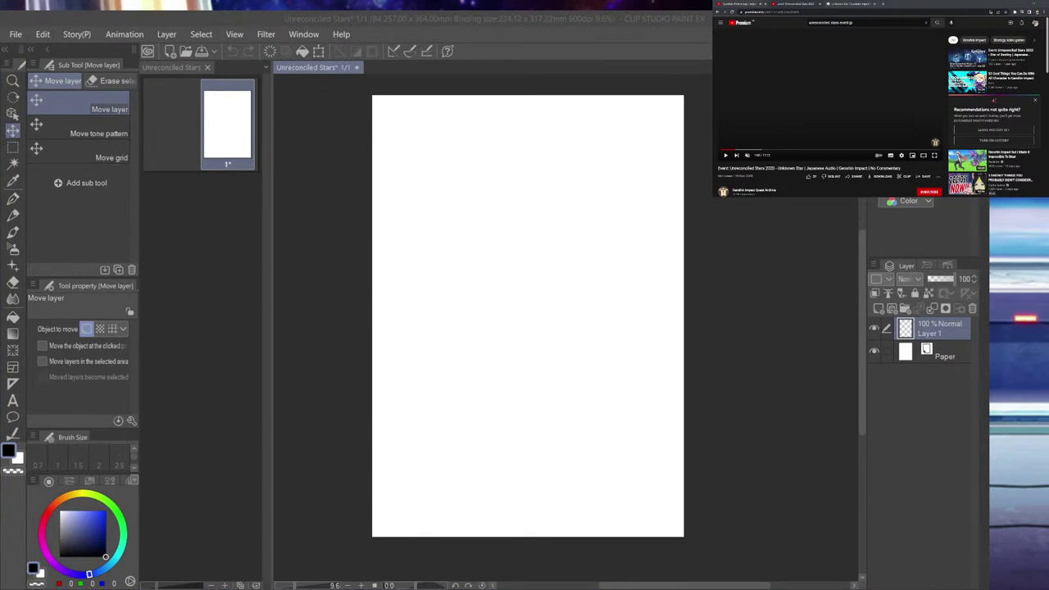
- Add three blank pages after page 1 of the Unreconciled Stars work and return to page 1
scroll(569, 234, "down", 2)
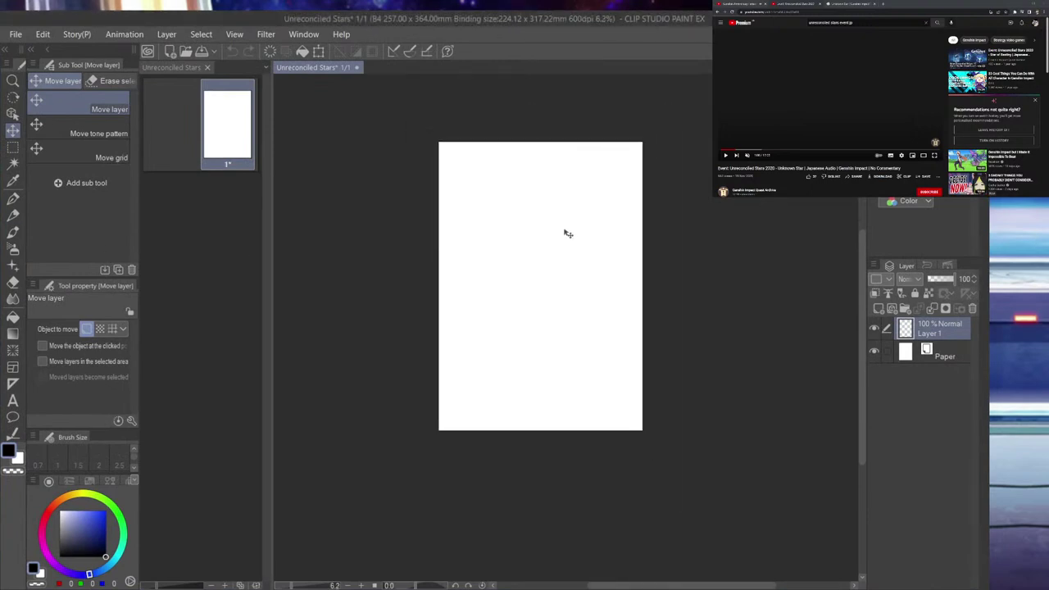
scroll(569, 235, "up", 3)
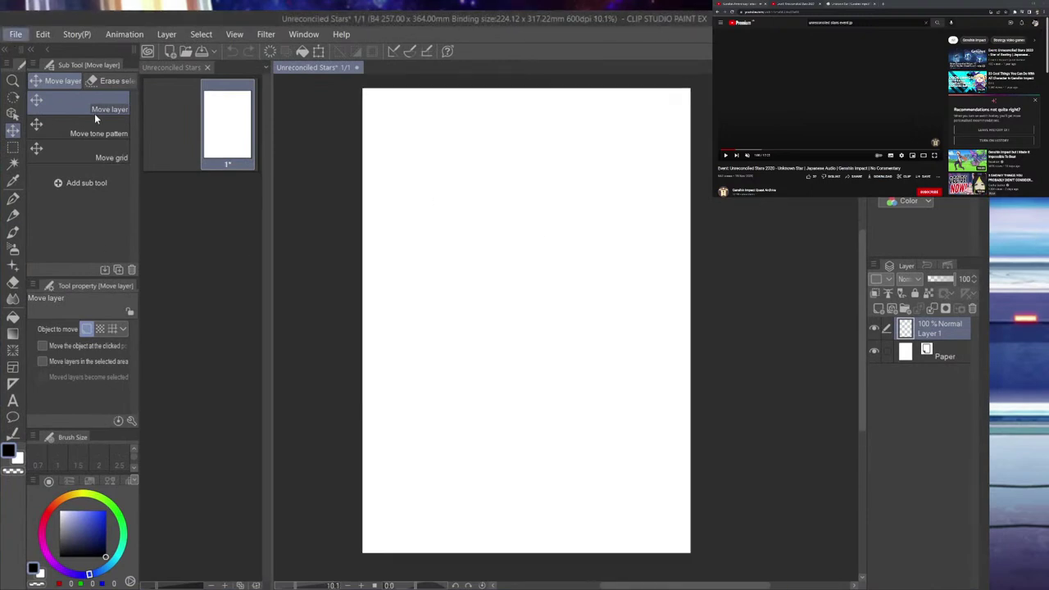
left_click(161, 164)
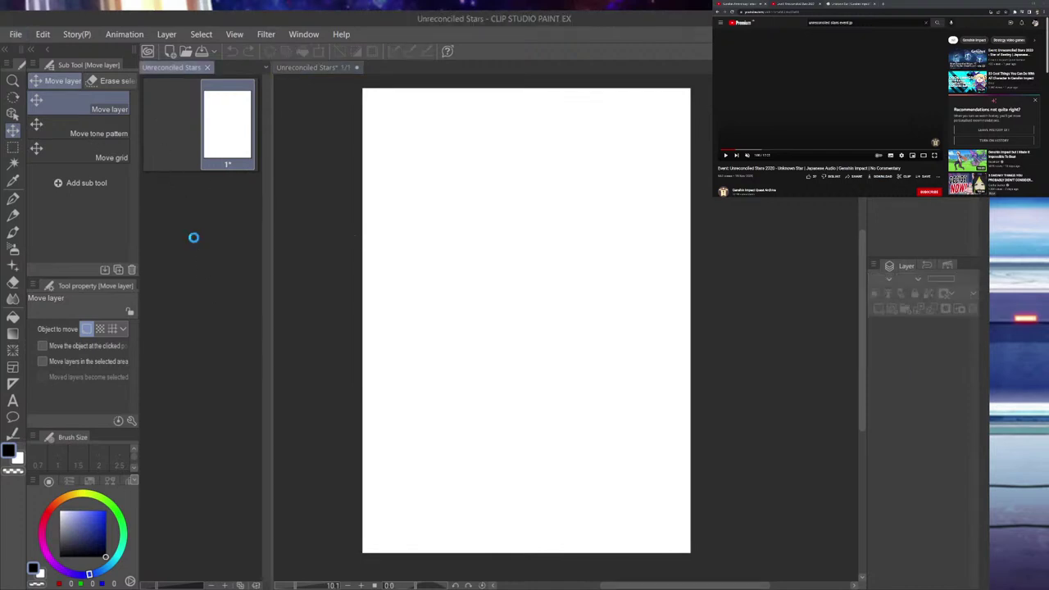
left_click(196, 265)
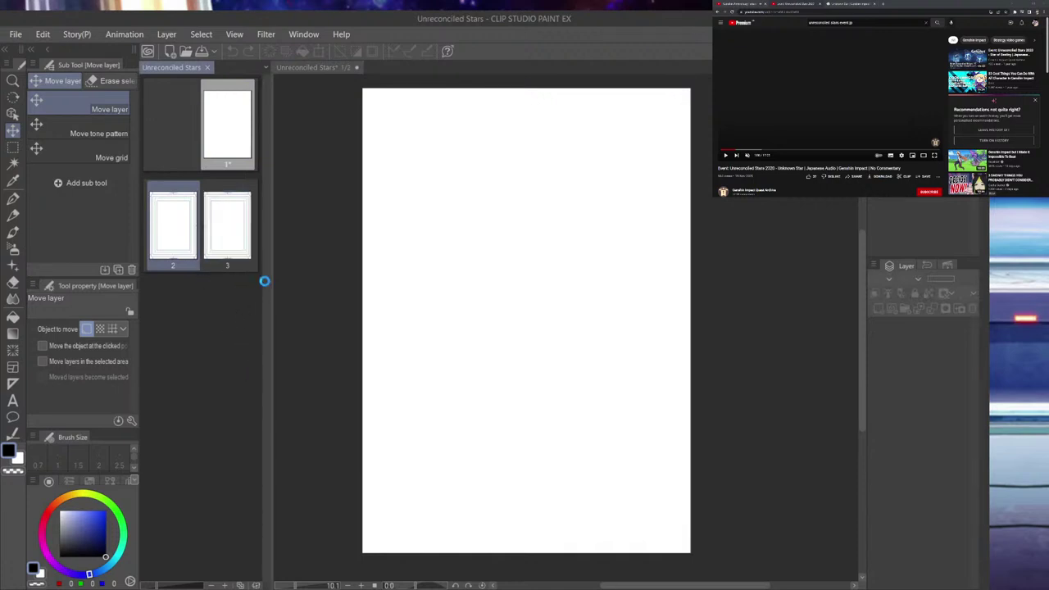
left_click(222, 230)
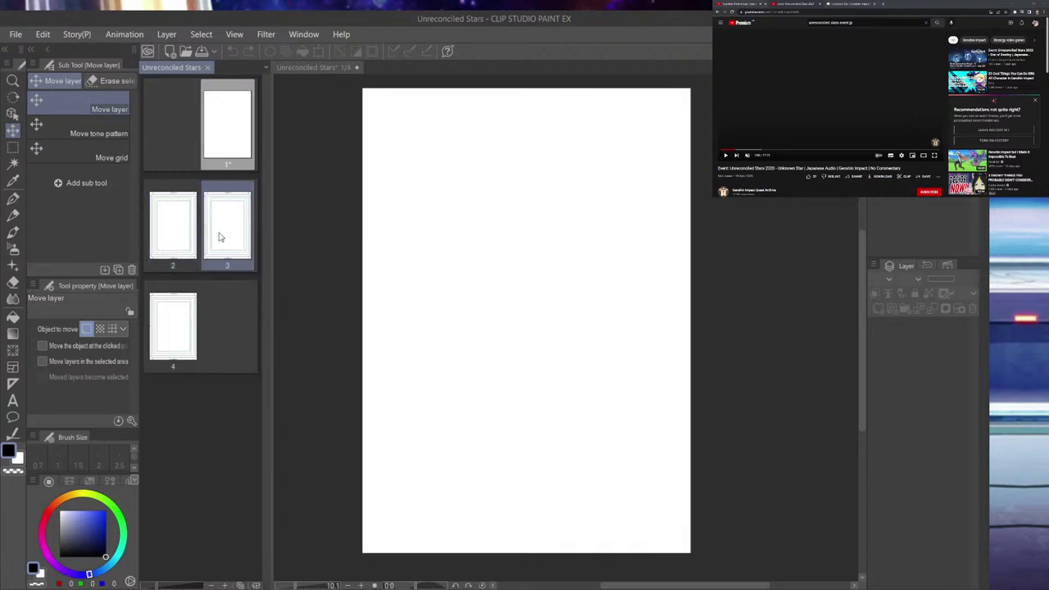
double_click(243, 148)
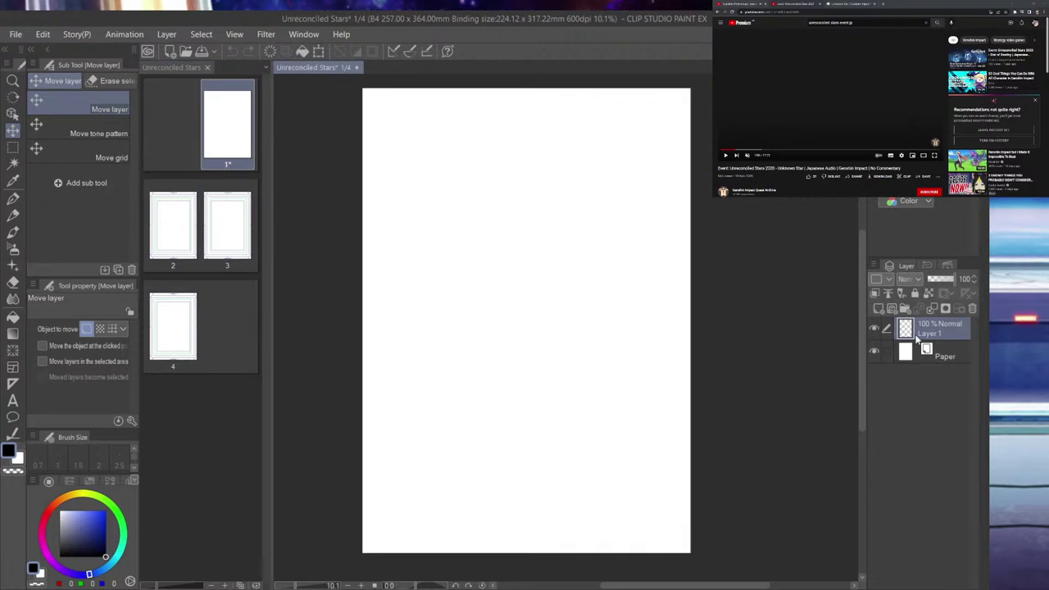
- Handwrite a short note in the upper part of page 1 with the G-pen
key("p")
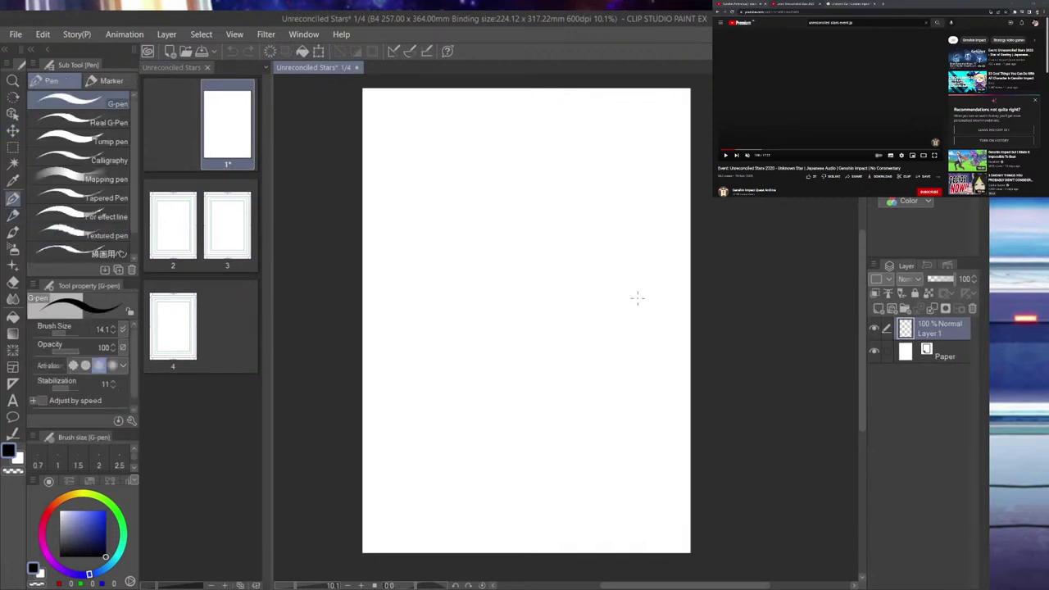
mouse_move(456, 182)
left_mouse_down()
mouse_move(453, 203)
mouse_move(503, 194)
mouse_move(512, 227)
left_mouse_up()
mouse_move(510, 239)
left_mouse_down()
mouse_move(518, 231)
mouse_move(542, 265)
left_mouse_up()
- Hide the crop marks and border guides on page 2, save the changes, and return to page 2
double_click(184, 236)
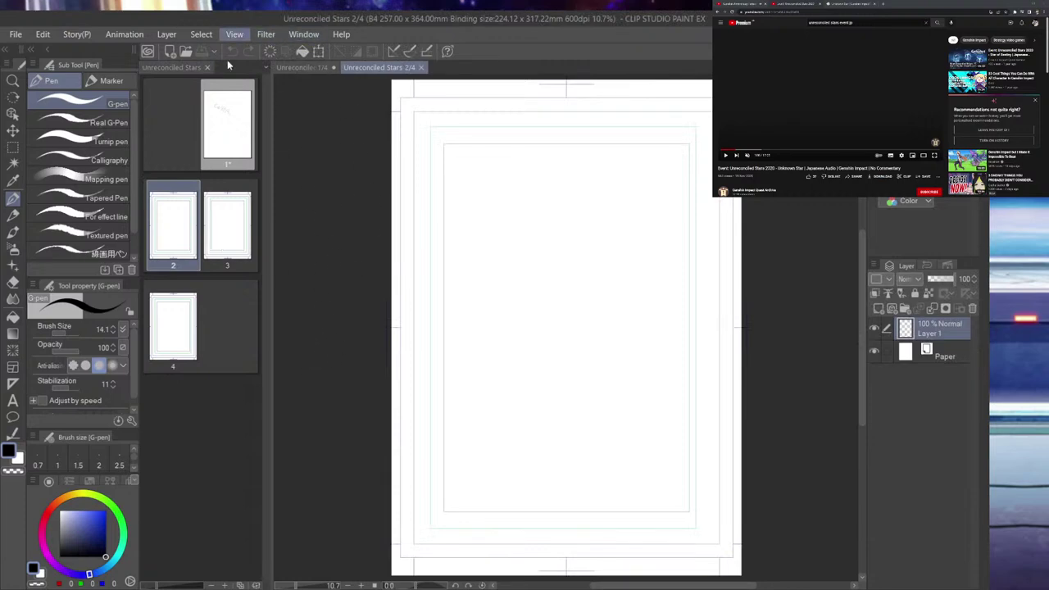
left_click(283, 350)
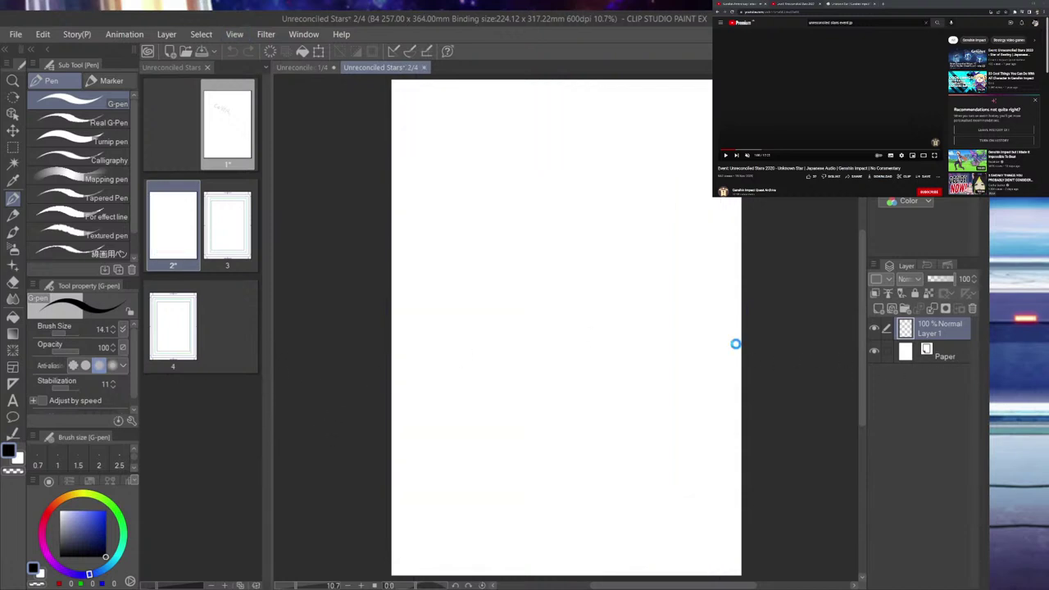
key("ctrl+s")
left_click(217, 149)
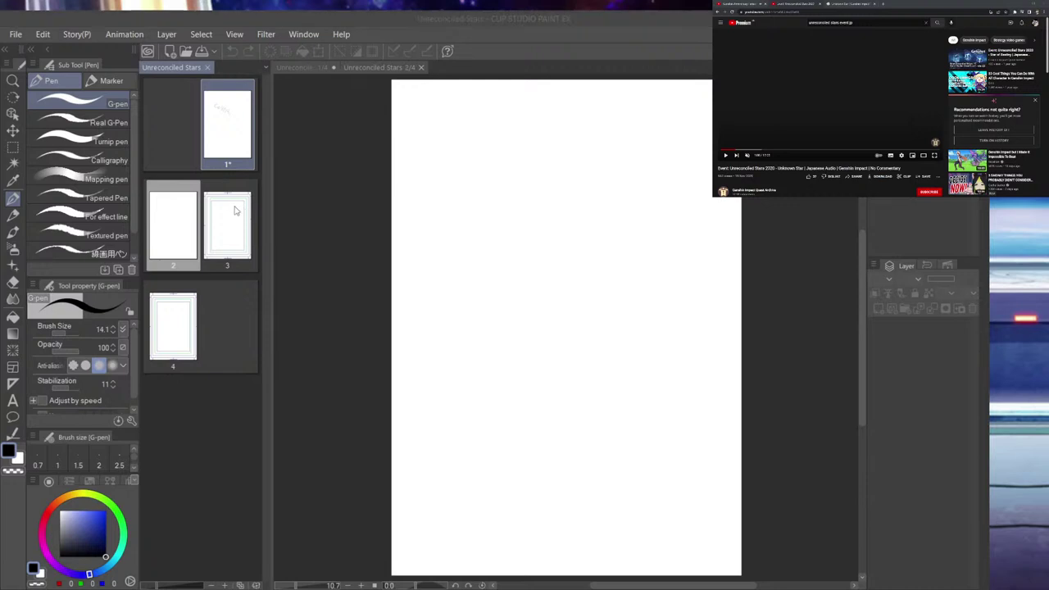
double_click(181, 231)
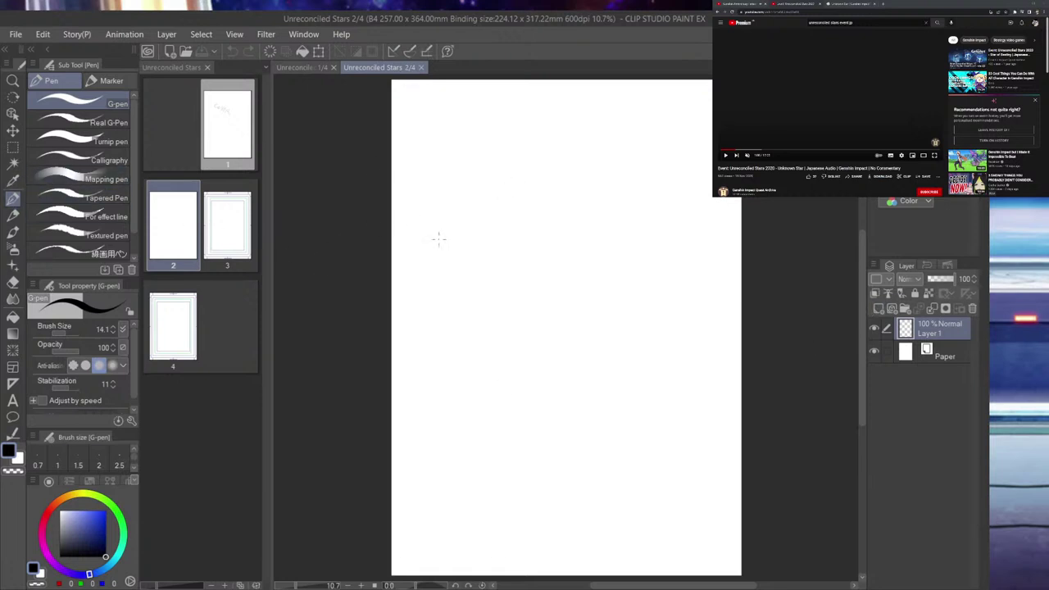
- Switch to the YouTube browser window and skim the Unreconciled Stars event video for scenes, working back to its beginning
key("alt+Tab")
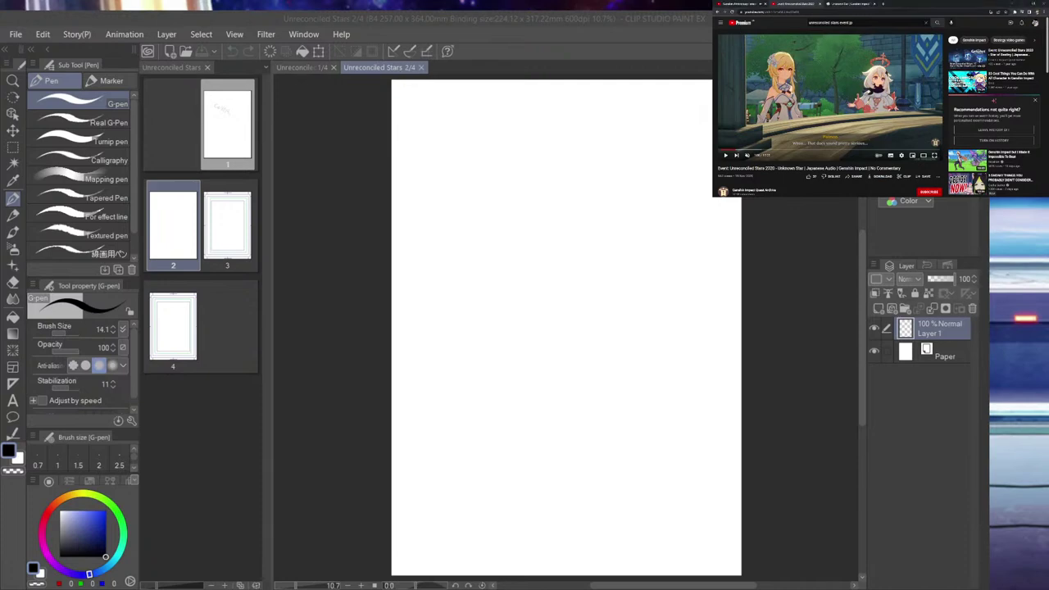
left_click(754, 153)
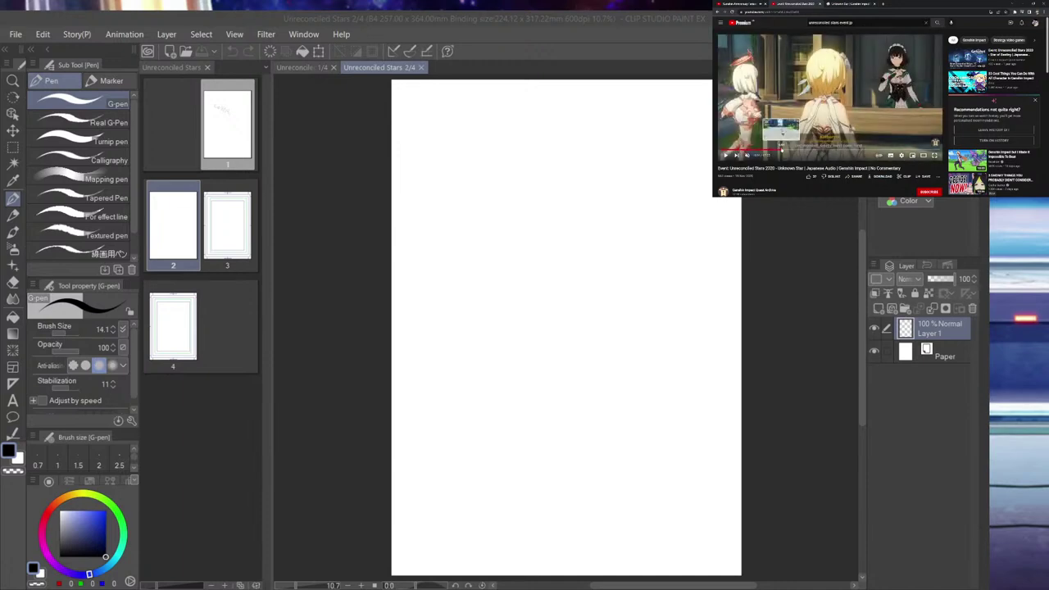
left_click(795, 150)
left_click(779, 151)
left_click(761, 151)
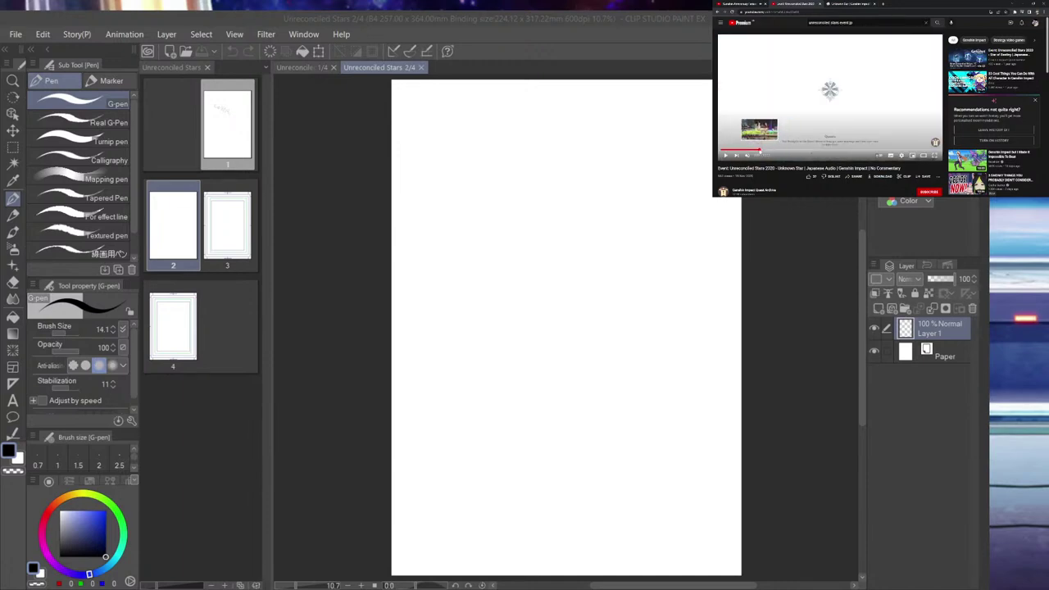
left_click(741, 151)
left_click(735, 150)
left_click(730, 151)
left_click(727, 151)
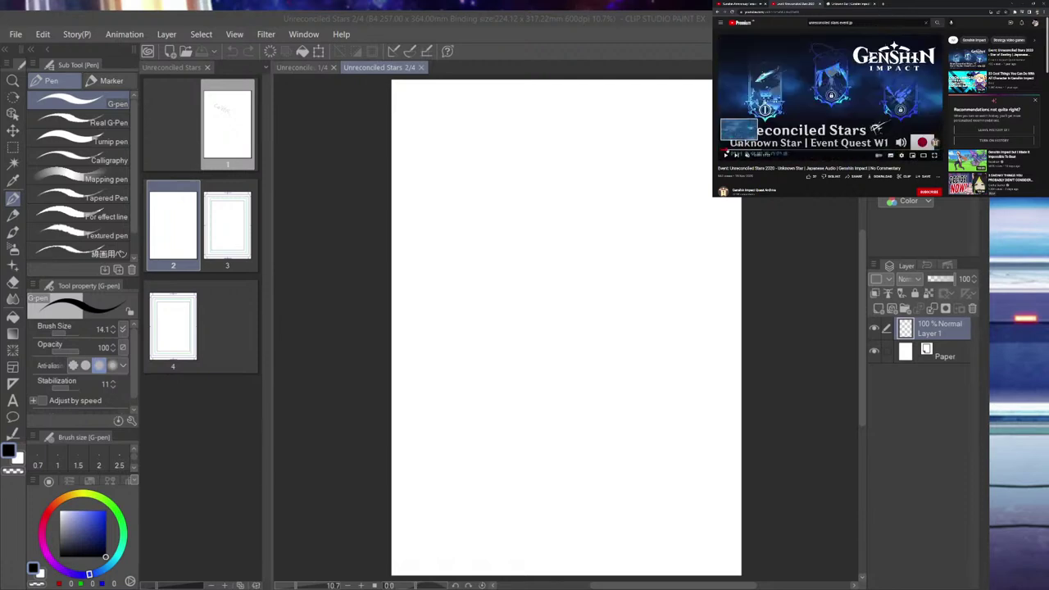
- Examine the meteor and night-landscape scenes near the start of the event video as visual reference
left_click(727, 150)
left_click(729, 150)
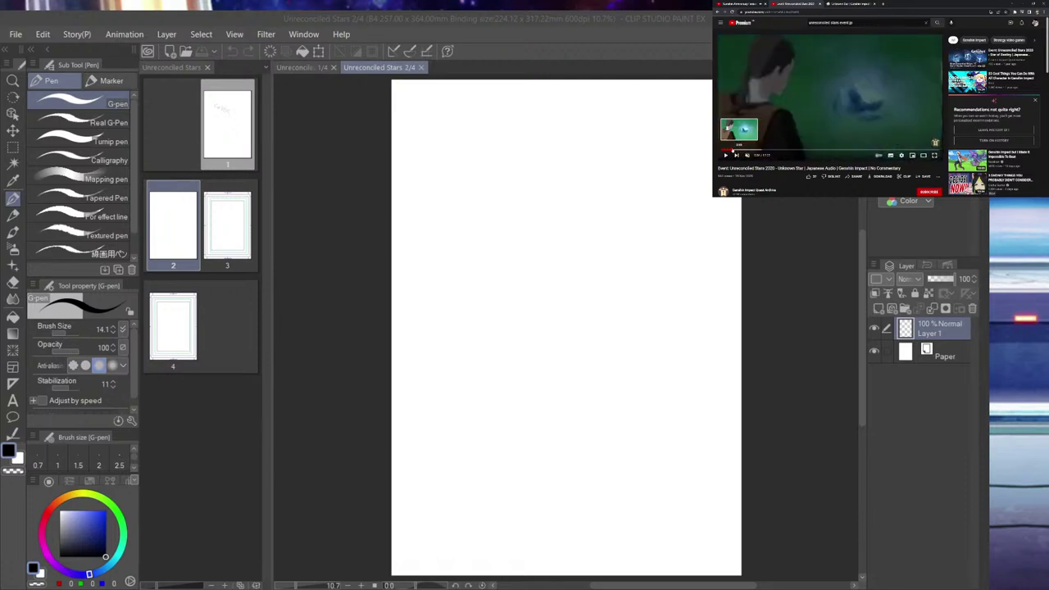
left_click(727, 150)
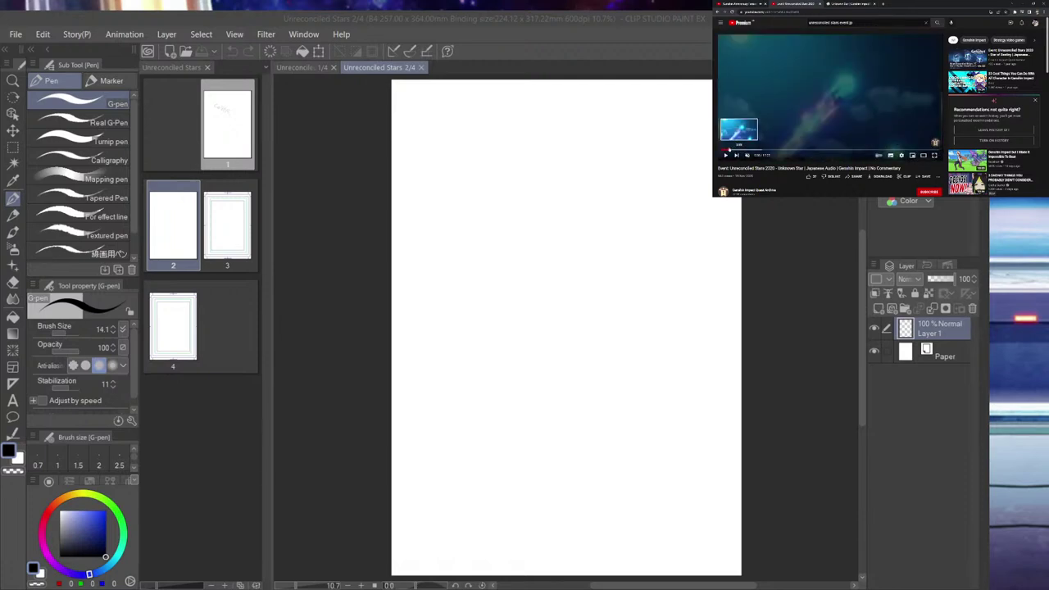
left_click(727, 150)
left_click_drag(725, 152, 725, 152)
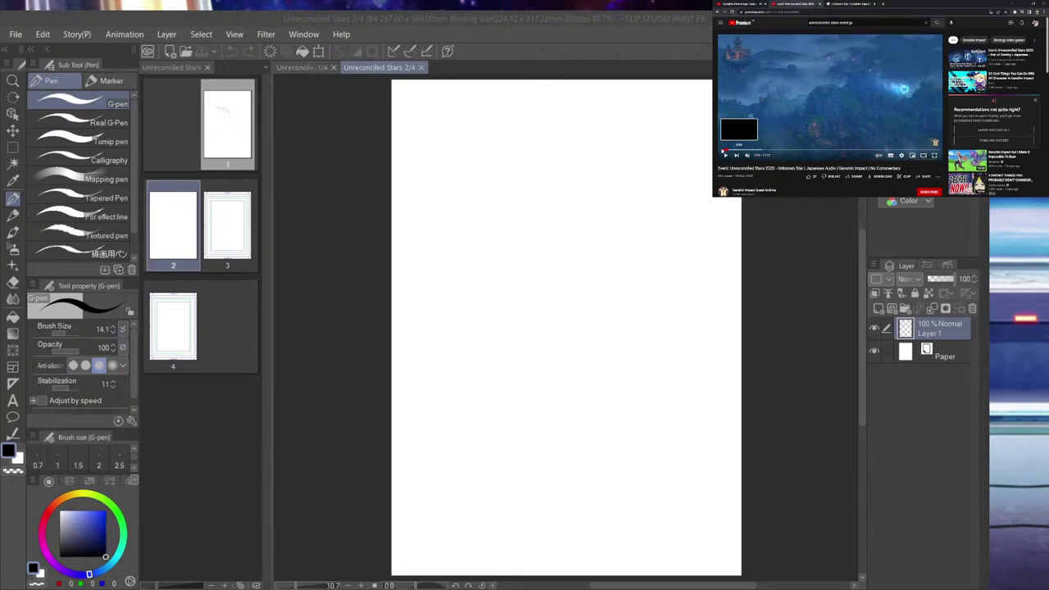
left_click(738, 150)
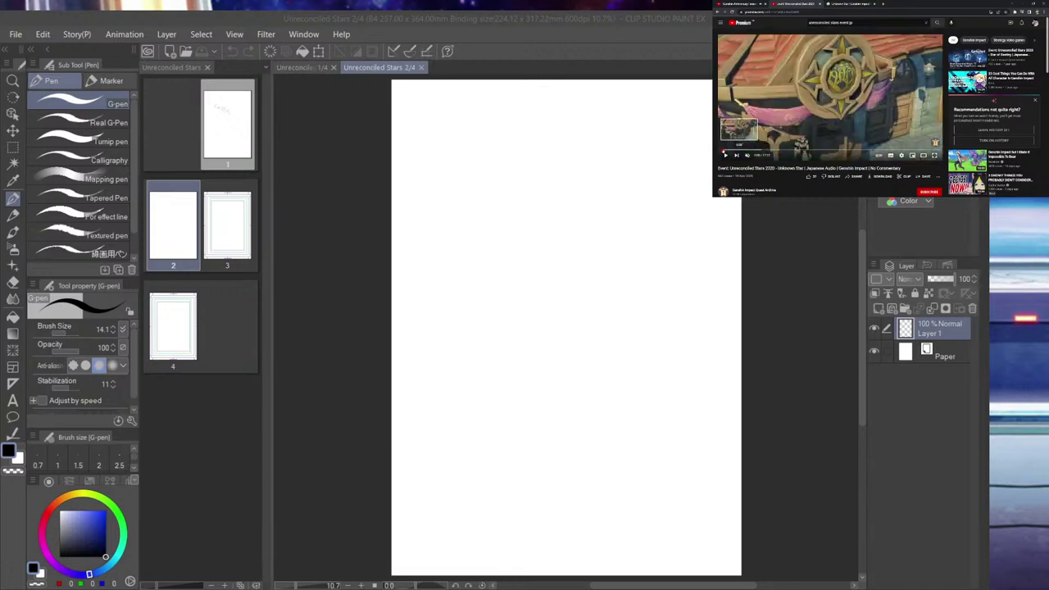
- Check the Genshin fansong video, then return to the event video and play its opening through the meteor scene
left_click(739, 4)
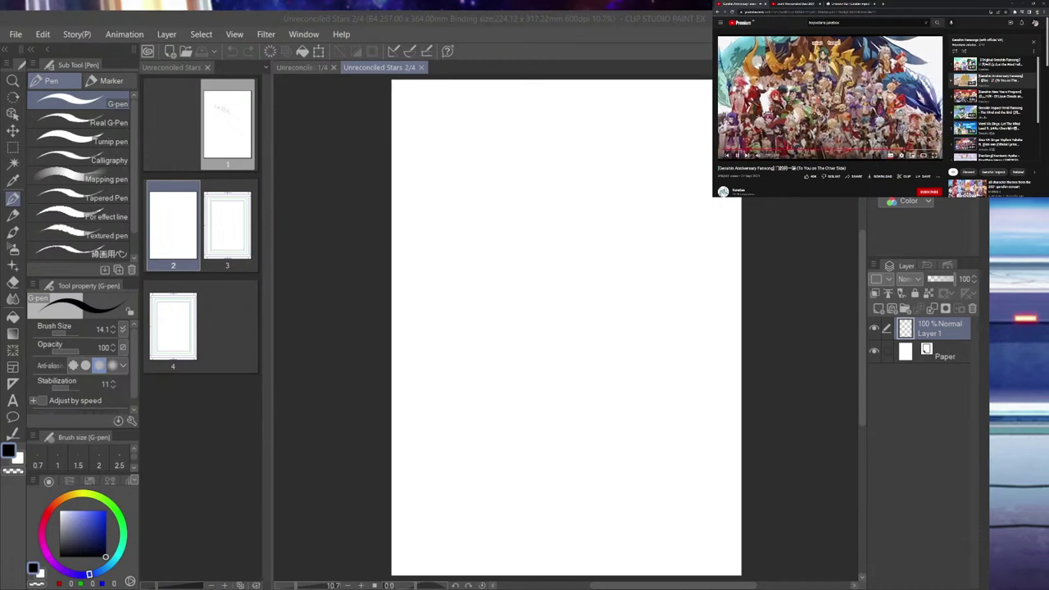
left_click(789, 4)
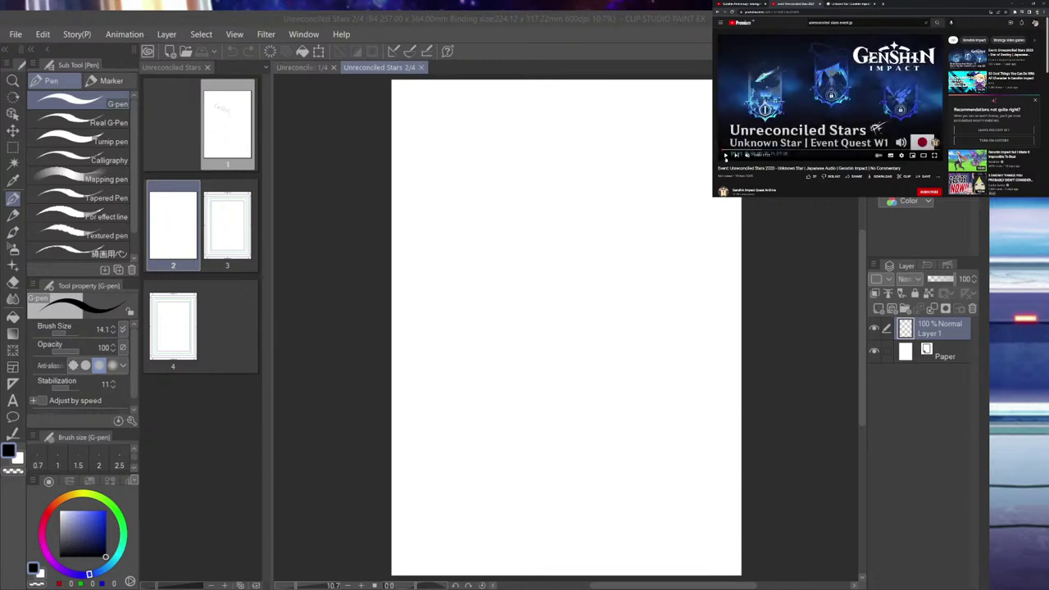
scroll(761, 190, "down", 1)
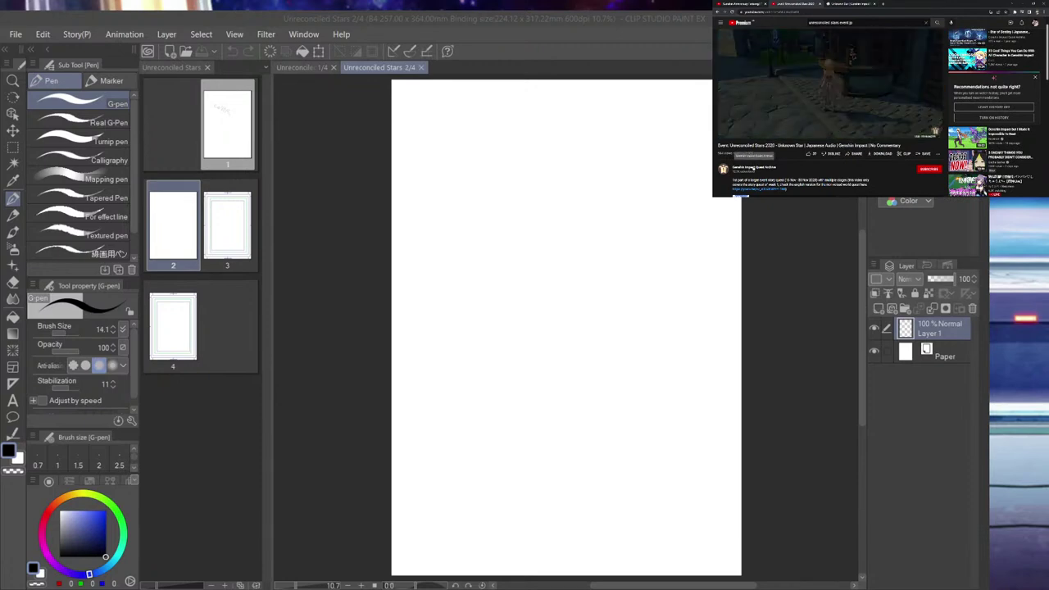
scroll(800, 189, "up", 1)
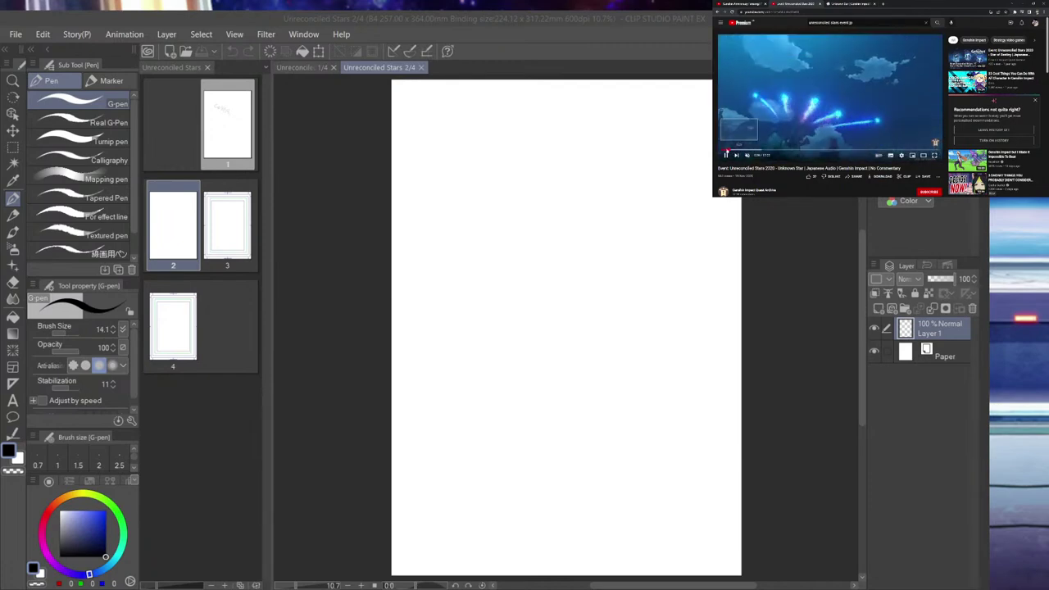
left_click(749, 107)
- Open YouTube in a separate tab, search for "unreconciled stars animation" and look through the results
middle_click(747, 23)
left_click(842, 6)
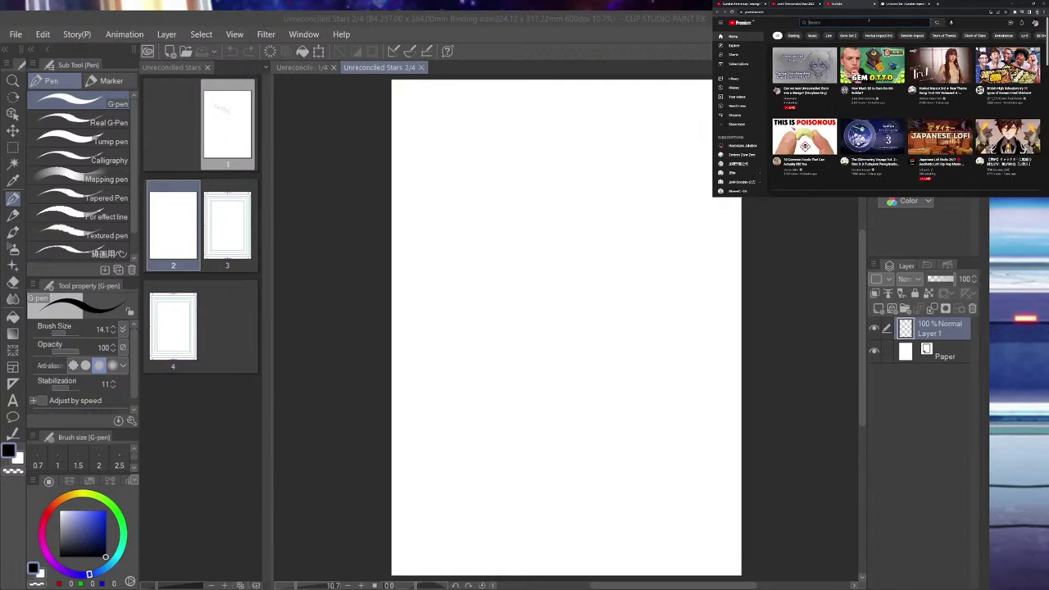
left_click(868, 20)
type("unreconciled sttars animation")
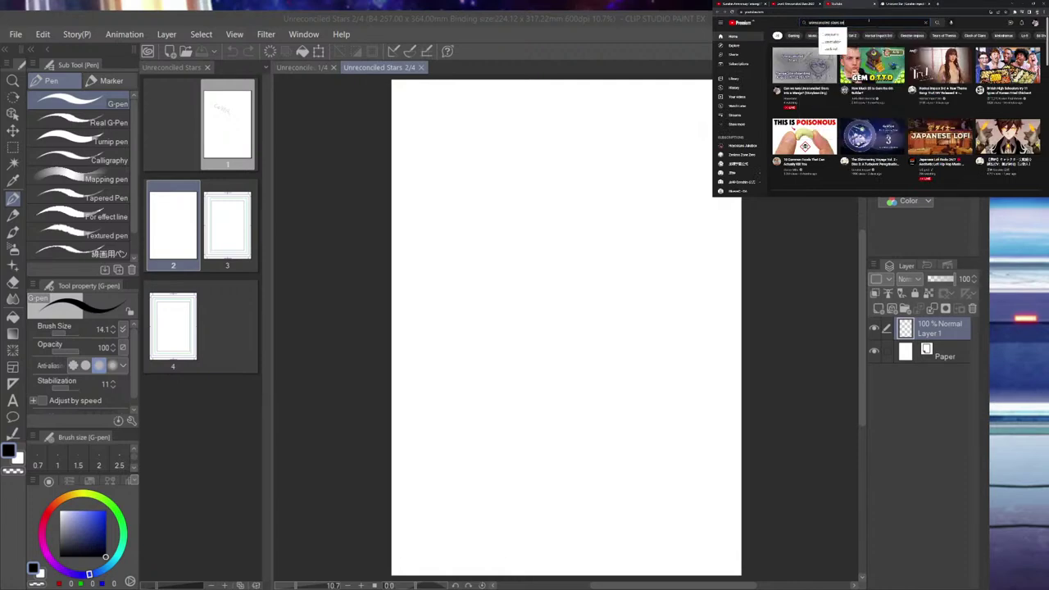
key("Return")
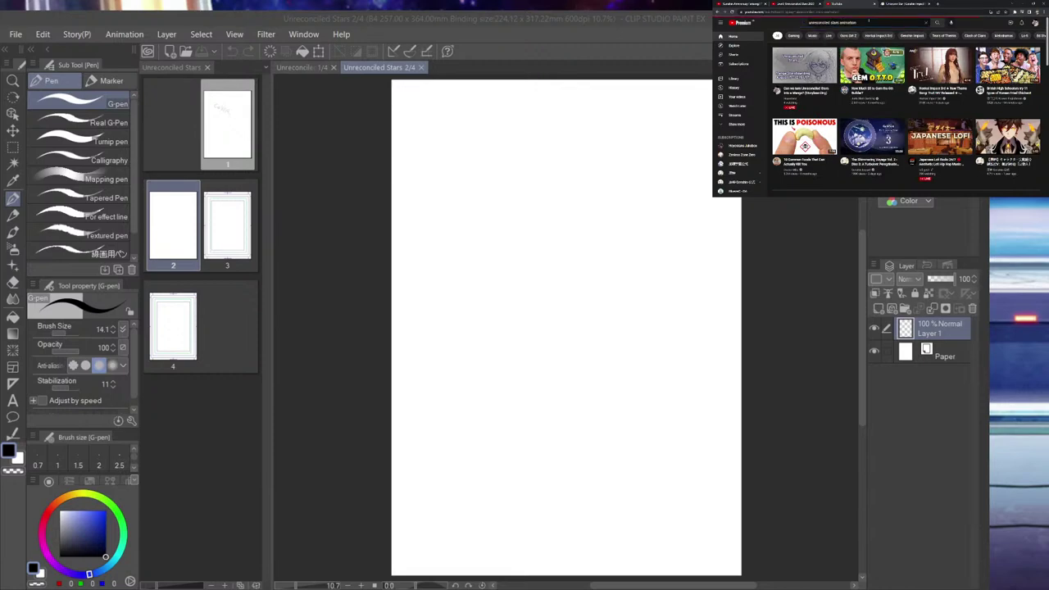
scroll(869, 115, "down", 2)
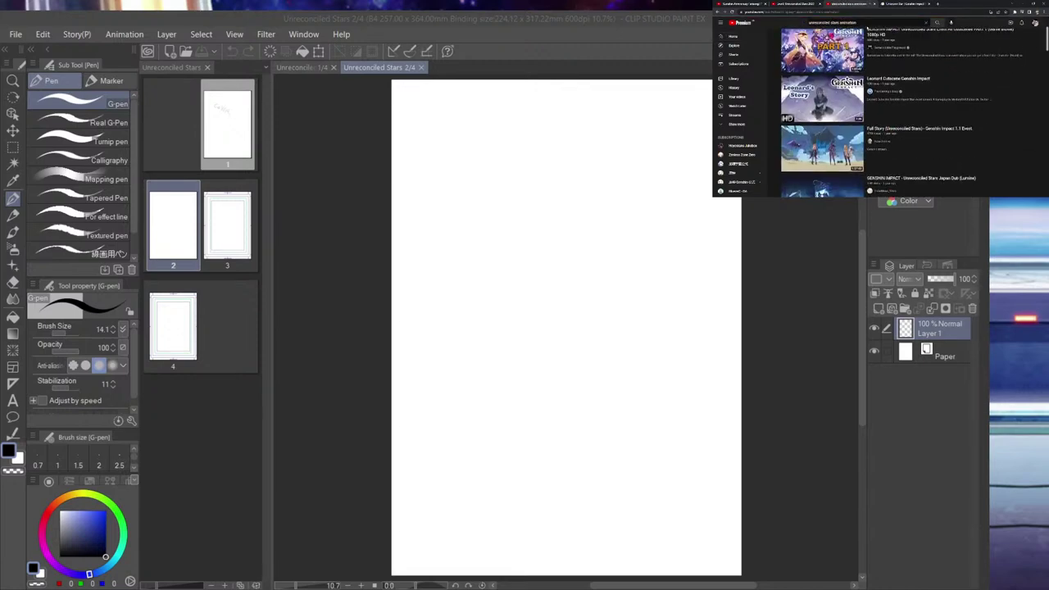
scroll(914, 55, "down", 4)
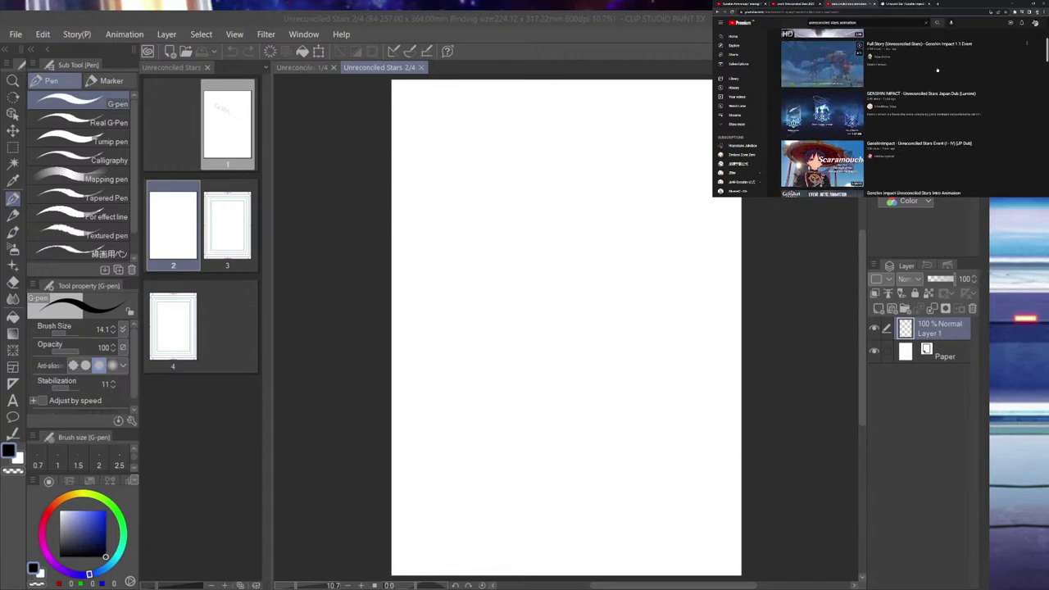
- Search for "unreconciled stars intro" instead, browse the results, and close the search tab to return to the event video
double_click(848, 22)
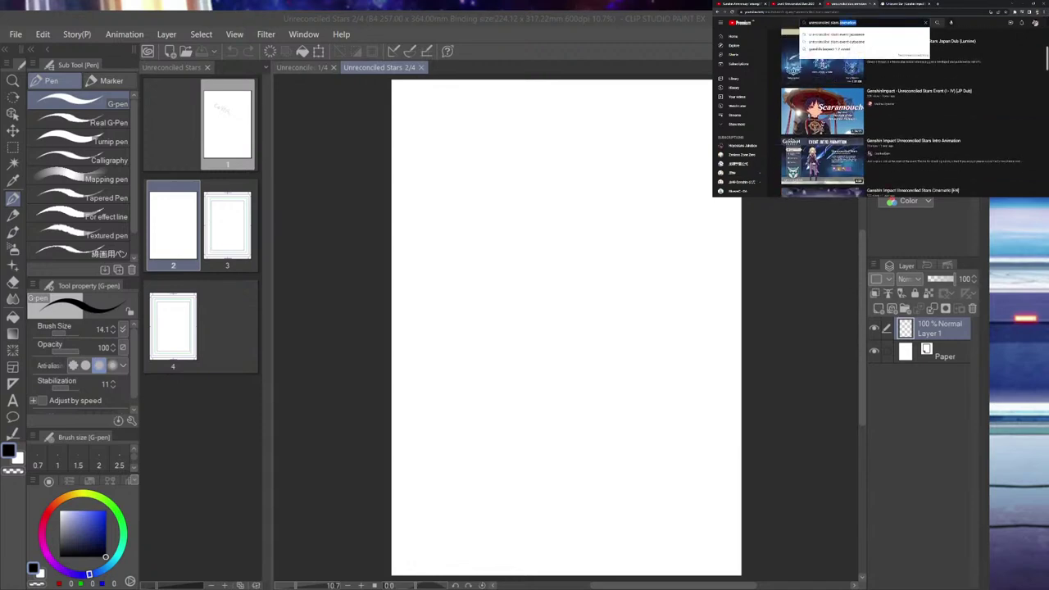
type("intro")
key("Return")
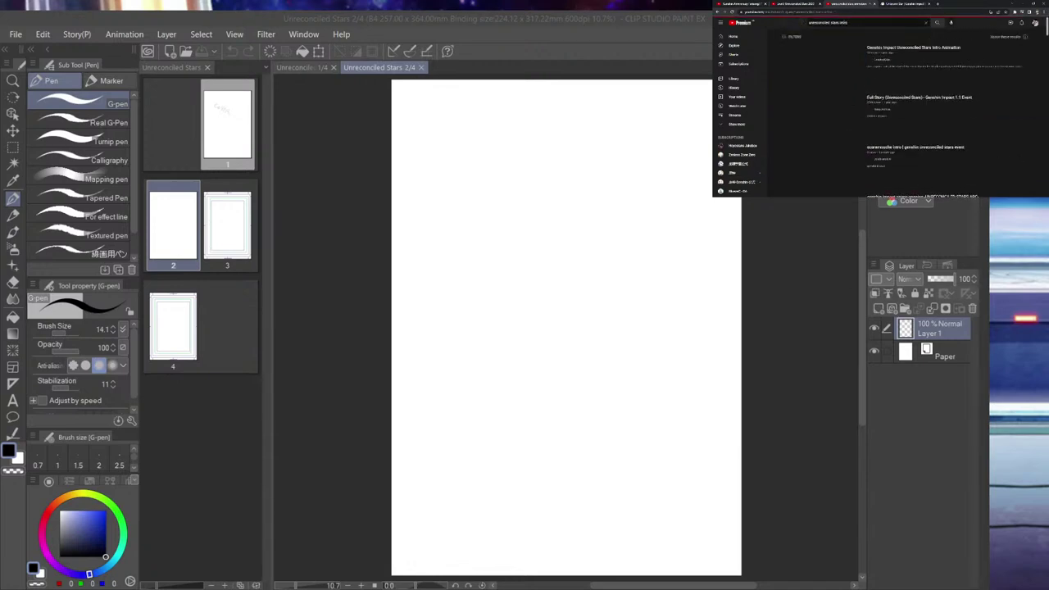
scroll(850, 32, "down", 3)
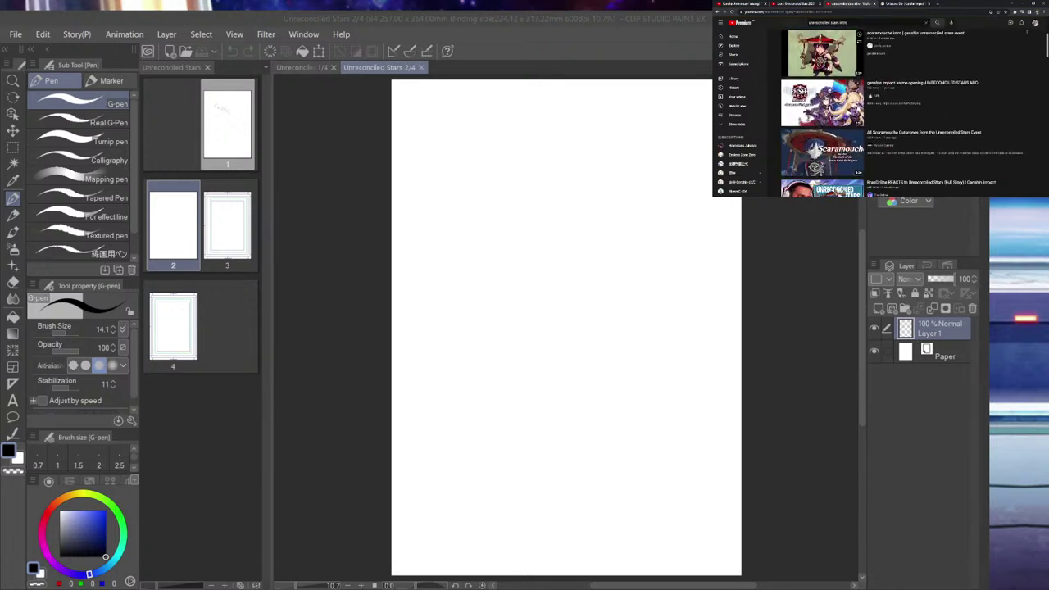
scroll(902, 115, "down", 5)
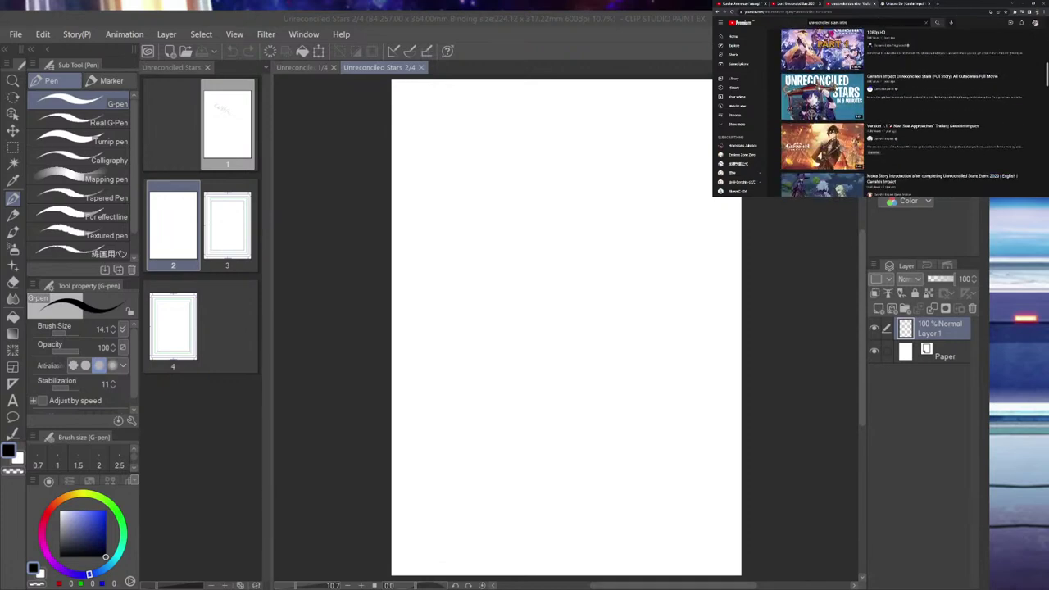
scroll(902, 115, "down", 6)
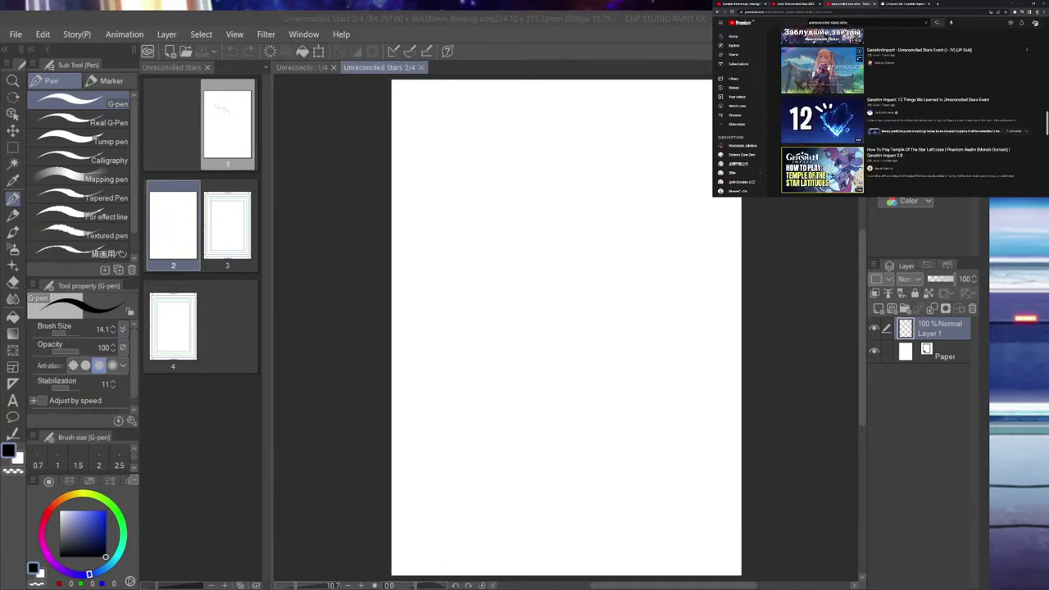
scroll(901, 114, "down", 4)
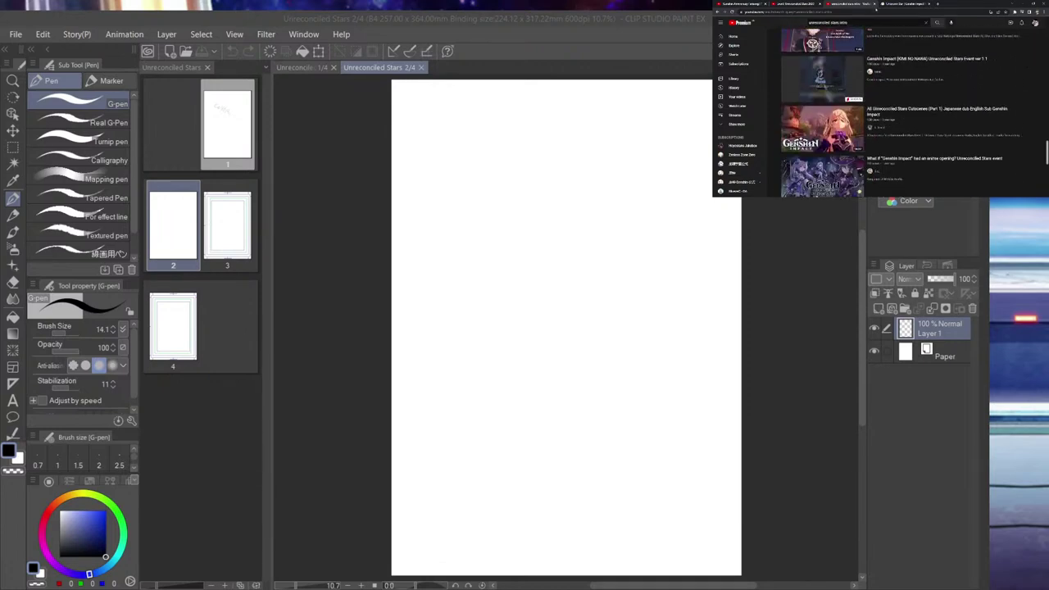
left_click(873, 4)
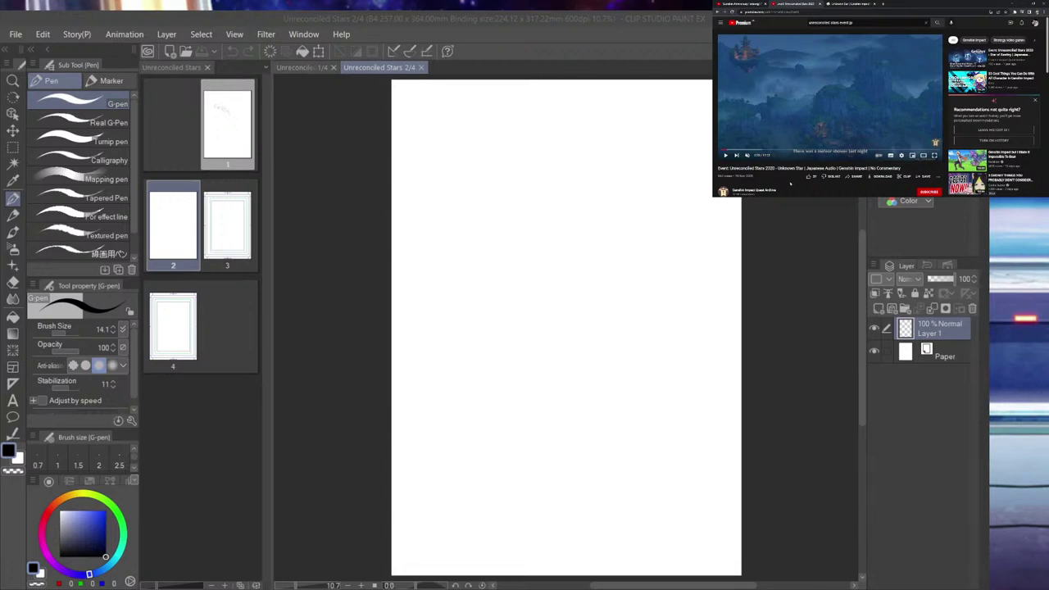
- Skim the event video's meteor, Adventurers' Guild counter and character dialogue scenes, then return to its opening as visual reference
left_click_drag(865, 150, 737, 147)
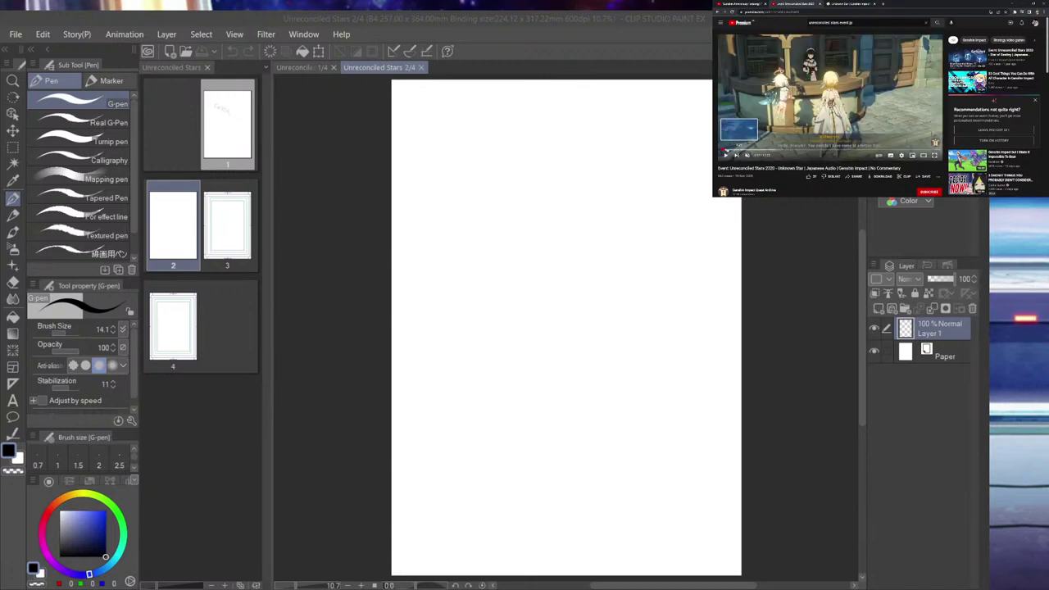
left_click(728, 150)
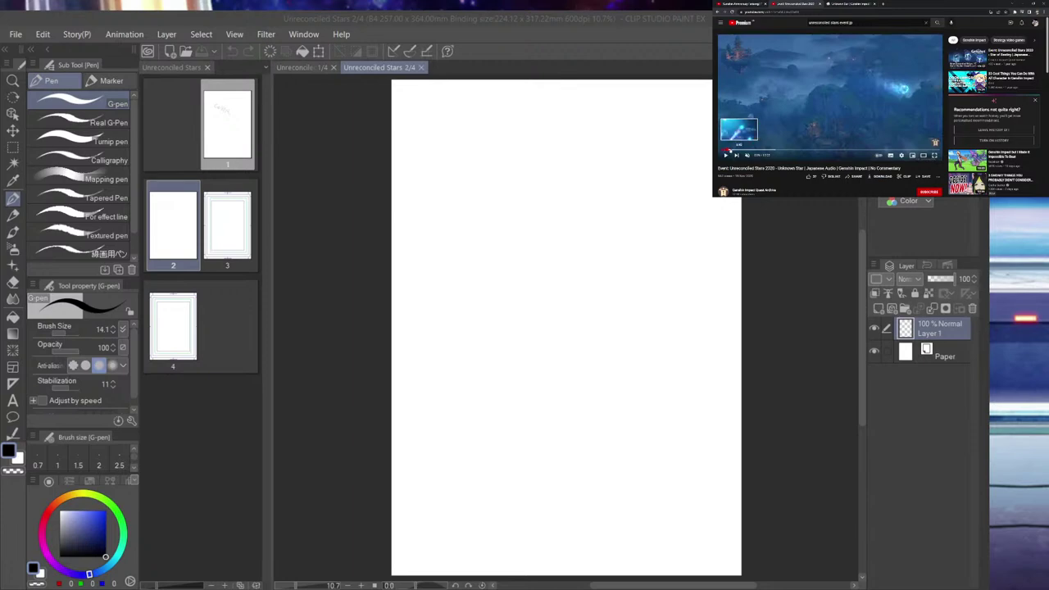
left_click(738, 150)
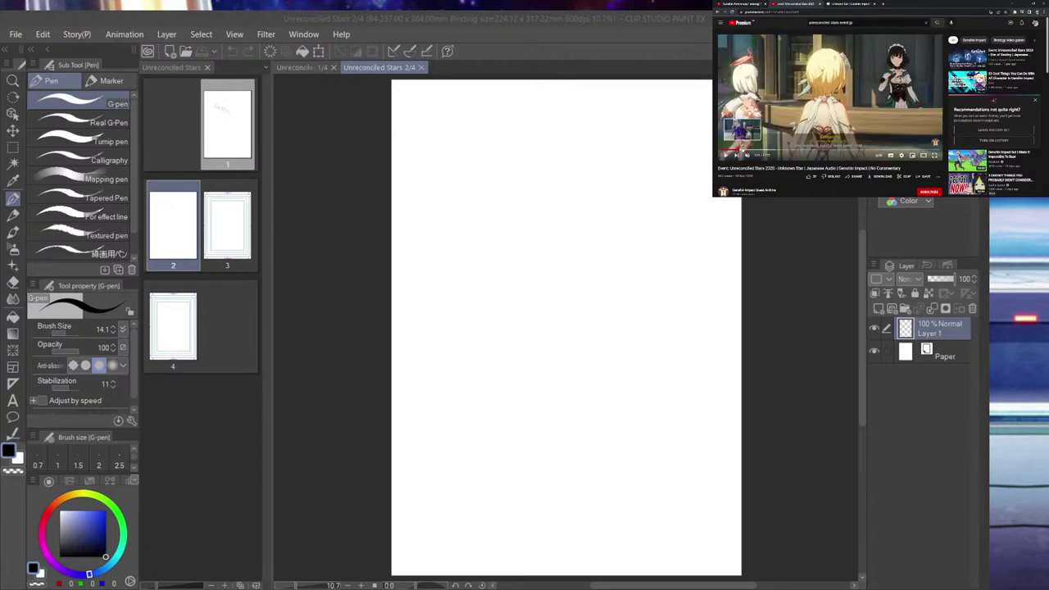
left_click(743, 149)
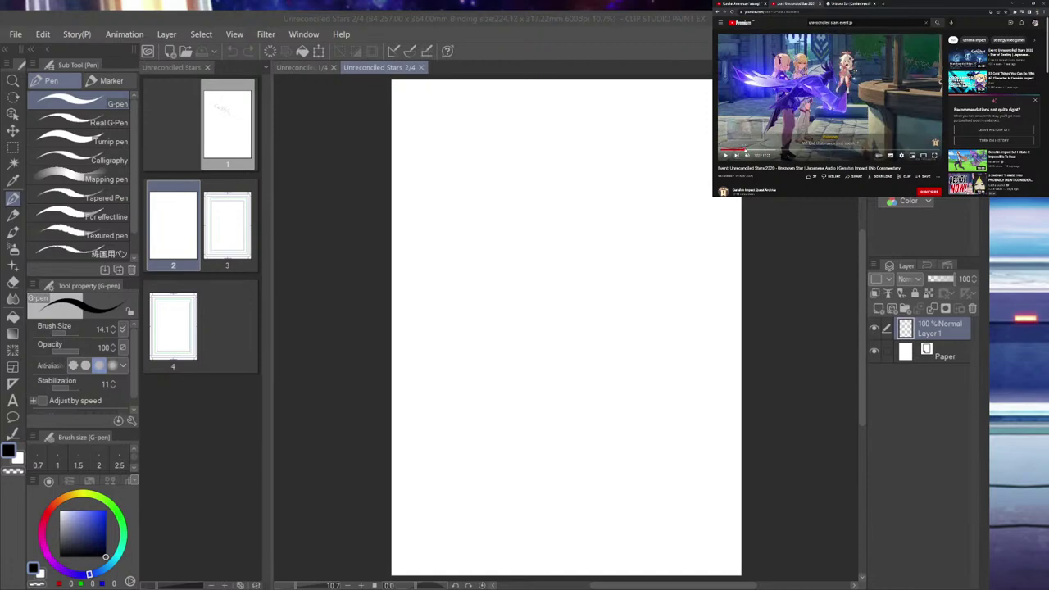
left_click(743, 150)
left_click(744, 150)
left_click(742, 150)
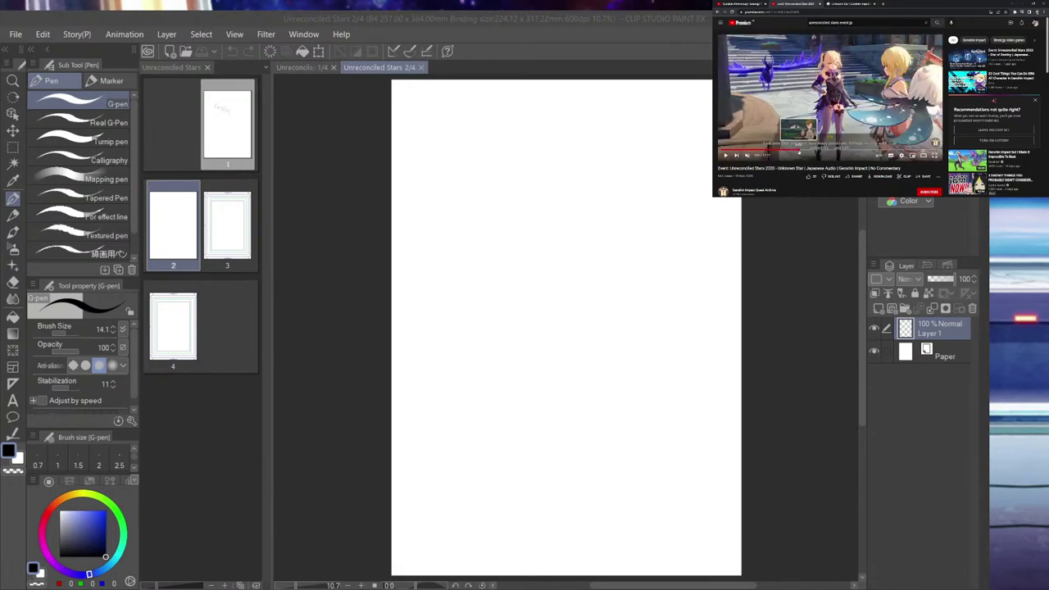
left_click(799, 153)
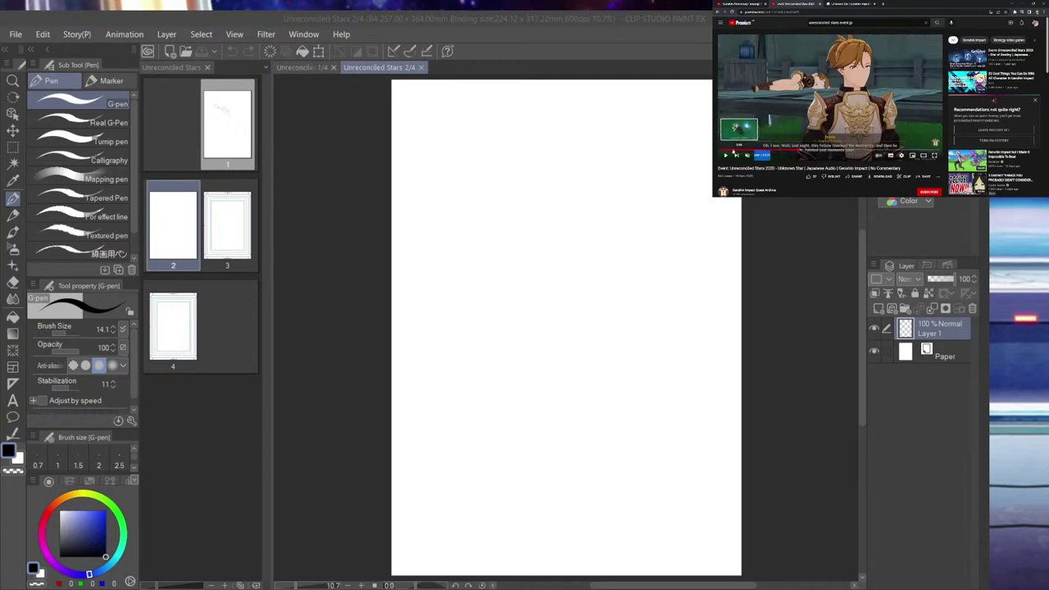
left_click(729, 153)
left_click_drag(732, 152, 730, 152)
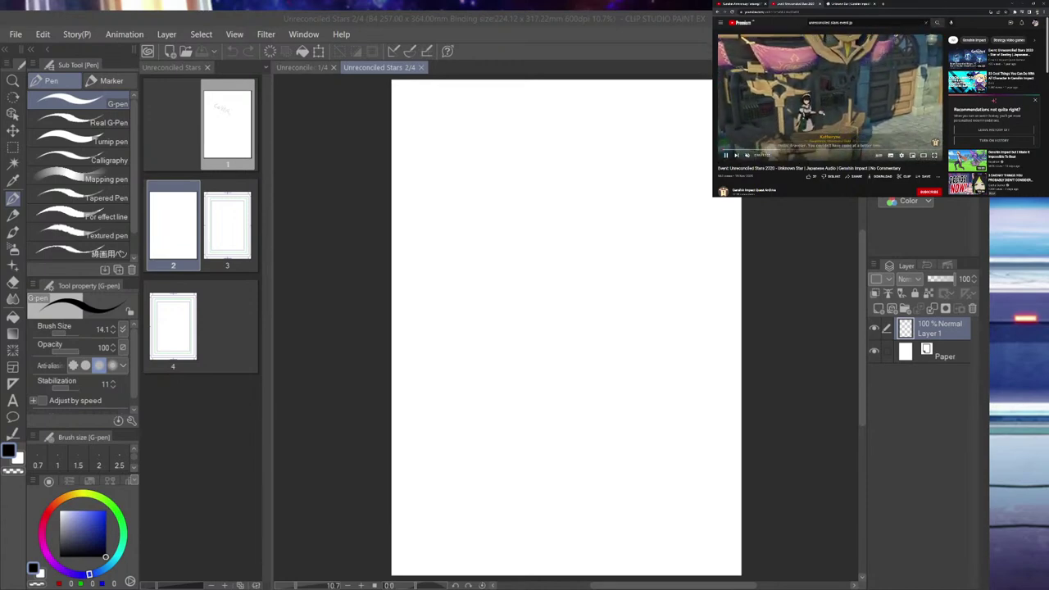
scroll(686, 285, "down", 2)
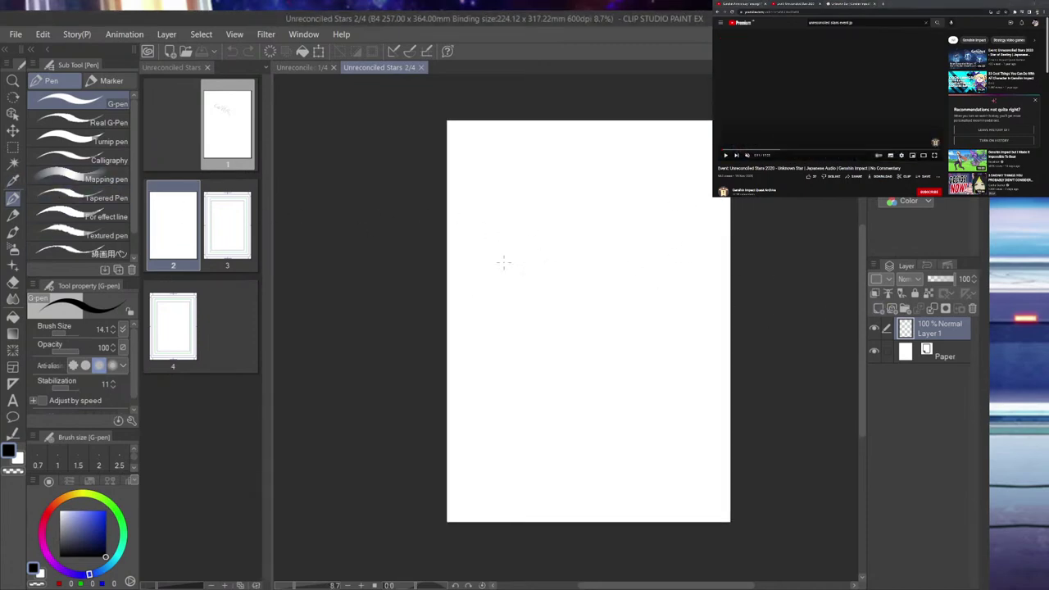
left_click_drag(435, 264, 766, 265)
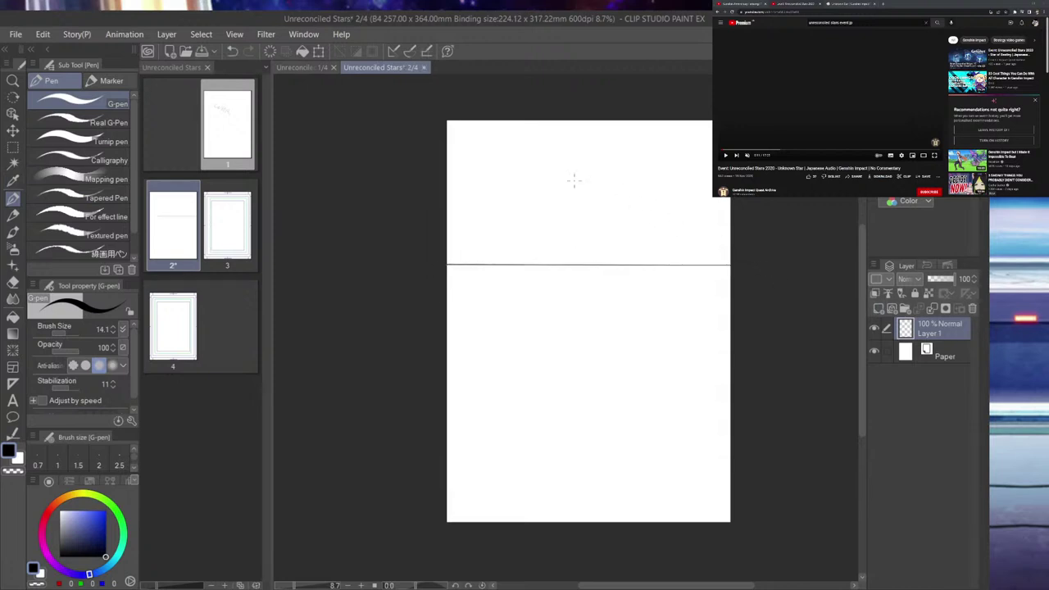
key("ctrl+z")
left_click(417, 261)
- Select a thin full-width horizontal band about a third down page 2, paint it white with the G-pen at size 2000, and deselect
left_click(13, 147)
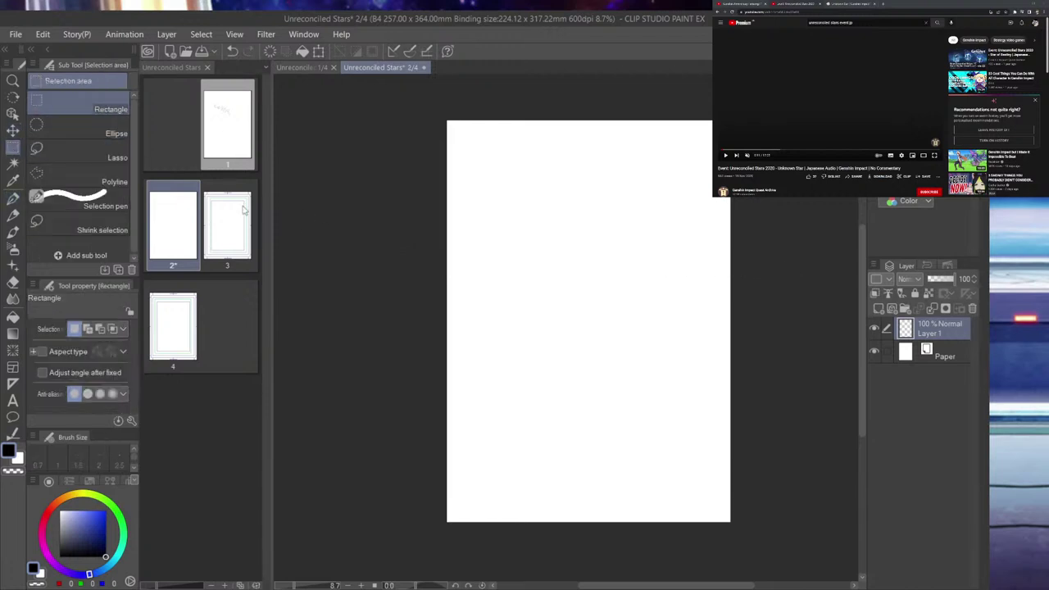
left_click_drag(421, 252, 792, 262)
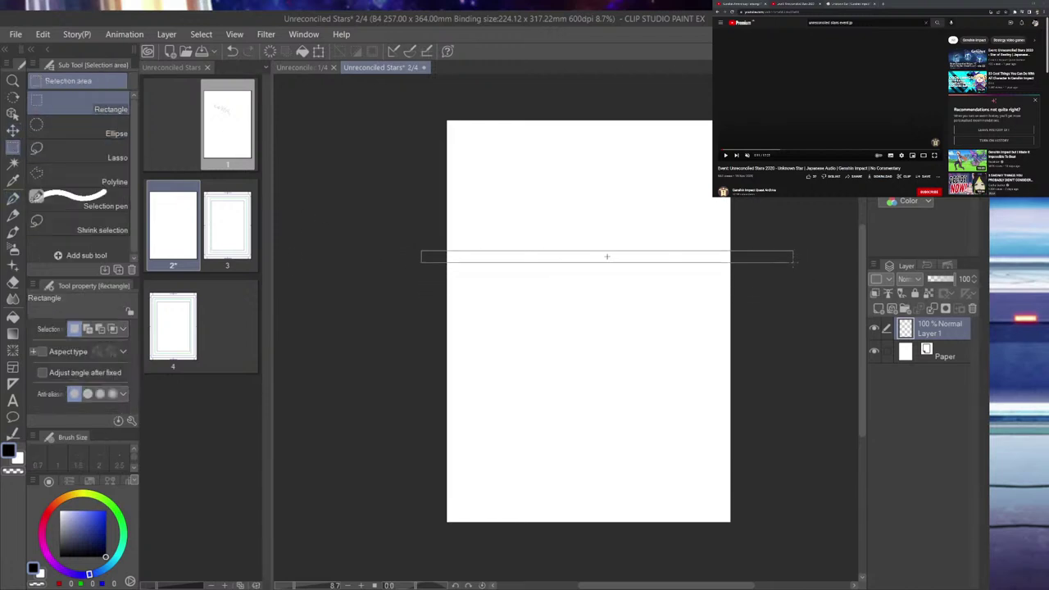
left_click_drag(606, 257, 606, 256)
key("x")
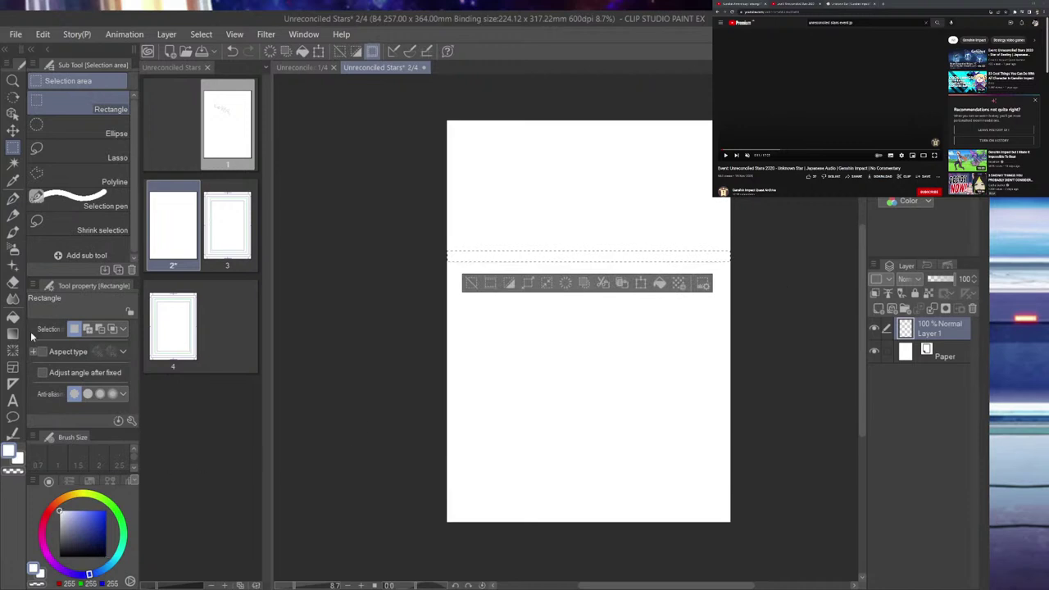
left_click(14, 200)
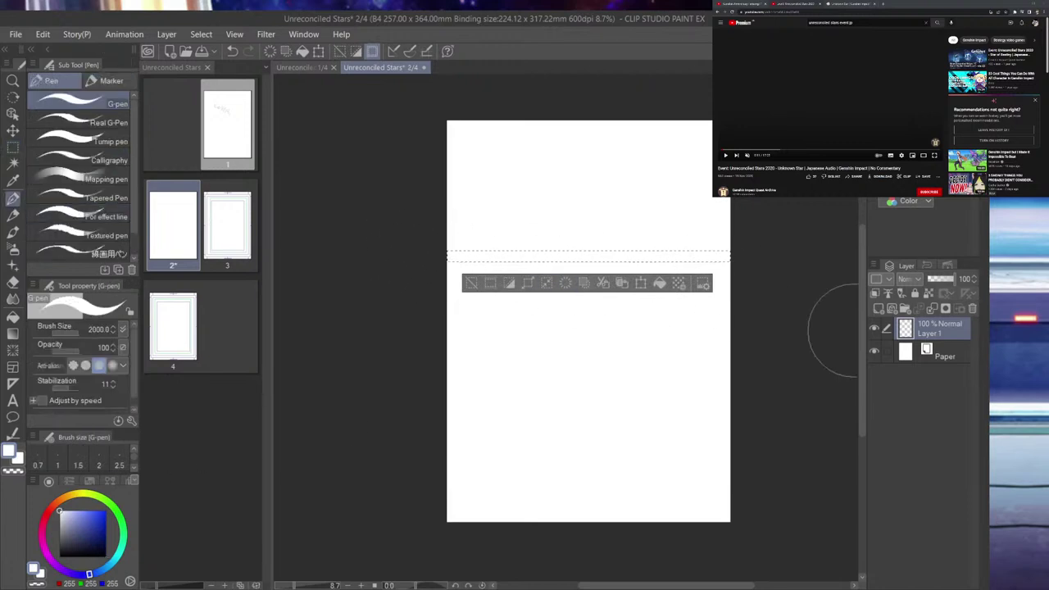
key("ctrl+d")
scroll(918, 207, "up", 2)
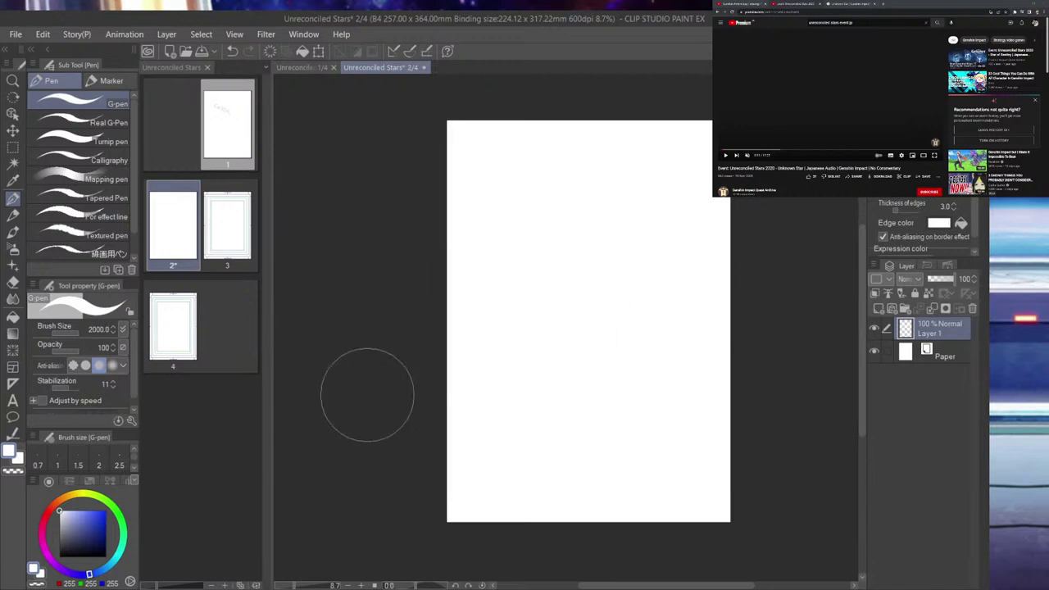
- Change the band's border edge colour to black and increase its edge thickness to 6.5
left_click(105, 556)
left_click(961, 223)
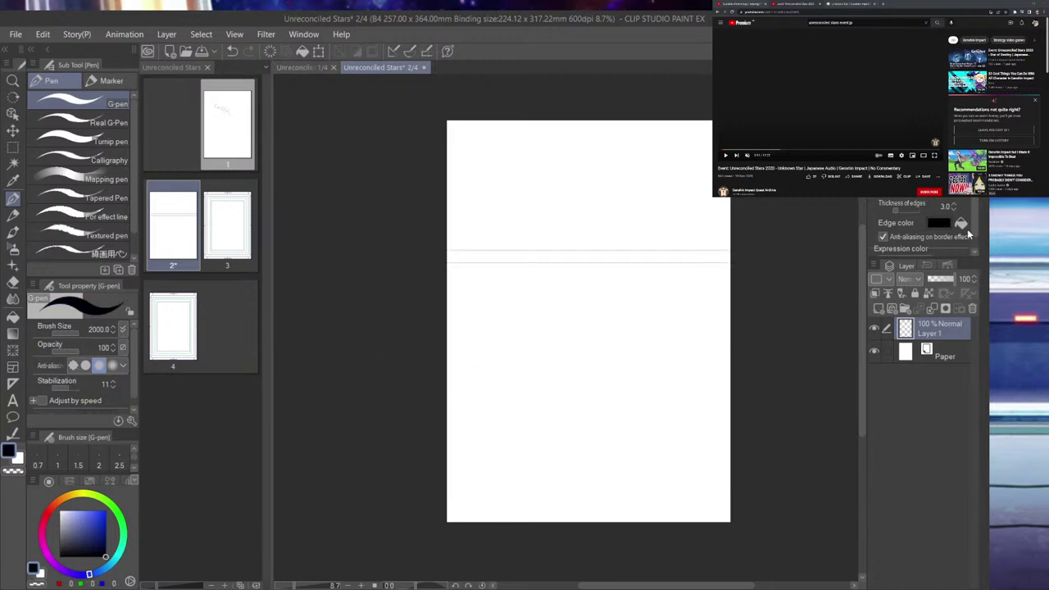
left_click_drag(896, 210, 899, 210)
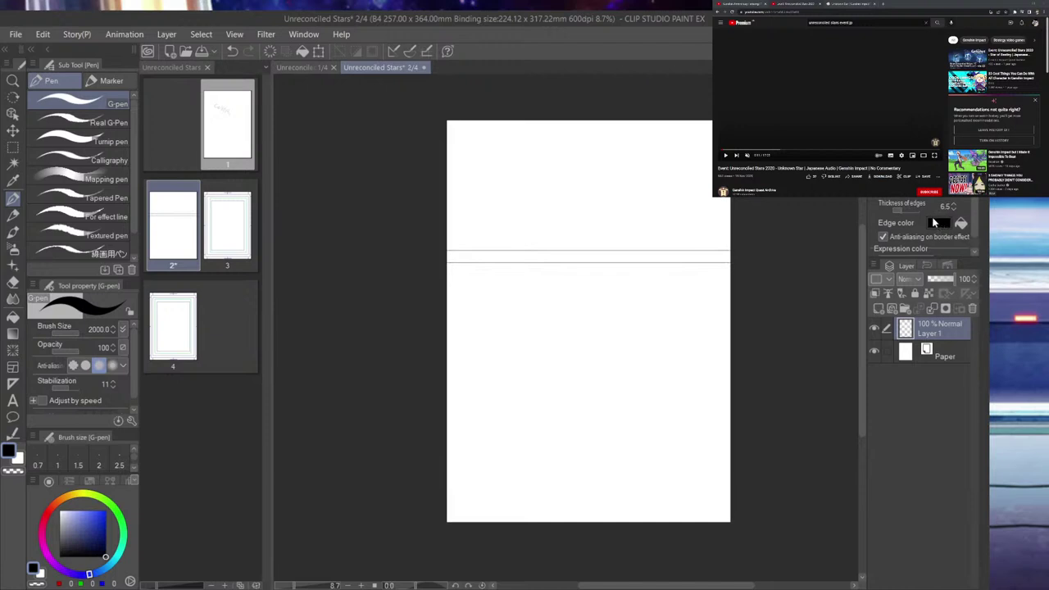
left_click(899, 211)
- Inspect the gutter lines up close and set Layer 1's border edge thickness to 5.0
scroll(719, 277, "up", 1)
scroll(716, 277, "up", 1)
scroll(631, 284, "down", 2)
scroll(565, 206, "up", 1)
key("o")
mouse_move(482, 273)
left_mouse_down()
mouse_move(480, 336)
mouse_move(533, 335)
mouse_move(498, 269)
left_mouse_up()
key("ctrl+t")
left_click(492, 356)
scroll(544, 307, "down", 2)
scroll(584, 208, "up", 1)
left_click(954, 209)
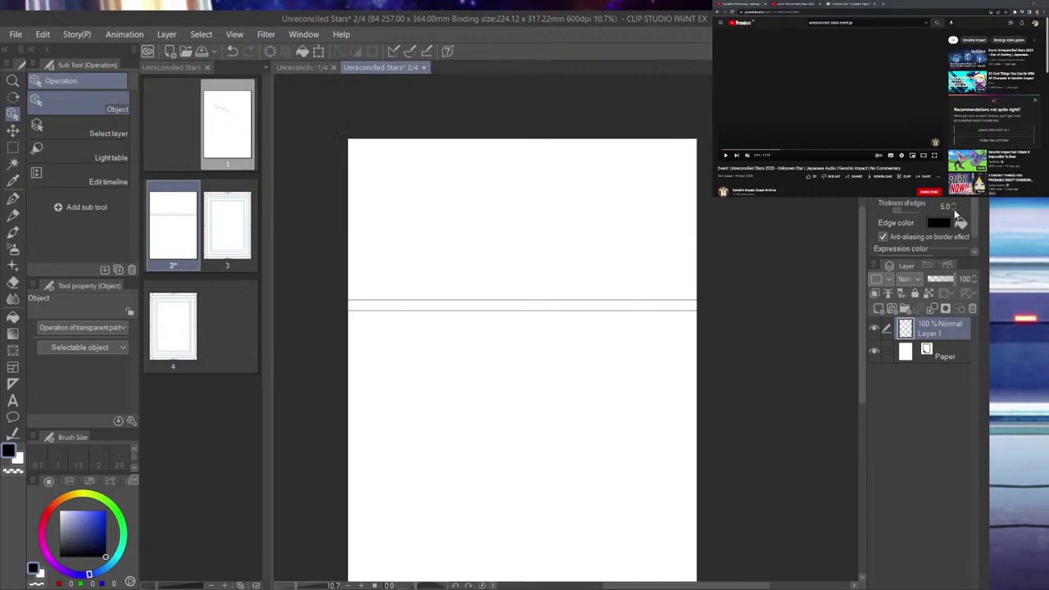
left_click(956, 205)
- Duplicate Layer 1 with the gutter band and hide the copy
scroll(504, 279, "up", 1)
left_click_drag(508, 322, 510, 332)
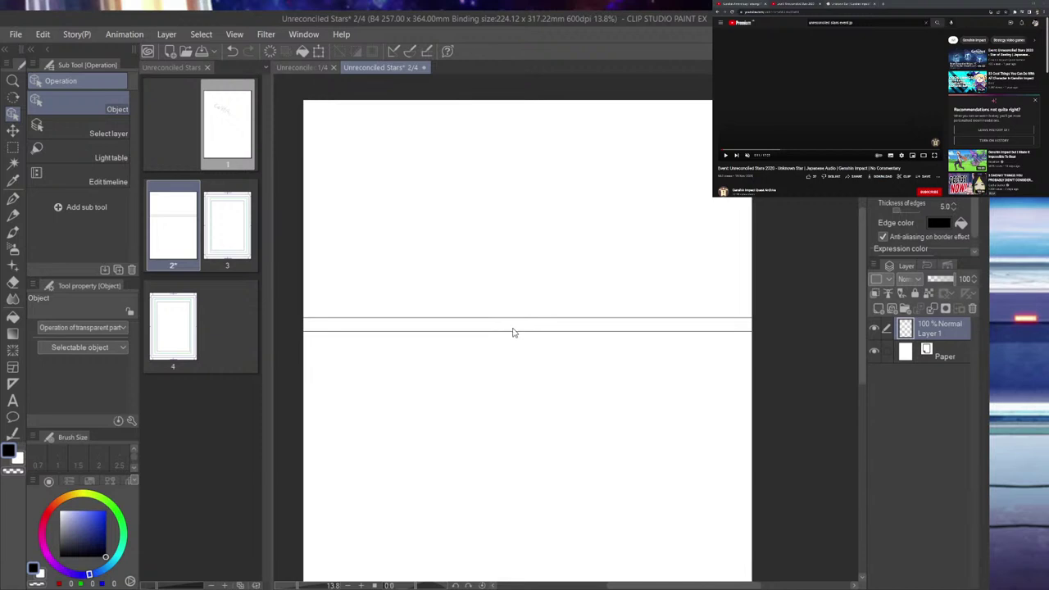
key("ctrl+c")
key("ctrl+v")
scroll(527, 298, "down", 1)
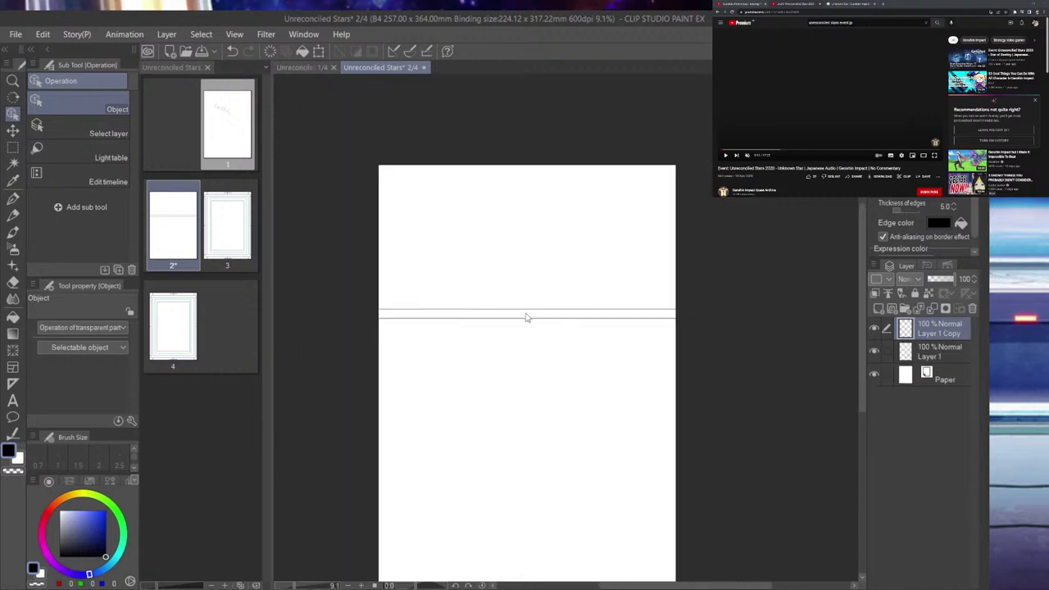
scroll(527, 314, "down", 1)
left_click(875, 330)
scroll(606, 267, "up", 3)
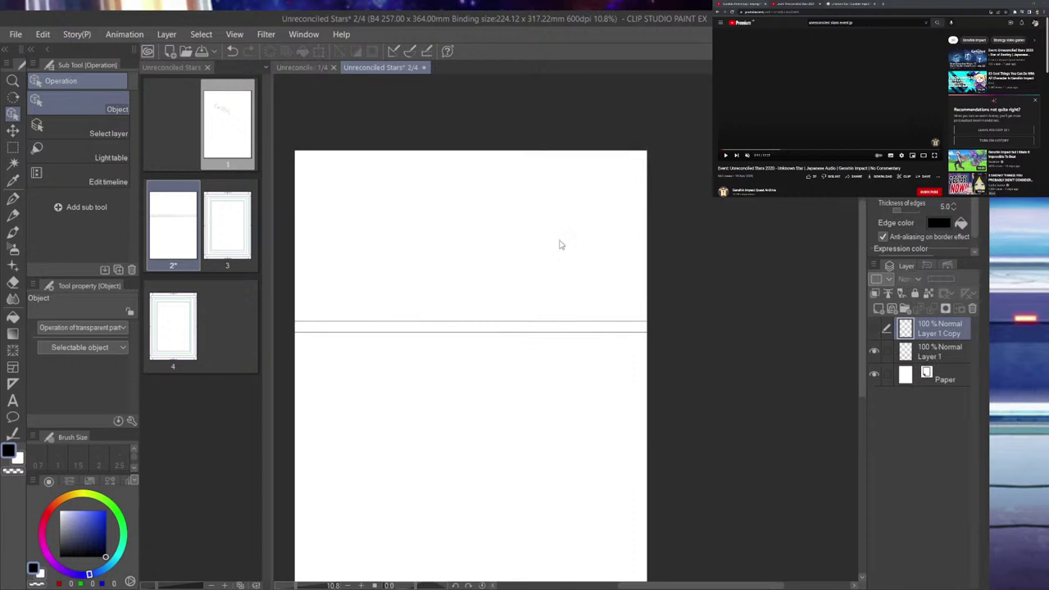
- Add a new raster layer directly above Paper and place it in a new folder named Panel 1
left_click(923, 352)
left_click(942, 377)
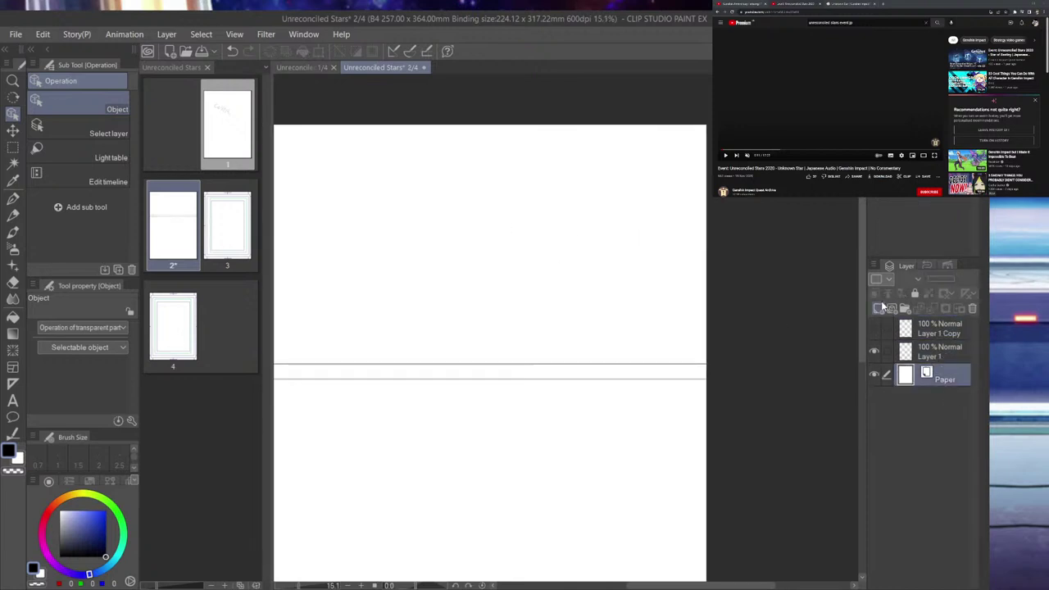
left_click(882, 307)
scroll(839, 302, "down", 1)
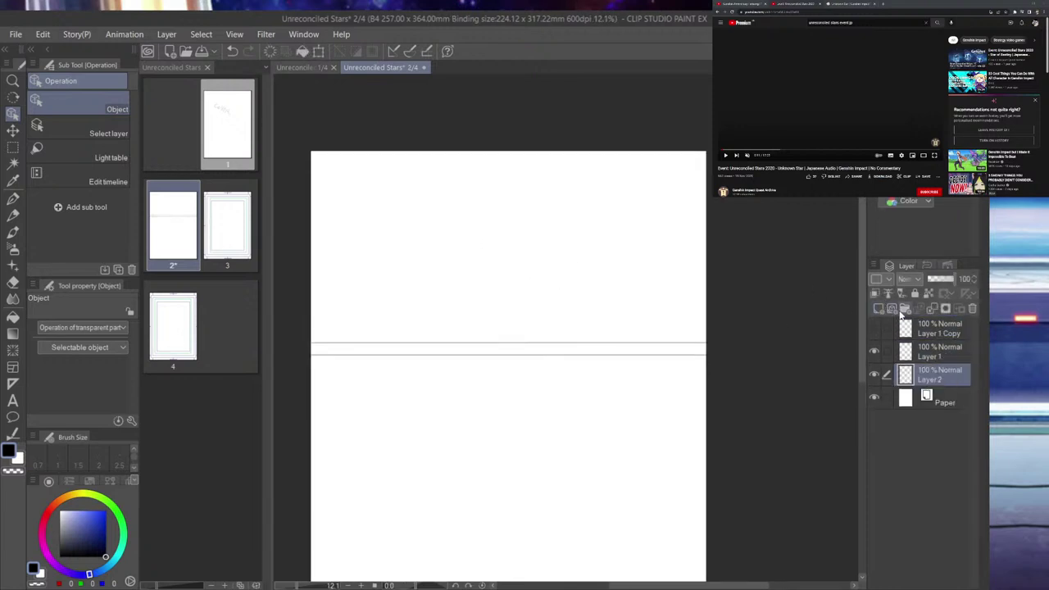
left_click(904, 309)
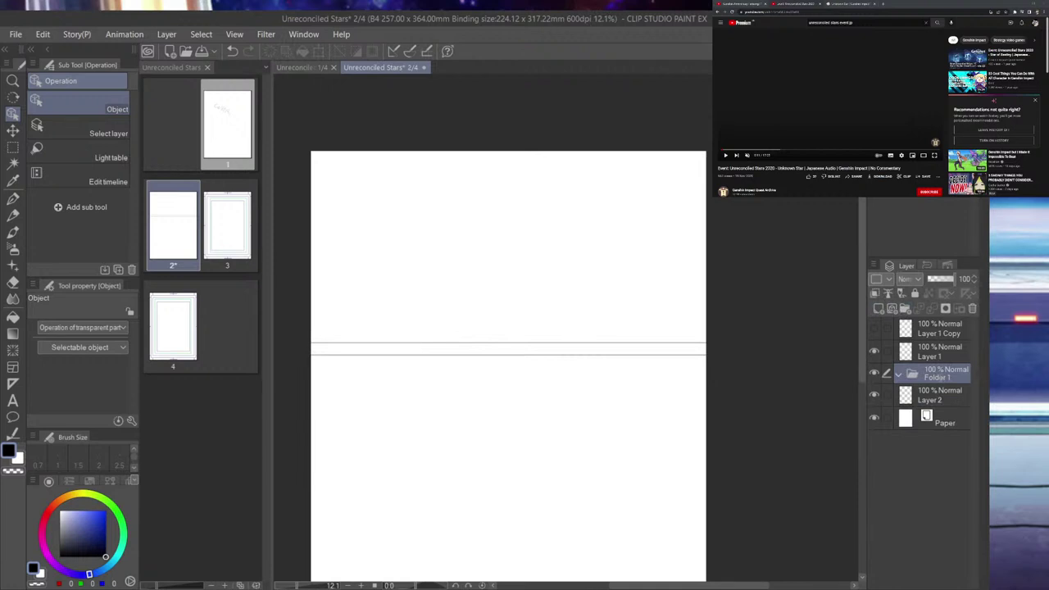
left_click(931, 398)
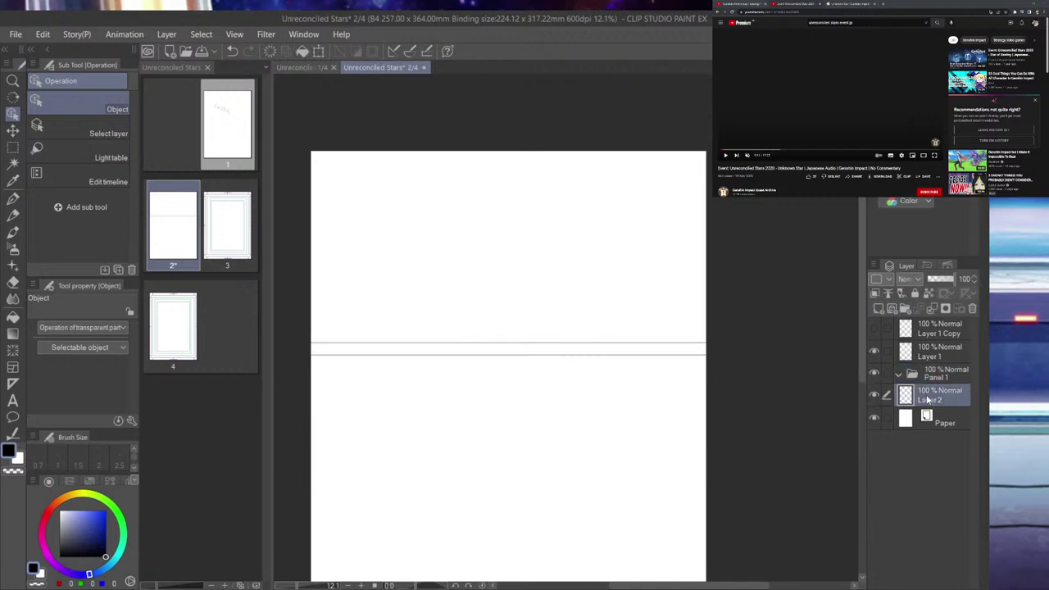
left_click_drag(939, 386, 939, 387)
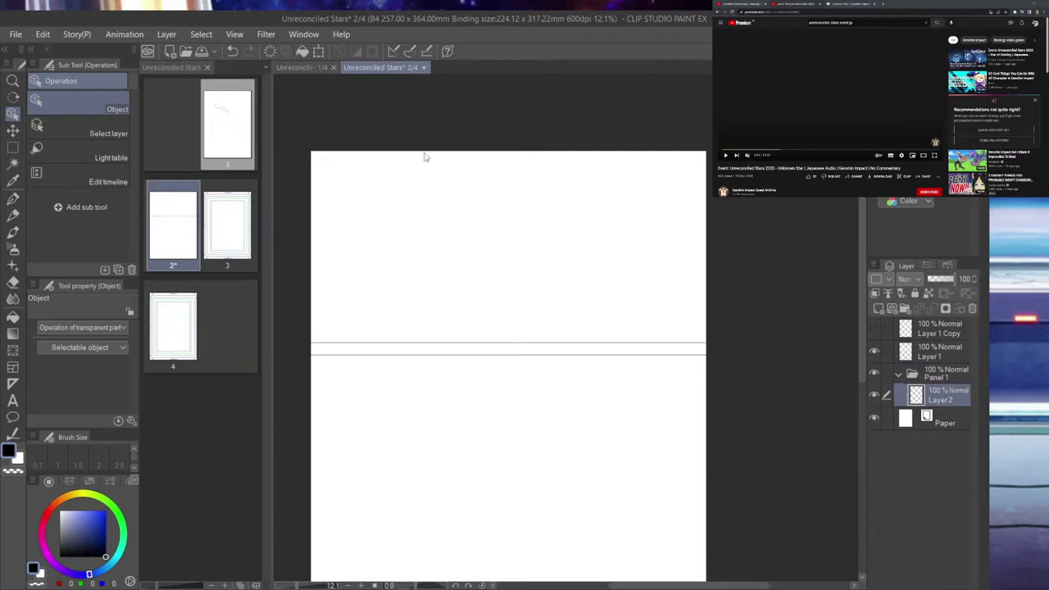
- Recheck the counter scene near the event video's start, and set the G-pen to dark blue at brush size 25.6
left_click(13, 198)
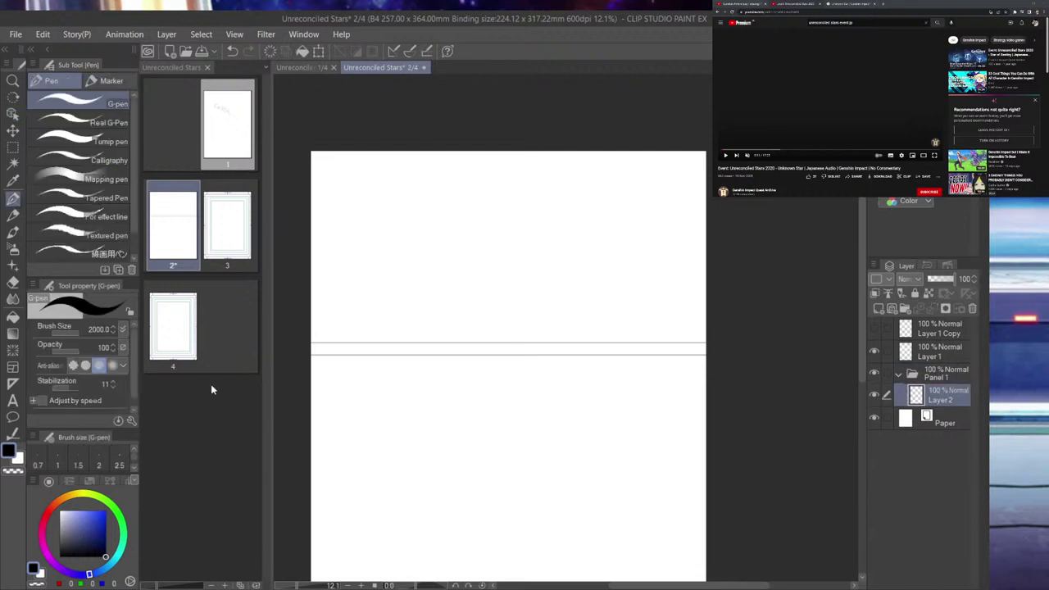
left_click(829, 95)
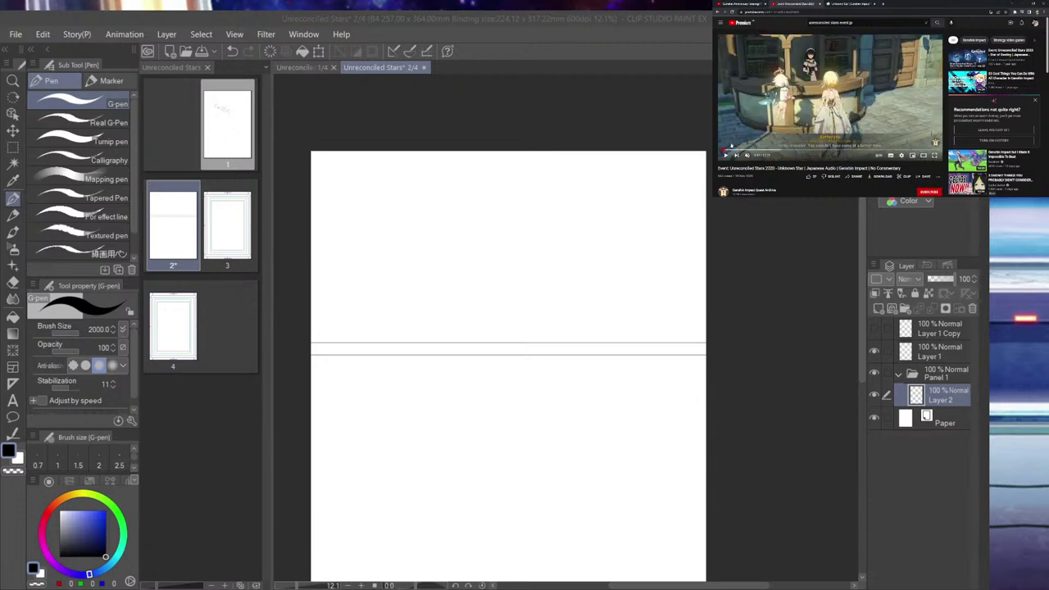
left_click(723, 150)
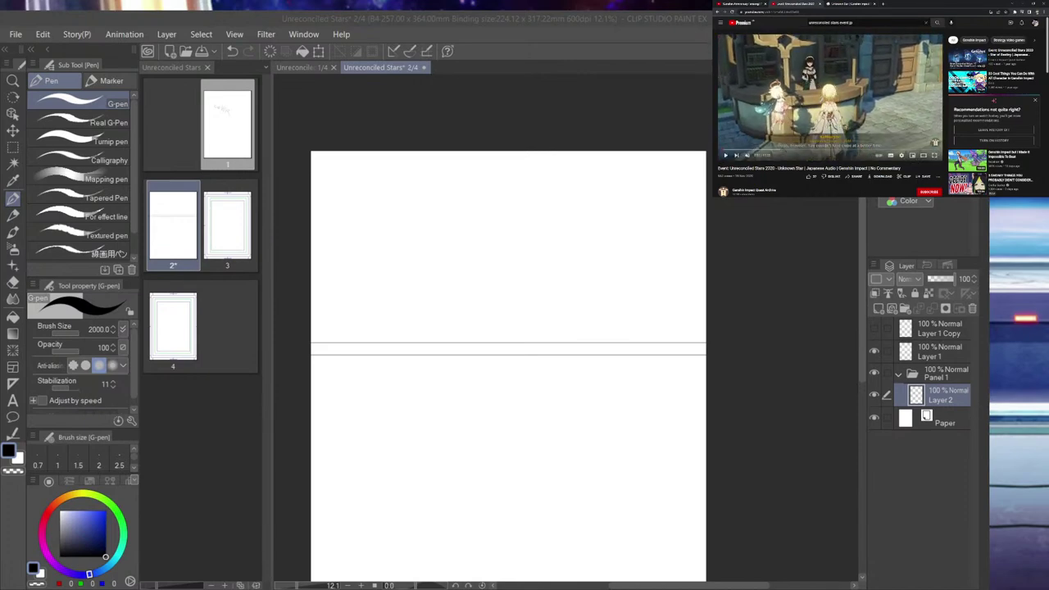
left_click(206, 274)
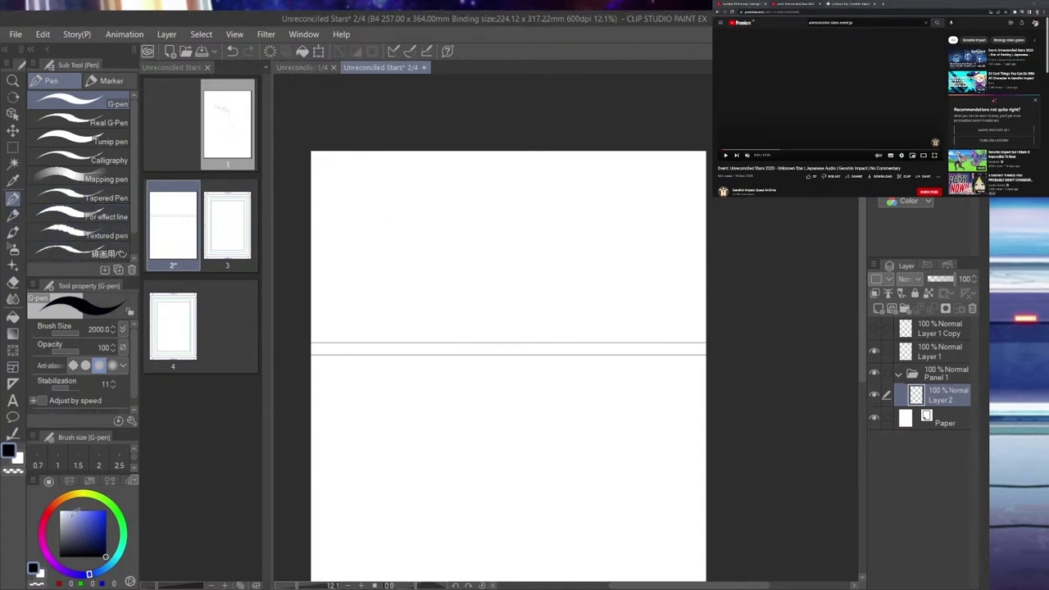
left_click(105, 535)
left_click_drag(449, 249, 396, 230)
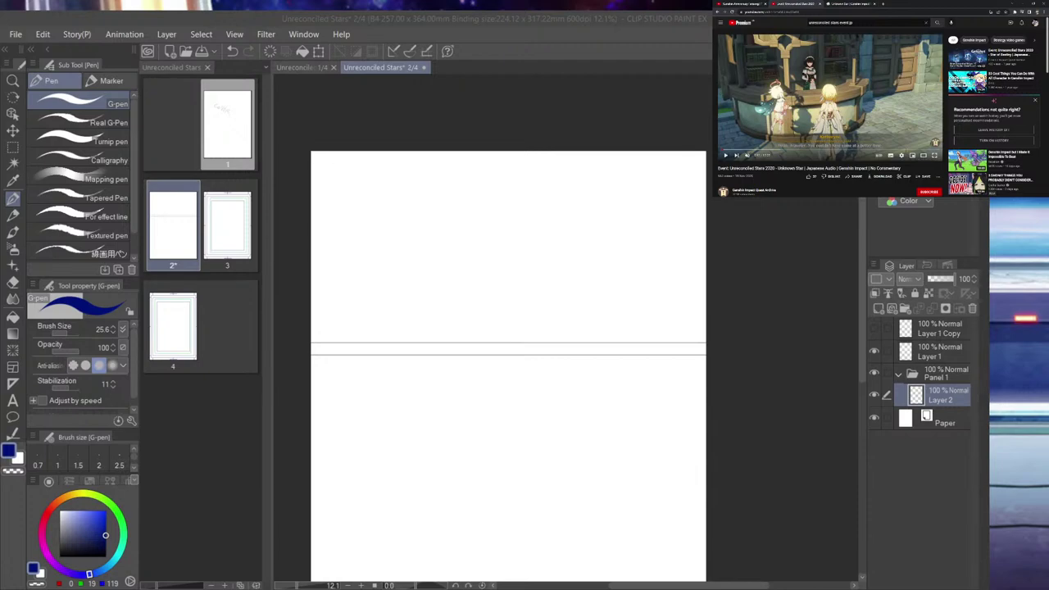
key("alt+Tab")
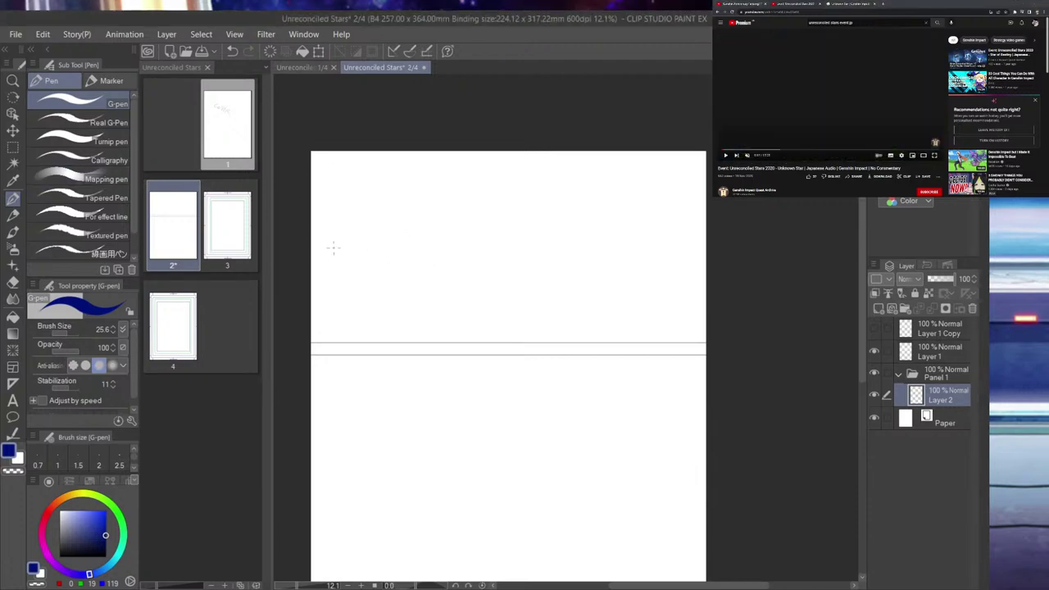
mouse_move(340, 243)
left_mouse_down()
mouse_move(420, 254)
mouse_move(506, 238)
mouse_move(522, 233)
mouse_move(528, 213)
mouse_move(548, 216)
mouse_move(536, 277)
left_mouse_up()
left_click_drag(542, 218, 538, 275)
left_click_drag(543, 239, 534, 285)
mouse_move(354, 316)
left_mouse_down()
mouse_move(419, 326)
mouse_move(405, 319)
mouse_move(532, 287)
mouse_move(502, 313)
mouse_move(539, 286)
left_mouse_up()
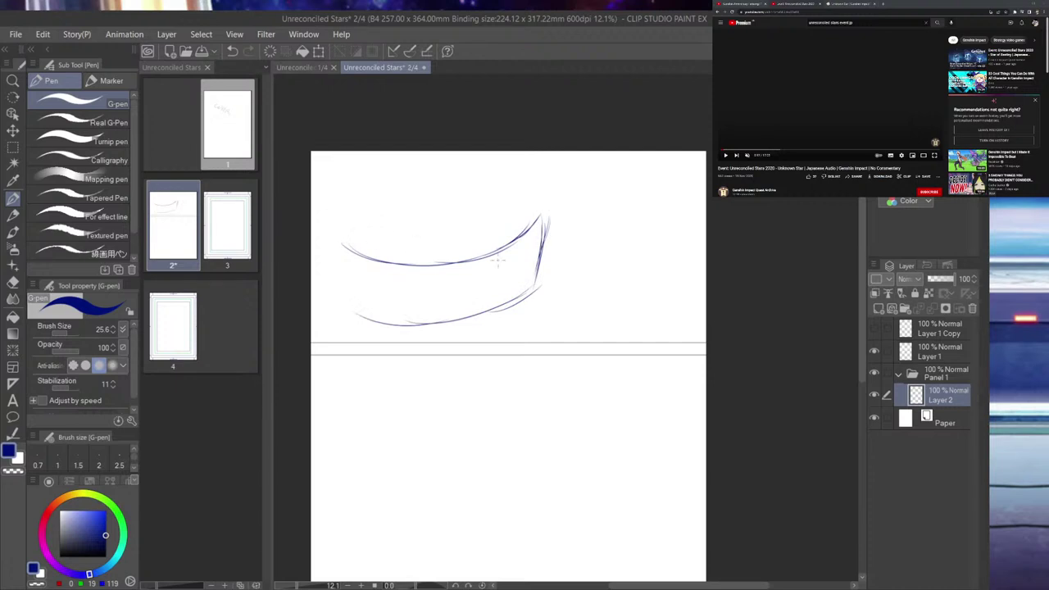
key("Delete")
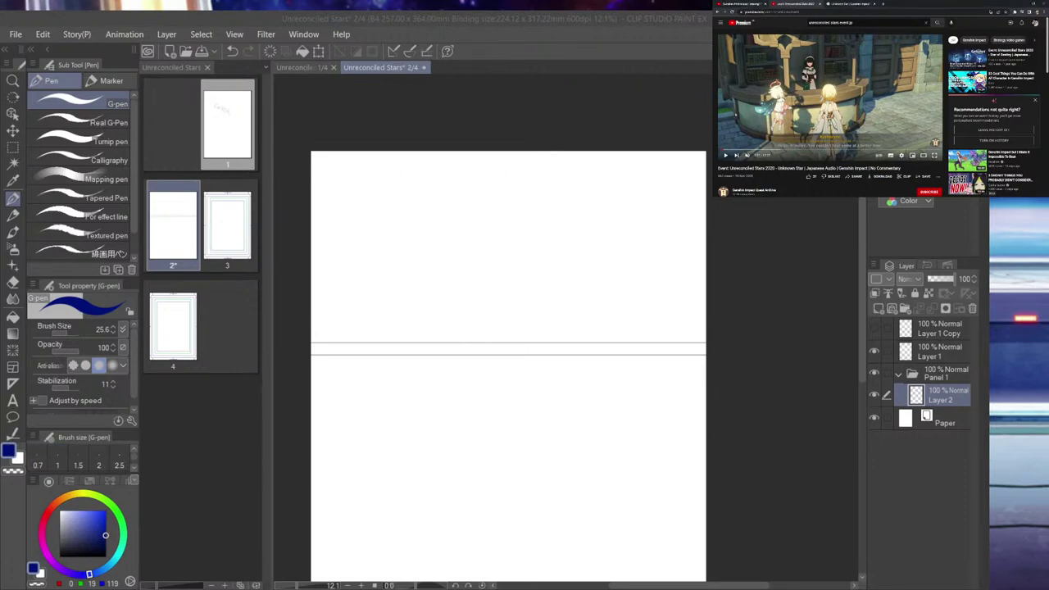
- Return to the start of the event video and examine the pink banner above the counter
right_click(722, 151)
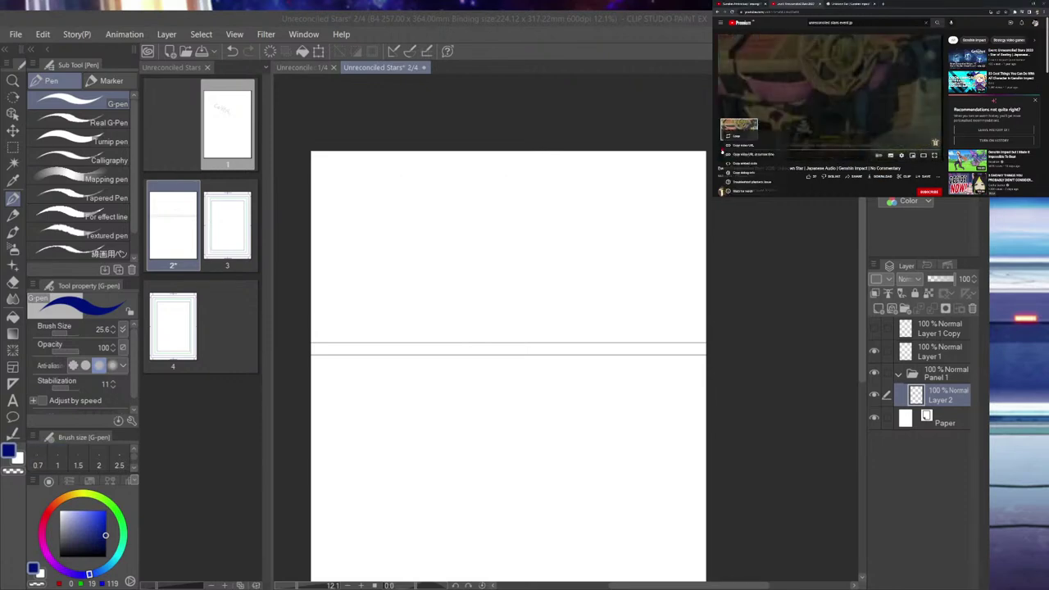
left_click(798, 177)
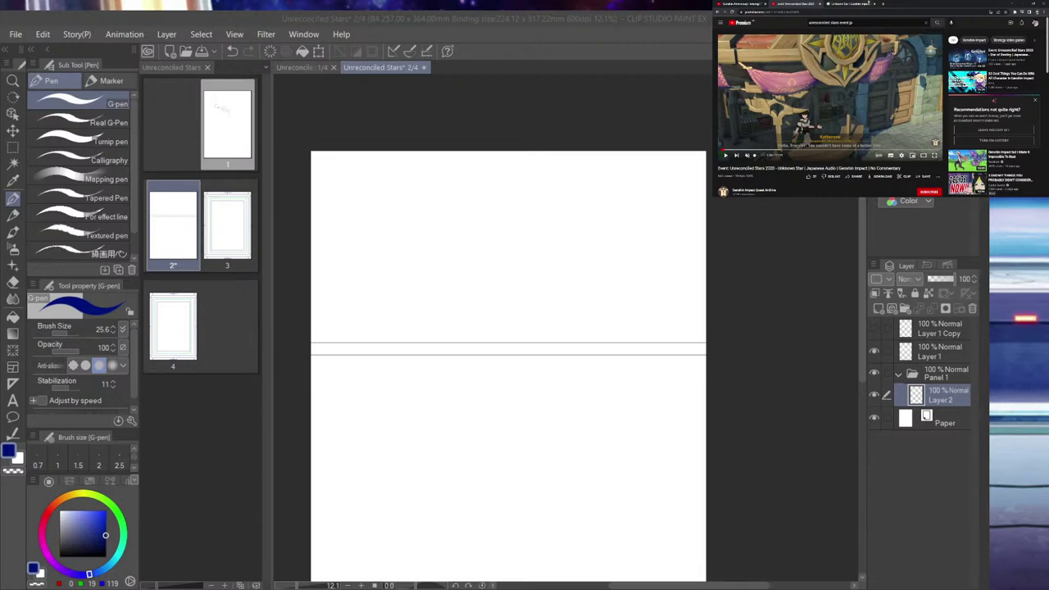
- Search the web for Mondstadt images in a new tab and enlarge the aerial view of the island city
left_click(884, 4)
type("monastadt")
key("Return")
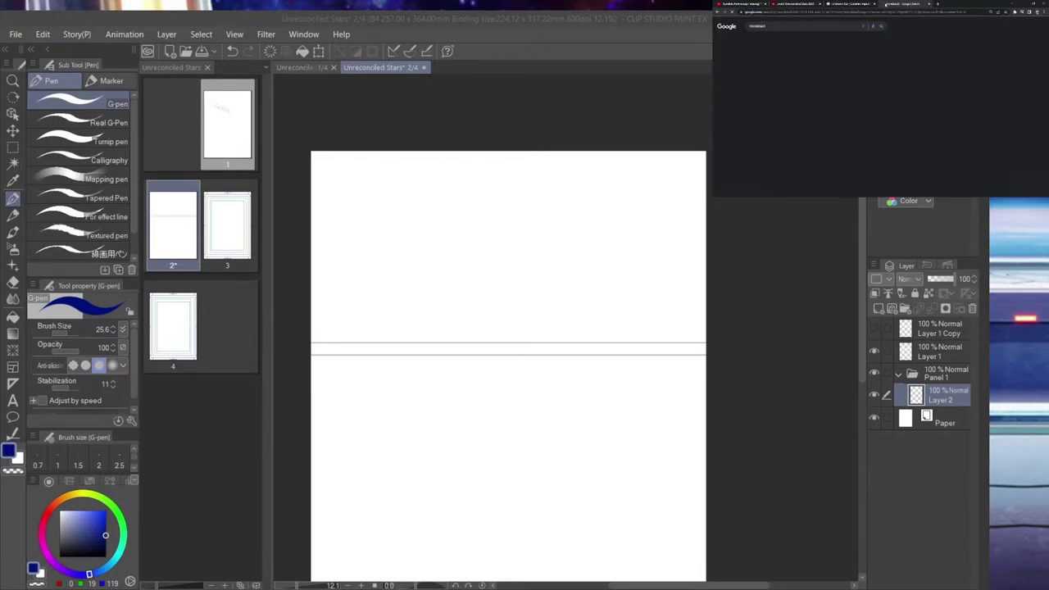
left_click(764, 39)
left_click(762, 87)
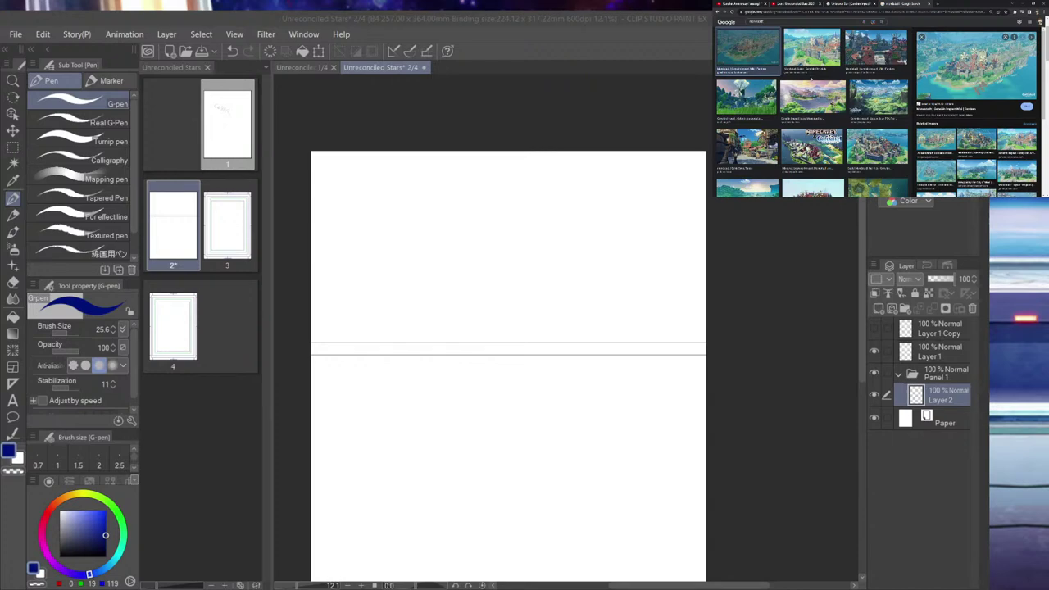
- Sketch the Mondstadt island in the first panel as a long slanted oval with a cliff edge, a bridge and a tall block at the far end
left_click(469, 330)
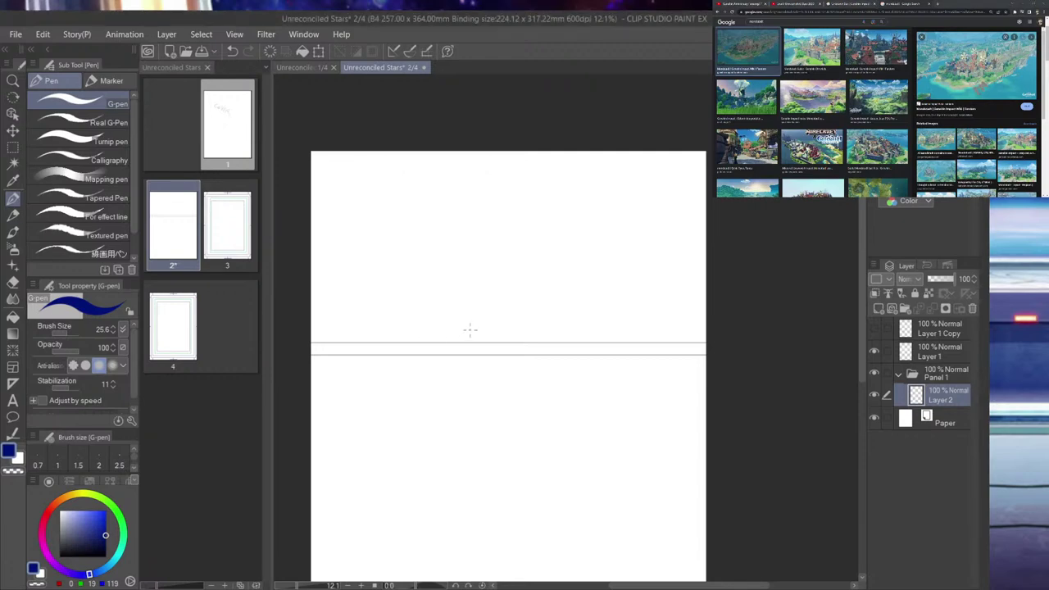
mouse_move(447, 260)
left_mouse_down()
mouse_move(471, 248)
mouse_move(575, 226)
left_mouse_up()
mouse_move(473, 244)
left_mouse_down()
mouse_move(553, 240)
mouse_move(562, 226)
mouse_move(603, 219)
mouse_move(640, 236)
mouse_move(544, 278)
left_mouse_up()
mouse_move(439, 259)
left_mouse_down()
mouse_move(437, 287)
mouse_move(403, 281)
mouse_move(506, 287)
mouse_move(488, 290)
mouse_move(549, 280)
left_mouse_up()
left_click_drag(644, 231, 631, 275)
mouse_move(411, 300)
left_mouse_down()
mouse_move(436, 312)
mouse_move(403, 299)
mouse_move(526, 301)
mouse_move(632, 279)
left_mouse_up()
mouse_move(400, 287)
left_mouse_down()
mouse_move(311, 311)
mouse_move(400, 301)
mouse_move(344, 304)
left_mouse_up()
left_click_drag(385, 305, 330, 313)
mouse_move(565, 195)
left_mouse_down()
mouse_move(556, 247)
mouse_move(562, 204)
mouse_move(629, 187)
mouse_move(640, 244)
left_mouse_up()
left_click_drag(583, 260, 641, 235)
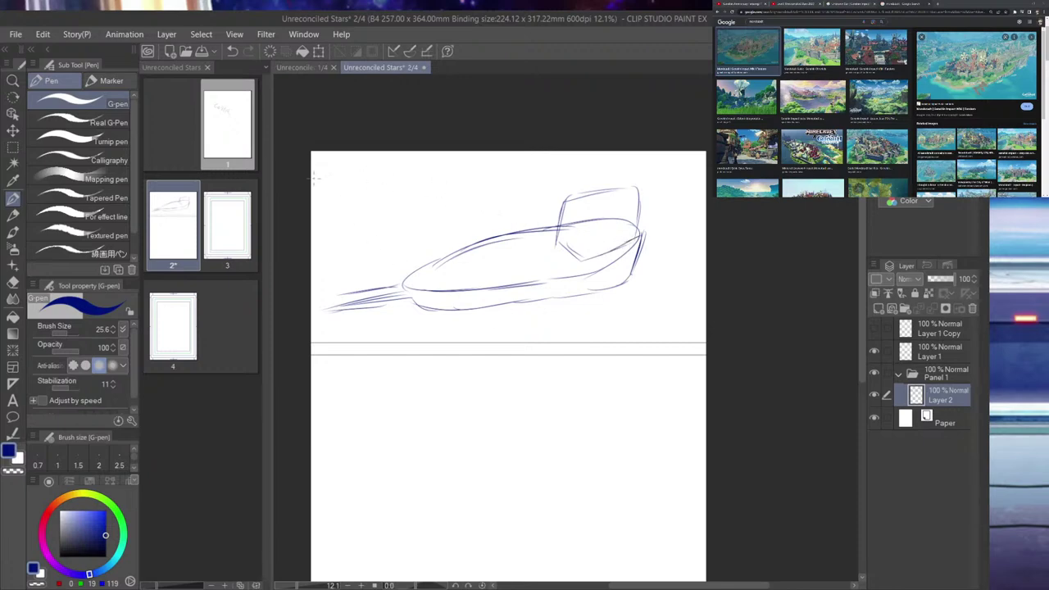
- Handwrite the label MONDSTADT in the upper corner of the first panel, above the bridge
left_click_drag(331, 172, 331, 193)
left_click_drag(331, 173, 344, 193)
mouse_move(354, 178)
left_mouse_down()
mouse_move(349, 194)
mouse_move(354, 179)
left_mouse_up()
left_click_drag(363, 179, 374, 194)
left_click_drag(377, 174, 377, 190)
left_click_drag(389, 179, 384, 191)
left_click_drag(398, 178, 396, 191)
left_click_drag(394, 179, 406, 193)
left_click_drag(410, 178, 415, 197)
left_click_drag(424, 184, 443, 184)
left_click_drag(433, 184, 432, 197)
- Collapse the Panel 1 folder, and create a folder named Panel 2 above it containing a new raster layer
left_click_drag(862, 309, 863, 355)
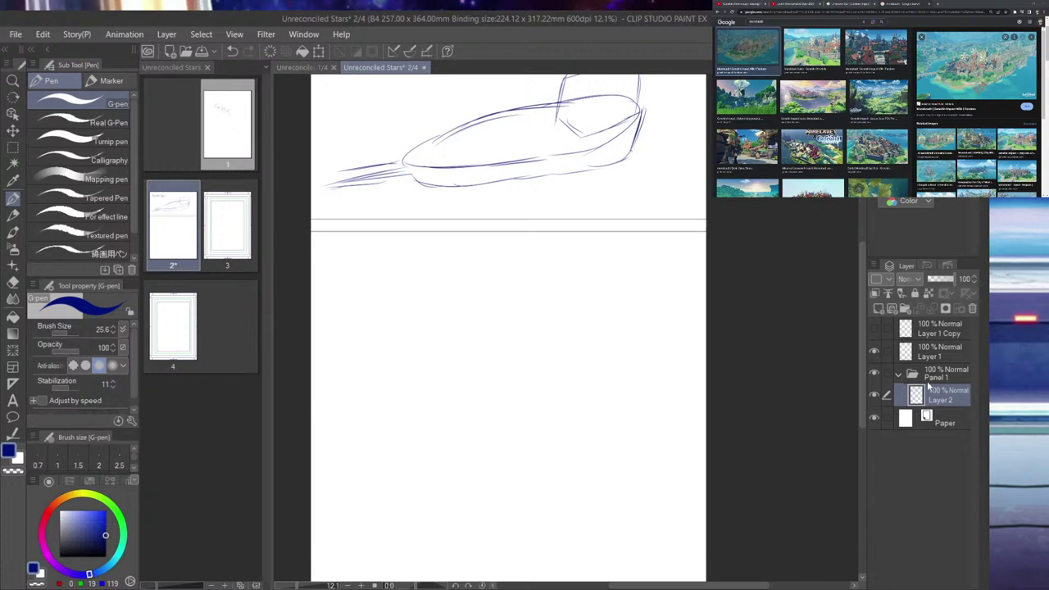
left_click(919, 374)
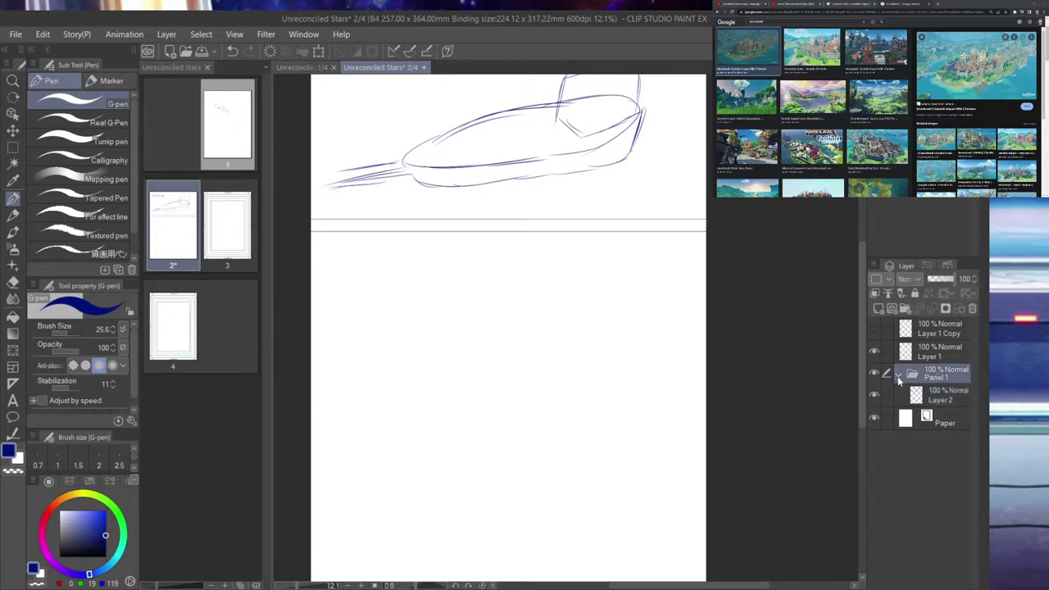
left_click(898, 378)
left_click(905, 308)
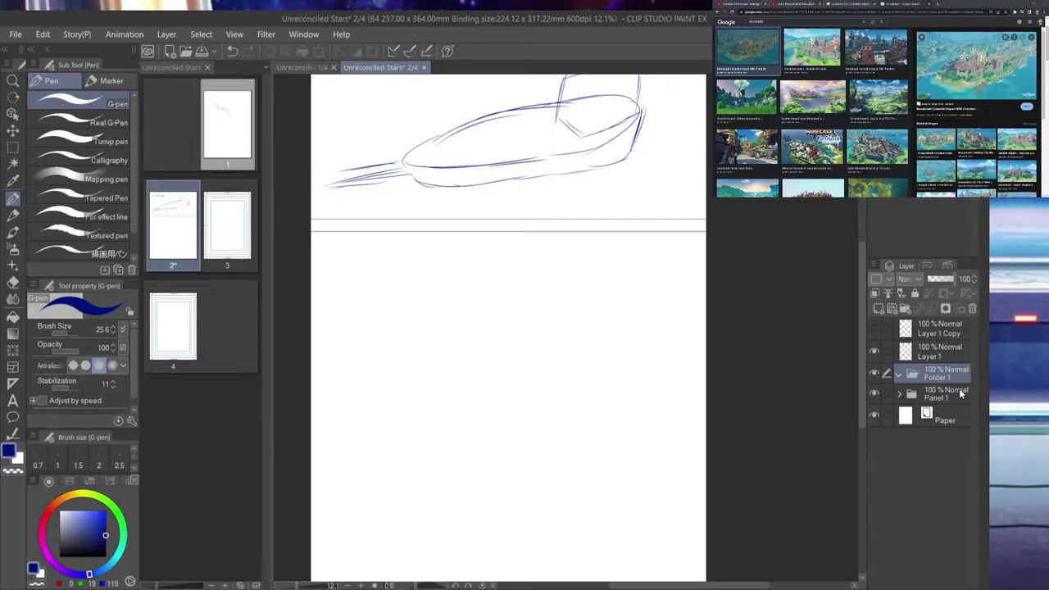
type("Panel 2")
key("Return")
left_click(878, 308)
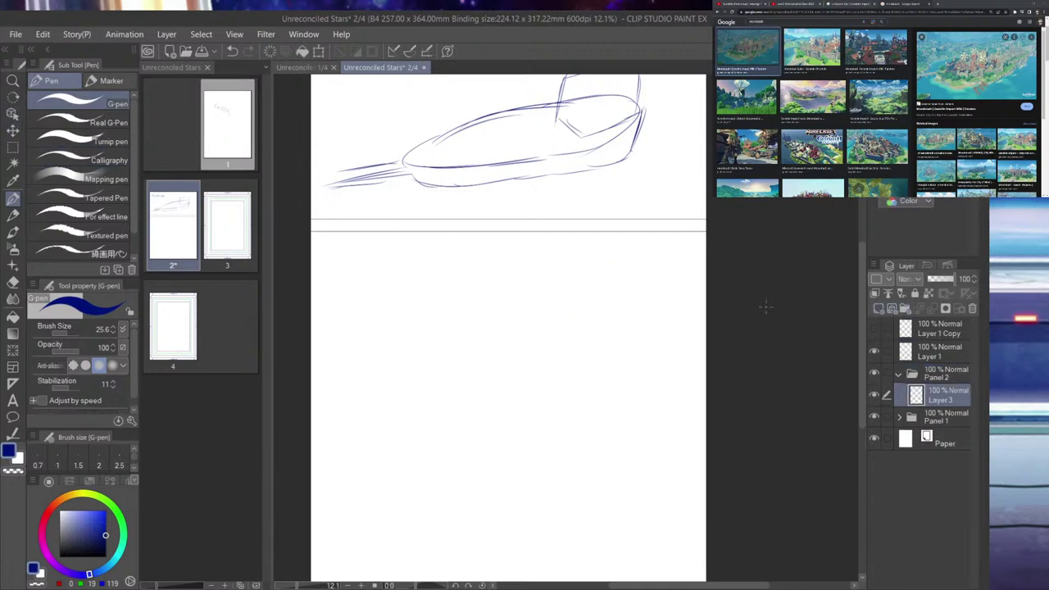
scroll(766, 306, "down", 3)
scroll(766, 309, "up", 3)
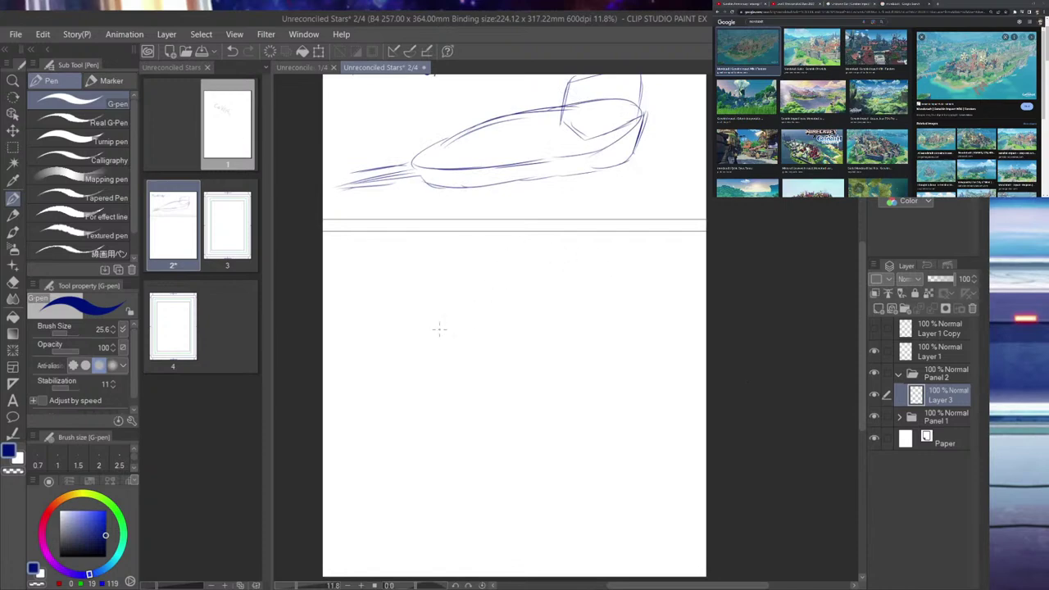
- Select Layer 1 and use the Object tool to raise the gutter band into the lower part of the Mondstadt sketch
left_click(938, 352)
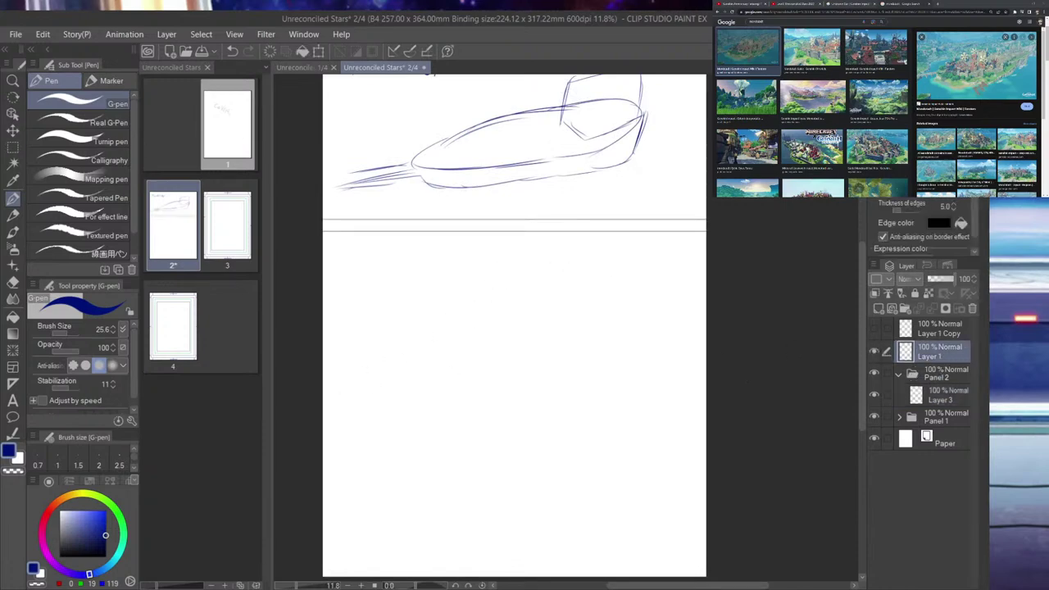
left_click(13, 113)
scroll(677, 90, "down", 2)
scroll(668, 107, "up", 3)
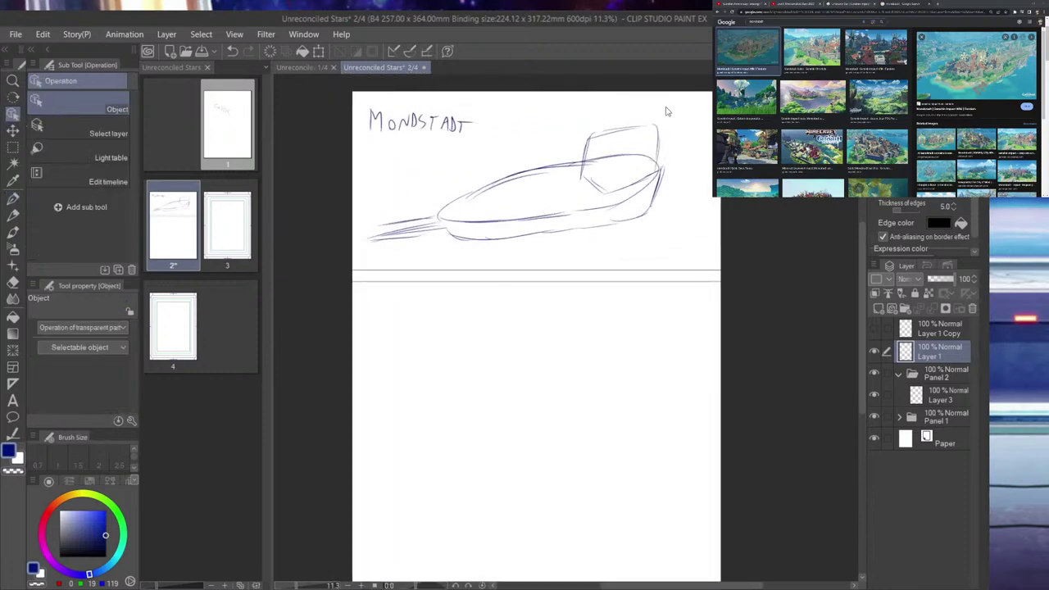
scroll(632, 133, "down", 2)
scroll(623, 164, "up", 2)
scroll(607, 347, "up", 1)
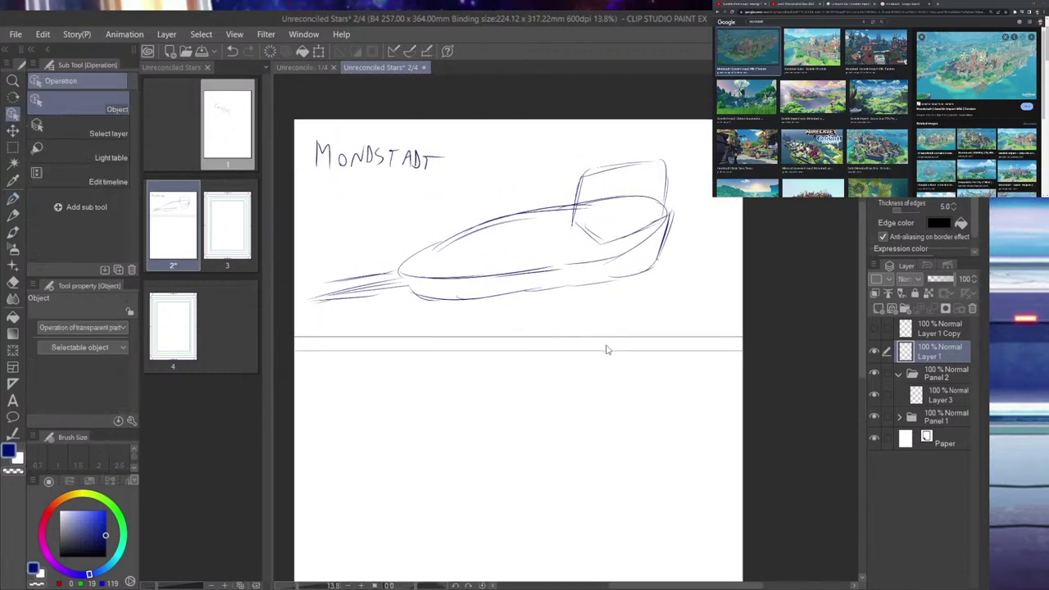
- Move the Panel 1 drawing up, scale it down and centre it in the space above the gutter band
left_click(951, 418)
left_click(13, 129)
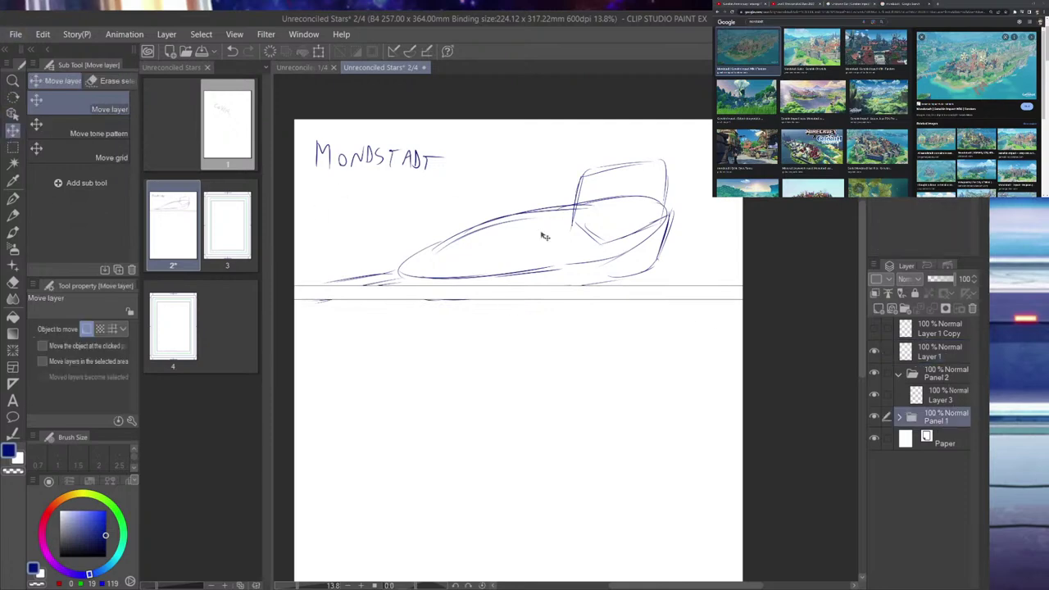
left_click_drag(545, 237, 542, 215)
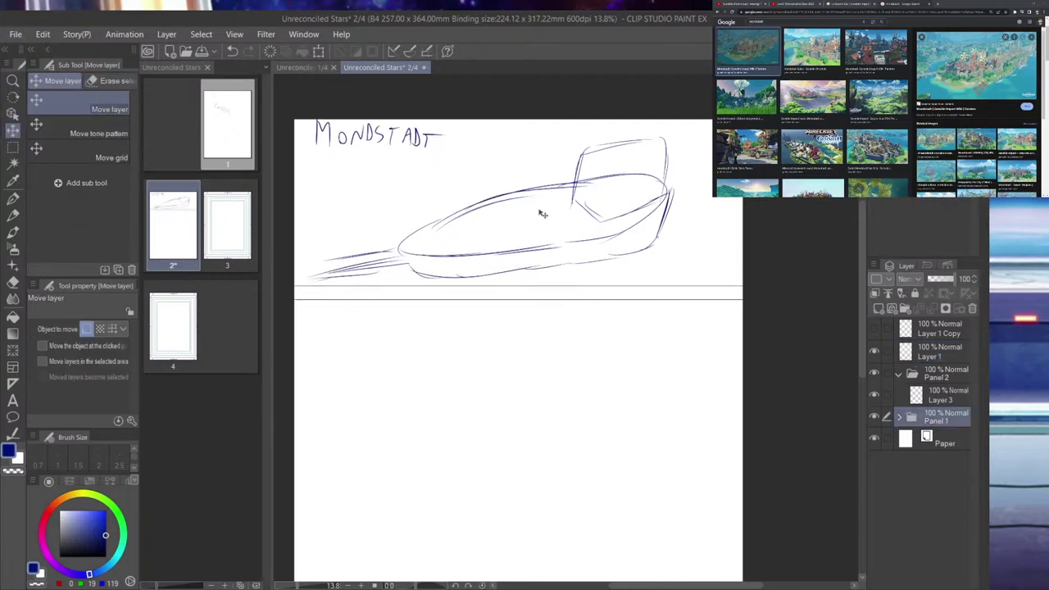
key("ctrl+t")
left_click_drag(303, 115, 386, 153)
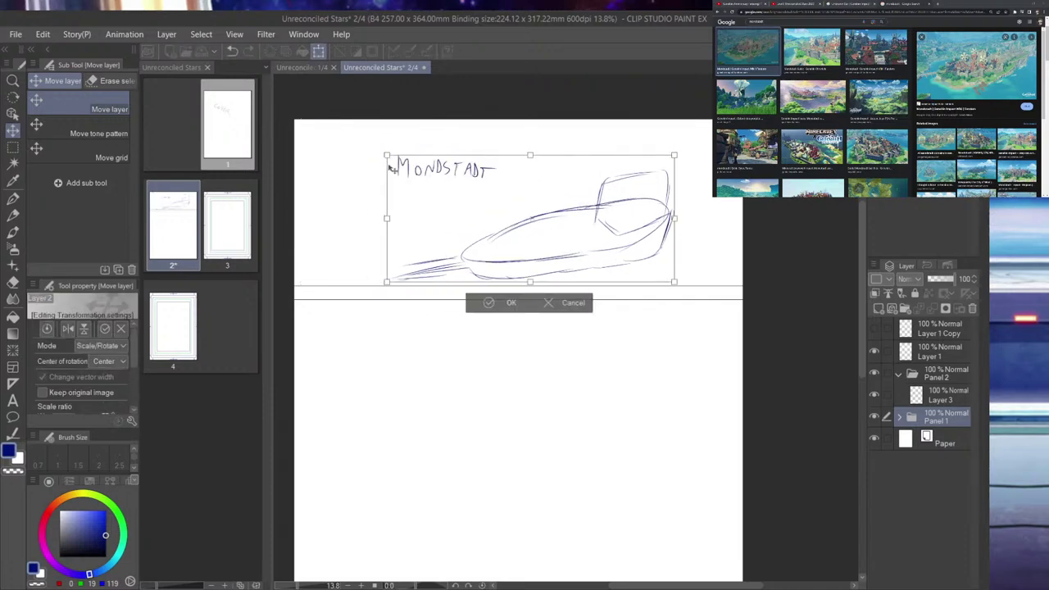
left_click_drag(511, 205, 491, 182)
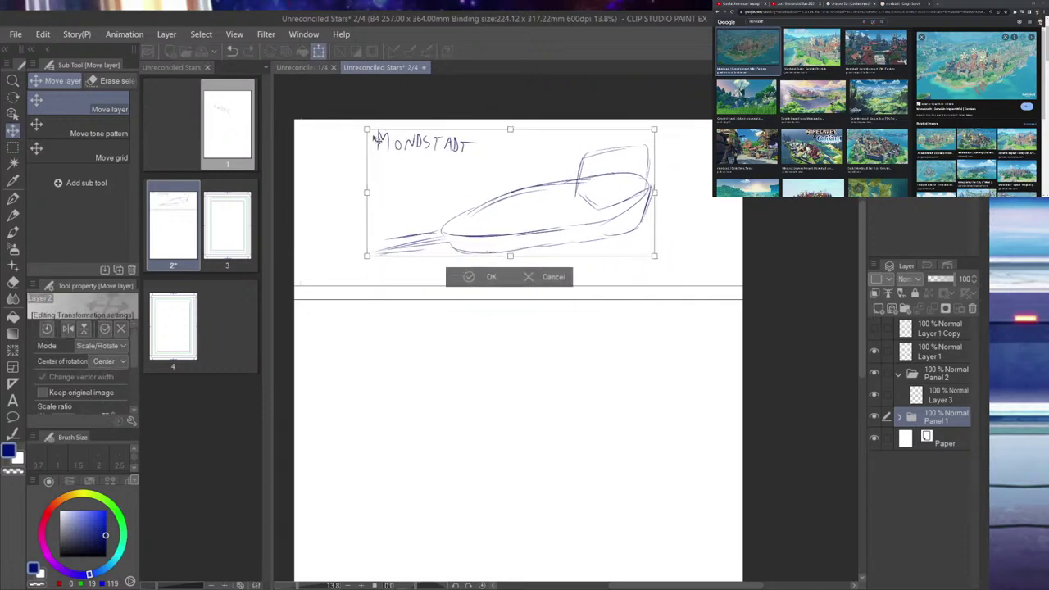
left_click_drag(367, 129, 416, 162)
mouse_move(588, 227)
left_mouse_down()
mouse_move(542, 199)
mouse_move(506, 209)
mouse_move(567, 212)
left_mouse_up()
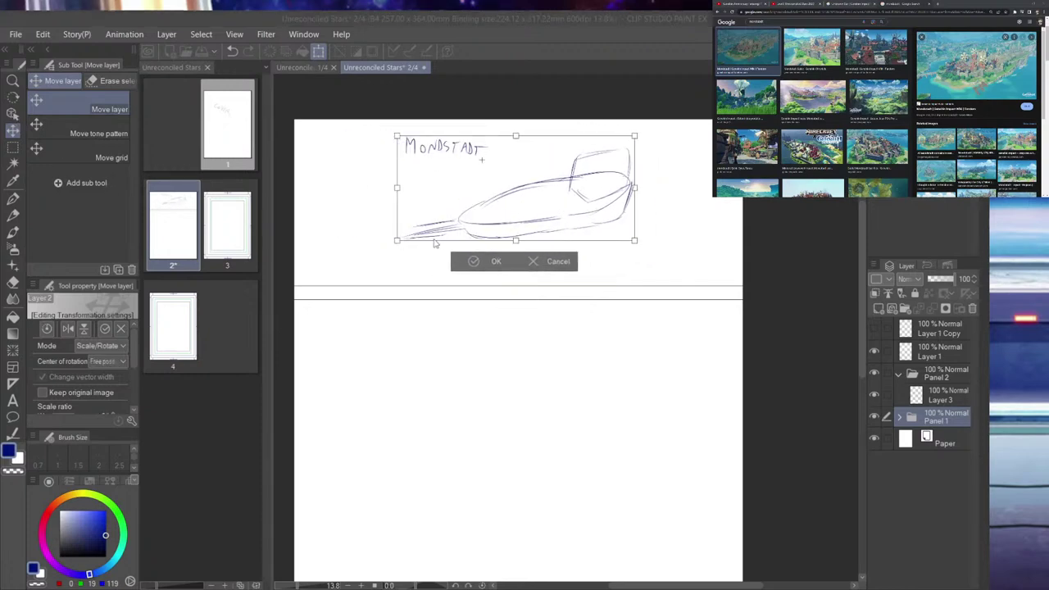
- Apply the transform and raise the gutter band on Layer 1 to just below the Mondstadt sketch
left_click(13, 116)
left_click(13, 113)
left_click_drag(494, 299, 496, 259)
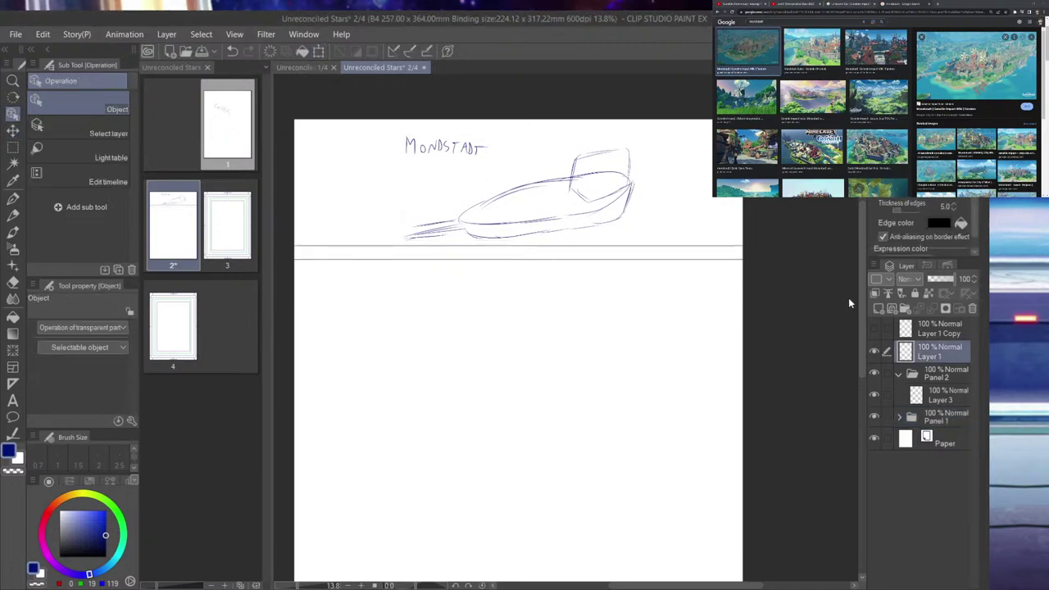
- Paste a copy of the gutter band lower on the page and group both band layers in a folder named bars
key("ctrl+v")
left_click_drag(566, 257, 584, 417)
left_click(956, 374, "ctrl")
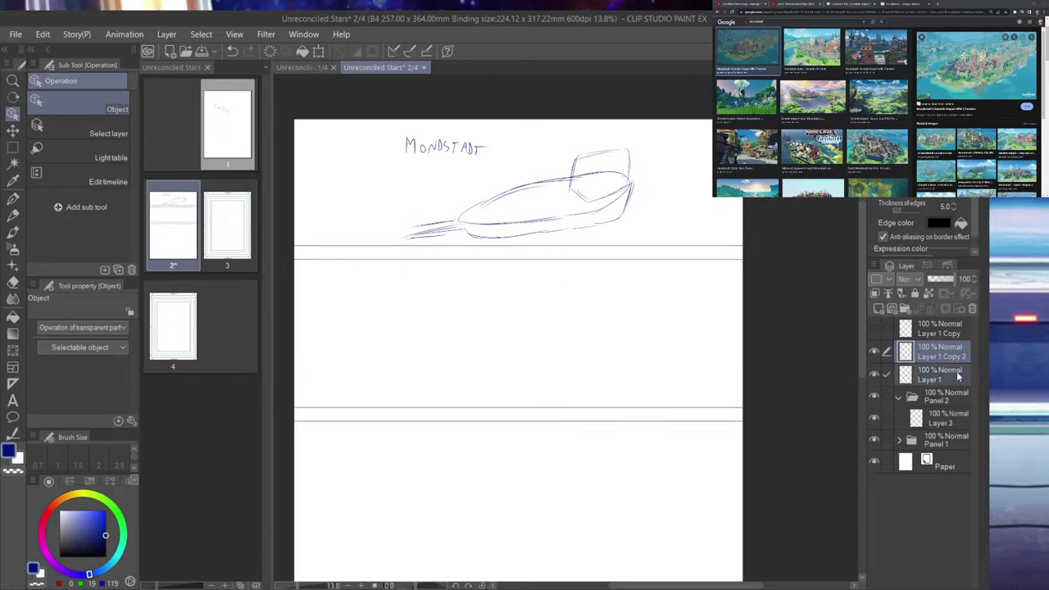
key("ctrl+g")
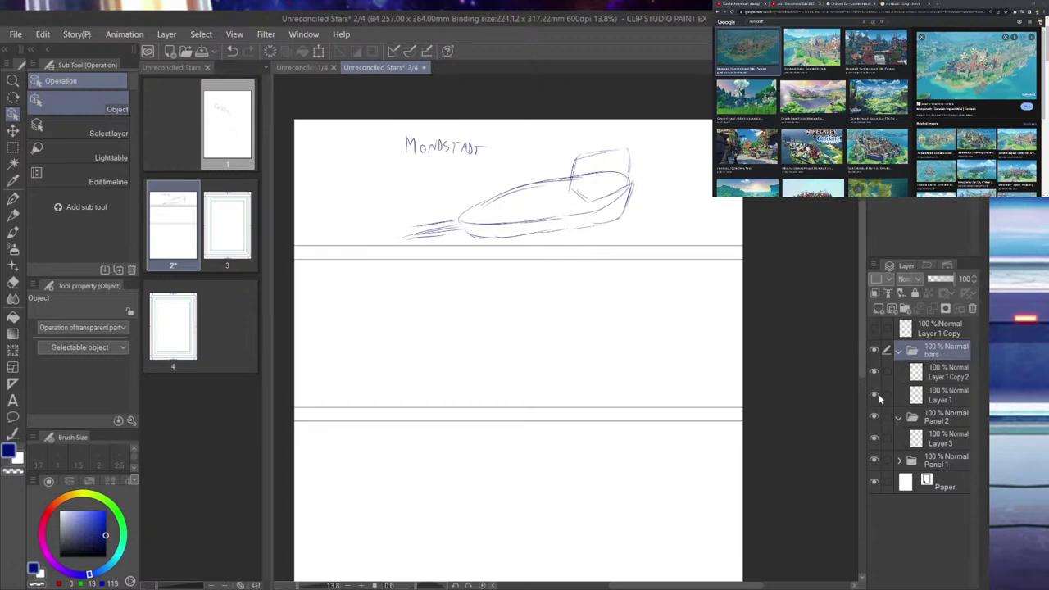
- Try to shift the whole bars folder slightly down the page
key("k")
left_click_drag(580, 421, 582, 428)
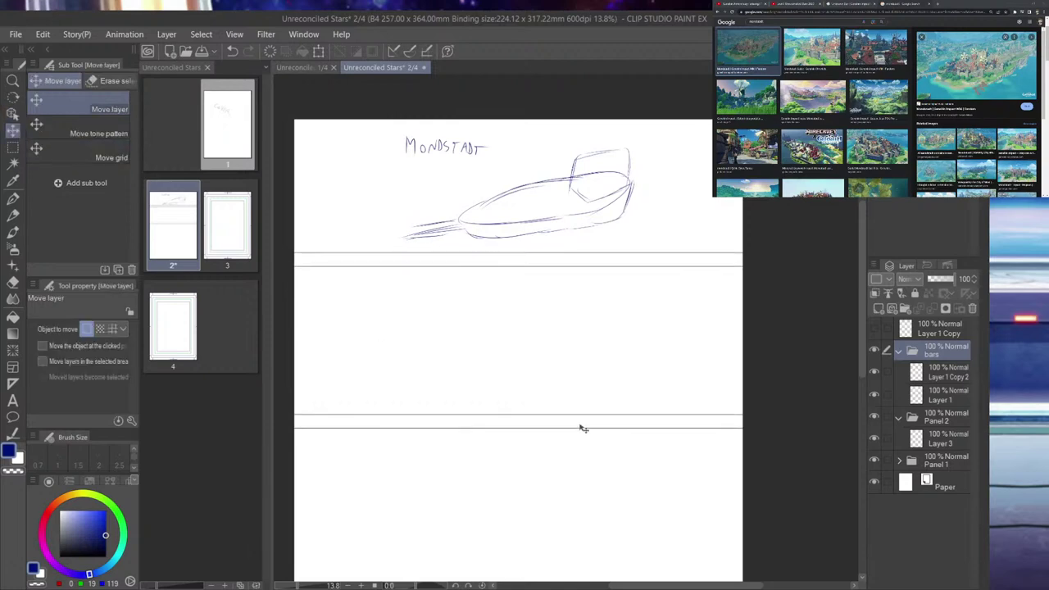
scroll(660, 410, "down", 2)
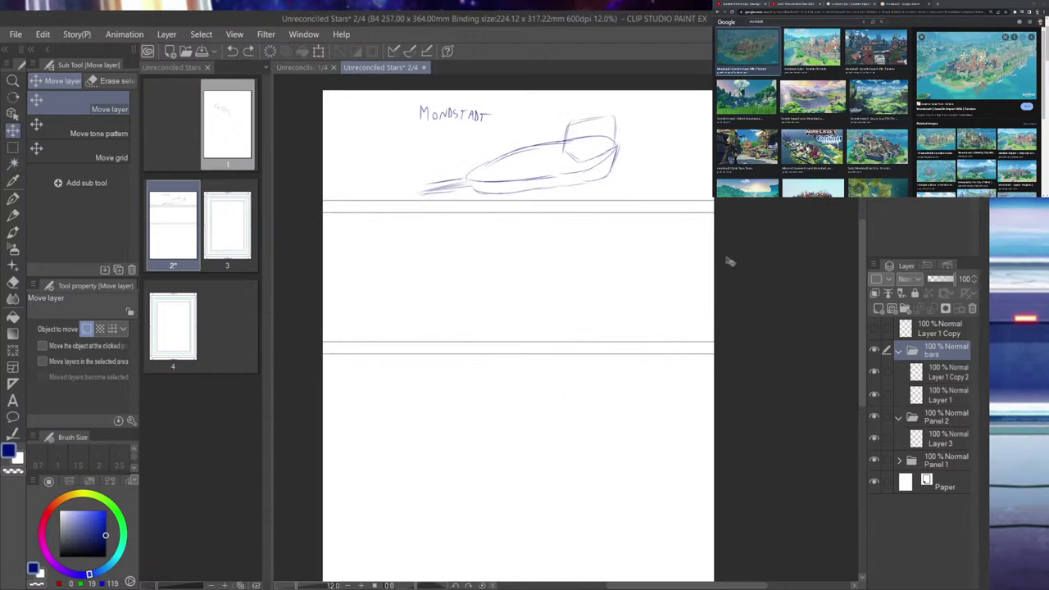
- Select Layer 3 in the Panel 2 folder with the G-pen, and bring up the event video for reference
left_click(949, 395)
left_click(874, 373)
left_click(875, 375)
left_click(949, 435)
key("p")
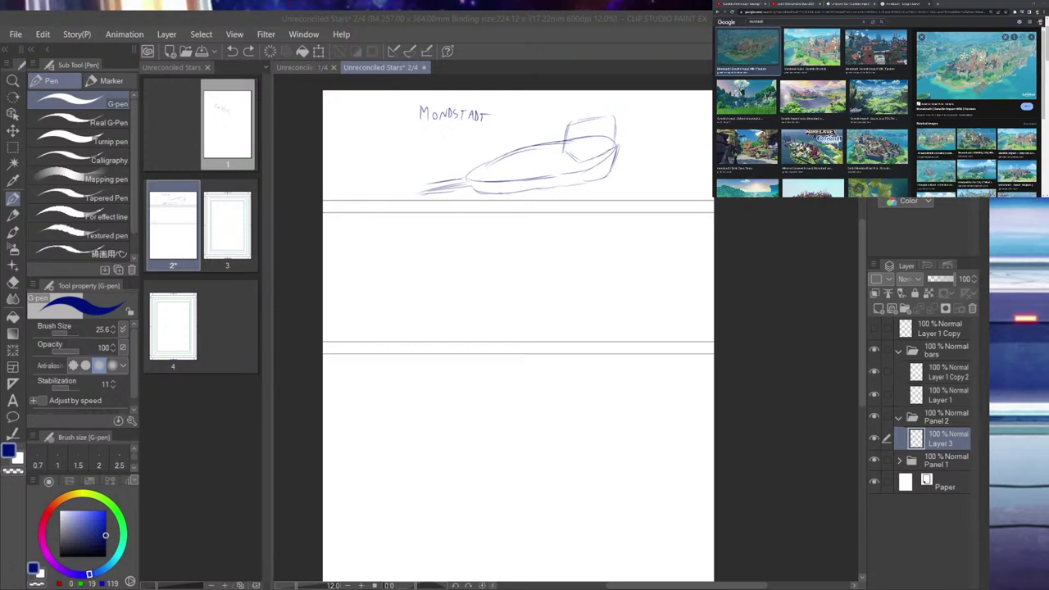
left_click(794, 5)
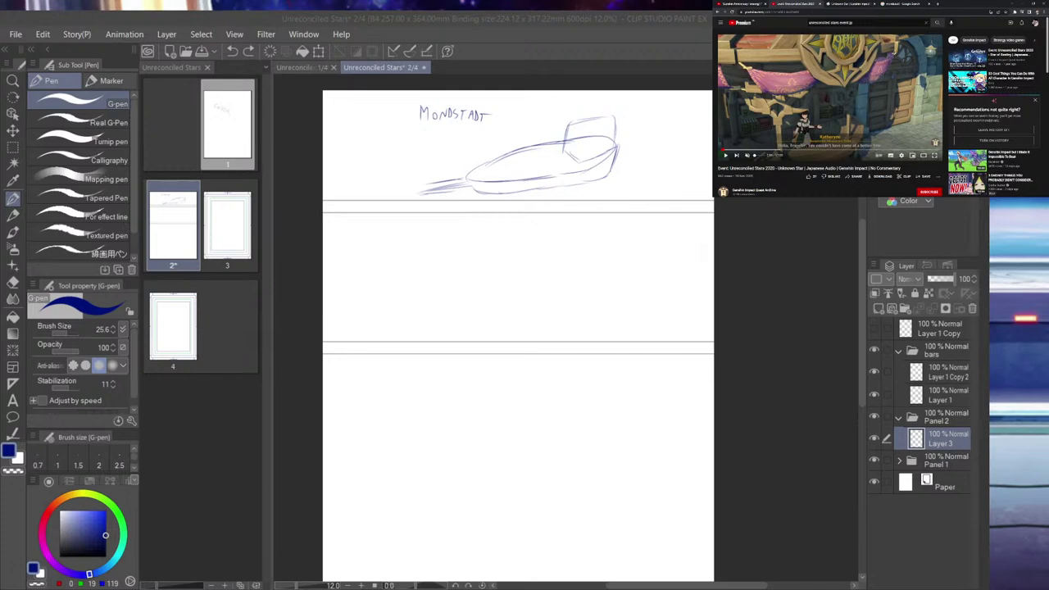
- Sketch the round emblem with banners draped on both sides and the start of a post in the second panel
left_click(256, 238)
mouse_move(354, 276)
left_mouse_down()
mouse_move(461, 282)
mouse_move(508, 257)
left_mouse_up()
mouse_move(456, 302)
left_mouse_down()
mouse_move(531, 255)
mouse_move(542, 281)
left_mouse_up()
left_click_drag(514, 253, 541, 314)
left_click_drag(545, 277, 528, 326)
mouse_move(459, 288)
left_mouse_down()
mouse_move(463, 321)
mouse_move(496, 331)
mouse_move(521, 331)
mouse_move(542, 313)
left_mouse_up()
left_click_drag(544, 264, 592, 234)
left_click_drag(544, 295, 602, 265)
mouse_move(353, 315)
left_mouse_down()
mouse_move(430, 311)
mouse_move(459, 322)
left_mouse_up()
scroll(831, 310, "down", 5)
left_click_drag(568, 201, 568, 241)
left_click_drag(583, 192, 587, 244)
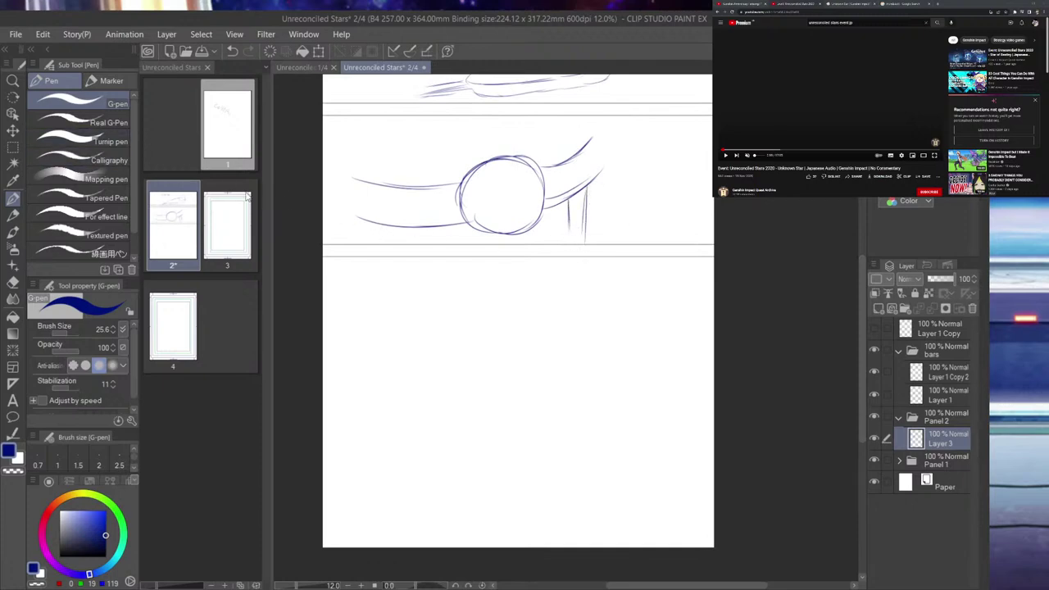
- Scale down the emblem and banner sketch and move it to the upper part of the second panel
key("ctrl+t")
mouse_move(355, 133)
left_mouse_down()
mouse_move(392, 166)
mouse_move(401, 136)
left_mouse_up()
mouse_move(362, 97)
left_mouse_down()
mouse_move(398, 122)
mouse_move(390, 139)
left_mouse_up()
left_click(417, 205)
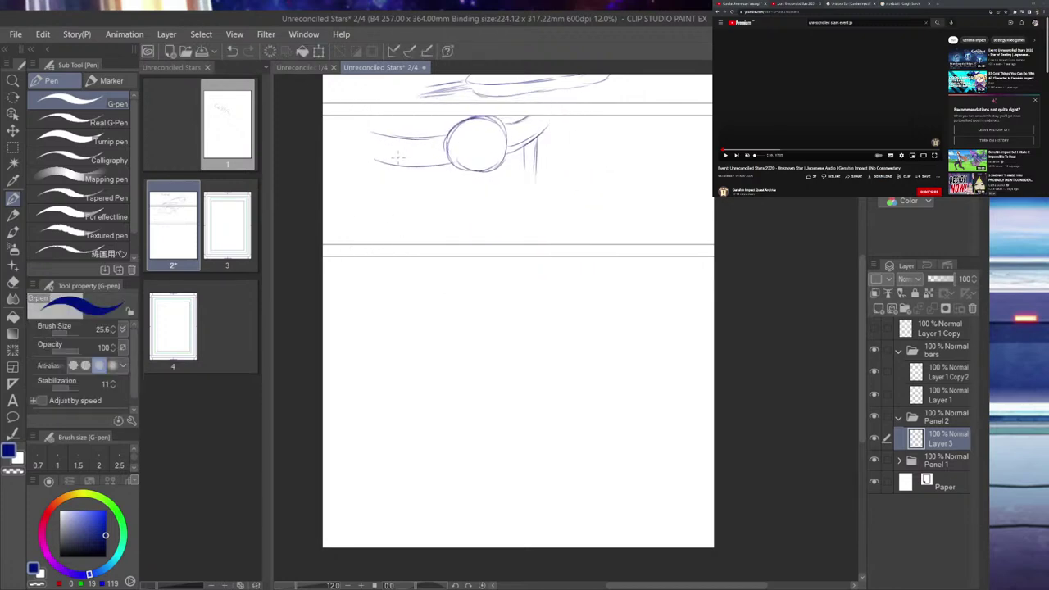
- Draw posts under both ends of the banner, a small standing figure between them and the curved counter
mouse_move(390, 164)
left_mouse_down()
mouse_move(394, 233)
mouse_move(398, 223)
left_mouse_up()
left_click_drag(413, 181, 412, 236)
left_click_drag(411, 180, 411, 194)
left_click_drag(538, 155, 539, 218)
mouse_move(541, 164)
left_mouse_down()
mouse_move(541, 234)
mouse_move(525, 192)
left_mouse_up()
left_click_drag(527, 194, 527, 233)
left_click_drag(529, 154, 531, 237)
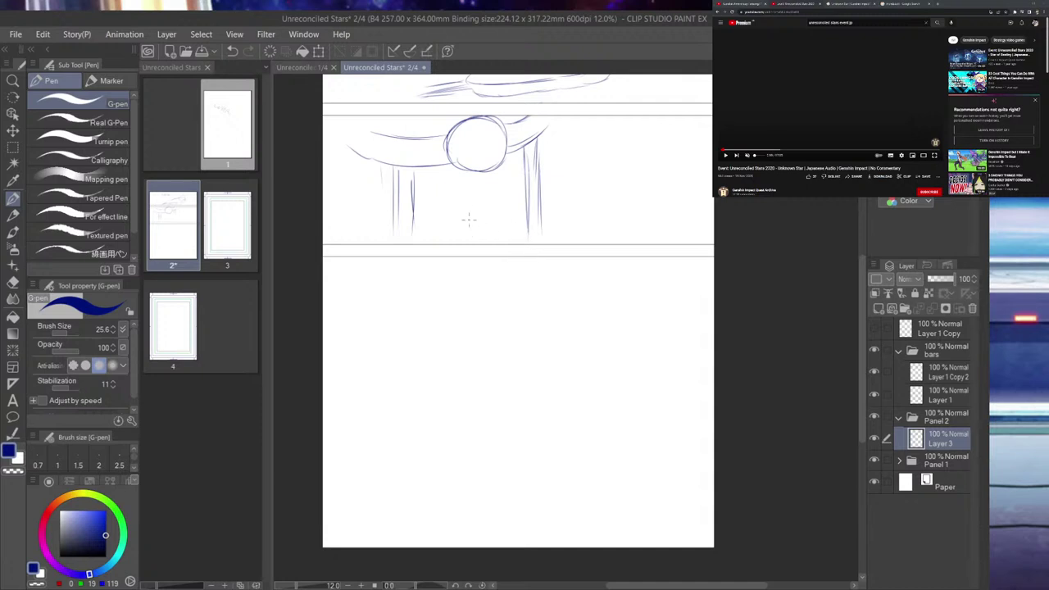
mouse_move(457, 205)
left_mouse_down()
mouse_move(456, 242)
mouse_move(461, 233)
mouse_move(450, 235)
mouse_move(504, 226)
mouse_move(489, 242)
mouse_move(552, 207)
mouse_move(549, 229)
mouse_move(556, 211)
mouse_move(517, 244)
mouse_move(547, 178)
mouse_move(530, 244)
left_mouse_up()
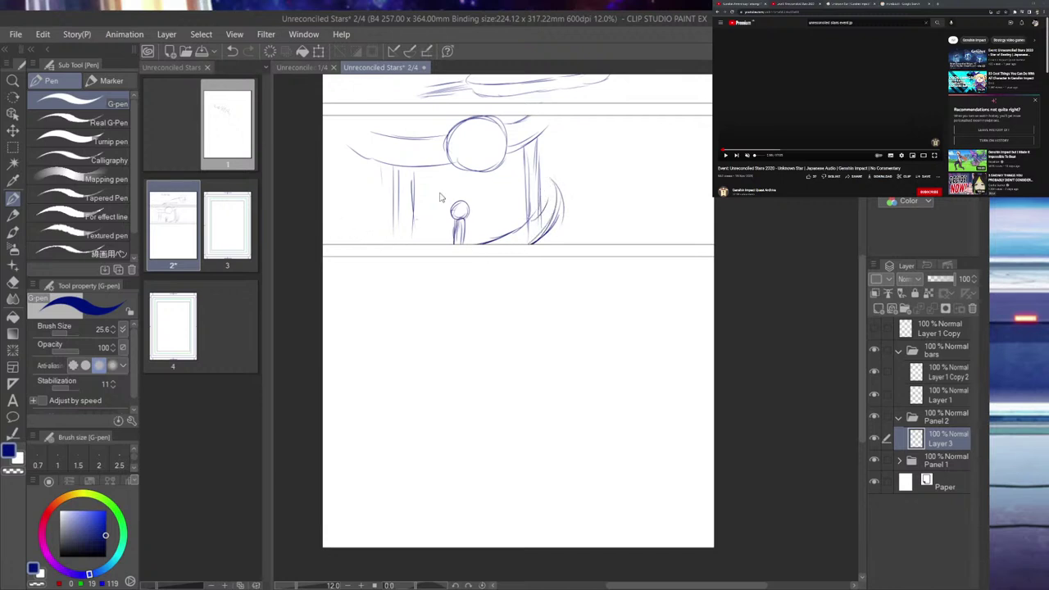
- Scale the counter scene down slightly and shift it up to fit between the two gutter bands
key("ctrl+t")
left_click_drag(350, 105, 366, 120)
left_click_drag(418, 198, 404, 184)
key("Return")
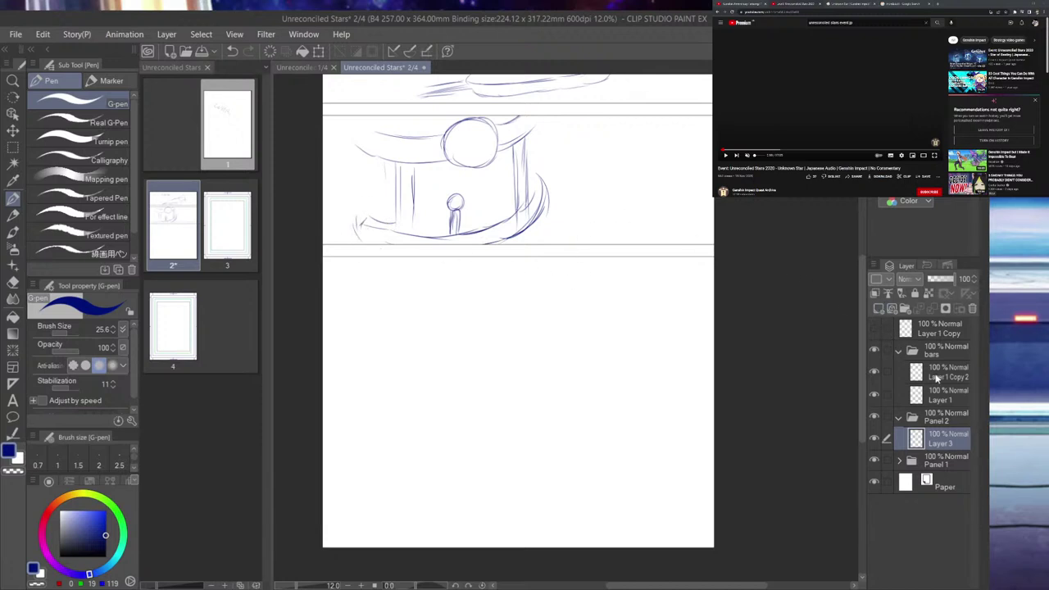
- Collapse the Panel 2 folder and create a folder named Panel 3 above it
left_click(903, 420)
key("ctrl+g")
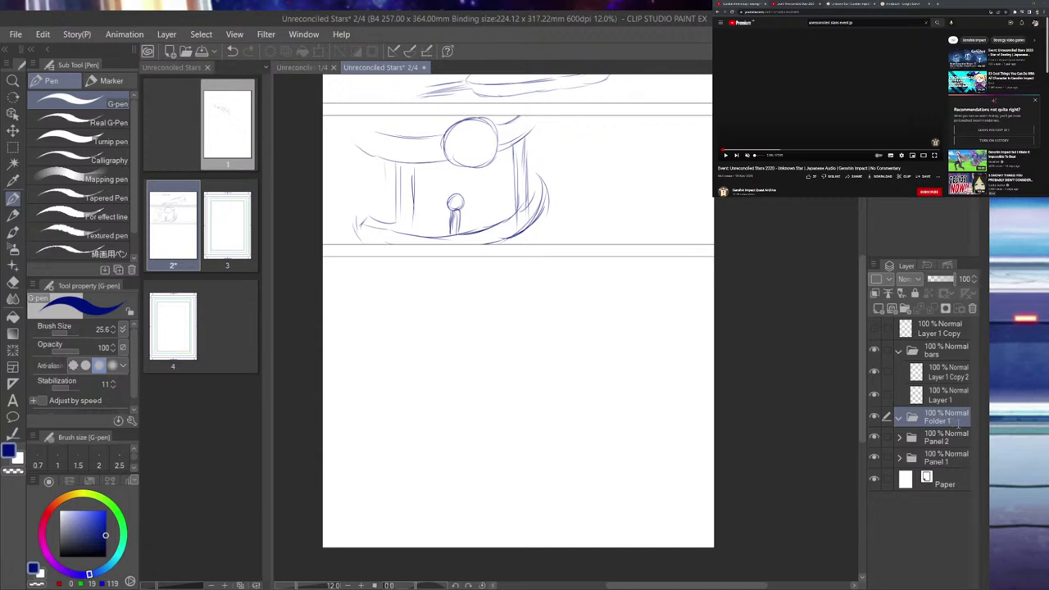
type("Panel 3")
key("Return")
- Change the pen colour to dark red and add a new raster layer inside the Panel 3 folder
left_click(47, 514)
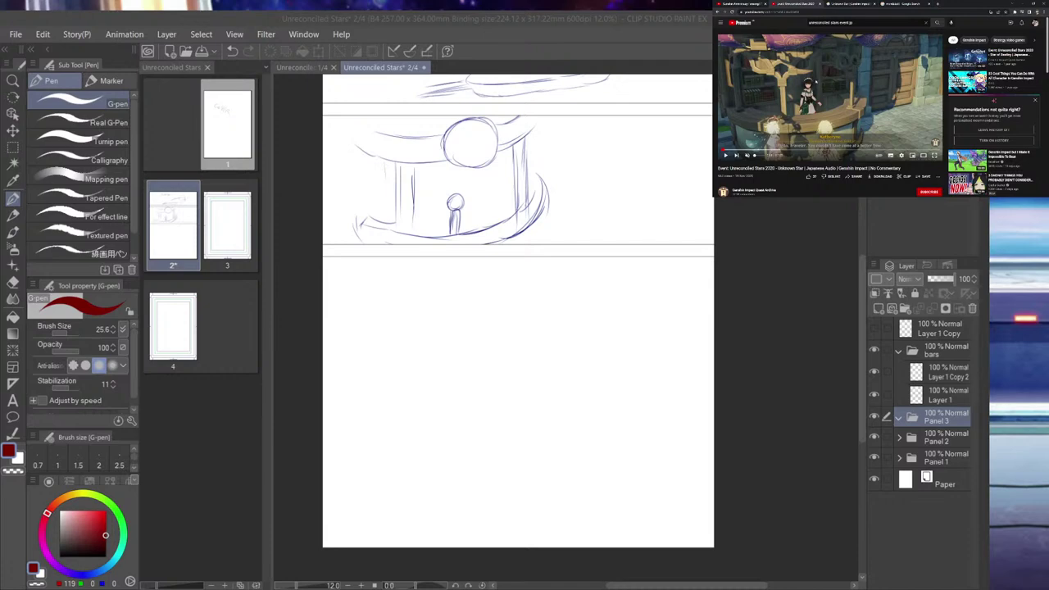
left_click(323, 297)
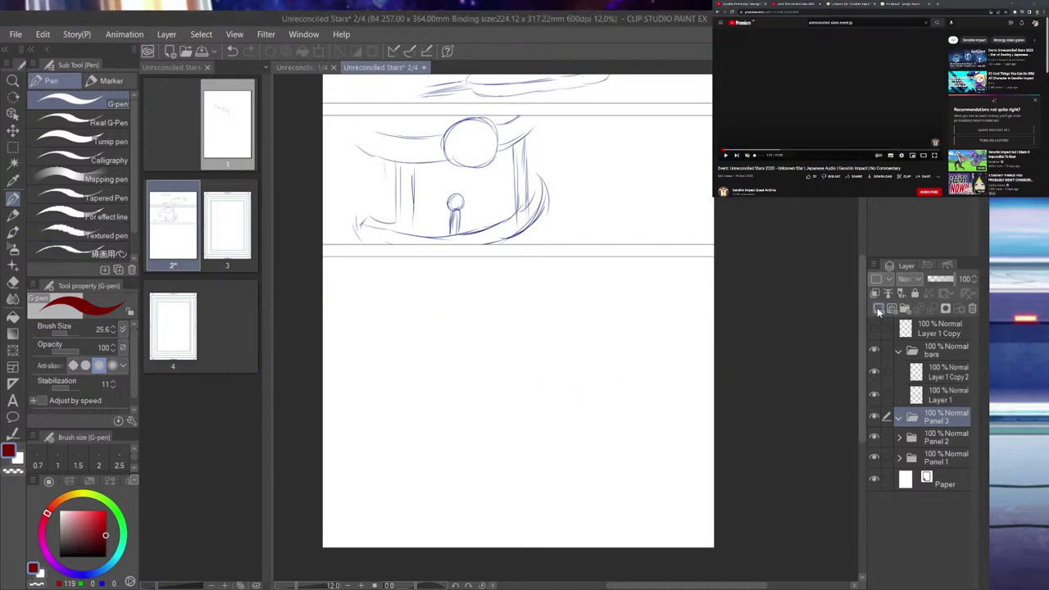
left_click(877, 293)
scroll(501, 304, "down", 2)
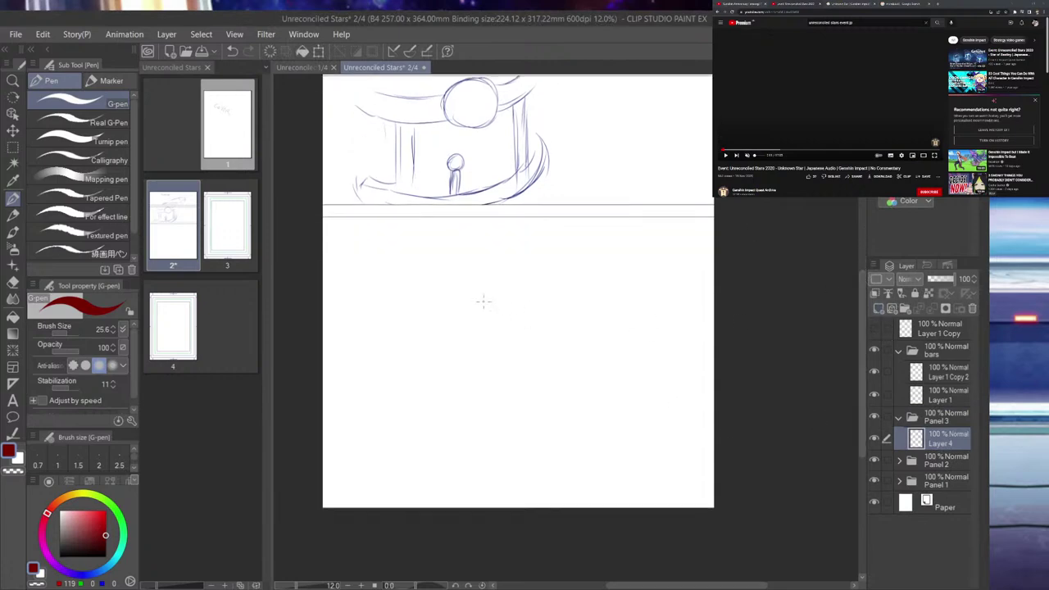
- Sketch a large head circle in the middle of the third panel
mouse_move(480, 342)
left_mouse_down()
mouse_move(495, 275)
mouse_move(521, 264)
left_mouse_up()
left_click_drag(472, 324, 547, 267)
mouse_move(475, 297)
left_mouse_down()
mouse_move(544, 266)
mouse_move(570, 282)
left_mouse_up()
left_click_drag(493, 274, 574, 300)
left_click_drag(518, 260, 567, 345)
left_click_drag(573, 287, 542, 359)
- Add tilted, crossing face guidelines and short neck lines to the head circle, and recheck the event video
mouse_move(470, 318)
left_mouse_down()
mouse_move(490, 362)
mouse_move(529, 360)
mouse_move(568, 333)
left_mouse_up()
left_click_drag(549, 249, 524, 360)
left_click_drag(552, 269, 506, 382)
mouse_move(472, 318)
left_mouse_down()
mouse_move(507, 313)
mouse_move(562, 330)
mouse_move(545, 315)
mouse_move(570, 327)
left_mouse_up()
mouse_move(483, 305)
left_mouse_down()
mouse_move(580, 336)
mouse_move(567, 330)
left_mouse_up()
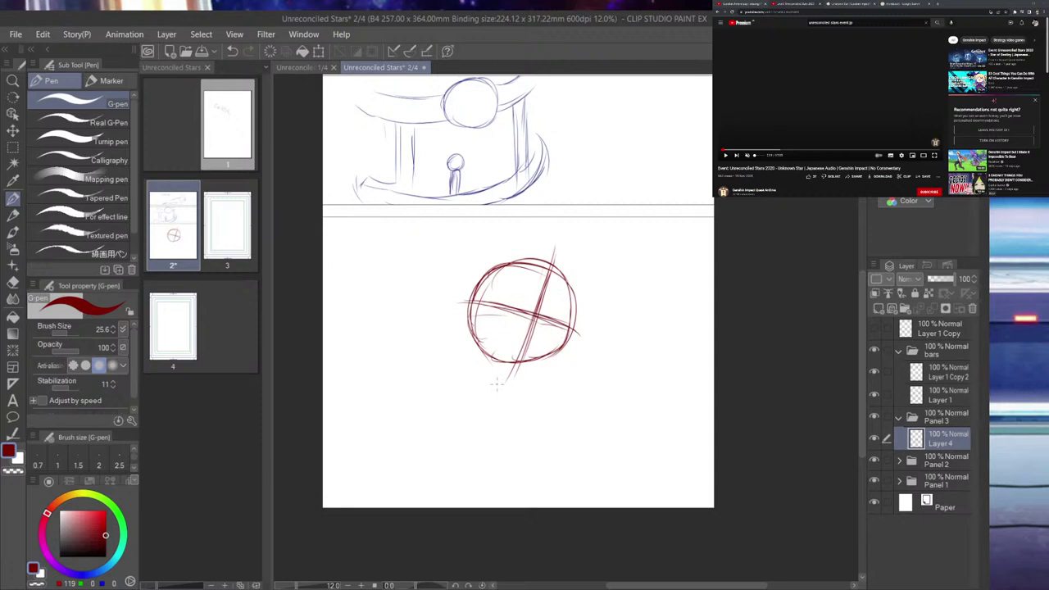
mouse_move(494, 361)
left_mouse_down()
mouse_move(485, 378)
mouse_move(517, 382)
left_mouse_up()
left_click(724, 150)
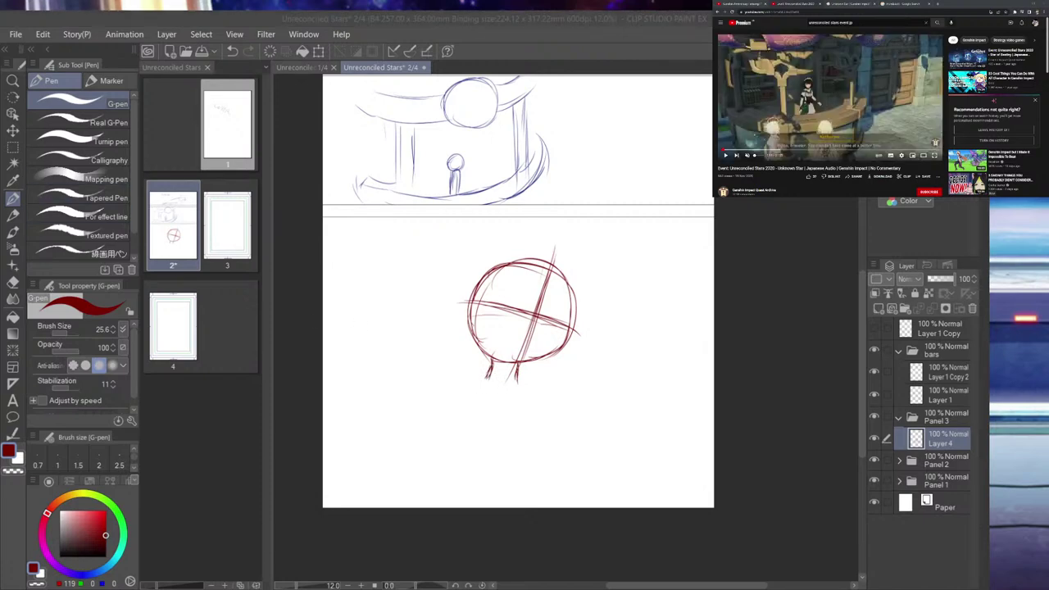
- Sketch a rounded box-shaped torso beneath the neck of the red figure in the third panel
key("alt+Tab")
left_click_drag(494, 367, 468, 402)
left_click_drag(484, 374, 456, 458)
mouse_move(472, 388)
left_mouse_down()
mouse_move(509, 384)
mouse_move(471, 385)
mouse_move(529, 400)
left_mouse_up()
mouse_move(518, 388)
left_mouse_down()
mouse_move(516, 449)
mouse_move(529, 467)
left_mouse_up()
mouse_move(465, 390)
left_mouse_down()
mouse_move(472, 471)
mouse_move(530, 460)
left_mouse_up()
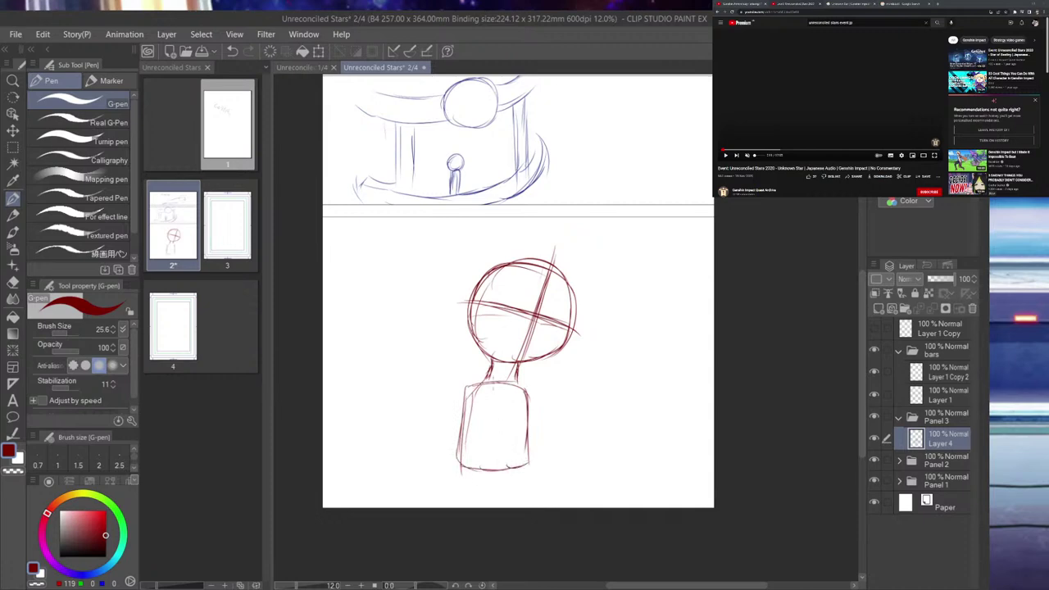
- Scale the Panel 3 figure sketch down and move it up towards the panel's top border
key("ctrl+t")
left_click_drag(455, 246, 479, 287)
left_click_drag(523, 322, 499, 243)
left_click(473, 437)
- Extend long, slightly flared lower-body lines from the torso down to the page edge
left_click_drag(465, 351, 455, 485)
left_click_drag(461, 423, 449, 494)
mouse_move(526, 395)
left_mouse_down()
mouse_move(535, 459)
mouse_move(525, 439)
mouse_move(525, 428)
mouse_move(540, 495)
left_mouse_up()
left_click_drag(525, 426, 549, 510)
left_click_drag(521, 405, 465, 407)
- Strengthen the torso's side contours and rough in the sloping shoulder lines
left_click_drag(469, 340, 461, 418)
left_click_drag(515, 345, 534, 397)
left_click_drag(531, 390, 524, 411)
left_click_drag(527, 353, 536, 390)
left_click_drag(524, 348, 534, 363)
left_click_drag(472, 337, 439, 368)
mouse_move(480, 342)
left_mouse_down()
mouse_move(467, 350)
mouse_move(537, 381)
mouse_move(548, 409)
left_mouse_up()
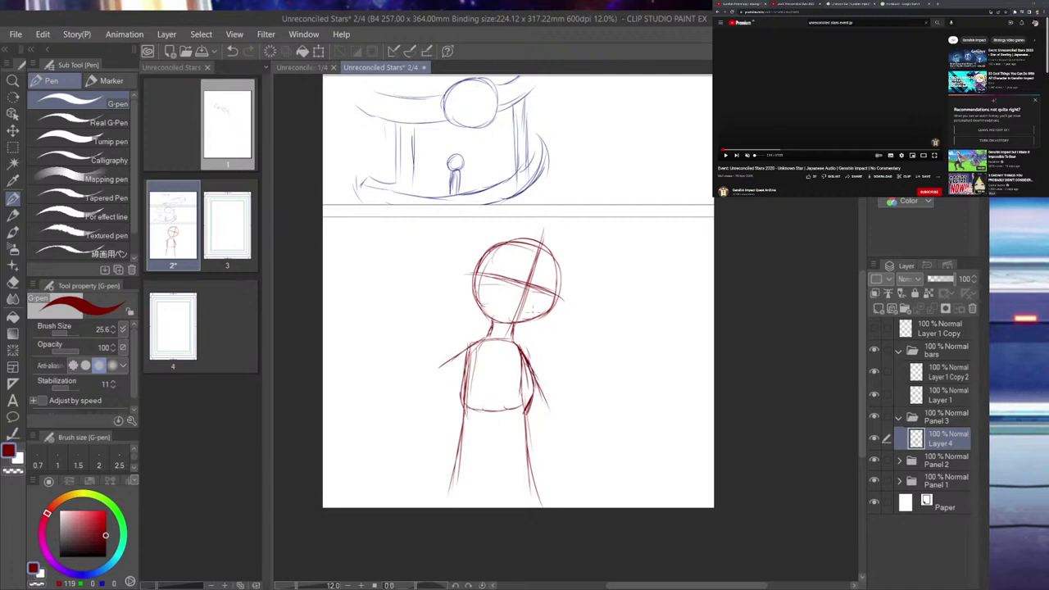
- Reinforce the head outline and sketch two oval eyes along the horizontal face guideline
mouse_move(478, 280)
left_mouse_down()
mouse_move(502, 238)
mouse_move(524, 231)
mouse_move(562, 254)
mouse_move(557, 295)
mouse_move(534, 319)
left_mouse_up()
mouse_move(479, 293)
left_mouse_down()
mouse_move(508, 326)
mouse_move(539, 329)
mouse_move(549, 316)
mouse_move(506, 324)
mouse_move(483, 262)
left_mouse_up()
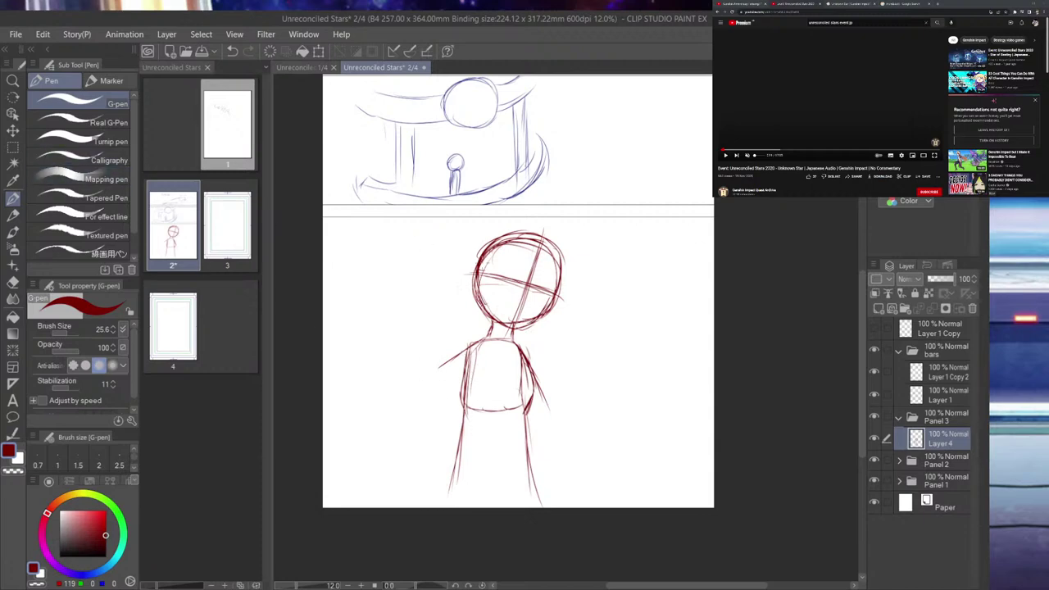
mouse_move(497, 277)
left_mouse_down()
mouse_move(519, 276)
mouse_move(514, 292)
mouse_move(555, 288)
mouse_move(550, 300)
left_mouse_up()
- Sketch both arms hanging outward from the shoulders of the standing figure
left_click_drag(529, 354, 557, 421)
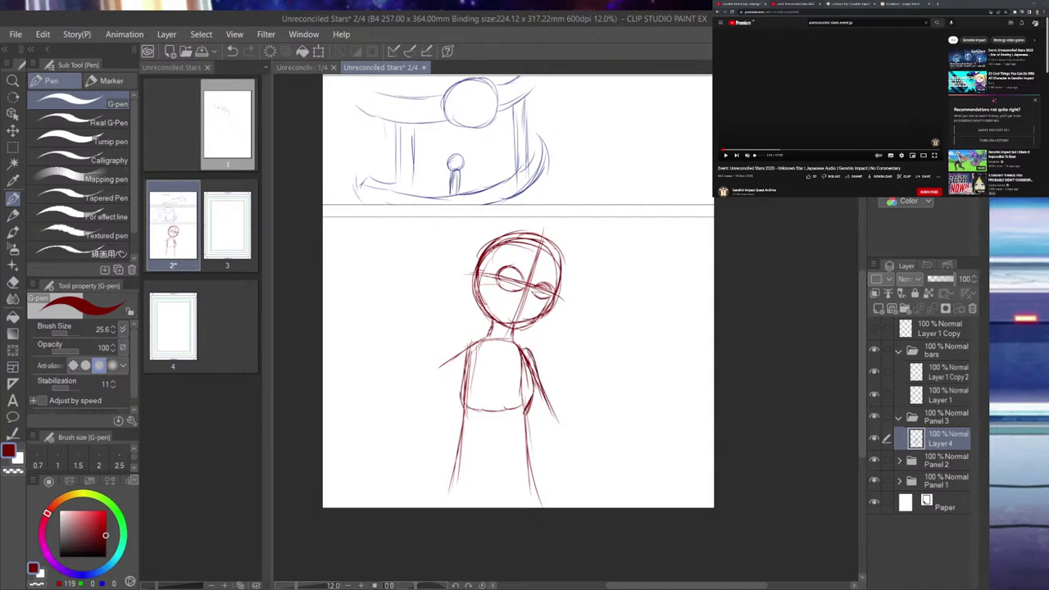
left_click_drag(470, 344, 418, 419)
left_click_drag(480, 338, 433, 413)
left_click_drag(462, 378, 437, 417)
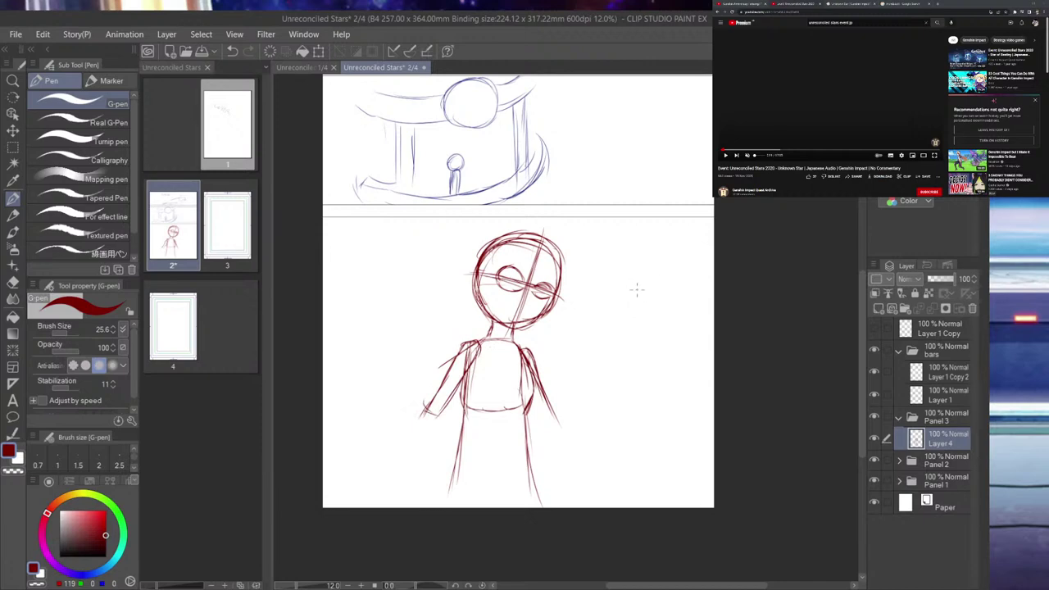
- Clear the whole red figure from the Panel 3 layer and undo the stray test strokes
key("Delete")
mouse_move(492, 322)
left_mouse_down()
mouse_move(518, 253)
mouse_move(532, 254)
mouse_move(555, 303)
left_mouse_up()
key("ctrl+z")
key("ctrl+z")
key("ctrl+z")
left_click_drag(491, 250, 491, 257)
key("ctrl+z")
left_click_drag(465, 372, 463, 402)
left_click_drag(463, 410, 472, 356)
key("ctrl+z")
key("ctrl+z")
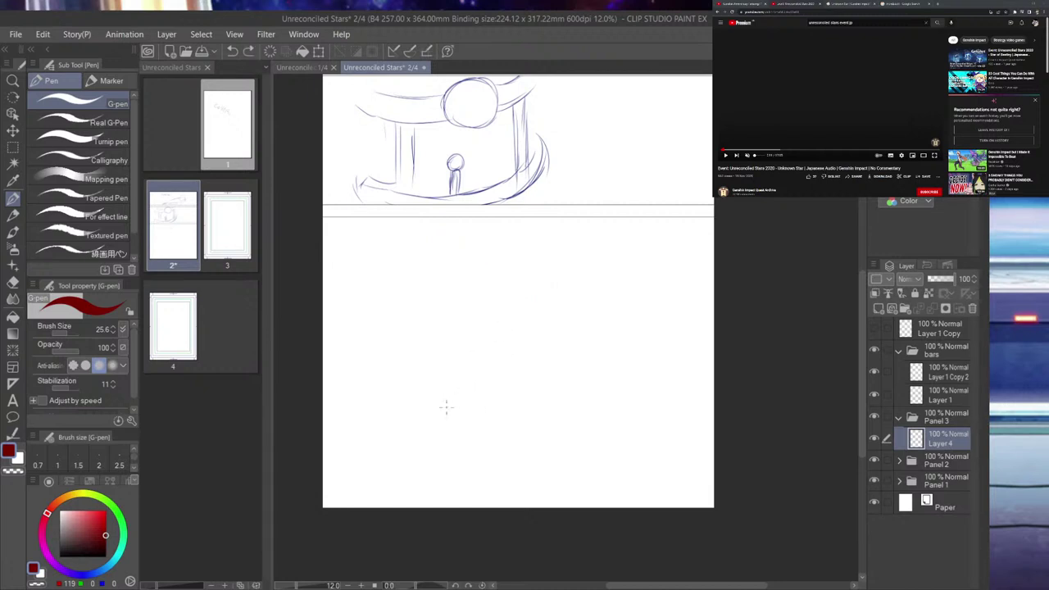
- Sketch a wide, shallow upward-curving counter edge along the third panel's bottom and recheck the event video
left_click_drag(352, 480, 553, 488)
mouse_move(483, 494)
left_mouse_down()
mouse_move(679, 464)
mouse_move(385, 487)
mouse_move(714, 446)
mouse_move(511, 496)
mouse_move(341, 460)
left_mouse_up()
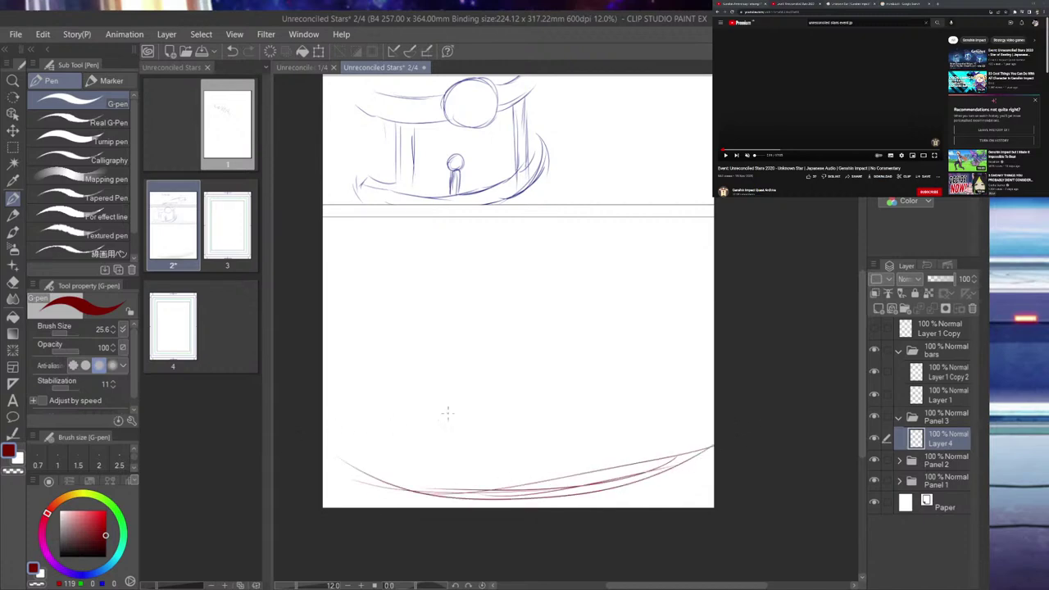
left_click(829, 95)
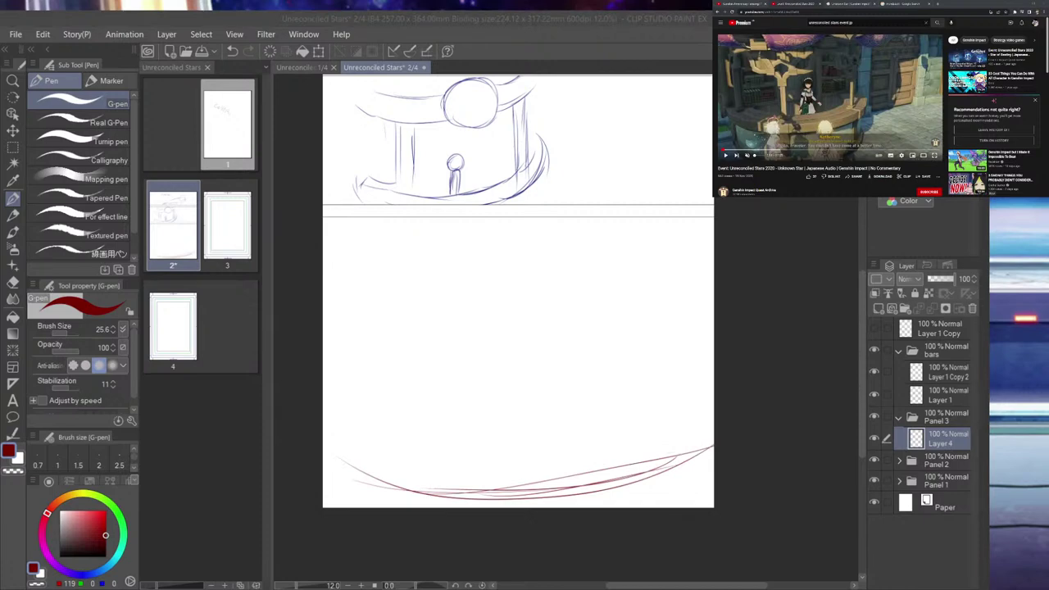
left_click(502, 309)
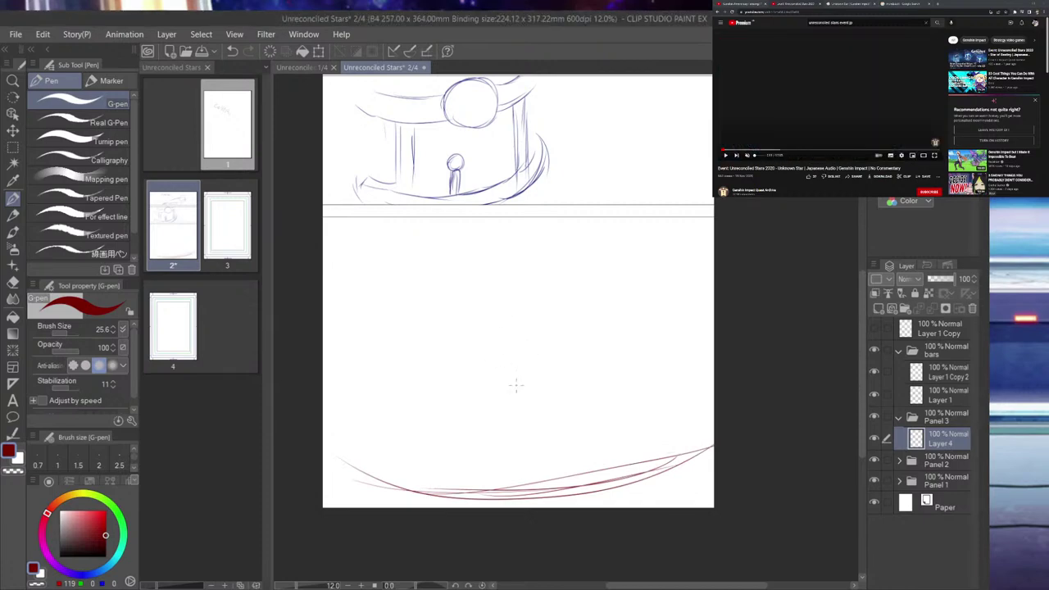
- Sketch a large rounded torso circle above the middle of the counter curve with several overlapping strokes
scroll(510, 410, "up", 5)
scroll(533, 349, "down", 2)
scroll(533, 346, "up", 2)
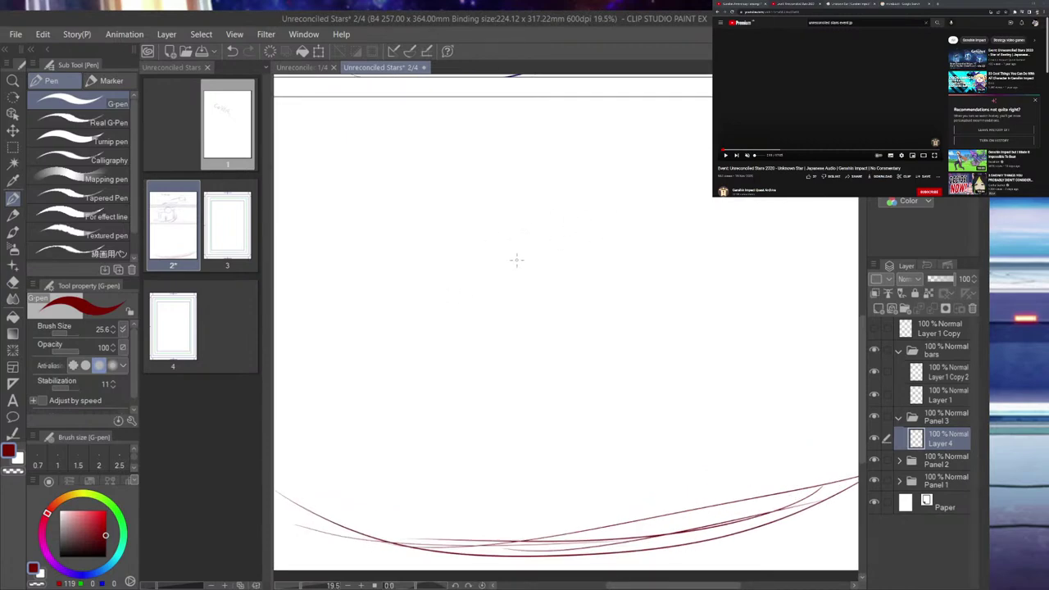
left_click_drag(469, 431, 476, 304)
left_click_drag(450, 389, 523, 282)
left_click_drag(447, 354, 570, 280)
left_click_drag(470, 333, 615, 302)
left_click_drag(506, 312, 621, 323)
mouse_move(569, 283)
left_mouse_down()
mouse_move(599, 282)
mouse_move(638, 365)
left_mouse_up()
left_click_drag(627, 305, 620, 416)
left_click_drag(644, 331, 607, 443)
mouse_move(455, 330)
left_mouse_down()
mouse_move(447, 384)
mouse_move(480, 468)
left_mouse_up()
mouse_move(456, 429)
left_mouse_down()
mouse_move(540, 467)
mouse_move(611, 469)
mouse_move(637, 429)
left_mouse_up()
mouse_move(601, 459)
left_mouse_down()
mouse_move(645, 391)
mouse_move(644, 340)
left_mouse_up()
- Draw two flaring waist lines from the torso circle down to the counter curve
left_click_drag(462, 429, 461, 502)
left_click_drag(467, 464, 452, 525)
left_click_drag(465, 483, 443, 554)
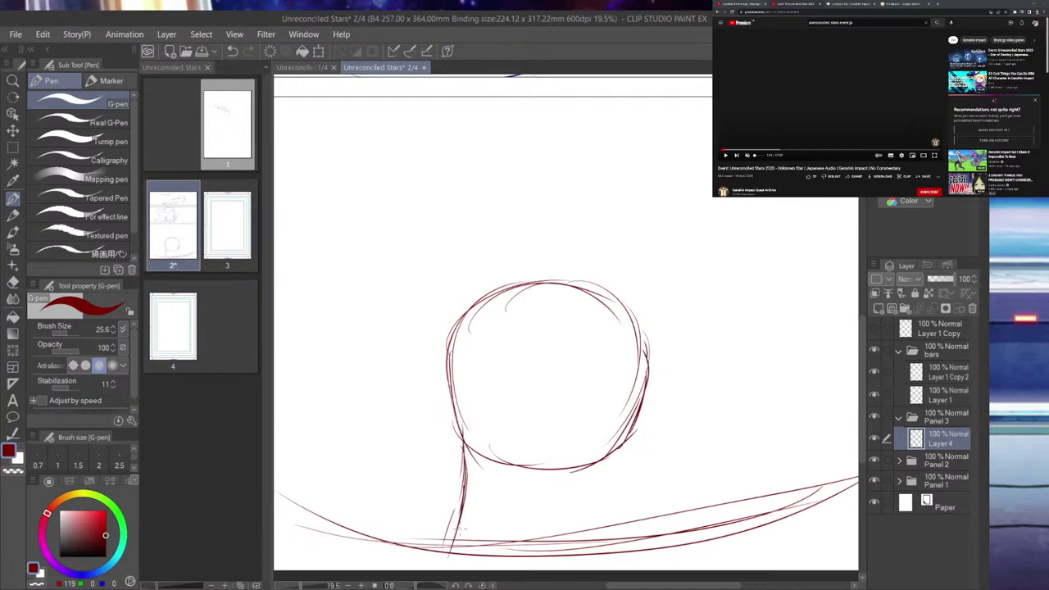
mouse_move(633, 431)
left_mouse_down()
mouse_move(633, 489)
mouse_move(640, 521)
left_mouse_up()
mouse_move(630, 455)
left_mouse_down()
mouse_move(656, 544)
mouse_move(624, 535)
left_mouse_up()
mouse_move(637, 434)
left_mouse_down()
mouse_move(627, 469)
mouse_move(643, 546)
left_mouse_up()
left_click_drag(624, 427, 644, 549)
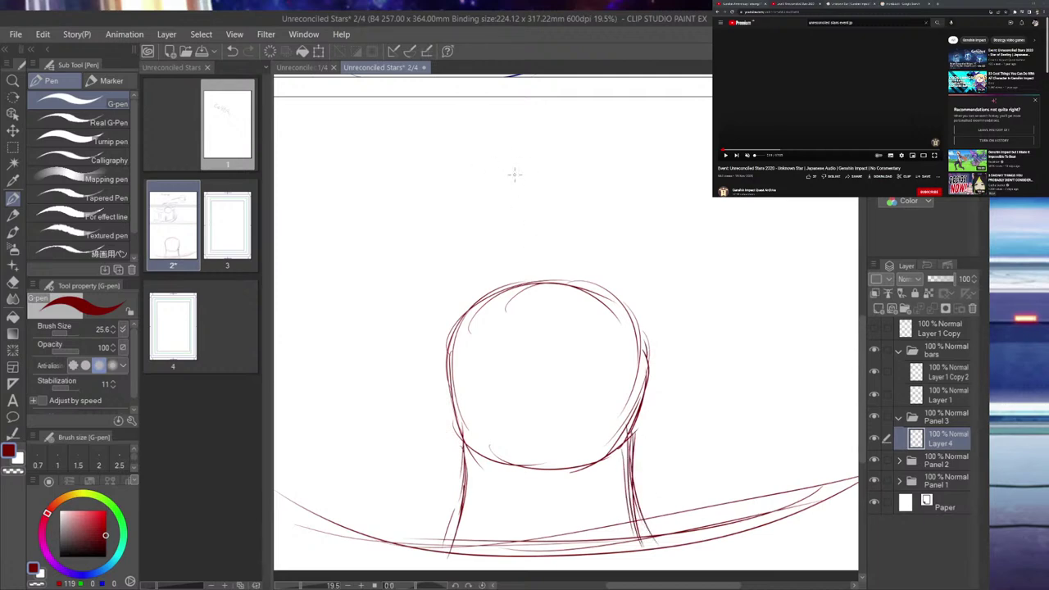
- Scale the torso and counter sketch down and place it at the bottom centre of the third panel
key("ctrl+t")
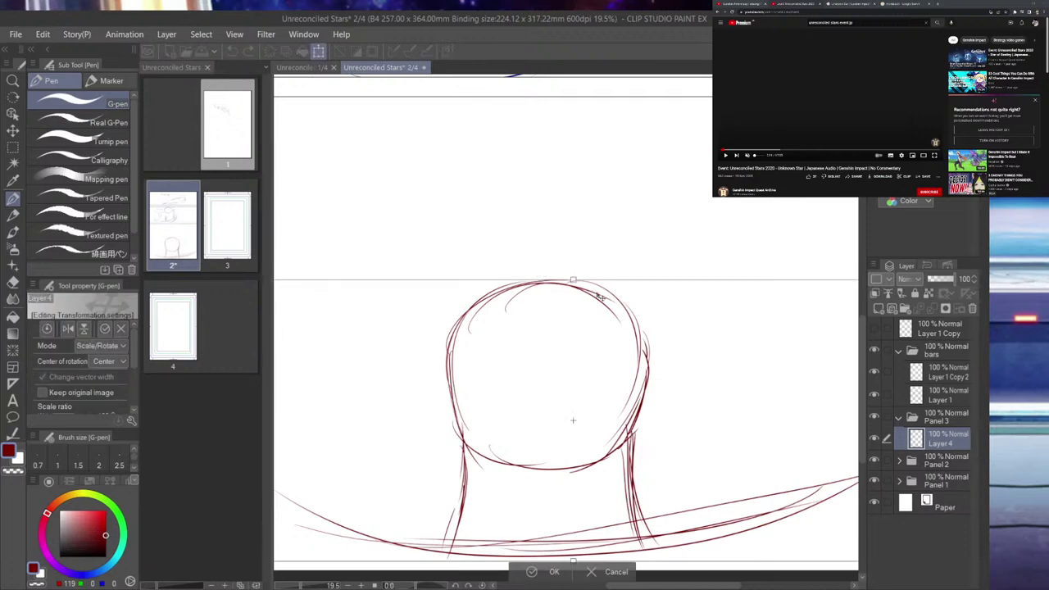
scroll(656, 354, "down", 2)
left_click_drag(395, 303, 502, 373)
left_click_drag(620, 407, 573, 413)
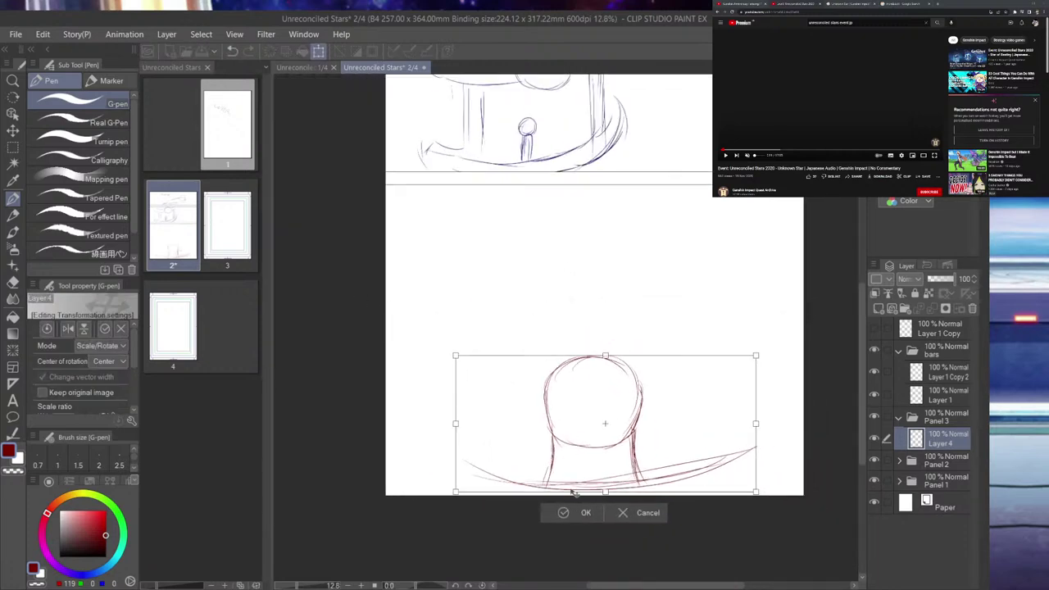
left_click(585, 512)
- Sketch a large round head above the torso circle with overlapping strokes
scroll(665, 355, "up", 3)
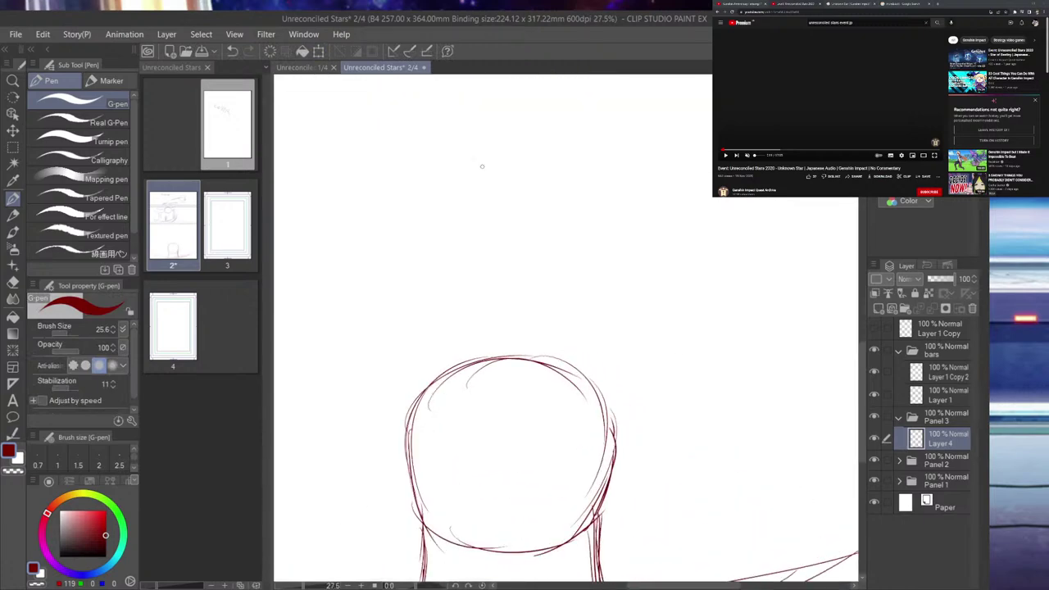
left_click_drag(452, 267, 442, 163)
mouse_move(422, 234)
left_mouse_down()
mouse_move(504, 100)
mouse_move(555, 95)
left_mouse_up()
left_click_drag(436, 133, 609, 104)
left_click_drag(508, 87, 649, 154)
mouse_move(608, 103)
left_mouse_down()
mouse_move(591, 123)
mouse_move(648, 177)
mouse_move(648, 225)
left_mouse_up()
left_click_drag(649, 136, 605, 273)
left_click_drag(629, 228, 550, 290)
left_click_drag(424, 136, 447, 285)
mouse_move(413, 231)
left_mouse_down()
mouse_move(508, 293)
mouse_move(569, 295)
mouse_move(602, 265)
left_mouse_up()
left_click_drag(544, 298, 604, 276)
mouse_move(480, 293)
left_mouse_down()
mouse_move(573, 286)
mouse_move(632, 256)
mouse_move(646, 214)
left_mouse_up()
- Try crossing face guidelines slightly off centre and a jaw stroke on the new head circle
mouse_move(549, 82)
left_mouse_down()
mouse_move(540, 140)
mouse_move(552, 112)
mouse_move(562, 148)
mouse_move(548, 109)
mouse_move(547, 288)
left_mouse_up()
left_click_drag(564, 131, 537, 315)
left_click_drag(547, 270, 531, 320)
left_click_drag(381, 206, 554, 197)
left_click_drag(462, 201, 642, 211)
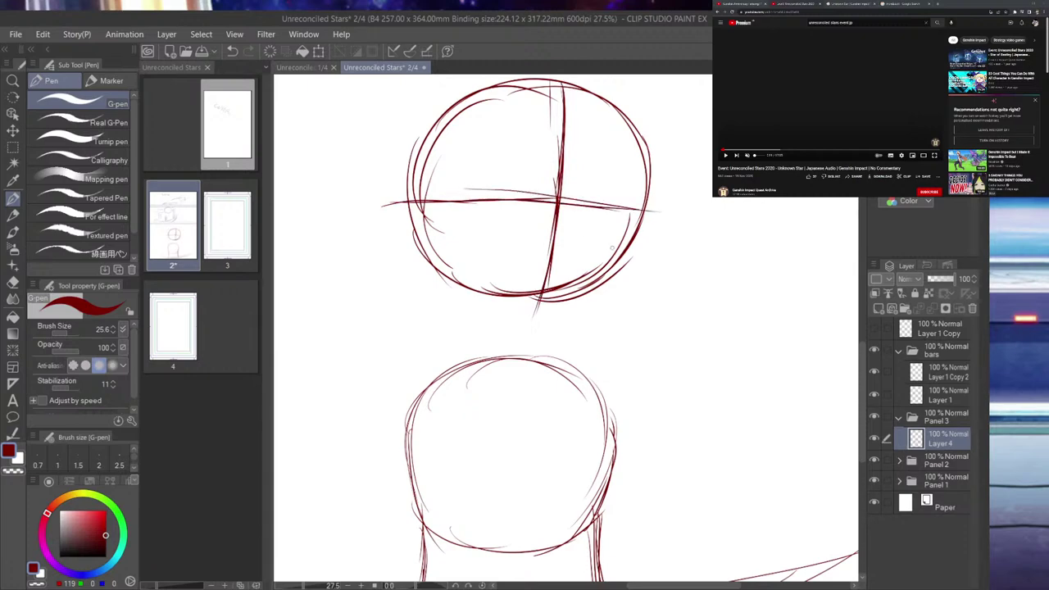
mouse_move(421, 222)
left_mouse_down()
mouse_move(456, 274)
mouse_move(508, 313)
mouse_move(534, 316)
left_mouse_up()
key("ctrl+z")
key("ctrl+z")
key("ctrl+z")
key("ctrl+z")
key("ctrl+z")
key("ctrl+z")
key("ctrl+z")
key("ctrl+z")
key("ctrl+z")
key("ctrl+z")
key("ctrl+z")
key("ctrl+z")
key("ctrl+z")
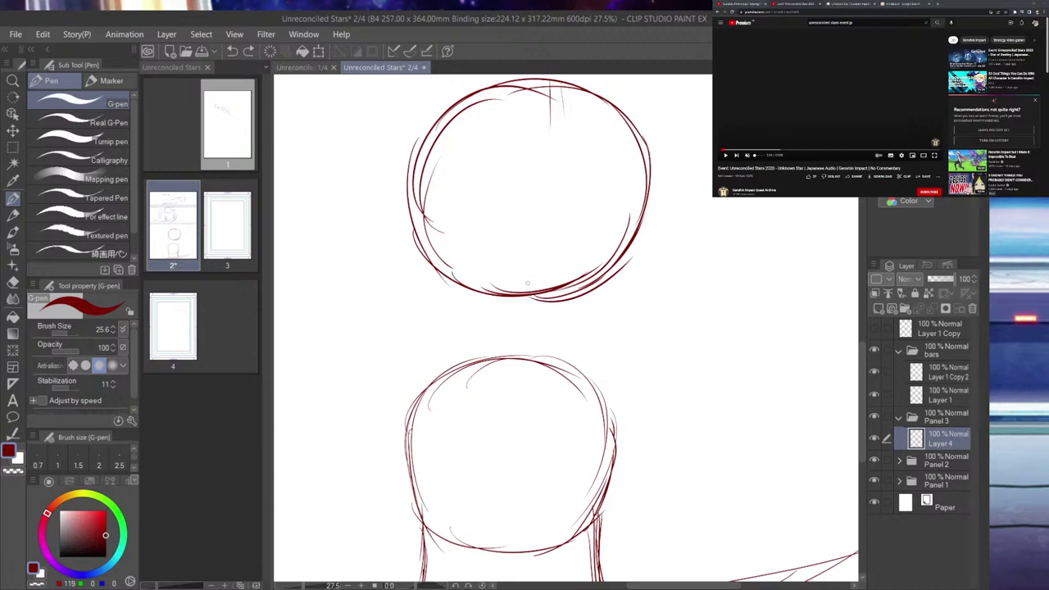
- Draw a slightly slanted vertical centre line and a curved horizontal eye line across the head circle
left_click_drag(551, 78, 541, 169)
left_click_drag(546, 97, 536, 247)
left_click_drag(538, 146, 531, 282)
left_click_drag(546, 91, 529, 289)
left_click_drag(533, 193, 531, 339)
left_click_drag(530, 233, 526, 320)
left_click_drag(407, 208, 510, 207)
left_click_drag(405, 202, 595, 204)
left_click_drag(443, 202, 639, 219)
left_click_drag(519, 205, 685, 228)
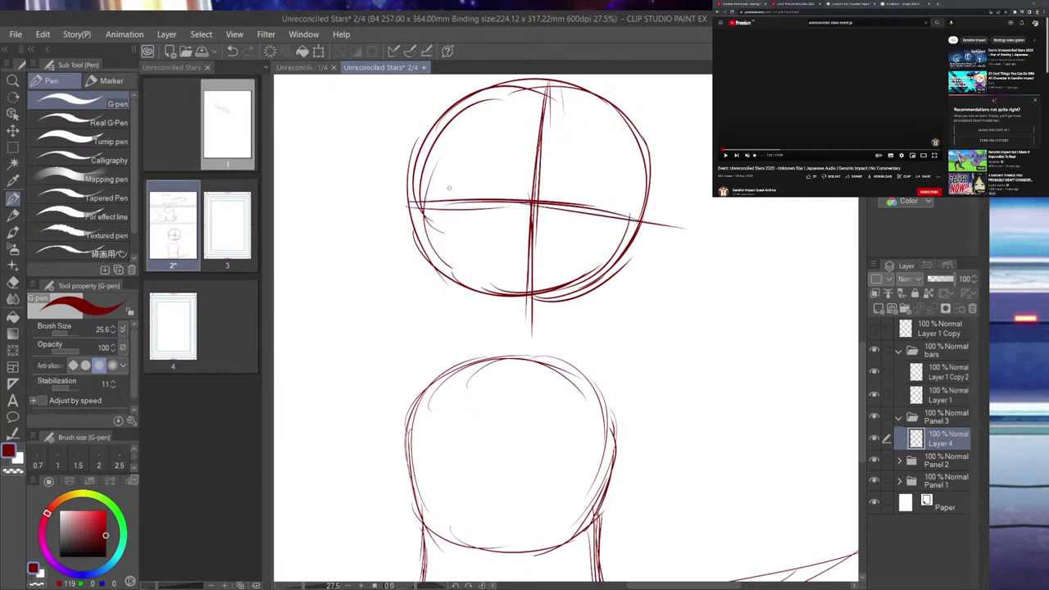
- Shape the cheeks and a soft pointed chin on the head, and begin a slightly larger skull curve
mouse_move(436, 208)
left_mouse_down()
mouse_move(428, 172)
mouse_move(435, 210)
mouse_move(451, 108)
left_mouse_up()
left_click_drag(436, 151, 479, 83)
mouse_move(442, 210)
left_mouse_down()
mouse_move(441, 262)
mouse_move(427, 247)
mouse_move(441, 272)
mouse_move(508, 311)
mouse_move(572, 295)
mouse_move(636, 252)
left_mouse_up()
left_click_drag(589, 284, 641, 214)
mouse_move(439, 208)
left_mouse_down()
mouse_move(430, 177)
mouse_move(453, 84)
left_mouse_up()
left_click_drag(425, 136, 477, 75)
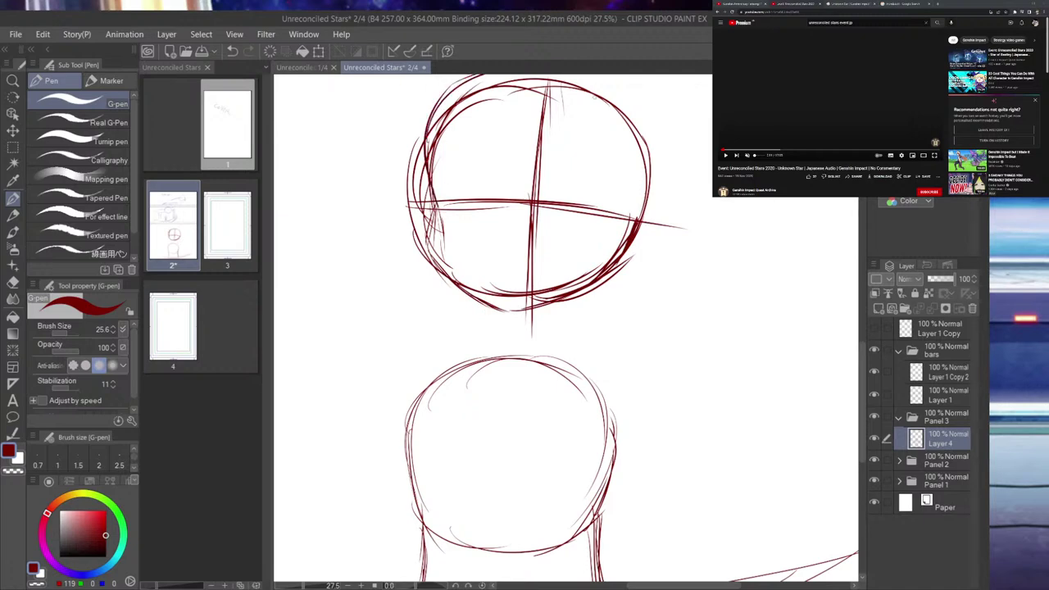
- Reinforce the skull's upper arc and both sides of the face down to the jaw
scroll(843, 272, "up", 1)
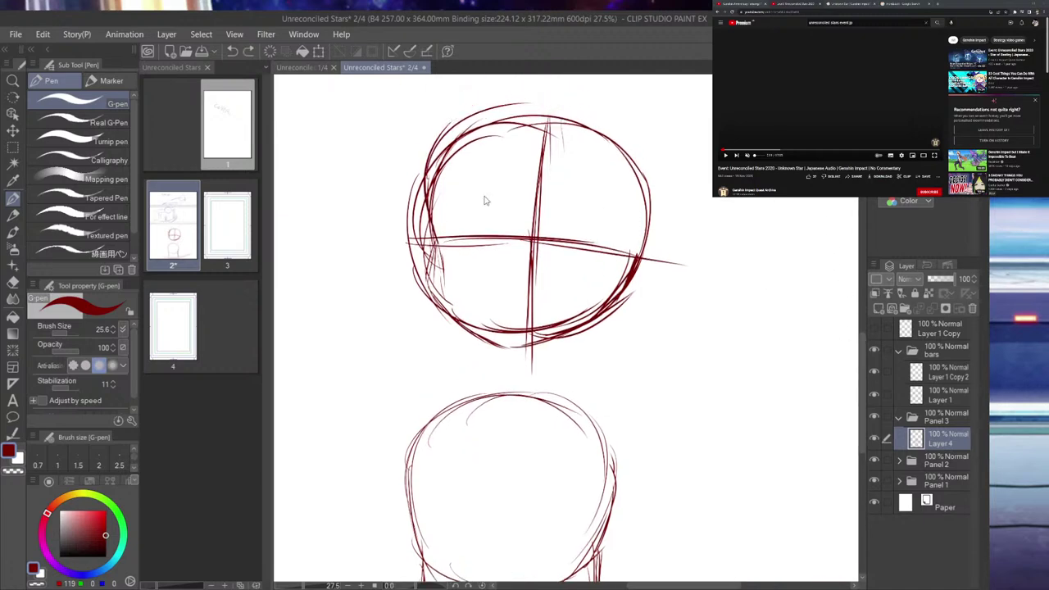
mouse_move(440, 172)
left_mouse_down()
mouse_move(427, 130)
mouse_move(490, 114)
left_mouse_up()
left_click_drag(437, 146, 559, 108)
mouse_move(463, 127)
left_mouse_down()
mouse_move(608, 115)
mouse_move(644, 169)
mouse_move(647, 205)
left_mouse_up()
left_click_drag(643, 159, 649, 221)
left_click_drag(644, 237, 639, 255)
left_click_drag(647, 208, 638, 255)
left_click_drag(434, 218, 429, 246)
left_click_drag(431, 191, 425, 239)
left_click_drag(433, 206, 426, 288)
mouse_move(432, 251)
left_mouse_down()
mouse_move(428, 284)
mouse_move(446, 311)
left_mouse_up()
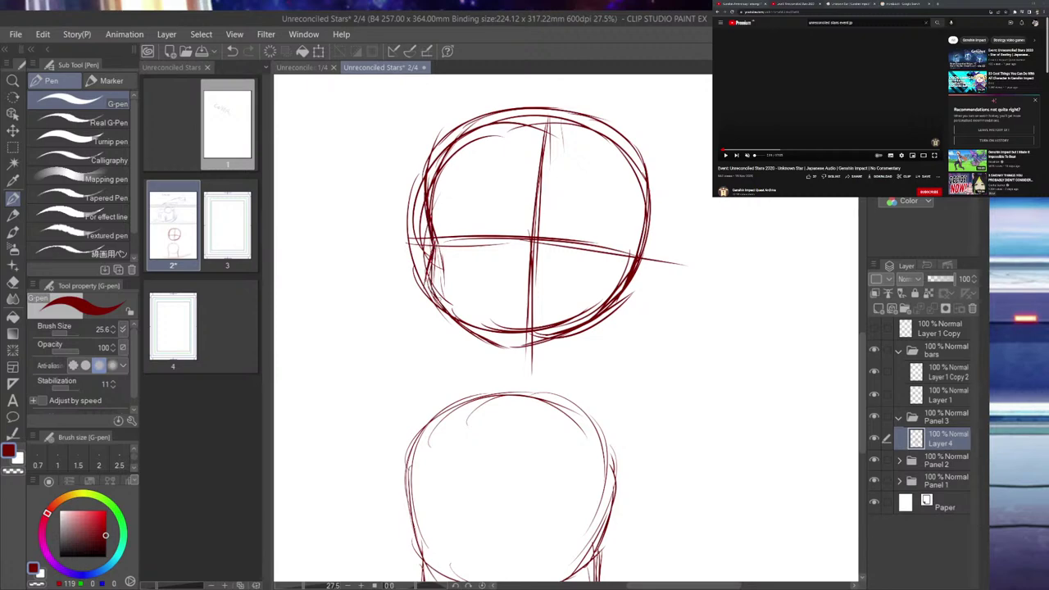
- Select the head with its guidelines, move it slightly down towards the torso, and deselect it
key("m")
left_click_drag(382, 88, 726, 365)
key("k")
left_click_drag(527, 246, 528, 265)
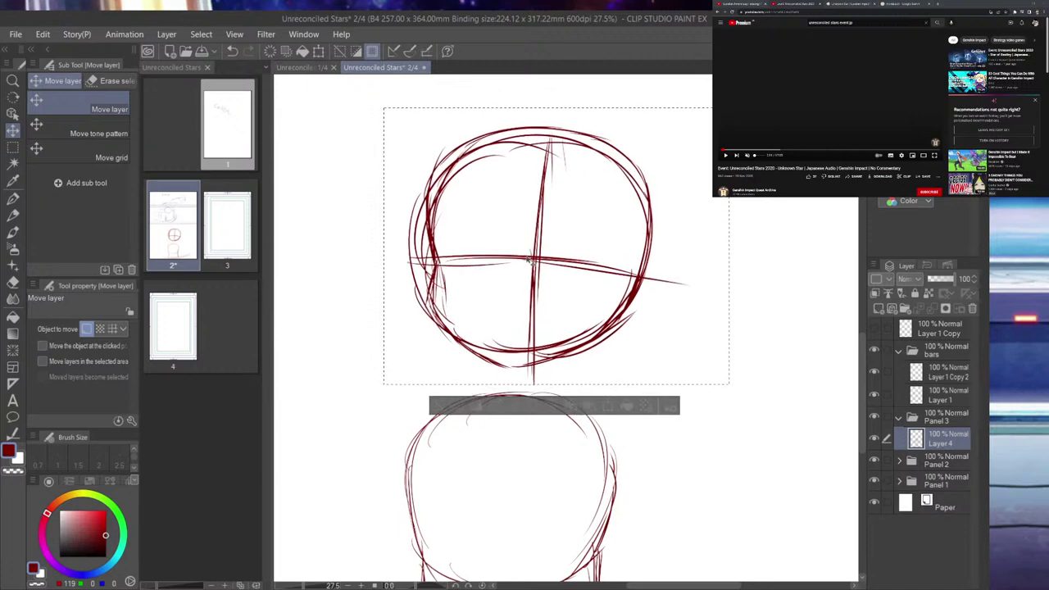
key("p")
key("ctrl+d")
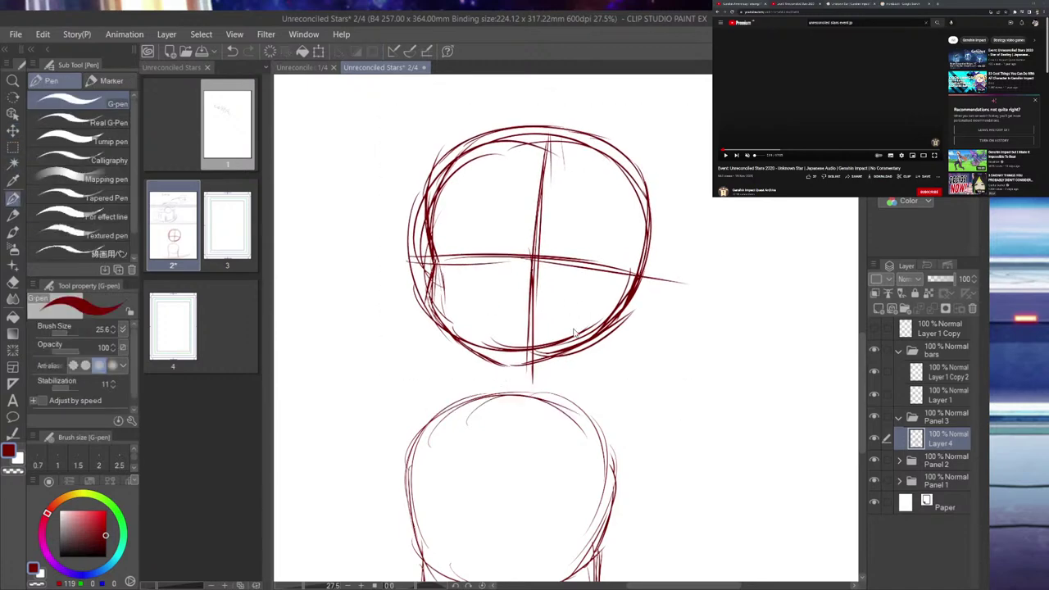
- Draw a short neck joining head and torso, and outline the sloping shoulders and outer arms
left_click_drag(488, 371, 475, 403)
left_click_drag(547, 366, 556, 404)
left_click_drag(552, 359, 552, 410)
scroll(553, 382, "down", 4)
scroll(537, 516, "up", 1)
scroll(540, 474, "up", 2)
mouse_move(492, 272)
left_mouse_down()
mouse_move(461, 281)
mouse_move(421, 325)
mouse_move(344, 444)
left_mouse_up()
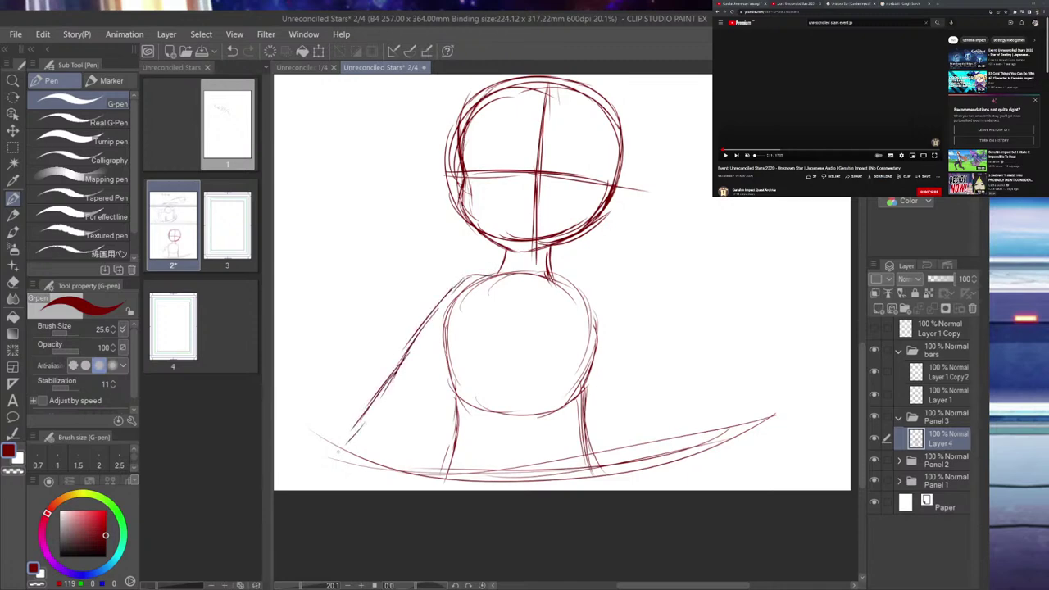
mouse_move(559, 277)
left_mouse_down()
mouse_move(598, 293)
mouse_move(626, 397)
left_mouse_up()
mouse_move(605, 315)
left_mouse_down()
mouse_move(618, 425)
mouse_move(660, 490)
left_mouse_up()
- Close the inner arm contours and add bent elbows with forearms running down to the page edge
left_click_drag(373, 401, 366, 459)
left_click_drag(370, 422, 363, 490)
left_click_drag(412, 394, 408, 490)
left_click_drag(410, 419, 454, 354)
mouse_move(421, 400)
left_mouse_down()
mouse_move(475, 333)
mouse_move(488, 290)
mouse_move(464, 300)
mouse_move(473, 327)
mouse_move(408, 420)
left_mouse_up()
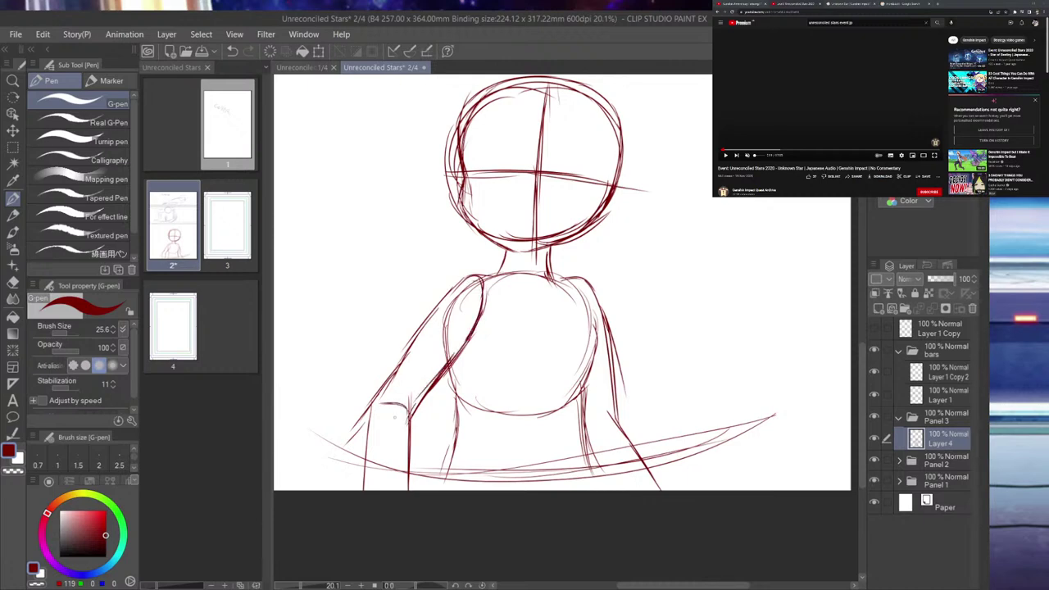
mouse_move(590, 427)
left_mouse_down()
mouse_move(613, 417)
mouse_move(616, 490)
left_mouse_up()
- Scale the Panel 3 figure and counter down slightly and move them up to leave space above the page edge
key("ctrl+minus")
key("ctrl+minus")
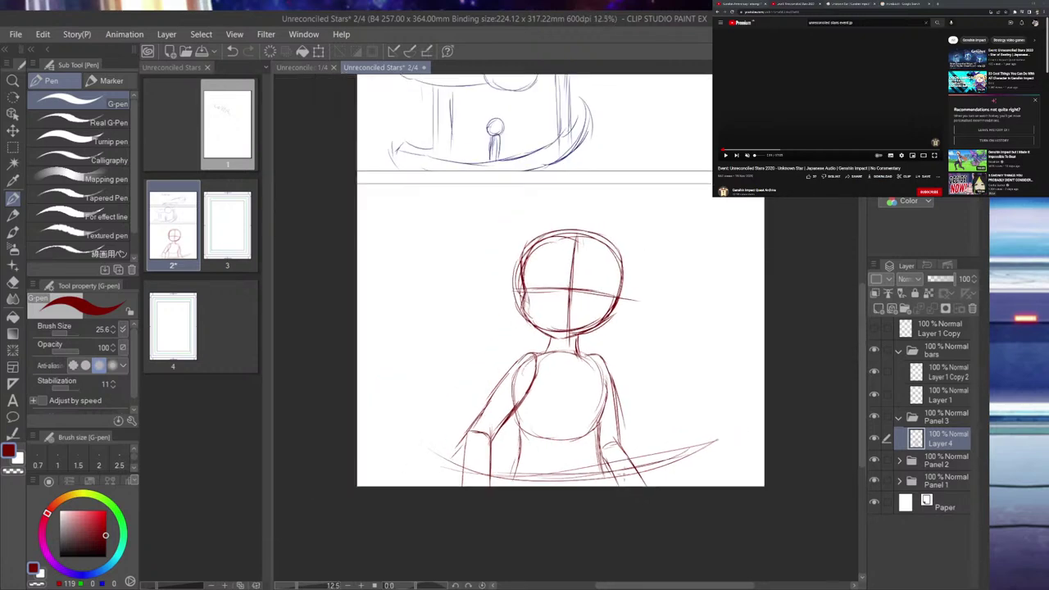
key("ctrl+t")
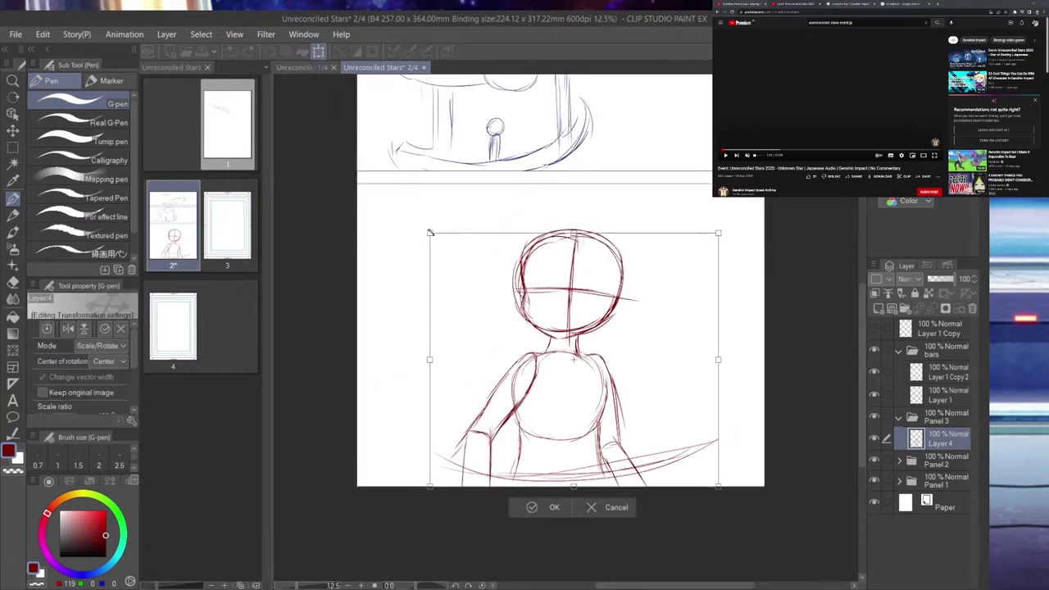
left_click_drag(425, 230, 498, 286)
mouse_move(535, 317)
left_mouse_down()
mouse_move(489, 246)
mouse_move(495, 274)
left_mouse_up()
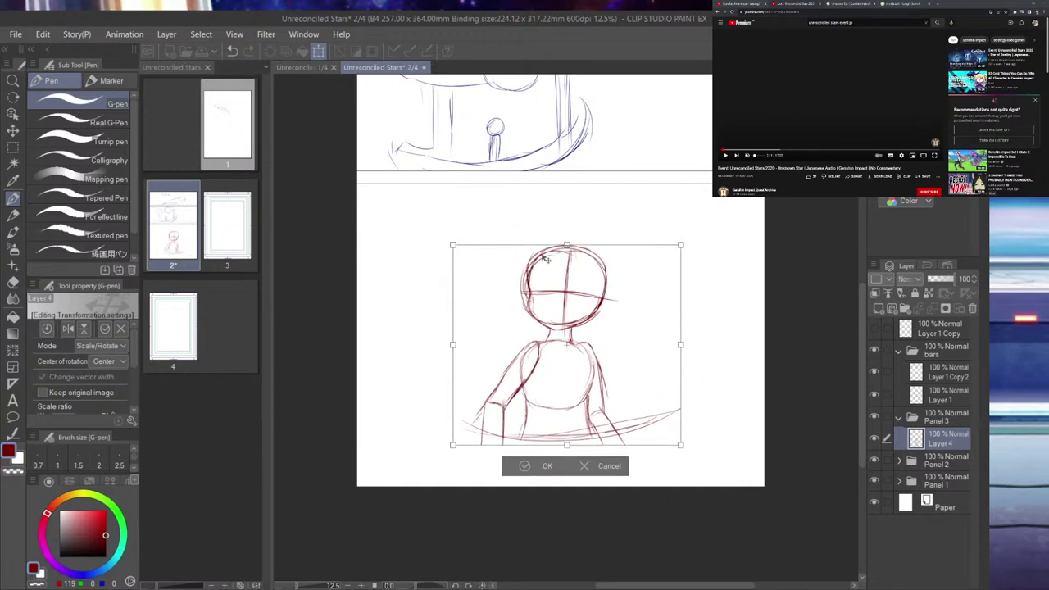
left_click_drag(680, 243, 702, 227)
left_click_drag(597, 286, 581, 281)
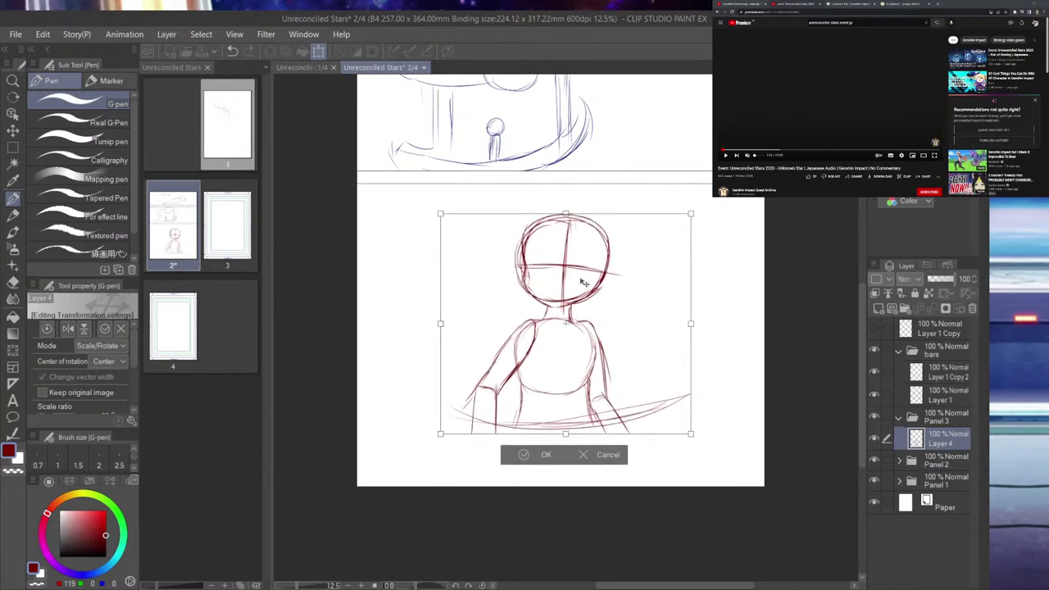
key("Return")
- Extend both sides of the figure's waist down past the counter curve to the page edge
scroll(586, 511, "up", 2)
mouse_move(490, 390)
left_mouse_down()
mouse_move(475, 407)
mouse_move(456, 487)
left_mouse_up()
left_click_drag(590, 385, 606, 484)
left_click_drag(598, 426, 606, 487)
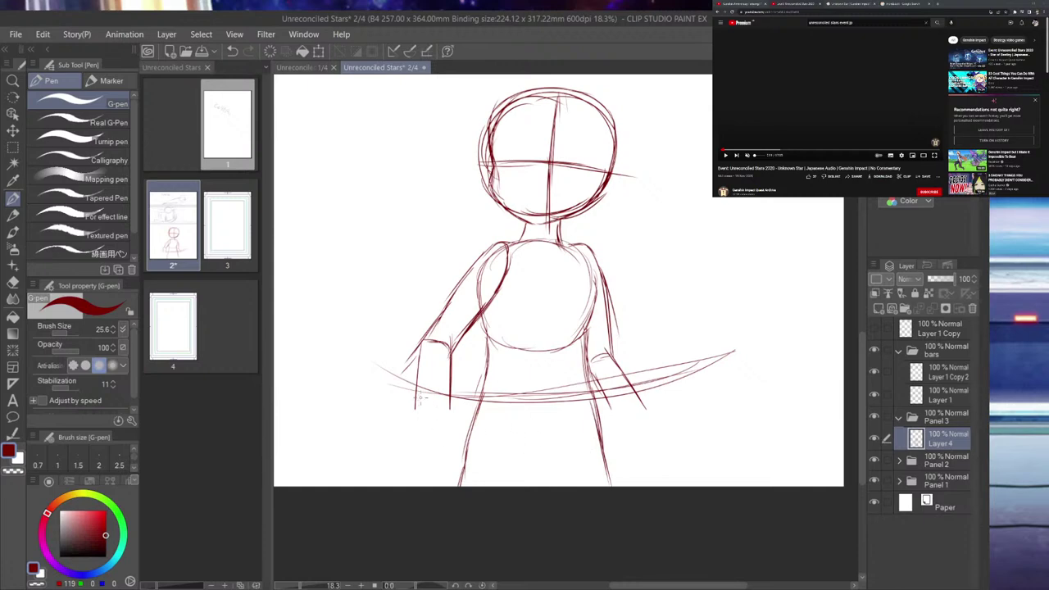
- Lengthen the vertical forearm down to the wrist and sketch a blocky hand with a thumb beside the hip
left_click_drag(417, 398, 413, 431)
mouse_move(449, 397)
left_mouse_down()
mouse_move(448, 433)
mouse_move(432, 433)
mouse_move(449, 426)
mouse_move(466, 458)
left_mouse_up()
mouse_move(413, 435)
left_mouse_down()
mouse_move(397, 460)
mouse_move(412, 477)
mouse_move(460, 474)
mouse_move(465, 457)
mouse_move(447, 451)
mouse_move(478, 439)
mouse_move(485, 457)
left_mouse_up()
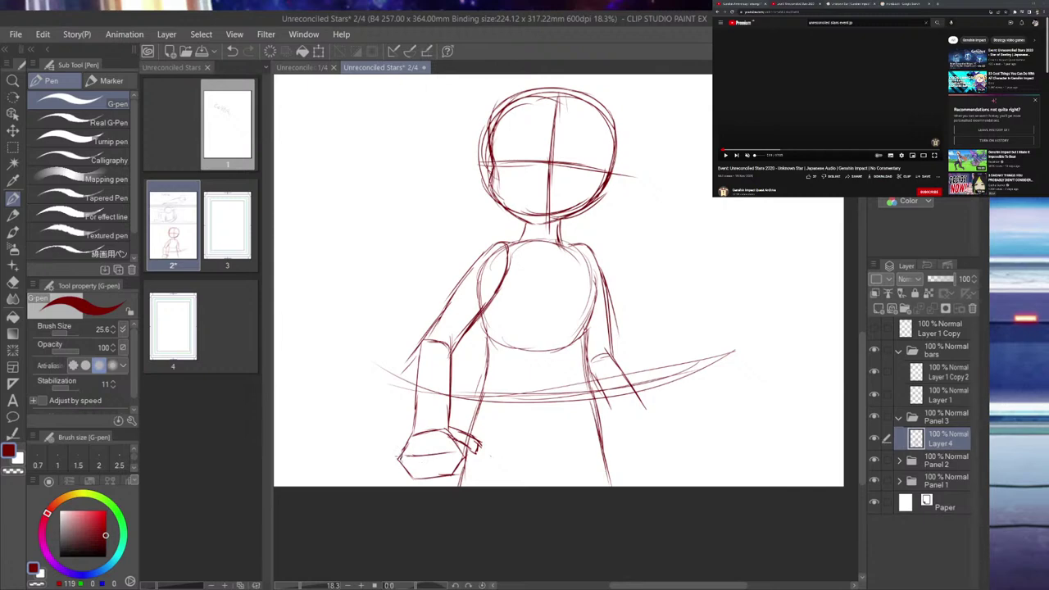
- Finish the slanted forearm, sketch its open hand with bent fingers, and reinforce the adjacent hip line
left_click_drag(597, 381, 624, 429)
mouse_move(636, 387)
left_mouse_down()
mouse_move(655, 425)
mouse_move(638, 399)
mouse_move(644, 422)
mouse_move(618, 422)
left_mouse_up()
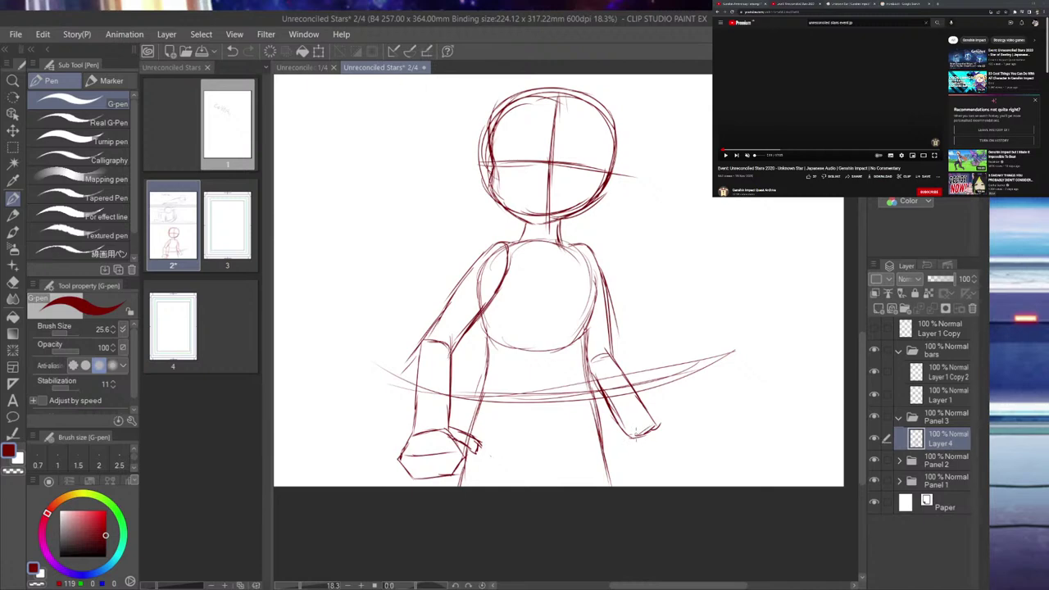
mouse_move(647, 426)
left_mouse_down()
mouse_move(685, 424)
mouse_move(695, 452)
left_mouse_up()
mouse_move(633, 441)
left_mouse_down()
mouse_move(689, 445)
mouse_move(664, 430)
mouse_move(688, 477)
left_mouse_up()
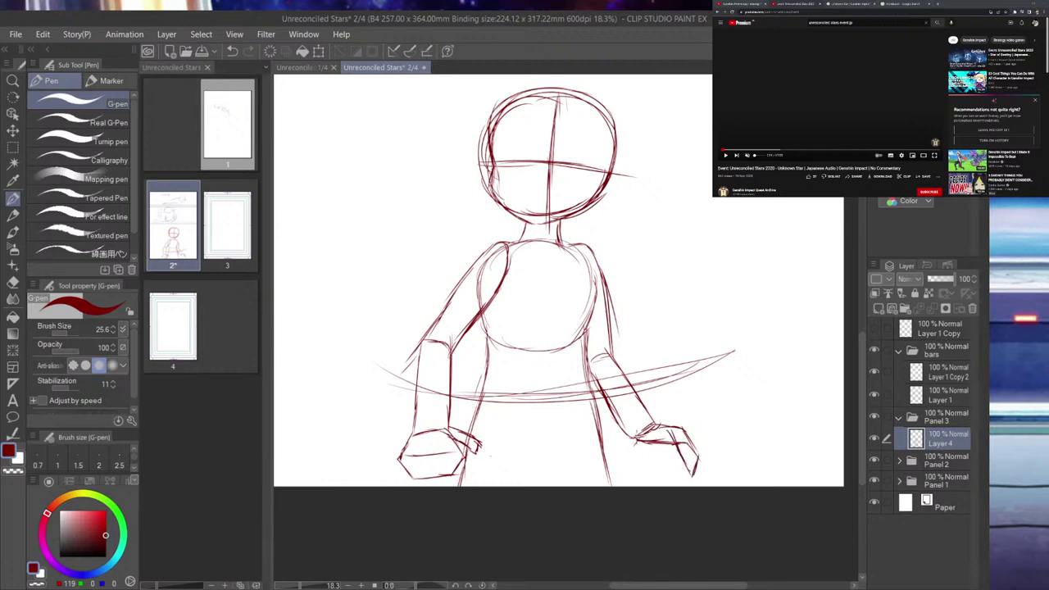
left_click_drag(637, 441, 640, 462)
left_click_drag(602, 436, 608, 487)
- Review the counter scene in the reference video and look over the whole page's panel layout
left_click(725, 150)
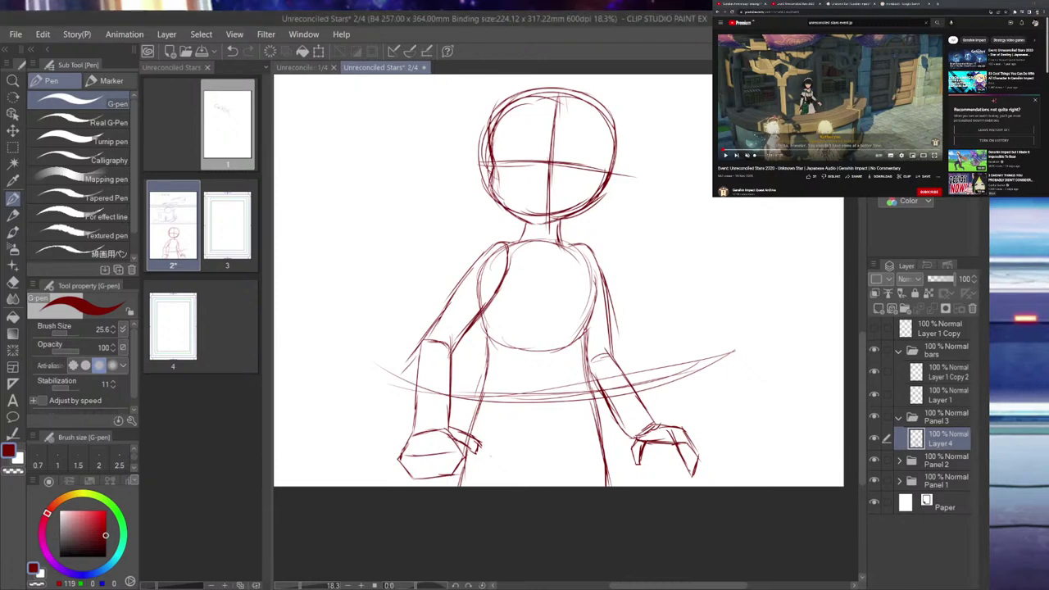
scroll(703, 320, "down", 4)
scroll(773, 211, "down", 3)
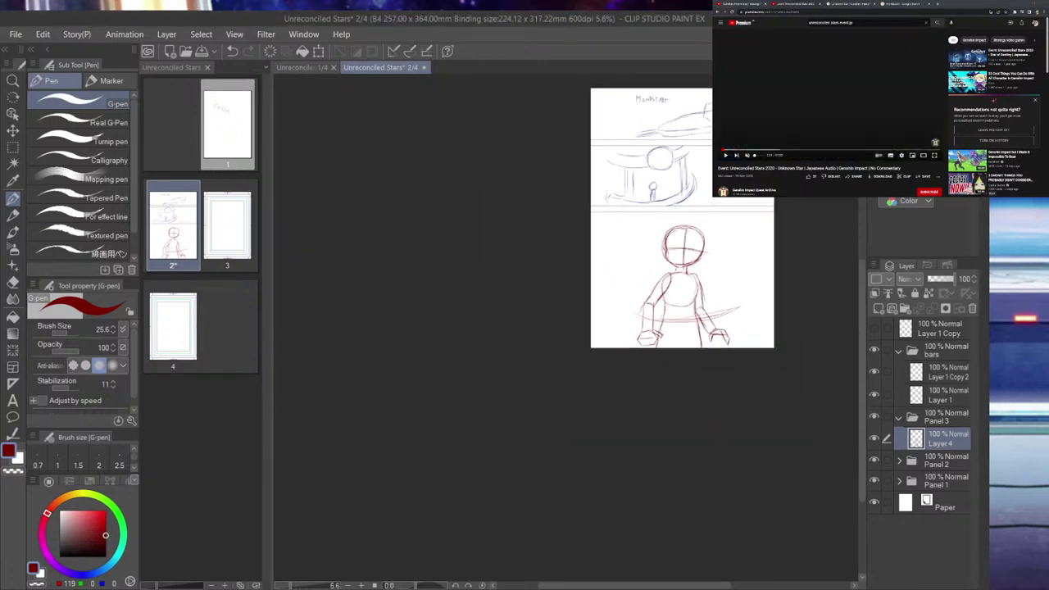
scroll(773, 106, "up", 7)
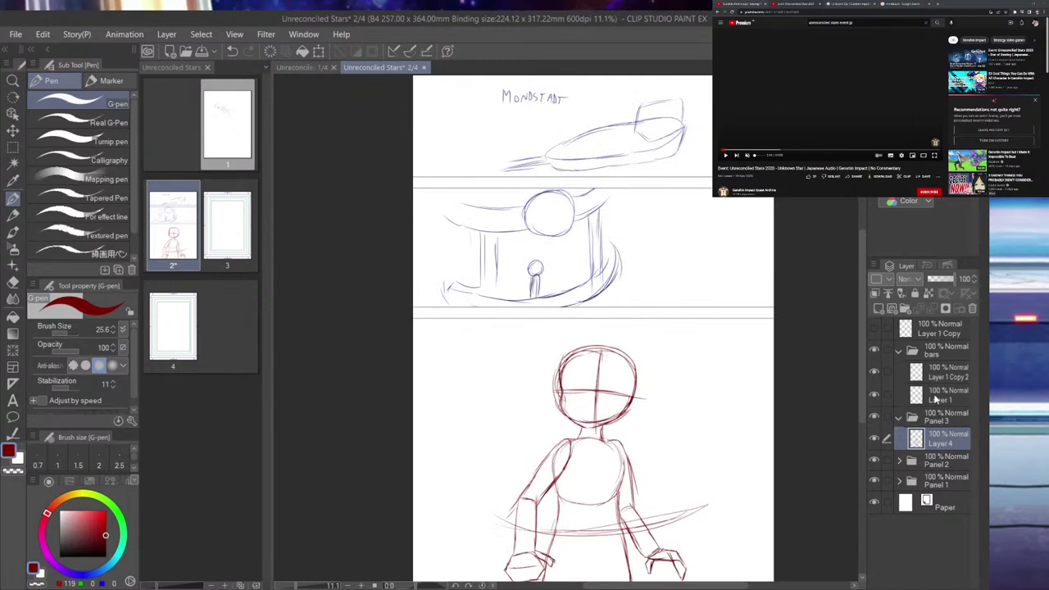
scroll(632, 259, "down", 1)
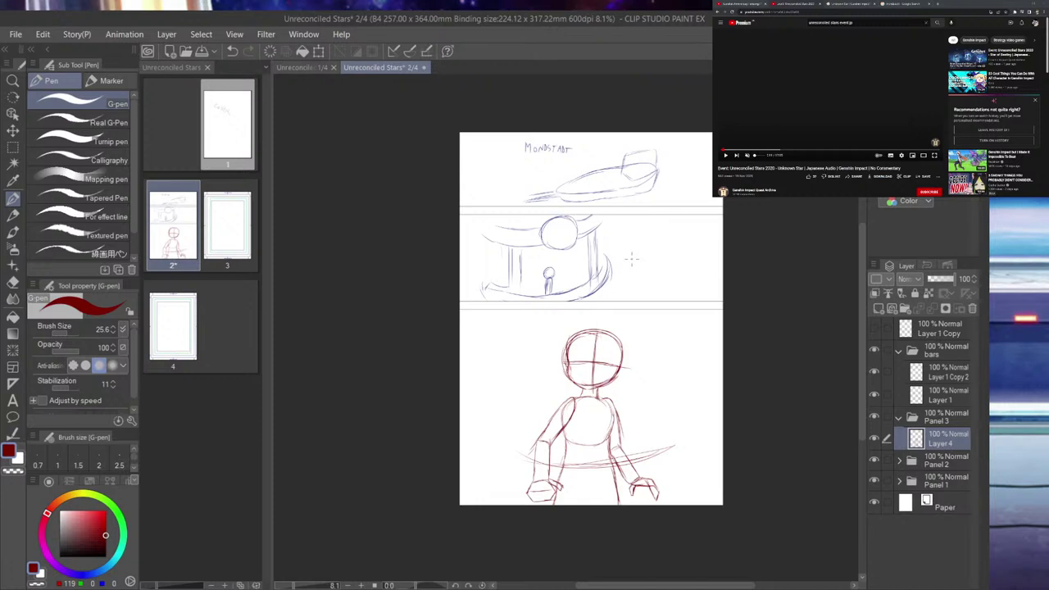
- Add a new layer above all others and cover the entire page in black with a size 2000 G-pen
left_click(951, 331)
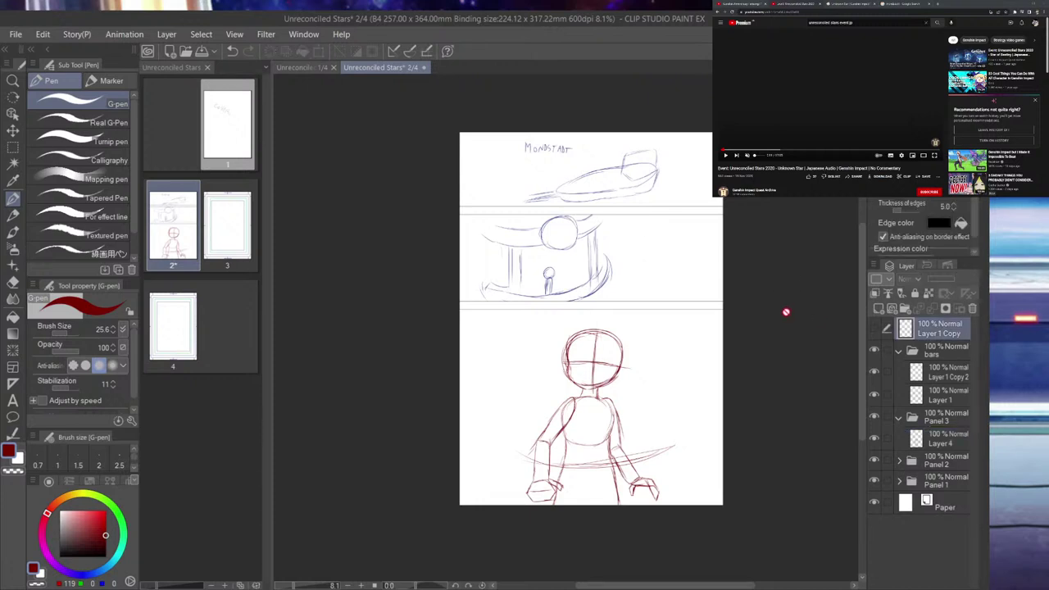
left_click(879, 310)
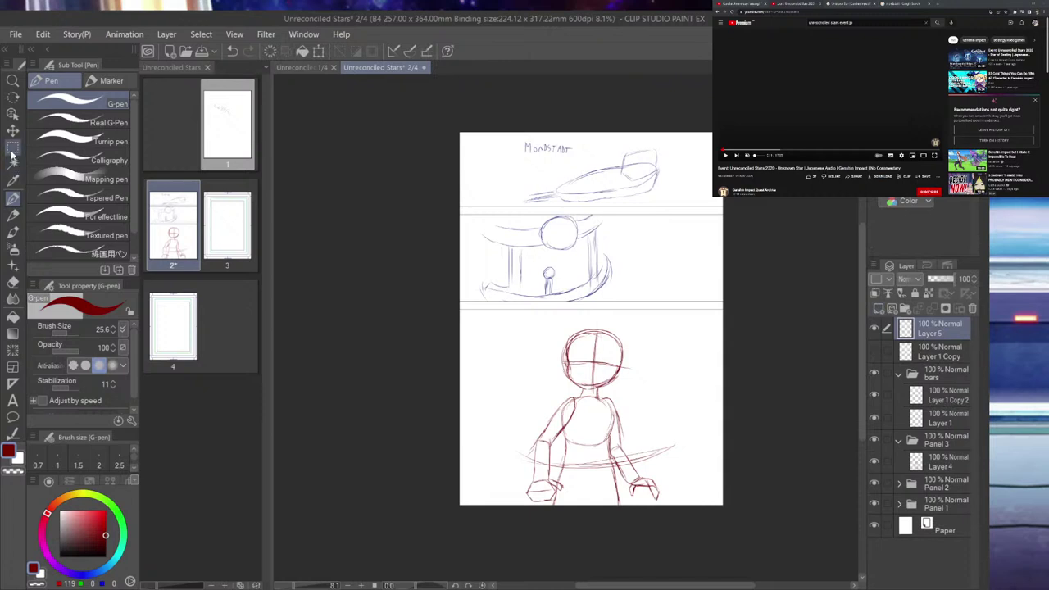
left_click(104, 557)
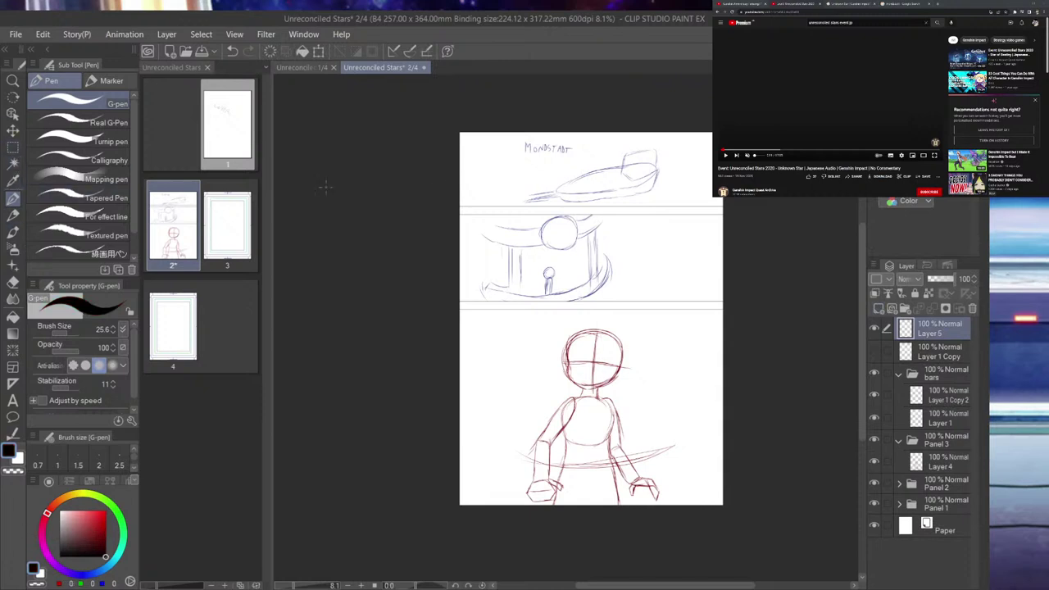
left_click_drag(432, 161, 559, 211)
mouse_move(445, 139)
left_mouse_down()
mouse_move(730, 152)
mouse_move(459, 165)
mouse_move(827, 176)
mouse_move(653, 197)
mouse_move(299, 199)
mouse_move(666, 331)
mouse_move(819, 403)
mouse_move(542, 413)
mouse_move(454, 484)
mouse_move(415, 493)
mouse_move(615, 543)
left_mouse_up()
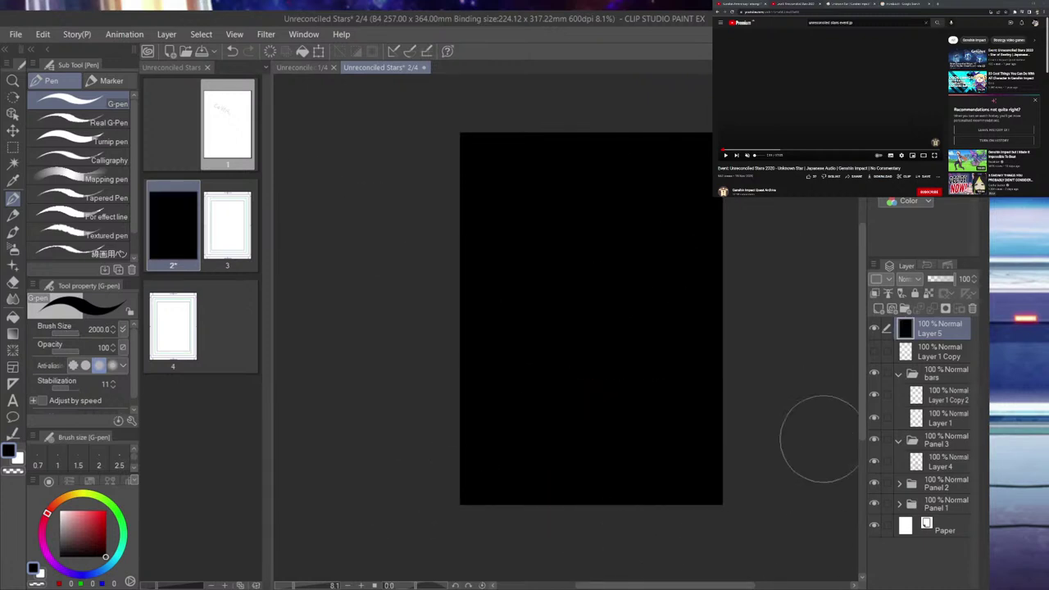
- Scale the black fill down slightly about its center so a thin margin shows around the page edge
key("ctrl+t")
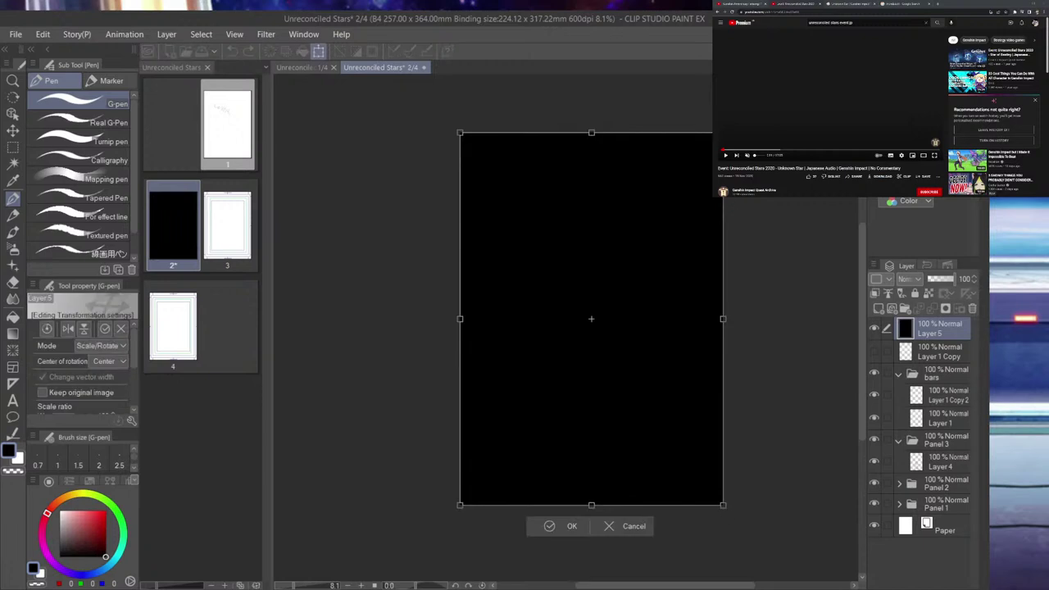
left_click_drag(723, 505, 720, 501)
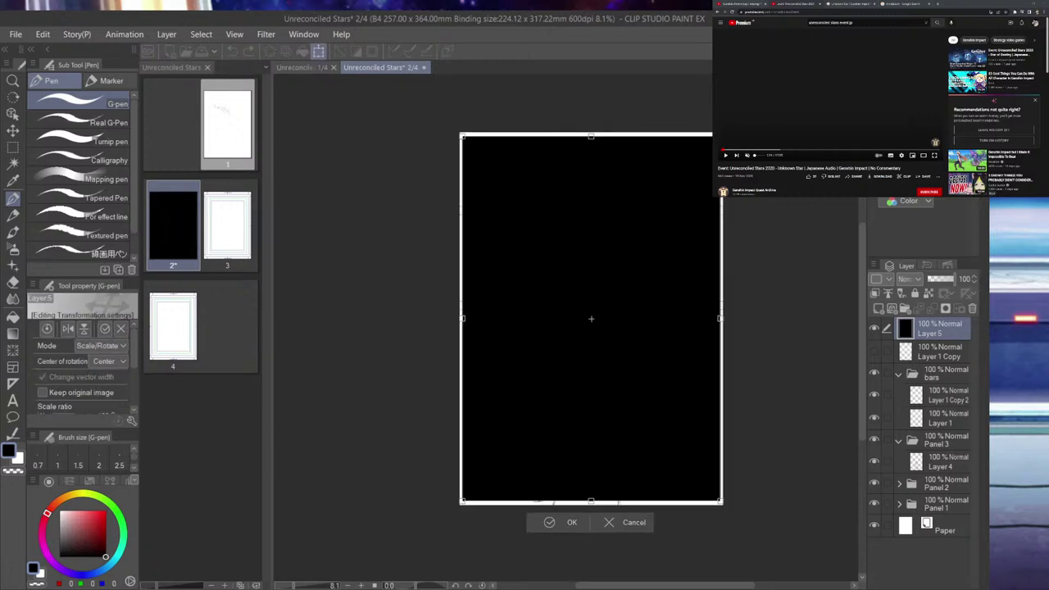
left_click_drag(591, 500, 591, 502)
left_click_drag(721, 501, 722, 503)
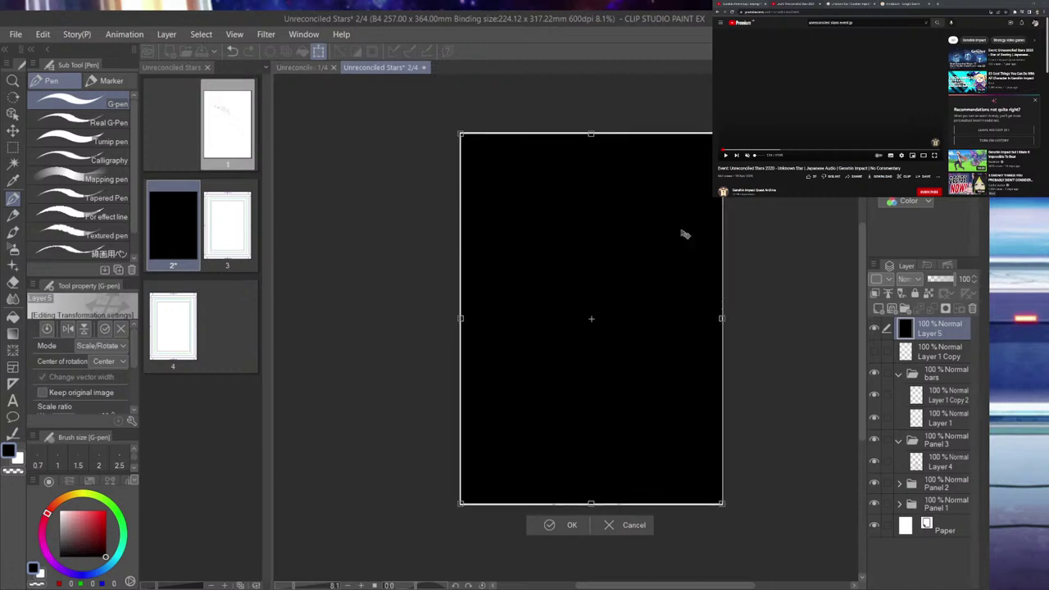
left_click(556, 527)
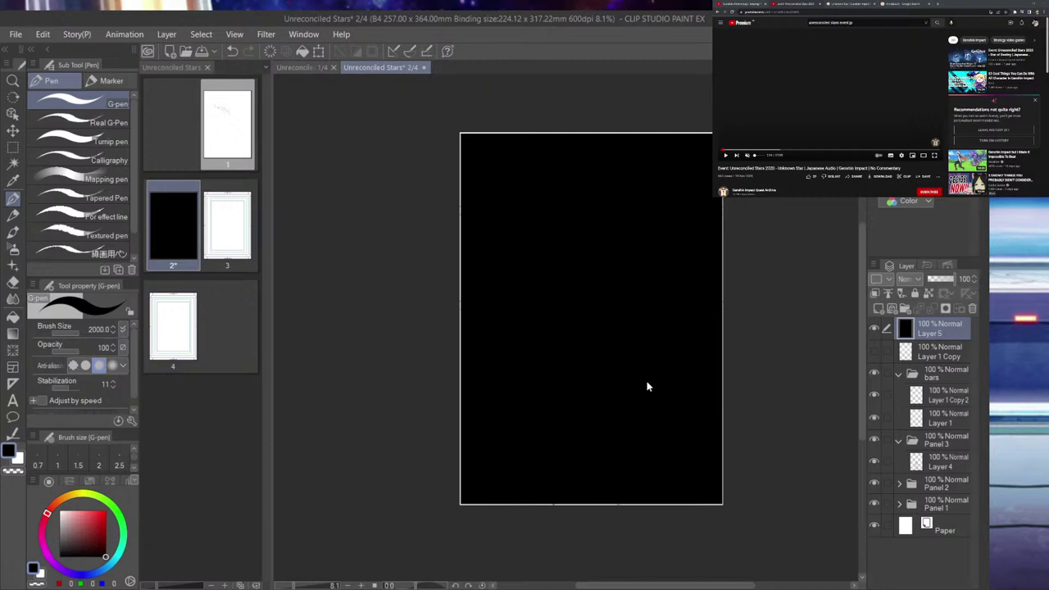
- Select the thin margin around the black fill and paint it white on a new layer beneath Layer 5
key("ctrl+a")
scroll(647, 386, "up", 1)
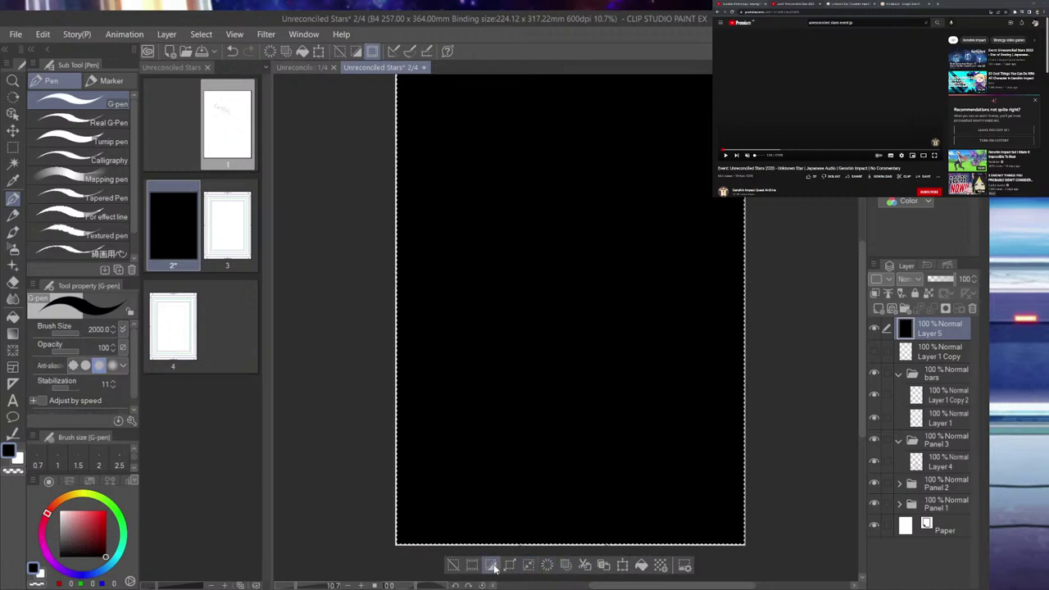
scroll(606, 404, "down", 2)
left_click(932, 347)
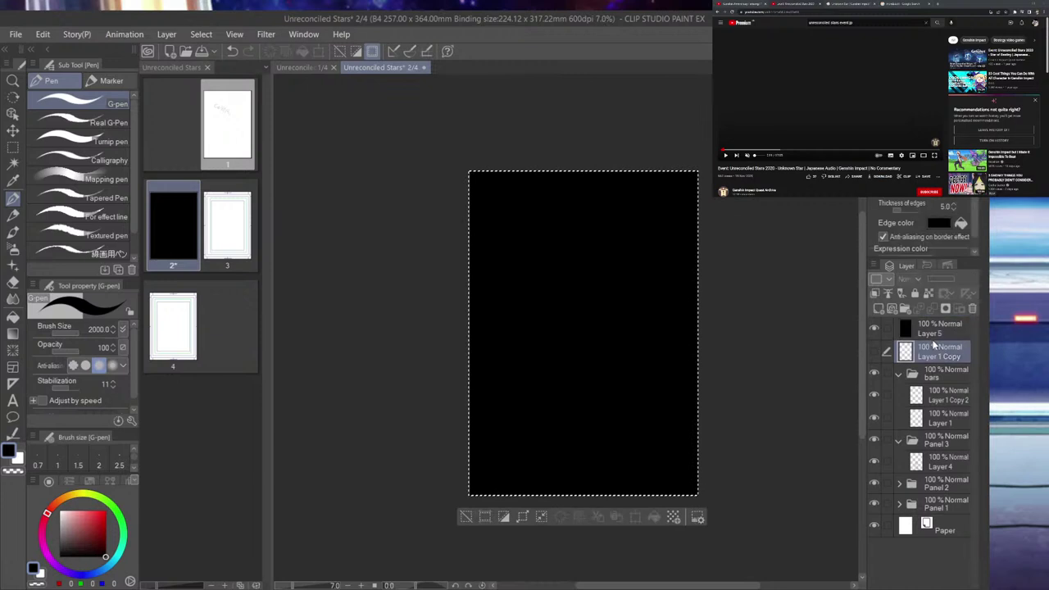
left_click(878, 308)
key("x")
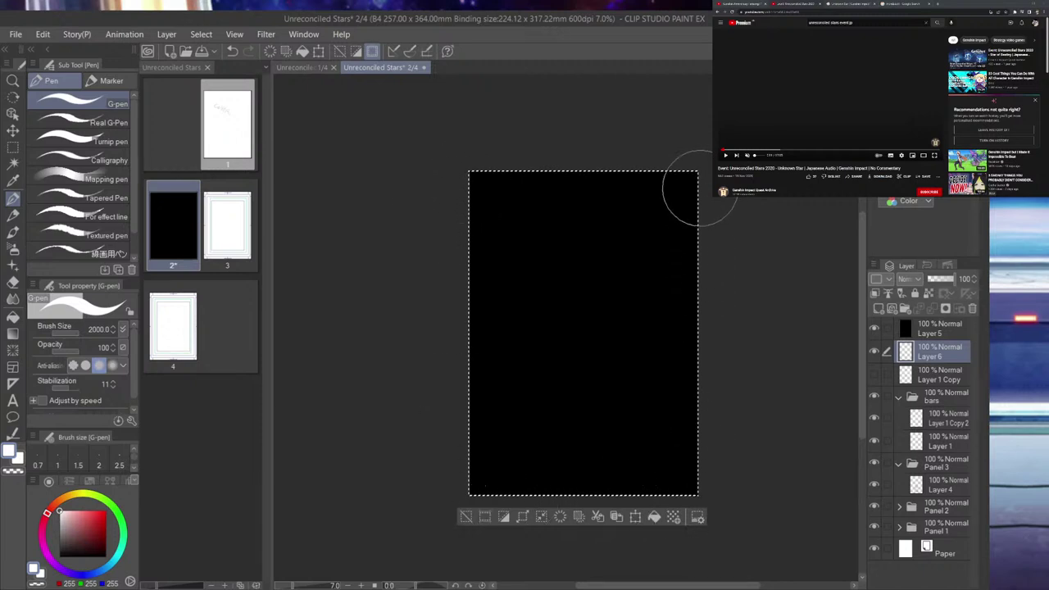
- Hide the black Layer 5, clear the selection, and move the white margin layer into the bars folder
left_click(874, 328)
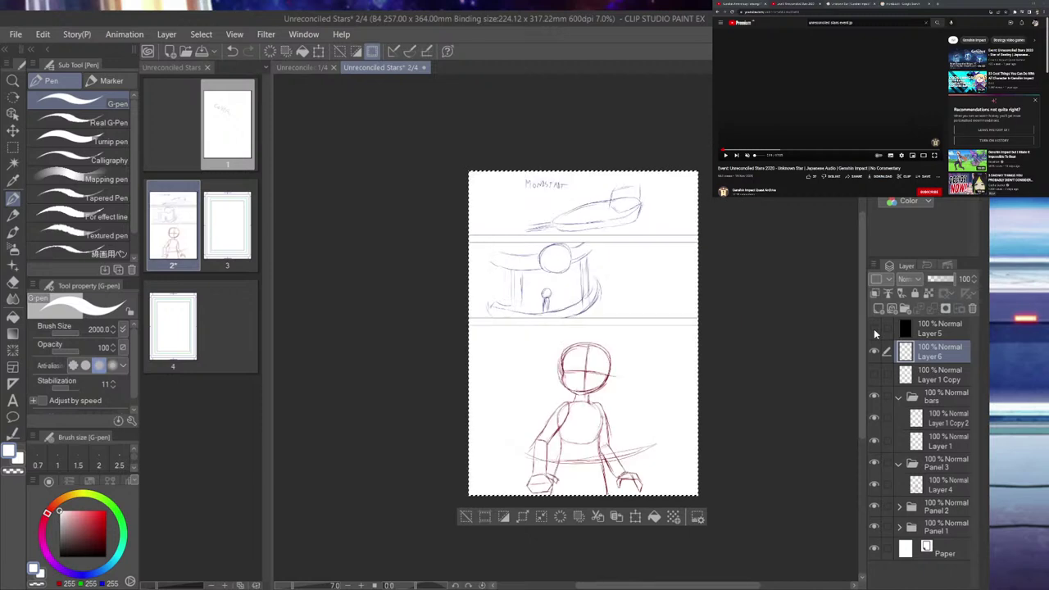
key("ctrl+d")
left_click(885, 169)
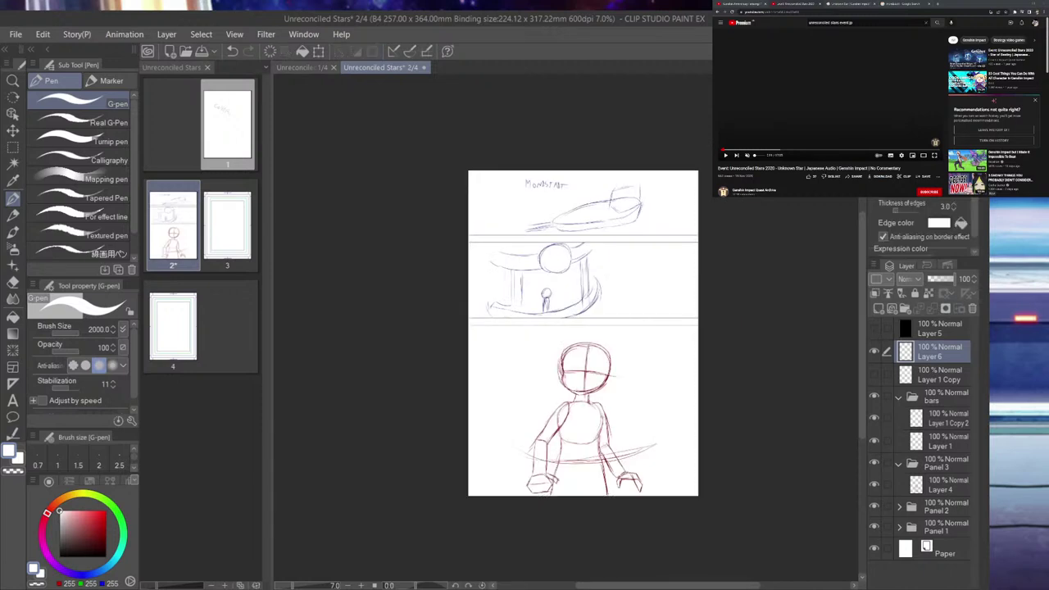
left_click(885, 170)
left_click_drag(936, 358, 940, 408)
scroll(664, 304, "up", 8)
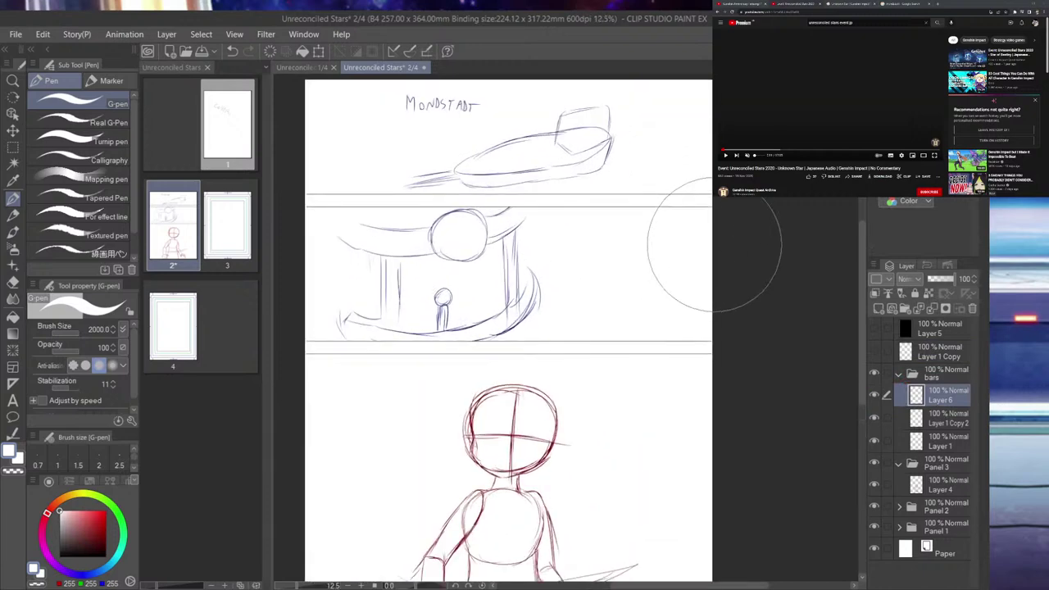
- Remove the border effect from Layer 1 Copy 2 and Layer 1 inside the bars folder
left_click(942, 417)
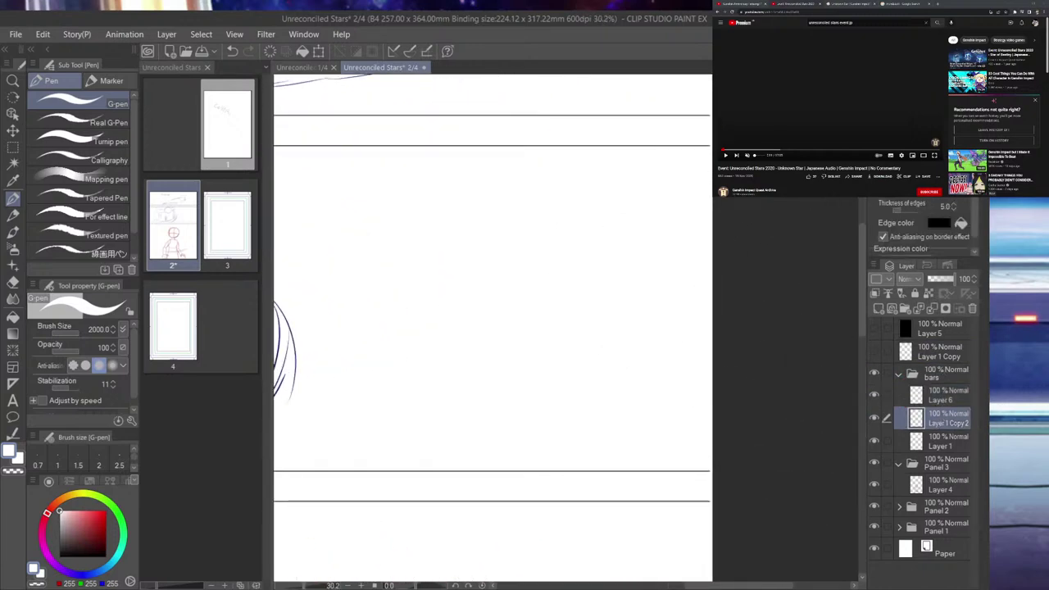
key("Delete")
left_click(943, 440)
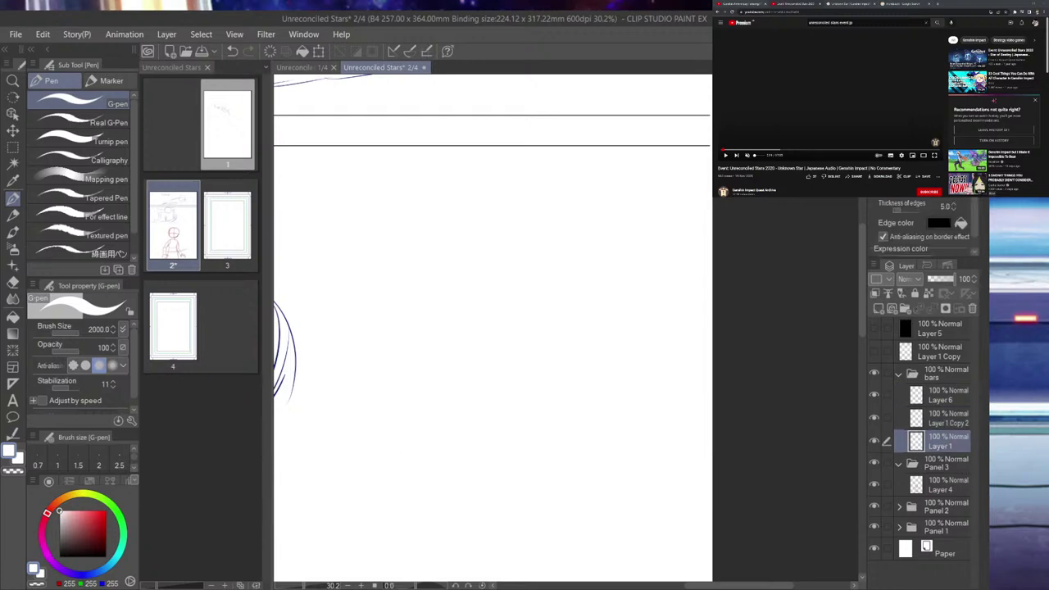
key("Delete")
- Give the bars folder a border effect with a black edge color and an edge thickness of 5.0
left_click(942, 373)
scroll(828, 234, "down", 7)
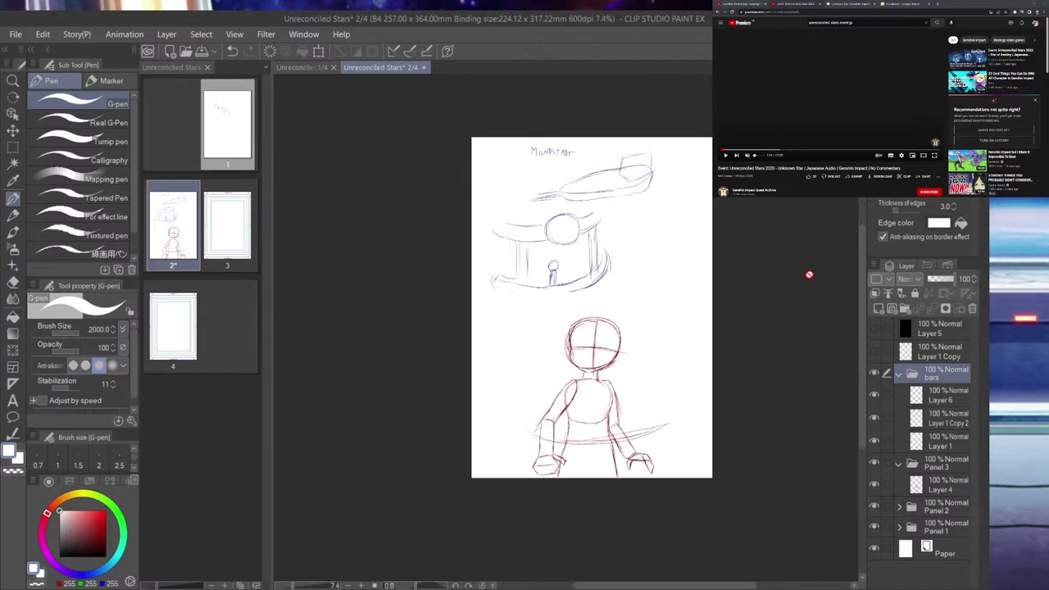
left_click_drag(86, 544, 138, 585)
left_click(960, 223)
left_click(951, 207)
scroll(669, 258, "up", 1)
scroll(744, 281, "up", 5)
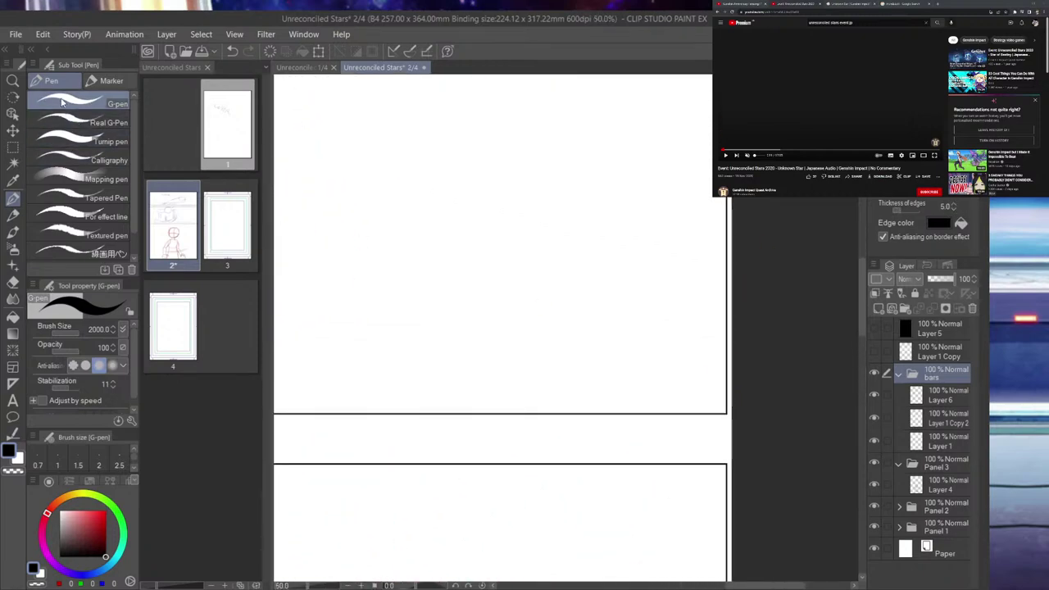
- Select the page-edge frame on Layer 6 and scale it down slightly towards the page center
key("o")
left_click(732, 250)
scroll(791, 270, "down", 4)
scroll(798, 279, "down", 3)
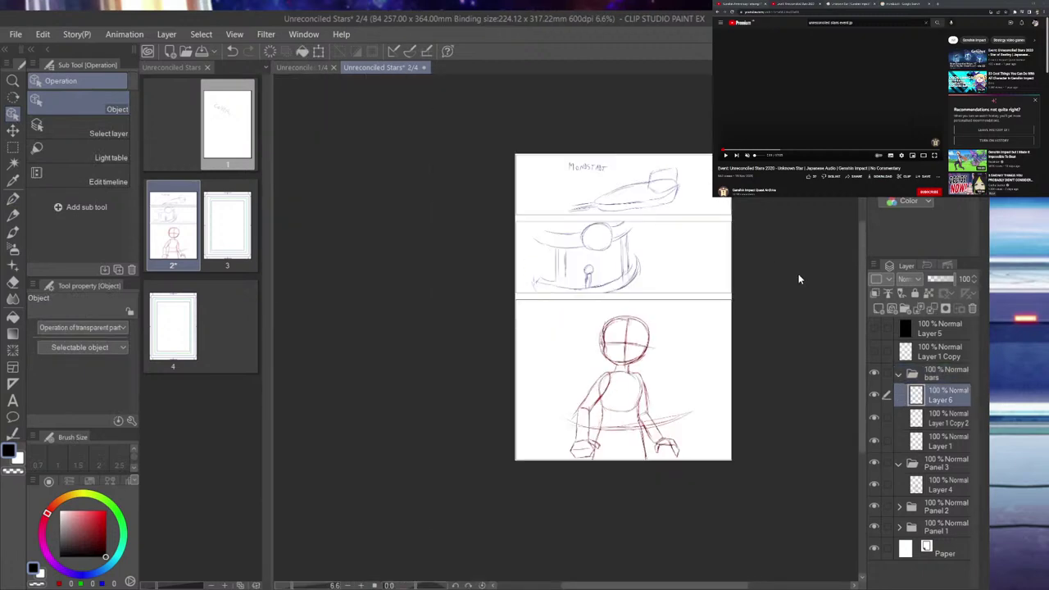
key("ctrl+t")
scroll(798, 274, "up", 1)
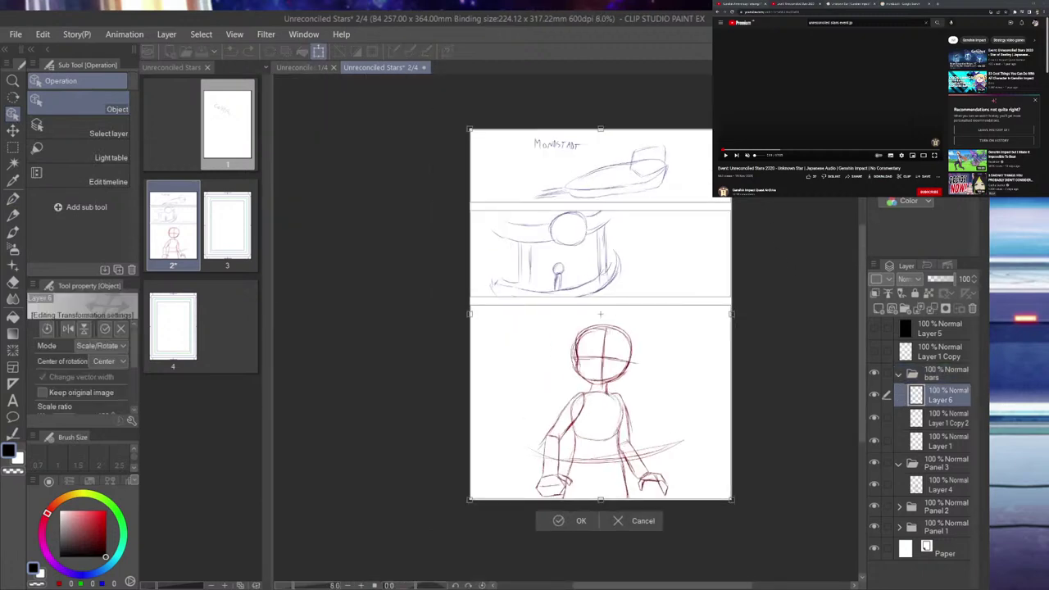
left_click_drag(731, 499, 729, 497)
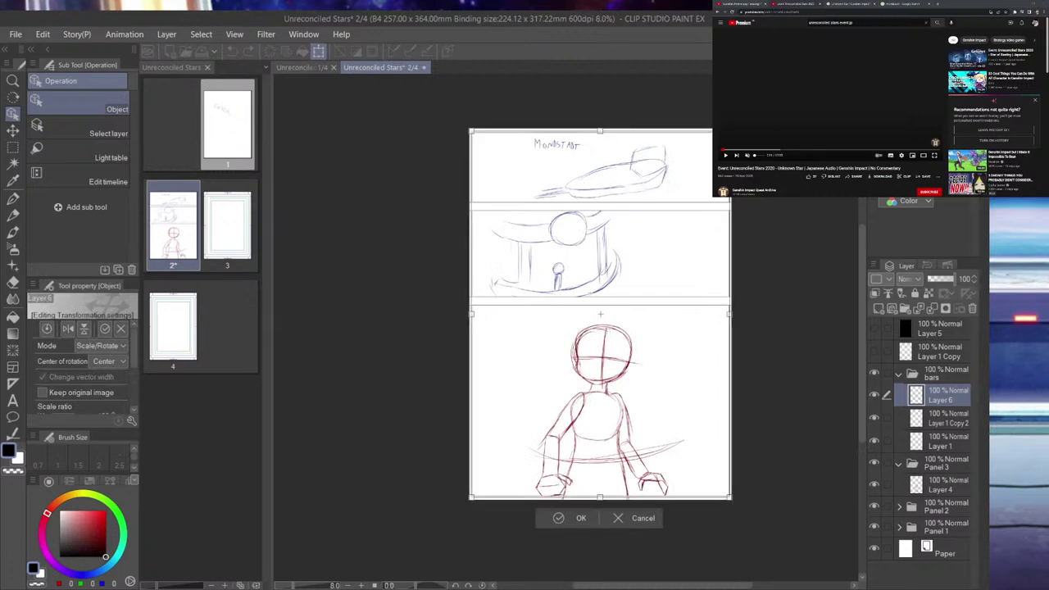
left_click(571, 524)
- Hide Layer 6, duplicate the horizontal bar on Layer 1 Copy 2, and move the copy to the bottom page edge
scroll(624, 509, "up", 3)
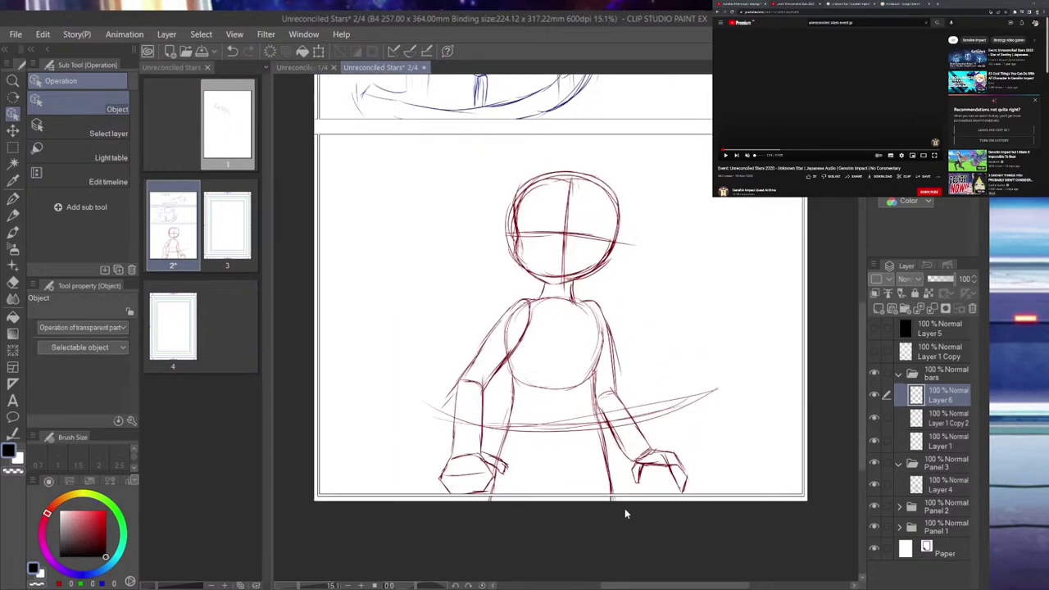
left_click(874, 394)
left_click(942, 417)
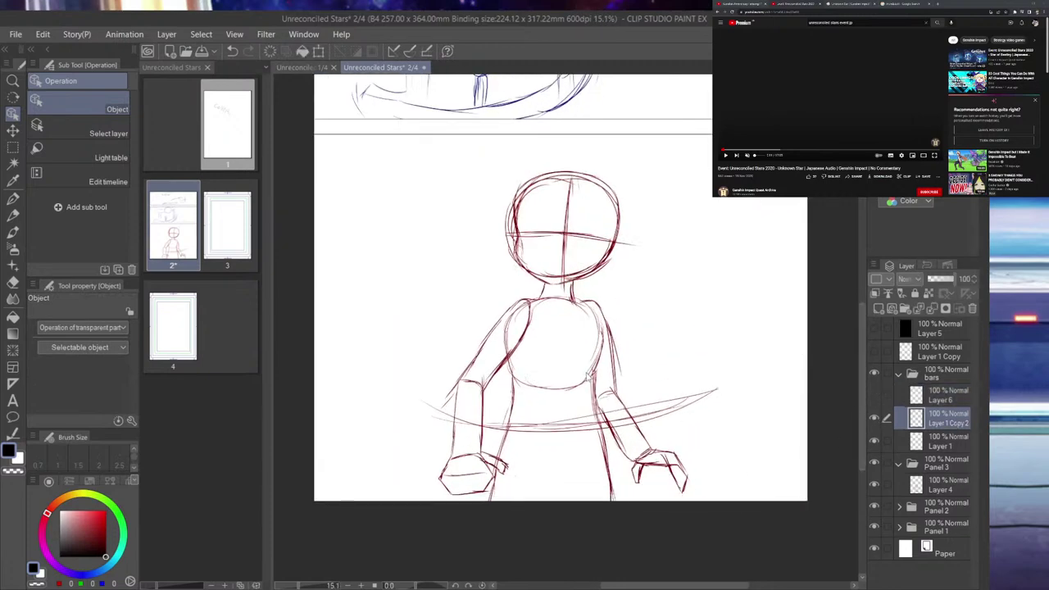
key("ctrl+c")
key("ctrl+v")
left_click(13, 132)
scroll(471, 196, "down", 1)
scroll(485, 202, "down", 1)
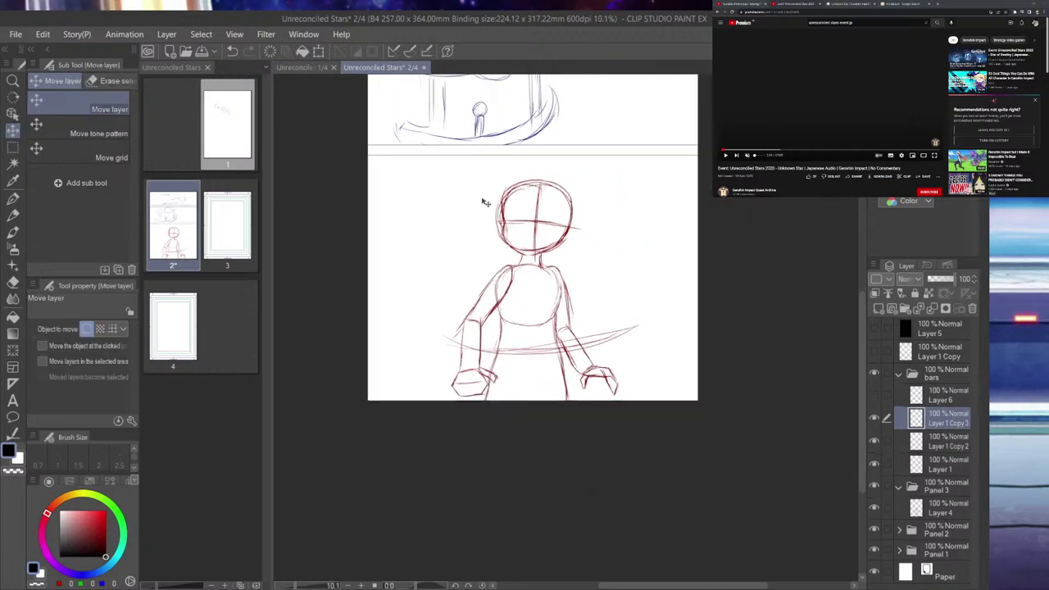
left_click_drag(535, 153, 545, 405)
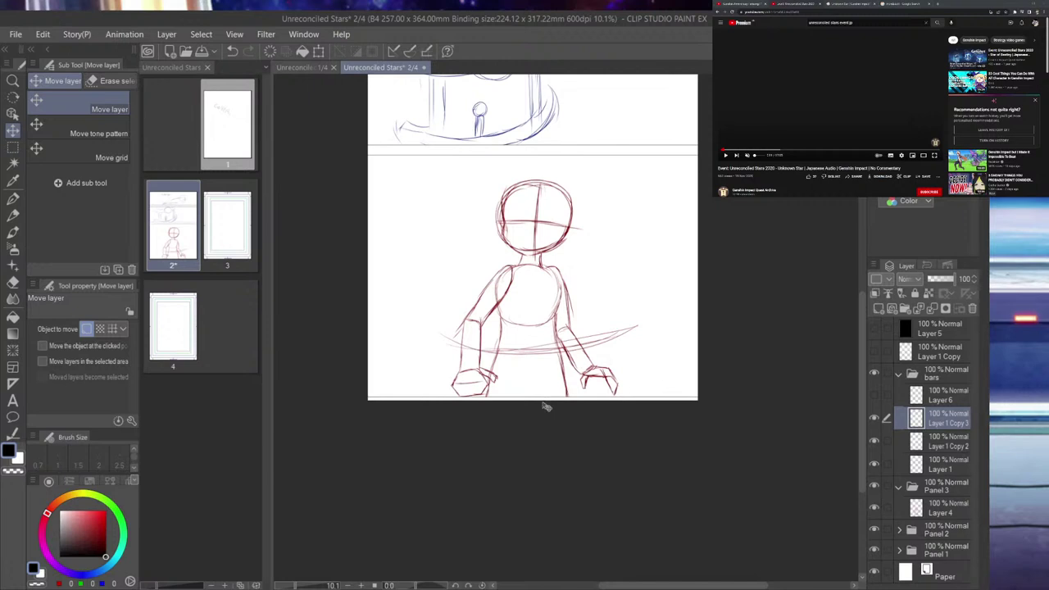
- Duplicate the bottom-edge bar and move the copy up to the top page edge
key("ctrl+c")
key("ctrl+v")
scroll(585, 407, "down", 1)
scroll(585, 407, "down", 1)
left_click_drag(585, 403, 567, 118)
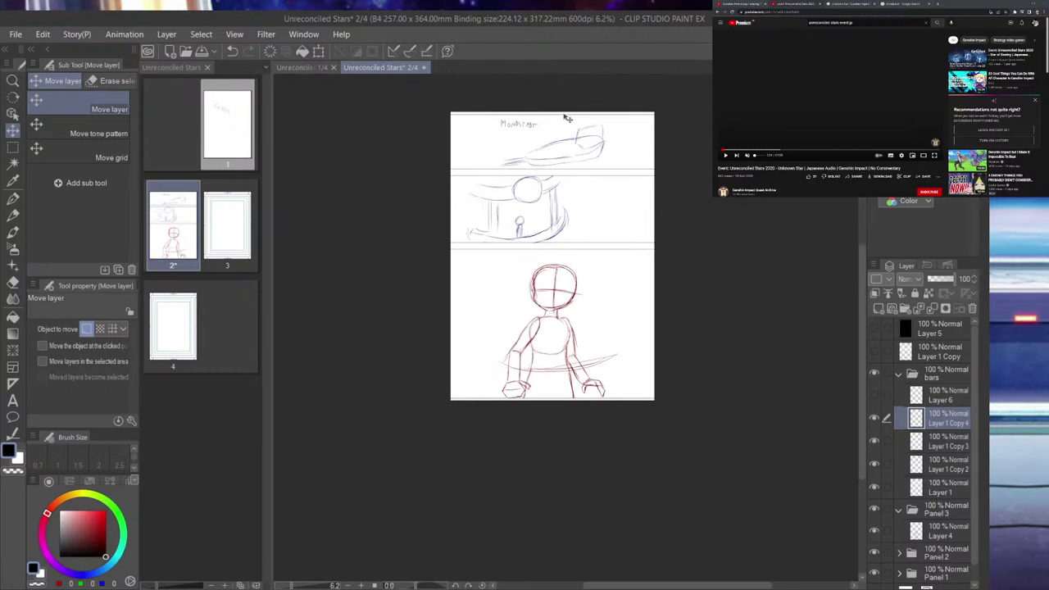
- Paste another bar, rotate it upright along the right page edge, and stretch it to the full page height
key("ctrl+v")
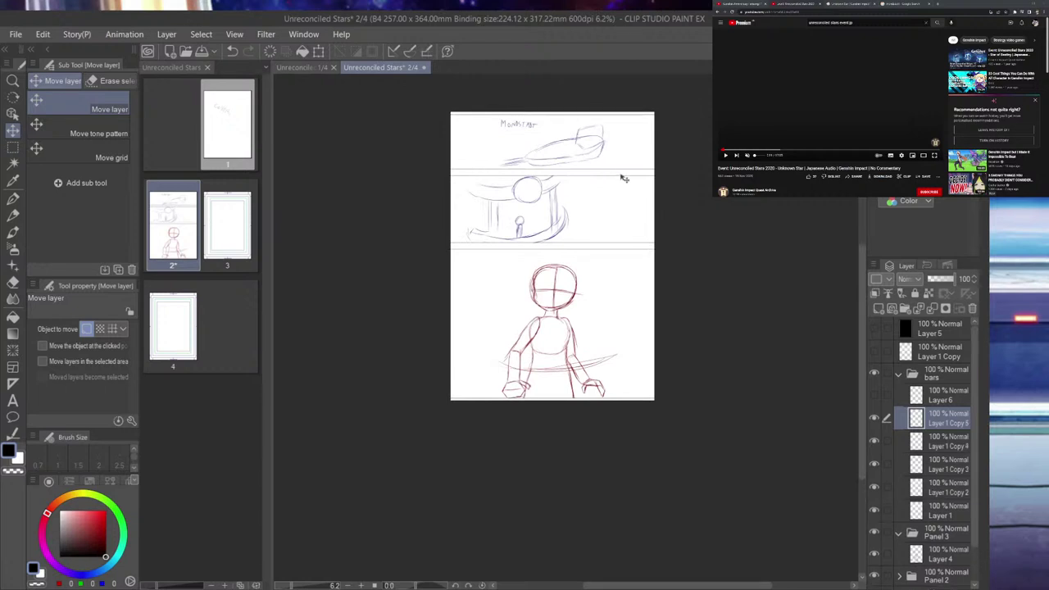
left_click_drag(693, 139, 619, 229)
key("ctrl+t")
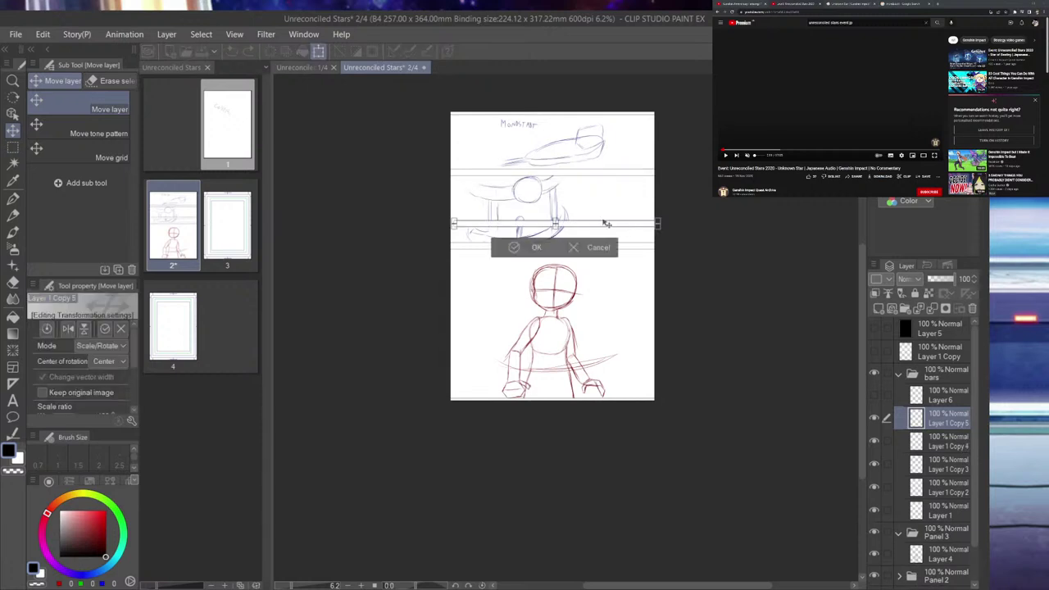
left_click_drag(539, 198, 656, 174)
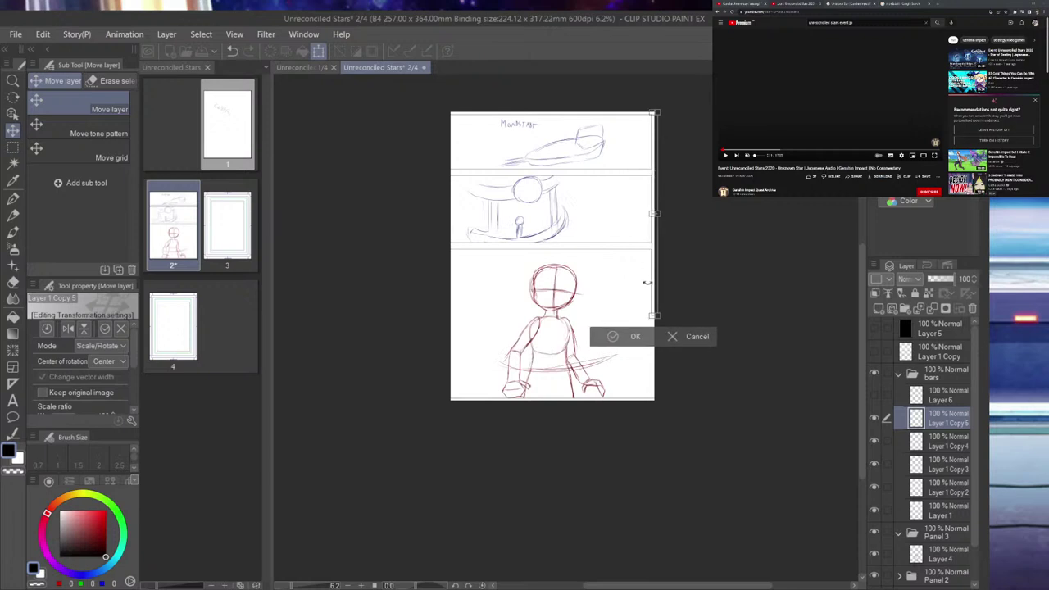
left_click_drag(651, 313, 652, 404)
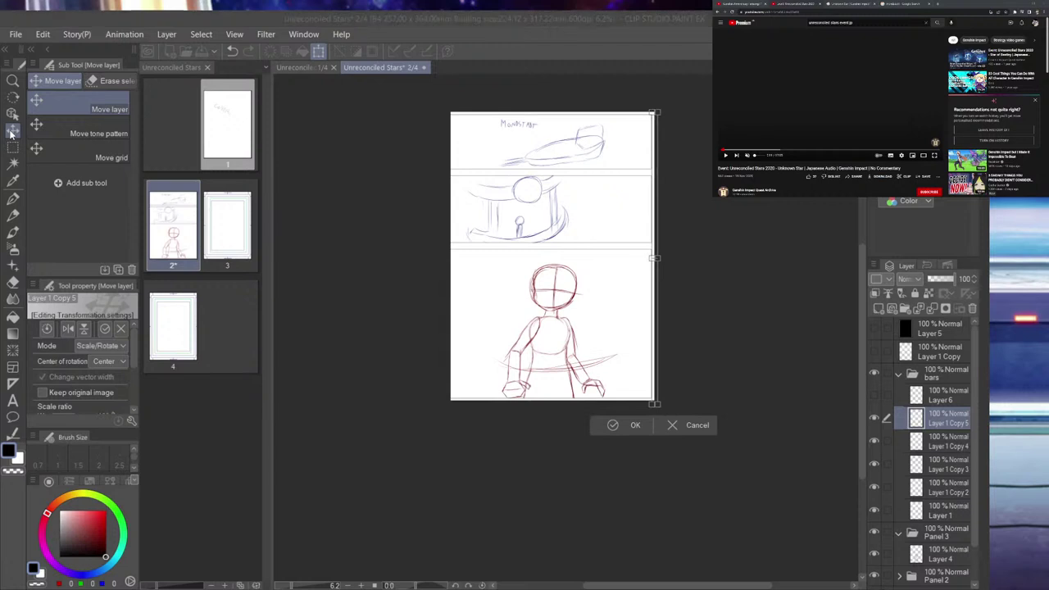
key("Return")
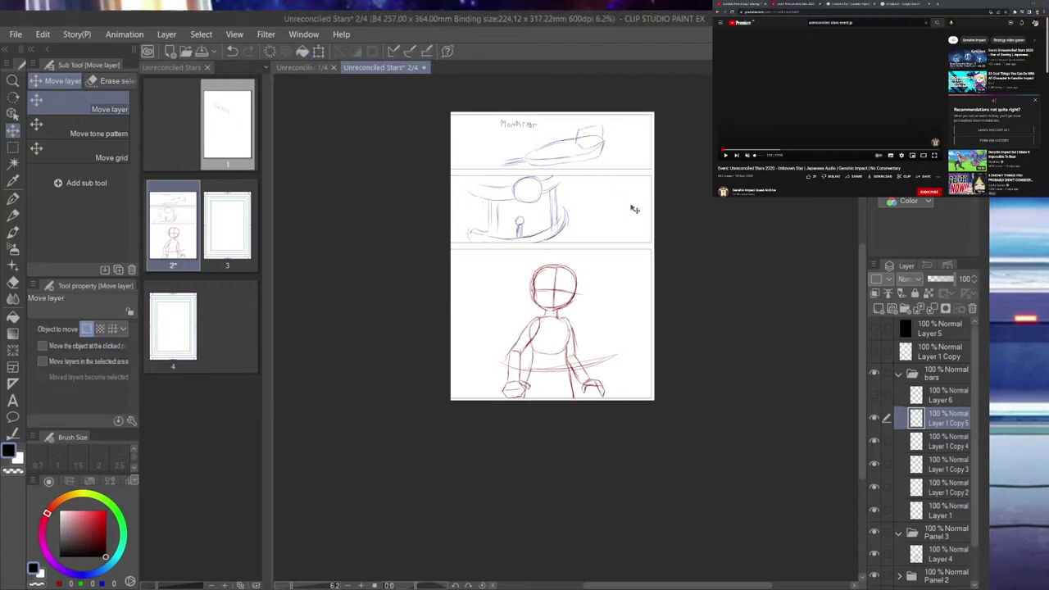
- Paste a copy of the vertical bar, move it to the left page edge, and save the page
key("ctrl+v")
left_click_drag(655, 213, 451, 211)
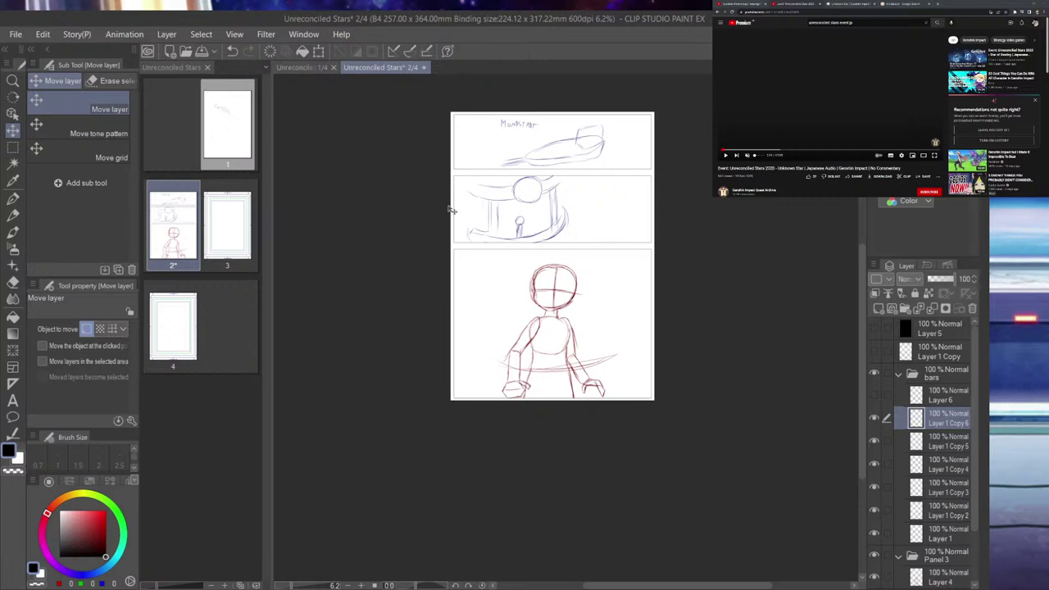
scroll(572, 232, "up", 2)
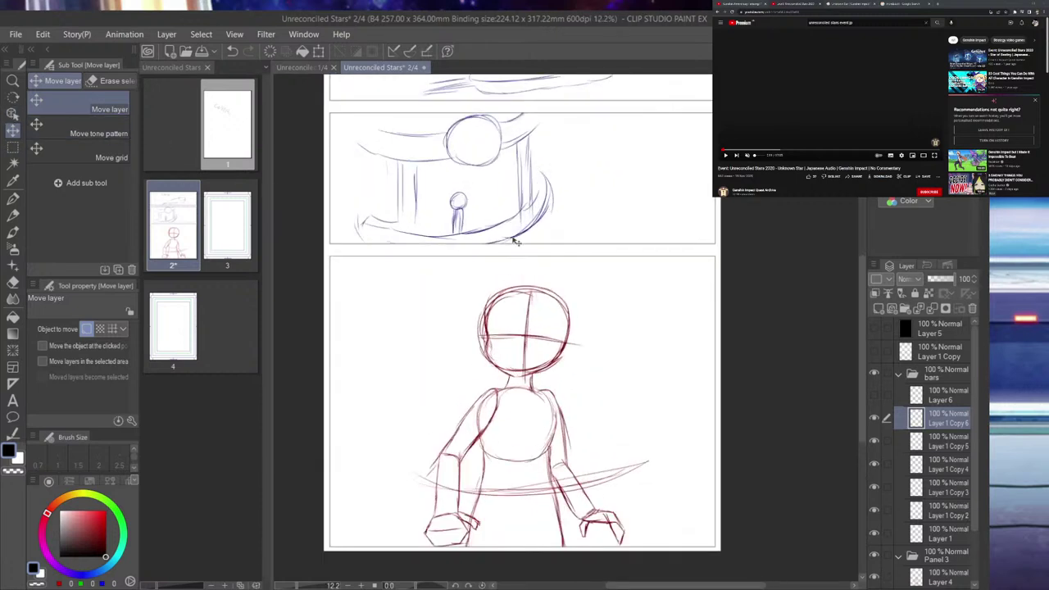
key("ctrl+s")
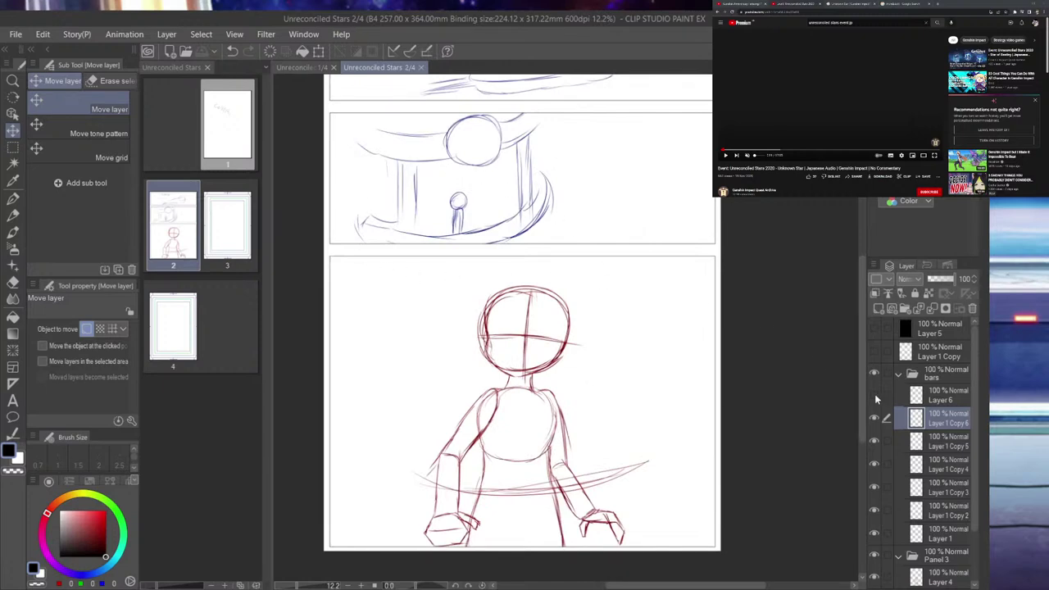
- Collapse the bars folder and lower the opacity of Layer 4 in the Panel 3 folder to 16
left_click(940, 400)
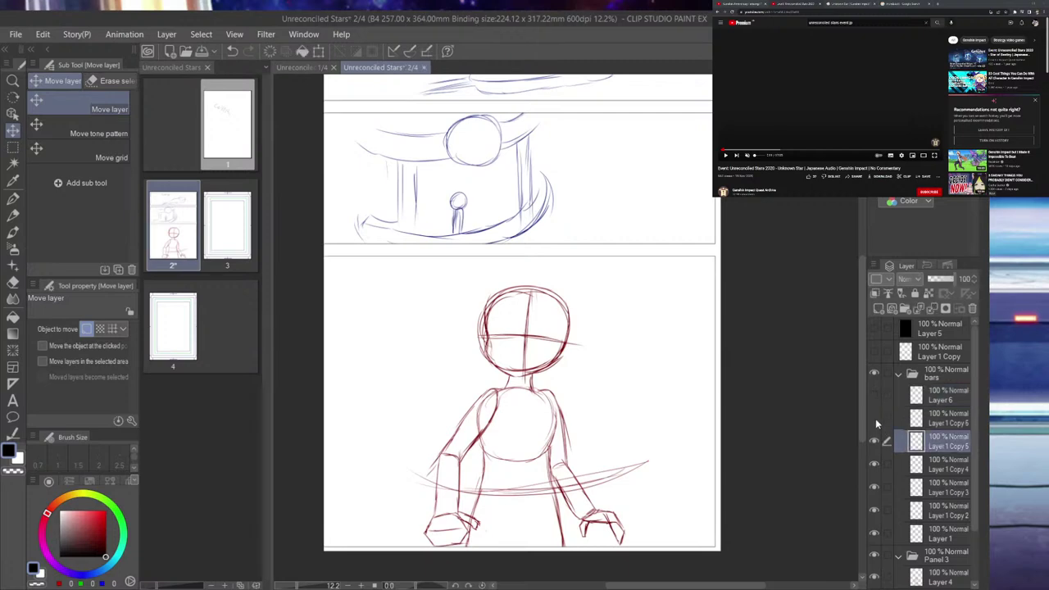
left_click(899, 375)
left_click(937, 416)
left_click(875, 418)
left_click(875, 418)
left_click_drag(948, 284, 932, 277)
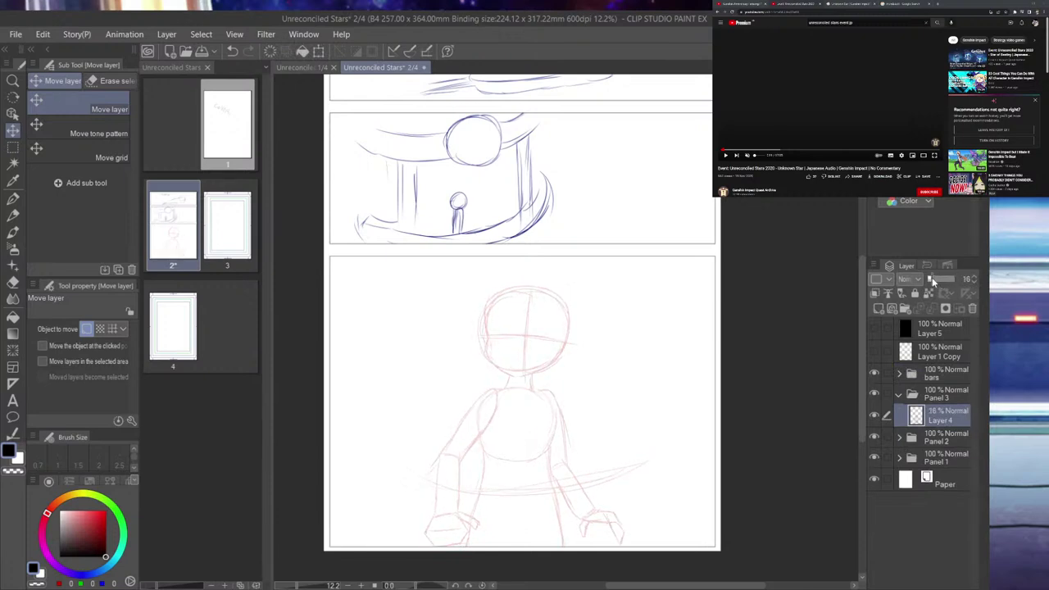
- Add a new layer above Layer 4 and set up the G-pen with a dark blue color and brush size 12
left_click(879, 309)
left_click(87, 575)
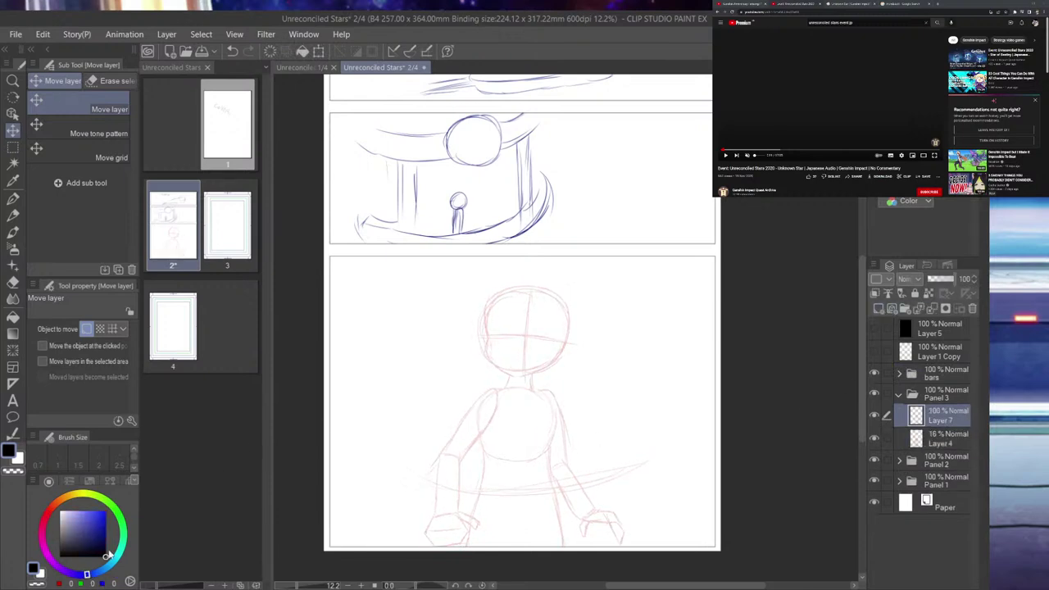
left_click(105, 535)
left_click(13, 198)
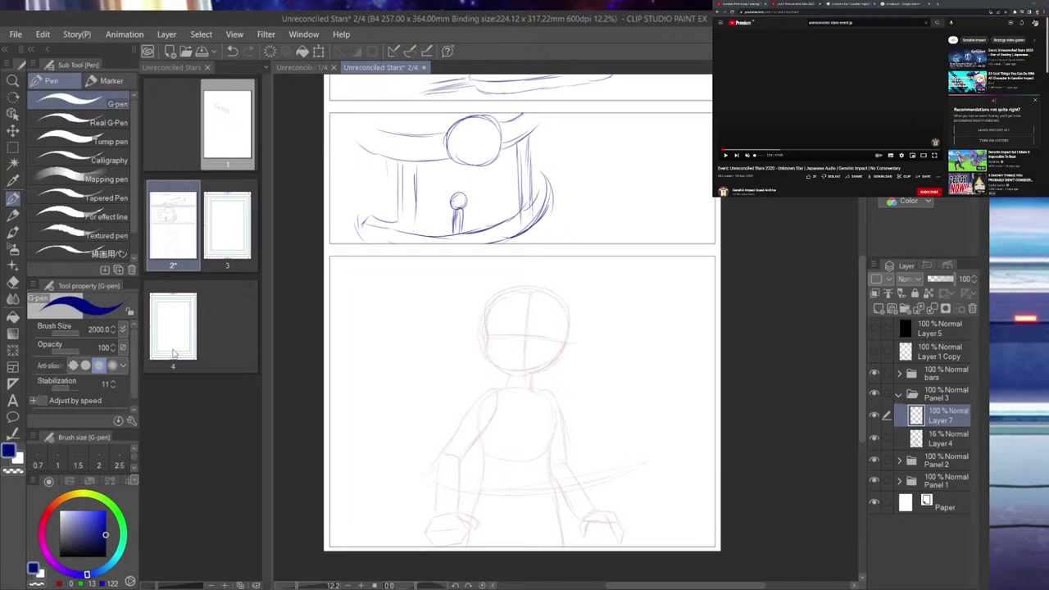
type("12")
key("Return")
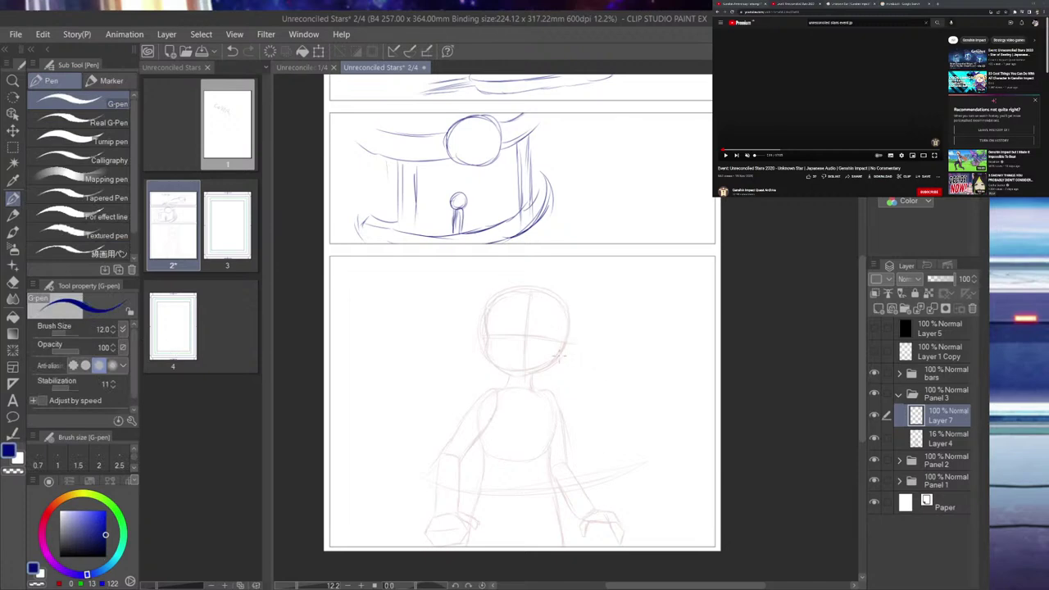
scroll(565, 259, "up", 5)
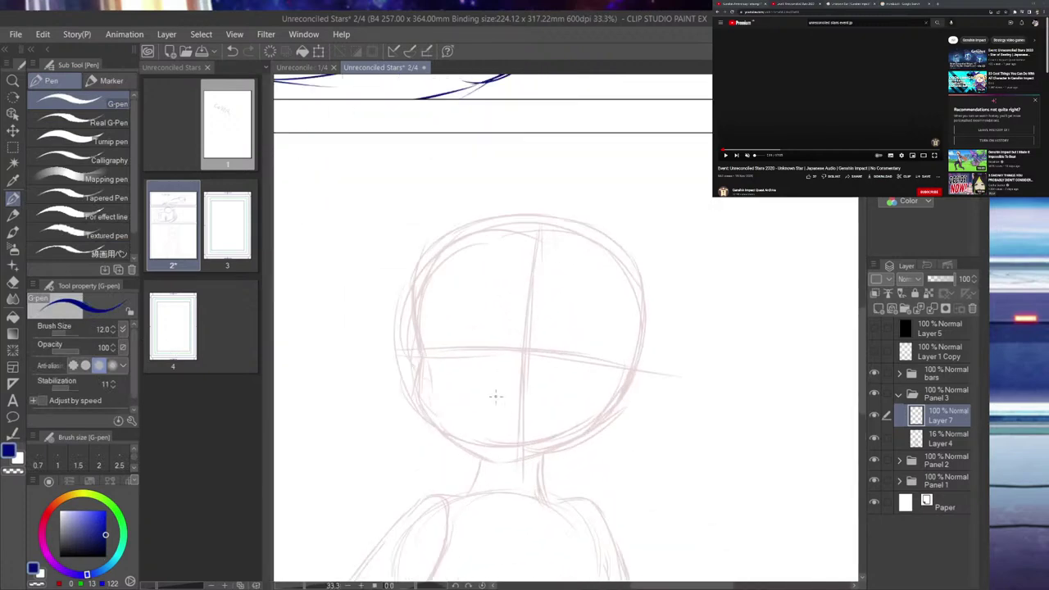
scroll(505, 382, "down", 5)
scroll(503, 465, "down", 3)
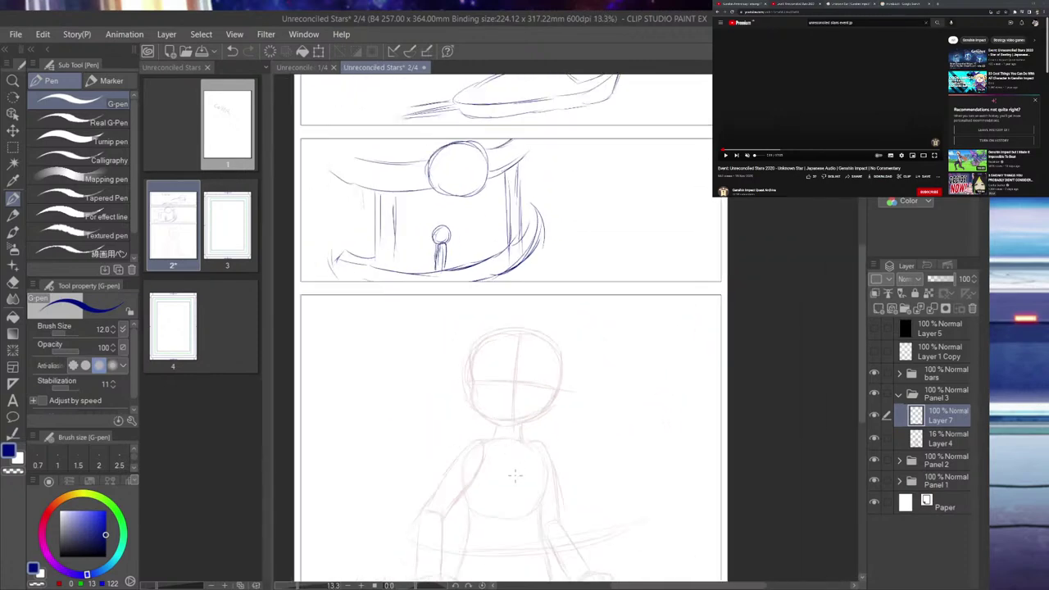
scroll(514, 471, "up", 8)
- Switch to the browser and look through the Unknown Star quest page on the Genshin Impact Wiki for a character reference
key("alt+Tab")
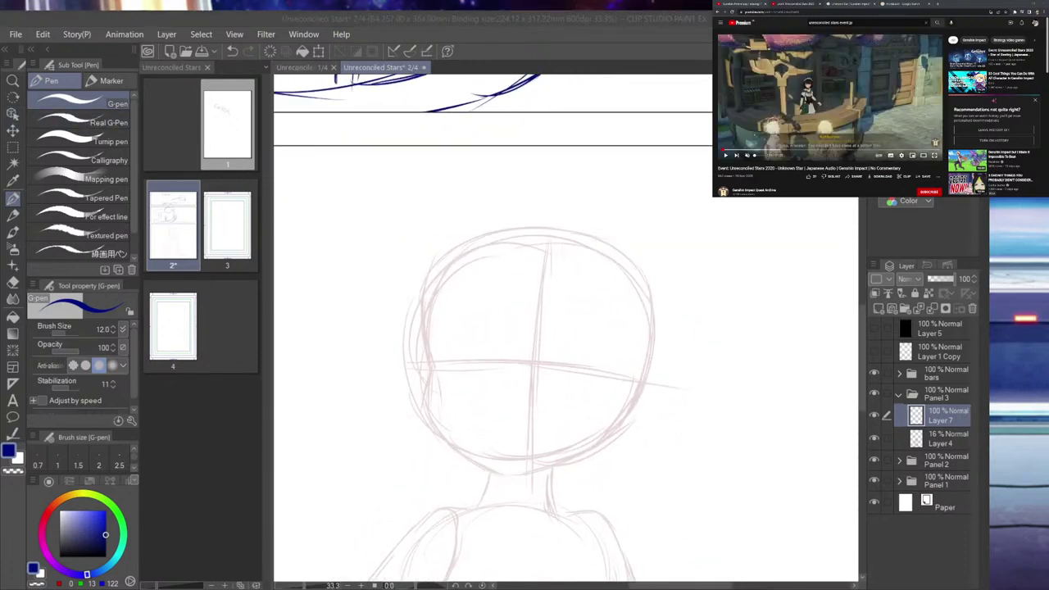
left_click(902, 5)
left_click(862, 4)
left_click(804, 5)
left_click(848, 6)
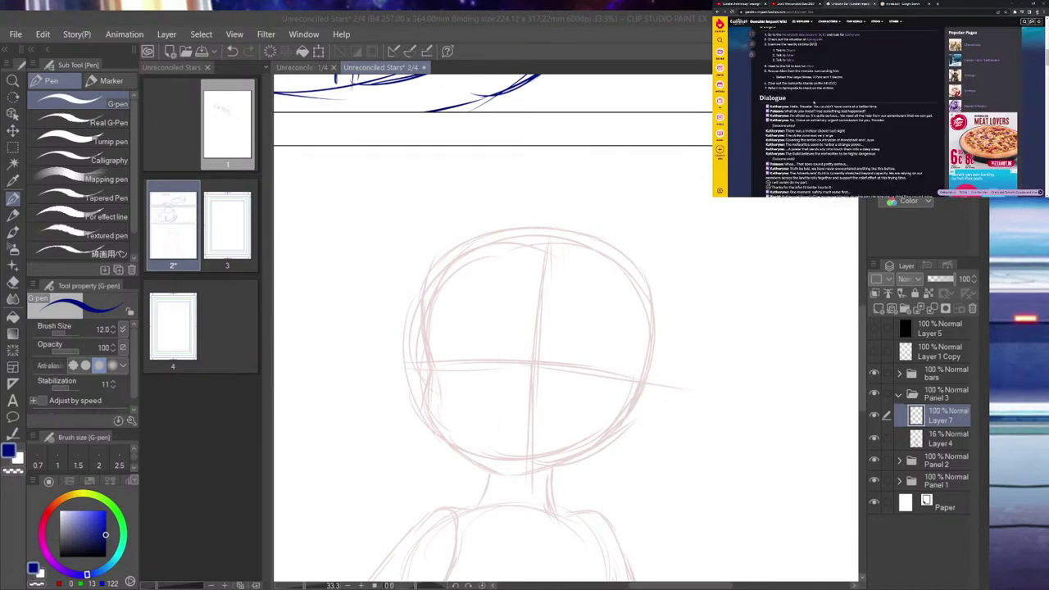
scroll(805, 128, "up", 3)
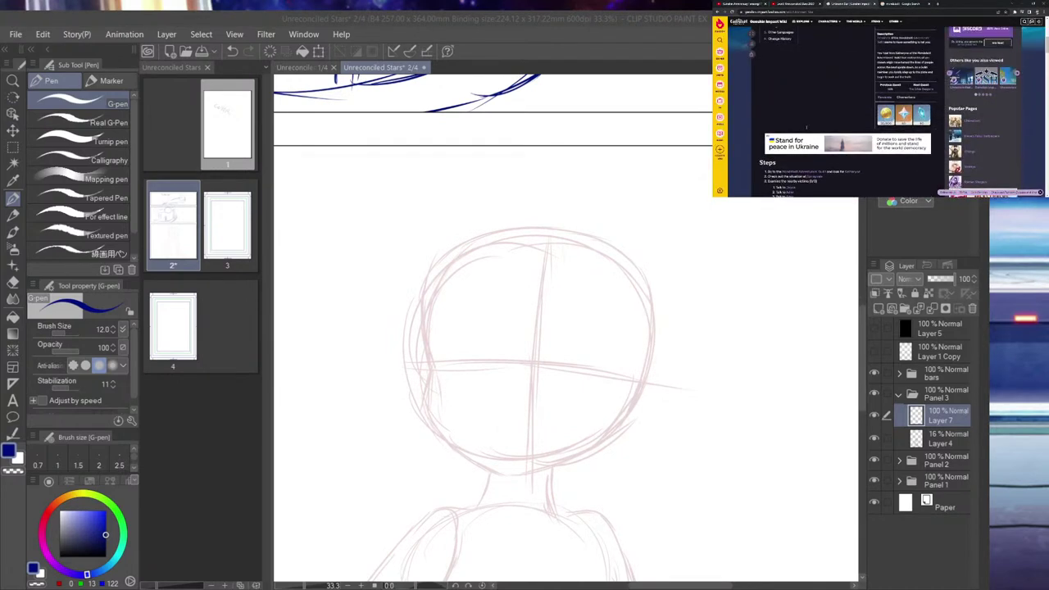
left_click(806, 129)
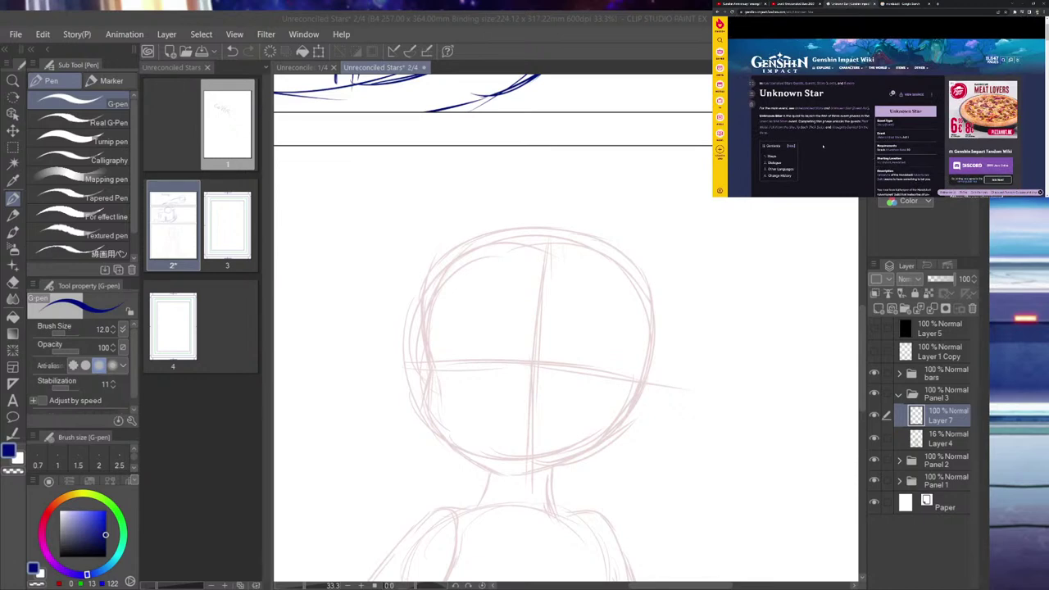
- Open Katheryne's wiki page in a new tab and bring up her full-size character artwork
scroll(867, 156, "down", 3)
middle_click(889, 84)
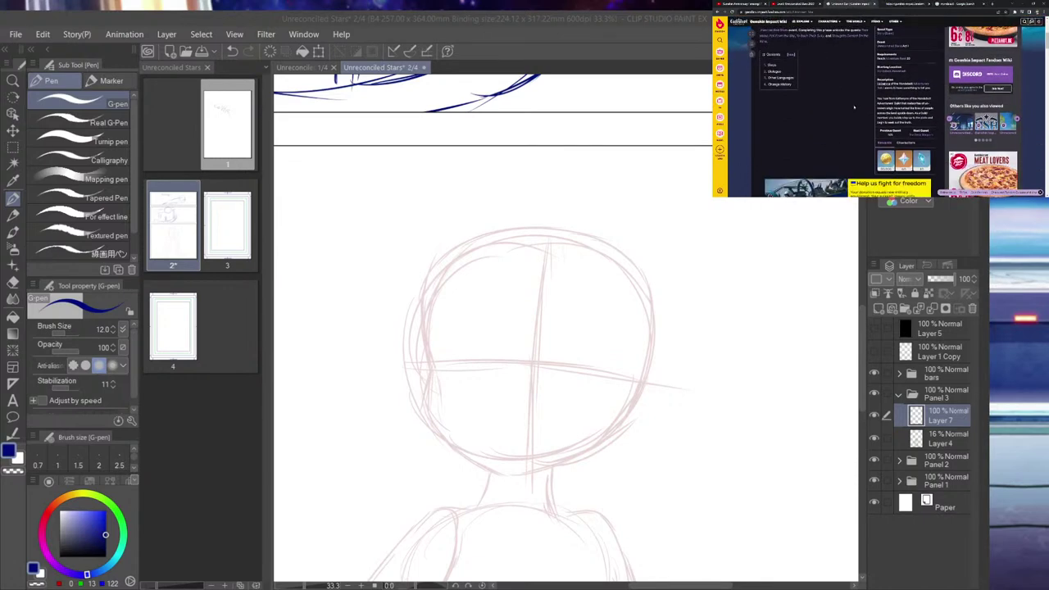
left_click(899, 5)
scroll(880, 98, "down", 2)
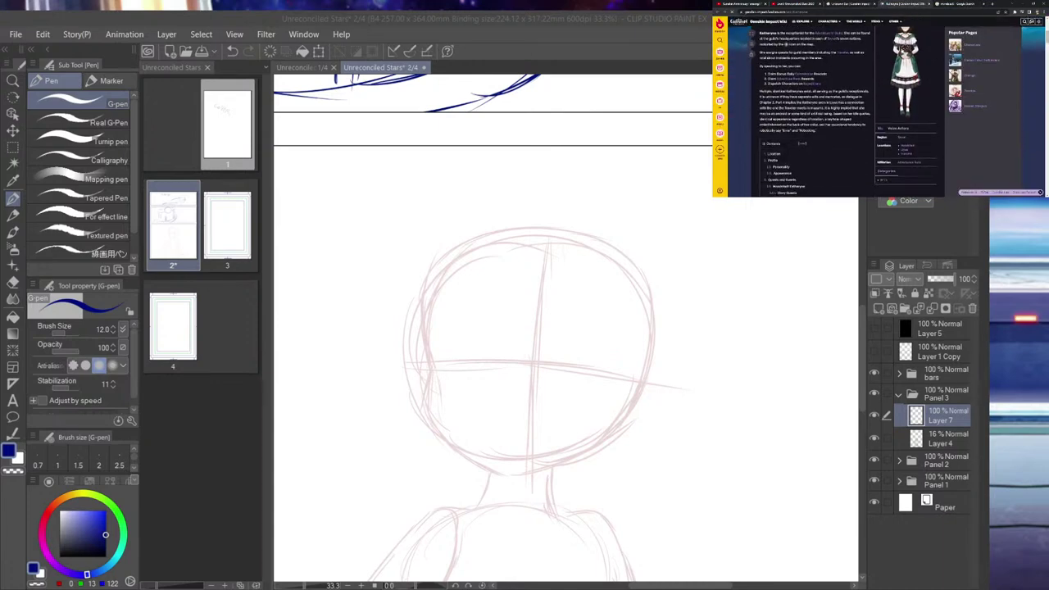
left_click(905, 74)
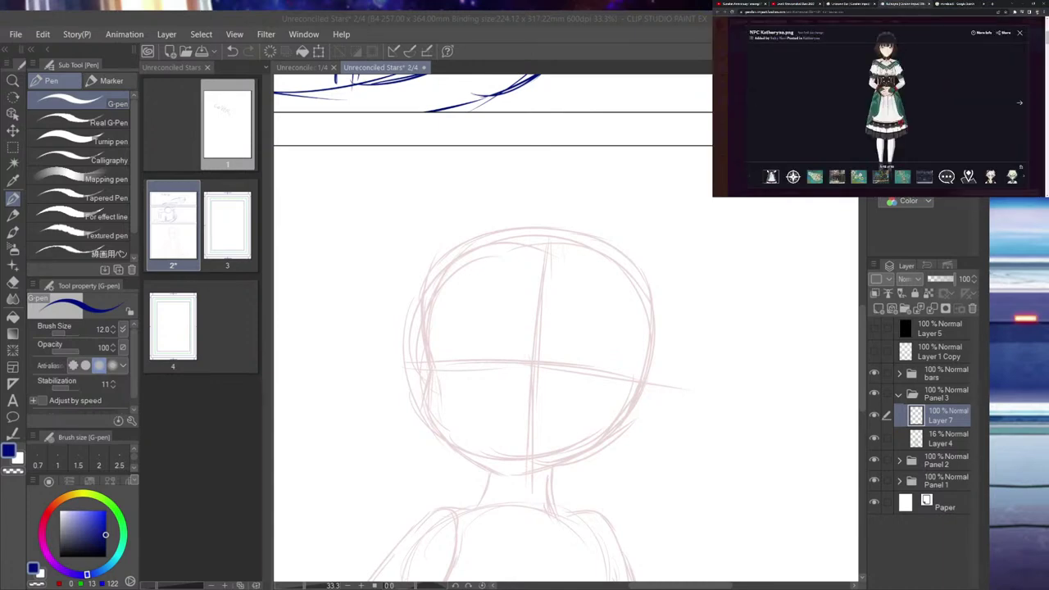
left_click(918, 6)
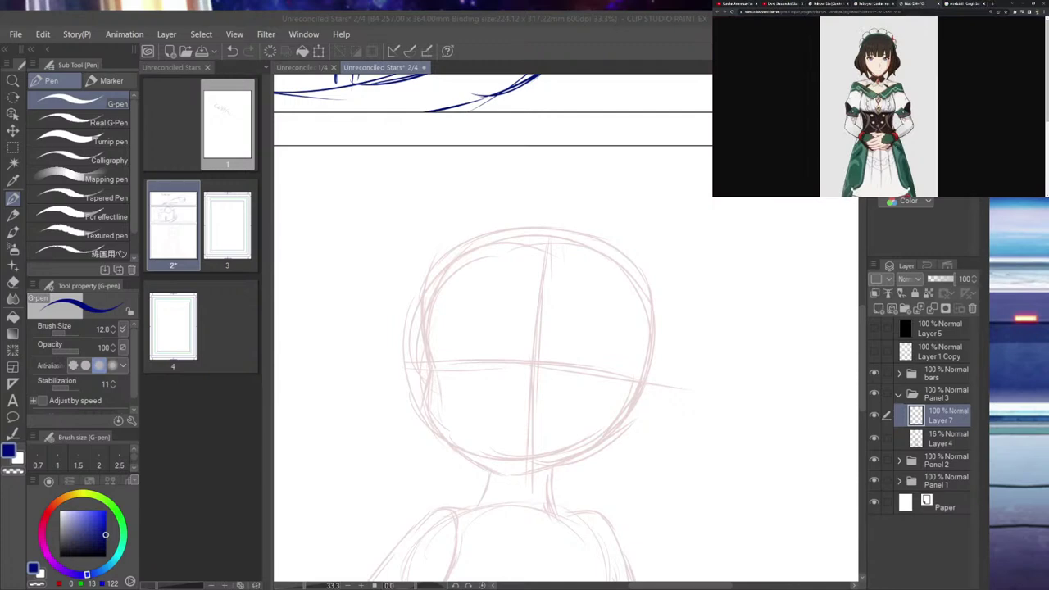
- Paste the Katheryne reference image onto a new layer, enlarge it, and place it left of the Panel 3 figure sketch
left_click(267, 291)
key("ctrl+shift+n")
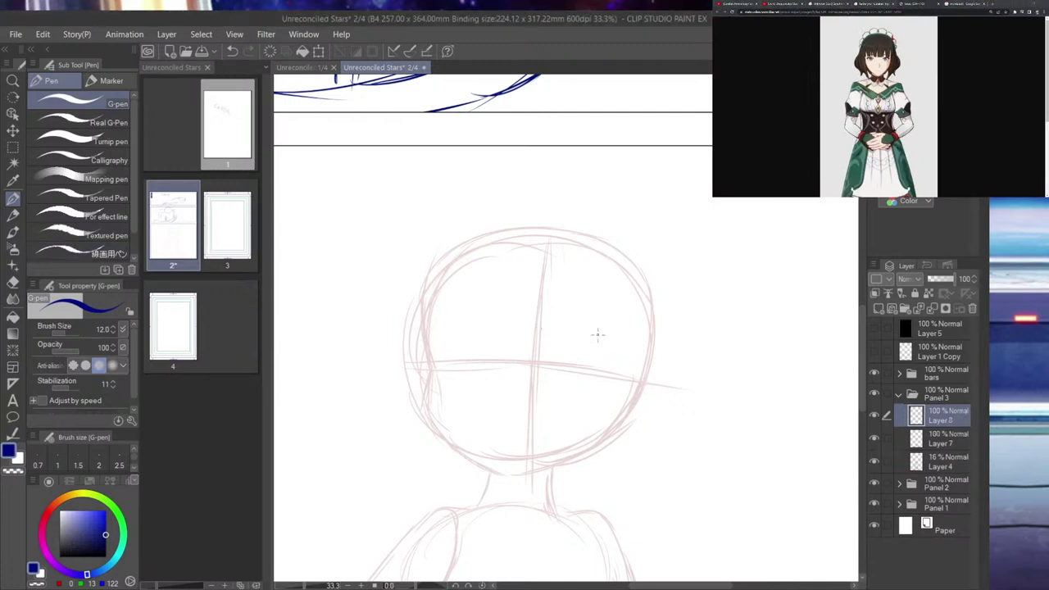
scroll(597, 327, "down", 6)
scroll(529, 167, "up", 1)
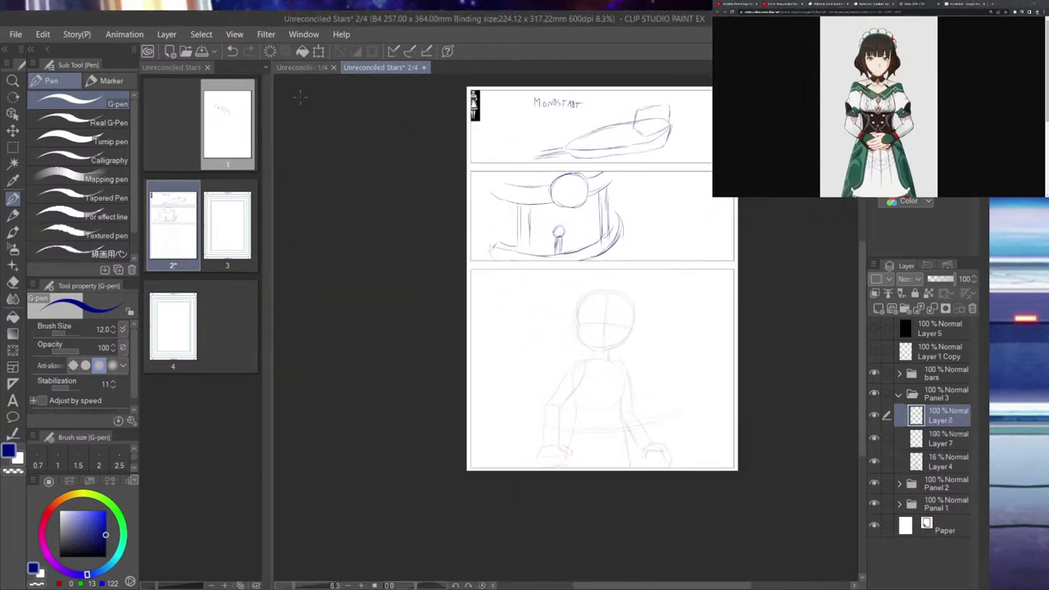
key("ctrl+t")
left_click_drag(480, 120, 526, 244)
left_click_drag(506, 138, 521, 346)
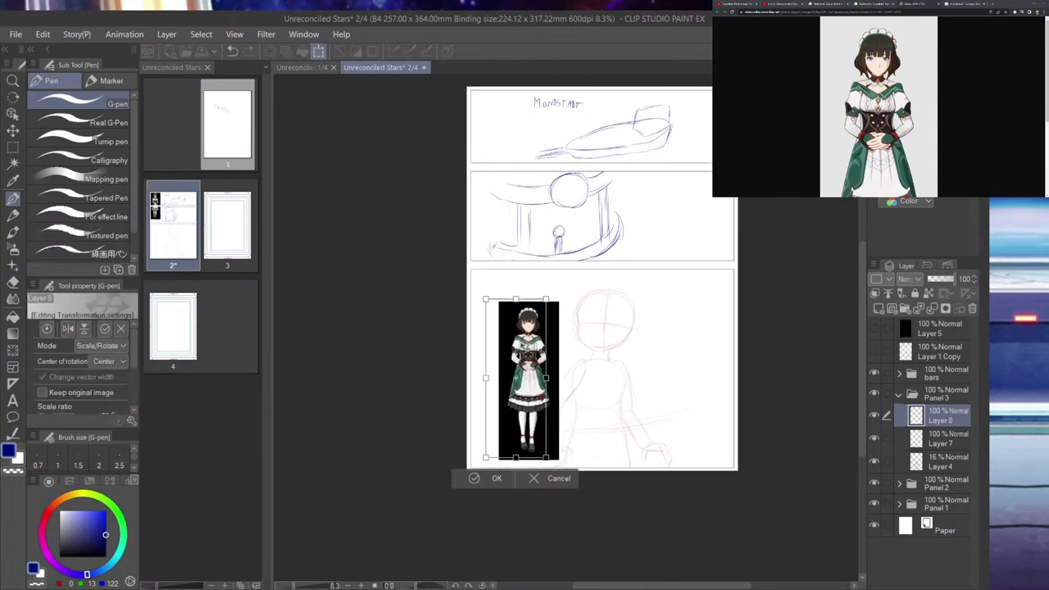
scroll(568, 358, "up", 3)
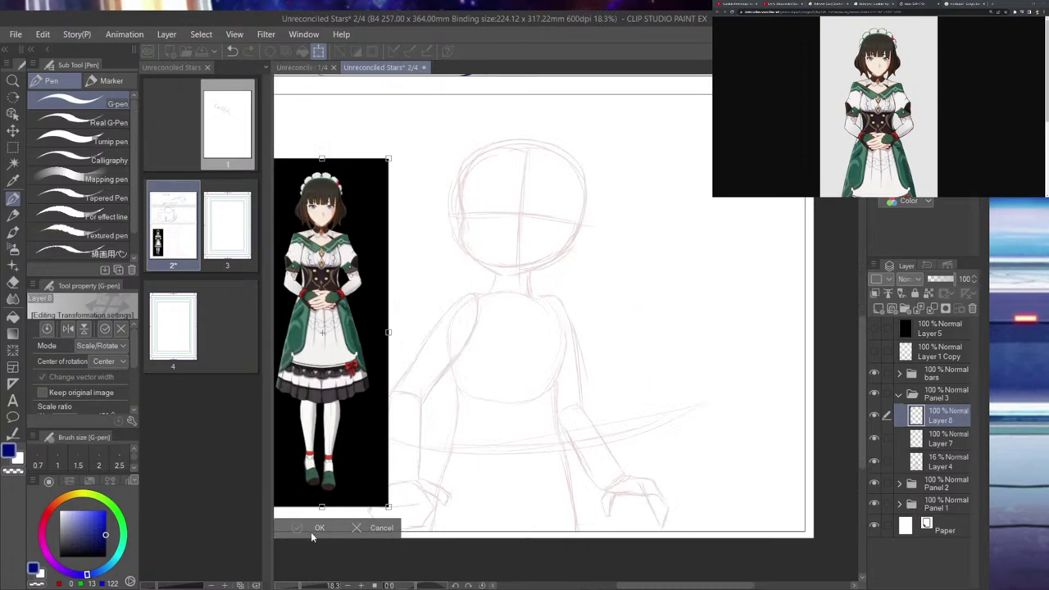
key("Return")
- Make Layer 7 the drawing layer and toggle Layer 4's visibility off and on to check the rough sketch
scroll(498, 190, "up", 3)
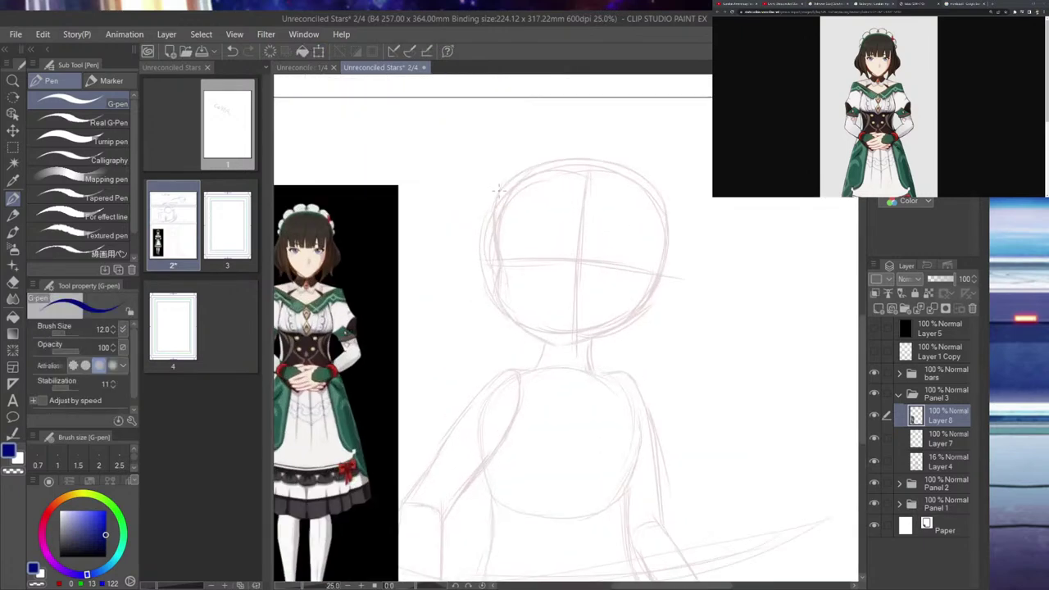
left_click(892, 438)
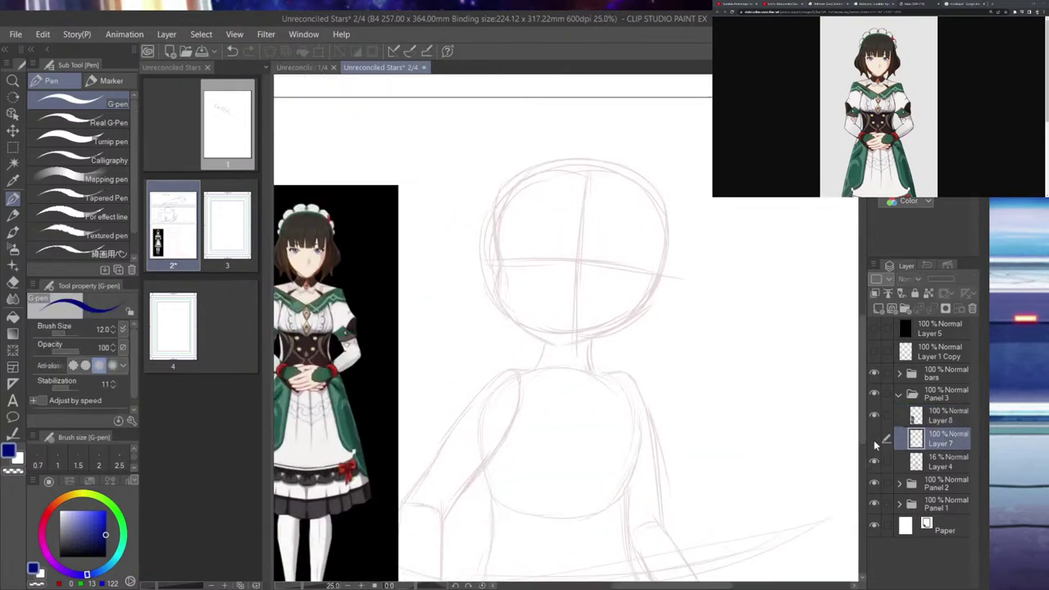
left_click(875, 462)
left_click(875, 463)
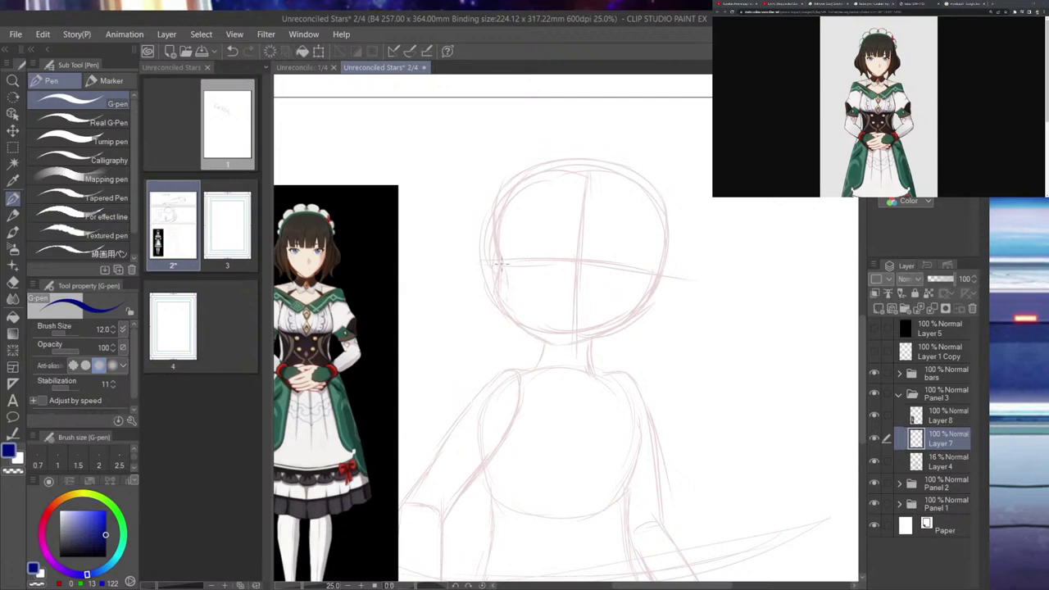
key("ctrl+z")
mouse_move(500, 277)
left_mouse_down()
mouse_move(507, 306)
mouse_move(503, 283)
mouse_move(497, 299)
mouse_move(526, 338)
left_mouse_up()
key("ctrl+z")
key("ctrl+z")
mouse_move(496, 266)
left_mouse_down()
mouse_move(498, 297)
mouse_move(562, 356)
left_mouse_up()
key("ctrl+z")
mouse_move(501, 267)
left_mouse_down()
mouse_move(496, 304)
mouse_move(549, 342)
left_mouse_up()
key("ctrl+z")
left_click_drag(497, 267, 557, 350)
key("ctrl+z")
mouse_move(500, 269)
left_mouse_down()
mouse_move(514, 319)
mouse_move(552, 357)
left_mouse_up()
key("ctrl+z")
left_click_drag(500, 265, 548, 343)
key("ctrl+z")
- Draw the cheek line on the far left side of the face, curving from the eye guideline down to the chin
scroll(510, 262, "up", 5)
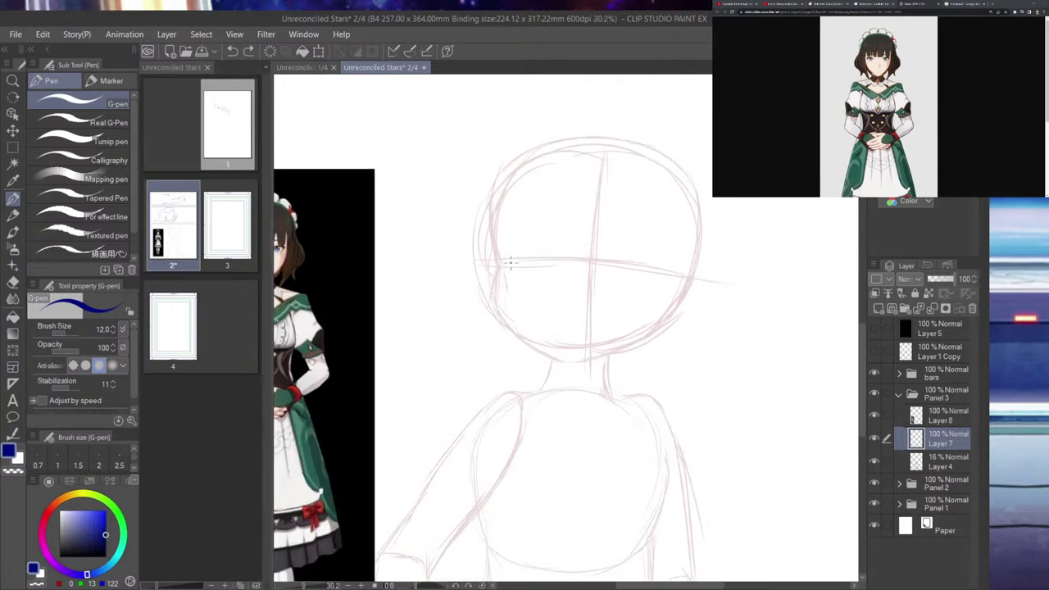
left_click_drag(485, 270, 533, 427)
key("ctrl+z")
mouse_move(485, 268)
left_mouse_down()
mouse_move(495, 353)
mouse_move(594, 447)
left_mouse_up()
key("ctrl+z")
mouse_move(485, 267)
left_mouse_down()
mouse_move(573, 443)
mouse_move(774, 341)
left_mouse_up()
key("ctrl+z")
mouse_move(563, 440)
left_mouse_down()
mouse_move(601, 438)
mouse_move(785, 306)
left_mouse_up()
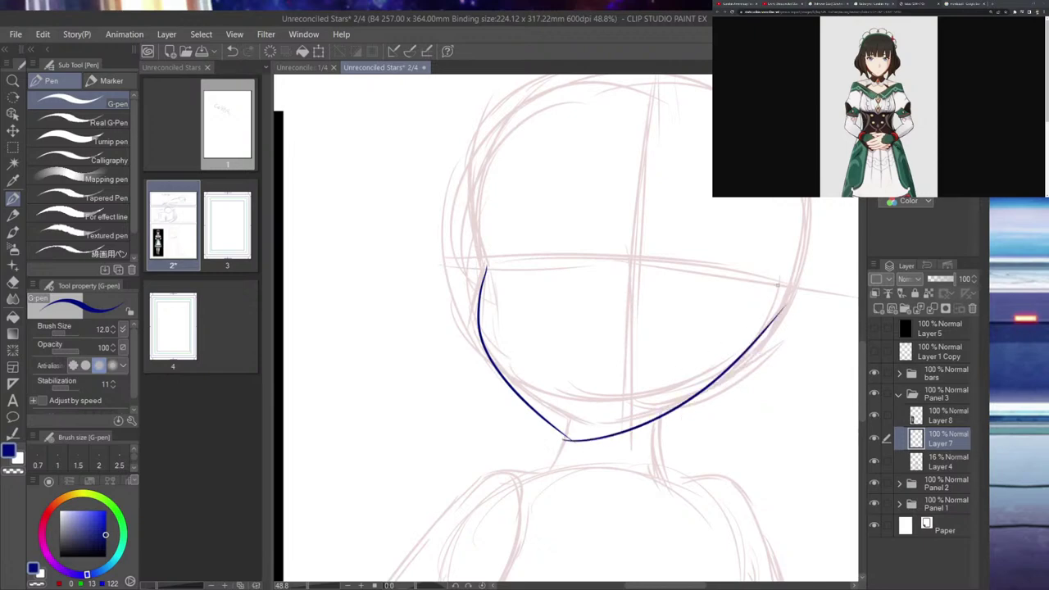
key("ctrl+z")
mouse_move(564, 440)
left_mouse_down()
mouse_move(726, 354)
mouse_move(774, 293)
left_mouse_up()
key("ctrl+z")
mouse_move(564, 439)
left_mouse_down()
mouse_move(760, 327)
mouse_move(799, 220)
left_mouse_up()
key("ctrl+z")
key("ctrl+z")
- Sketch an upright oval ear on the right side of the head, crossing the eye guideline
mouse_move(748, 308)
left_mouse_down()
mouse_move(780, 203)
mouse_move(730, 288)
mouse_move(753, 244)
mouse_move(745, 285)
left_mouse_up()
key("ctrl+z")
mouse_move(796, 207)
left_mouse_down()
mouse_move(782, 287)
mouse_move(800, 209)
left_mouse_up()
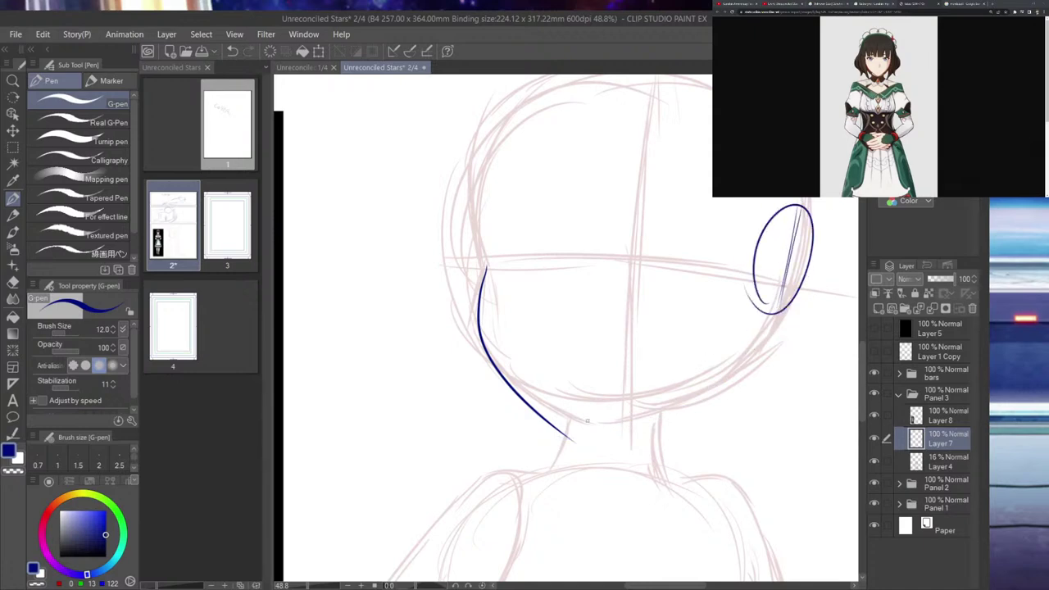
- Draw the jawline from the chin up to the base of the ear, reinforcing its upper part with extra strokes
left_click_drag(572, 439, 714, 372)
key("ctrl+z")
mouse_move(573, 437)
left_mouse_down()
mouse_move(651, 426)
mouse_move(710, 377)
left_mouse_up()
key("ctrl+z")
left_click_drag(574, 440, 654, 413)
key("ctrl+z")
left_click_drag(573, 441, 720, 378)
left_click_drag(779, 297, 721, 381)
left_click_drag(772, 316, 723, 380)
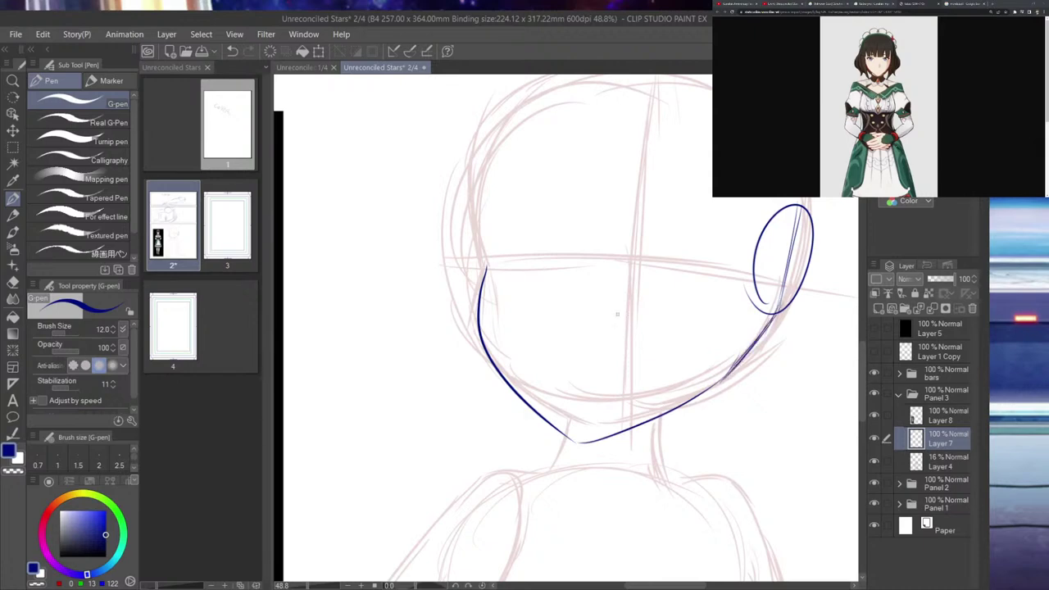
key("k")
left_click_drag(723, 312, 700, 317)
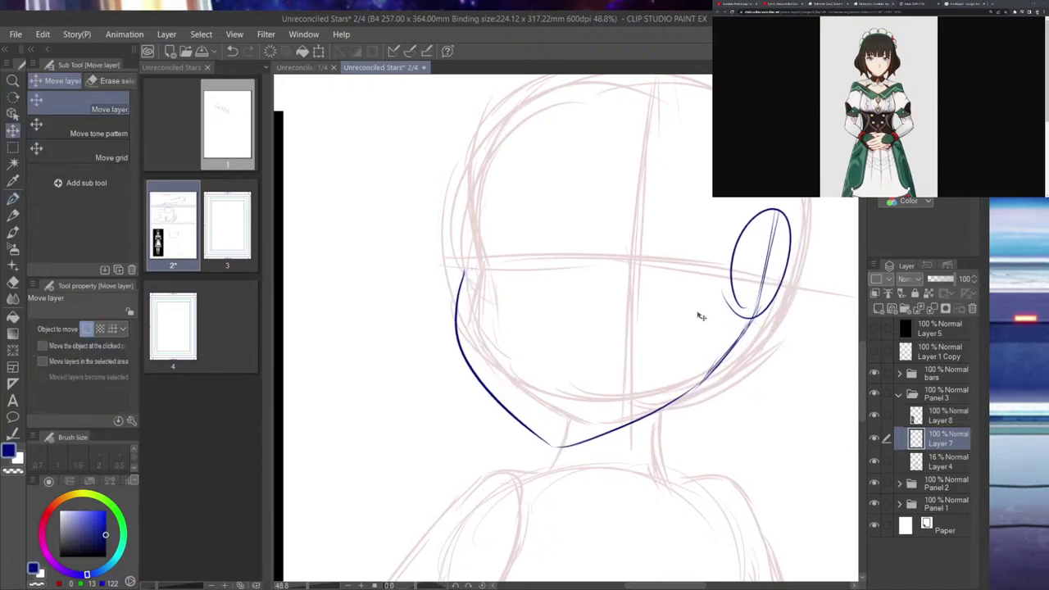
key("ctrl+z")
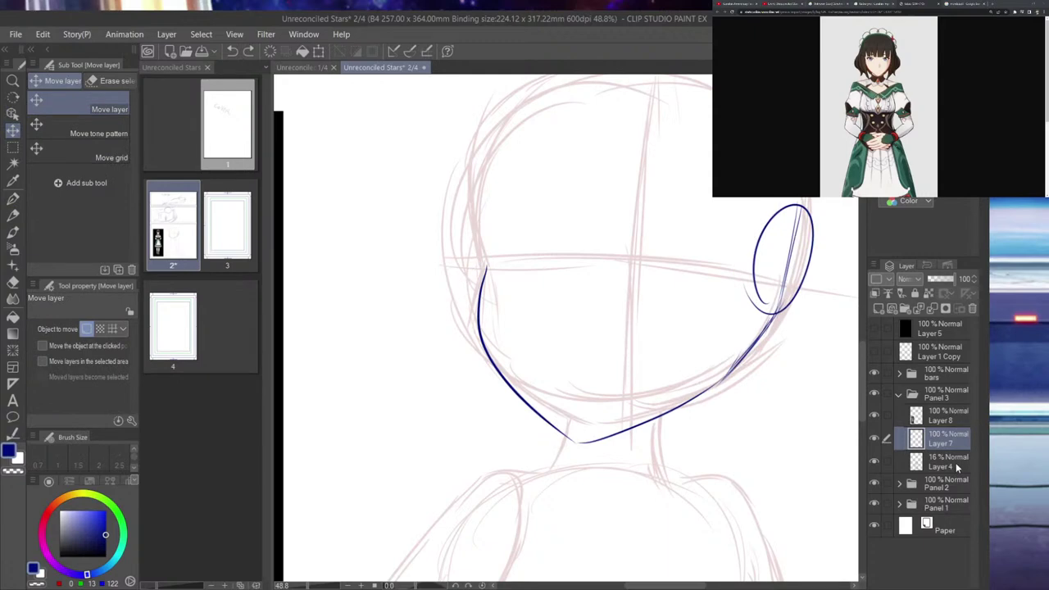
- Select Layers 7 and 4 together, outline the head with the Selection pen, and shift it slightly left over the neck
left_click(956, 462, "ctrl")
left_click(13, 147)
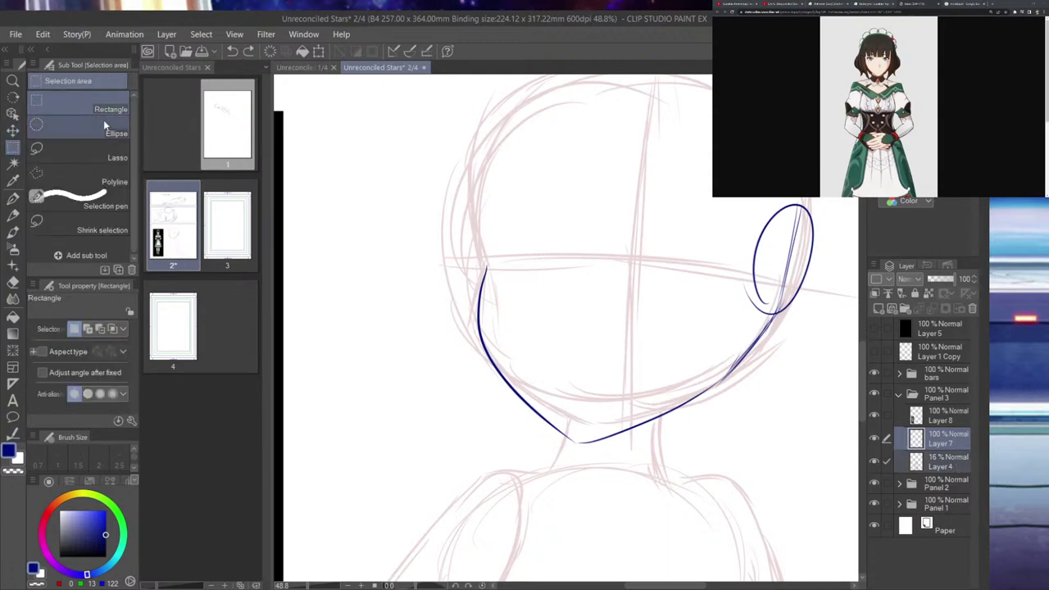
left_click(89, 202)
scroll(530, 240, "down", 3)
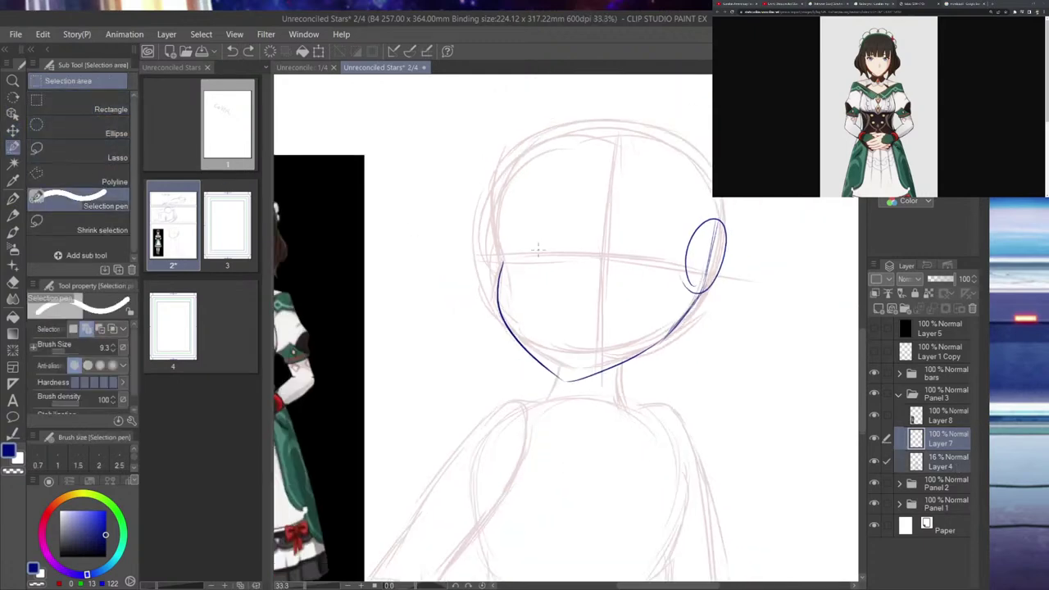
mouse_move(531, 216)
left_mouse_down()
mouse_move(584, 165)
mouse_move(586, 262)
mouse_move(616, 200)
mouse_move(529, 207)
mouse_move(517, 273)
mouse_move(569, 314)
mouse_move(651, 263)
mouse_move(603, 301)
mouse_move(634, 282)
mouse_move(594, 265)
left_mouse_up()
key("k")
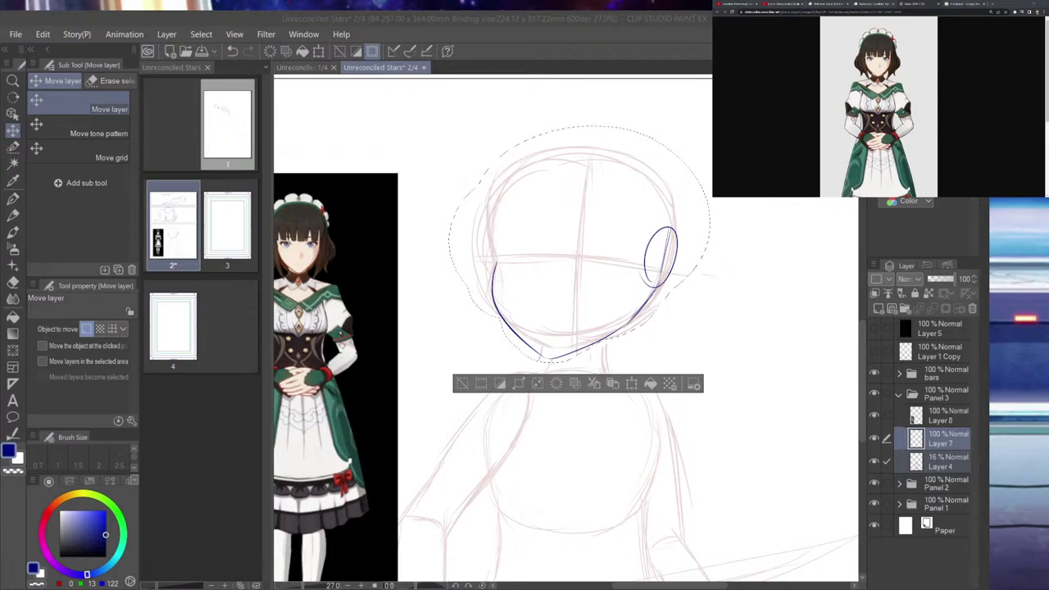
- Switch to the browser and show the YouTube page with the Genshin Anniversary Fansong
left_click(717, 42)
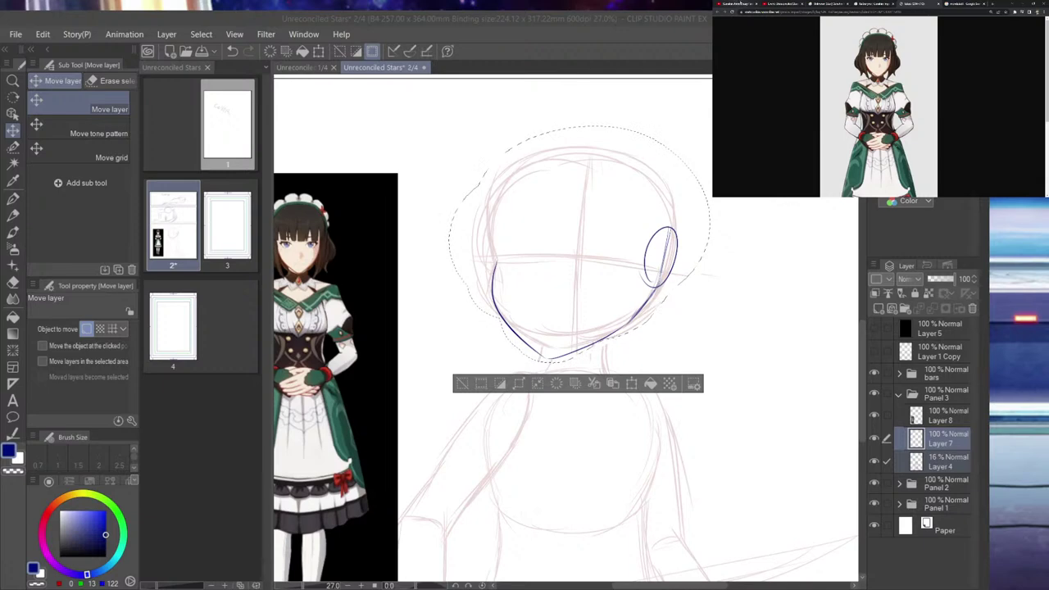
left_click(740, 4)
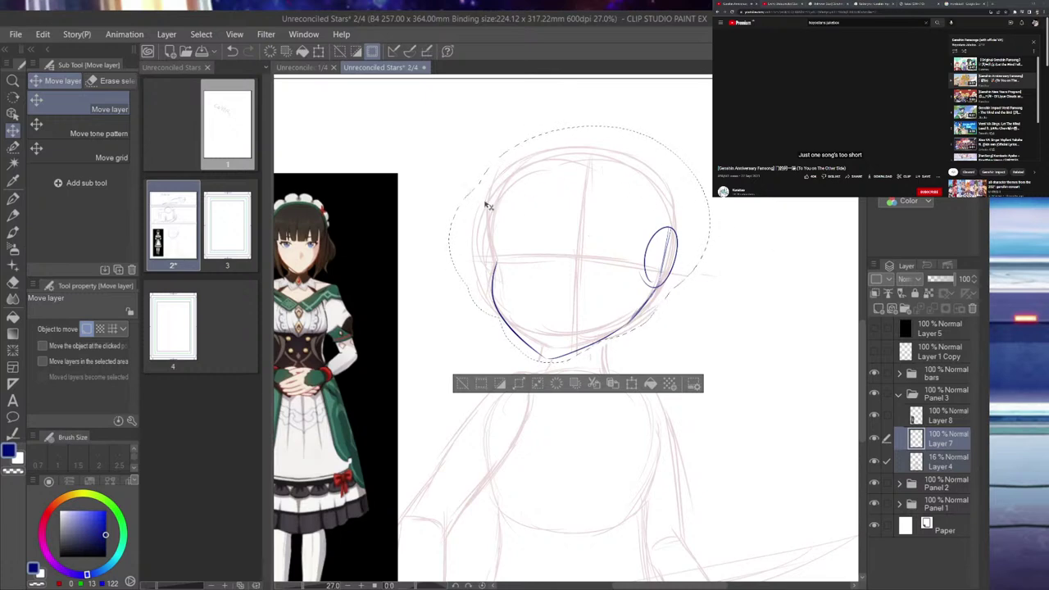
- Clear the head selection and toggle Layer 7's visibility off and on to check the line art
key("ctrl+d")
left_click(874, 440)
left_click(874, 441)
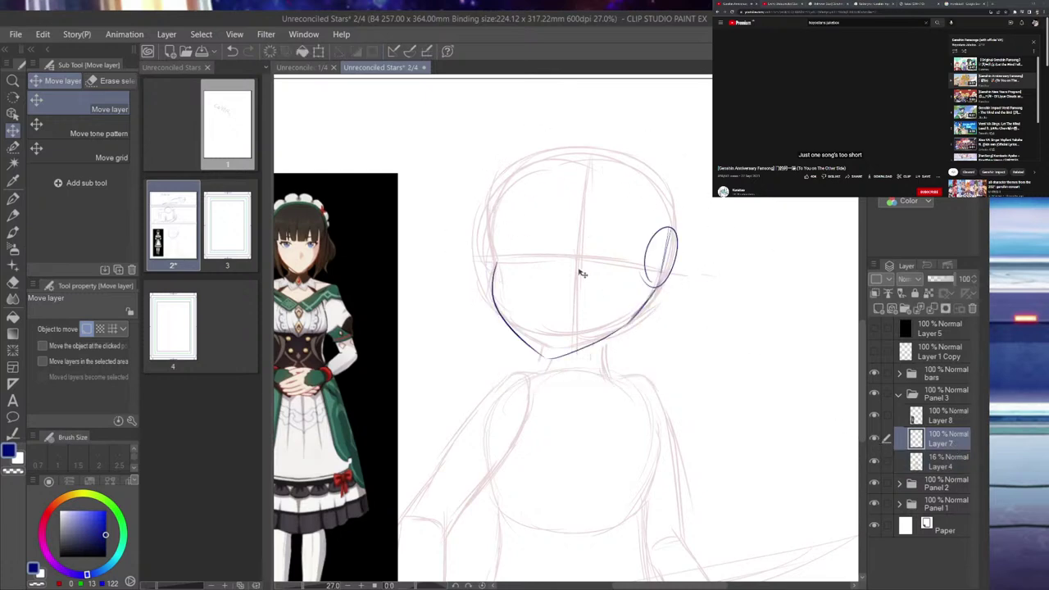
- Draw the two neck lines below the jaw with the G-pen
key("p")
left_click_drag(549, 358, 544, 377)
left_click_drag(606, 338, 609, 385)
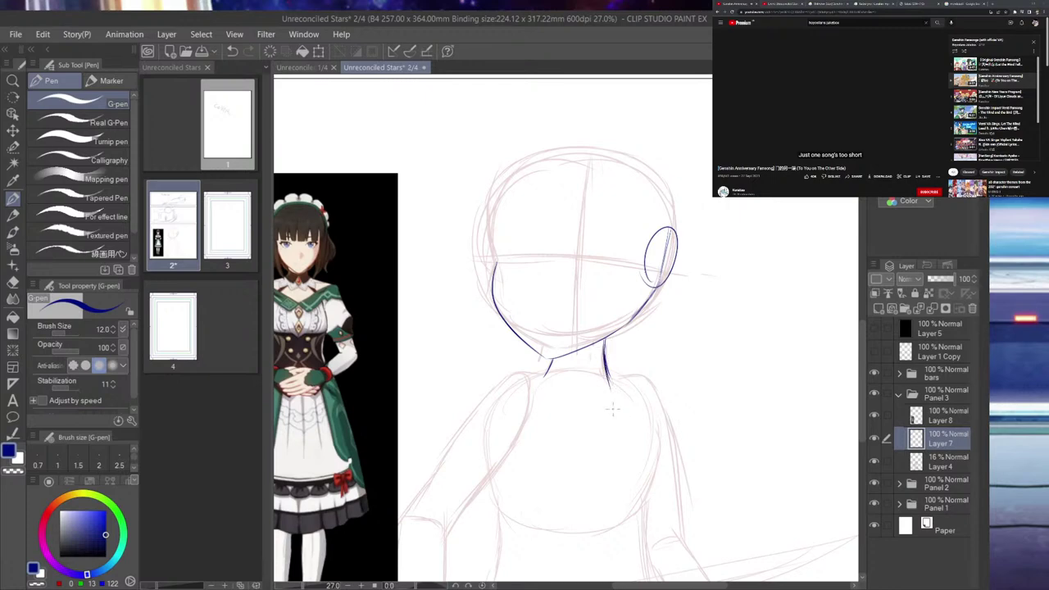
- Outline the skull from the brow over the crown and down to the ear, and darken the jawline below the ear
scroll(546, 212, "down", 3)
scroll(566, 210, "up", 6)
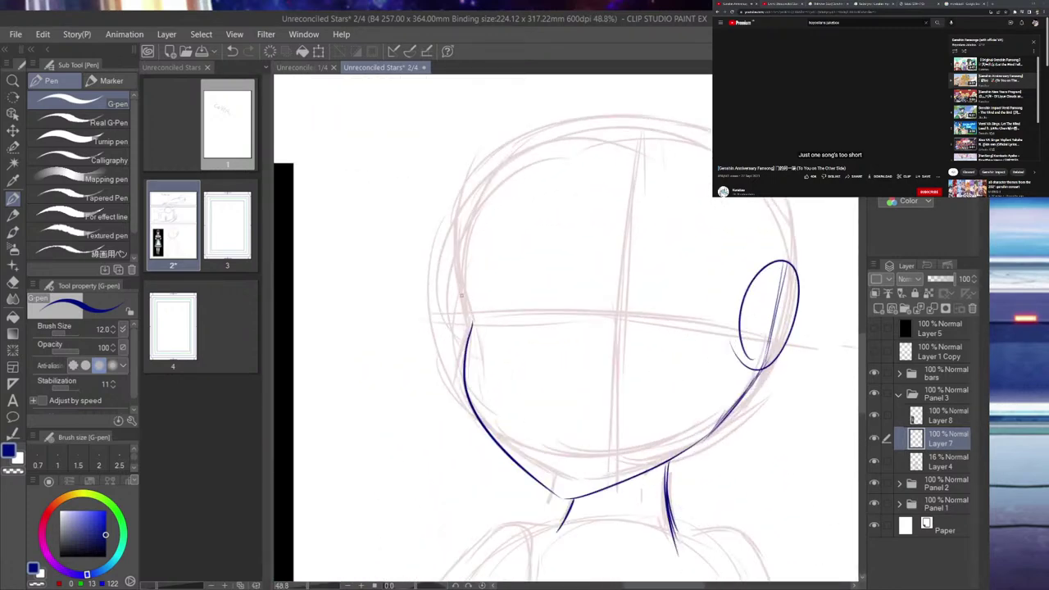
mouse_move(504, 144)
left_mouse_down()
mouse_move(471, 325)
mouse_move(459, 239)
left_mouse_up()
key("ctrl+z")
key("ctrl+z")
mouse_move(472, 327)
left_mouse_down()
mouse_move(574, 121)
mouse_move(665, 116)
mouse_move(713, 129)
left_mouse_up()
mouse_move(789, 201)
left_mouse_down()
mouse_move(791, 277)
mouse_move(762, 369)
mouse_move(671, 454)
left_mouse_up()
key("ctrl+z")
left_click_drag(762, 368, 675, 458)
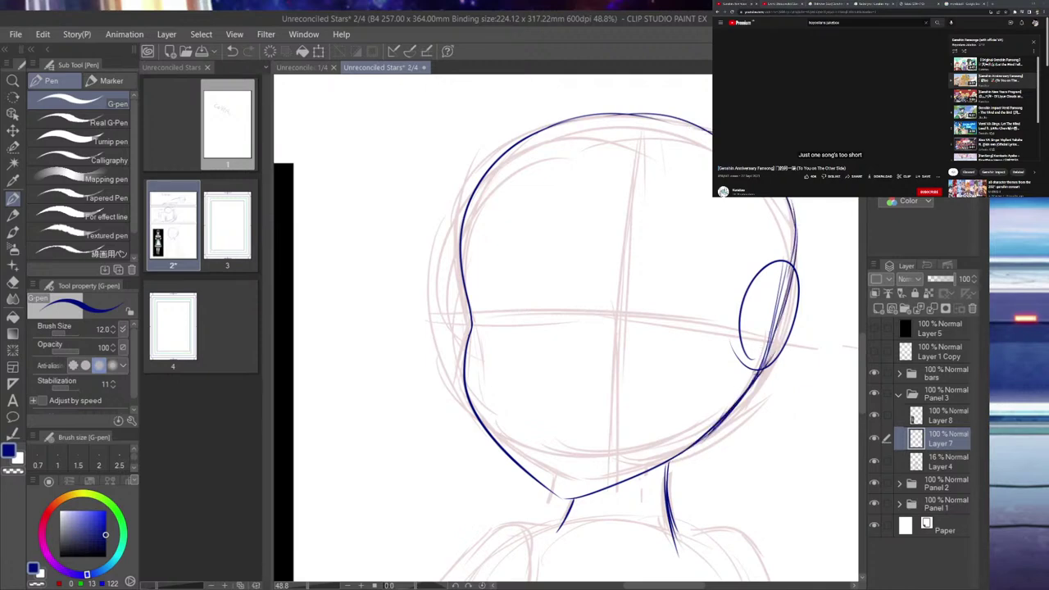
- Draw a thin curved eye line across the face, starting from the left brow indent along the rough horizontal guideline
scroll(686, 415, "down", 5)
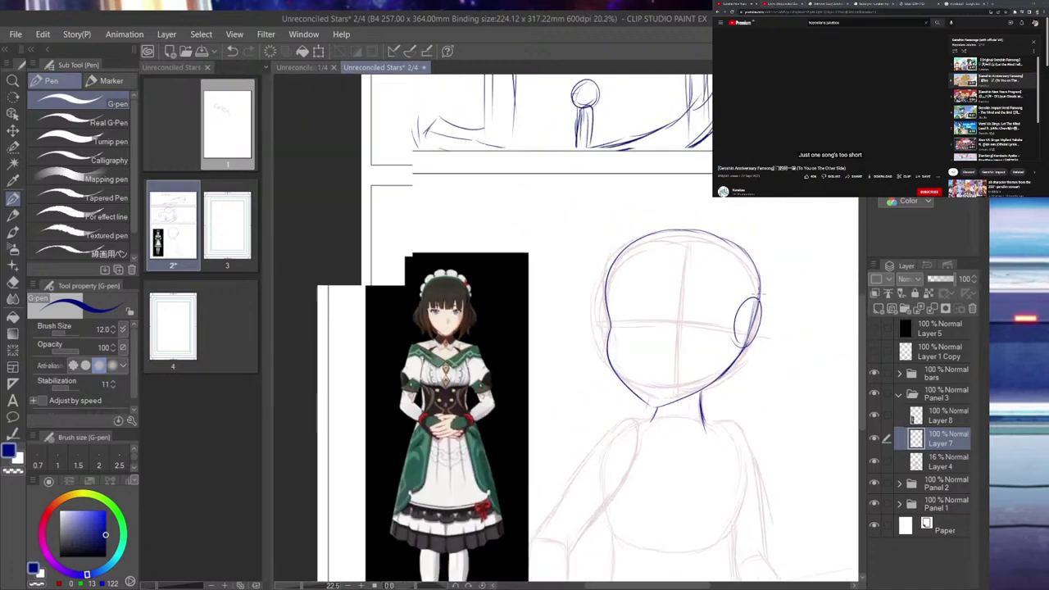
scroll(671, 295, "up", 2)
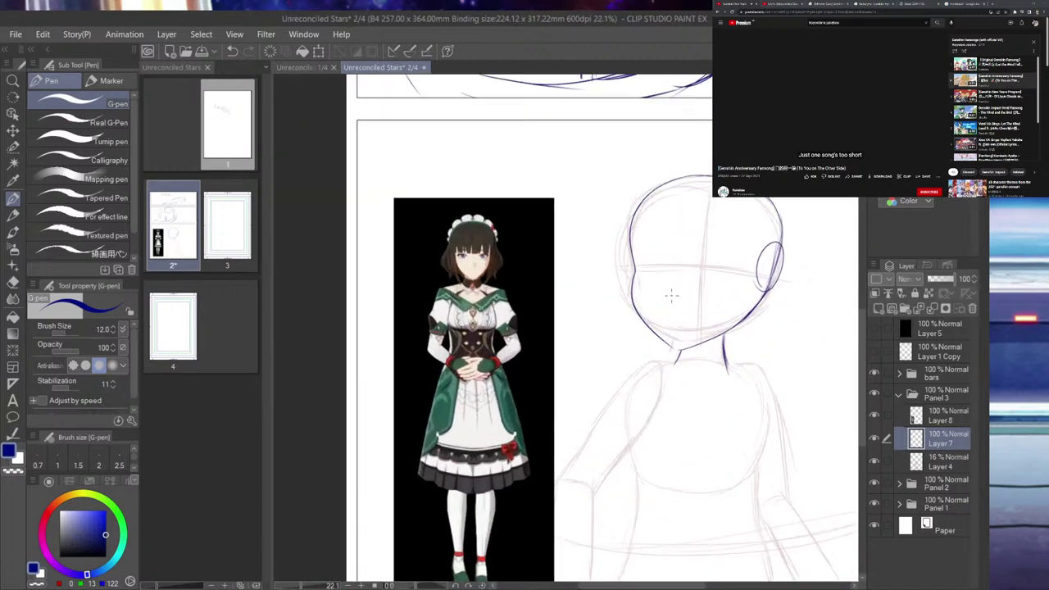
scroll(533, 245, "up", 5)
scroll(633, 268, "down", 3)
scroll(811, 262, "up", 3)
scroll(819, 268, "down", 1)
scroll(827, 273, "up", 1)
left_click_drag(452, 295, 566, 300)
key("ctrl+z")
left_click_drag(455, 297, 729, 313)
key("ctrl+z")
left_click_drag(457, 295, 679, 290)
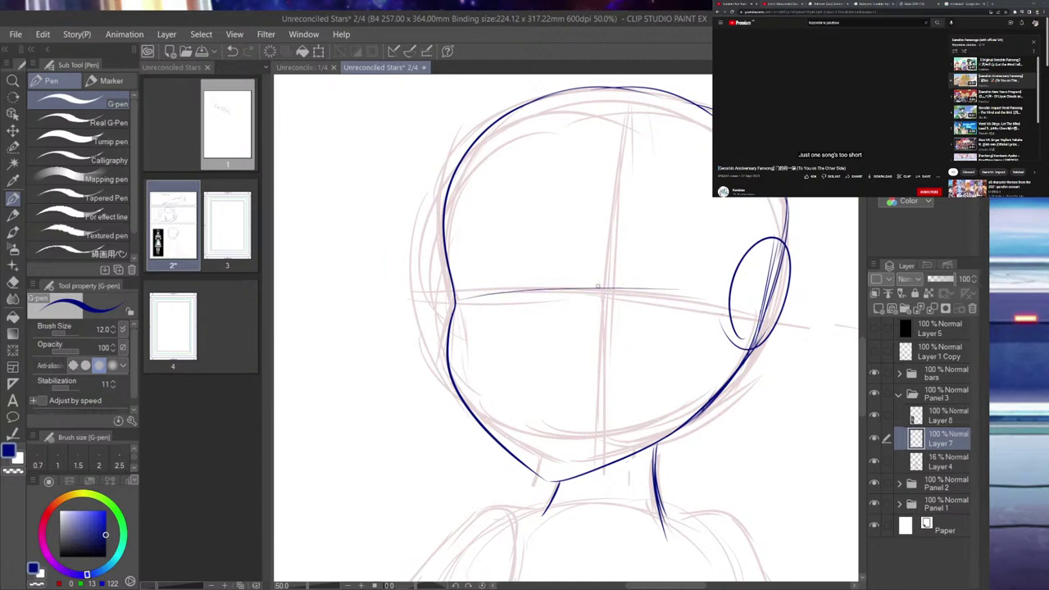
- Sketch the upper lid arc and the lower curve of the right-hand eye over the eye line
left_click_drag(587, 281, 630, 276)
left_click_drag(583, 283, 656, 283)
mouse_move(578, 283)
left_mouse_down()
mouse_move(617, 274)
mouse_move(667, 291)
left_mouse_up()
mouse_move(587, 280)
left_mouse_down()
mouse_move(635, 269)
mouse_move(665, 279)
left_mouse_up()
mouse_move(584, 282)
left_mouse_down()
mouse_move(670, 288)
mouse_move(655, 270)
mouse_move(674, 304)
left_mouse_up()
mouse_move(603, 335)
left_mouse_down()
mouse_move(631, 340)
mouse_move(598, 330)
mouse_move(664, 317)
mouse_move(659, 329)
mouse_move(674, 308)
left_mouse_up()
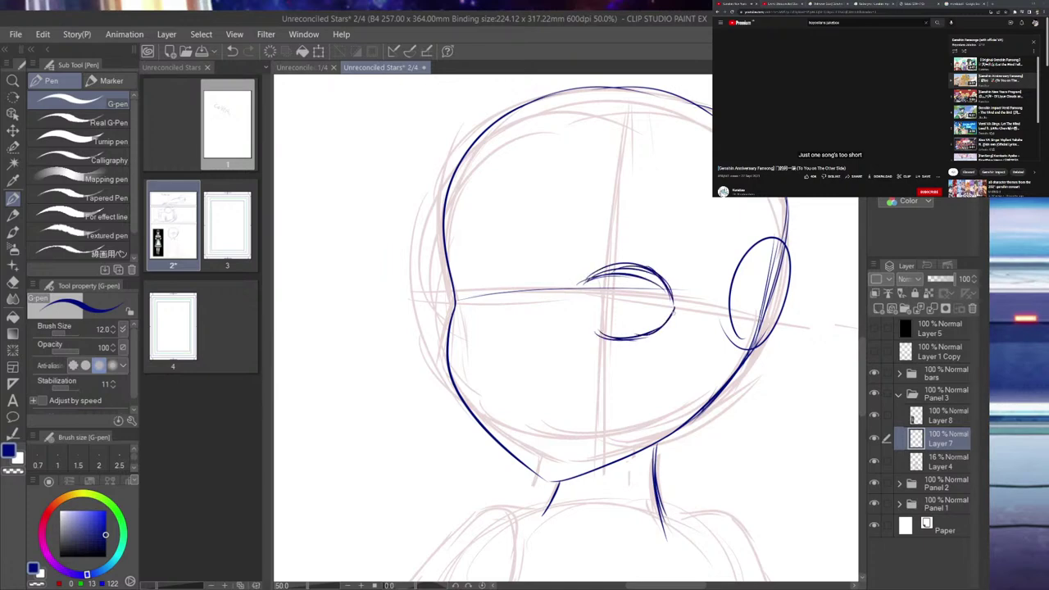
- Clean up the stray lines around the right-hand eye and close its inner side into a full oval
mouse_move(607, 281)
left_mouse_down()
mouse_move(628, 268)
mouse_move(607, 270)
mouse_move(653, 285)
mouse_move(646, 280)
mouse_move(662, 299)
mouse_move(584, 290)
left_mouse_up()
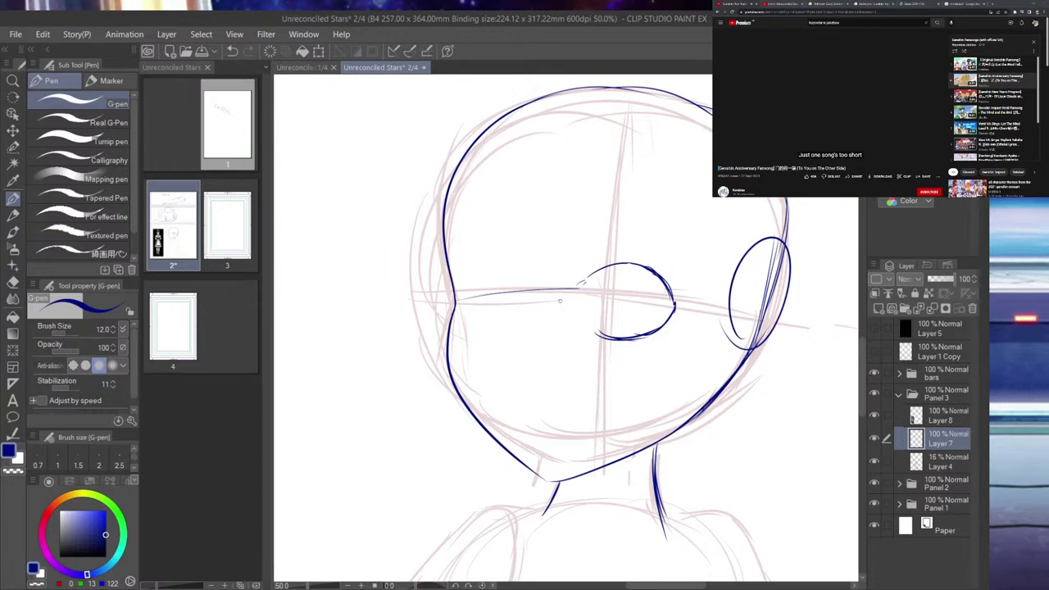
left_click_drag(584, 287, 589, 329)
left_click_drag(584, 316, 598, 335)
left_click_drag(582, 292, 586, 321)
left_click_drag(584, 283, 586, 306)
left_click_drag(583, 316, 608, 336)
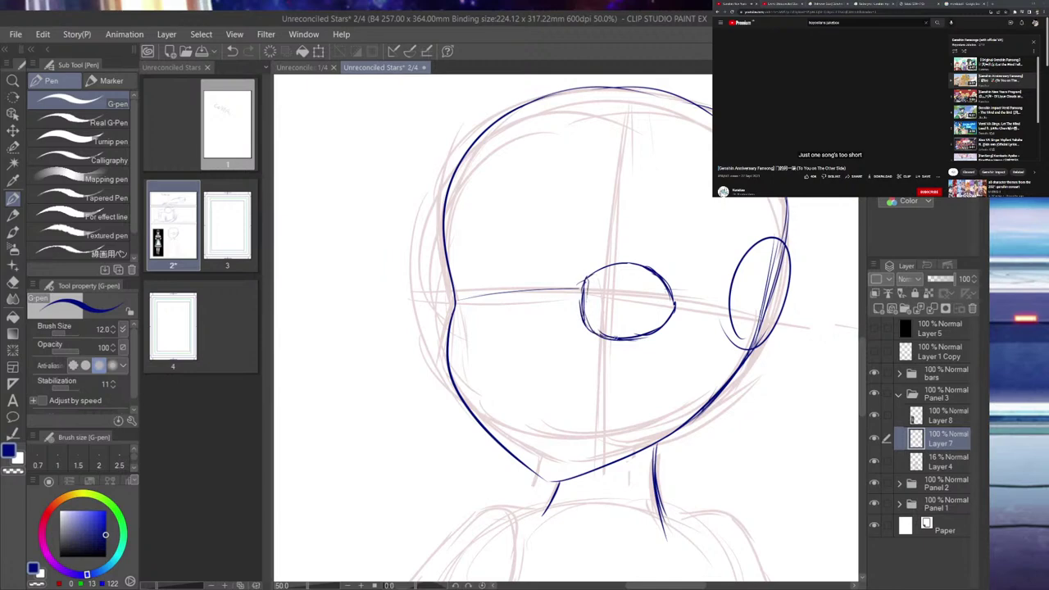
- Select the right-hand eye with the Selection pen, duplicate it onto a new layer, and move the copy to the left side
left_click(13, 146)
left_click(631, 300)
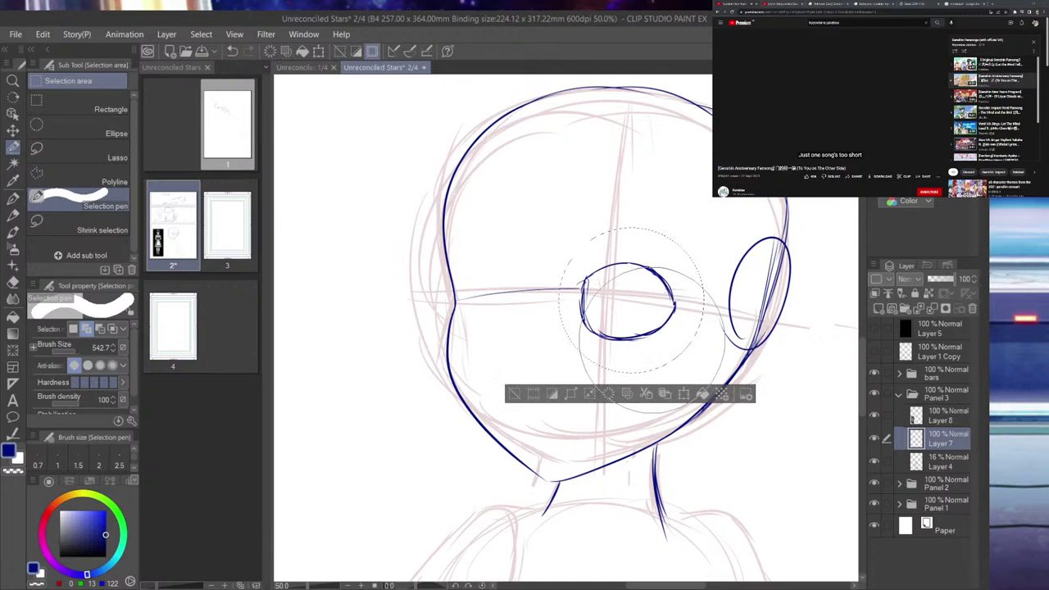
key("ctrl+v")
left_click(13, 132)
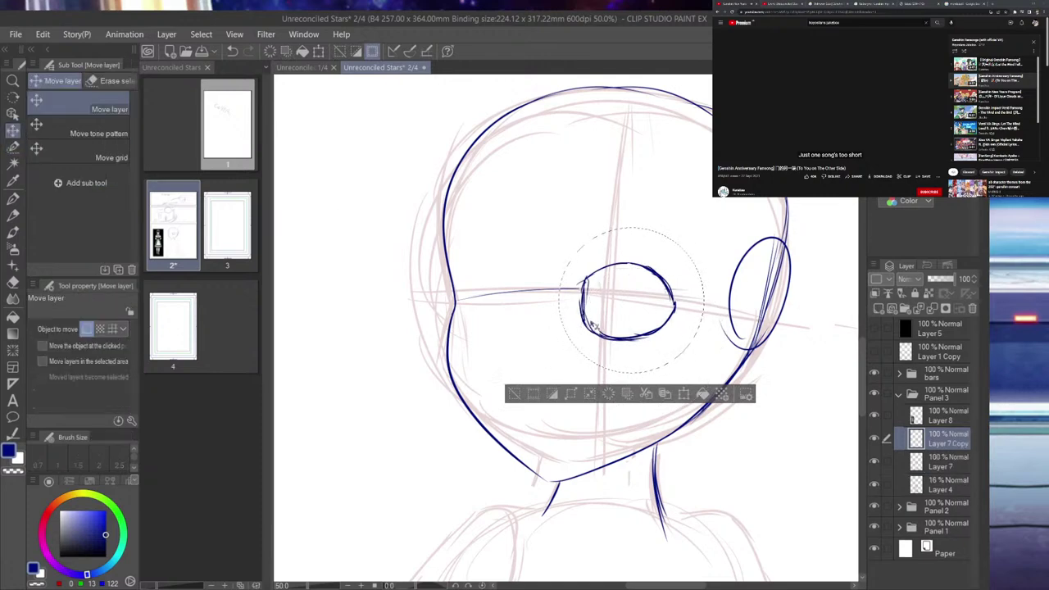
key("ctrl+d")
left_click_drag(659, 322, 542, 320)
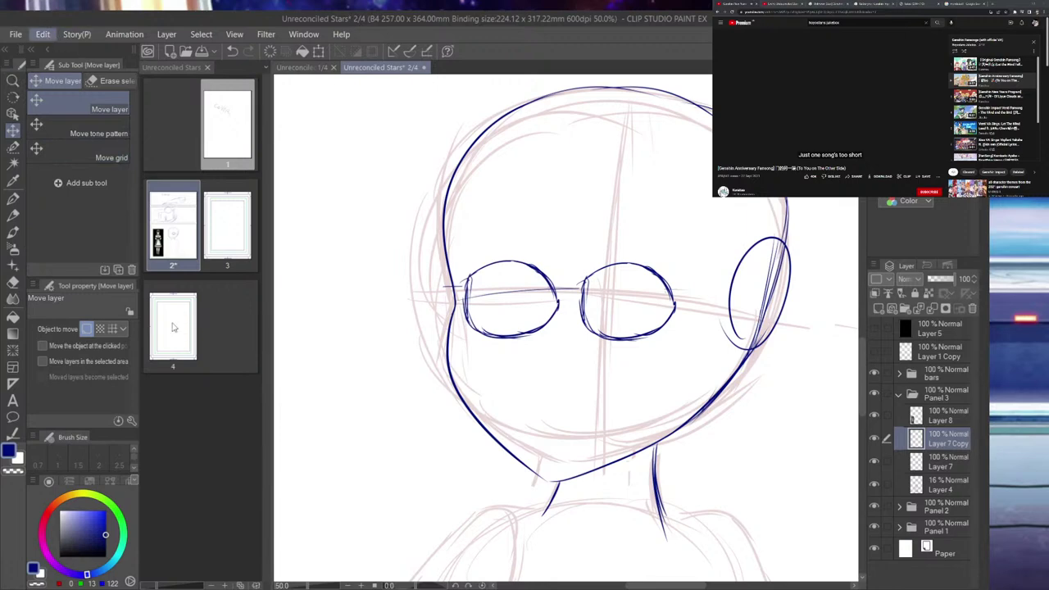
- Flip the copied eye horizontally and scale it down slightly to fit the far side of the face
key("ctrl+t")
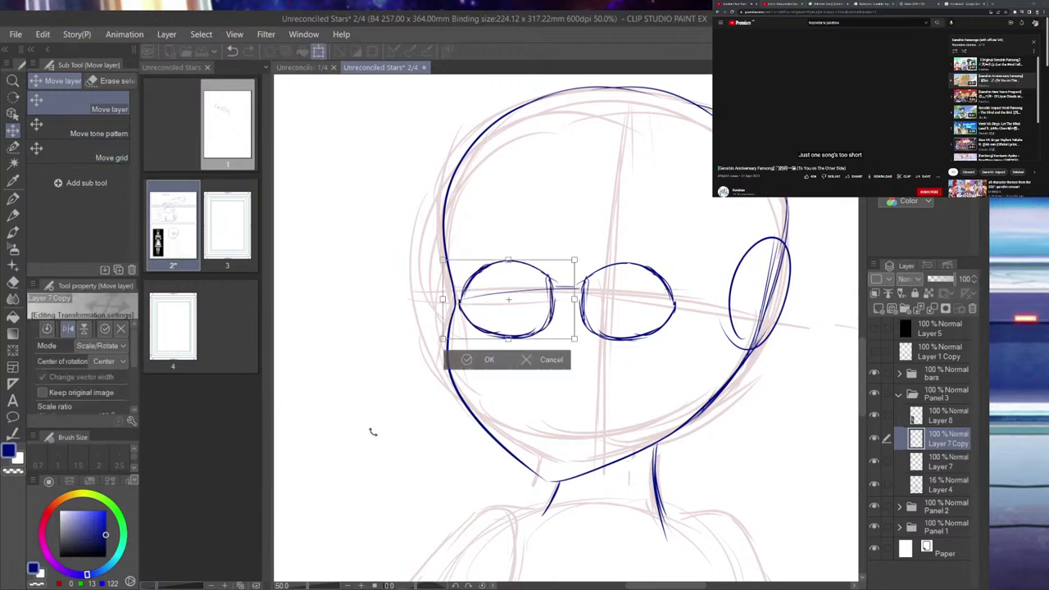
left_click_drag(573, 261, 551, 272)
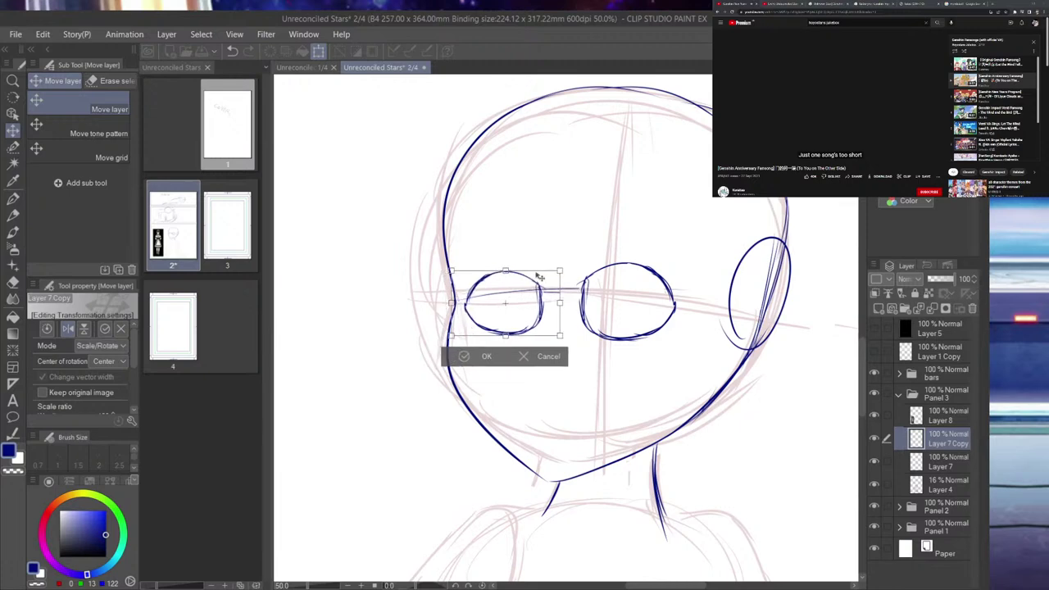
left_click(474, 358)
- Draw a small nose between the eyes and an open smiling mouth above the chin with the G-pen
scroll(584, 310, "down", 1)
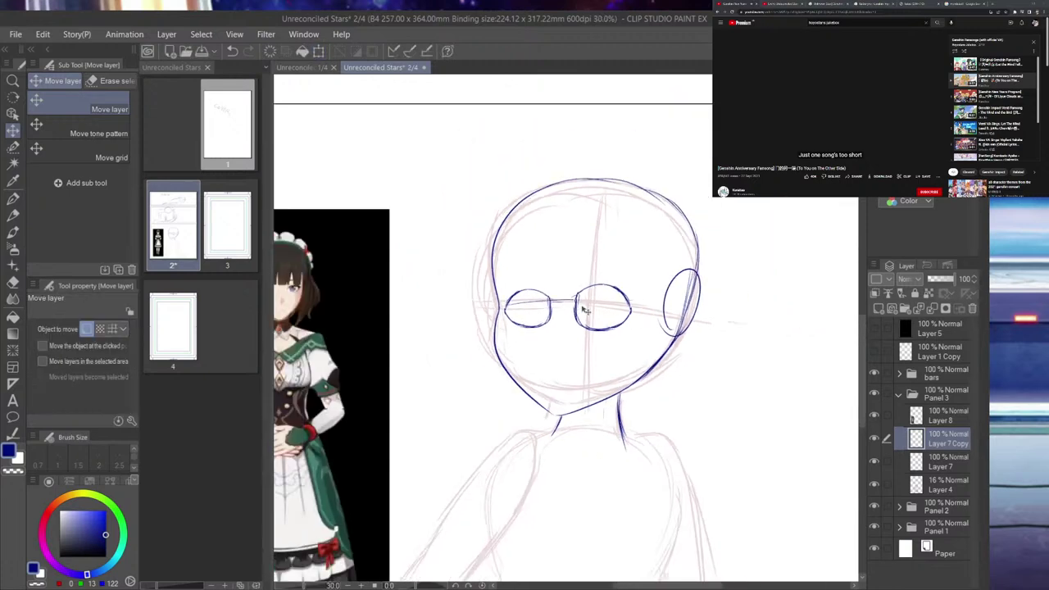
scroll(584, 310, "down", 3)
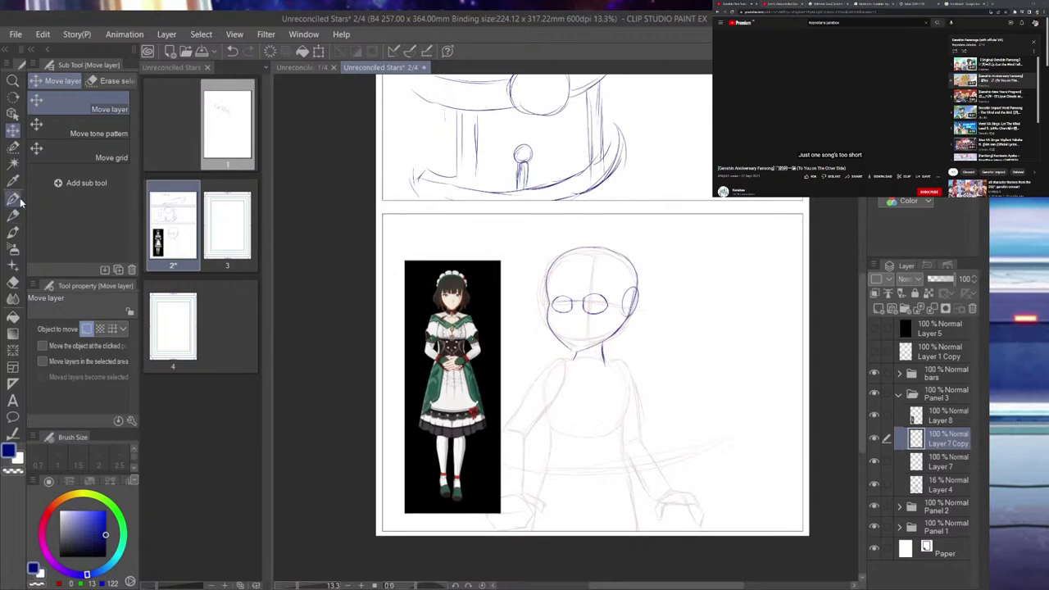
left_click(14, 199)
scroll(560, 344, "up", 3)
scroll(560, 345, "up", 4)
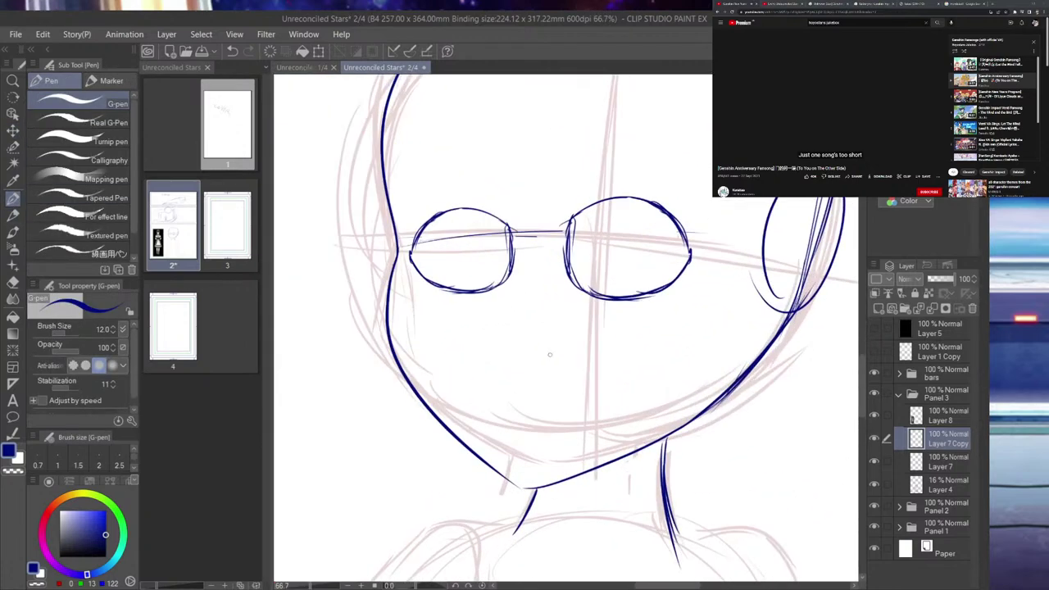
mouse_move(508, 295)
left_mouse_down()
mouse_move(502, 321)
mouse_move(509, 332)
mouse_move(514, 324)
left_mouse_up()
key("ctrl+z")
mouse_move(504, 387)
left_mouse_down()
mouse_move(610, 378)
mouse_move(486, 381)
mouse_move(508, 407)
mouse_move(564, 406)
mouse_move(609, 378)
left_mouse_up()
mouse_move(498, 389)
left_mouse_down()
mouse_move(504, 405)
mouse_move(490, 381)
mouse_move(505, 403)
left_mouse_up()
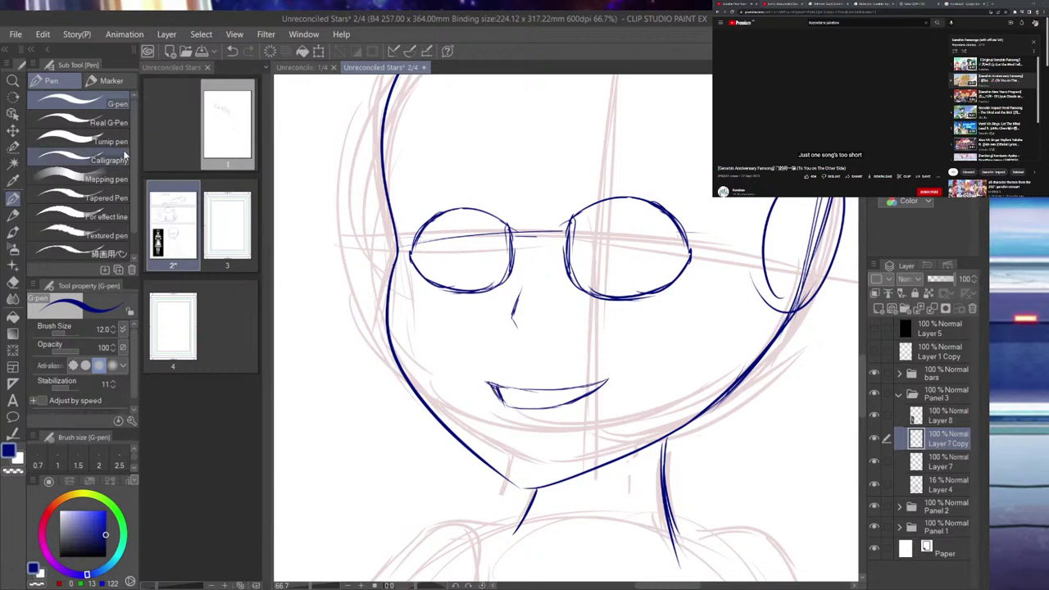
- Select the area around the right-hand eye with the Selection pen
left_click(12, 146)
scroll(598, 334, "down", 1)
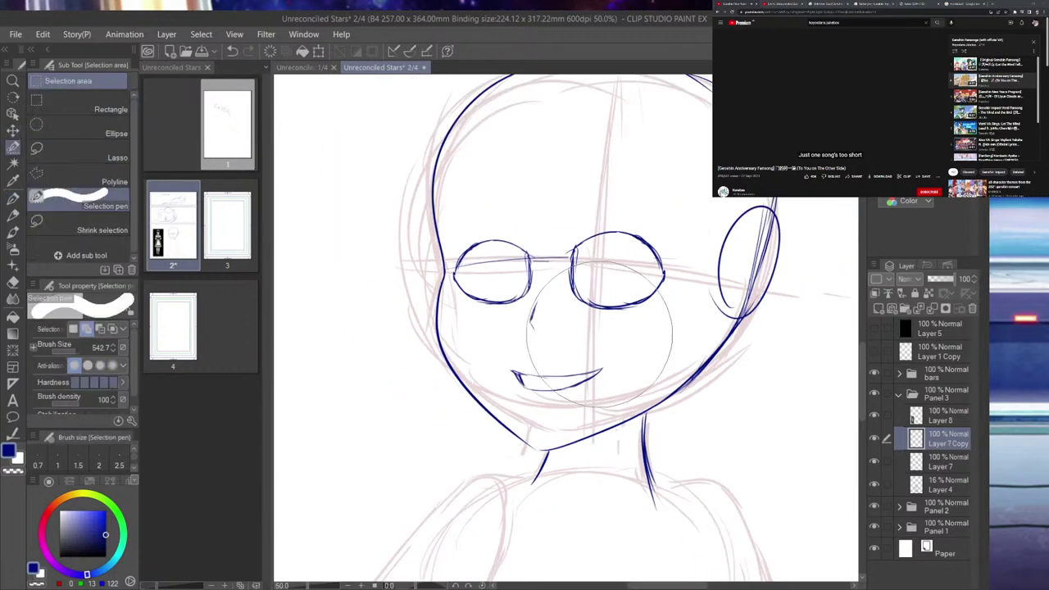
scroll(597, 333, "down", 3)
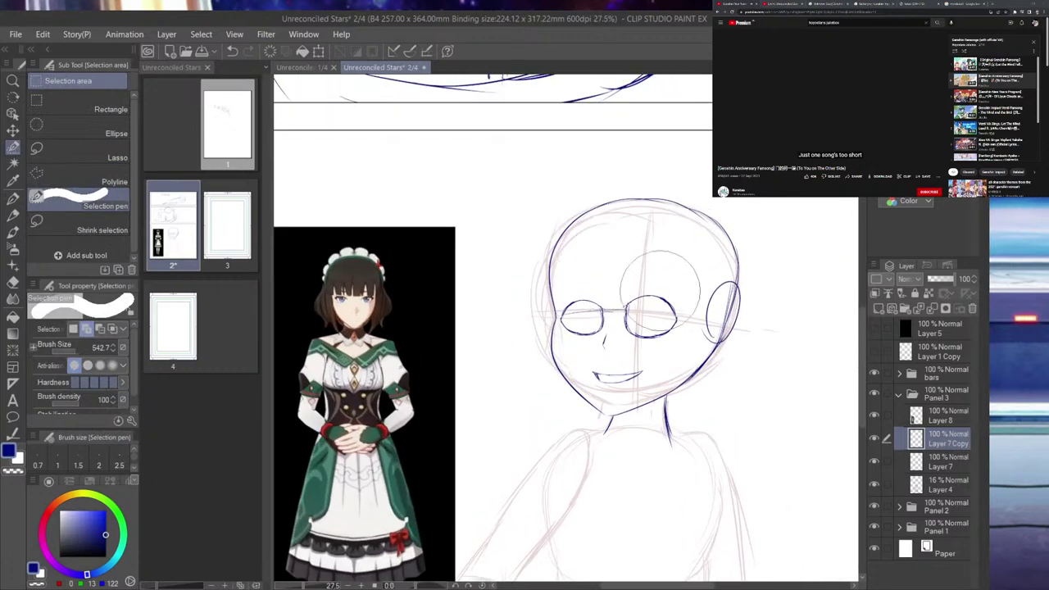
scroll(639, 279, "up", 3)
left_click(614, 322)
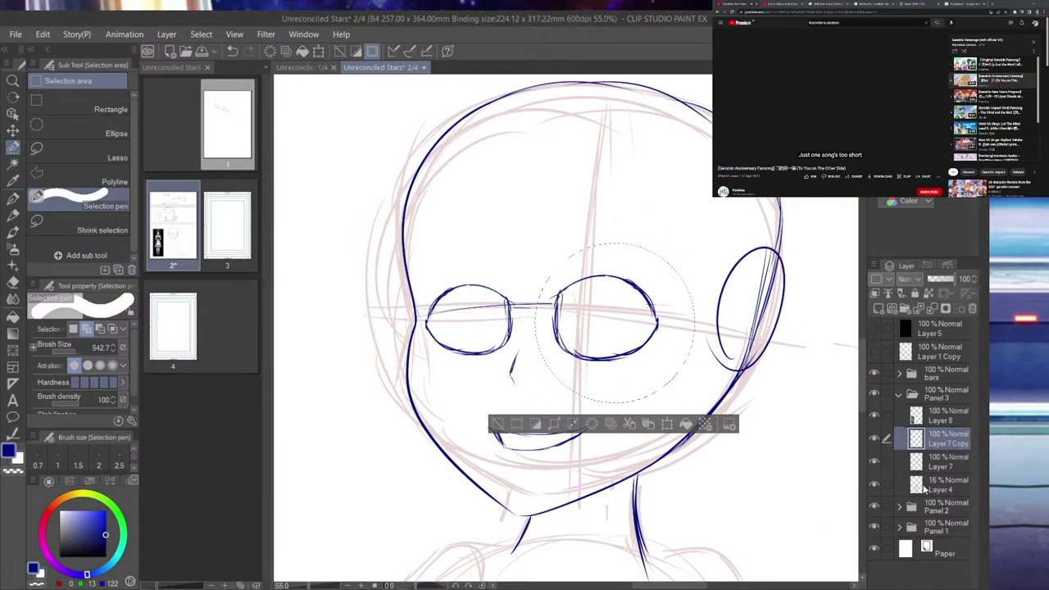
- Merge Layer 7 Copy with Layer 7
left_click(964, 468)
left_click(947, 442, "shift")
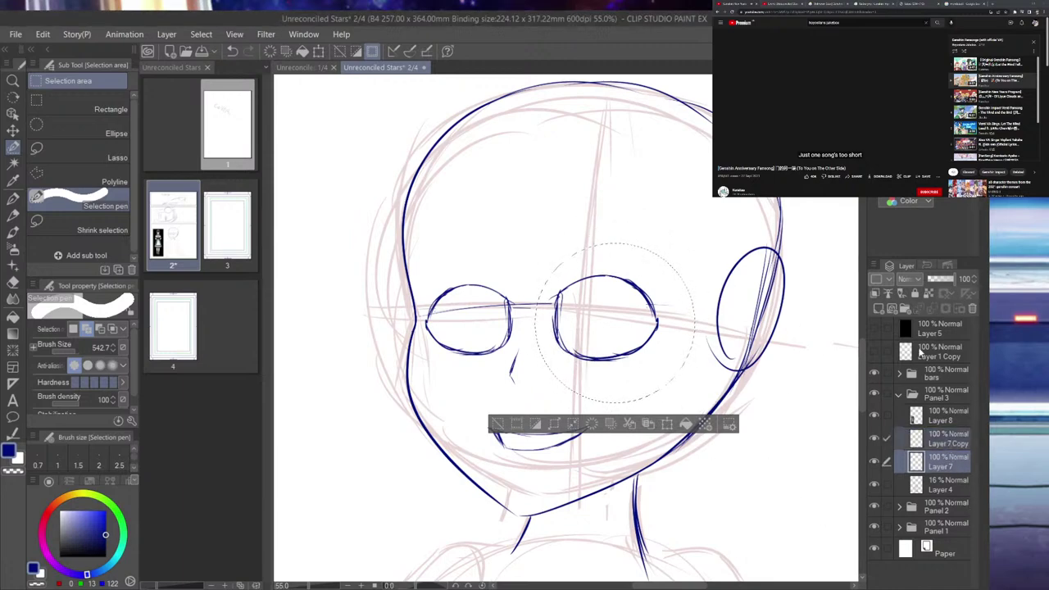
key("shift+alt+e")
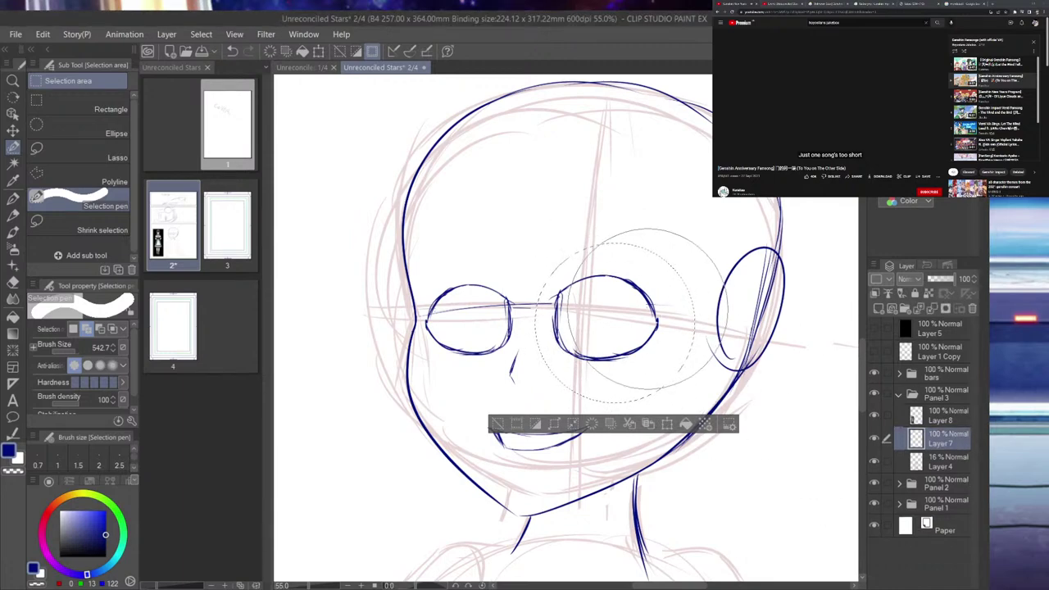
- Scale the selected right-hand eye down slightly, apply the transform and clear the selection
key("ctrl+t")
left_click_drag(694, 245, 686, 250)
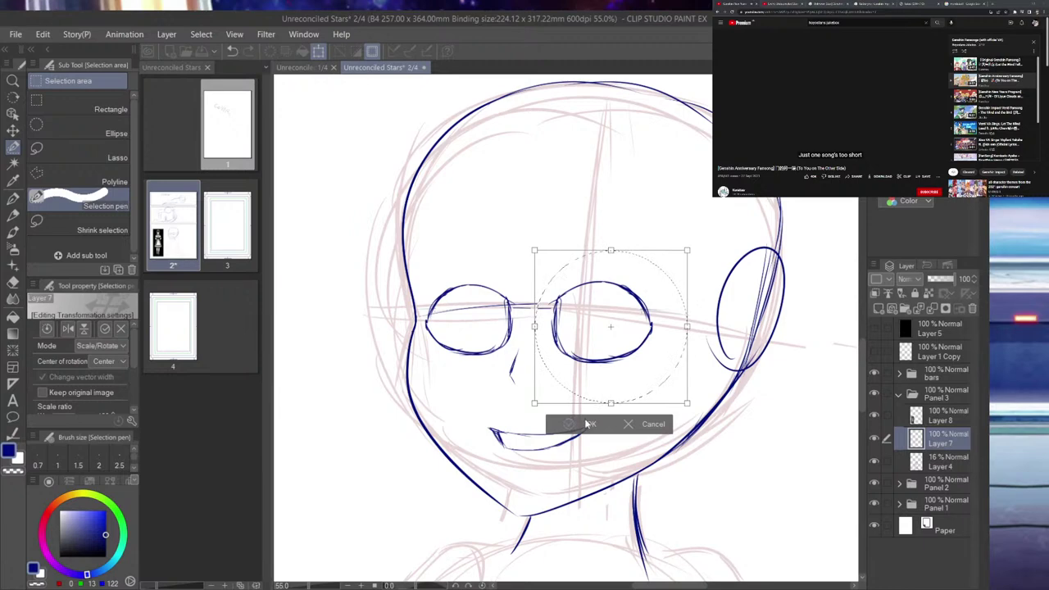
left_click(586, 424)
key("p")
key("ctrl+d")
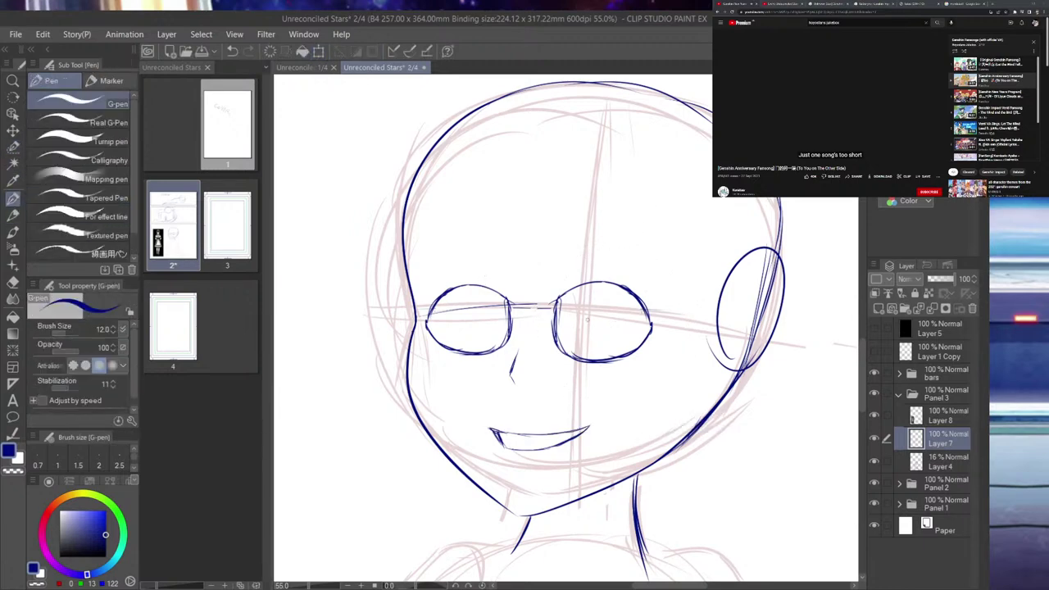
- Draw a round iris inside each eye outline with the G-pen
mouse_move(572, 315)
left_mouse_down()
mouse_move(612, 333)
mouse_move(624, 328)
mouse_move(628, 295)
mouse_move(620, 326)
mouse_move(577, 325)
mouse_move(582, 294)
mouse_move(607, 286)
mouse_move(624, 301)
mouse_move(626, 316)
mouse_move(617, 313)
mouse_move(630, 312)
left_mouse_up()
key("ctrl+z")
key("ctrl+z")
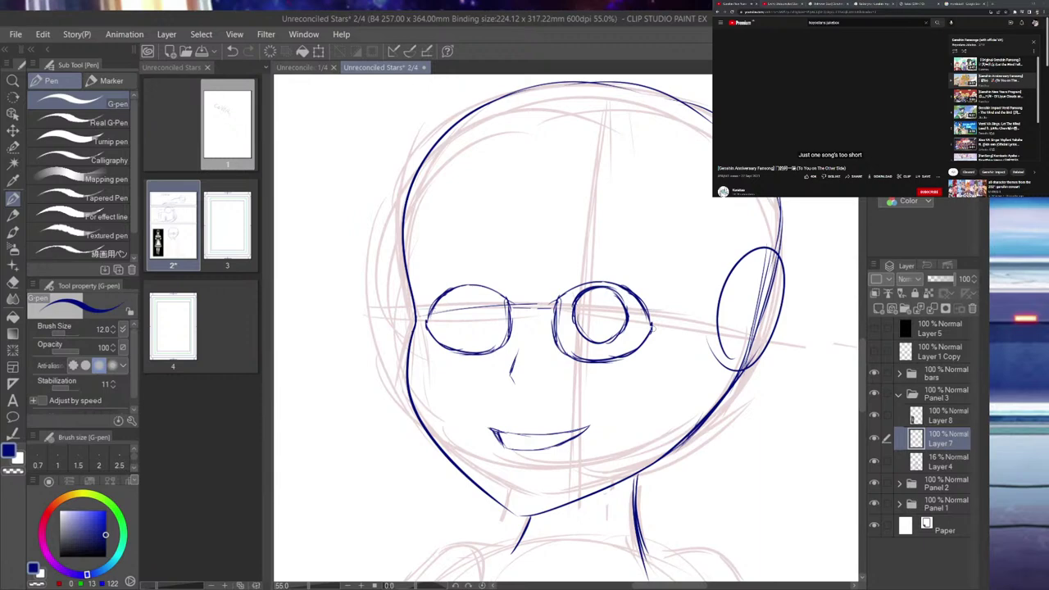
mouse_move(461, 295)
left_mouse_down()
mouse_move(454, 327)
mouse_move(485, 291)
left_mouse_up()
mouse_move(452, 325)
left_mouse_down()
mouse_move(470, 338)
mouse_move(496, 326)
mouse_move(480, 286)
mouse_move(493, 285)
mouse_move(495, 325)
left_mouse_up()
- Thicken the upper eyelids of both eyes and extend their outer corners into pointed lashes
scroll(508, 312, "down", 10)
scroll(449, 313, "up", 4)
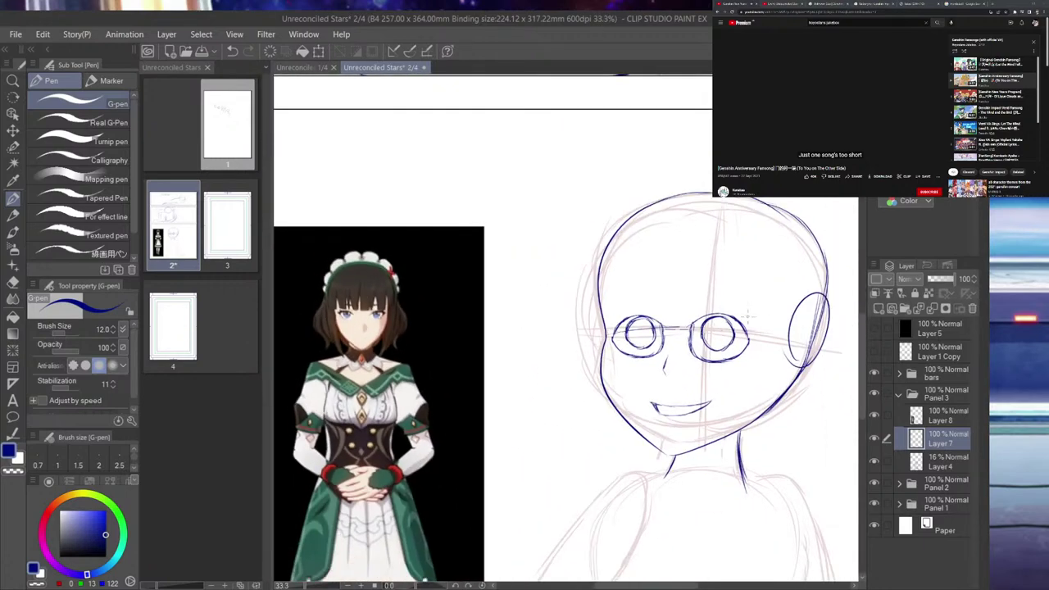
scroll(766, 307, "up", 5)
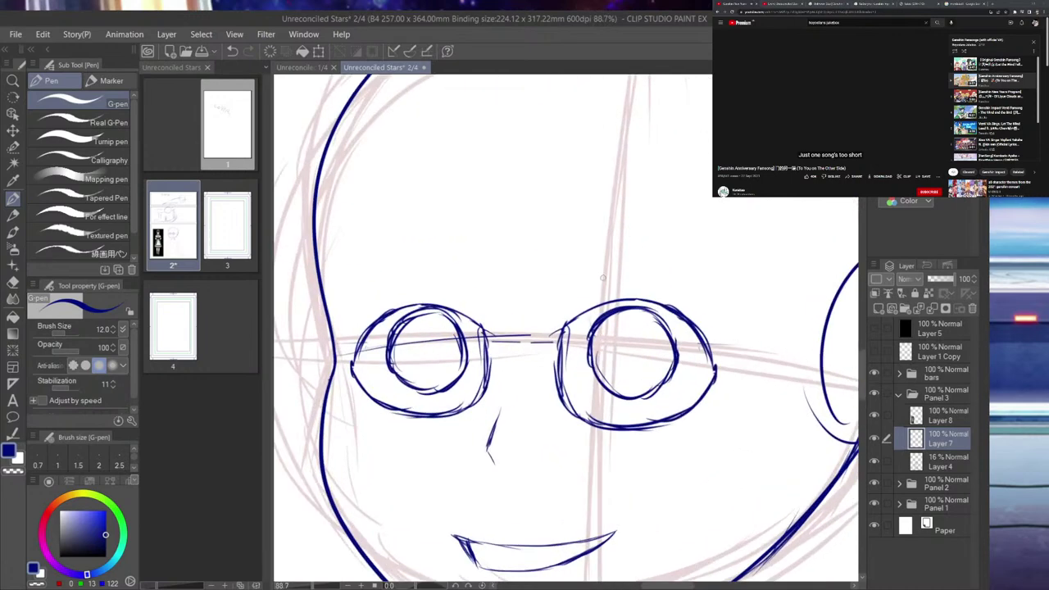
mouse_move(569, 324)
left_mouse_down()
mouse_move(633, 295)
mouse_move(665, 295)
mouse_move(741, 344)
mouse_move(716, 375)
left_mouse_up()
mouse_move(468, 313)
left_mouse_down()
mouse_move(418, 302)
mouse_move(379, 320)
left_mouse_up()
mouse_move(464, 308)
left_mouse_down()
mouse_move(402, 295)
mouse_move(356, 334)
left_mouse_up()
mouse_move(401, 293)
left_mouse_down()
mouse_move(333, 343)
mouse_move(357, 384)
left_mouse_up()
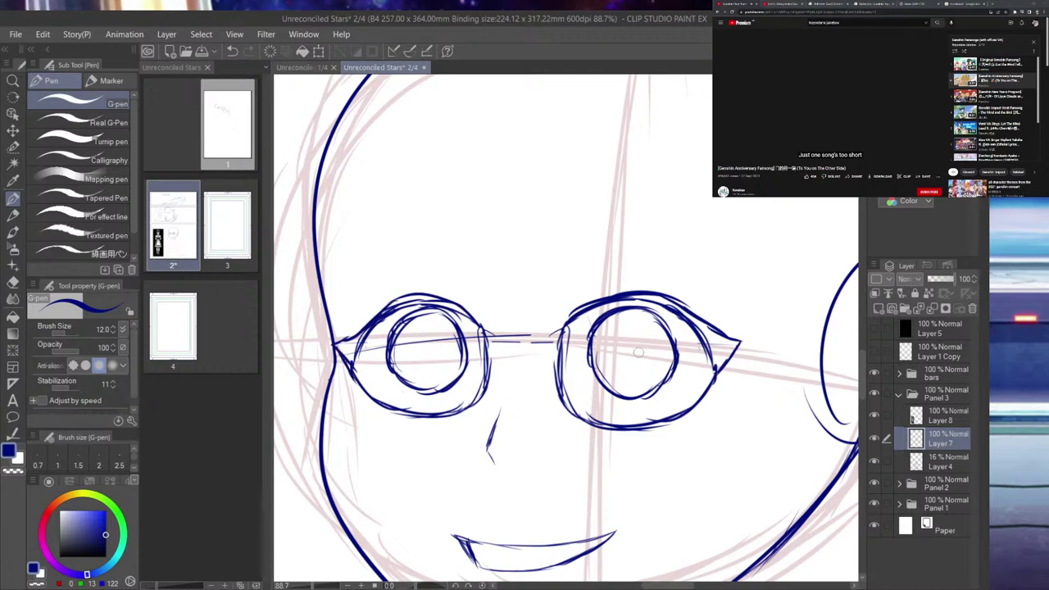
- Erase the inner and lower outlines of both eyes and the leftover guide line between them
mouse_move(562, 344)
left_mouse_down()
mouse_move(556, 399)
mouse_move(654, 426)
mouse_move(549, 405)
mouse_move(657, 429)
mouse_move(552, 403)
mouse_move(688, 413)
left_mouse_up()
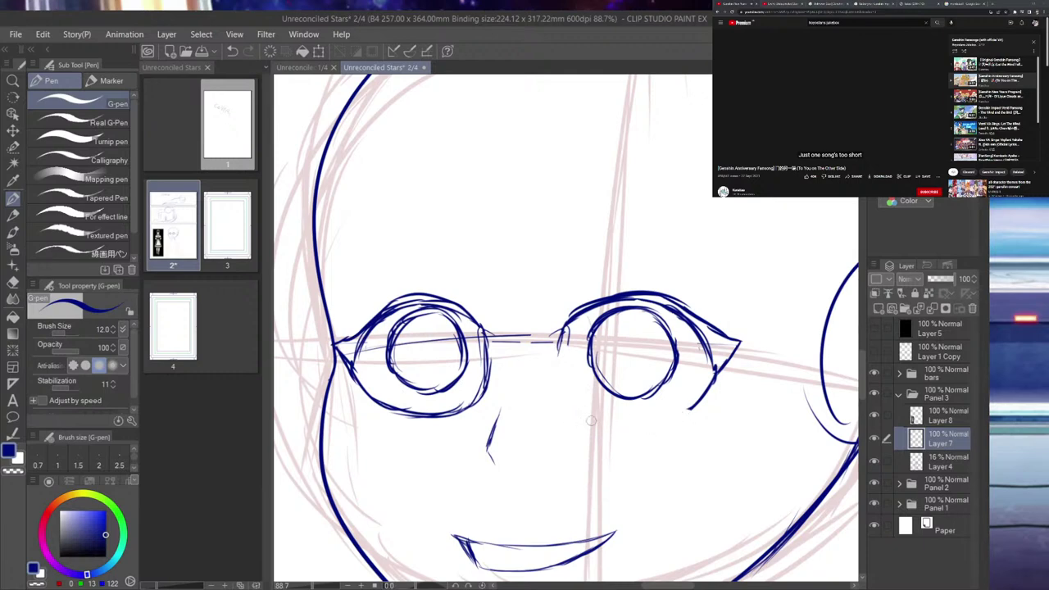
mouse_move(487, 340)
left_mouse_down()
mouse_move(477, 390)
mouse_move(489, 382)
mouse_move(436, 416)
mouse_move(387, 419)
mouse_move(476, 409)
mouse_move(393, 407)
mouse_move(429, 413)
mouse_move(502, 373)
mouse_move(502, 336)
mouse_move(547, 342)
mouse_move(468, 330)
mouse_move(474, 342)
mouse_move(406, 344)
mouse_move(452, 347)
left_mouse_up()
left_click_drag(386, 348, 371, 353)
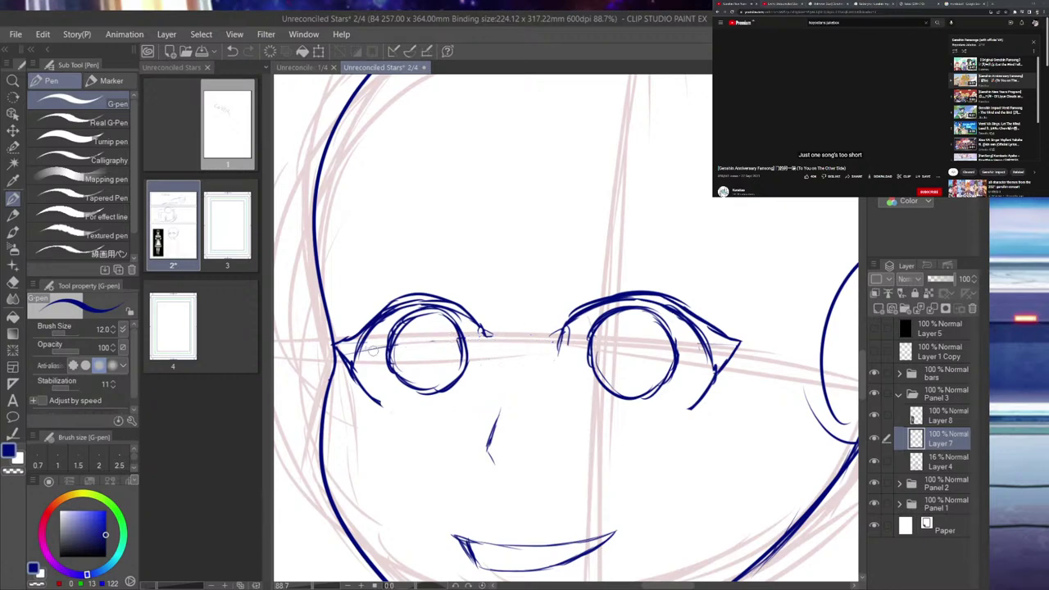
- Draw the left-hand shoulder and upper arm with its angular sleeve over the rough figure
scroll(516, 320, "down", 5)
scroll(480, 328, "down", 15)
scroll(480, 327, "up", 6)
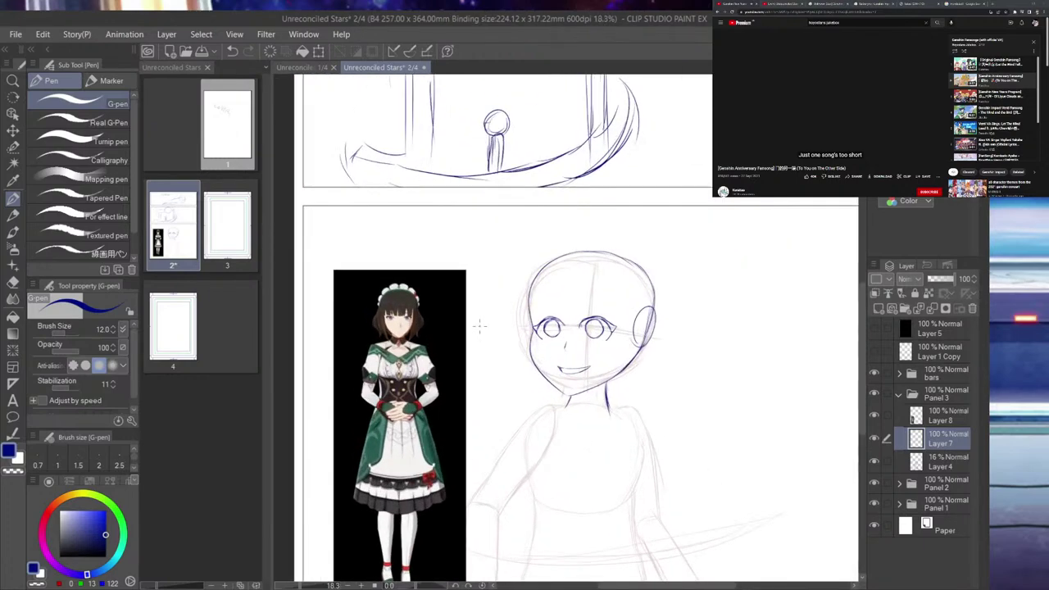
scroll(479, 327, "up", 3)
scroll(424, 297, "down", 2)
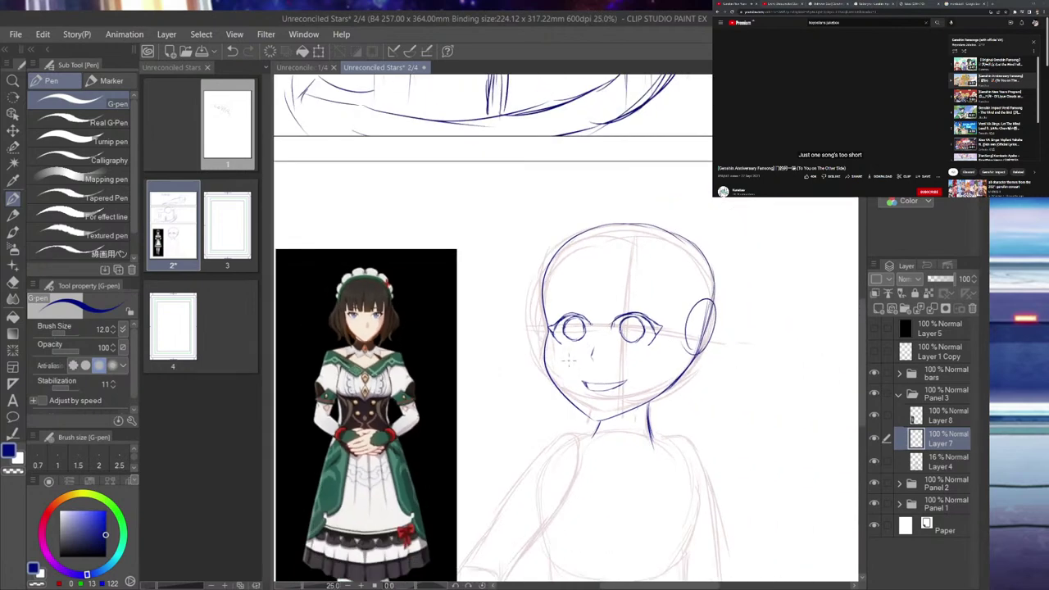
scroll(564, 355, "down", 3)
scroll(606, 518, "up", 2)
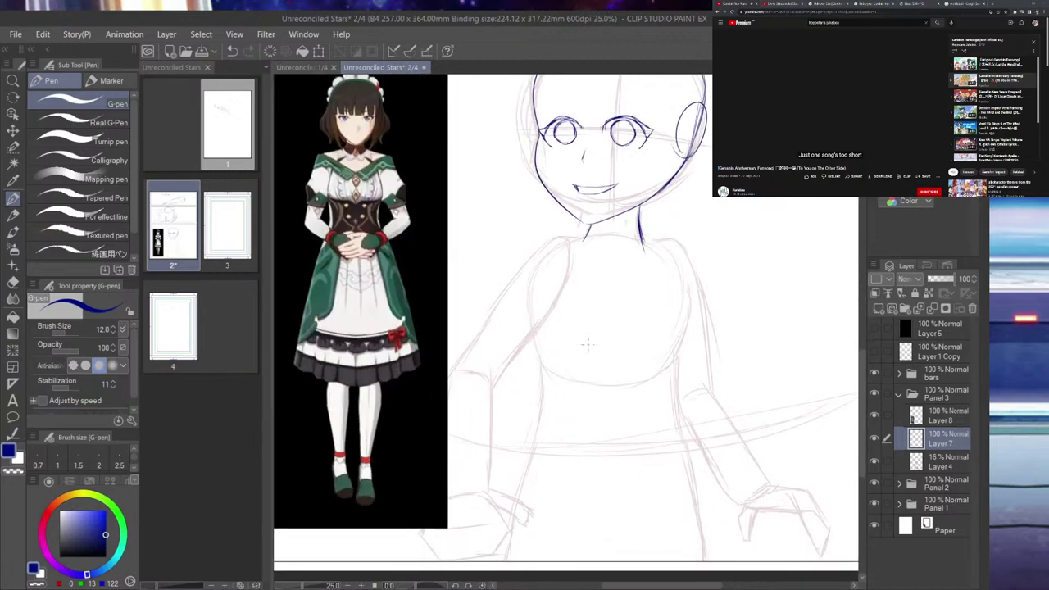
mouse_move(585, 237)
left_mouse_down()
mouse_move(545, 243)
mouse_move(497, 294)
left_mouse_up()
key("ctrl+z")
mouse_move(570, 239)
left_mouse_down()
mouse_move(527, 267)
mouse_move(535, 246)
mouse_move(494, 301)
mouse_move(524, 256)
mouse_move(453, 364)
mouse_move(541, 239)
mouse_move(572, 235)
mouse_move(540, 236)
mouse_move(512, 293)
mouse_move(509, 280)
mouse_move(480, 296)
mouse_move(451, 365)
left_mouse_up()
left_click_drag(472, 315, 456, 349)
left_click_drag(475, 308, 456, 355)
mouse_move(473, 310)
left_mouse_down()
mouse_move(453, 360)
mouse_move(534, 336)
mouse_move(554, 314)
left_mouse_up()
left_click_drag(521, 365, 561, 297)
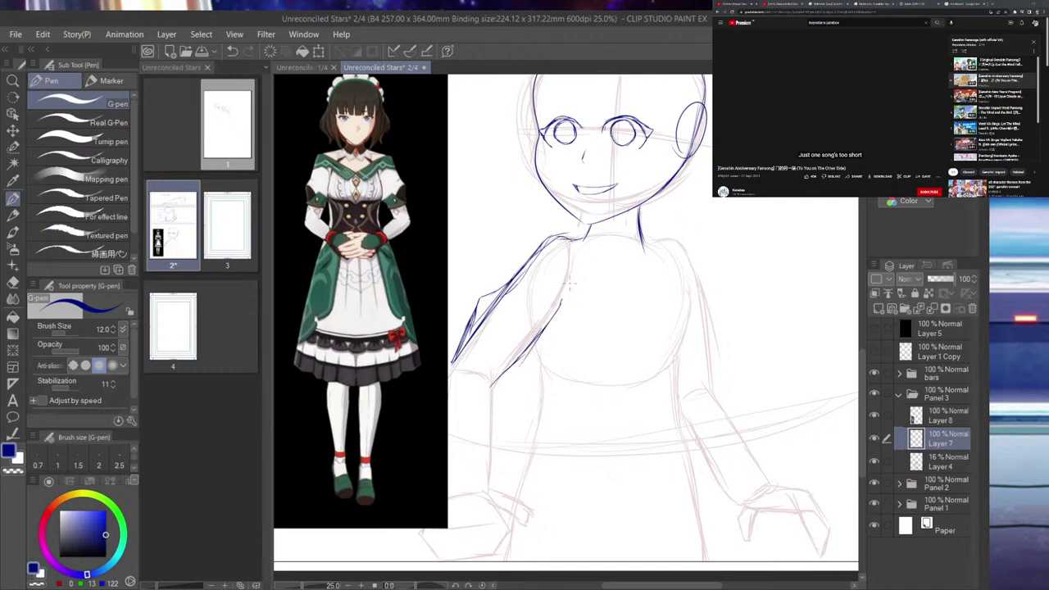
mouse_move(572, 240)
left_mouse_down()
mouse_move(558, 297)
mouse_move(573, 273)
mouse_move(549, 321)
left_mouse_up()
- Draw the right-hand shoulder and upper arm, ending the sleeve with a slanted cuff line above the elbow
mouse_move(551, 236)
left_mouse_down()
mouse_move(675, 242)
mouse_move(694, 284)
left_mouse_up()
mouse_move(685, 245)
left_mouse_down()
mouse_move(714, 344)
mouse_move(696, 379)
mouse_move(711, 370)
left_mouse_up()
key("ctrl+z")
key("ctrl+z")
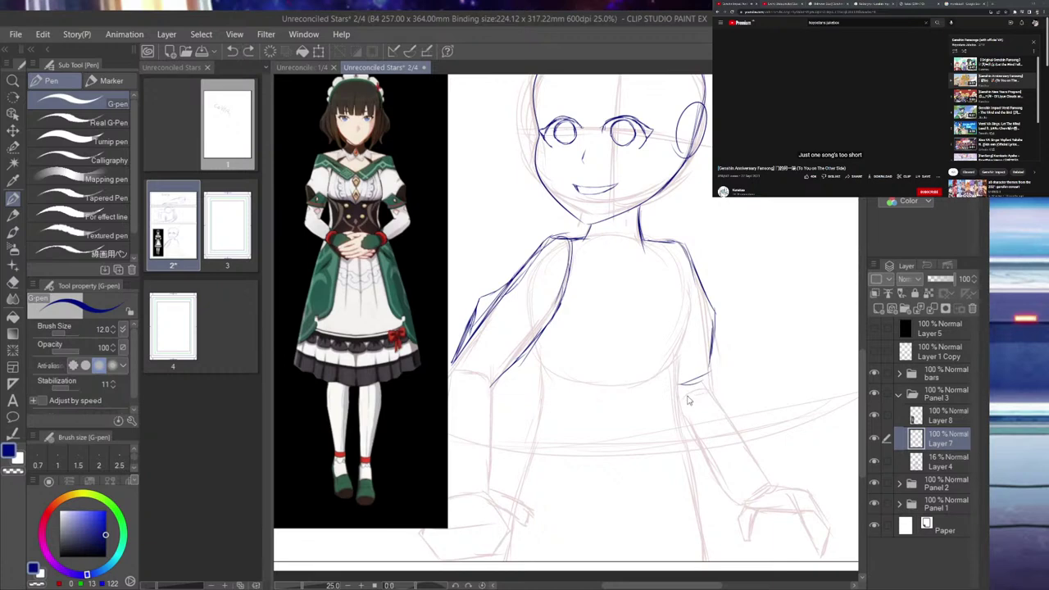
mouse_move(678, 402)
left_mouse_down()
mouse_move(705, 389)
mouse_move(713, 350)
mouse_move(710, 383)
left_mouse_up()
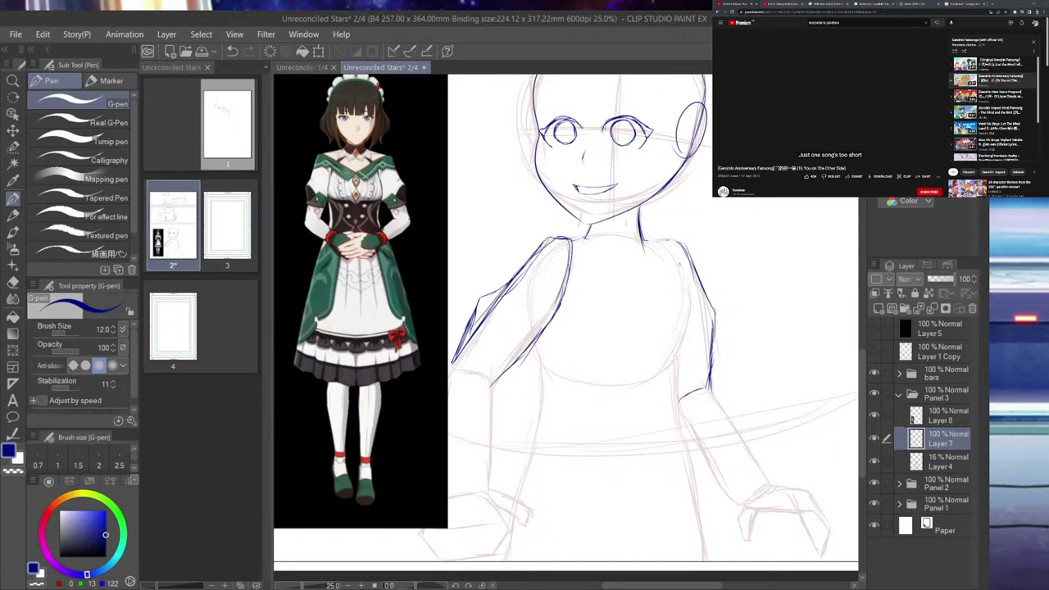
- Draw the V-shaped neckline between the shoulders with a zigzag frill along its inner edge
left_click_drag(652, 239, 666, 240)
mouse_move(543, 246)
left_mouse_down()
mouse_move(646, 296)
mouse_move(671, 248)
left_mouse_up()
mouse_move(650, 283)
left_mouse_down()
mouse_move(667, 252)
mouse_move(655, 269)
mouse_move(645, 295)
left_mouse_up()
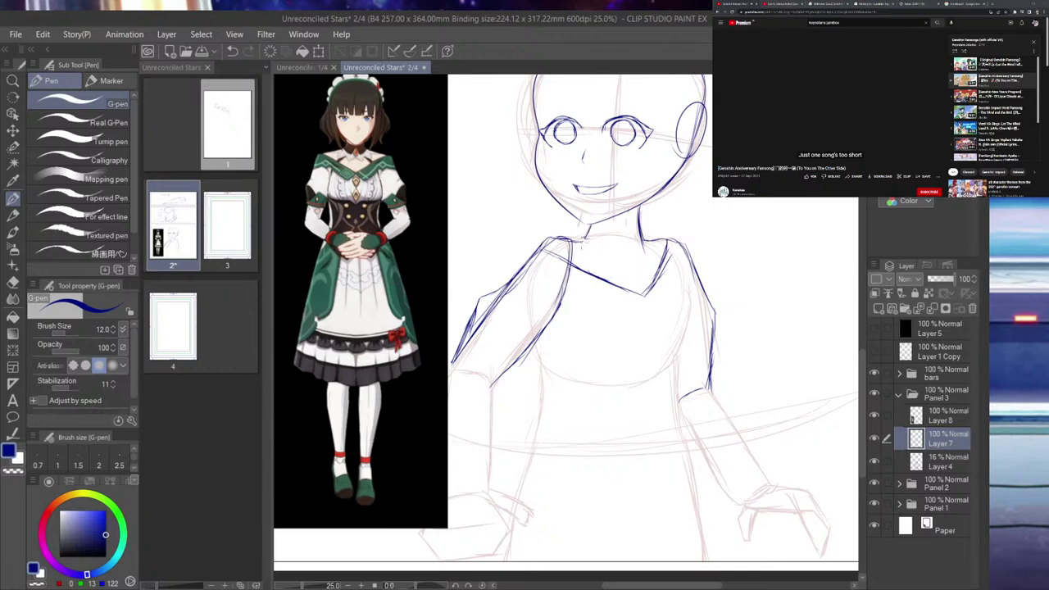
mouse_move(557, 238)
left_mouse_down()
mouse_move(586, 258)
mouse_move(606, 250)
mouse_move(613, 263)
mouse_move(660, 256)
left_mouse_up()
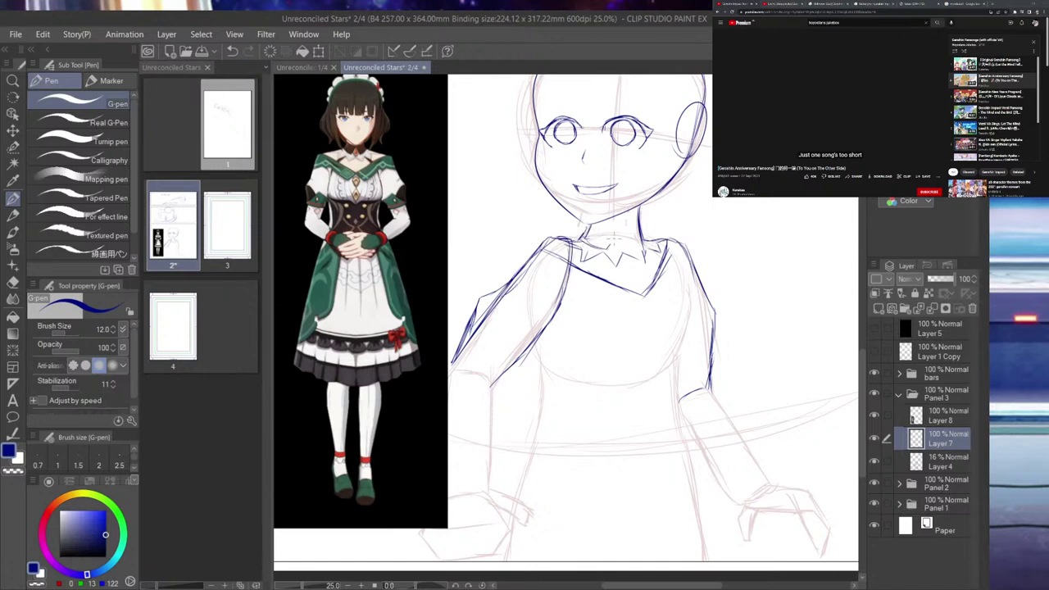
- Draw the choker around the neck with a small diamond-shaped pendant at its front
mouse_move(625, 225)
left_mouse_down()
mouse_move(635, 244)
mouse_move(624, 226)
left_mouse_up()
left_click_drag(642, 220, 646, 245)
left_click_drag(624, 234, 613, 249)
mouse_move(636, 239)
left_mouse_down()
mouse_move(623, 247)
mouse_move(629, 238)
left_mouse_up()
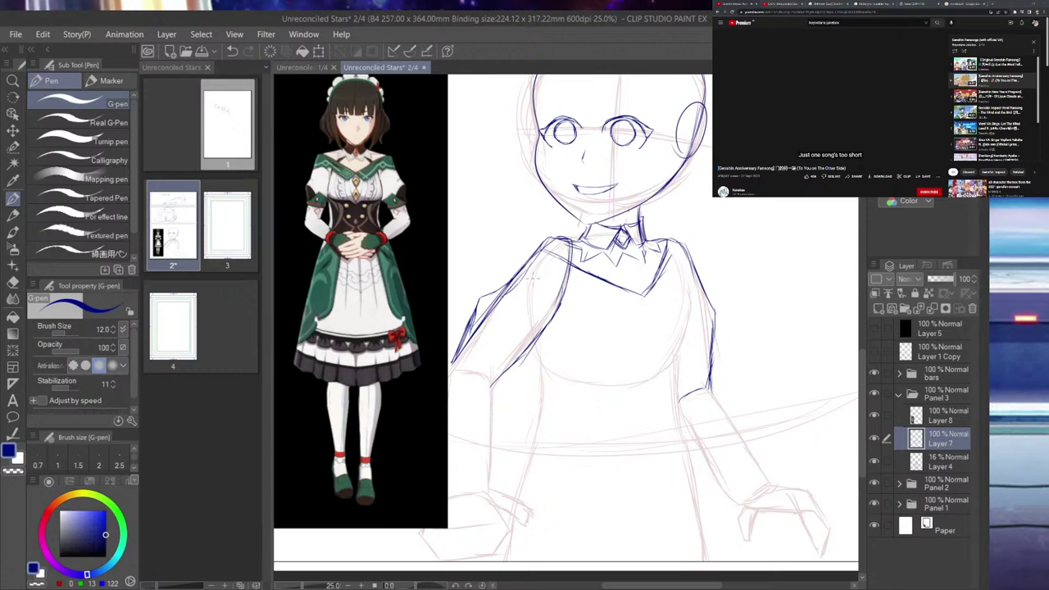
- Draw the lower edge of the shawl collar across both shoulders and down to a point on the chest
mouse_move(517, 281)
left_mouse_down()
mouse_move(549, 275)
mouse_move(602, 306)
left_mouse_up()
mouse_move(569, 288)
left_mouse_down()
mouse_move(625, 321)
mouse_move(648, 295)
mouse_move(666, 314)
left_mouse_up()
mouse_move(665, 310)
left_mouse_down()
mouse_move(683, 262)
mouse_move(692, 262)
mouse_move(693, 309)
left_mouse_up()
- Draw both sides of the torso below the arms and clean up the overlapping shoulder lines
mouse_move(684, 266)
left_mouse_down()
mouse_move(694, 319)
mouse_move(672, 380)
left_mouse_up()
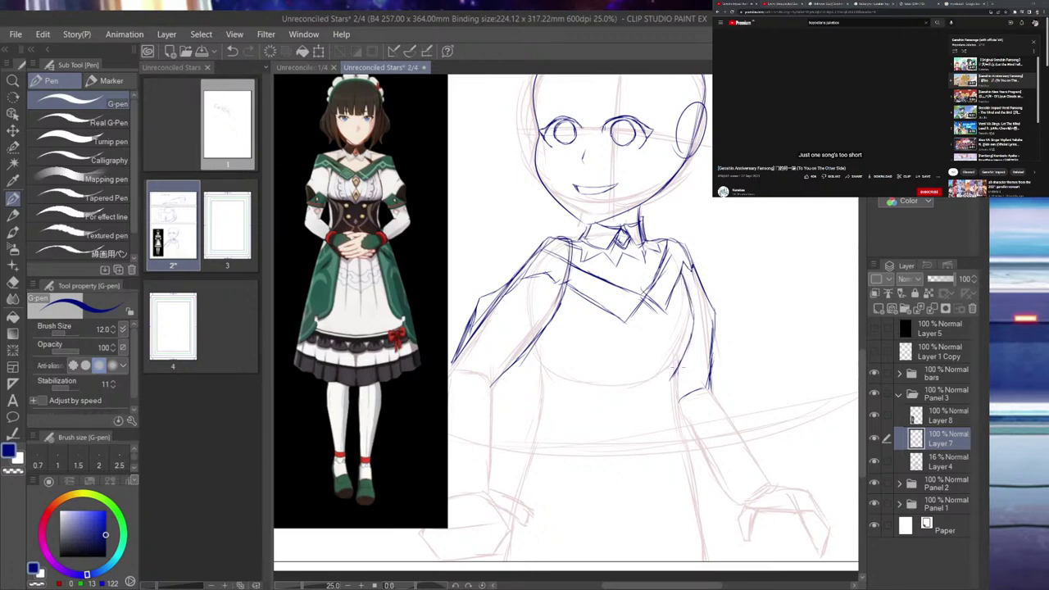
left_click_drag(537, 344, 531, 393)
left_click_drag(538, 357, 539, 403)
left_click_drag(555, 316, 564, 286)
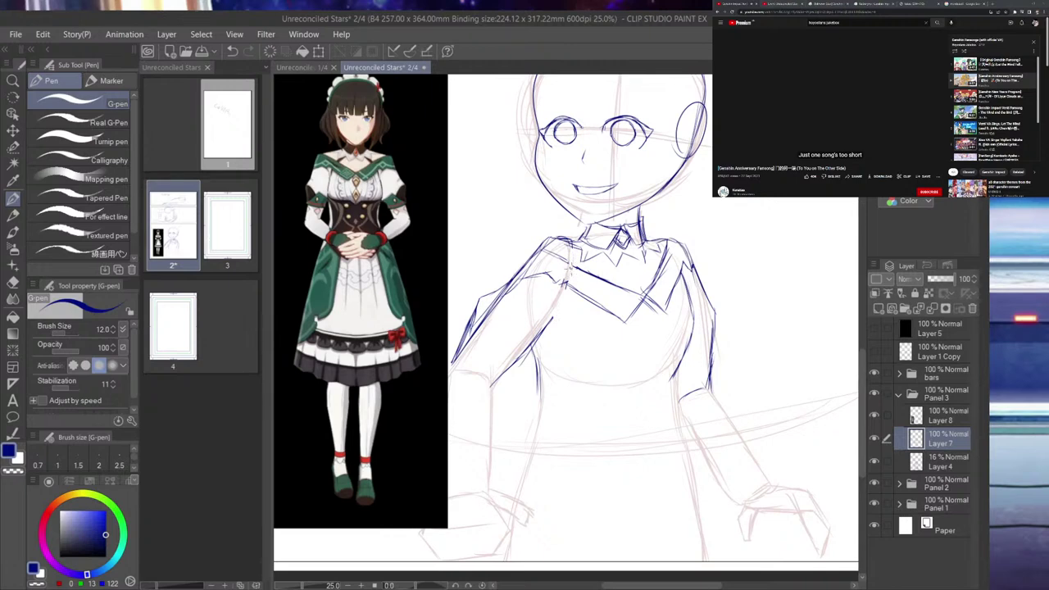
mouse_move(652, 247)
left_mouse_down()
mouse_move(660, 260)
mouse_move(671, 247)
left_mouse_up()
- Draw the pupils and highlight details inside both irises
scroll(700, 248, "down", 3)
scroll(700, 205, "up", 4)
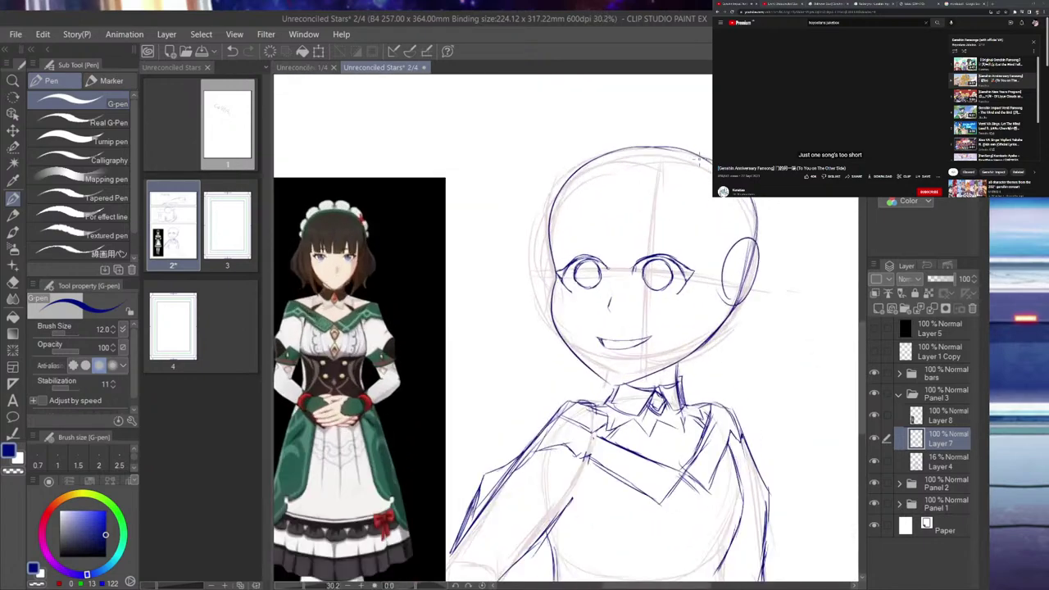
scroll(700, 161, "up", 1)
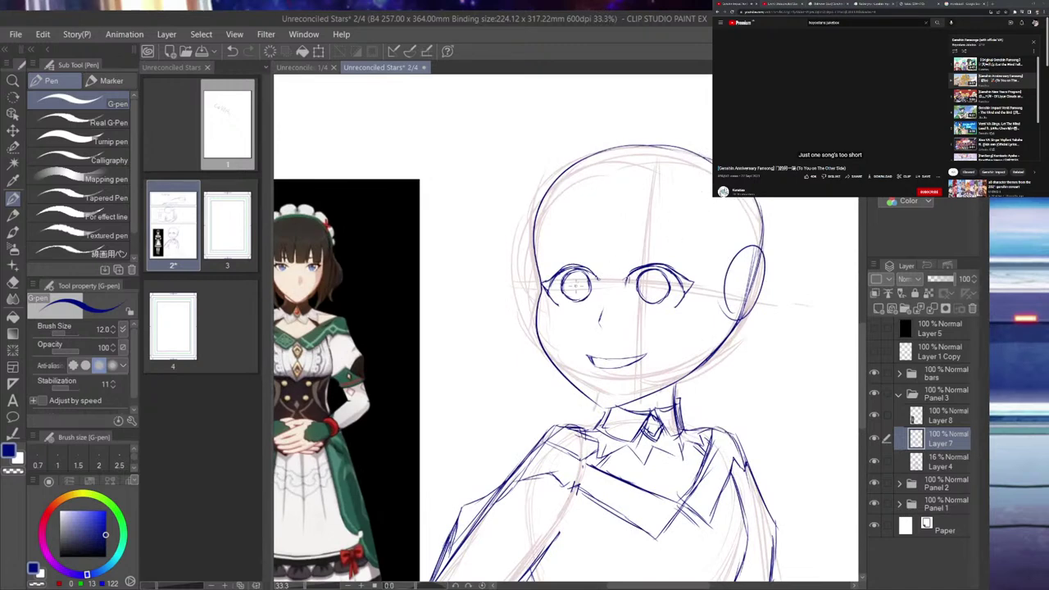
mouse_move(571, 280)
left_mouse_down()
mouse_move(582, 297)
mouse_move(590, 282)
mouse_move(582, 289)
left_mouse_up()
left_click_drag(577, 280, 585, 290)
mouse_move(578, 285)
left_mouse_down()
mouse_move(587, 274)
mouse_move(582, 287)
left_mouse_up()
mouse_move(580, 272)
left_mouse_down()
mouse_move(583, 285)
mouse_move(661, 295)
left_mouse_up()
left_click_drag(659, 280, 667, 286)
- Draw a curved fringe guide across the forehead and a long hair line down the right-hand side of the face
scroll(770, 275, "down", 2)
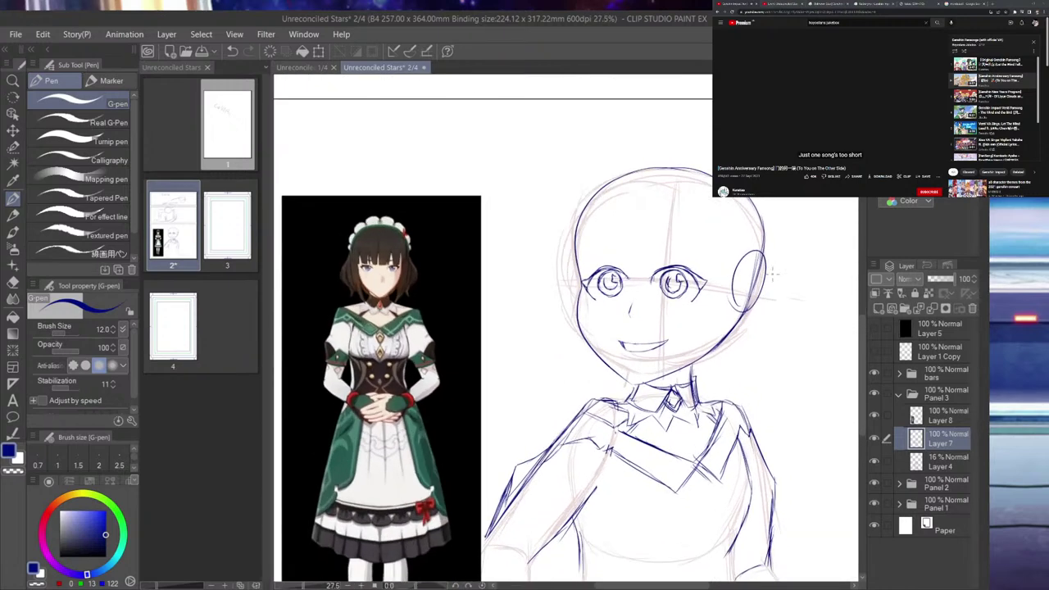
key("ctrl+z")
mouse_move(582, 250)
left_mouse_down()
mouse_move(600, 239)
mouse_move(699, 249)
left_mouse_up()
scroll(750, 320, "up", 1)
scroll(746, 322, "up", 1)
mouse_move(700, 233)
left_mouse_down()
mouse_move(703, 288)
mouse_move(673, 396)
left_mouse_up()
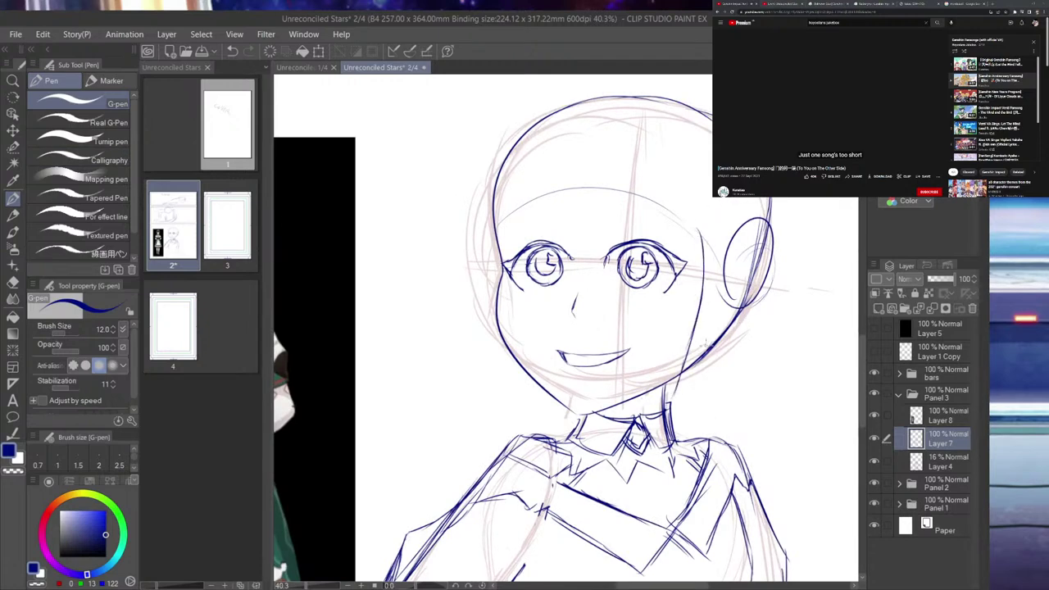
- Draw the hair lock falling from the ear past the jaw and a strand beside the left-hand cheek
scroll(723, 365, "down", 2)
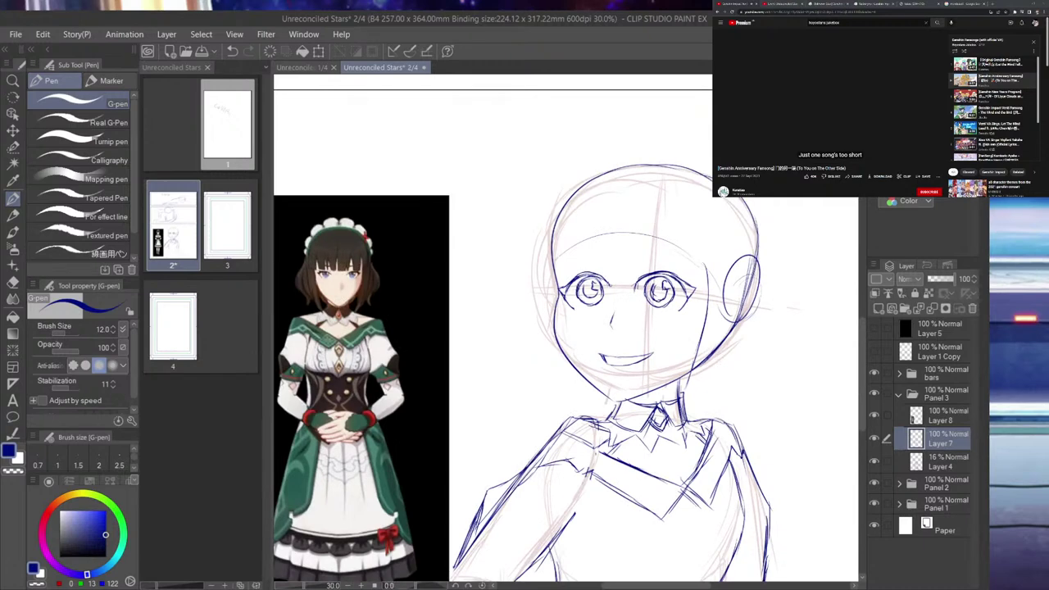
mouse_move(690, 360)
left_mouse_down()
mouse_move(657, 418)
mouse_move(668, 416)
left_mouse_up()
left_click_drag(731, 343, 695, 398)
left_click_drag(738, 317, 713, 369)
left_click_drag(739, 277, 695, 400)
left_click_drag(716, 362, 682, 405)
left_click_drag(728, 316, 700, 383)
mouse_move(734, 289)
left_mouse_down()
mouse_move(716, 357)
mouse_move(729, 308)
left_mouse_up()
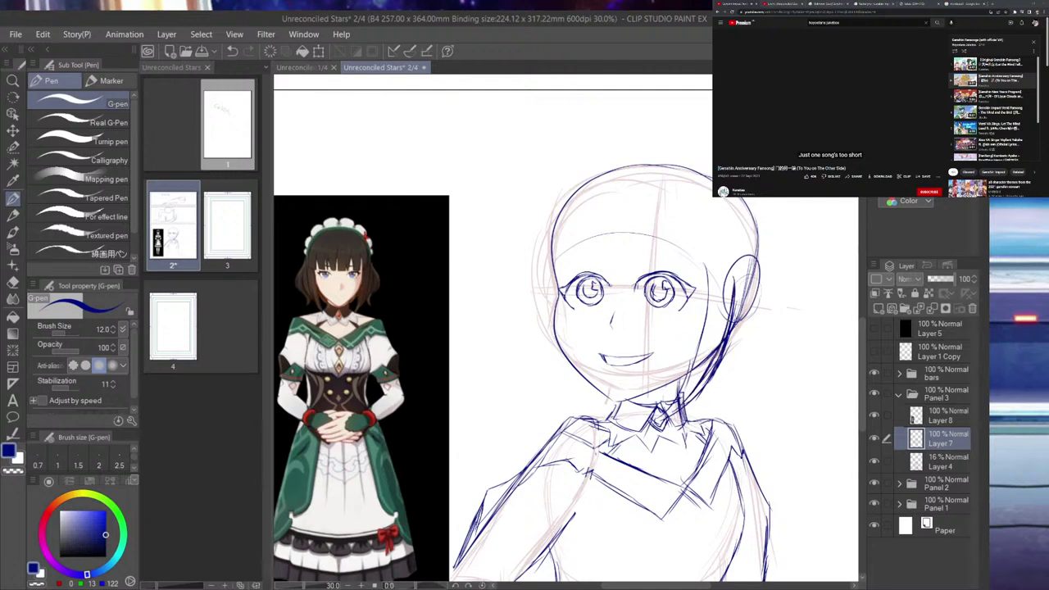
left_click_drag(690, 403, 727, 344)
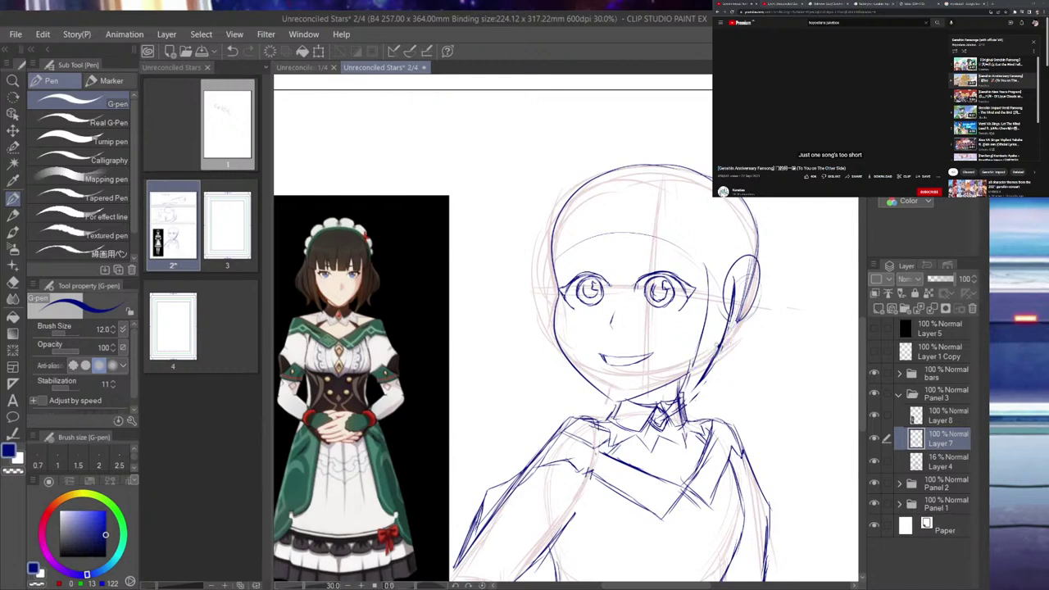
left_click_drag(686, 390, 678, 405)
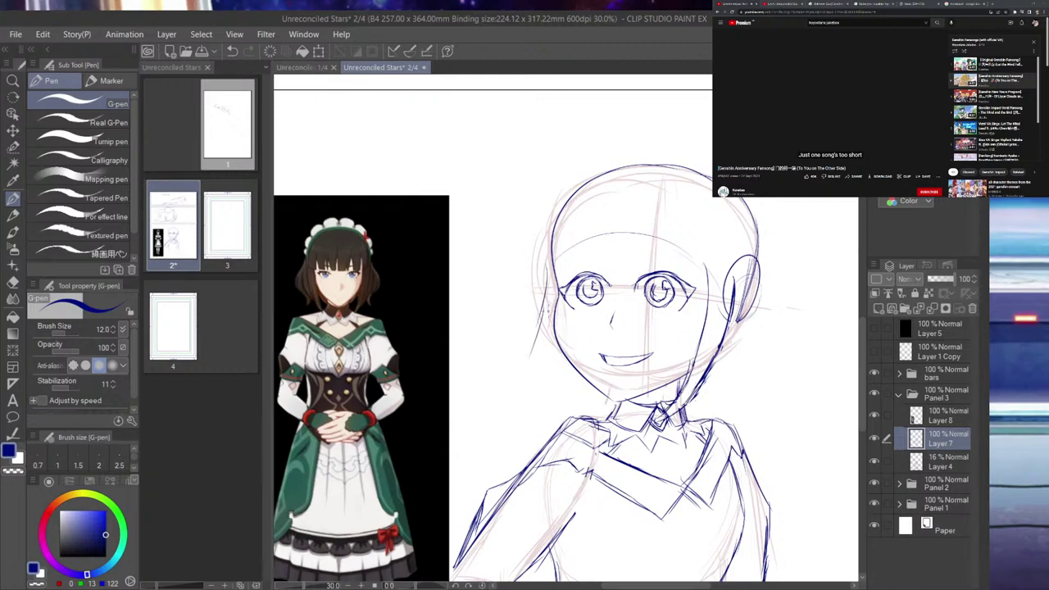
mouse_move(549, 330)
left_mouse_down()
mouse_move(534, 382)
mouse_move(562, 344)
left_mouse_up()
mouse_move(760, 208)
left_mouse_down()
mouse_move(769, 268)
mouse_move(782, 296)
mouse_move(772, 271)
mouse_move(773, 333)
mouse_move(782, 333)
mouse_move(766, 346)
mouse_move(755, 398)
left_mouse_up()
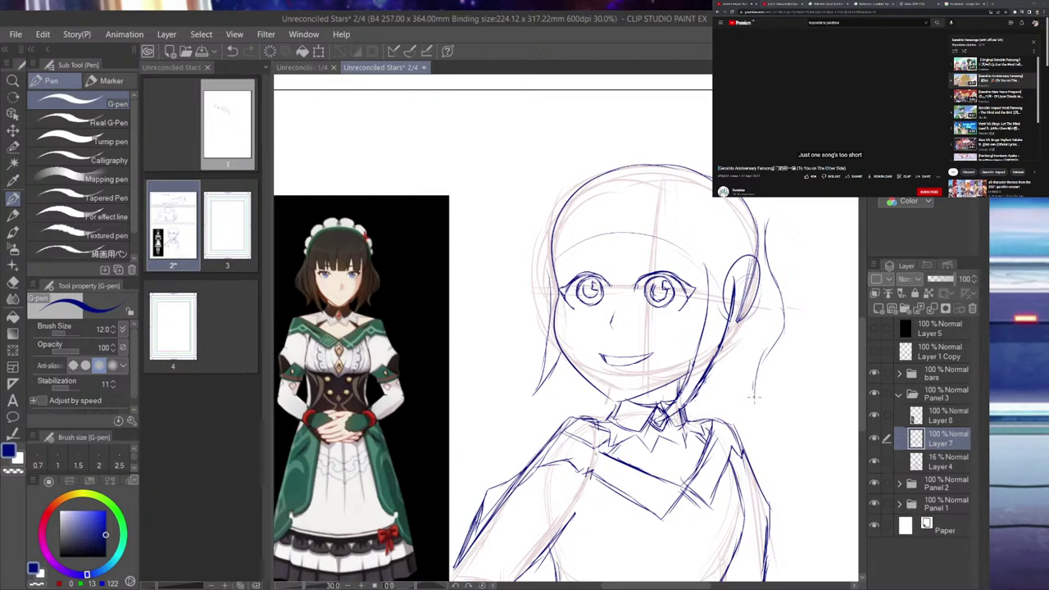
key("ctrl+z")
key("ctrl+z")
key("ctrl+z")
key("ctrl+z")
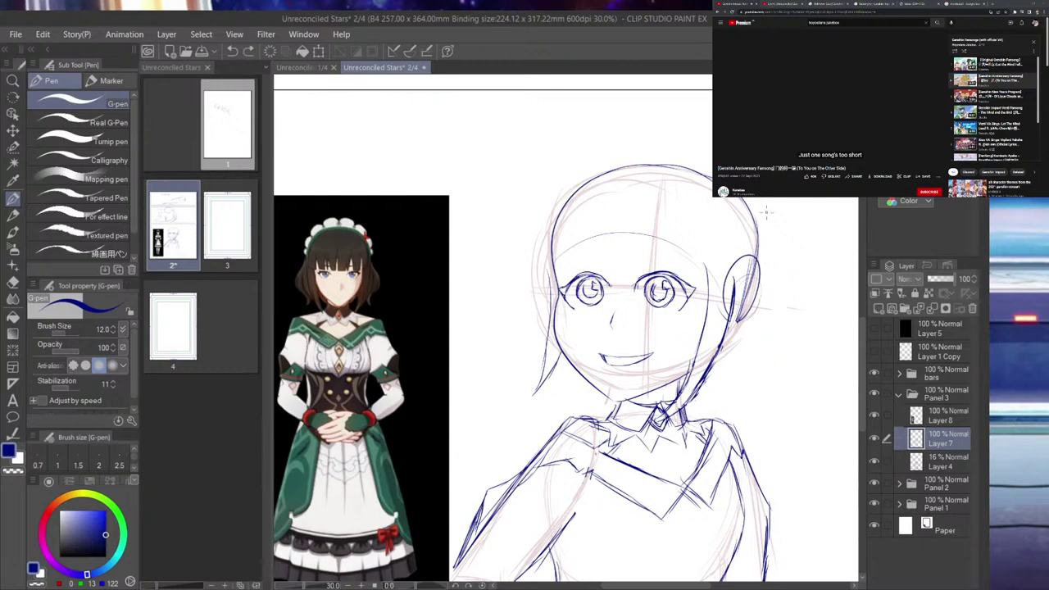
- Draw the outer contour of the bob hair on the right-hand side and fill in strands around the ear
mouse_move(764, 215)
left_mouse_down()
mouse_move(772, 295)
mouse_move(736, 401)
mouse_move(731, 393)
left_mouse_up()
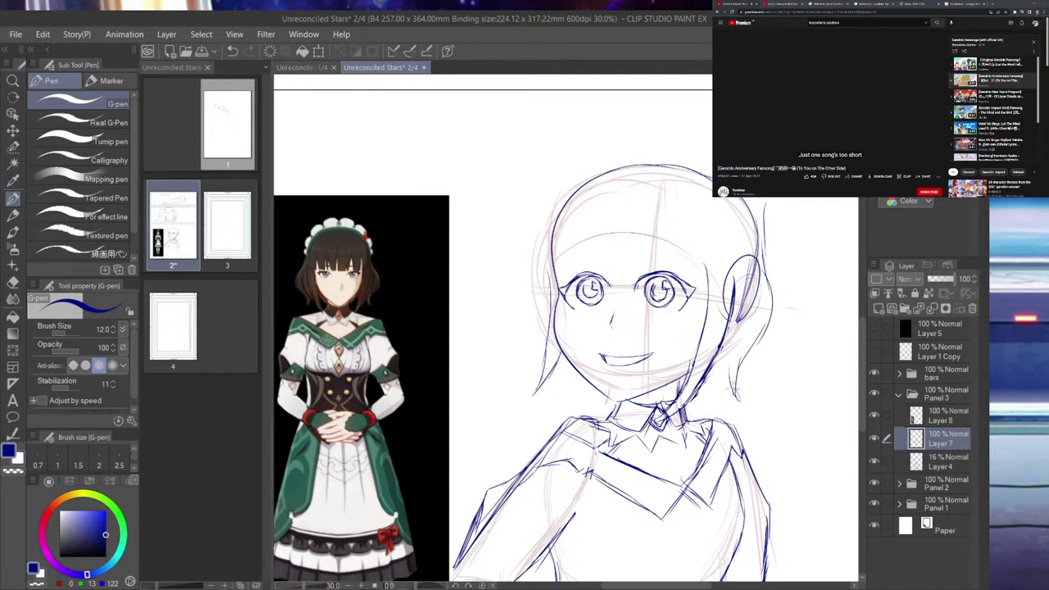
left_click_drag(740, 318, 710, 380)
left_click_drag(739, 315, 705, 396)
left_click_drag(714, 355, 699, 392)
left_click_drag(729, 319, 704, 387)
left_click_drag(728, 276, 716, 353)
left_click_drag(729, 298, 710, 374)
left_click_drag(750, 303, 718, 395)
- Draw the left-hand side of the bob hair with pointed strands ending beside the jaw
left_click_drag(535, 239, 536, 317)
left_click_drag(543, 258, 539, 320)
mouse_move(544, 263)
left_mouse_down()
mouse_move(542, 281)
mouse_move(546, 263)
left_mouse_up()
mouse_move(550, 293)
left_mouse_down()
mouse_move(558, 371)
mouse_move(573, 371)
mouse_move(548, 359)
mouse_move(536, 390)
left_mouse_up()
left_click_drag(557, 341, 537, 387)
left_click_drag(556, 338, 547, 374)
left_click_drag(554, 318, 562, 337)
left_click_drag(557, 342, 555, 363)
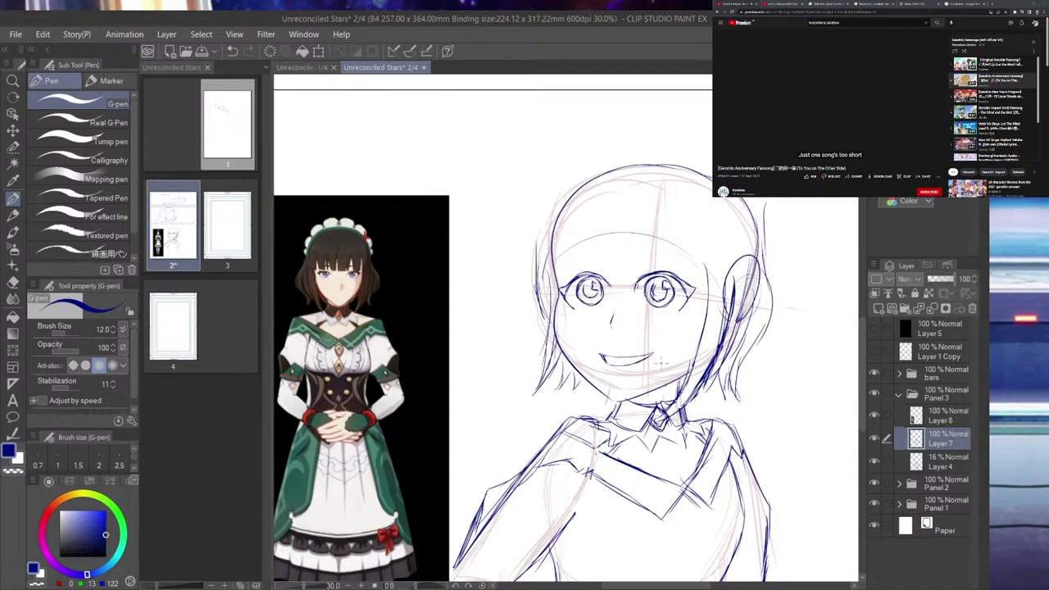
- Reinforce the hair lock in front of the ear and erase the ear outline covered by the hair
left_click_drag(696, 353, 668, 414)
left_click_drag(713, 325, 686, 385)
mouse_move(719, 277)
left_mouse_down()
mouse_move(709, 326)
mouse_move(714, 310)
left_mouse_up()
left_click_drag(740, 313, 733, 322)
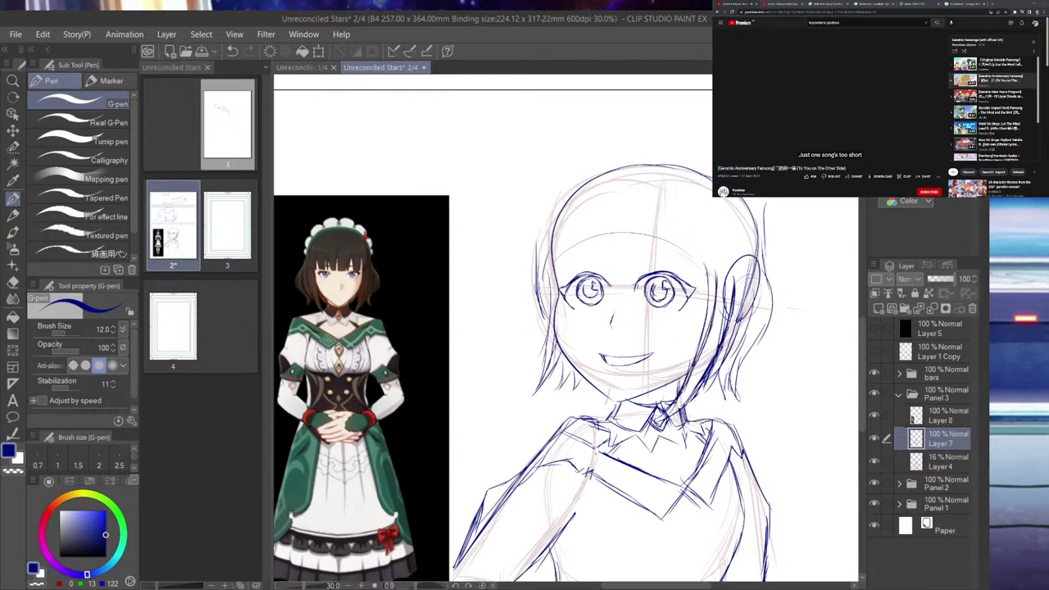
left_click_drag(708, 276, 693, 367)
mouse_move(743, 258)
left_mouse_down()
mouse_move(723, 290)
mouse_move(731, 266)
mouse_move(747, 301)
mouse_move(738, 319)
mouse_move(760, 277)
mouse_move(759, 305)
left_mouse_up()
- Draw the outer hair contour over the left-hand side and top of the head
left_click_drag(551, 210, 528, 295)
left_click_drag(529, 249, 516, 280)
left_click_drag(560, 193, 519, 267)
mouse_move(585, 170)
left_mouse_down()
mouse_move(523, 263)
mouse_move(607, 161)
mouse_move(642, 155)
left_mouse_up()
mouse_move(521, 271)
left_mouse_down()
mouse_move(569, 250)
mouse_move(521, 271)
left_mouse_up()
- Draw the bangs as short pointed strands across the forehead above the eyes
left_click_drag(572, 253, 538, 261)
mouse_move(575, 214)
left_mouse_down()
mouse_move(536, 262)
mouse_move(552, 261)
left_mouse_up()
left_click_drag(593, 228, 572, 264)
mouse_move(609, 208)
left_mouse_down()
mouse_move(585, 236)
mouse_move(583, 269)
mouse_move(600, 266)
left_mouse_up()
mouse_move(602, 257)
left_mouse_down()
mouse_move(594, 268)
mouse_move(626, 267)
left_mouse_up()
mouse_move(624, 268)
left_mouse_down()
mouse_move(646, 230)
mouse_move(623, 264)
left_mouse_up()
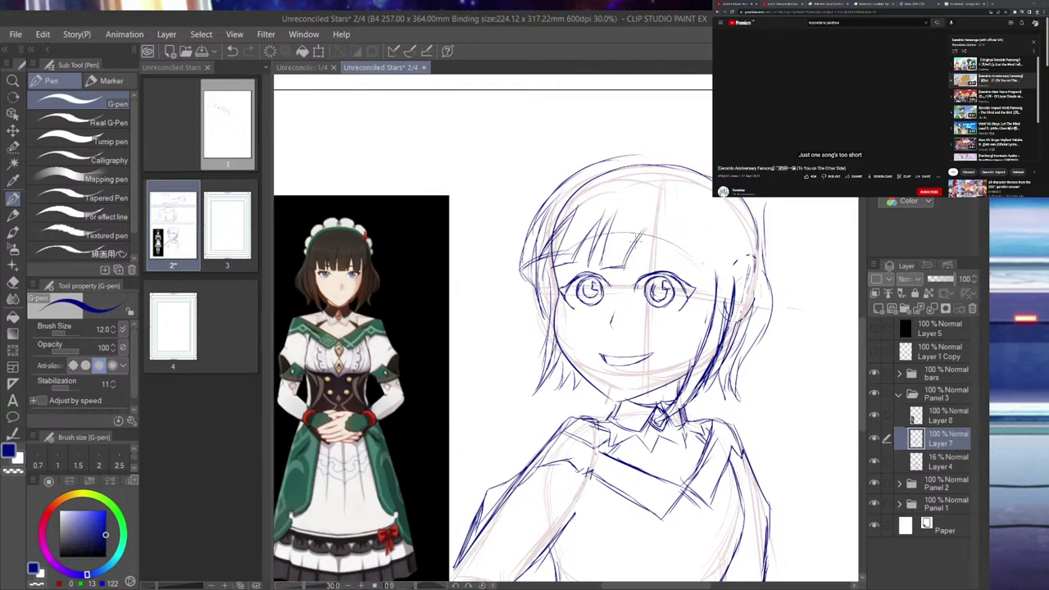
left_click_drag(647, 231, 637, 269)
- Select both eyes of the Panel 3 figure and scale them down slightly on the face
key("m")
mouse_move(622, 323)
left_mouse_down()
mouse_move(581, 291)
mouse_move(680, 295)
left_mouse_up()
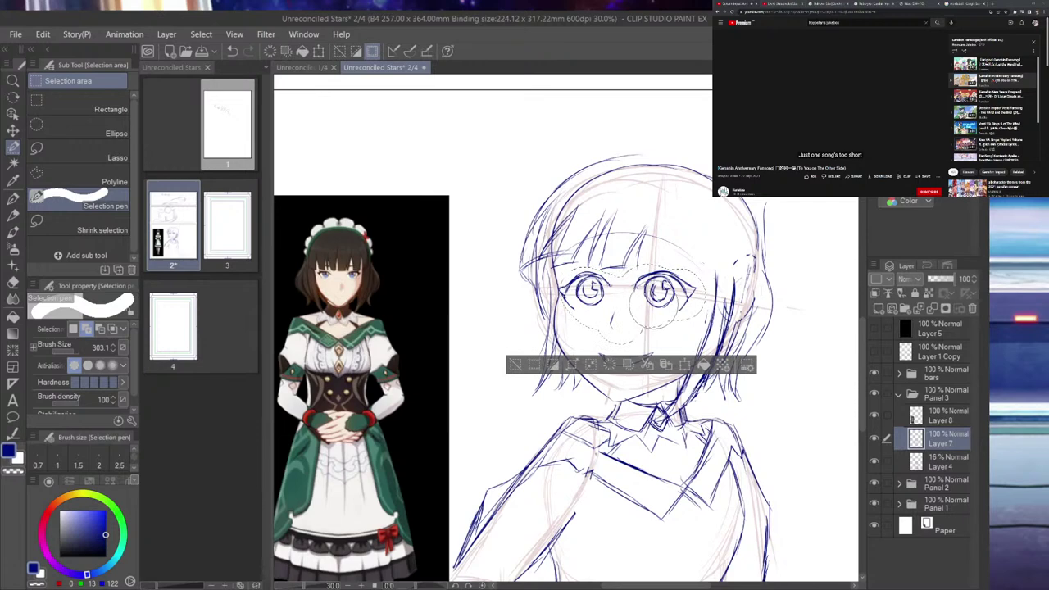
key("ctrl+t")
left_click_drag(705, 264, 689, 279)
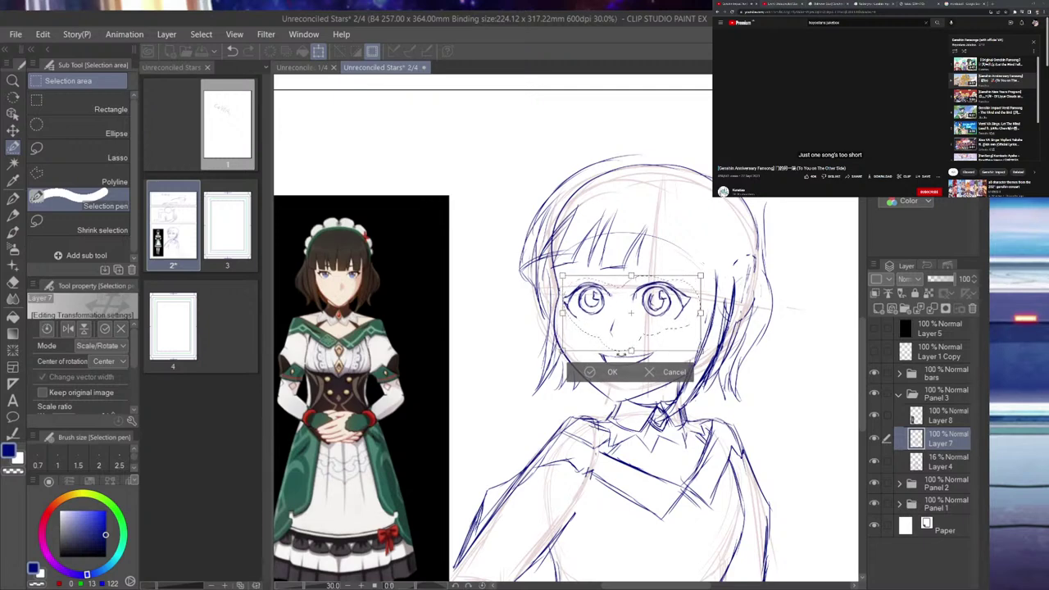
left_click(607, 373)
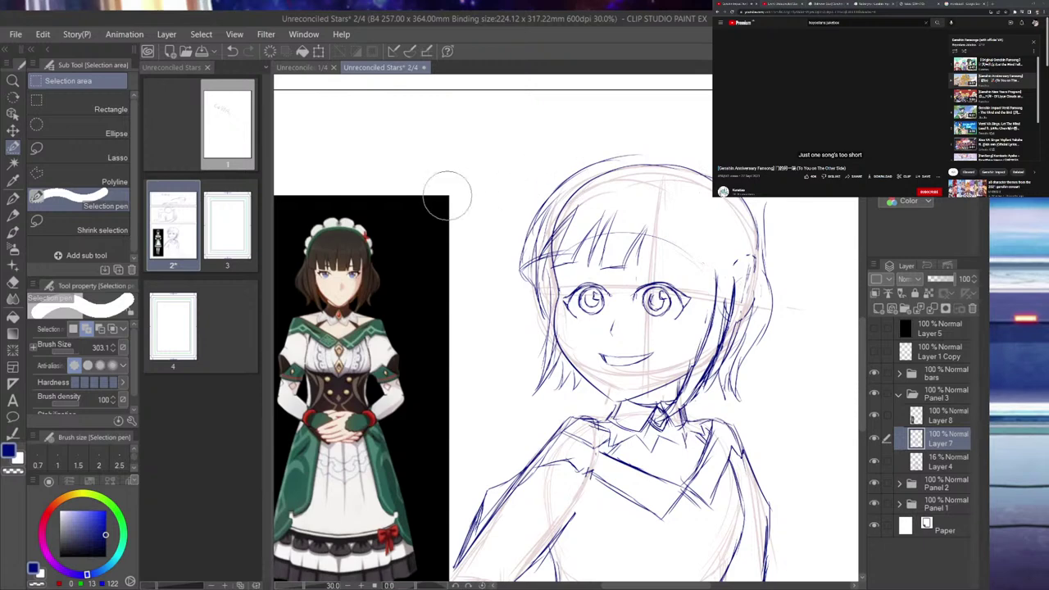
- Select the bangs and hair contour on the left-hand side of the head, shift them slightly down towards the face, and deselect
mouse_move(622, 217)
left_mouse_down()
mouse_move(643, 250)
mouse_move(557, 214)
mouse_move(578, 233)
mouse_move(512, 270)
mouse_move(535, 190)
mouse_move(623, 135)
mouse_move(635, 147)
left_mouse_up()
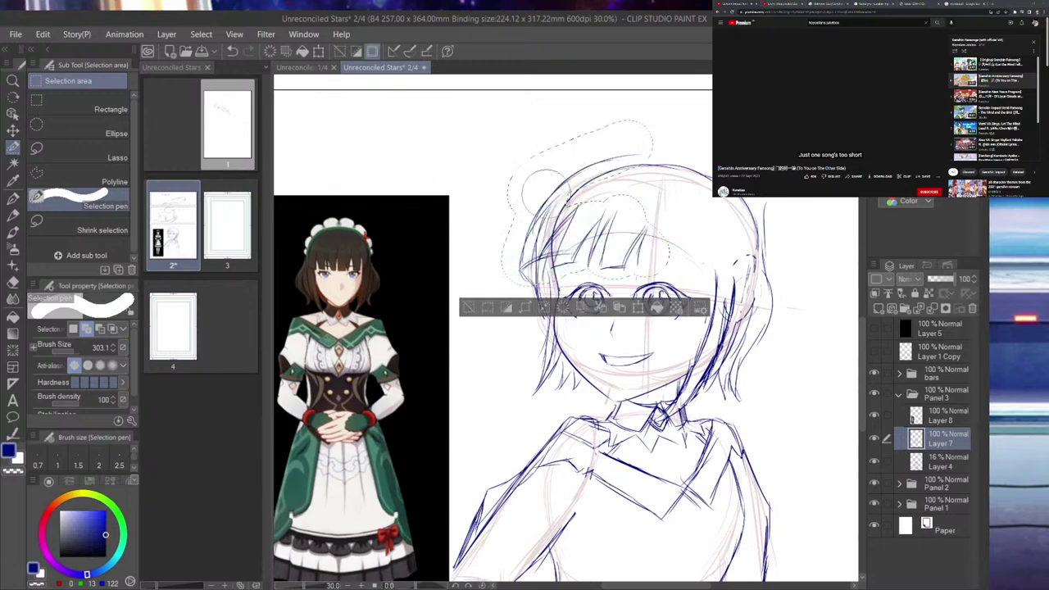
left_click(12, 129)
left_click_drag(603, 228, 608, 237)
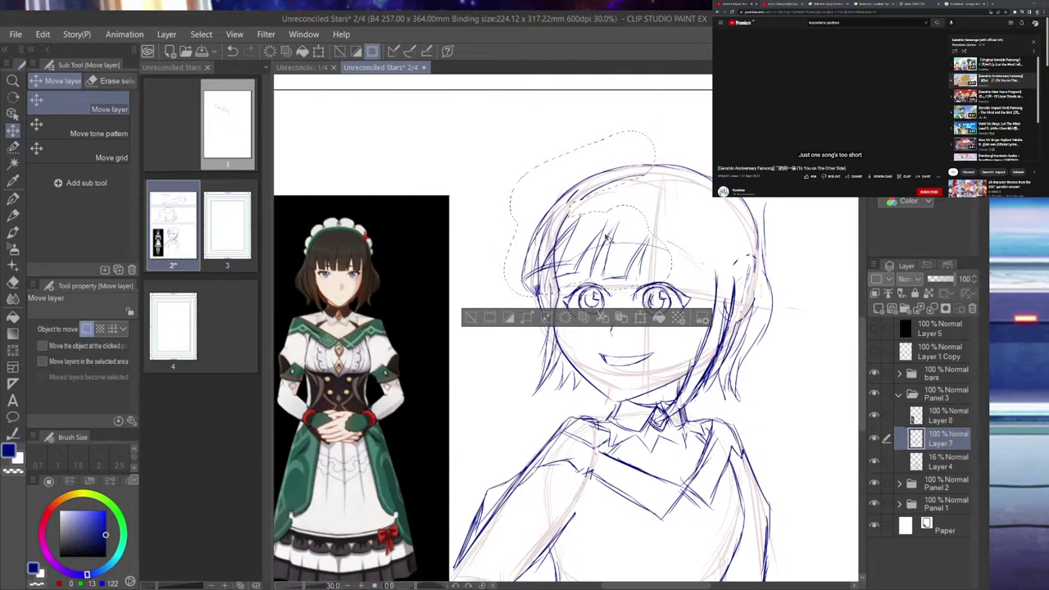
key("ctrl+d")
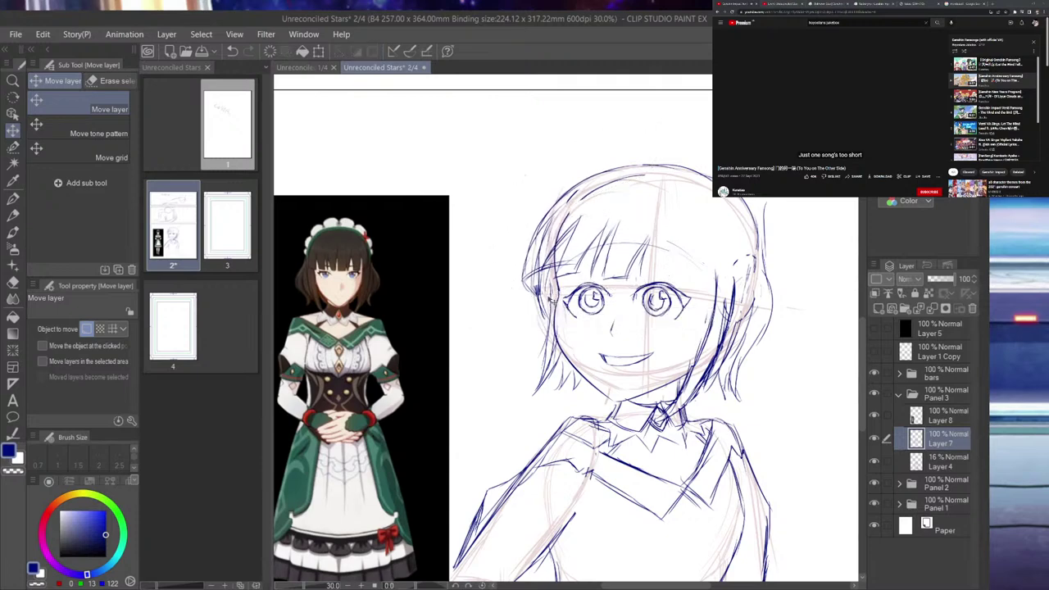
- Redraw the outer hair contour over the crown from the left-hand side to the right-hand side, undoing the unwanted strokes
left_click(12, 198)
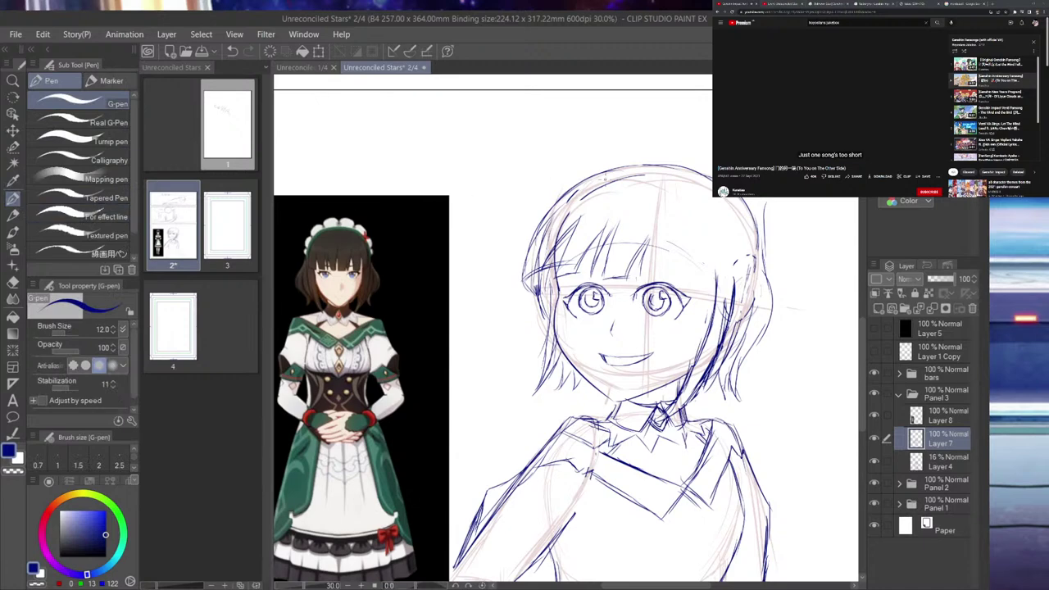
left_click_drag(523, 281, 545, 226)
mouse_move(532, 257)
left_mouse_down()
mouse_move(560, 201)
mouse_move(593, 170)
left_mouse_up()
left_click_drag(553, 216, 618, 163)
mouse_move(566, 190)
left_mouse_down()
mouse_move(637, 160)
mouse_move(701, 163)
left_mouse_up()
left_click_drag(661, 164, 713, 179)
mouse_move(641, 169)
left_mouse_down()
mouse_move(659, 164)
mouse_move(750, 222)
left_mouse_up()
mouse_move(702, 168)
left_mouse_down()
mouse_move(759, 228)
mouse_move(761, 261)
left_mouse_up()
left_click_drag(761, 221, 763, 280)
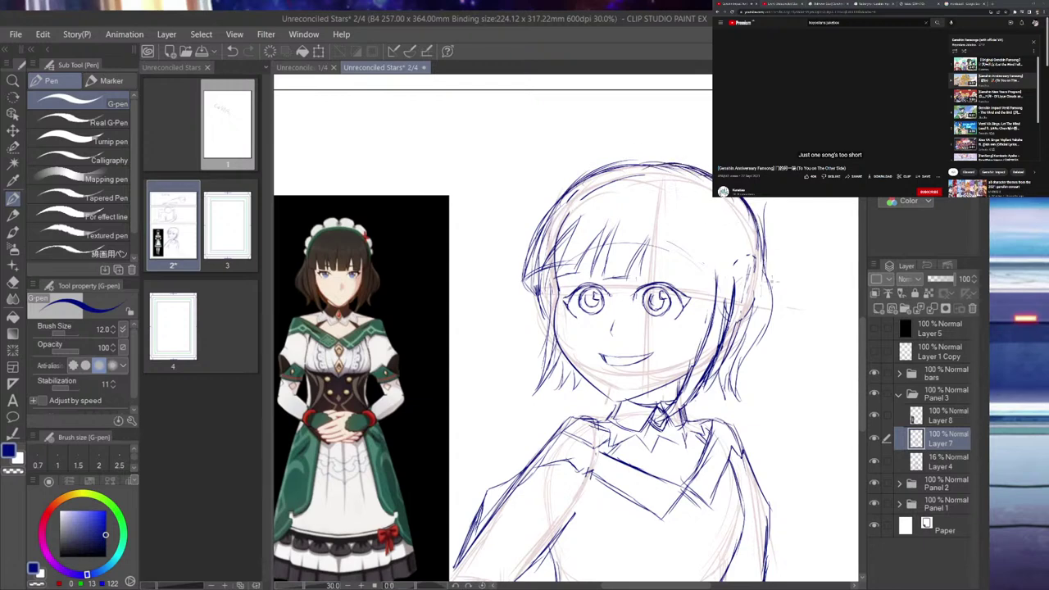
key("ctrl+z")
key("ctrl+z")
key("ctrl+z")
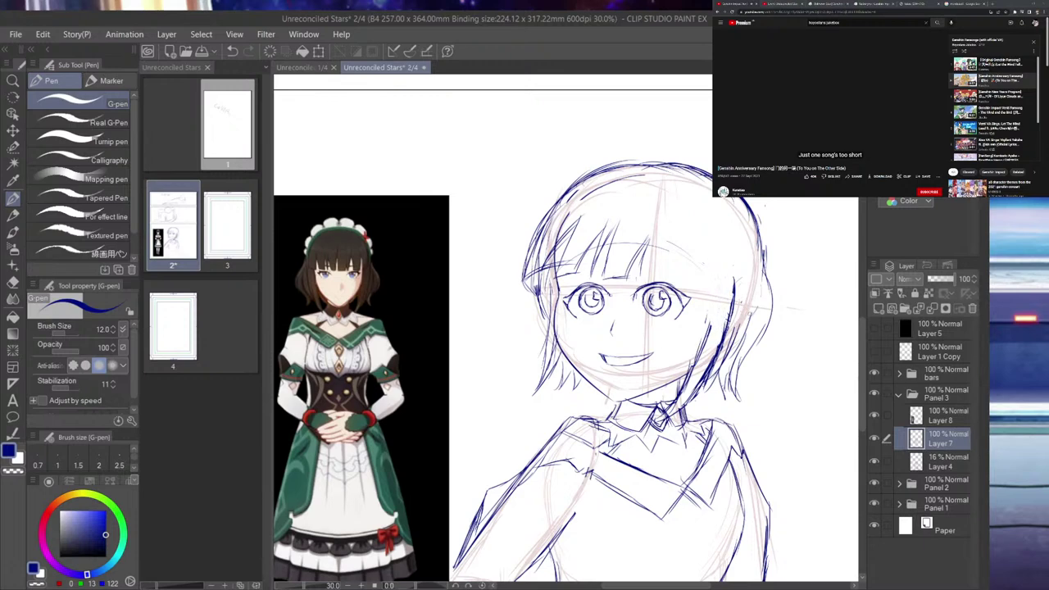
- Draw the right-hand bangs as pointed strands above the eye and beside the temple
mouse_move(650, 237)
left_mouse_down()
mouse_move(642, 275)
mouse_move(684, 273)
mouse_move(693, 237)
mouse_move(703, 285)
left_mouse_up()
mouse_move(702, 224)
left_mouse_down()
mouse_move(703, 288)
mouse_move(719, 292)
left_mouse_up()
left_click_drag(728, 245, 710, 329)
left_click_drag(728, 286, 724, 318)
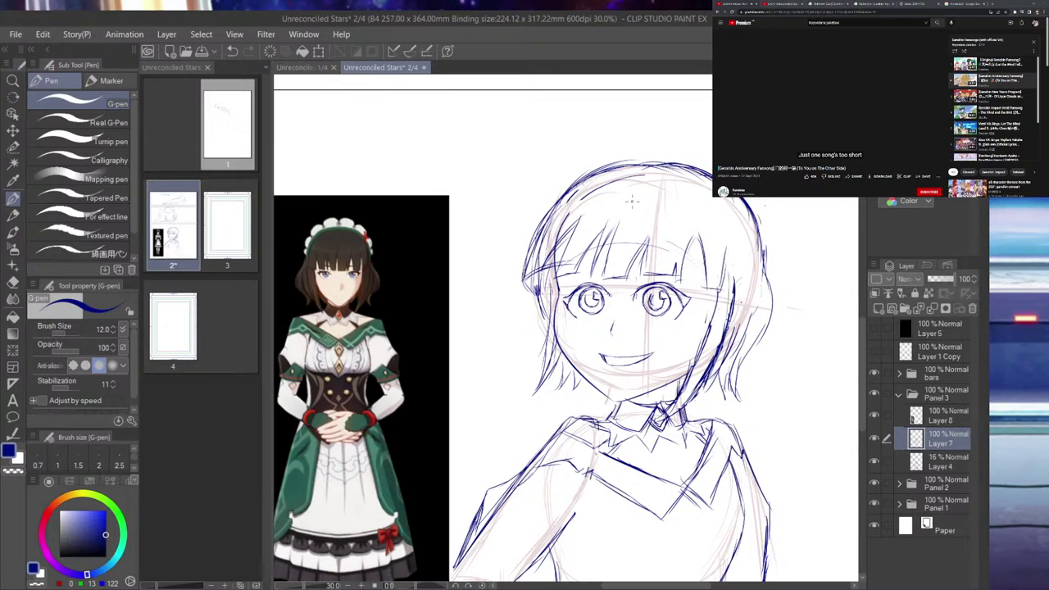
- Draw the headband's inner line across the crown and down the right-hand side of the hair
mouse_move(561, 201)
left_mouse_down()
mouse_move(615, 173)
mouse_move(692, 188)
mouse_move(710, 207)
left_mouse_up()
mouse_move(673, 176)
left_mouse_down()
mouse_move(727, 207)
mouse_move(744, 235)
left_mouse_up()
mouse_move(710, 197)
left_mouse_down()
mouse_move(735, 230)
mouse_move(739, 296)
mouse_move(728, 252)
mouse_move(741, 241)
mouse_move(719, 303)
left_mouse_up()
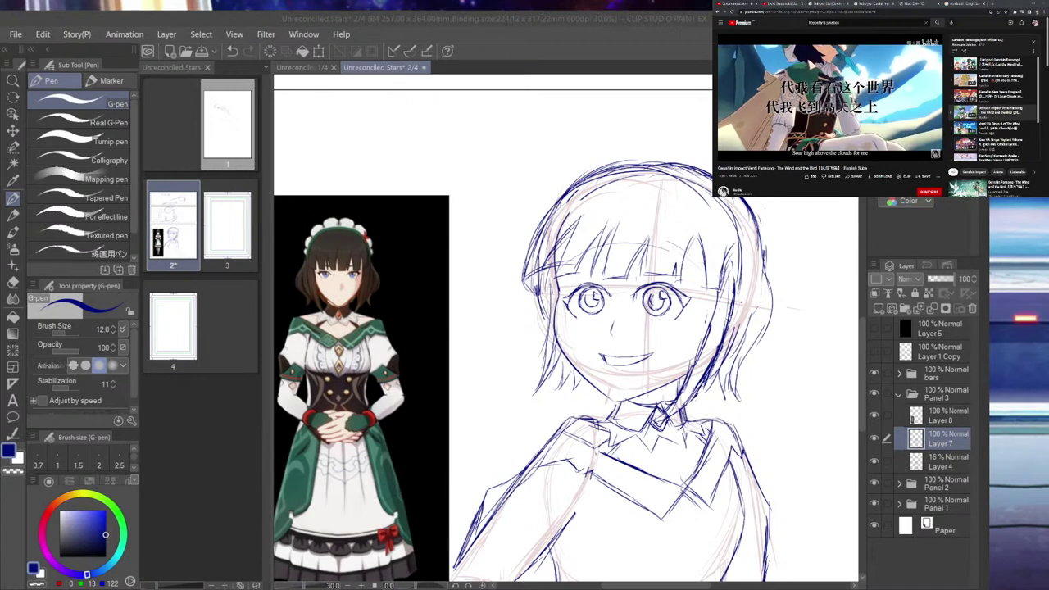
- View Katheryne in the Unreconciled Stars event video in the browser for reference, and return to Clip Studio Paint
left_click(788, 4)
scroll(829, 115, "down", 1)
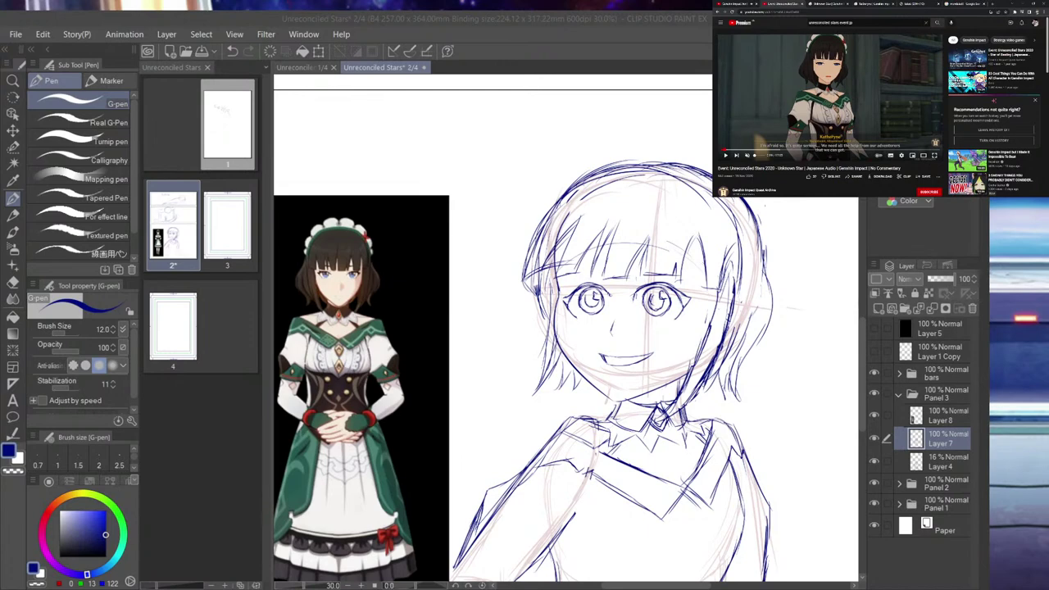
key("alt+Tab")
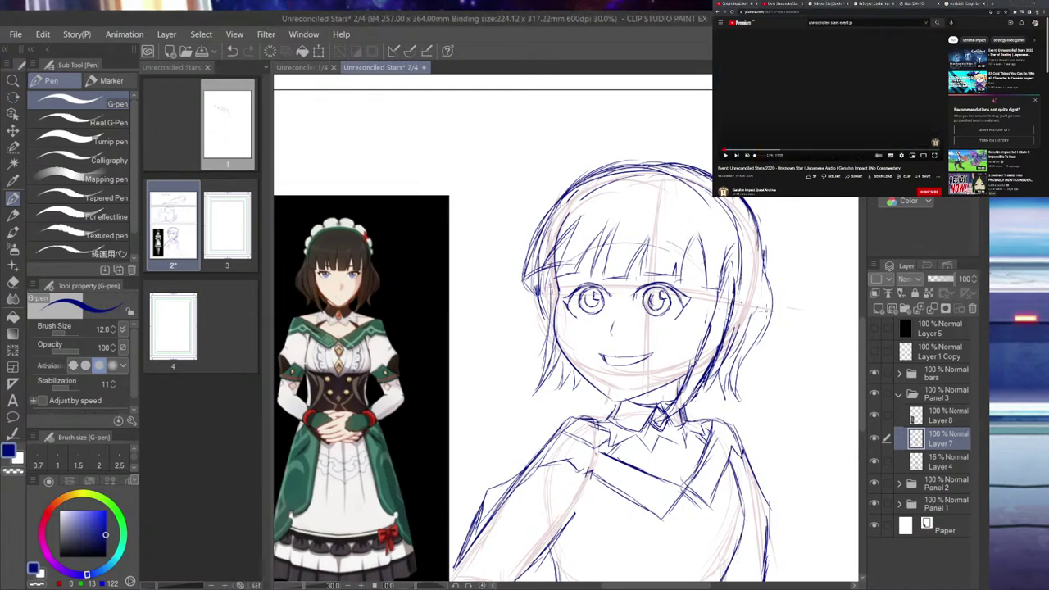
- Reinforce the headband and hair contour over the top and right-hand side of the head
scroll(768, 311, "up", 1)
left_click_drag(745, 275, 738, 205)
mouse_move(634, 153)
left_mouse_down()
mouse_move(709, 184)
mouse_move(731, 215)
left_mouse_up()
mouse_move(665, 158)
left_mouse_down()
mouse_move(721, 208)
mouse_move(738, 251)
left_mouse_up()
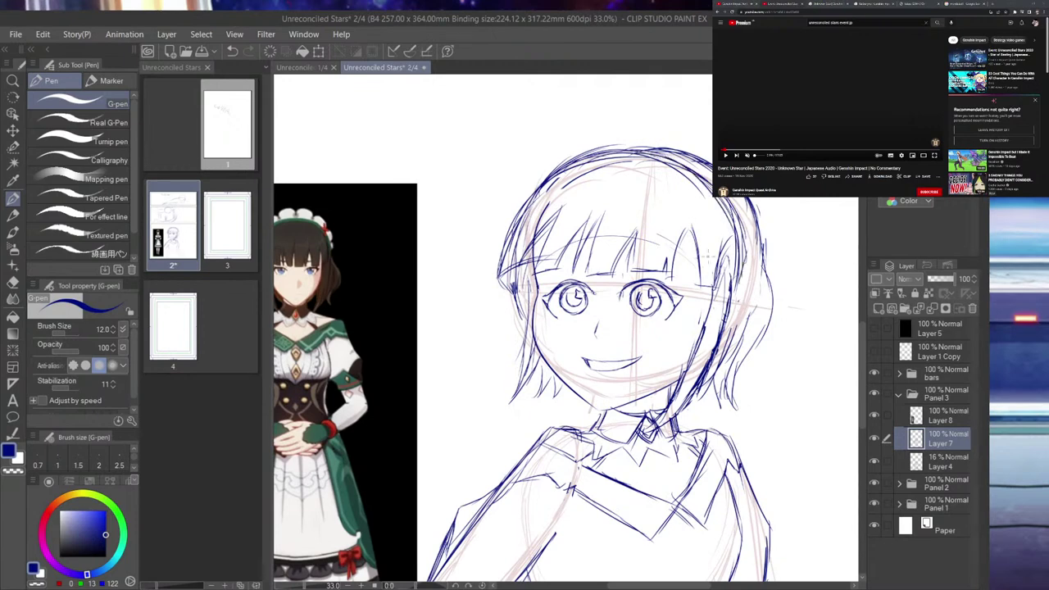
- Sketch the maid headdress's outer arc above the head and bring its line down the right-hand side
mouse_move(519, 215)
left_mouse_down()
mouse_move(535, 155)
mouse_move(578, 138)
left_mouse_up()
left_click_drag(531, 168, 622, 116)
mouse_move(547, 142)
left_mouse_down()
mouse_move(651, 136)
mouse_move(622, 106)
mouse_move(709, 127)
left_mouse_up()
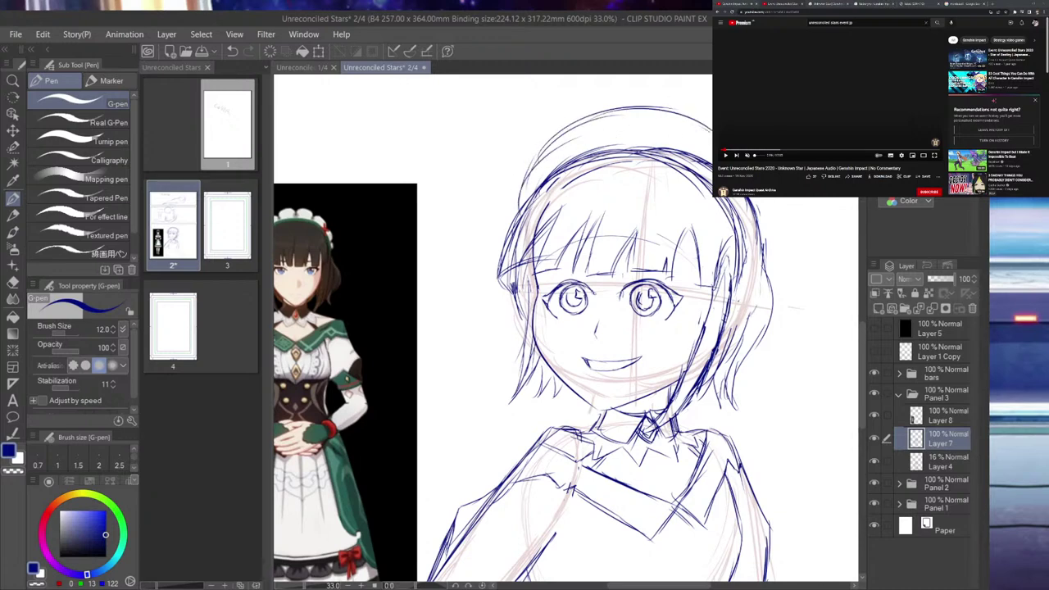
mouse_move(751, 198)
left_mouse_down()
mouse_move(754, 246)
mouse_move(740, 278)
left_mouse_up()
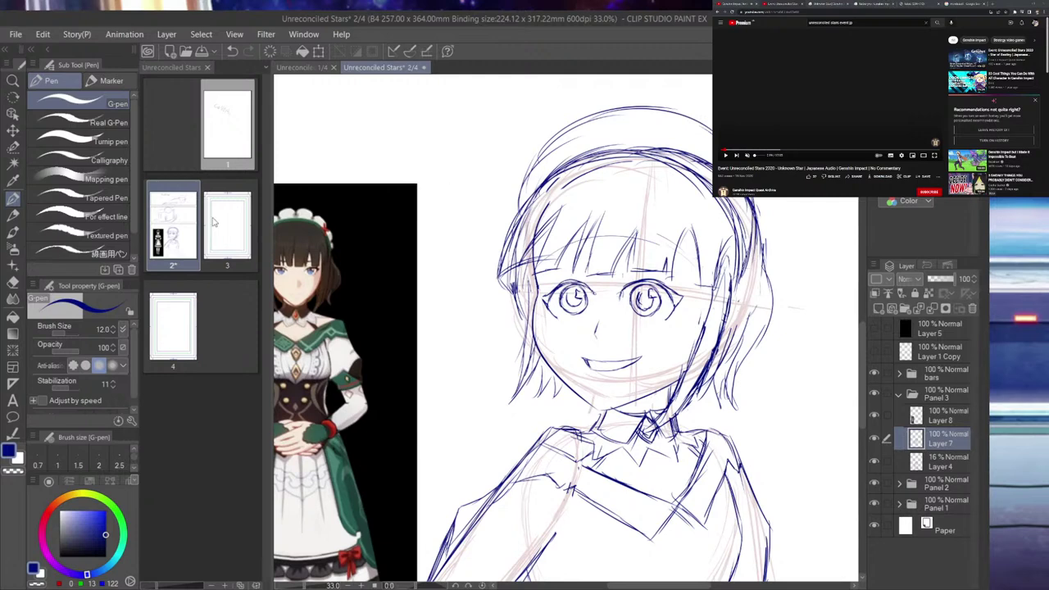
- Erase the doubled contour lines at the upper right of the head and redraw the headband edge there
left_click(15, 282)
mouse_move(634, 146)
left_mouse_down()
mouse_move(695, 166)
mouse_move(740, 203)
left_mouse_up()
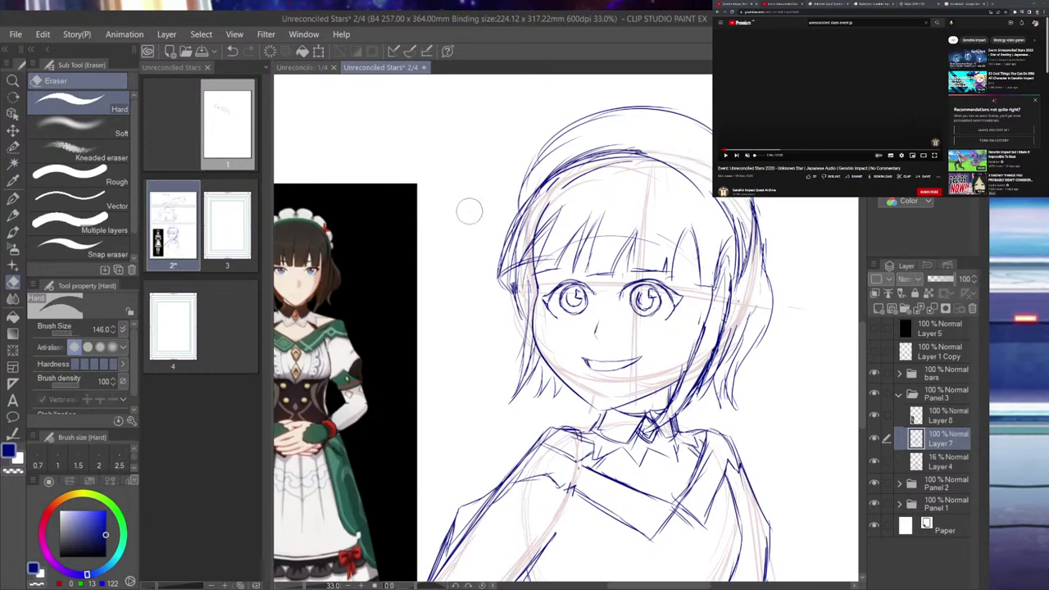
left_click(13, 198)
left_click_drag(662, 161, 736, 228)
- Draw slanted, worried eyebrows above both eyes, undoing the unwanted strokes
left_click_drag(617, 268, 665, 270)
key("ctrl+z")
key("ctrl+z")
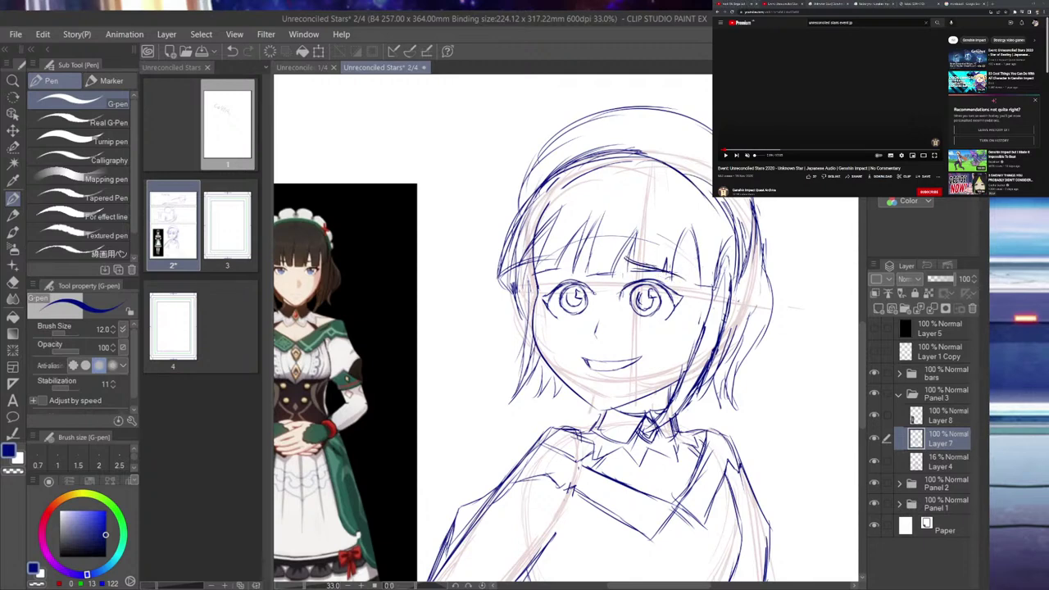
mouse_move(547, 276)
left_mouse_down()
mouse_move(585, 267)
mouse_move(573, 265)
mouse_move(594, 252)
left_mouse_up()
key("ctrl+z")
- Shape the headdress arc into scalloped ruffles with small notches between them
left_click_drag(693, 148, 712, 141)
mouse_move(631, 123)
left_mouse_down()
mouse_move(680, 114)
mouse_move(694, 150)
left_mouse_up()
mouse_move(568, 137)
left_mouse_down()
mouse_move(598, 127)
mouse_move(581, 110)
mouse_move(591, 127)
mouse_move(625, 131)
left_mouse_up()
left_click_drag(699, 140, 689, 153)
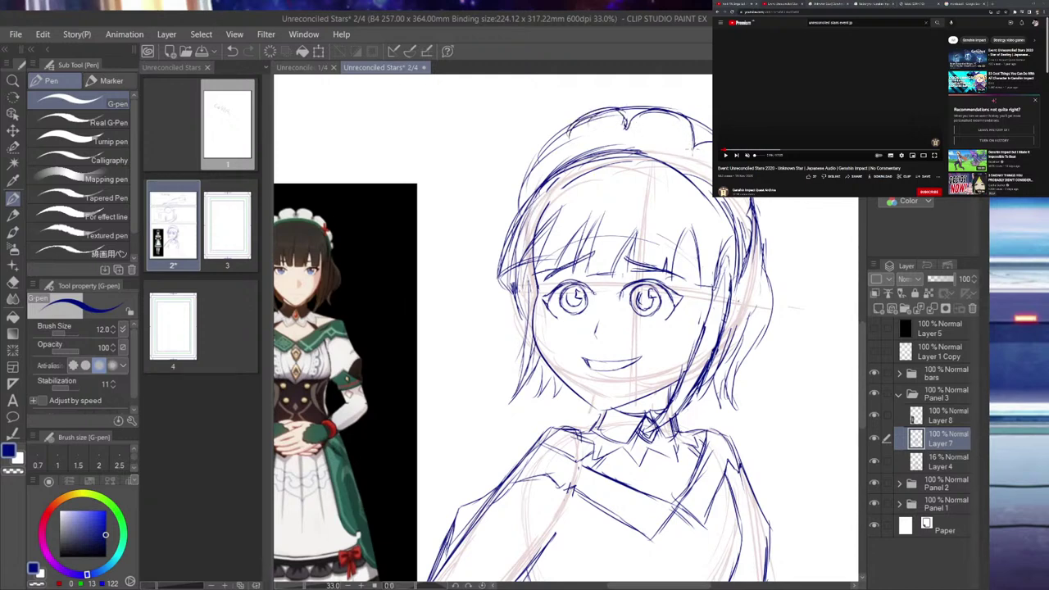
mouse_move(567, 137)
left_mouse_down()
mouse_move(526, 172)
mouse_move(518, 207)
left_mouse_up()
mouse_move(626, 107)
left_mouse_down()
mouse_move(674, 105)
mouse_move(706, 121)
left_mouse_up()
key("ctrl+z")
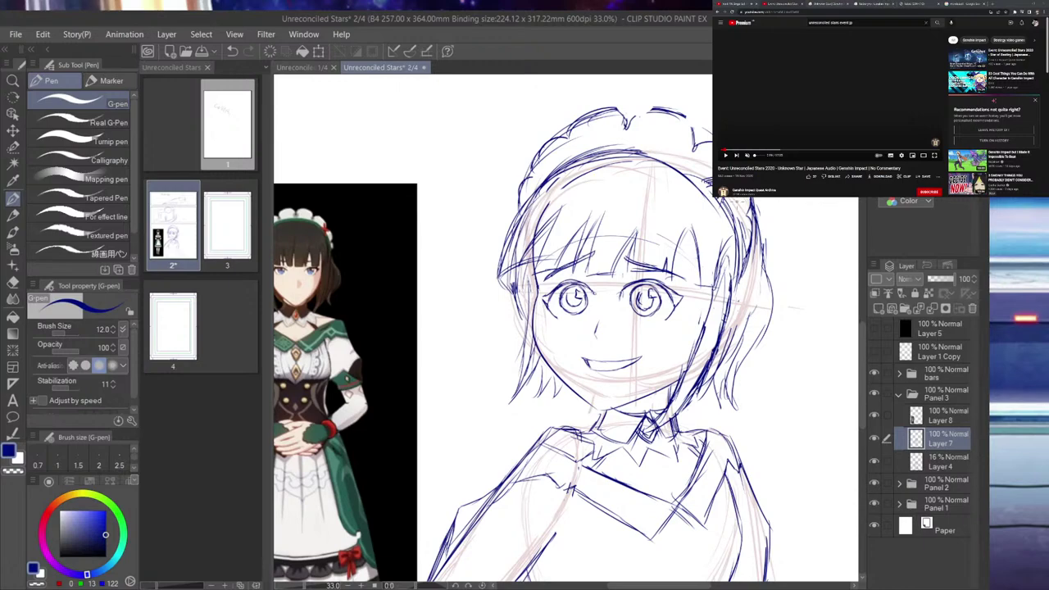
- Select the eyes and eyebrows, scale them down slightly, nudge them into place on the face, and deselect
scroll(706, 324, "down", 5)
scroll(678, 369, "up", 2)
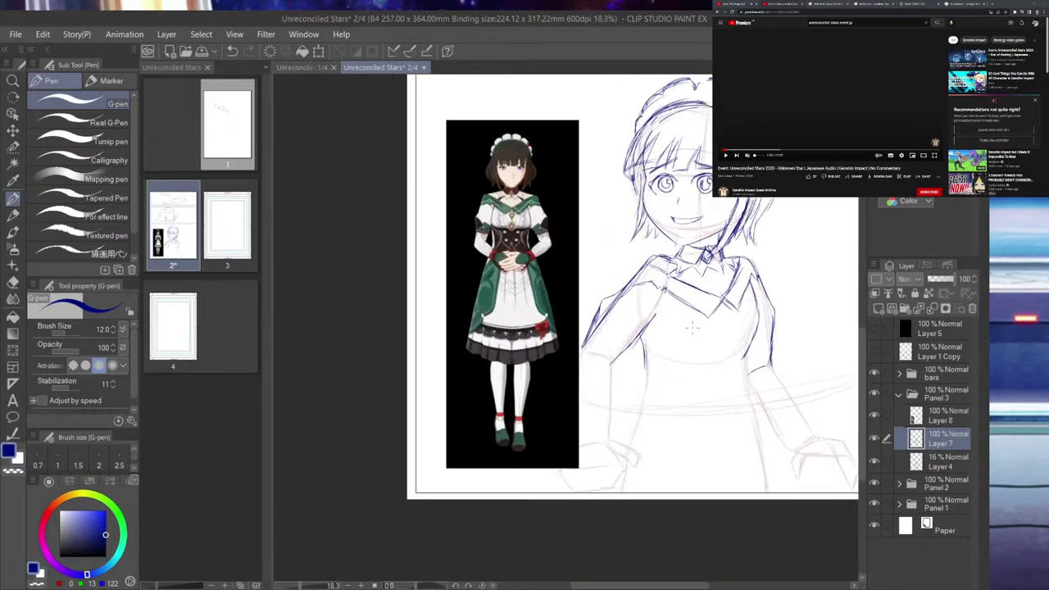
scroll(656, 156, "up", 3)
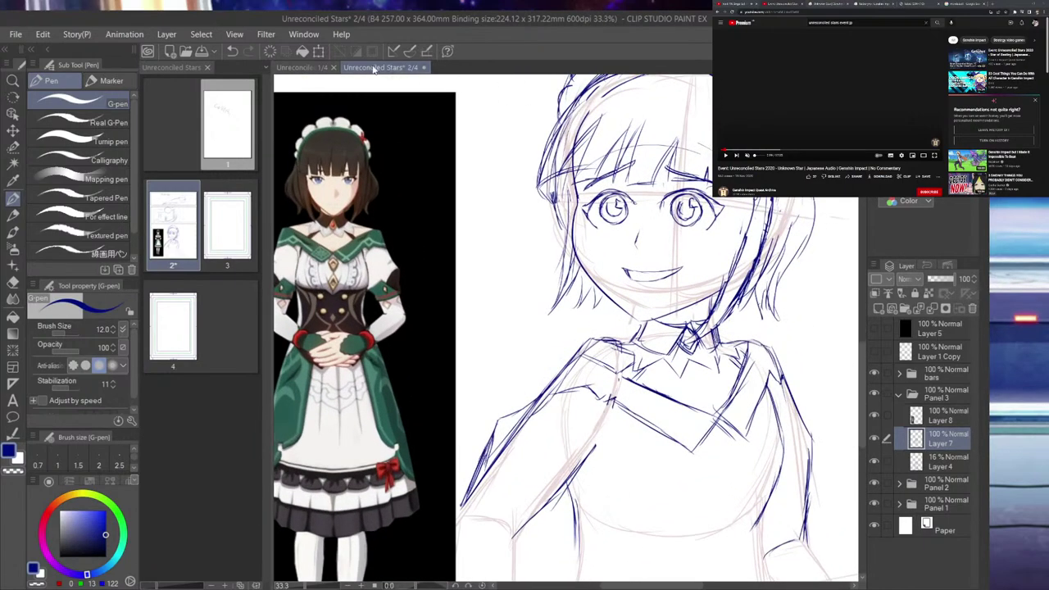
left_click(14, 149)
mouse_move(705, 219)
left_mouse_down()
mouse_move(616, 176)
mouse_move(583, 215)
mouse_move(590, 228)
left_mouse_up()
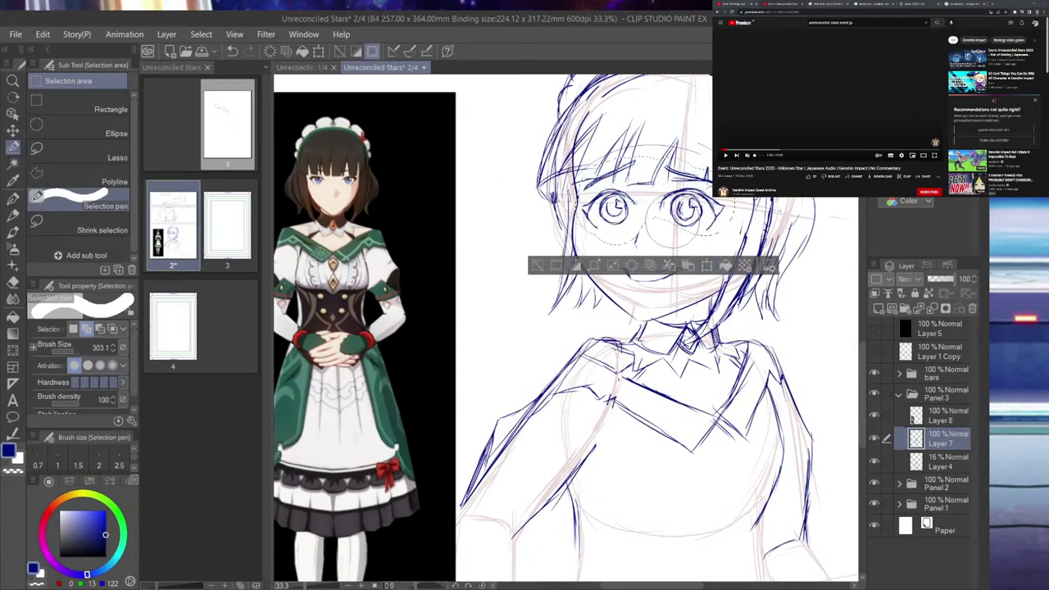
key("ctrl+t")
left_click_drag(735, 156, 727, 159)
left_click_drag(652, 217, 656, 219)
left_click(621, 267)
key("ctrl+d")
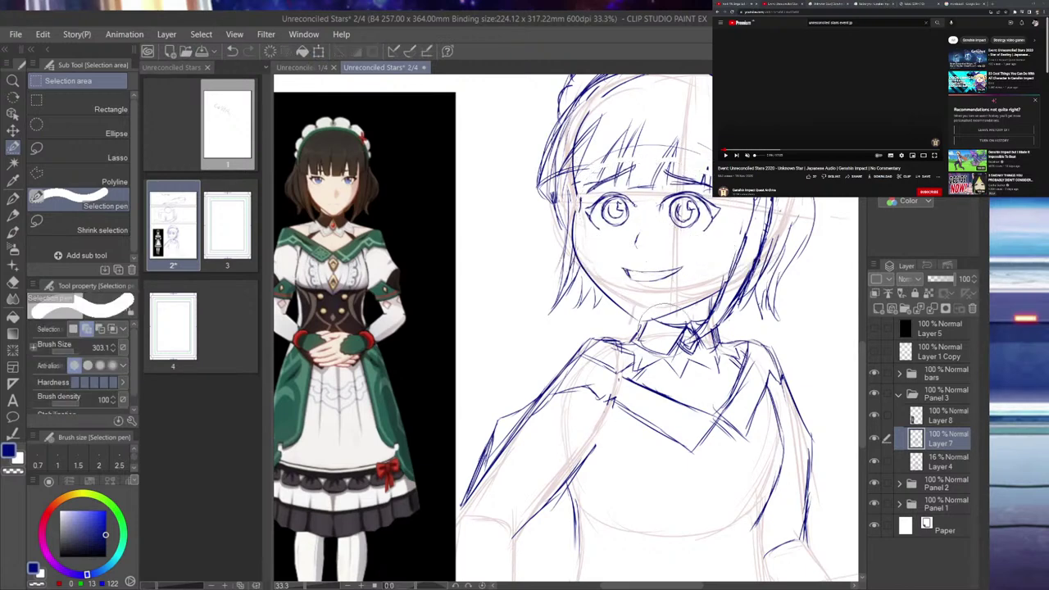
- Redraw the chin, jaw and left-hand cheek line, and reinforce the hair beside the cheek
left_click(13, 198)
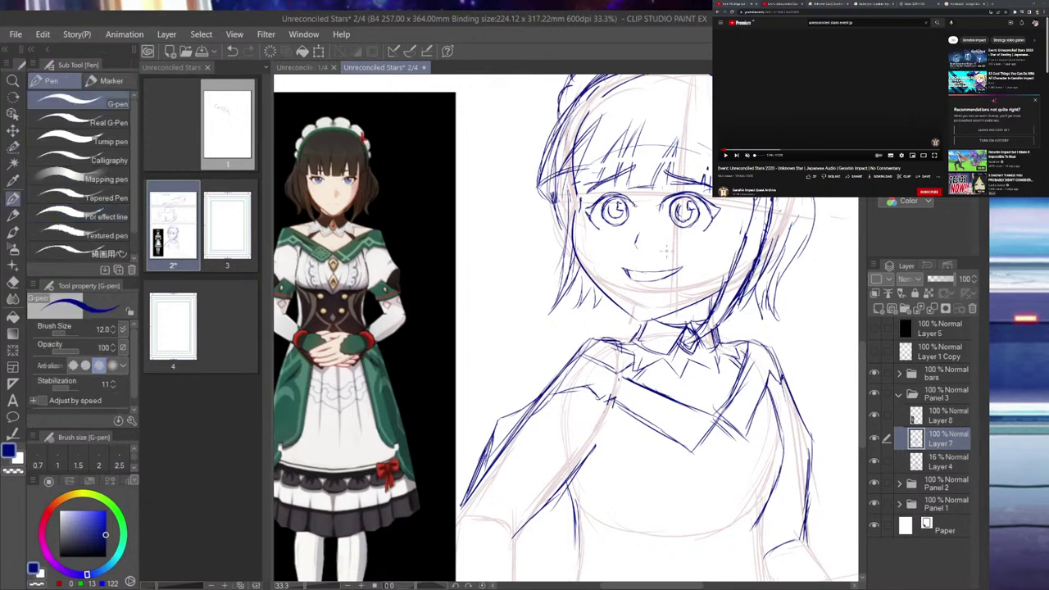
mouse_move(631, 324)
left_mouse_down()
mouse_move(697, 304)
mouse_move(717, 291)
mouse_move(713, 278)
mouse_move(721, 301)
left_mouse_up()
left_click_drag(740, 251, 705, 304)
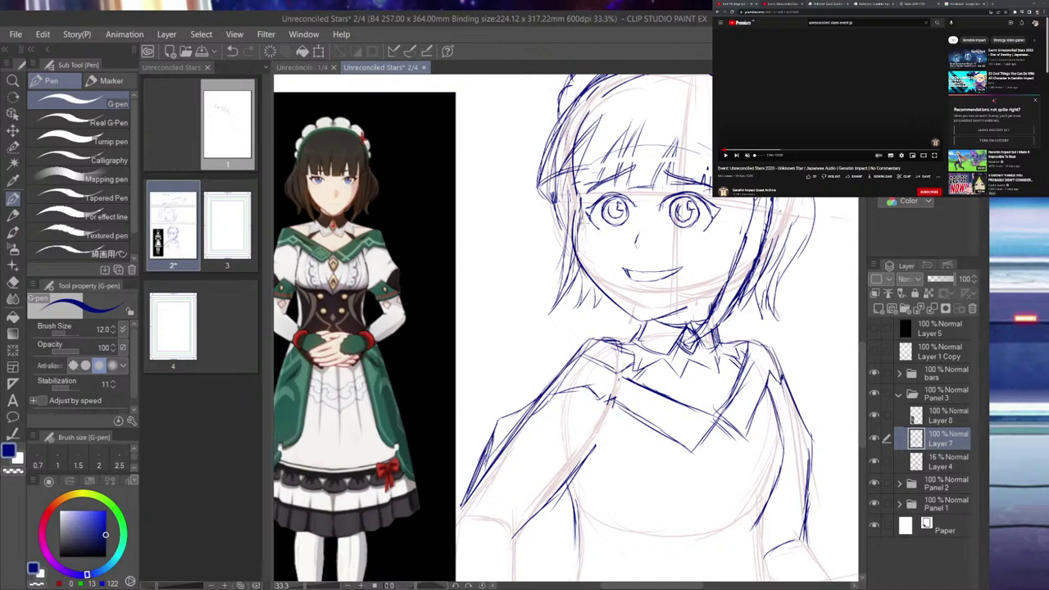
left_click_drag(578, 244, 589, 272)
left_click_drag(573, 211, 567, 251)
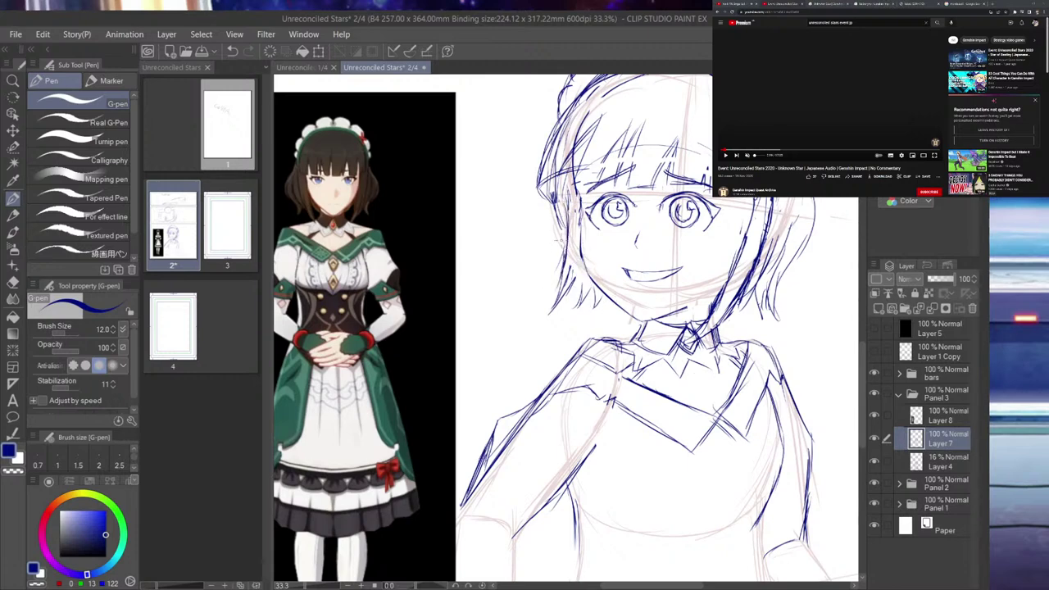
- Clean up and redraw the pointed hair tip on the left-hand side, and add strands to the bangs
left_click_drag(538, 183, 563, 194)
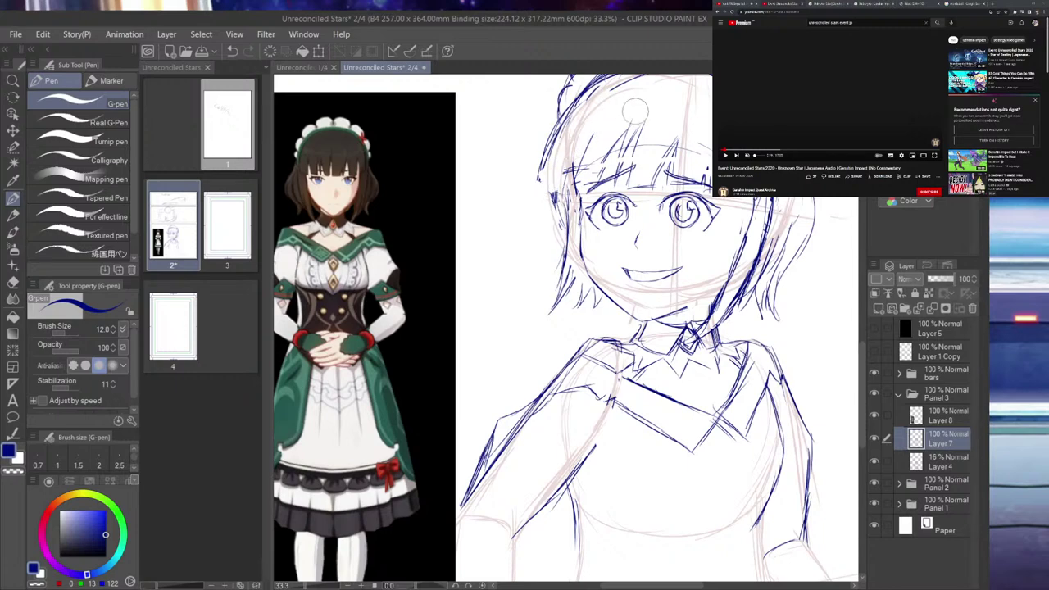
mouse_move(540, 170)
left_mouse_down()
mouse_move(554, 200)
mouse_move(575, 171)
left_mouse_up()
mouse_move(609, 122)
left_mouse_down()
mouse_move(586, 152)
mouse_move(589, 172)
mouse_move(617, 169)
mouse_move(670, 190)
left_mouse_up()
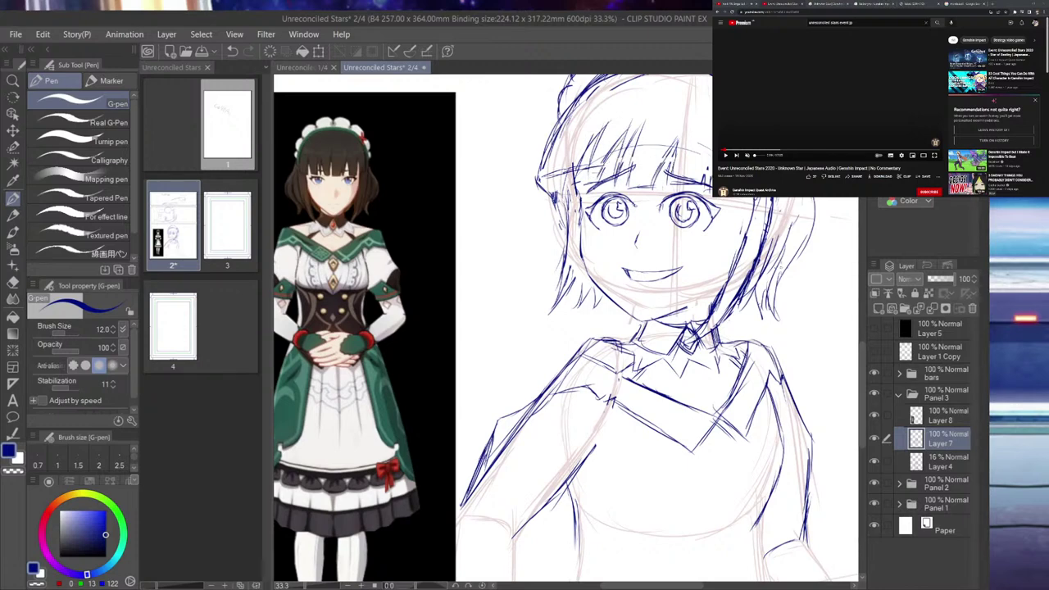
scroll(807, 257, "down", 1)
scroll(747, 186, "up", 2)
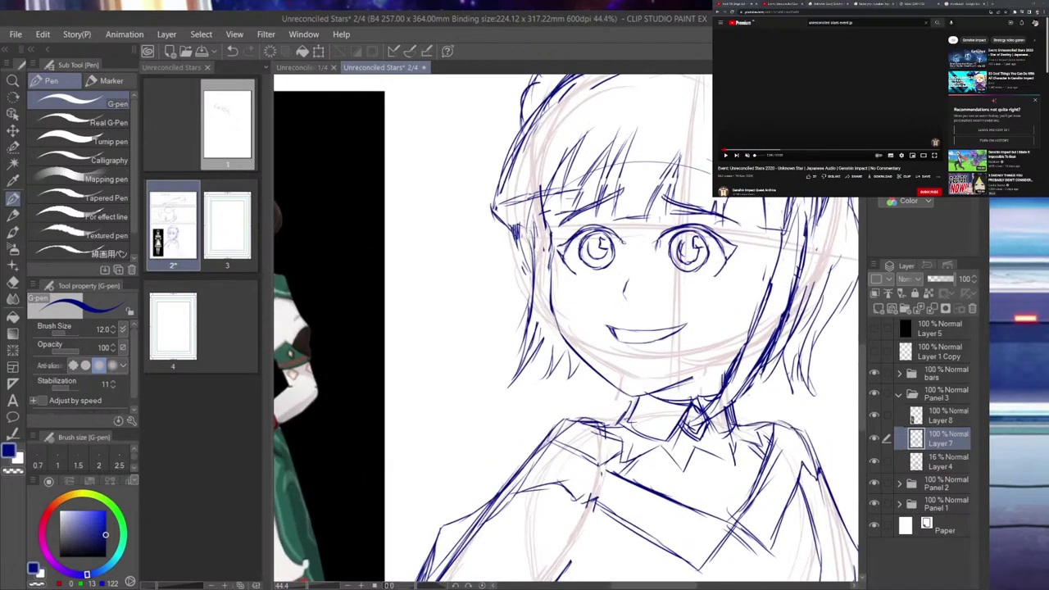
left_click_drag(565, 157, 613, 110)
left_click_drag(548, 164, 572, 129)
- Draw both side contours of the torso from below the arms down to the waist
scroll(570, 242, "down", 4)
scroll(569, 241, "up", 1)
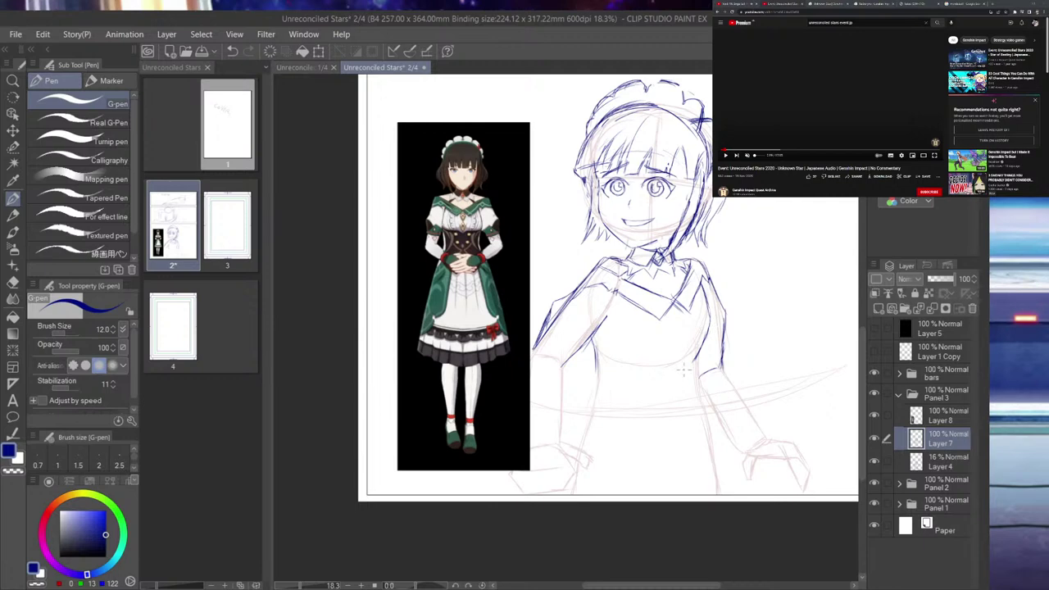
scroll(682, 370, "up", 1)
scroll(675, 370, "up", 2)
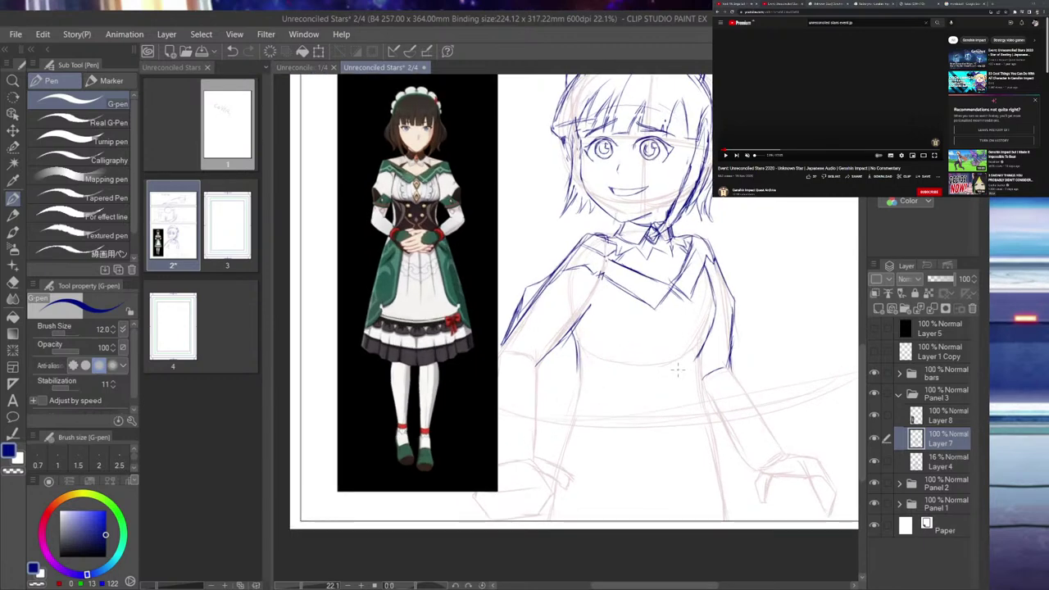
mouse_move(567, 335)
left_mouse_down()
mouse_move(569, 406)
mouse_move(567, 383)
mouse_move(560, 440)
left_mouse_up()
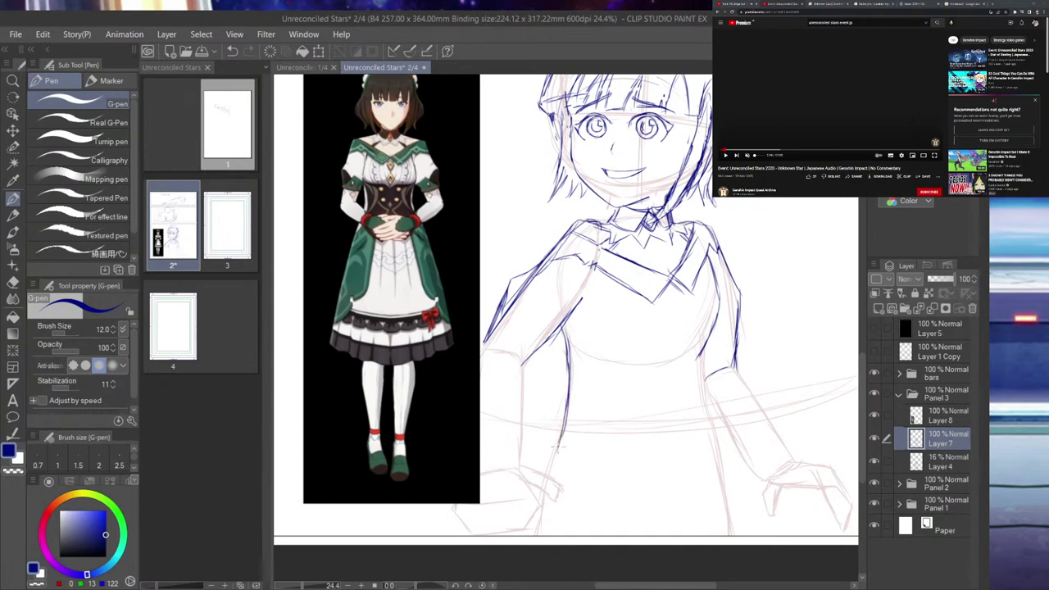
left_click_drag(705, 354, 704, 450)
- Draw the pointed blouse front below the collar, the corset's upper edge under the bust, and four buttons
left_click_drag(640, 297, 658, 329)
left_click_drag(638, 294, 660, 365)
mouse_move(699, 280)
left_mouse_down()
mouse_move(670, 360)
mouse_move(662, 371)
mouse_move(654, 362)
mouse_move(677, 375)
mouse_move(705, 352)
mouse_move(588, 357)
mouse_move(570, 395)
left_mouse_up()
left_click_drag(643, 381, 647, 420)
left_click_drag(689, 378, 691, 413)
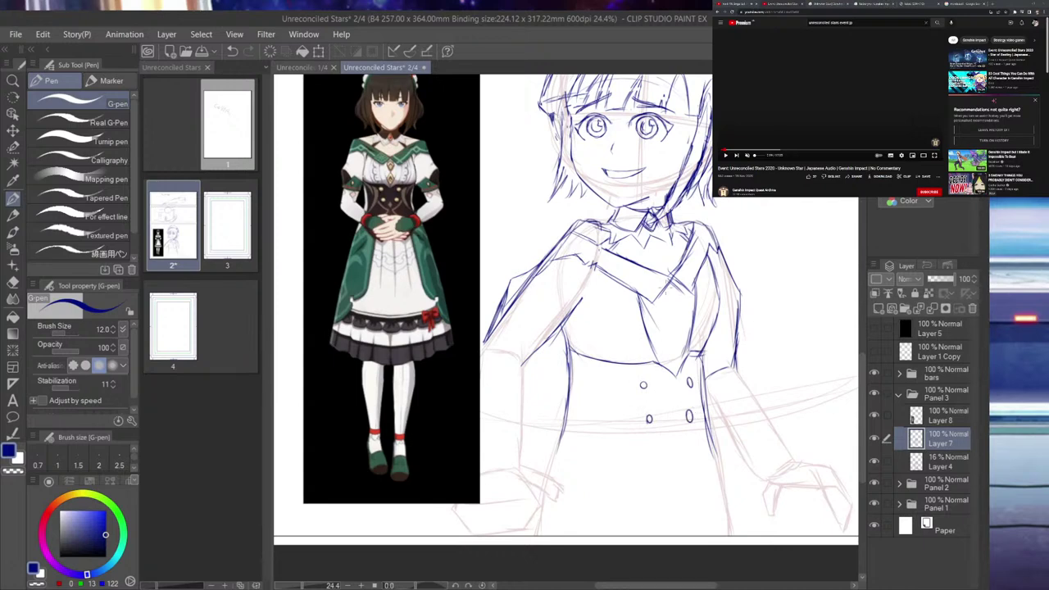
mouse_move(674, 378)
left_mouse_down()
mouse_move(667, 345)
mouse_move(681, 331)
mouse_move(689, 356)
left_mouse_up()
key("ctrl+z")
mouse_move(672, 367)
left_mouse_down()
mouse_move(666, 303)
mouse_move(673, 365)
left_mouse_up()
key("ctrl+z")
key("ctrl+z")
- Draw the diamond ornament with crossing lines inside the pointed blouse front below the collar
mouse_move(650, 298)
left_mouse_down()
mouse_move(674, 358)
mouse_move(678, 293)
left_mouse_up()
left_click_drag(657, 341, 670, 326)
left_click_drag(670, 331, 685, 289)
key("ctrl+z")
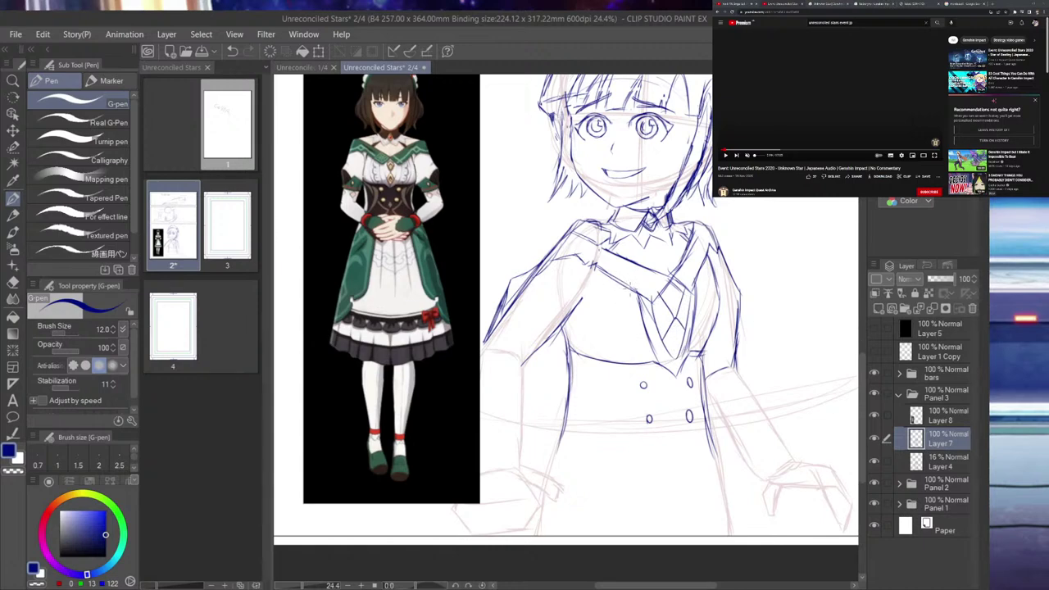
- Draw scalloped ruffle edges along both sides of the pointed blouse front
mouse_move(627, 287)
left_mouse_down()
mouse_move(617, 317)
mouse_move(630, 348)
left_mouse_up()
key("ctrl+z")
key("ctrl+z")
key("ctrl+z")
left_click_drag(628, 293, 637, 362)
key("ctrl+z")
left_click_drag(702, 277, 701, 338)
left_click_drag(705, 333, 698, 347)
- Draw the corset's lower edge across the waist, with a curved dip, a raised notch and a second point
mouse_move(562, 436)
left_mouse_down()
mouse_move(572, 468)
mouse_move(616, 490)
left_mouse_up()
key("ctrl+z")
mouse_move(557, 446)
left_mouse_down()
mouse_move(581, 471)
mouse_move(604, 485)
left_mouse_up()
key("ctrl+z")
left_click_drag(558, 438, 643, 491)
key("ctrl+z")
left_click_drag(557, 441, 648, 500)
key("ctrl+z")
mouse_move(560, 439)
left_mouse_down()
mouse_move(660, 494)
mouse_move(681, 461)
left_mouse_up()
key("ctrl+z")
left_click_drag(652, 493, 679, 455)
key("ctrl+z")
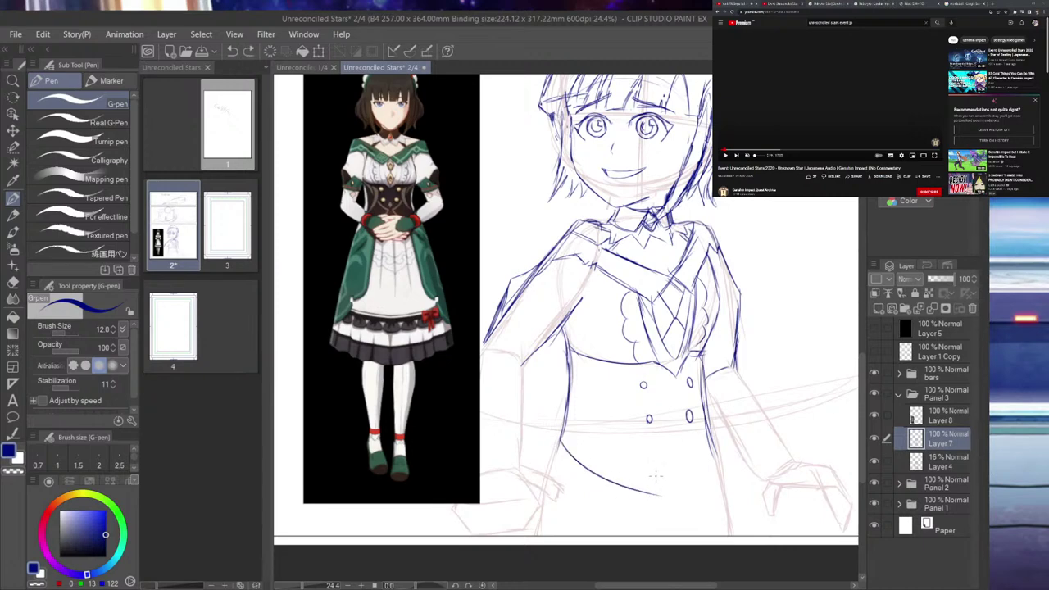
left_click_drag(641, 494, 680, 459)
key("ctrl+z")
mouse_move(641, 490)
left_mouse_down()
mouse_move(682, 451)
mouse_move(714, 485)
left_mouse_up()
key("ctrl+z")
mouse_move(679, 450)
left_mouse_down()
mouse_move(715, 486)
mouse_move(712, 472)
left_mouse_up()
key("ctrl+z")
key("ctrl+z")
key("e")
left_click_drag(655, 491, 647, 499)
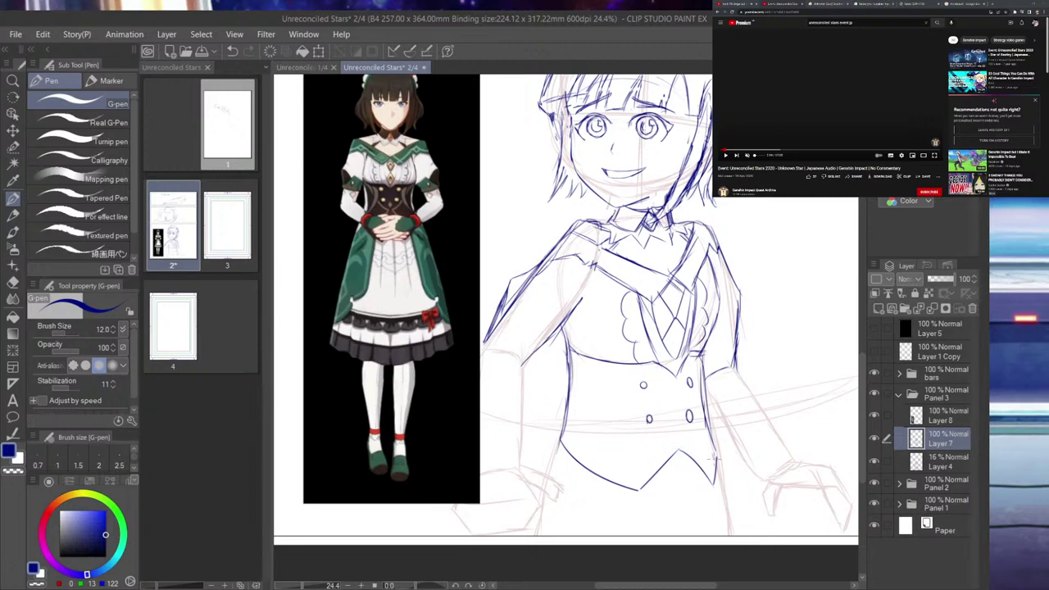
- Draw the skirt below the corset down to the panel border, with both side contours, apron edges and short fold lines
left_click_drag(557, 447, 531, 529)
key("ctrl+z")
left_click_drag(562, 444, 537, 535)
left_click_drag(719, 457, 730, 536)
scroll(699, 424, "down", 2)
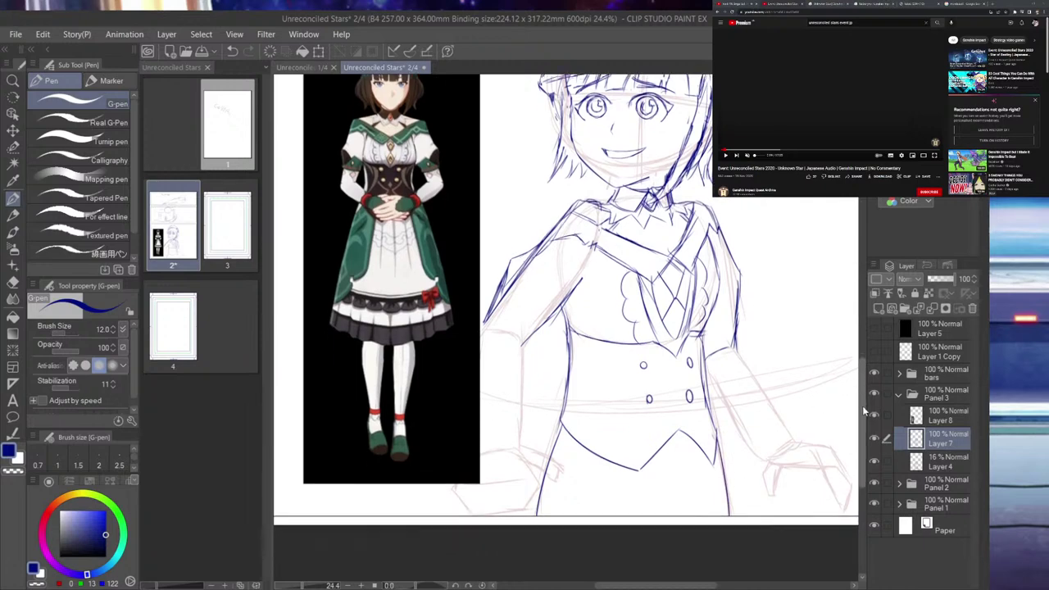
left_click_drag(592, 401, 579, 462)
left_click_drag(713, 406, 718, 461)
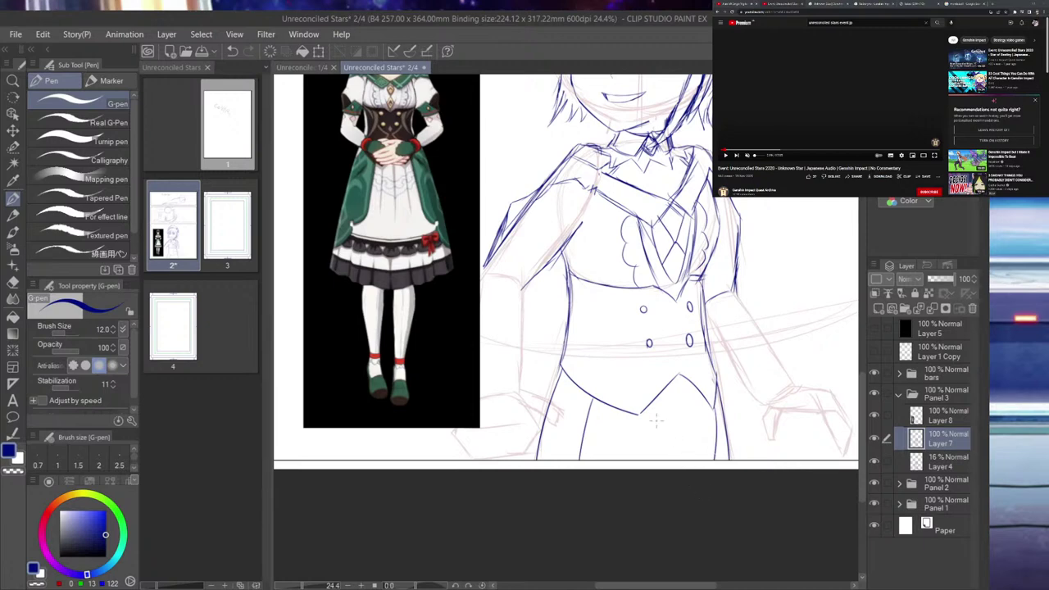
left_click_drag(613, 418, 619, 455)
left_click_drag(625, 417, 618, 449)
mouse_move(661, 400)
left_mouse_down()
mouse_move(663, 432)
mouse_move(694, 404)
mouse_move(699, 437)
left_mouse_up()
- Move the reference image on Layer 8 to the panel's left border, clear of the sketched arm, and reselect Layer 7
scroll(677, 356, "down", 4)
scroll(626, 319, "up", 4)
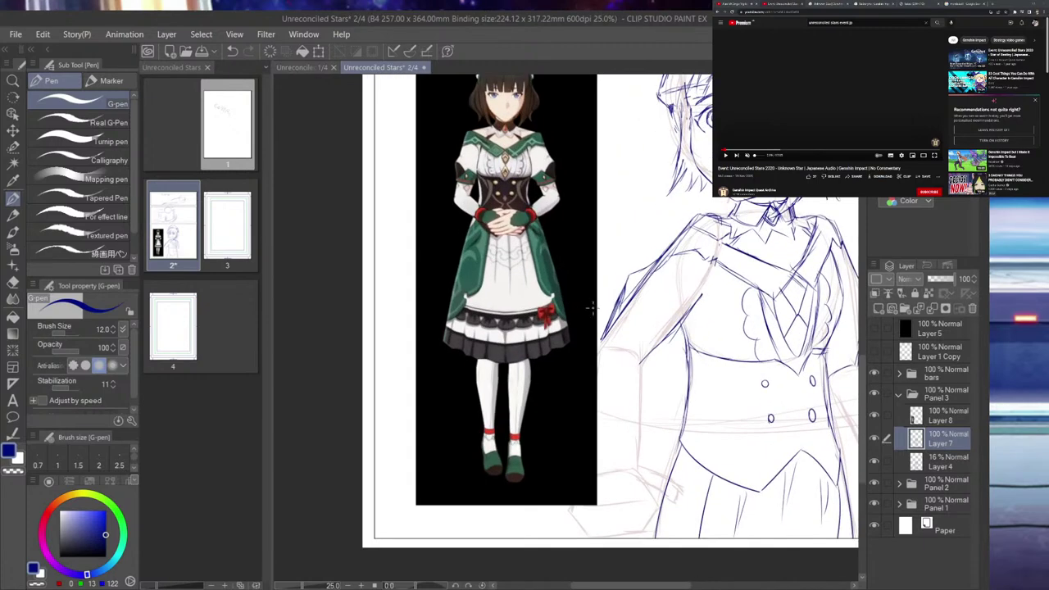
scroll(592, 308, "down", 4)
scroll(758, 241, "up", 4)
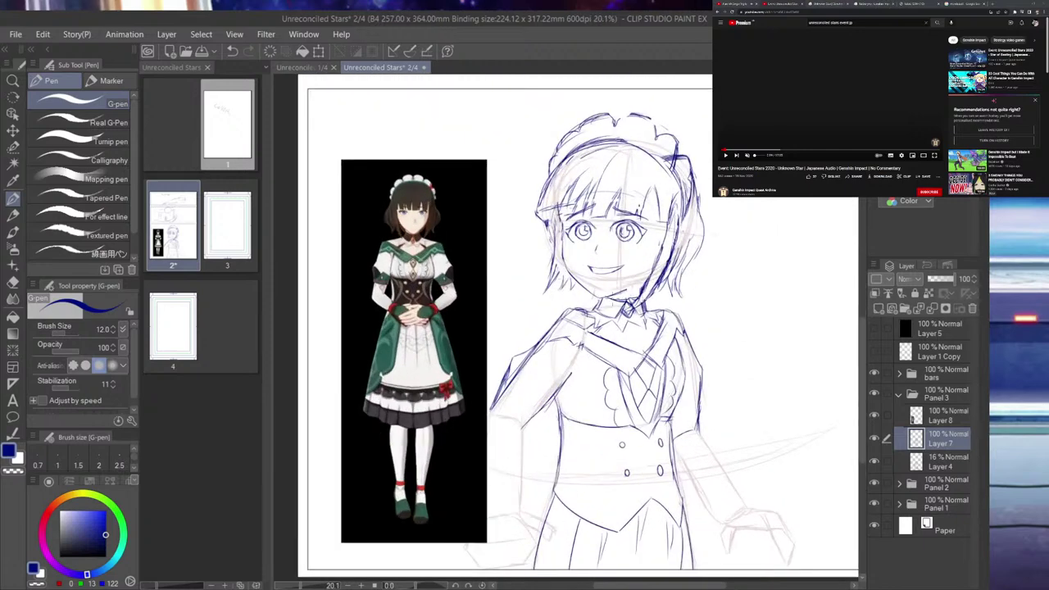
scroll(656, 311, "down", 1)
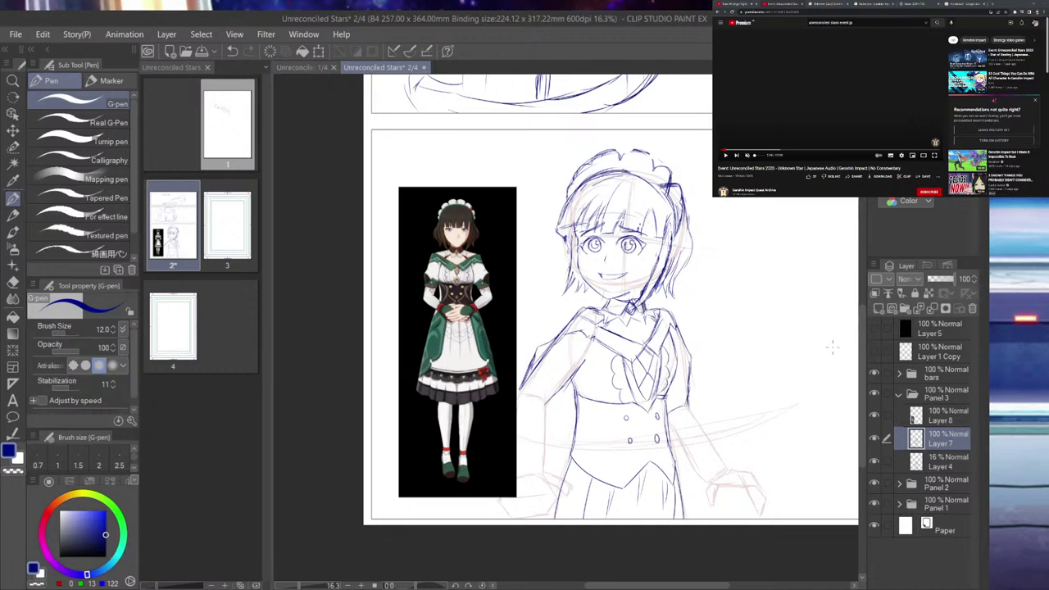
scroll(533, 333, "down", 4)
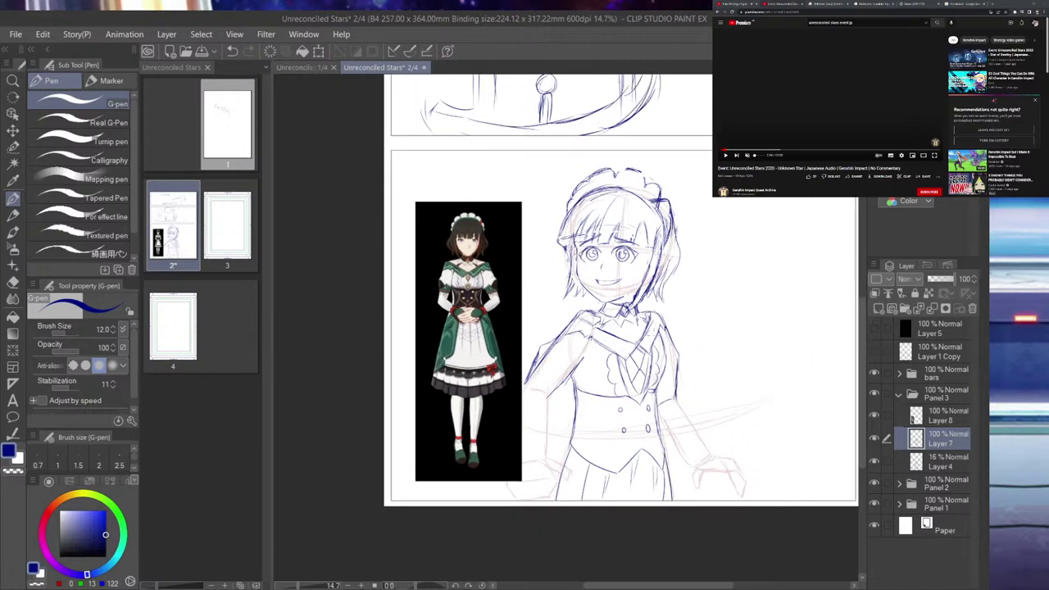
scroll(541, 410, "up", 7)
scroll(541, 410, "up", 1)
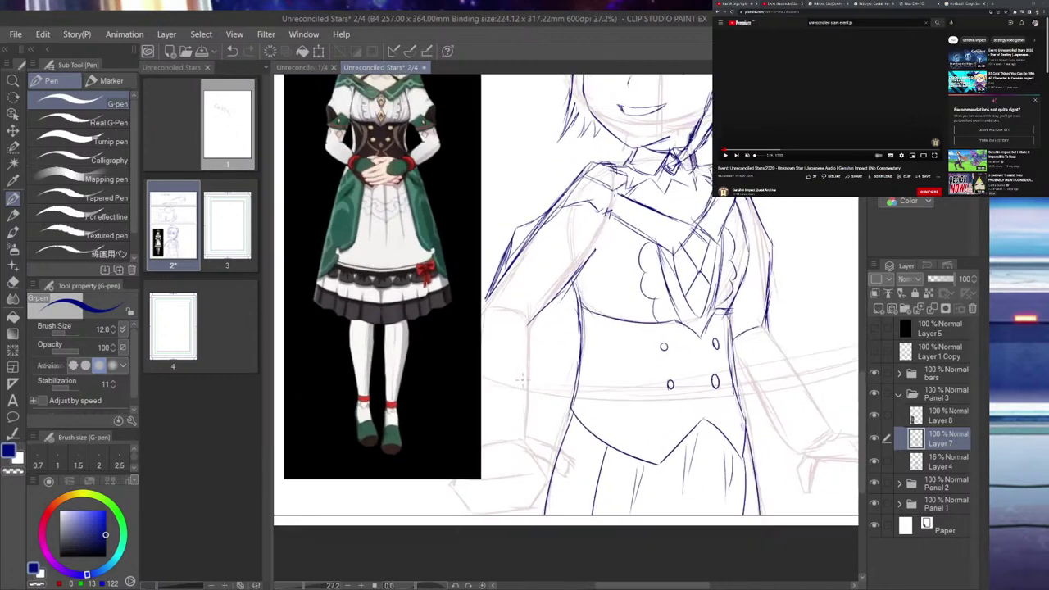
scroll(526, 387, "down", 3)
left_click(13, 114)
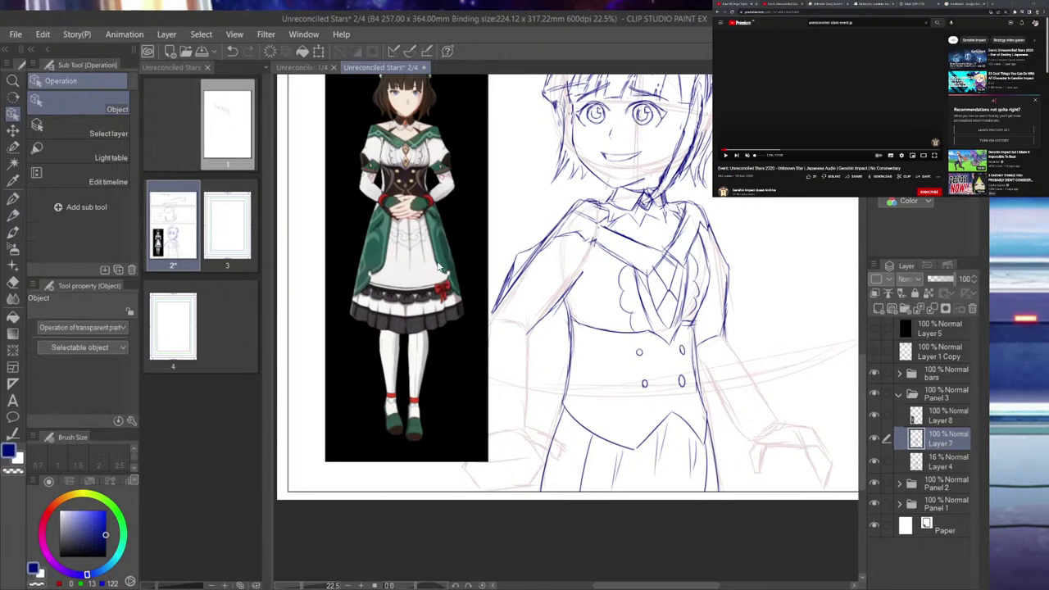
left_click(942, 415)
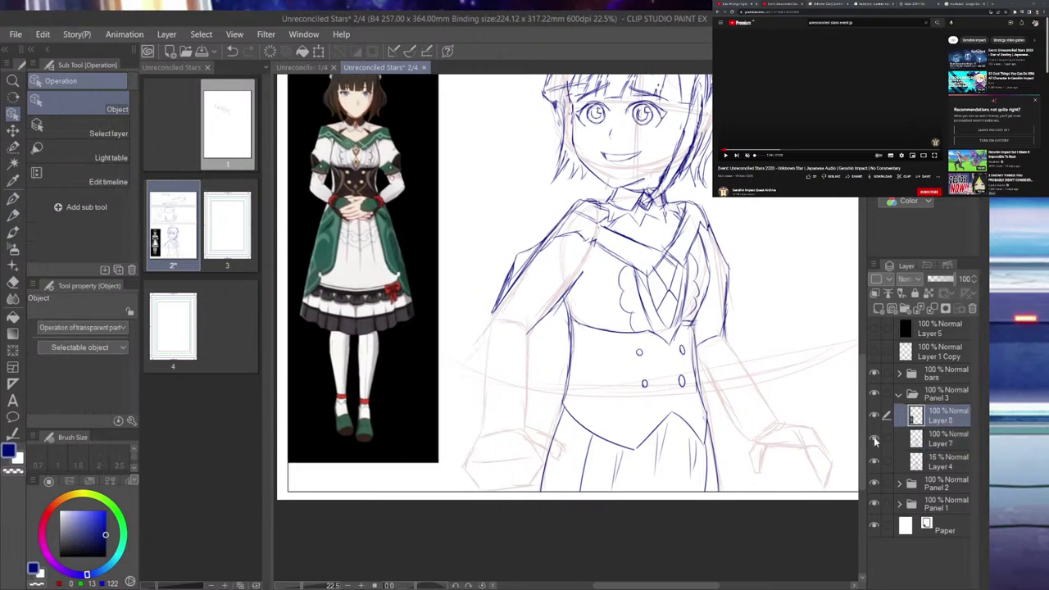
left_click(938, 440)
left_click(874, 440)
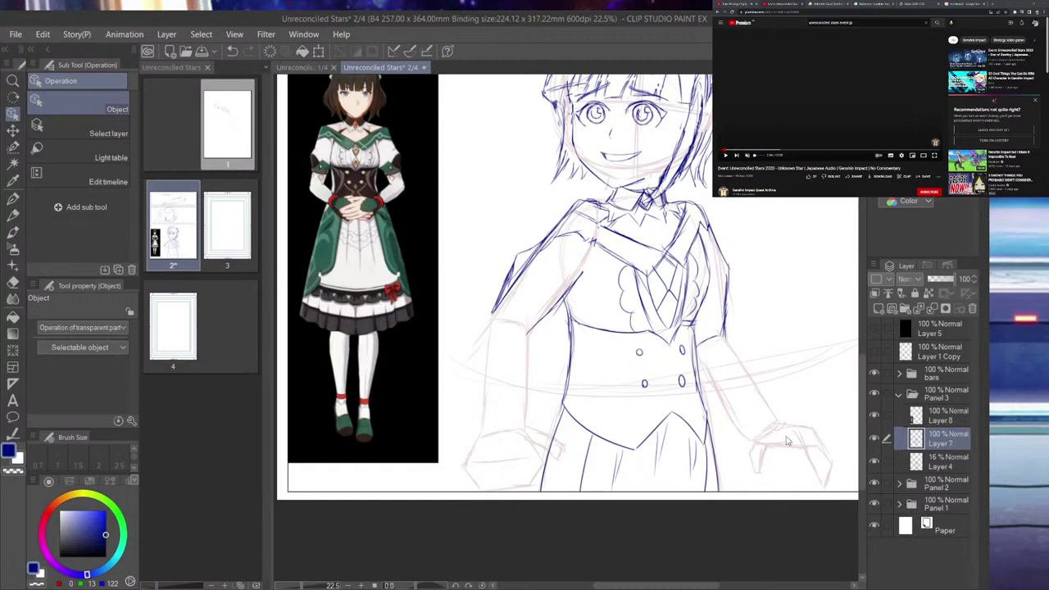
- Draw the forearm beside the reference image from the sleeve down to the wrist, following the rough sketch on both contours
left_click(13, 200)
left_click_drag(492, 317, 488, 405)
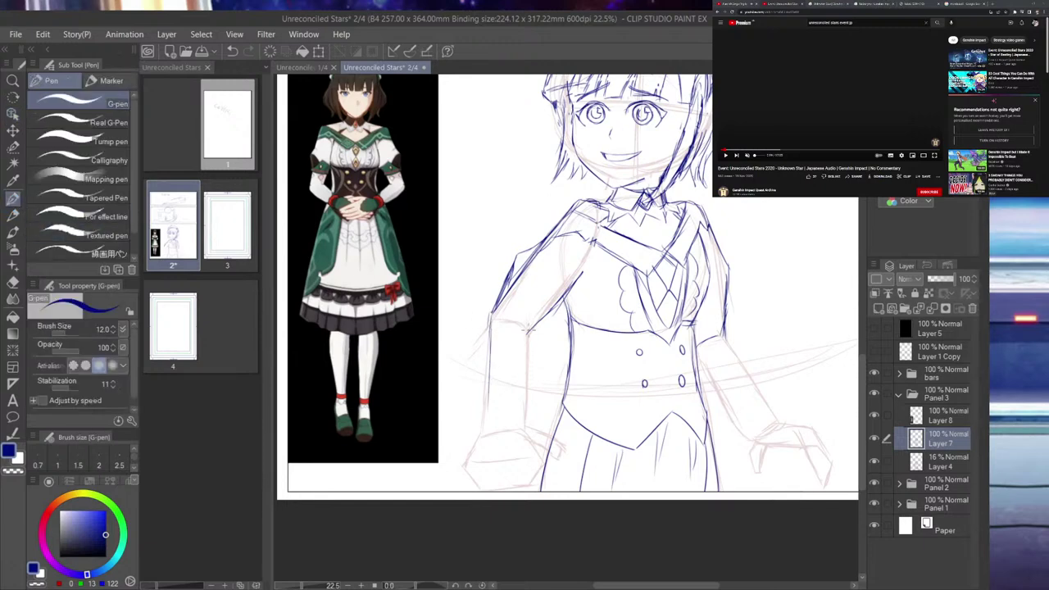
mouse_move(531, 301)
left_mouse_down()
mouse_move(507, 315)
mouse_move(527, 345)
mouse_move(533, 410)
left_mouse_up()
key("ctrl+z")
key("ctrl+z")
left_click_drag(529, 326, 528, 420)
left_click_drag(527, 359, 525, 433)
left_click_drag(527, 379, 521, 434)
left_click_drag(491, 318, 480, 421)
left_click_drag(489, 341, 482, 436)
mouse_move(483, 380)
left_mouse_down()
mouse_move(479, 432)
mouse_move(526, 417)
mouse_move(516, 424)
left_mouse_up()
- Draw the hand nearest the reference image below its cuff, with spread fingers and short knuckle lines
mouse_move(489, 426)
left_mouse_down()
mouse_move(523, 431)
mouse_move(475, 440)
mouse_move(457, 489)
mouse_move(467, 481)
left_mouse_up()
mouse_move(482, 447)
left_mouse_down()
mouse_move(479, 486)
mouse_move(496, 449)
mouse_move(504, 485)
left_mouse_up()
left_click_drag(509, 445, 517, 467)
mouse_move(514, 466)
left_mouse_down()
mouse_move(526, 477)
mouse_move(518, 450)
left_mouse_up()
mouse_move(524, 427)
left_mouse_down()
mouse_move(520, 445)
mouse_move(523, 429)
mouse_move(548, 460)
mouse_move(534, 458)
mouse_move(529, 436)
mouse_move(535, 451)
left_mouse_up()
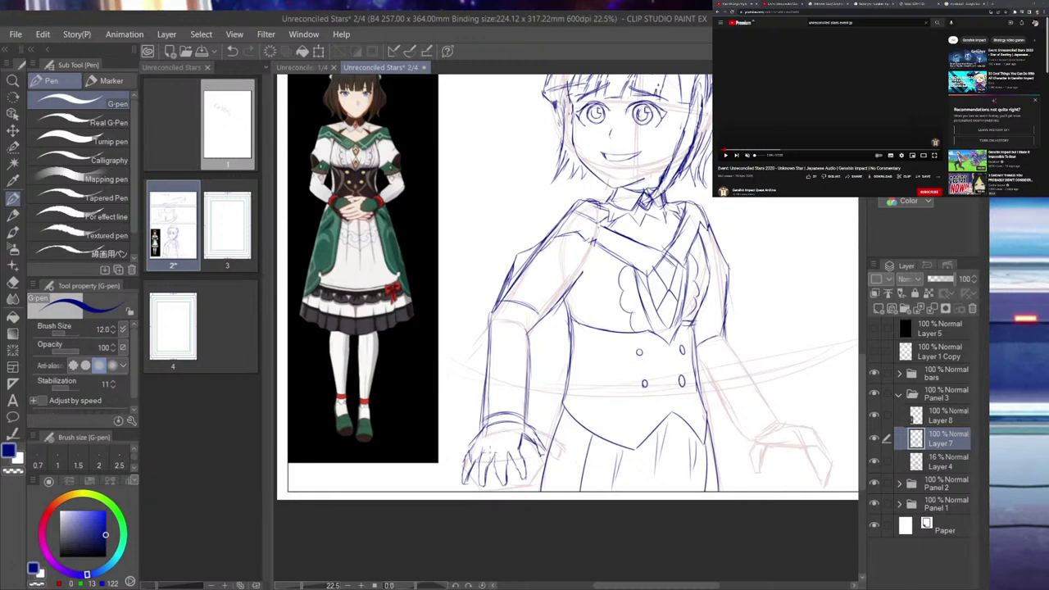
left_click_drag(493, 447, 477, 450)
left_click_drag(489, 432, 476, 449)
key("ctrl+z")
mouse_move(493, 452)
left_mouse_down()
mouse_move(479, 428)
mouse_move(499, 453)
mouse_move(524, 435)
left_mouse_up()
left_click_drag(514, 445, 530, 443)
- Draw the other forearm slanting outward from the sleeve band to the wrist
scroll(528, 360, "down", 4)
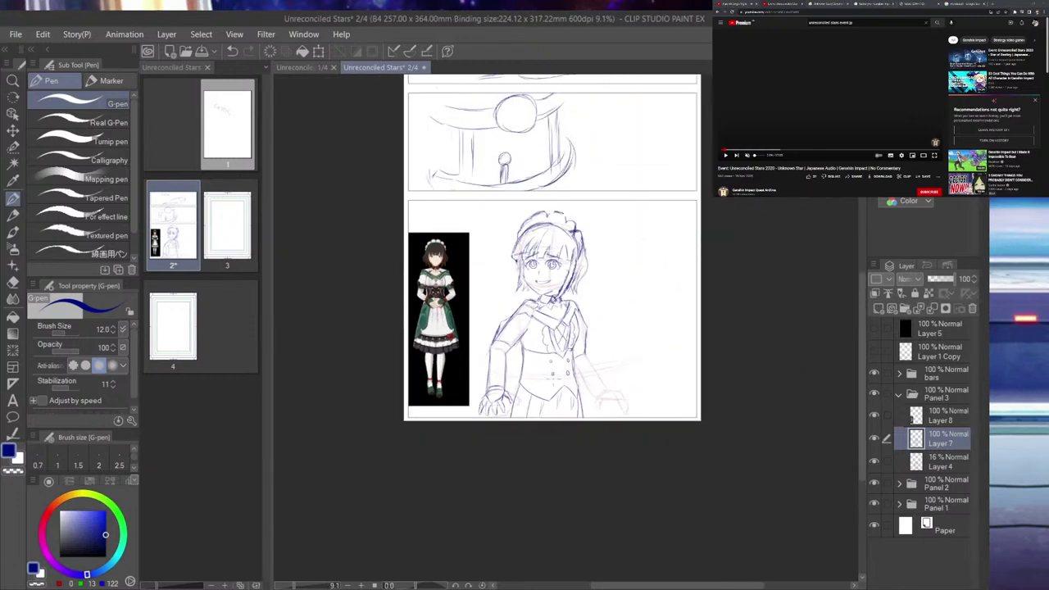
scroll(639, 379, "up", 4)
scroll(558, 374, "up", 4)
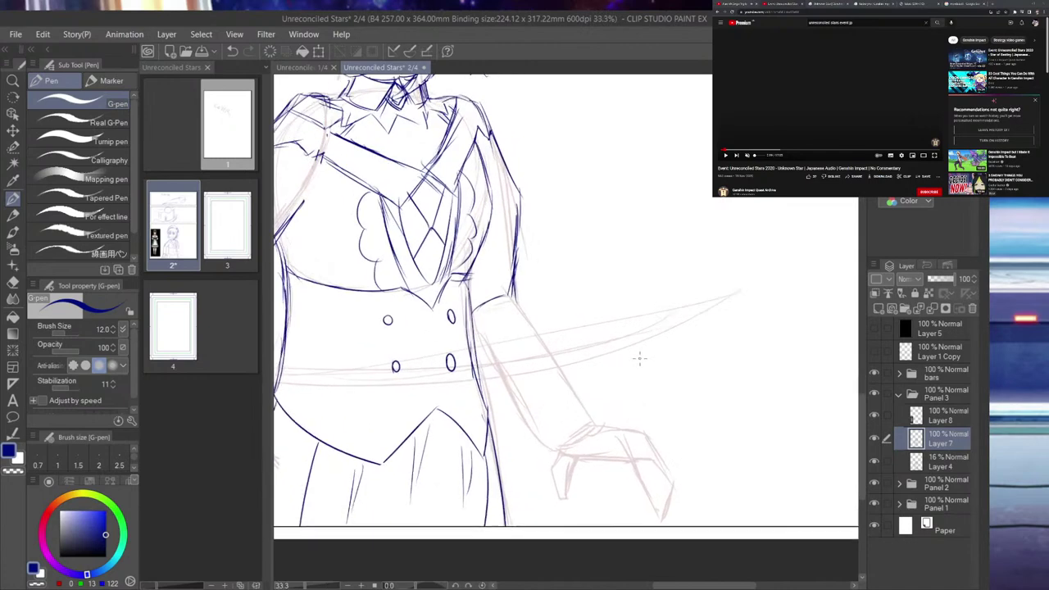
mouse_move(476, 331)
left_mouse_down()
mouse_move(519, 308)
mouse_move(561, 372)
left_mouse_up()
mouse_move(518, 310)
left_mouse_down()
mouse_move(589, 399)
mouse_move(577, 400)
mouse_move(592, 419)
left_mouse_up()
key("ctrl+z")
key("ctrl+z")
key("ctrl+z")
key("ctrl+z")
mouse_move(474, 301)
left_mouse_down()
mouse_move(523, 327)
mouse_move(516, 312)
mouse_move(537, 338)
mouse_move(516, 309)
mouse_move(592, 423)
left_mouse_up()
mouse_move(475, 331)
left_mouse_down()
mouse_move(548, 436)
mouse_move(553, 415)
mouse_move(569, 461)
mouse_move(584, 412)
left_mouse_up()
- Try to draw the outstretched arm's hand with fingers curling downward over the rough sketch
mouse_move(563, 451)
left_mouse_down()
mouse_move(606, 430)
mouse_move(595, 426)
mouse_move(645, 425)
mouse_move(680, 493)
left_mouse_up()
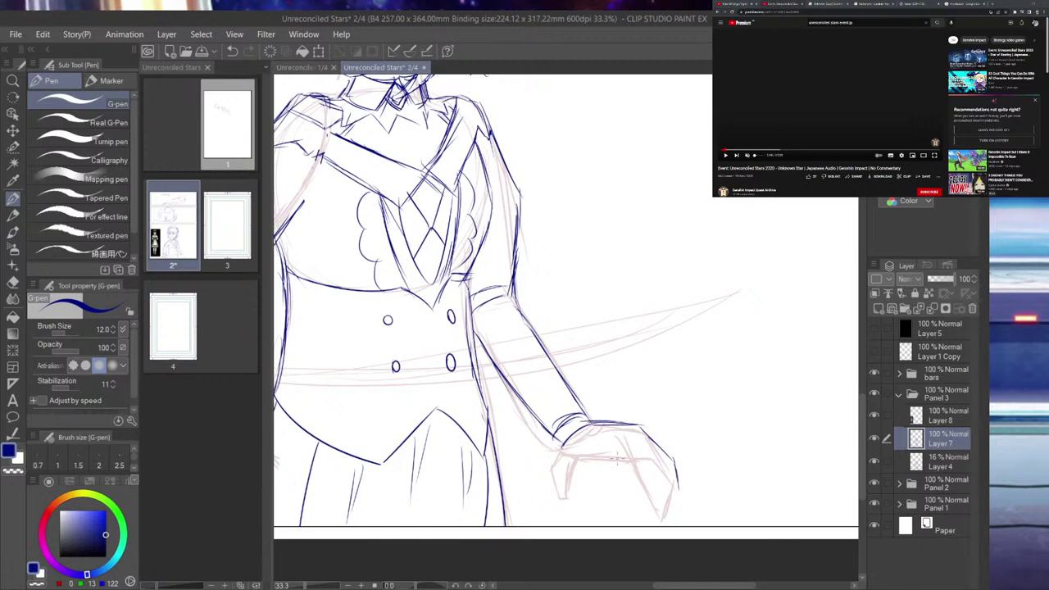
mouse_move(579, 460)
left_mouse_down()
mouse_move(618, 457)
mouse_move(649, 475)
mouse_move(666, 507)
left_mouse_up()
mouse_move(629, 442)
left_mouse_down()
mouse_move(660, 486)
mouse_move(628, 437)
mouse_move(676, 462)
mouse_move(671, 455)
mouse_move(674, 490)
left_mouse_up()
left_click_drag(641, 423, 673, 466)
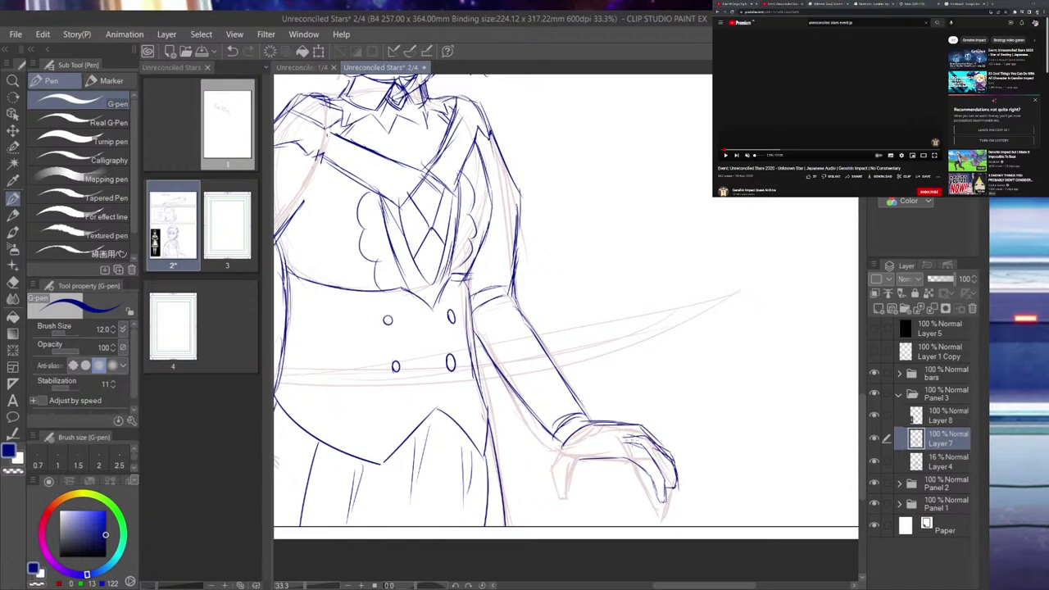
left_click_drag(613, 424, 639, 418)
mouse_move(623, 421)
left_mouse_down()
mouse_move(641, 411)
mouse_move(646, 432)
left_mouse_up()
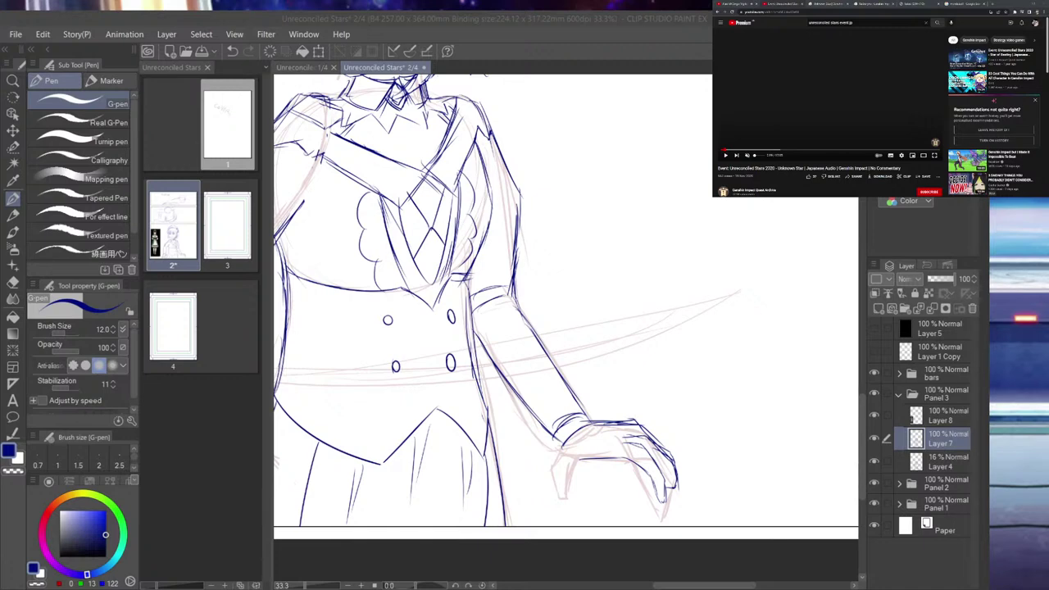
left_click(184, 290)
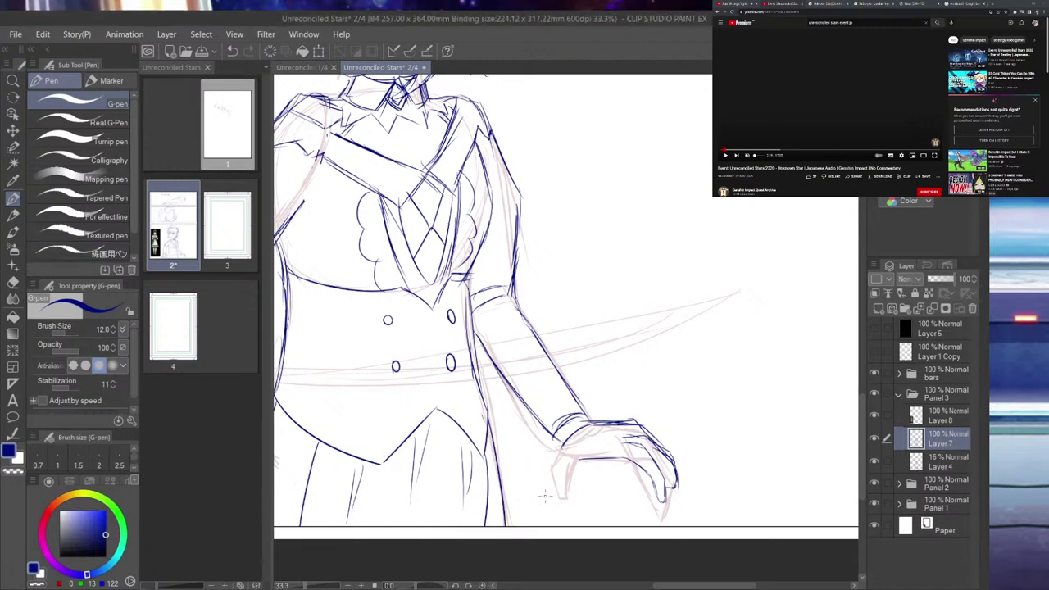
mouse_move(562, 449)
left_mouse_down()
mouse_move(562, 491)
mouse_move(589, 499)
mouse_move(582, 461)
left_mouse_up()
- Remove the curled hand on the outstretched arm and redraw its palm as a flatter shape extending from the cuff
scroll(613, 371, "down", 7)
scroll(613, 371, "up", 6)
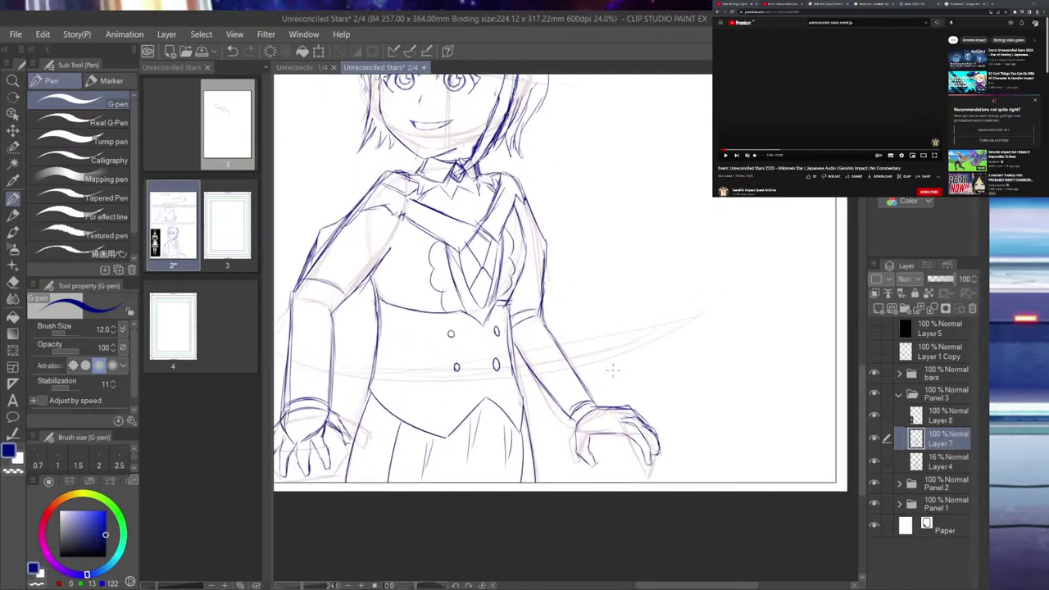
scroll(612, 370, "up", 1)
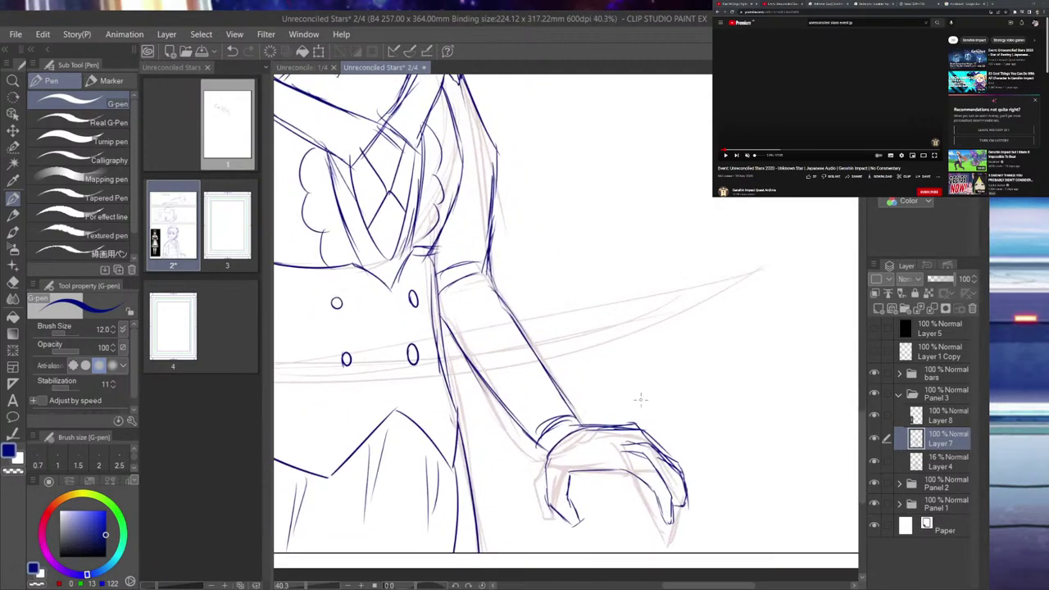
mouse_move(587, 501)
left_mouse_down()
mouse_move(571, 542)
mouse_move(558, 481)
mouse_move(607, 419)
mouse_move(637, 429)
mouse_move(645, 490)
mouse_move(680, 524)
left_mouse_up()
left_click_drag(573, 426, 656, 441)
mouse_move(545, 465)
left_mouse_down()
mouse_move(608, 472)
mouse_move(594, 477)
mouse_move(654, 453)
left_mouse_up()
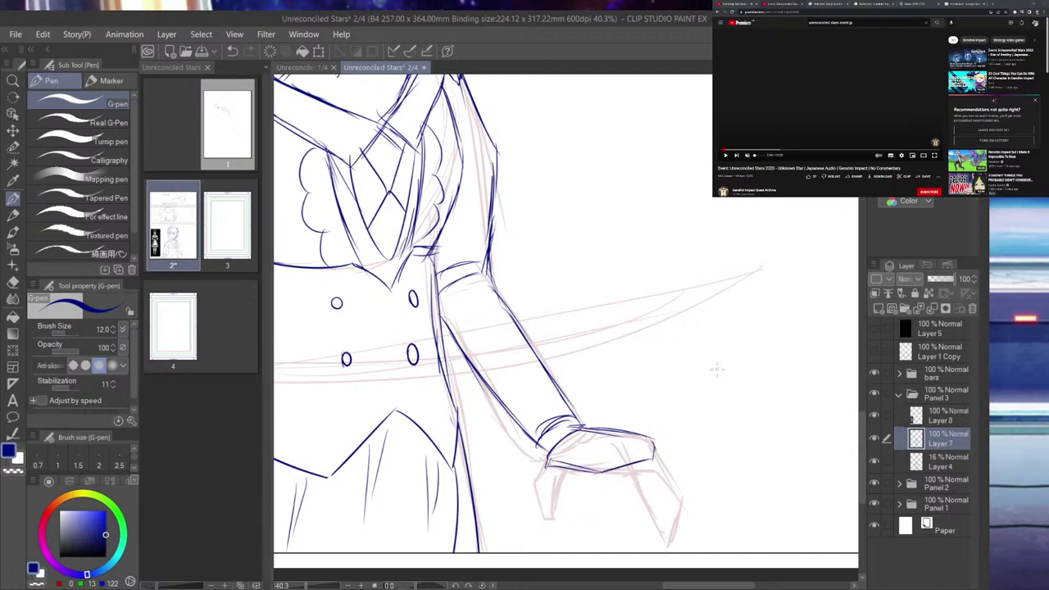
left_click_drag(634, 459, 657, 460)
- Draw the outstretched hand's pointed fingers fanning outward and the thumb below the palm
mouse_move(596, 472)
left_mouse_down()
mouse_move(680, 477)
mouse_move(703, 504)
left_mouse_up()
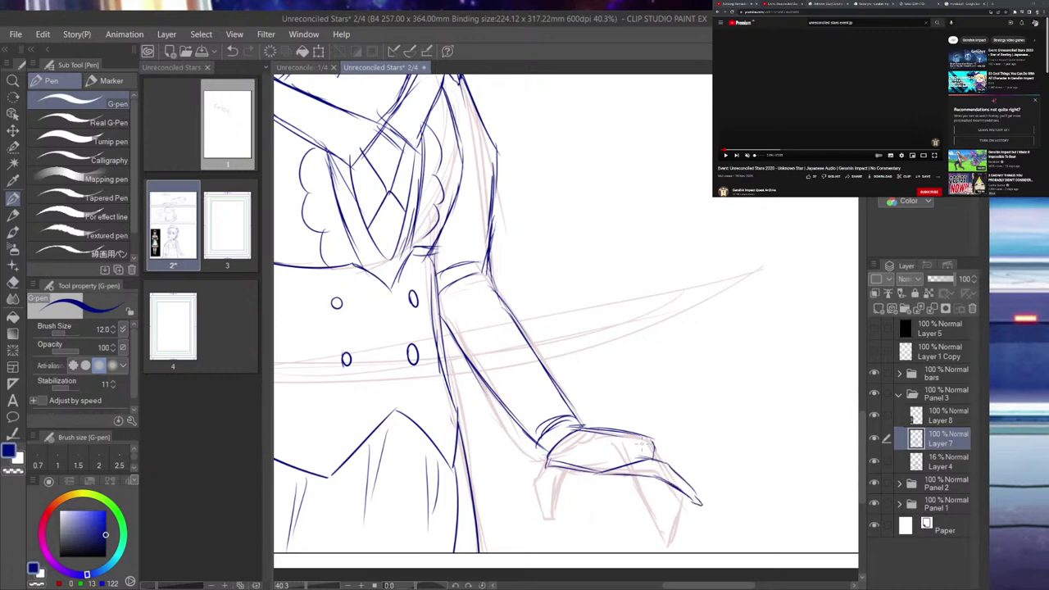
mouse_move(655, 450)
left_mouse_down()
mouse_move(687, 456)
mouse_move(626, 444)
mouse_move(683, 456)
mouse_move(706, 495)
left_mouse_up()
left_click_drag(626, 434, 679, 445)
left_click_drag(666, 436, 700, 467)
left_click_drag(685, 454, 701, 471)
left_click_drag(613, 425, 675, 448)
left_click_drag(543, 457, 623, 500)
left_click_drag(592, 469, 636, 500)
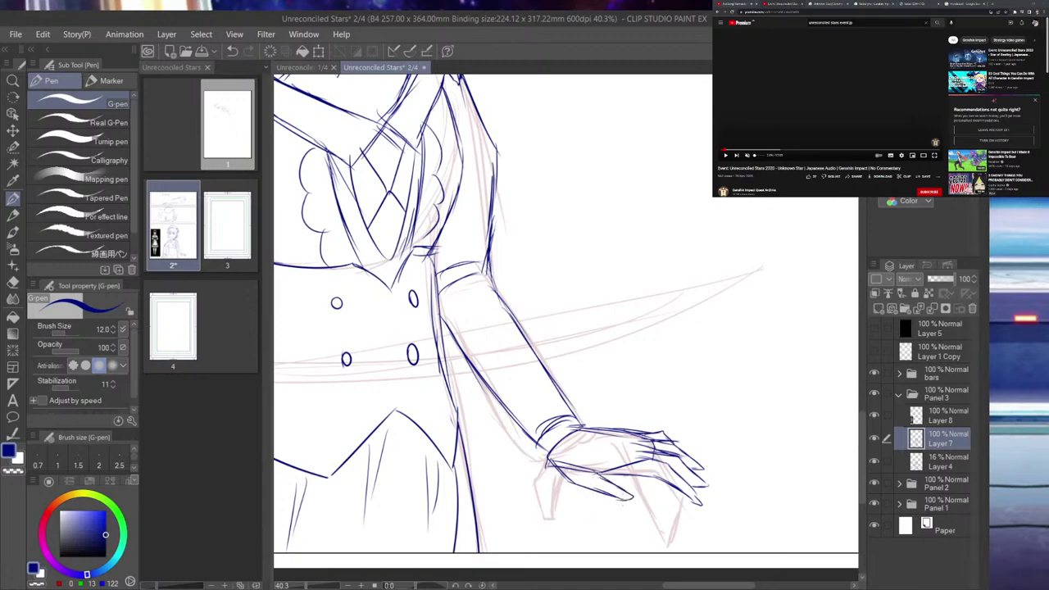
- Select the head, hair and headdress with the Selection pen and move them slightly upward
scroll(619, 508, "down", 7)
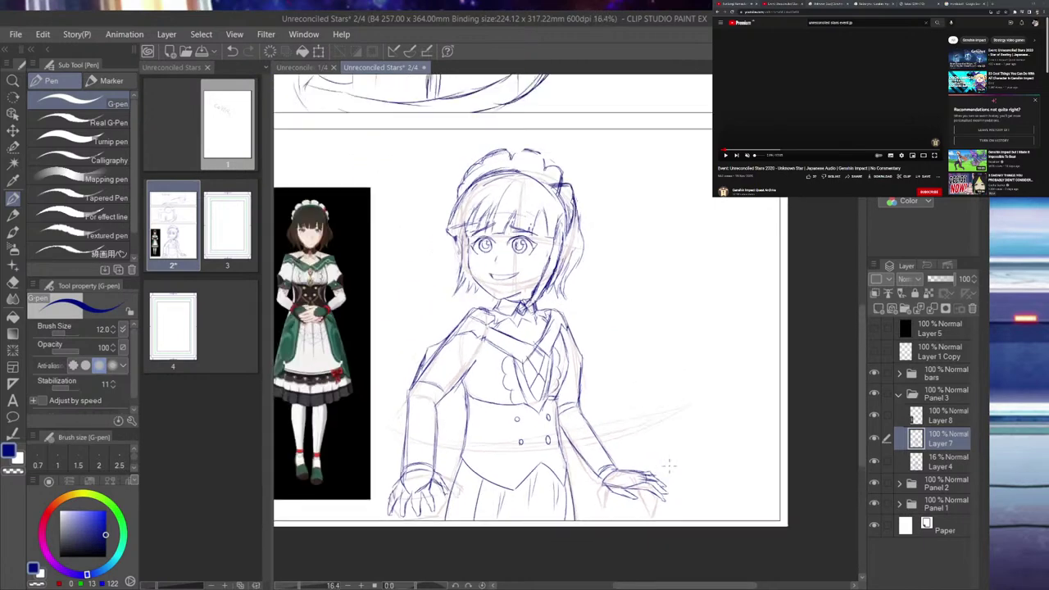
scroll(653, 455, "down", 2)
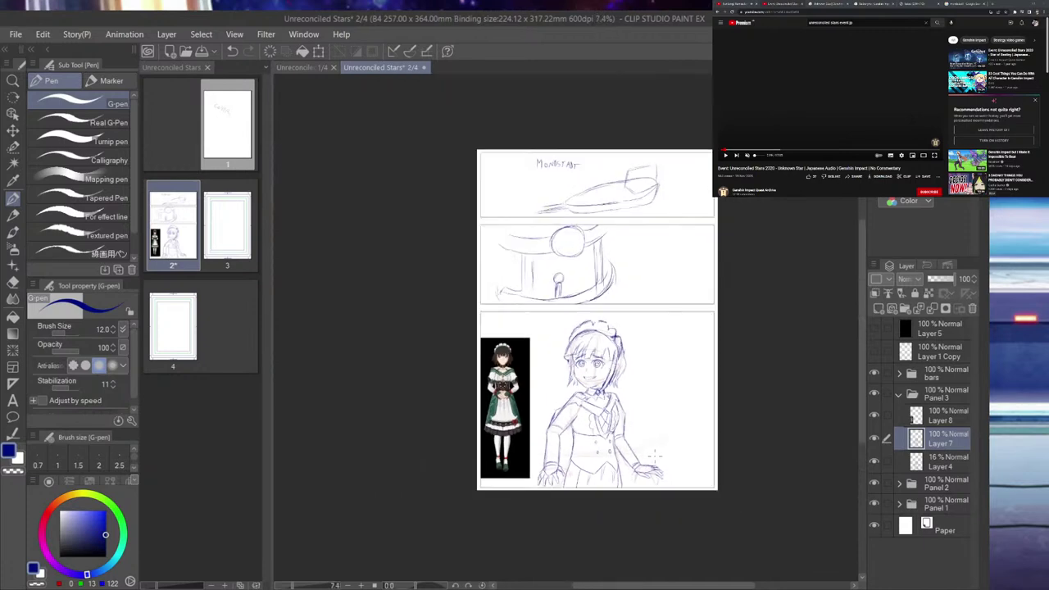
scroll(622, 483, "up", 5)
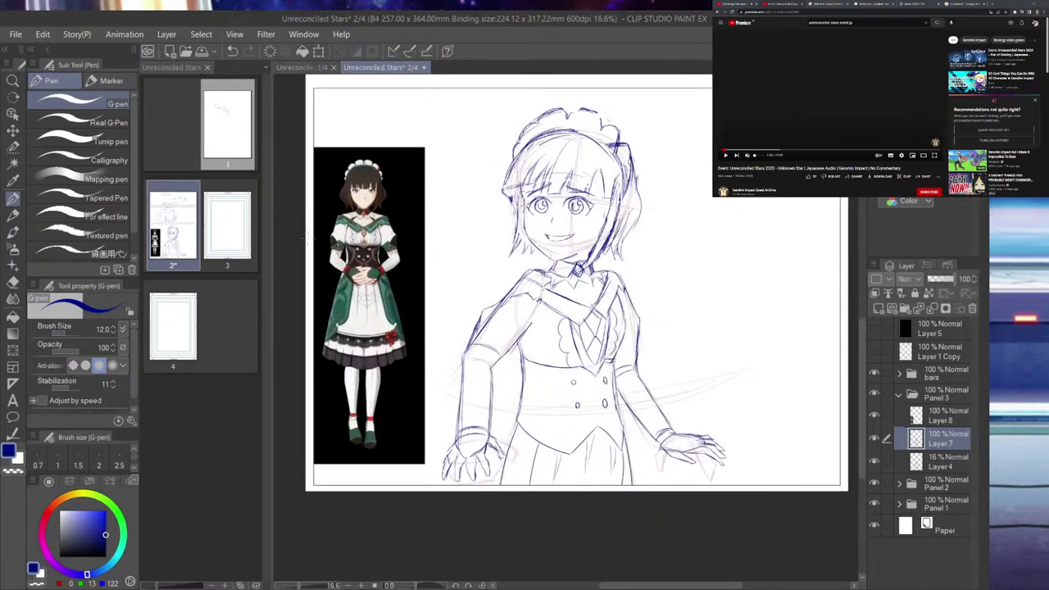
key("m")
mouse_move(569, 125)
left_mouse_down()
mouse_move(500, 179)
mouse_move(499, 192)
mouse_move(605, 121)
mouse_move(622, 147)
mouse_move(521, 220)
mouse_move(513, 256)
mouse_move(575, 209)
mouse_move(558, 203)
mouse_move(624, 155)
mouse_move(620, 221)
mouse_move(591, 262)
mouse_move(639, 246)
left_mouse_up()
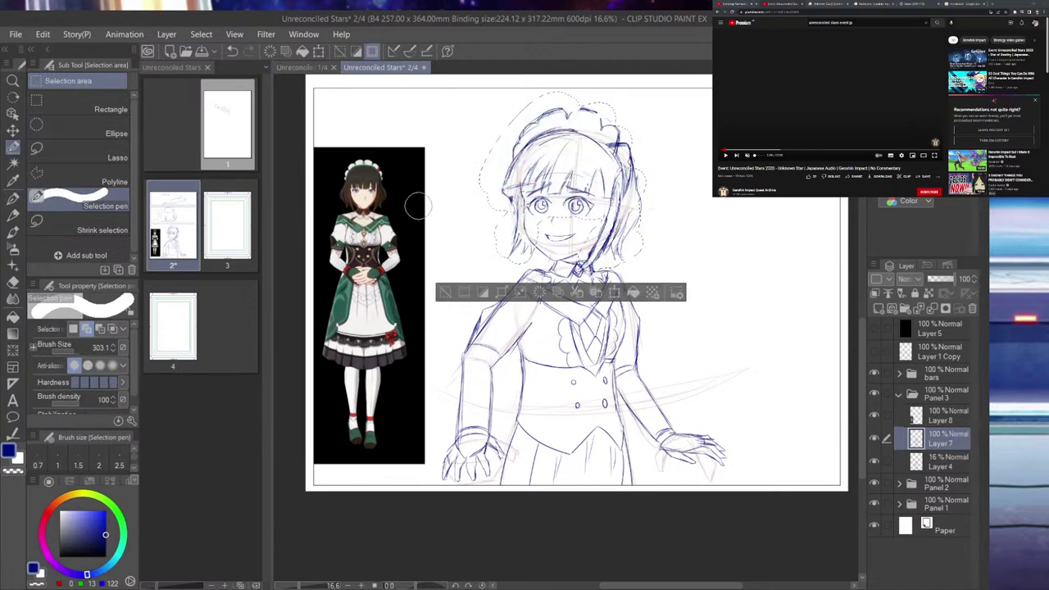
left_click(13, 131)
left_click_drag(584, 212, 583, 210)
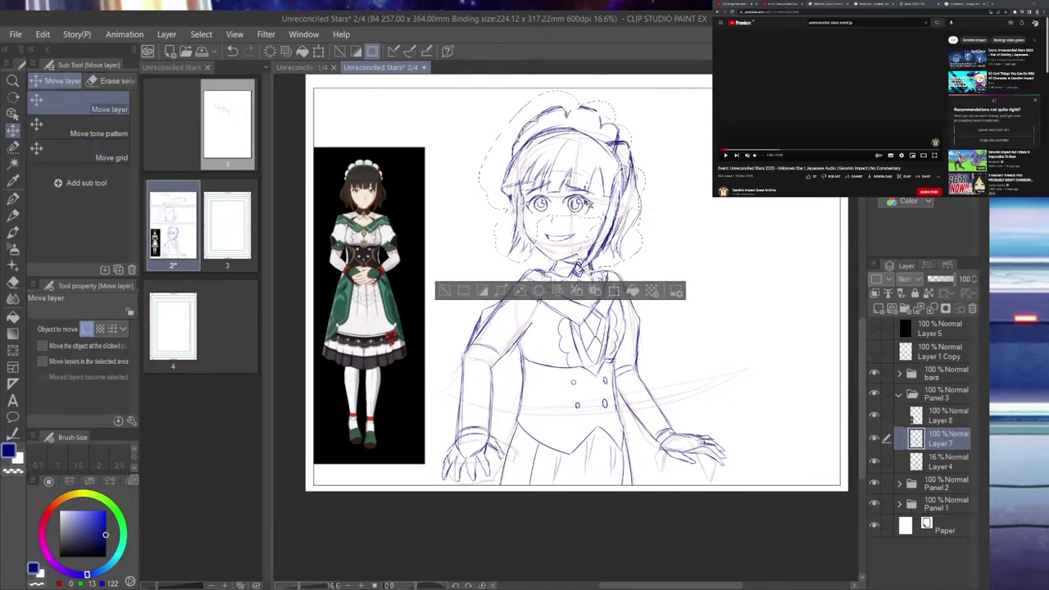
- Extend the selection over the lower face, outer hair and headdress edge, shift the head slightly higher, and deselect
left_click(13, 147)
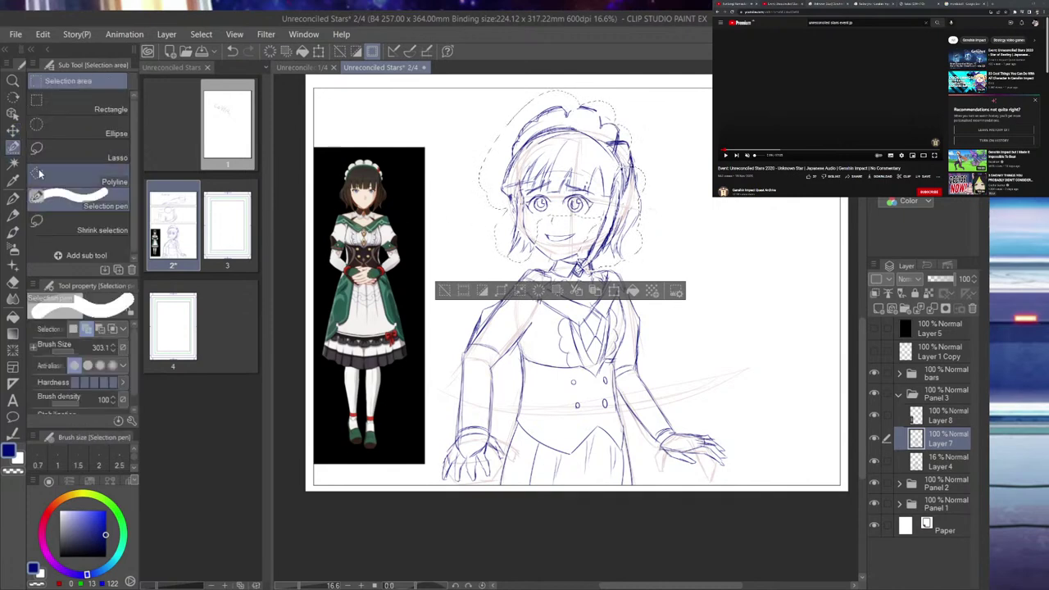
mouse_move(562, 249)
left_mouse_down()
mouse_move(541, 233)
mouse_move(574, 246)
mouse_move(590, 225)
mouse_move(541, 196)
mouse_move(619, 217)
mouse_move(635, 242)
mouse_move(644, 160)
left_mouse_up()
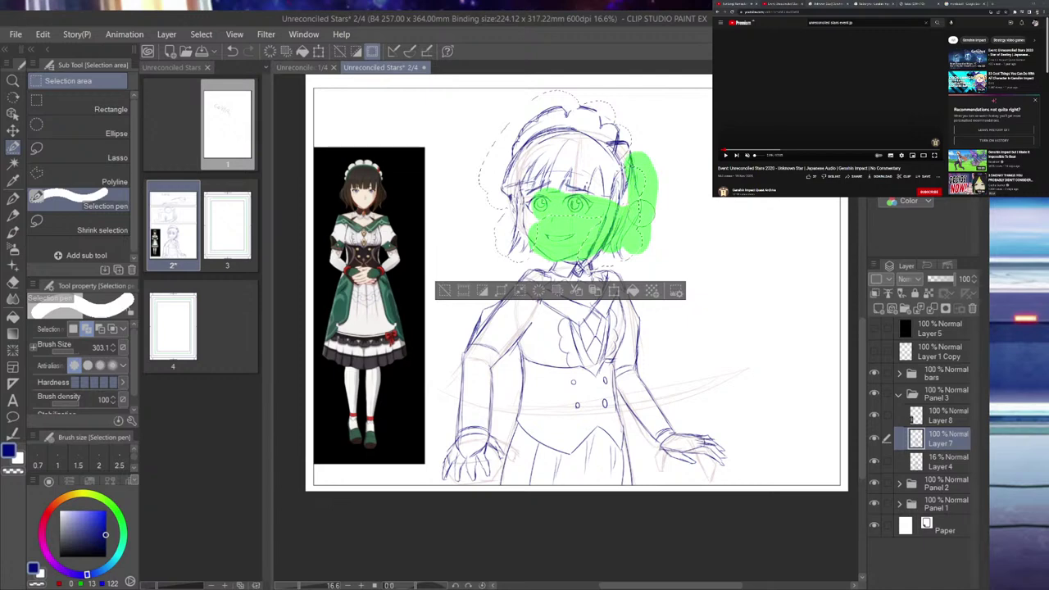
left_click_drag(642, 207, 638, 216)
left_click_drag(580, 112, 642, 167)
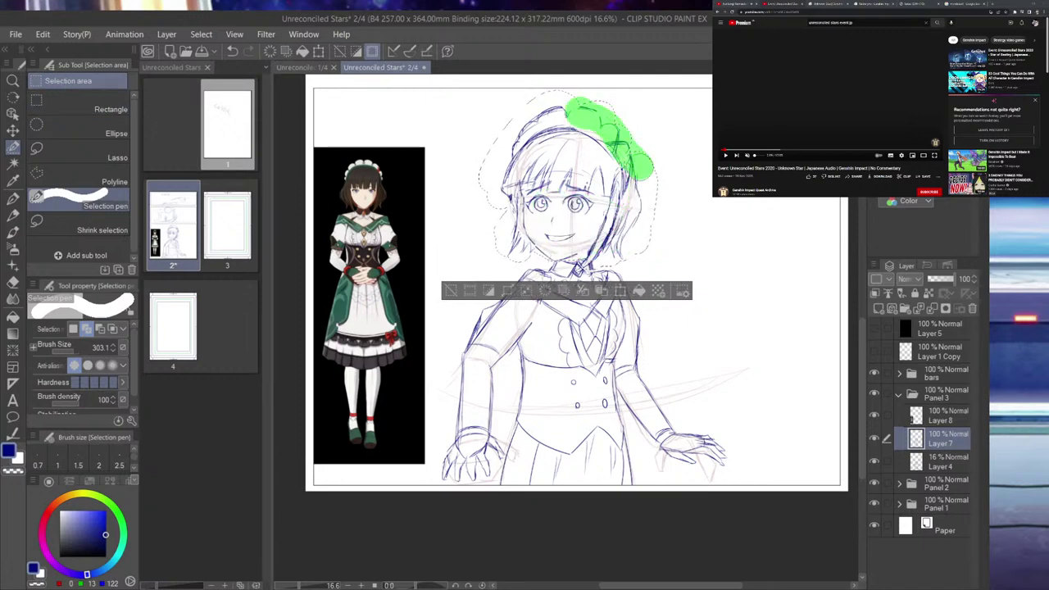
key("k")
left_click_drag(565, 239, 566, 234)
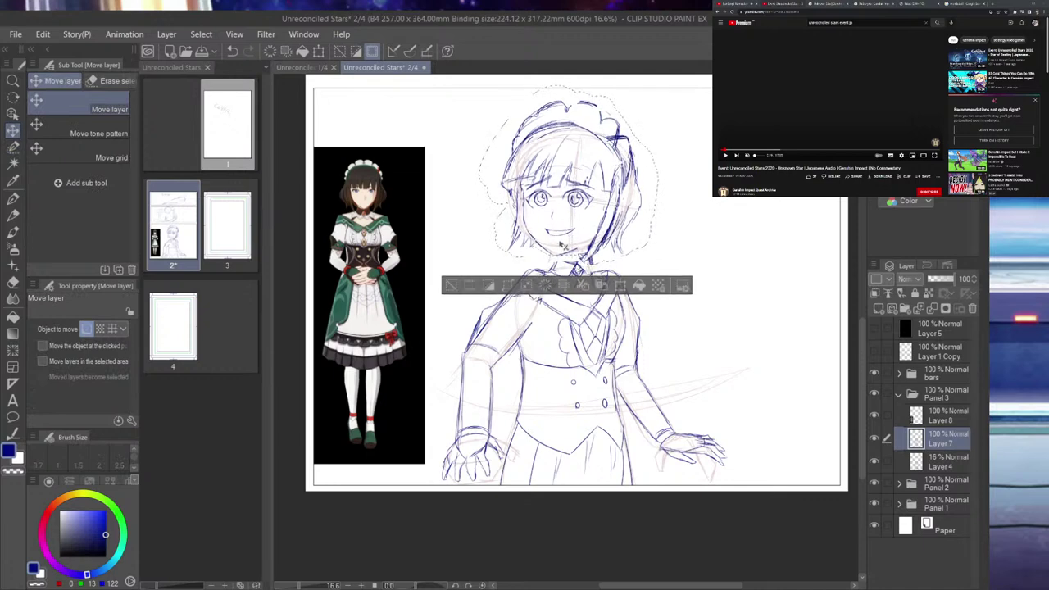
key("ctrl+d")
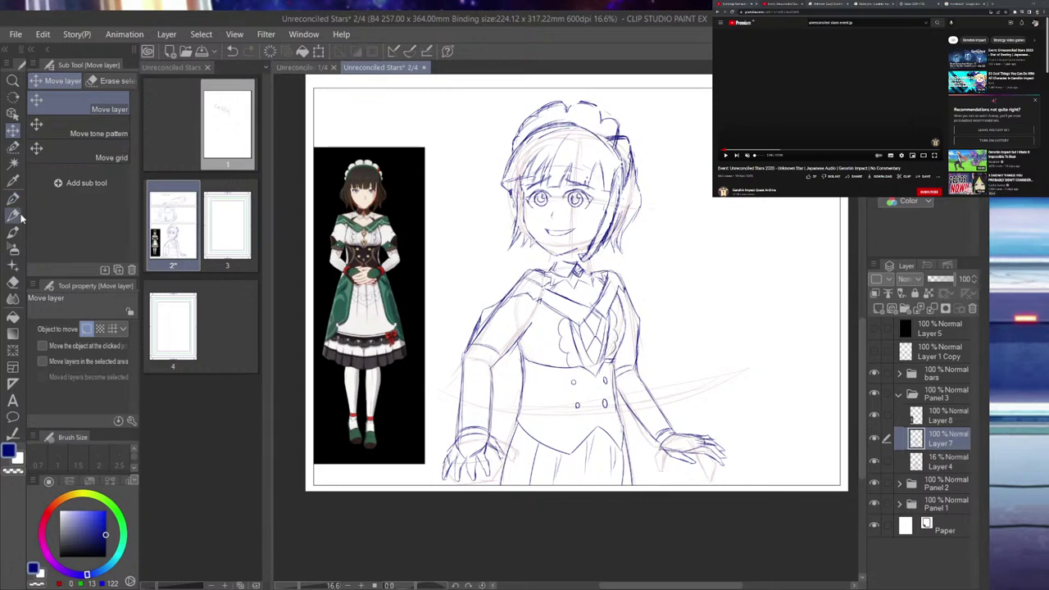
- Redraw the long hair strands framing the side of Katheryne's face with the G-pen and save the page
key("p")
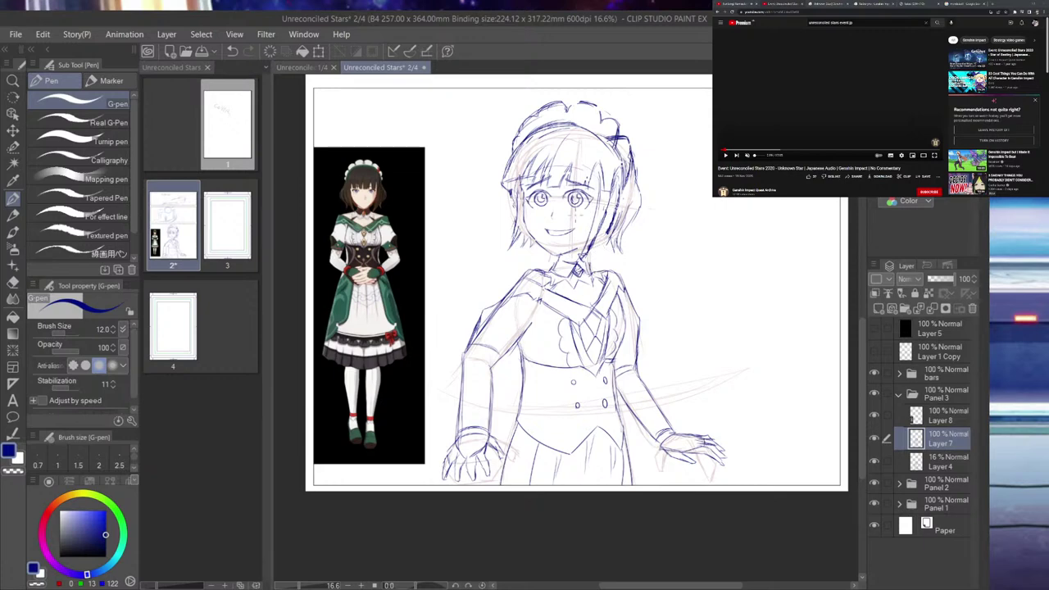
left_click_drag(606, 170, 596, 242)
left_click_drag(619, 204, 611, 225)
key("ctrl+s")
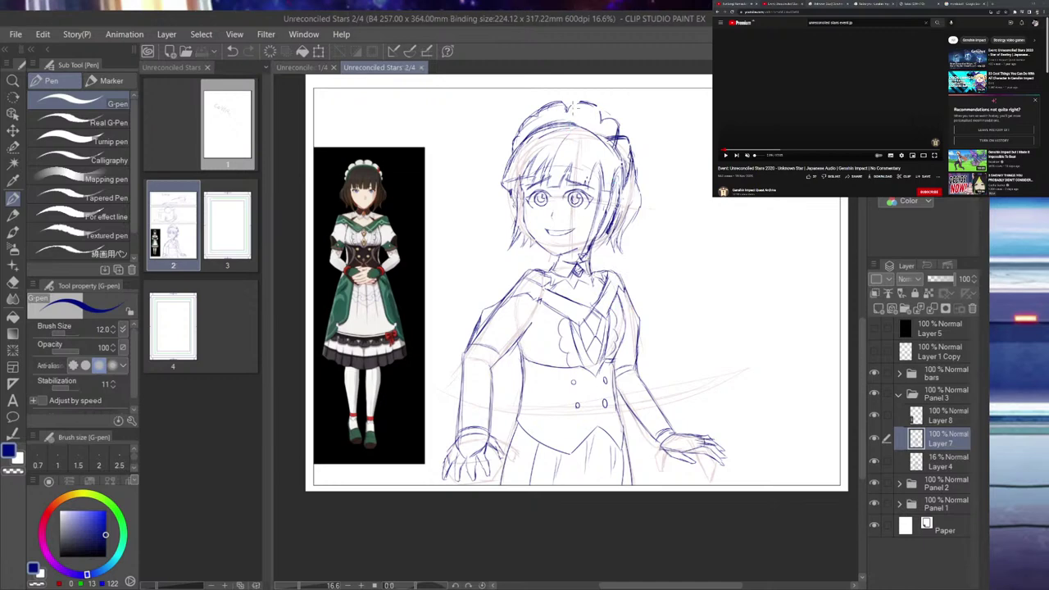
- Close the gap in the headdress frill, reinforce its edge where it meets the hair, and save the page
left_click_drag(571, 104, 581, 102)
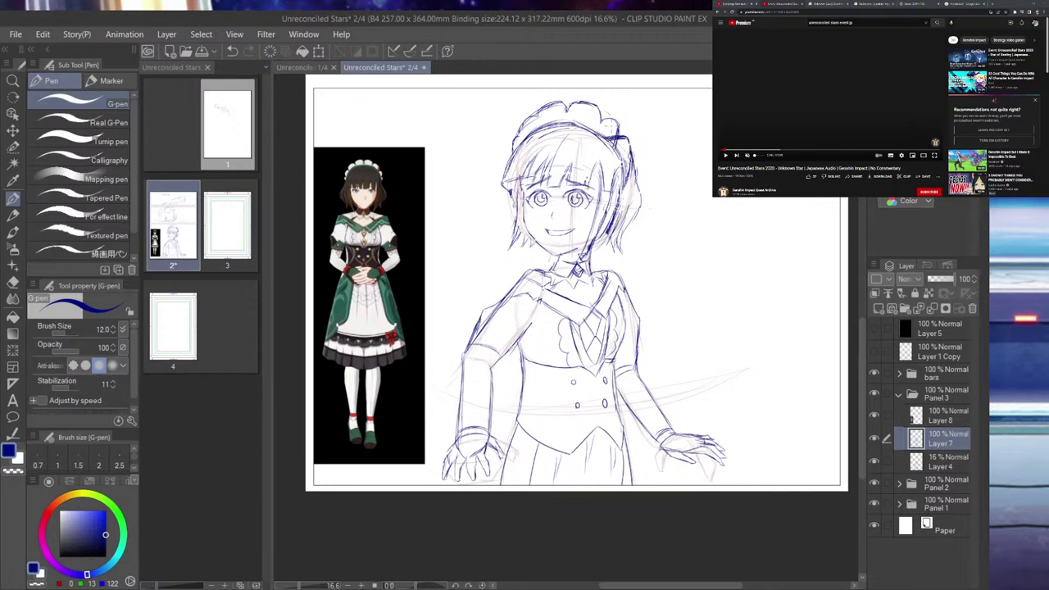
left_click_drag(614, 128, 617, 148)
key("ctrl+s")
- Touch up the collar line on the chest and the area under the chin, then save the page
scroll(638, 238, "down", 2)
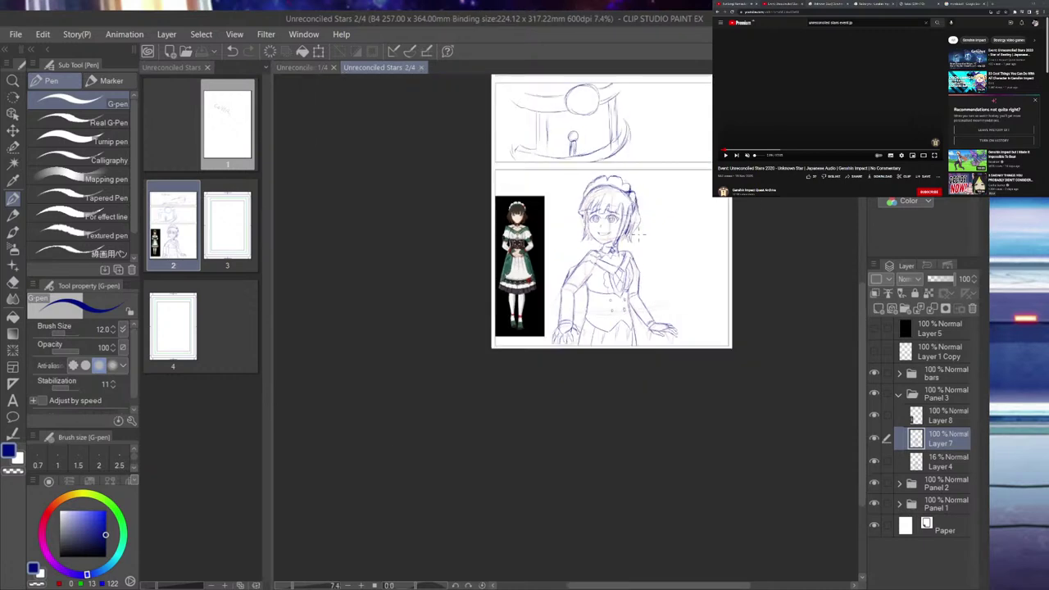
scroll(637, 236, "up", 3)
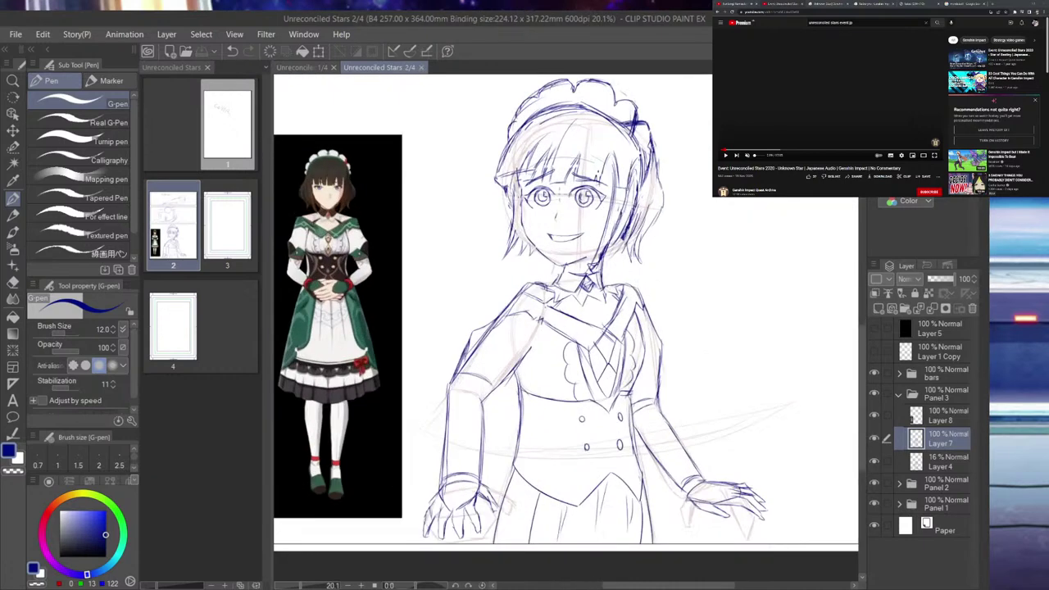
scroll(556, 195, "down", 2)
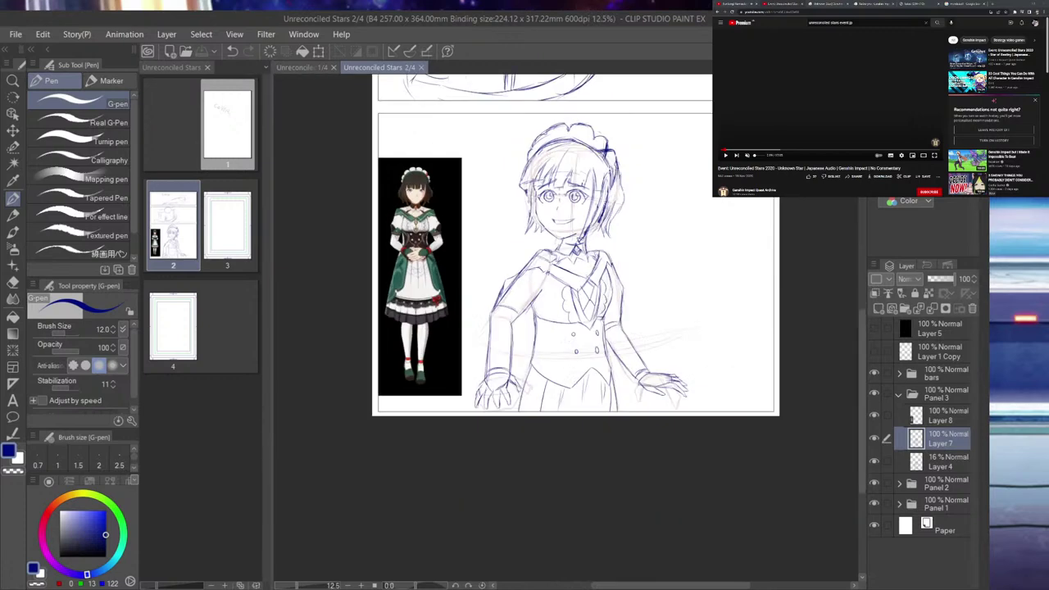
scroll(561, 197, "up", 1)
scroll(557, 197, "up", 1)
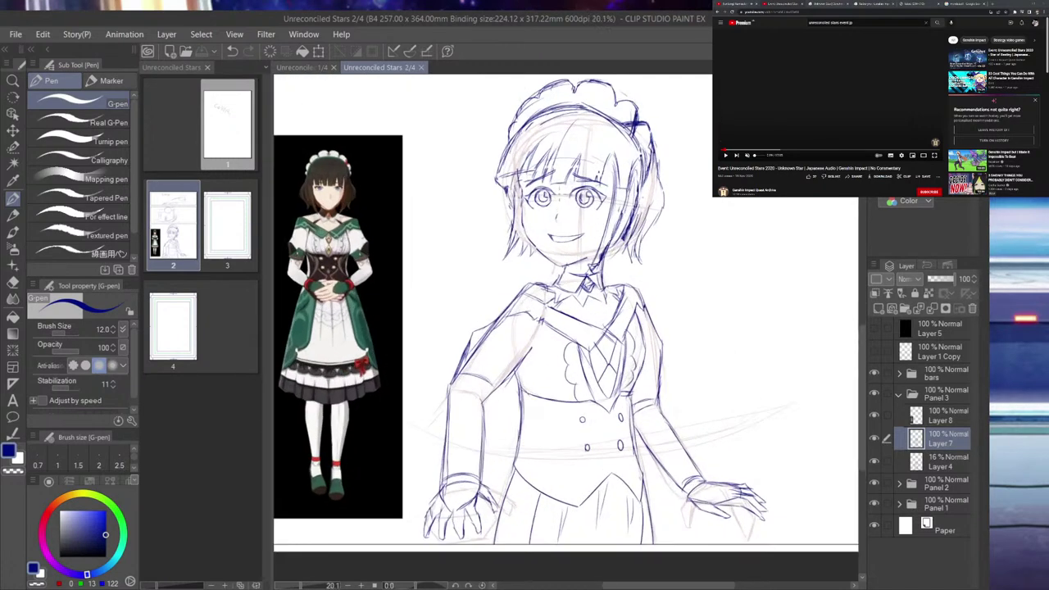
left_click_drag(603, 331, 608, 344)
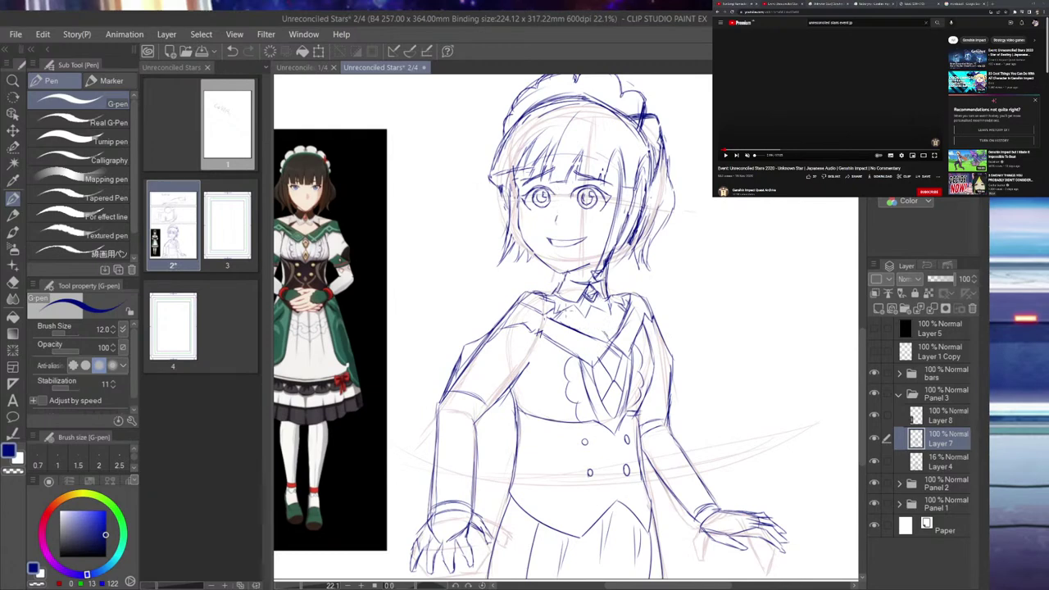
left_click_drag(562, 277, 578, 285)
left_click_drag(567, 279, 580, 285)
scroll(492, 347, "down", 6)
scroll(564, 222, "up", 3)
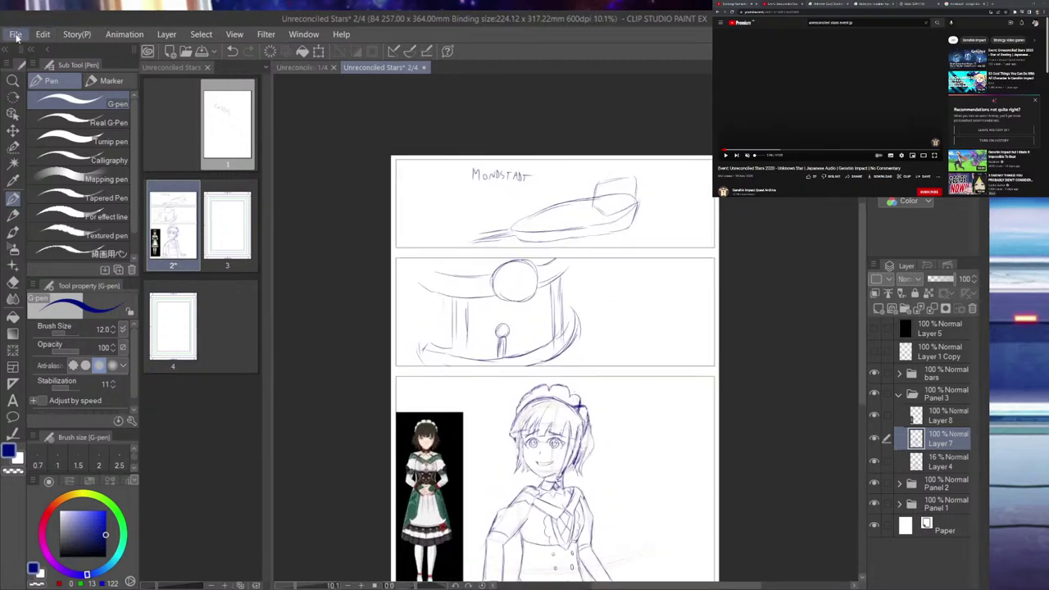
key("ctrl+s")
scroll(468, 221, "down", 3)
scroll(475, 298, "up", 3)
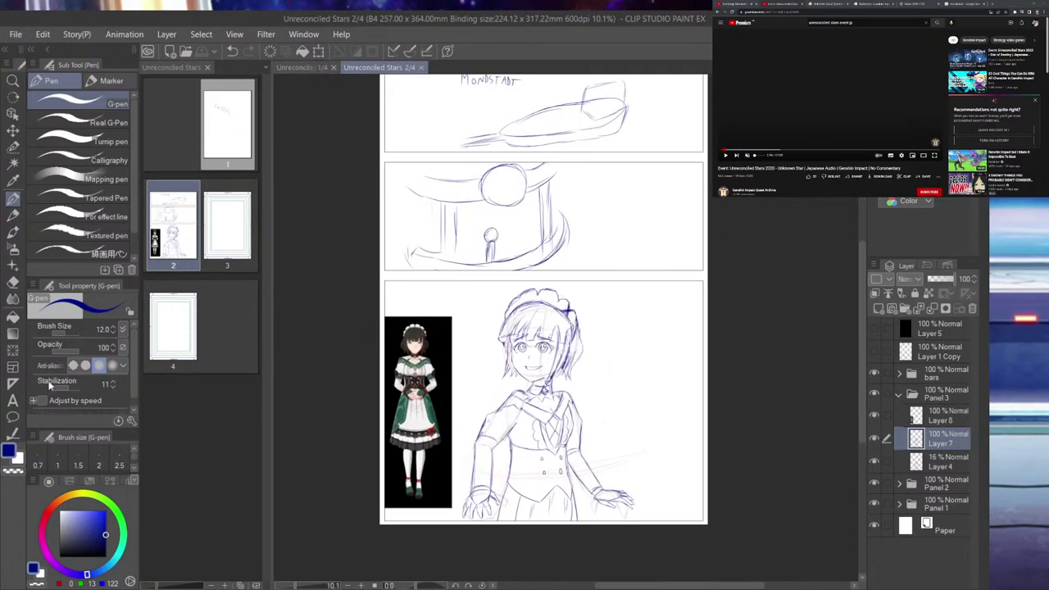
- Activate the Balloon tool and set the main colour to white and the sub colour to black
left_click(13, 418)
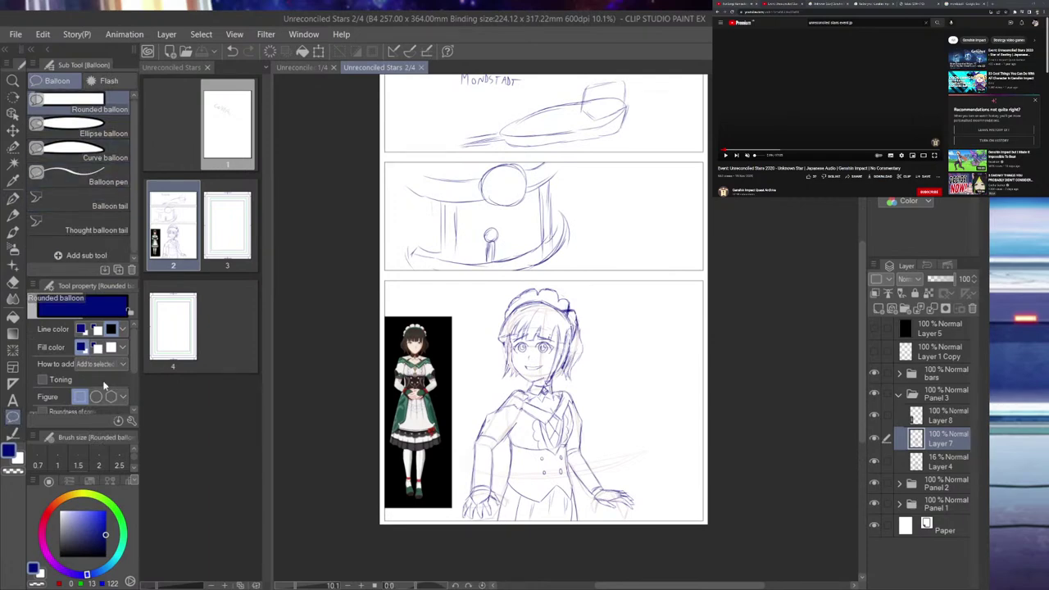
left_click(61, 512)
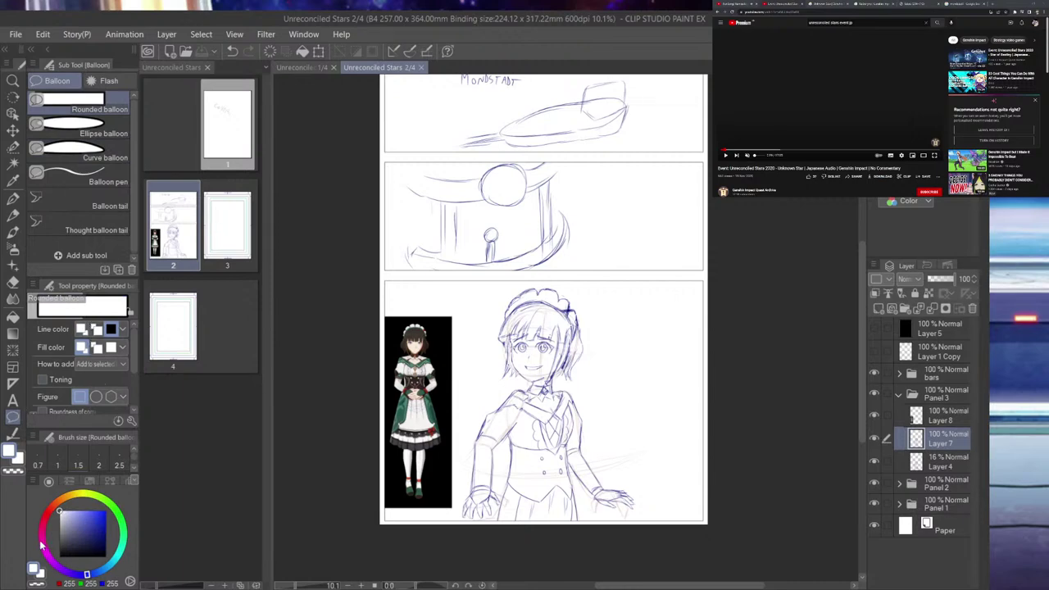
left_click(46, 512)
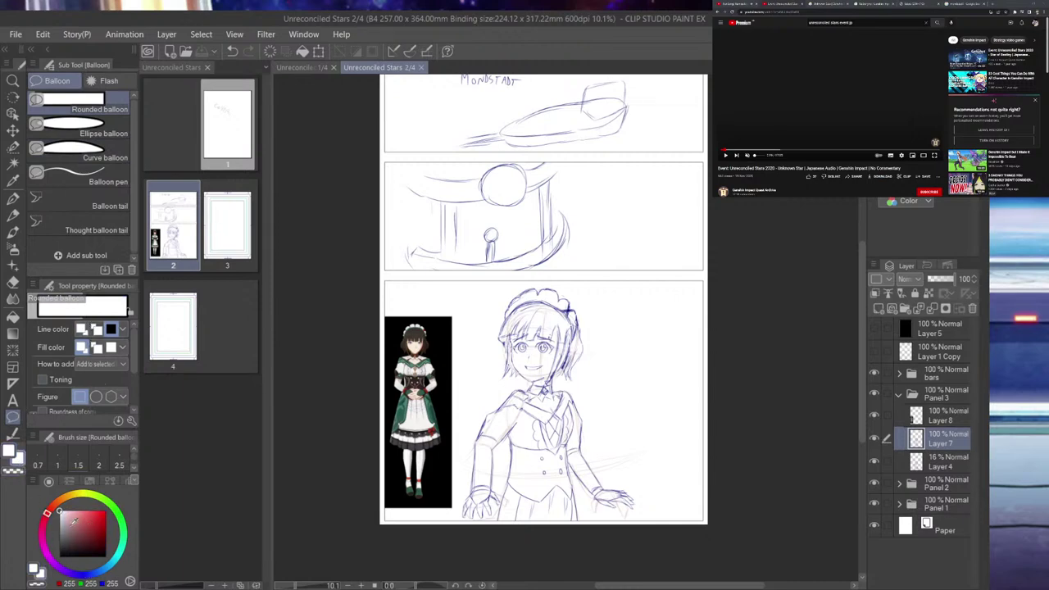
left_click_drag(75, 525, 130, 583)
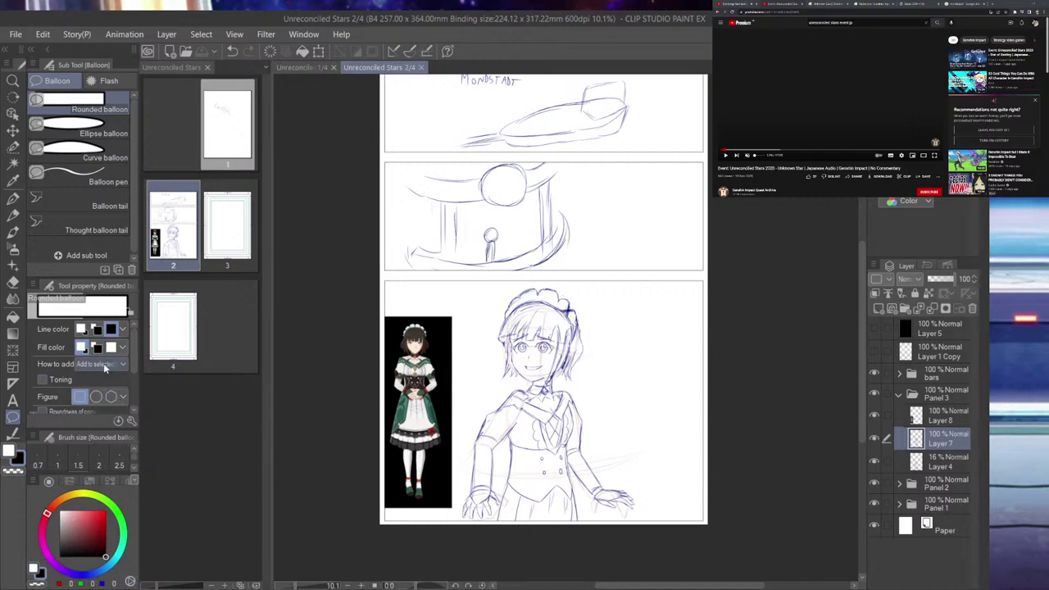
scroll(132, 380, "down", 3)
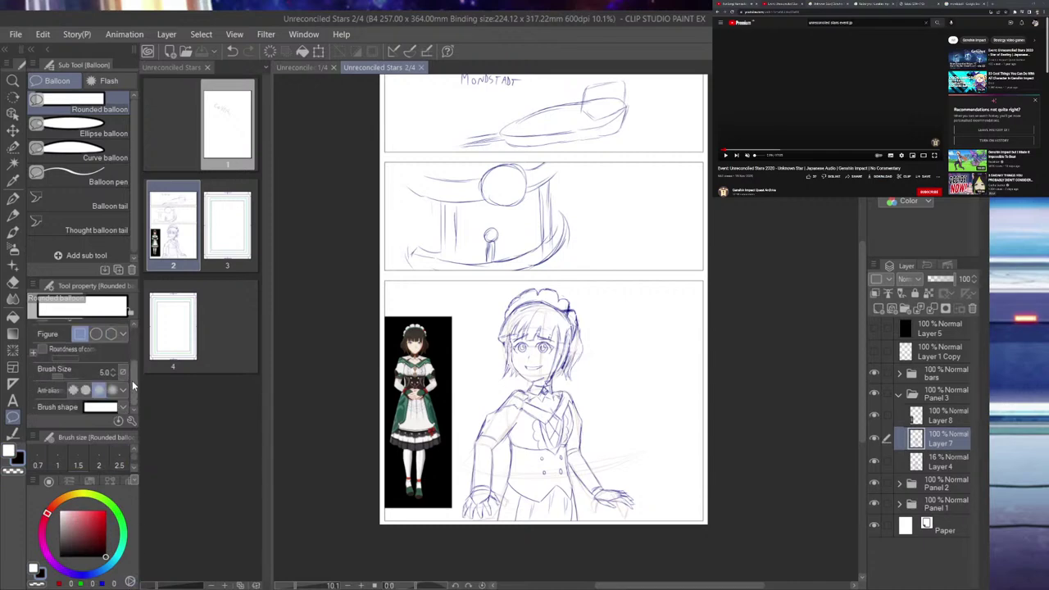
left_click_drag(558, 284, 680, 359)
left_click_drag(679, 357, 559, 284)
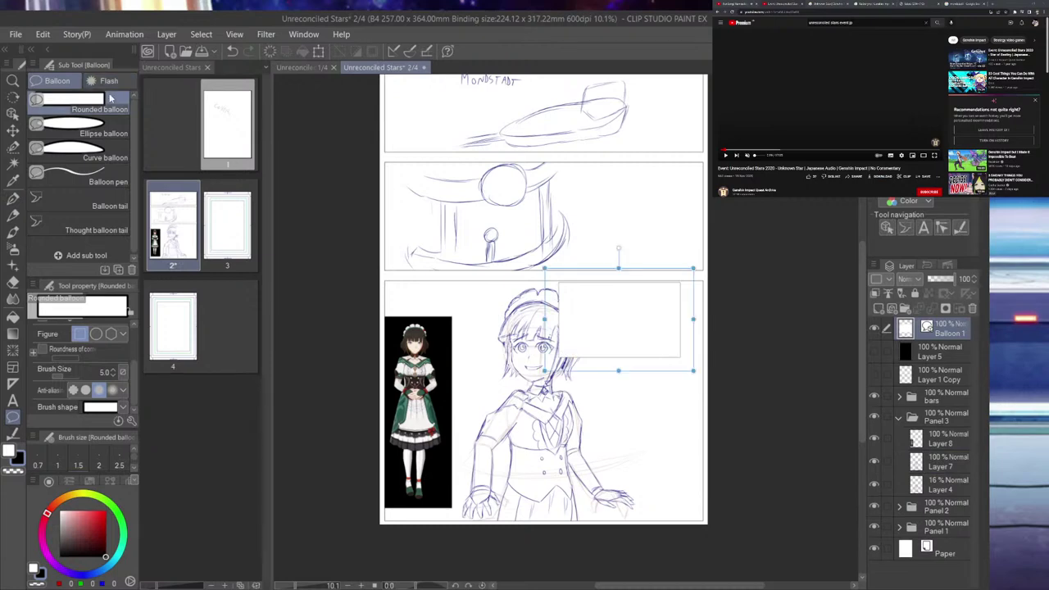
key("ctrl+z")
- Choose the Ellipse balloon with a black line colour and a white fill colour
left_click(82, 133)
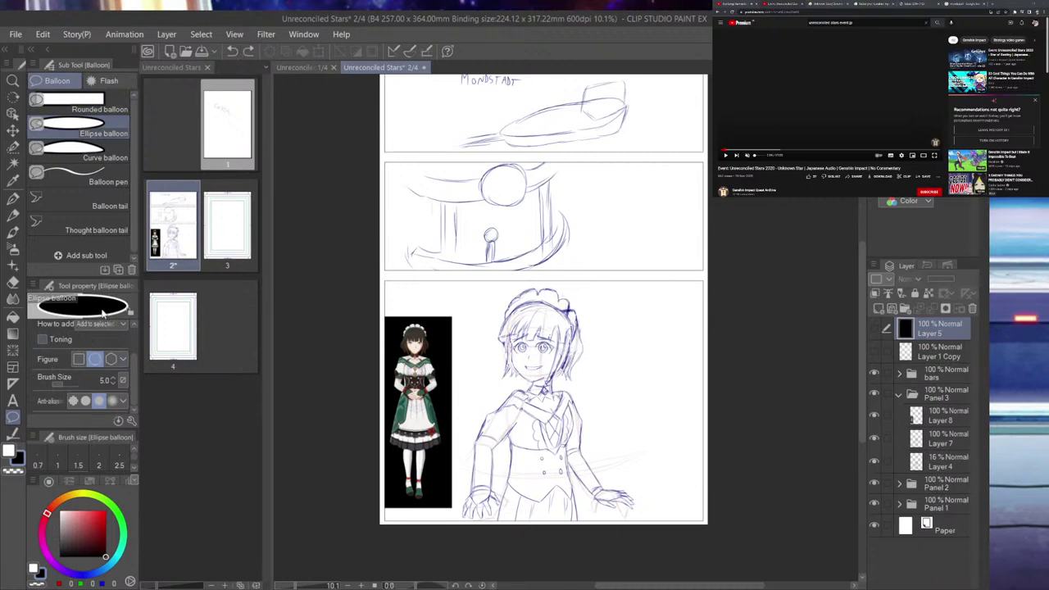
scroll(99, 328, "up", 2)
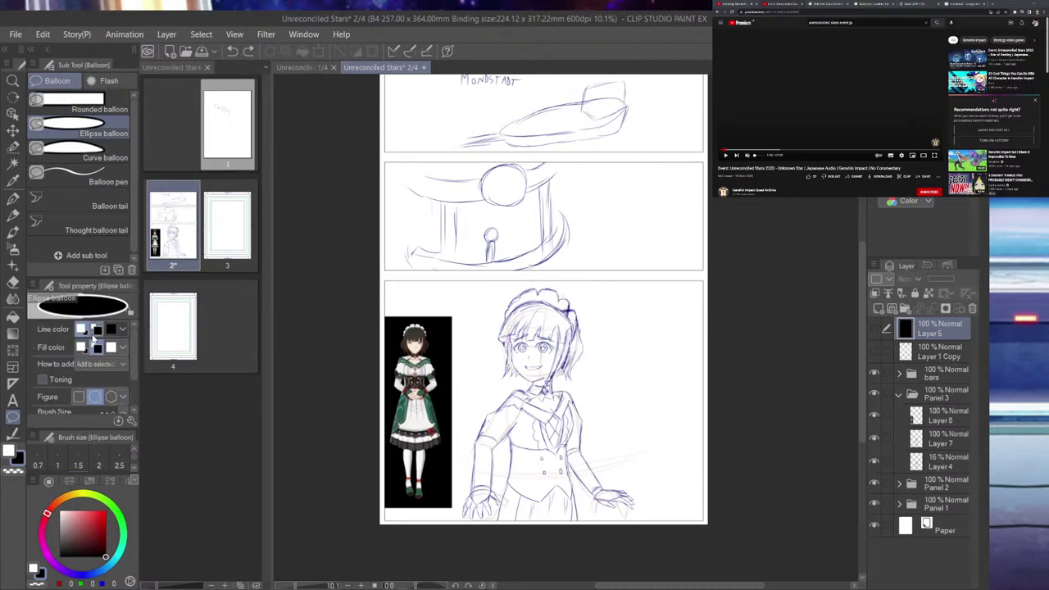
left_click(84, 347)
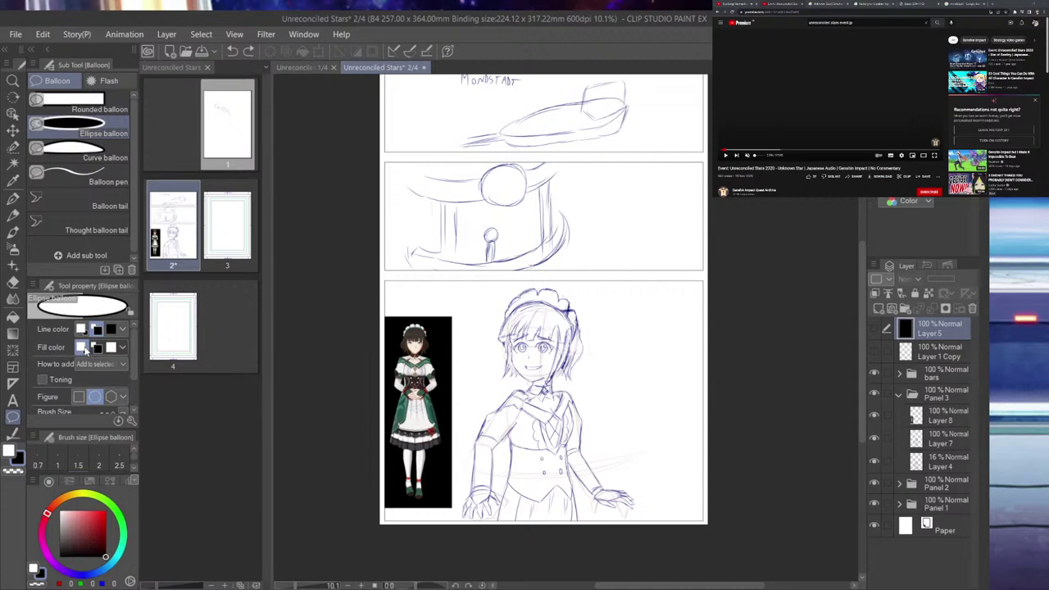
scroll(132, 362, "down", 2)
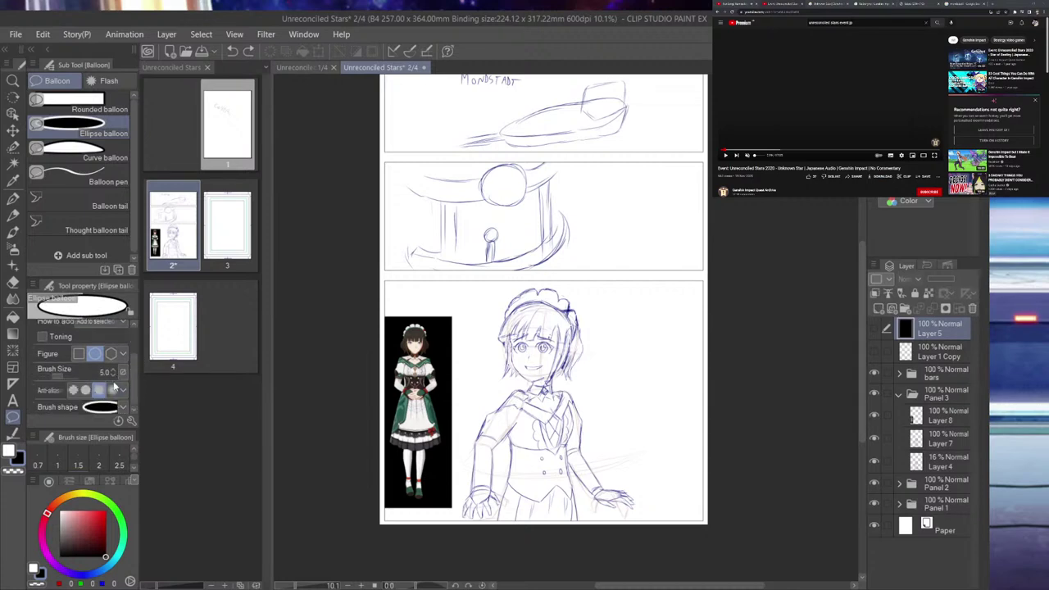
left_click(114, 376)
left_click(113, 376)
left_click(113, 376)
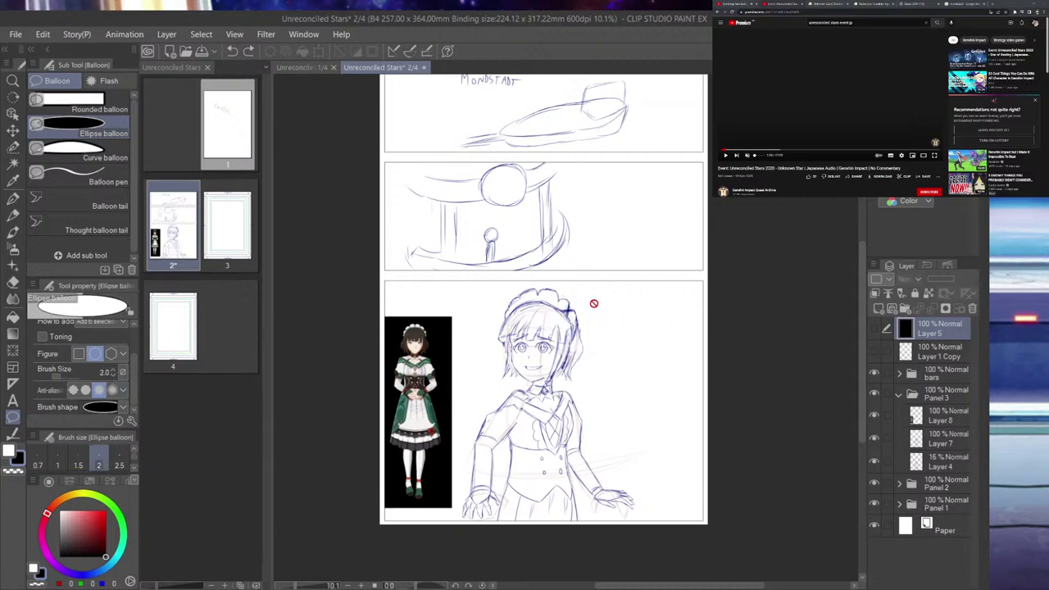
left_click_drag(567, 290, 688, 414)
key("ctrl+z")
scroll(123, 352, "up", 2)
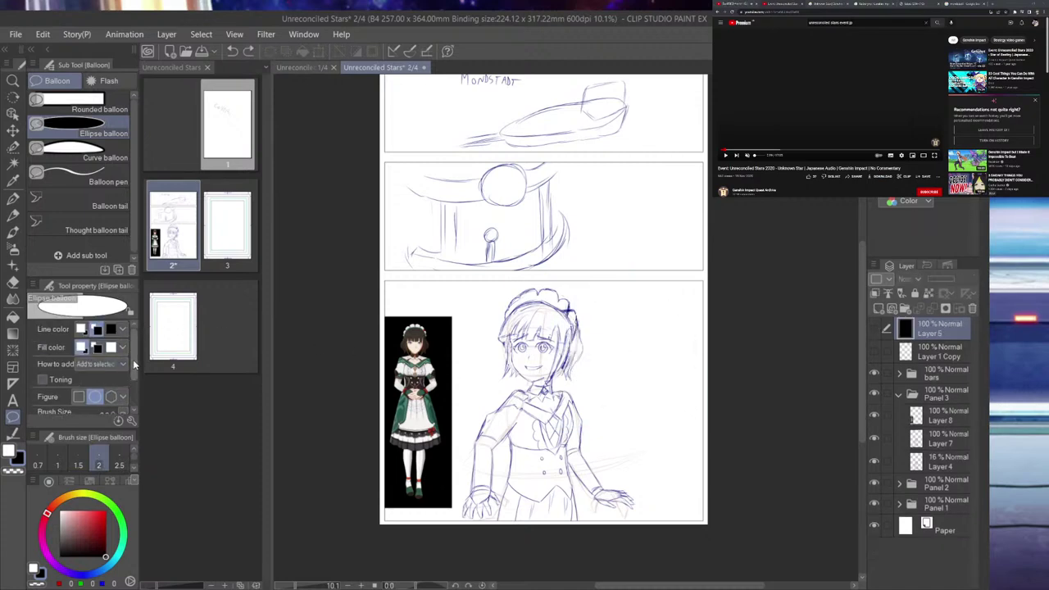
scroll(131, 366, "down", 2)
left_click(120, 370)
- Draw an ellipse speech balloon in Panel 3, move it beside Katheryne's head, and widen it into a nearly round shape
left_click_drag(653, 349, 709, 453)
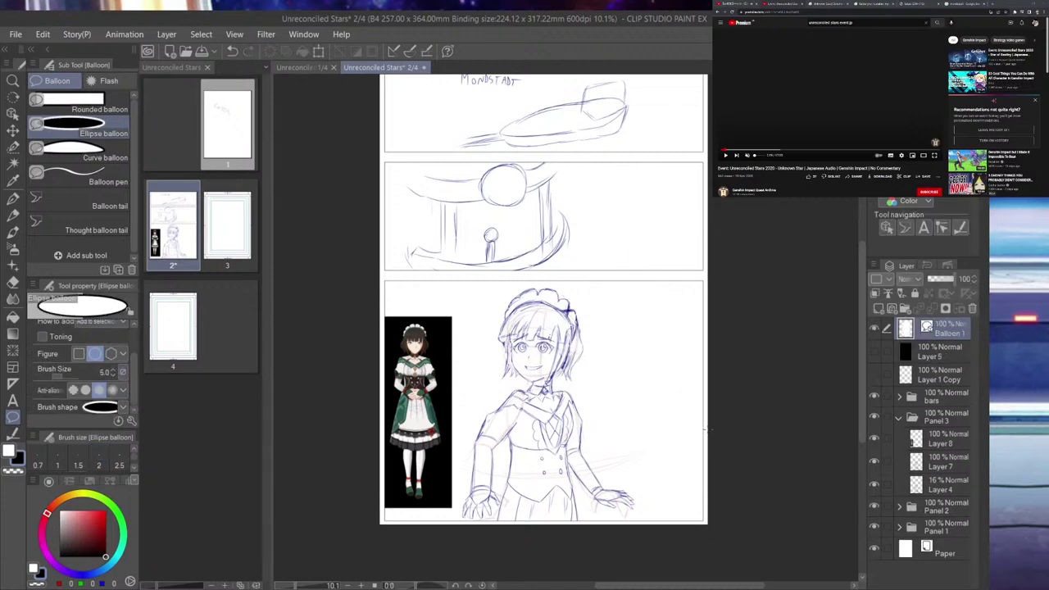
left_click(13, 113)
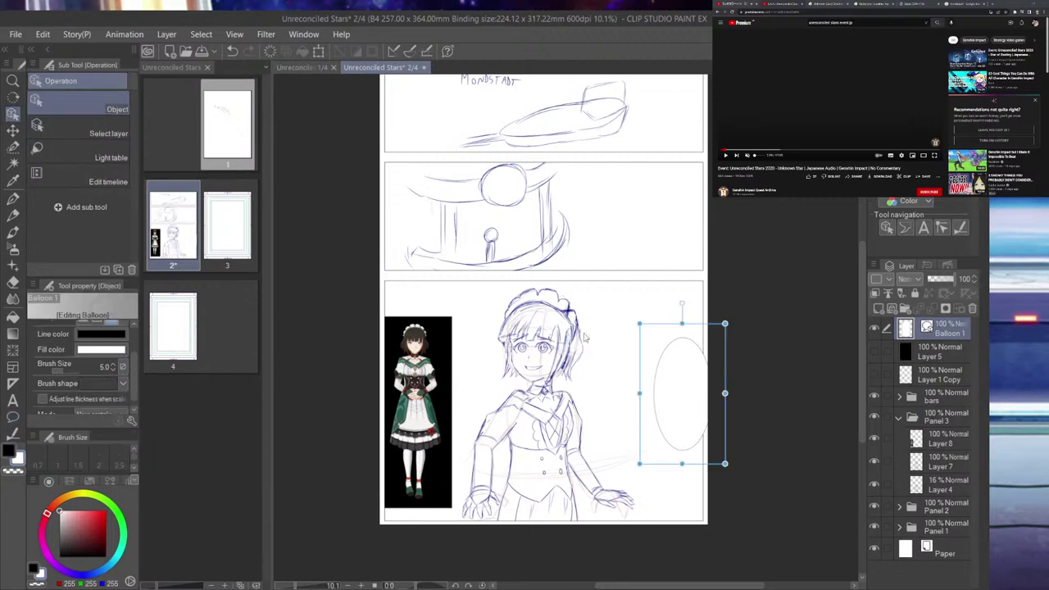
left_click_drag(686, 387, 620, 330)
left_click_drag(652, 408, 714, 392)
left_click_drag(661, 354, 653, 380)
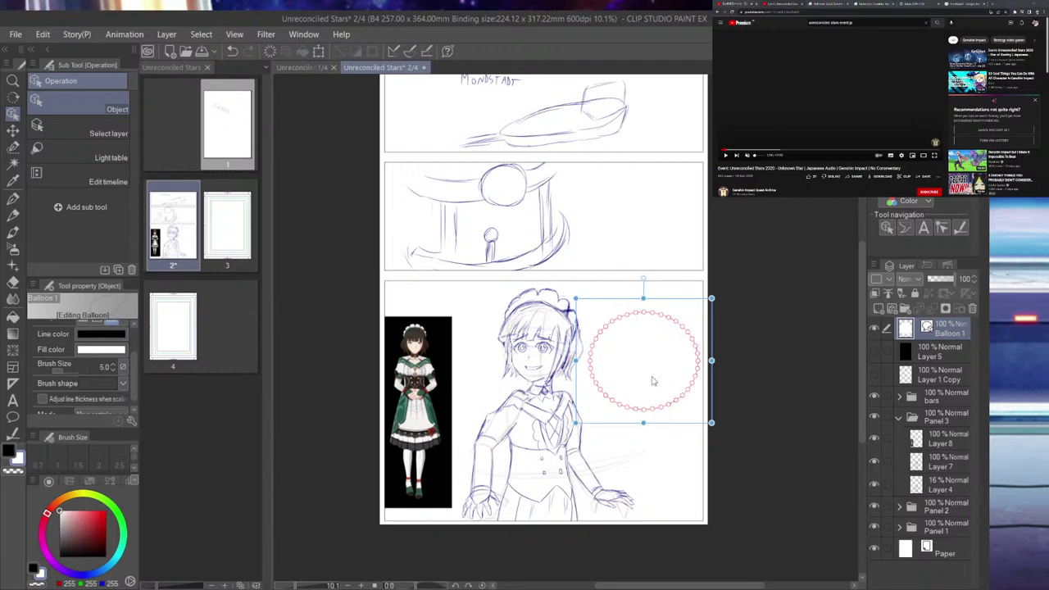
- Hide the reference image on Layer 8 in Panel 3 and select the Balloon 1 layer again
scroll(829, 410, "up", 3)
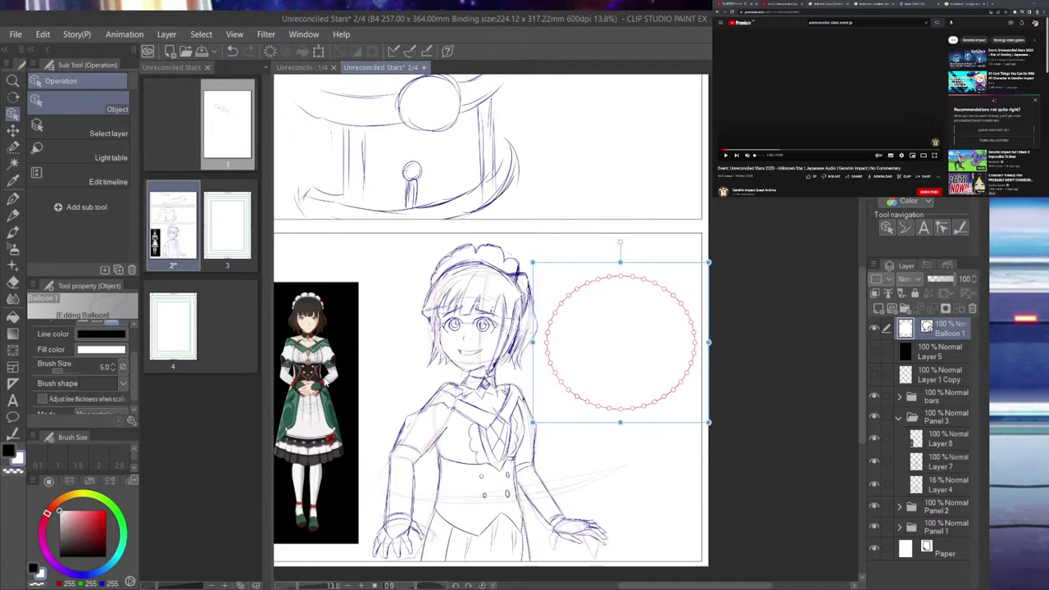
left_click(326, 382)
left_click(874, 440)
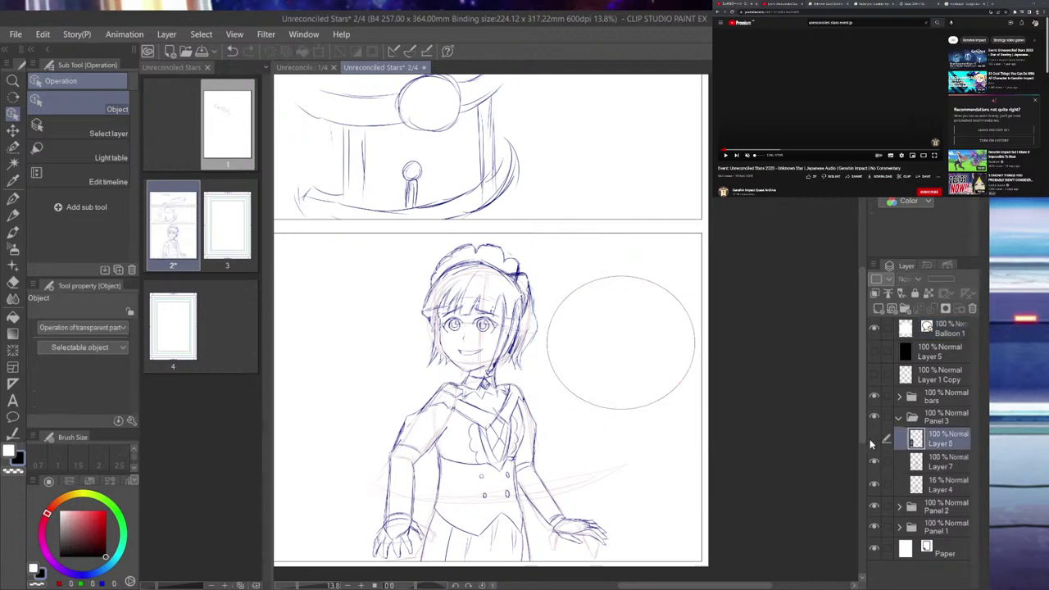
scroll(733, 447, "down", 4)
scroll(730, 448, "up", 3)
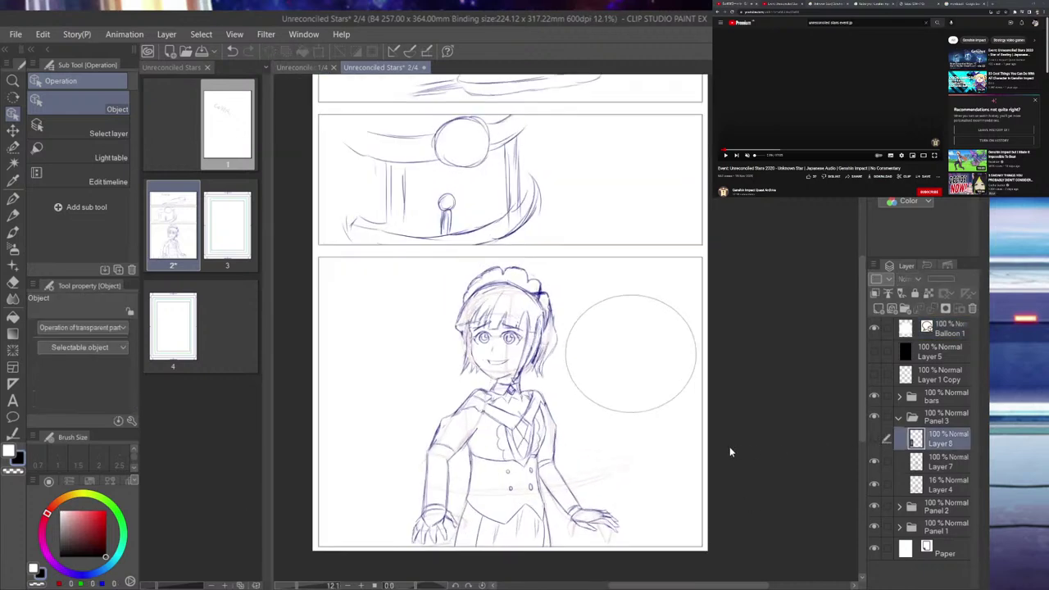
left_click(959, 332)
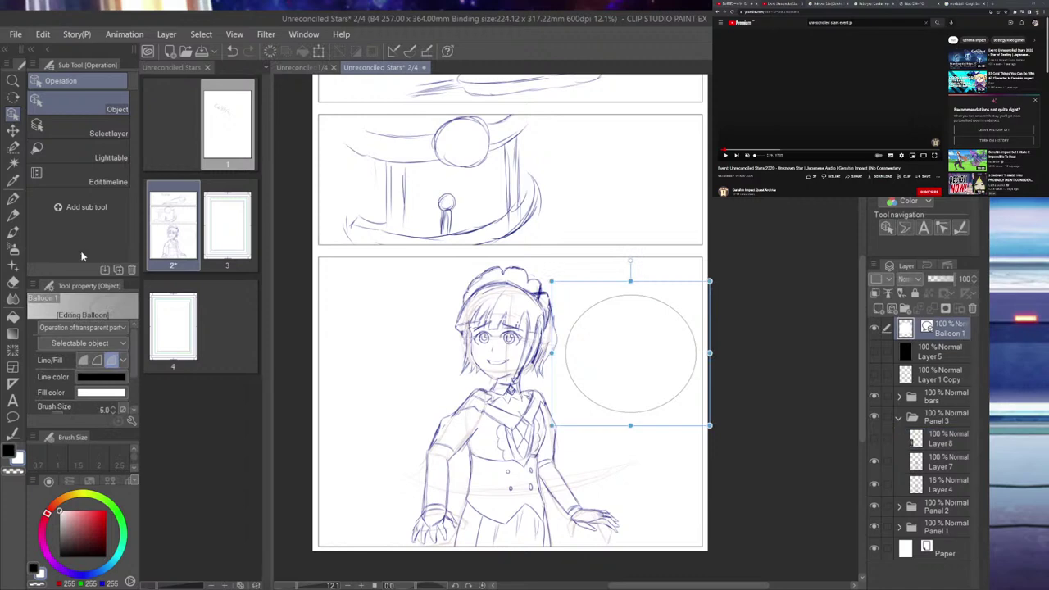
- Move the Panel 3 character sketch toward the panel's right side and the round balloon into the empty space on its left
left_click(953, 395)
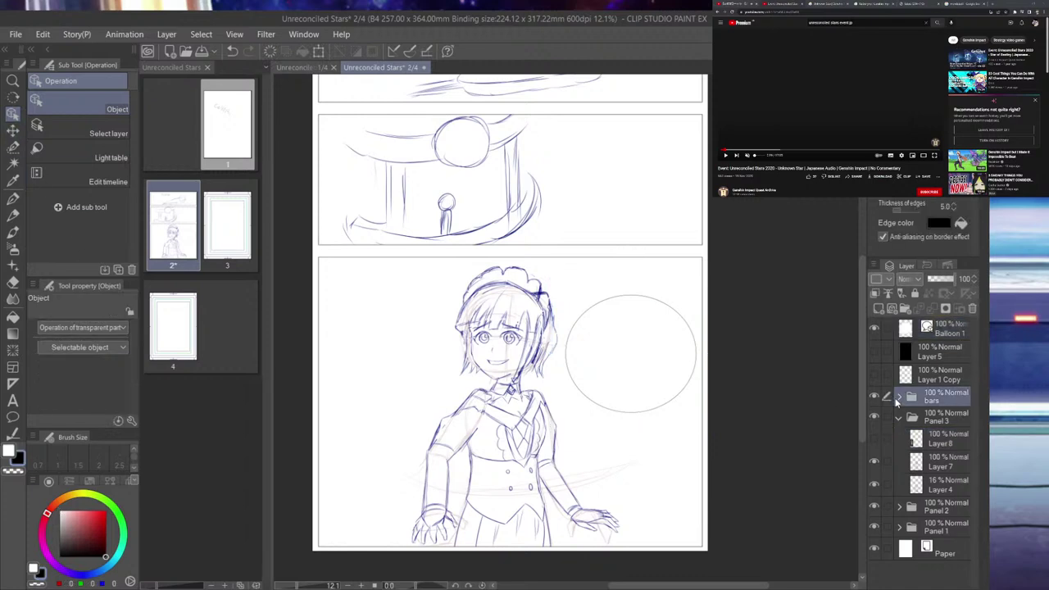
left_click(950, 416)
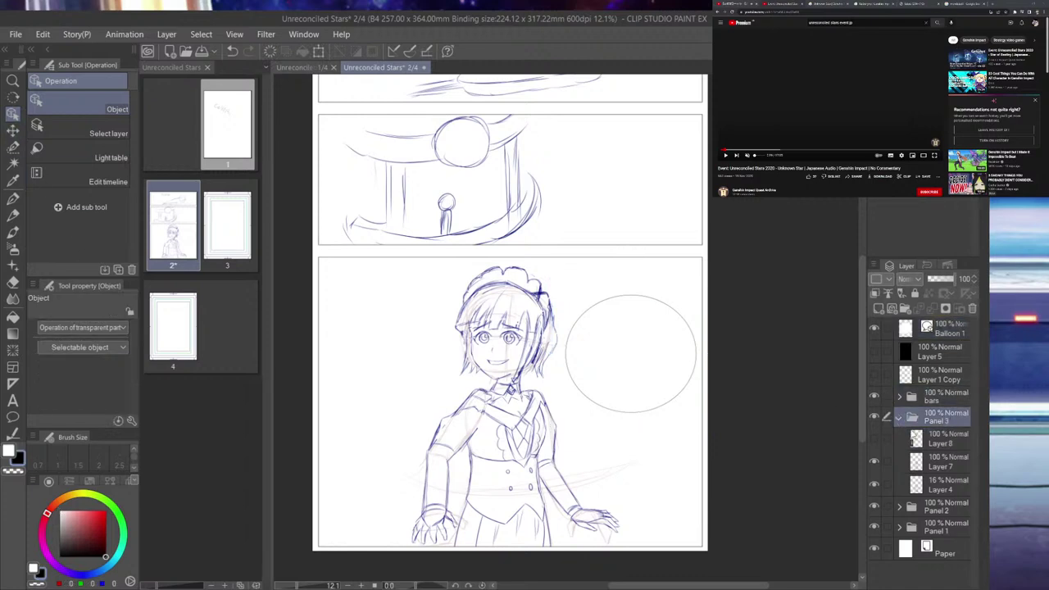
left_click(12, 129)
left_click_drag(494, 447, 548, 453)
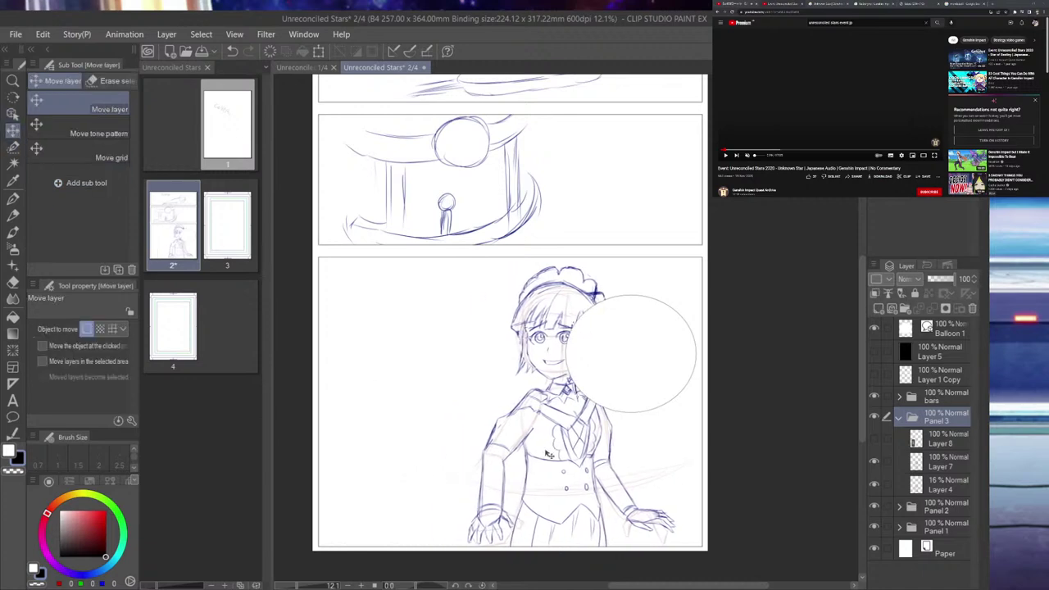
left_click(879, 331)
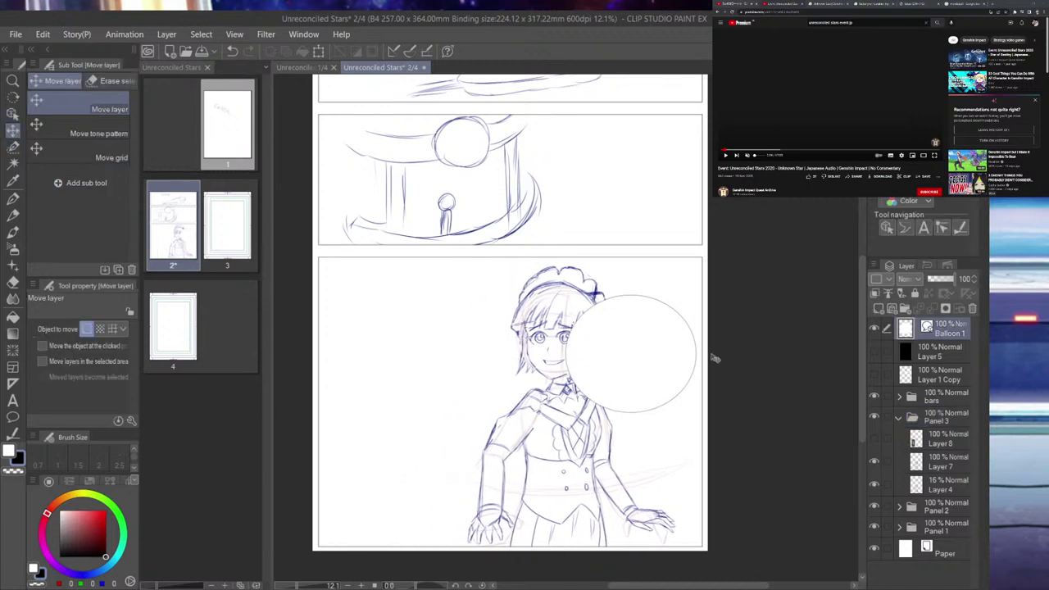
left_click_drag(707, 367, 456, 363)
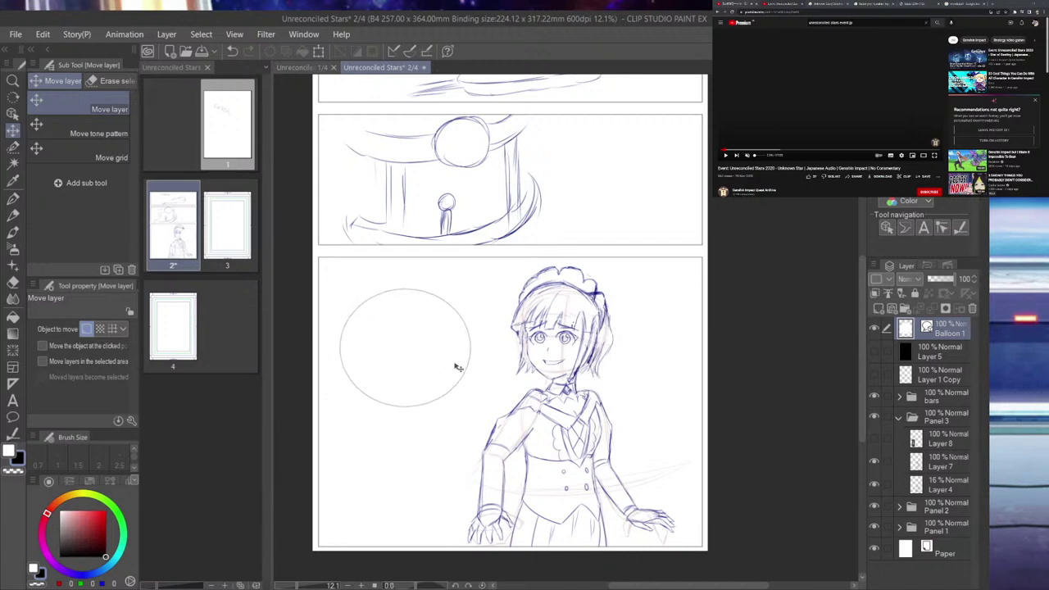
- Switch to the browser and find the quest's Dialogue section on the Genshin Impact Wiki page
key("alt+Tab")
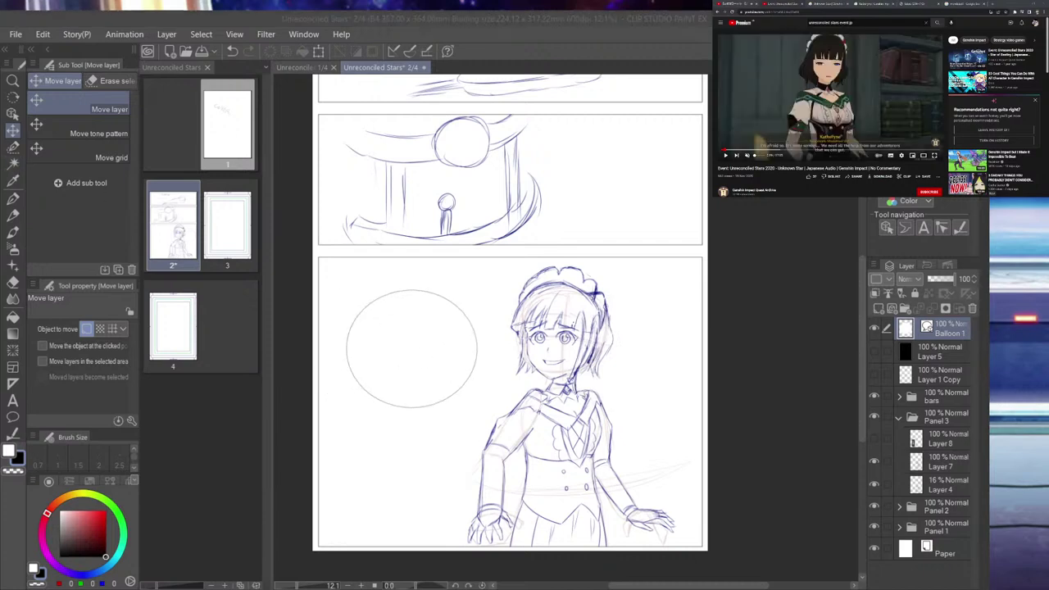
left_click(860, 3)
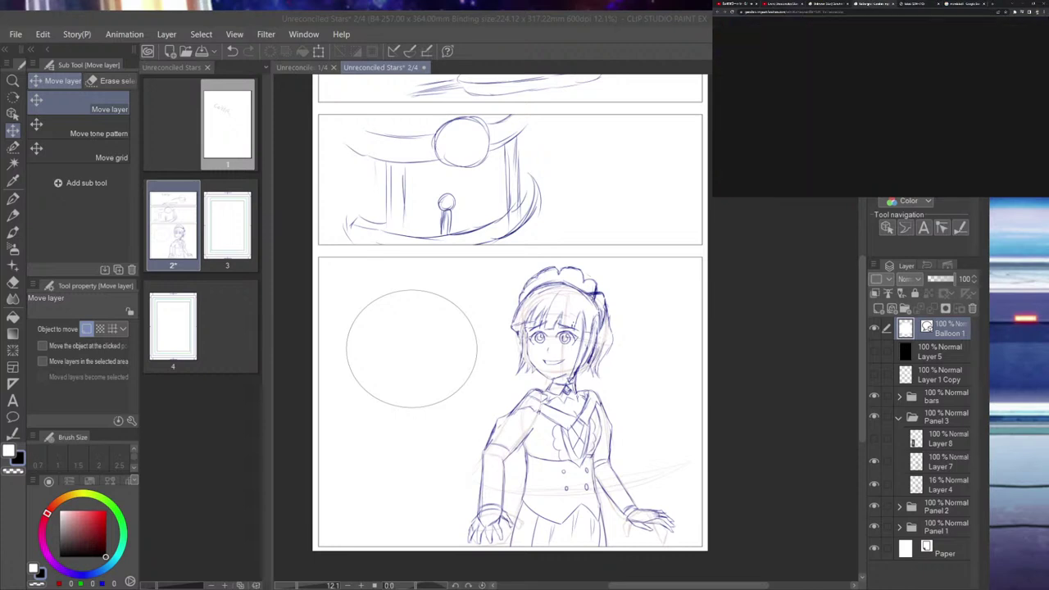
left_click(839, 3)
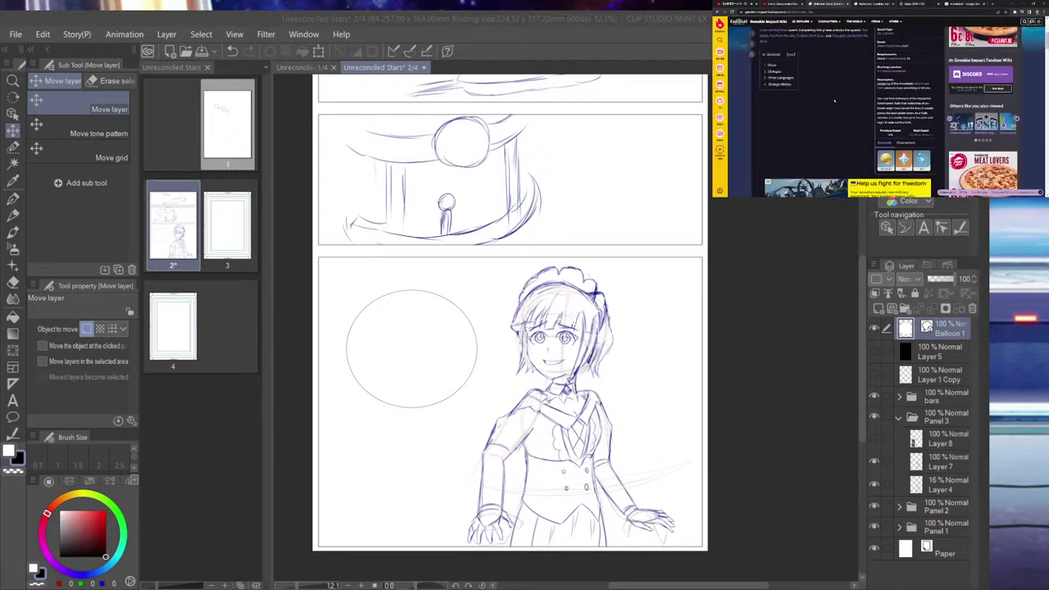
scroll(834, 100, "down", 5)
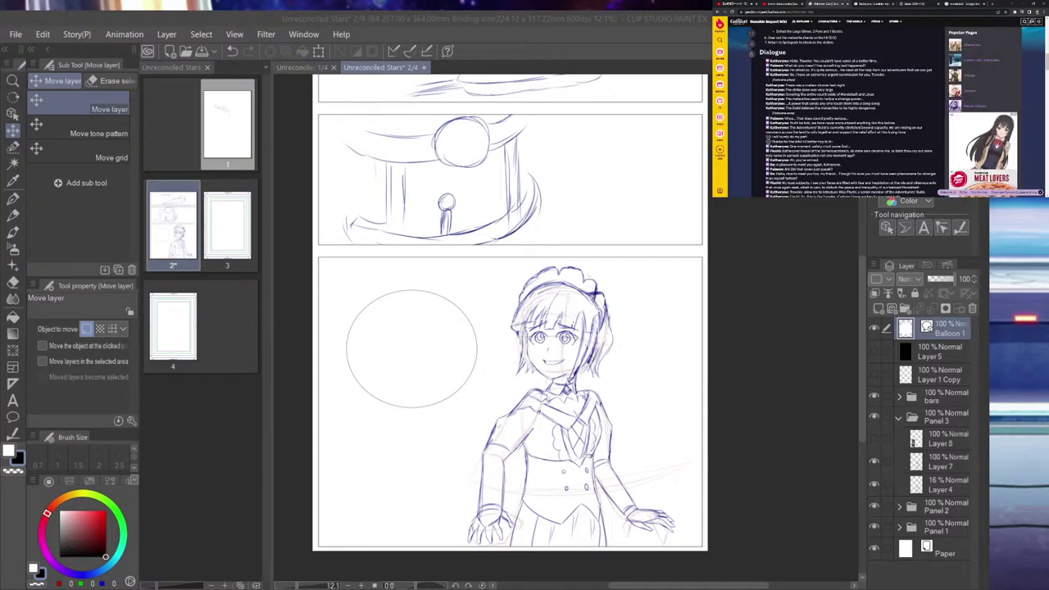
mouse_move(725, 85)
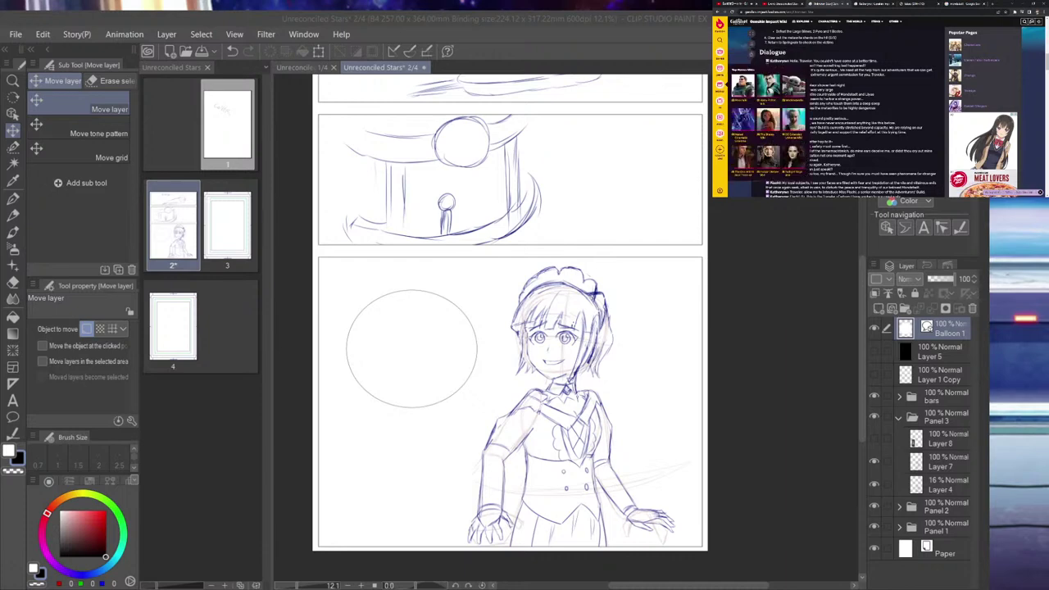
- Copy the wiki dialogue line "Hello, Traveler. You couldn't have come at a better time." into the balloon as text
scroll(428, 297, "up", 1)
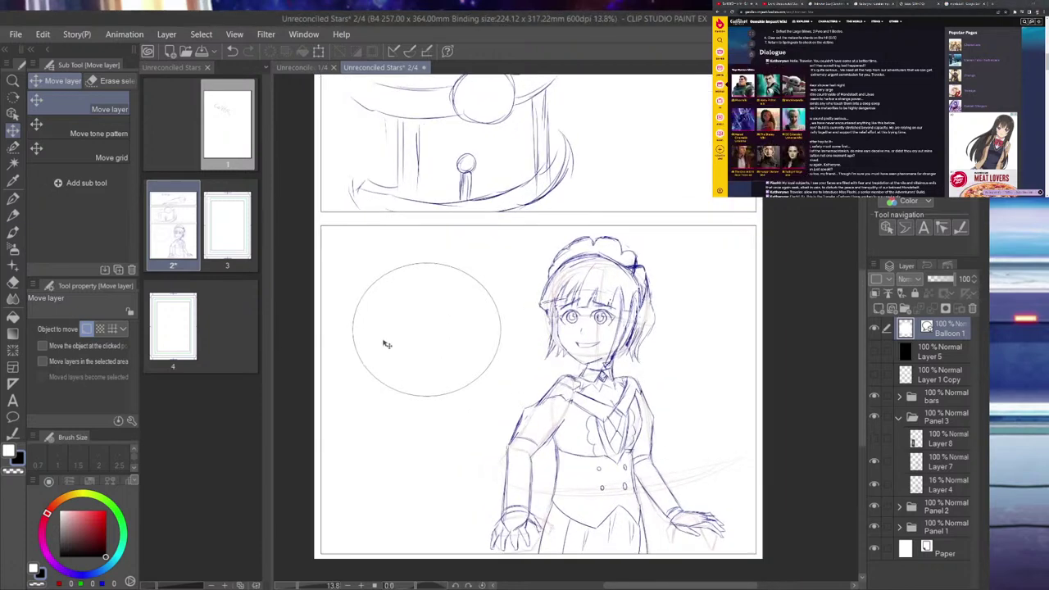
left_click(11, 404)
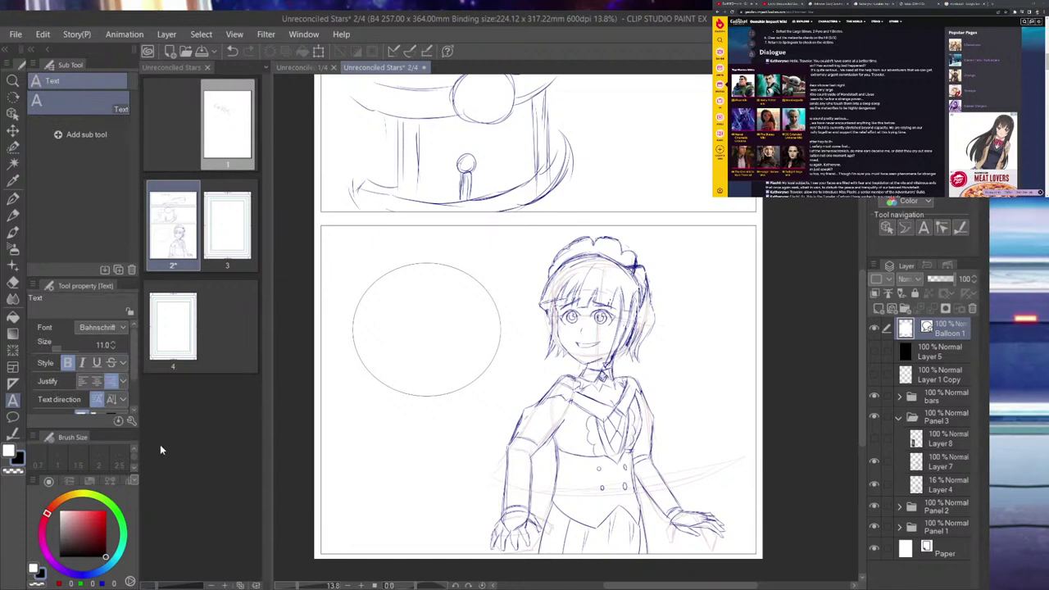
left_click(419, 328)
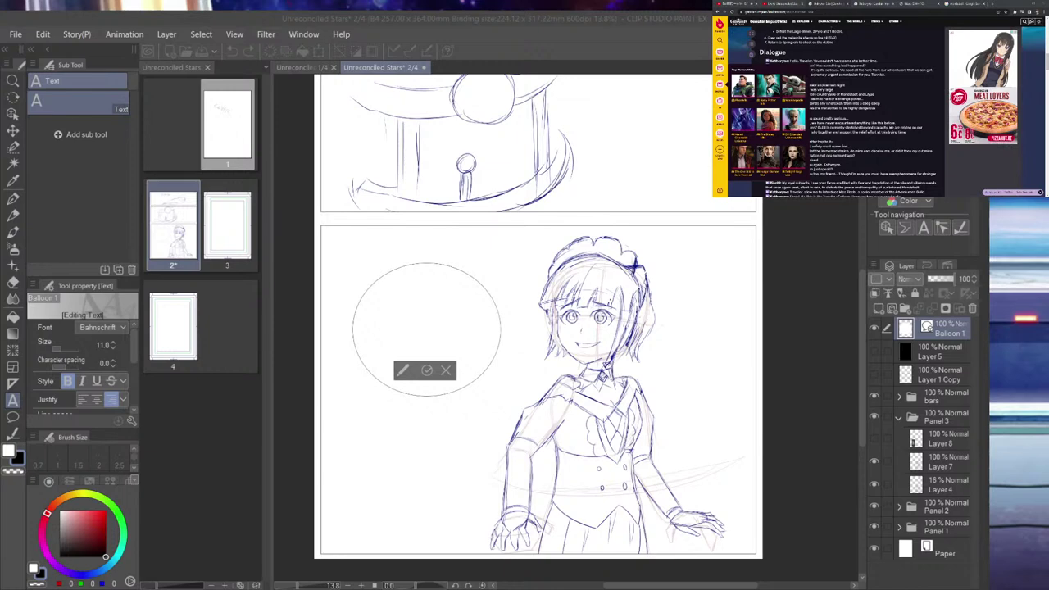
scroll(830, 69, "down", 1)
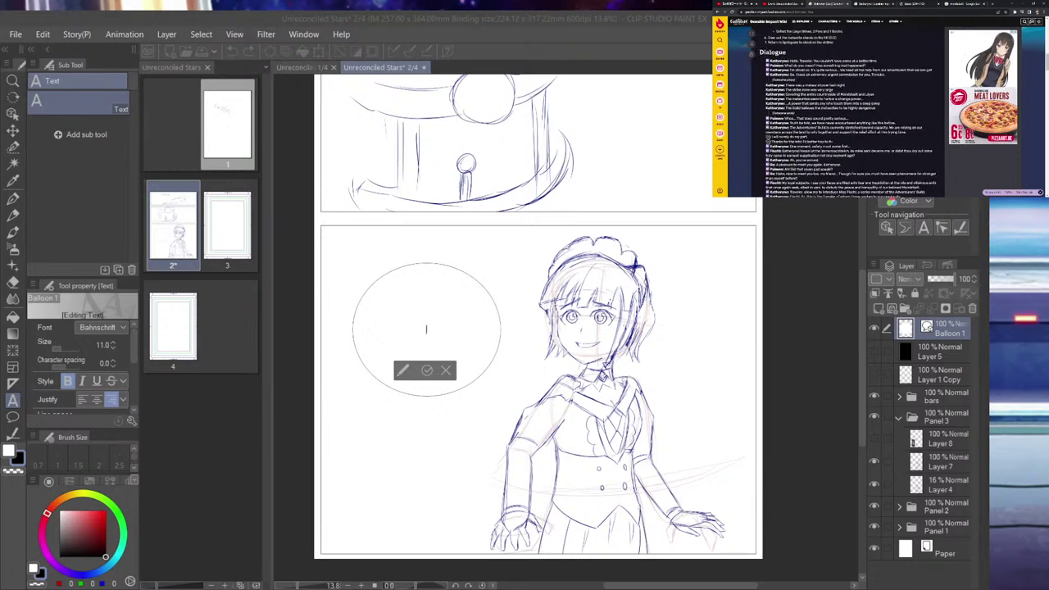
left_click_drag(790, 60, 879, 62)
key("ctrl+c")
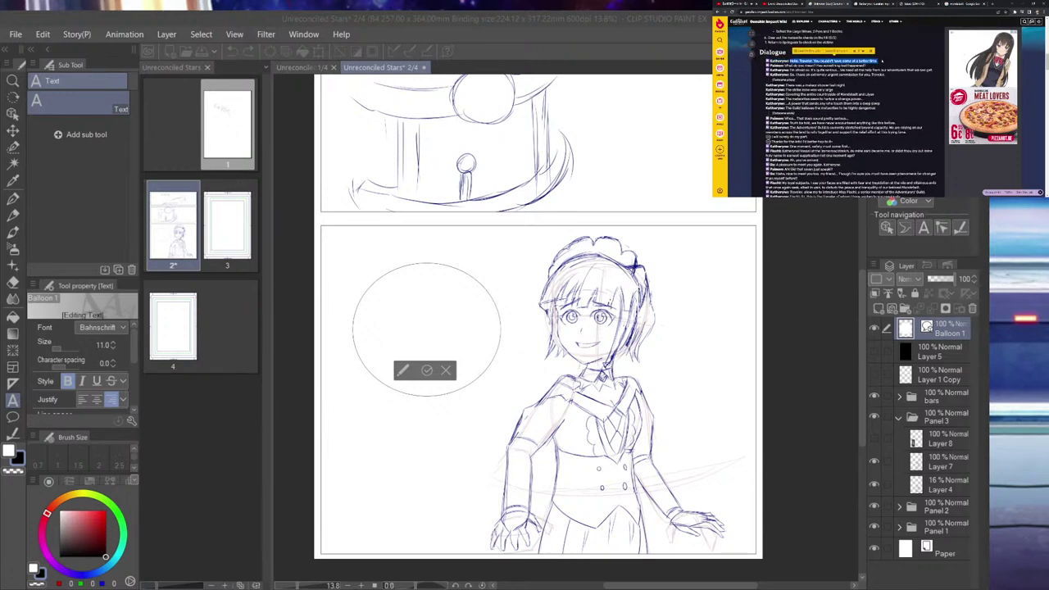
left_click(427, 330)
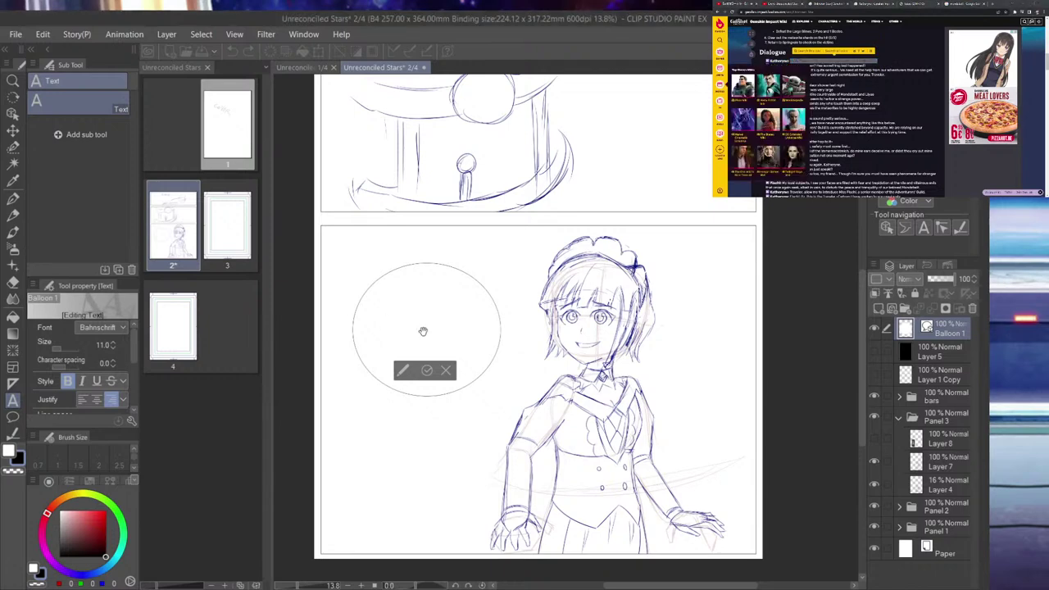
left_click(432, 333)
left_click(431, 328)
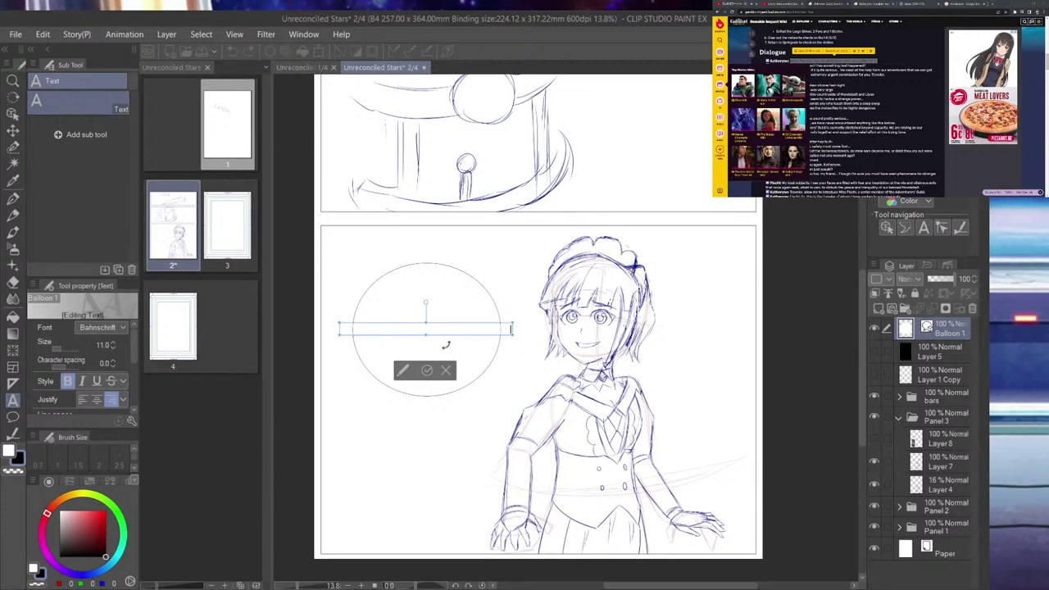
key("ctrl+v")
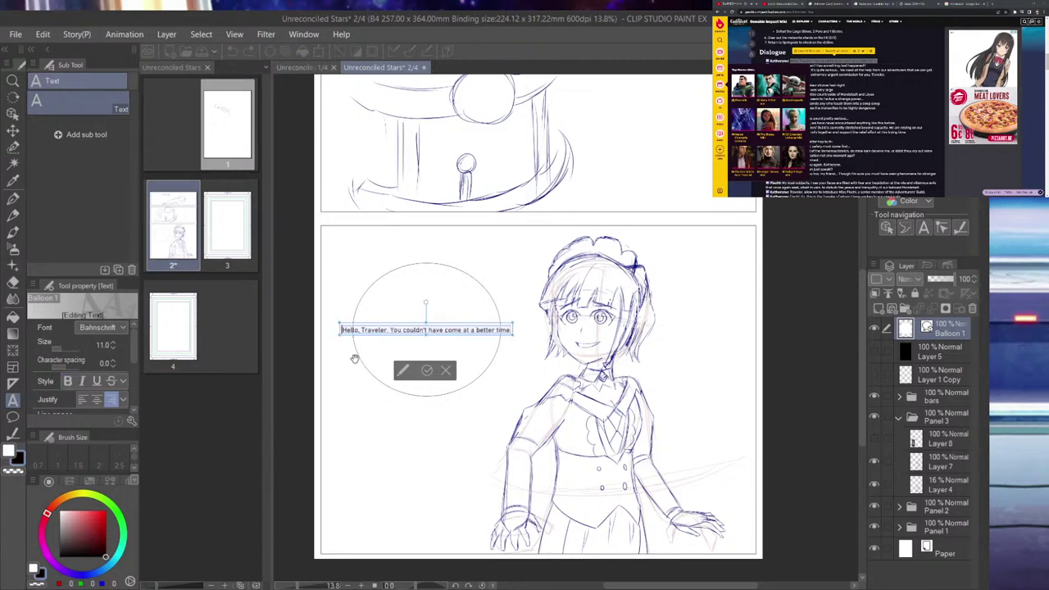
- Break the balloon text into two lines after "Hello, Traveler." and center-justify it
left_click(389, 329)
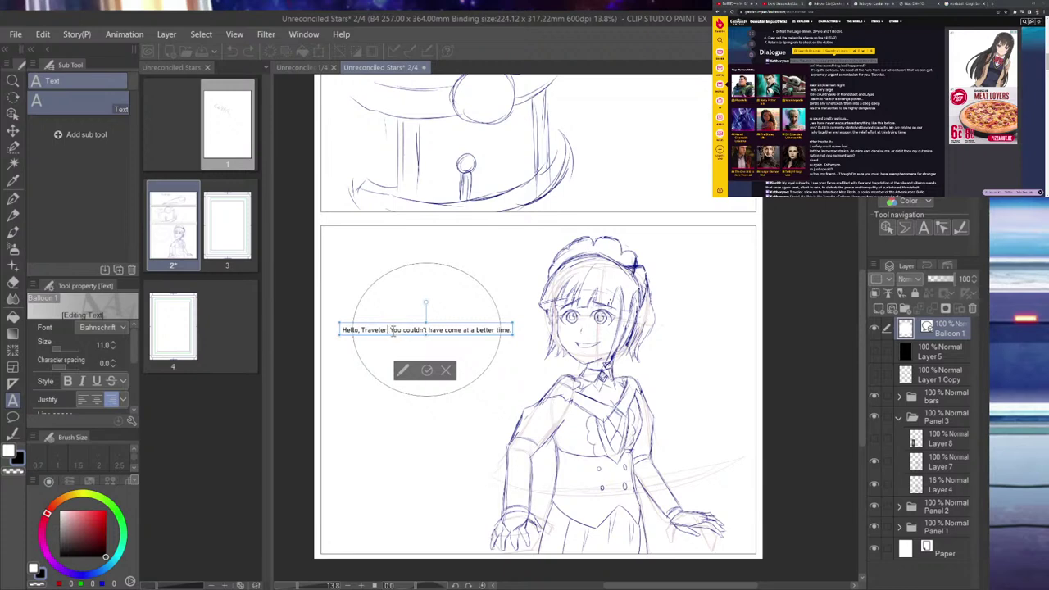
key("Return")
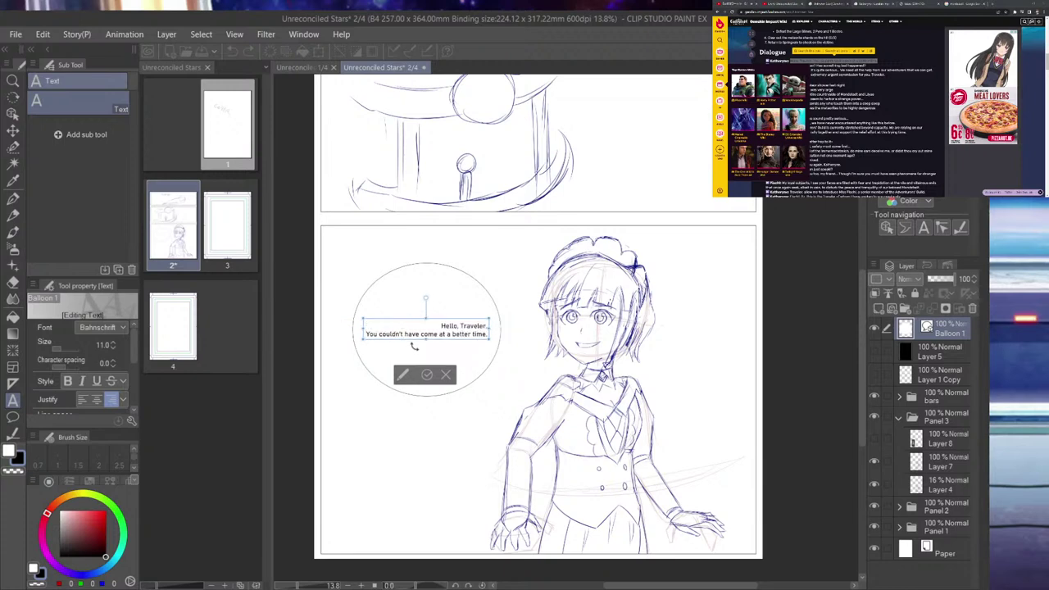
left_click(97, 399)
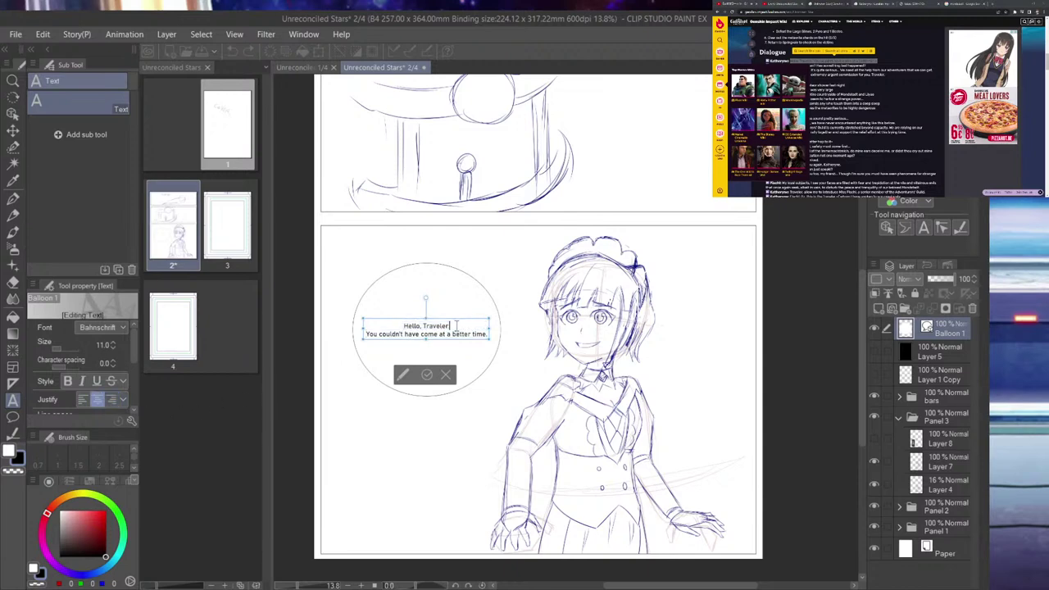
- Enlarge the balloon text to size 13.5 and add "Oh," as a new first line above "Hello, Traveler."
left_click_drag(492, 339, 518, 365)
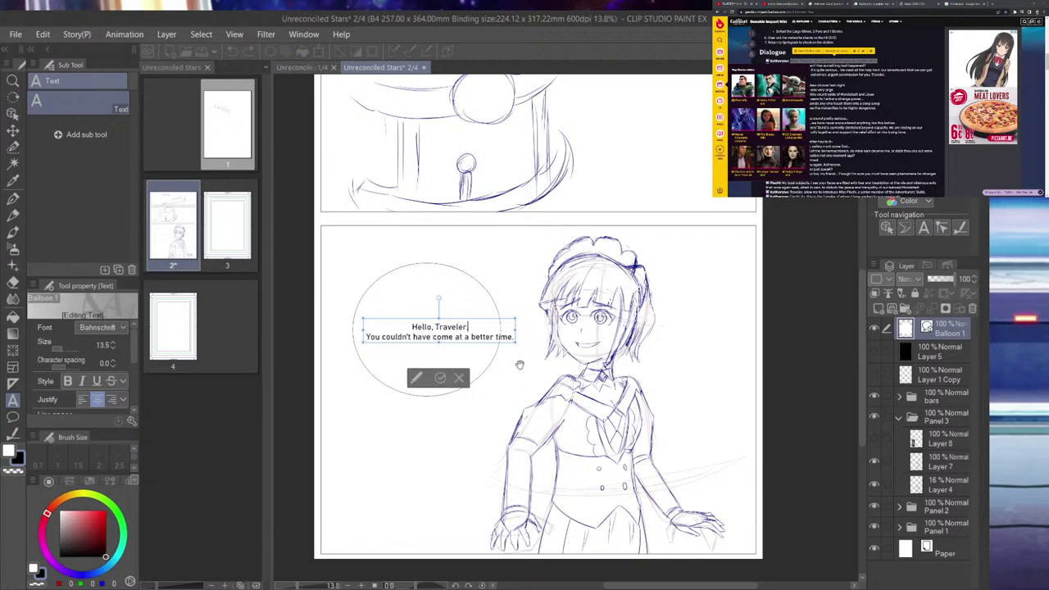
left_click(411, 329)
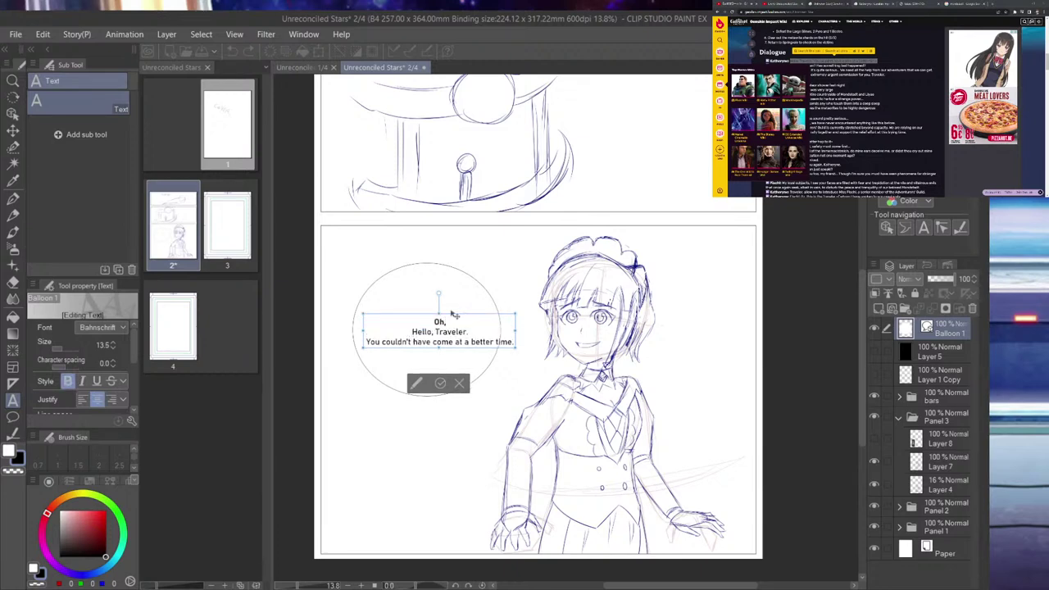
type(",")
- Change the whole balloon text to the Komika Slim font and break its last line before "at a better time."
key("ctrl+a")
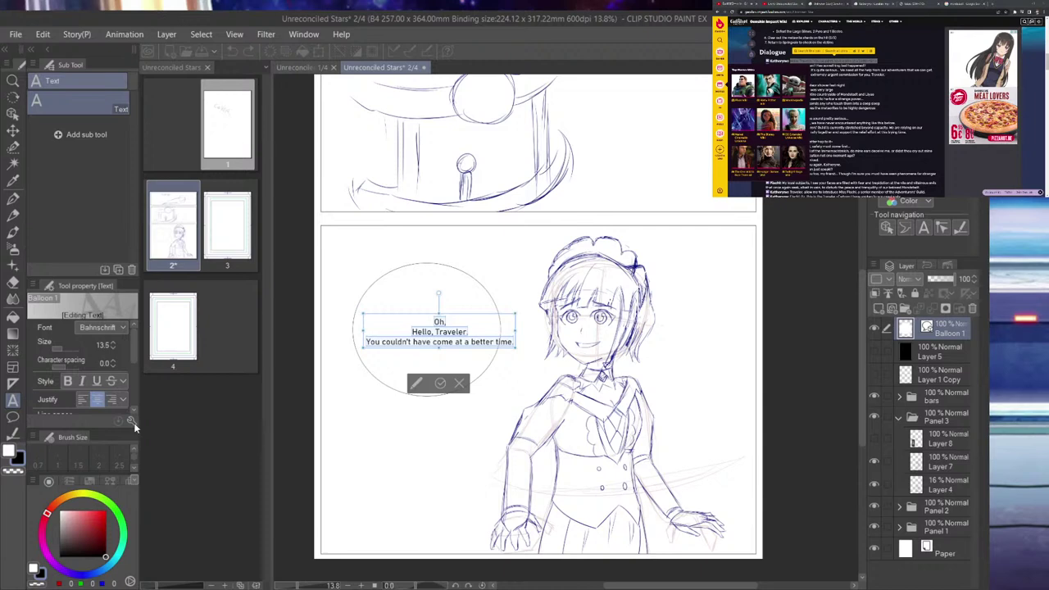
left_click(76, 471)
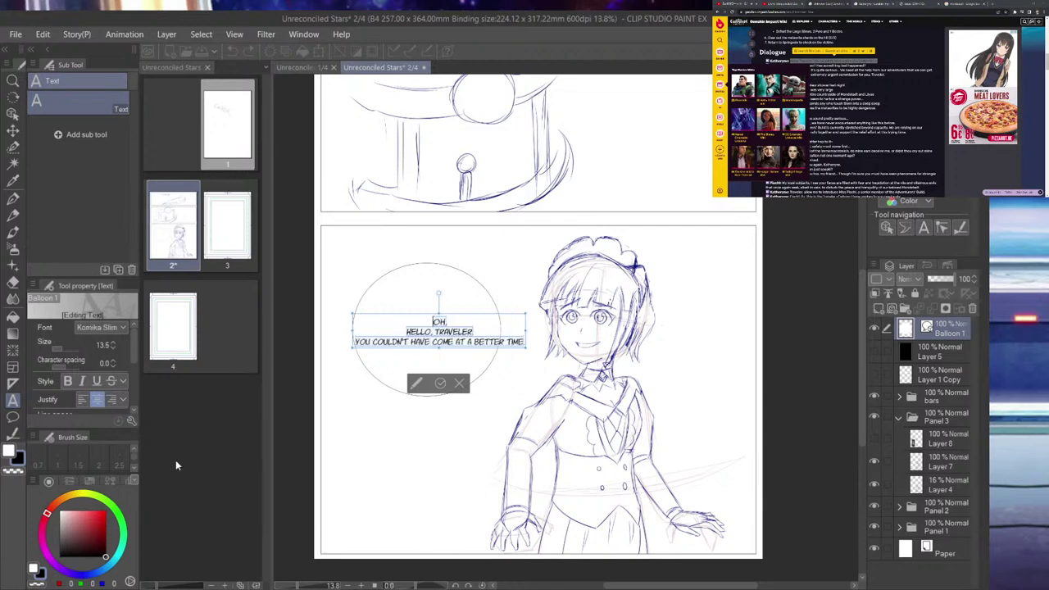
left_click(473, 332)
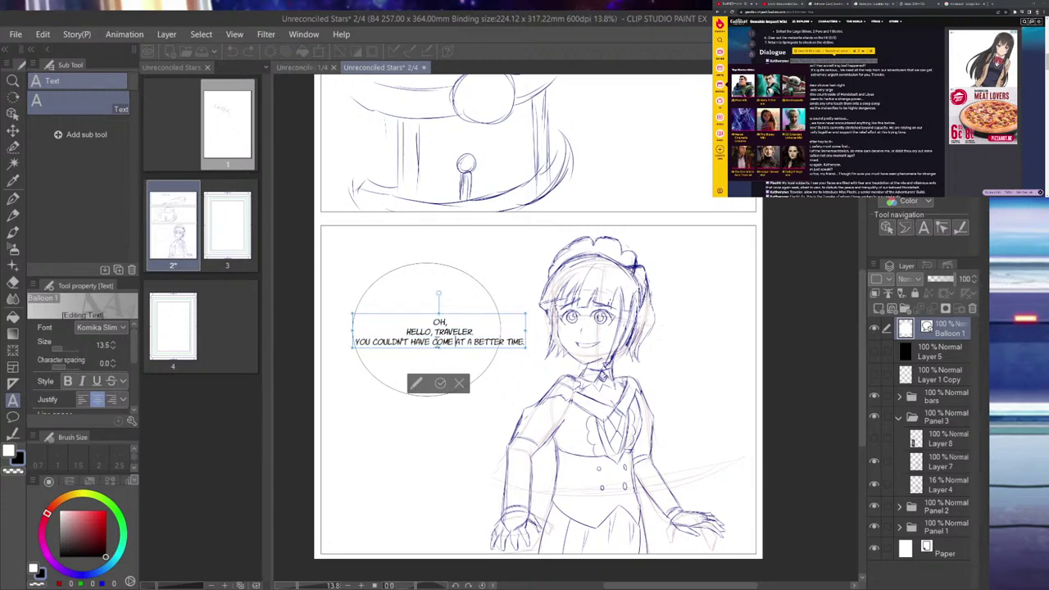
left_click(455, 341)
key("Return")
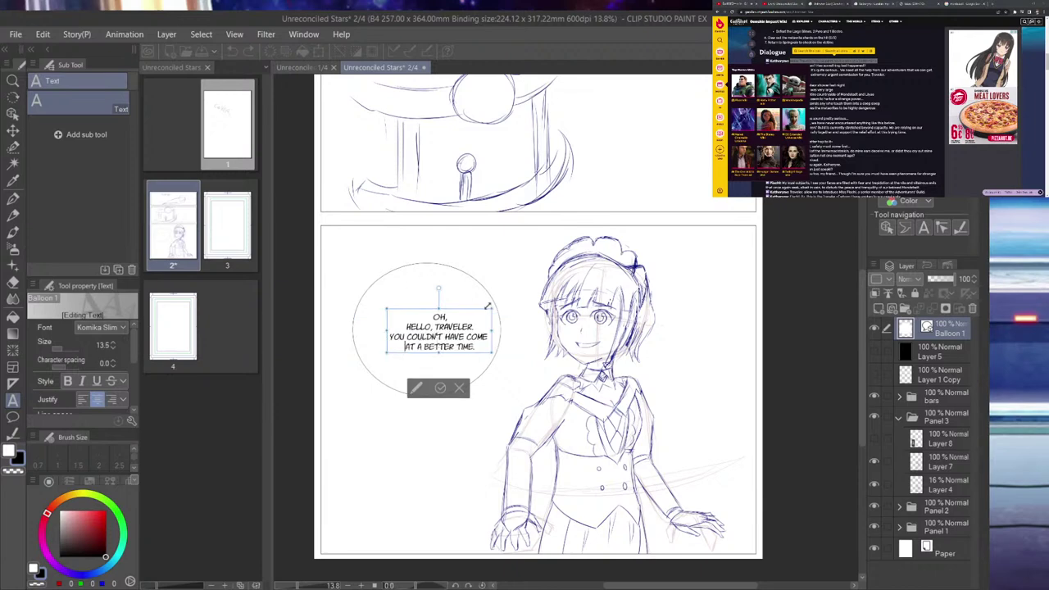
- Enlarge the text to size 14.8, and shrink the balloon around it with the text roughly centered inside
left_click_drag(486, 305, 473, 287)
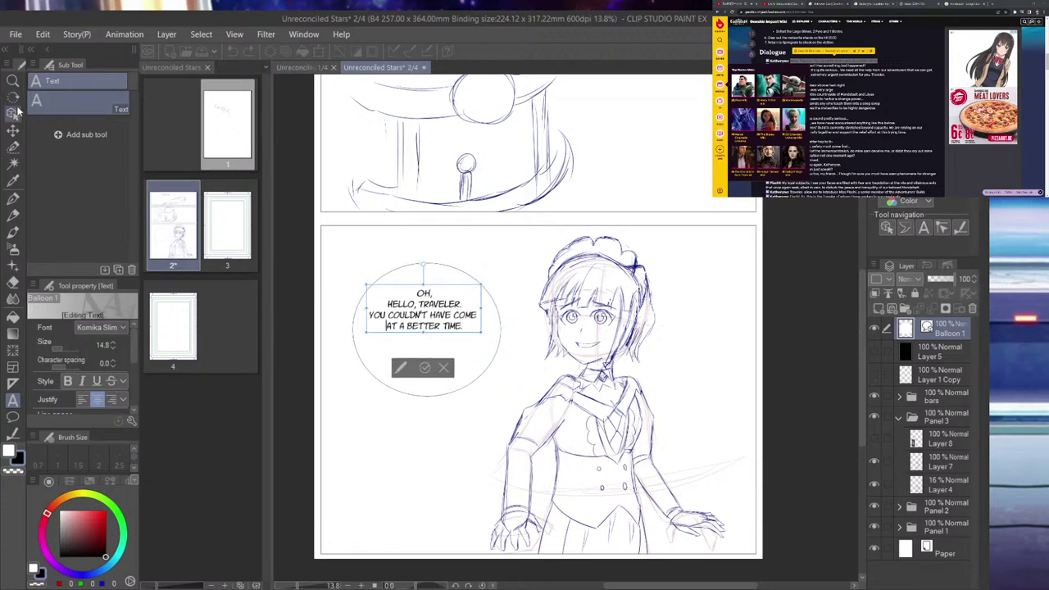
left_click_drag(514, 409, 477, 364)
left_click(414, 301)
left_click_drag(414, 301, 418, 320)
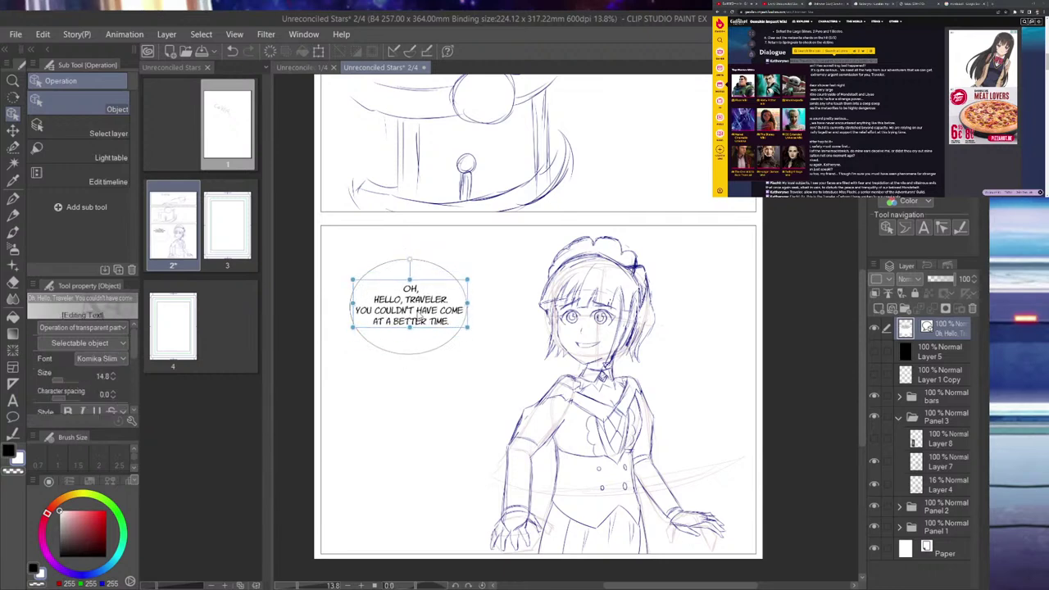
- Widen the balloon to the right and reposition the text at its center
left_click(416, 348)
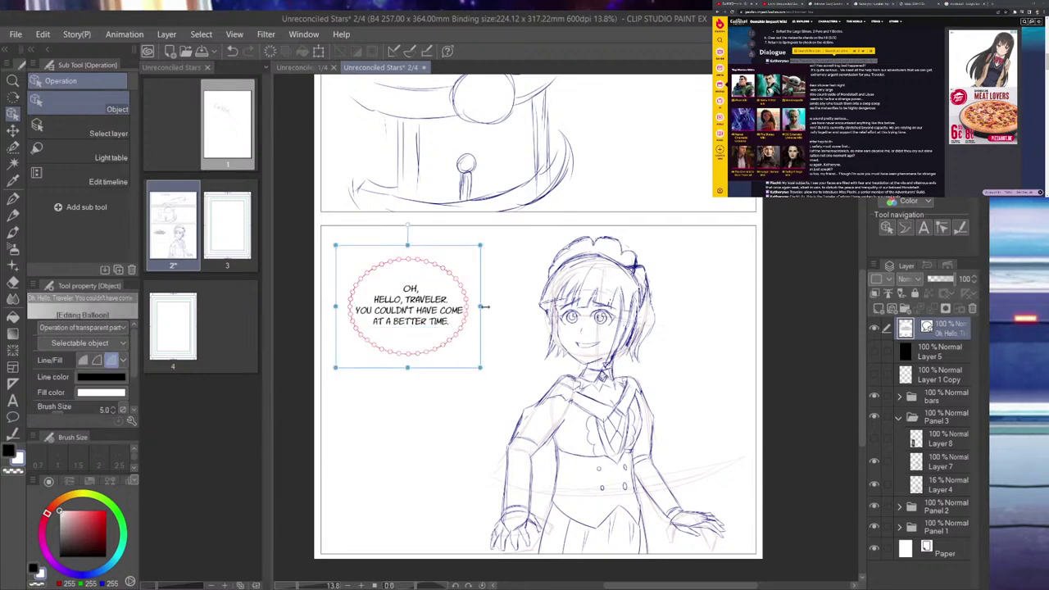
left_click_drag(483, 307, 509, 300)
left_click(442, 317)
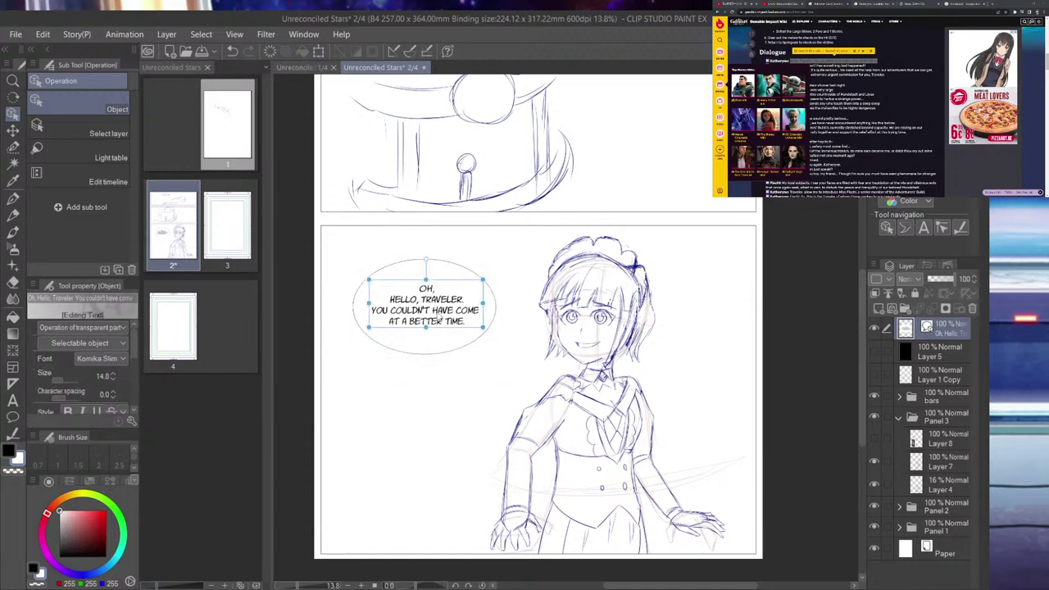
left_click_drag(436, 318, 437, 319)
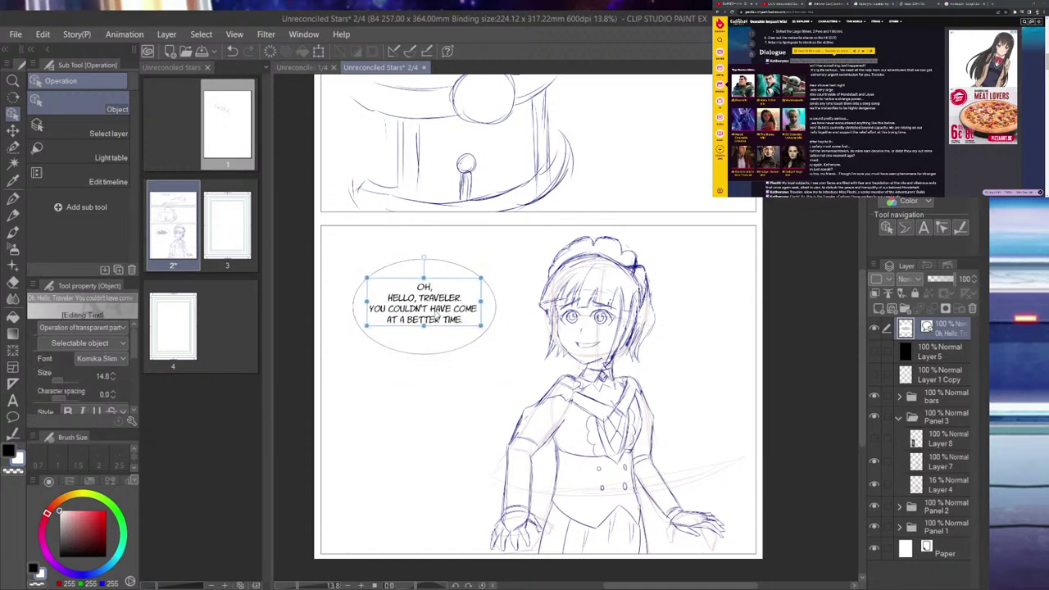
- Reduce the balloon's height to a flatter oval and keep the text centered inside it
left_click(440, 349)
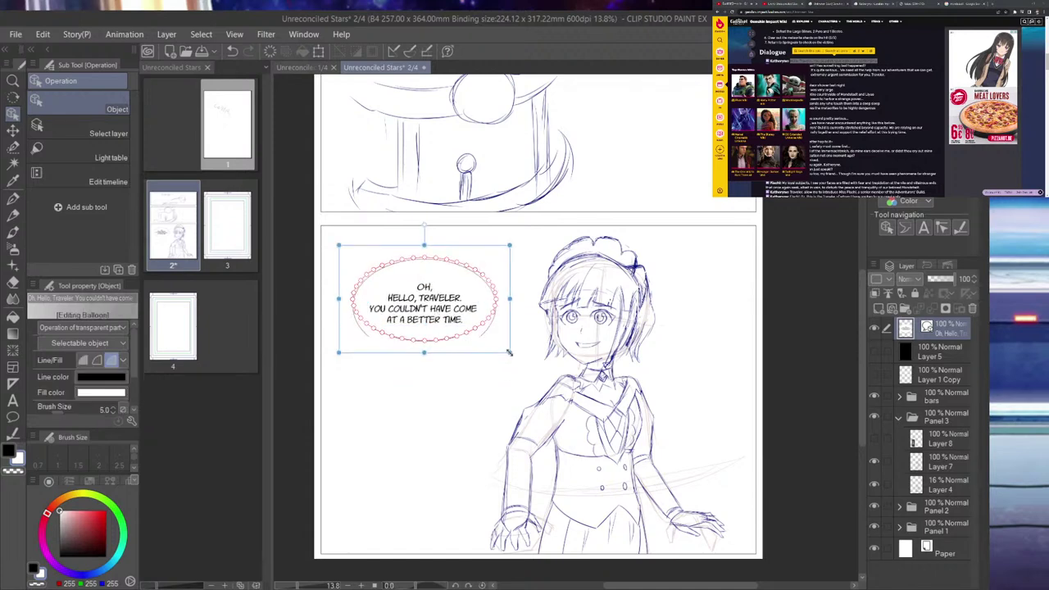
left_click(508, 352)
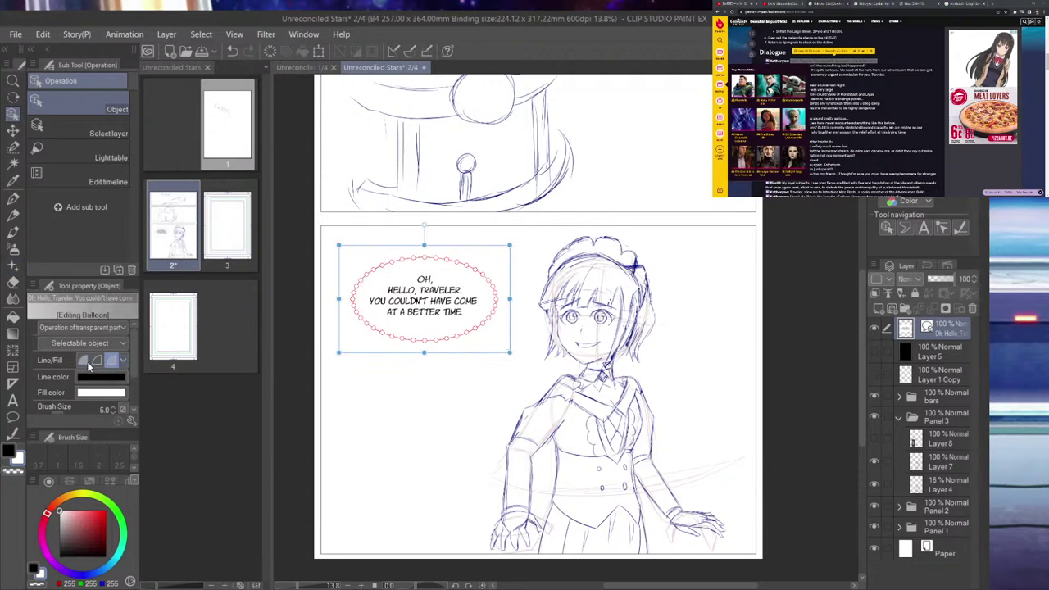
scroll(132, 344, "down", 2)
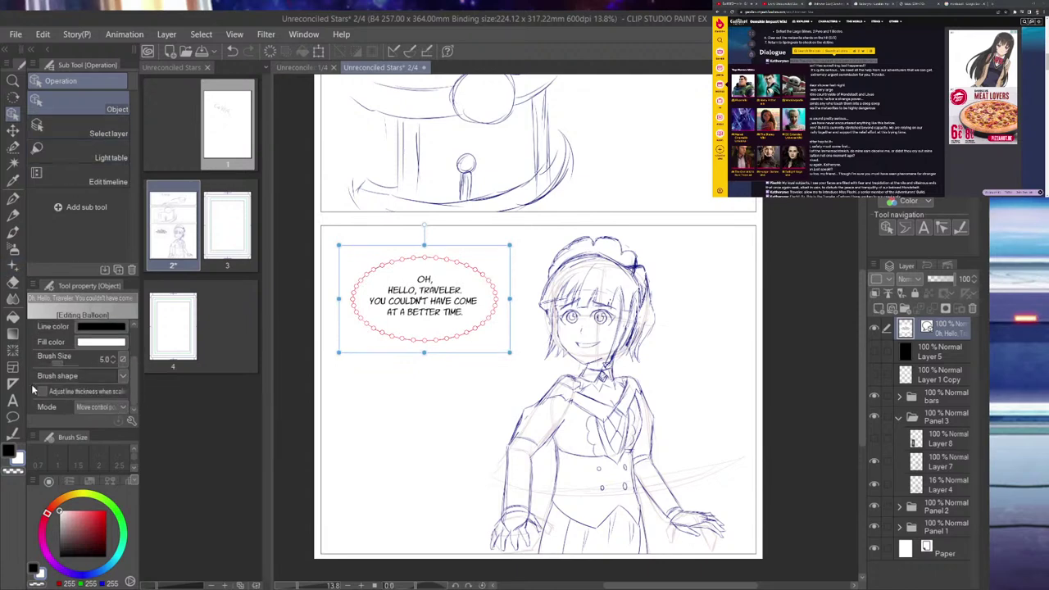
- Add a straight balloon tail of width 20.0 from the greeting balloon's lower edge toward Katheryne's face
left_click(13, 417)
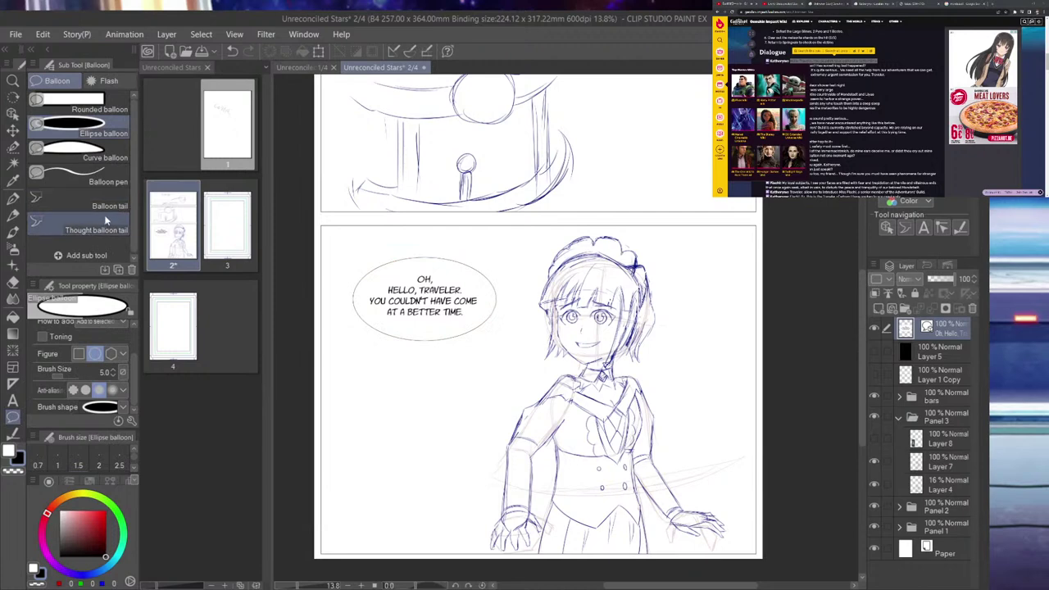
left_click(106, 210)
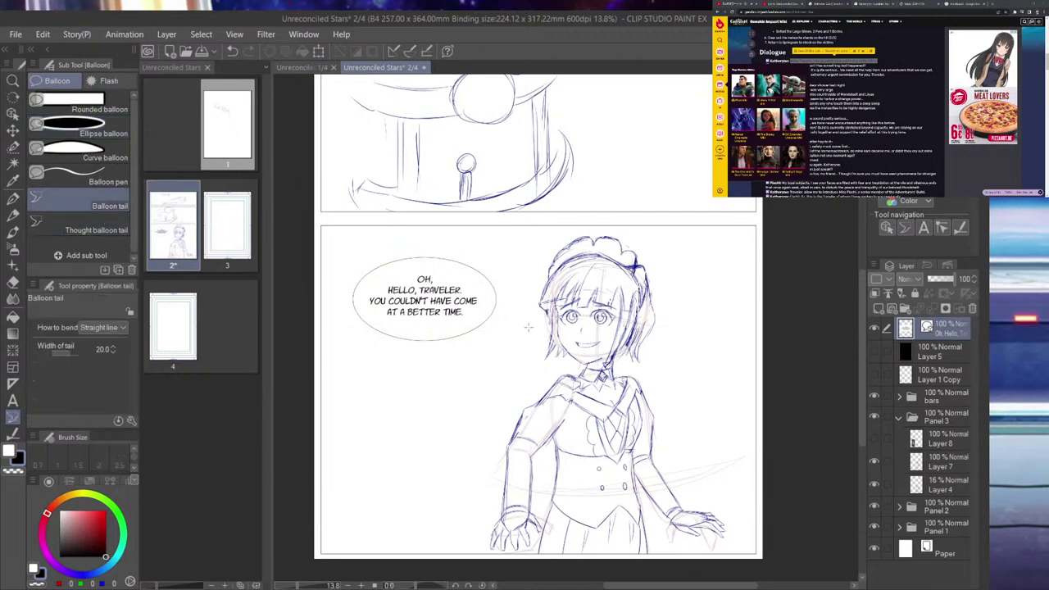
left_click_drag(475, 311, 530, 330)
- Adjust the balloon tail's base slightly upward and shorten its tip, and choose the G-pen
left_click(13, 108)
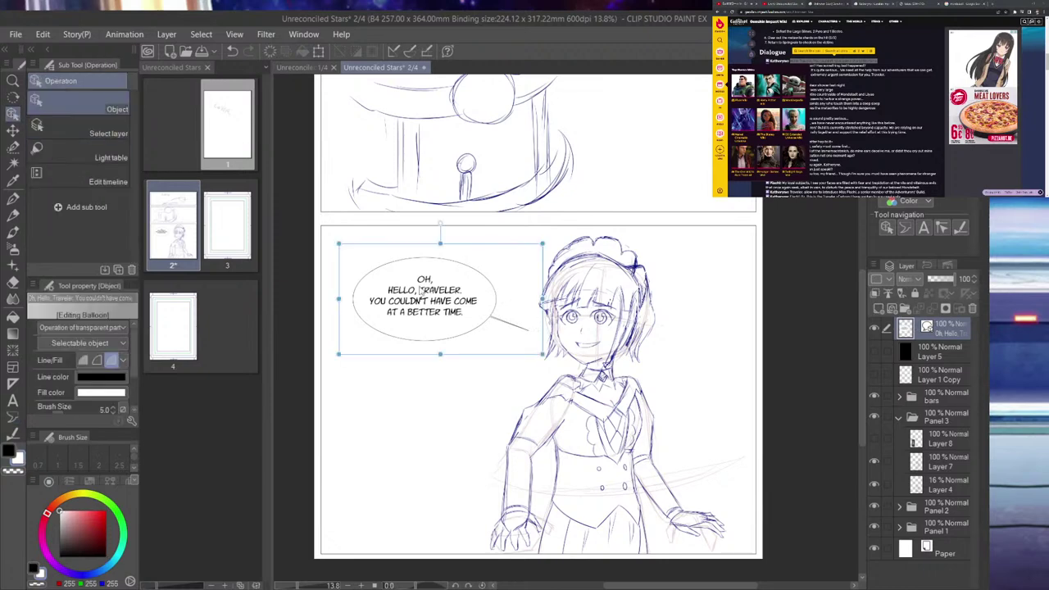
left_click(517, 331)
left_click_drag(475, 311, 479, 306)
left_click_drag(529, 330, 509, 323)
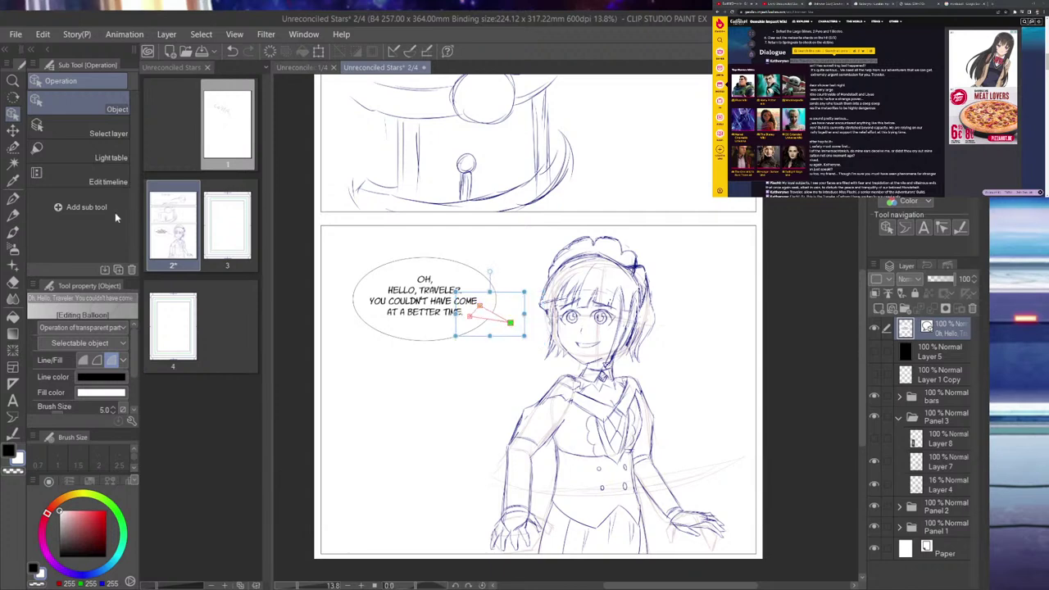
left_click(12, 198)
scroll(519, 375, "down", 3)
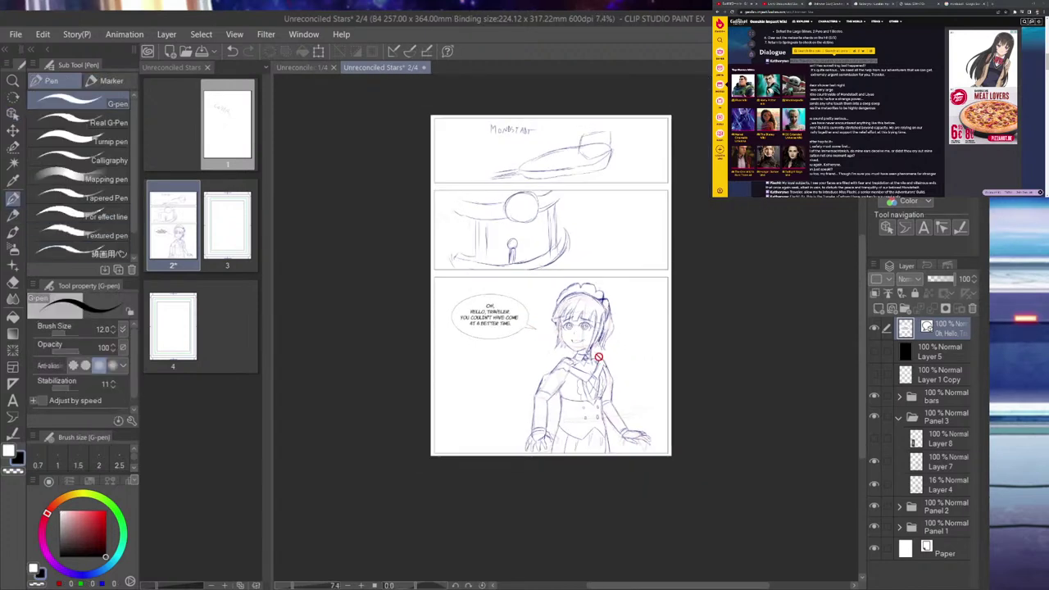
scroll(623, 416, "up", 2)
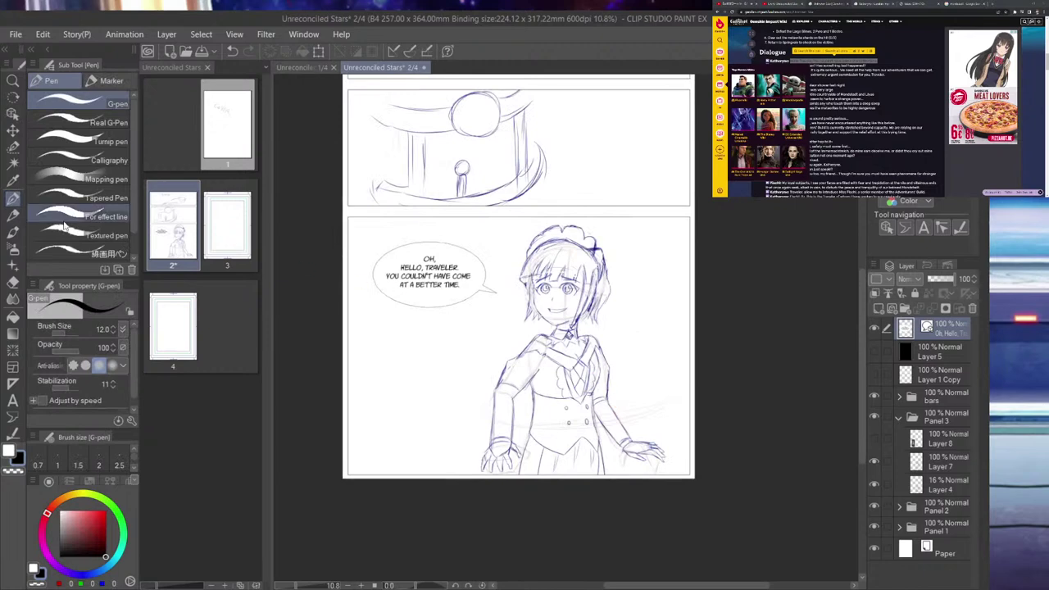
- Switch to the browser and bring up the Unreconciled Stars video frame showing Katheryne outside the guild building as background reference
key("alt+Tab")
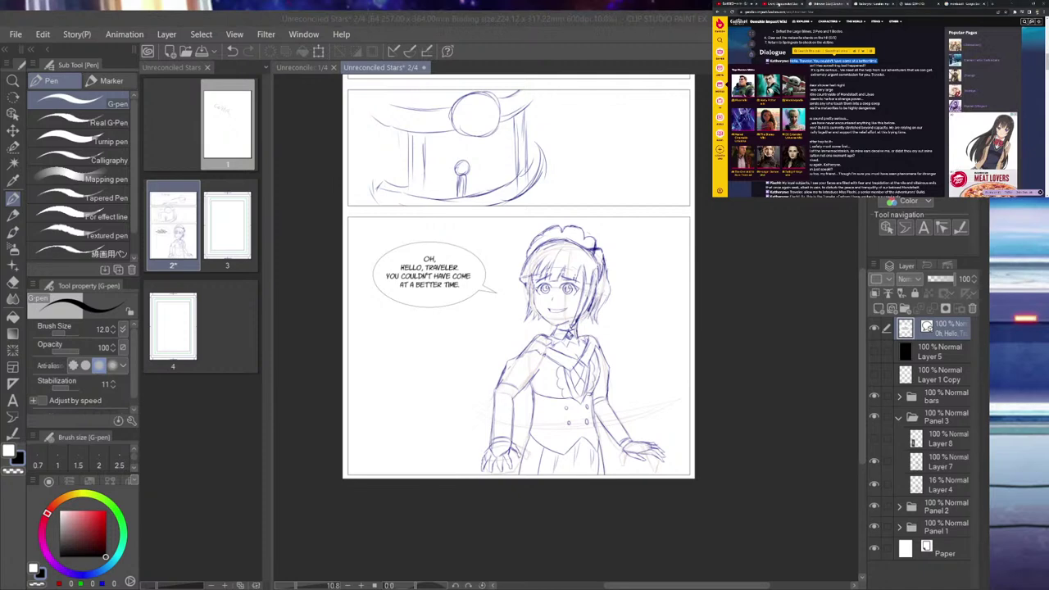
left_click(780, 5)
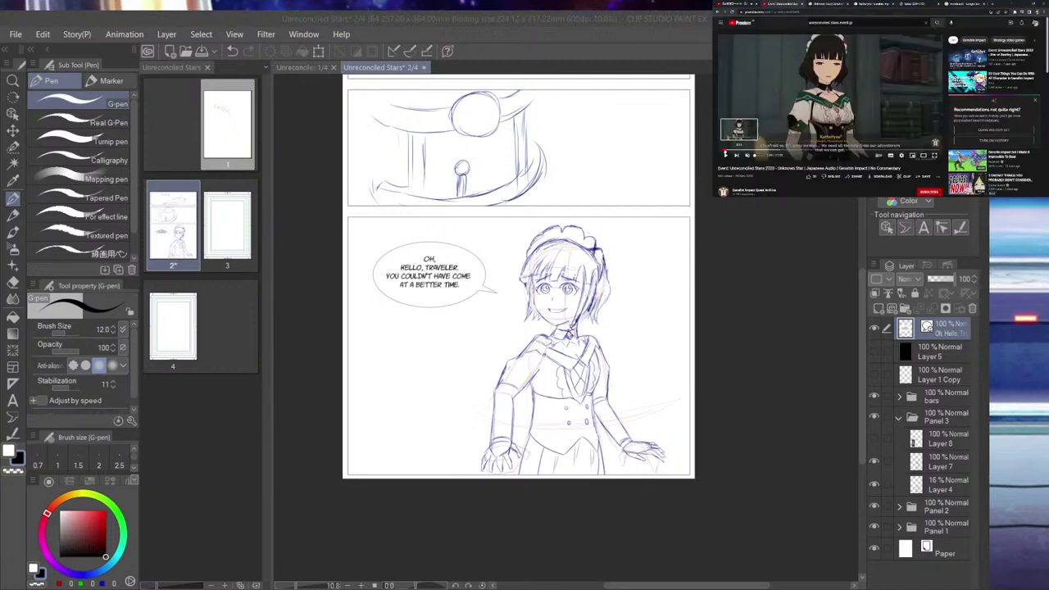
left_click(726, 150)
left_click(723, 150)
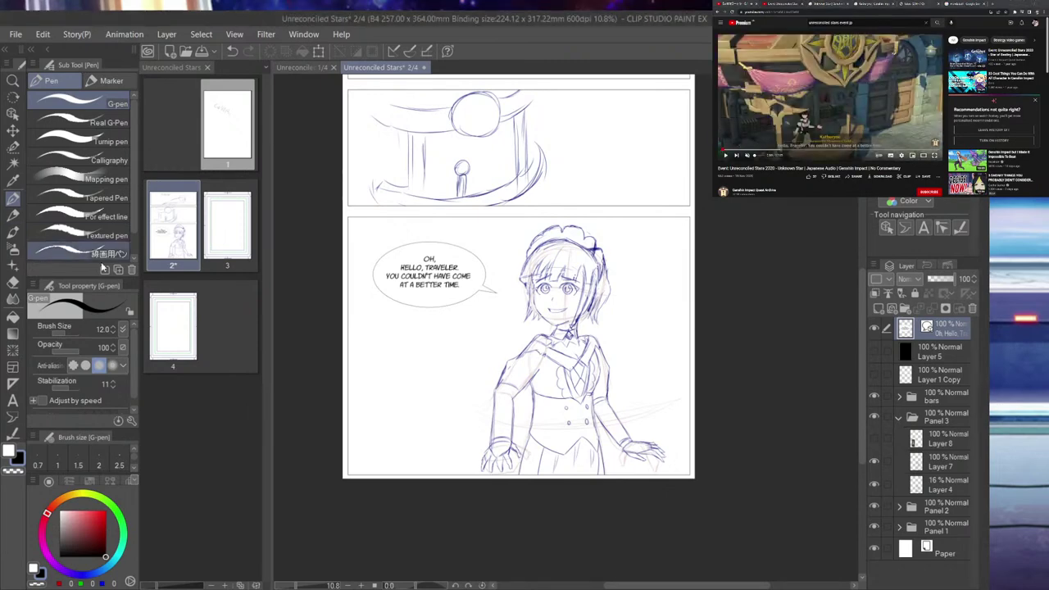
- Create a new layer at the bottom of the Panel 3 folder and set the drawing color to dark blue (RGB 10, 18, 65)
left_click(941, 509)
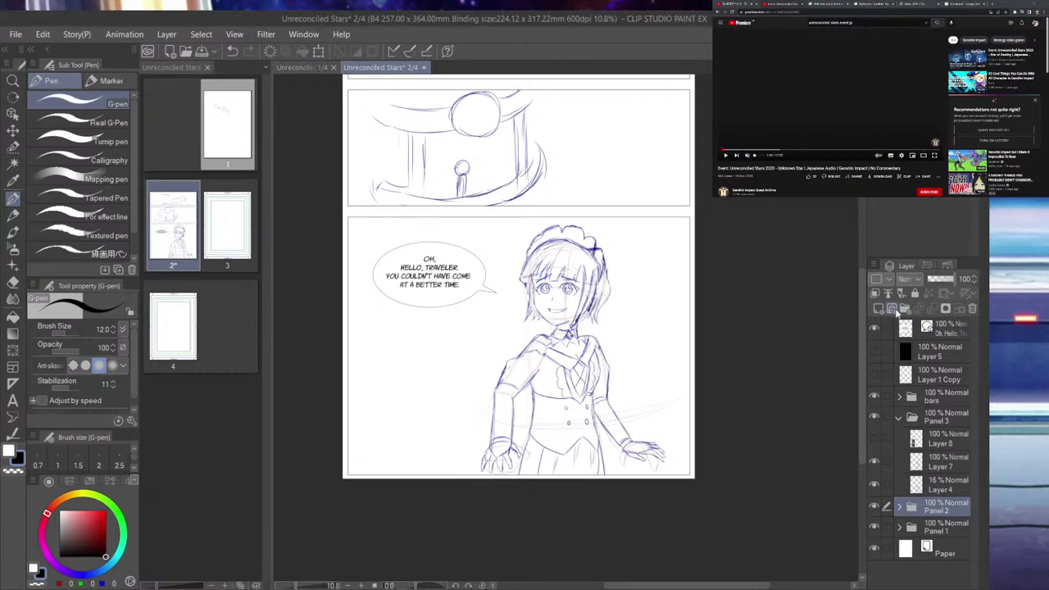
key("ctrl+shift+n")
left_click_drag(942, 499, 943, 499)
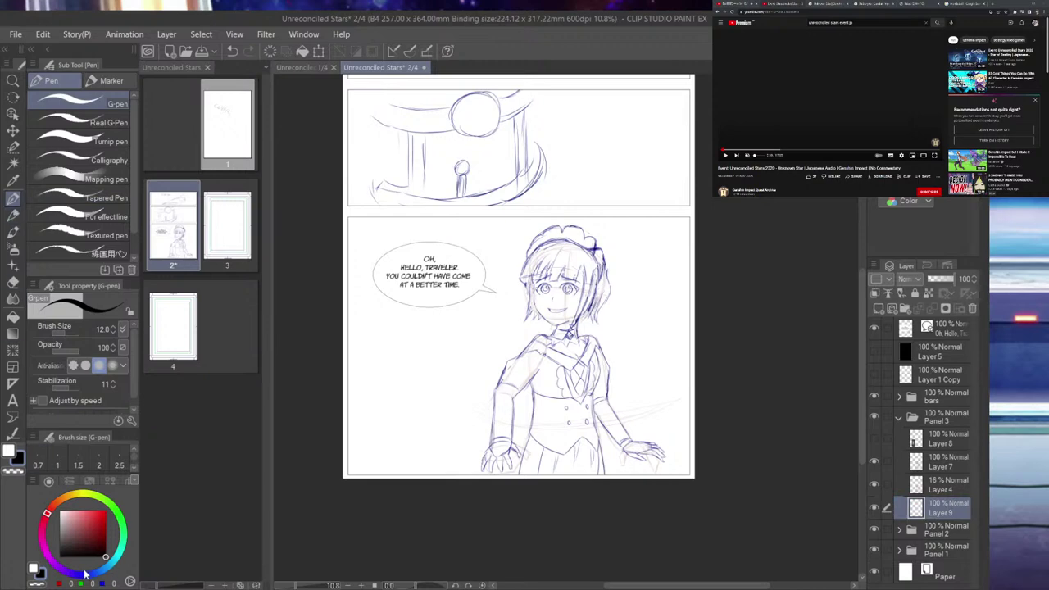
left_click(122, 526)
mouse_move(122, 526)
left_mouse_down()
mouse_move(113, 564)
mouse_move(88, 566)
left_mouse_up()
left_click(100, 543)
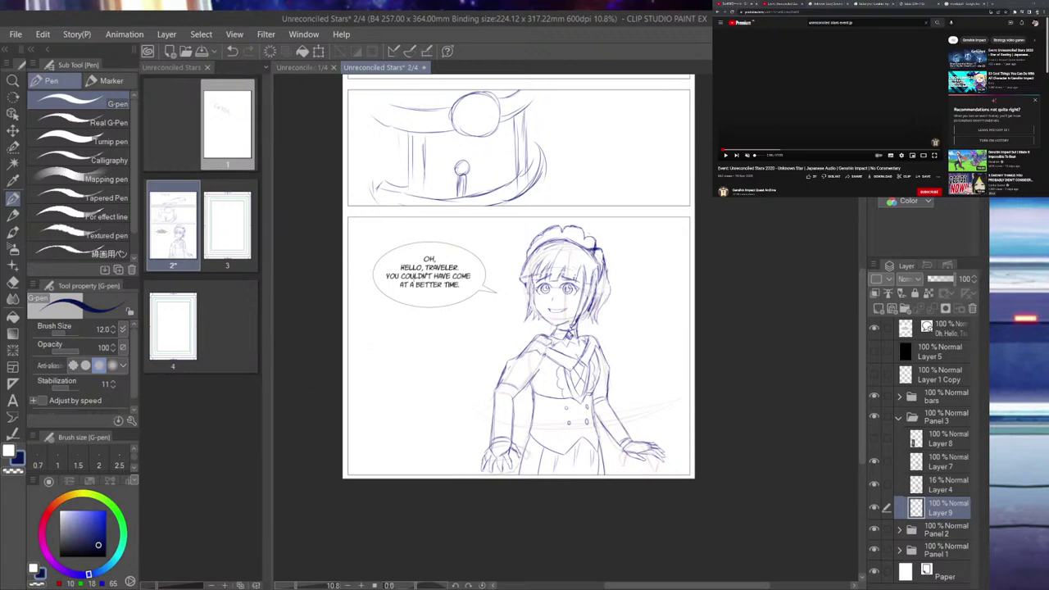
- Sketch an upper horizontal line, a slanted line near the floor and vertical posts on both sides of Katheryne in panel 3
left_click_drag(350, 253, 690, 268)
left_click_drag(454, 475, 597, 432)
left_click_drag(488, 265, 477, 474)
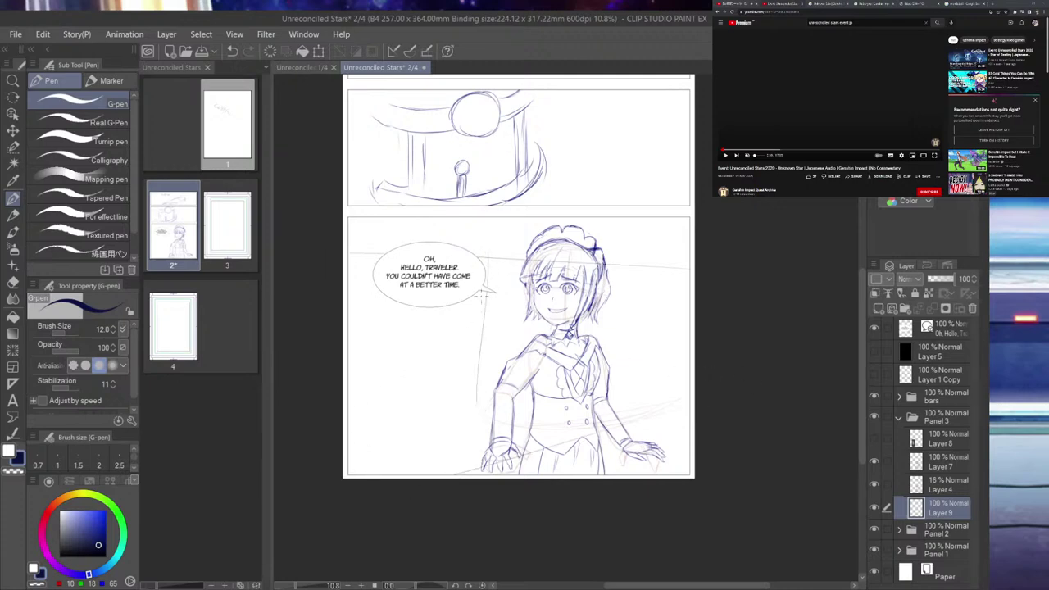
key("ctrl+z")
left_click_drag(497, 250, 499, 447)
left_click_drag(501, 303, 501, 425)
left_click_drag(629, 267, 630, 408)
left_click_drag(640, 315, 632, 426)
left_click_drag(639, 252, 636, 419)
- Check the reference video and sketch doubled horizontal lines at shoulder height and doubled slanted lines at waist height behind Katheryne
key("alt+Tab")
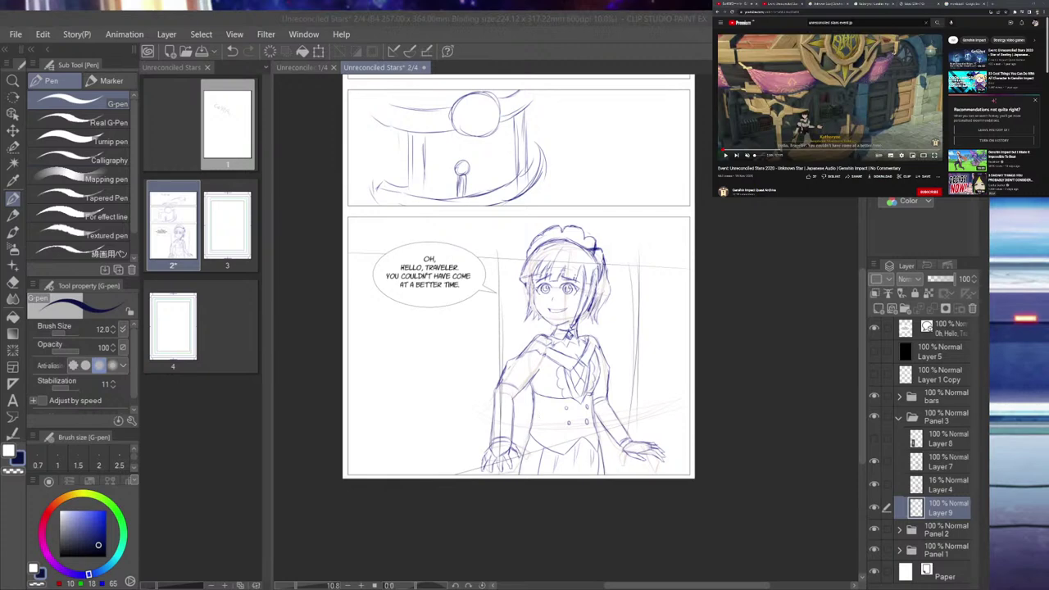
left_click(433, 347)
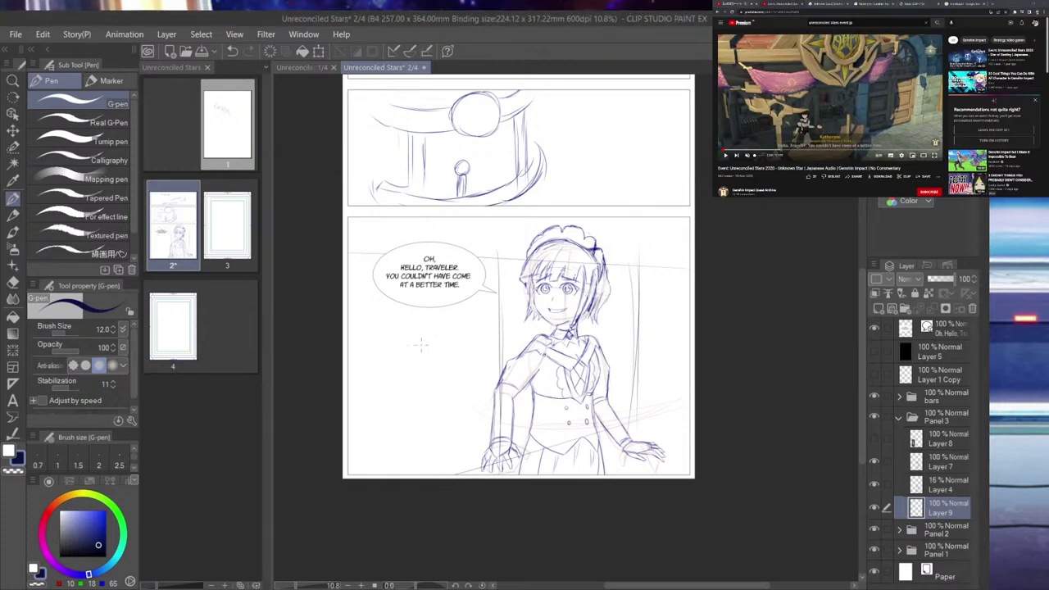
left_click_drag(340, 327, 676, 318)
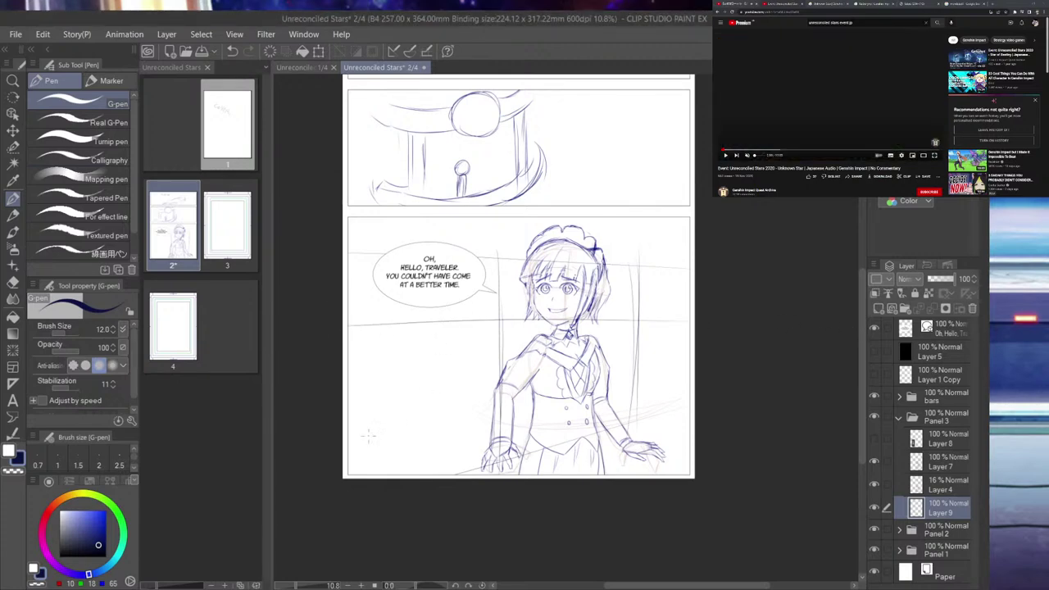
left_click_drag(312, 434, 836, 345)
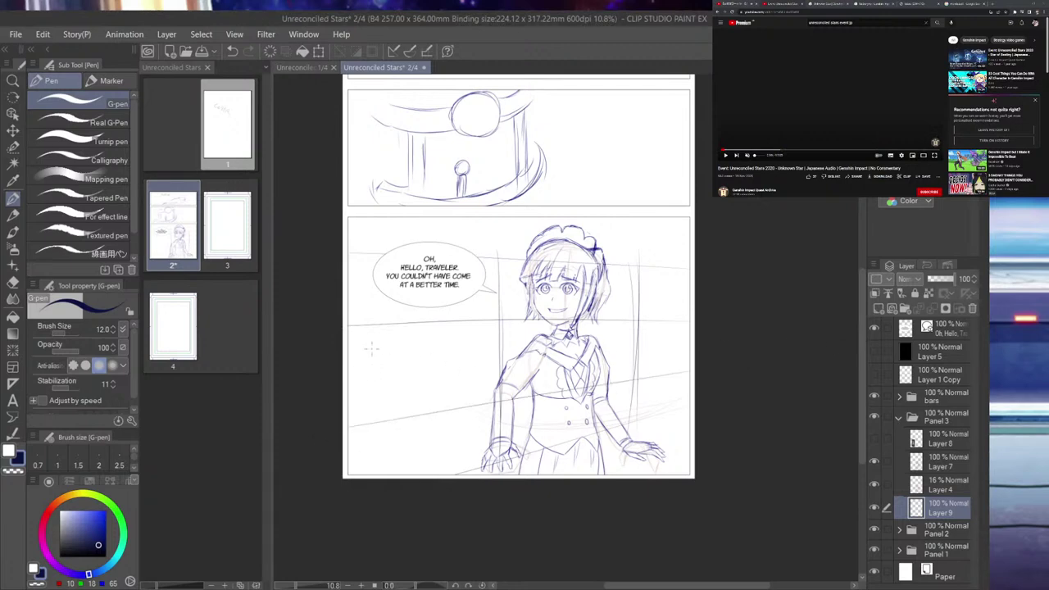
left_click_drag(350, 335, 649, 316)
key("ctrl+z")
left_click_drag(347, 332, 639, 321)
left_click_drag(334, 416, 649, 367)
key("ctrl+z")
left_click_drag(344, 417, 685, 369)
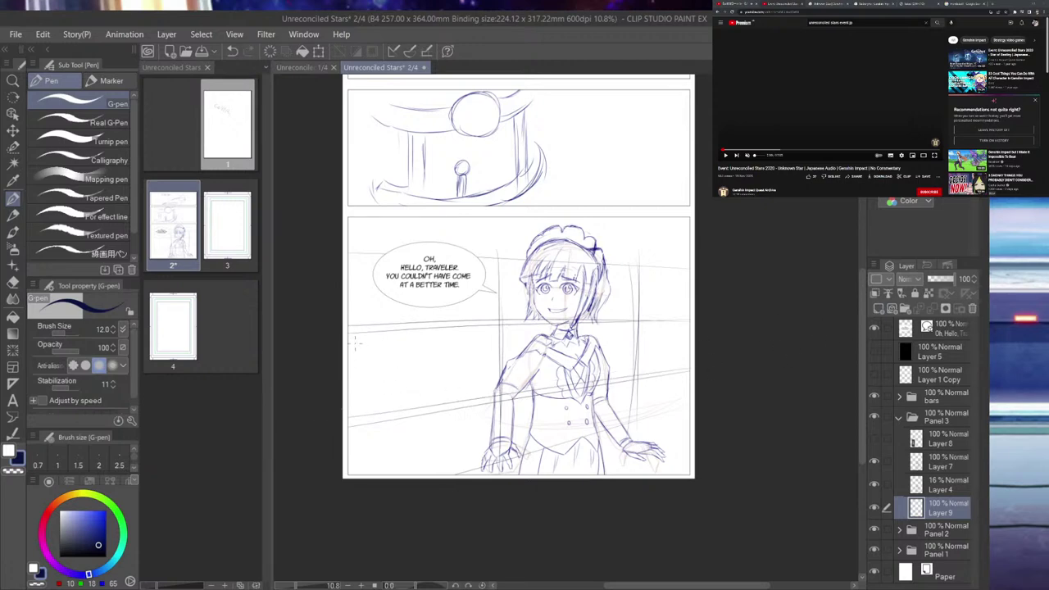
- Double the upper background line behind Katheryne's head and the slanted line along the bottom of panel 3
left_click_drag(354, 259, 664, 280)
key("ctrl+z")
left_click_drag(354, 261, 688, 273)
left_click_drag(368, 473, 705, 402)
- Sketch rough background shapes below the balloon and in the lower area beside Katheryne, and save the page
left_click_drag(363, 266, 360, 320)
key("ctrl+z")
left_click_drag(369, 262, 374, 320)
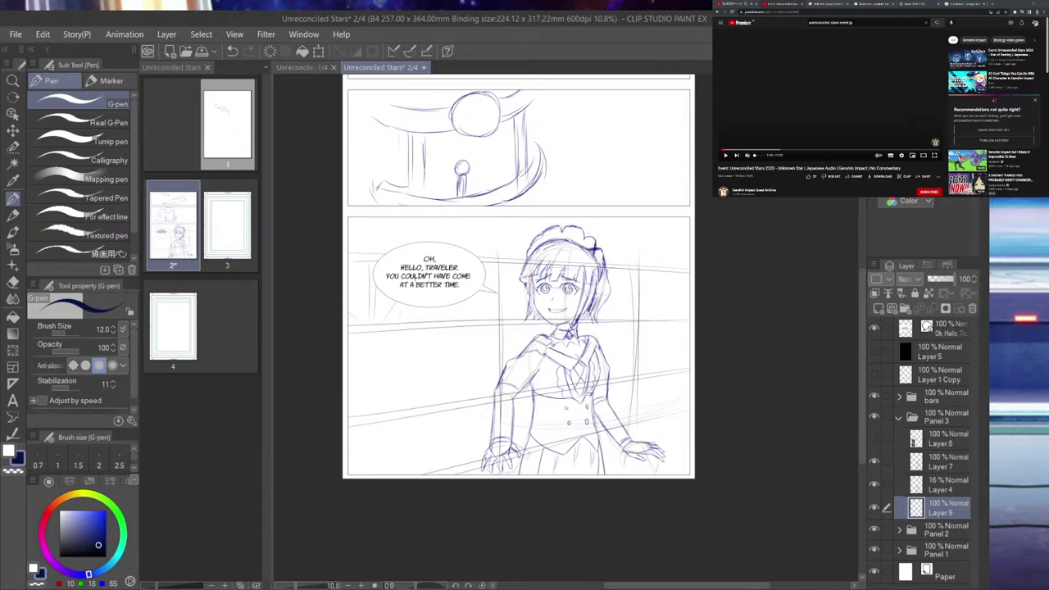
left_click_drag(420, 312, 463, 306)
left_click_drag(385, 354, 355, 404)
mouse_move(402, 341)
left_mouse_down()
mouse_move(414, 391)
mouse_move(381, 395)
mouse_move(431, 390)
mouse_move(380, 405)
mouse_move(424, 396)
mouse_move(386, 377)
mouse_move(421, 370)
mouse_move(423, 386)
mouse_move(380, 387)
mouse_move(423, 380)
left_mouse_up()
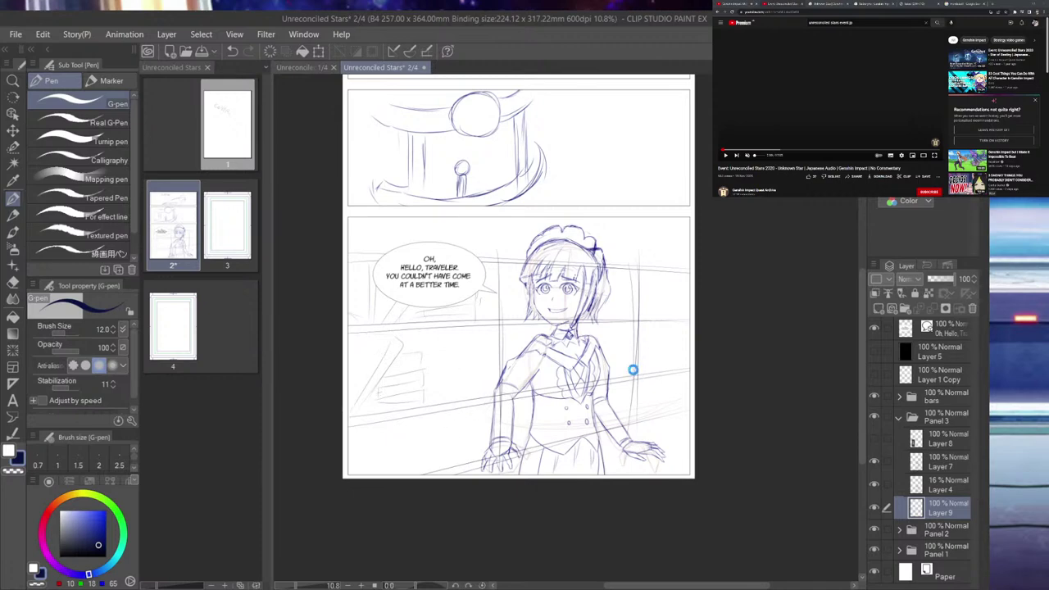
scroll(591, 346, "down", 6)
scroll(609, 257, "up", 5)
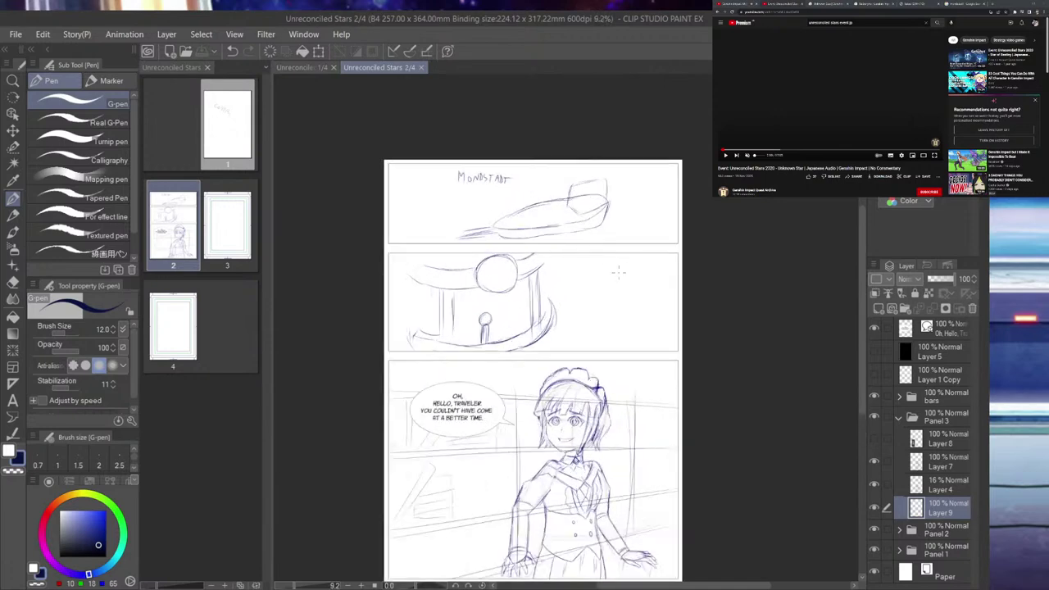
scroll(672, 401, "up", 2)
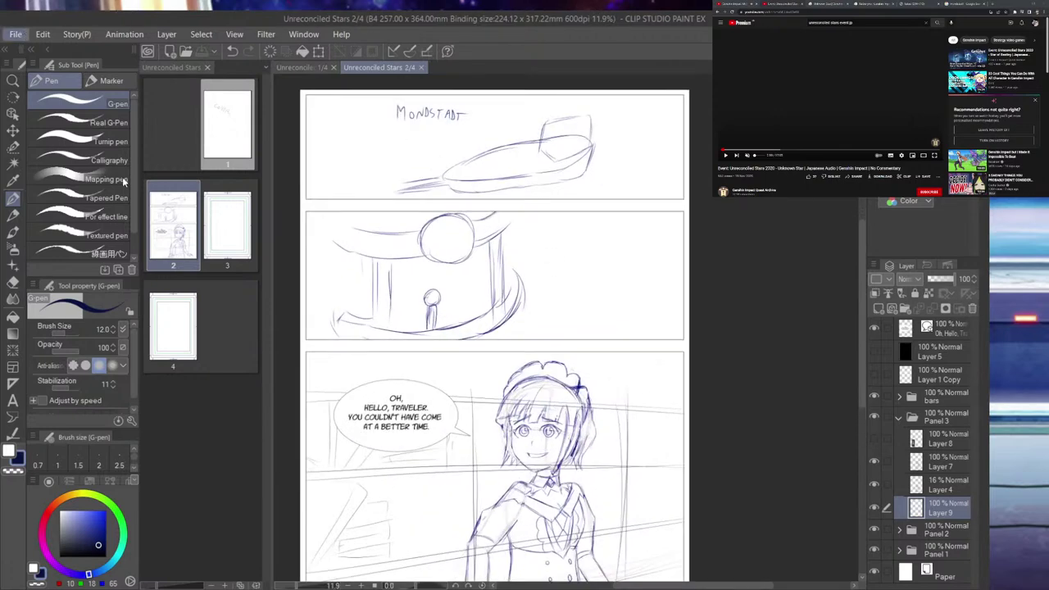
key("alt+Tab")
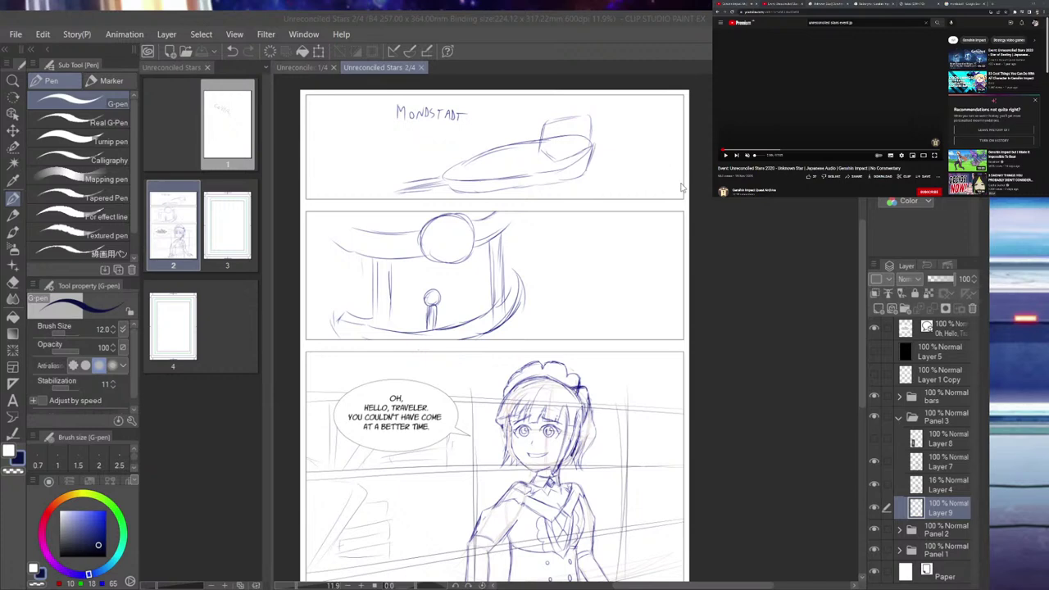
left_click(321, 184)
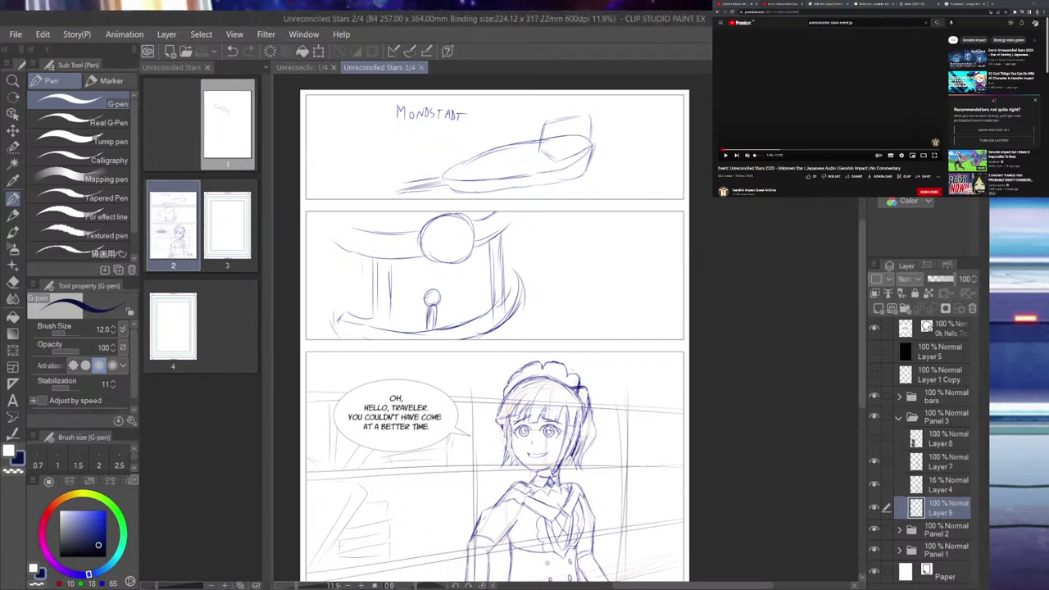
left_click(14, 35)
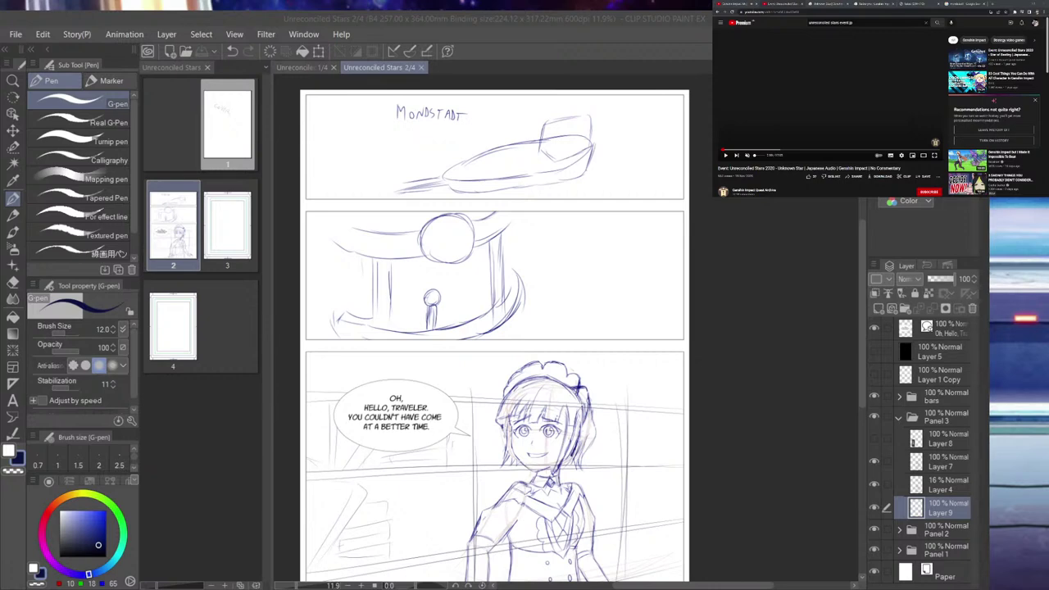
key("alt+Tab")
scroll(531, 293, "down", 2)
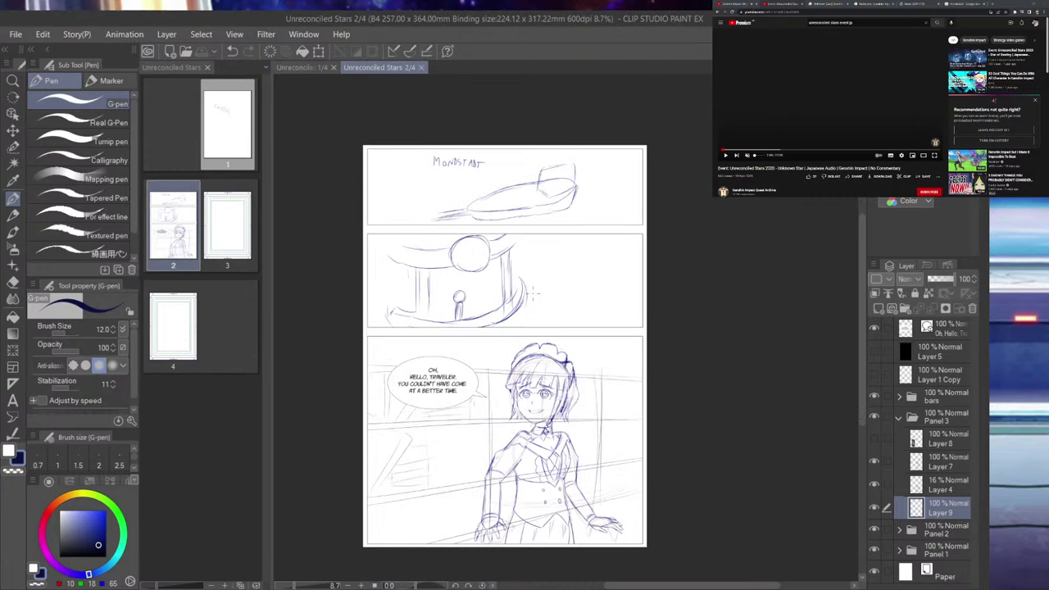
scroll(531, 293, "up", 1)
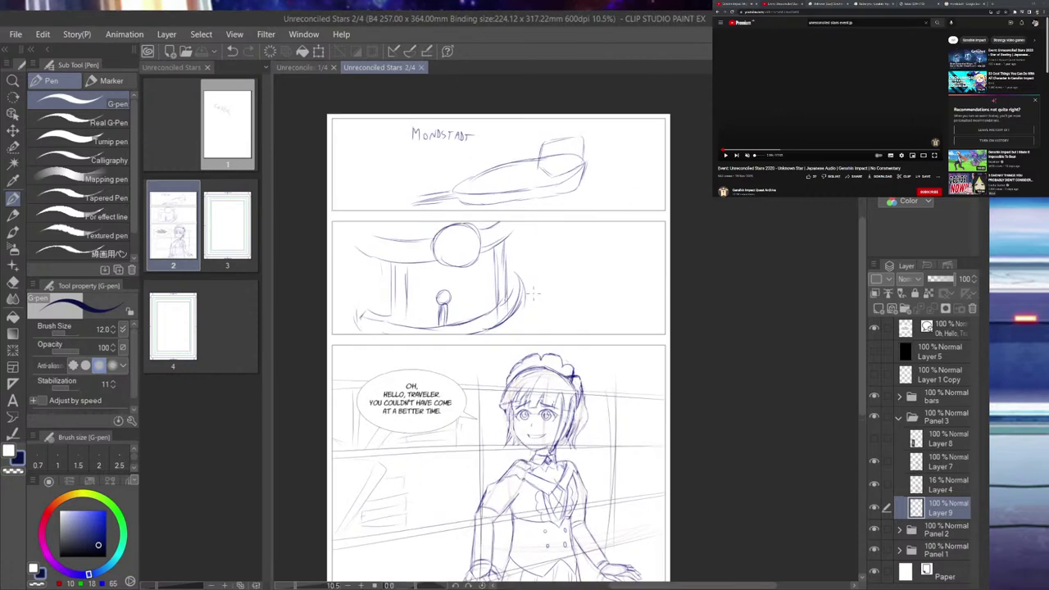
scroll(531, 292, "down", 1)
scroll(531, 292, "up", 1)
- Open page 3 and hide its crop marks and border guides
double_click(219, 233)
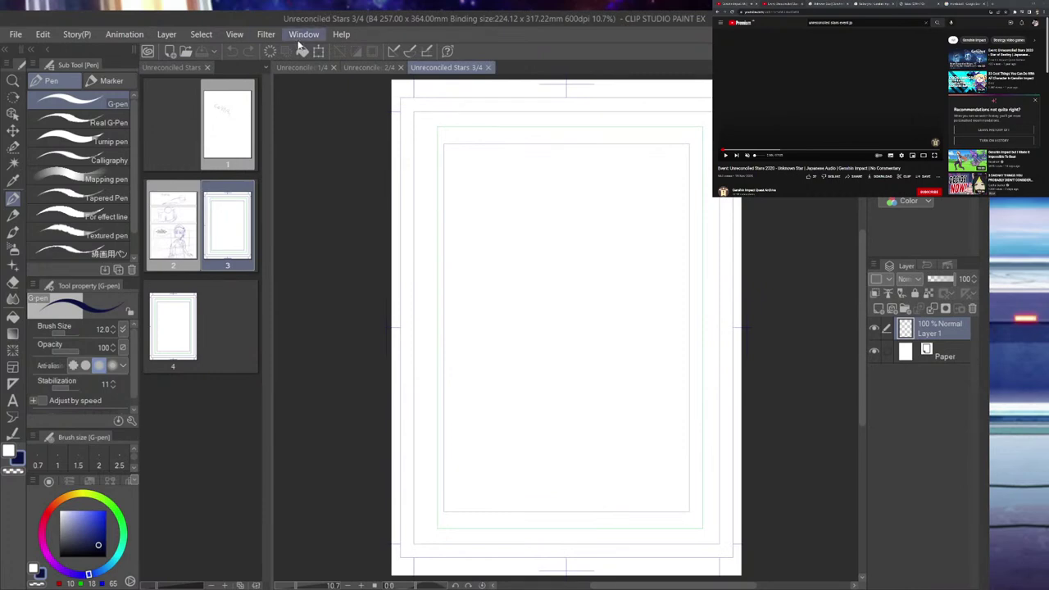
left_click(235, 34)
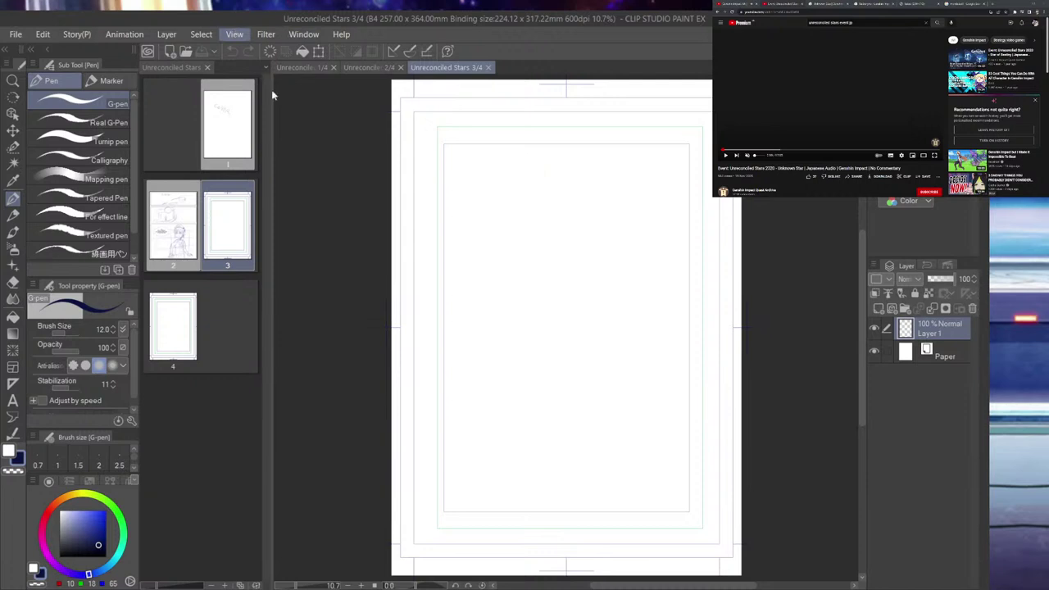
left_click(326, 348)
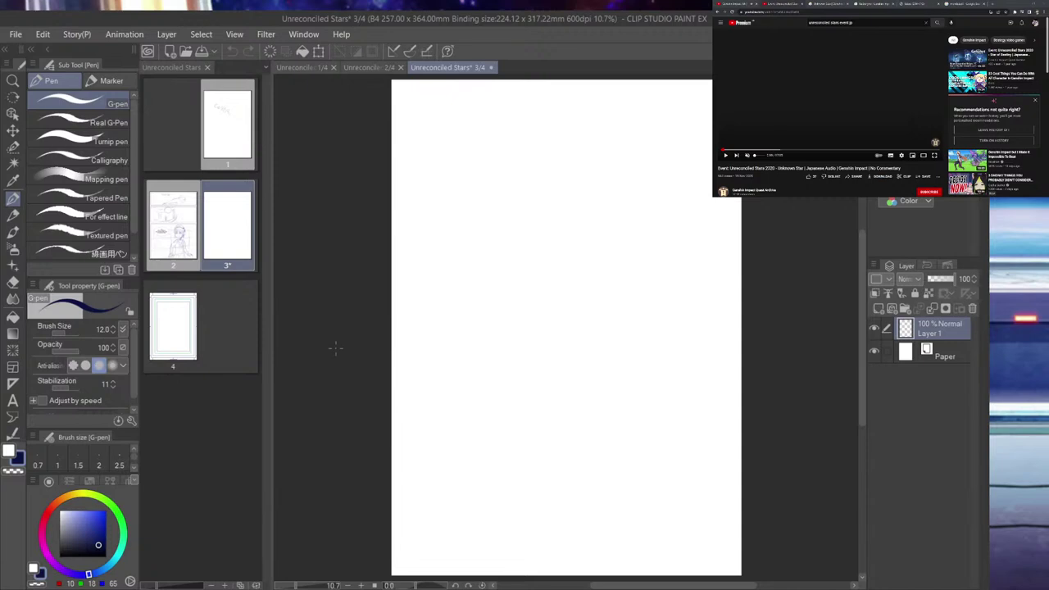
- Review the page 2 sketch up close and as a whole, switching between it and blank page 3
double_click(184, 239)
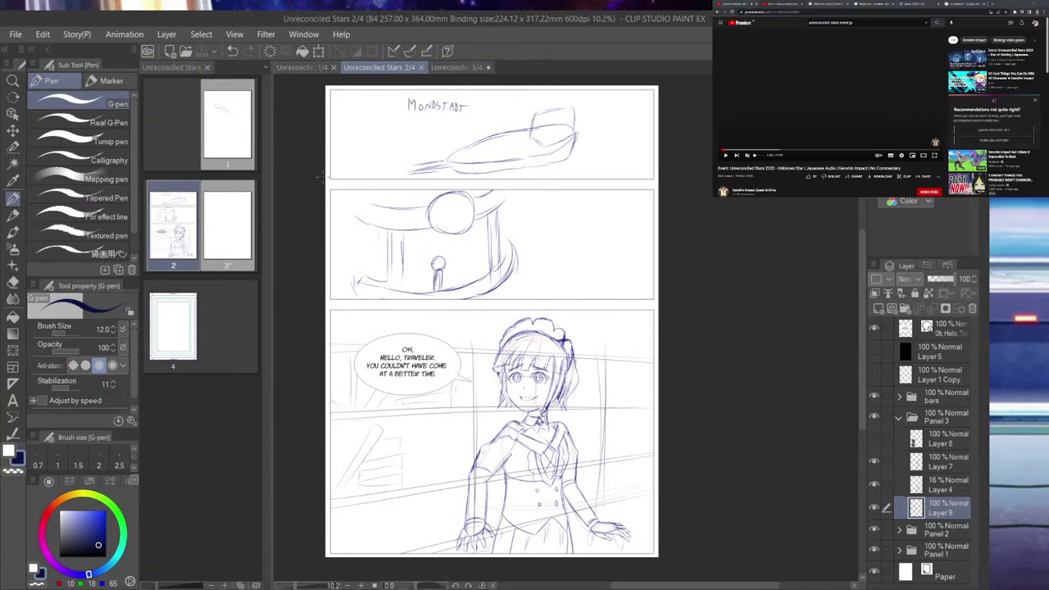
scroll(599, 330, "up", 3)
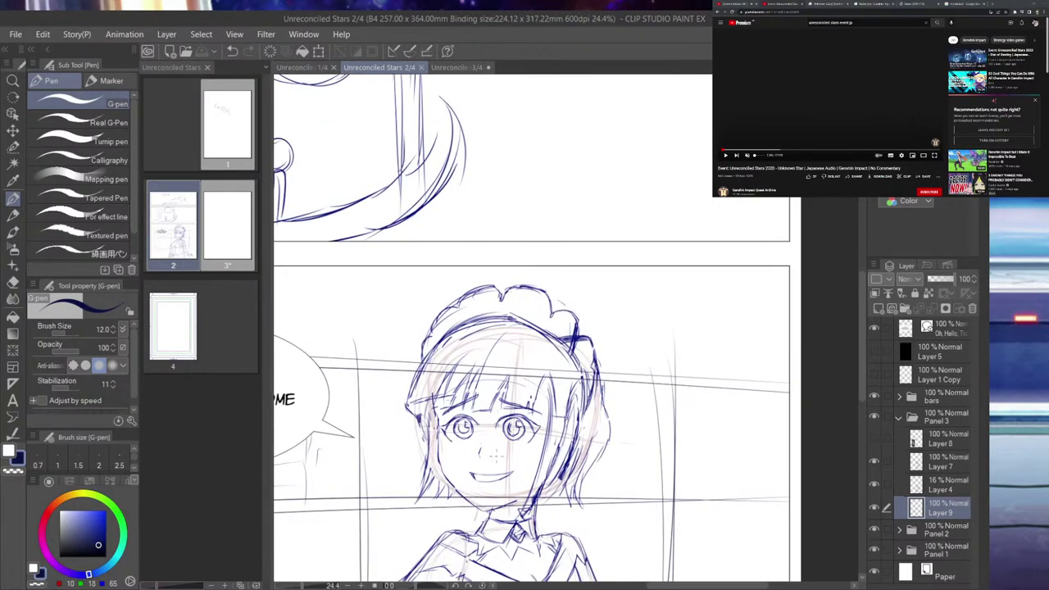
scroll(541, 346, "down", 3)
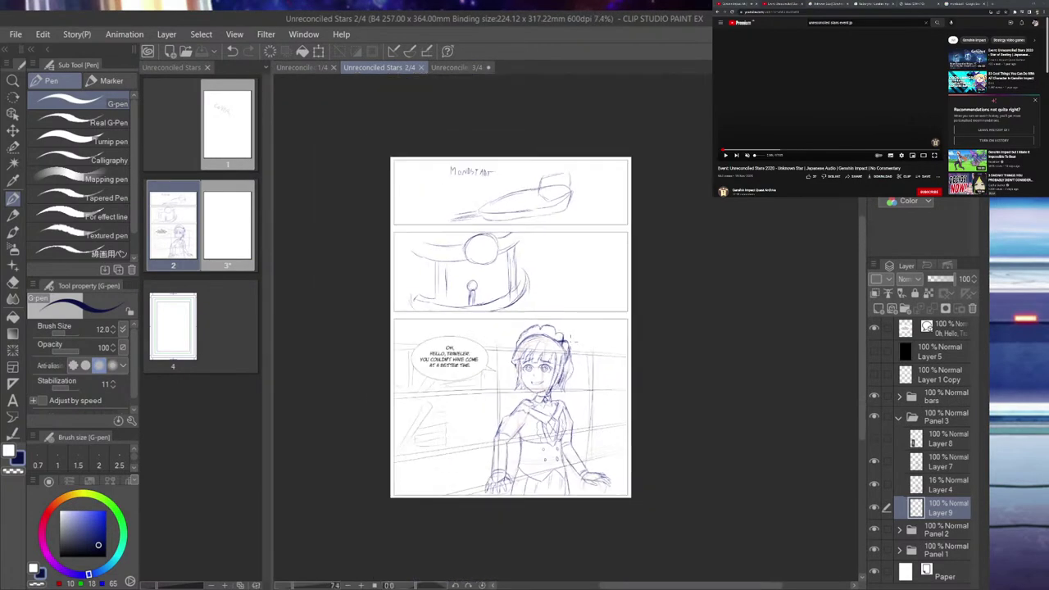
double_click(232, 254)
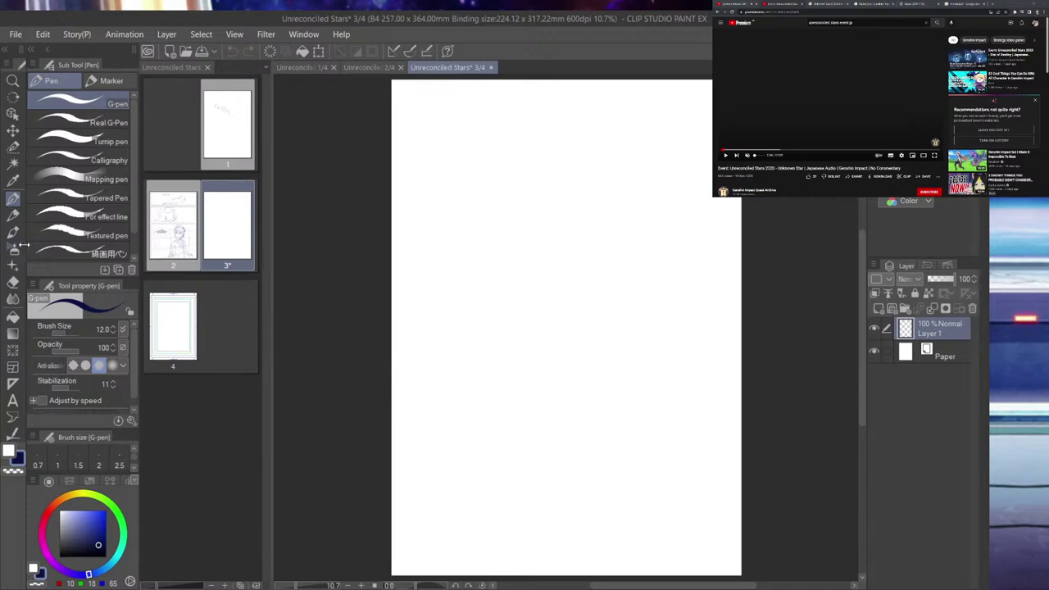
double_click(182, 246)
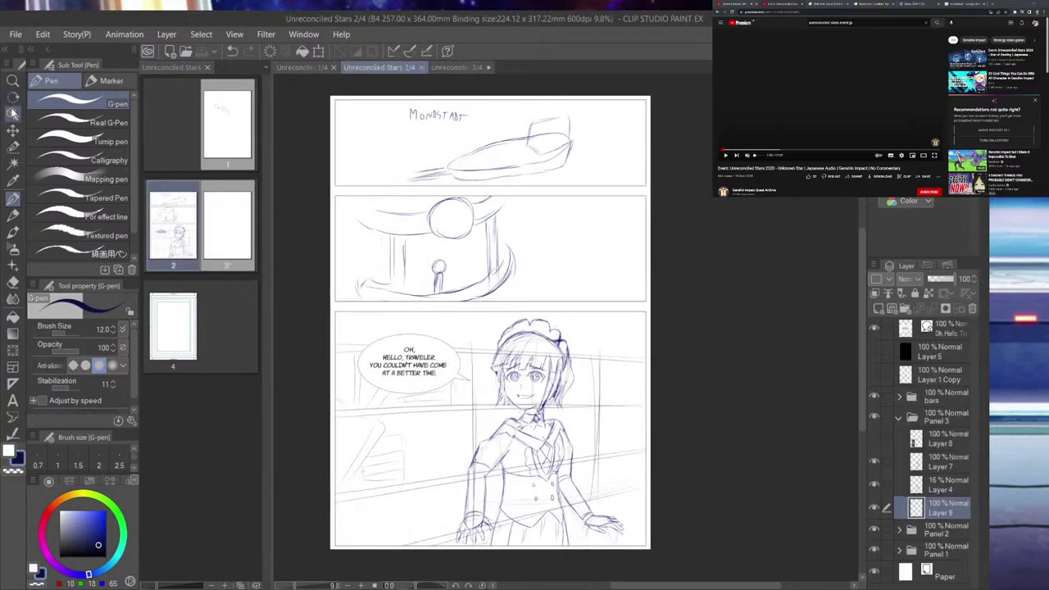
- Switch to the browser and read the Katheryne dialogue on the Genshin Impact wiki page
left_click(12, 113)
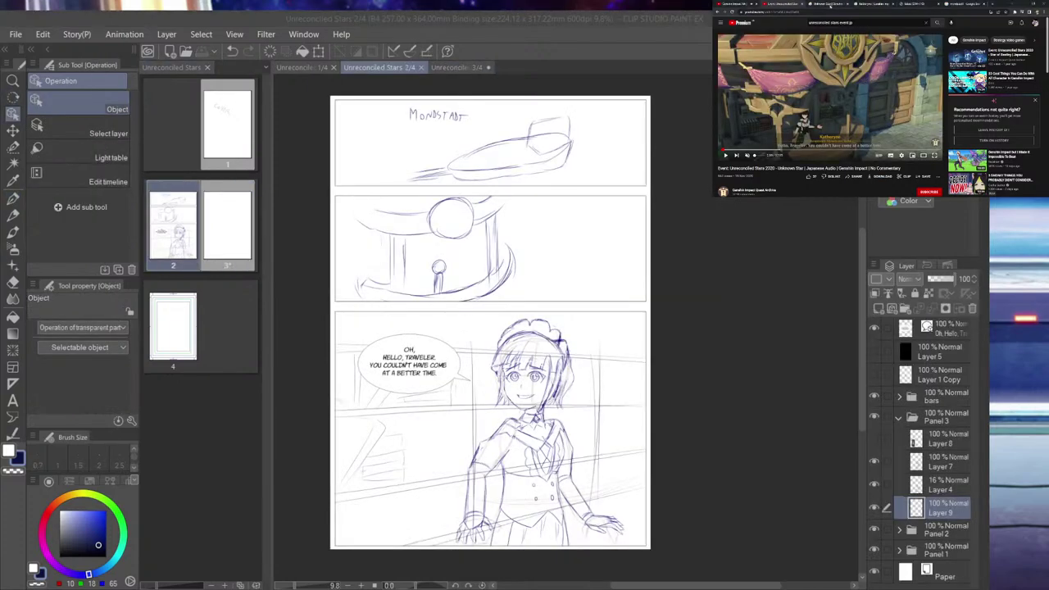
left_click(826, 4)
scroll(869, 74, "down", 3)
scroll(835, 96, "up", 3)
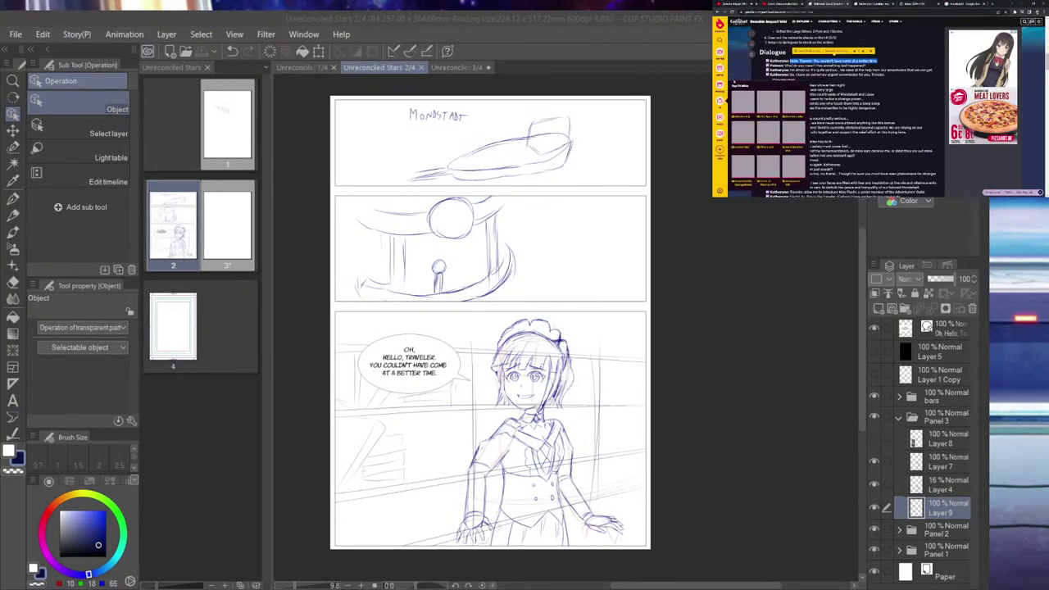
left_click(899, 94)
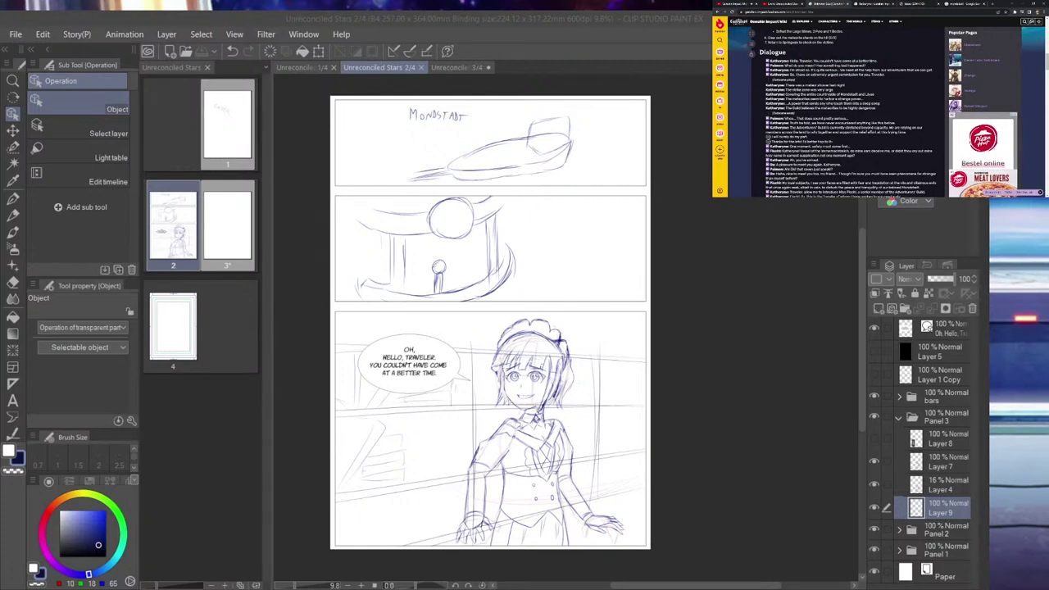
- Play the Unreconciled Stars event video up to the counter conversation, pause it, and return to Clip Studio Paint
left_click(744, 4)
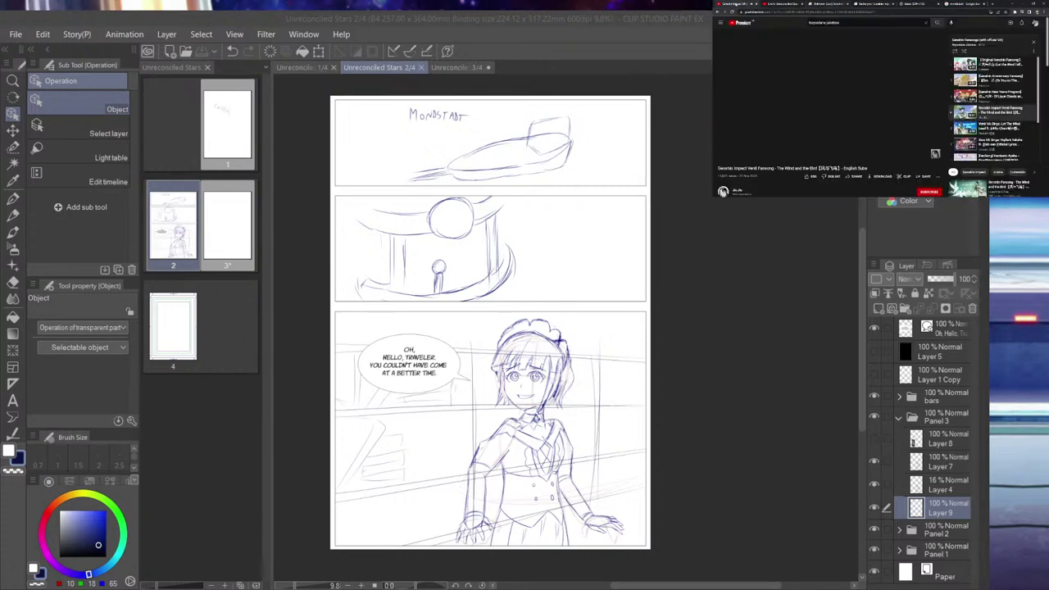
left_click(783, 4)
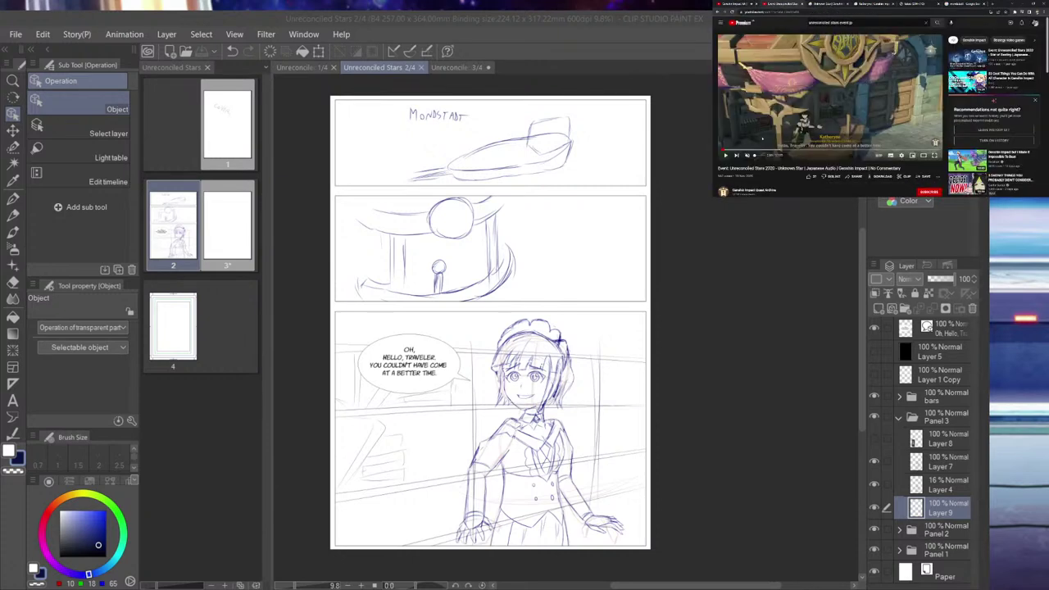
left_click(726, 155)
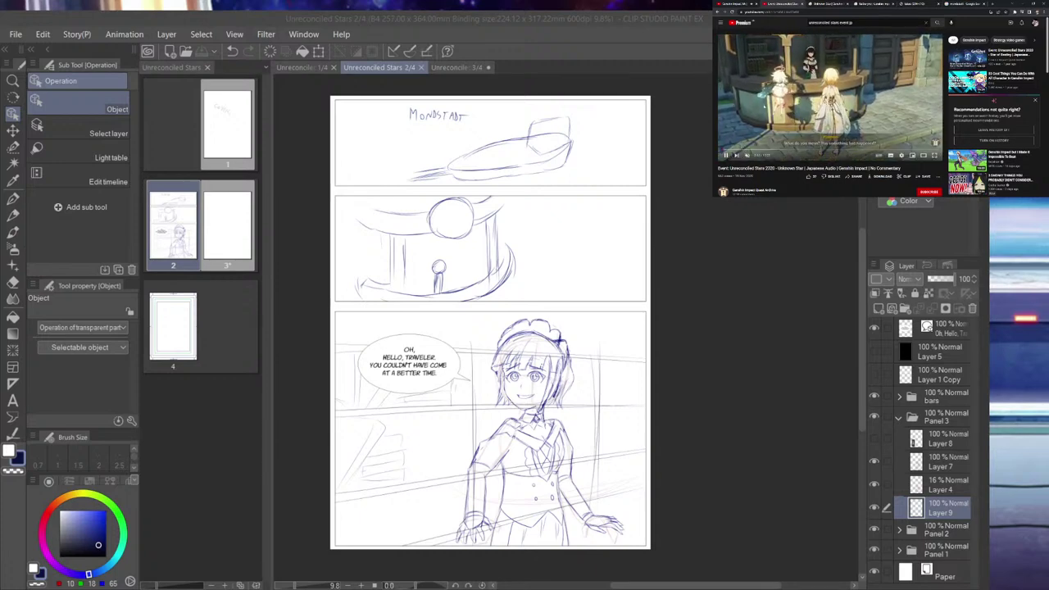
key("space")
key("alt+Tab")
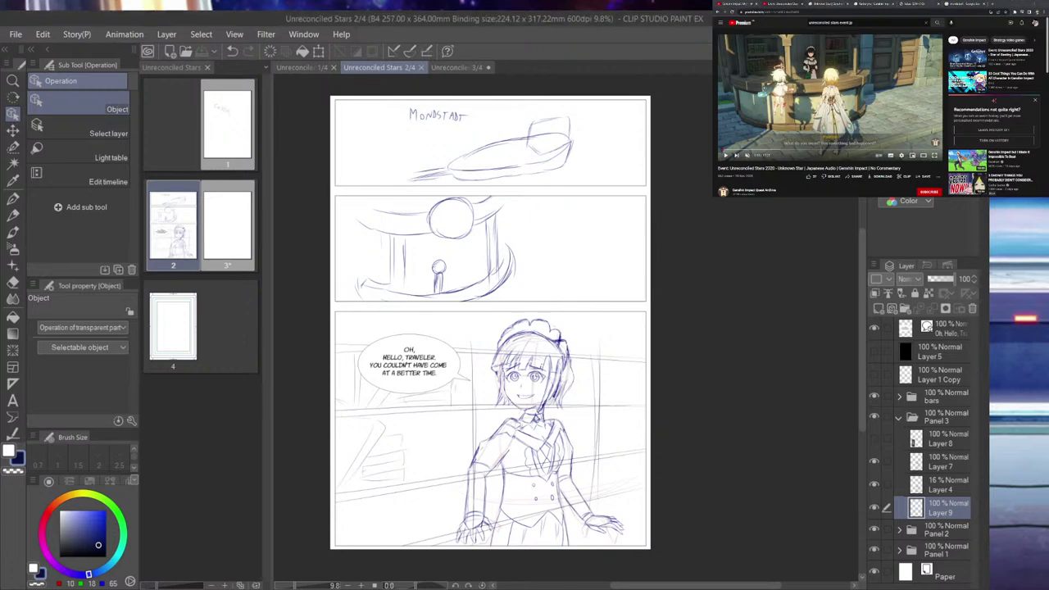
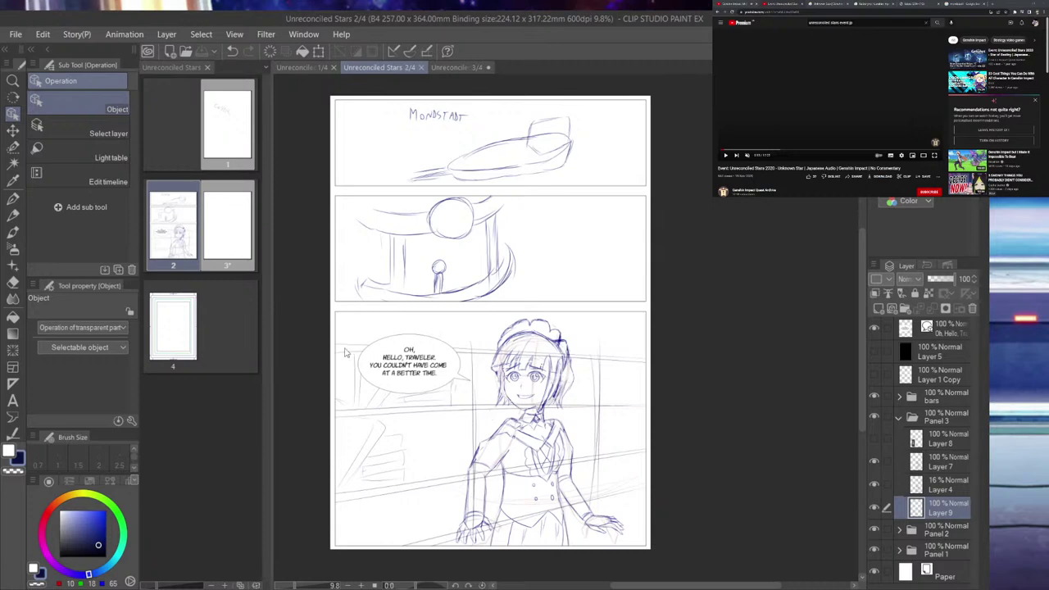
- Copy the bars folder with the panel borders from page 2 into page 3
double_click(211, 235)
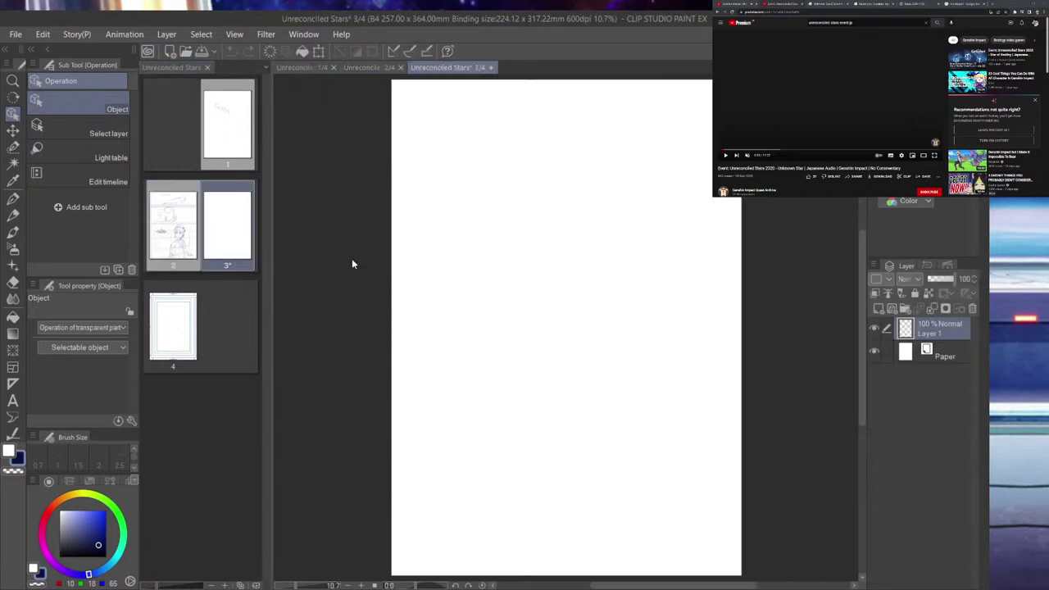
left_click(13, 198)
double_click(184, 250)
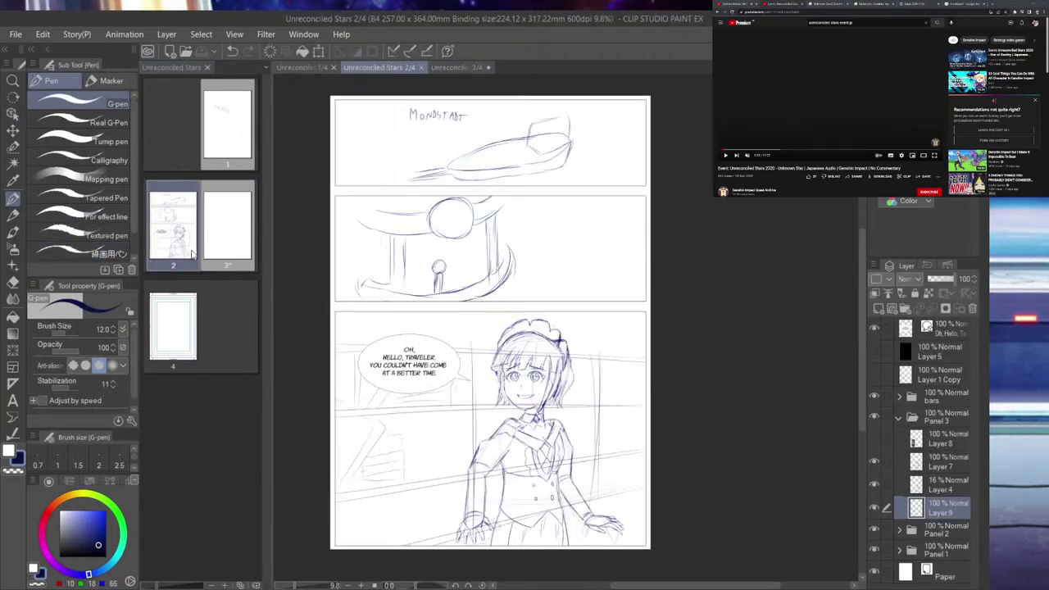
left_click(12, 113)
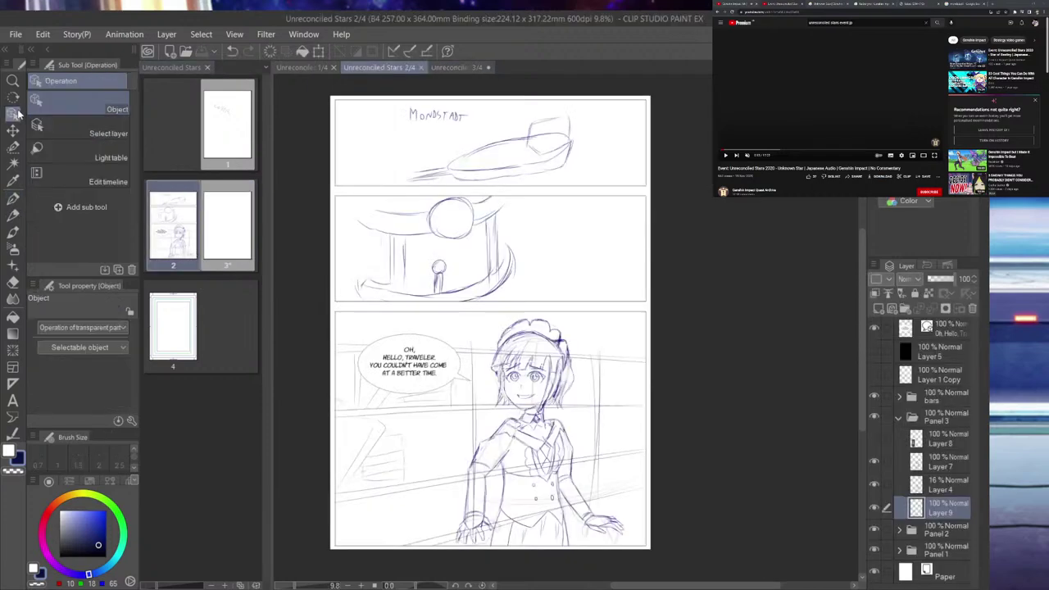
left_click(521, 311)
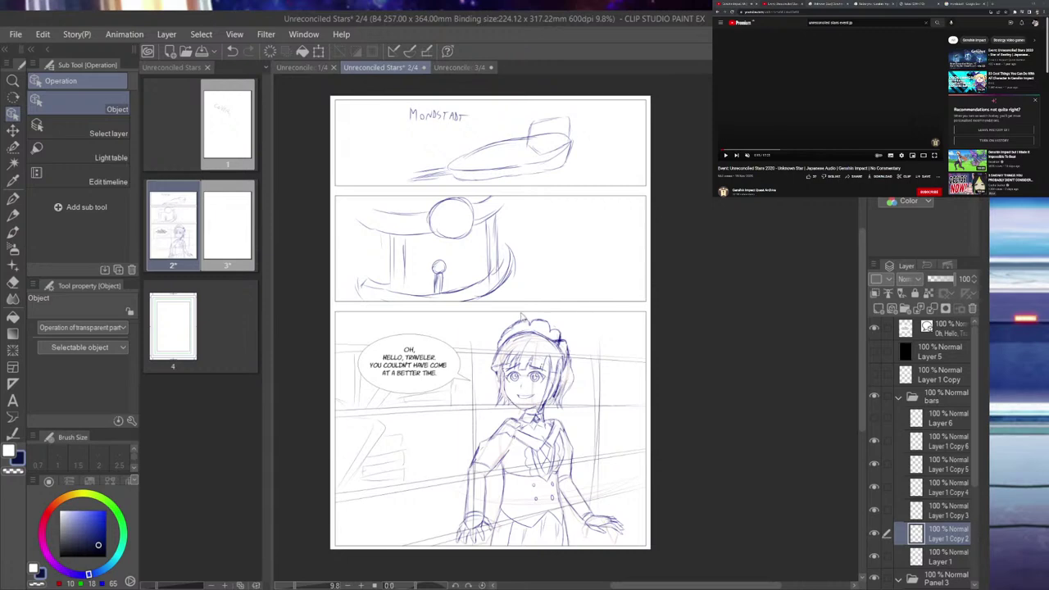
left_click(938, 398)
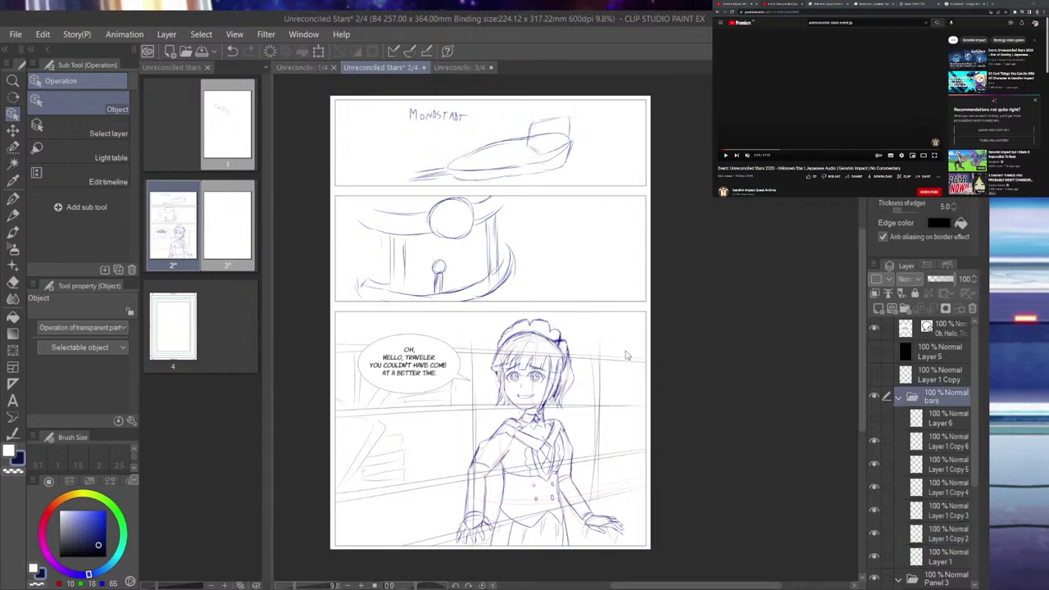
double_click(234, 244)
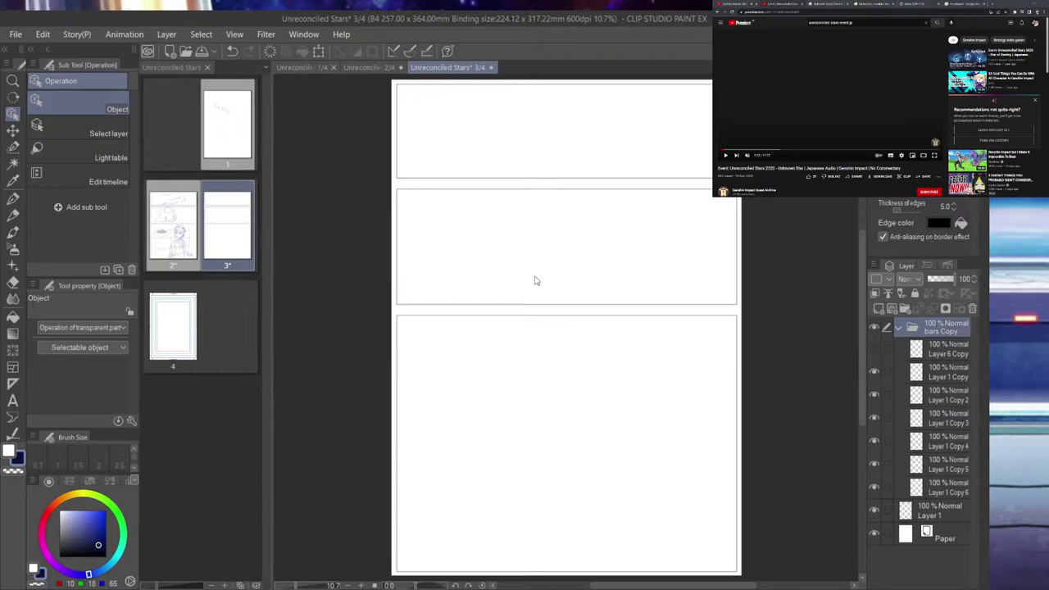
- Move both horizontal panel gutters on page 3 downward, leaving a tall first panel and a short last one, and save the page
left_click_drag(539, 315, 562, 501)
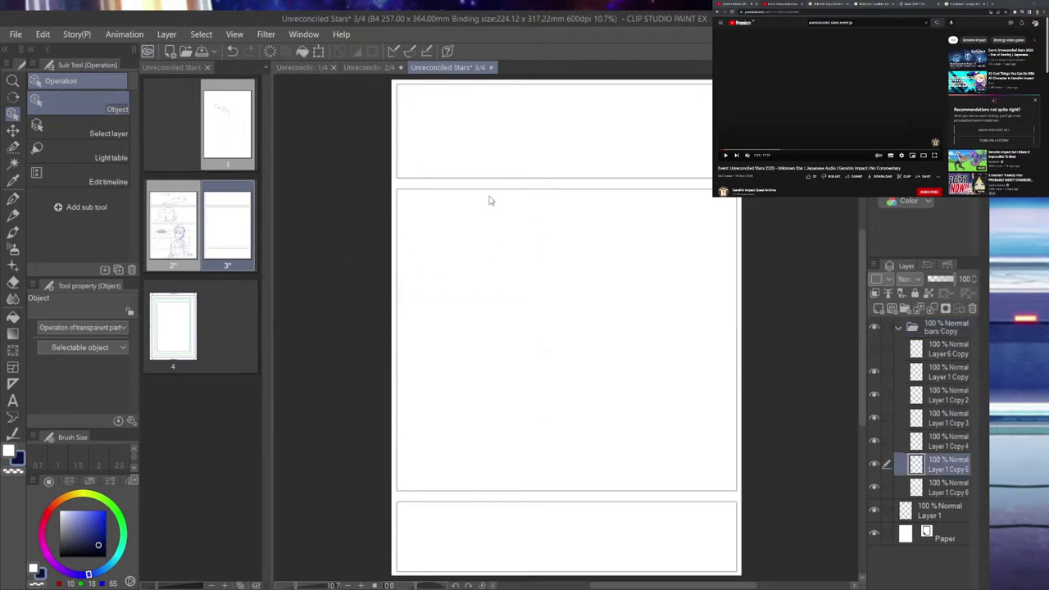
left_click_drag(494, 192, 536, 379)
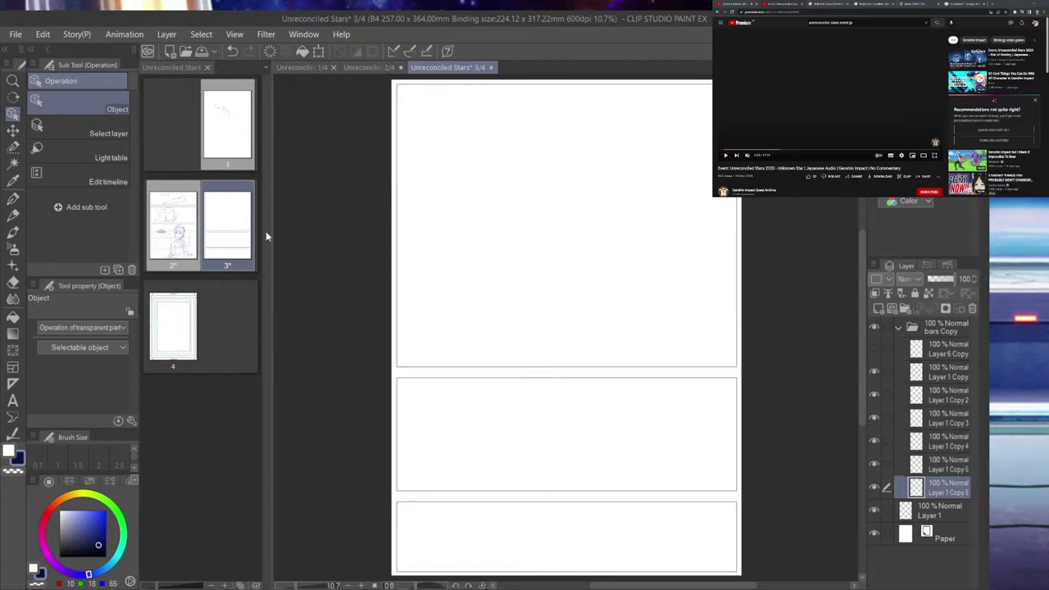
key("ctrl+s")
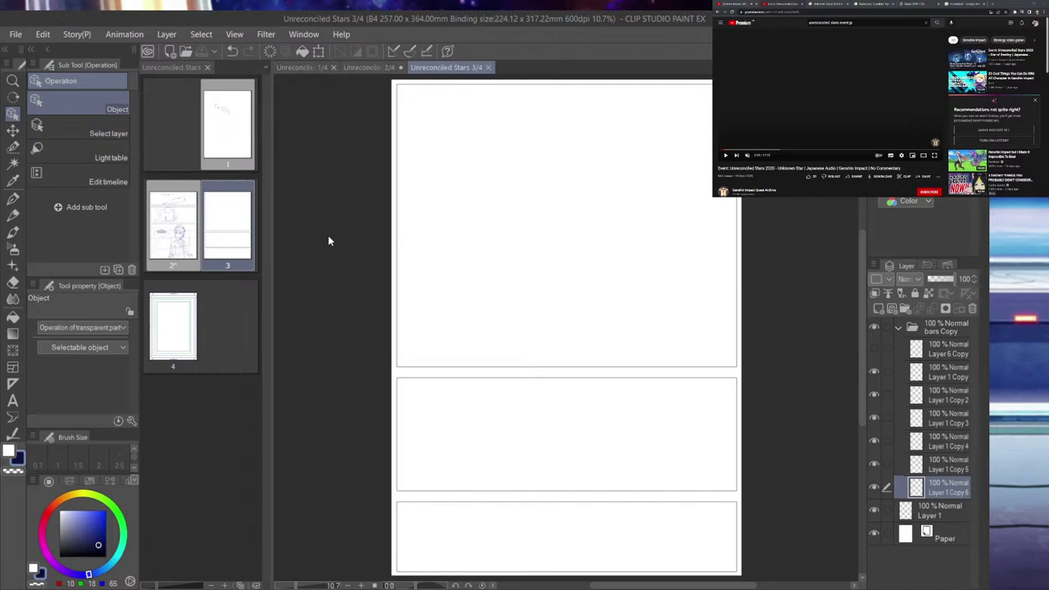
- Raise page 3's upper gutter on Layer 1 Copy 6 to enlarge the middle panel, then nudge it slightly back down
left_click(899, 330)
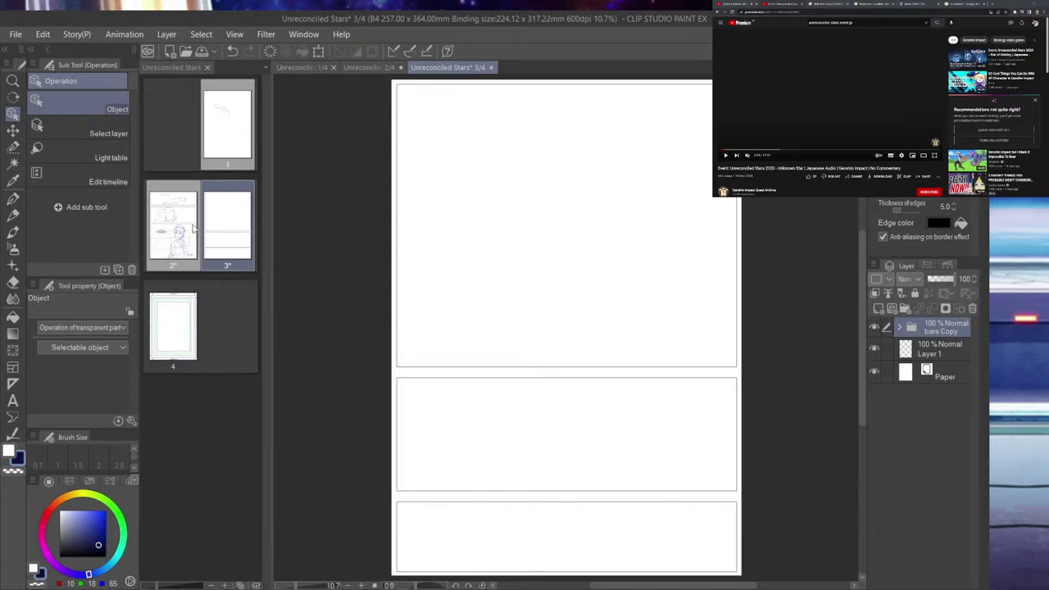
left_click(953, 357)
left_click(899, 330)
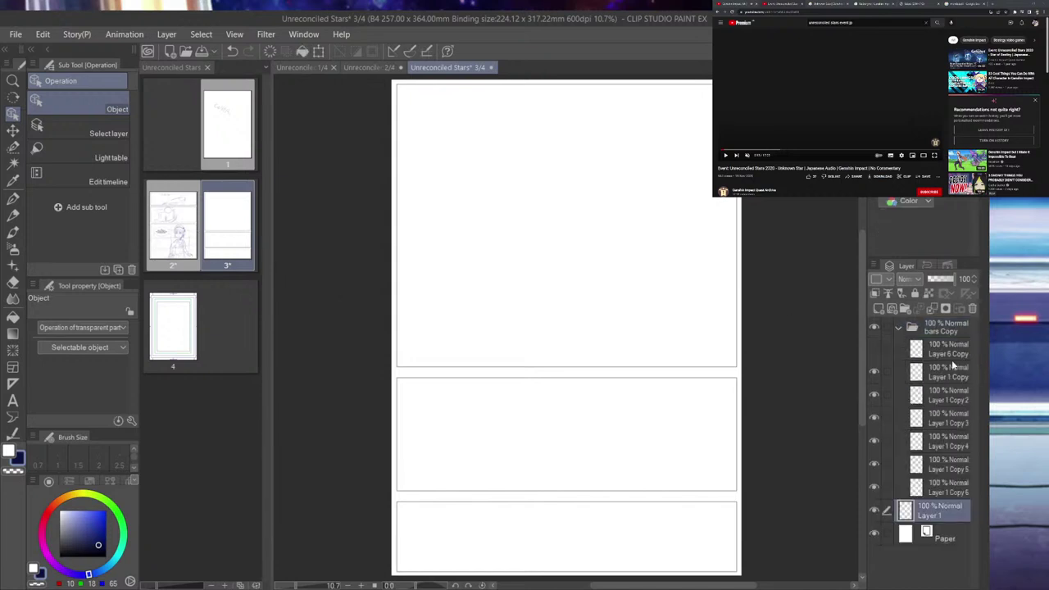
left_click(957, 469)
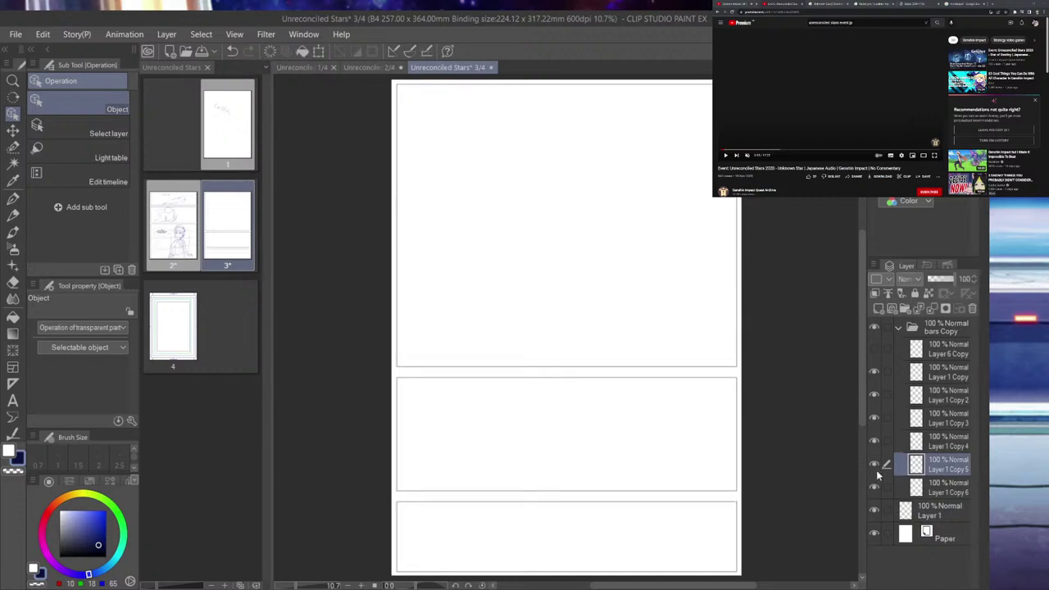
left_click_drag(901, 469, 875, 490)
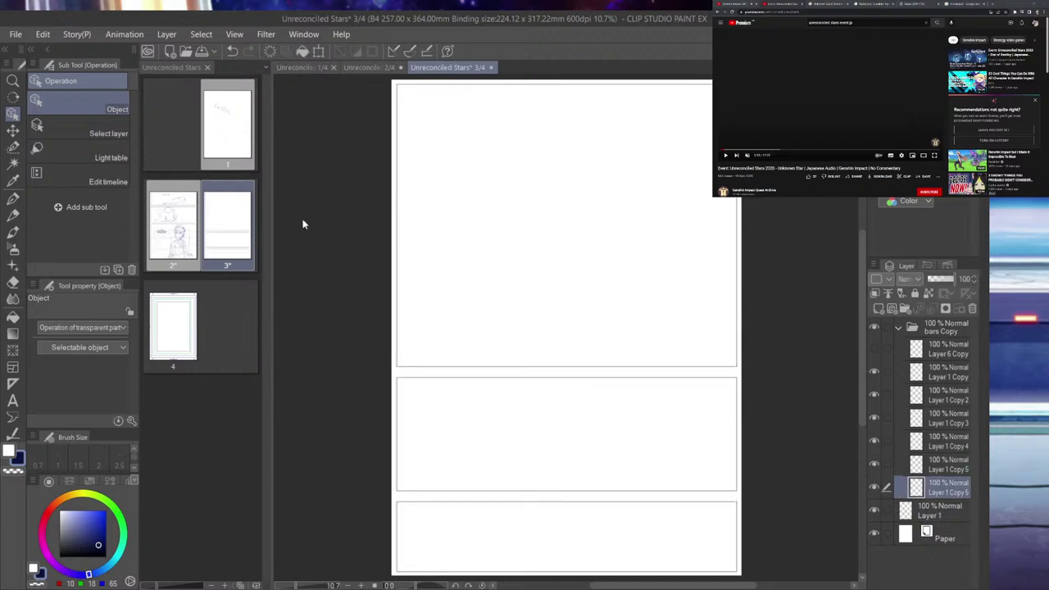
left_click(13, 131)
left_click_drag(555, 368, 569, 293)
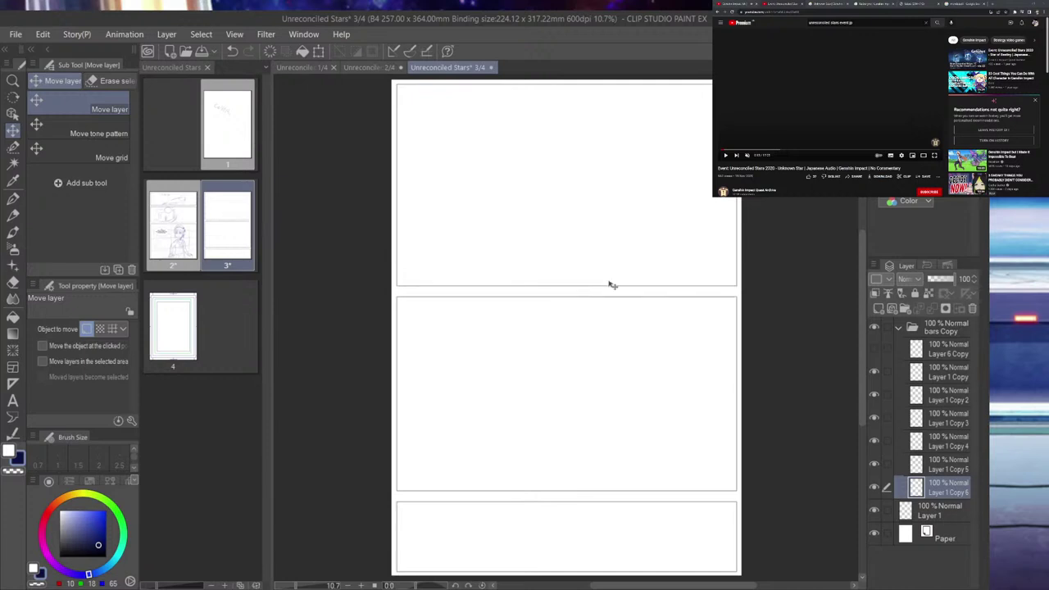
scroll(609, 283, "down", 1)
scroll(630, 199, "up", 2)
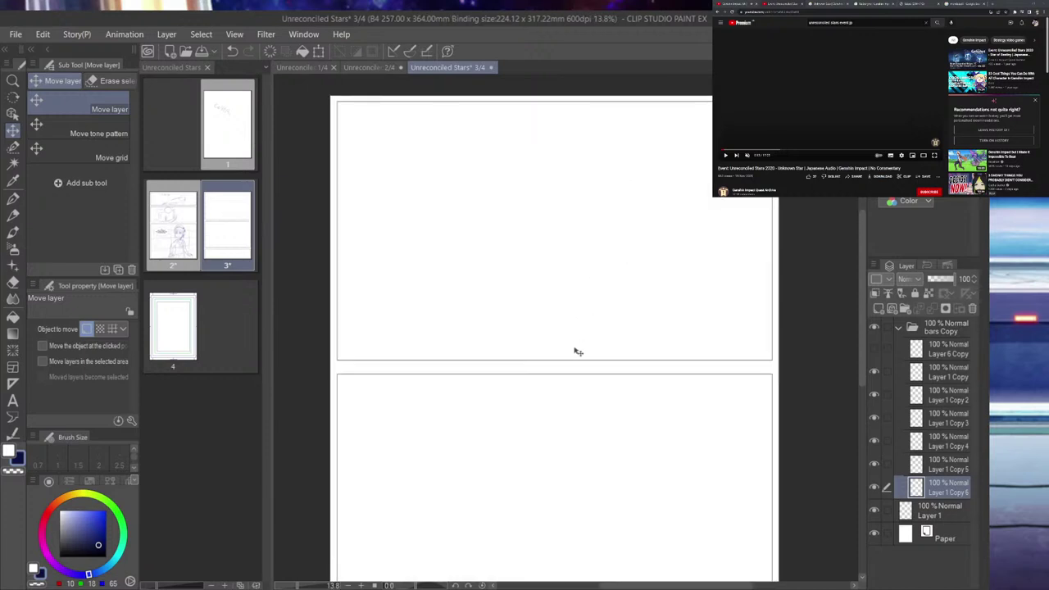
left_click_drag(577, 367, 578, 387)
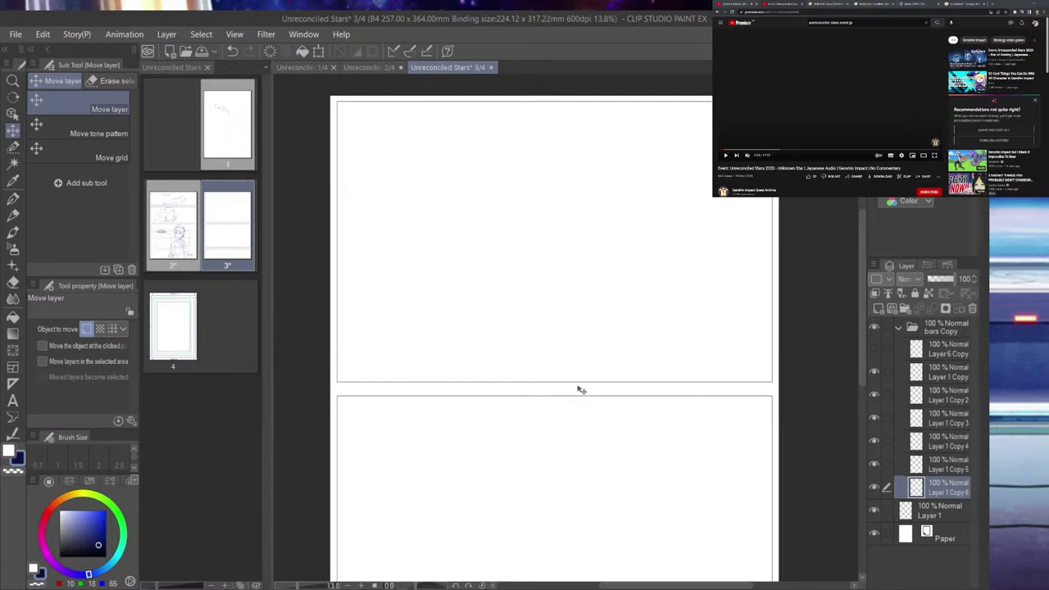
- Select Layer 1 for sketching with the G-pen and change the drawing colour to dark red
left_click(13, 198)
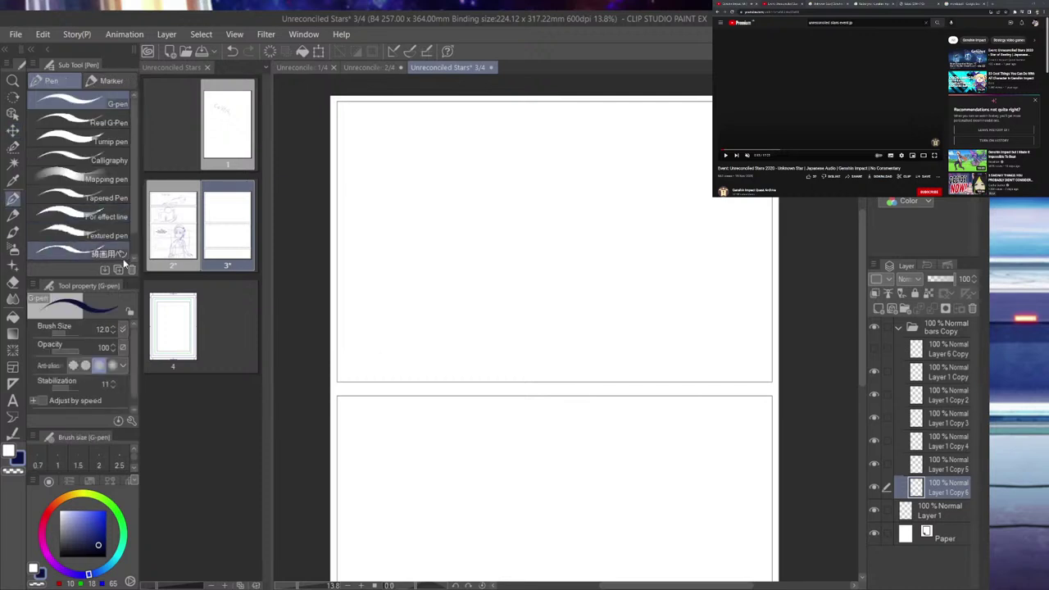
left_click(920, 512)
left_click(48, 512)
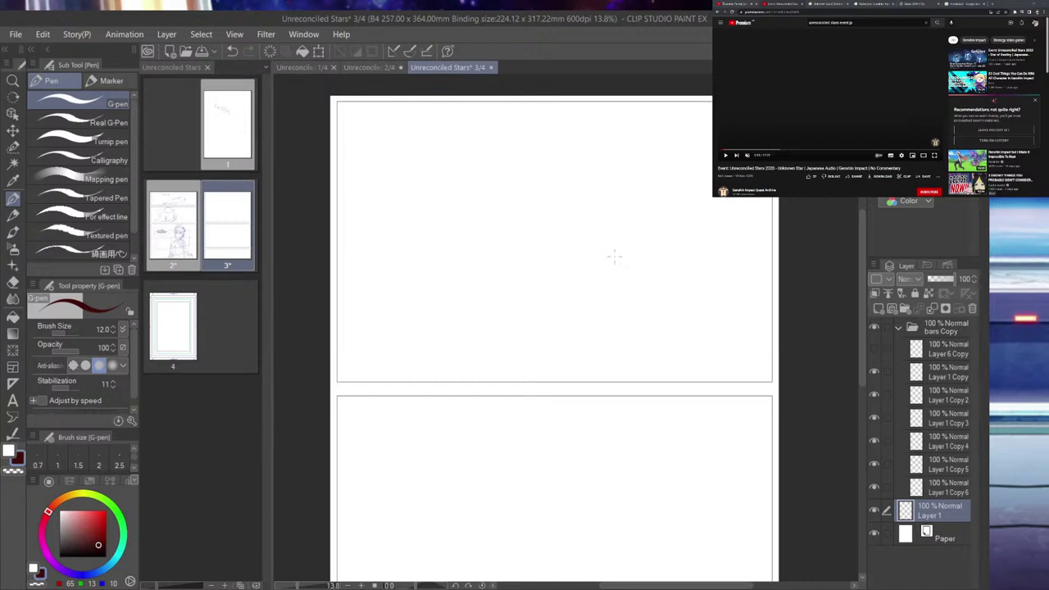
- Lower page 3's upper gutter a little more to make the first panel slightly taller
key("o")
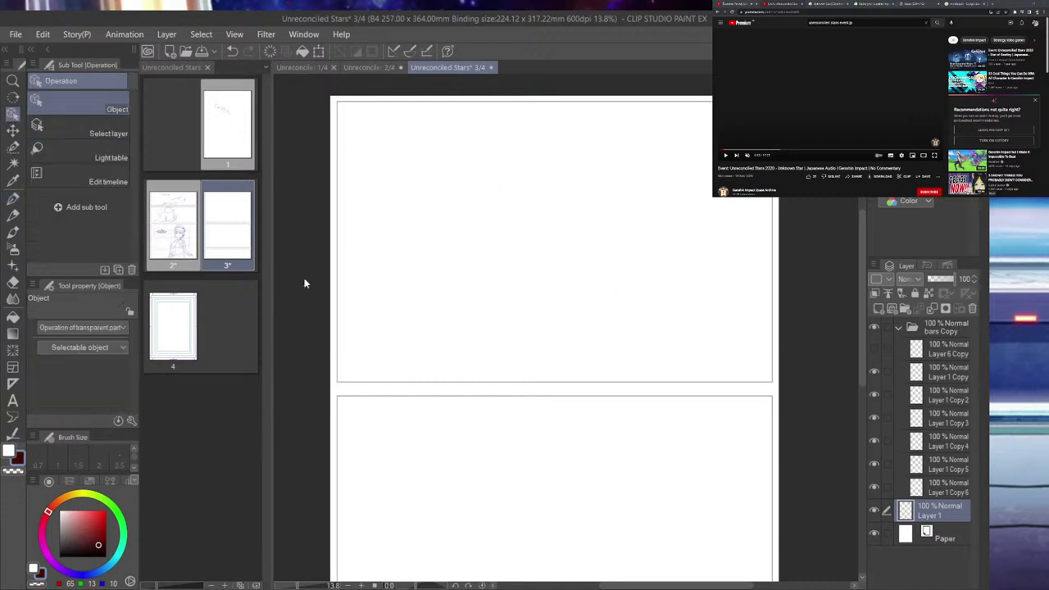
left_click(611, 402)
left_click_drag(609, 399, 611, 407)
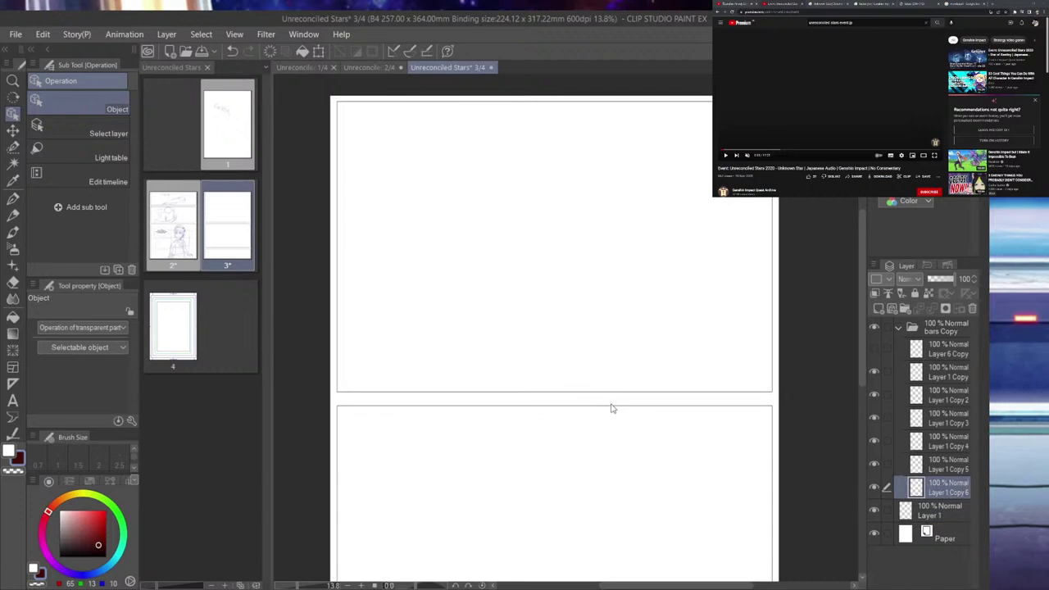
- Sketch a head circle with vertical and horizontal face guidelines in the first panel on Layer 1, using the G-pen
left_click(923, 514)
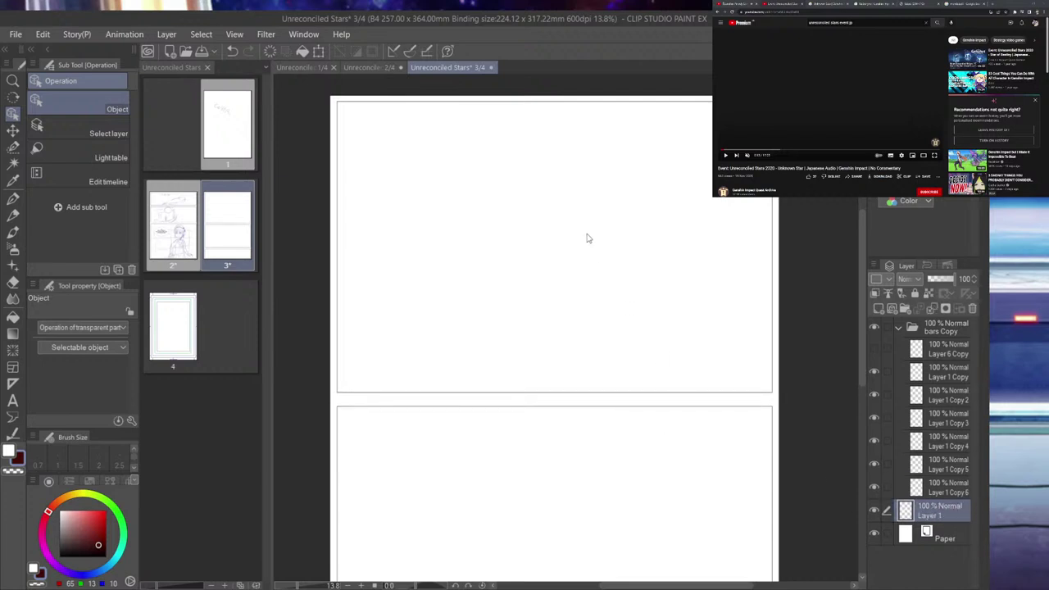
left_click(13, 197)
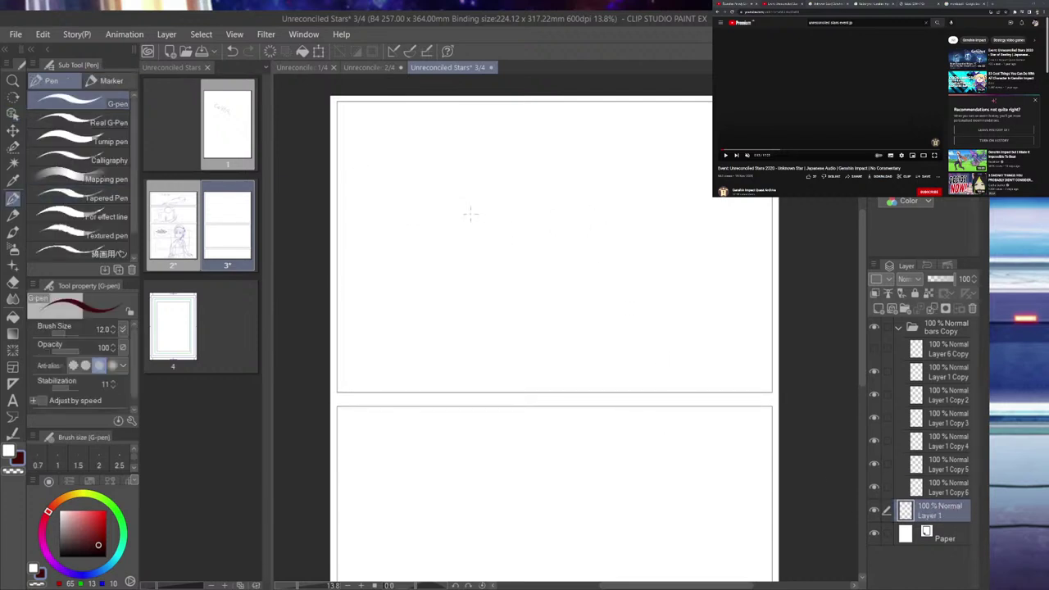
mouse_move(414, 205)
left_mouse_down()
mouse_move(477, 173)
mouse_move(441, 187)
mouse_move(503, 237)
mouse_move(481, 254)
left_mouse_up()
mouse_move(415, 213)
left_mouse_down()
mouse_move(466, 243)
mouse_move(469, 259)
mouse_move(461, 246)
mouse_move(506, 235)
mouse_move(481, 256)
mouse_move(499, 233)
mouse_move(501, 190)
mouse_move(454, 157)
mouse_move(477, 262)
left_mouse_up()
left_click_drag(471, 190, 477, 252)
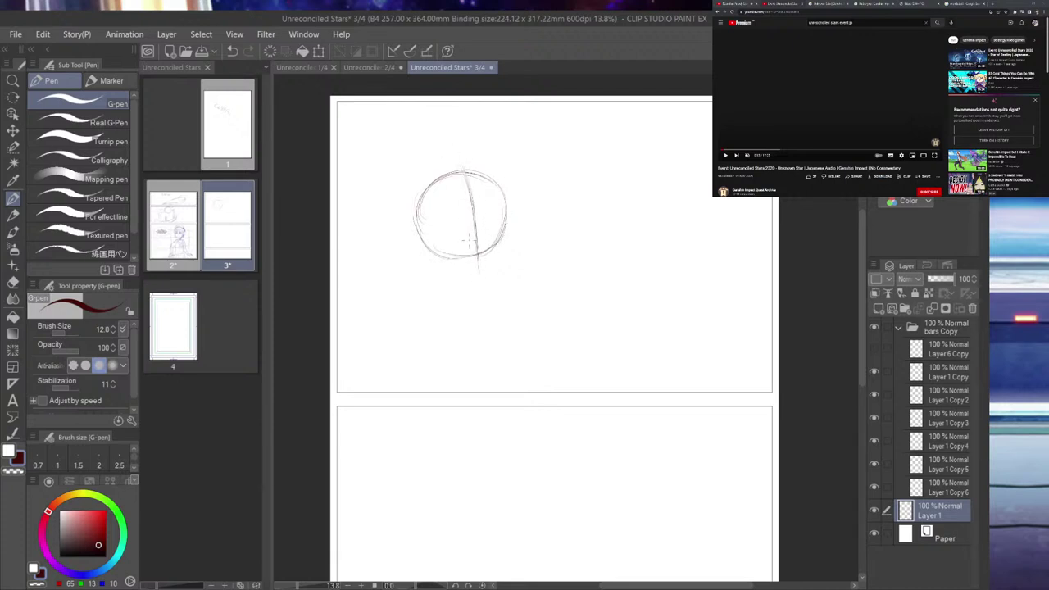
left_click_drag(458, 161, 479, 283)
mouse_move(427, 231)
left_mouse_down()
mouse_move(468, 218)
mouse_move(412, 228)
mouse_move(487, 219)
mouse_move(414, 238)
mouse_move(492, 217)
mouse_move(484, 234)
mouse_move(447, 223)
mouse_move(453, 245)
mouse_move(509, 212)
left_mouse_up()
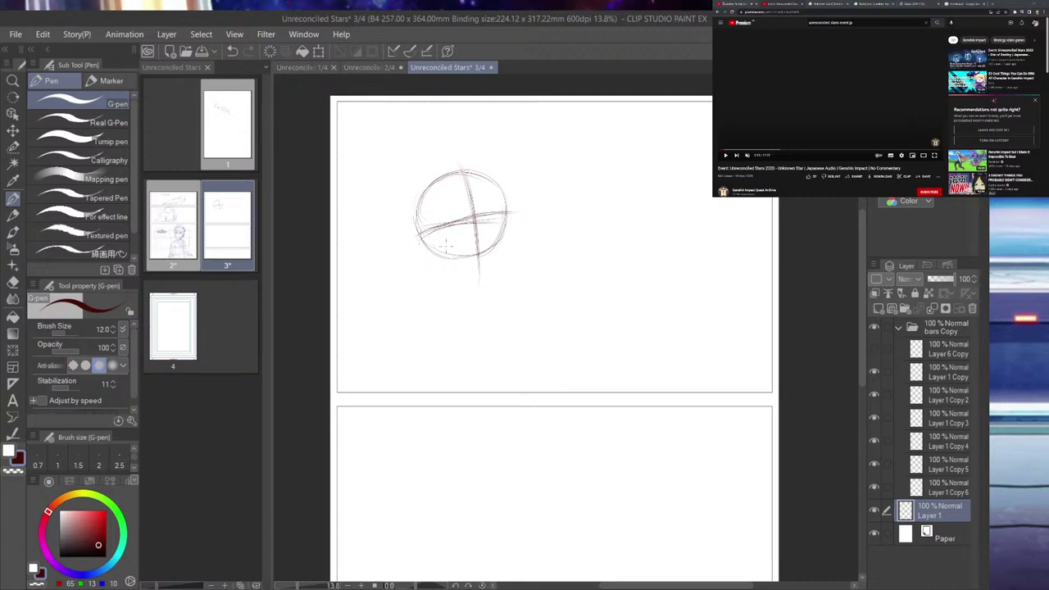
left_click_drag(432, 250, 463, 262)
left_click_drag(504, 230, 490, 252)
key("ctrl+z")
key("ctrl+z")
- Sketch the figure's neck and a tapered block for the torso below the head circle
mouse_move(455, 259)
left_mouse_down()
mouse_move(480, 281)
mouse_move(467, 274)
mouse_move(478, 280)
mouse_move(445, 283)
mouse_move(488, 272)
mouse_move(443, 282)
mouse_move(494, 280)
mouse_move(495, 322)
left_mouse_up()
left_click_drag(492, 286, 496, 319)
mouse_move(440, 286)
left_mouse_down()
mouse_move(446, 332)
mouse_move(439, 295)
mouse_move(444, 334)
mouse_move(493, 333)
left_mouse_up()
mouse_move(495, 284)
left_mouse_down()
mouse_move(497, 331)
mouse_move(495, 305)
mouse_move(442, 329)
left_mouse_up()
mouse_move(445, 291)
left_mouse_down()
mouse_move(447, 345)
mouse_move(442, 309)
mouse_move(453, 353)
mouse_move(491, 351)
mouse_move(458, 359)
mouse_move(495, 360)
left_mouse_up()
left_click_drag(500, 321, 487, 362)
mouse_move(500, 302)
left_mouse_down()
mouse_move(492, 356)
mouse_move(501, 277)
left_mouse_up()
left_click_drag(504, 274, 496, 292)
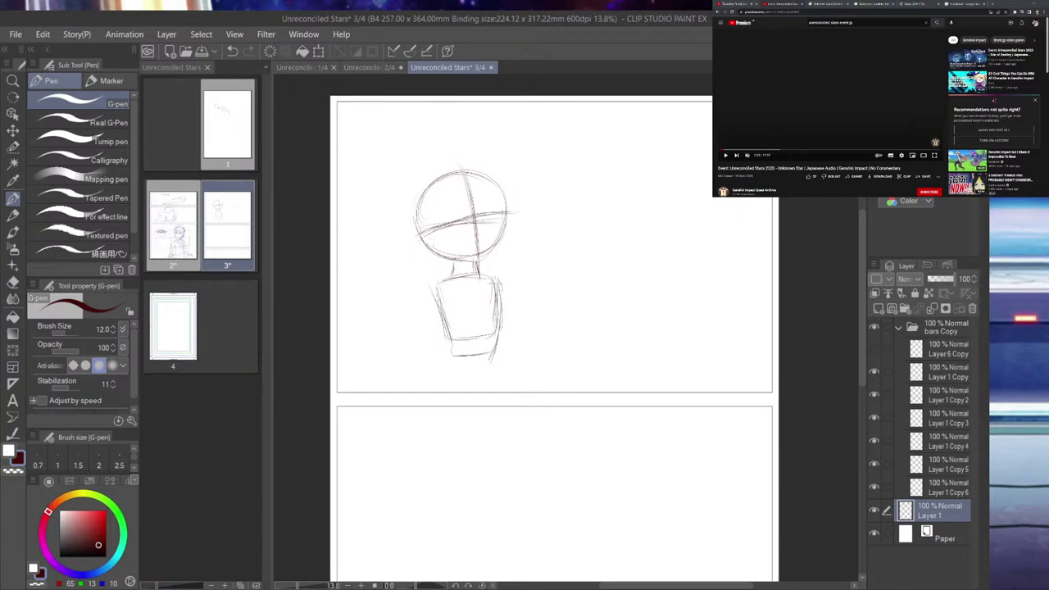
- Strengthen the figure's shoulder line and torso side, and extend the hip lines down to the panel's lower border
left_click_drag(426, 284, 495, 273)
left_click_drag(429, 287, 446, 347)
mouse_move(440, 321)
left_mouse_down()
mouse_move(452, 359)
mouse_move(441, 391)
left_mouse_up()
left_click_drag(444, 379, 439, 393)
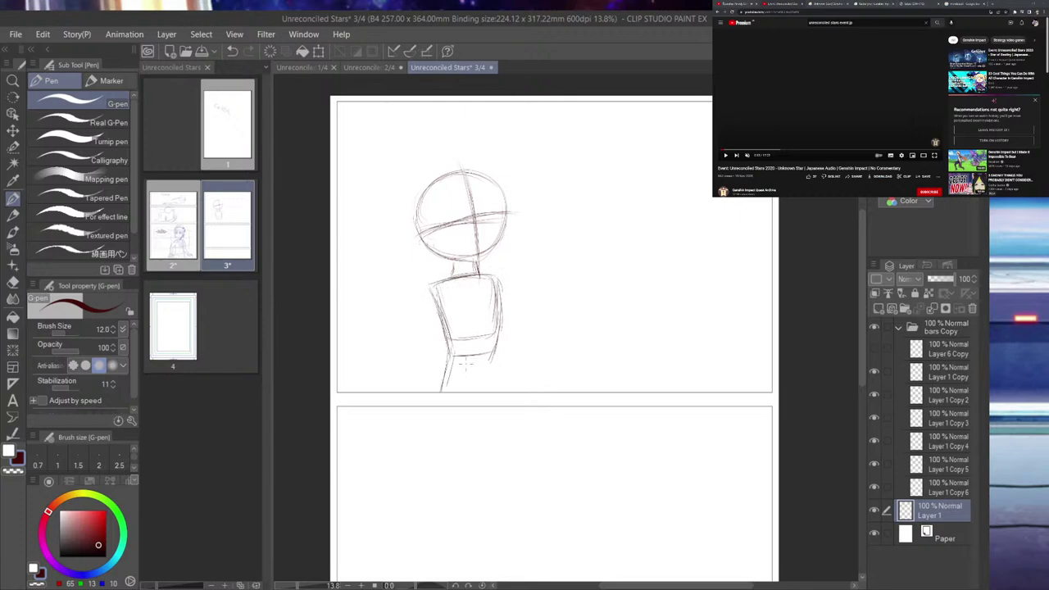
left_click_drag(496, 354, 500, 391)
- Scale the figure sketch down slightly and raise it in the first panel, and close the hip block with a curved lower edge
key("ctrl+t")
left_click_drag(413, 157, 425, 176)
mouse_move(462, 218)
left_mouse_down()
mouse_move(429, 152)
mouse_move(441, 161)
left_mouse_up()
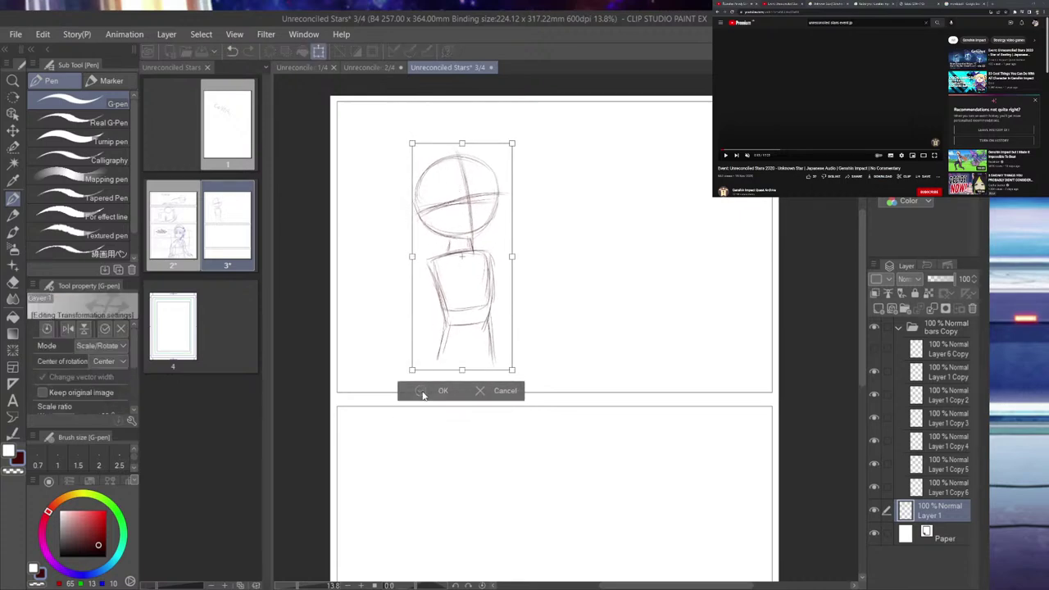
left_click(423, 390)
mouse_move(443, 326)
left_mouse_down()
mouse_move(431, 385)
mouse_move(472, 390)
mouse_move(492, 373)
mouse_move(495, 334)
left_mouse_up()
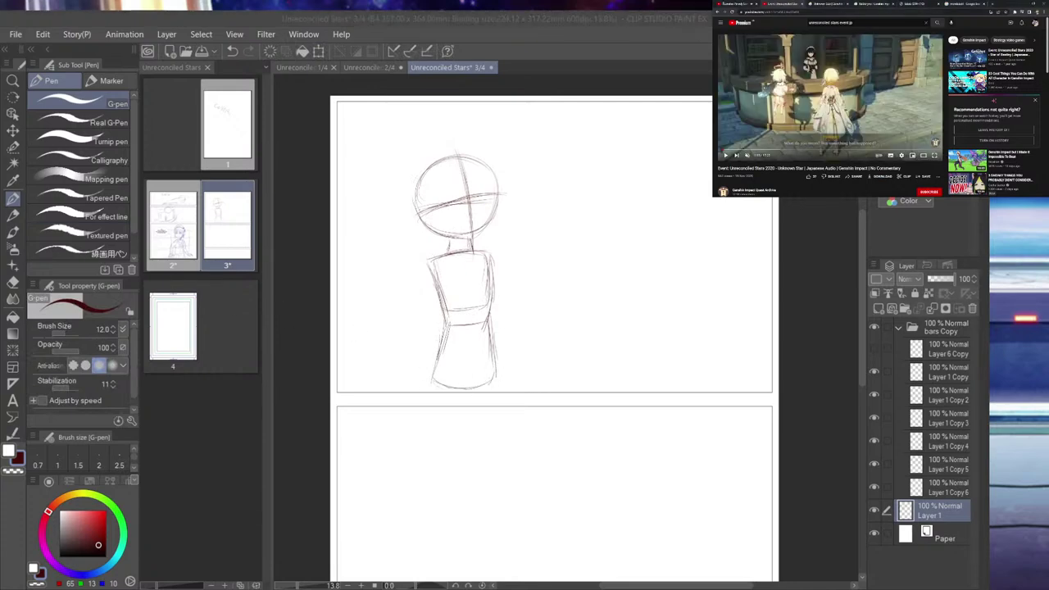
- Check the event video and sketch the figure's arms, one bent with the hand on the hip and the other hanging straight down
left_click(737, 4)
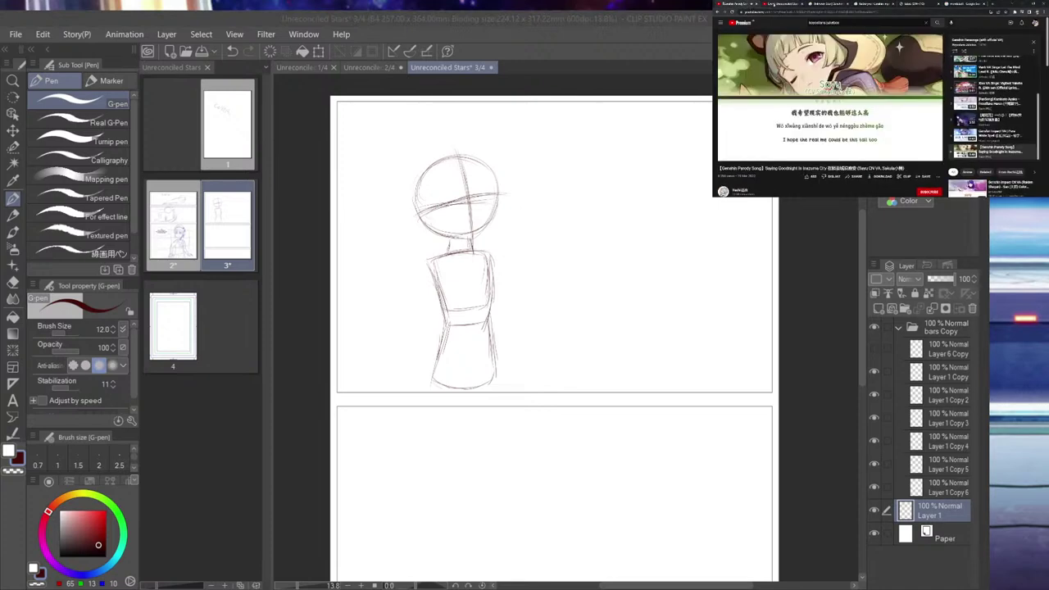
left_click(772, 4)
left_click(12, 198)
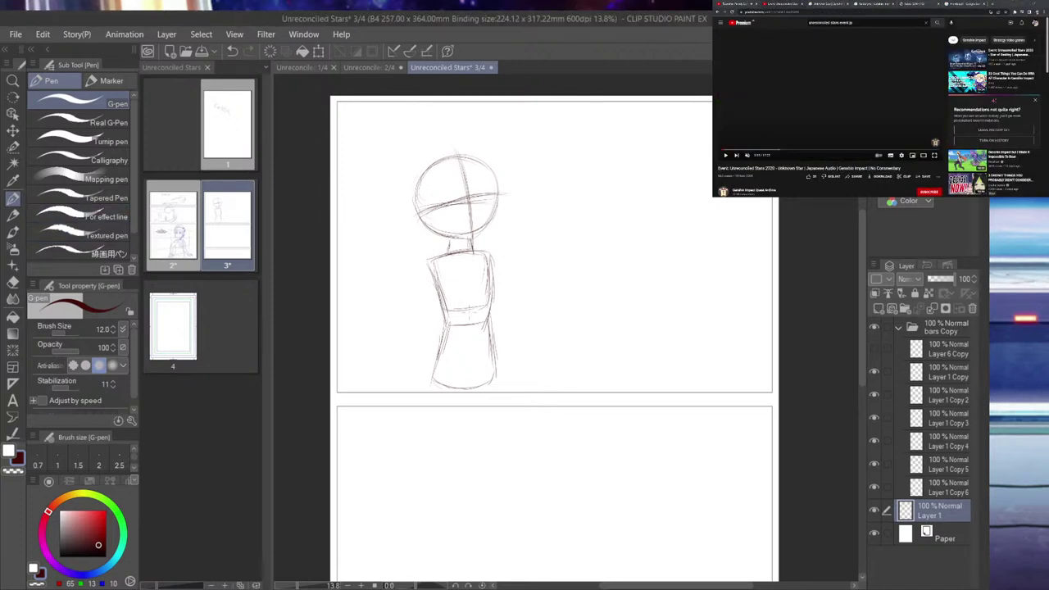
left_click_drag(429, 260, 425, 295)
left_click_drag(489, 255, 492, 344)
left_click_drag(494, 374, 493, 391)
mouse_move(424, 263)
left_mouse_down()
mouse_move(386, 316)
mouse_move(396, 321)
mouse_move(425, 294)
mouse_move(396, 323)
mouse_move(432, 287)
left_mouse_up()
mouse_move(386, 324)
left_mouse_down()
mouse_move(424, 379)
mouse_move(429, 363)
mouse_move(398, 321)
mouse_move(422, 353)
mouse_move(424, 374)
mouse_move(408, 381)
mouse_move(422, 386)
mouse_move(432, 373)
left_mouse_up()
left_click_drag(495, 267, 508, 384)
left_click_drag(499, 321, 505, 390)
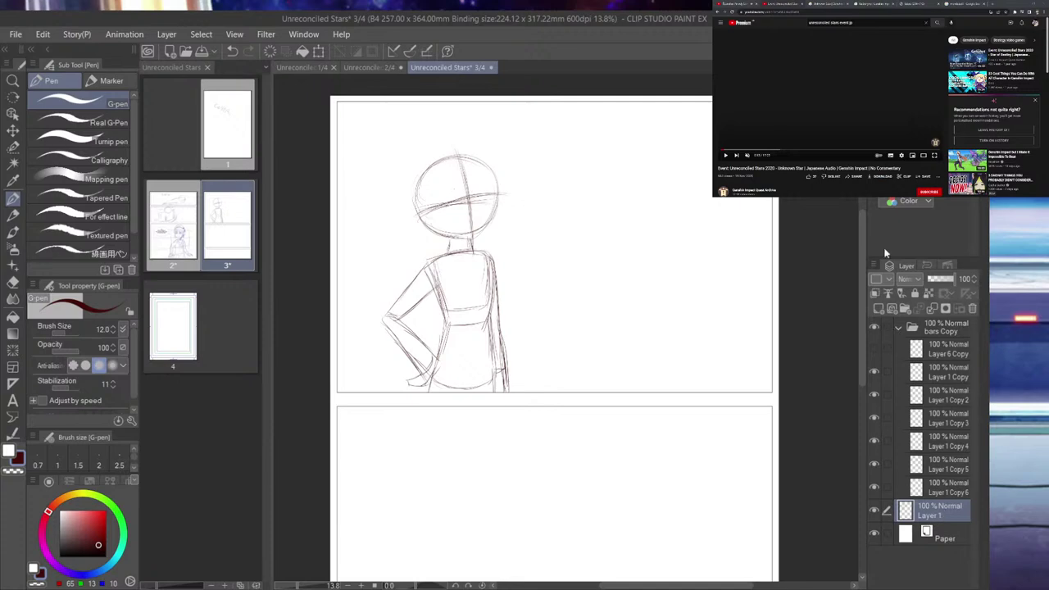
- Put Layer 1 into a new folder named Panel 1 and add a new layer above it
key("ctrl+g")
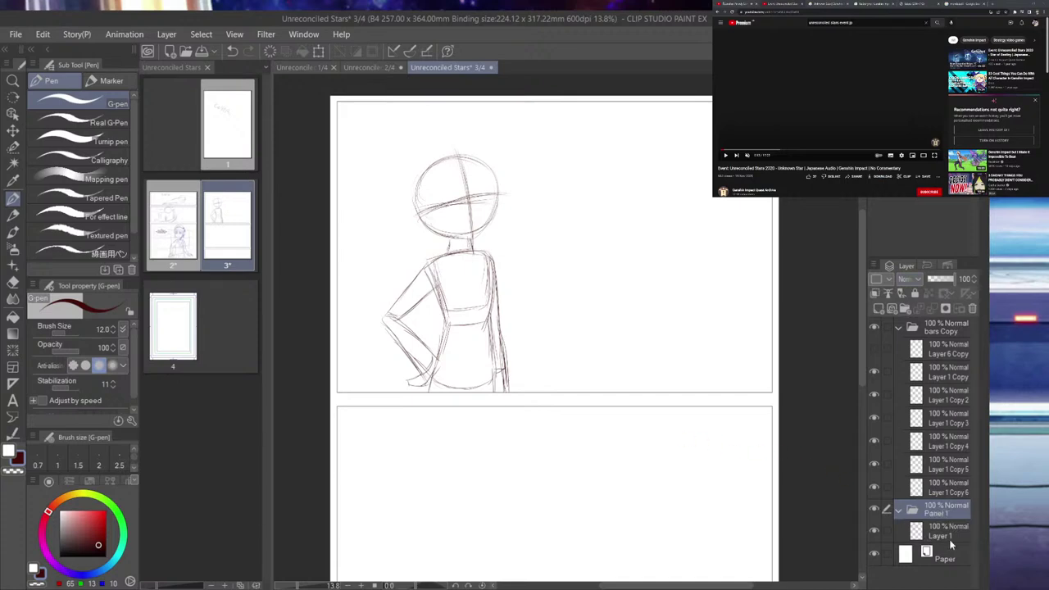
left_click(951, 534)
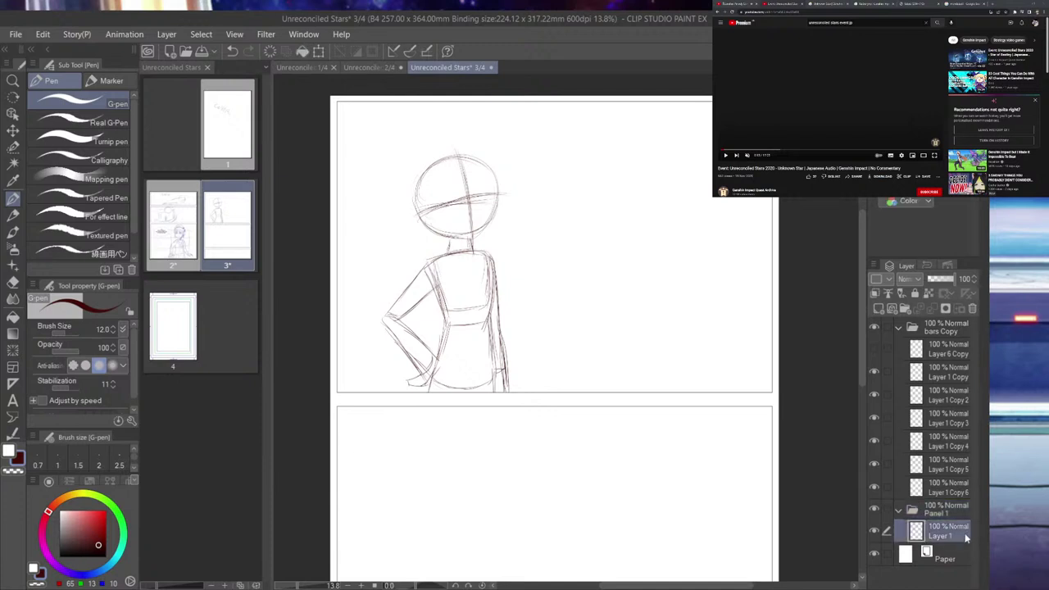
left_click(879, 309)
- Sketch a tilted head circle with face guidelines and an oval halo for a second figure in the right half of the first panel
left_click_drag(602, 197, 620, 197)
mouse_move(587, 242)
left_mouse_down()
mouse_move(625, 197)
mouse_move(661, 215)
mouse_move(648, 277)
left_mouse_up()
mouse_move(584, 234)
left_mouse_down()
mouse_move(602, 268)
mouse_move(651, 259)
mouse_move(630, 207)
mouse_move(677, 224)
mouse_move(647, 216)
mouse_move(645, 274)
left_mouse_up()
left_click_drag(642, 191, 611, 281)
mouse_move(631, 227)
left_mouse_down()
mouse_move(579, 235)
mouse_move(656, 252)
left_mouse_up()
left_click_drag(611, 185, 672, 198)
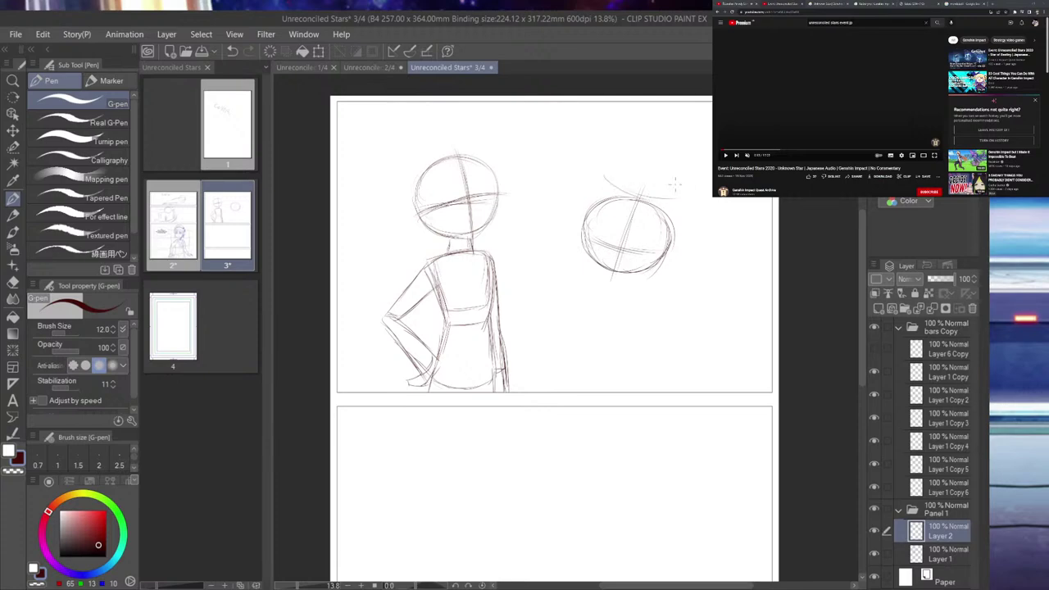
left_click_drag(609, 175, 672, 195)
- Sketch the haloed figure's small rounded torso and both outstretched arms with simple hands
mouse_move(618, 287)
left_mouse_down()
mouse_move(651, 258)
mouse_move(626, 302)
left_mouse_up()
mouse_move(593, 269)
left_mouse_down()
mouse_move(626, 289)
mouse_move(623, 303)
mouse_move(618, 289)
mouse_move(626, 302)
mouse_move(600, 289)
mouse_move(657, 312)
mouse_move(664, 273)
mouse_move(692, 297)
left_mouse_up()
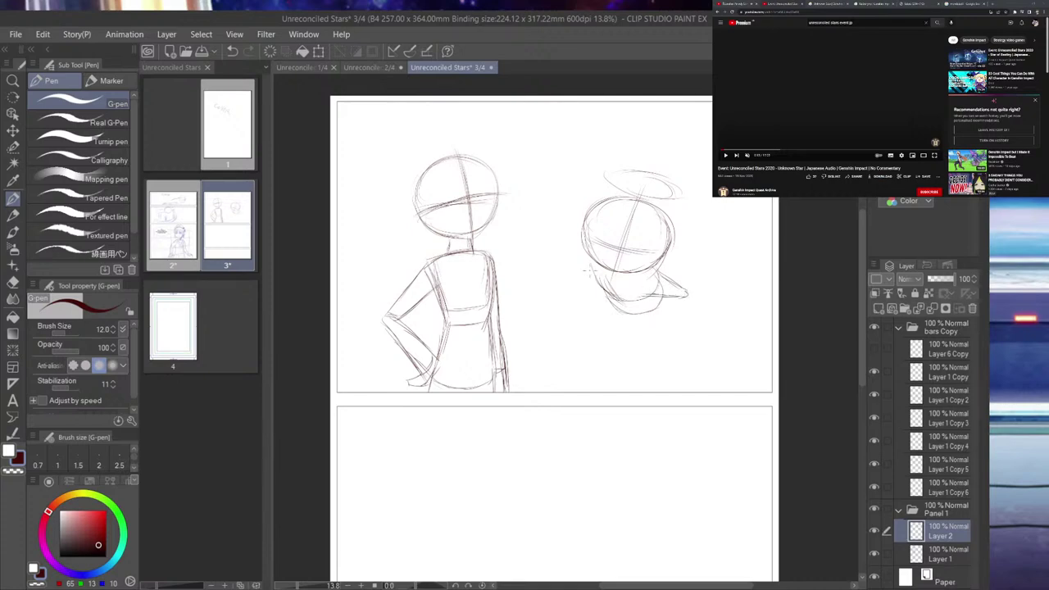
left_click_drag(584, 277, 599, 282)
mouse_move(682, 289)
left_mouse_down()
mouse_move(715, 288)
mouse_move(692, 308)
mouse_move(701, 298)
left_mouse_up()
mouse_move(573, 267)
left_mouse_down()
mouse_move(559, 279)
mouse_move(568, 291)
left_mouse_up()
left_click_drag(683, 303, 689, 298)
left_click_drag(584, 277, 578, 279)
left_click_drag(662, 300, 644, 311)
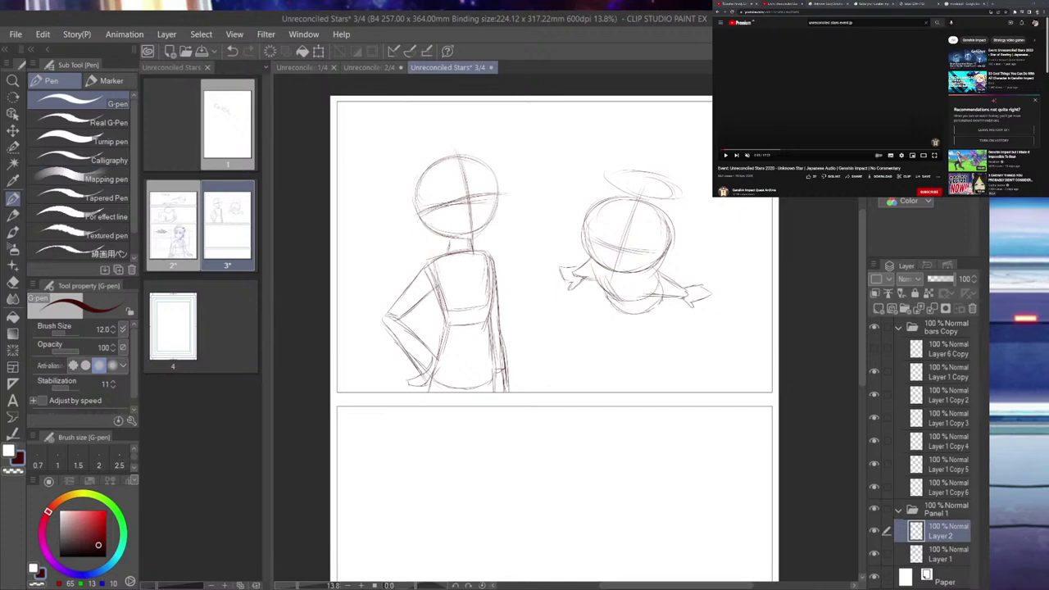
- Check the figures in the event video and sketch two short, slightly spread legs below the haloed figure's torso
left_click(732, 149)
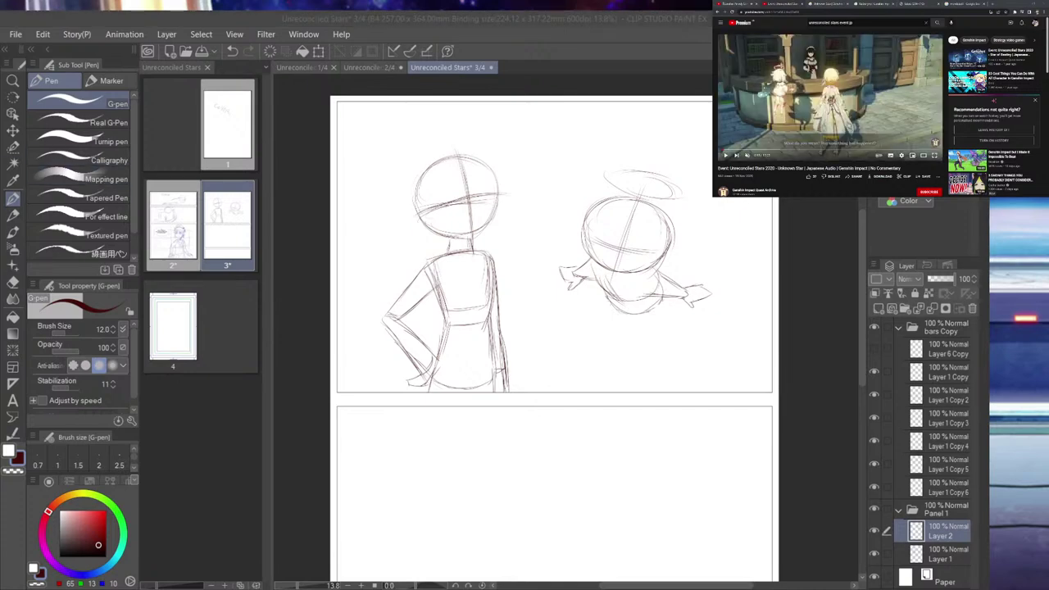
left_click(644, 316)
left_click_drag(640, 315, 662, 331)
left_click_drag(659, 308, 670, 326)
mouse_move(611, 310)
left_mouse_down()
mouse_move(625, 345)
mouse_move(646, 325)
mouse_move(675, 337)
left_mouse_up()
mouse_move(658, 300)
left_mouse_down()
mouse_move(673, 339)
mouse_move(620, 346)
mouse_move(621, 357)
mouse_move(678, 351)
left_mouse_up()
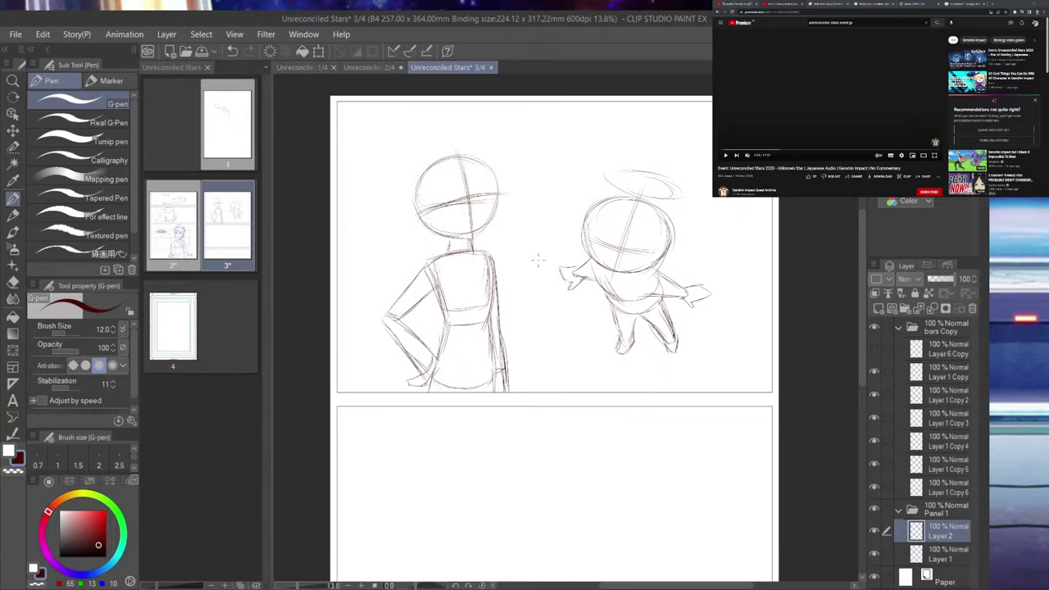
- Lasso the haloed figure, move it up in the first panel, and clear the selection
left_click(12, 147)
mouse_move(607, 250)
left_mouse_down()
mouse_move(590, 270)
mouse_move(688, 328)
mouse_move(622, 368)
left_mouse_up()
left_click(12, 131)
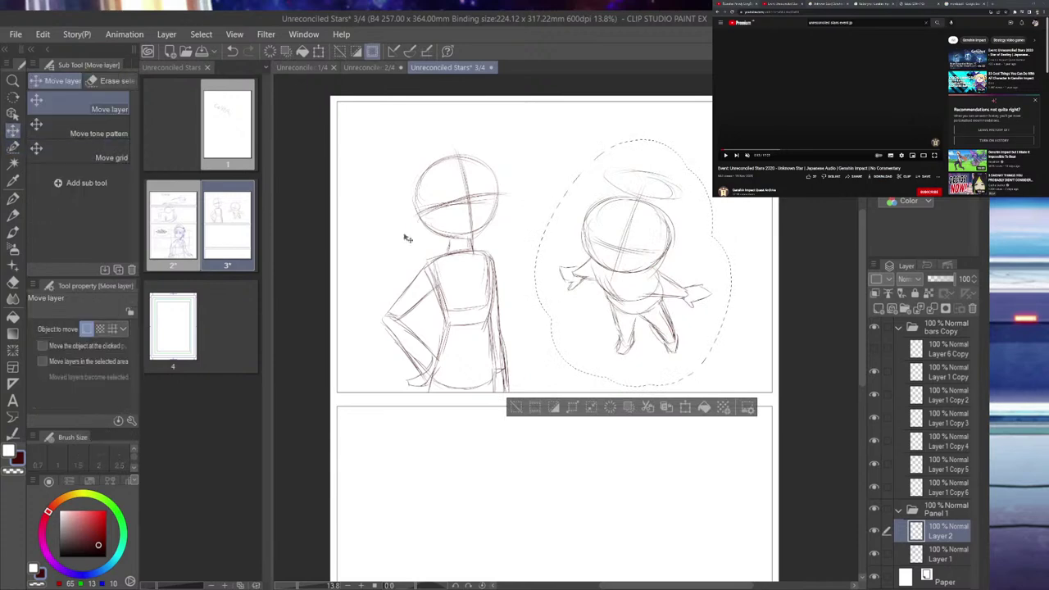
left_click_drag(680, 274, 679, 236)
key("ctrl+d")
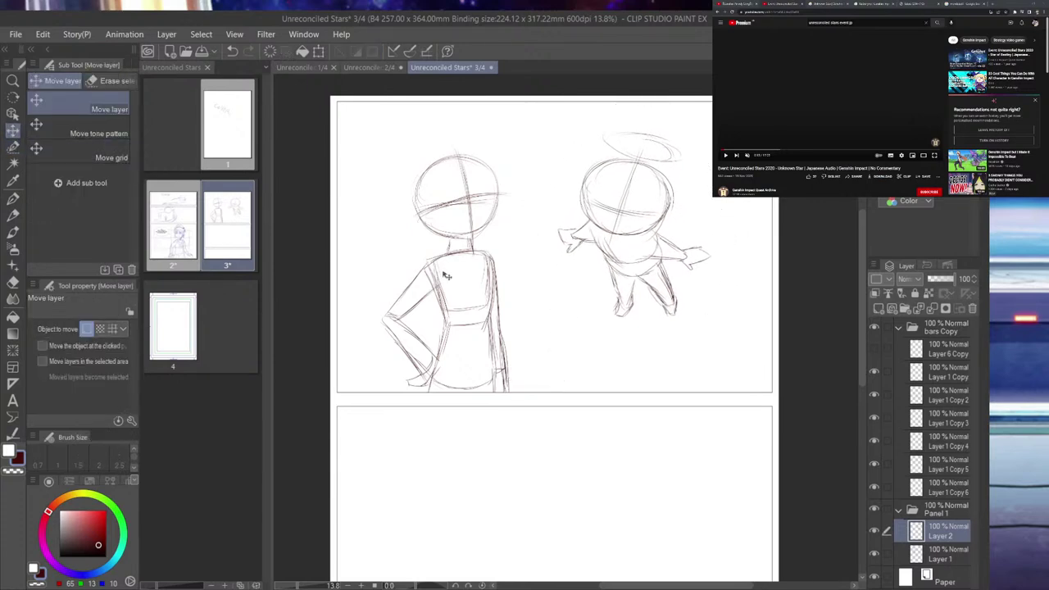
- Copy the empty shape of page 2's speech balloon to page 3 and place it below the haloed figure in the first panel
left_click(12, 198)
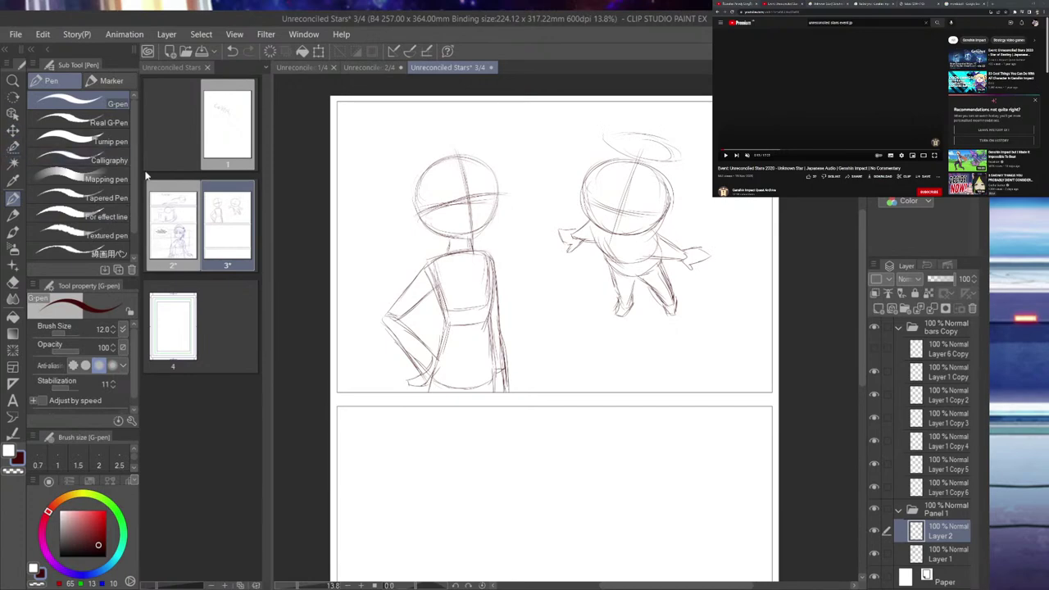
double_click(184, 204)
left_click(12, 115)
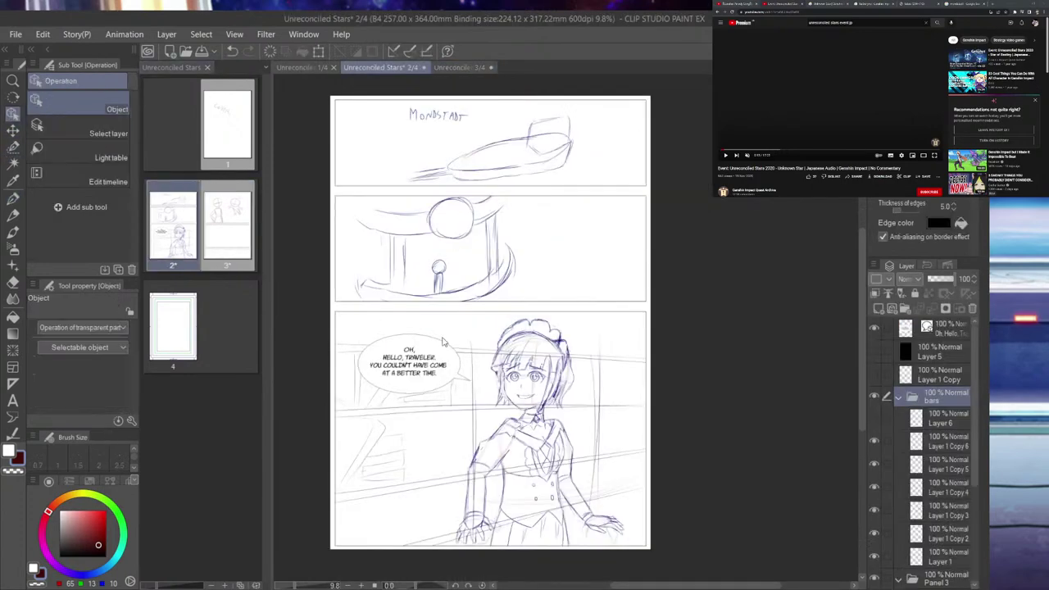
left_click(442, 344)
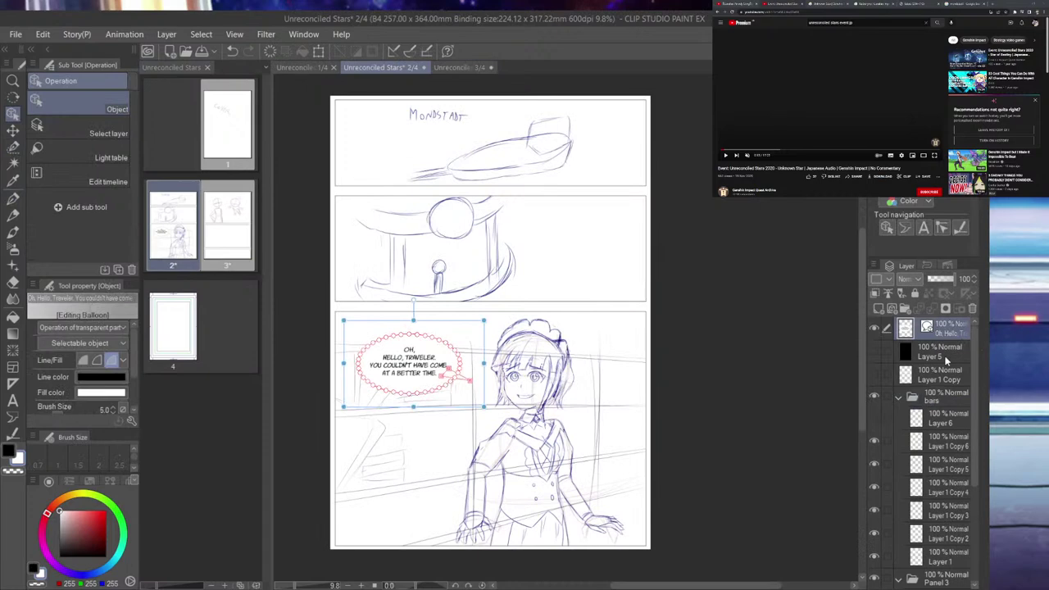
double_click(238, 230)
left_click_drag(509, 423, 680, 300)
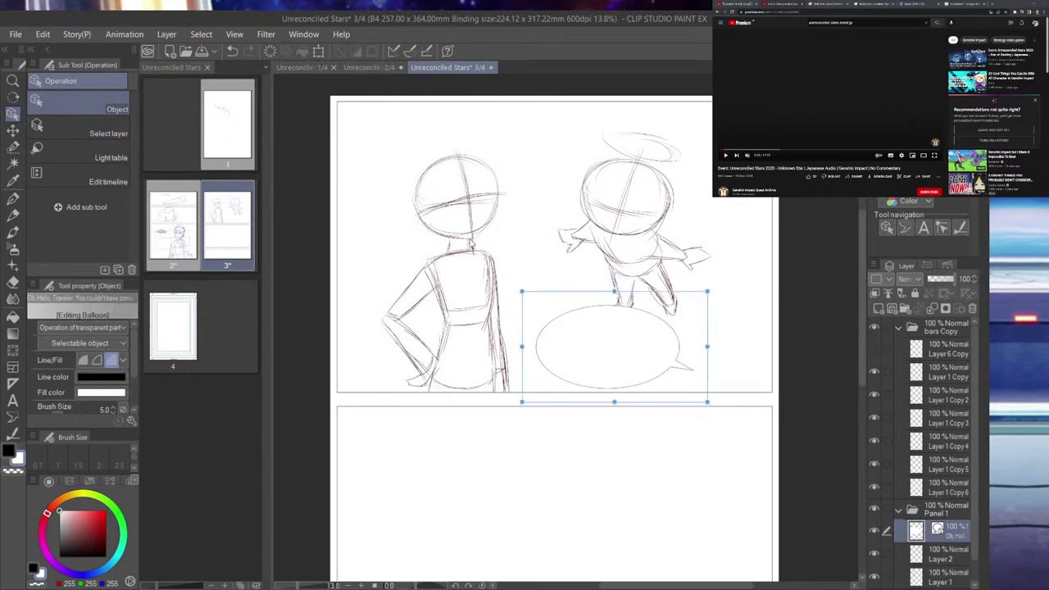
- Shift the standing figure on Layer 1 to the left and enlarge it slightly within the first panel
left_click(474, 246)
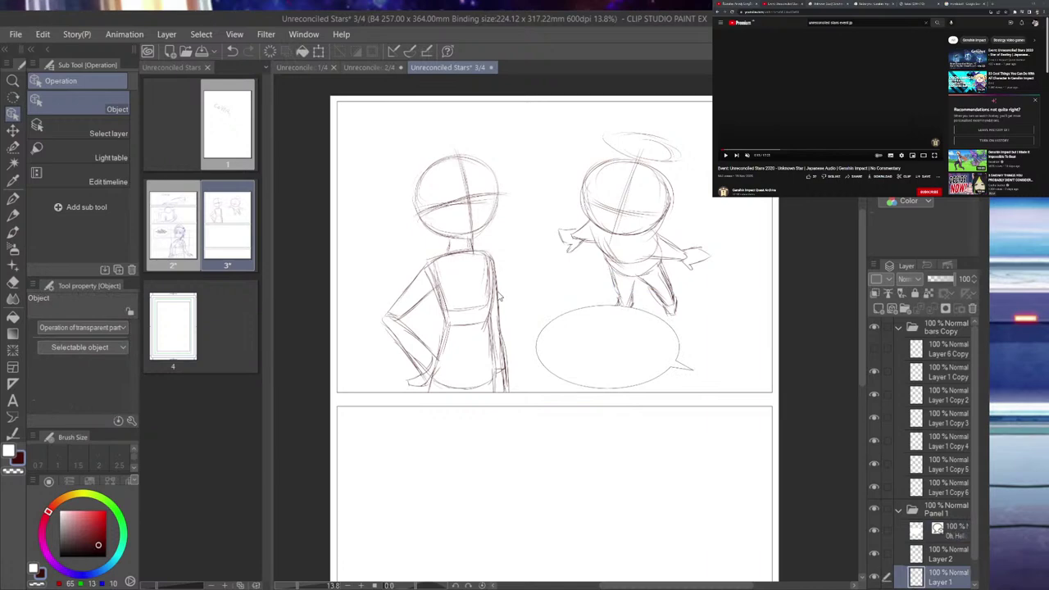
left_click_drag(499, 297, 480, 292)
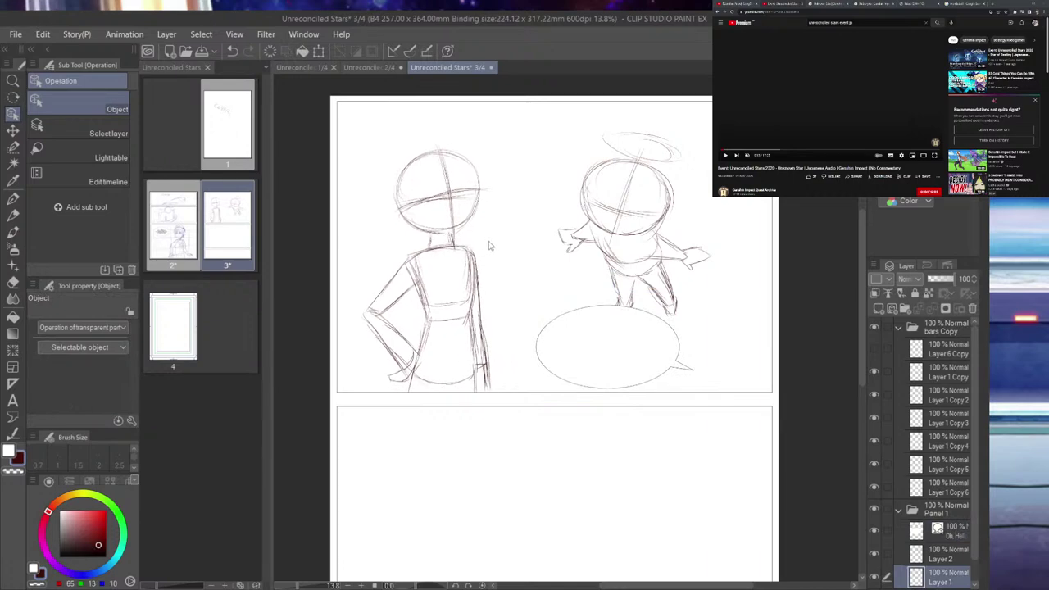
key("ctrl+t")
mouse_move(492, 138)
left_mouse_down()
mouse_move(501, 125)
mouse_move(478, 130)
left_mouse_up()
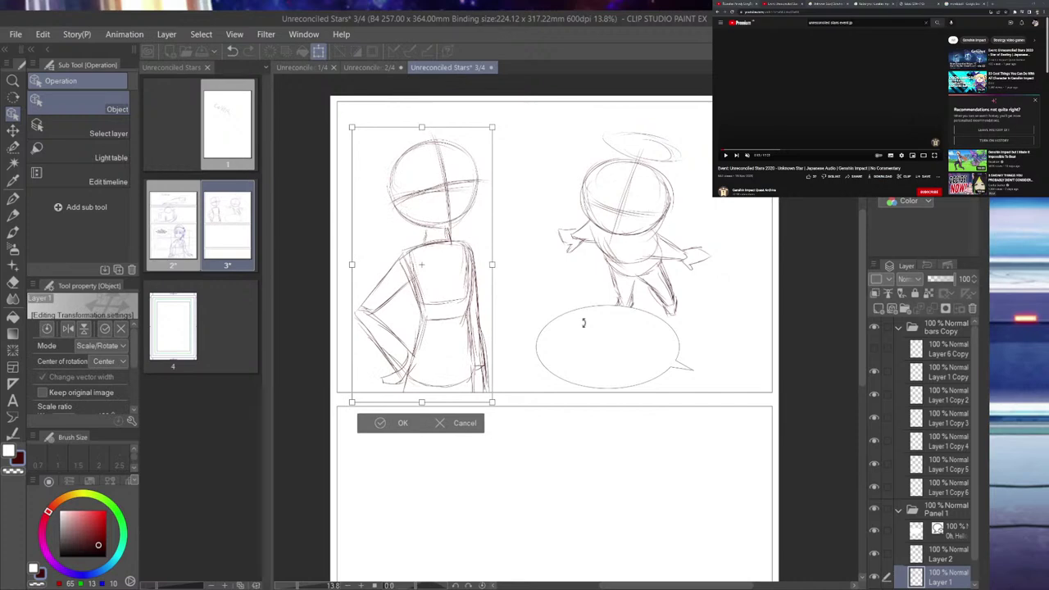
left_click(400, 423)
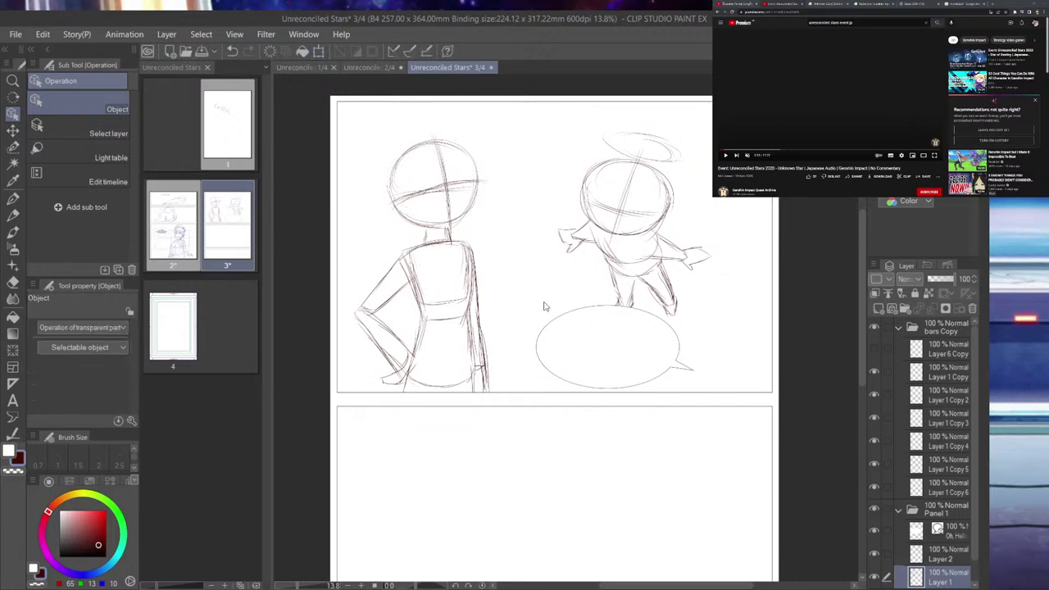
- Move the haloed figure up and to the right in the first panel and scale it down slightly
left_click_drag(666, 220, 681, 208)
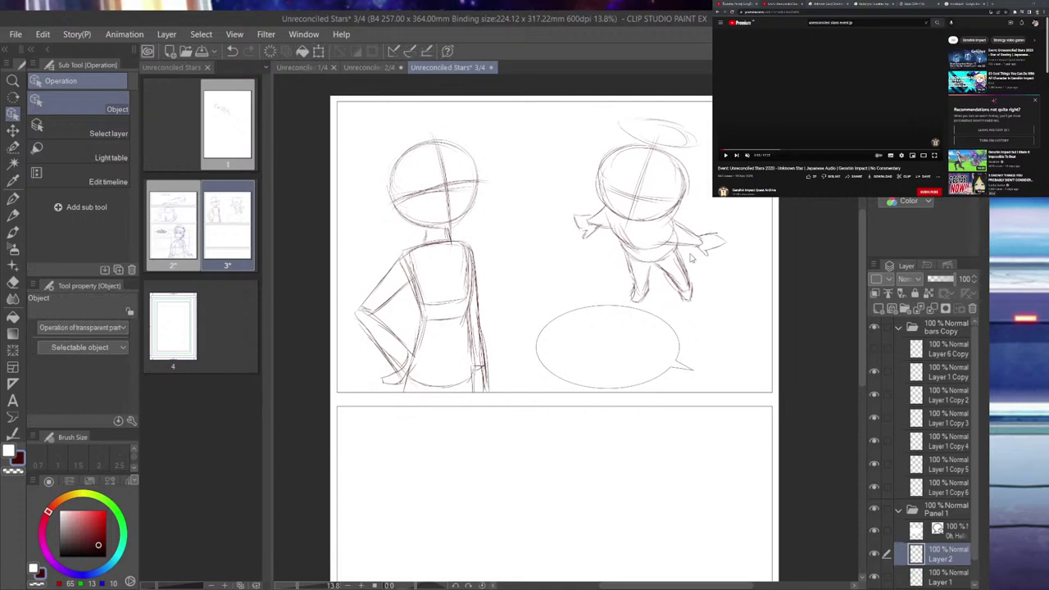
key("ctrl+shift+t")
left_click_drag(572, 118, 605, 129)
left_click(620, 319)
- Move the speech balloon slightly up and left, and reposition its tail on the upper edge, pointing at the haloed figure
left_click(605, 341)
left_click_drag(623, 356, 600, 307)
left_click(668, 363)
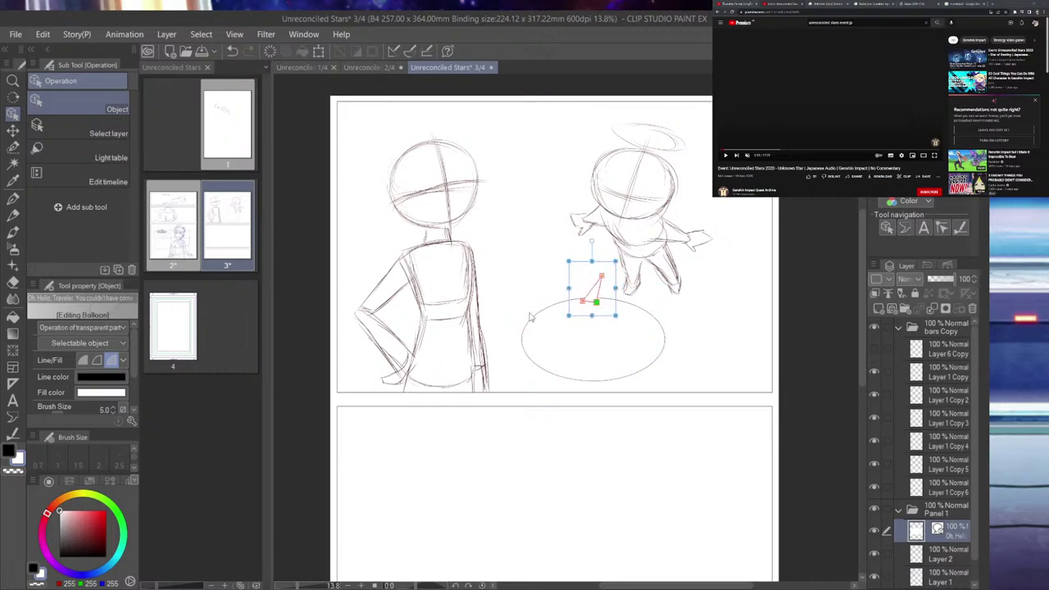
left_click(607, 348)
- Copy the formatted "Oh, Hello, Traveler. You couldn't have come at a better time." text from page 2 into page 3's balloon
left_click(13, 399)
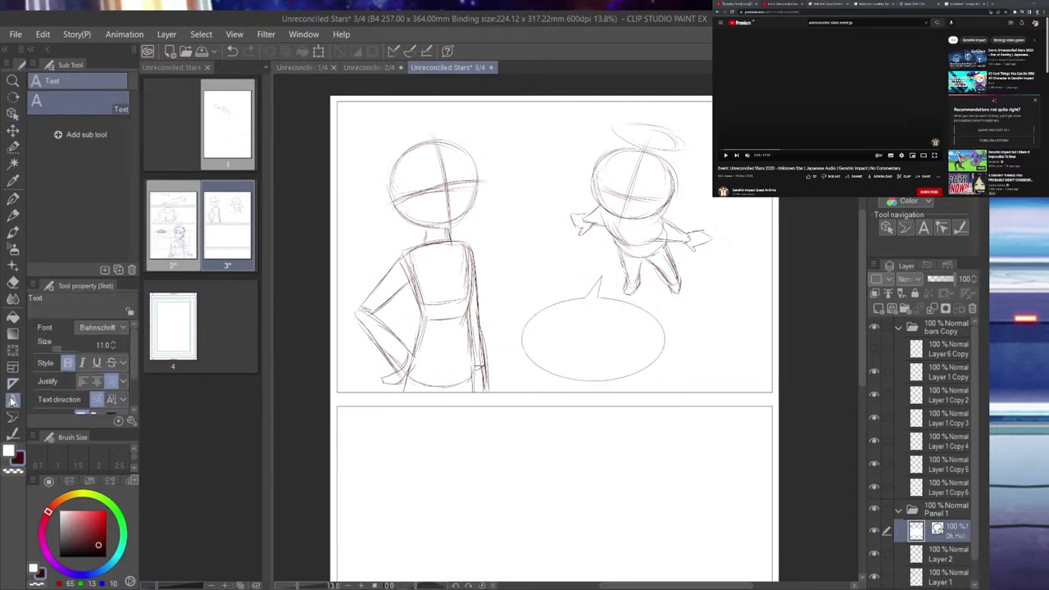
double_click(182, 237)
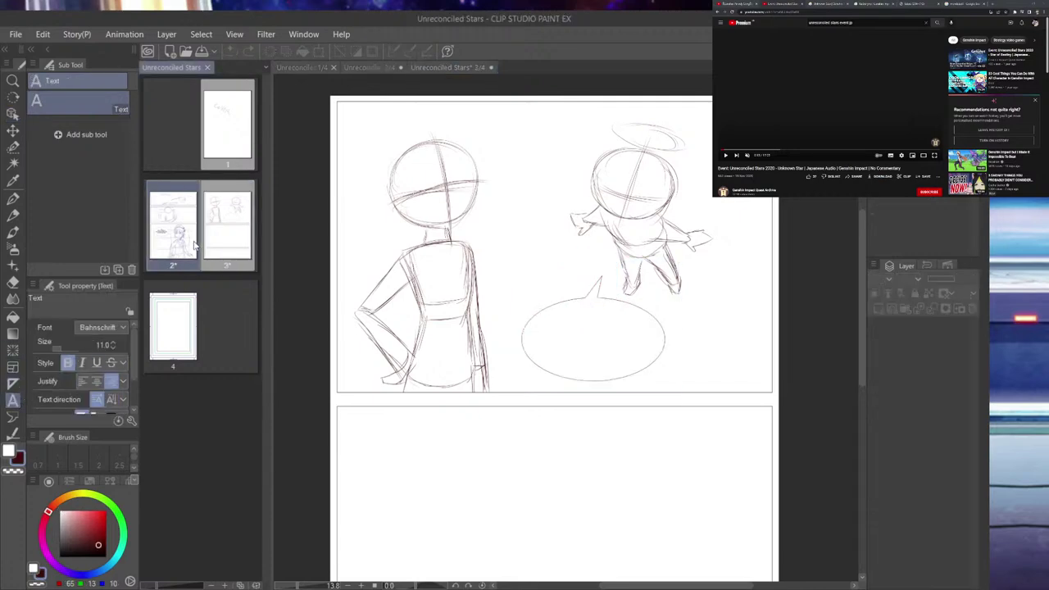
left_click(406, 360)
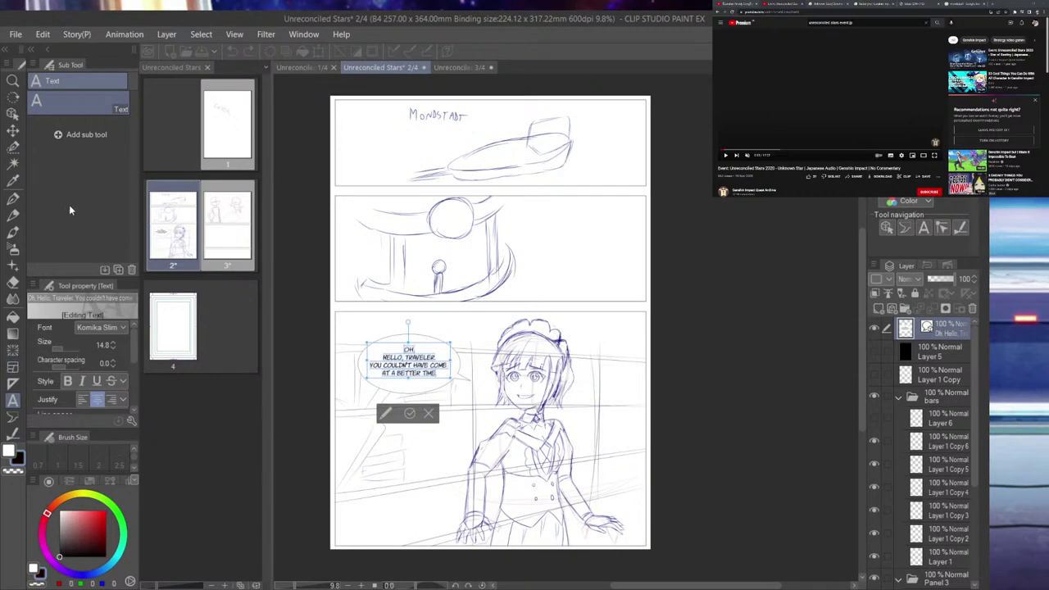
double_click(237, 233)
left_click(613, 334)
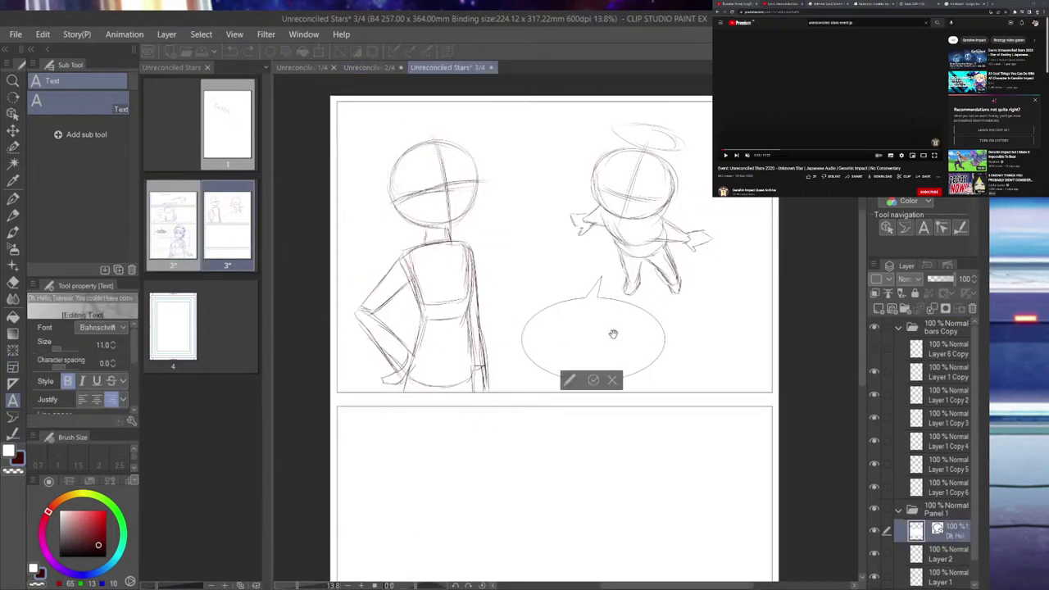
type("Oh, Hello, Traveler. You couldn't have come at a better time")
- Replace the balloon text with the wiki dialogue line "What do you mean? Has something bad happened?", broken into two lines after the first question
key("ctrl+a")
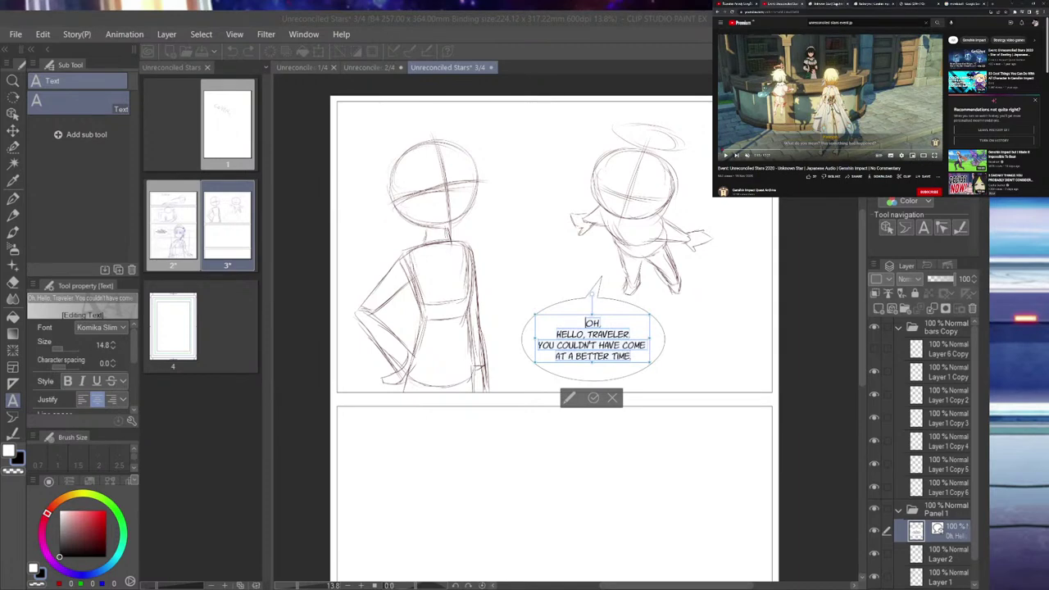
left_click(827, 4)
left_click_drag(784, 65, 867, 66)
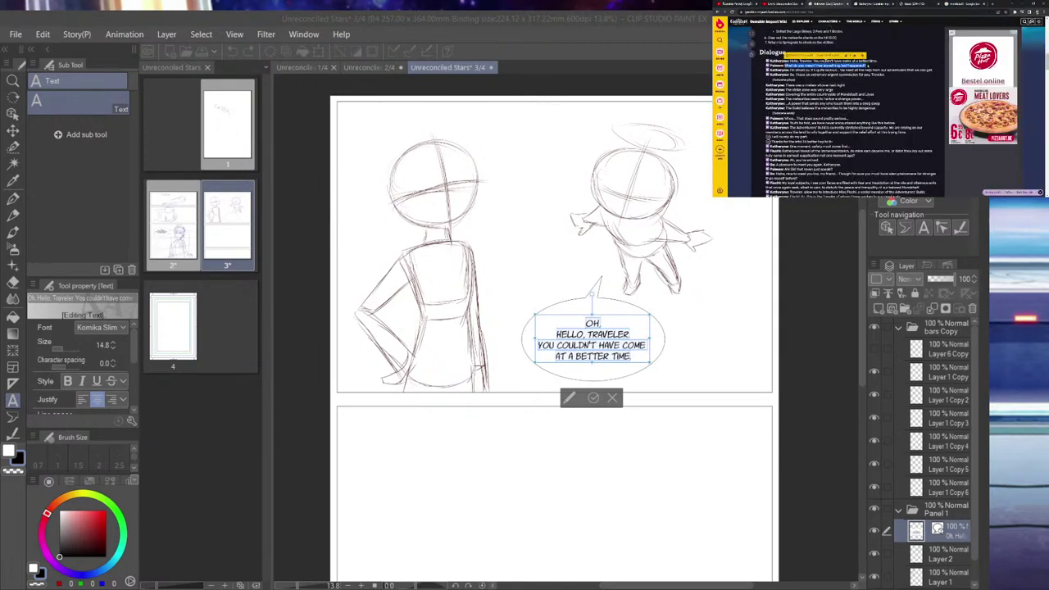
key("ctrl+c")
left_click(189, 301)
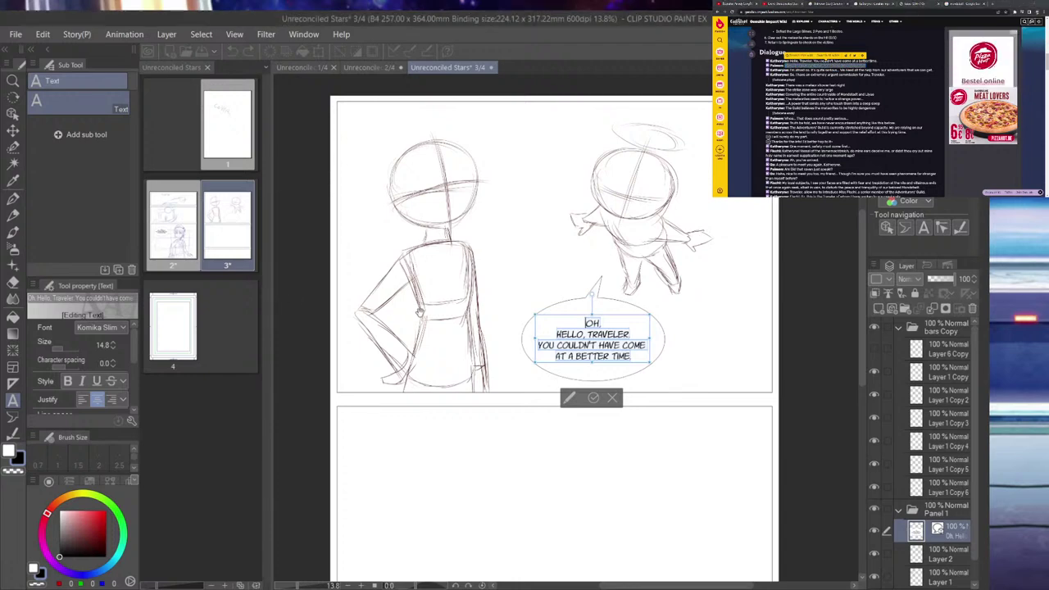
key("ctrl+v")
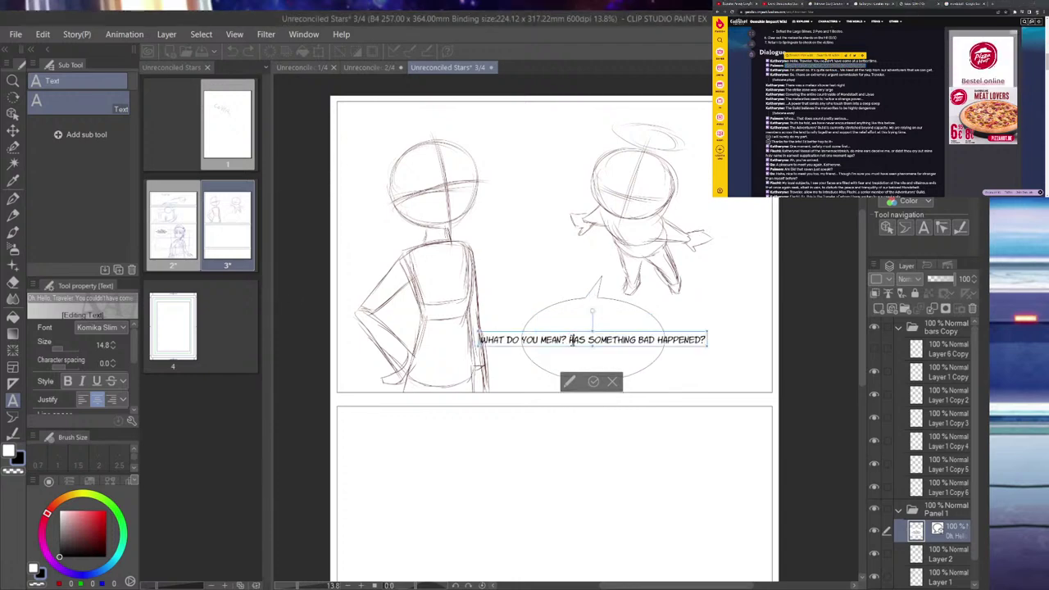
key("Return")
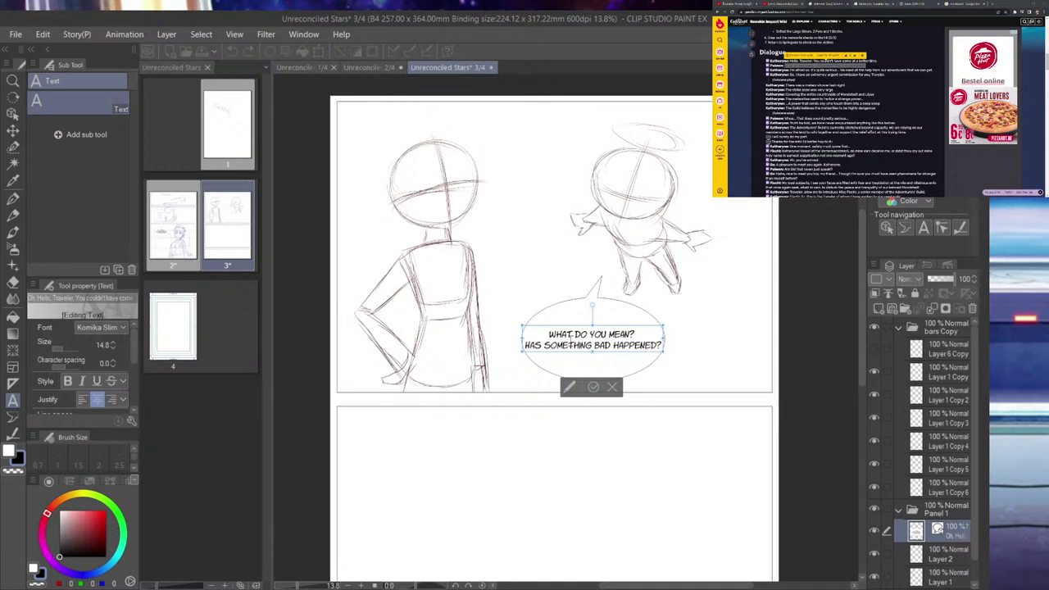
- Widen the speech balloon around the two-line text and reduce its height
left_click(12, 112)
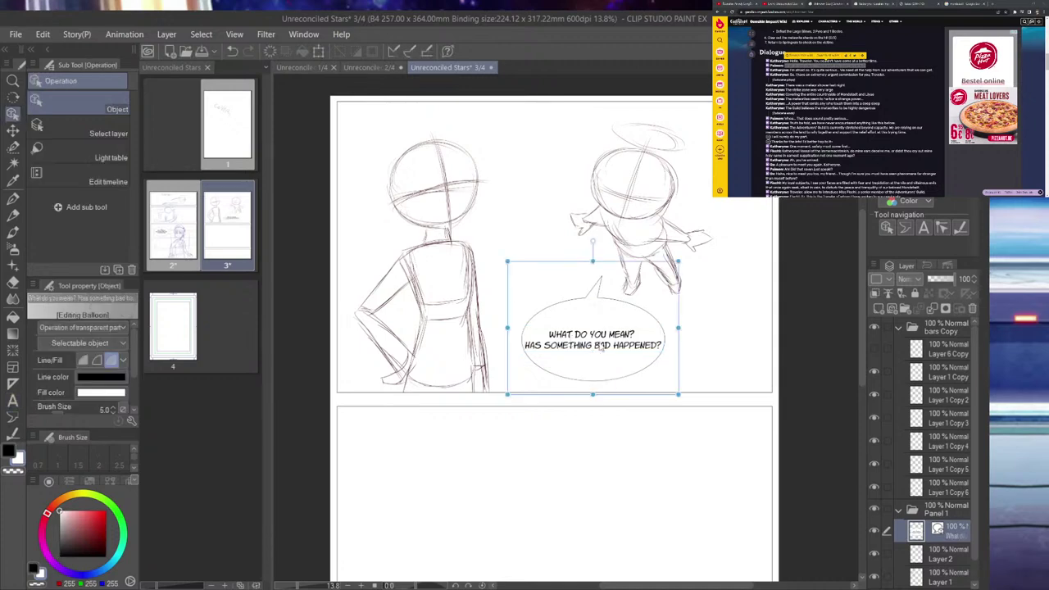
left_click_drag(678, 328, 718, 328)
left_click_drag(613, 257, 632, 285)
left_click(13, 131)
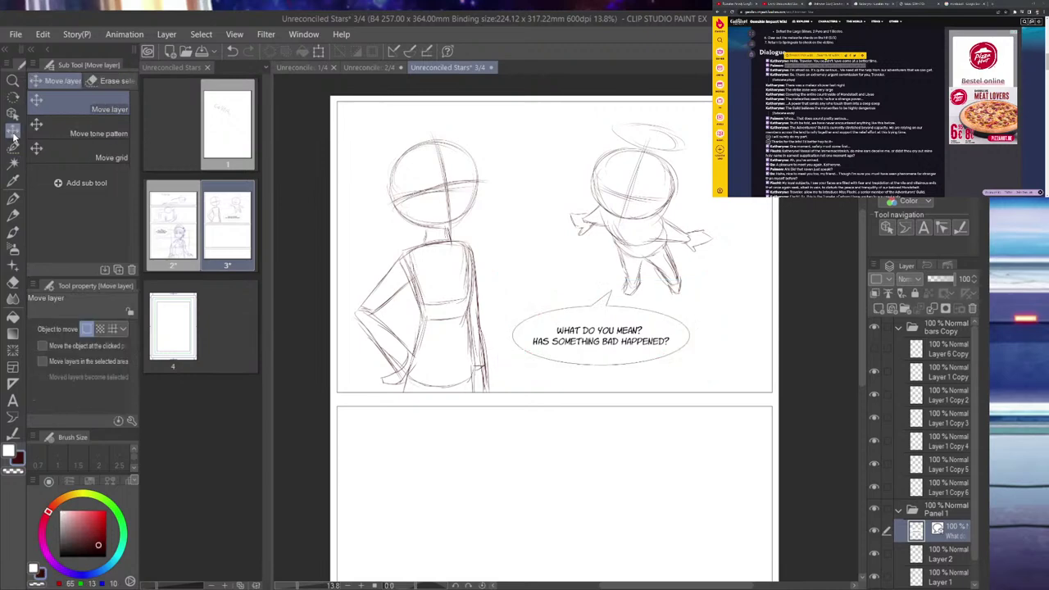
scroll(627, 205, "down", 3)
scroll(692, 298, "up", 3)
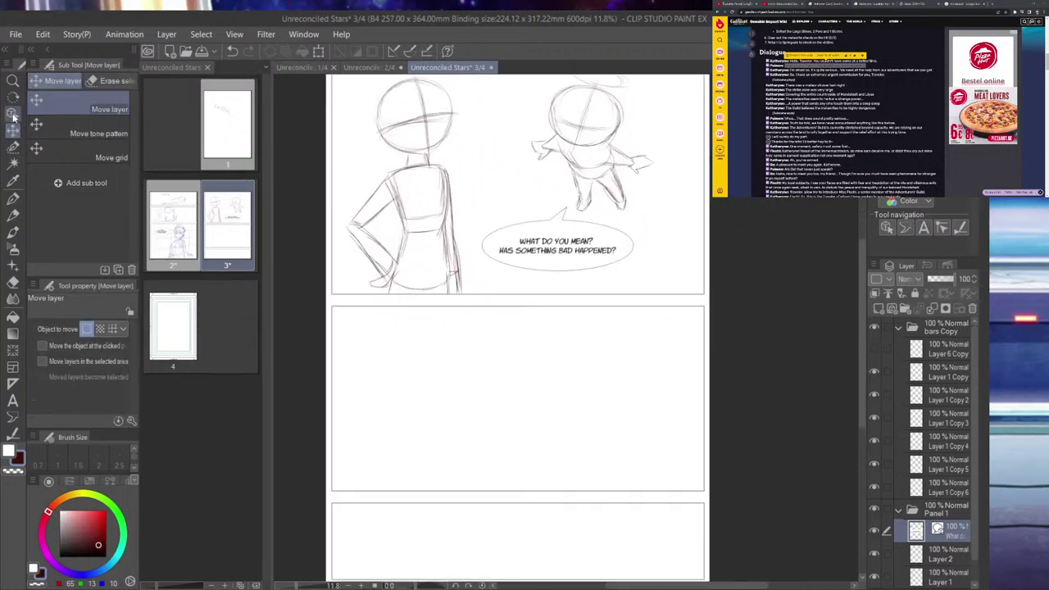
left_click(13, 115)
left_click(562, 264)
scroll(557, 270, "down", 2)
scroll(545, 276, "up", 2)
scroll(546, 281, "down", 1)
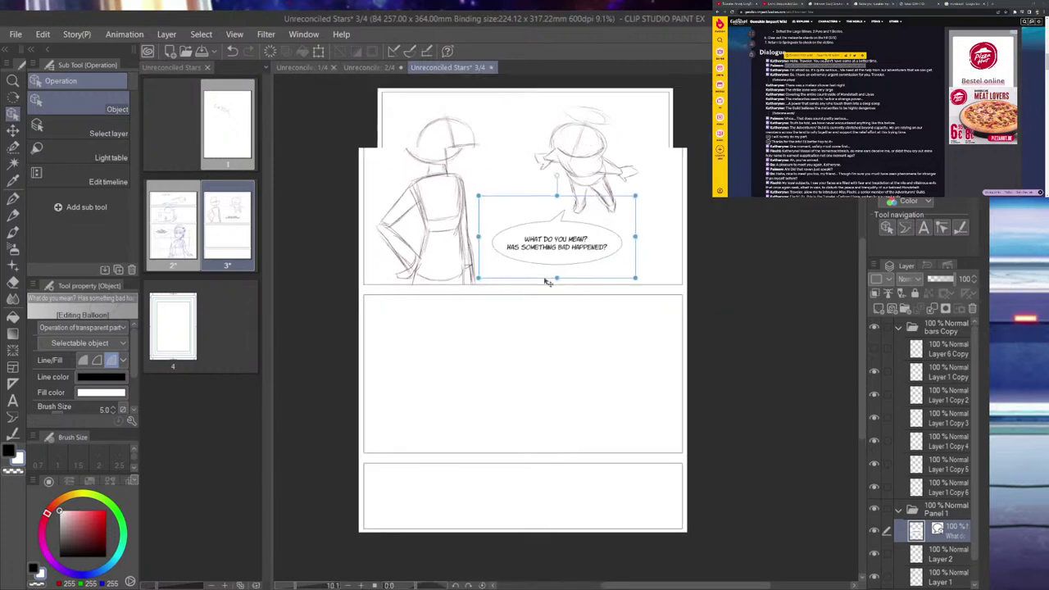
scroll(502, 426, "up", 1)
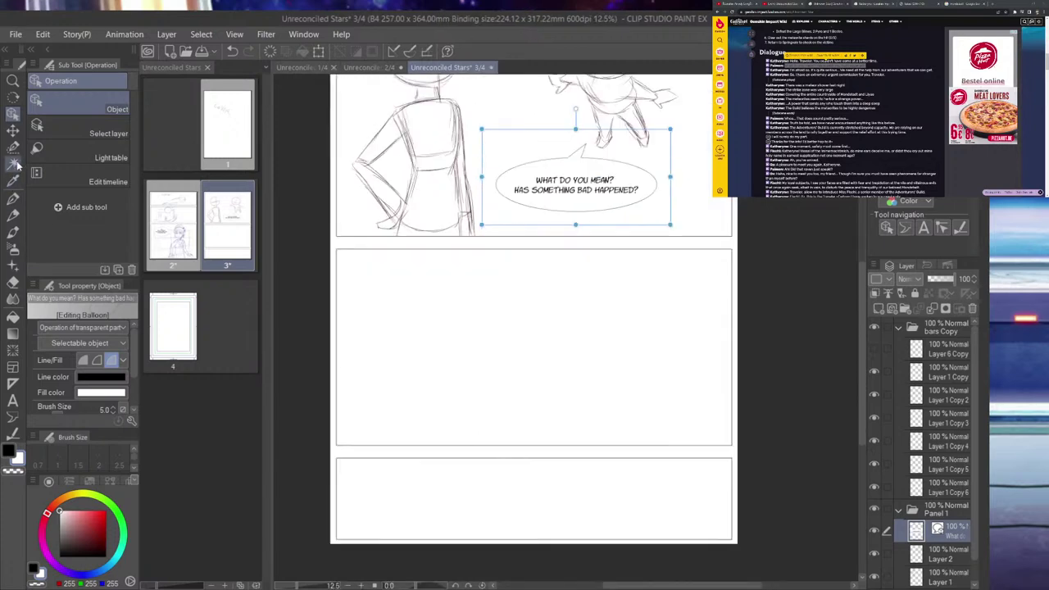
- Review the wiki dialogue and replay the event video after "What do you mean? Has something bad happened?" to plan the next panels
left_click(950, 32)
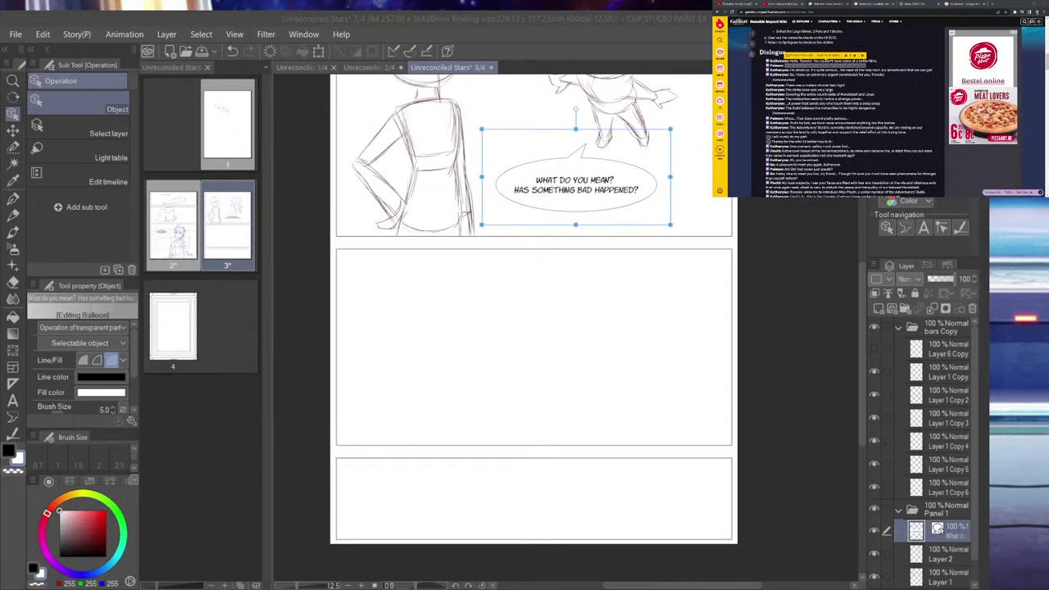
left_click(738, 42)
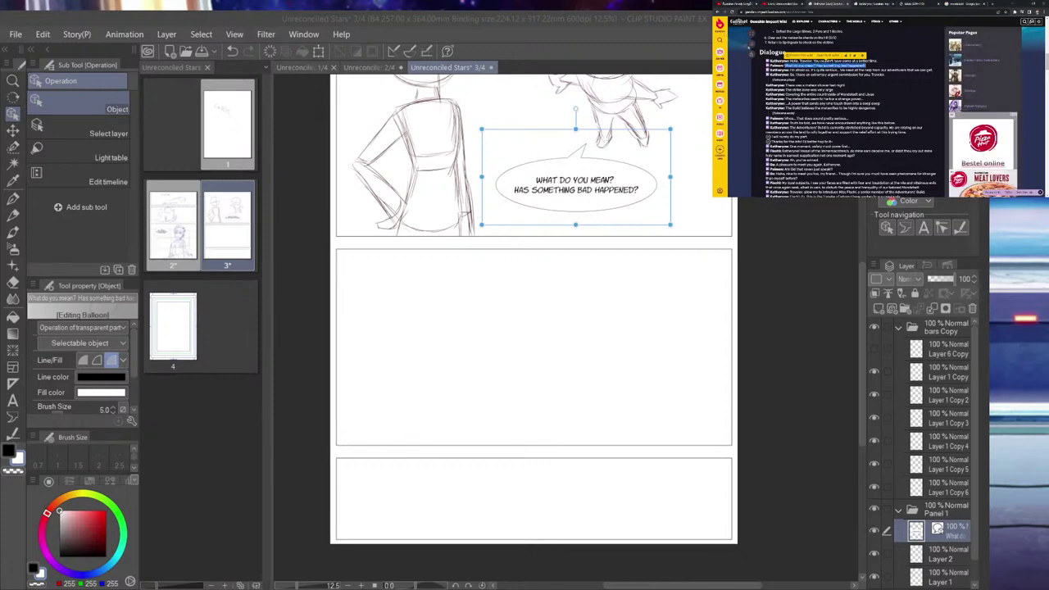
left_click(779, 5)
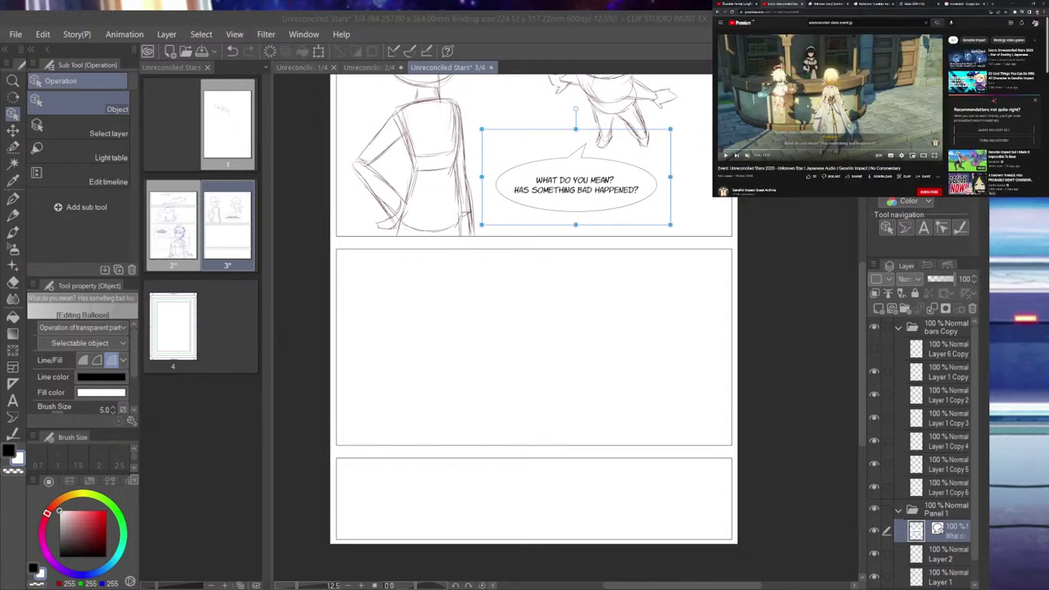
left_click(755, 120)
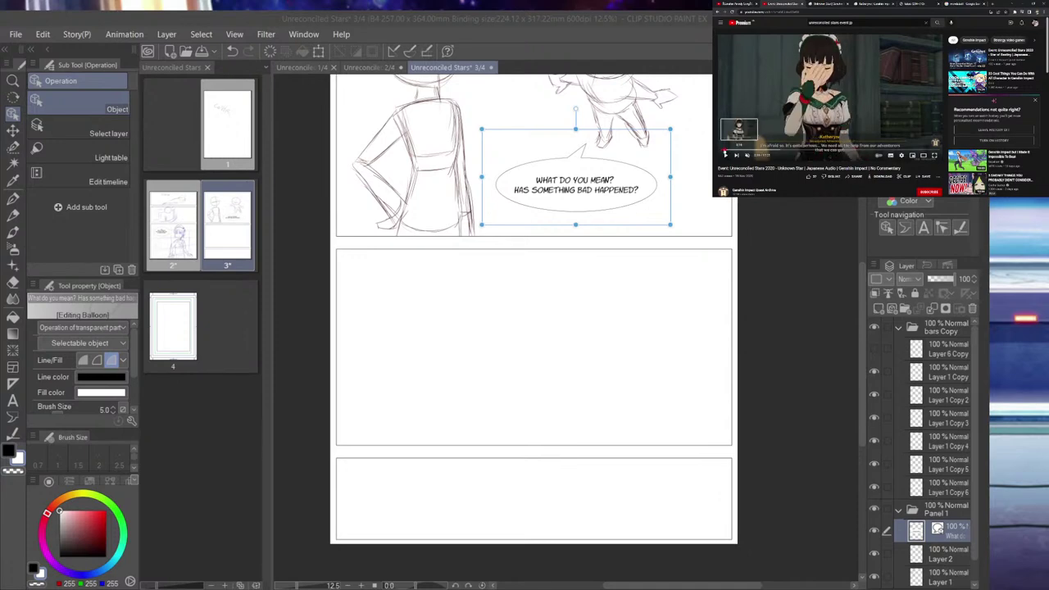
left_click(725, 150)
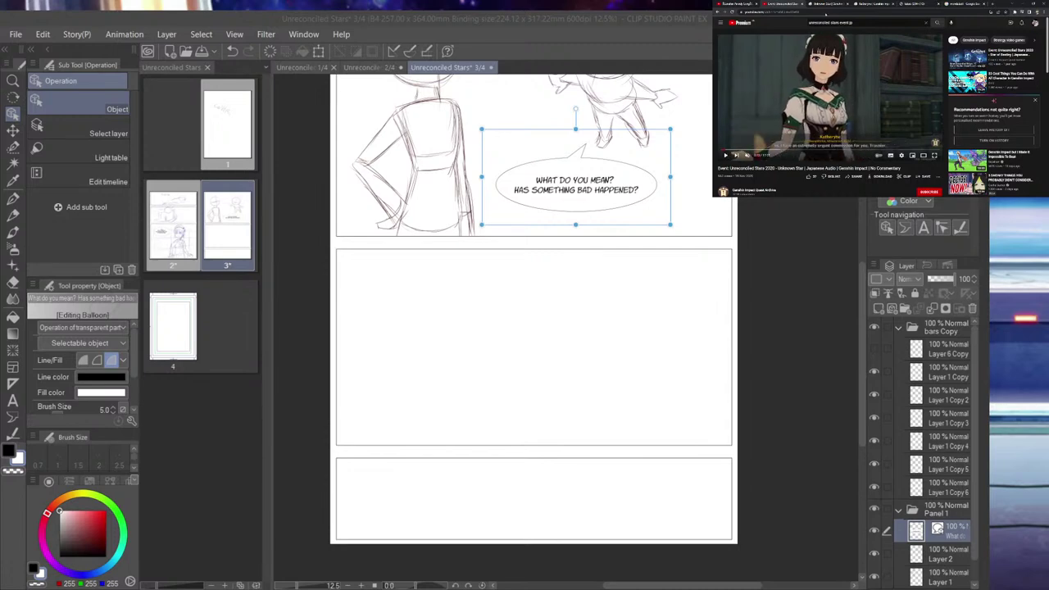
left_click(828, 4)
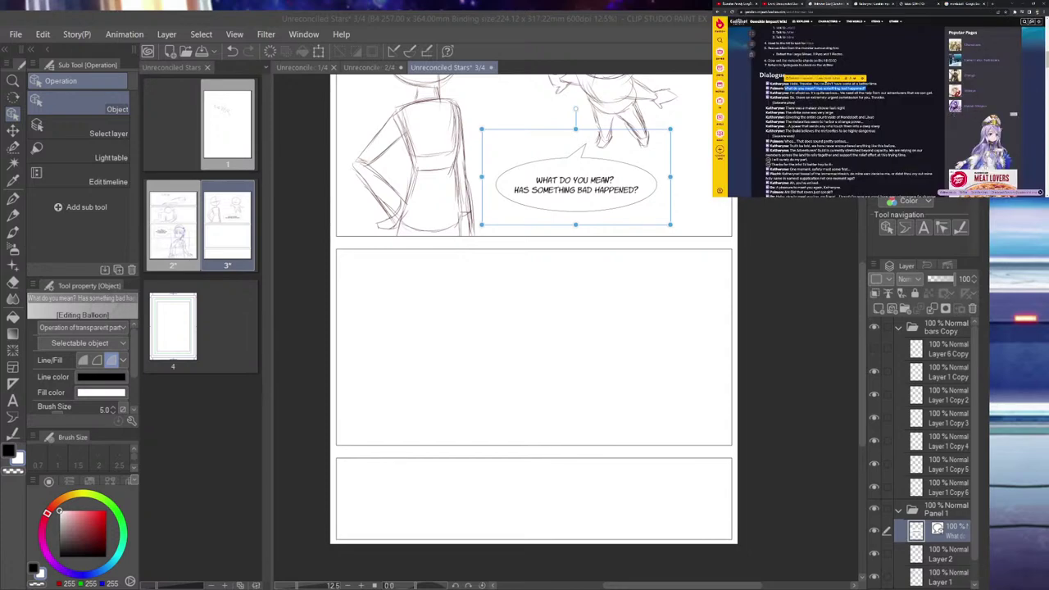
left_click(449, 312)
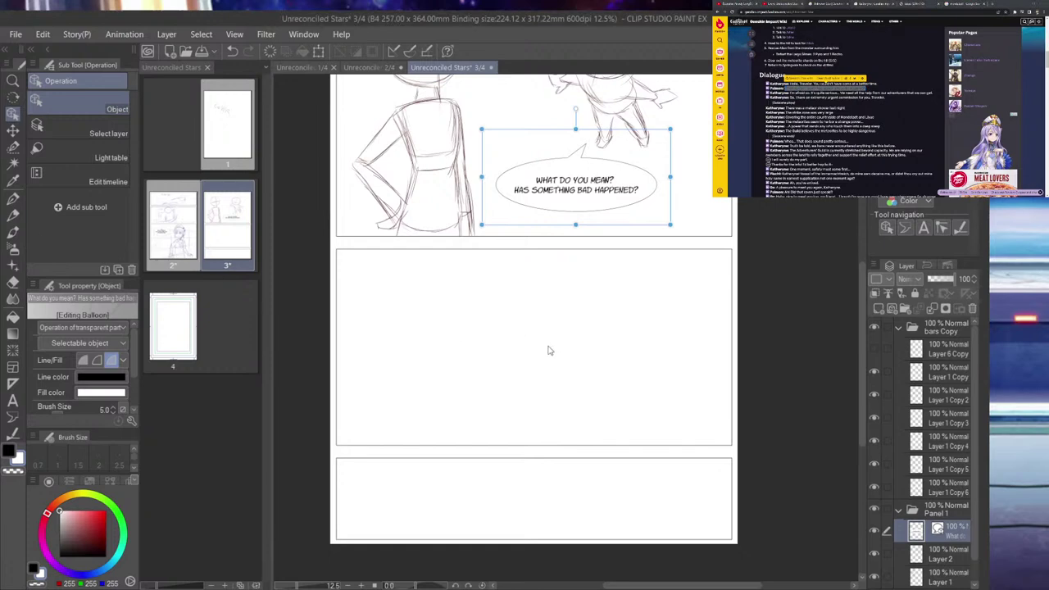
left_click(515, 451)
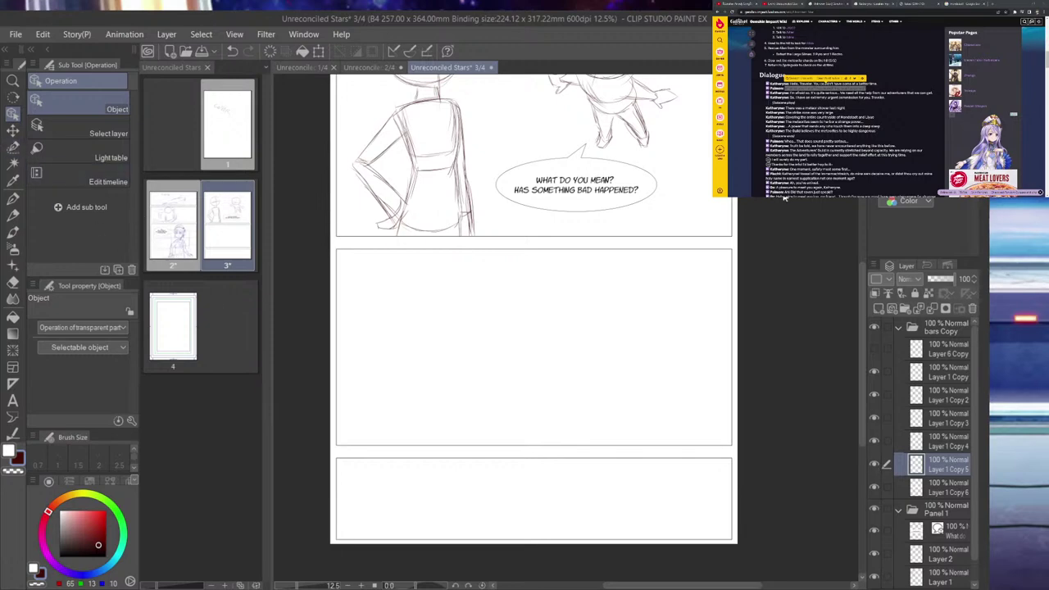
scroll(639, 189, "down", 4)
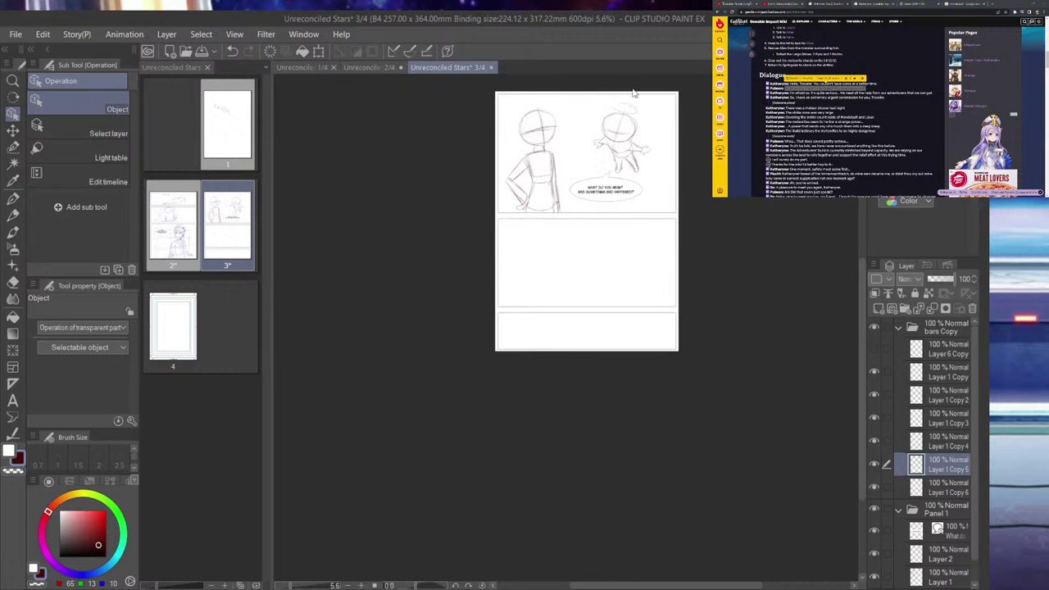
scroll(627, 82, "up", 3)
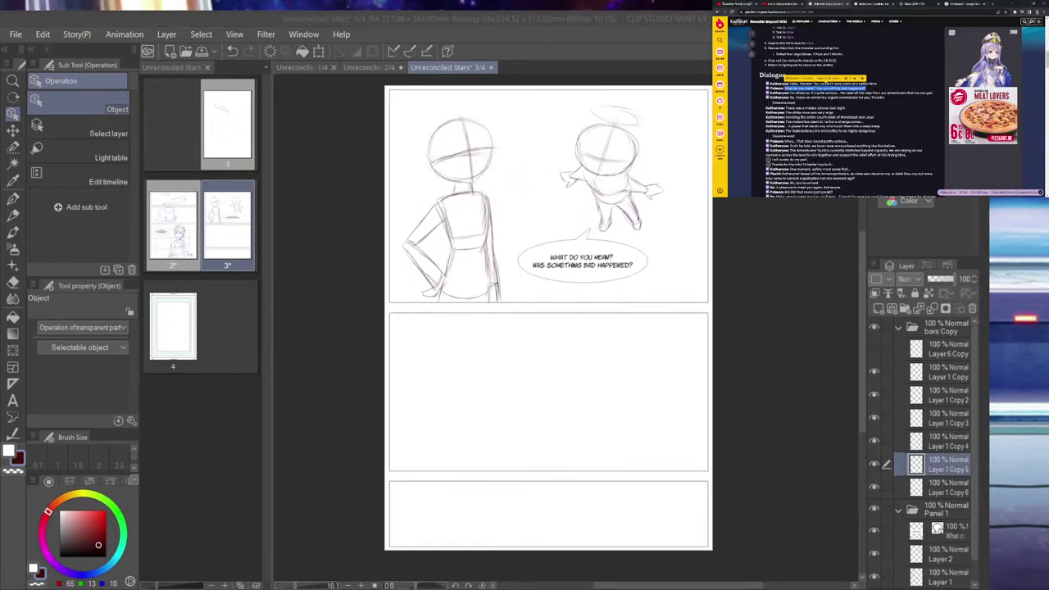
left_click(781, 4)
left_click(791, 81)
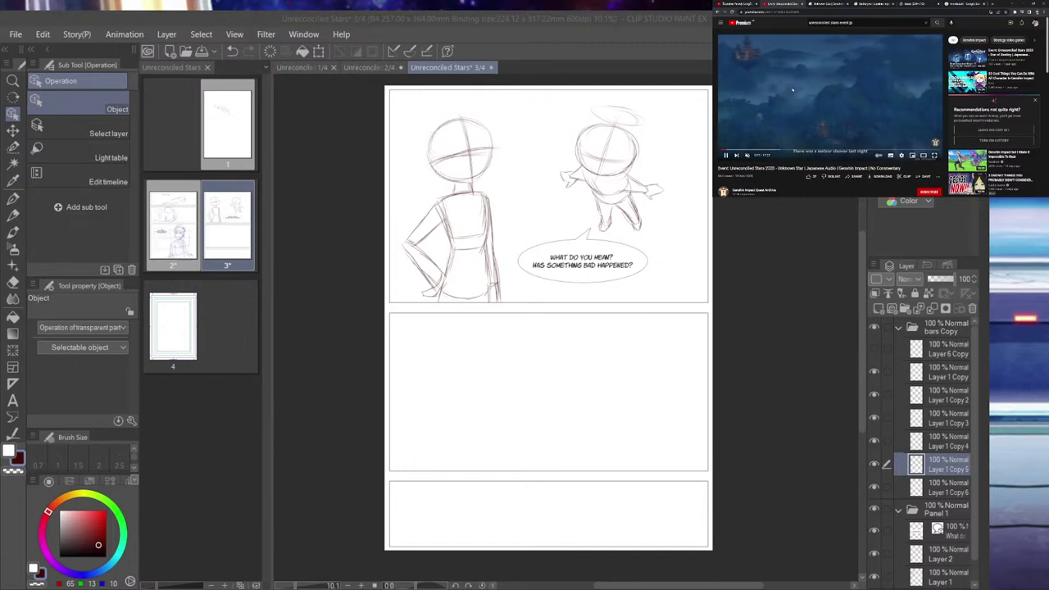
left_click(739, 153)
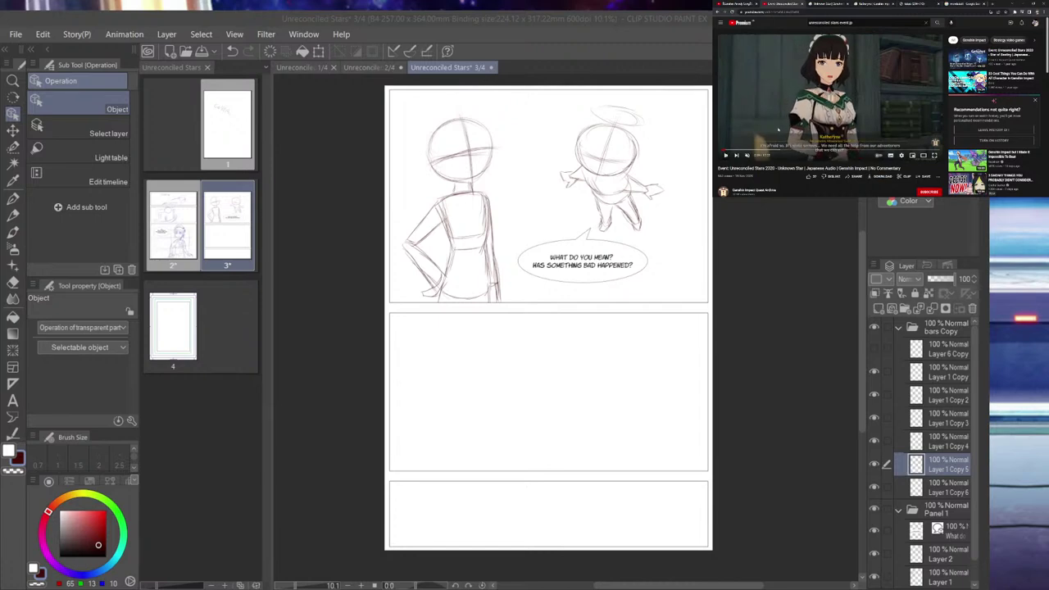
left_click(457, 268)
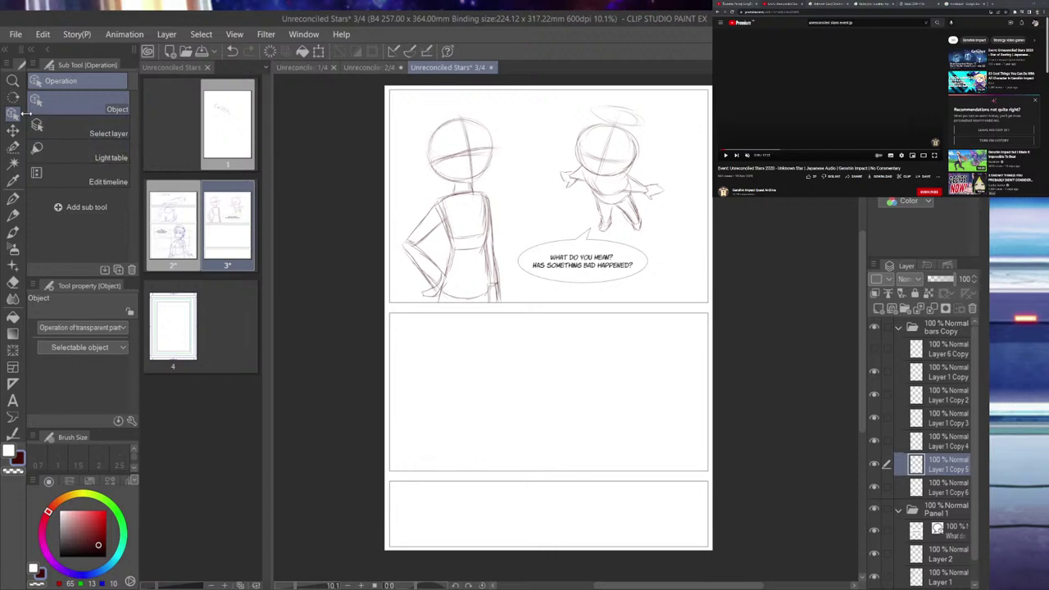
- Rotate the gutter bar between the two lower panels into a downward slope and shift it so it ends inside the page's left part
left_click(594, 483)
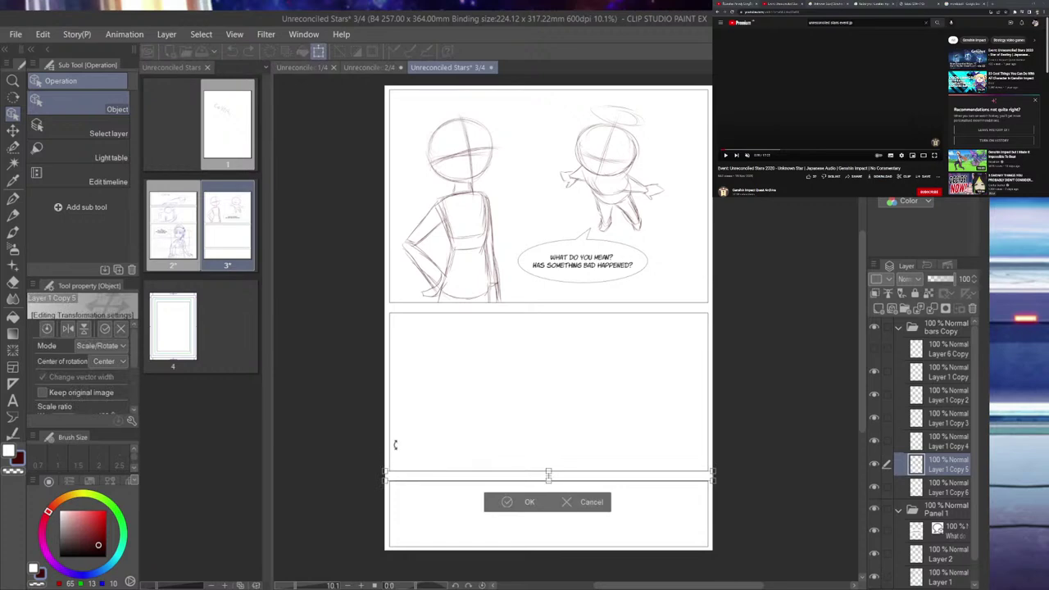
mouse_move(442, 421)
left_mouse_down()
mouse_move(508, 407)
mouse_move(489, 424)
mouse_move(444, 423)
left_mouse_up()
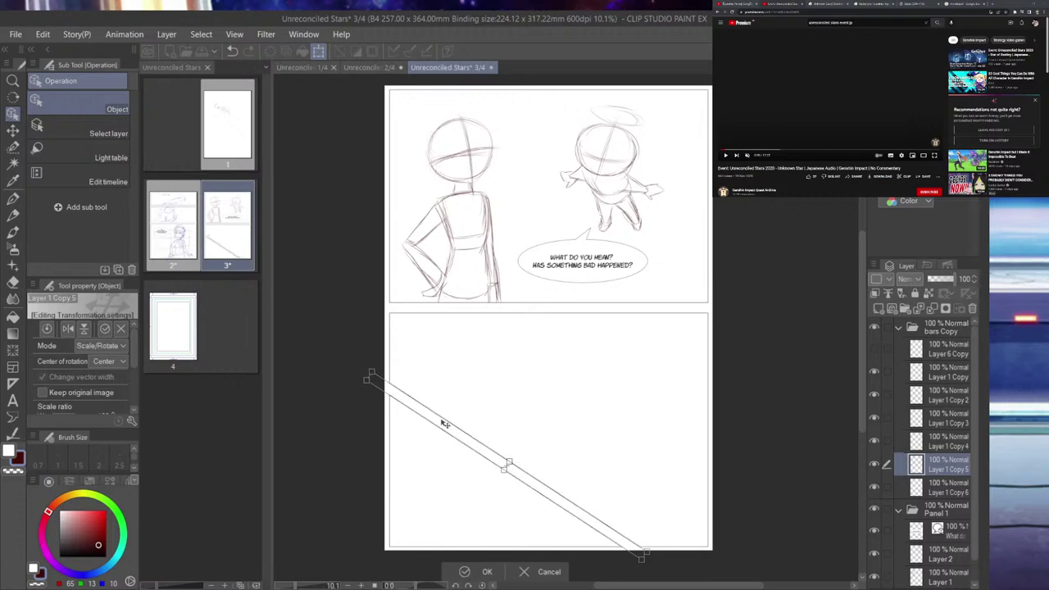
left_click_drag(349, 352, 357, 350)
mouse_move(430, 413)
left_mouse_down()
mouse_move(425, 420)
mouse_move(431, 416)
left_mouse_up()
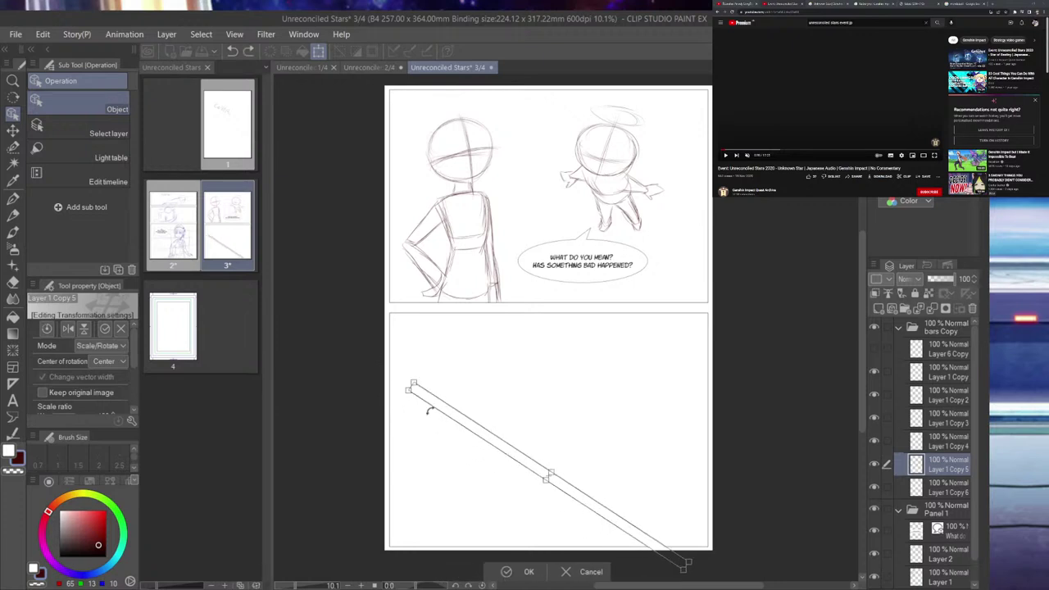
key("ctrl+z")
left_click_drag(647, 481, 472, 459)
left_click(319, 490)
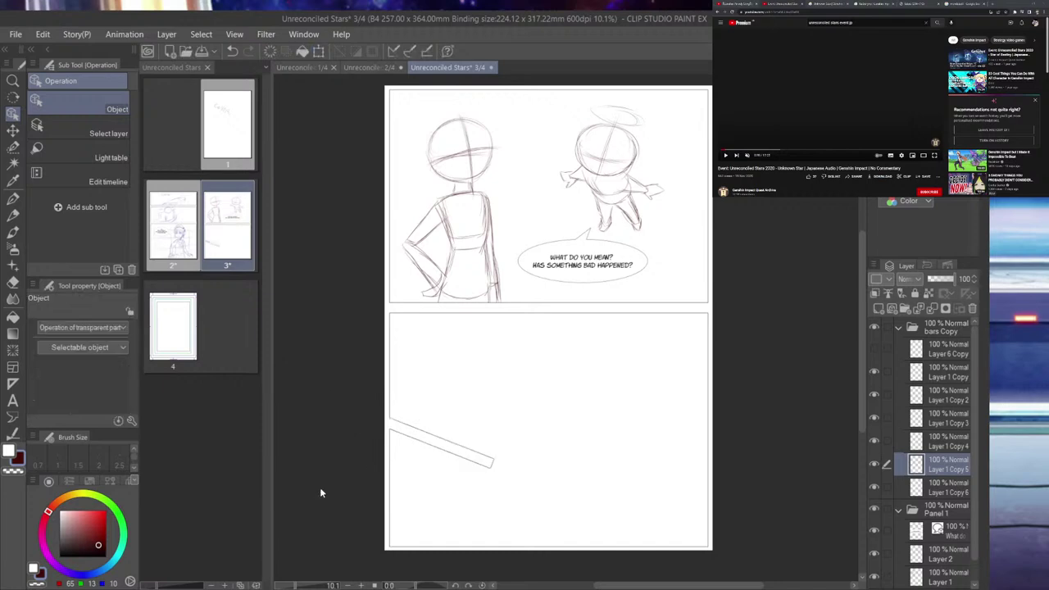
- Duplicate the sloped gutter bar and rotate the copy steeply downward, placing its upper end at the first bar's inner end
key("ctrl+v")
left_click_drag(471, 463, 504, 537)
key("ctrl+t")
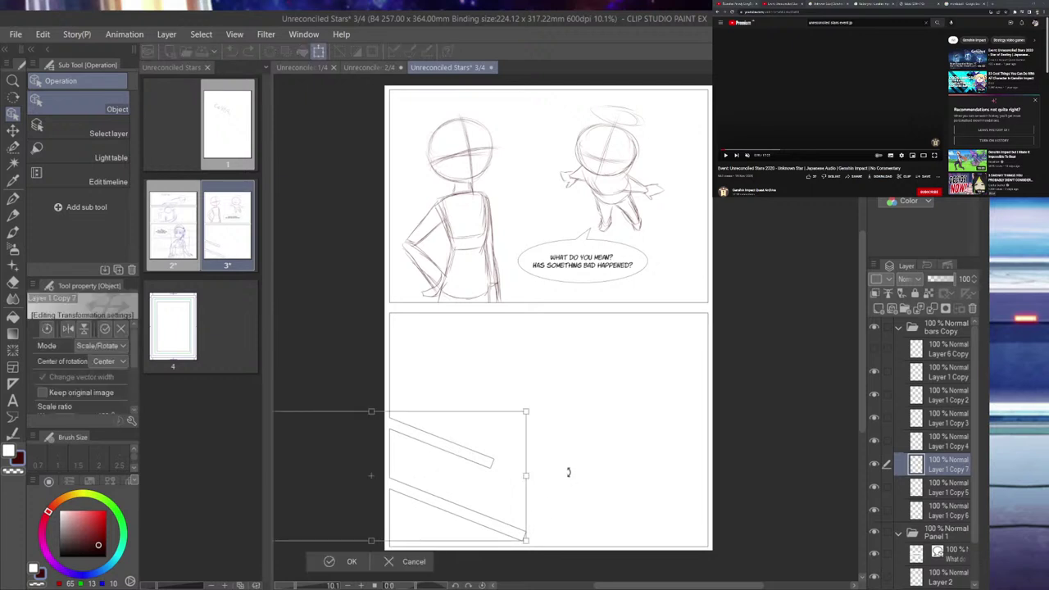
left_click_drag(542, 397, 339, 435)
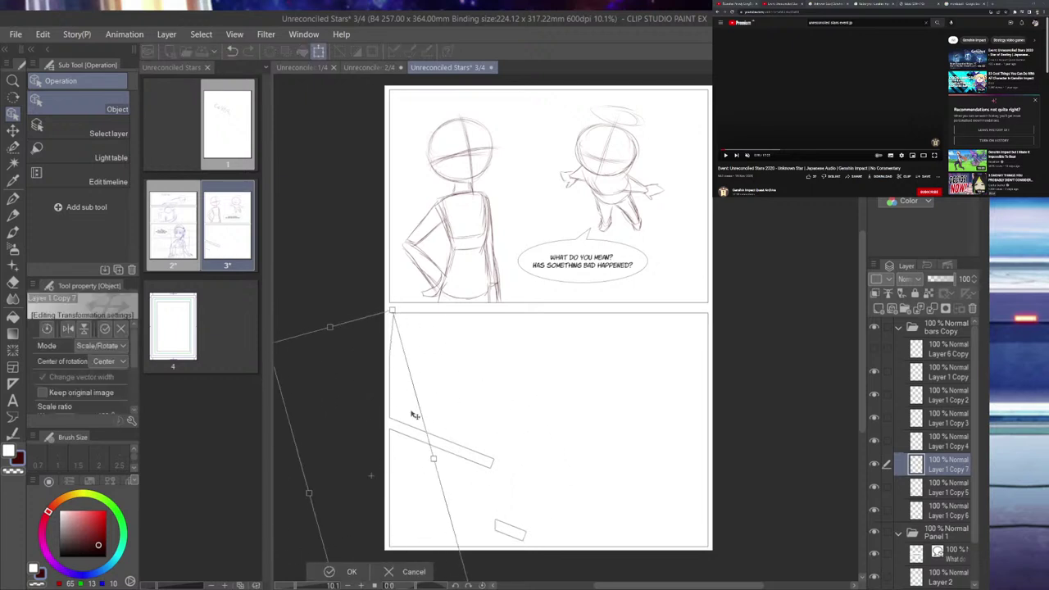
left_click_drag(463, 427, 511, 483)
- Nudge the steep gutter bar until its outline meets the sloped bar in a clean corner, and apply the transformation
scroll(512, 483, "up", 8)
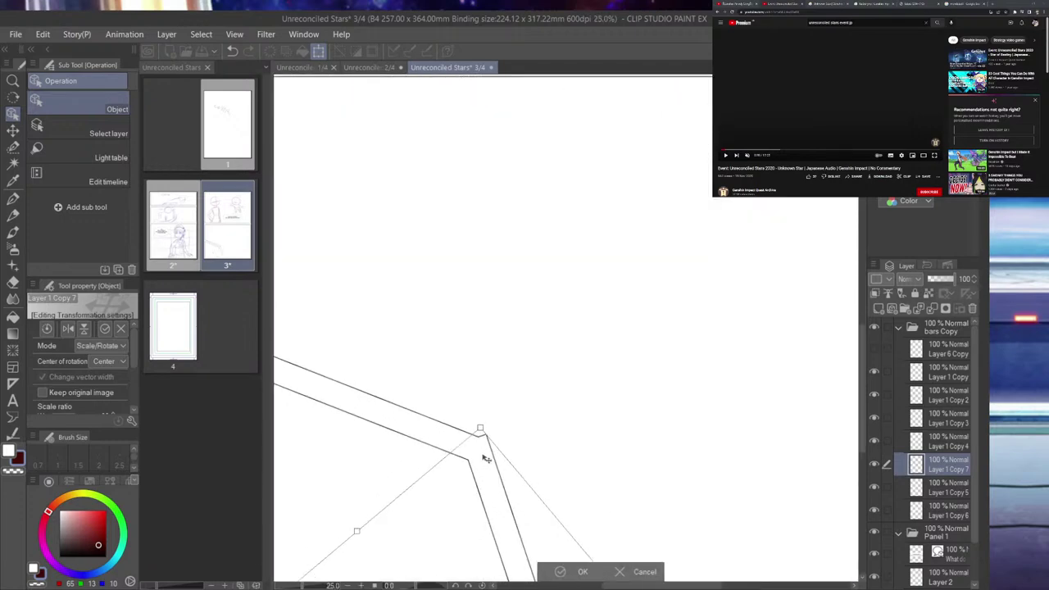
scroll(500, 484, "up", 2)
left_click_drag(499, 485, 503, 508)
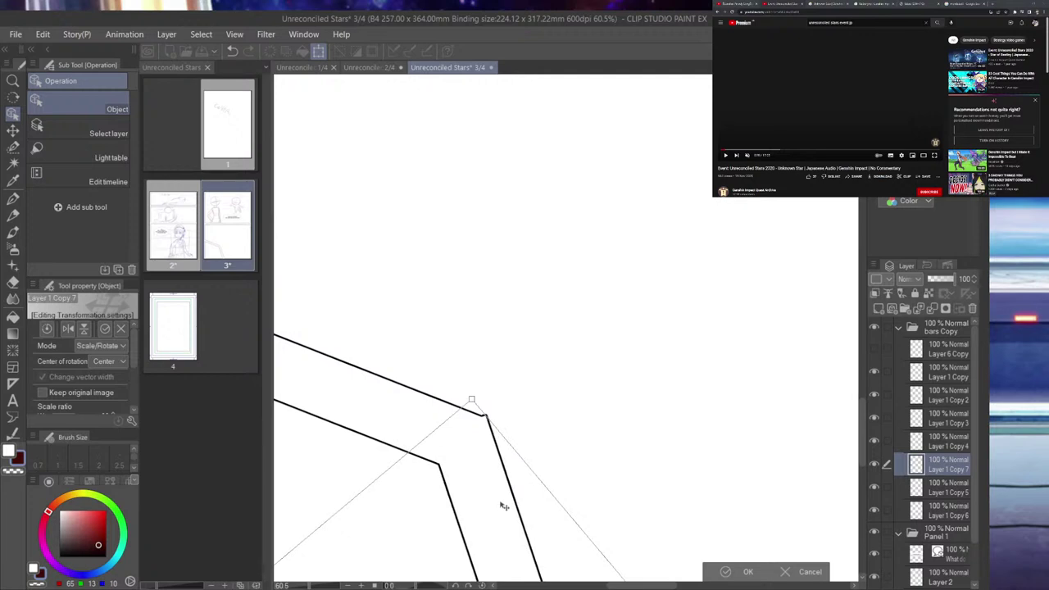
left_click_drag(504, 508, 506, 512)
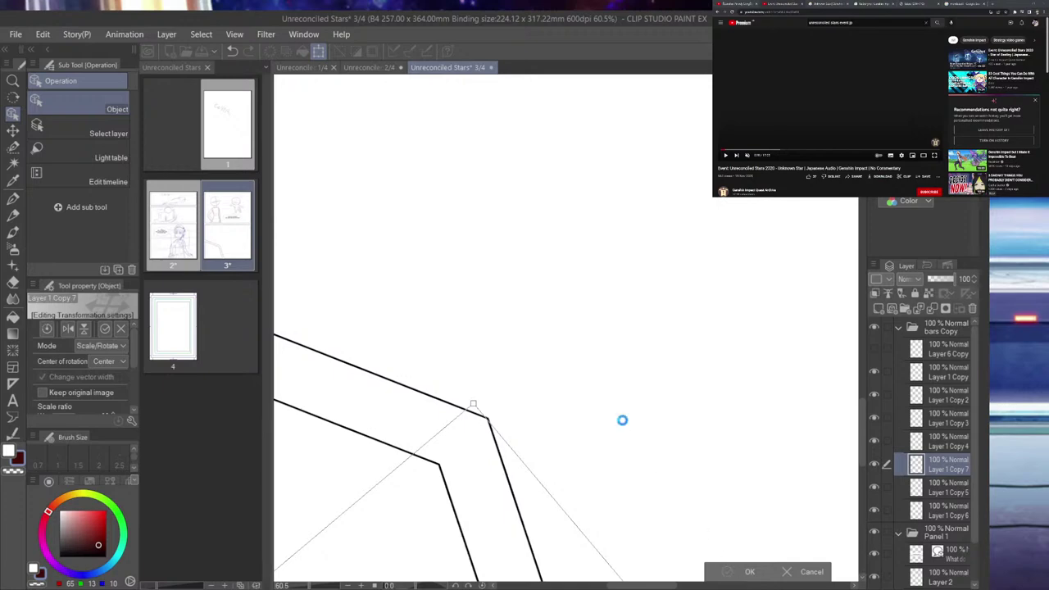
scroll(623, 423, "down", 8)
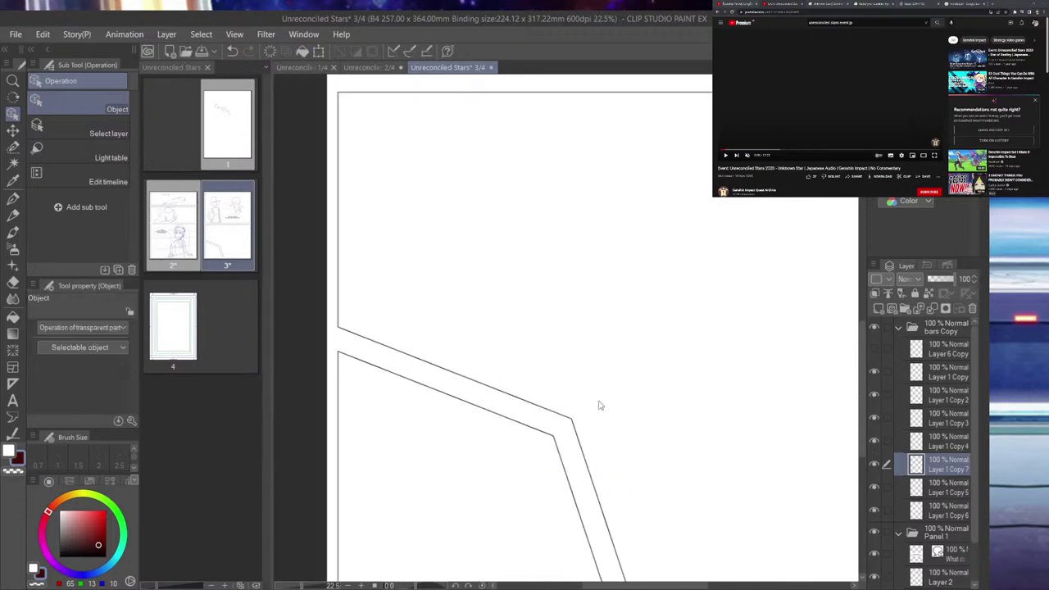
scroll(587, 401, "up", 3)
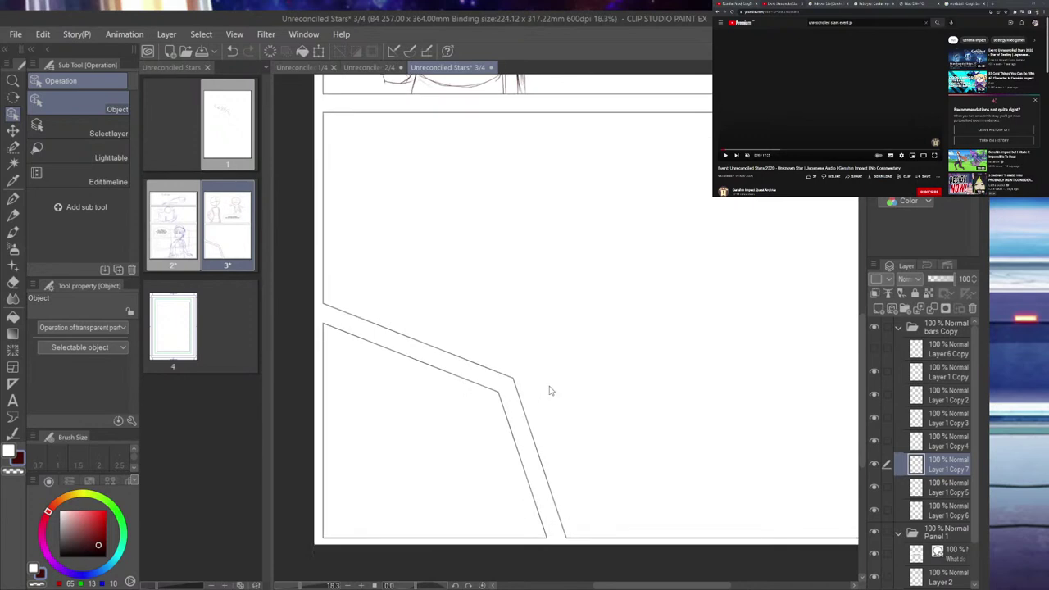
- Select Layer 1 Copy 7 and Layer 1 Copy 5 together and scale both gutter bars up slightly to enlarge the lower-left corner panel
left_click(874, 466)
left_click(875, 467)
left_click(874, 487)
left_click(874, 487)
left_click(951, 494, "ctrl")
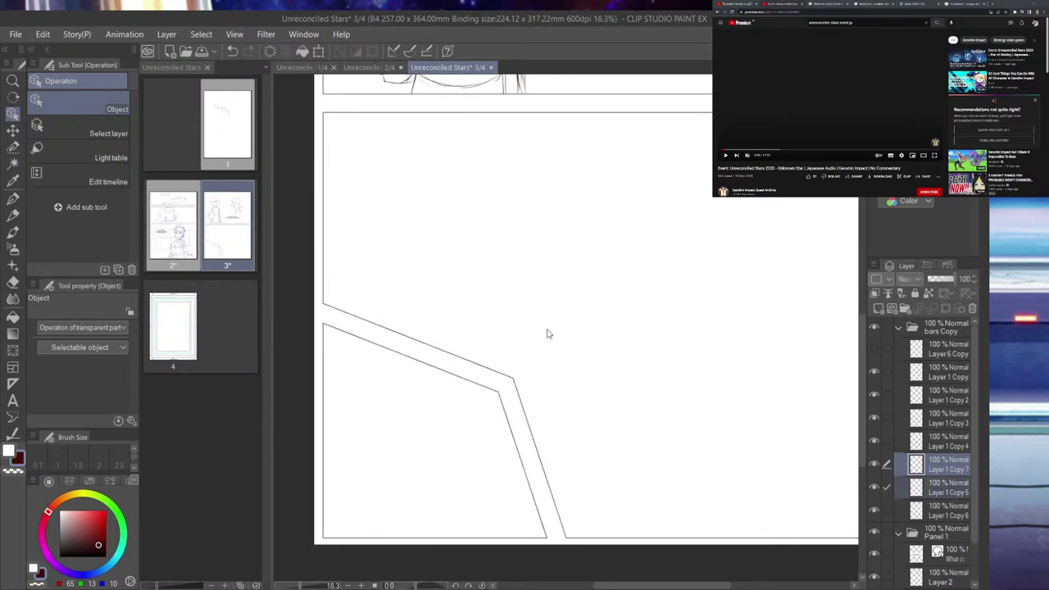
key("ctrl+t")
left_click_drag(698, 157, 734, 137)
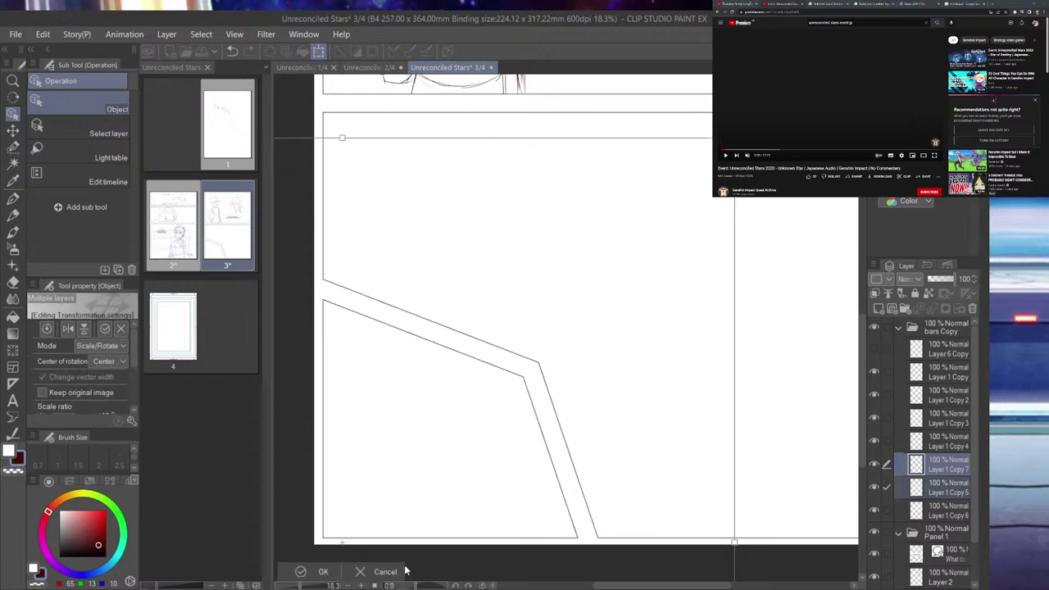
key("Return")
scroll(492, 436, "down", 4)
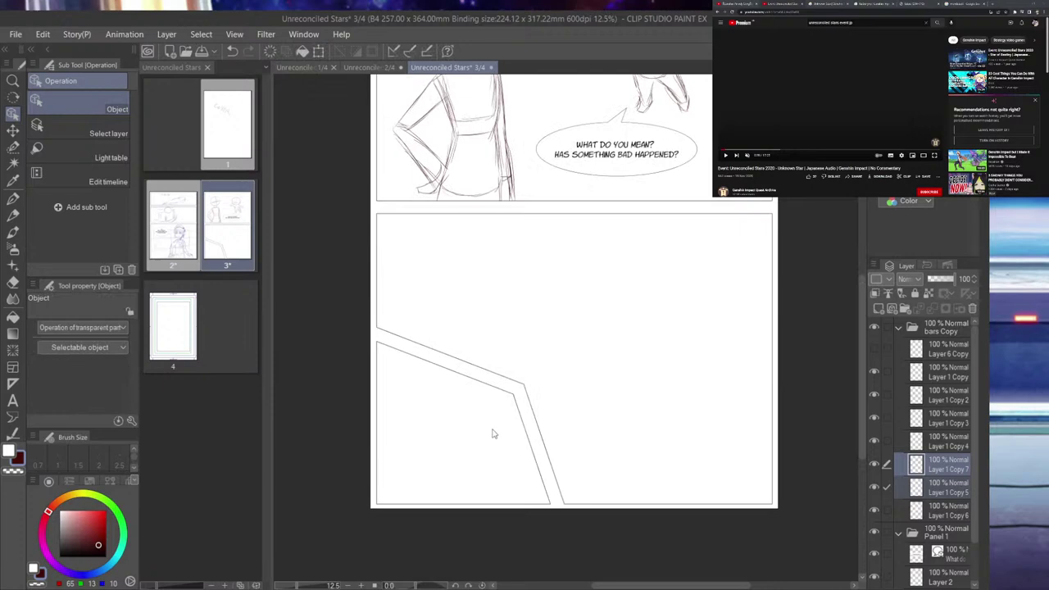
- Choose the G-pen, collapse the bars Copy and Panel 1 folders, and create a new layer folder above Panel 1
left_click(13, 199)
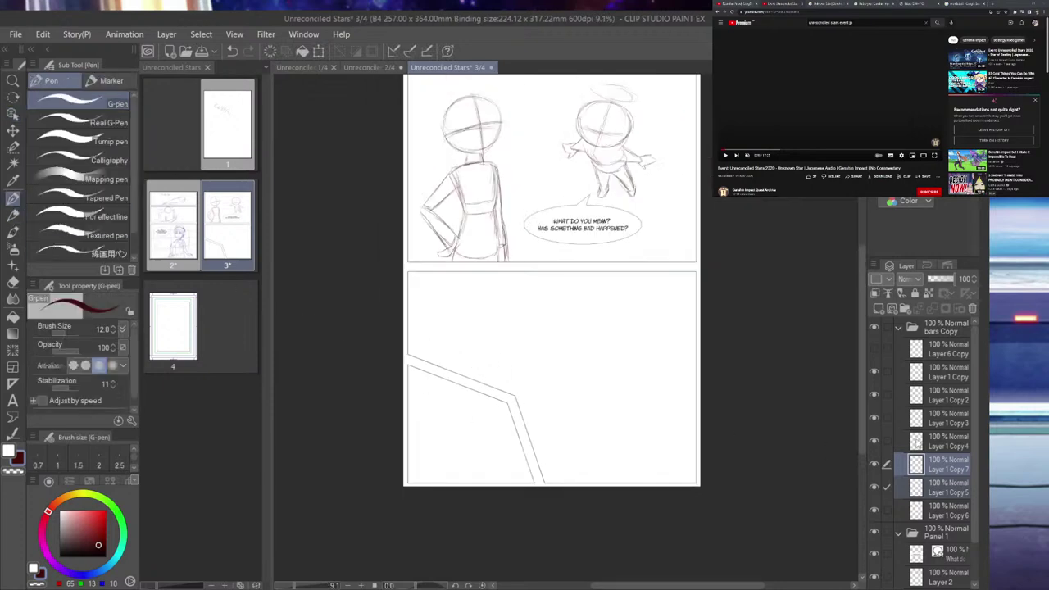
left_click(898, 326)
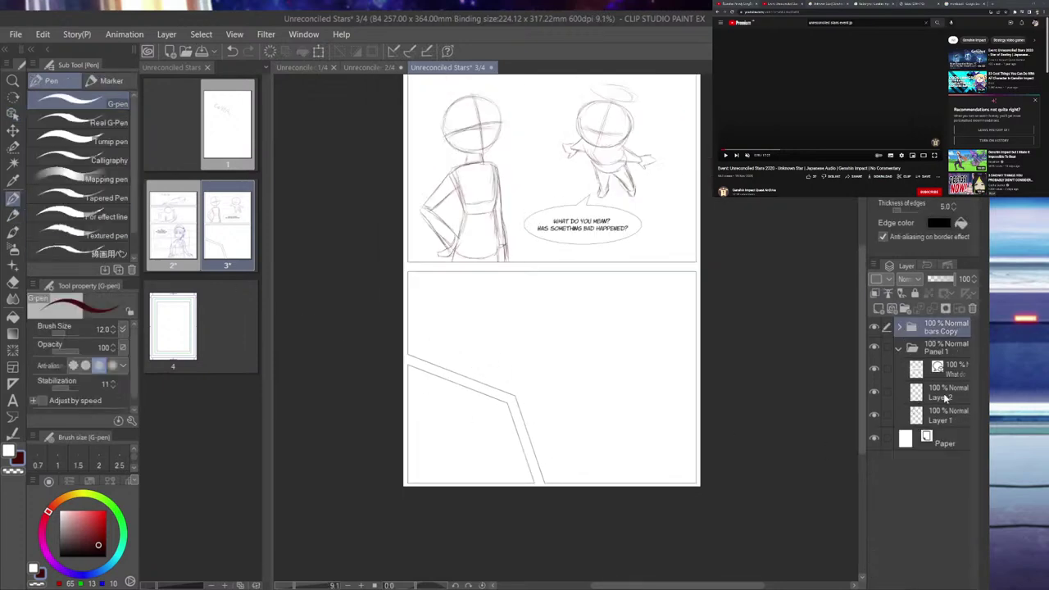
left_click(910, 348)
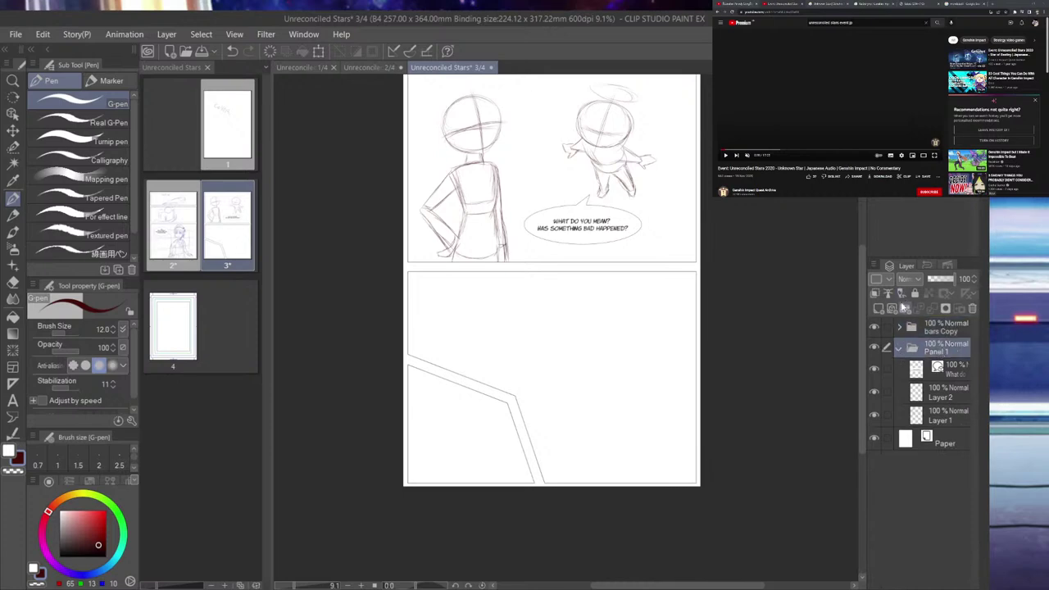
left_click(899, 349)
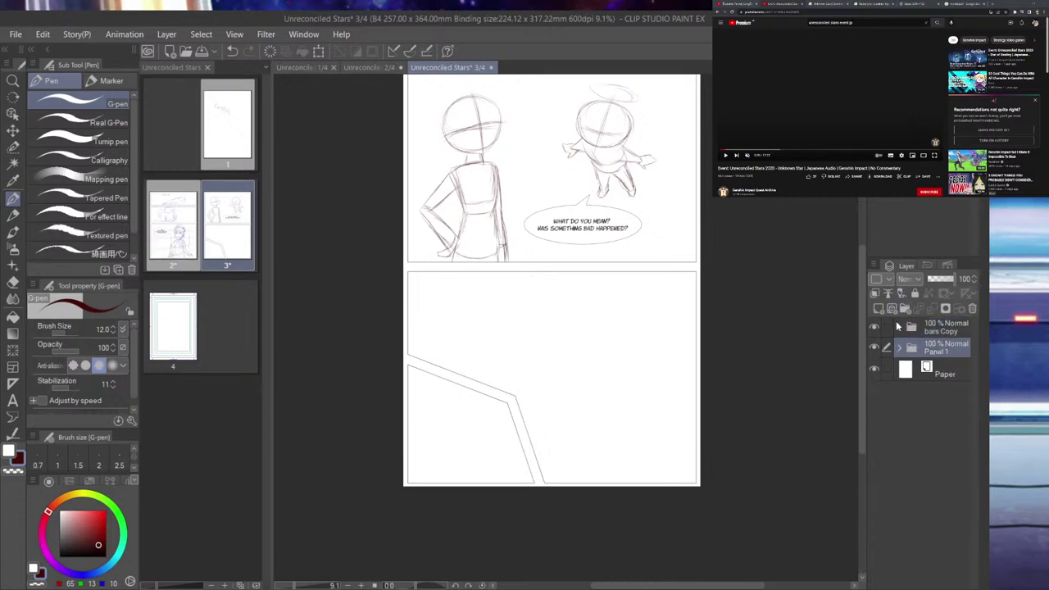
left_click(905, 308)
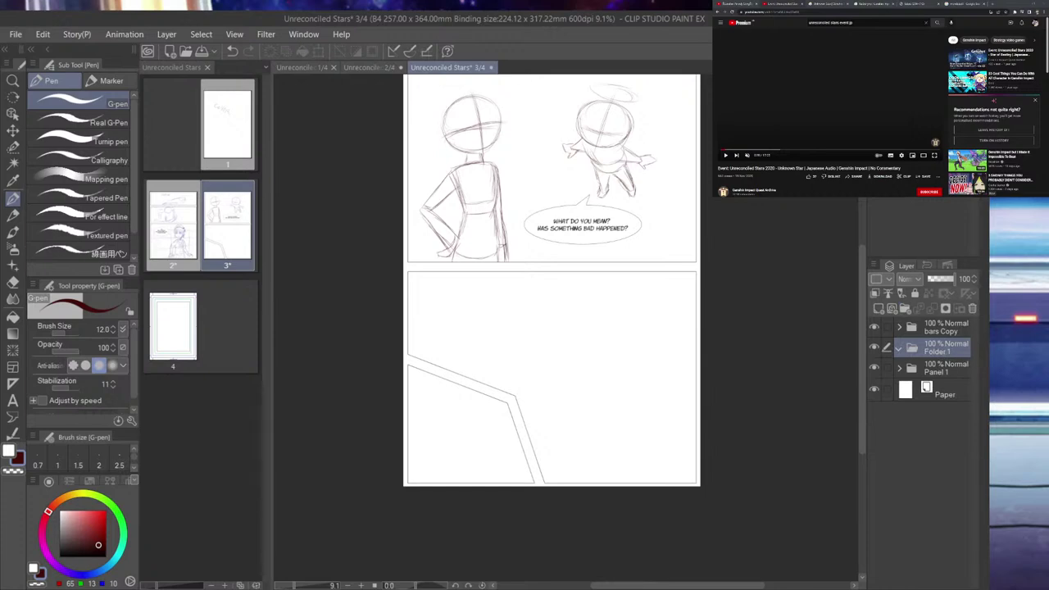
- Name the new folder Panel 3 and, on a new layer inside it, sketch a head's rounded top in the lower-left corner panel
left_click(878, 310)
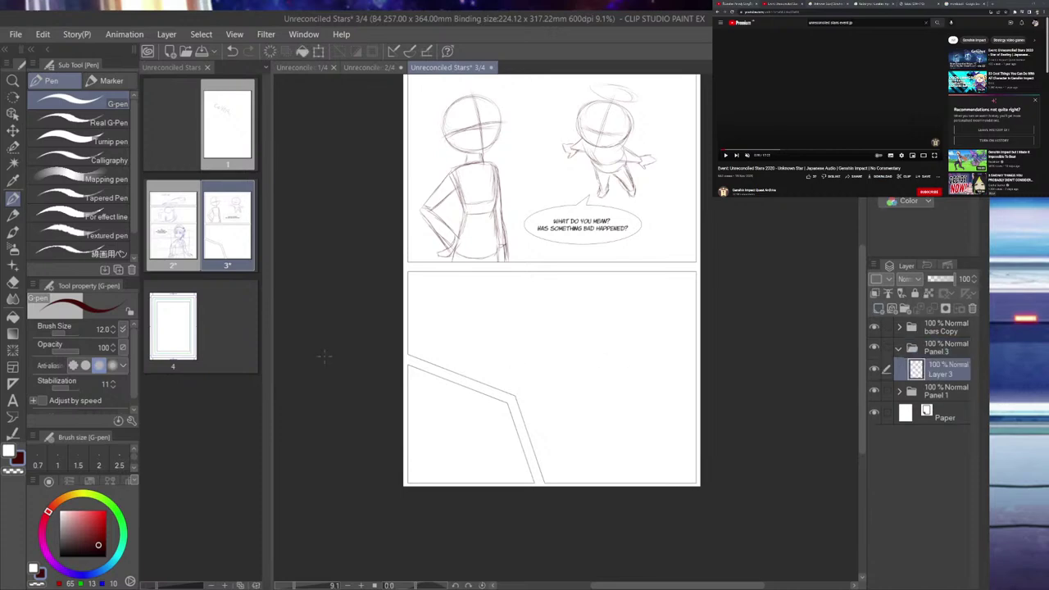
scroll(464, 515, "up", 3)
scroll(464, 514, "up", 3)
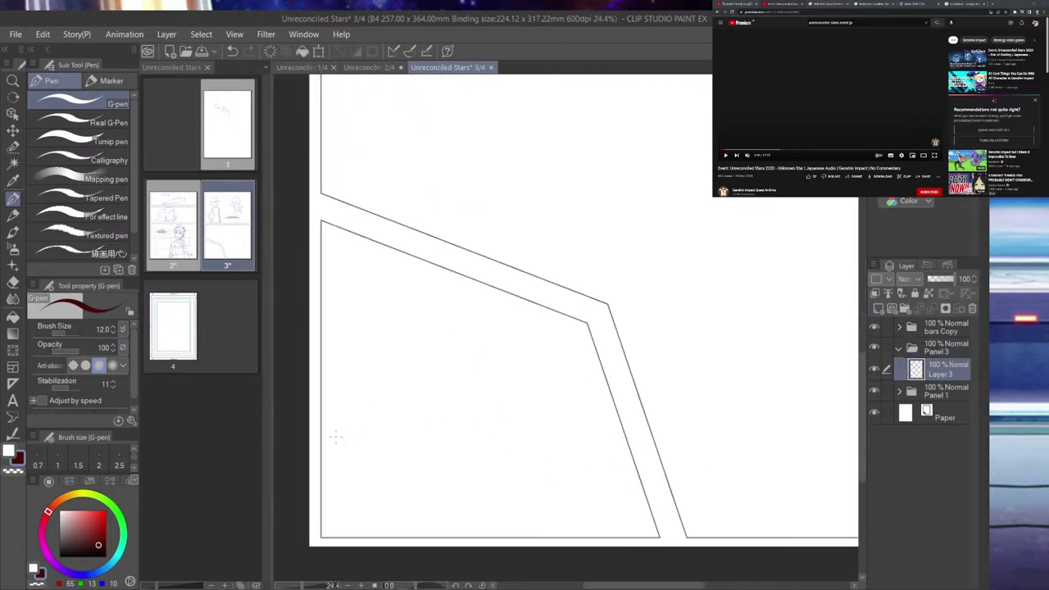
mouse_move(327, 419)
left_mouse_down()
mouse_move(424, 385)
mouse_move(472, 402)
left_mouse_up()
left_click_drag(376, 396, 494, 429)
left_click_drag(440, 389, 511, 515)
left_click_drag(488, 419, 507, 534)
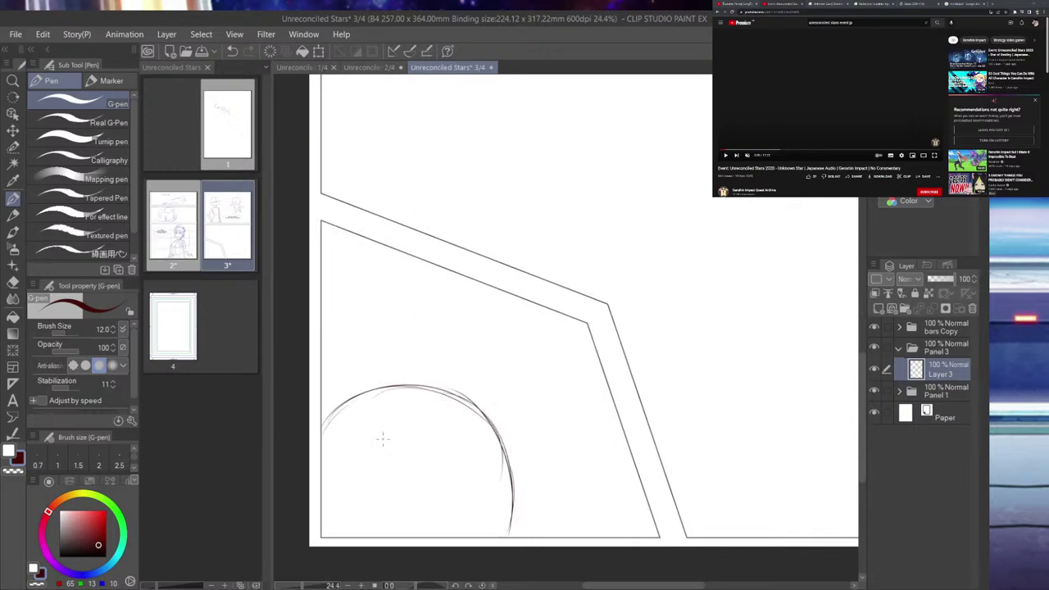
- Add a curved vertical centre line and arched eye-level guidelines across the head in the corner panel
mouse_move(408, 365)
left_mouse_down()
mouse_move(437, 452)
mouse_move(446, 537)
left_mouse_up()
mouse_move(325, 496)
left_mouse_down()
mouse_move(433, 462)
mouse_move(501, 455)
mouse_move(535, 476)
left_mouse_up()
left_click_drag(385, 470, 524, 474)
left_click_drag(420, 463, 518, 470)
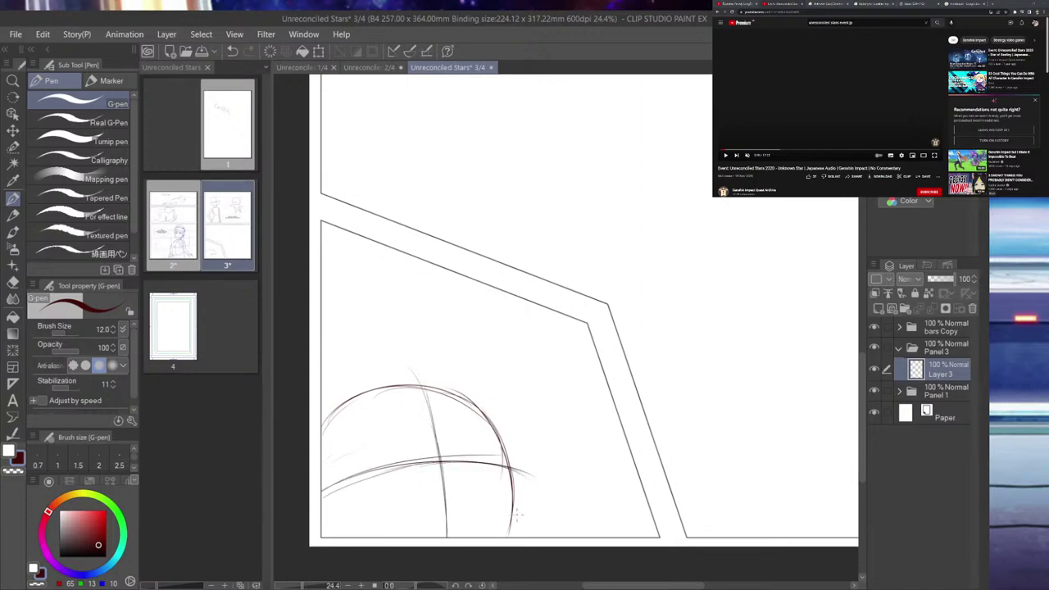
- Duplicate the first panel's speech balloon without its text into the lower-left corner panel and shrink it to a small oval
scroll(513, 473, "down", 2)
left_click(13, 114)
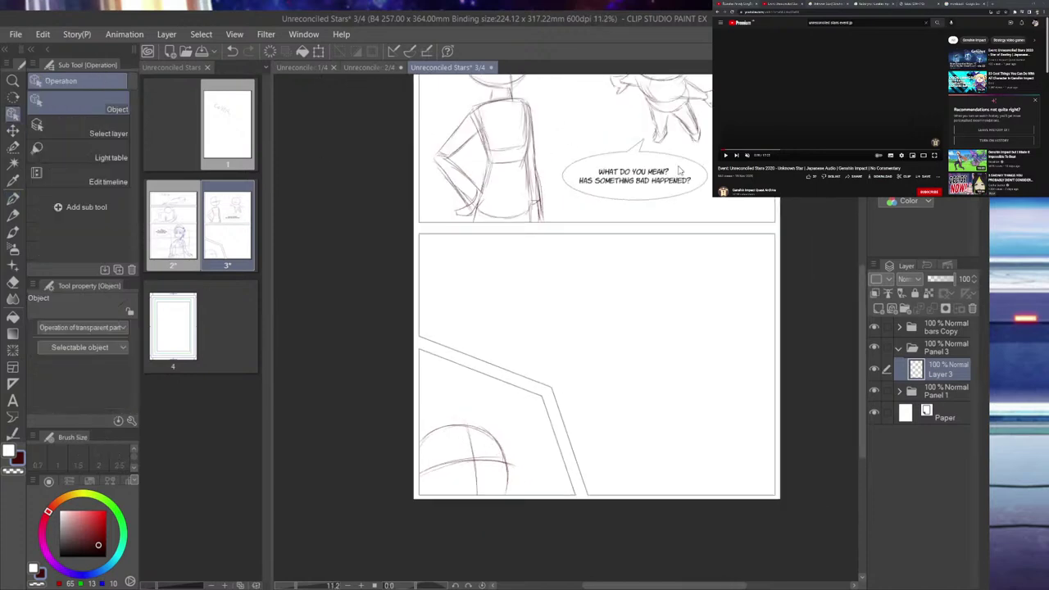
left_click(683, 164)
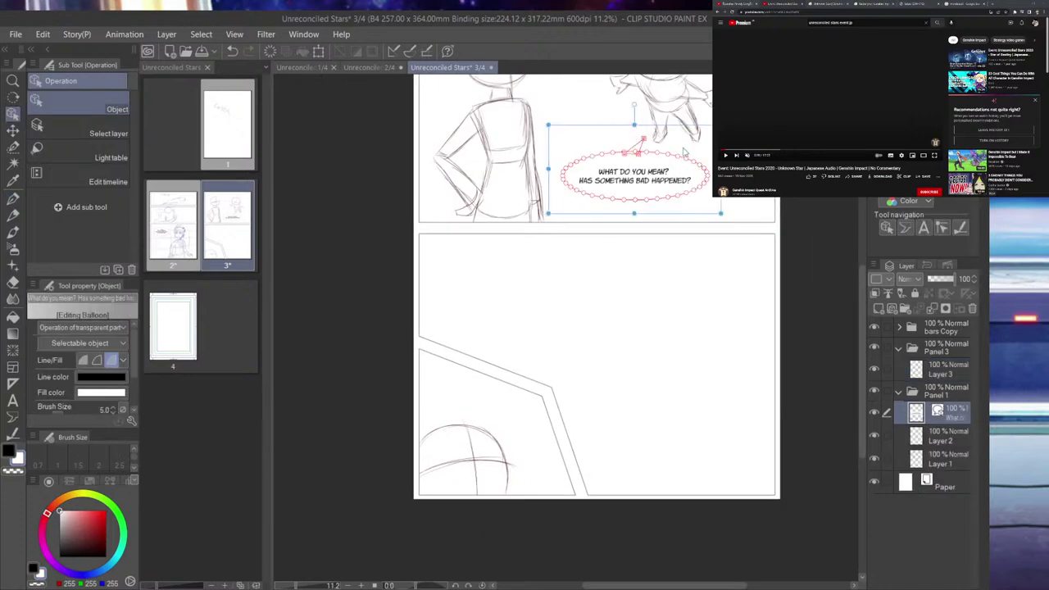
left_click_drag(690, 128, 640, 384)
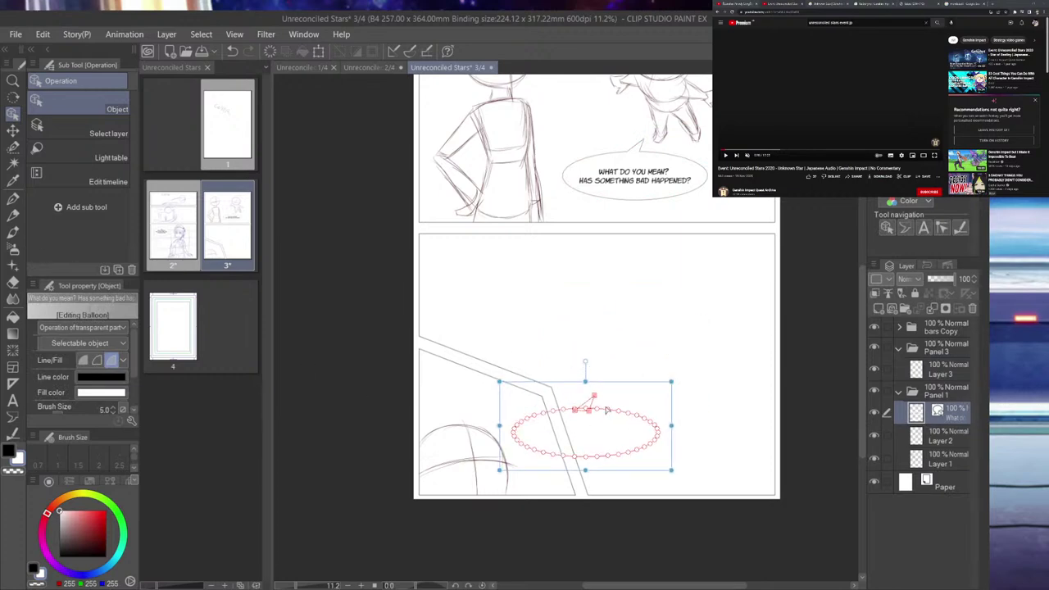
left_click_drag(671, 381, 537, 388)
- Swing the small balloon's tail to its underside so that it points down toward the head
scroll(515, 430, "up", 5)
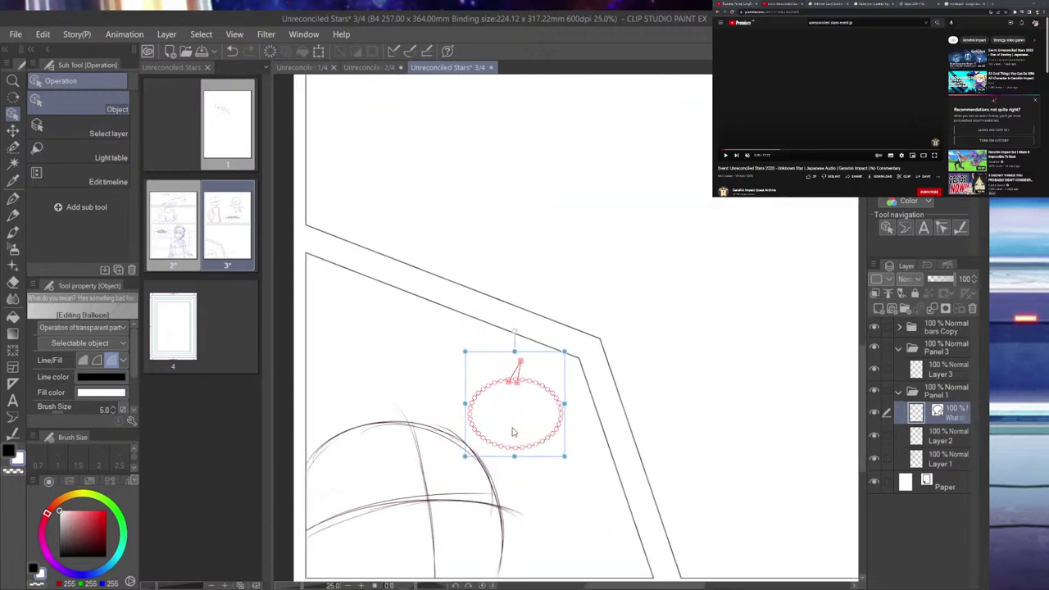
left_click(521, 353)
left_click_drag(521, 352, 495, 473)
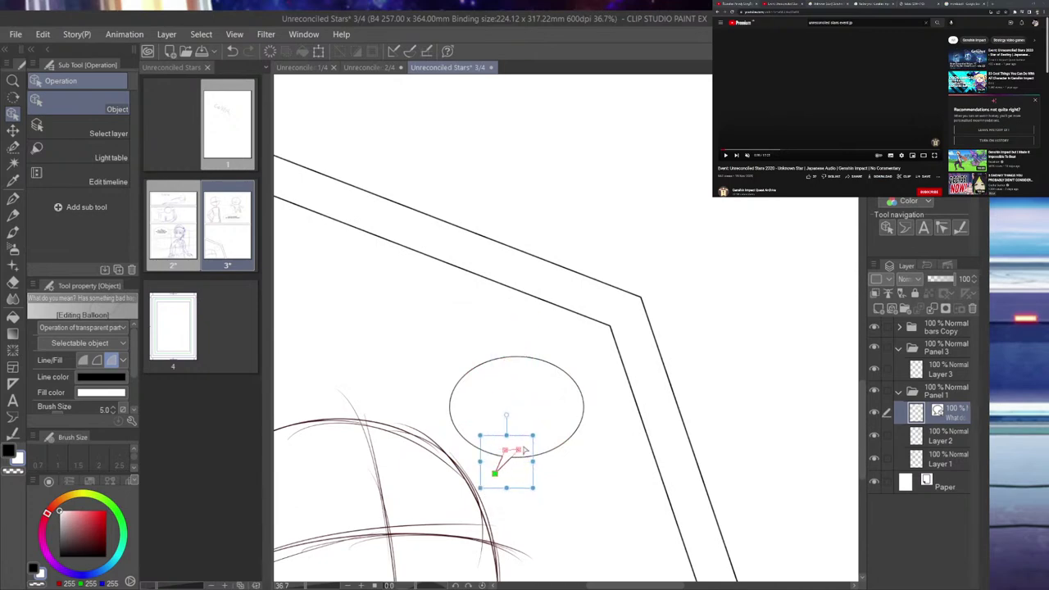
scroll(522, 452, "down", 4)
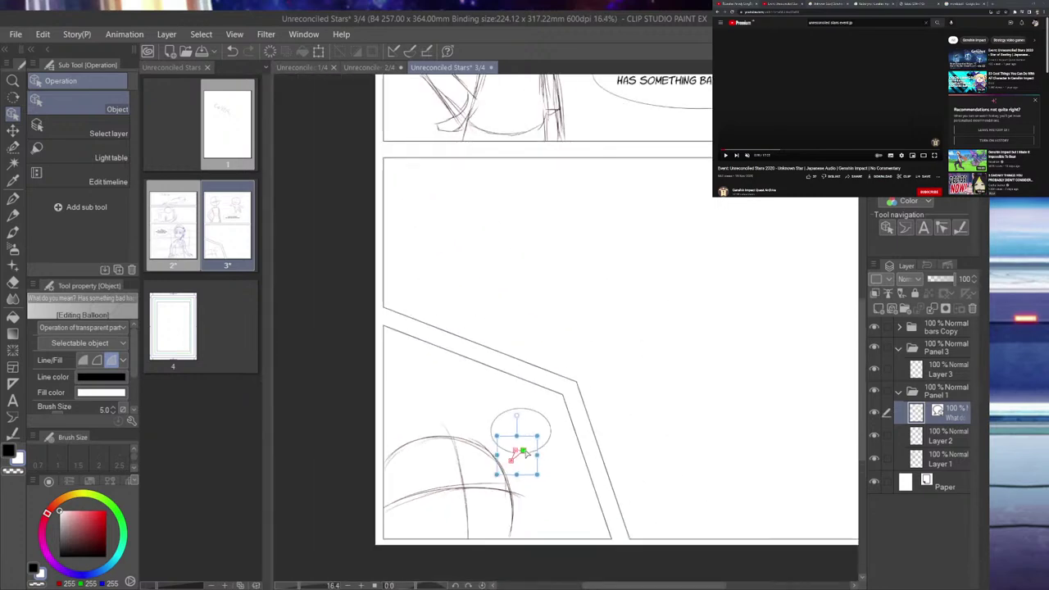
- Copy the first panel's dialogue text onto the small balloon and replace its wording with "!"
left_click(653, 194)
key("ctrl+c")
left_click(531, 438)
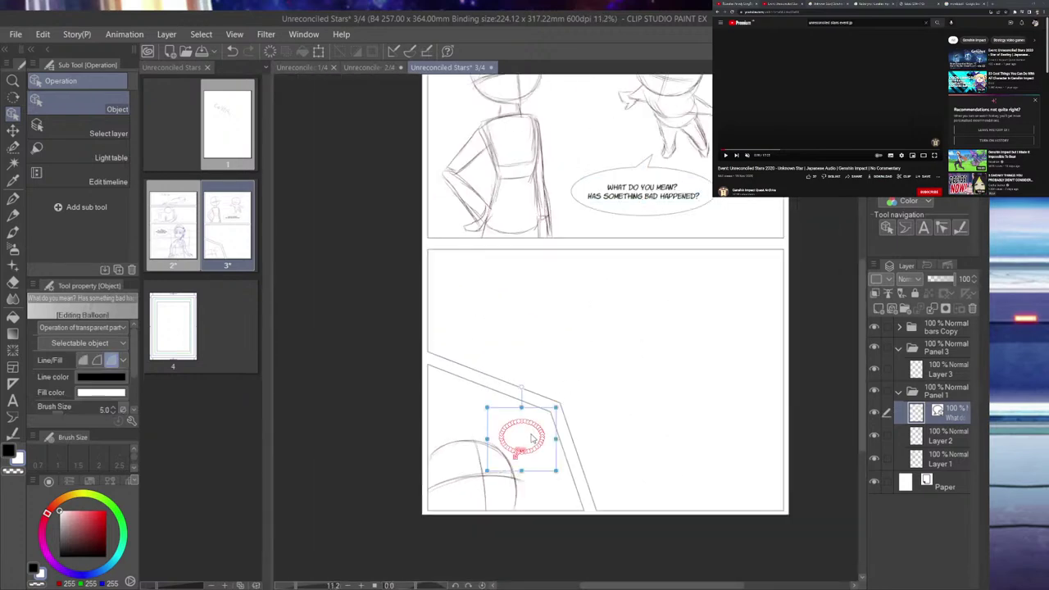
key("ctrl+v")
left_click(531, 440)
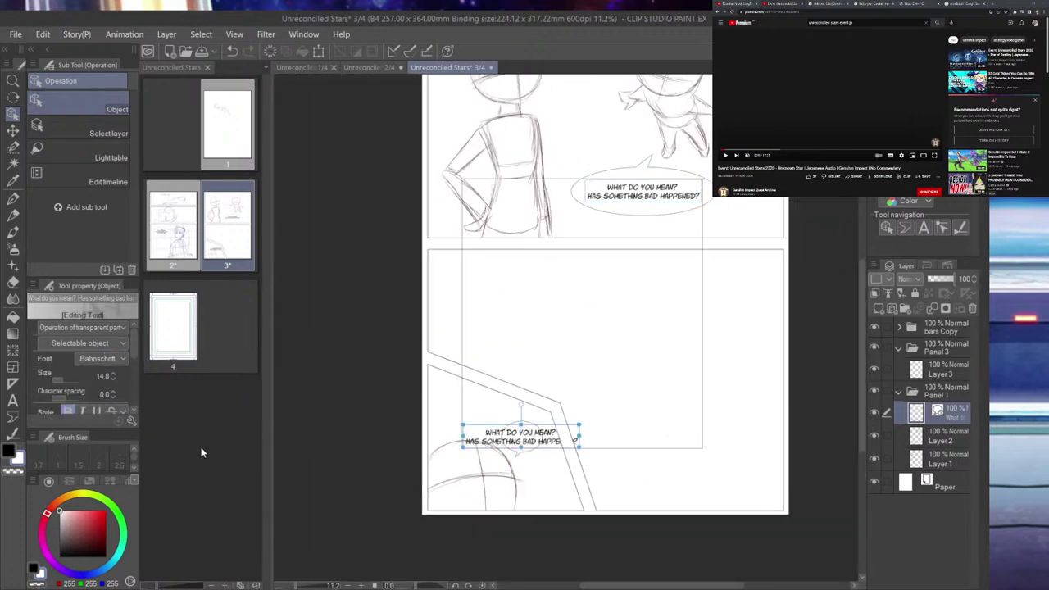
left_click(12, 398)
left_click(539, 437)
key("ctrl+a")
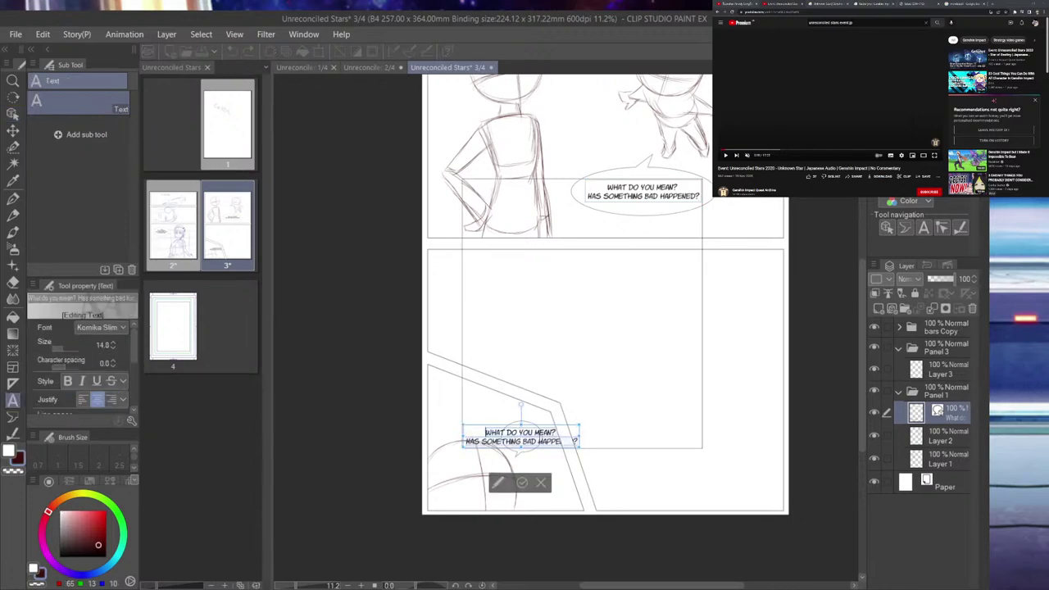
type("I")
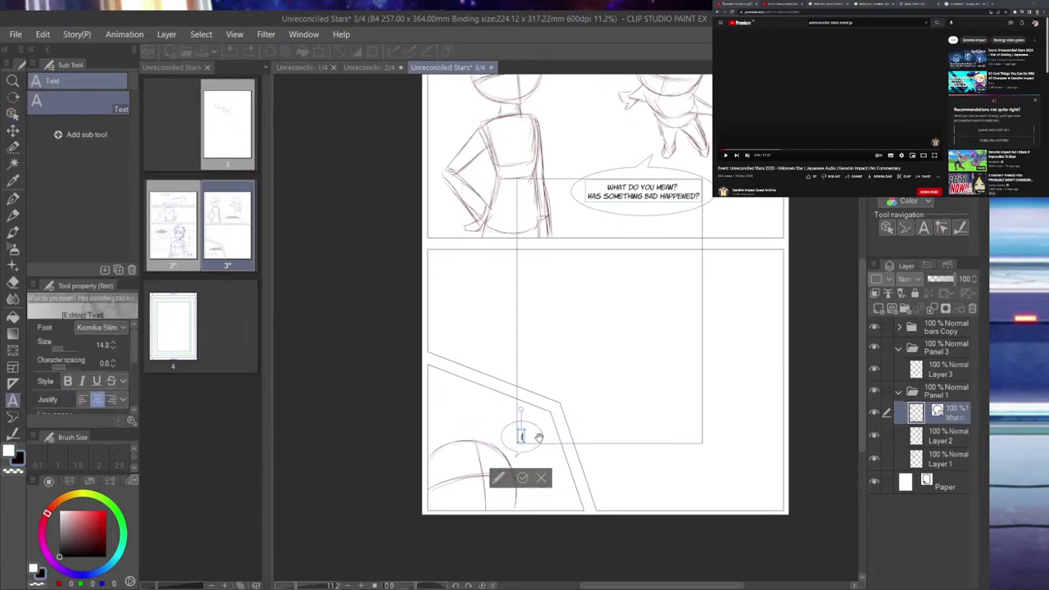
left_click(542, 479)
- Nudge the small exclamation balloon slightly up and away from the head, toward the corner panel's slanted border
left_click(12, 134)
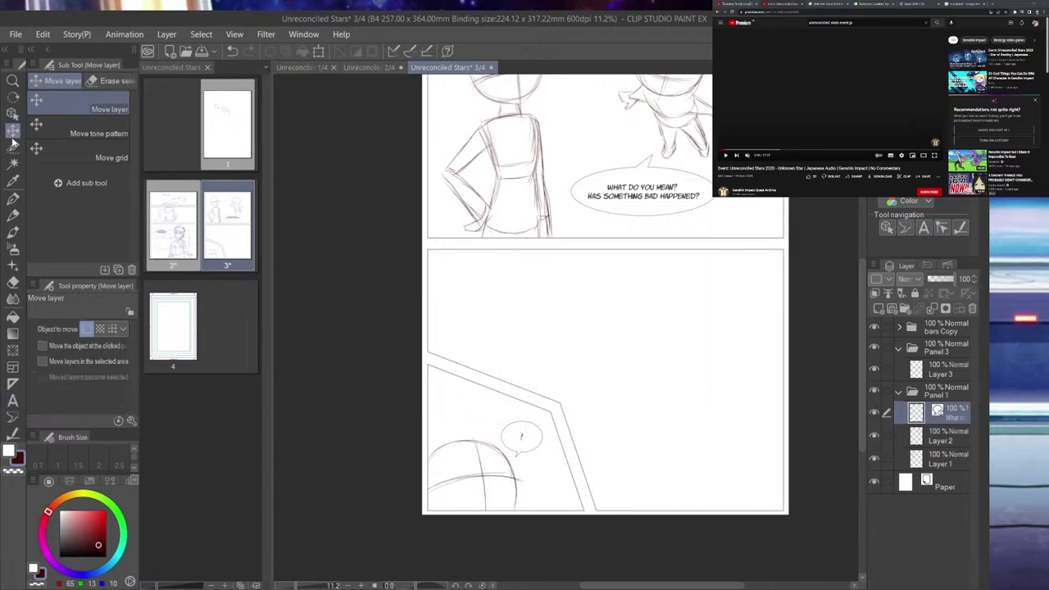
scroll(481, 381, "down", 2)
scroll(544, 463, "up", 3)
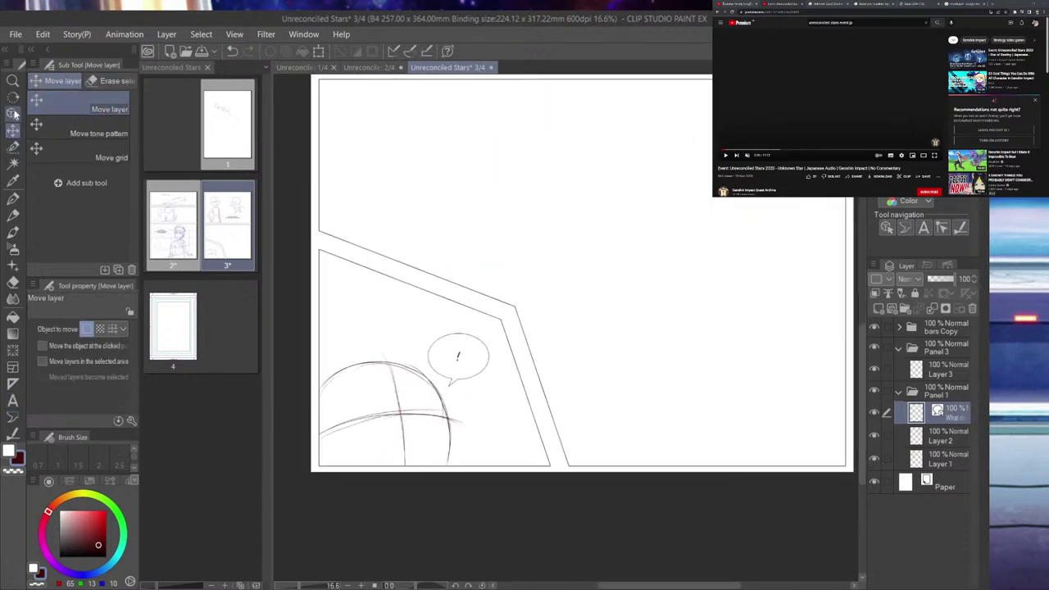
left_click(13, 113)
scroll(430, 351, "up", 1)
left_click(506, 370)
left_click_drag(518, 315, 534, 307)
left_click_drag(481, 381, 477, 382)
left_click(571, 499)
left_click(462, 380)
left_click(13, 130)
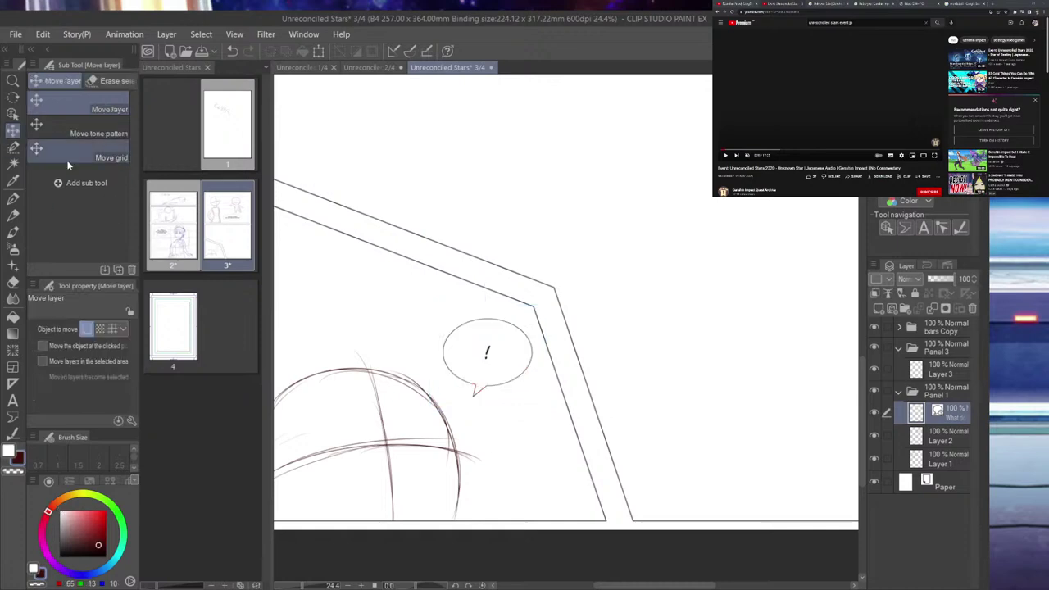
- Collapse the Panel 1 folder, create a folder named Panel 2 above it, and add a new layer inside
scroll(565, 261, "down", 8)
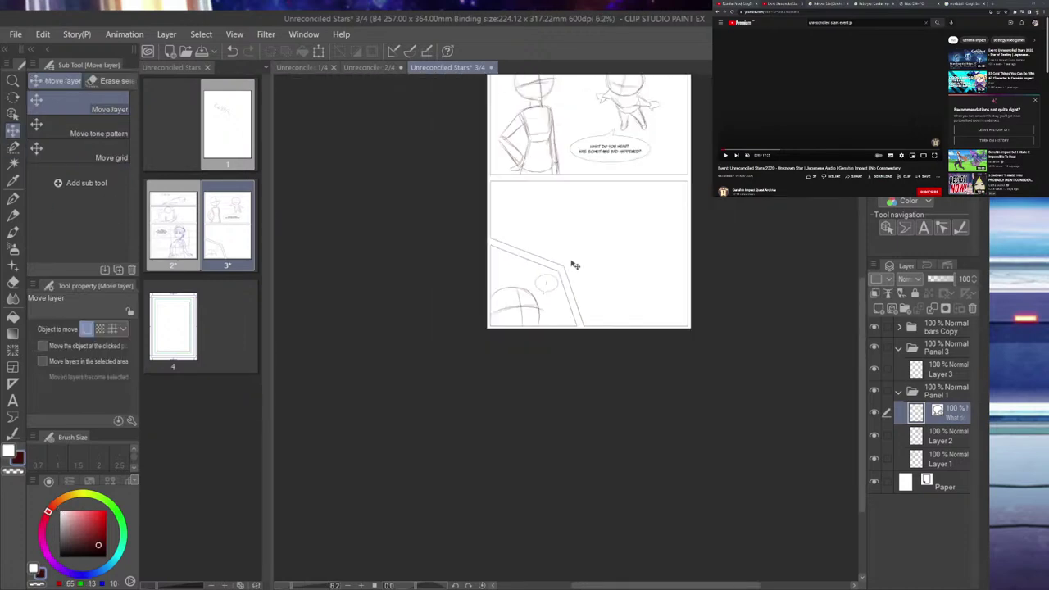
scroll(574, 264, "down", 3)
scroll(627, 155, "up", 4)
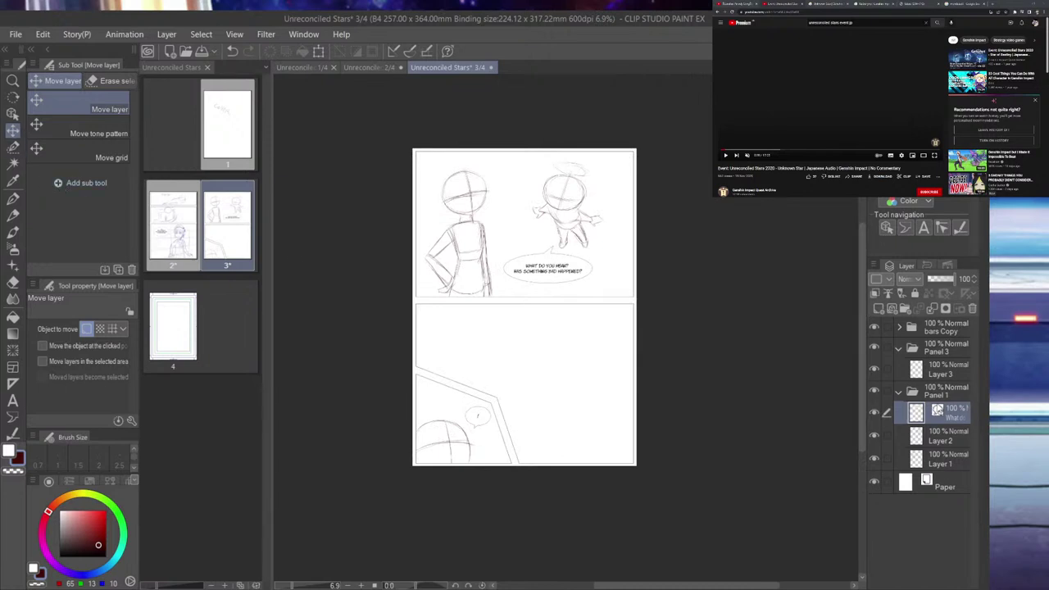
left_click(909, 395)
left_click(899, 394)
left_click(905, 309)
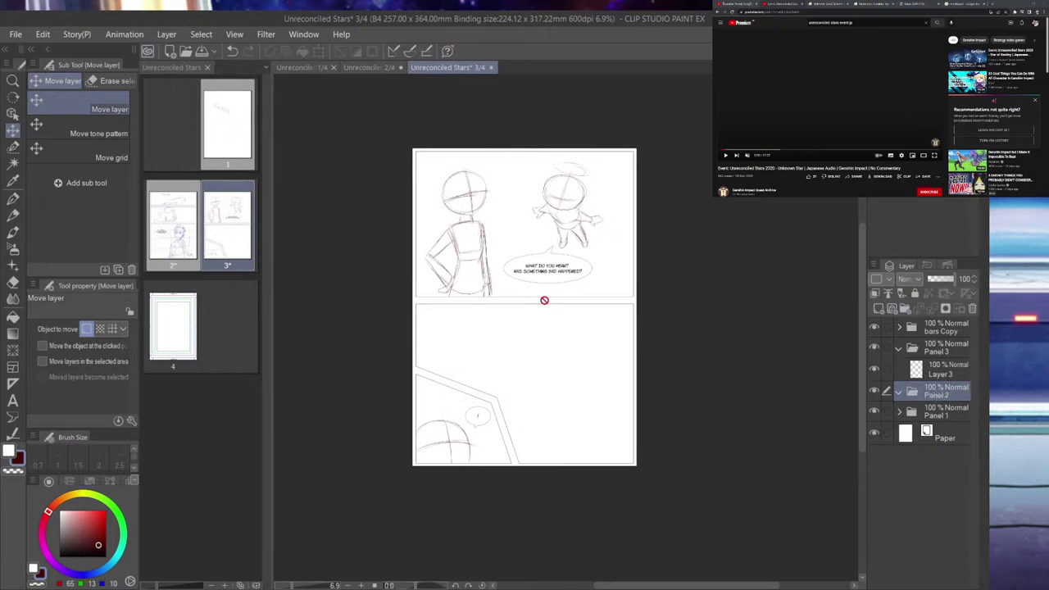
scroll(543, 300, "up", 2)
left_click(879, 309)
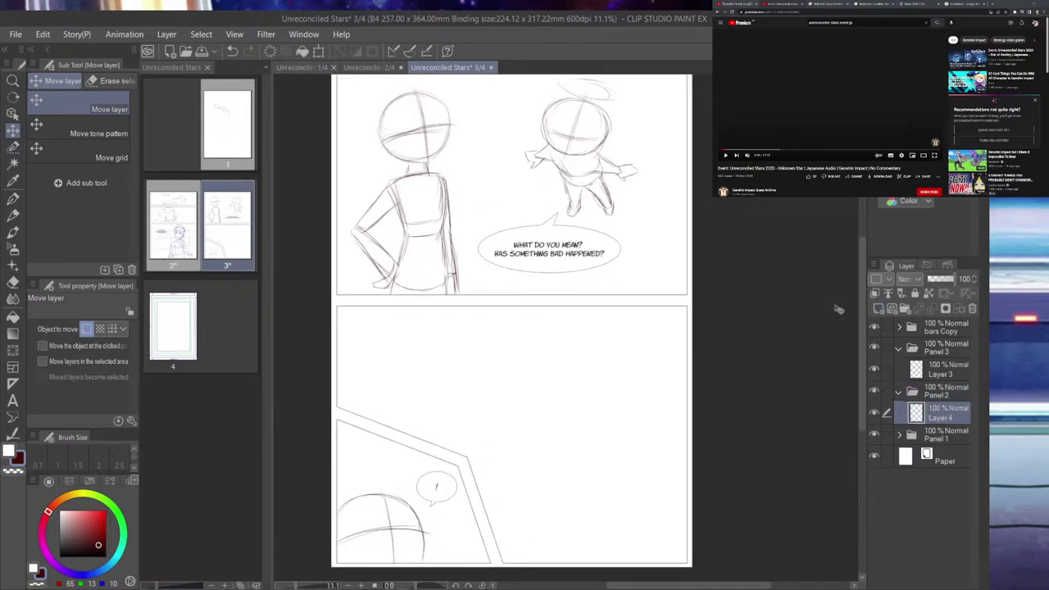
- With the G-pen on Layer 4, sketch a large head circle filling the right part of the lower panel
scroll(787, 313, "down", 1)
scroll(763, 434, "up", 1)
left_click(12, 199)
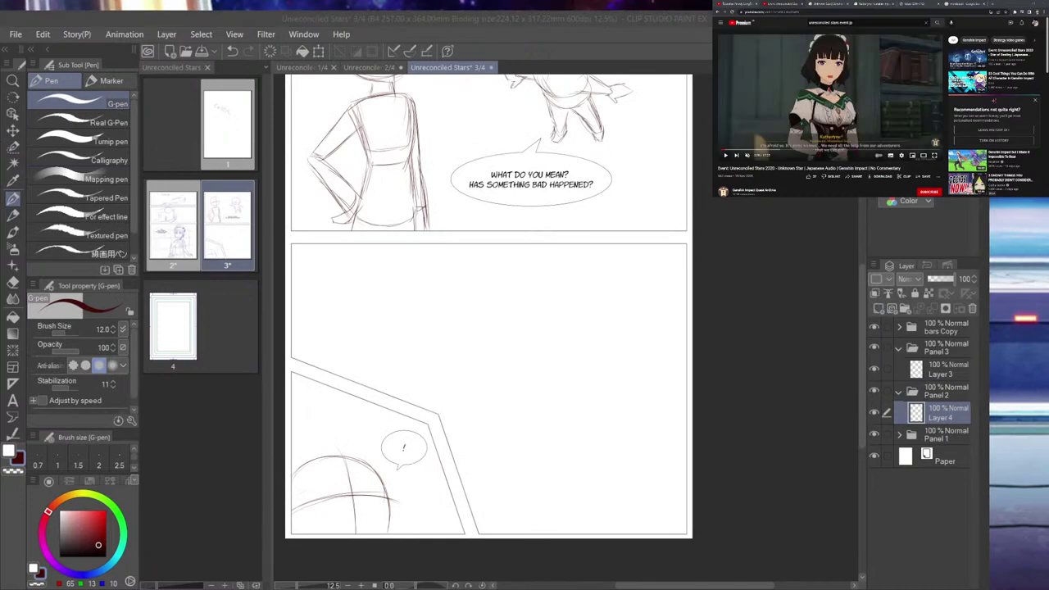
left_click(944, 421)
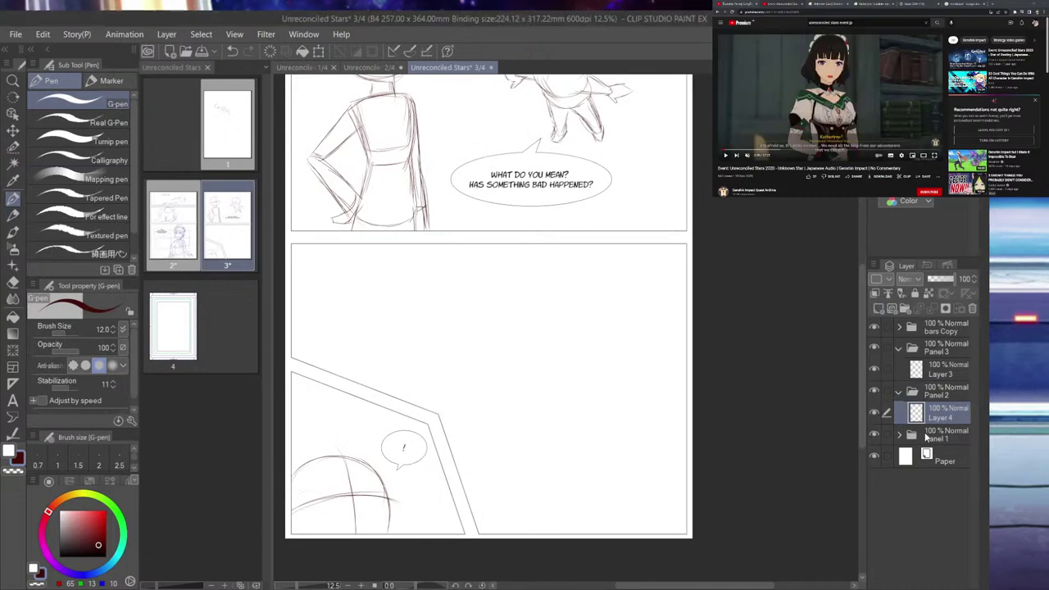
left_click_drag(504, 416, 536, 310)
mouse_move(484, 373)
left_mouse_down()
mouse_move(583, 294)
mouse_move(607, 313)
left_mouse_up()
mouse_move(536, 291)
left_mouse_down()
mouse_move(637, 331)
mouse_move(643, 307)
mouse_move(649, 366)
left_mouse_up()
mouse_move(623, 303)
left_mouse_down()
mouse_move(647, 427)
mouse_move(665, 397)
mouse_move(623, 452)
left_mouse_up()
left_click_drag(492, 336, 482, 428)
left_click_drag(484, 379, 507, 446)
mouse_move(485, 398)
left_mouse_down()
mouse_move(531, 447)
mouse_move(537, 471)
mouse_move(522, 459)
mouse_move(606, 470)
mouse_move(649, 441)
left_mouse_up()
- Draw the large head's vertical centre line and a curved eye-level guideline, redoing the eye line after undoing the first attempt
left_click_drag(558, 285, 553, 395)
mouse_move(554, 314)
left_mouse_down()
mouse_move(573, 474)
mouse_move(562, 473)
left_mouse_up()
left_click_drag(544, 339, 580, 503)
left_click_drag(545, 366, 575, 498)
mouse_move(468, 422)
left_mouse_down()
mouse_move(616, 419)
mouse_move(604, 422)
mouse_move(684, 401)
left_mouse_up()
key("ctrl+z")
key("ctrl+z")
key("ctrl+z")
mouse_move(484, 423)
left_mouse_down()
mouse_move(557, 415)
mouse_move(557, 402)
mouse_move(605, 412)
left_mouse_up()
mouse_move(529, 422)
left_mouse_down()
mouse_move(610, 411)
mouse_move(682, 378)
left_mouse_up()
- Outline the hair volume around the large head and extend the face down to a pointed chin
left_click_drag(489, 418, 478, 367)
left_click_drag(486, 414, 476, 341)
left_click_drag(475, 378, 502, 297)
mouse_move(486, 355)
left_mouse_down()
mouse_move(525, 287)
mouse_move(593, 267)
mouse_move(622, 271)
mouse_move(655, 337)
left_mouse_up()
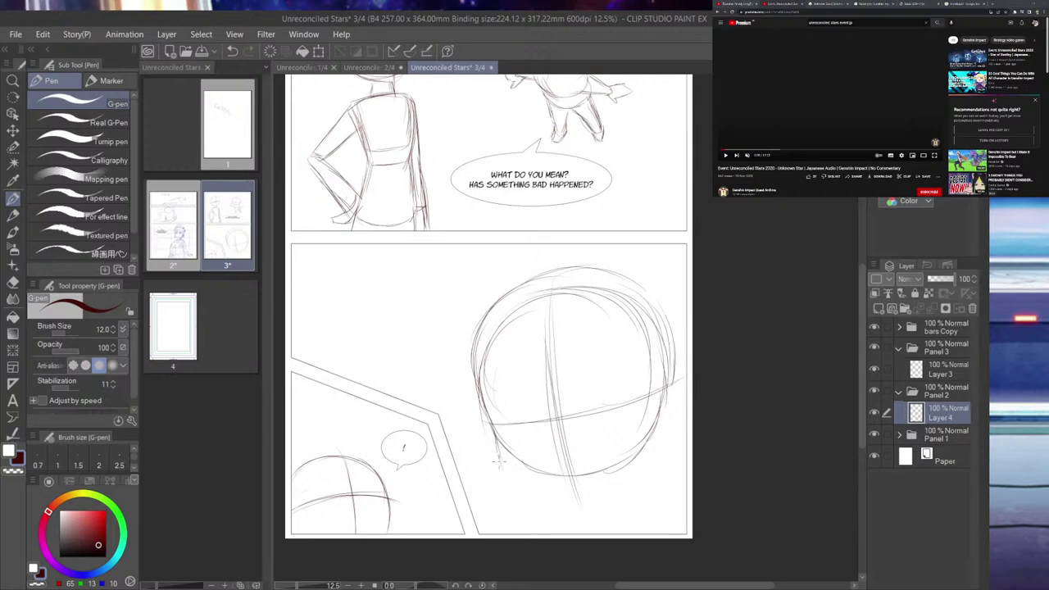
mouse_move(505, 472)
left_mouse_down()
mouse_move(552, 503)
mouse_move(545, 513)
mouse_move(528, 498)
mouse_move(567, 515)
mouse_move(606, 502)
mouse_move(590, 508)
mouse_move(644, 469)
mouse_move(675, 364)
left_mouse_up()
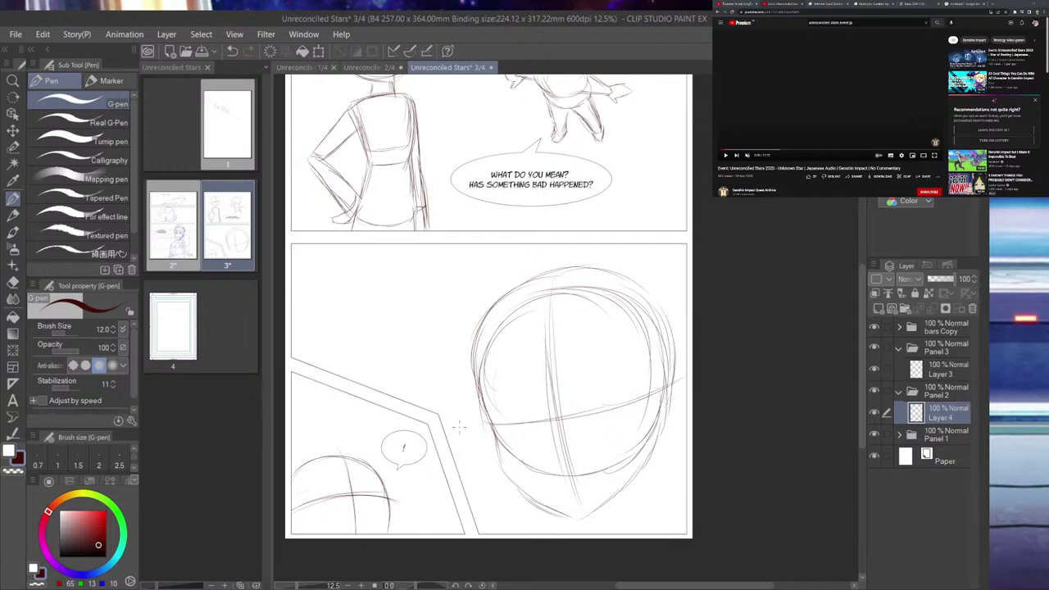
- Rough in the angular shape overlapping the large face's left side, running down to the panel's bottom border
left_click_drag(449, 428, 474, 362)
mouse_move(463, 400)
left_mouse_down()
mouse_move(504, 347)
mouse_move(543, 348)
mouse_move(540, 408)
mouse_move(533, 371)
mouse_move(539, 431)
left_mouse_up()
left_click_drag(540, 365, 526, 475)
mouse_move(536, 436)
left_mouse_down()
mouse_move(503, 485)
mouse_move(501, 531)
left_mouse_up()
left_click_drag(497, 488, 503, 533)
key("ctrl+z")
key("ctrl+z")
key("ctrl+z")
key("ctrl+z")
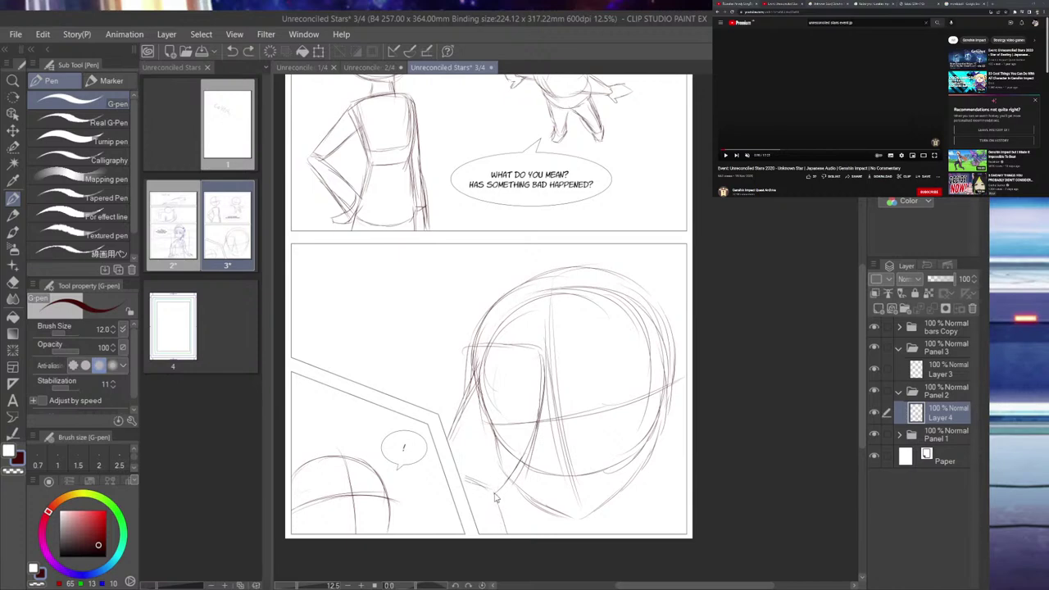
left_click_drag(493, 490, 474, 538)
- Sketch the vertical lines below the large head's right jaw, undoing the stray strokes and redrawing them
left_click_drag(655, 462, 659, 514)
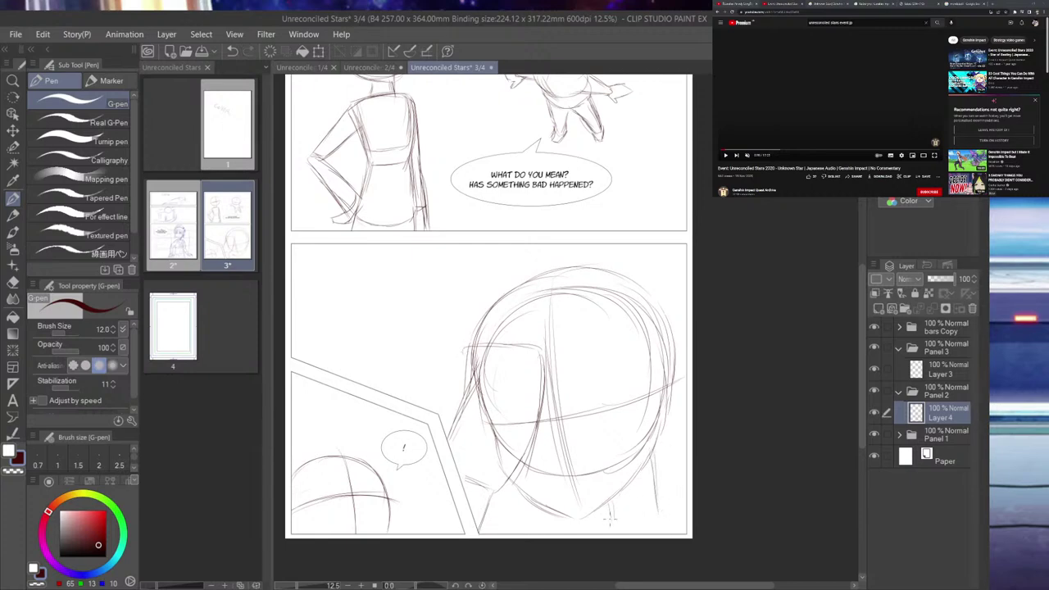
key("ctrl+z")
key("ctrl+z")
key("ctrl+z")
key("ctrl+z")
key("ctrl+z")
left_click_drag(650, 455, 651, 519)
left_click_drag(649, 476, 653, 529)
left_click_drag(648, 516, 668, 394)
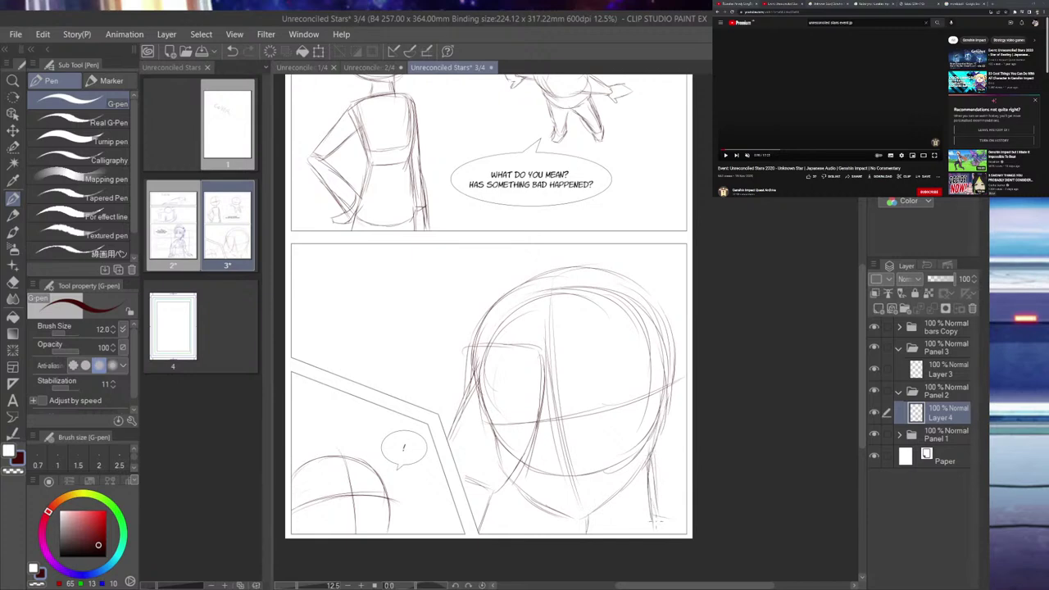
- Sketch the collar and shoulder lines beneath the large head along the panel's bottom border, undoing unwanted strokes
left_click_drag(505, 530, 530, 530)
mouse_move(654, 510)
left_mouse_down()
mouse_move(686, 501)
mouse_move(649, 533)
mouse_move(678, 492)
left_mouse_up()
key("ctrl+z")
key("ctrl+z")
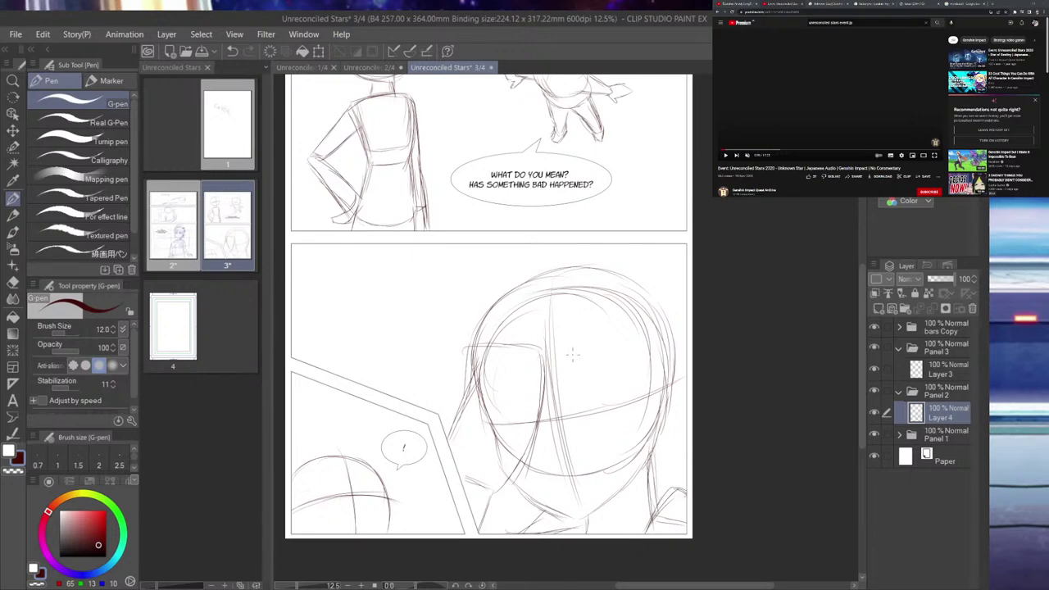
- Rework the angular shape over the face's left side with a diagonal upper edge, clearing its old top line
mouse_move(446, 456)
left_mouse_down()
mouse_move(507, 361)
mouse_move(533, 397)
mouse_move(508, 388)
mouse_move(522, 455)
left_mouse_up()
left_click_drag(526, 416, 517, 444)
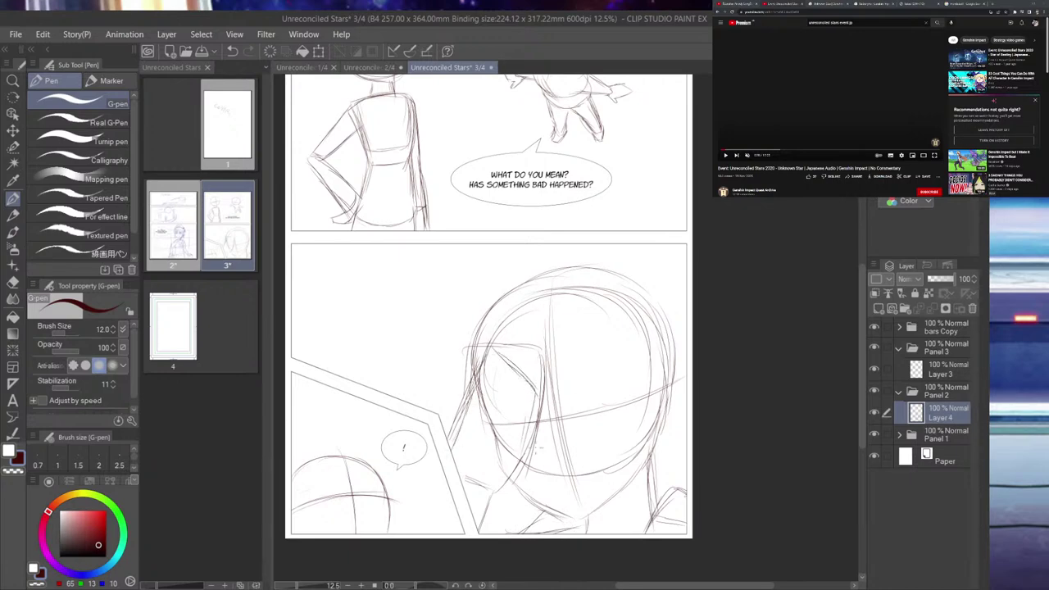
left_click_drag(508, 343, 536, 358)
- Switch to the browser's YouTube music tab, look through the song's page, and search again for music playlists
key("alt+Tab")
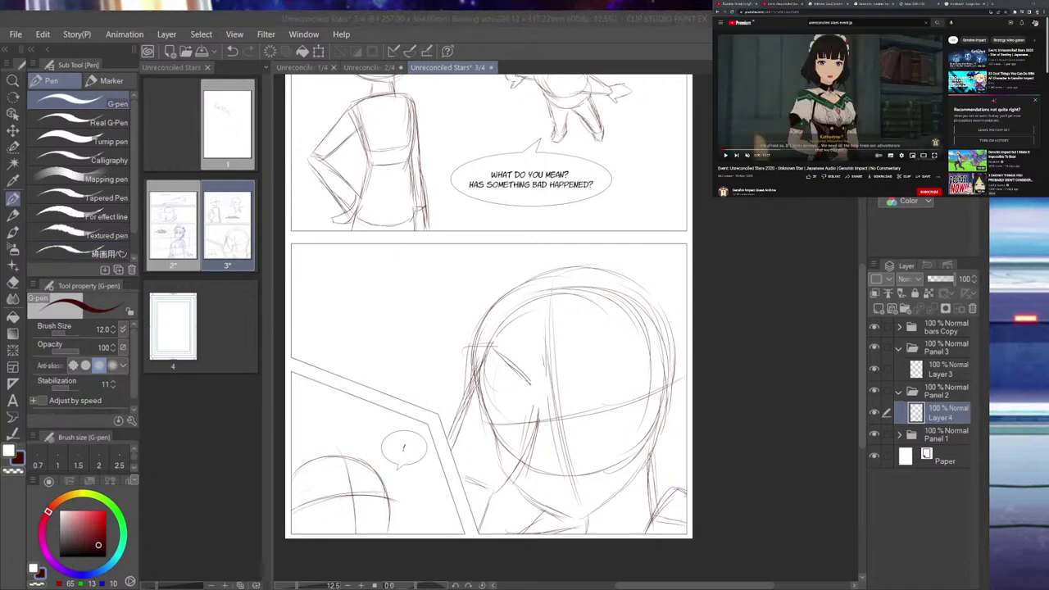
left_click(736, 4)
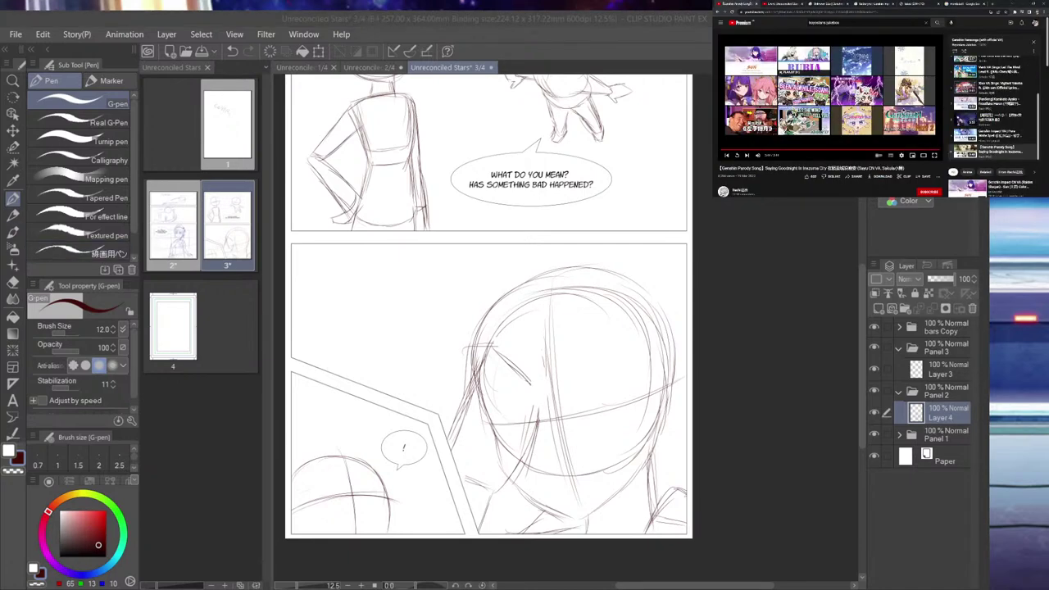
scroll(889, 175, "down", 1)
scroll(888, 174, "down", 5)
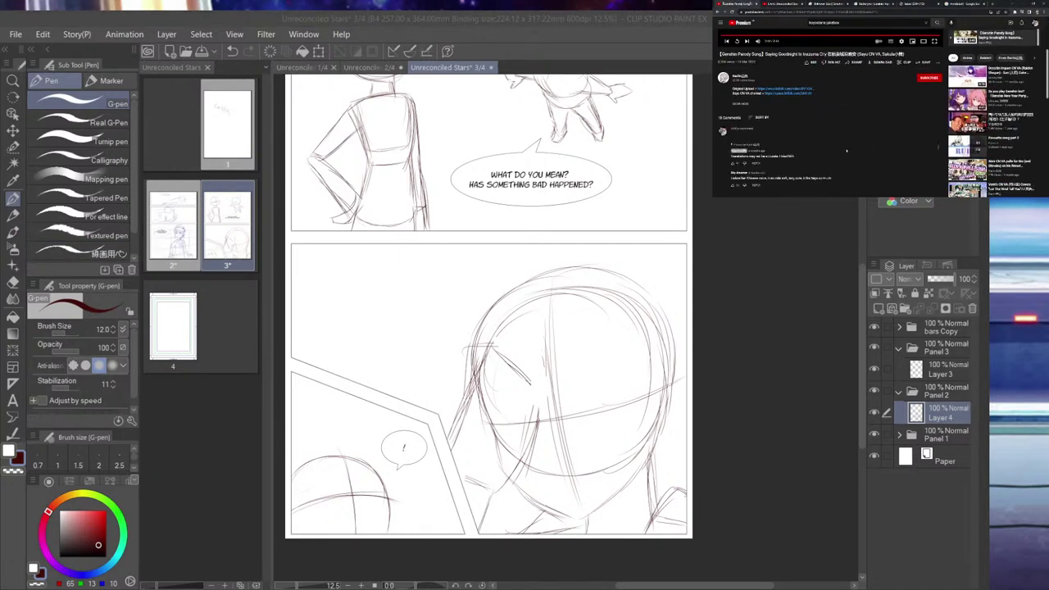
scroll(869, 153, "up", 6)
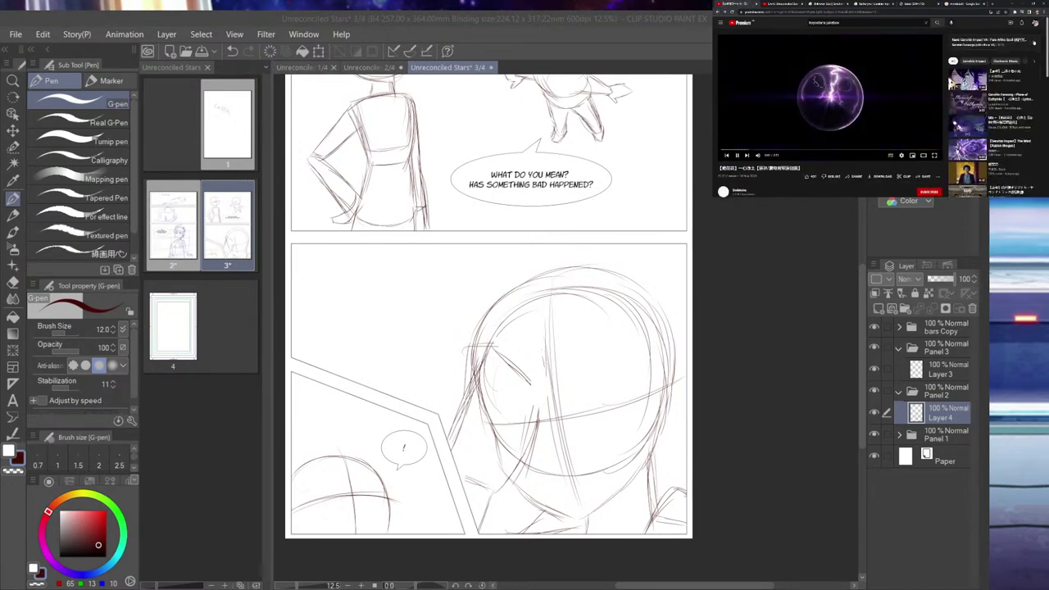
left_click(937, 23)
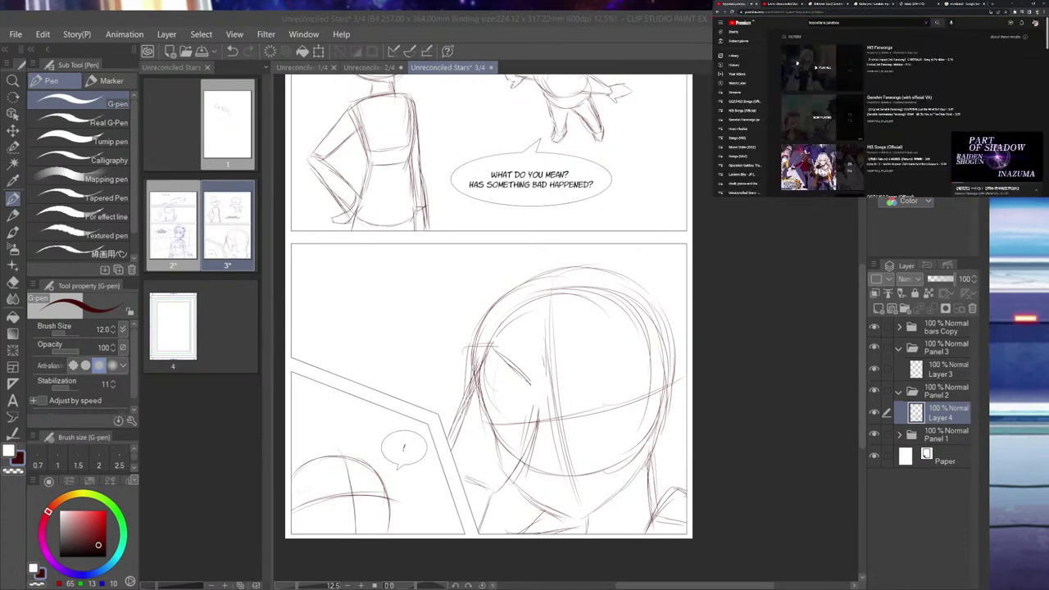
- Play the HI3 Songs (Official) playlist from the search results and return to the Unreconciled Stars event video
scroll(839, 57, "down", 3)
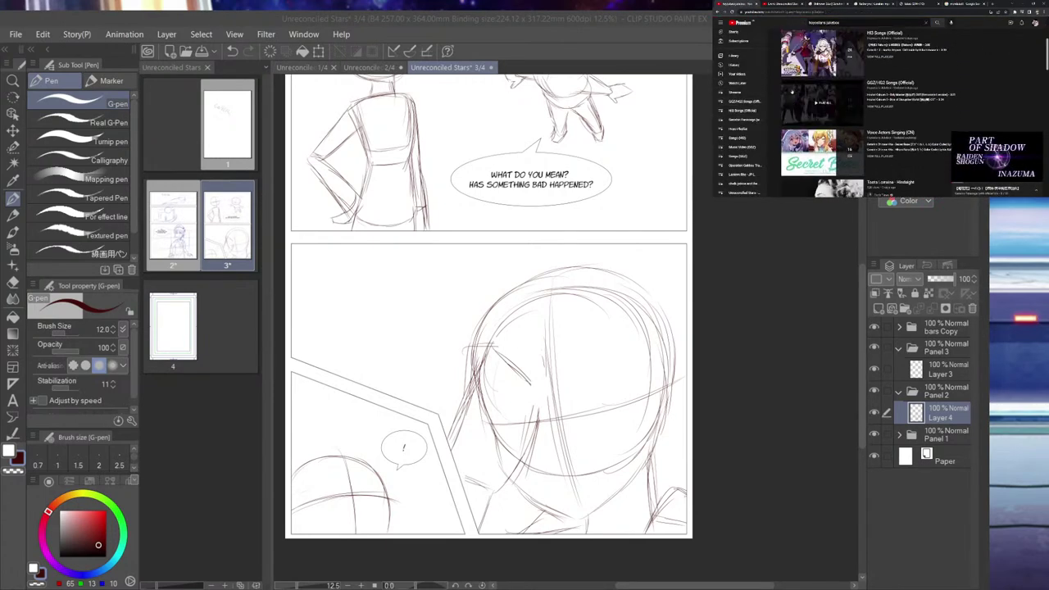
scroll(860, 106, "up", 2)
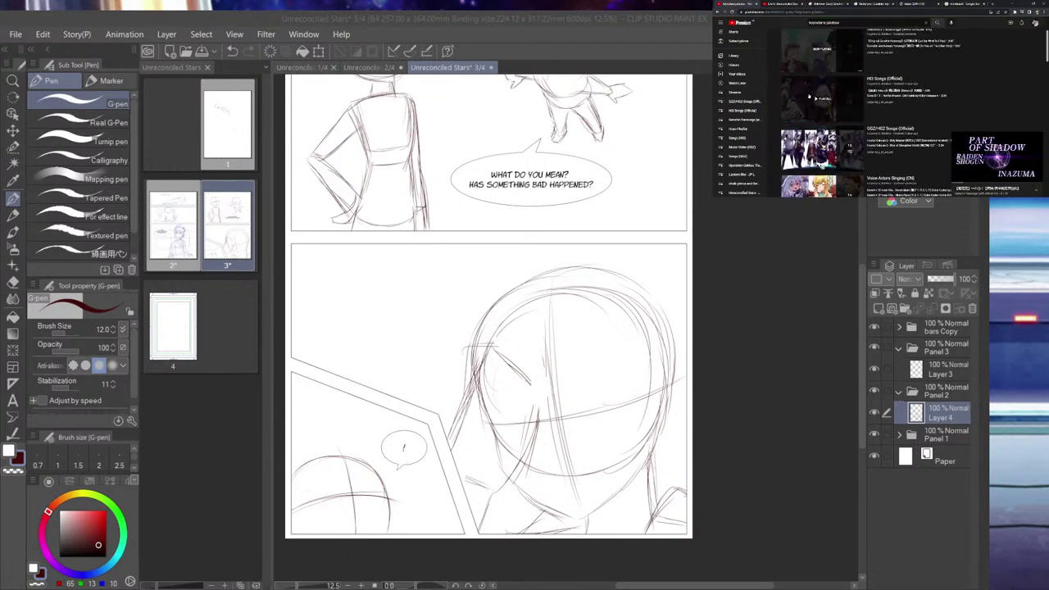
left_click(807, 95)
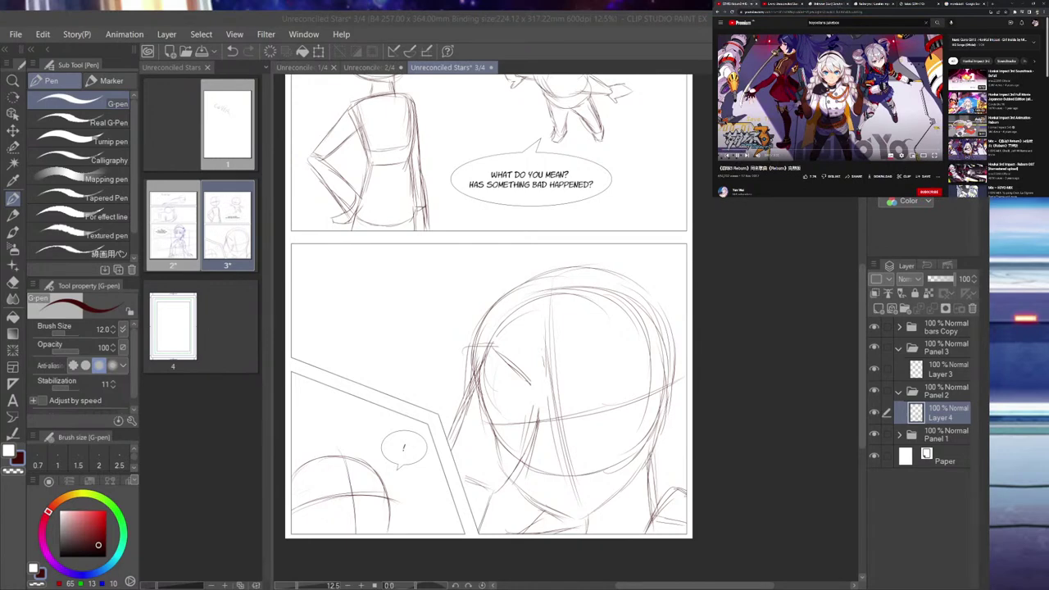
left_click(788, 5)
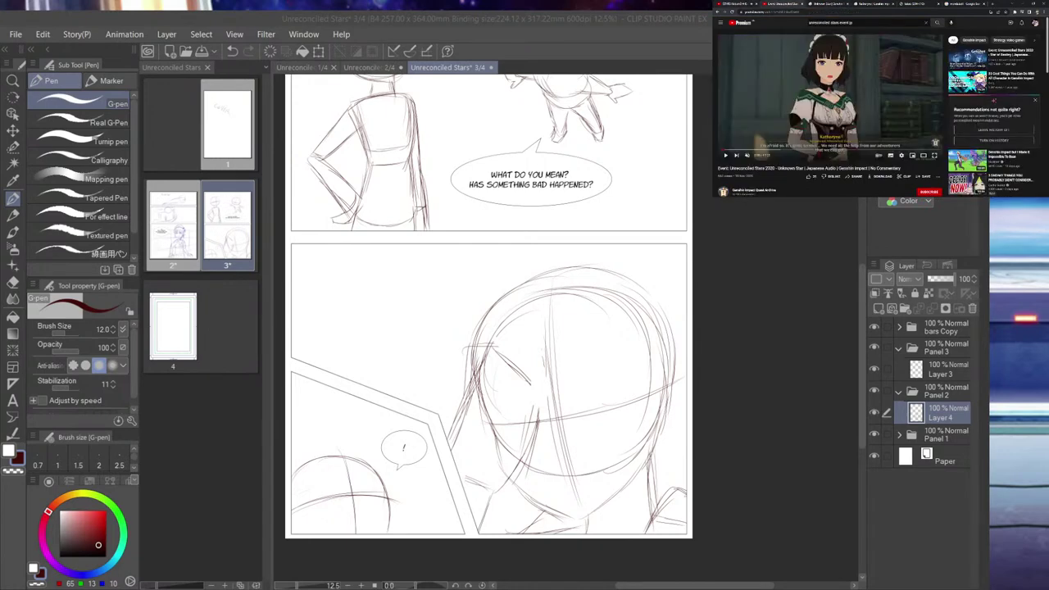
- Open page 2 to review the bottom panel's character and balloon, and return to page 3
scroll(678, 170, "down", 5)
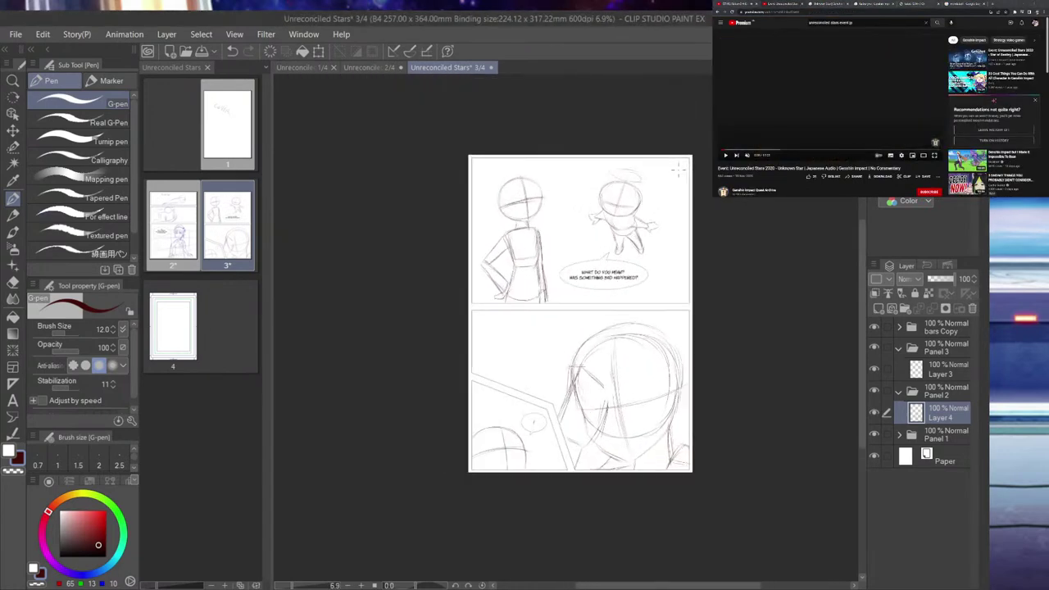
scroll(678, 169, "up", 5)
double_click(163, 242)
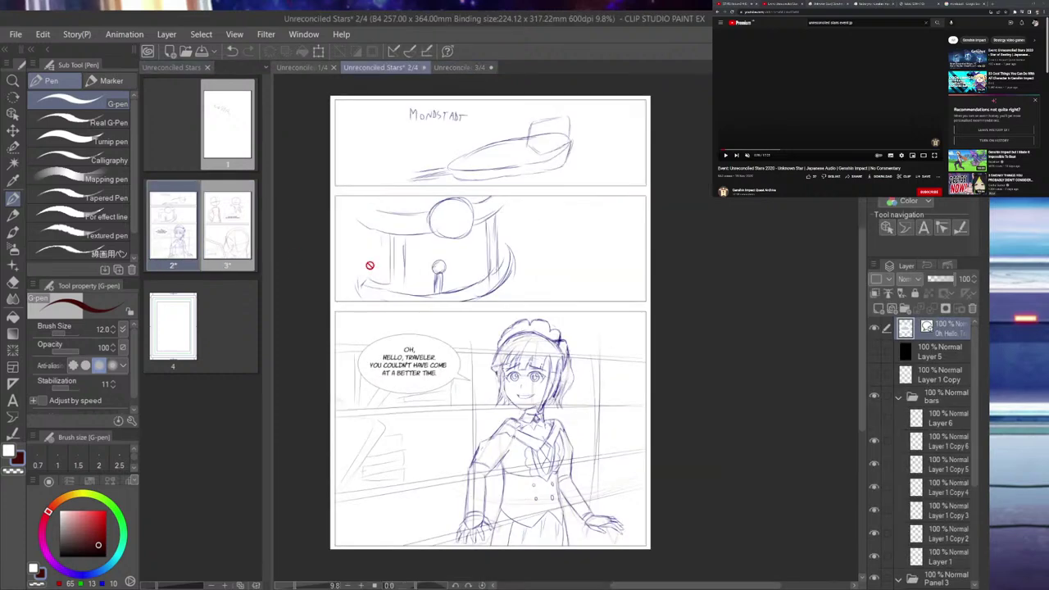
scroll(571, 316, "down", 2)
scroll(514, 450, "up", 3)
scroll(514, 450, "up", 3)
scroll(510, 440, "down", 2)
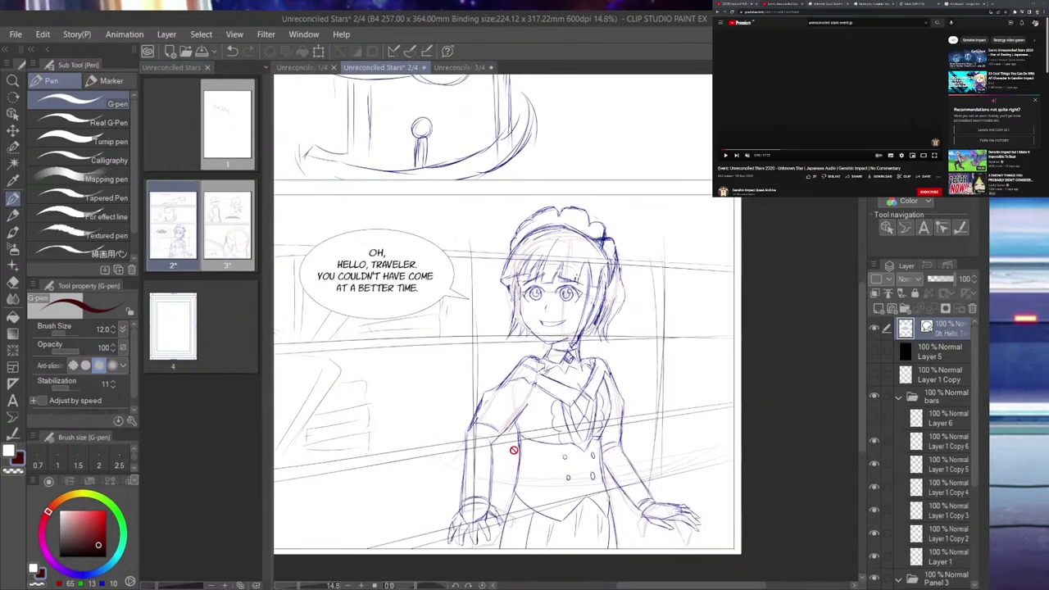
double_click(236, 232)
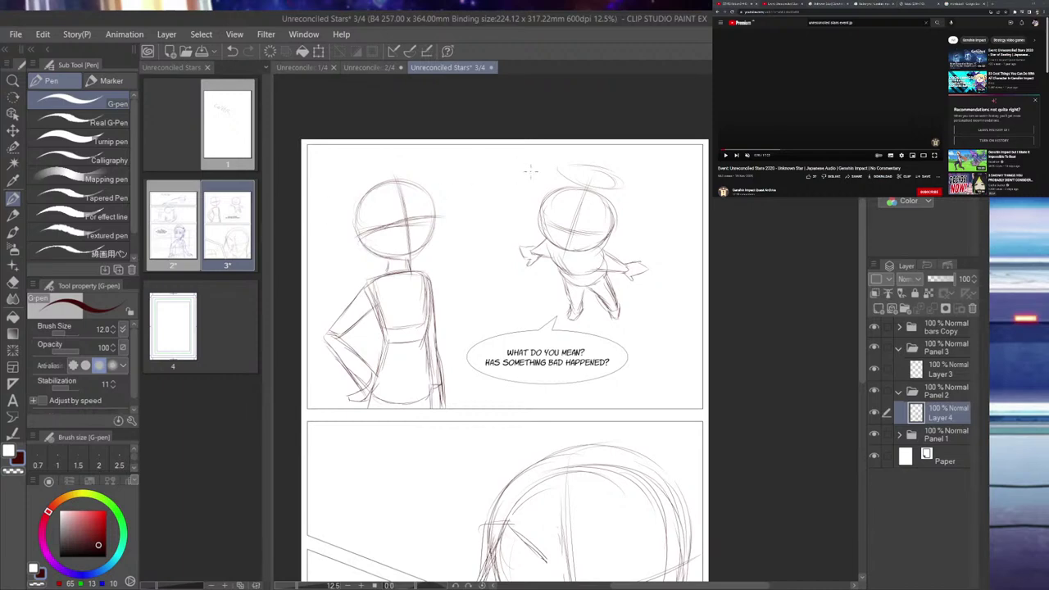
- Change the drawing colour to dark blue and select Layer 3 in the Panel 3 folder
scroll(295, 182, "up", 1)
left_click(97, 574)
scroll(504, 336, "down", 1)
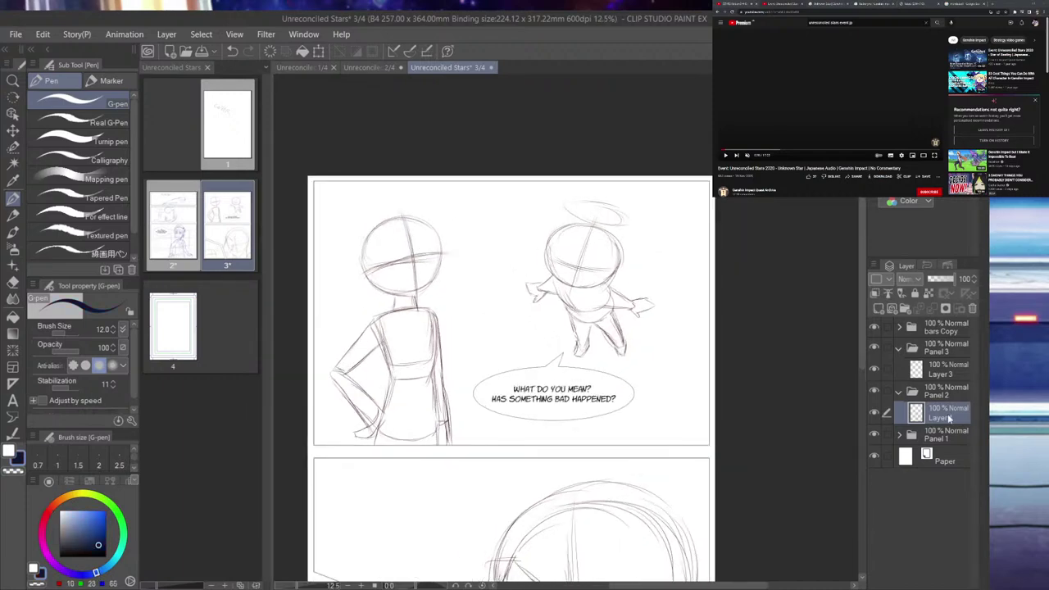
left_click(940, 372)
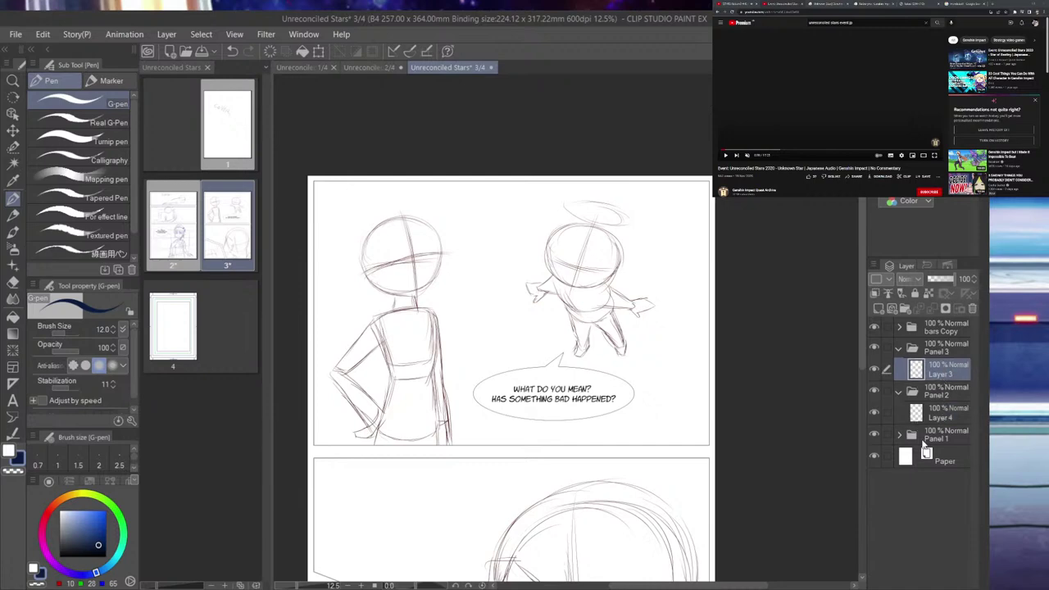
- Duplicate the "What do you mean?" balloon outline into the empty upper-left area of the panel below
key("o")
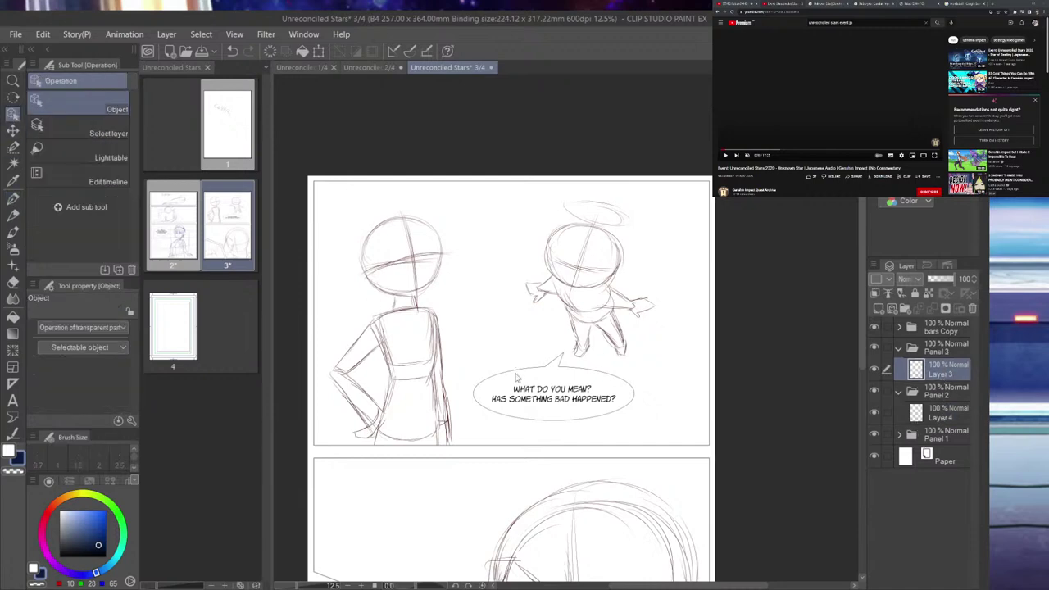
left_click(516, 377)
scroll(573, 390, "down", 1)
scroll(573, 390, "up", 2)
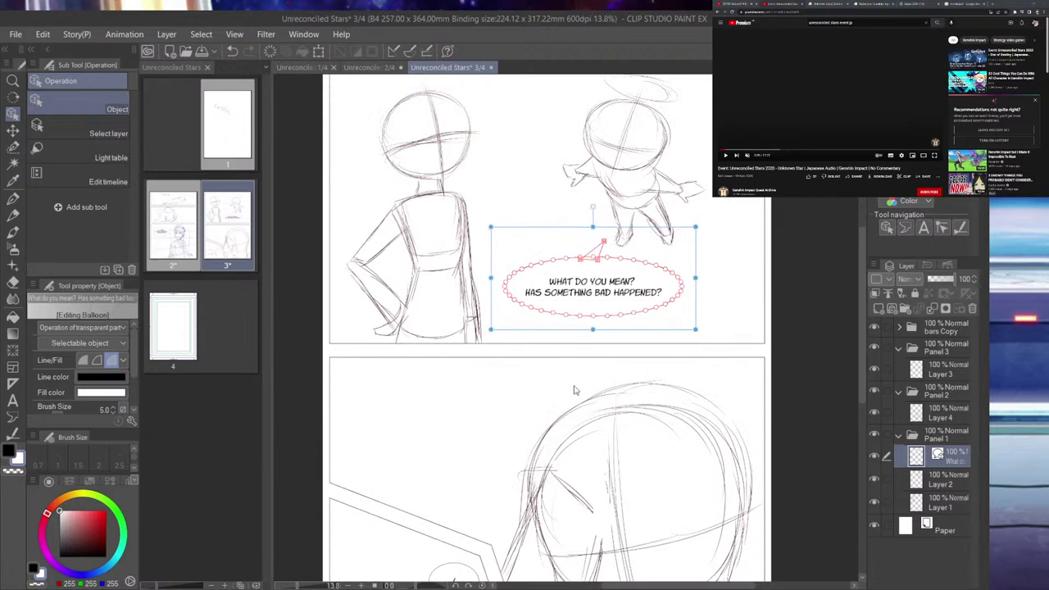
left_click_drag(670, 230, 515, 376)
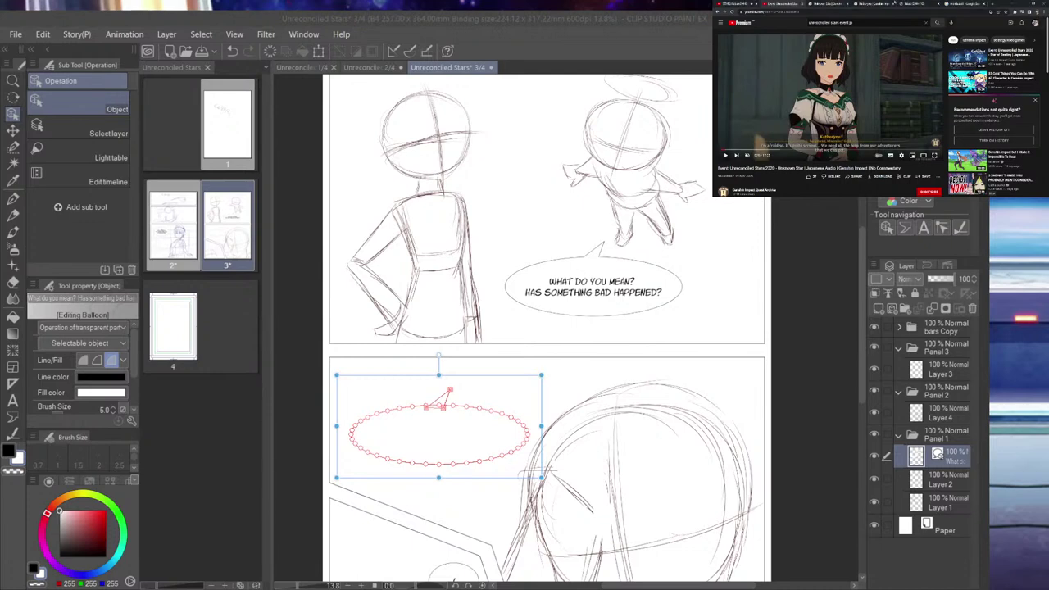
- Look through the browser's reference tabs, from the character image to the wiki page with the quest dialogue
left_click(872, 4)
left_click(910, 7)
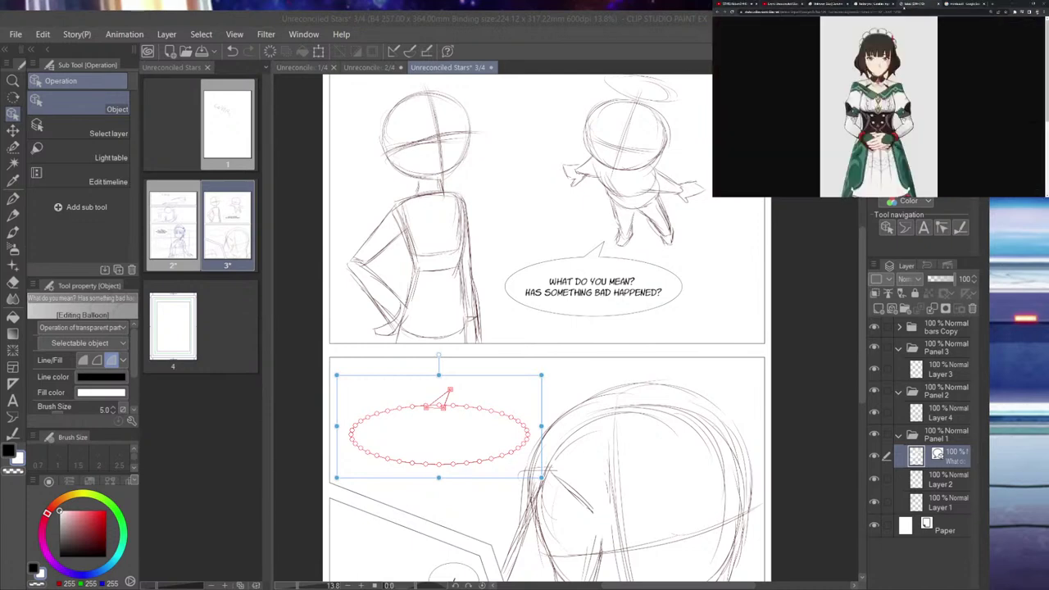
left_click(833, 5)
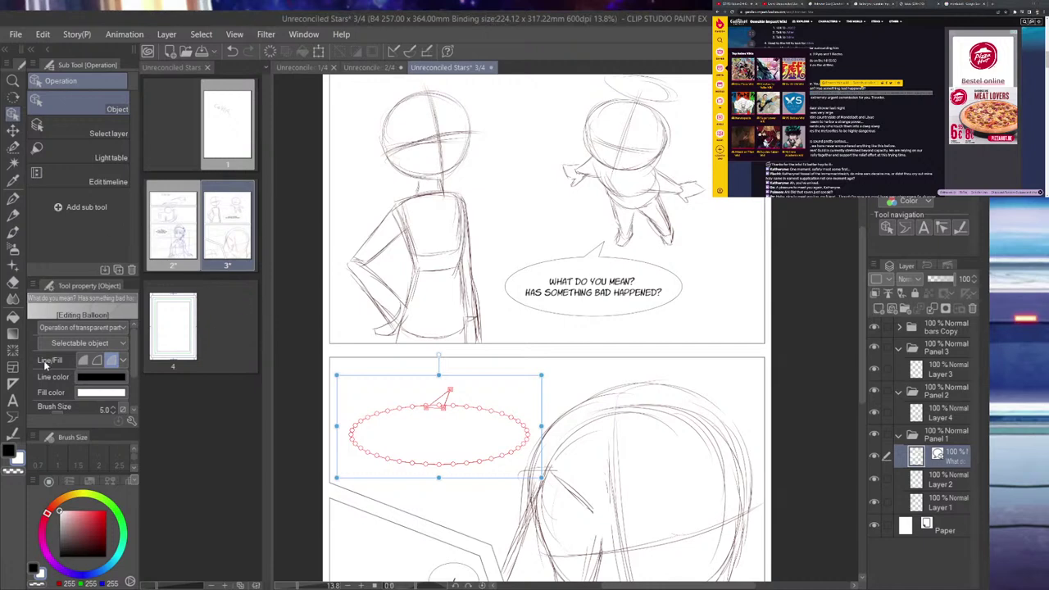
- Add "I'm afraid so. It's quite serious... We need all the help from our adventurers that we can get." to the empty balloon
left_click(13, 400)
left_click(423, 434)
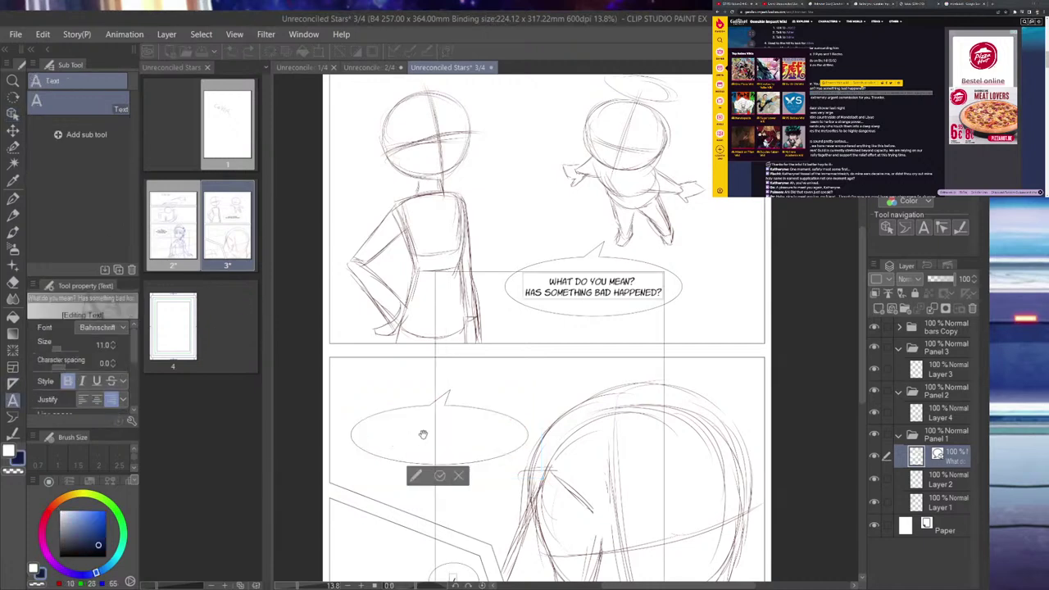
type("so. It's quite serious.. We need all the help from our adventurers that we can get")
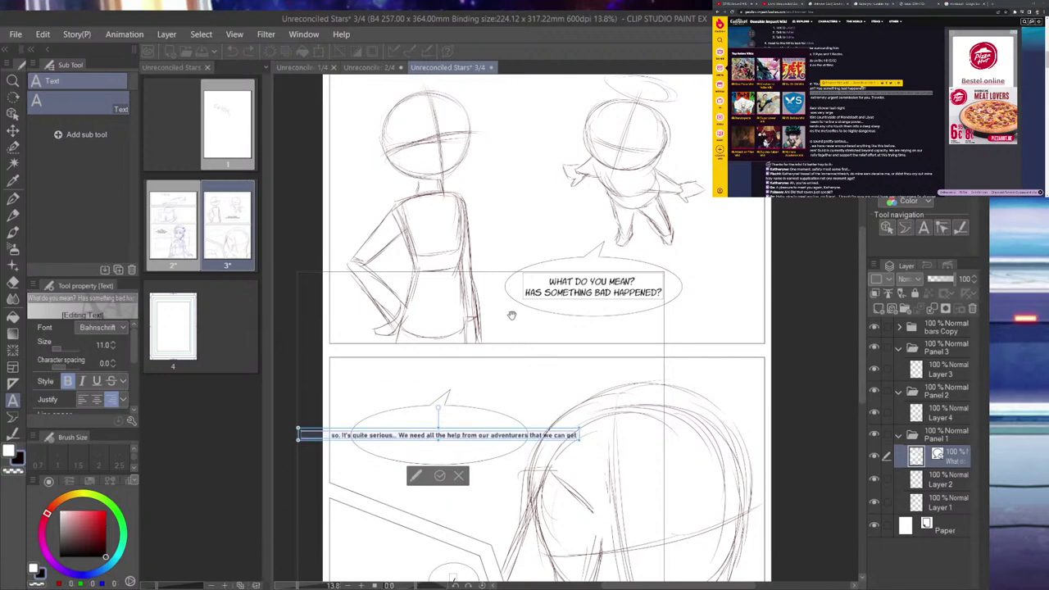
scroll(410, 435, "up", 2)
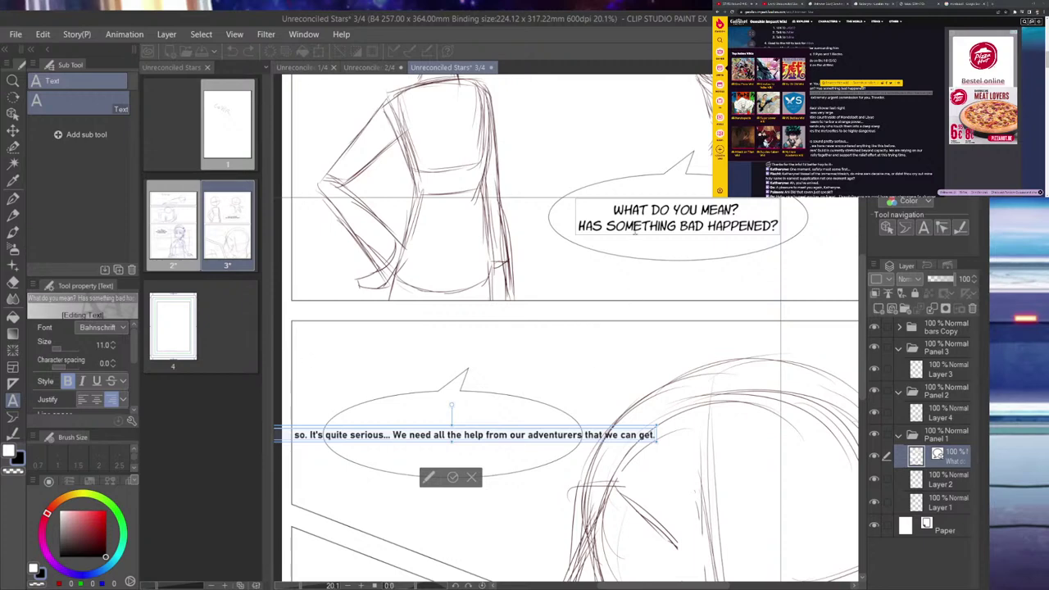
- Check the upper balloon's text style and delete the unstyled line of text from the lower balloon
left_click(637, 223)
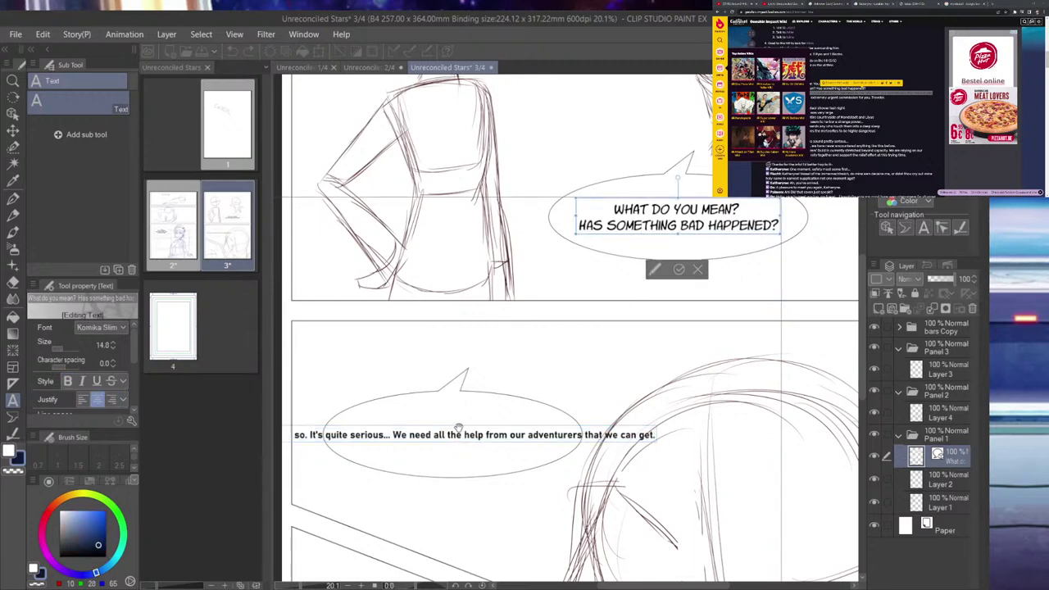
key("Escape")
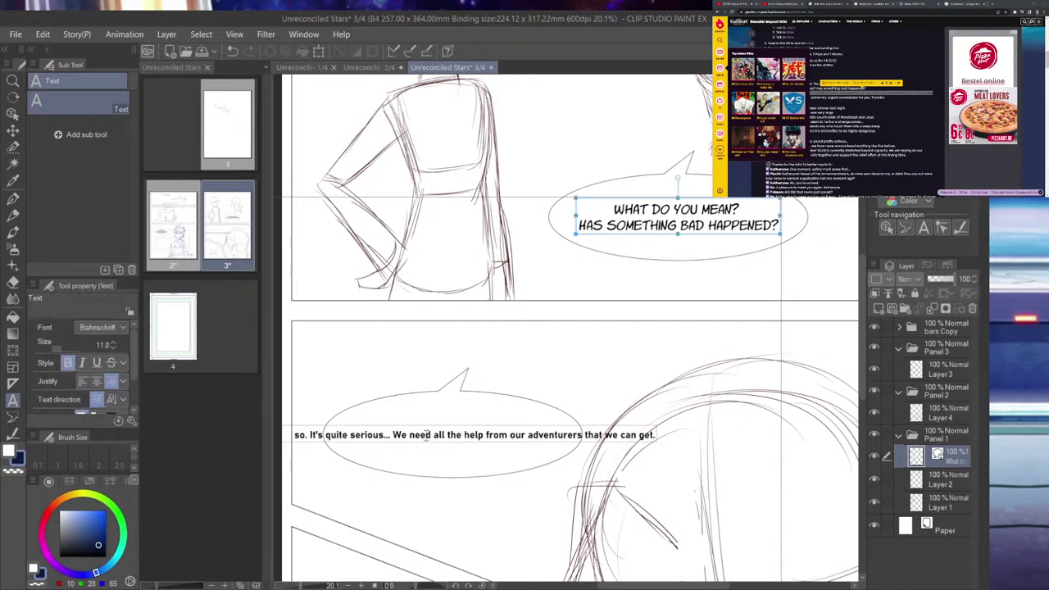
left_click(426, 435)
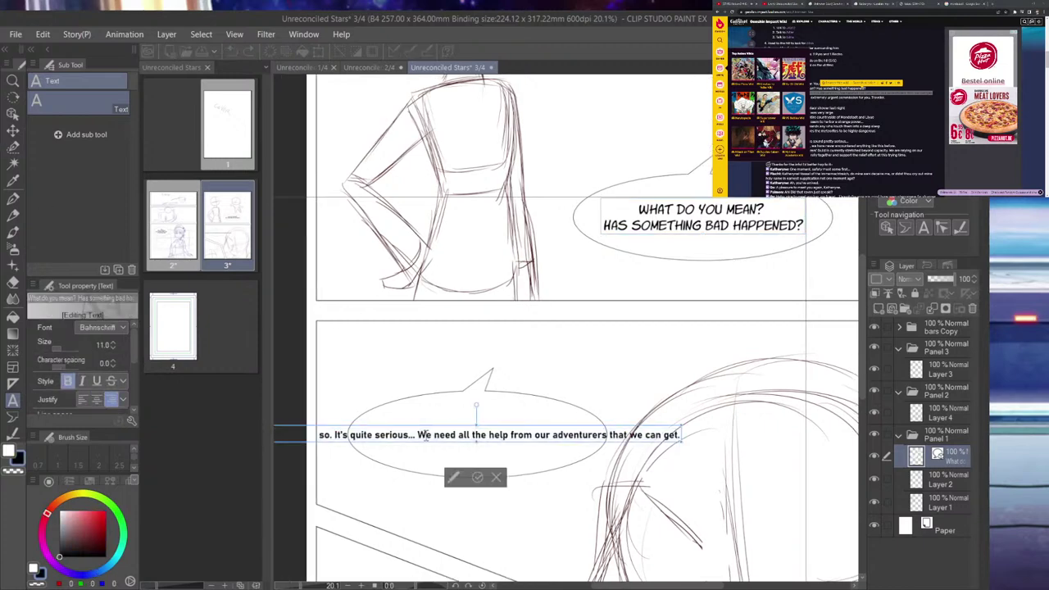
key("ctrl+a")
key("ctrl+x")
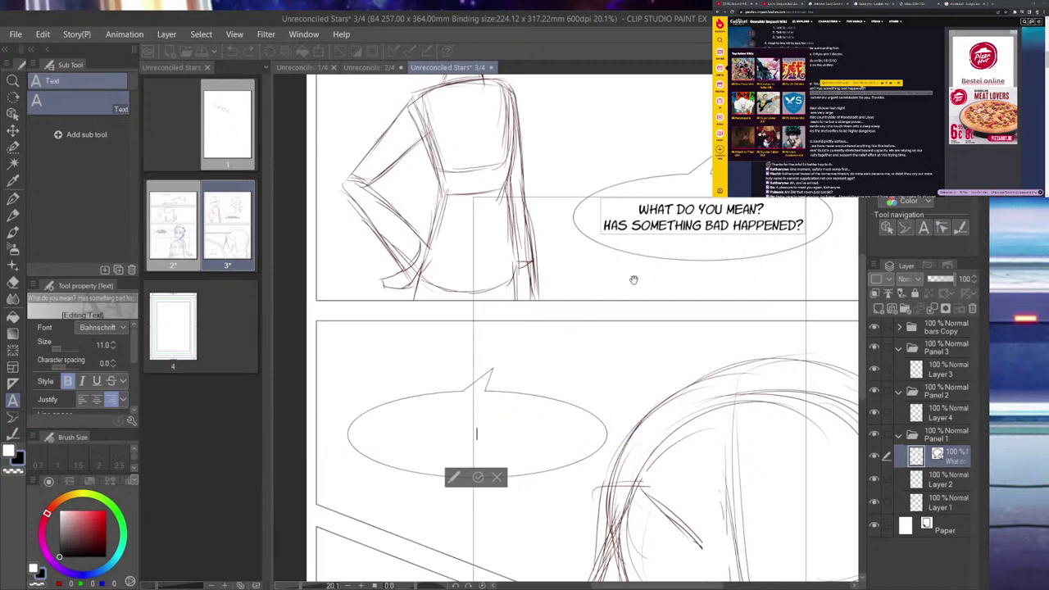
left_click(498, 478)
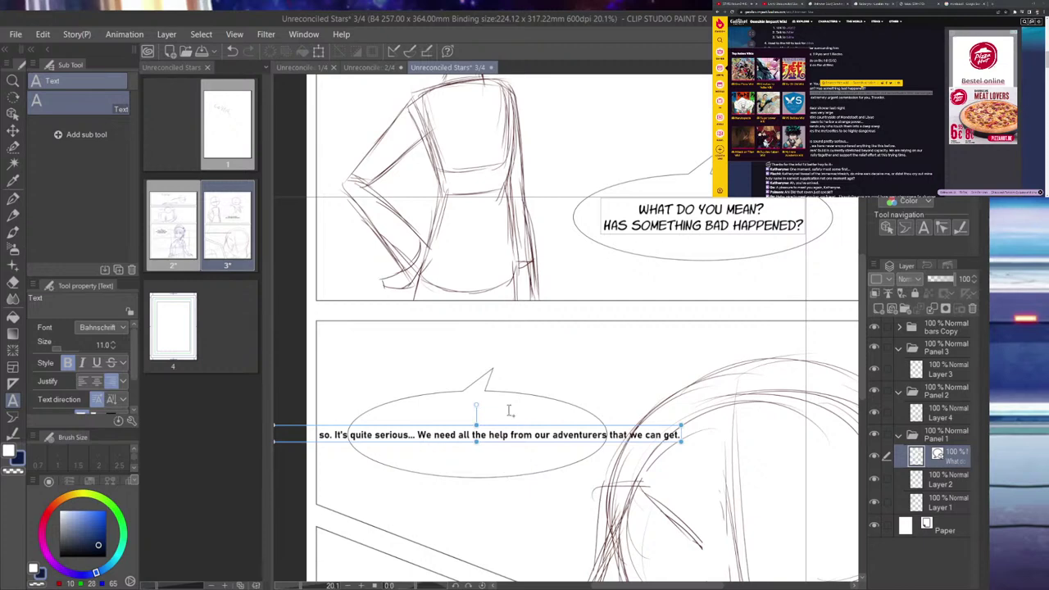
left_click(13, 113)
left_click(426, 436)
key("Delete")
- Copy the "What do you mean? Has something bad happened?" text into the lower balloon as a styled base
left_click(702, 216)
left_click(472, 446)
key("ctrl+v")
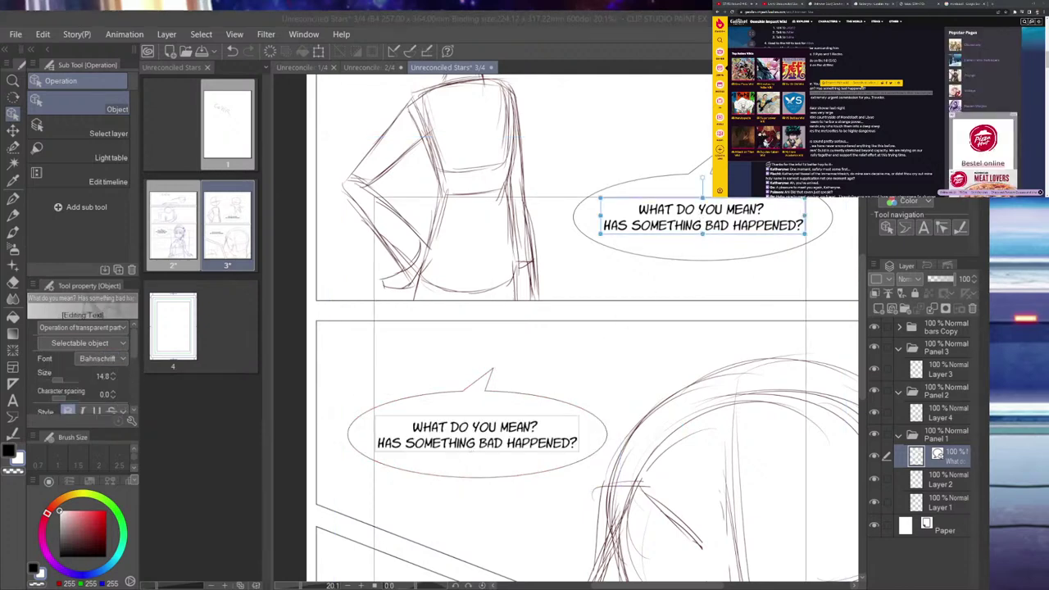
- Copy the "I'm afraid so. It's quite serious..." line from the wiki page's dialogue
key("alt+Tab")
left_click(887, 98)
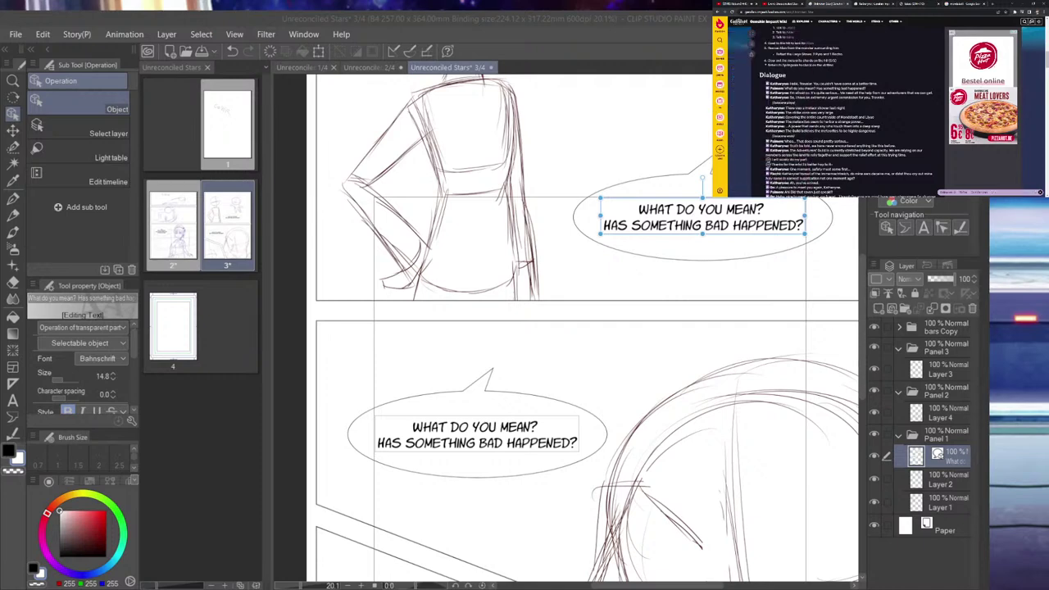
triple_click(793, 93)
left_click(850, 87)
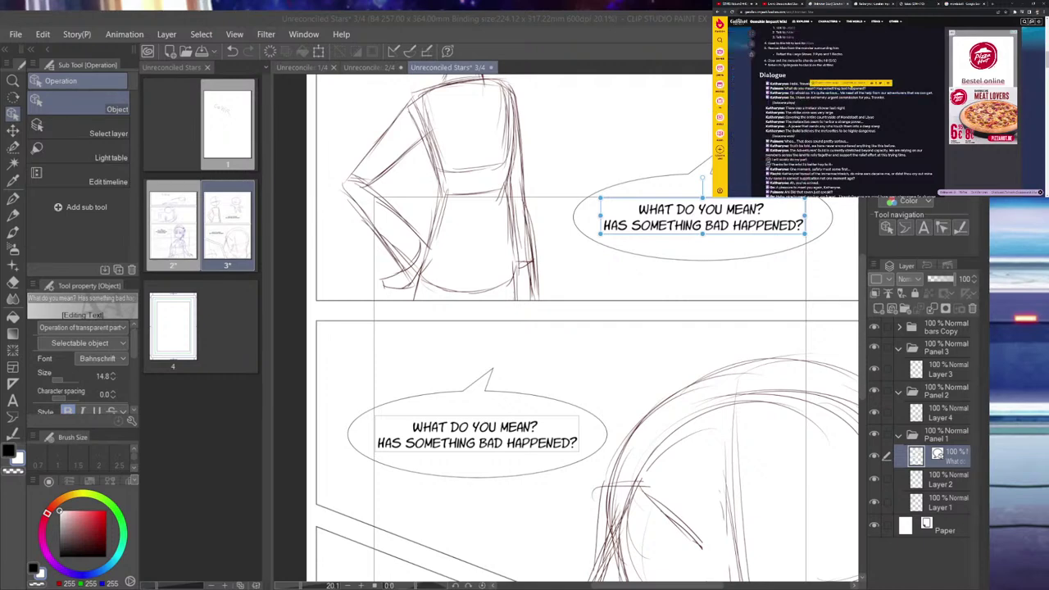
left_click_drag(790, 92, 934, 93)
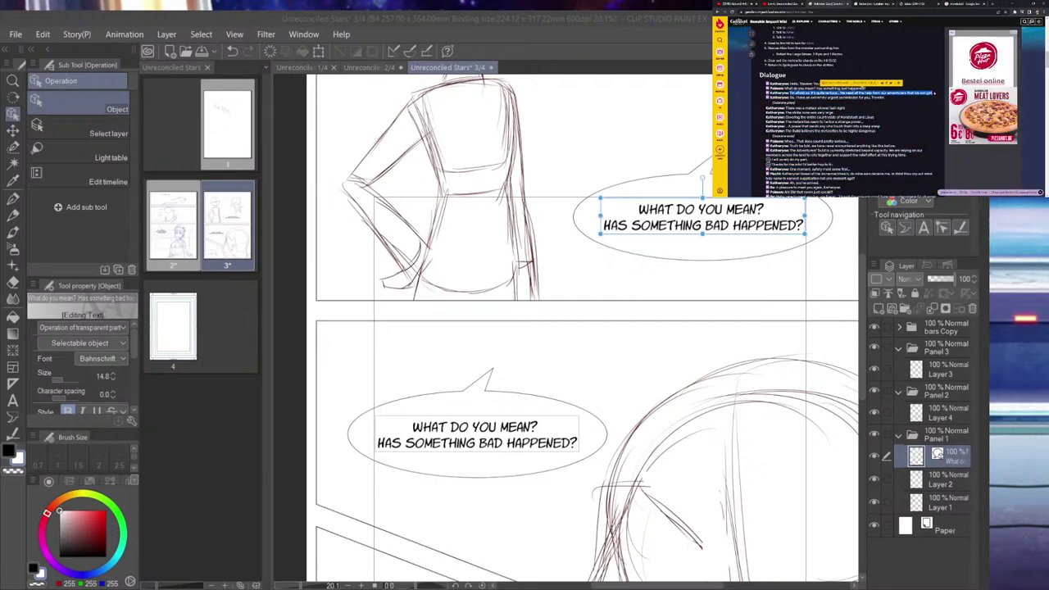
- Replace the lower balloon's text with the copied "I'm afraid so" dialogue, breaking it after "serious..." and "help"
left_click(427, 442)
left_click(508, 435)
left_click(13, 399)
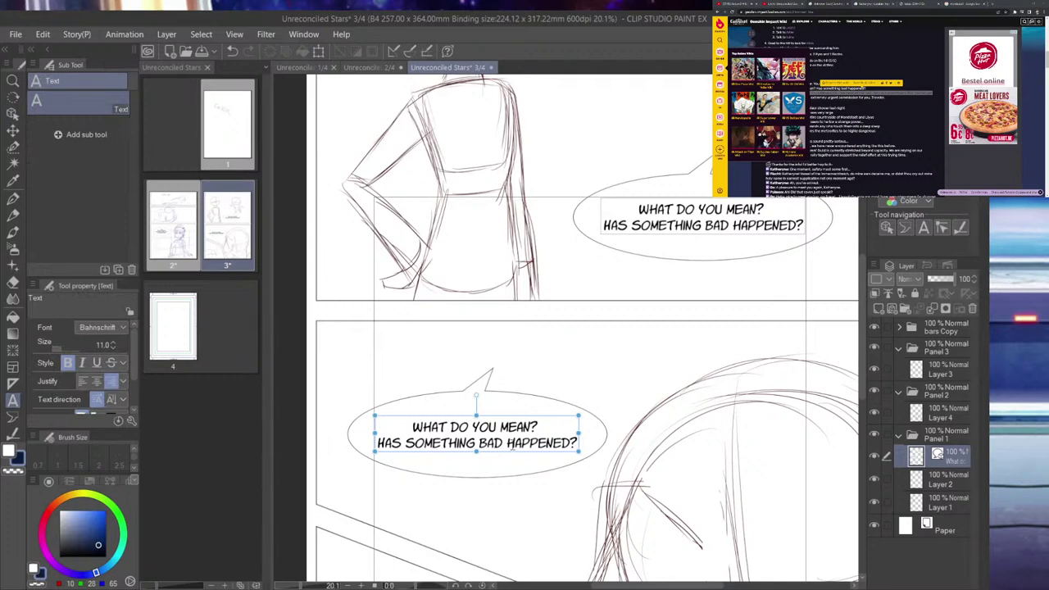
left_click(512, 447)
key("ctrl+a")
key("ctrl+v")
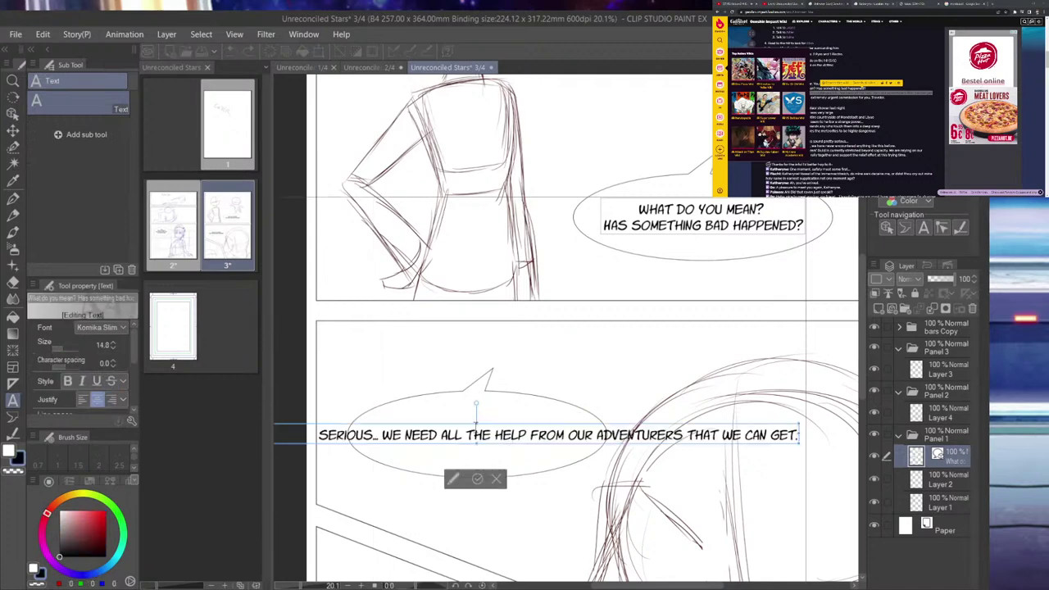
key("Return")
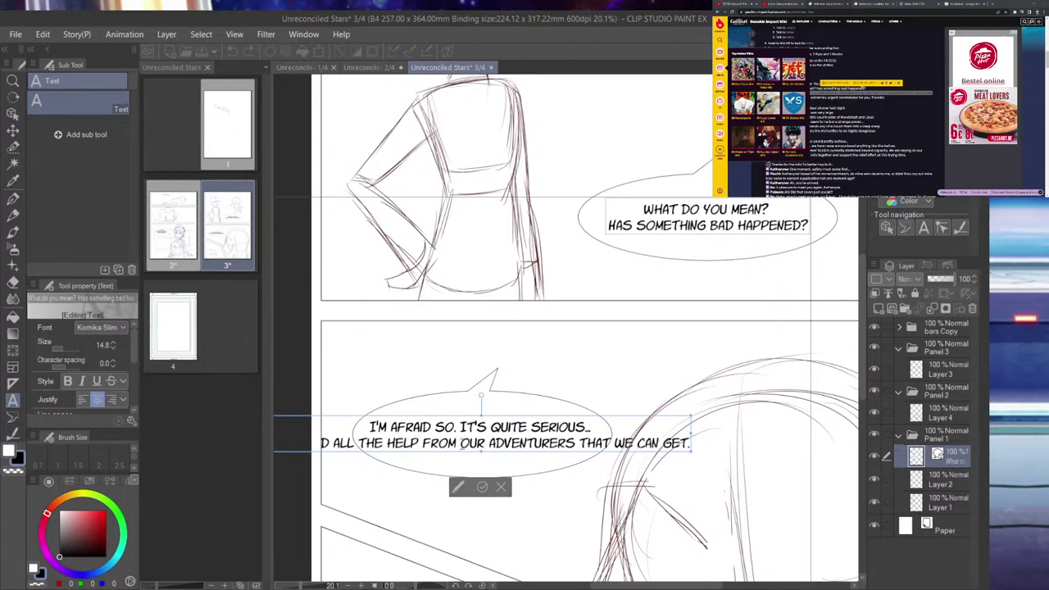
key("Return")
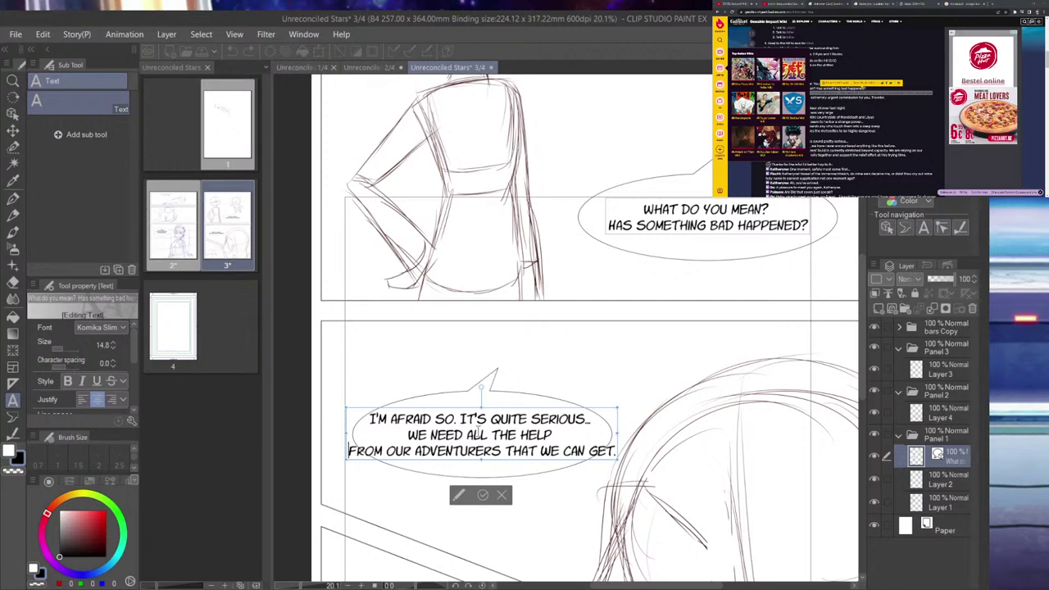
- Widen the lower balloon and shift it toward the panel's upper-left corner, and move the balloon layer above the Panel 3 folder
left_click(12, 114)
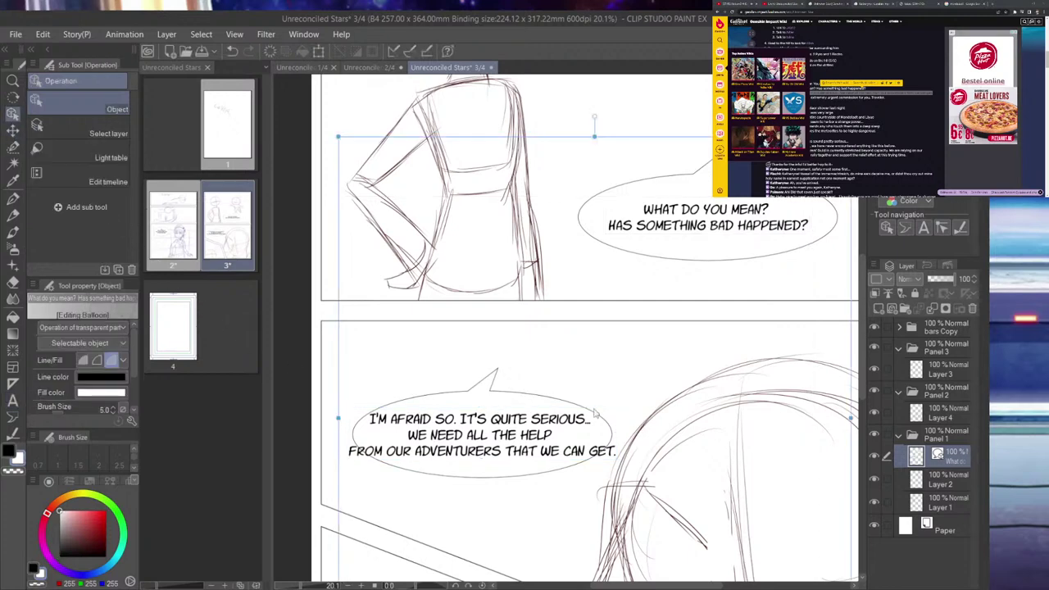
left_click(534, 400)
left_click_drag(622, 423, 715, 422)
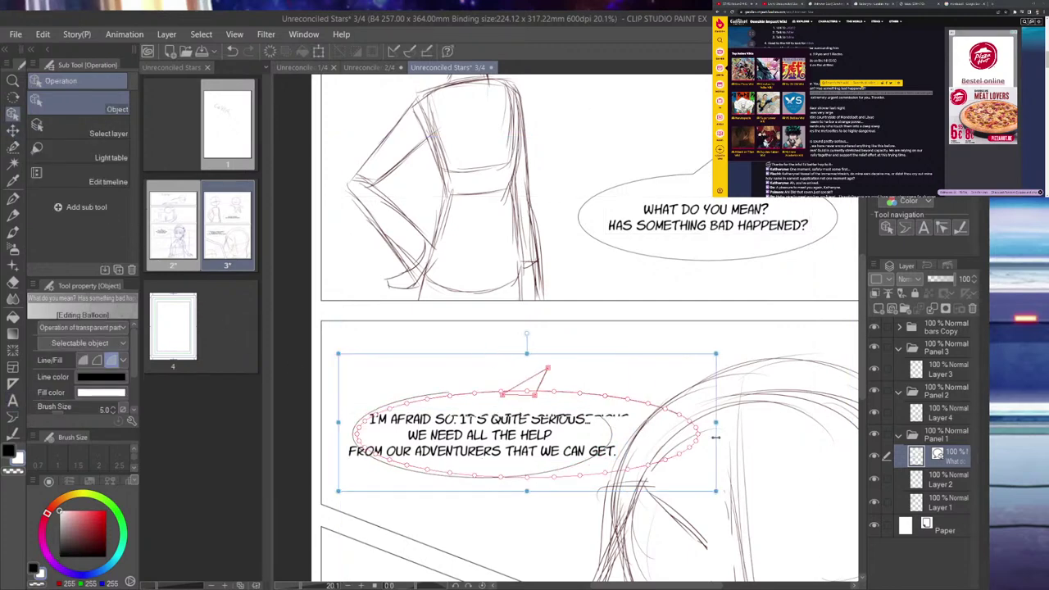
left_click_drag(660, 358, 646, 325)
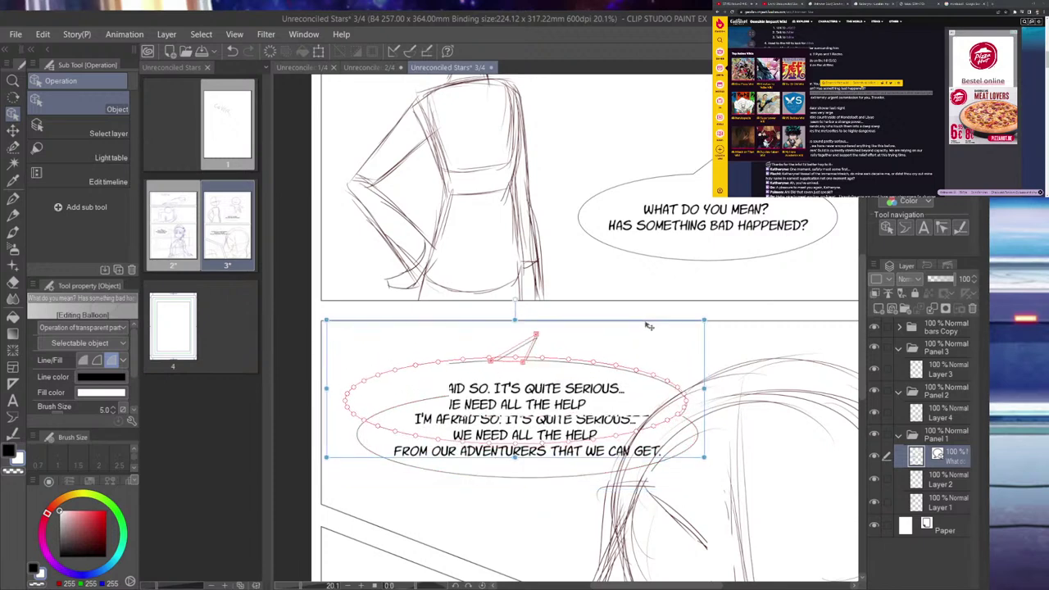
left_click_drag(953, 465, 941, 349)
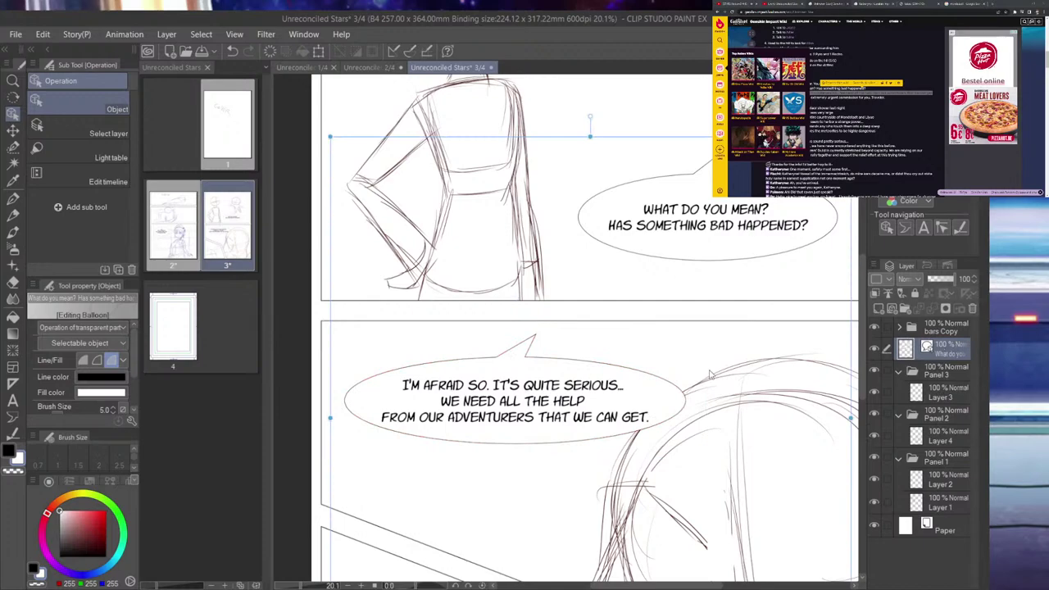
- Make the "I'm afraid so" balloon slightly taller and move it up against the panel's upper-left corner
scroll(697, 361, "down", 2)
scroll(654, 347, "up", 1)
scroll(648, 346, "up", 4)
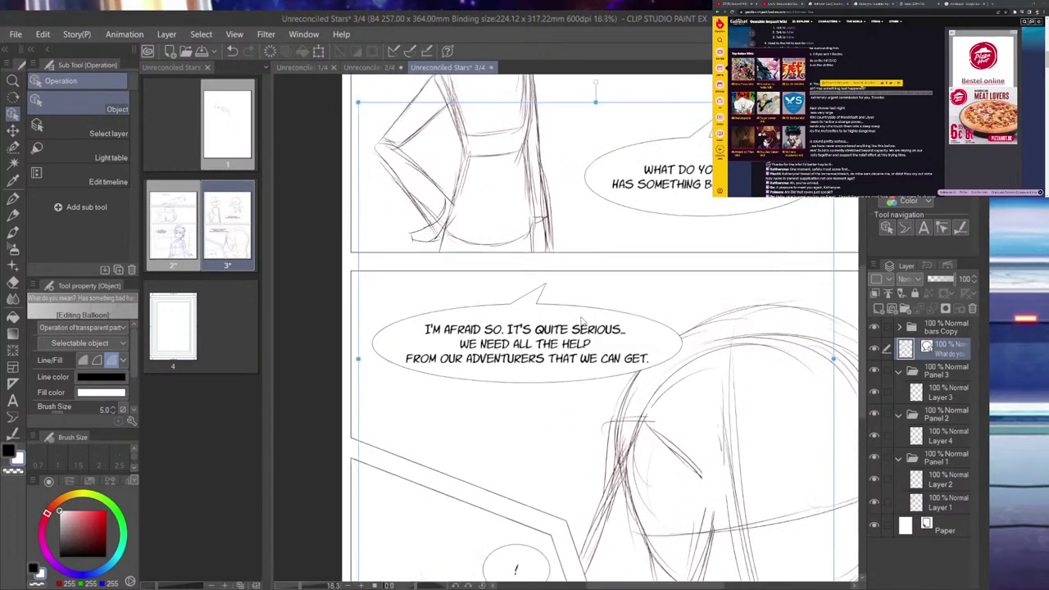
scroll(647, 342, "down", 1)
left_click(646, 335)
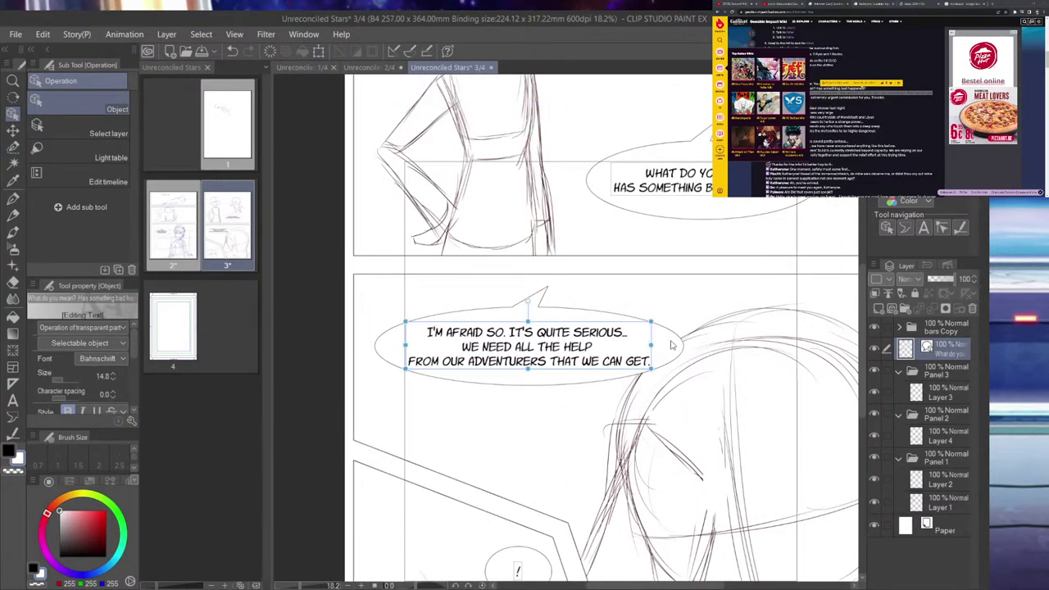
left_click(680, 349)
left_click_drag(699, 401, 707, 434)
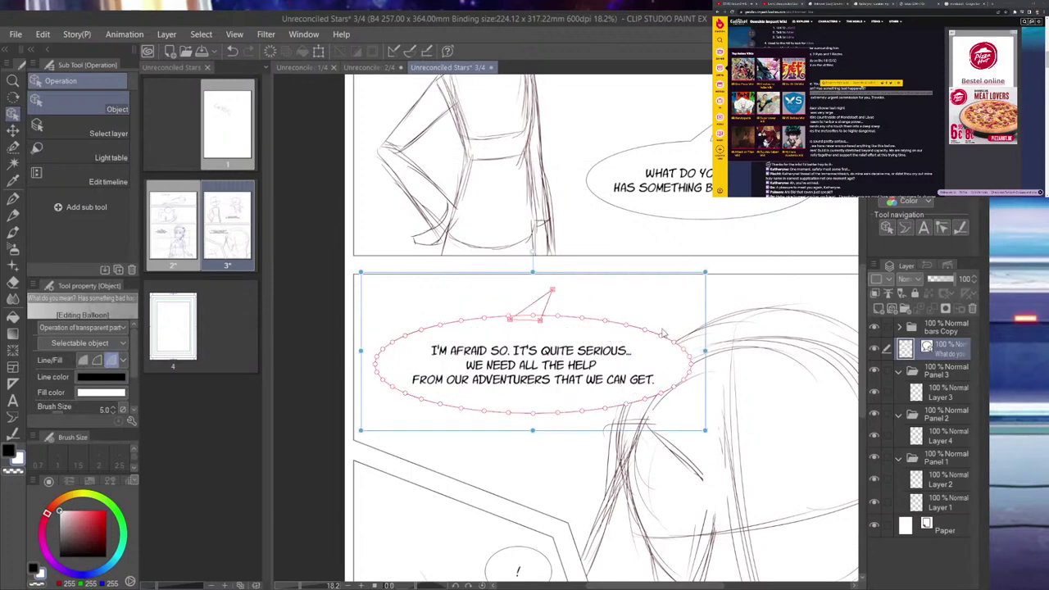
left_click_drag(632, 275, 633, 243)
- Detach the "I'm afraid so" balloon's tail and place it in the empty space beneath the balloon
left_click(535, 282)
left_click_drag(529, 288, 588, 376)
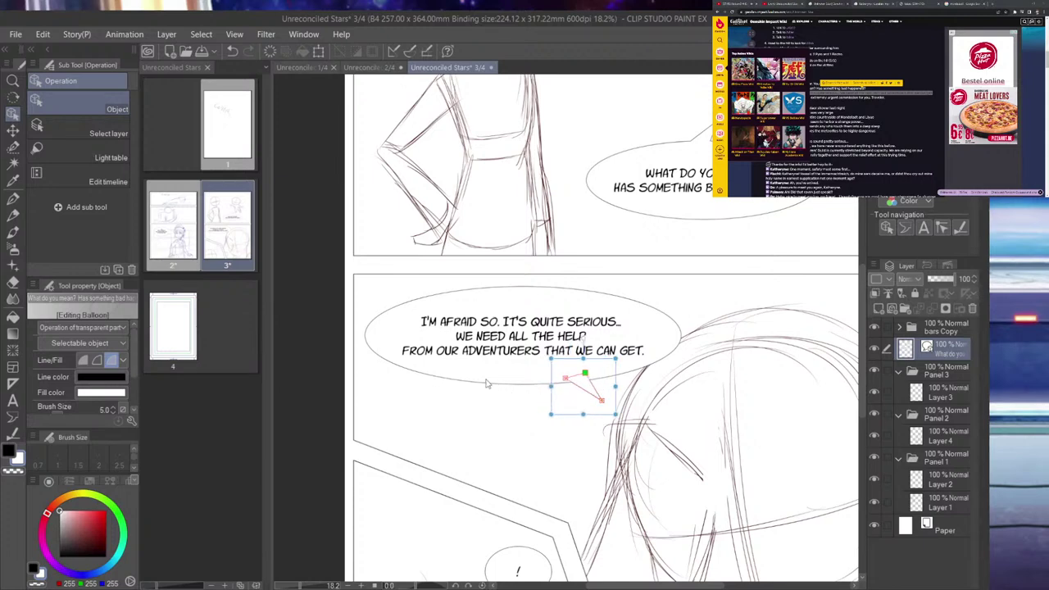
left_click_drag(585, 391, 594, 453)
left_click(533, 380)
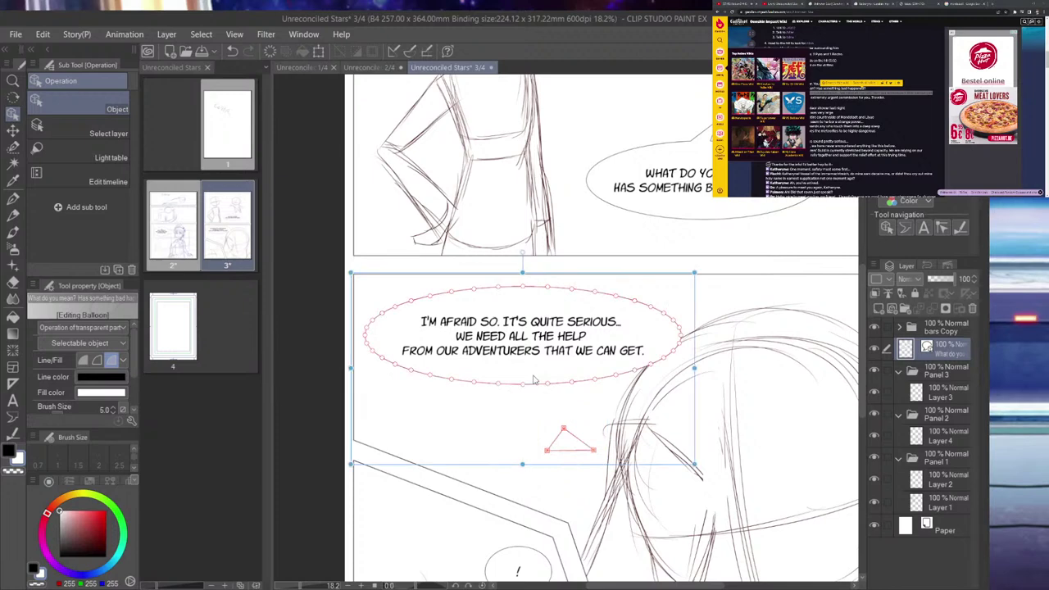
- Duplicate the "I'm afraid so" balloon directly beneath the original and shrink the copy into a flatter ellipse overlapping it
left_click_drag(610, 276, 584, 318)
key("ctrl+z")
left_click(569, 384)
left_click(626, 276)
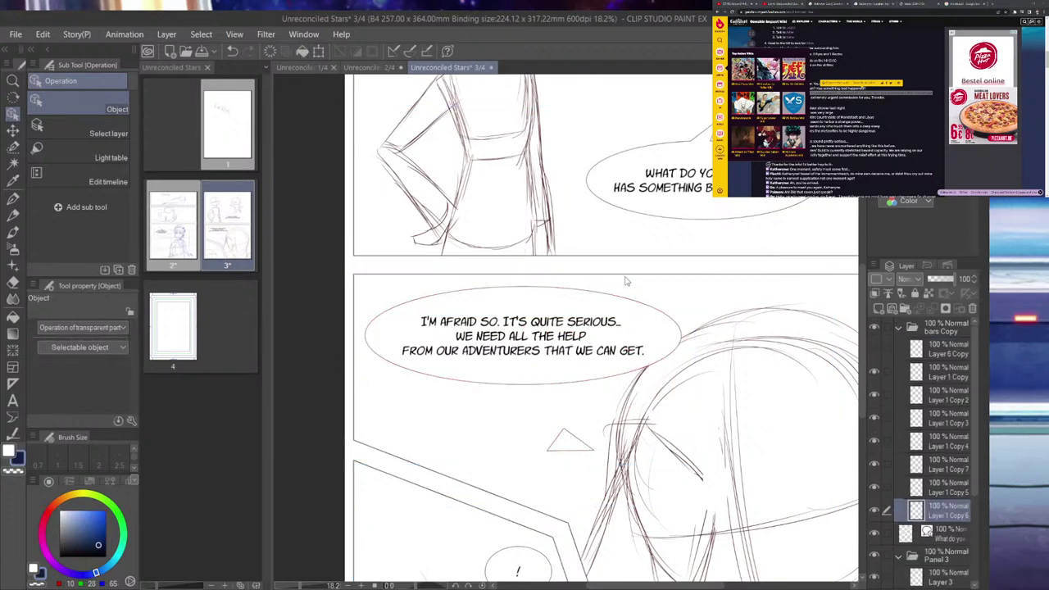
left_click(614, 299)
left_click_drag(628, 280, 596, 338)
left_click_drag(664, 518, 637, 456)
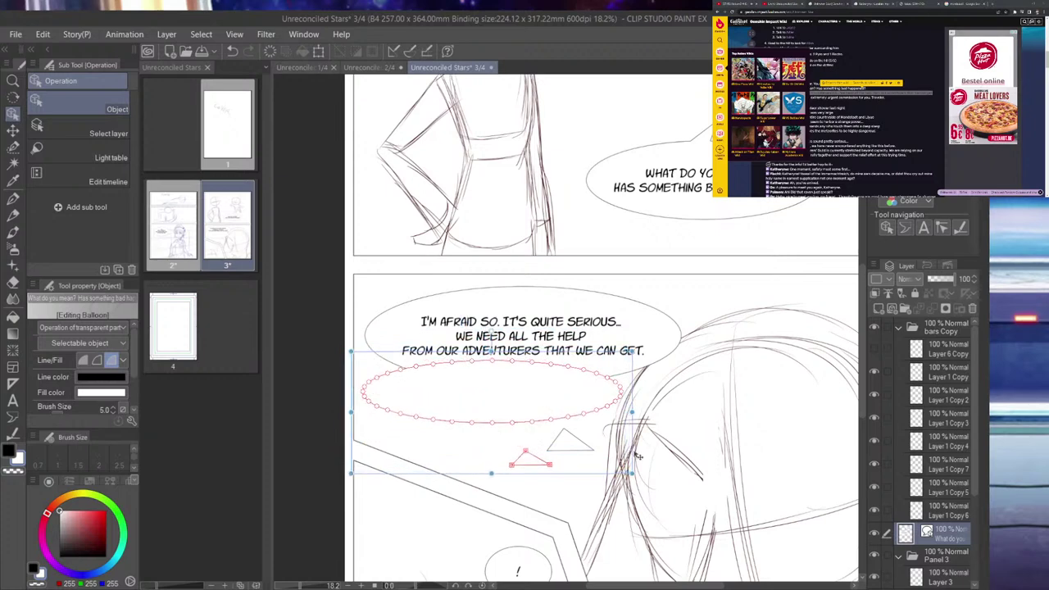
- Delete the duplicated tail and reshape the remaining tail so it points down from the lower balloon's bottom edge
left_click(534, 464)
key("Delete")
left_click(565, 451)
left_click_drag(565, 450, 521, 415)
left_click(552, 424)
left_click(556, 433)
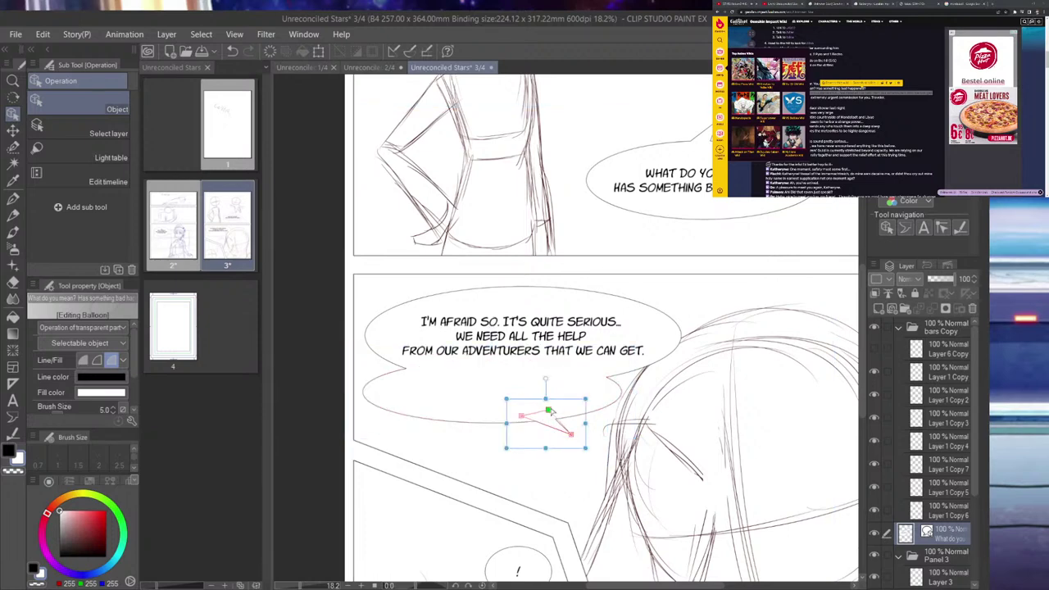
- Duplicate the "I'm afraid so" text into the lower balloon and adjust the balloon's size around it
left_click(493, 344)
left_click(499, 389)
type("I'M AFRAID SO. IT'S QUITE SERIOUS. WE NEED ALL THE HELP FROM OUR ADVENTURERS THAT WE CAN GET.")
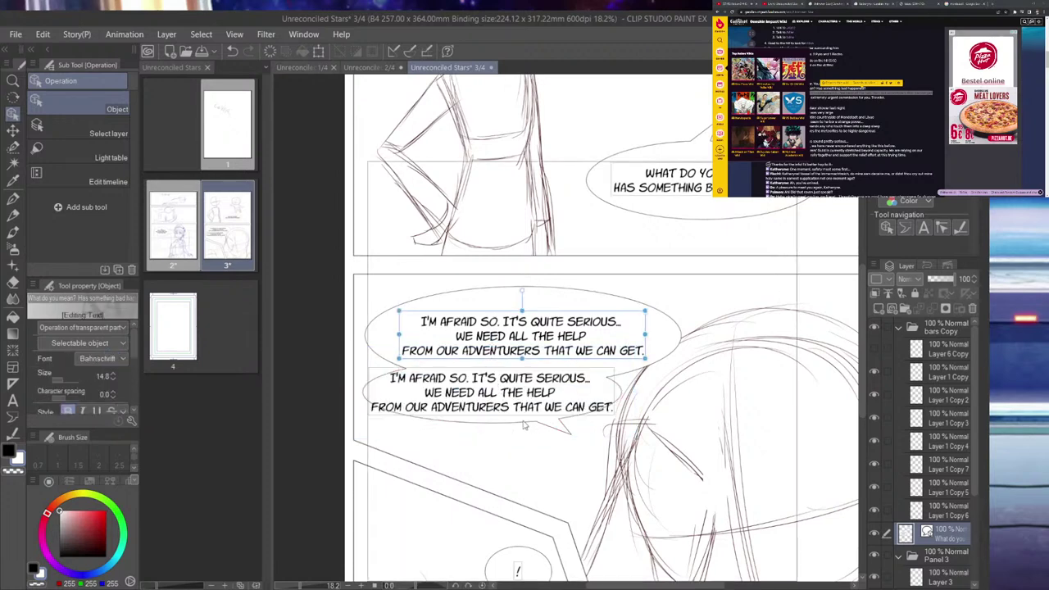
left_click(521, 428)
mouse_move(634, 436)
left_mouse_down()
mouse_move(633, 418)
mouse_move(644, 423)
left_mouse_up()
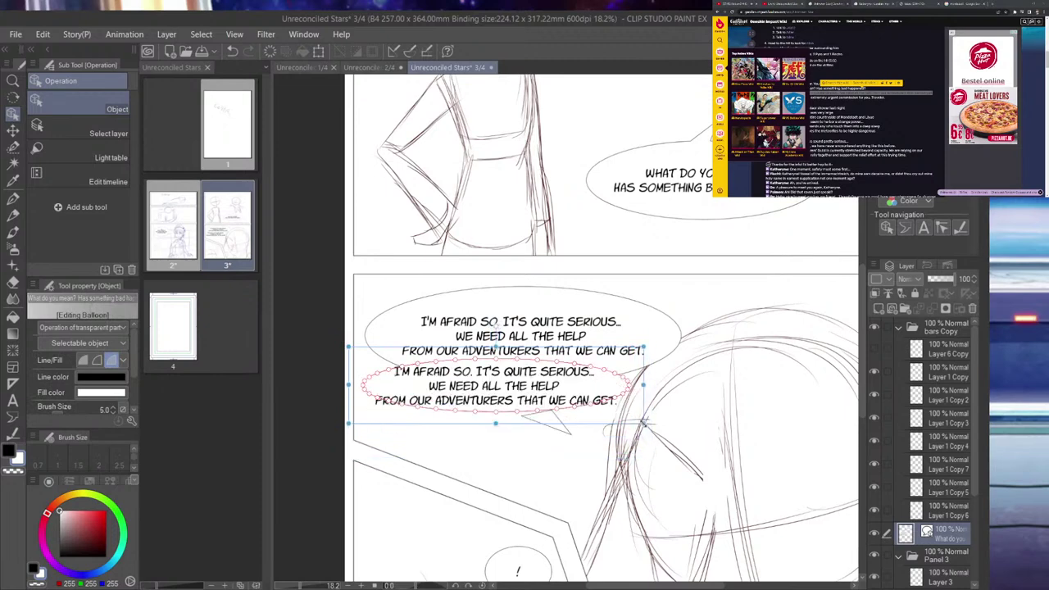
- Delete the tail beneath the lower balloon and stretch that balloon taller with its text moved down
left_click(646, 332)
left_click(556, 423)
key("Delete")
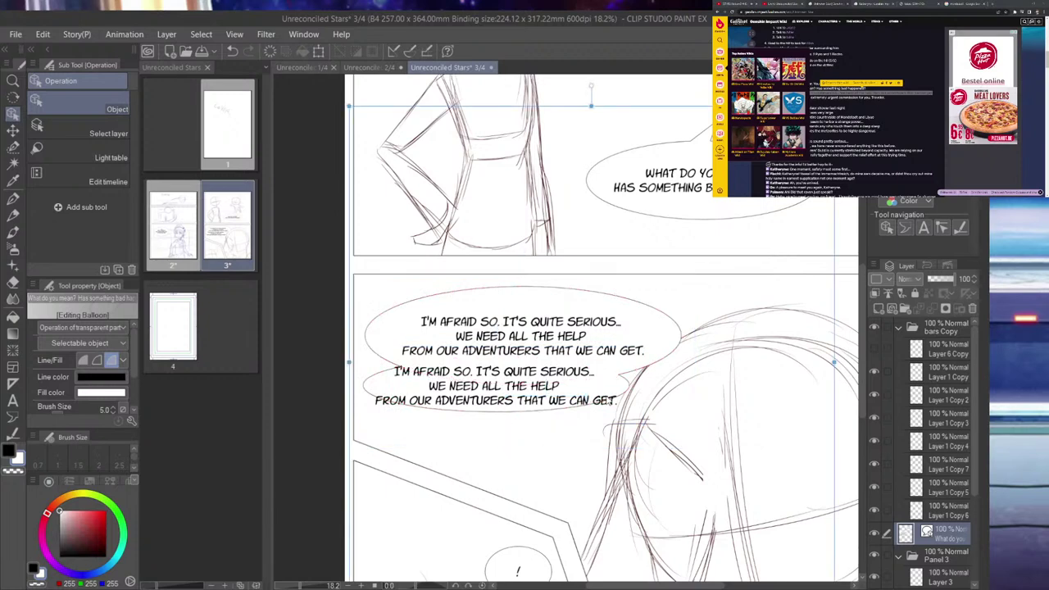
left_click(624, 391)
left_click_drag(644, 423, 641, 465)
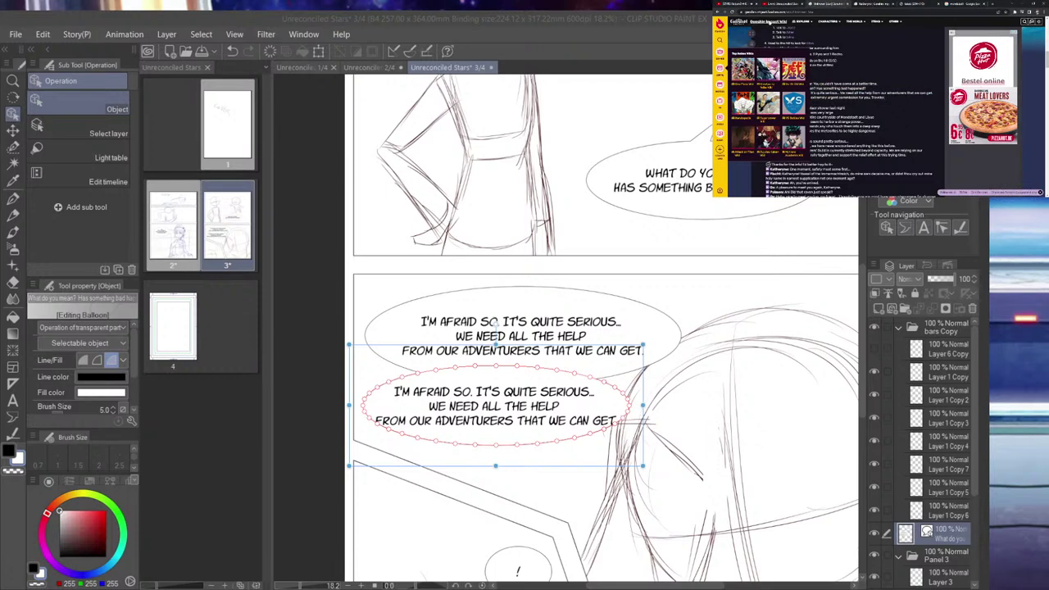
- Copy the line "So, I have an extremely urgent commission for you, Traveler." from the wiki page's dialogue
left_click_drag(885, 98, 769, 98)
scroll(819, 123, "down", 3)
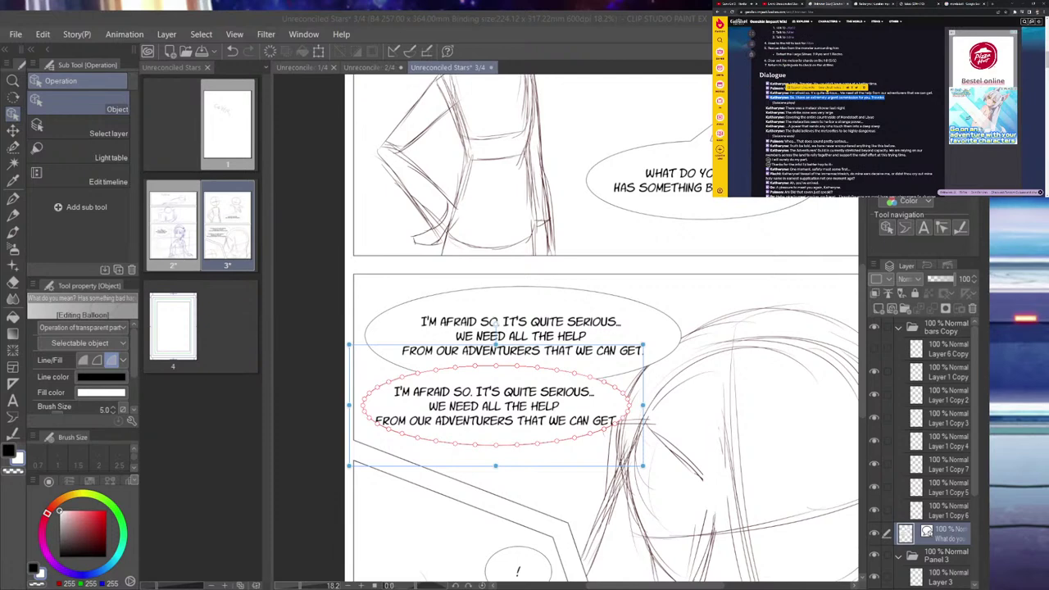
left_click(884, 97)
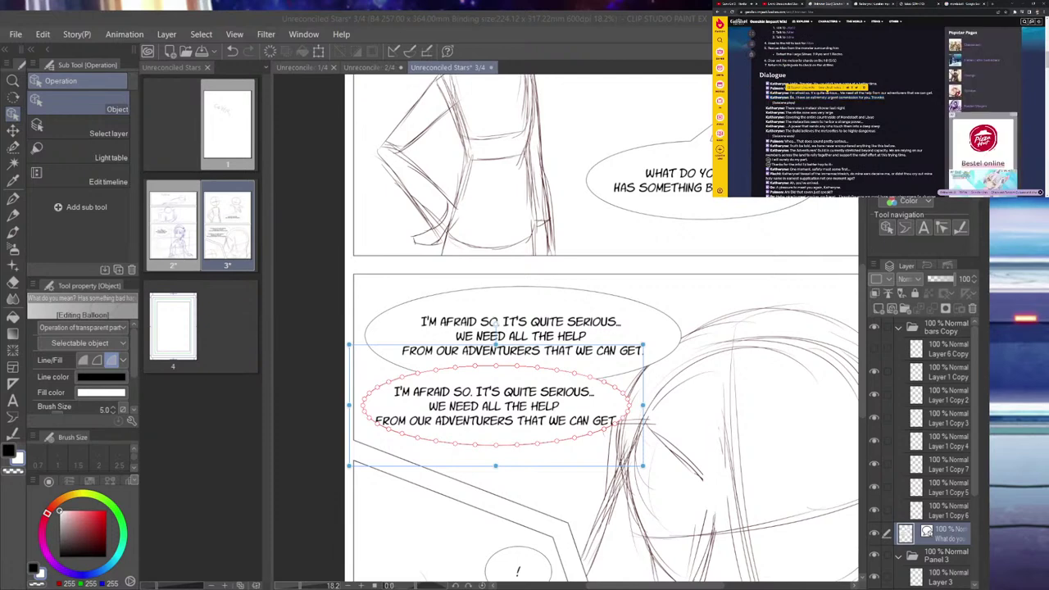
left_click_drag(799, 98, 886, 98)
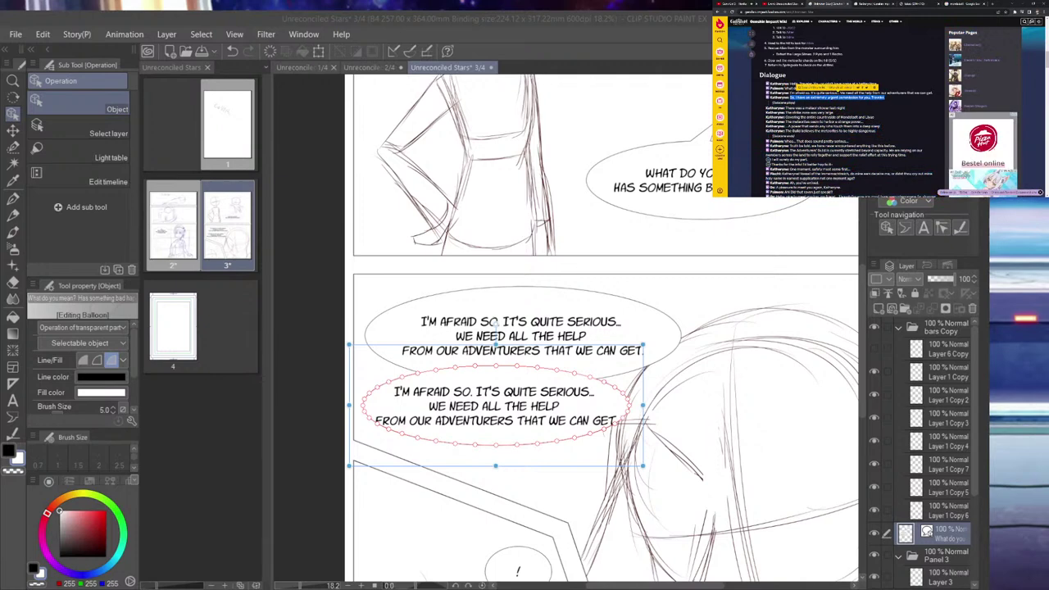
key("alt+Tab")
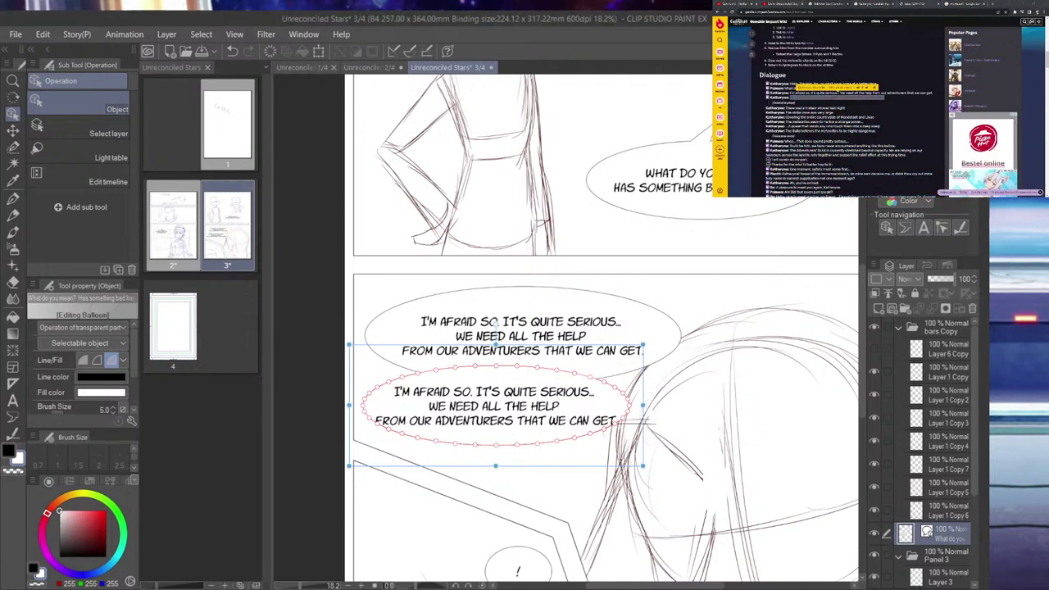
- Replace the lower balloon's text with "So, I have an extremely urgent commission for you, Traveler.", breaking the line after "urgent"
left_click(492, 417)
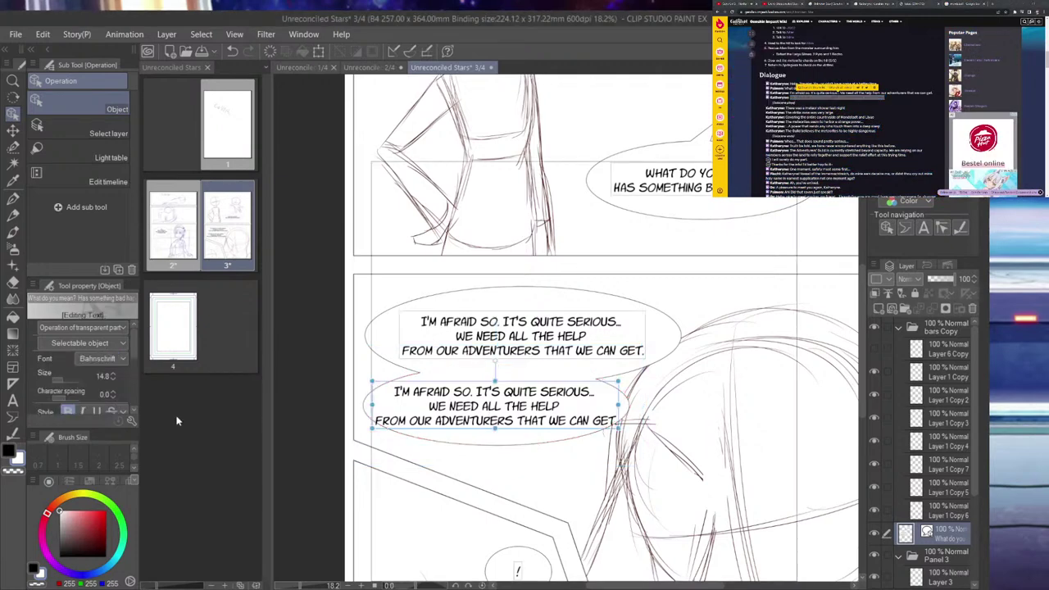
left_click(11, 400)
left_click(492, 406)
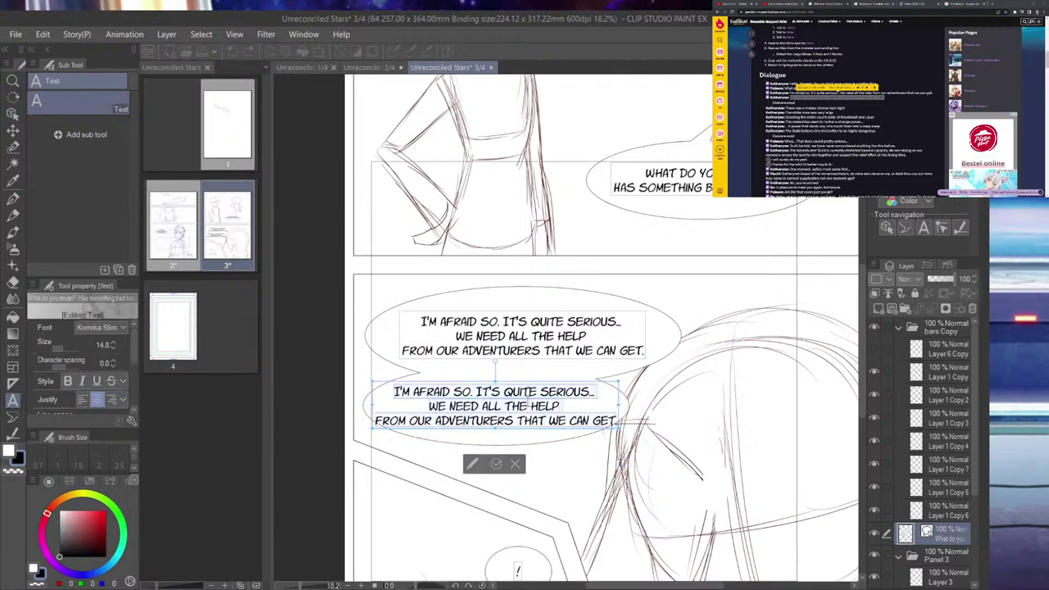
key("ctrl+a")
type("WE HAVE AN EXTREMELY URGENT COMMISSION FOR YOU, TRAVELER.")
left_click(502, 406)
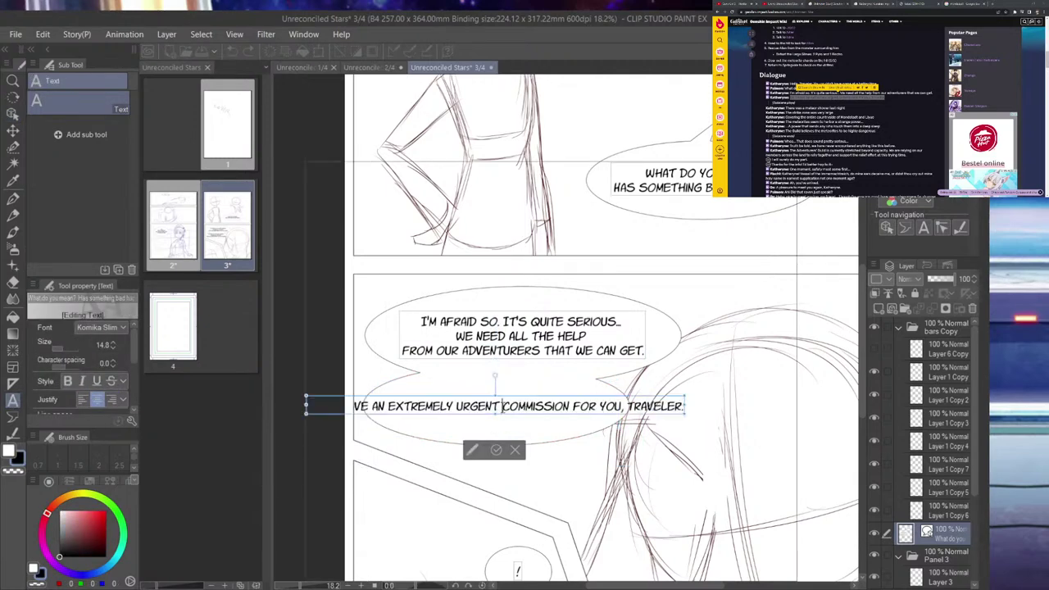
key("Return")
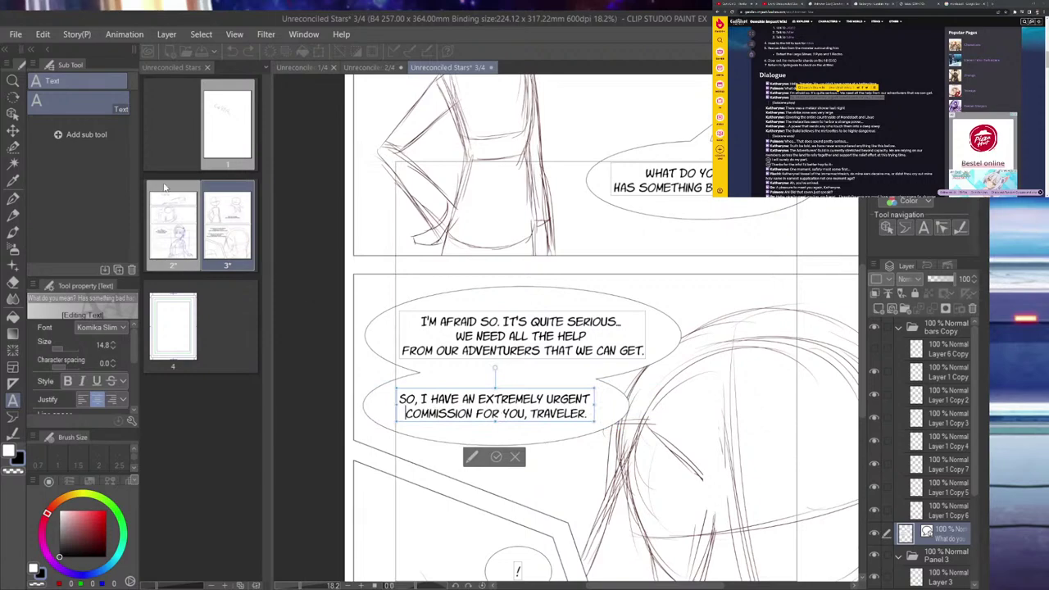
key("o")
- Scale down the large head sketch on Layer 4 to clear the balloons, and nudge it slightly upward
scroll(653, 474, "down", 1)
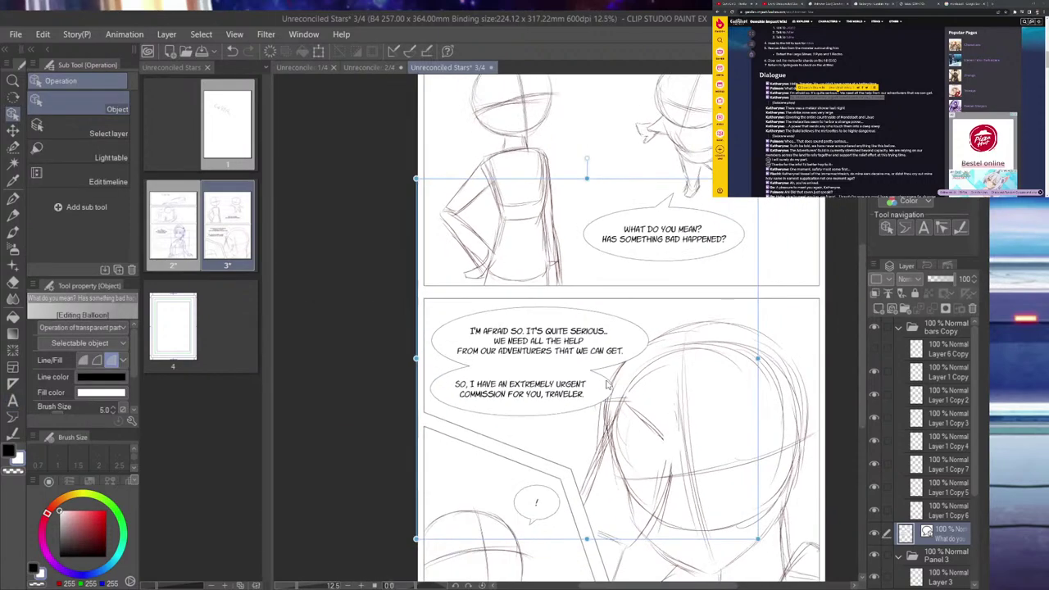
scroll(653, 474, "down", 3)
scroll(653, 473, "up", 2)
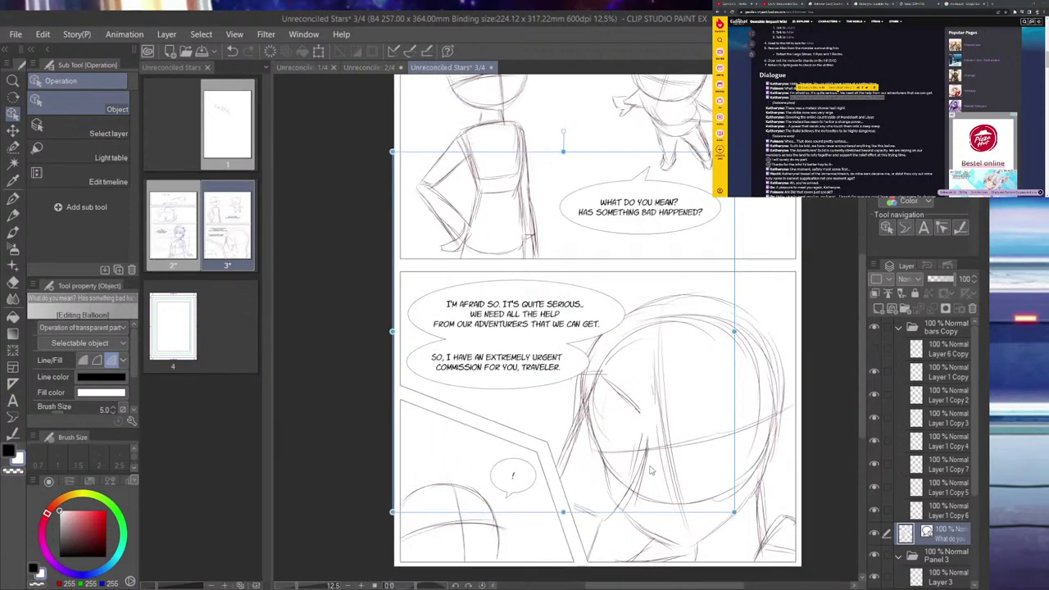
scroll(653, 473, "up", 2)
left_click(564, 375)
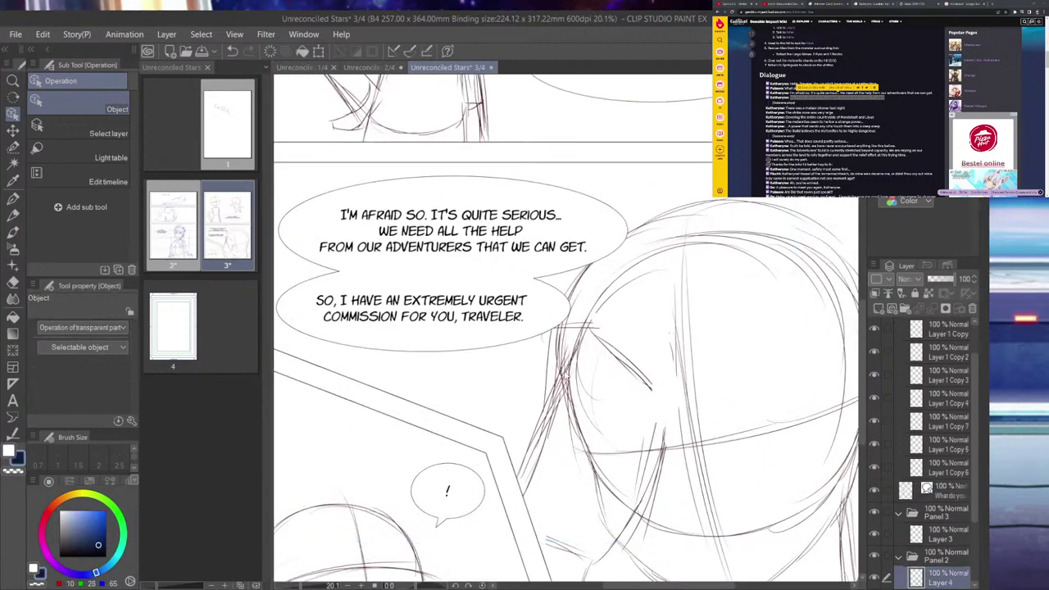
key("ctrl+t")
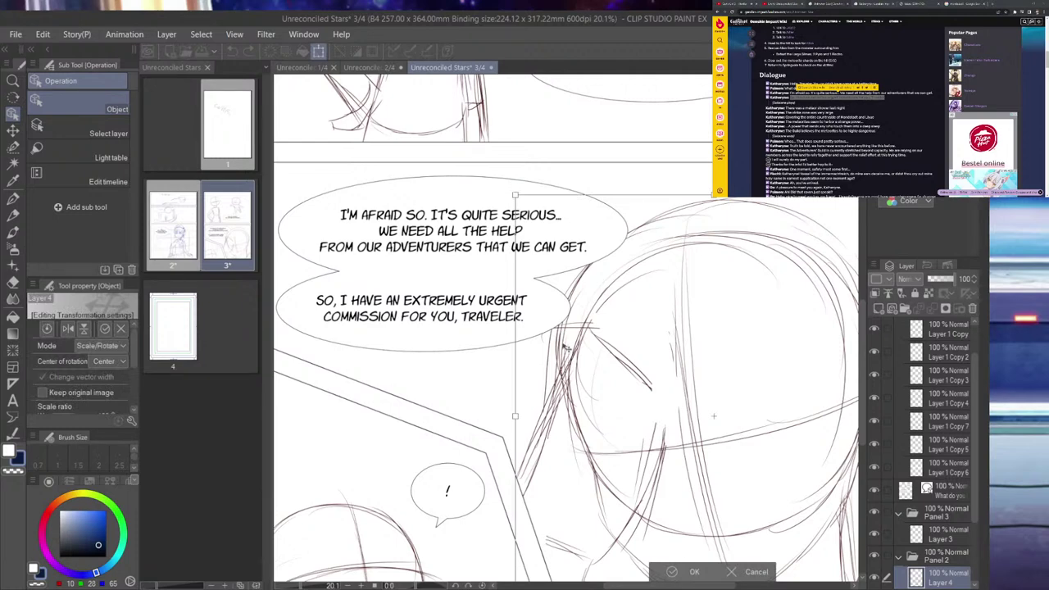
left_click_drag(515, 196, 540, 222)
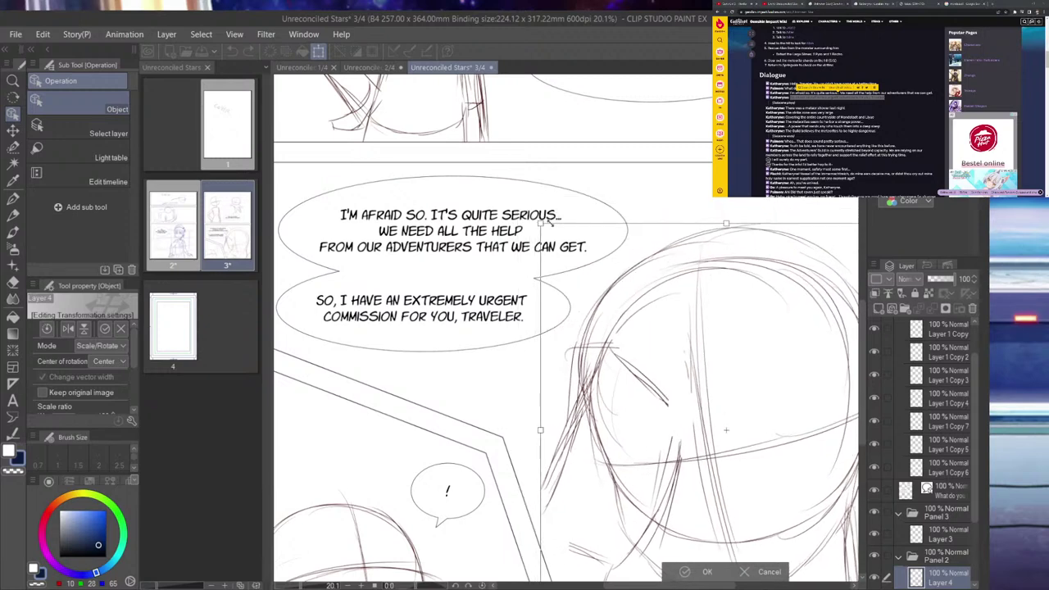
left_click(690, 572)
scroll(594, 455, "down", 3)
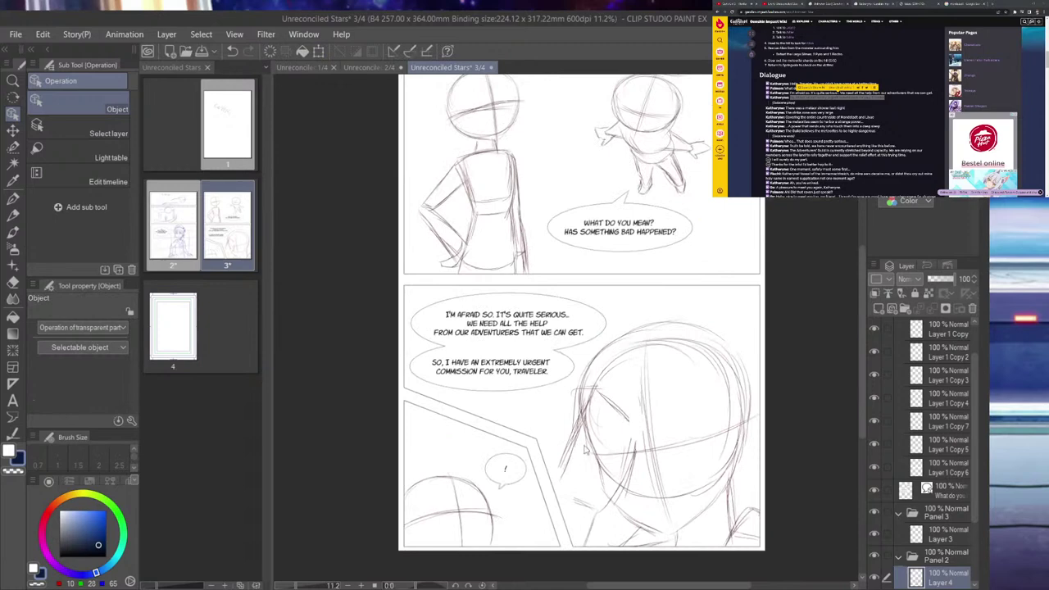
left_click_drag(635, 455, 635, 448)
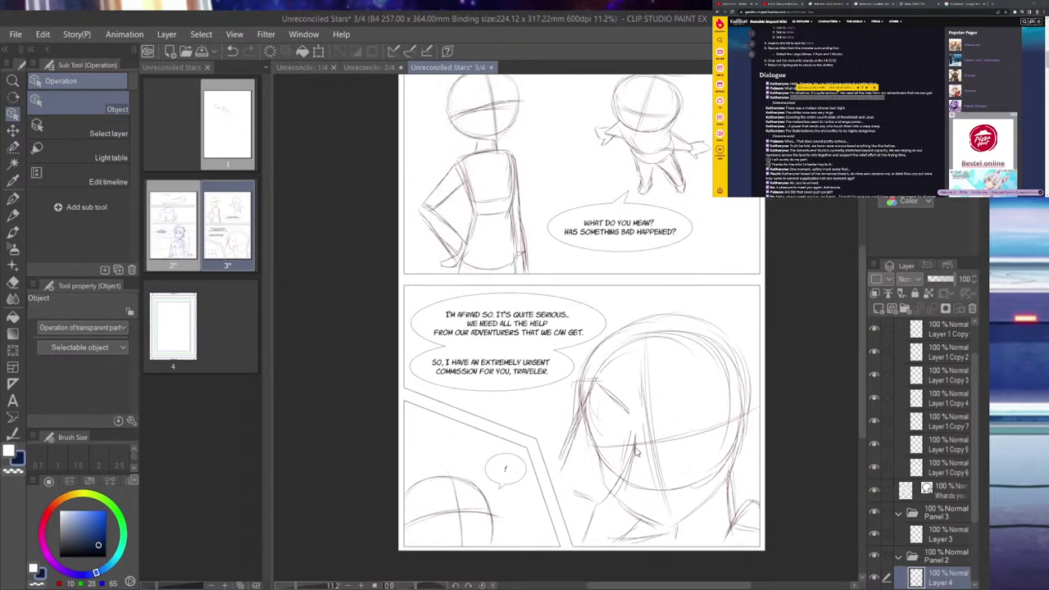
- Enlarge the "So, I have an extremely urgent commission" balloon slightly toward the head sketch
left_click(12, 197)
scroll(563, 400, "up", 3)
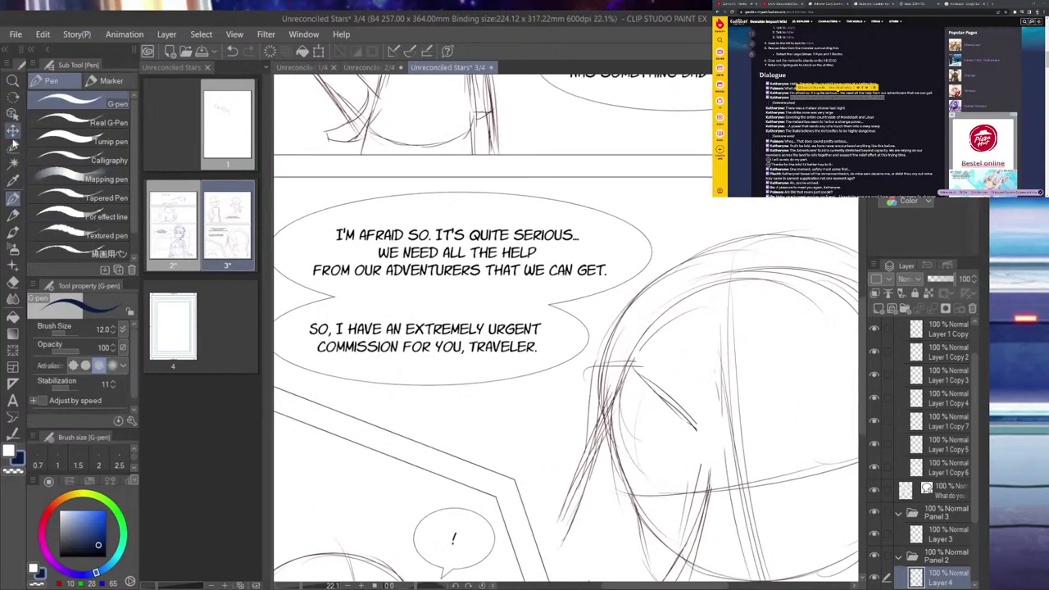
left_click(12, 114)
left_click(583, 359)
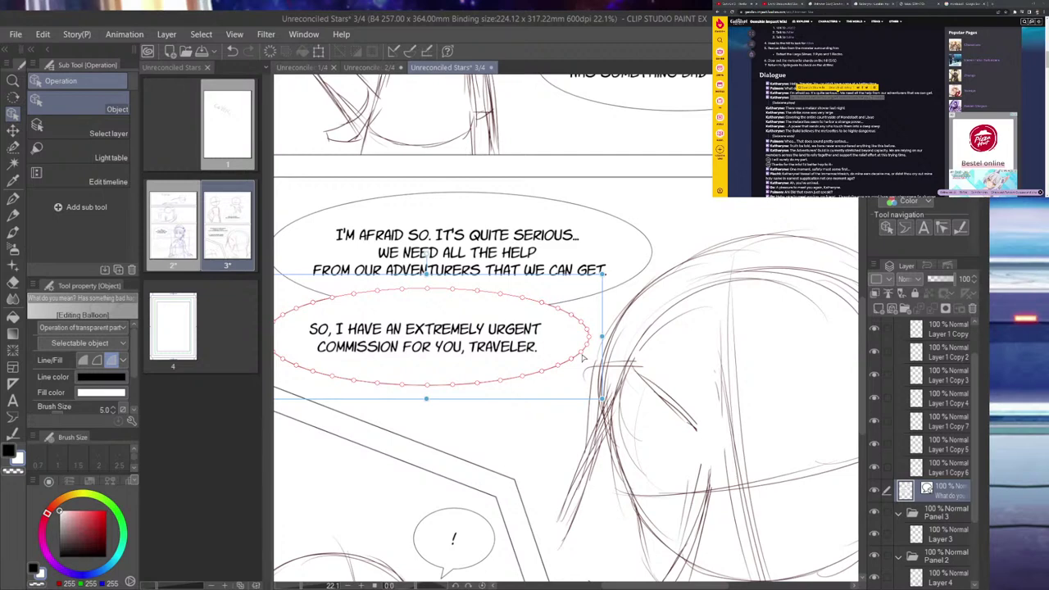
left_click_drag(603, 275, 605, 272)
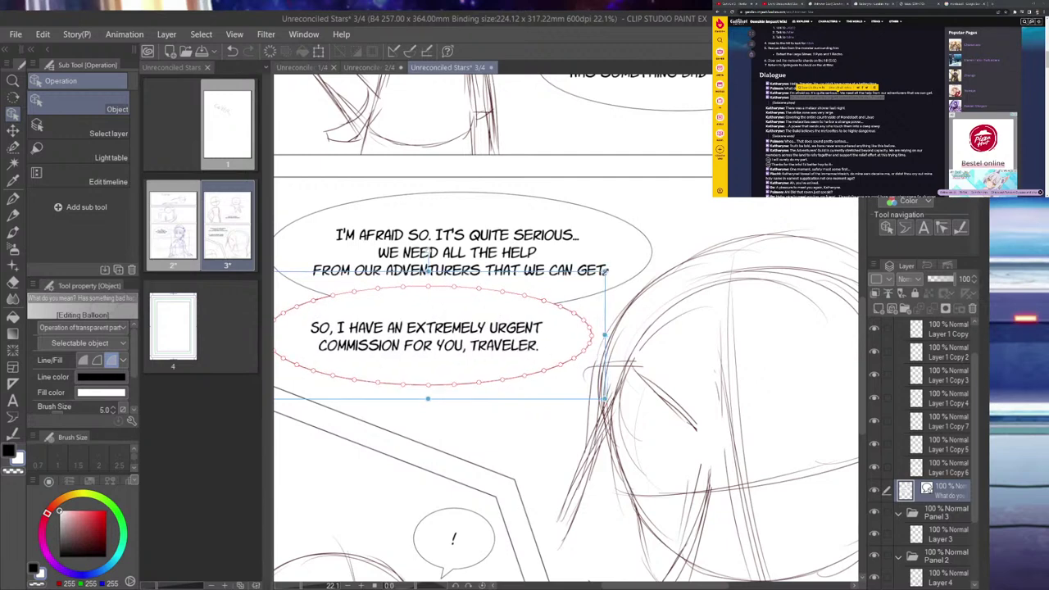
left_click(506, 350)
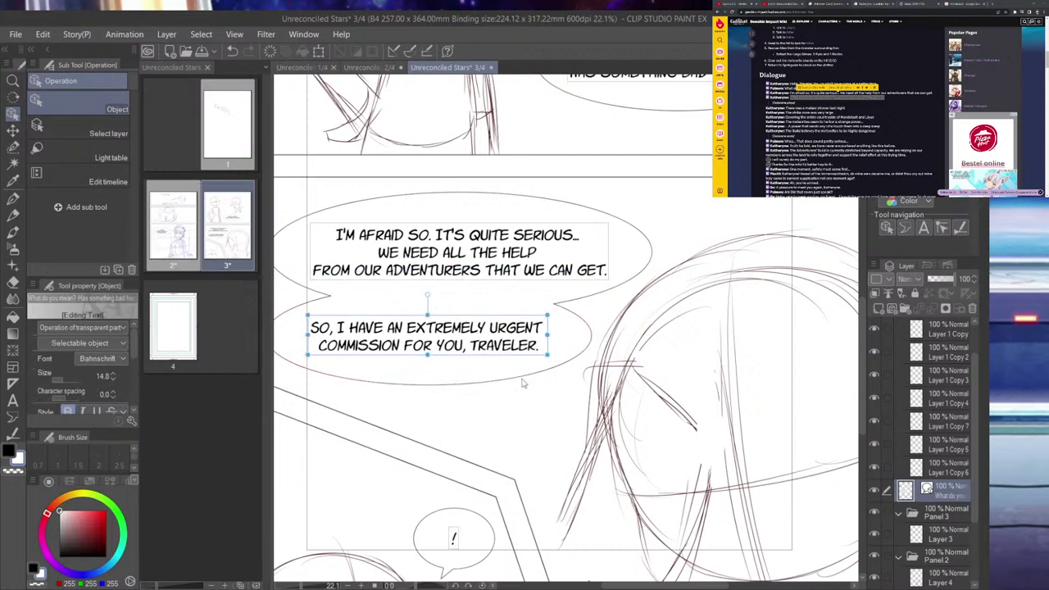
left_click(517, 381)
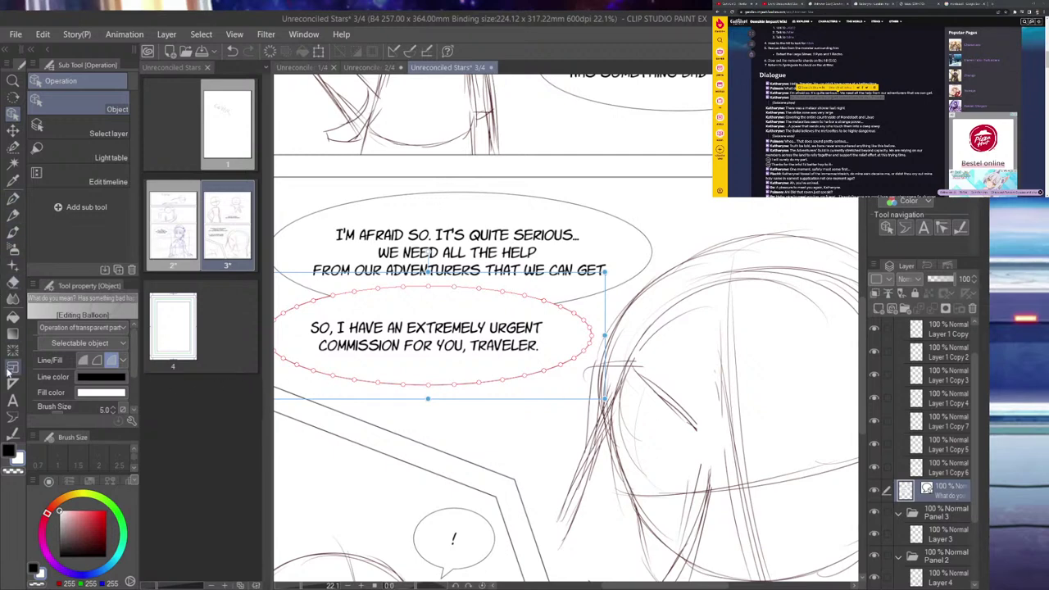
- Add a straight balloon tail from the lower balloon's bottom edge pointing toward the large head
left_click(13, 417)
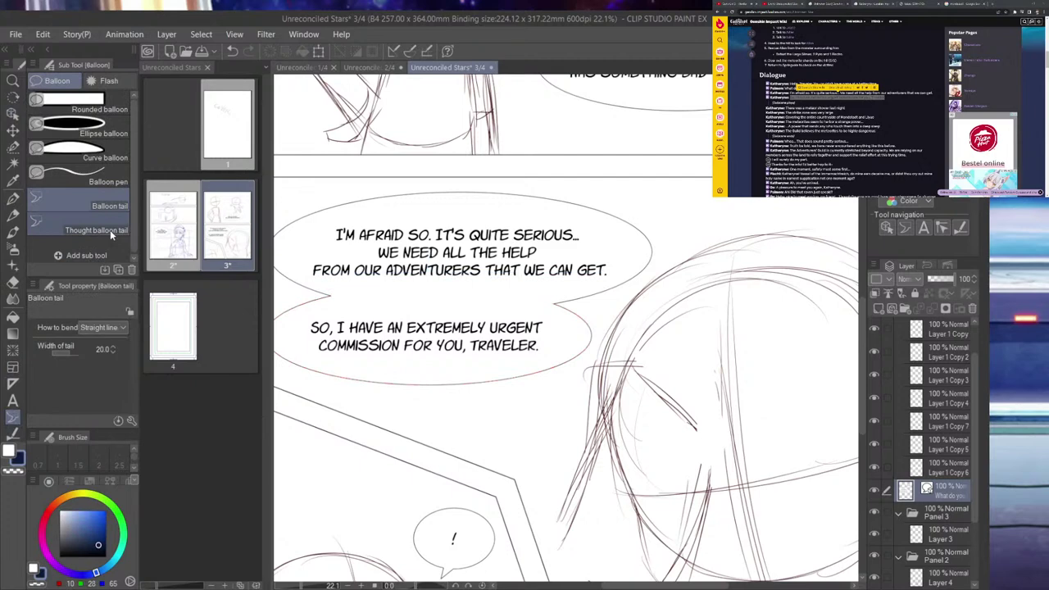
left_click(105, 207)
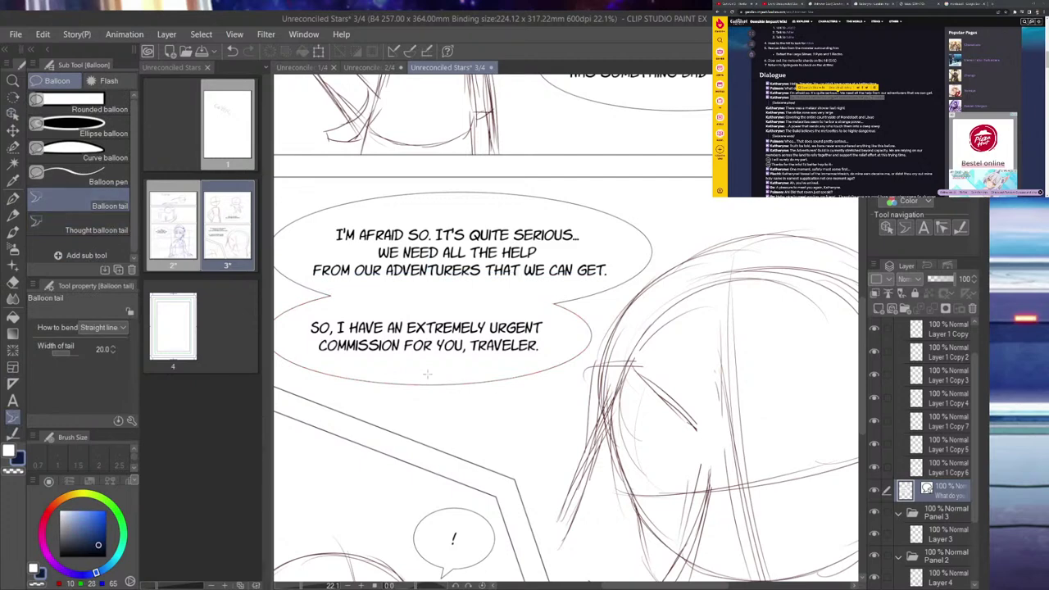
left_click_drag(510, 377, 554, 399)
left_click(13, 114)
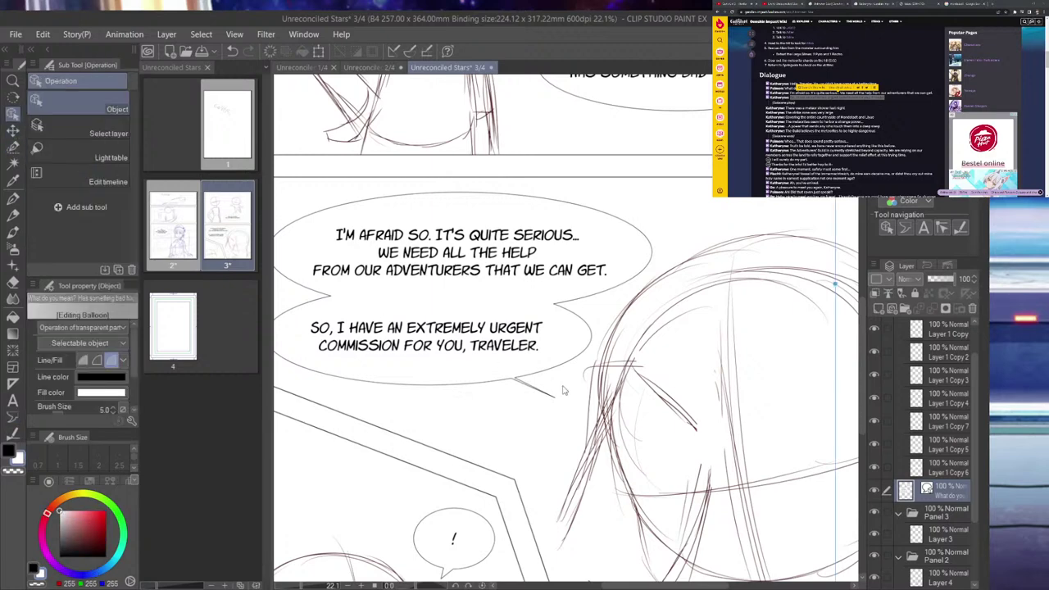
- Shorten and reshape the lower balloon's tail into a small point just below the balloon's edge, aimed at the large head
left_click(524, 392)
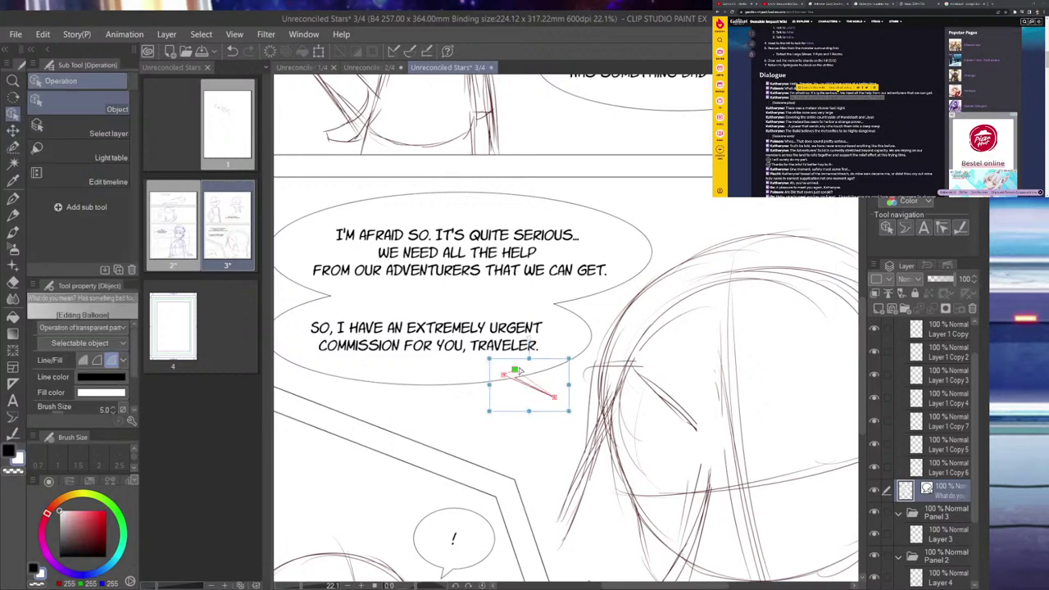
left_click_drag(527, 366, 527, 366)
left_click_drag(554, 399, 530, 366)
key("k")
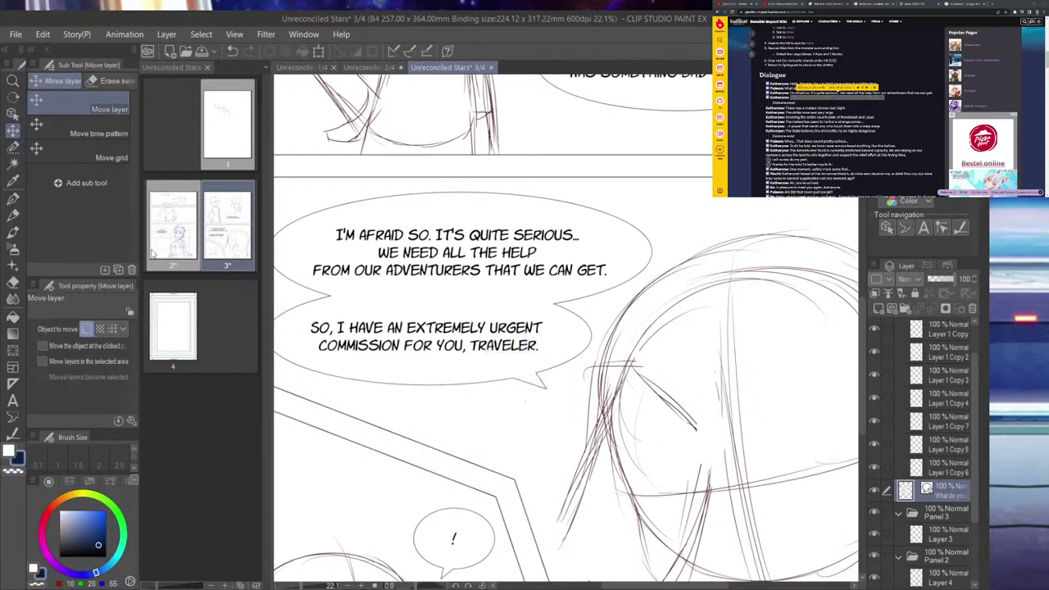
scroll(646, 354, "down", 2)
scroll(633, 356, "down", 3)
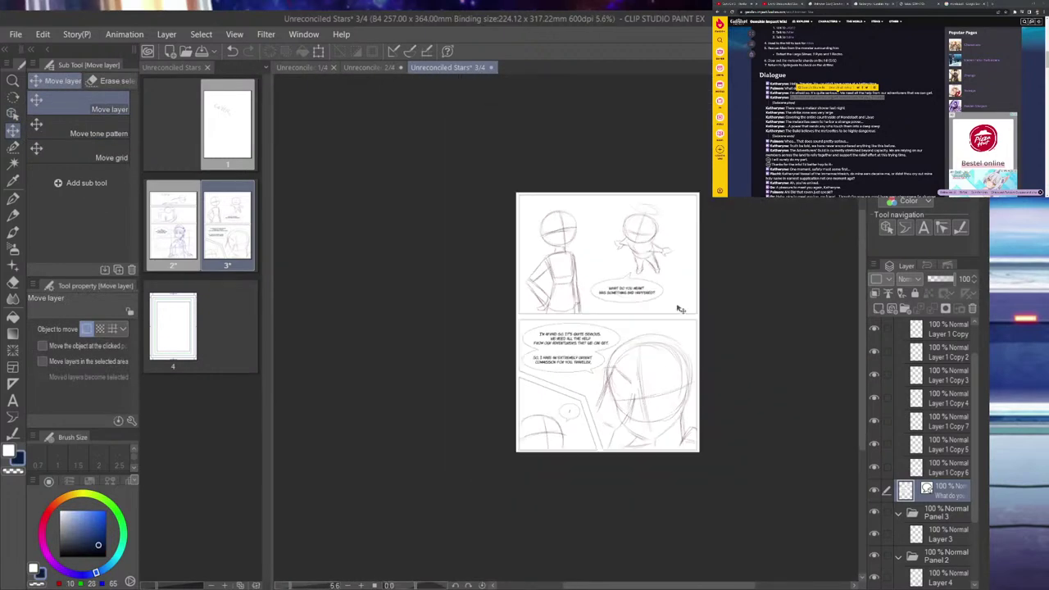
scroll(670, 317, "up", 2)
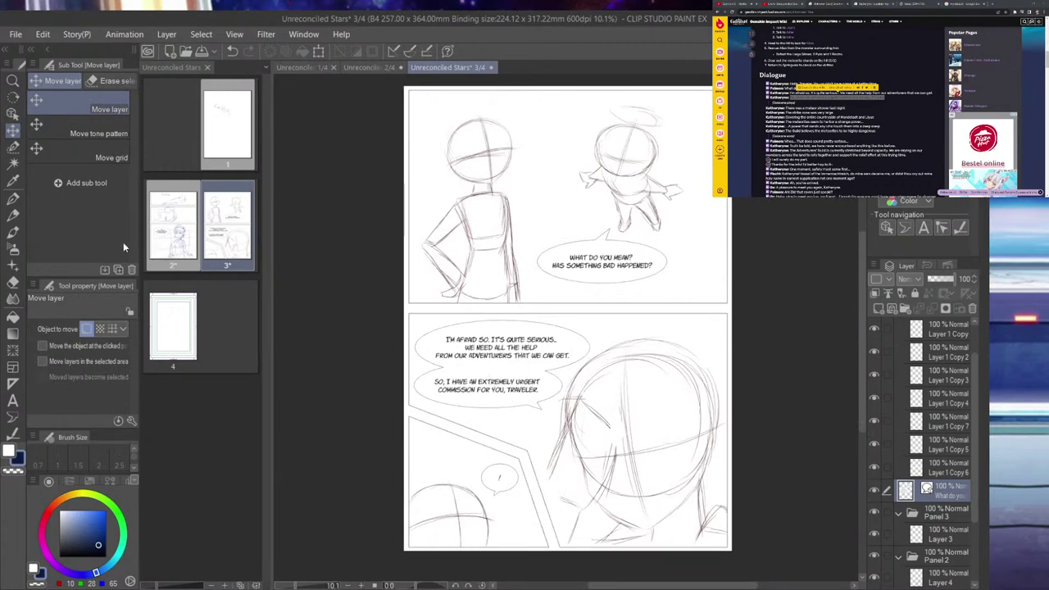
- Rotate the standing figure's head on Panel 1's Layer 1 slightly clockwise and shift it slightly away from the raised elbow
left_click(12, 116)
scroll(616, 315, "down", 2)
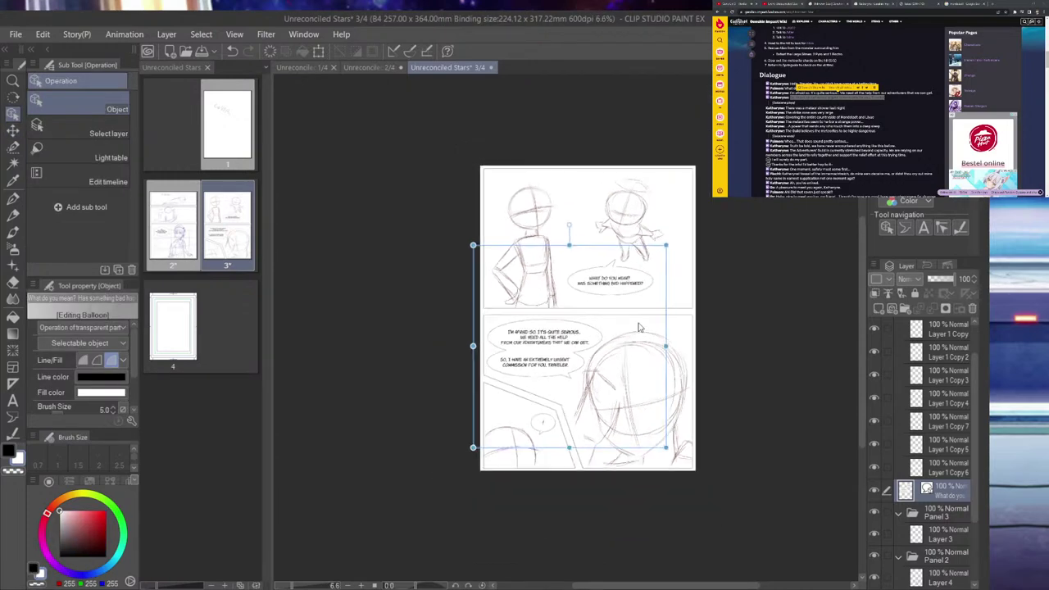
scroll(688, 266, "up", 2)
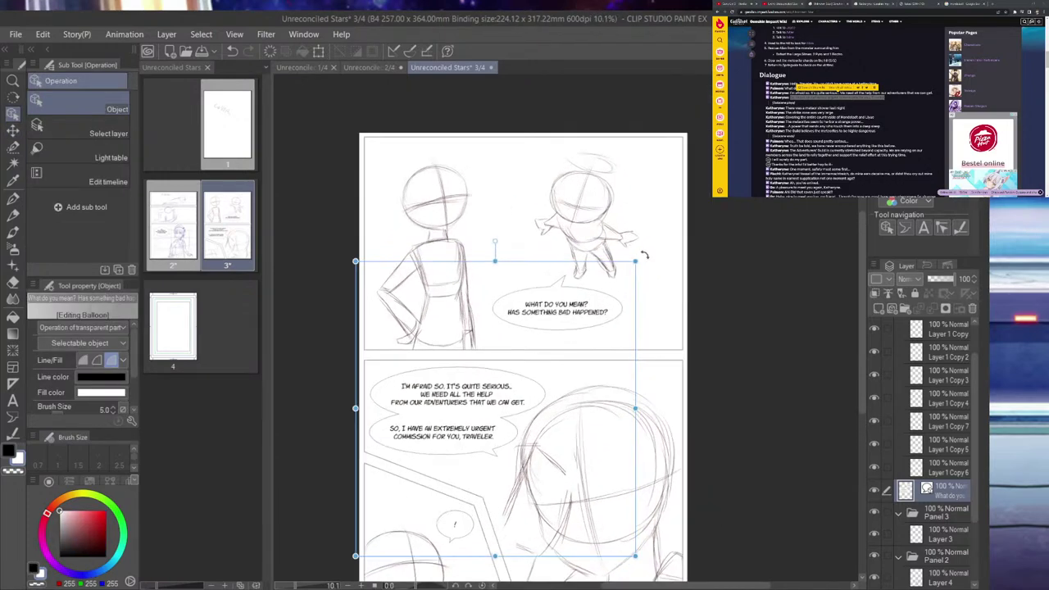
scroll(607, 235, "up", 3)
scroll(402, 222, "down", 2)
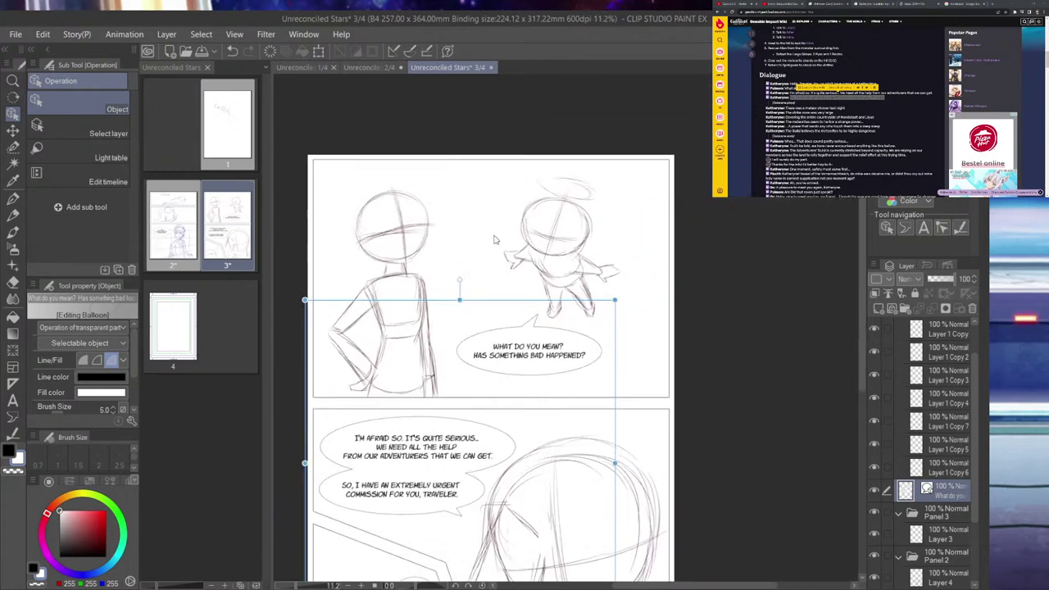
left_click(408, 262)
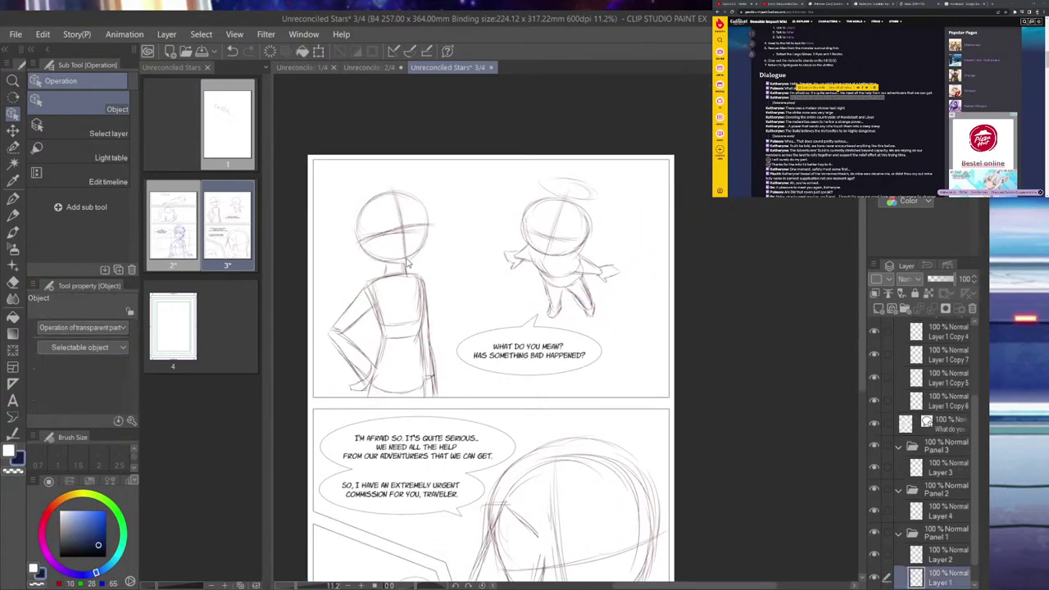
scroll(885, 553, "down", 1)
left_click(874, 555)
left_click(874, 554)
scroll(328, 185, "up", 4)
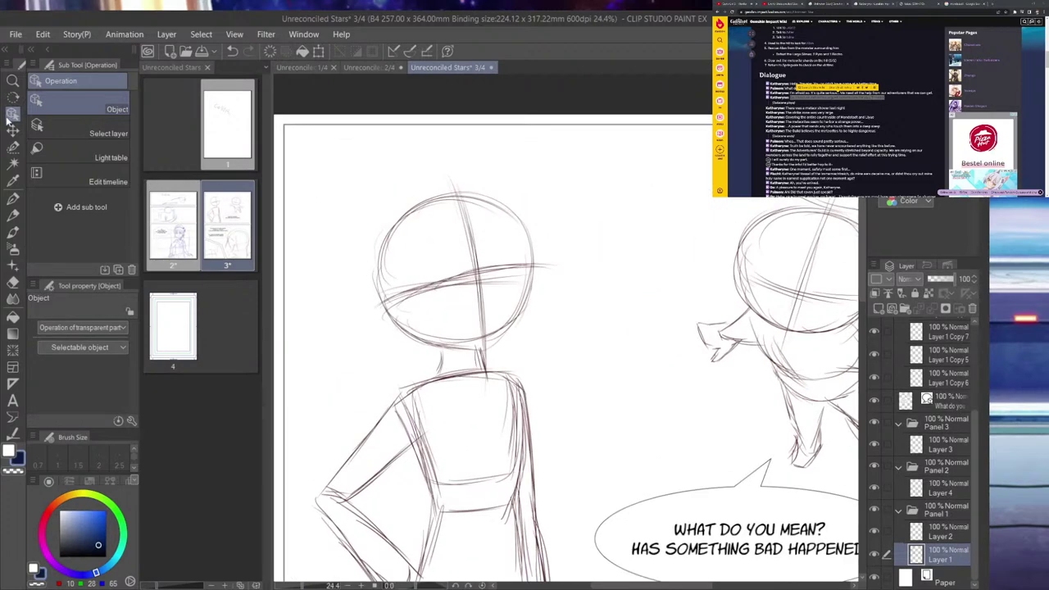
left_click(13, 148)
left_click_drag(428, 246, 488, 254)
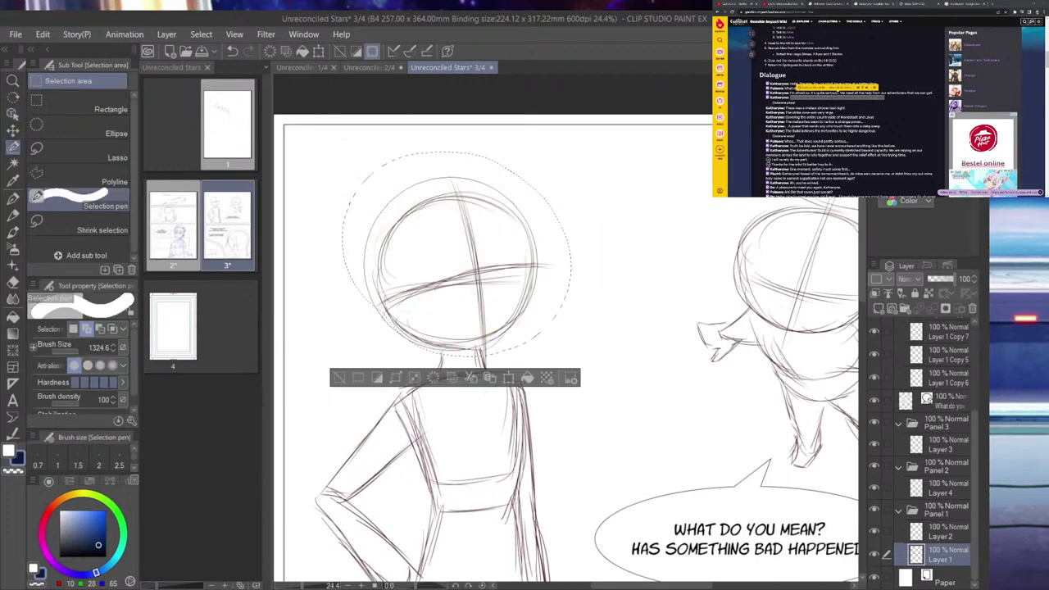
key("ctrl+t")
left_click_drag(445, 136, 520, 170)
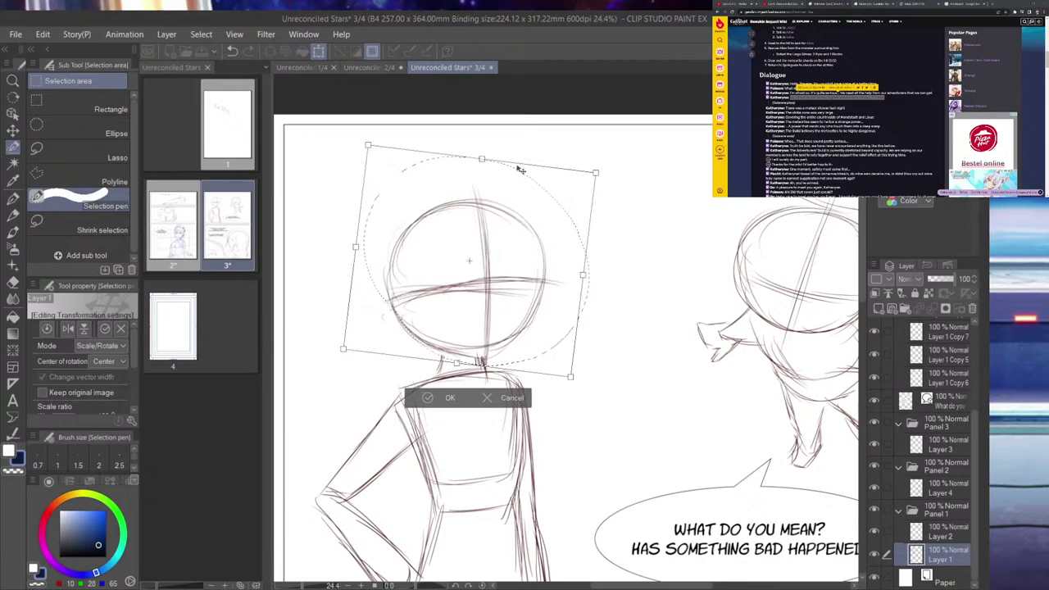
left_click(448, 397)
key("ctrl+d")
- Enlarge the whole standing figure on Layer 1 slightly and move it a little toward the floating character
scroll(543, 270, "down", 6)
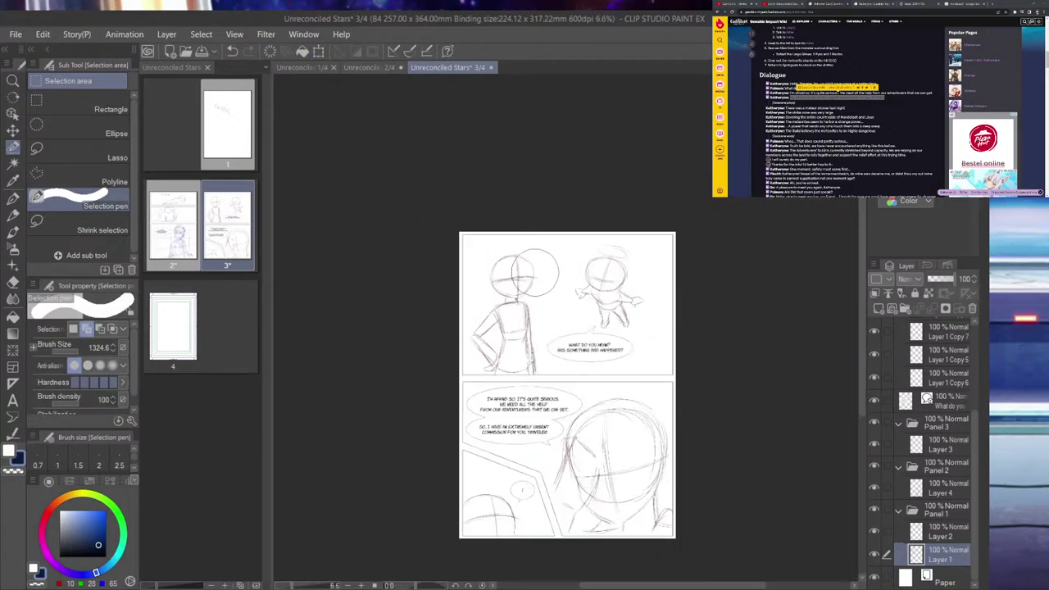
scroll(542, 312, "up", 4)
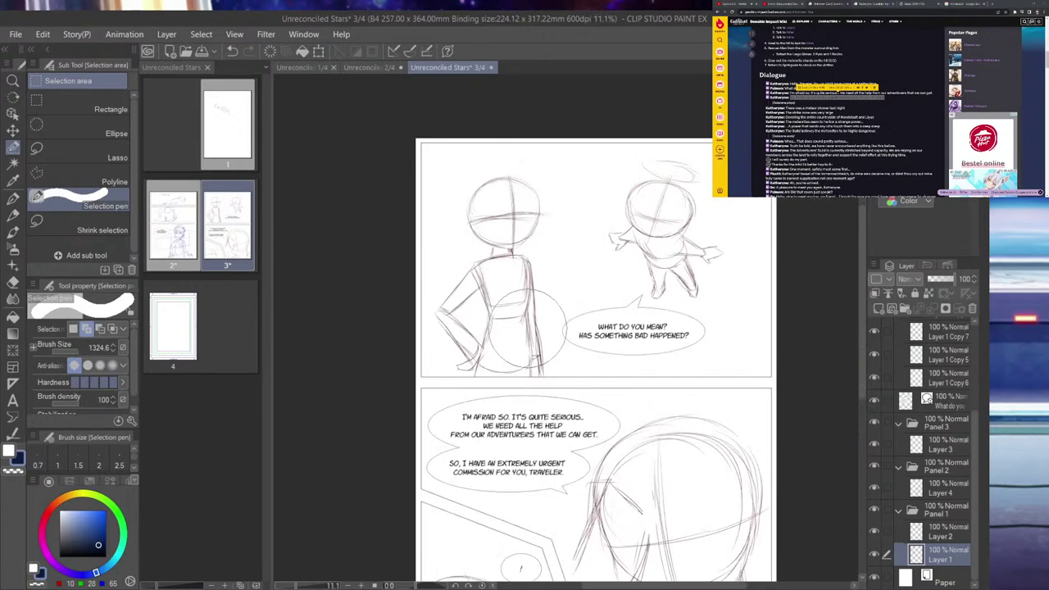
key("ctrl+t")
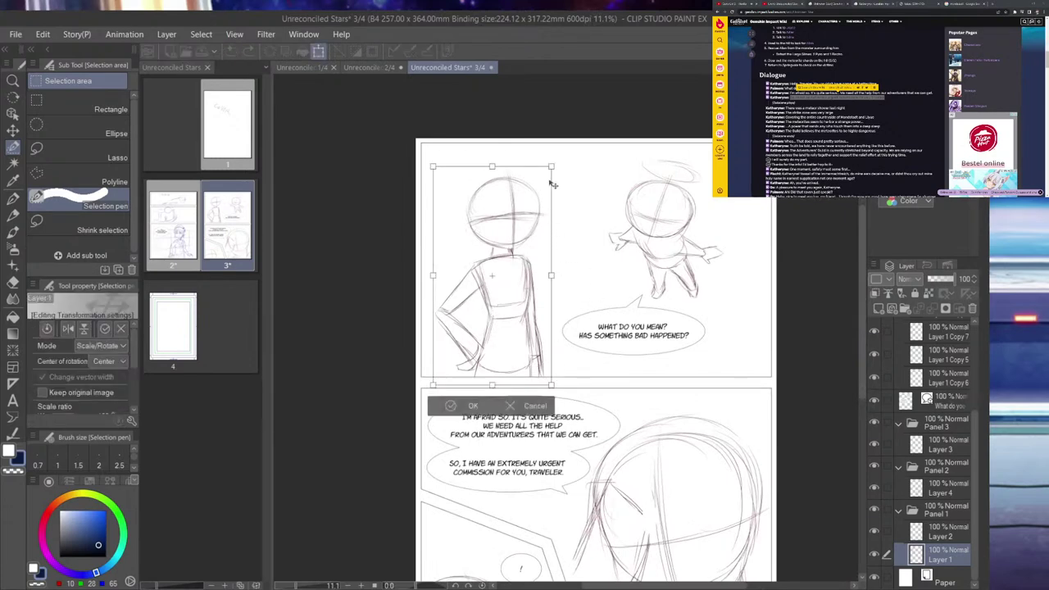
left_click_drag(551, 166, 558, 152)
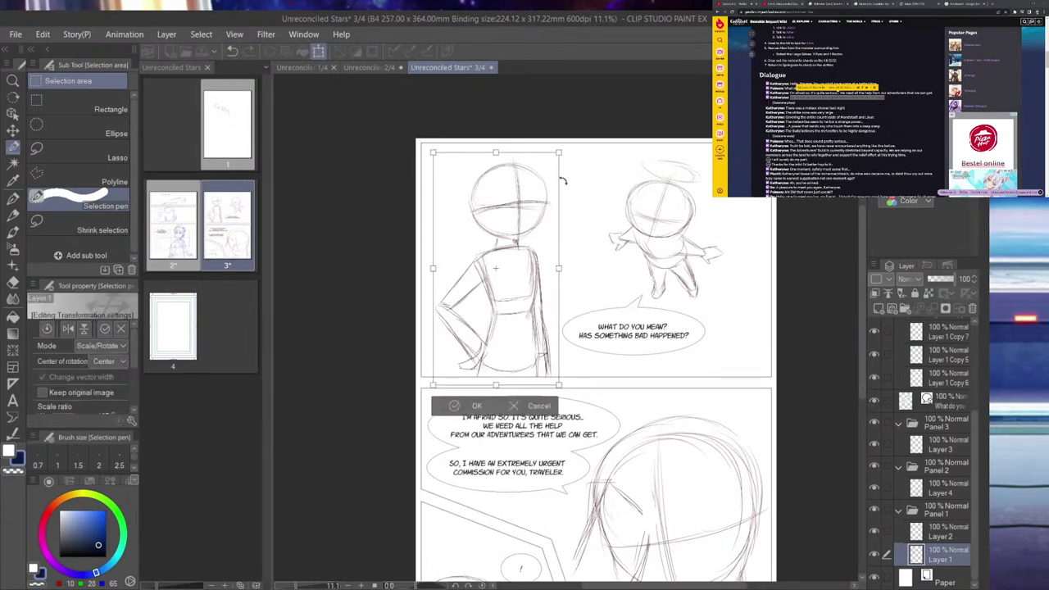
left_click_drag(564, 188, 581, 190)
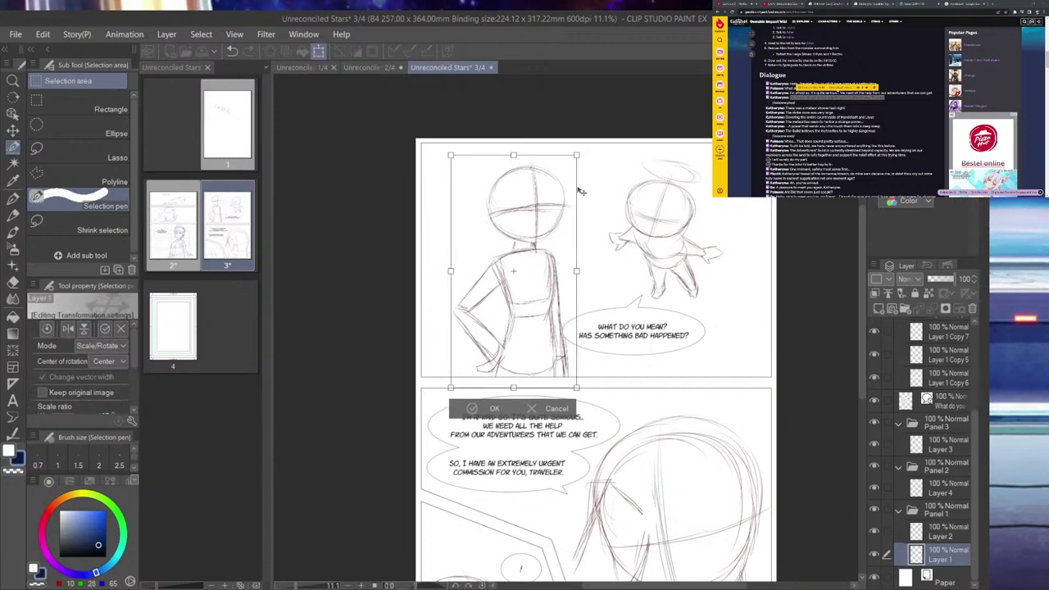
left_click(494, 408)
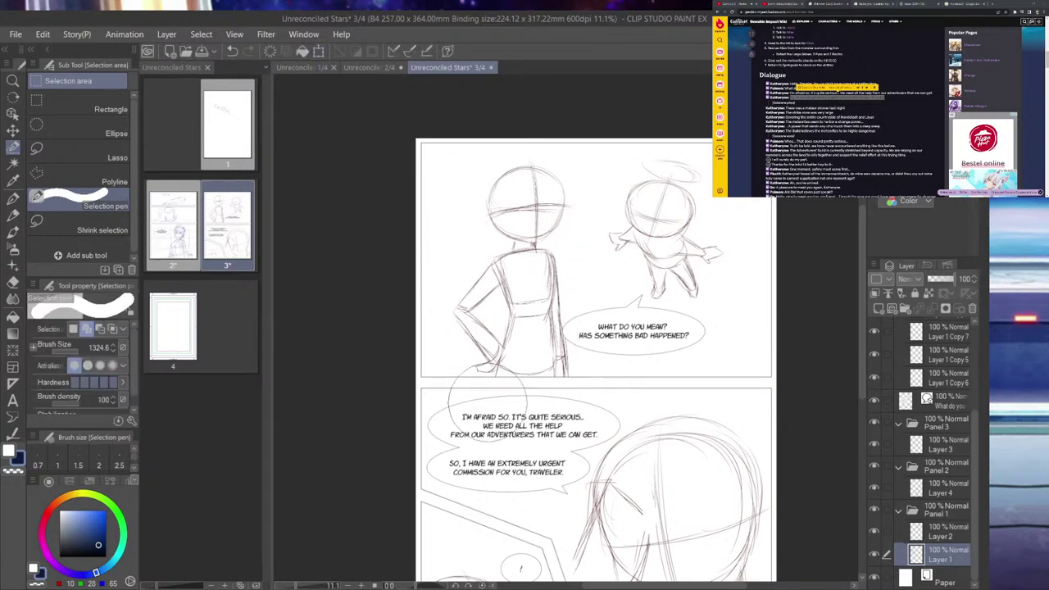
scroll(565, 205, "down", 4)
scroll(593, 349, "up", 4)
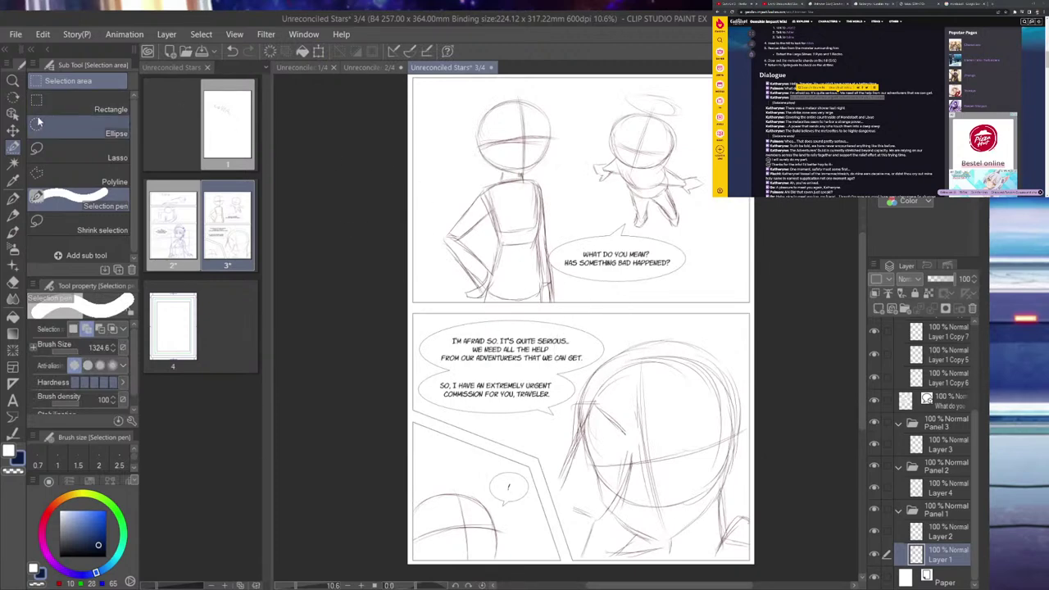
- Lower the opacity of the standing figure's rough sketch on Layer 1 to 22%
left_click(12, 114)
scroll(520, 218, "down", 1)
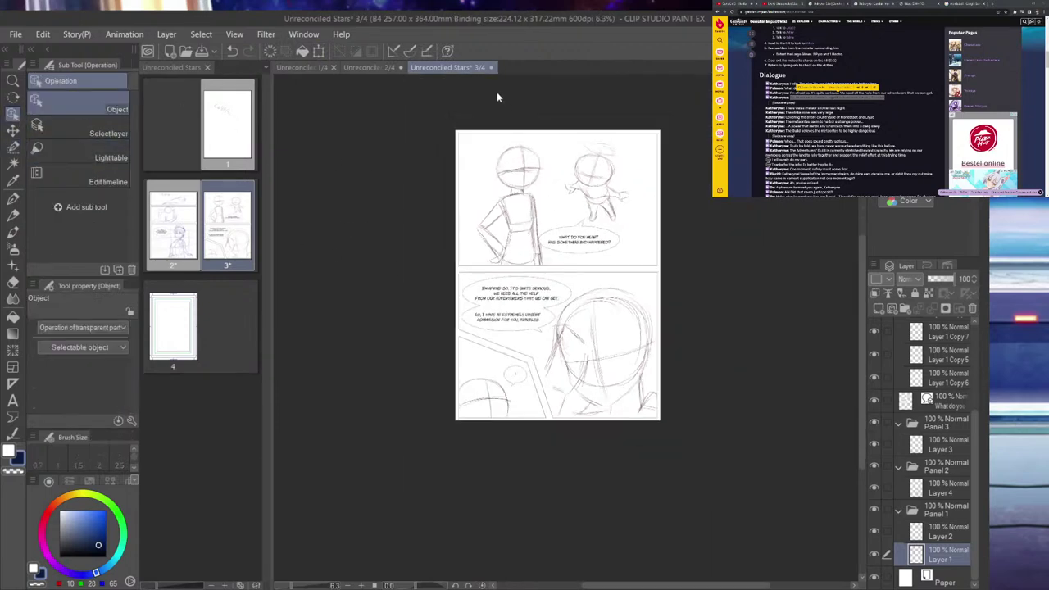
scroll(508, 131, "up", 3)
scroll(531, 198, "up", 1)
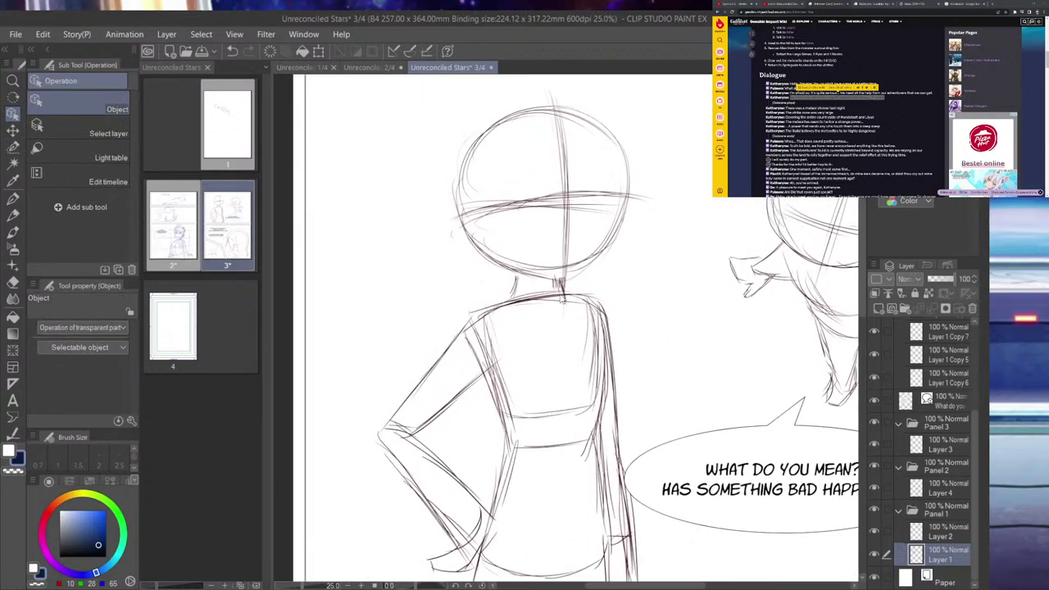
left_click(873, 555)
left_click(873, 555)
left_click(940, 280)
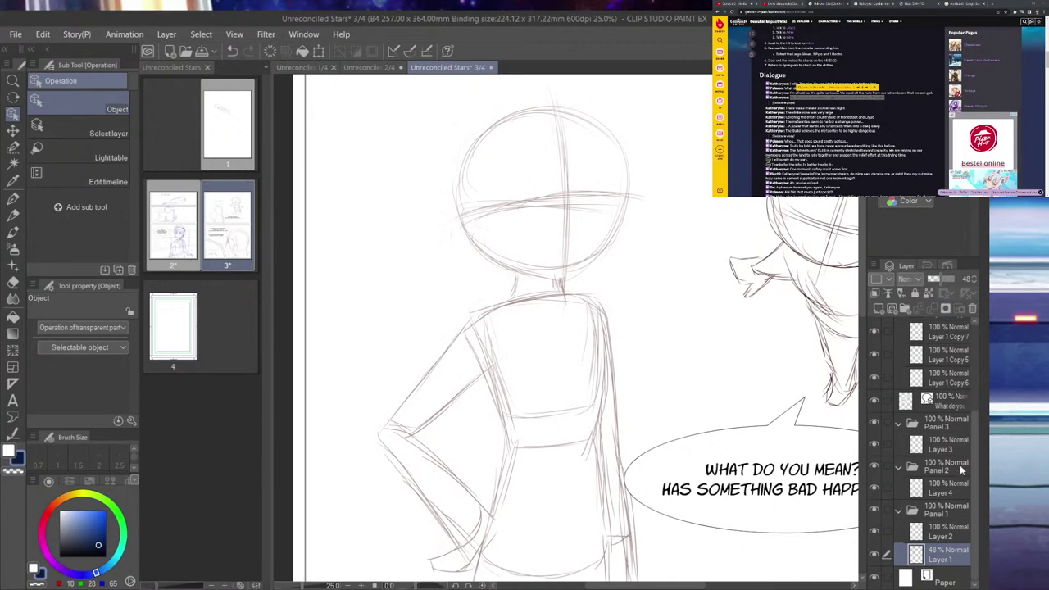
left_click_drag(934, 281, 934, 278)
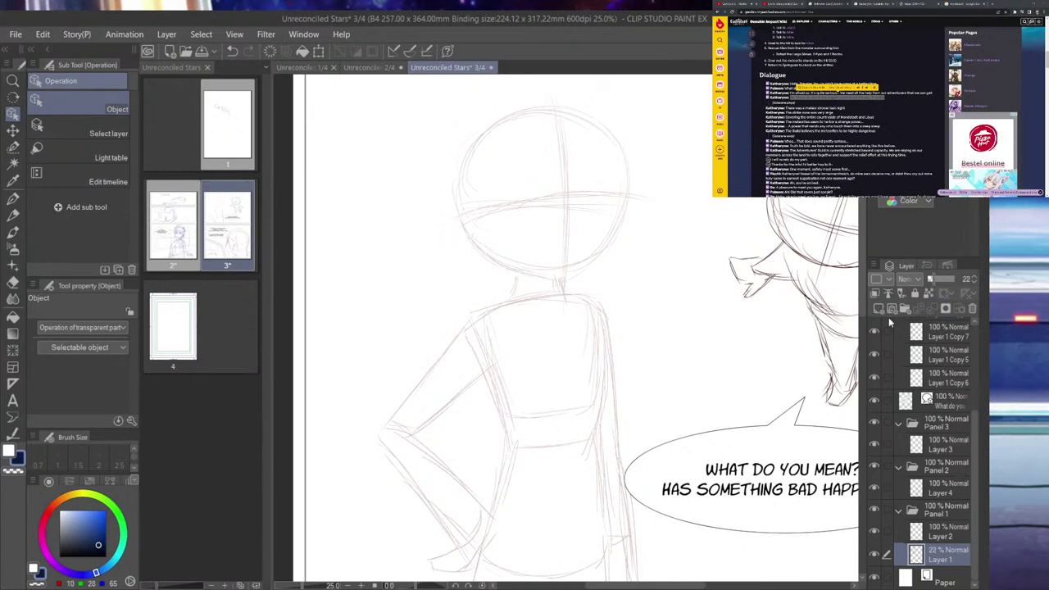
- Set the G-pen to dark blue (RGB 0, 30, 92), glance at page 2, and add a new layer above page 3's Layer 1
left_click(104, 541)
left_click(13, 199)
double_click(172, 231)
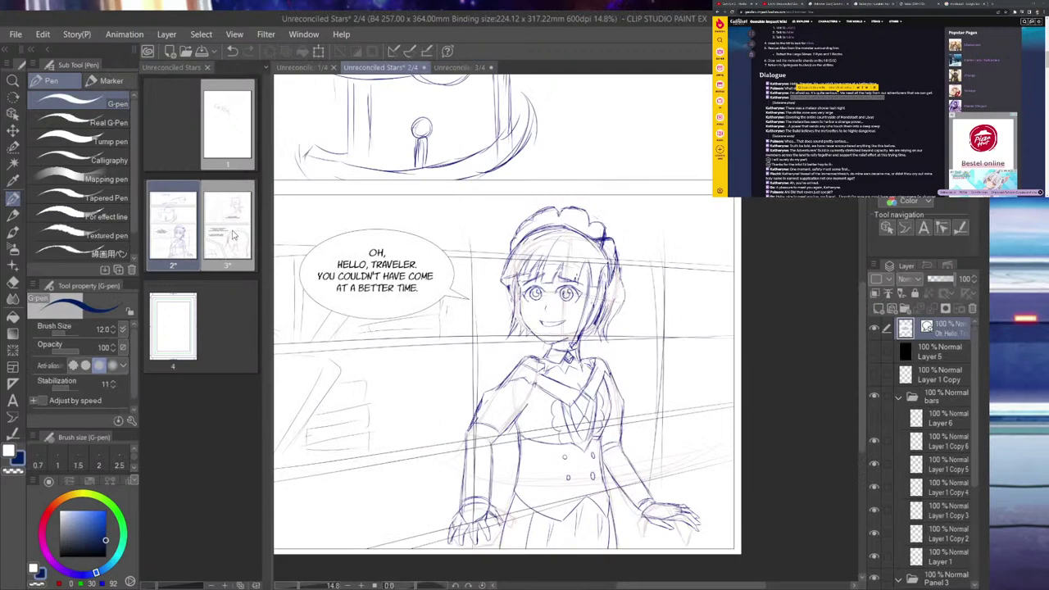
double_click(232, 235)
scroll(518, 221, "down", 2)
scroll(515, 152, "up", 2)
scroll(583, 156, "down", 2)
scroll(582, 148, "up", 2)
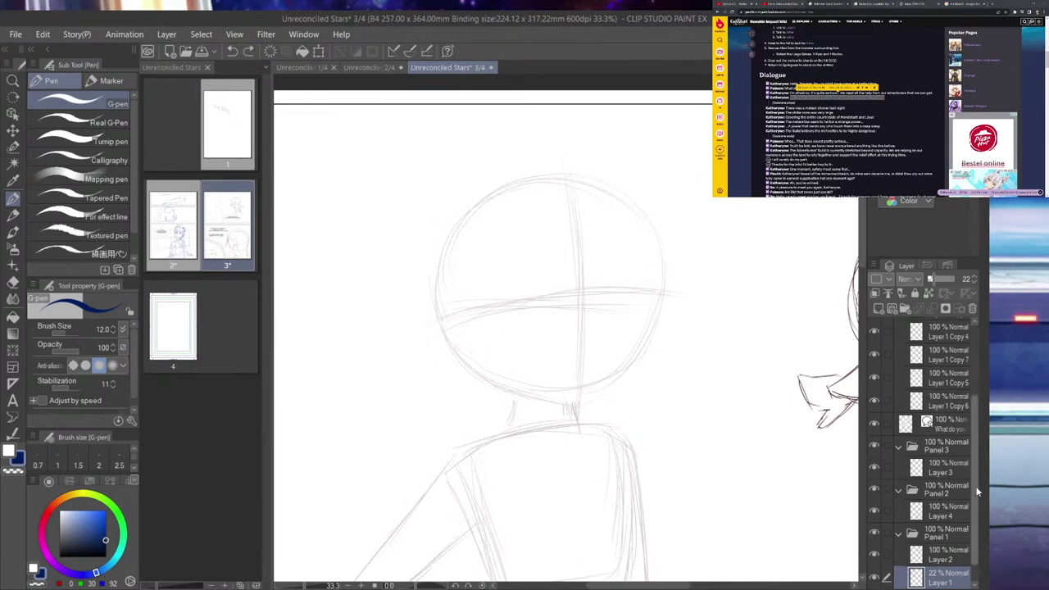
key("ctrl+shift+n")
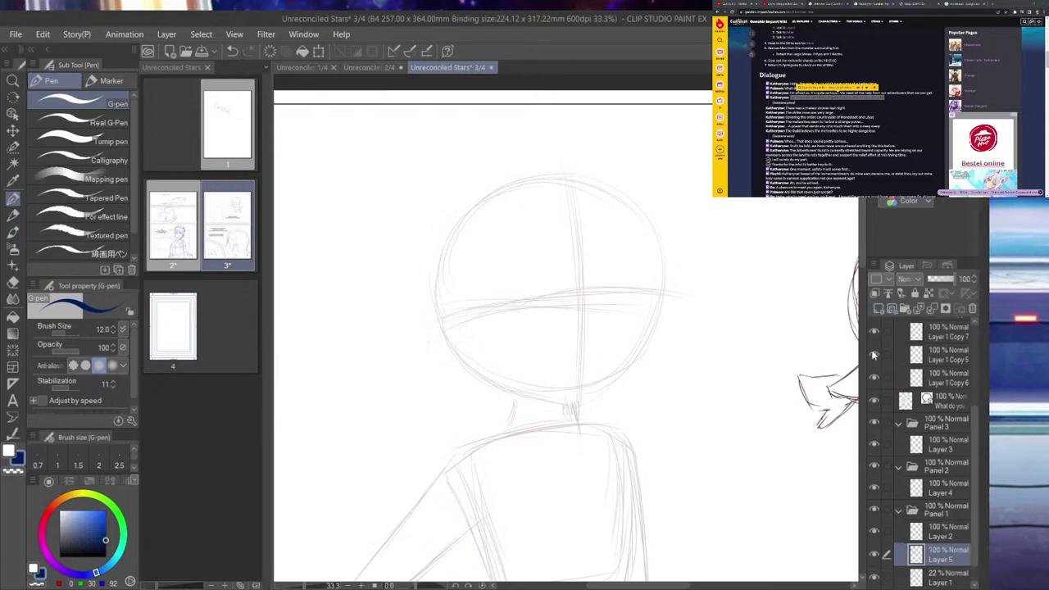
- Sketch the standing figure's head outline over the faded rough, with a rounded crown, a cheek and a curved jaw
left_click_drag(445, 314, 431, 232)
left_click_drag(436, 278, 468, 192)
left_click_drag(439, 246, 516, 171)
left_click_drag(463, 198, 544, 162)
left_click_drag(486, 184, 595, 164)
mouse_move(517, 167)
left_mouse_down()
mouse_move(582, 176)
mouse_move(612, 169)
mouse_move(604, 182)
mouse_move(646, 196)
mouse_move(633, 180)
mouse_move(659, 257)
left_mouse_up()
left_click_drag(660, 215, 662, 288)
mouse_move(662, 246)
left_mouse_down()
mouse_move(653, 296)
mouse_move(664, 251)
mouse_move(634, 180)
mouse_move(656, 218)
left_mouse_up()
mouse_move(656, 300)
left_mouse_down()
mouse_move(647, 365)
mouse_move(583, 398)
mouse_move(647, 354)
mouse_move(661, 307)
mouse_move(646, 360)
mouse_move(585, 396)
left_mouse_up()
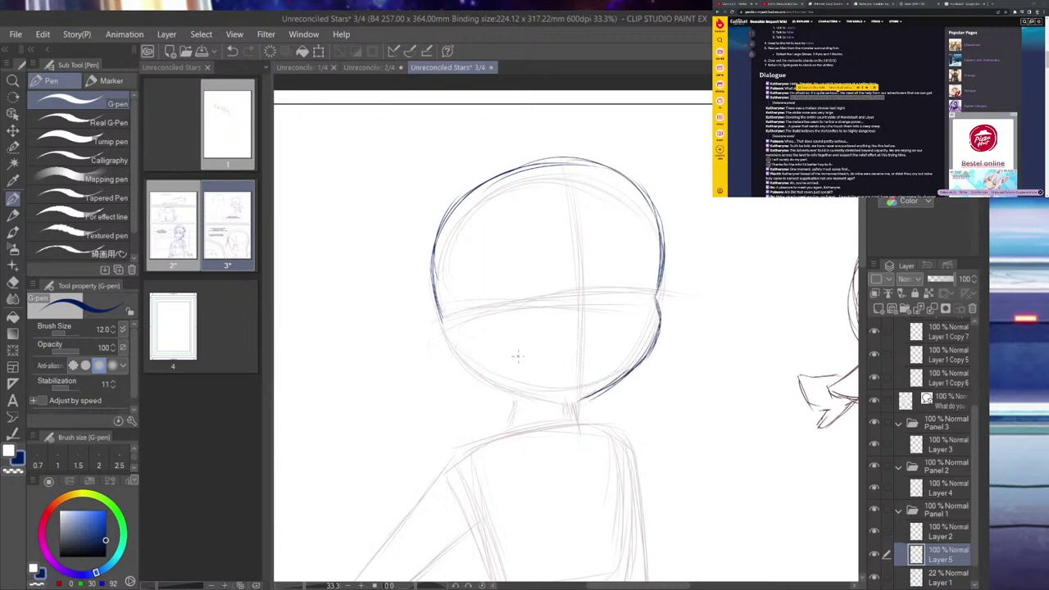
mouse_move(443, 310)
left_mouse_down()
mouse_move(461, 364)
mouse_move(445, 338)
mouse_move(504, 393)
mouse_move(478, 375)
mouse_move(547, 406)
mouse_move(532, 397)
mouse_move(588, 399)
mouse_move(631, 370)
left_mouse_up()
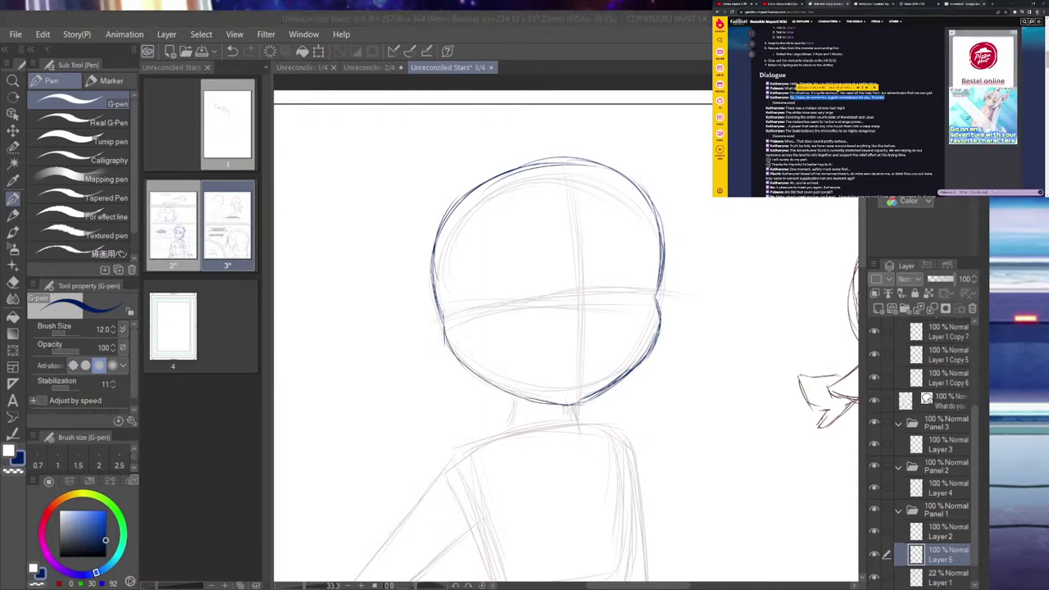
- Switch to the web browser, search for "lumine genshin", and open the Traveler wiki page and its character artwork
left_click(965, 4)
type("lumine g")
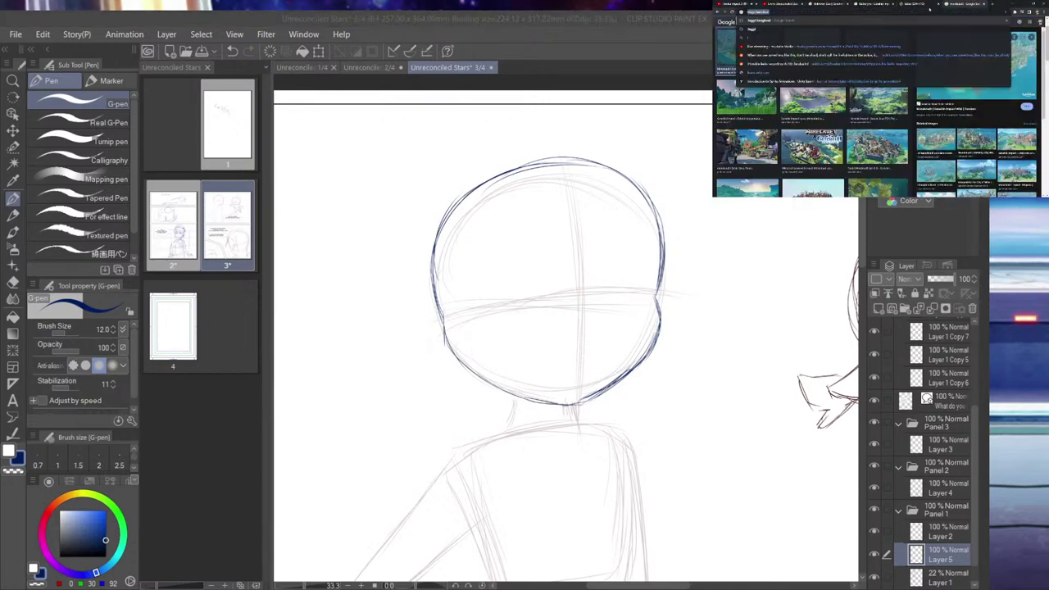
type("enshin")
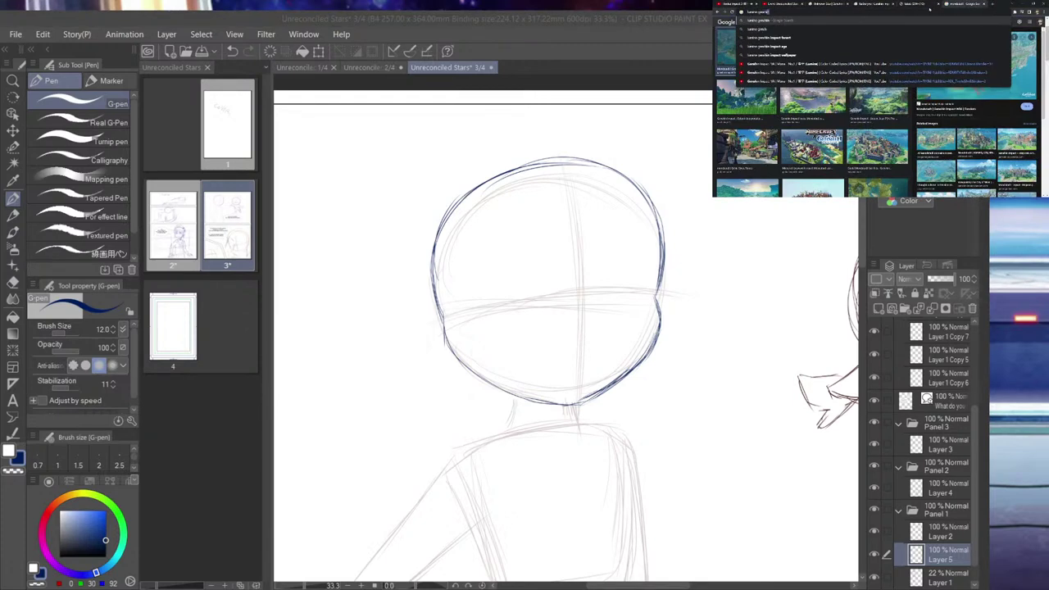
key("Return")
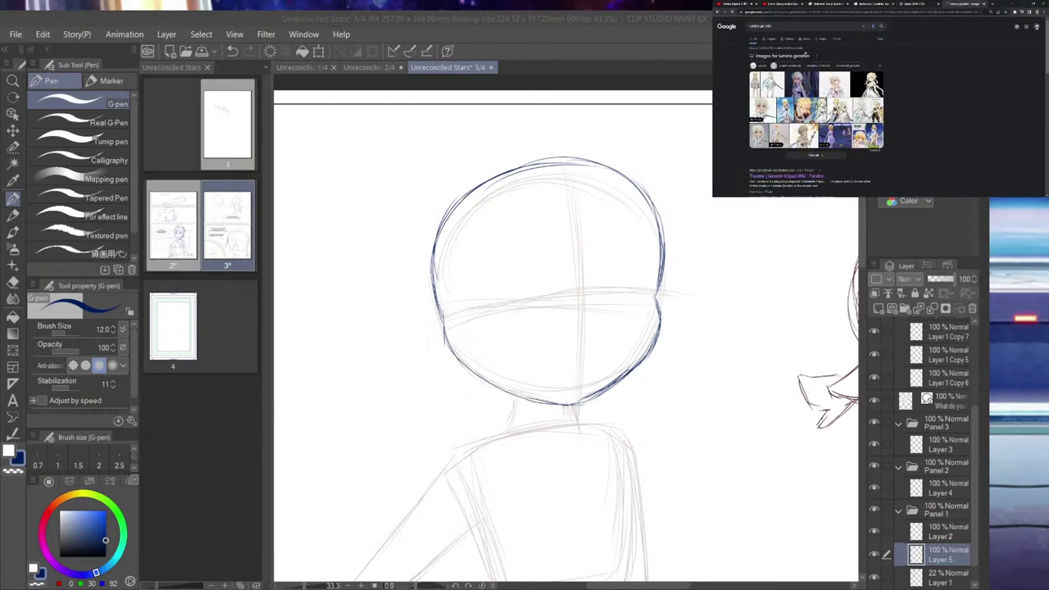
left_click(803, 175)
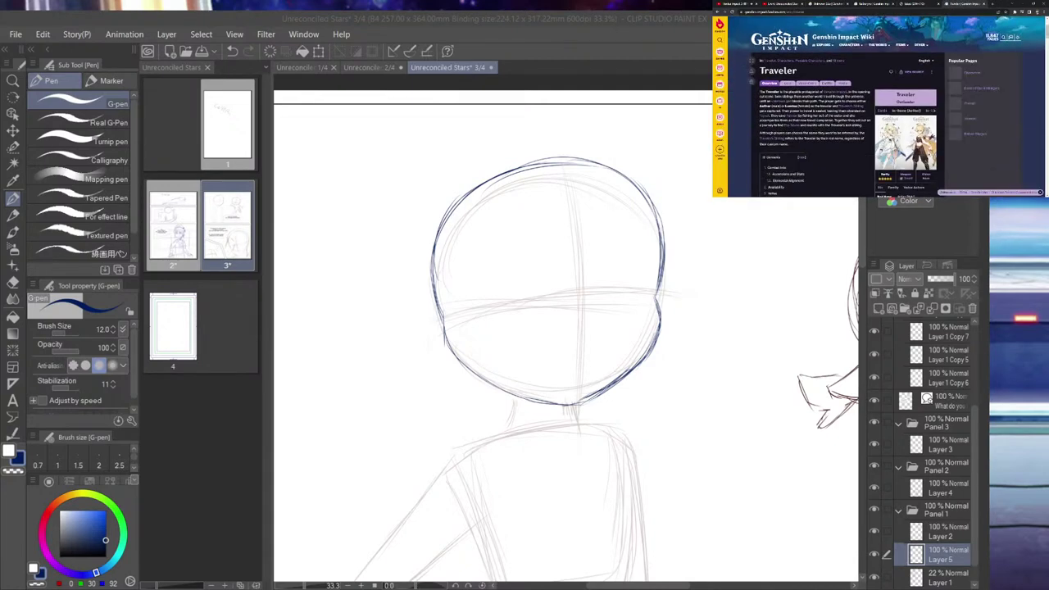
left_click(931, 117)
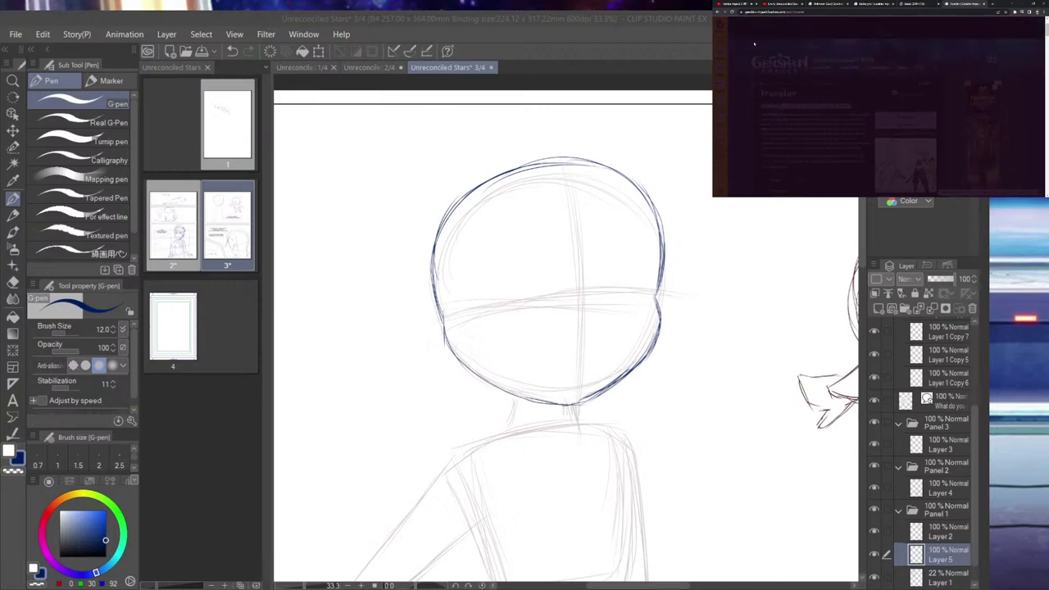
- Return to the "lumine genshin" search, show its image results, and open the dark-background image of Lumine as reference
left_click(717, 12)
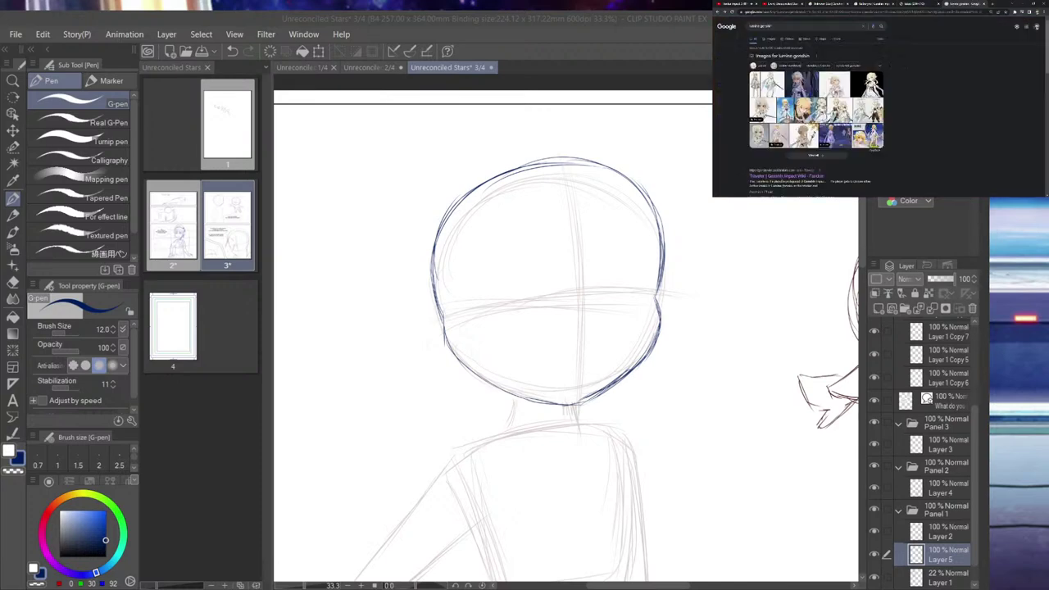
left_click(792, 57)
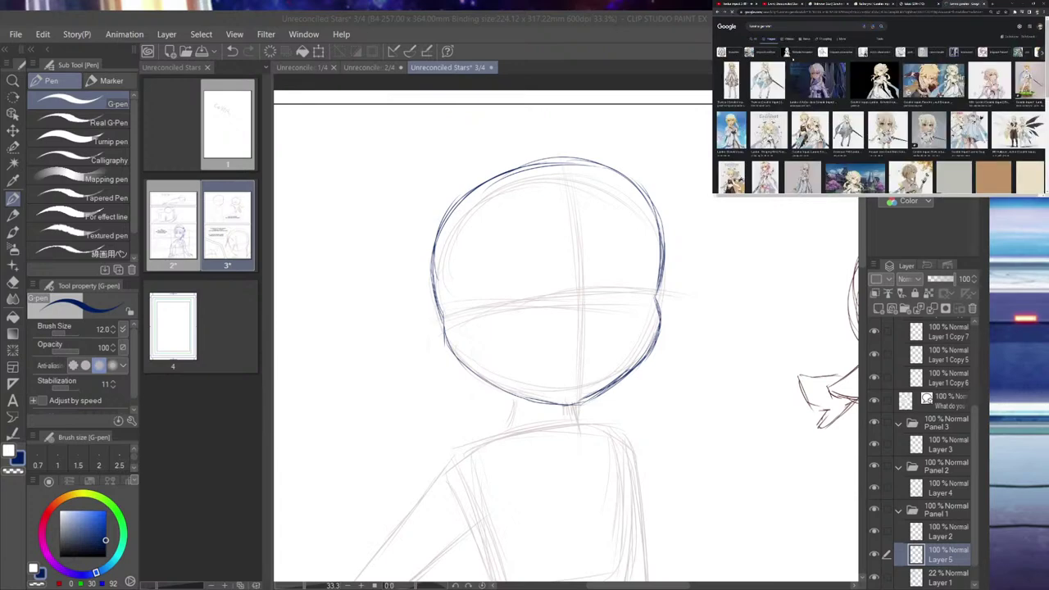
left_click(812, 83)
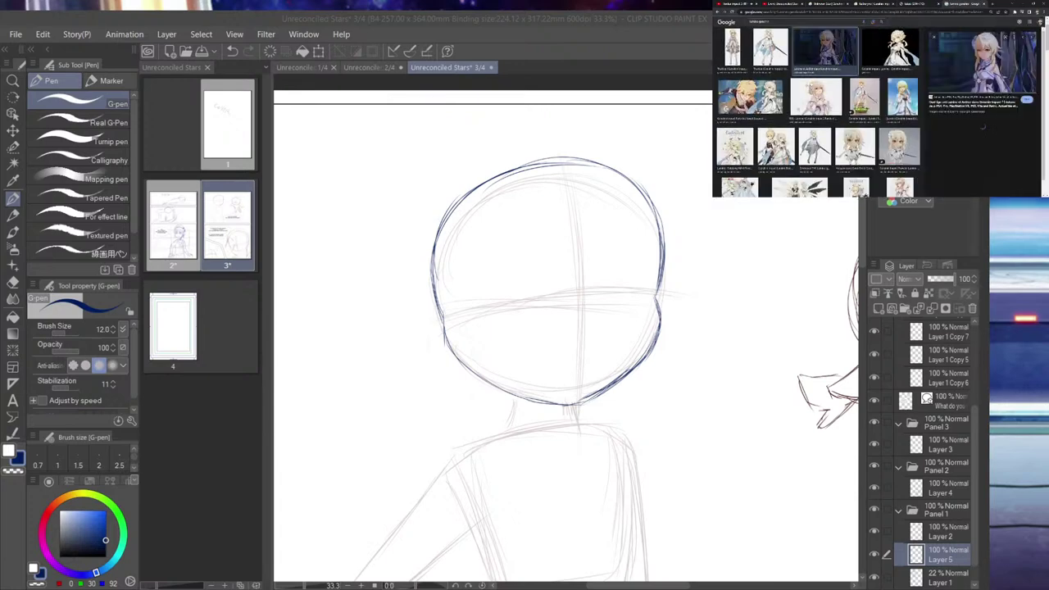
- Compare the full-body and dark-background Lumine reference images, and sketch the outlines of both eyes along the face guideline
left_click(770, 52)
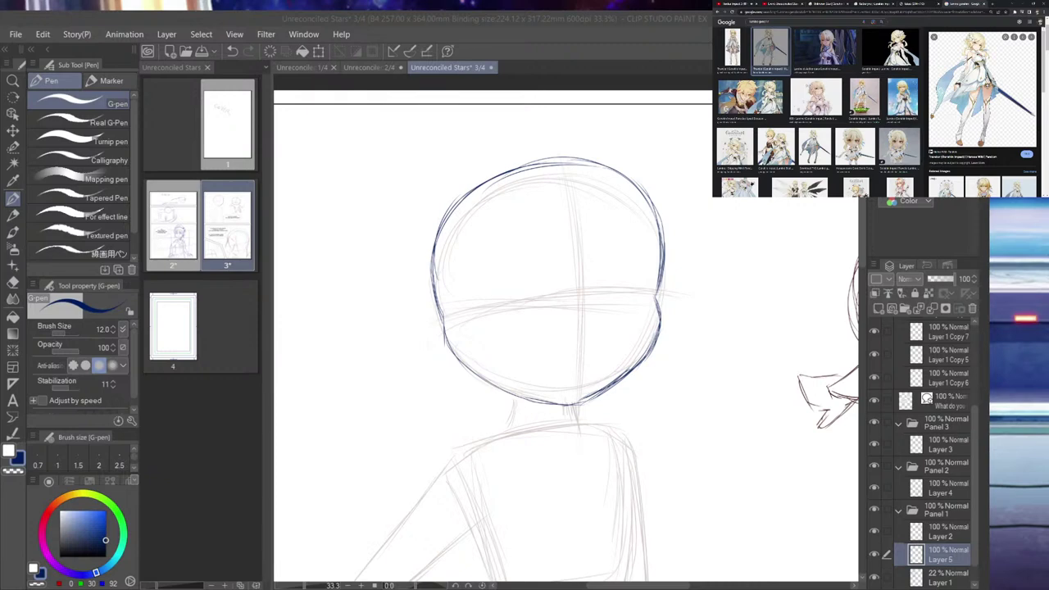
left_click(836, 47)
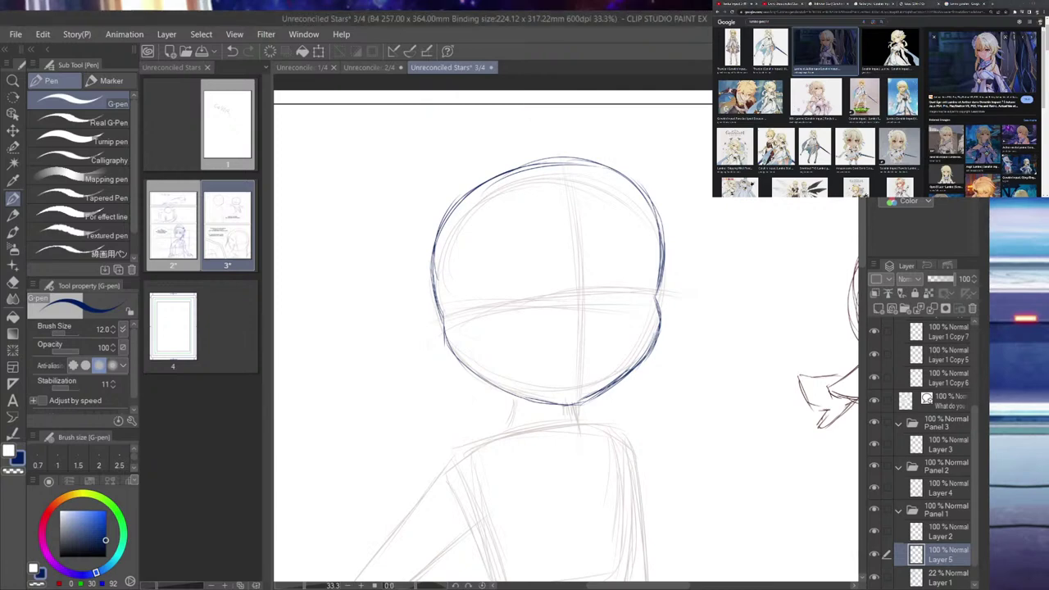
scroll(601, 271, "up", 1)
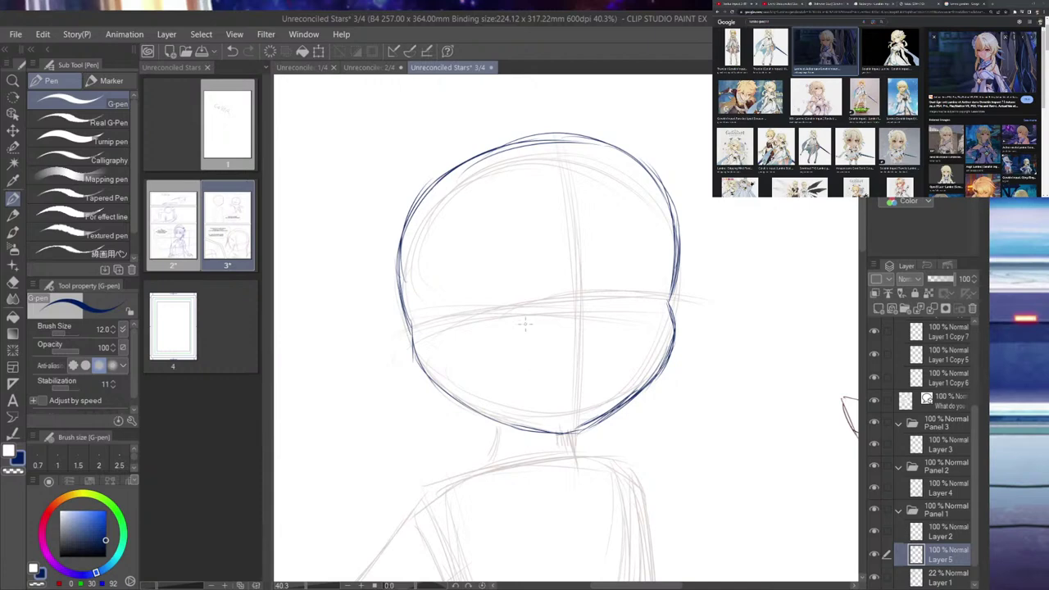
left_click_drag(519, 295, 544, 284)
left_click_drag(501, 318, 557, 280)
mouse_move(500, 310)
left_mouse_down()
mouse_move(528, 288)
mouse_move(572, 283)
left_mouse_up()
left_click_drag(528, 287, 562, 281)
mouse_move(503, 315)
left_mouse_down()
mouse_move(533, 335)
mouse_move(564, 330)
mouse_move(577, 302)
mouse_move(566, 285)
mouse_move(567, 332)
left_mouse_up()
left_click_drag(499, 321, 508, 333)
mouse_move(618, 318)
left_mouse_down()
mouse_move(615, 290)
mouse_move(629, 283)
mouse_move(654, 288)
mouse_move(648, 323)
mouse_move(623, 324)
mouse_move(660, 298)
left_mouse_up()
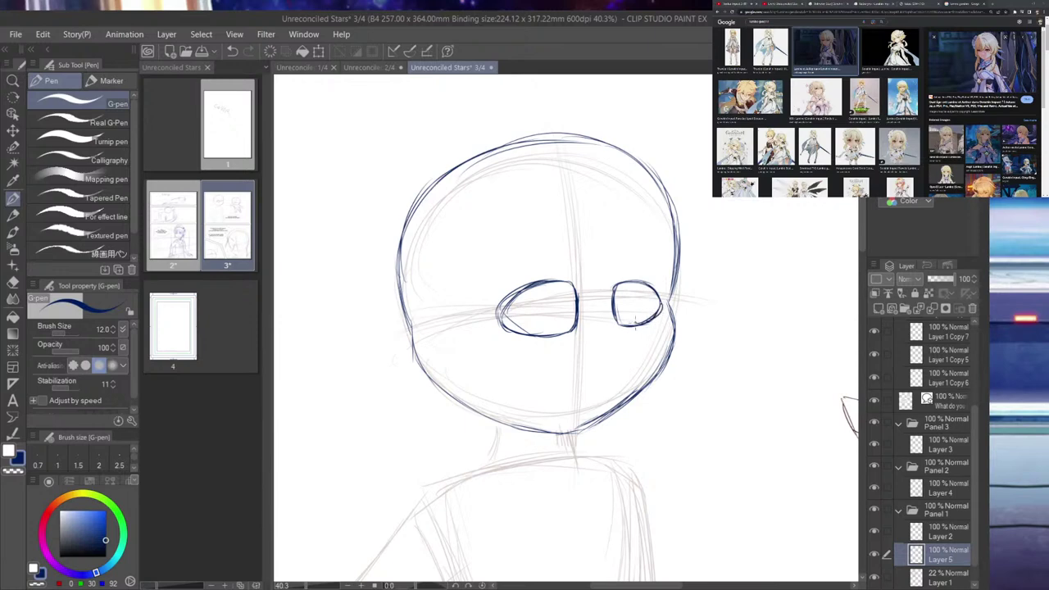
- Draw irises with inner pupil curves in both eyes, and add a short nose line and a small frowning mouth
mouse_move(541, 296)
left_mouse_down()
mouse_move(542, 325)
mouse_move(572, 321)
left_mouse_up()
left_click_drag(545, 284, 542, 320)
mouse_move(644, 285)
left_mouse_down()
mouse_move(639, 309)
mouse_move(656, 315)
mouse_move(635, 299)
left_mouse_up()
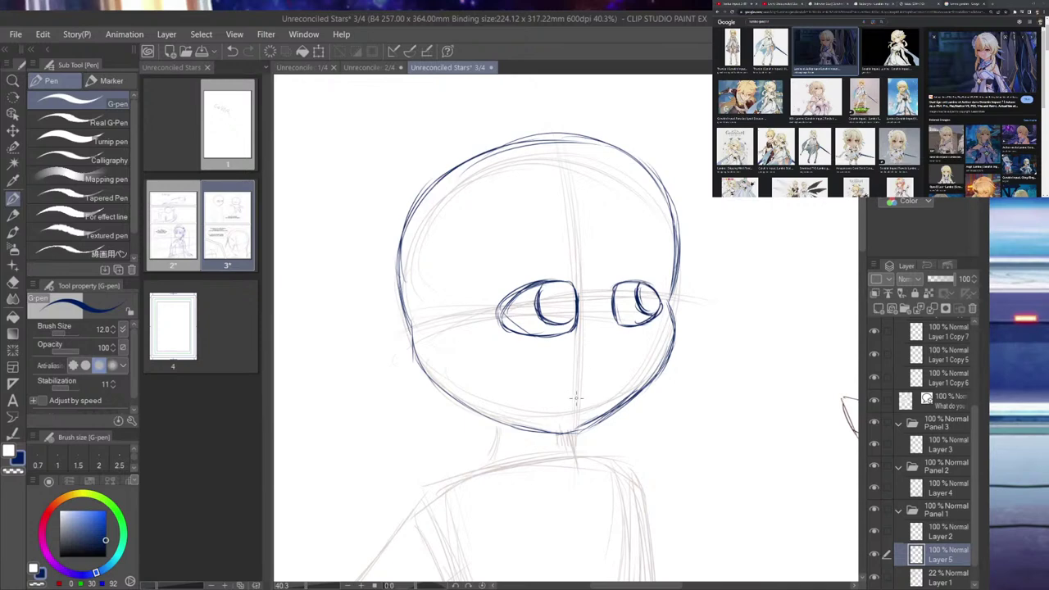
left_click_drag(575, 400, 602, 399)
left_click_drag(607, 332, 610, 346)
left_click_drag(652, 306, 639, 295)
mouse_move(633, 283)
left_mouse_down()
mouse_move(625, 304)
mouse_move(644, 318)
mouse_move(654, 309)
mouse_move(647, 292)
mouse_move(639, 314)
mouse_move(644, 299)
mouse_move(635, 295)
mouse_move(640, 305)
mouse_move(650, 297)
left_mouse_up()
mouse_move(551, 284)
left_mouse_down()
mouse_move(551, 300)
mouse_move(570, 311)
left_mouse_up()
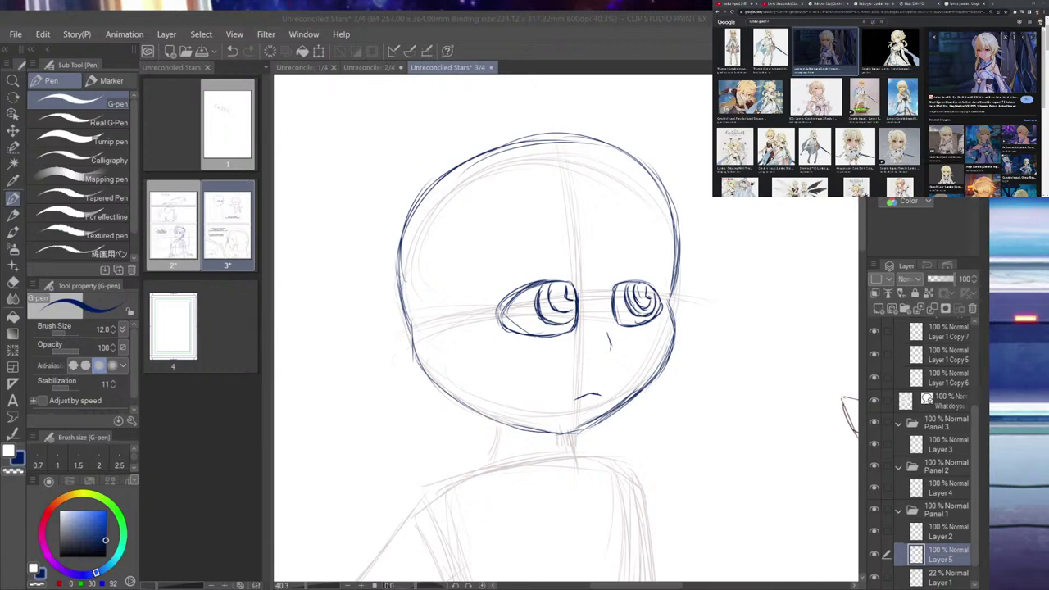
- Add thick upper lashes with flicked outer corners to both eyes and erase the lower eye outlines
left_click_drag(572, 283, 532, 275)
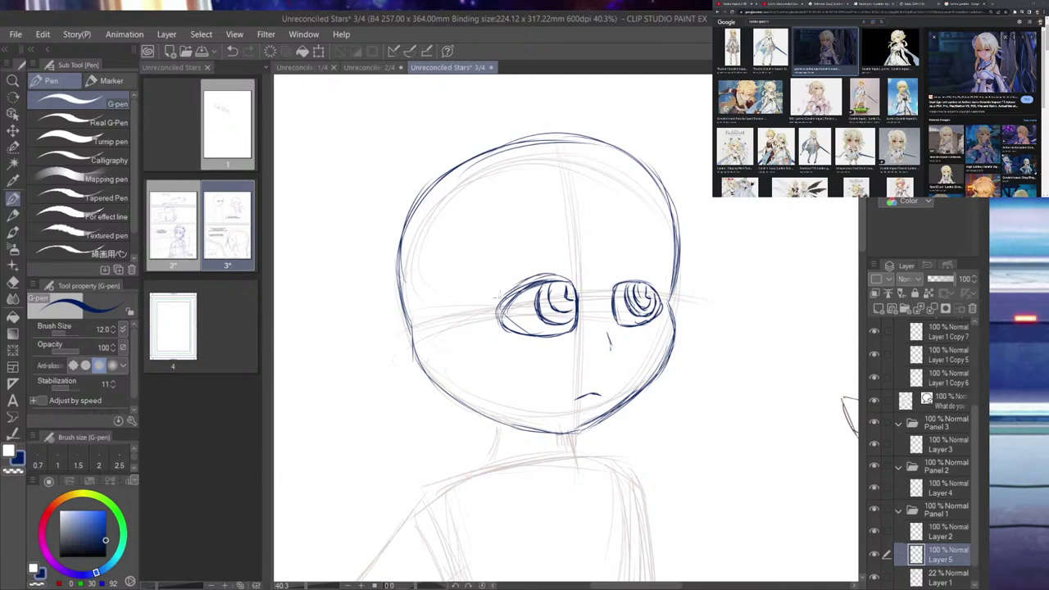
mouse_move(482, 302)
left_mouse_down()
mouse_move(497, 314)
mouse_move(492, 292)
mouse_move(503, 288)
mouse_move(484, 307)
mouse_move(496, 315)
left_mouse_up()
mouse_move(613, 286)
left_mouse_down()
mouse_move(662, 279)
mouse_move(675, 300)
mouse_move(660, 316)
left_mouse_up()
mouse_move(521, 334)
left_mouse_down()
mouse_move(535, 344)
mouse_move(574, 340)
left_mouse_up()
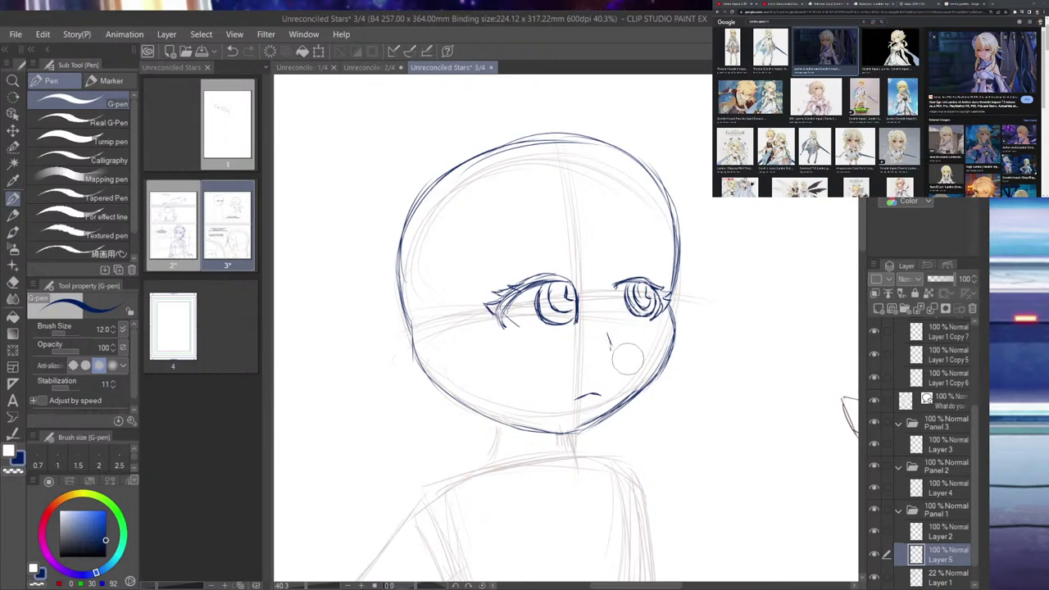
left_click_drag(615, 285, 642, 280)
- Draw worried slanted eyebrows above both eyes and add short eyelid crease marks beneath them
left_click_drag(501, 269, 562, 249)
mouse_move(502, 269)
left_mouse_down()
mouse_move(572, 245)
mouse_move(656, 265)
left_mouse_up()
key("ctrl+z")
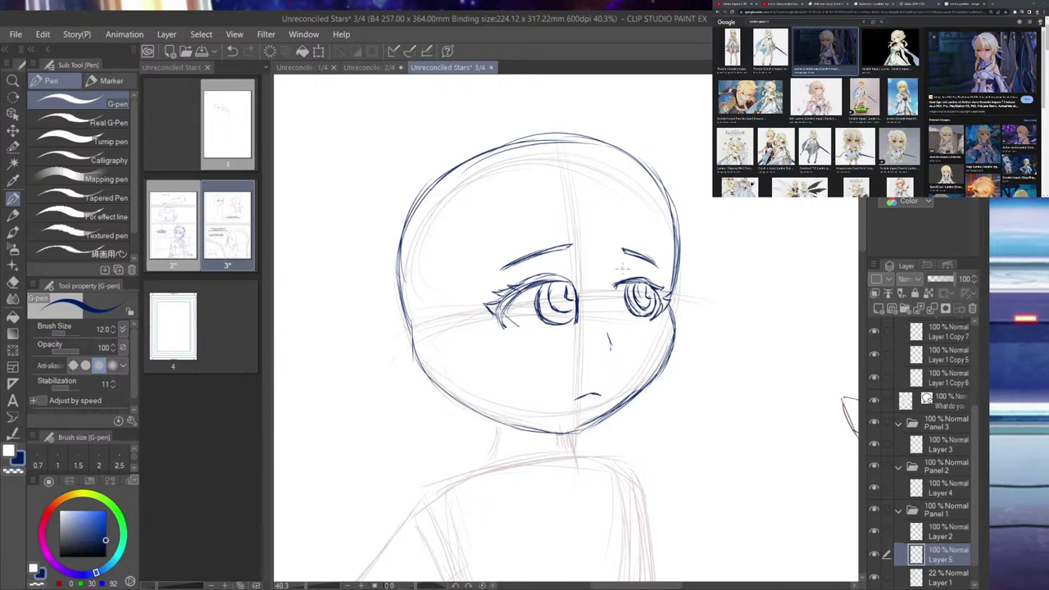
mouse_move(613, 272)
left_mouse_down()
mouse_move(625, 265)
mouse_move(573, 275)
left_mouse_up()
left_click_drag(626, 284, 626, 295)
left_click_drag(626, 285, 635, 305)
- Draw the two neck lines, an oval ear on the side of the head, and a tighter line from cheek to chin
left_click_drag(491, 420, 480, 461)
left_click_drag(558, 434, 569, 465)
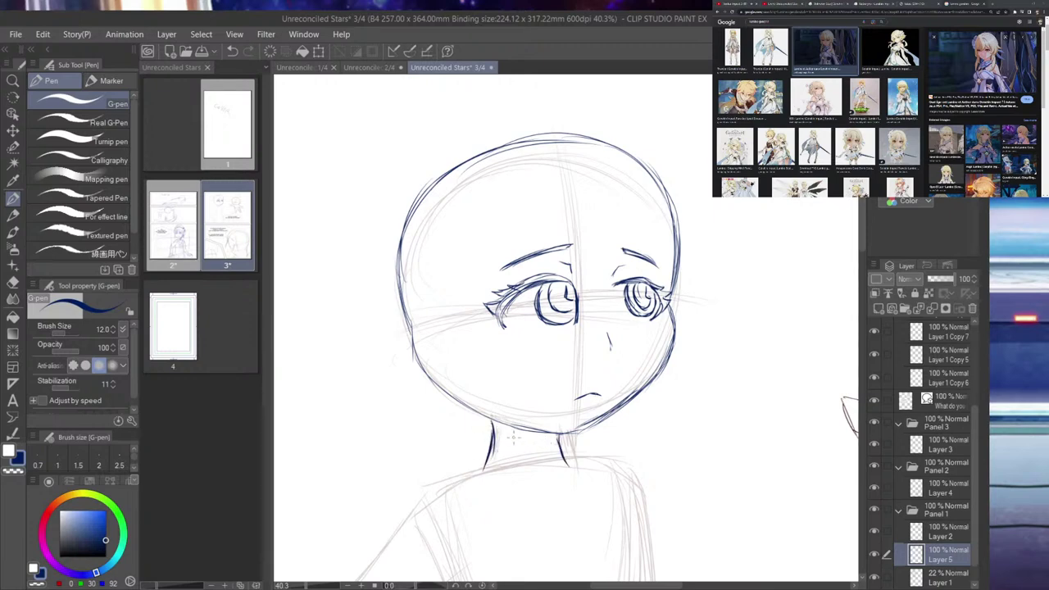
left_click_drag(407, 292, 415, 344)
left_click_drag(402, 267, 415, 343)
mouse_move(406, 295)
left_mouse_down()
mouse_move(441, 326)
mouse_move(413, 349)
left_mouse_up()
left_click_drag(414, 277, 448, 376)
mouse_move(431, 338)
left_mouse_down()
mouse_move(457, 400)
mouse_move(543, 434)
left_mouse_up()
left_click_drag(477, 388, 534, 431)
left_click_drag(443, 361, 493, 409)
left_click_drag(431, 336, 450, 362)
left_click_drag(400, 261, 424, 347)
left_click_drag(396, 301, 435, 366)
left_click_drag(401, 271, 428, 352)
left_click_drag(400, 297, 422, 344)
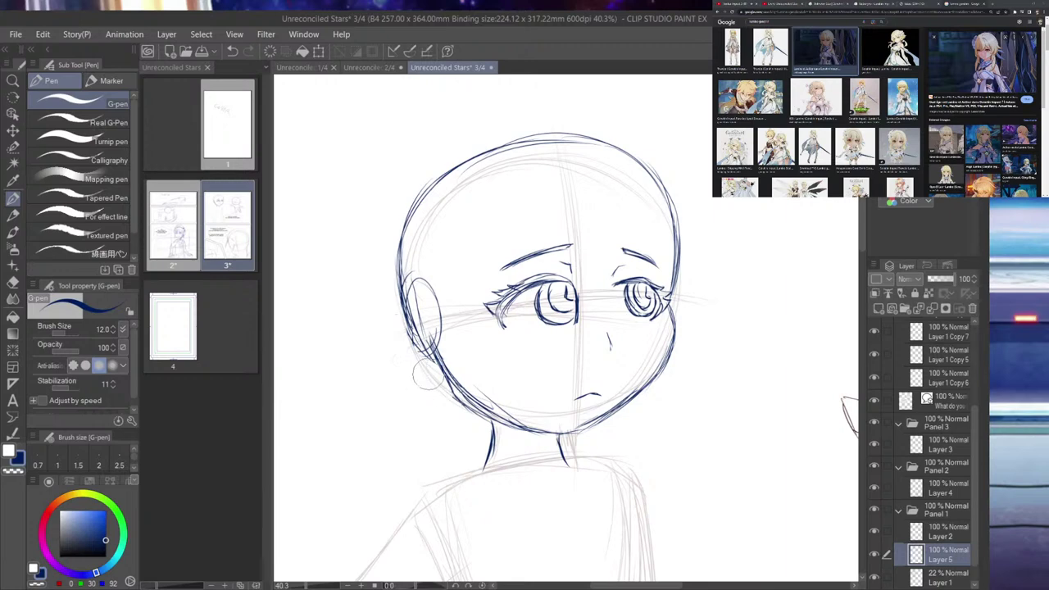
- Clean up the ear oval and old jaw outline, redraw the jaw to the chin, and extend the mouth line
left_click_drag(428, 288, 446, 344)
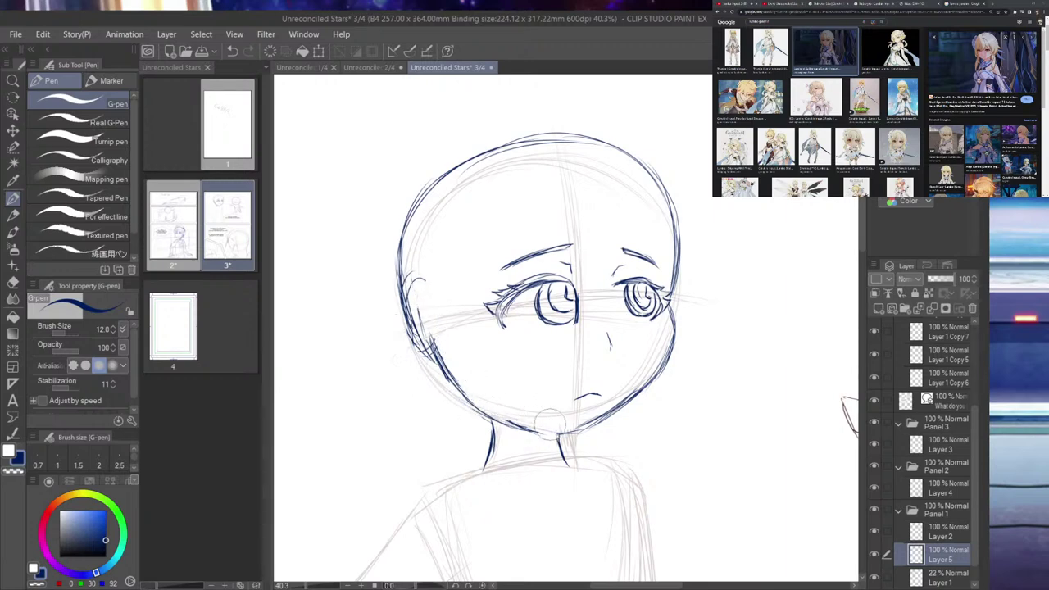
mouse_move(442, 361)
left_mouse_down()
mouse_move(459, 397)
mouse_move(565, 435)
left_mouse_up()
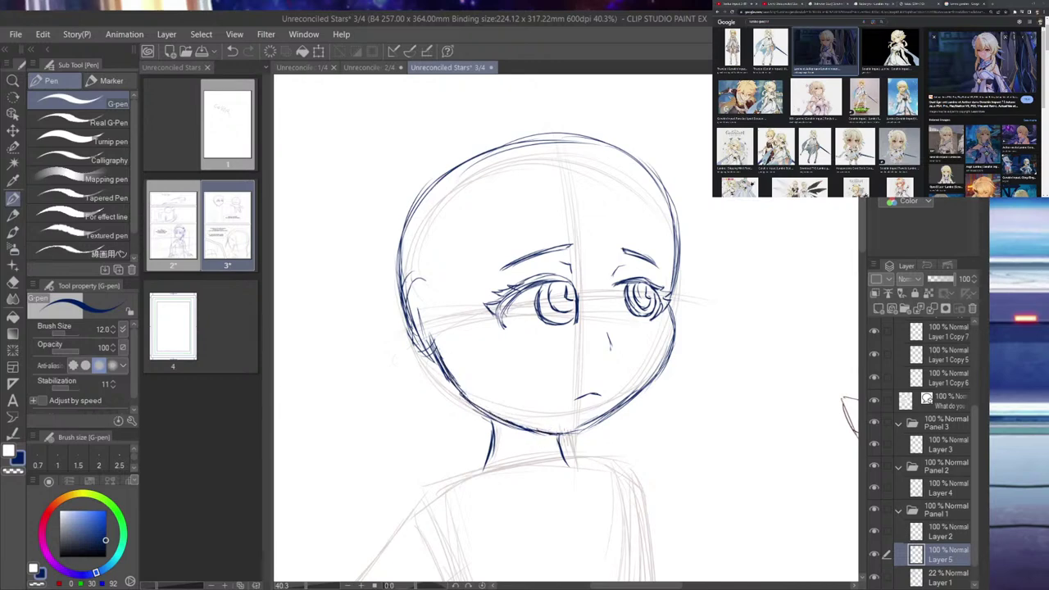
left_click_drag(404, 320, 421, 344)
left_click_drag(399, 270, 421, 333)
left_click_drag(599, 397, 607, 392)
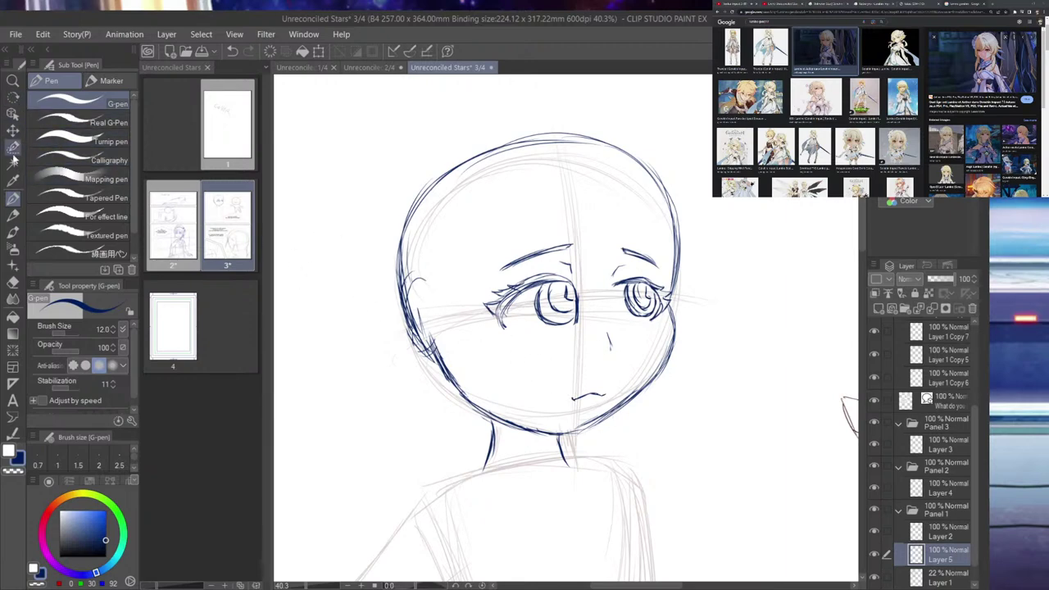
- Lasso the mouth, move it slightly up toward the nose, and clear the selection
left_click(12, 147)
mouse_move(562, 374)
left_mouse_down()
mouse_move(603, 387)
mouse_move(590, 393)
mouse_move(602, 370)
left_mouse_up()
left_click(12, 131)
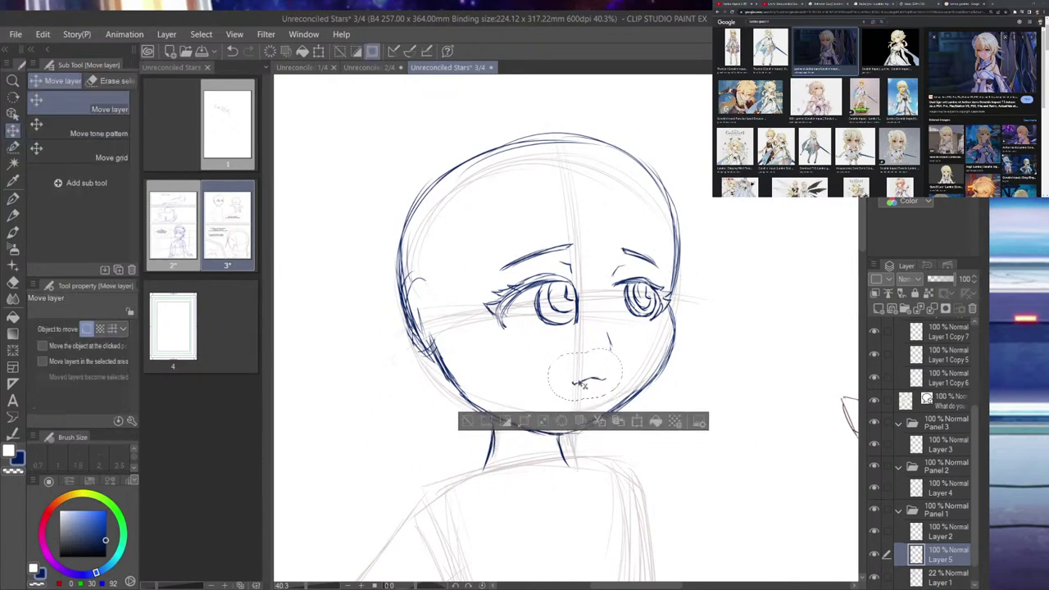
left_click(12, 198)
key("ctrl+d")
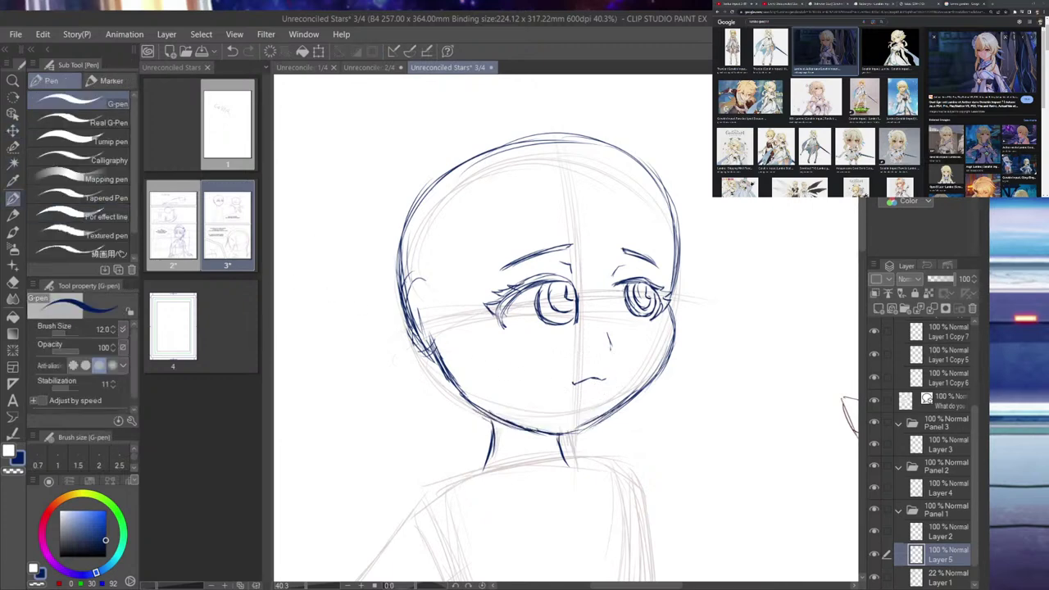
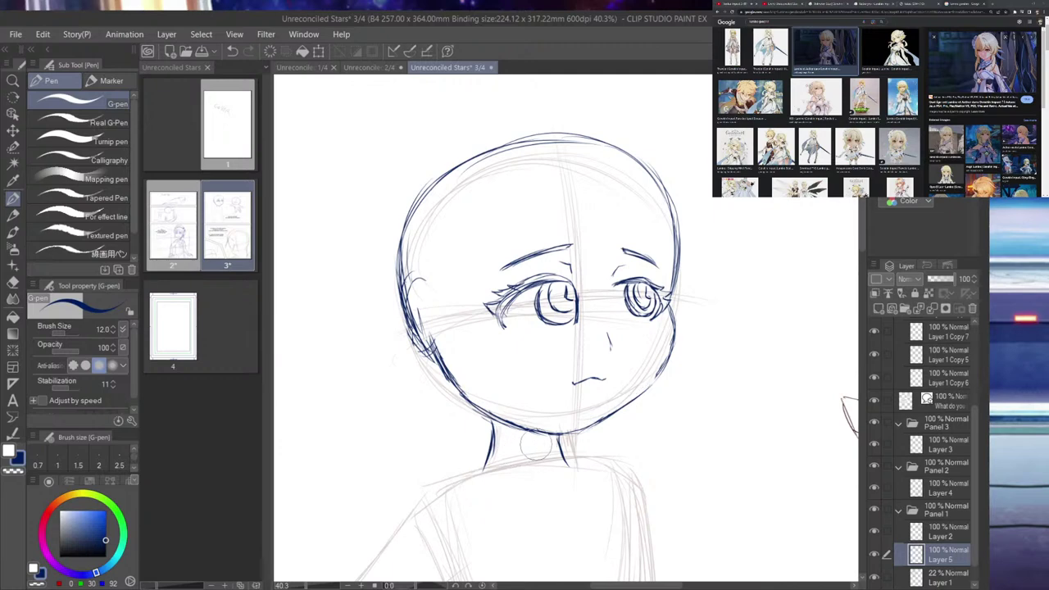
- Redraw the rear jawline as one curve running down into the neck, and shift the head sketch slightly sideways
key("ctrl+z")
key("ctrl+z")
left_click_drag(448, 370, 484, 447)
mouse_move(477, 403)
left_mouse_down()
mouse_move(481, 463)
mouse_move(472, 397)
mouse_move(450, 372)
mouse_move(482, 449)
left_mouse_up()
key("ctrl+z")
key("ctrl+z")
left_click(13, 130)
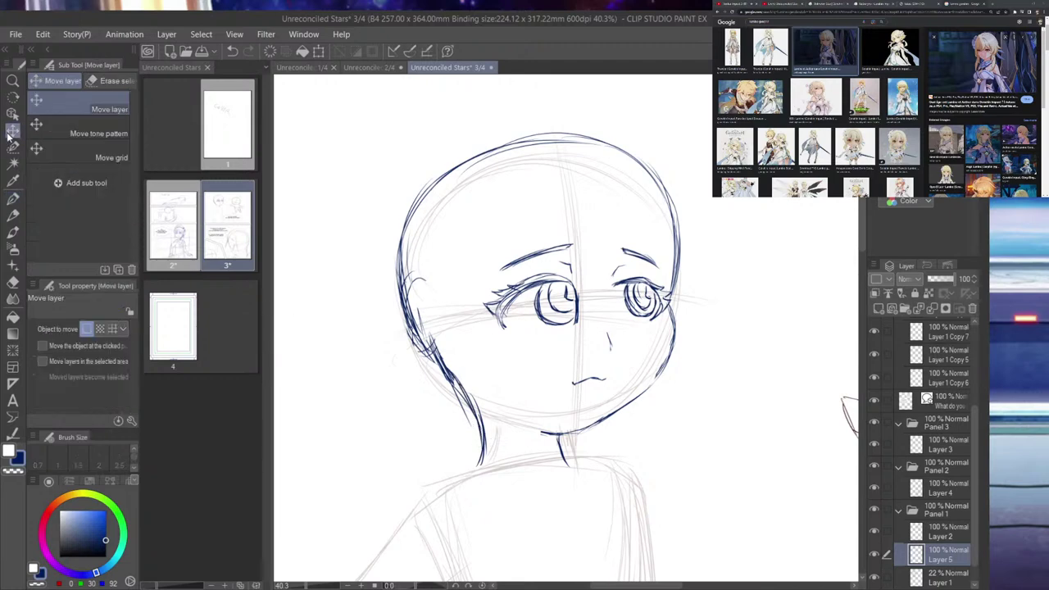
left_click_drag(487, 386, 495, 388)
left_click(13, 198)
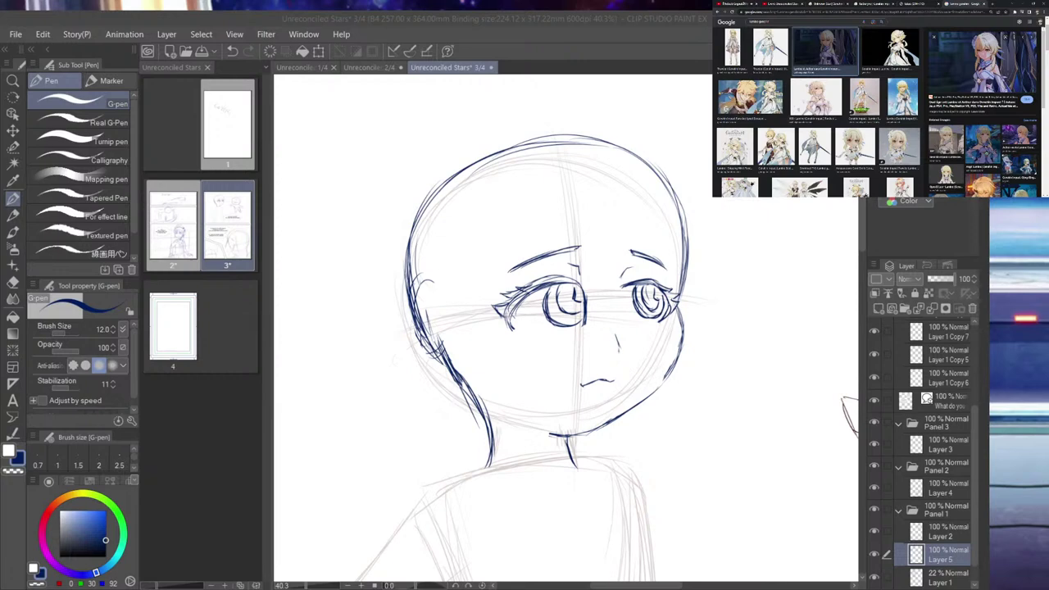
left_click(20, 210)
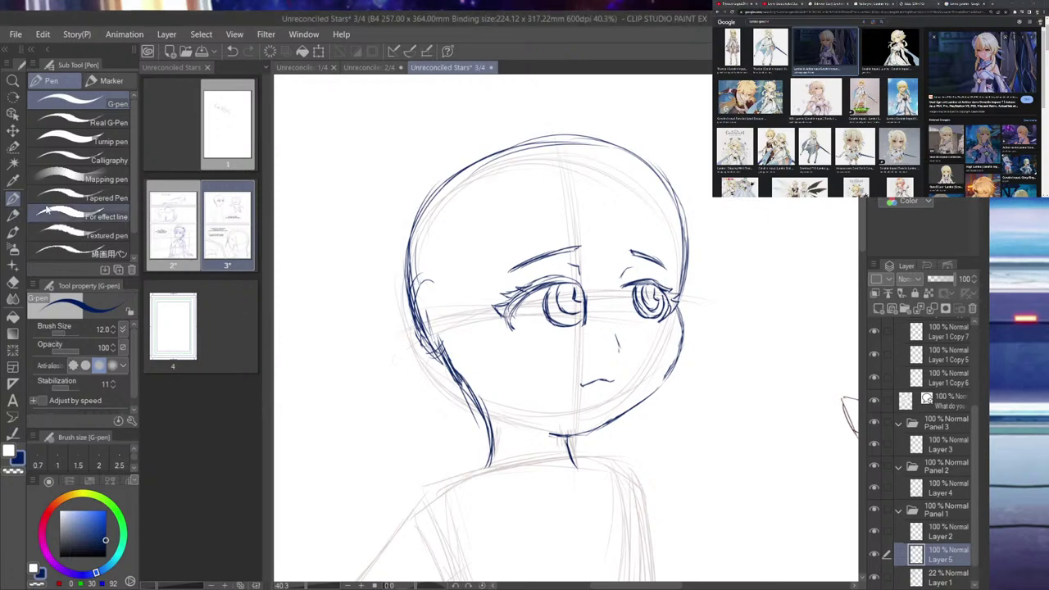
mouse_move(567, 176)
left_mouse_down()
mouse_move(544, 182)
mouse_move(517, 308)
mouse_move(540, 299)
left_mouse_up()
key("ctrl+z")
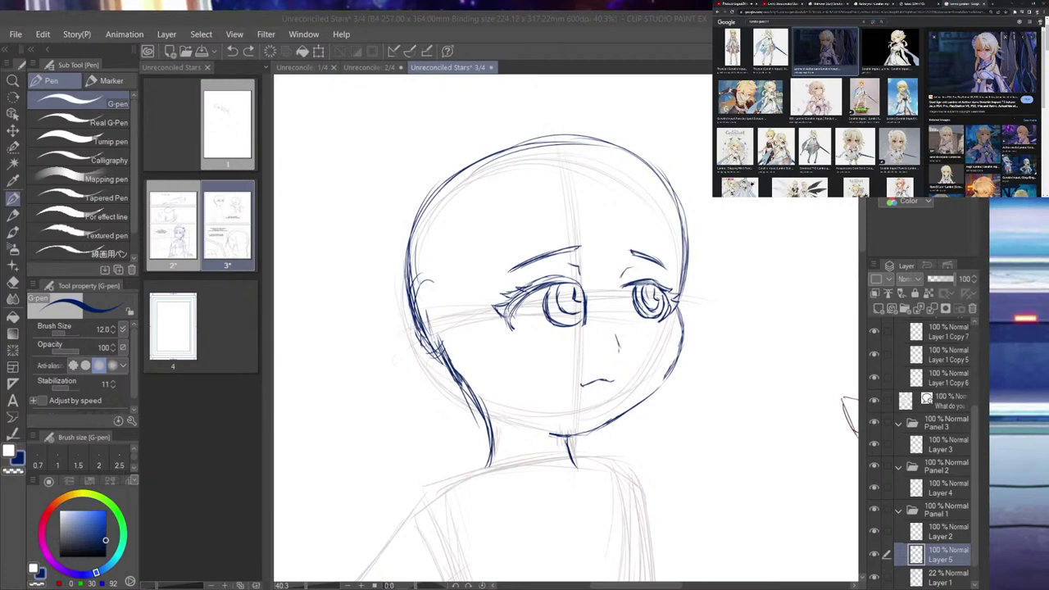
- Paste the dark-background Lumine image onto the page, enlarge it, and place it just below the sketched head
key("alt+Tab")
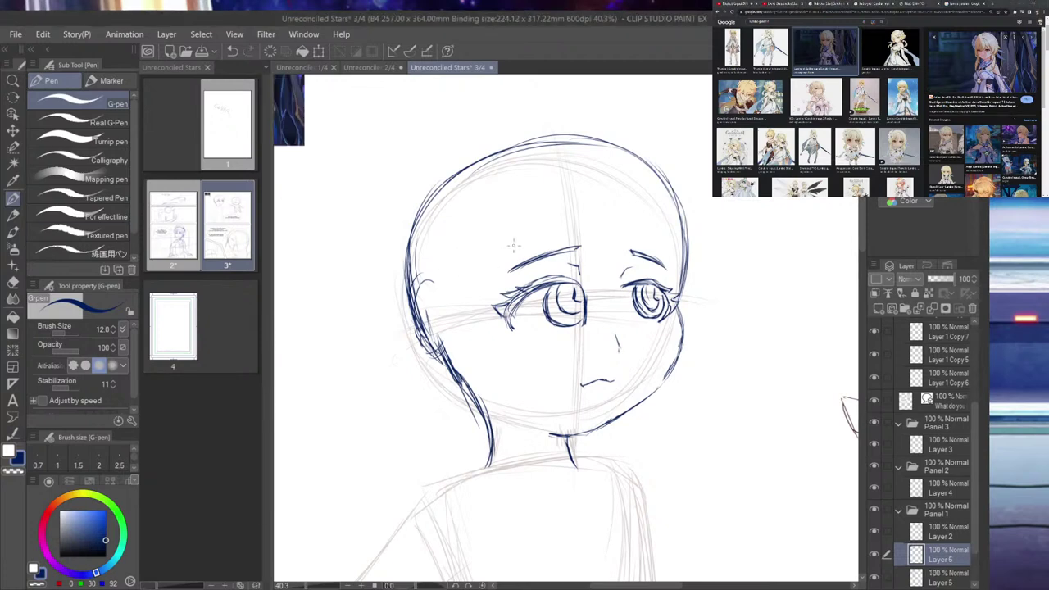
scroll(480, 233, "down", 1)
key("o")
left_click_drag(298, 152, 352, 396)
left_click(352, 396)
left_click_drag(410, 345, 730, 164)
mouse_move(528, 244)
left_mouse_down()
mouse_move(450, 527)
mouse_move(473, 480)
left_mouse_up()
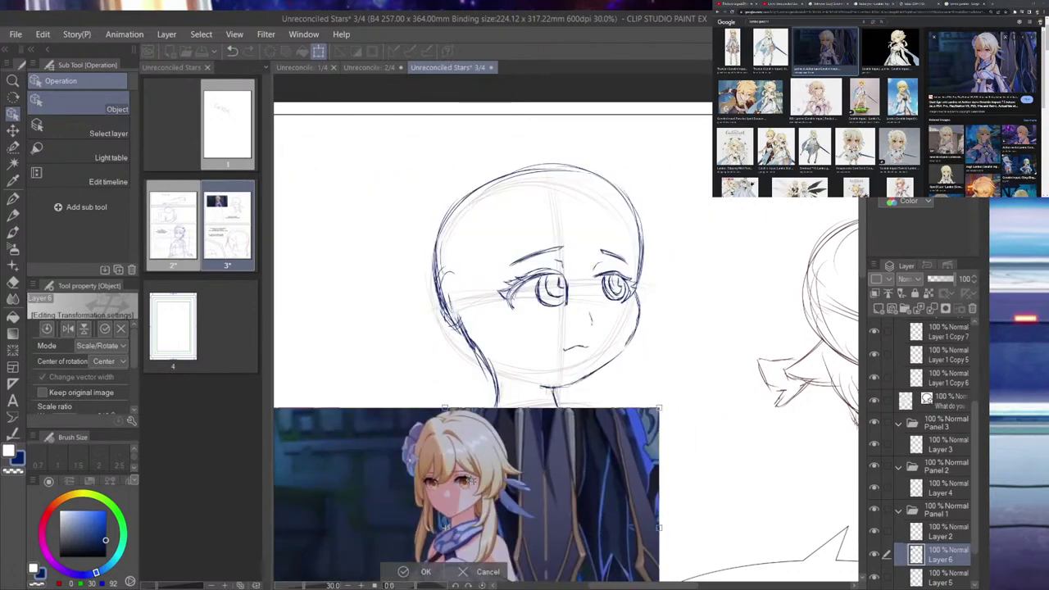
scroll(543, 391, "down", 2)
scroll(543, 388, "up", 2)
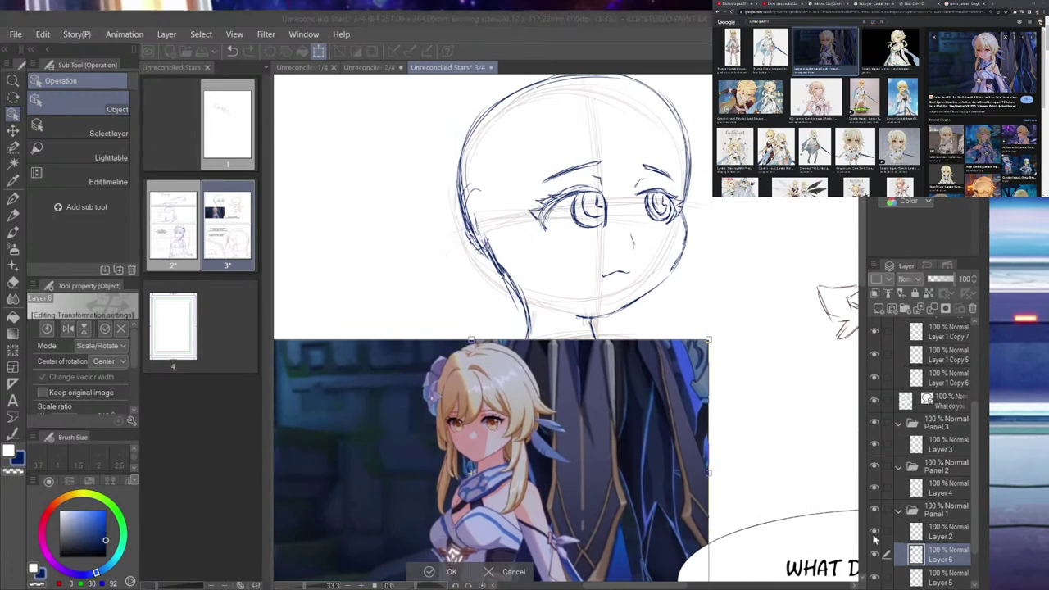
key("Return")
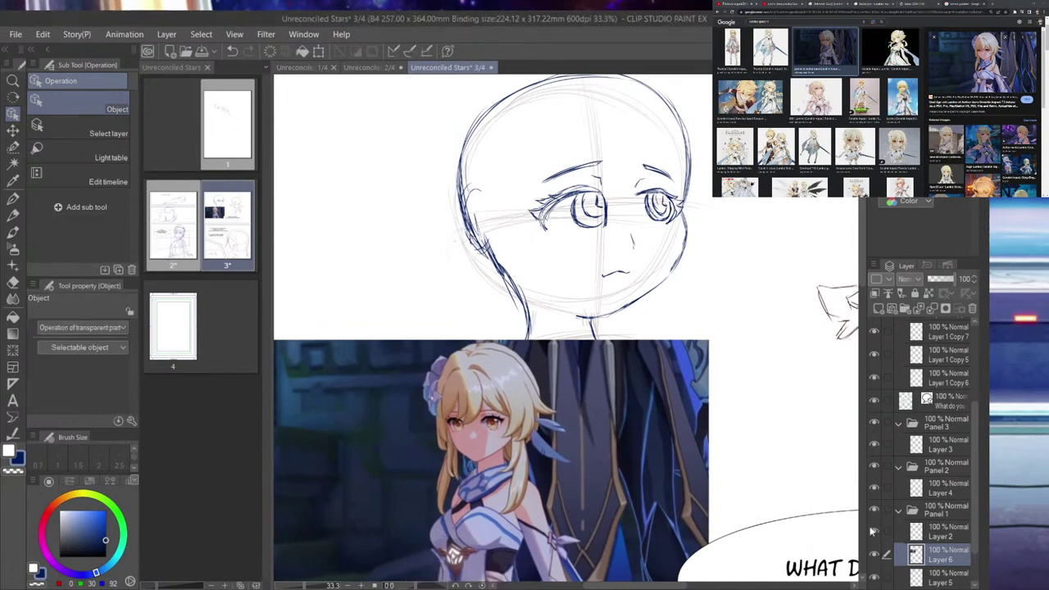
- Select the head sketch's Layer 5 and draw G-pen hairline strokes curving from the crown down to the ear
scroll(913, 545, "down", 2)
left_click(874, 537)
left_click(873, 537)
left_click(945, 532)
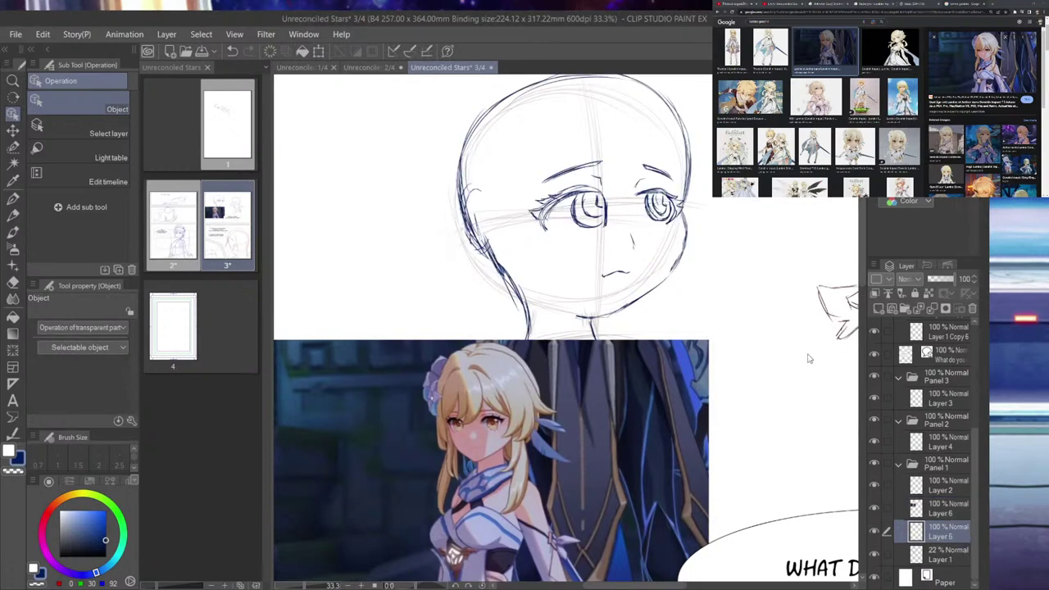
key("p")
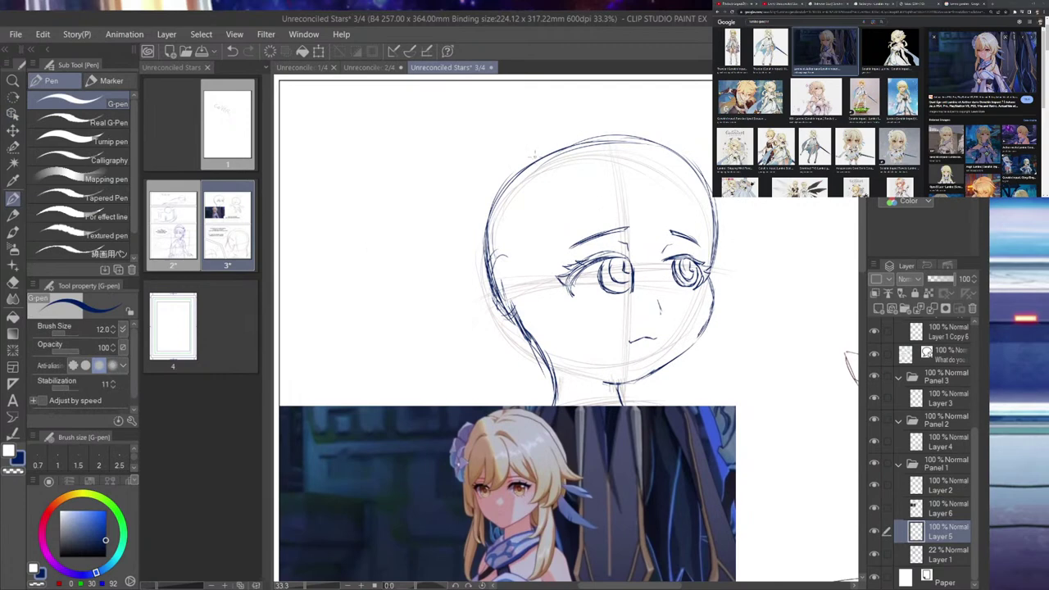
left_click_drag(580, 149, 493, 263)
left_click_drag(514, 207, 502, 303)
left_click_drag(510, 243, 495, 310)
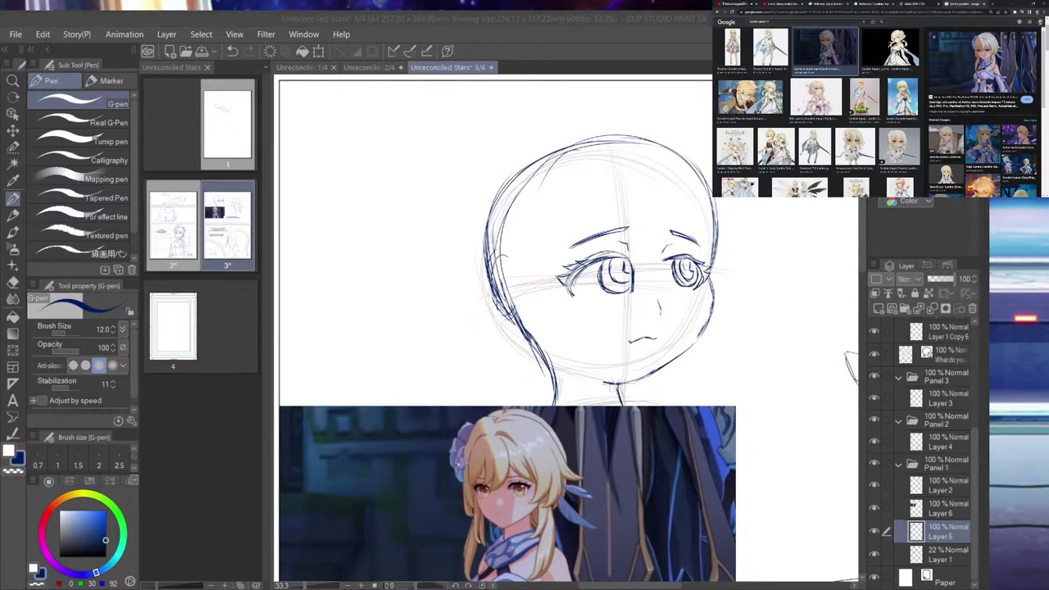
- Paste the full-body Lumine image with the sword as a second reference, enlarge it, and place it behind the first
left_click(781, 54)
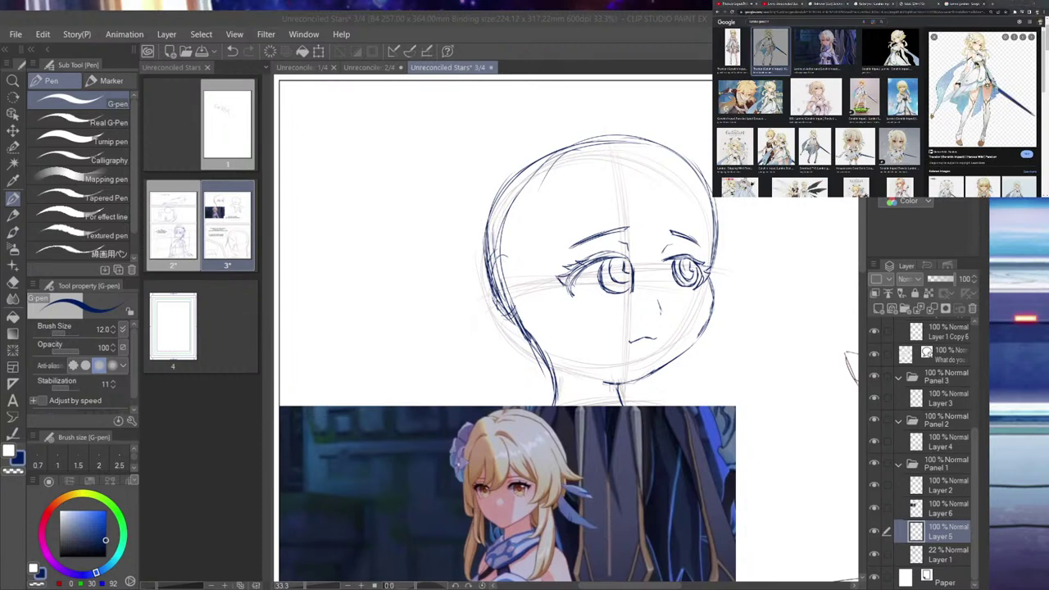
key("ctrl+v")
key("o")
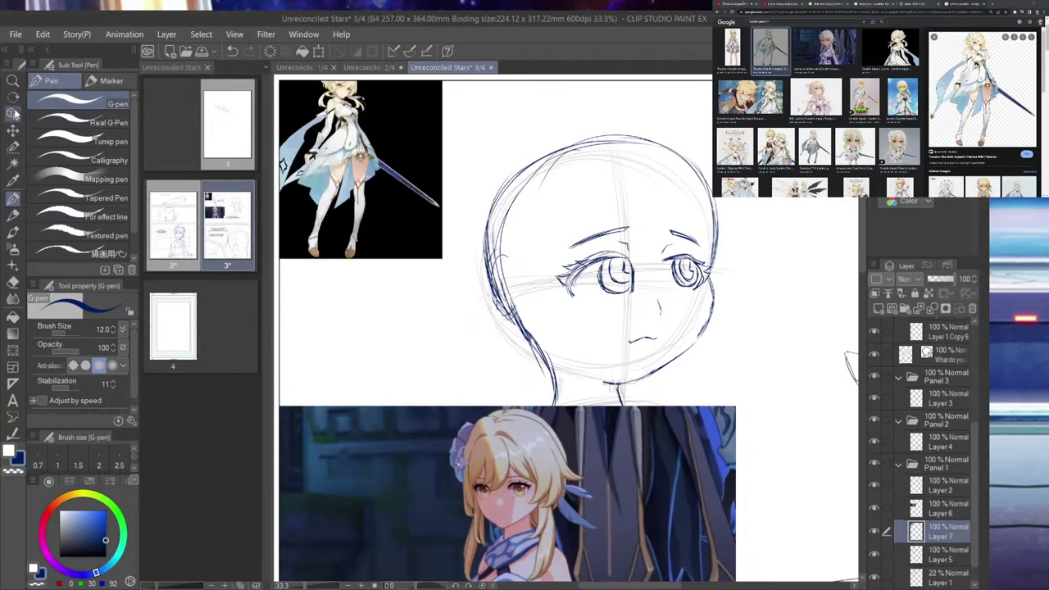
left_click_drag(447, 170, 395, 409)
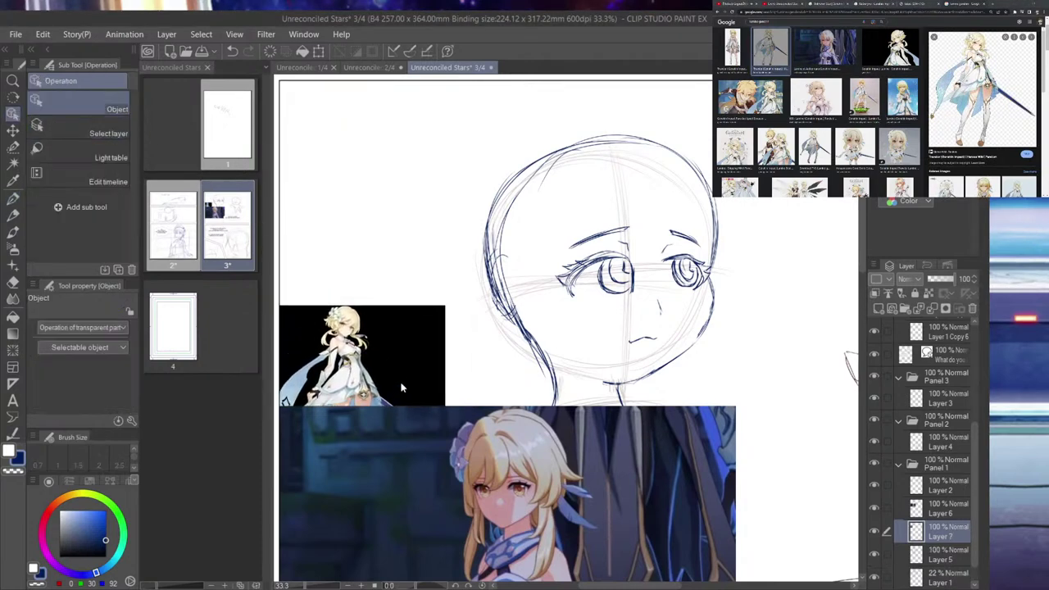
key("ctrl+t")
left_click_drag(445, 306, 640, 95)
left_click_drag(428, 249, 416, 477)
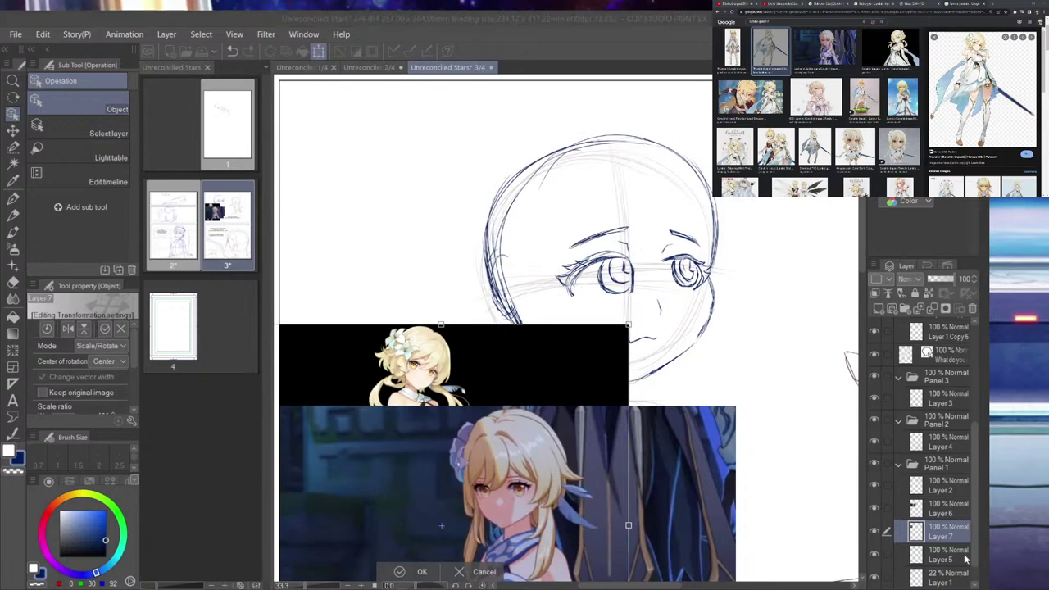
key("Return")
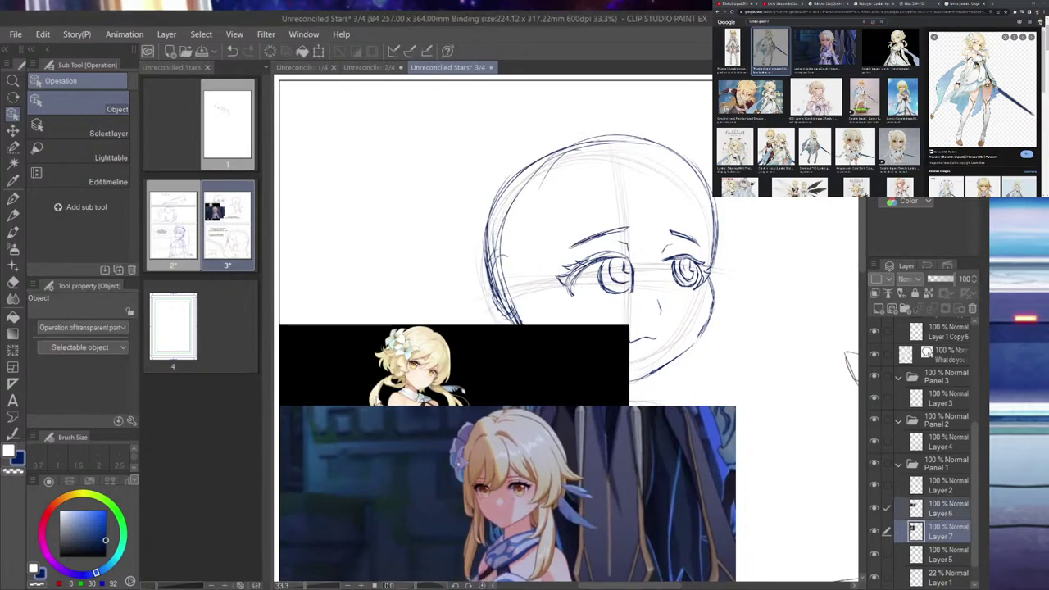
- Move both reference image layers together slightly farther down the page, away from the head sketch
left_click(13, 131)
left_click_drag(536, 476, 571, 524)
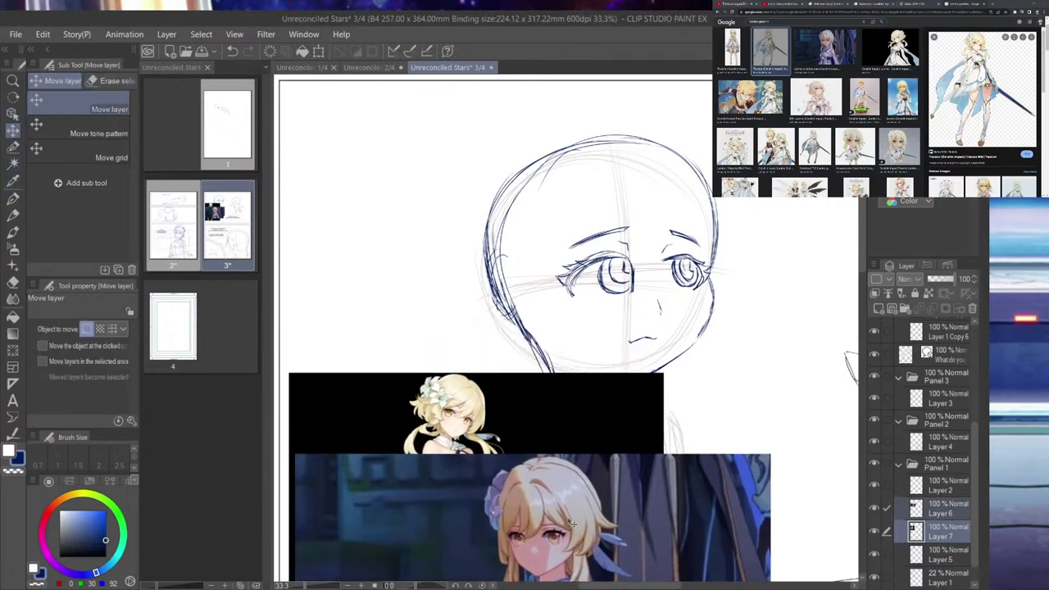
scroll(536, 426, "up", 3)
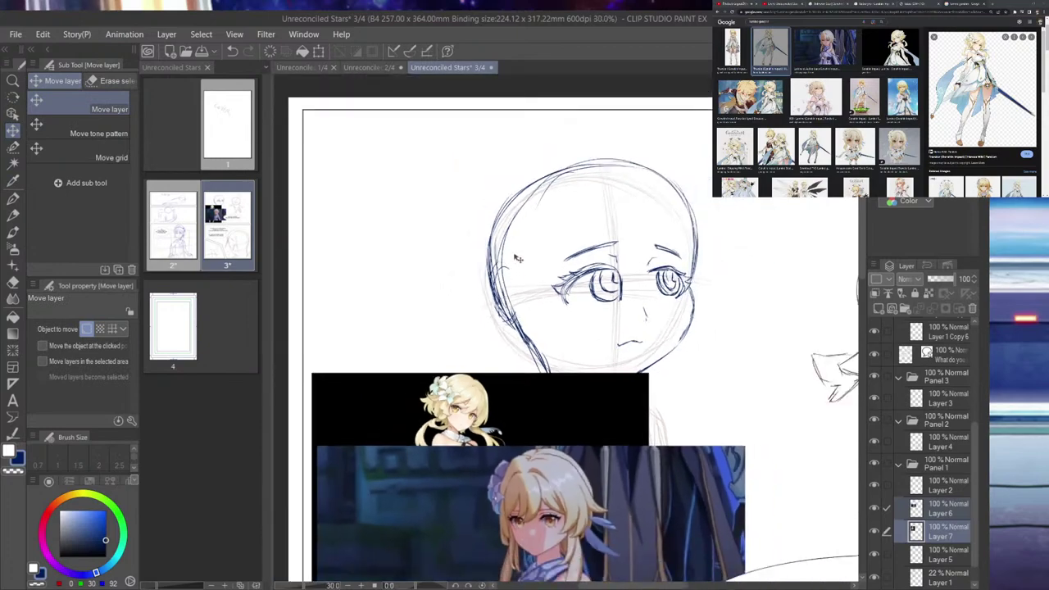
- Take up the G-pen and make the head sketch's Layer 5 in the Panel 1 folder the active layer
left_click(13, 198)
scroll(602, 238, "down", 2)
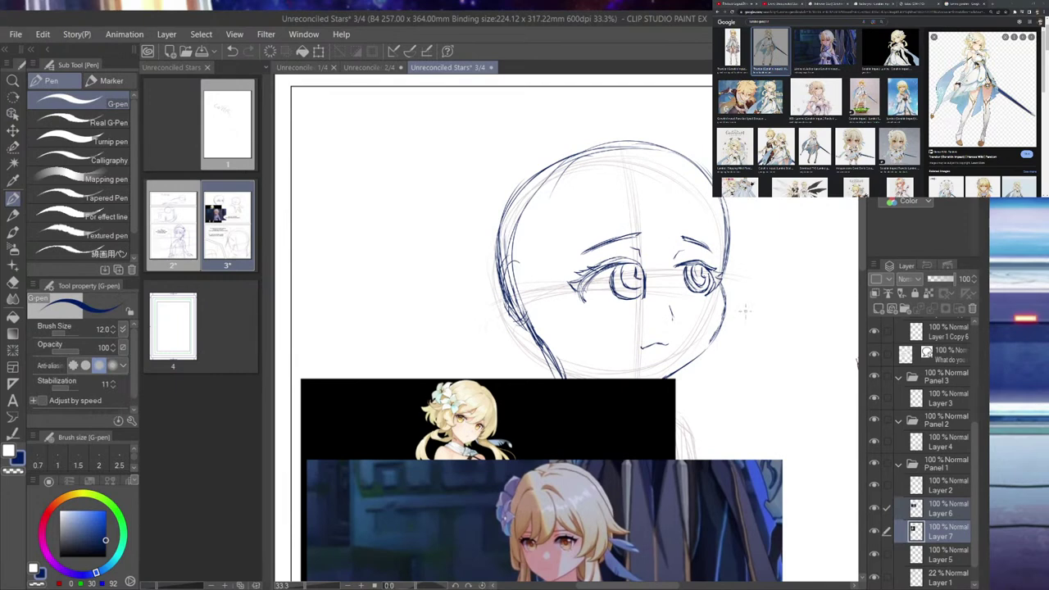
left_click(951, 491)
left_click(873, 485)
left_click(873, 485)
left_click_drag(874, 530, 874, 552)
left_click(874, 555)
left_click(875, 532)
left_click(874, 554)
left_click(874, 553)
left_click(929, 565)
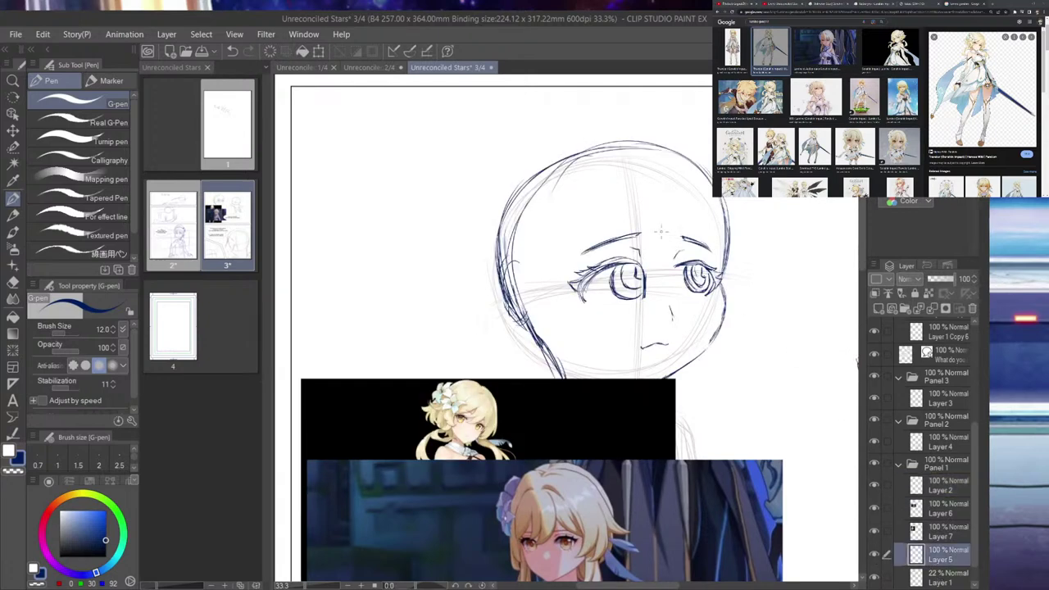
- Draw the parted fringe with G-pen strokes curving from the crown to pointed strands over the brow and nose bridge
mouse_move(582, 169)
left_mouse_down()
mouse_move(575, 239)
mouse_move(584, 252)
mouse_move(613, 209)
left_mouse_up()
key("ctrl+z")
left_click_drag(598, 162, 566, 226)
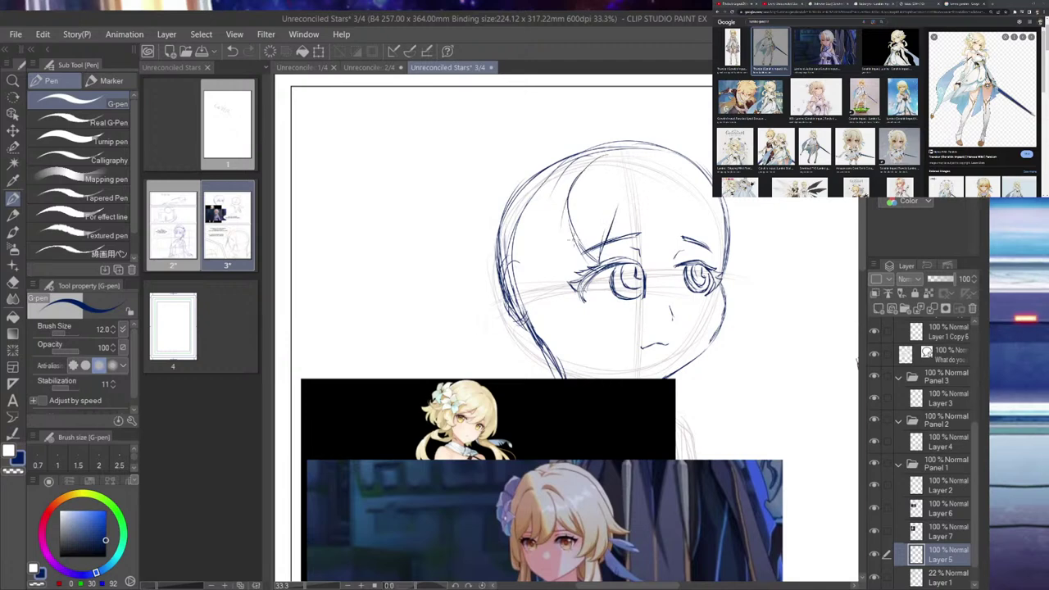
mouse_move(653, 156)
left_mouse_down()
mouse_move(680, 223)
mouse_move(652, 264)
mouse_move(646, 206)
mouse_move(616, 259)
left_mouse_up()
mouse_move(646, 203)
left_mouse_down()
mouse_move(637, 238)
mouse_move(634, 229)
left_mouse_up()
left_click_drag(644, 228, 621, 256)
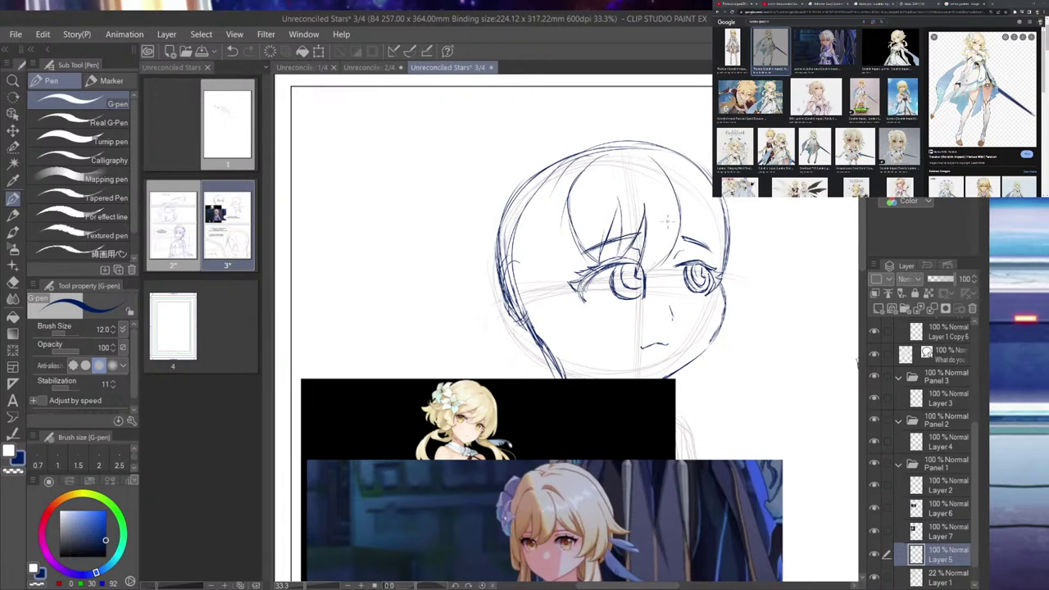
- Draw the hair strands framing the far side of the face, from the fringe over the temple down past the jaw
left_click_drag(679, 214, 716, 253)
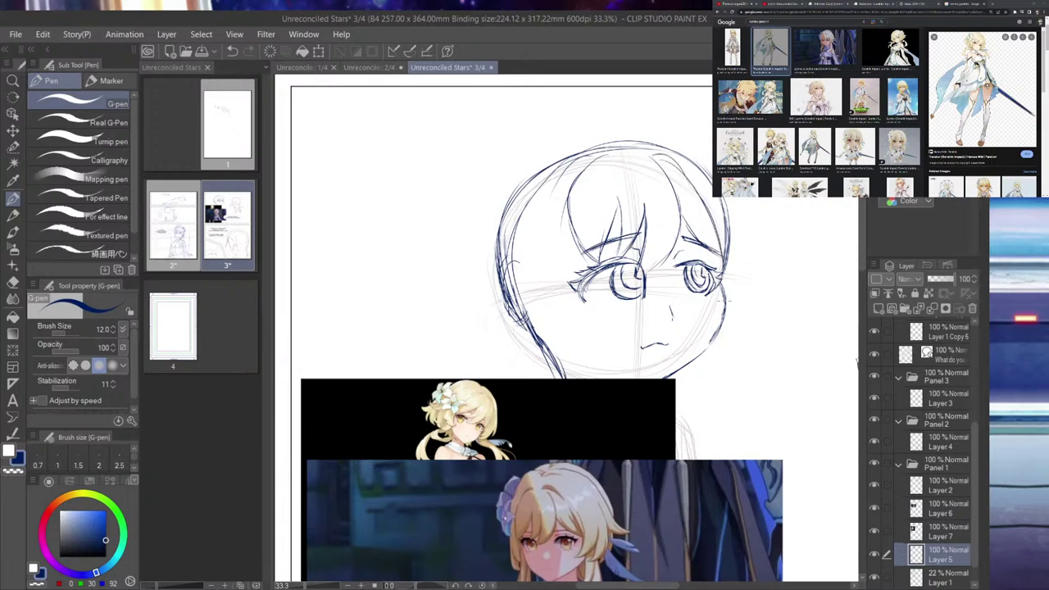
left_click_drag(726, 257, 719, 324)
left_click_drag(726, 276, 695, 373)
mouse_move(719, 337)
left_mouse_down()
mouse_move(692, 371)
mouse_move(716, 361)
left_mouse_up()
left_click_drag(742, 295, 718, 351)
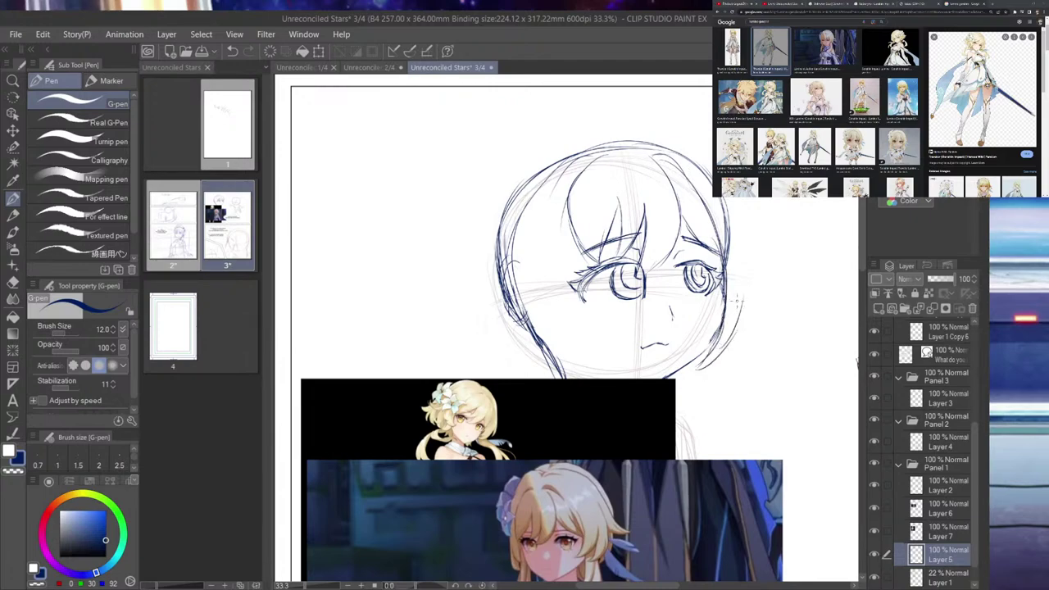
- Move the full-body reference on Layer 7 slightly down to uncover the neck, and return to Layer 5 with the G-pen
scroll(730, 258, "down", 4)
scroll(703, 275, "up", 4)
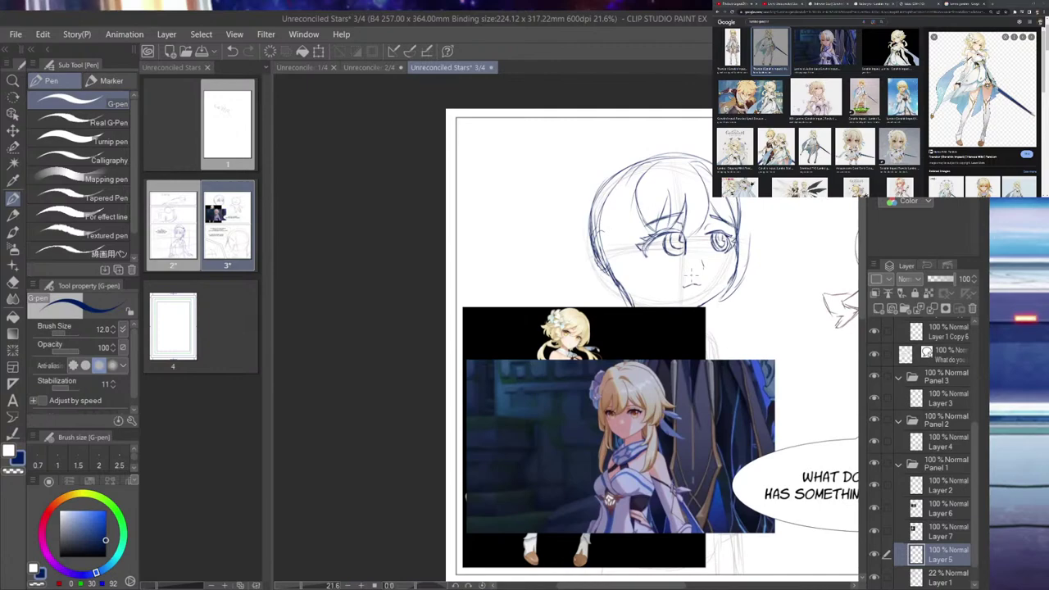
scroll(752, 248, "down", 4)
scroll(795, 148, "up", 4)
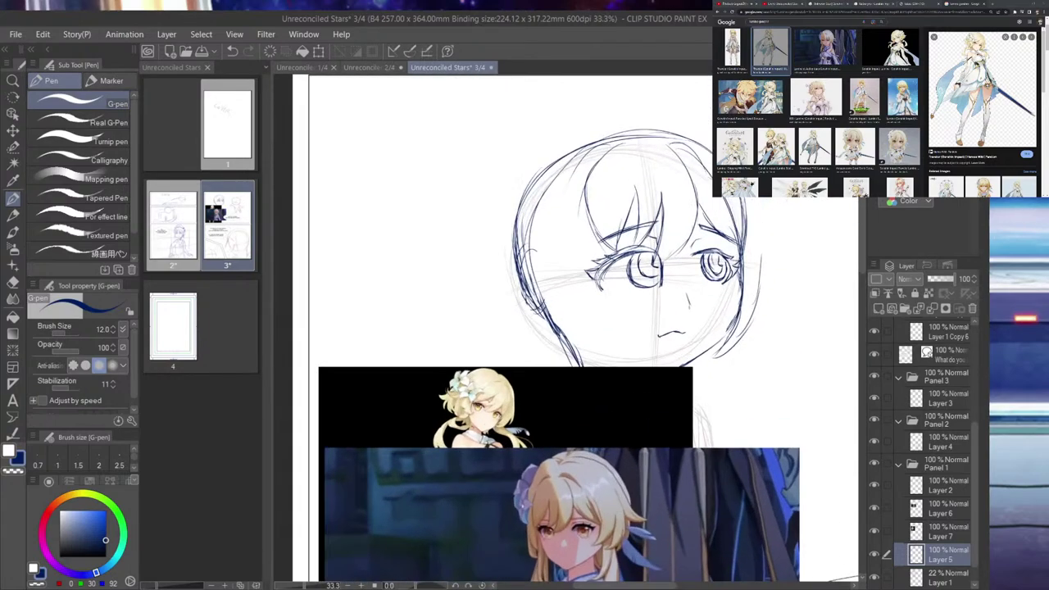
left_click(12, 114)
left_click_drag(570, 430, 593, 444)
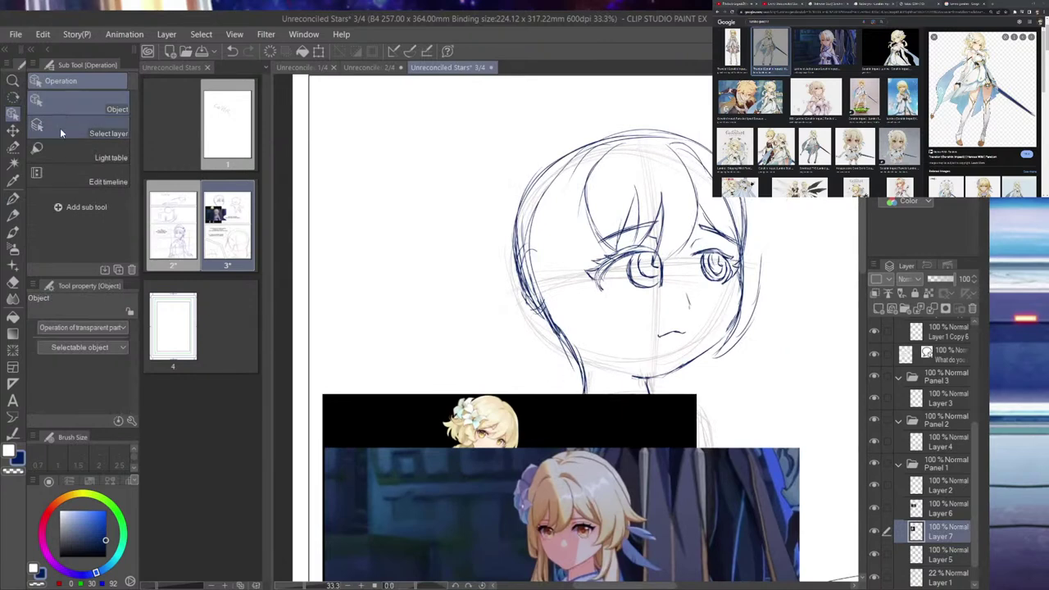
left_click(688, 367)
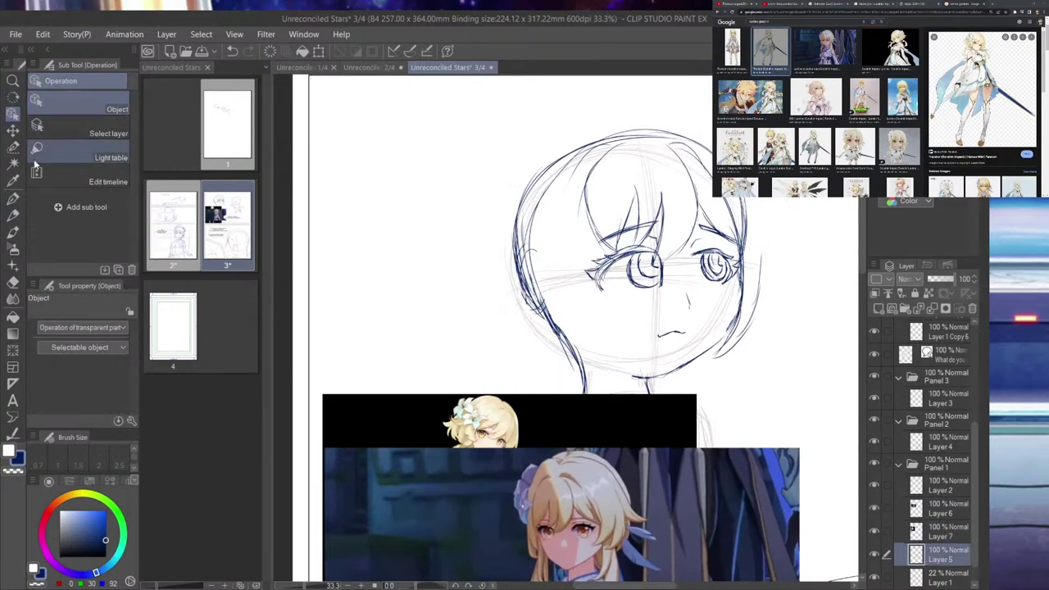
left_click(15, 199)
- Try redrawing the chin line slightly higher on Layer 5, and undo the changes to the chin
left_click_drag(862, 389, 863, 342)
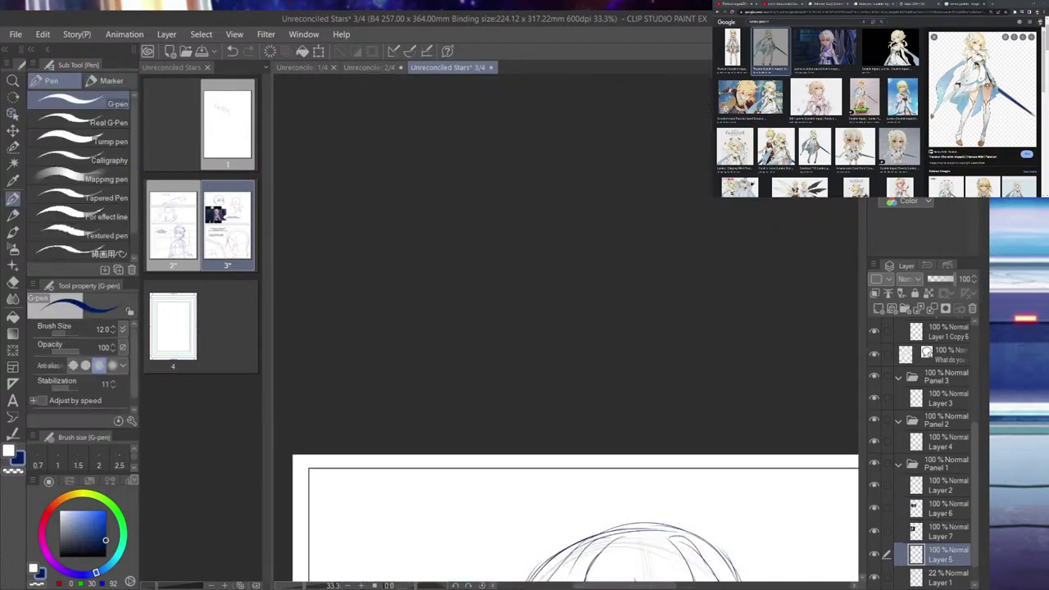
scroll(860, 225, "down", 8)
scroll(862, 285, "up", 3)
left_click(875, 555)
left_click(875, 555)
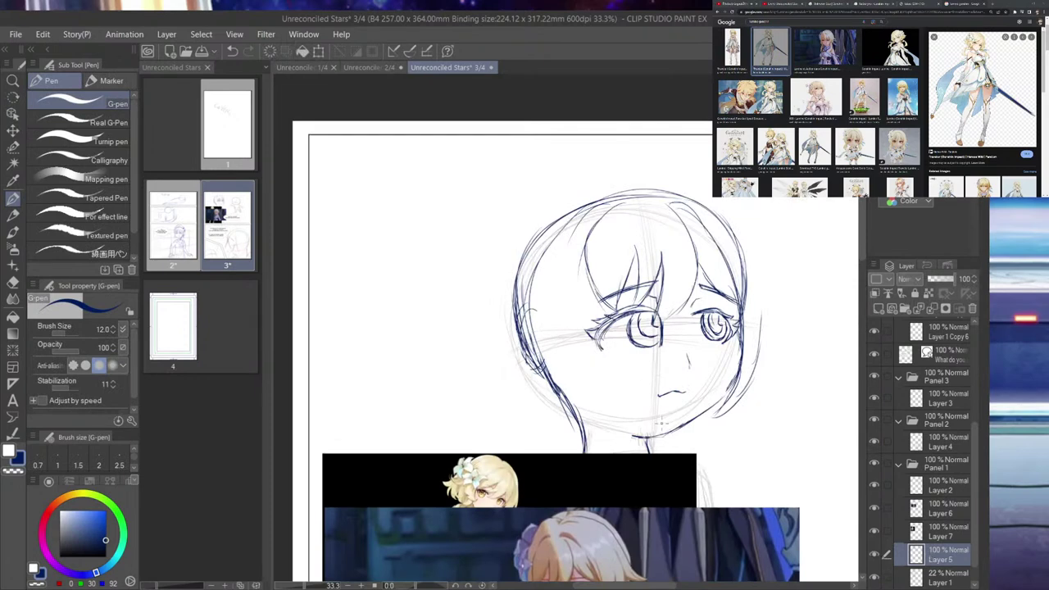
left_click_drag(643, 431, 700, 412)
key("ctrl+z")
key("ctrl+z")
key("ctrl+z")
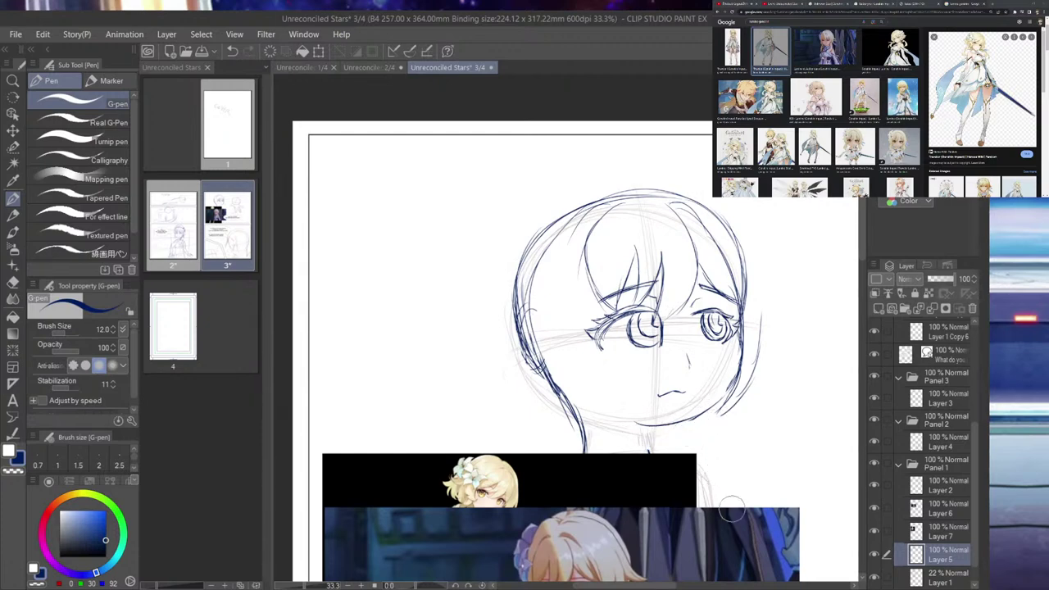
key("ctrl+z")
key("ctrl+z")
key("ctrl+z")
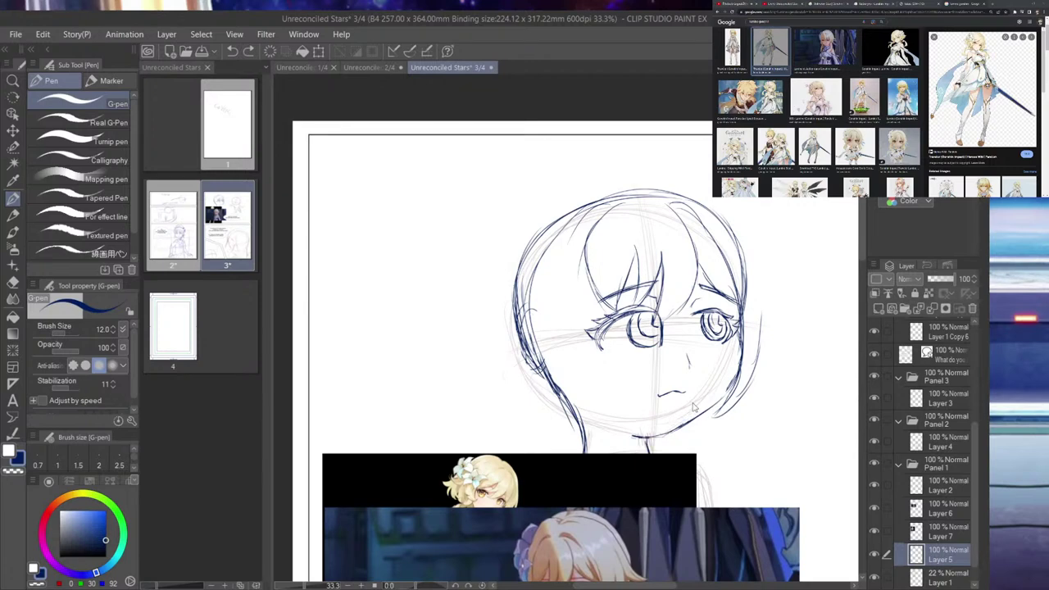
- Select the fringe, eyes, nose and mouth with the Selection pen and move them slightly down inside the head outline
left_click(12, 146)
mouse_move(606, 332)
left_mouse_down()
mouse_move(601, 270)
mouse_move(631, 230)
mouse_move(655, 360)
mouse_move(730, 316)
mouse_move(684, 214)
mouse_move(670, 398)
left_mouse_up()
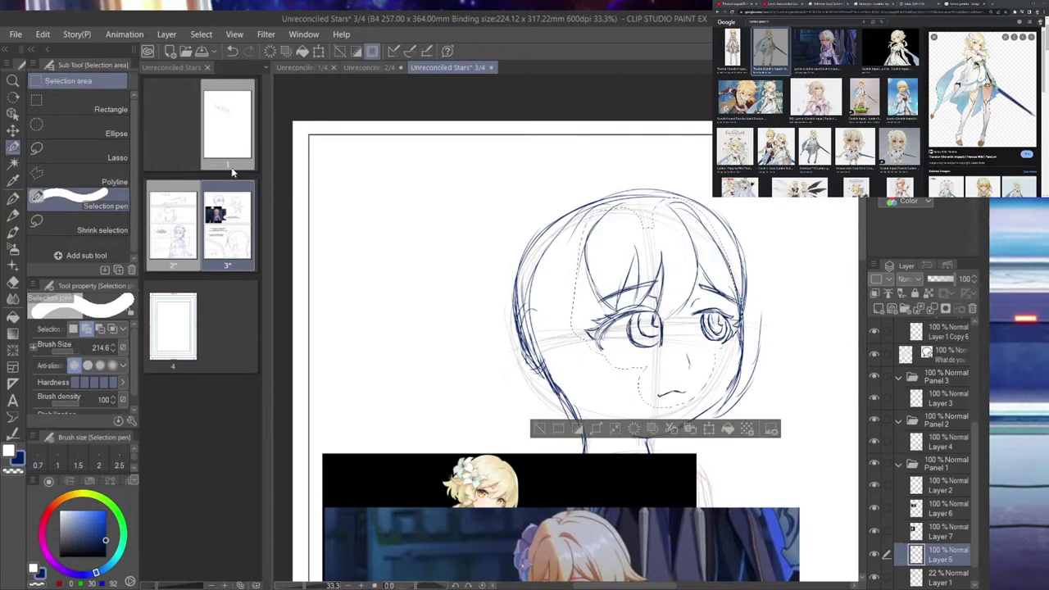
key("k")
left_click_drag(688, 324, 687, 328)
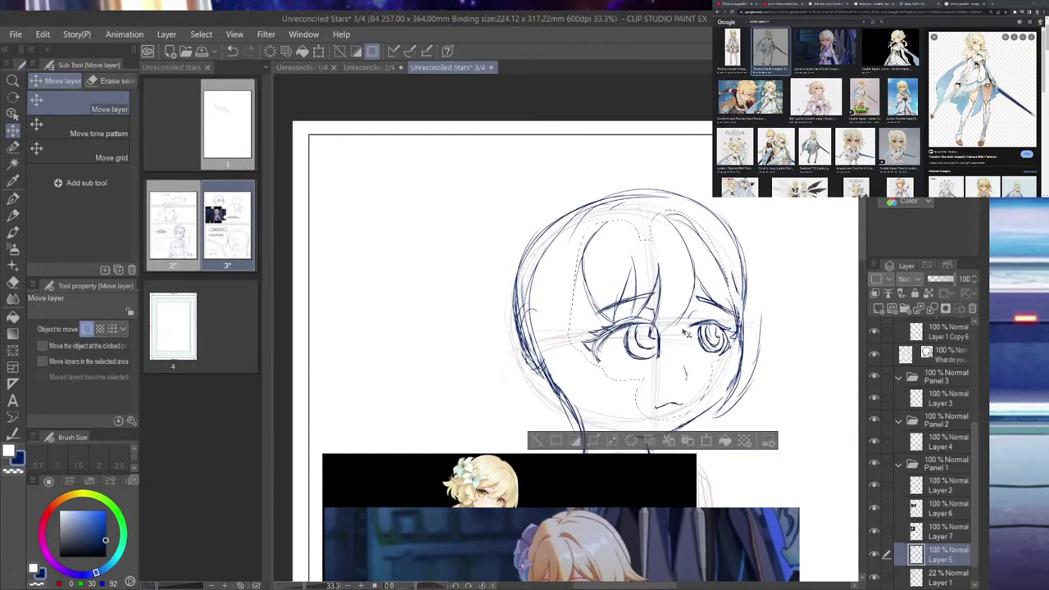
- Clear the selection around the bangs and switch to the G-pen for drawing on the head sketch
left_click(13, 201)
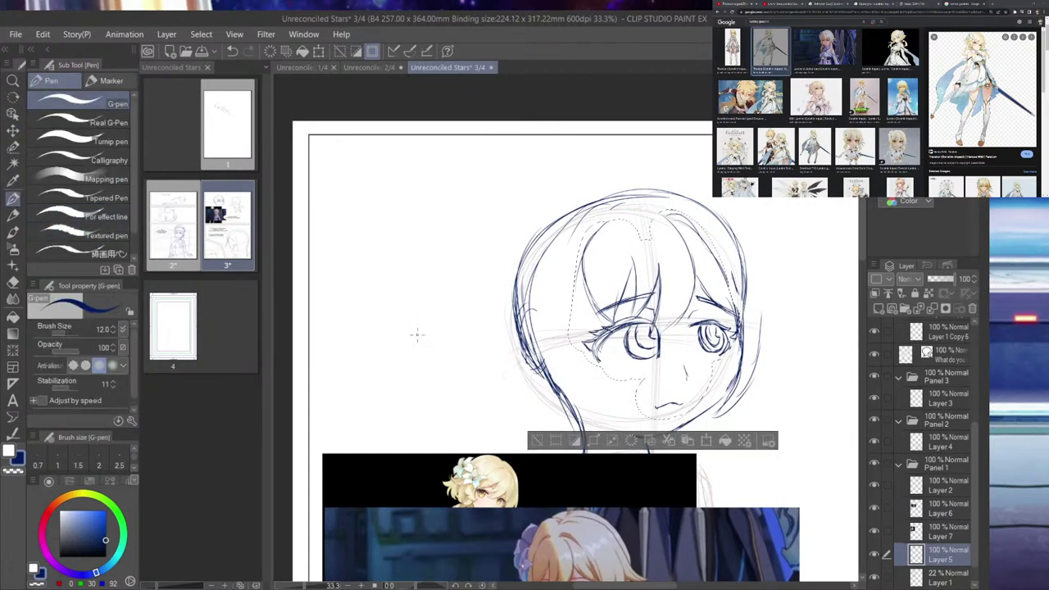
key("ctrl+d")
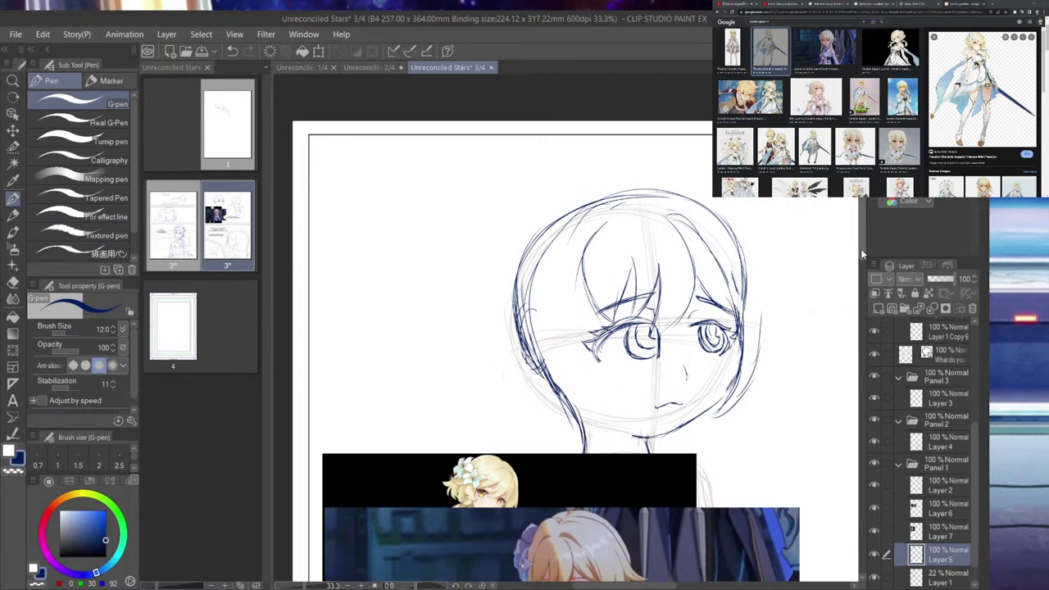
scroll(515, 211, "down", 2)
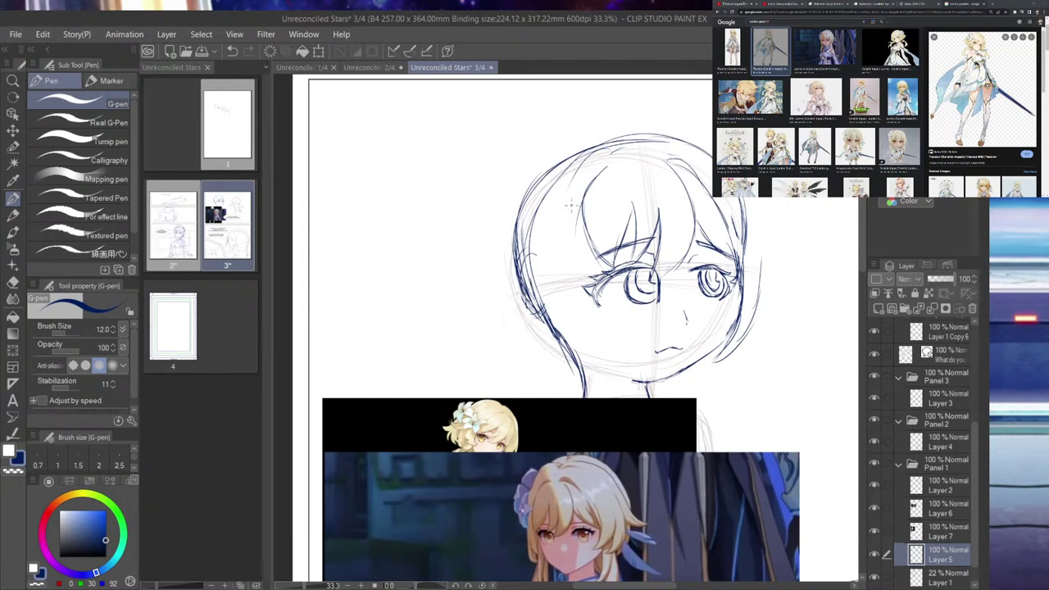
mouse_move(584, 205)
left_mouse_down()
mouse_move(567, 304)
mouse_move(580, 335)
left_mouse_up()
mouse_move(552, 274)
left_mouse_down()
mouse_move(589, 338)
mouse_move(571, 326)
left_mouse_up()
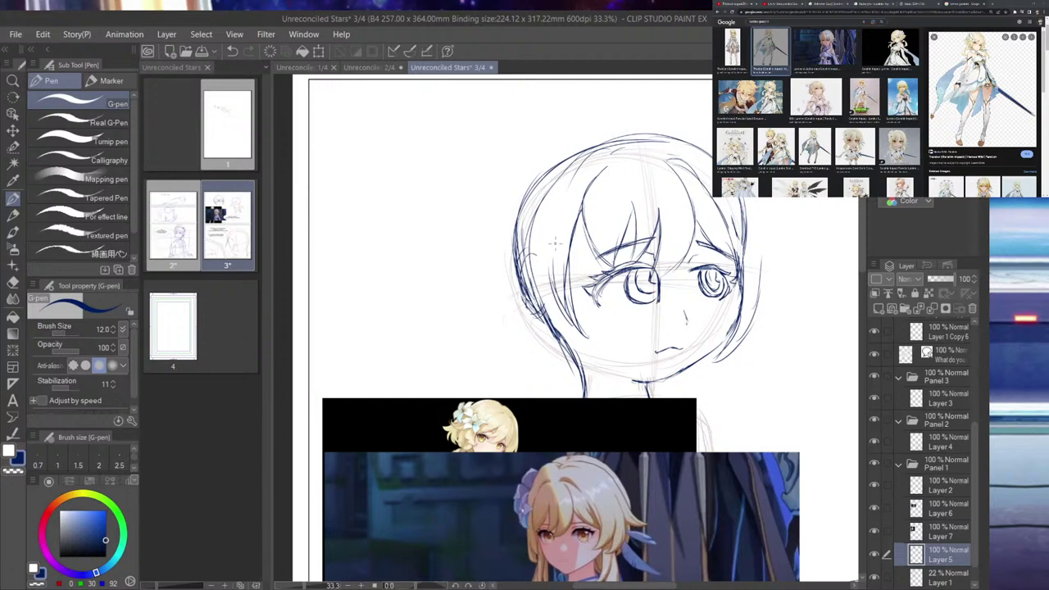
key("ctrl+z")
key("ctrl+z")
key("ctrl+z")
key("ctrl+z")
key("ctrl+z")
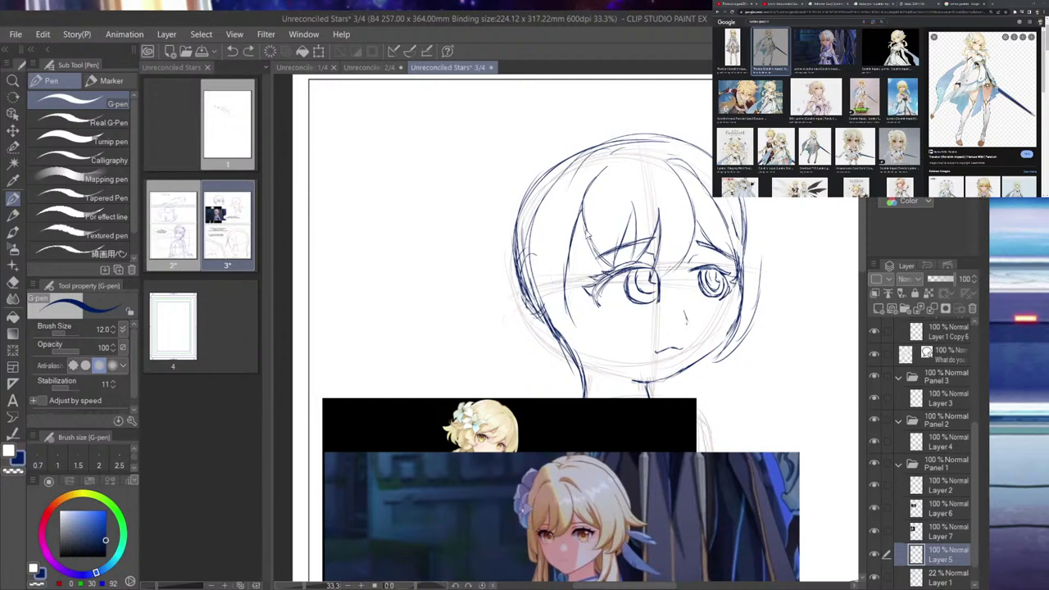
key("ctrl+z")
key("ctrl+z")
- Draw a short hair strand from the tip of the left bangs down toward the outer corner of the left eye
left_click_drag(588, 235, 568, 284)
key("ctrl+z")
key("ctrl+z")
left_click_drag(563, 231, 583, 356)
key("ctrl+z")
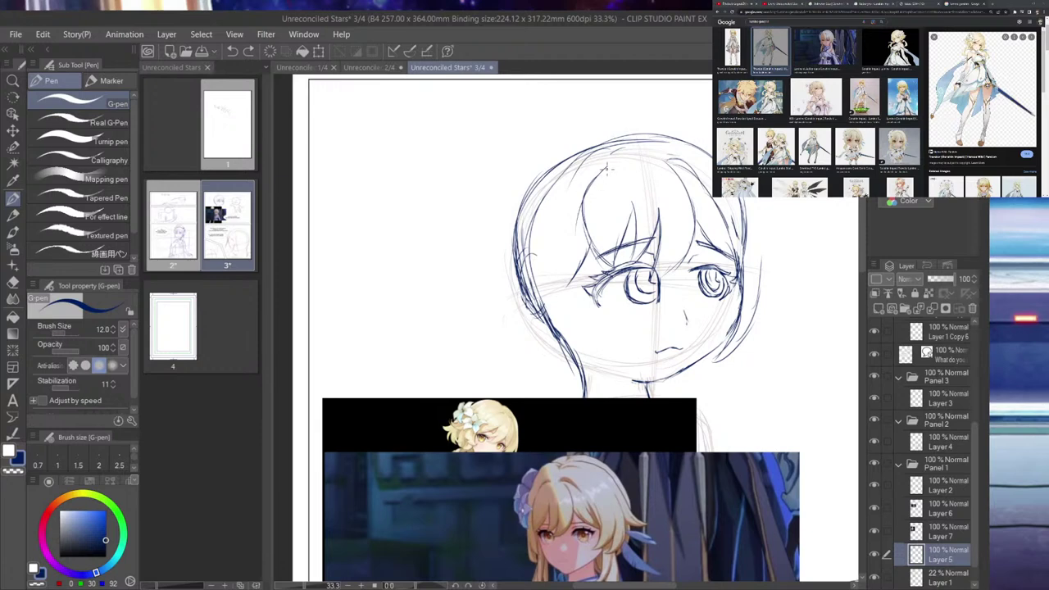
mouse_move(604, 170)
left_mouse_down()
mouse_move(569, 295)
mouse_move(585, 321)
left_mouse_up()
left_click_drag(565, 255, 610, 352)
left_click_drag(569, 307, 619, 368)
key("ctrl+z")
key("ctrl+z")
key("ctrl+z")
key("ctrl+z")
- Draw a long side lock framing the left cheek, running from beside the bangs down to the jaw
mouse_move(578, 184)
left_mouse_down()
mouse_move(574, 308)
mouse_move(592, 348)
mouse_move(625, 373)
mouse_move(612, 363)
left_mouse_up()
mouse_move(567, 289)
left_mouse_down()
mouse_move(606, 353)
mouse_move(537, 300)
mouse_move(592, 353)
left_mouse_up()
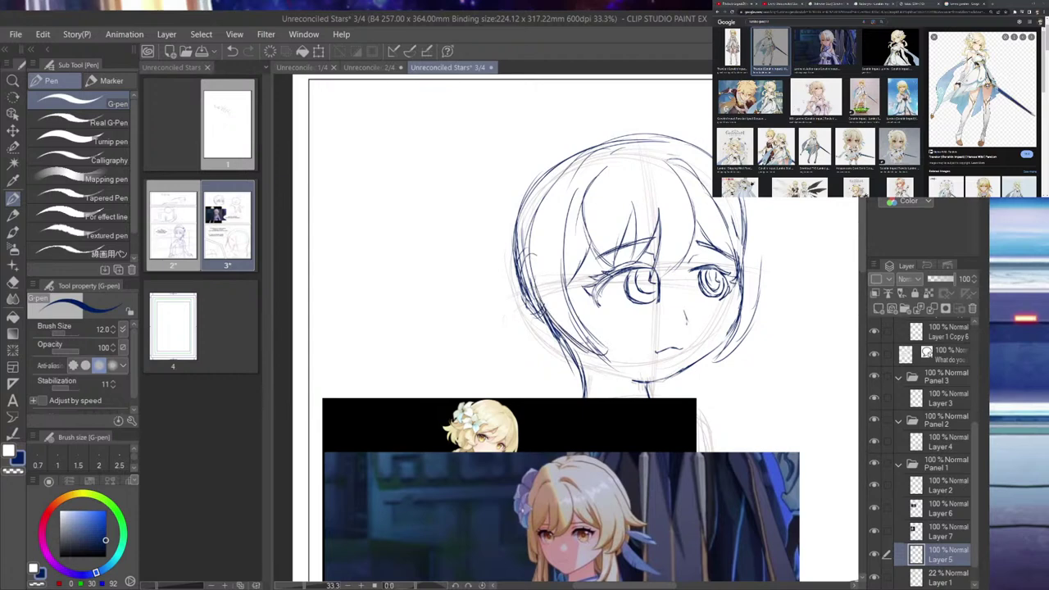
left_click_drag(581, 316, 608, 355)
- Clean up and redraw the outer hair contour on the left side of the head, from the crown to the neck
scroll(860, 242, "down", 1)
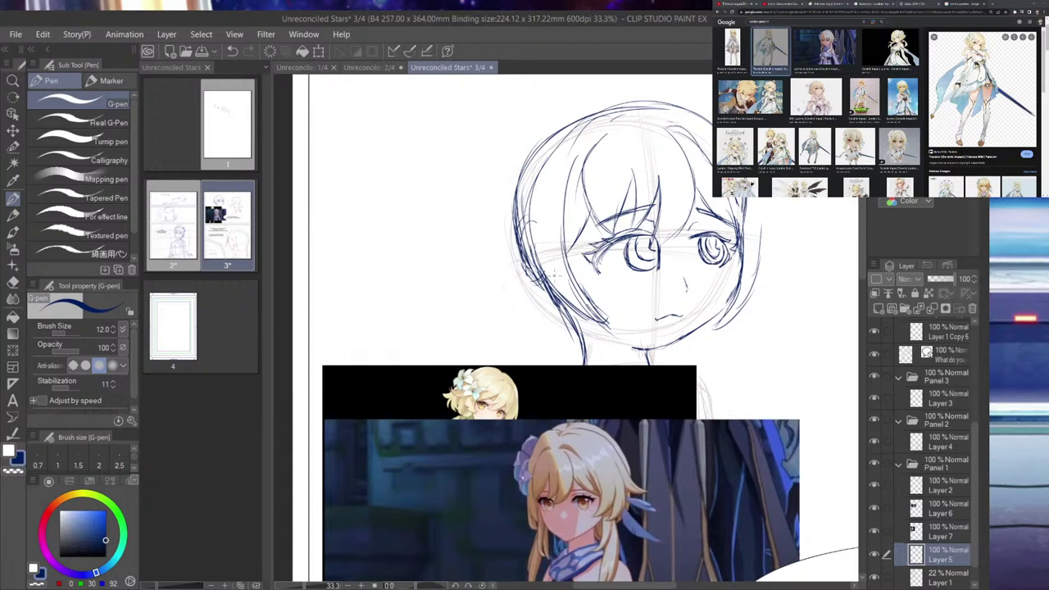
mouse_move(564, 301)
left_mouse_down()
mouse_move(595, 352)
mouse_move(535, 307)
left_mouse_up()
mouse_move(571, 343)
left_mouse_down()
mouse_move(525, 280)
mouse_move(524, 311)
left_mouse_up()
left_click_drag(530, 262, 525, 293)
left_click_drag(535, 230, 514, 295)
left_click_drag(523, 183, 518, 213)
left_click_drag(527, 241, 517, 281)
left_click_drag(531, 162, 518, 238)
left_click_drag(526, 244, 519, 264)
left_click_drag(520, 198, 511, 243)
left_click_drag(529, 159, 513, 196)
mouse_move(534, 287)
left_mouse_down()
mouse_move(551, 288)
mouse_move(558, 308)
mouse_move(525, 203)
left_mouse_up()
left_click_drag(533, 260, 536, 179)
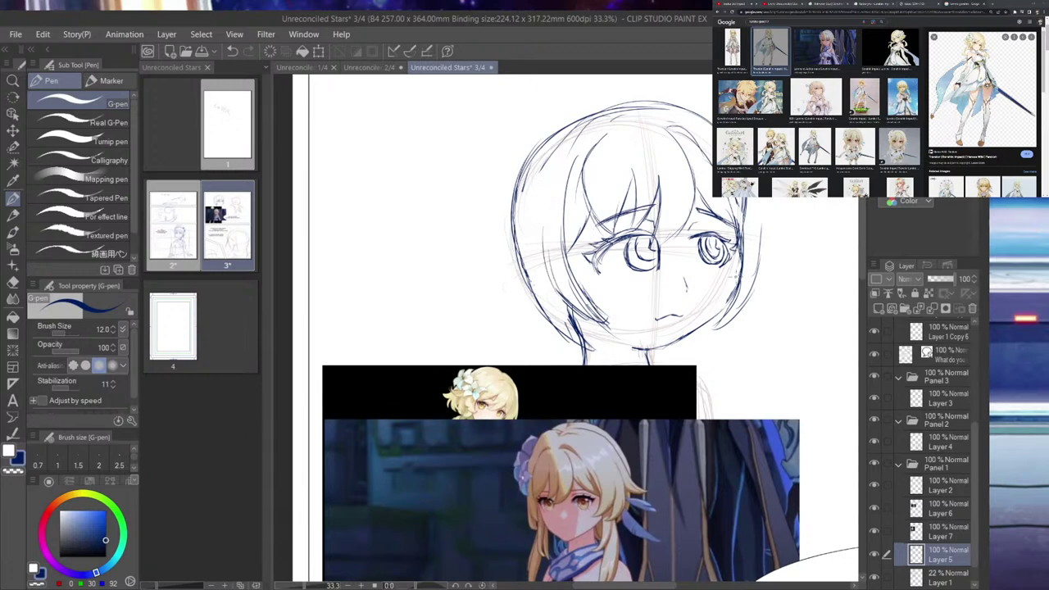
- Redraw the mouth smaller and beneath the nose, and reshape the jawline into a more pointed chin
mouse_move(740, 248)
left_mouse_down()
mouse_move(721, 311)
mouse_move(701, 332)
left_mouse_up()
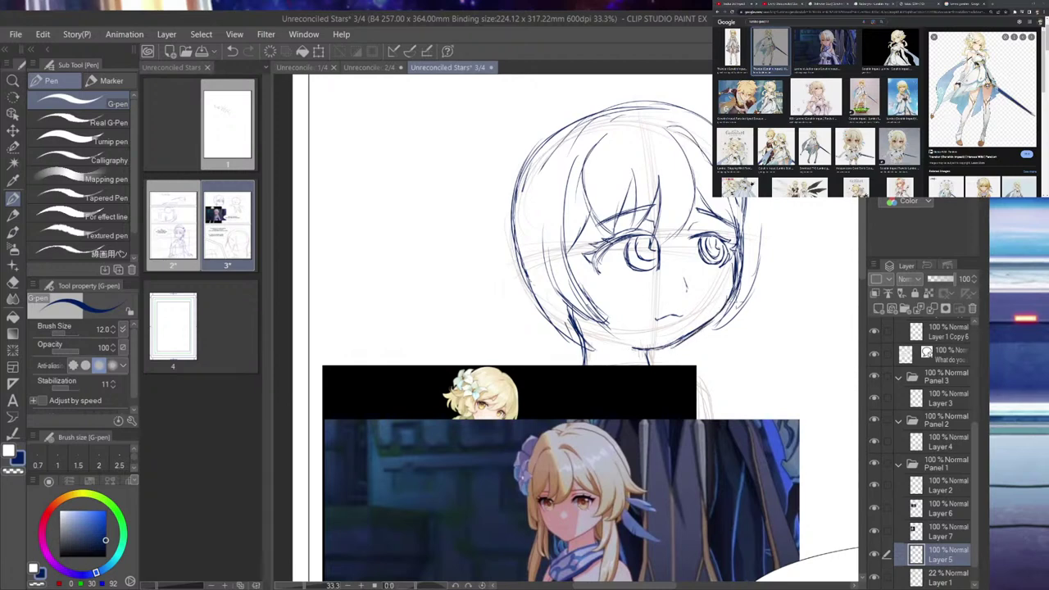
left_click_drag(653, 318, 684, 312)
mouse_move(661, 304)
left_mouse_down()
mouse_move(710, 304)
mouse_move(703, 295)
mouse_move(697, 308)
left_mouse_up()
key("ctrl+z")
key("ctrl+z")
left_click_drag(679, 315, 693, 311)
left_click_drag(633, 347, 677, 351)
key("ctrl+z")
mouse_move(610, 333)
left_mouse_down()
mouse_move(686, 351)
mouse_move(729, 298)
left_mouse_up()
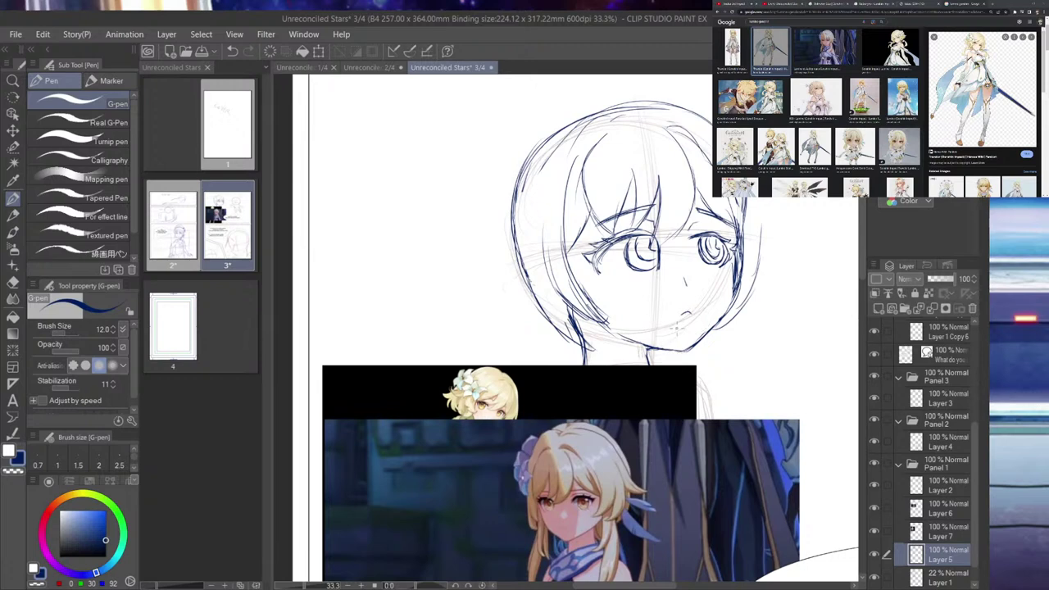
left_click_drag(675, 314, 695, 314)
- Redraw the hair contour on the right side of the face so it curves in toward the jaw
left_click_drag(747, 226, 739, 305)
left_click_drag(748, 258, 741, 313)
key("ctrl+z")
key("ctrl+z")
left_click_drag(751, 199, 746, 288)
left_click_drag(752, 249, 732, 317)
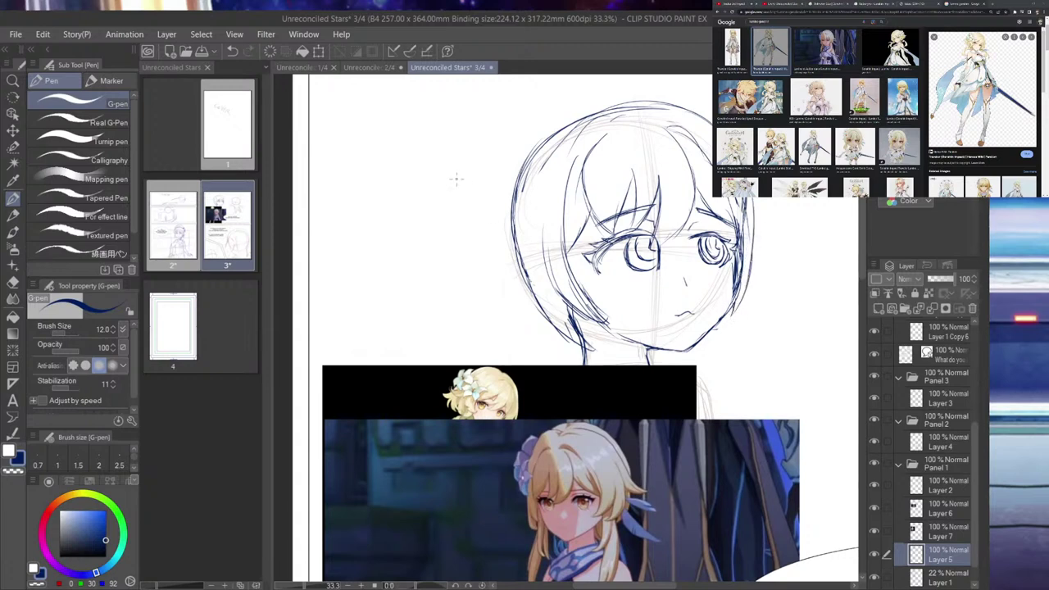
- Clean up the iris lines and lower edge of the right eye
scroll(571, 238, "down", 10)
scroll(595, 252, "up", 12)
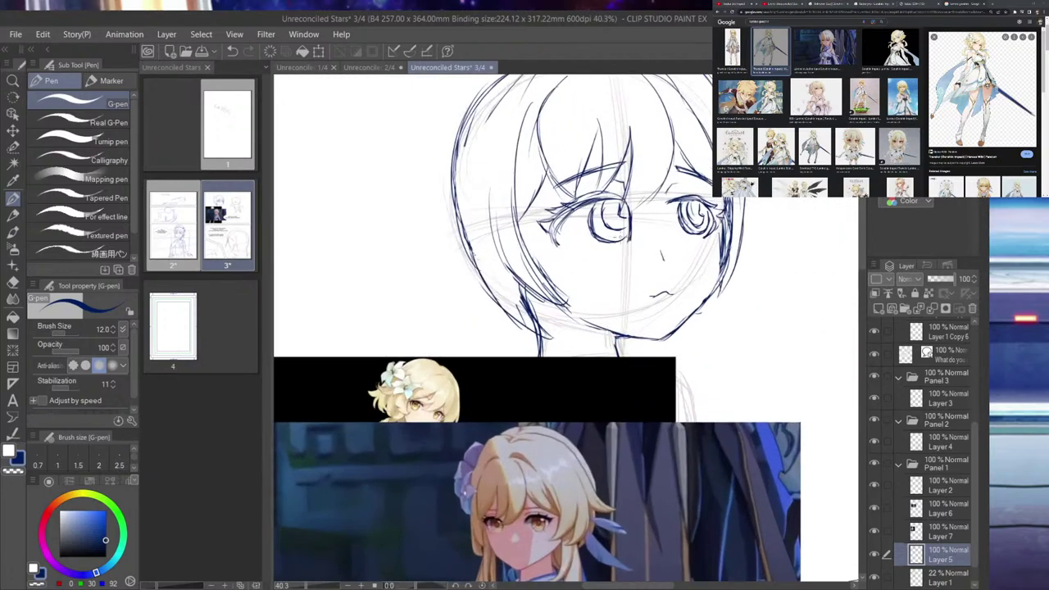
scroll(672, 240, "up", 2)
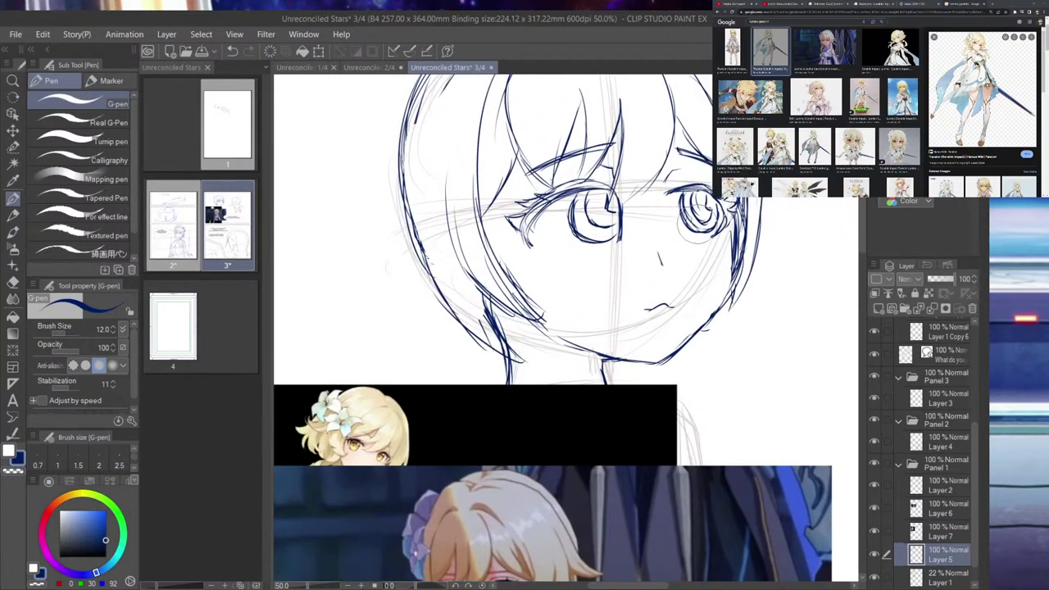
mouse_move(696, 214)
left_mouse_down()
mouse_move(697, 223)
mouse_move(705, 209)
left_mouse_up()
mouse_move(725, 222)
left_mouse_down()
mouse_move(714, 236)
mouse_move(721, 226)
mouse_move(734, 244)
mouse_move(743, 239)
left_mouse_up()
key("ctrl+z")
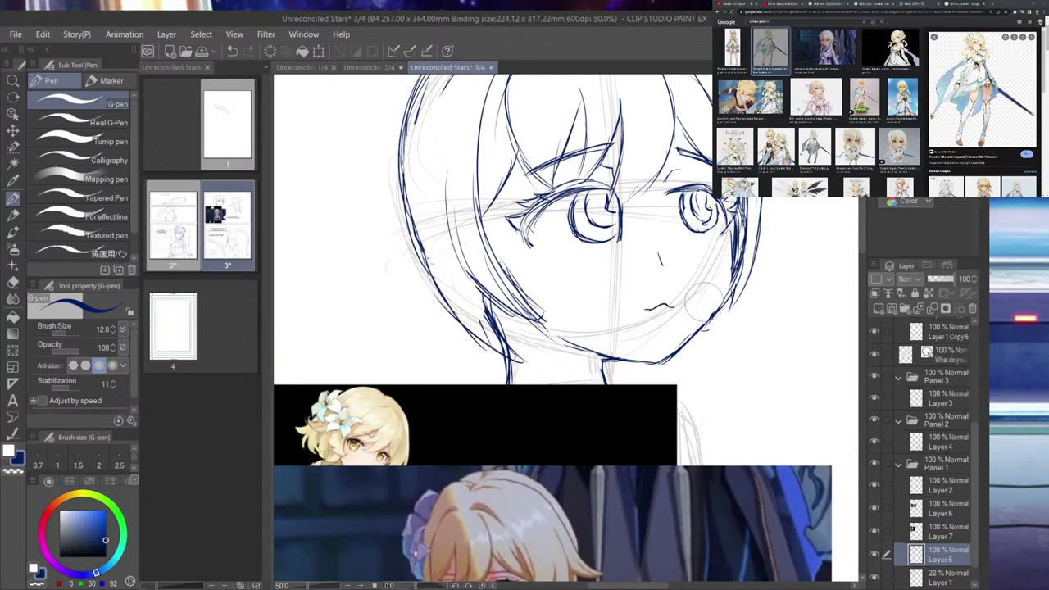
- Rework the upper lash line of the right eye with the G-pen and touch up the eye with the hard eraser
scroll(682, 174, "up", 1)
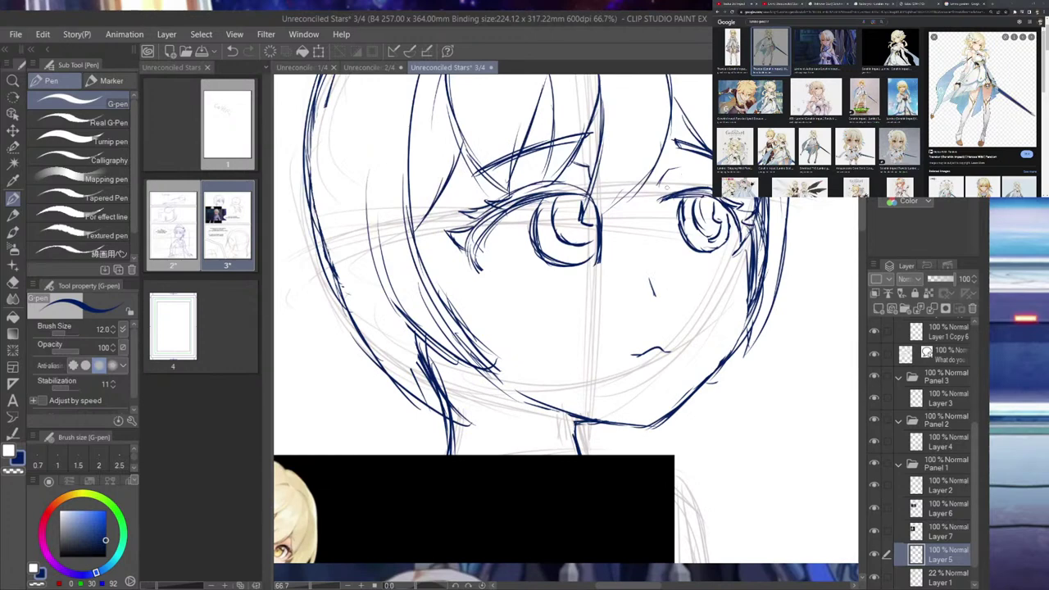
left_click_drag(658, 197, 710, 192)
left_click_drag(695, 205, 709, 225)
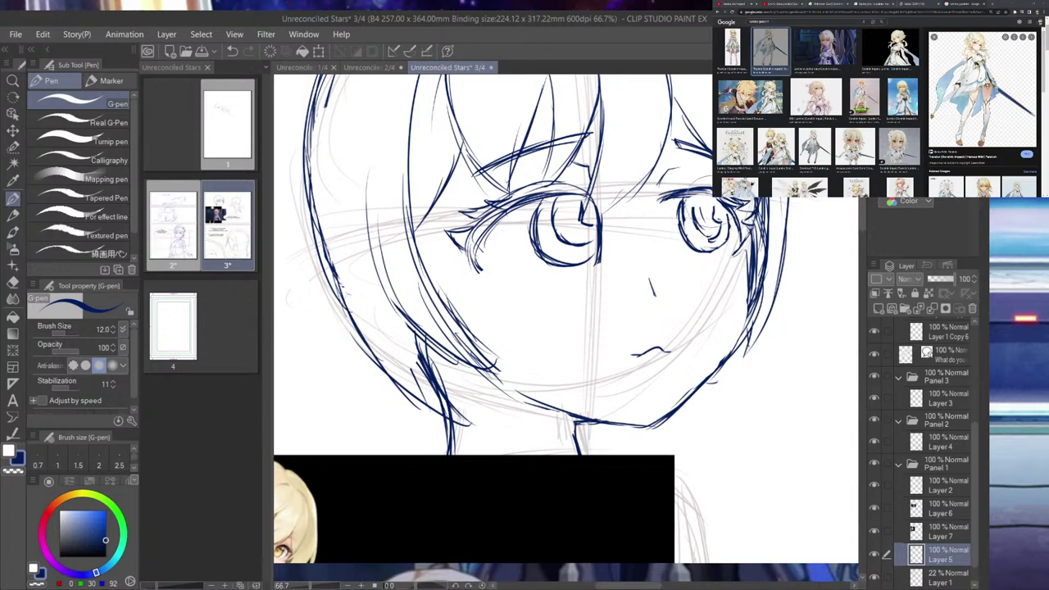
key("ctrl+z")
left_click_drag(741, 246, 642, 206)
scroll(643, 207, "up", 1)
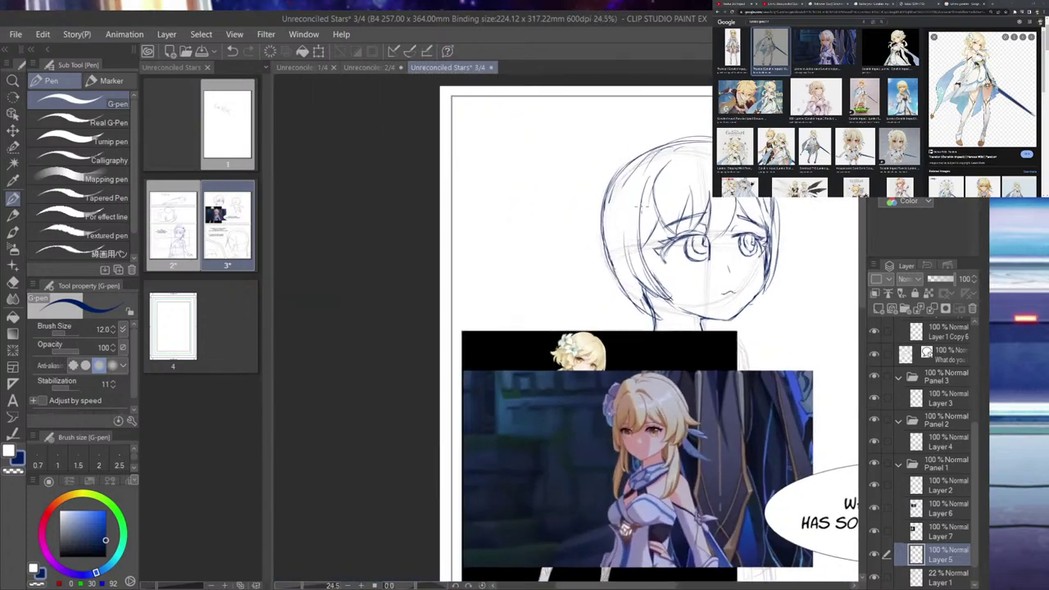
left_click(12, 281)
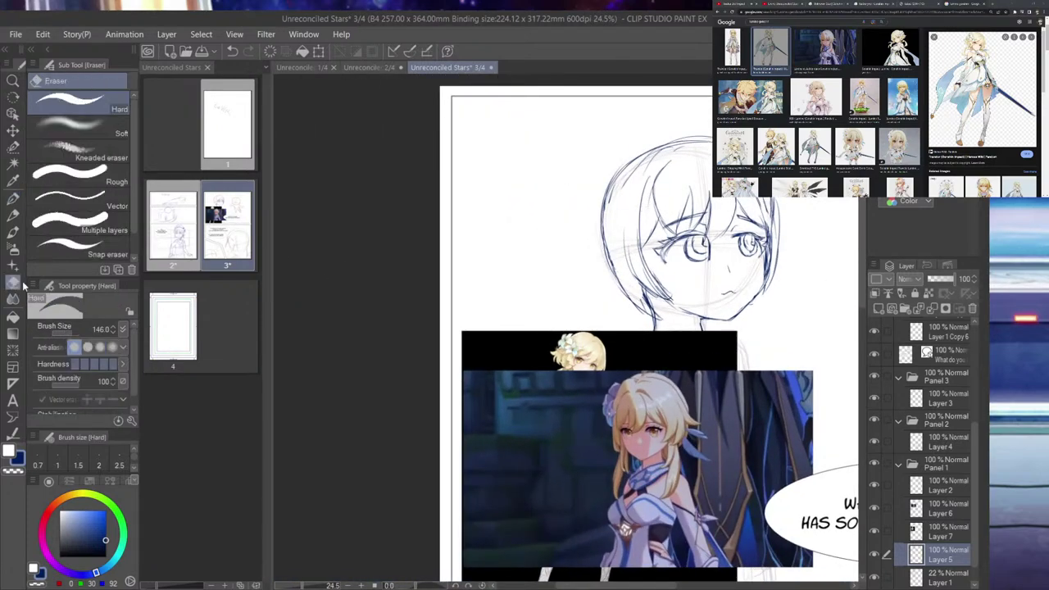
left_click_drag(756, 246, 749, 246)
left_click(13, 198)
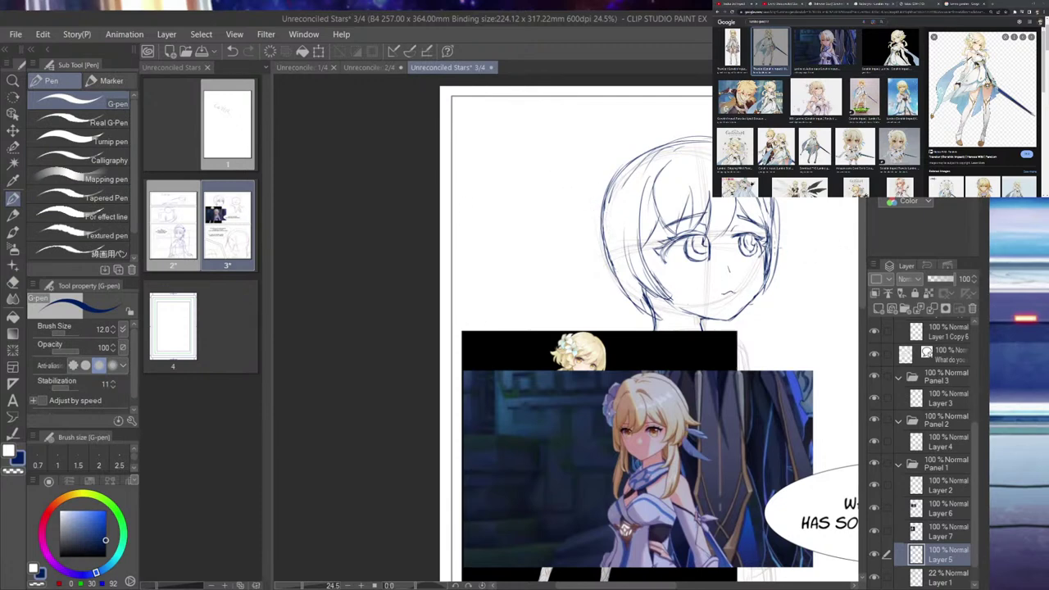
- Move the in-game screenshot reference down to uncover the full-body character image, and examine the hair and flower ornament
left_click(13, 114)
left_click_drag(632, 431, 624, 588)
scroll(515, 366, "up", 8)
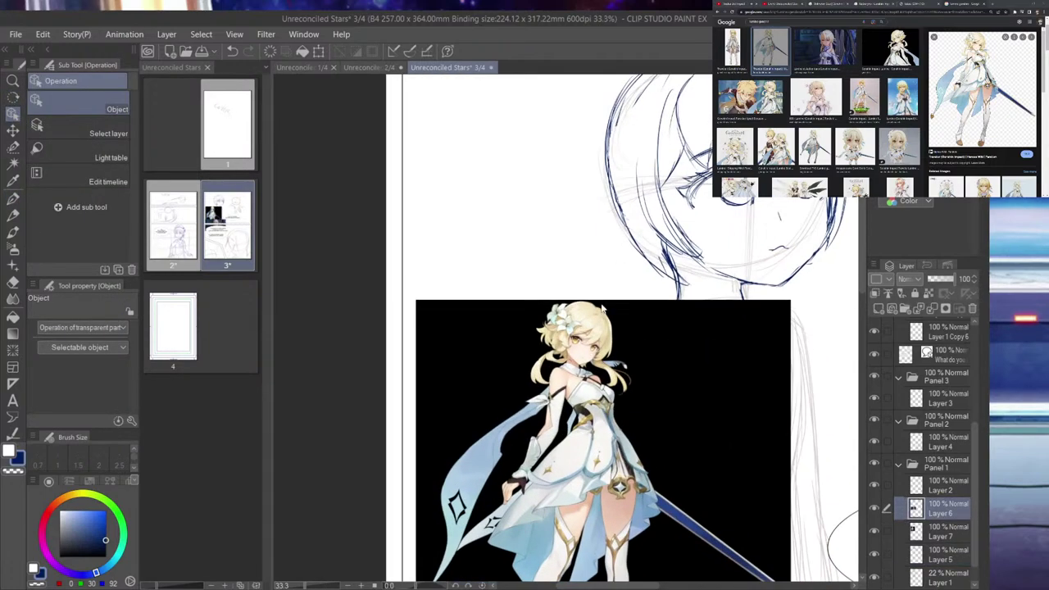
scroll(515, 366, "down", 8)
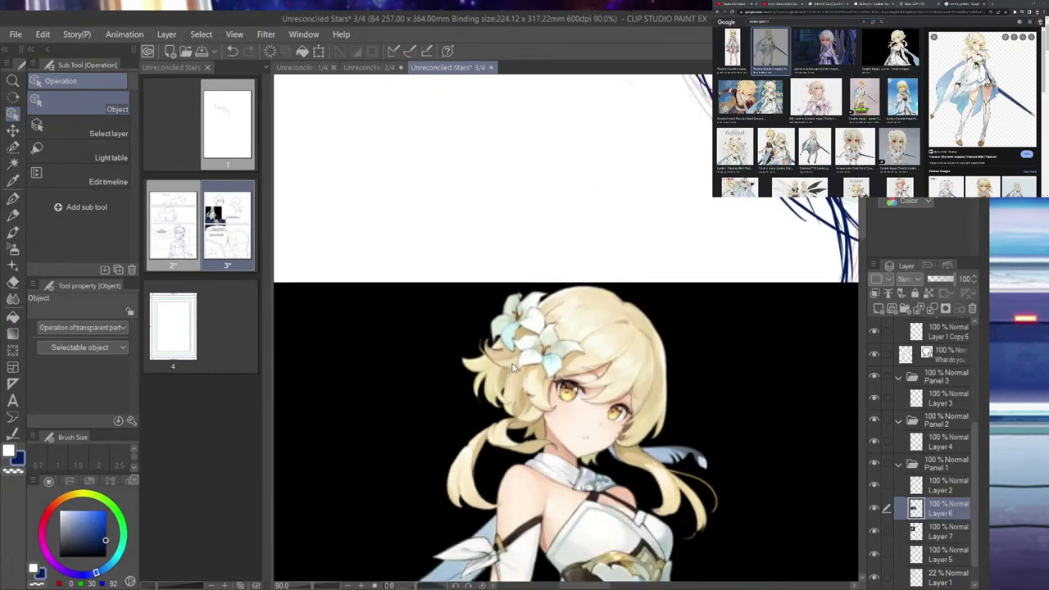
scroll(531, 268, "up", 3)
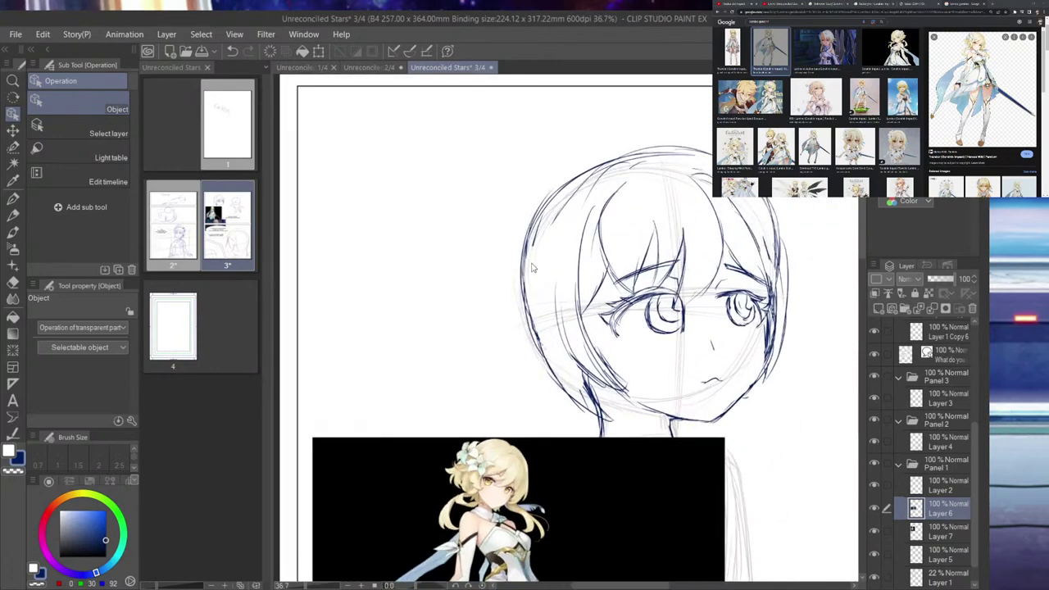
- Draw an inward-curling tip on the left side lock and add outer hair strands along the right side of the face
left_click(12, 199)
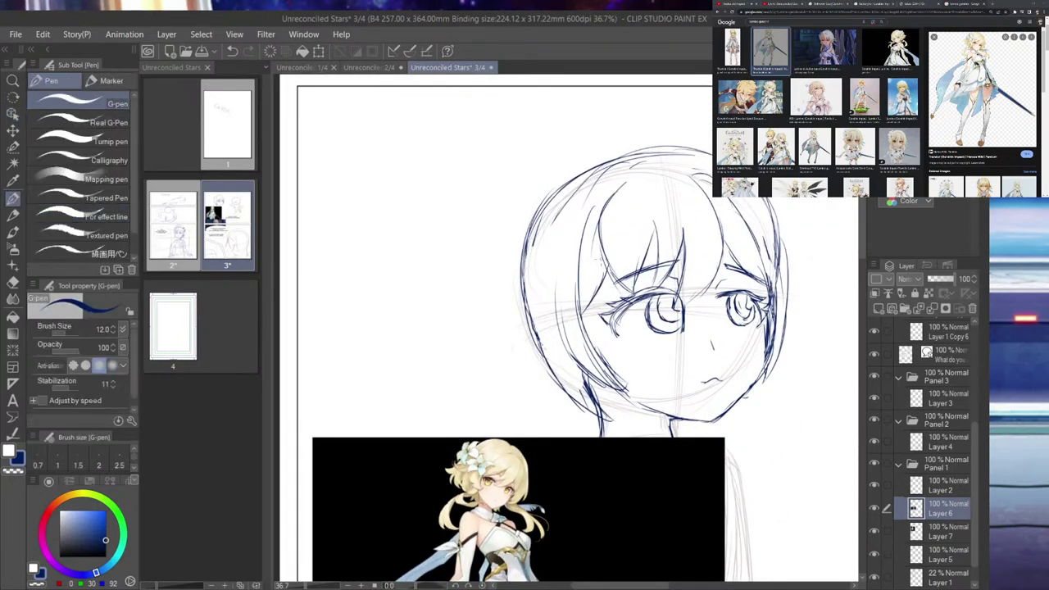
mouse_move(571, 249)
left_mouse_down()
mouse_move(584, 331)
mouse_move(609, 361)
mouse_move(631, 365)
mouse_move(604, 403)
mouse_move(615, 417)
left_mouse_up()
left_click_drag(785, 262, 793, 369)
left_click_drag(795, 321, 764, 390)
mouse_move(769, 339)
left_mouse_down()
mouse_move(752, 367)
mouse_move(762, 372)
left_mouse_up()
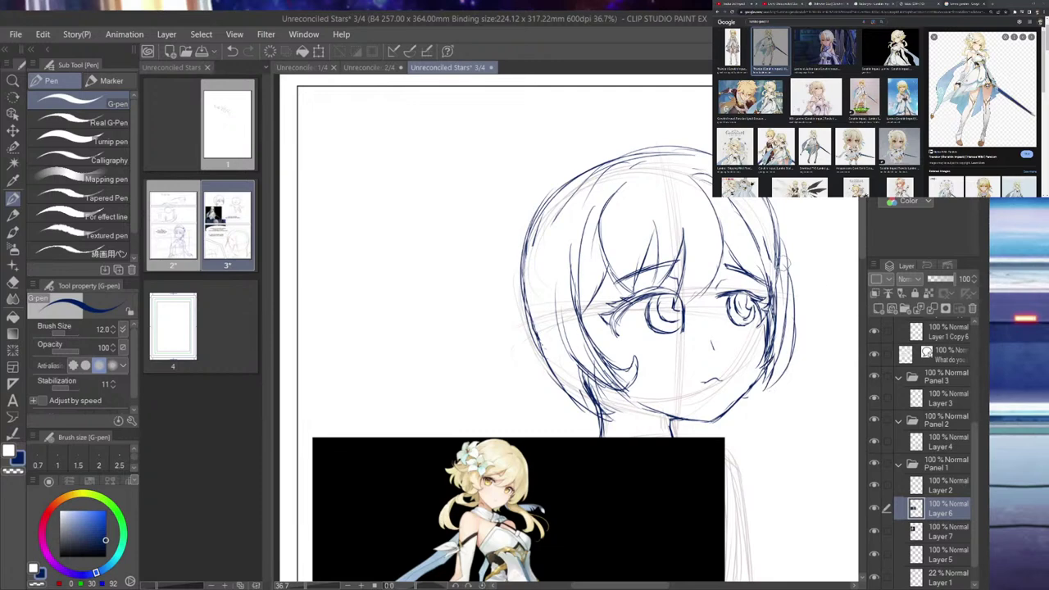
left_click_drag(783, 319, 791, 311)
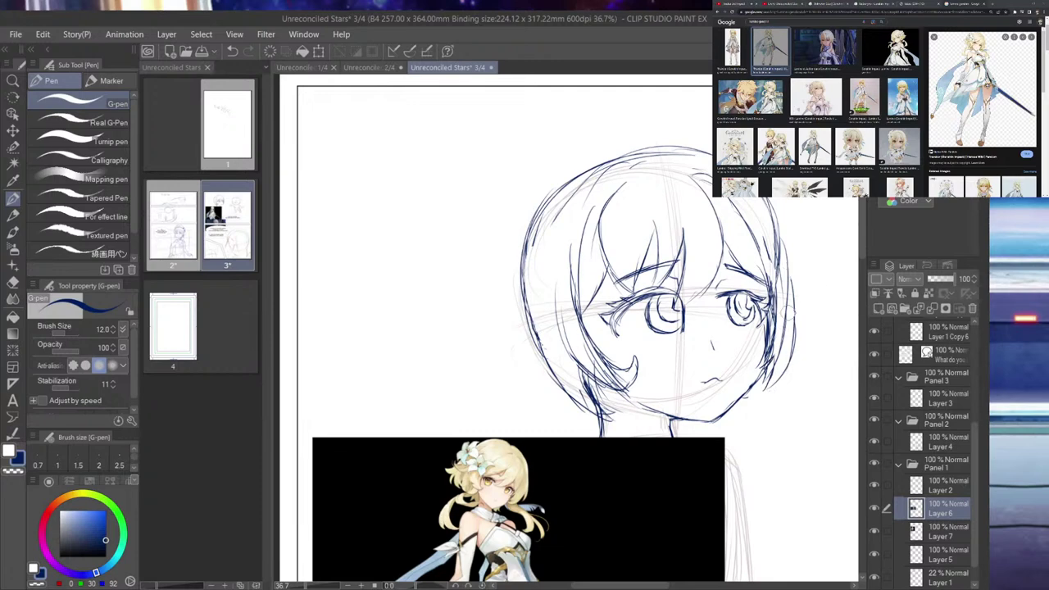
- Select the head area with the Selection pen and move the hair strokes from Layer 6 onto a separate layer
left_click(875, 508)
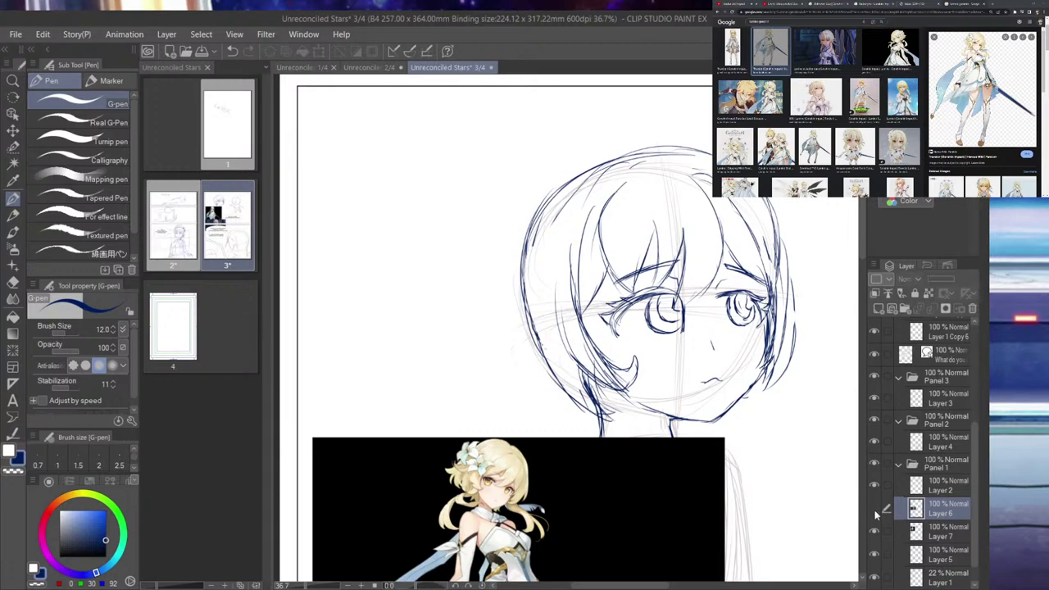
left_click(875, 508)
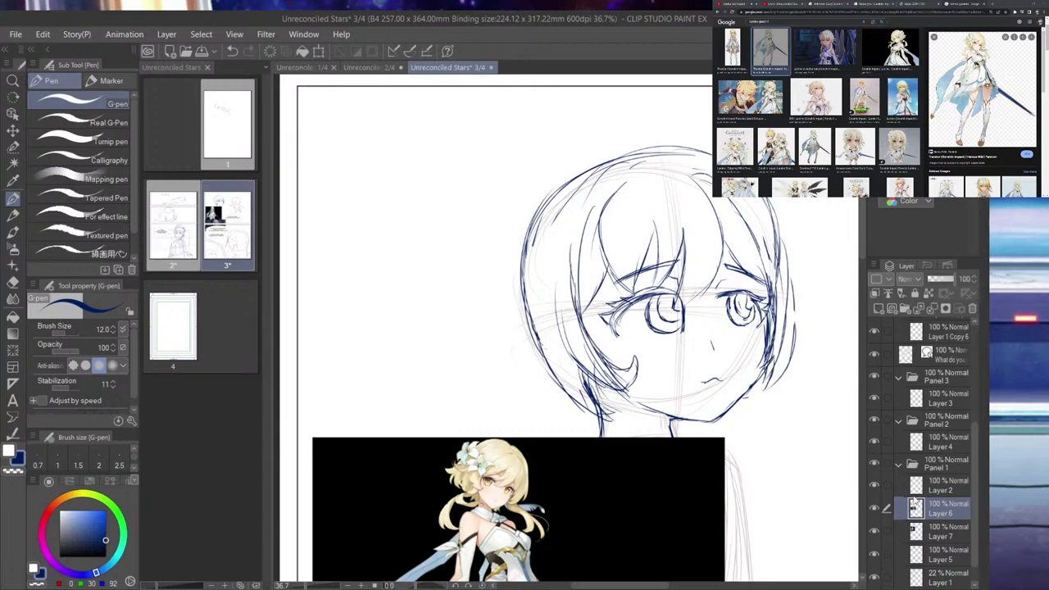
left_click(12, 146)
mouse_move(639, 373)
left_mouse_down()
mouse_move(590, 385)
mouse_move(631, 213)
mouse_move(729, 344)
mouse_move(778, 361)
left_mouse_up()
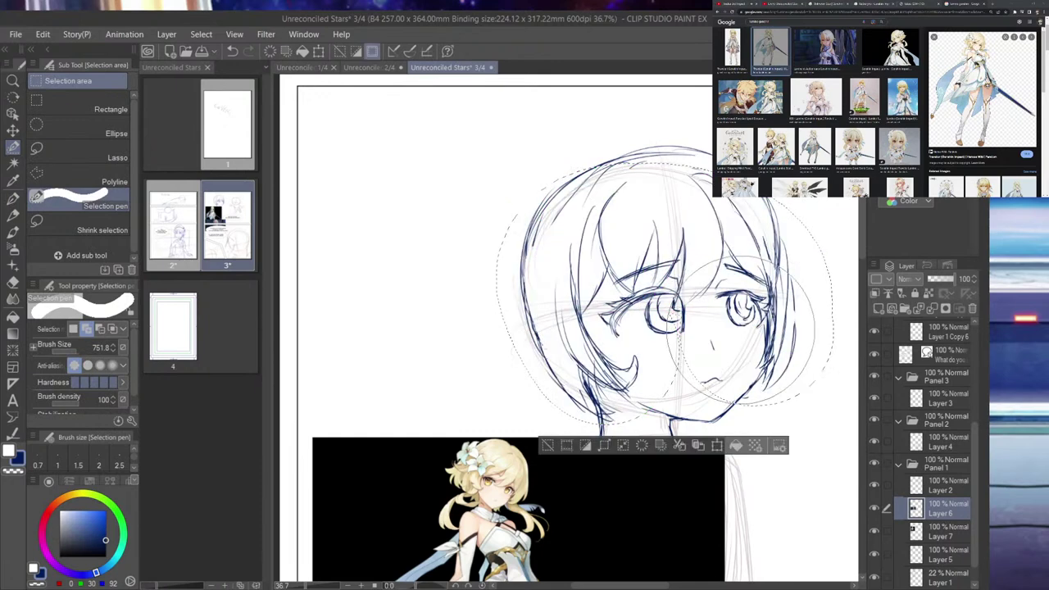
left_click(679, 445)
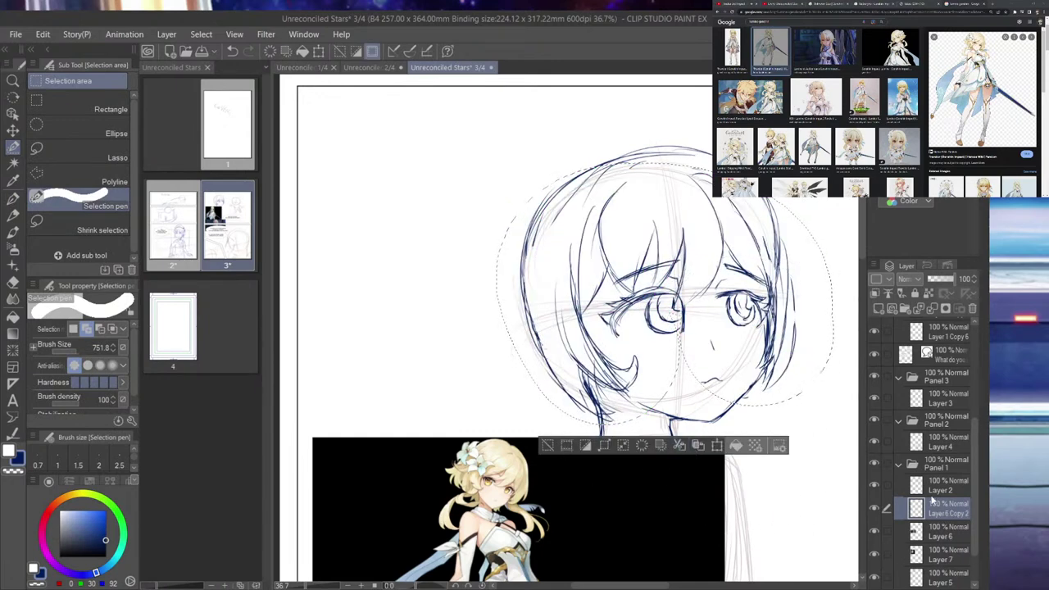
- Place the separated strokes' layer directly above Layer 5, merge it with Layer 5 and clear the selection
left_click_drag(951, 517, 939, 581)
left_click(874, 578)
left_click(874, 578)
left_click(949, 576, "ctrl")
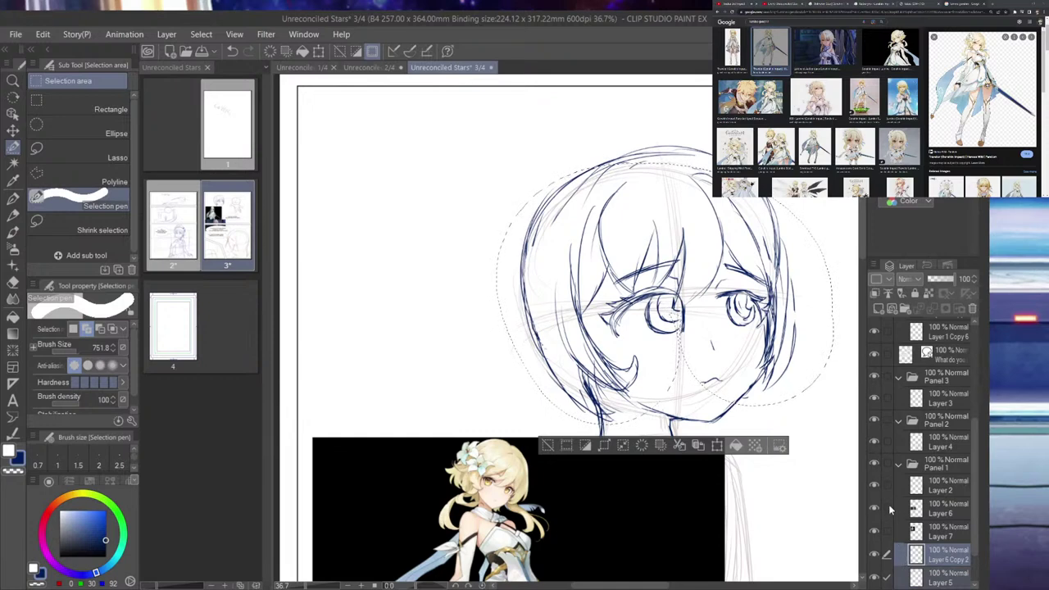
key("shift+alt+e")
key("ctrl+d")
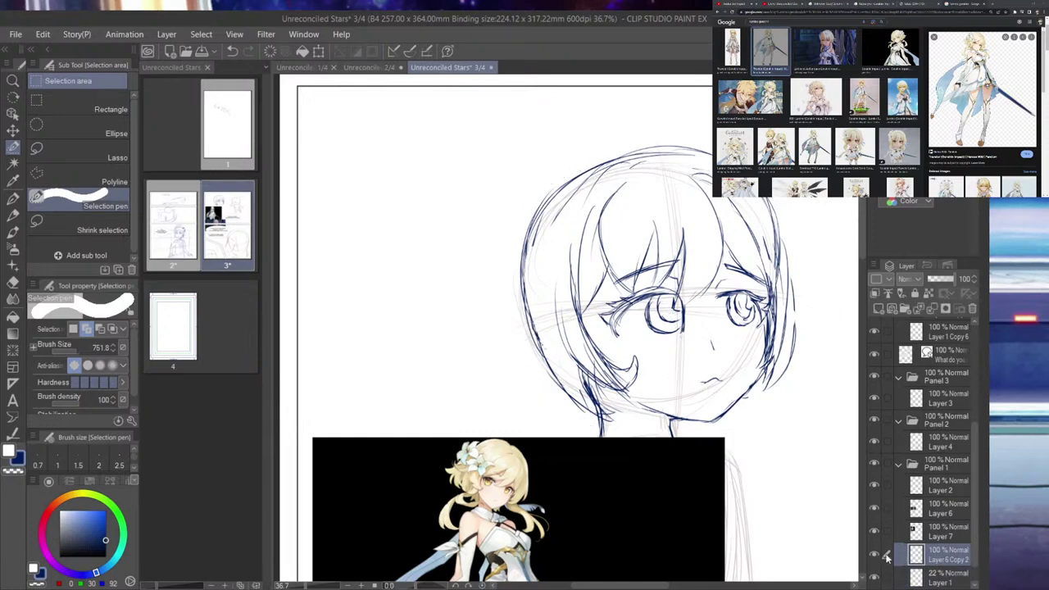
- Clean up and redraw the hair lock along the right cheek with the G-pen, from beside the eye to the jaw
key("p")
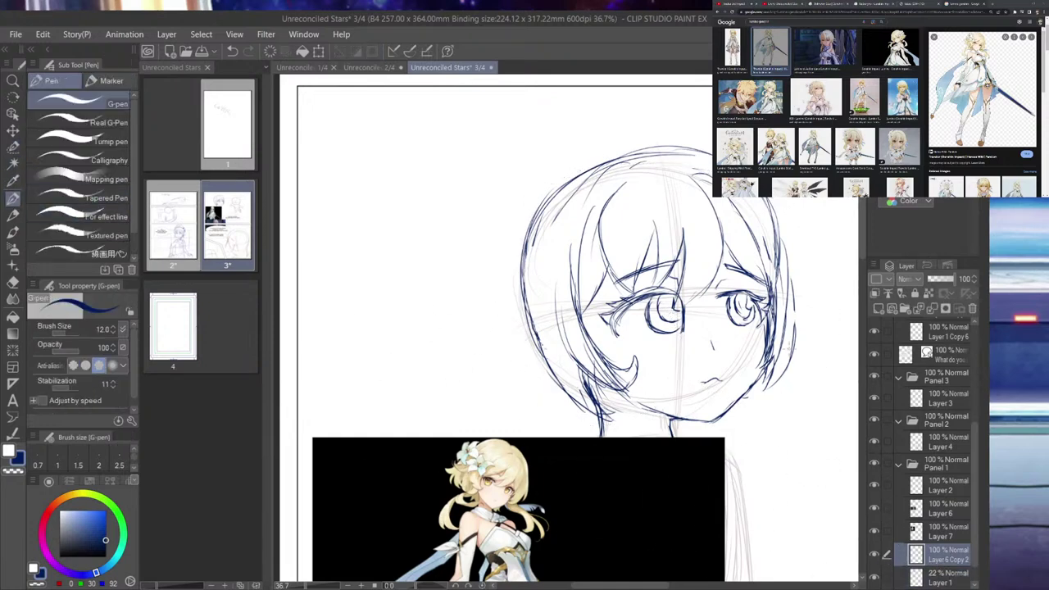
left_click_drag(768, 343, 753, 361)
left_click_drag(785, 288, 791, 362)
mouse_move(771, 294)
left_mouse_down()
mouse_move(772, 340)
mouse_move(782, 283)
mouse_move(776, 295)
mouse_move(768, 242)
left_mouse_up()
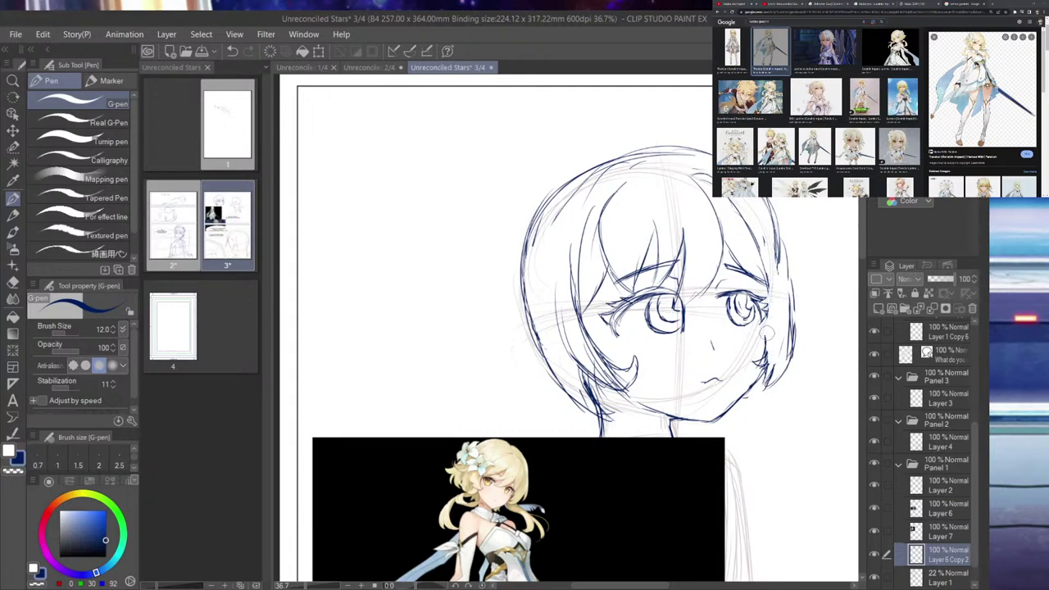
left_click_drag(758, 357, 766, 243)
key("ctrl+z")
key("ctrl+z")
key("ctrl+z")
left_click_drag(778, 263, 770, 287)
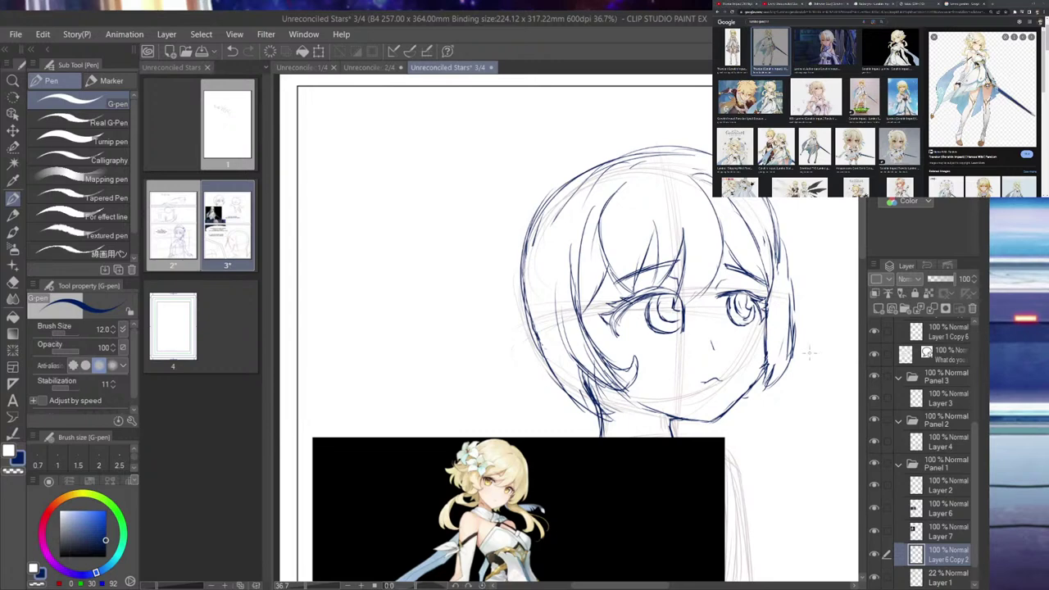
- Add hair strands with the G-pen along the right side of the face, from beside the eye to the jaw
left_click_drag(753, 284, 771, 294)
key("c")
mouse_move(767, 235)
left_mouse_down()
mouse_move(771, 292)
mouse_move(778, 272)
mouse_move(767, 300)
left_mouse_up()
left_click_drag(761, 258, 772, 346)
left_click_drag(767, 294, 764, 370)
mouse_move(771, 324)
left_mouse_down()
mouse_move(760, 374)
mouse_move(770, 377)
left_mouse_up()
mouse_move(786, 310)
left_mouse_down()
mouse_move(772, 365)
mouse_move(783, 324)
mouse_move(780, 340)
left_mouse_up()
left_click_drag(780, 277, 776, 344)
left_click_drag(777, 233, 785, 255)
mouse_move(788, 256)
left_mouse_down()
mouse_move(795, 342)
mouse_move(793, 331)
left_mouse_up()
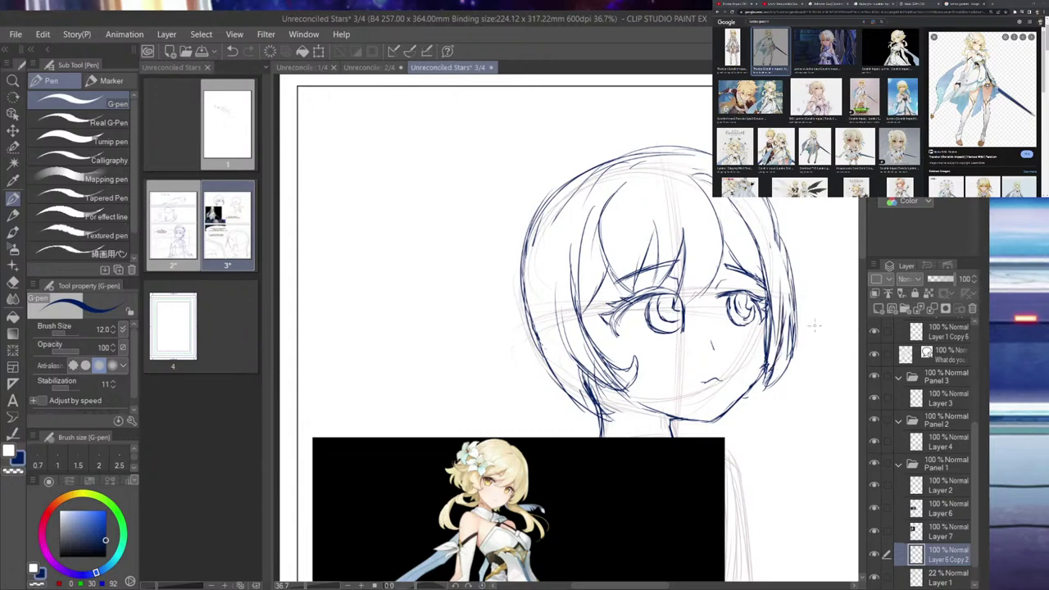
- Erase the outermost strands right of the face and redraw a wider hair outline curving from the crown in to the jaw
mouse_move(780, 244)
left_mouse_down()
mouse_move(787, 376)
mouse_move(791, 340)
mouse_move(768, 399)
left_mouse_up()
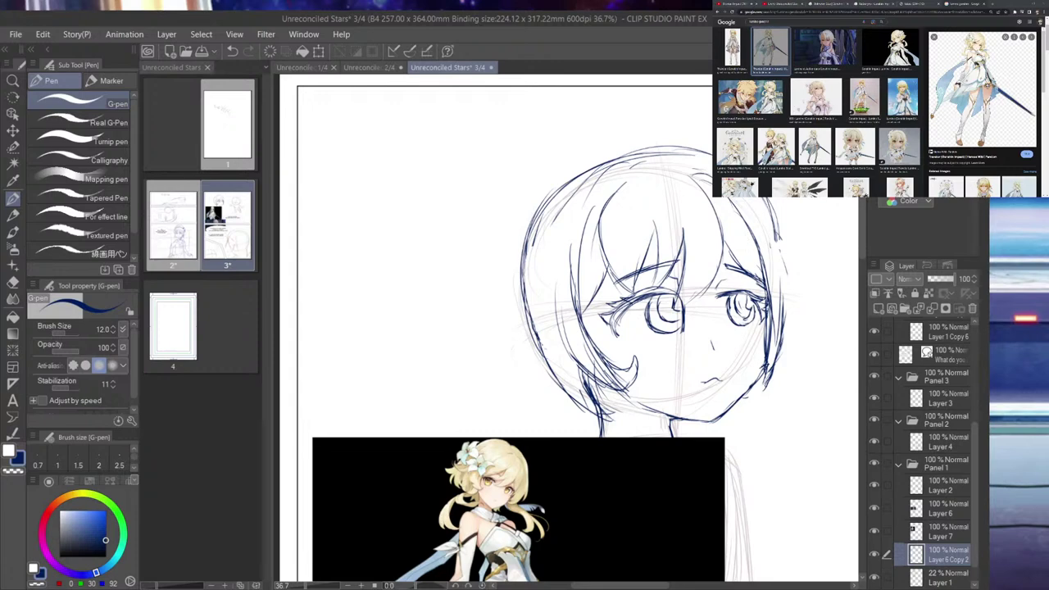
mouse_move(765, 198)
left_mouse_down()
mouse_move(790, 241)
mouse_move(805, 316)
left_mouse_up()
mouse_move(792, 254)
left_mouse_down()
mouse_move(800, 383)
mouse_move(770, 401)
left_mouse_up()
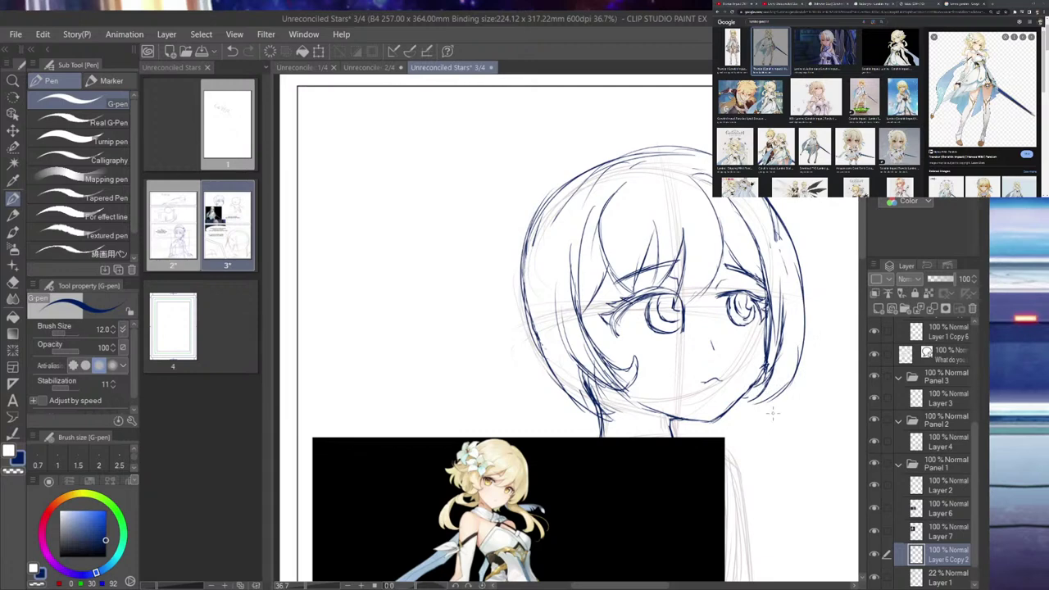
mouse_move(791, 236)
left_mouse_down()
mouse_move(812, 318)
mouse_move(803, 365)
left_mouse_up()
mouse_move(636, 152)
left_mouse_down()
mouse_move(611, 146)
mouse_move(482, 229)
left_mouse_up()
key("ctrl+z")
mouse_move(644, 149)
left_mouse_down()
mouse_move(571, 145)
mouse_move(469, 347)
left_mouse_up()
key("ctrl+z")
mouse_move(643, 149)
left_mouse_down()
mouse_move(551, 179)
mouse_move(498, 347)
left_mouse_up()
key("ctrl+z")
mouse_move(646, 147)
left_mouse_down()
mouse_move(615, 152)
mouse_move(413, 328)
left_mouse_up()
key("ctrl+z")
mouse_move(633, 146)
left_mouse_down()
mouse_move(472, 367)
mouse_move(440, 382)
mouse_move(627, 145)
mouse_move(510, 306)
left_mouse_up()
key("ctrl+z")
key("ctrl+z")
mouse_move(644, 144)
left_mouse_down()
mouse_move(478, 385)
mouse_move(495, 233)
left_mouse_up()
key("ctrl+z")
key("ctrl+z")
left_click_drag(639, 141, 481, 398)
key("ctrl+z")
- Draw a fuller outer hair outline from the crown down the head's left side, ending in flicked tips beside the neck
mouse_move(670, 149)
left_mouse_down()
mouse_move(599, 151)
mouse_move(511, 340)
mouse_move(513, 386)
left_mouse_up()
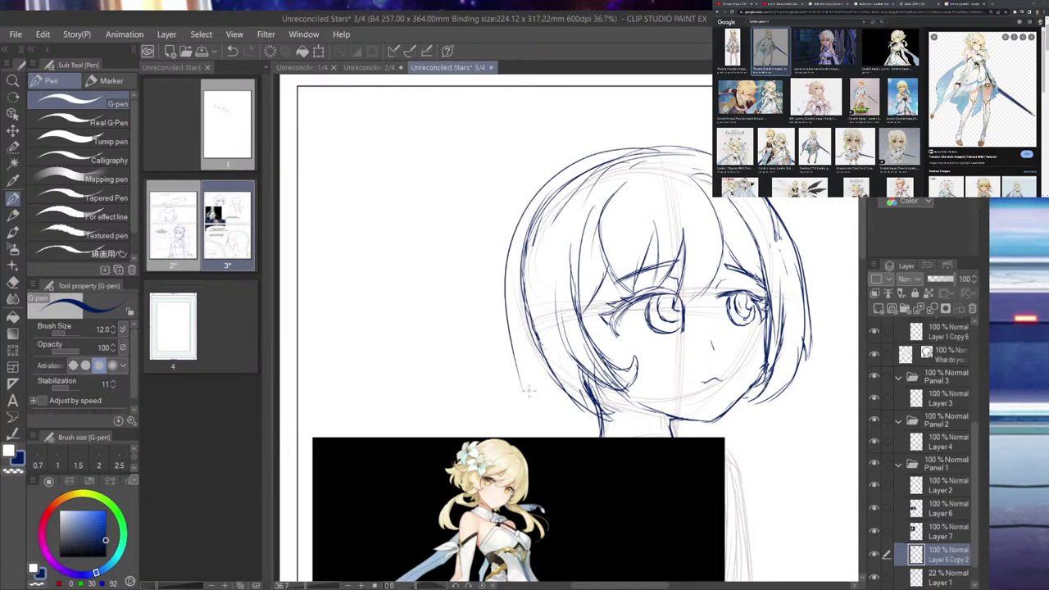
mouse_move(511, 254)
left_mouse_down()
mouse_move(510, 298)
mouse_move(473, 395)
left_mouse_up()
key("ctrl+z")
mouse_move(502, 269)
left_mouse_down()
mouse_move(487, 378)
mouse_move(522, 387)
mouse_move(542, 422)
mouse_move(525, 370)
mouse_move(529, 409)
left_mouse_up()
mouse_move(529, 361)
left_mouse_down()
mouse_move(536, 398)
mouse_move(569, 414)
mouse_move(546, 389)
left_mouse_up()
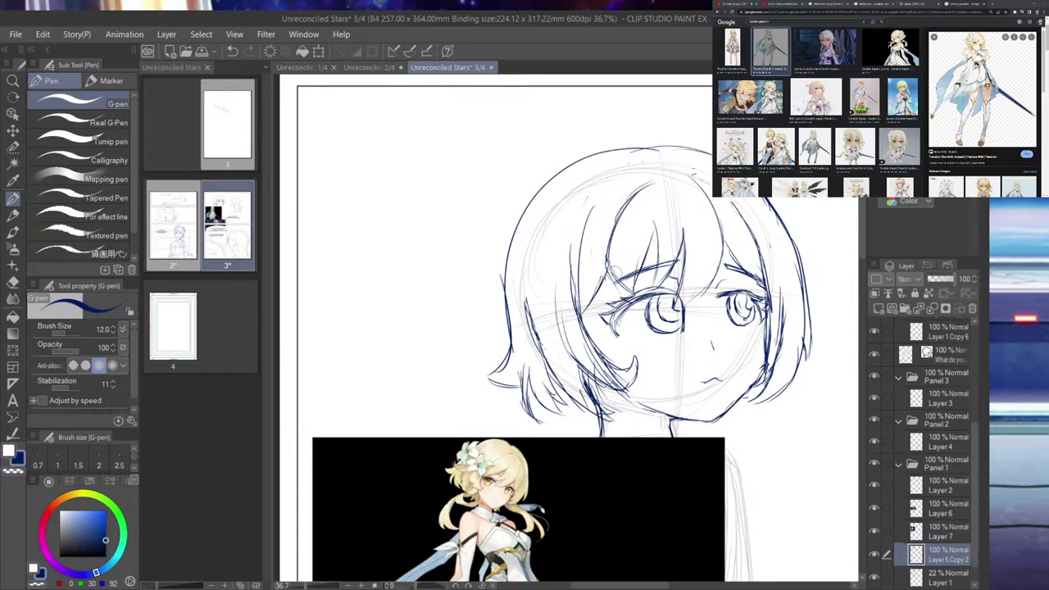
- Redraw the bangs as pointed strands falling over the forehead between the left temple and the right eye
mouse_move(624, 295)
left_mouse_down()
mouse_move(614, 254)
mouse_move(623, 210)
left_mouse_up()
left_click_drag(675, 309, 712, 245)
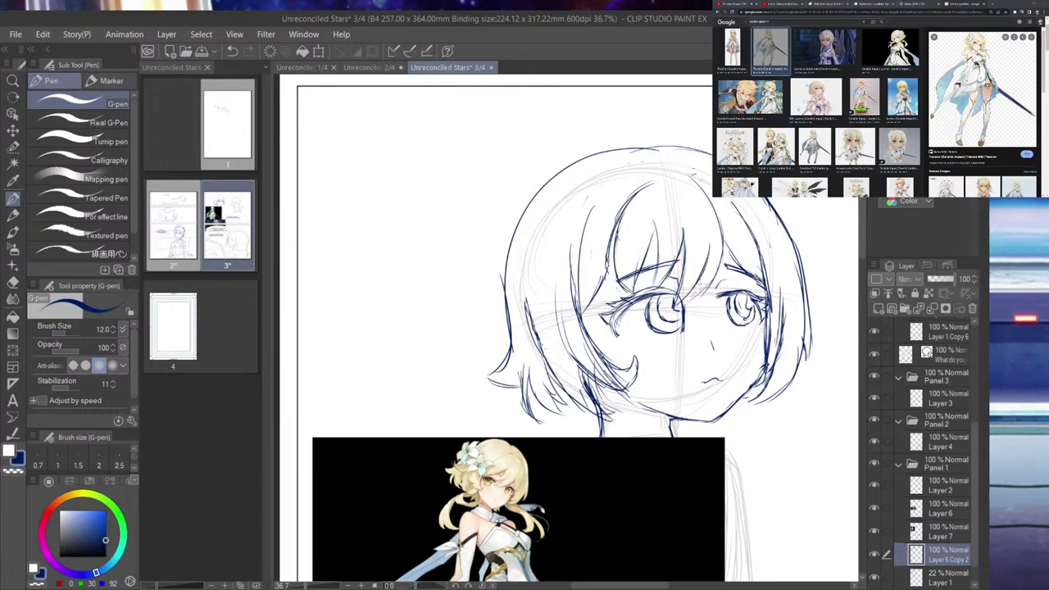
left_click_drag(696, 292, 724, 245)
- Sketch a hair flower with pointed petals on the upper left of the head
mouse_move(503, 201)
left_mouse_down()
mouse_move(532, 176)
mouse_move(499, 216)
left_mouse_up()
mouse_move(547, 166)
left_mouse_down()
mouse_move(596, 130)
mouse_move(628, 151)
mouse_move(564, 205)
mouse_move(598, 213)
mouse_move(602, 178)
left_mouse_up()
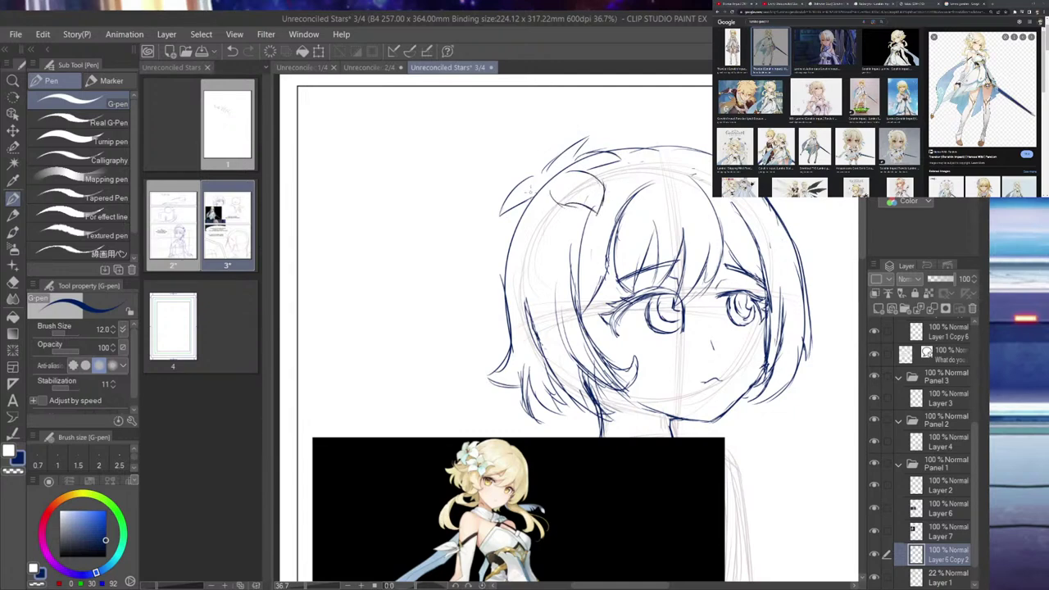
mouse_move(527, 187)
left_mouse_down()
mouse_move(522, 222)
mouse_move(534, 235)
mouse_move(556, 191)
left_mouse_up()
mouse_move(540, 189)
left_mouse_down()
mouse_move(553, 156)
mouse_move(549, 180)
left_mouse_up()
left_click_drag(536, 185, 589, 149)
mouse_move(536, 191)
left_mouse_down()
mouse_move(516, 221)
mouse_move(500, 207)
left_mouse_up()
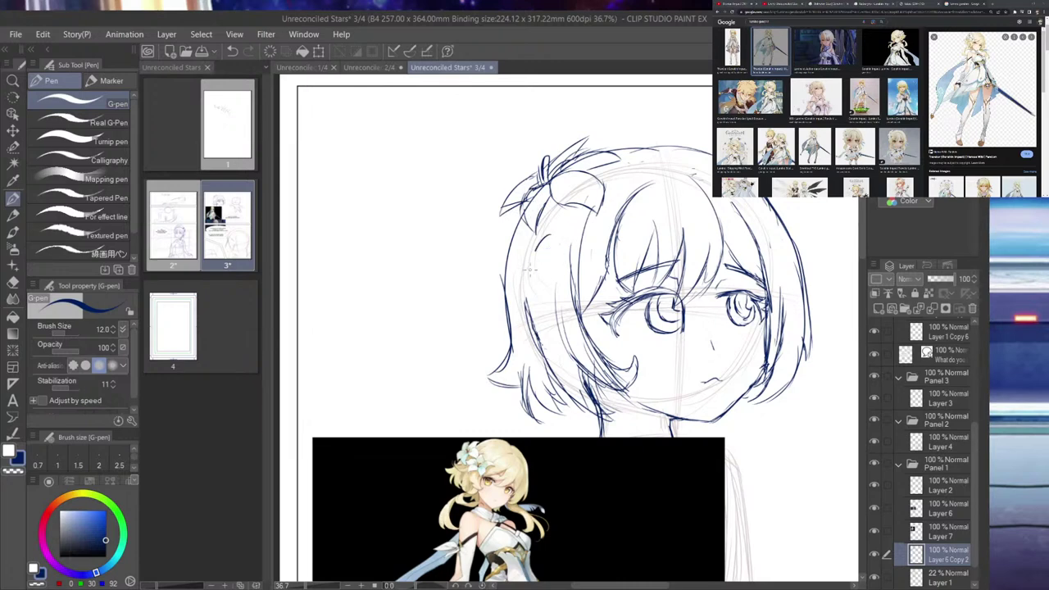
- Sketch a second hair flower just below the first, overlapping the hair beside the bangs
mouse_move(535, 270)
left_mouse_down()
mouse_move(562, 256)
mouse_move(572, 279)
mouse_move(583, 261)
mouse_move(569, 286)
mouse_move(582, 285)
left_mouse_up()
mouse_move(603, 236)
left_mouse_down()
mouse_move(588, 277)
mouse_move(587, 248)
mouse_move(611, 198)
mouse_move(623, 197)
mouse_move(594, 243)
left_mouse_up()
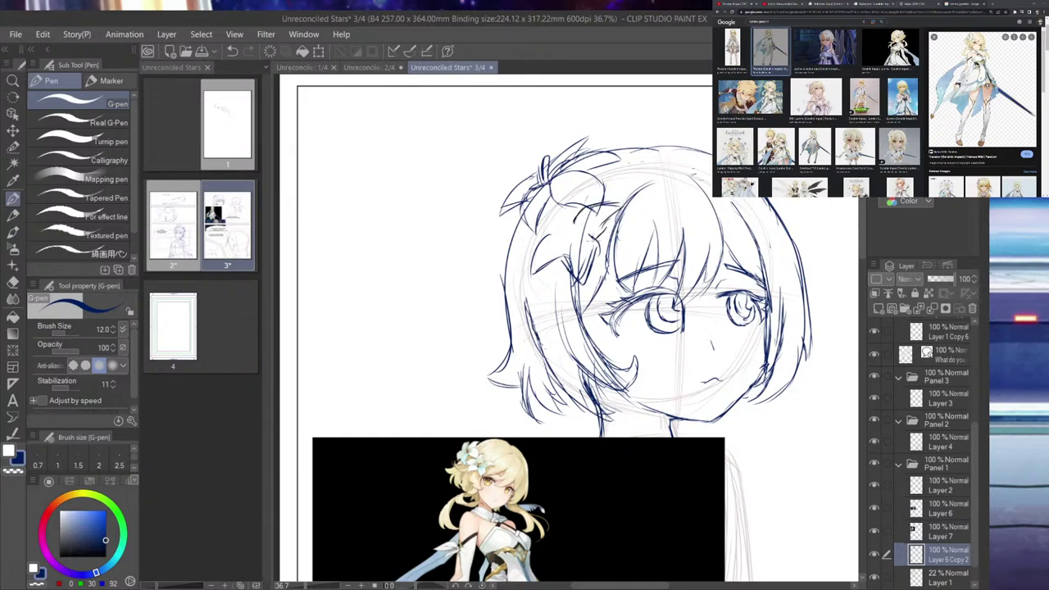
mouse_move(568, 187)
left_mouse_down()
mouse_move(554, 211)
mouse_move(566, 200)
mouse_move(574, 218)
mouse_move(516, 246)
mouse_move(565, 228)
mouse_move(561, 251)
left_mouse_up()
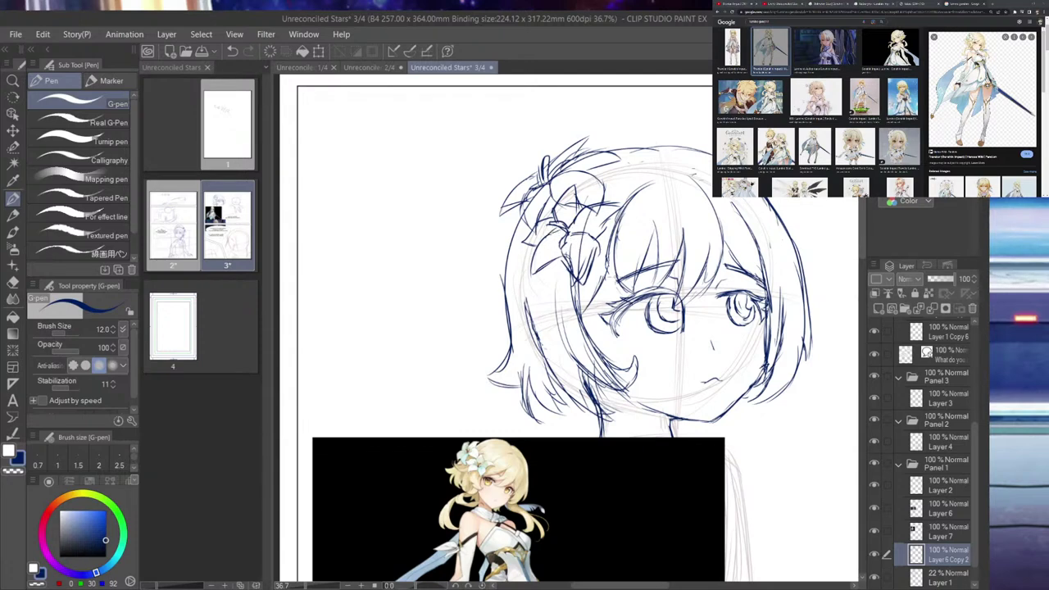
mouse_move(571, 257)
left_mouse_down()
mouse_move(587, 251)
mouse_move(580, 259)
left_mouse_up()
mouse_move(591, 221)
left_mouse_down()
mouse_move(571, 203)
mouse_move(555, 217)
mouse_move(575, 218)
mouse_move(531, 241)
mouse_move(554, 244)
left_mouse_up()
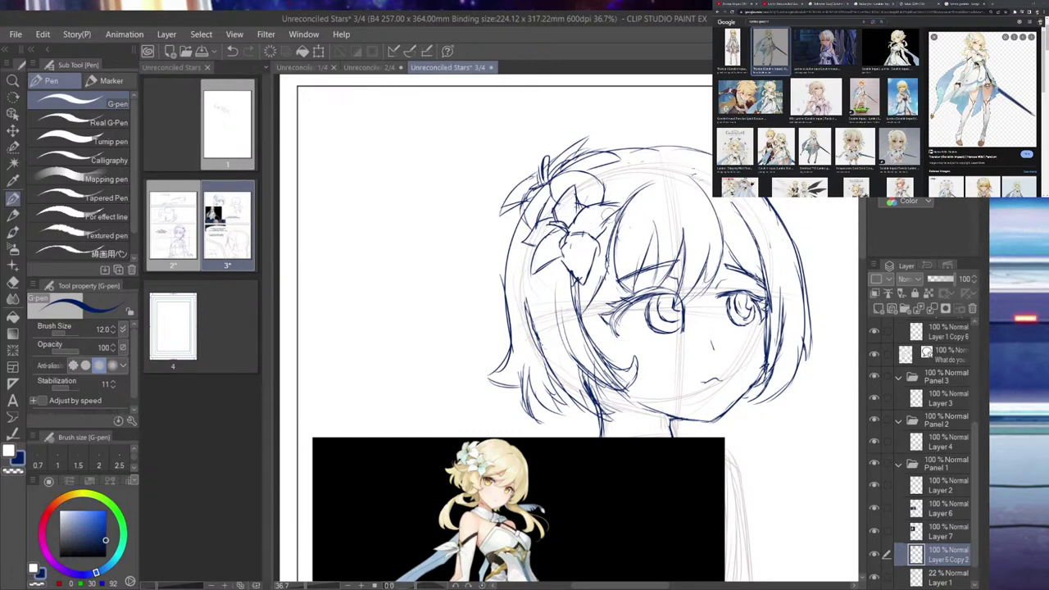
scroll(627, 231, "down", 5)
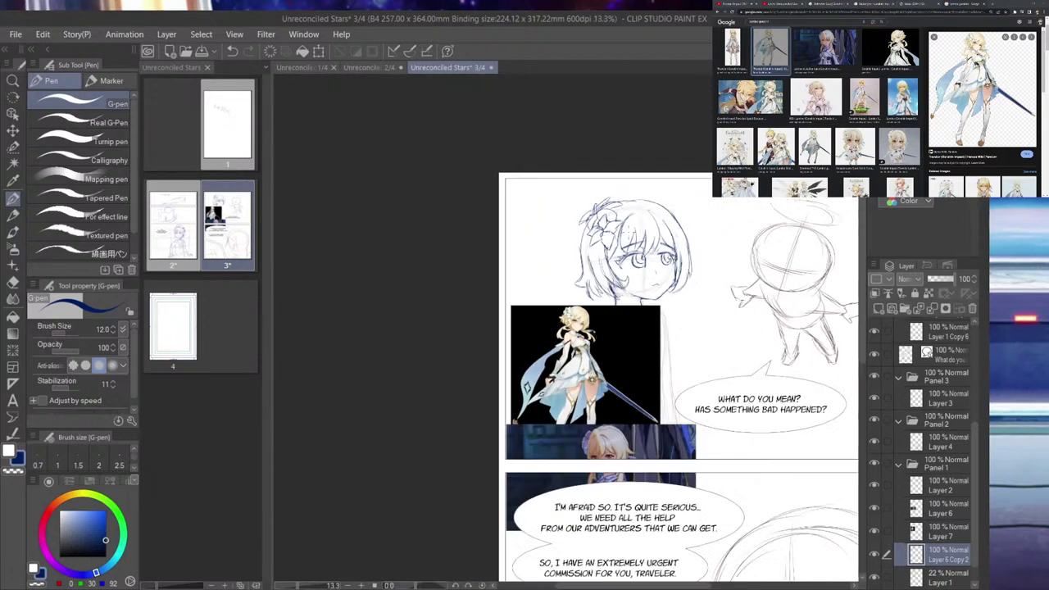
scroll(620, 315, "up", 3)
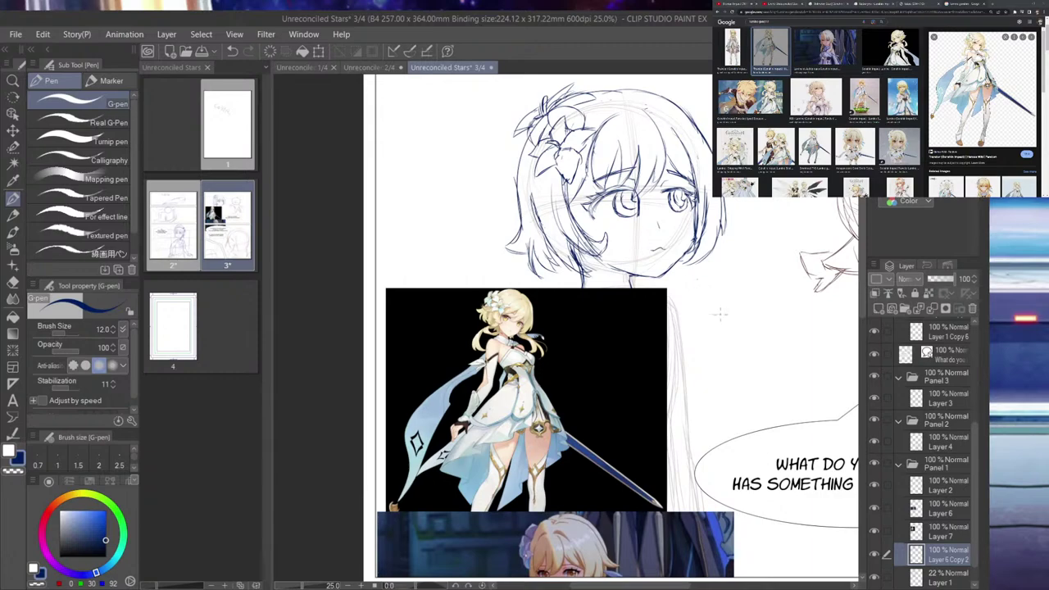
scroll(628, 224, "up", 3)
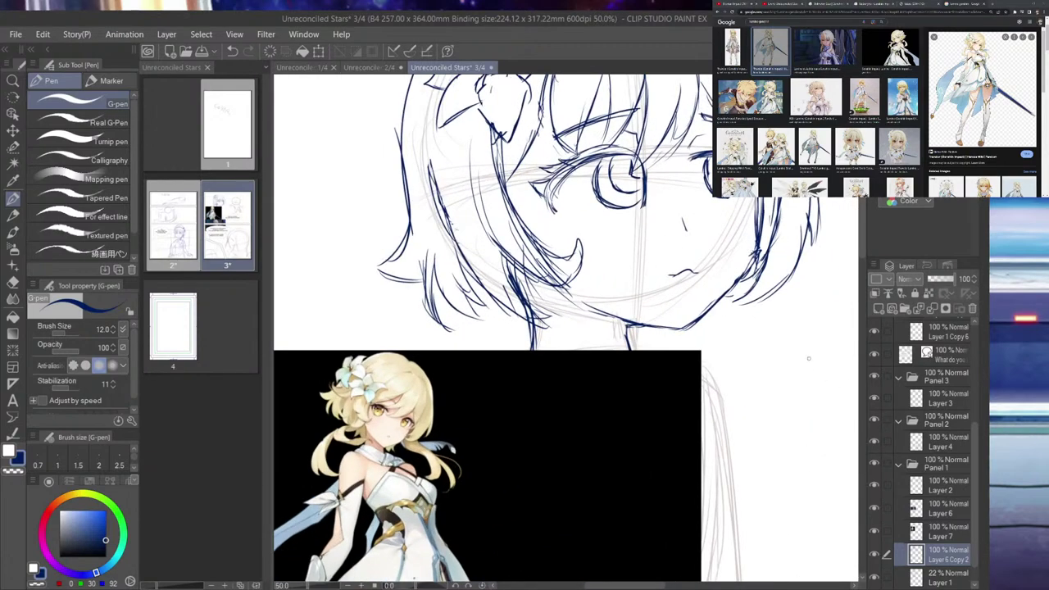
left_click_drag(686, 326, 744, 269)
left_click_drag(712, 302, 755, 231)
key("ctrl+z")
key("ctrl+z")
key("ctrl+z")
key("ctrl+z")
mouse_move(721, 295)
left_mouse_down()
mouse_move(759, 244)
mouse_move(763, 198)
left_mouse_up()
mouse_move(758, 245)
left_mouse_down()
mouse_move(763, 217)
mouse_move(757, 236)
mouse_move(749, 202)
mouse_move(746, 245)
left_mouse_up()
key("ctrl+z")
key("ctrl+z")
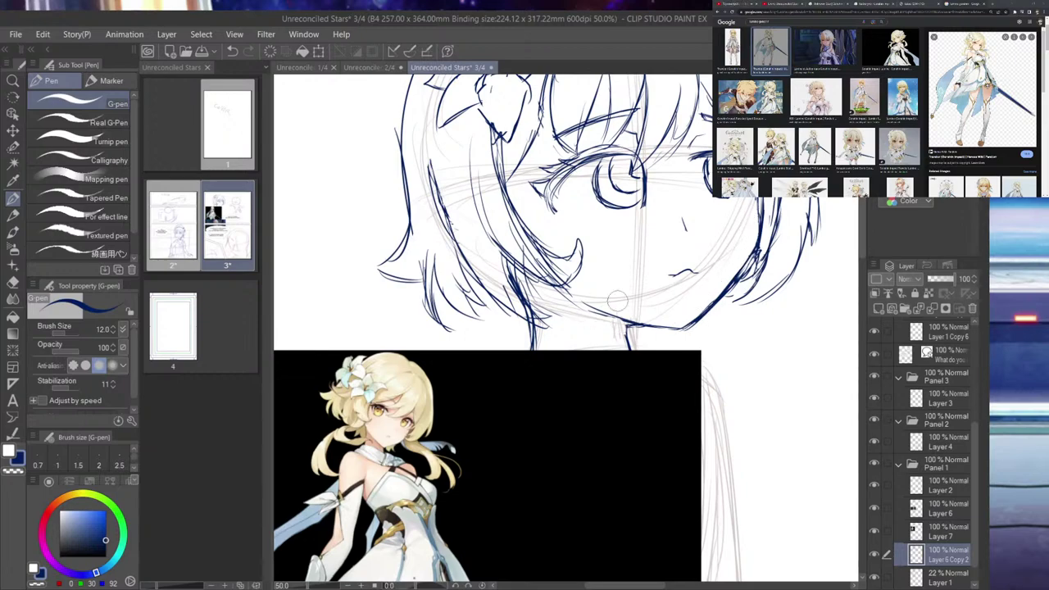
- Hide the Layer 6 reference image, keeping the full-body reference on Layer 7 visible
scroll(621, 242, "down", 2)
scroll(621, 242, "down", 4)
scroll(621, 242, "up", 1)
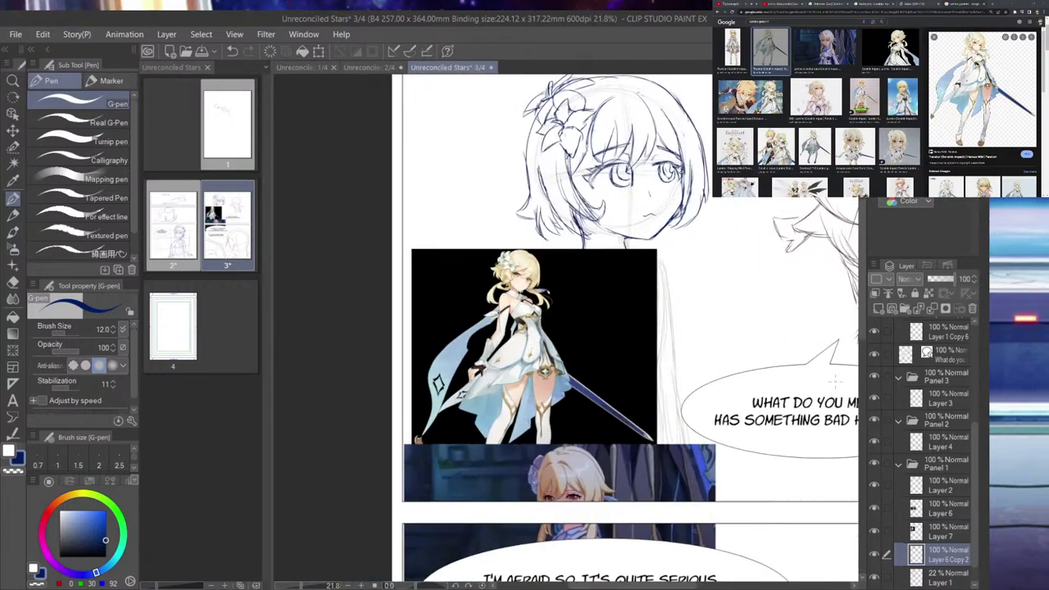
left_click(873, 529)
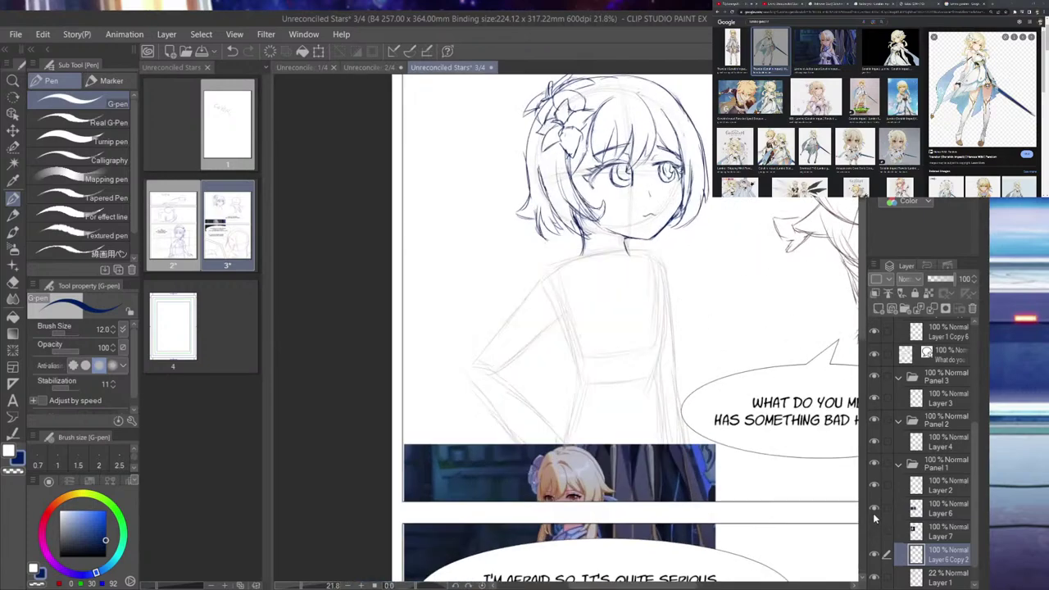
left_click(874, 511)
left_click(874, 533)
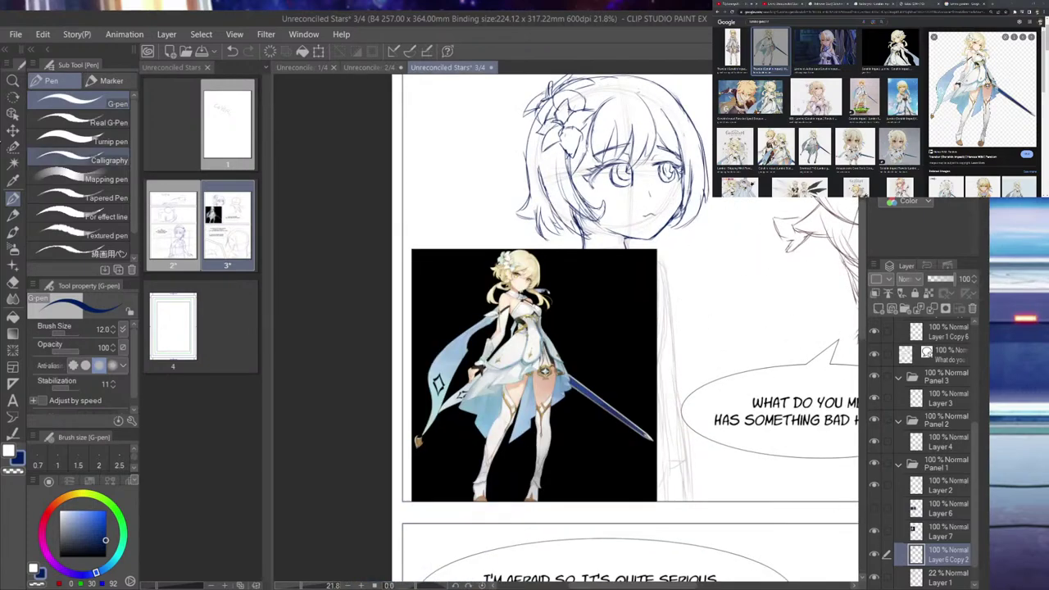
- Move the full-body reference image to the right so it stands beside the character's rough body sketch
left_click(12, 115)
left_click_drag(502, 345, 784, 311)
scroll(742, 213, "up", 2)
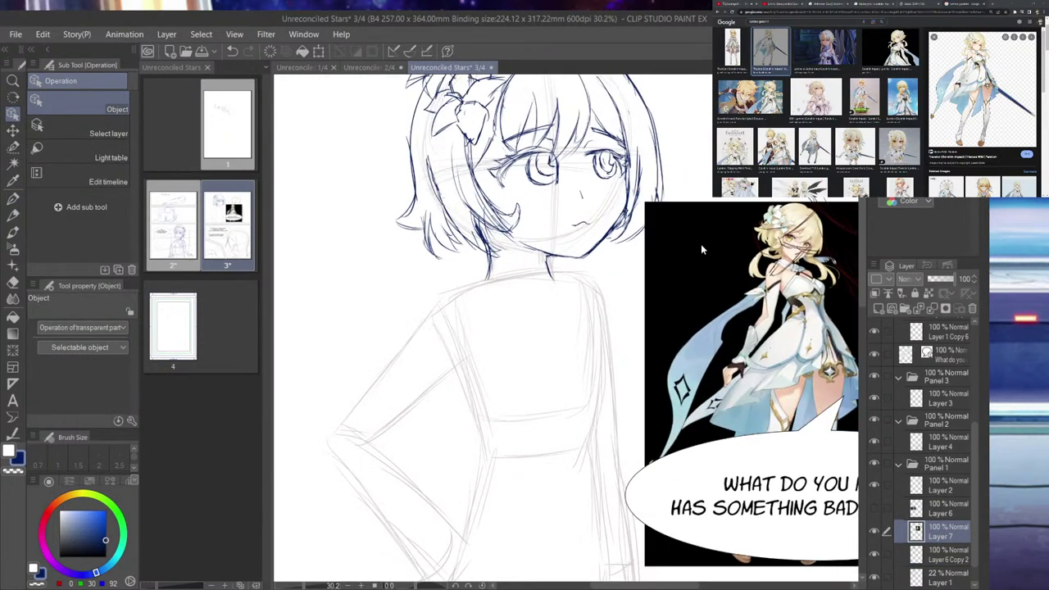
left_click_drag(700, 313, 666, 368)
scroll(641, 308, "up", 2)
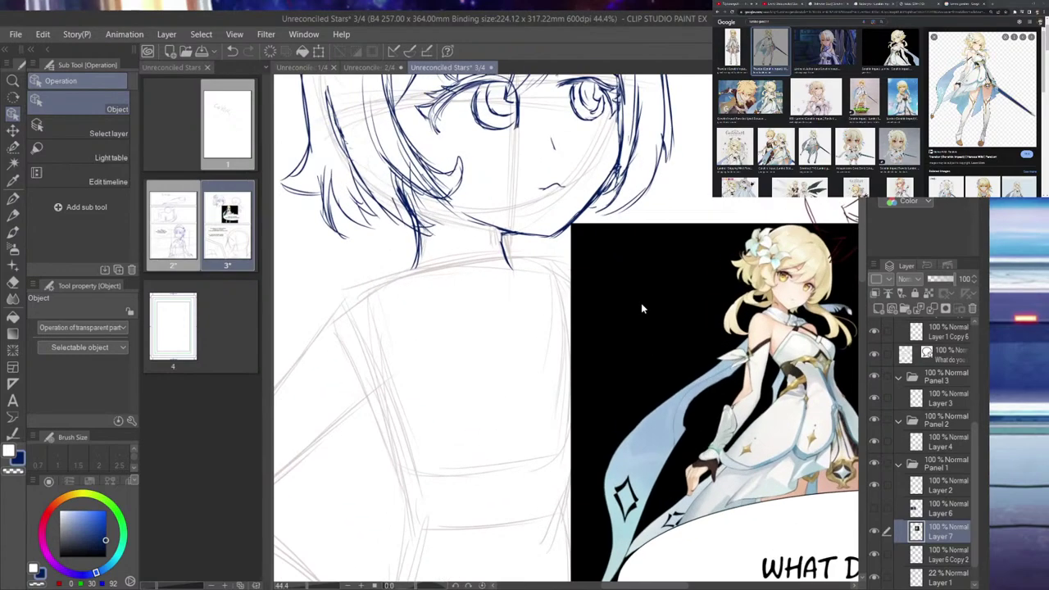
scroll(641, 308, "down", 3)
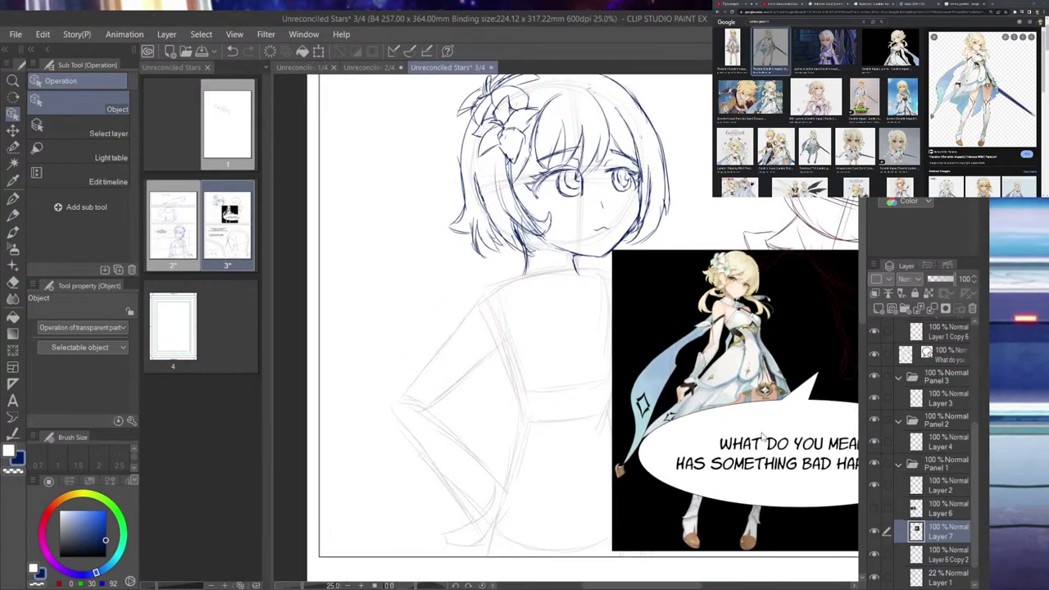
- Draw the left shoulder and both edges of the bent upper arm with the G-pen on Layer 6 Copy 2
left_click(949, 488)
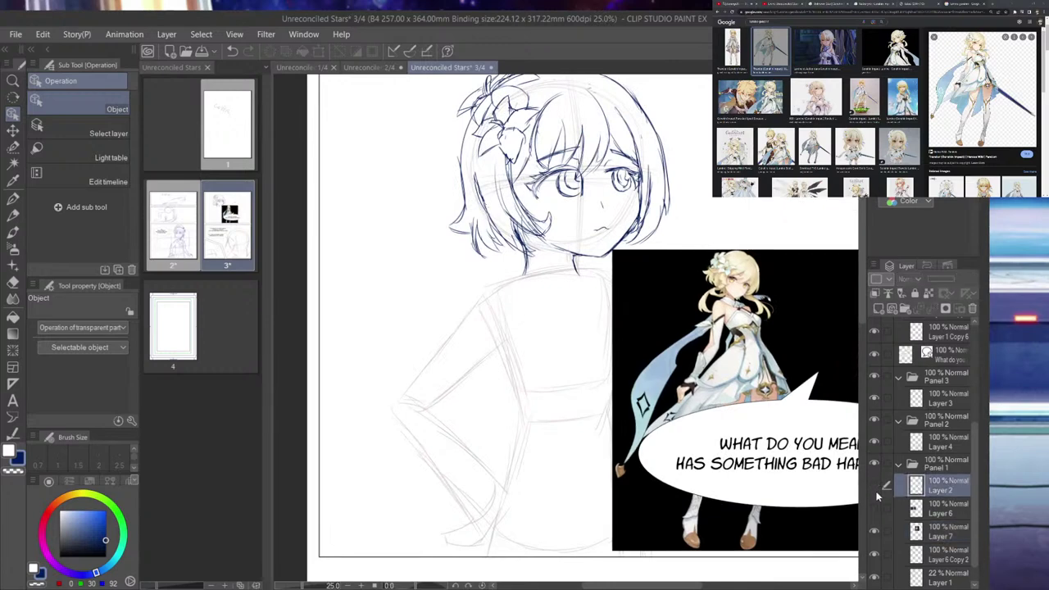
left_click(876, 556)
left_click(875, 556)
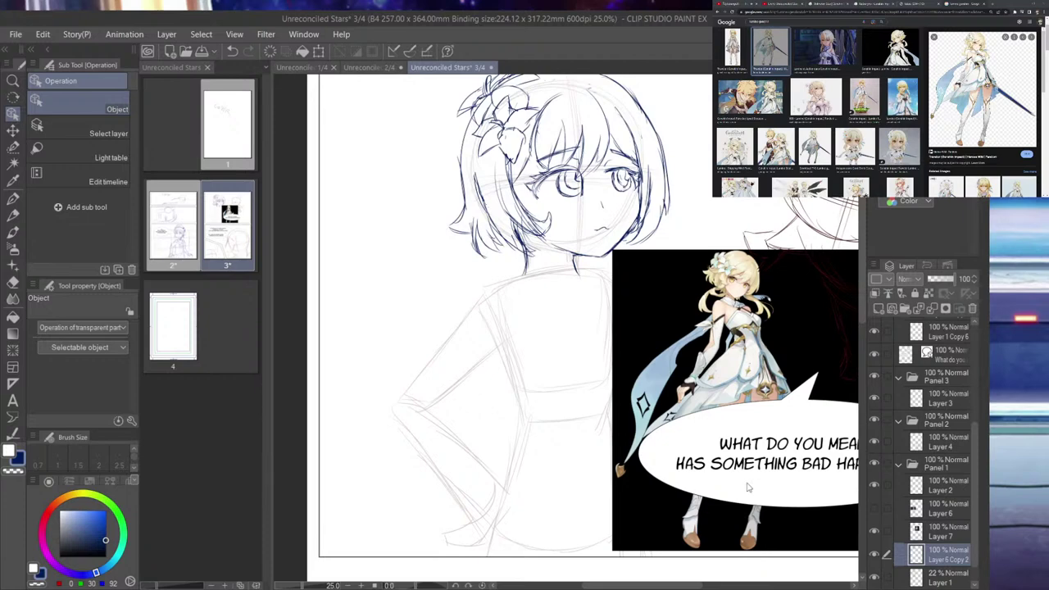
left_click(14, 198)
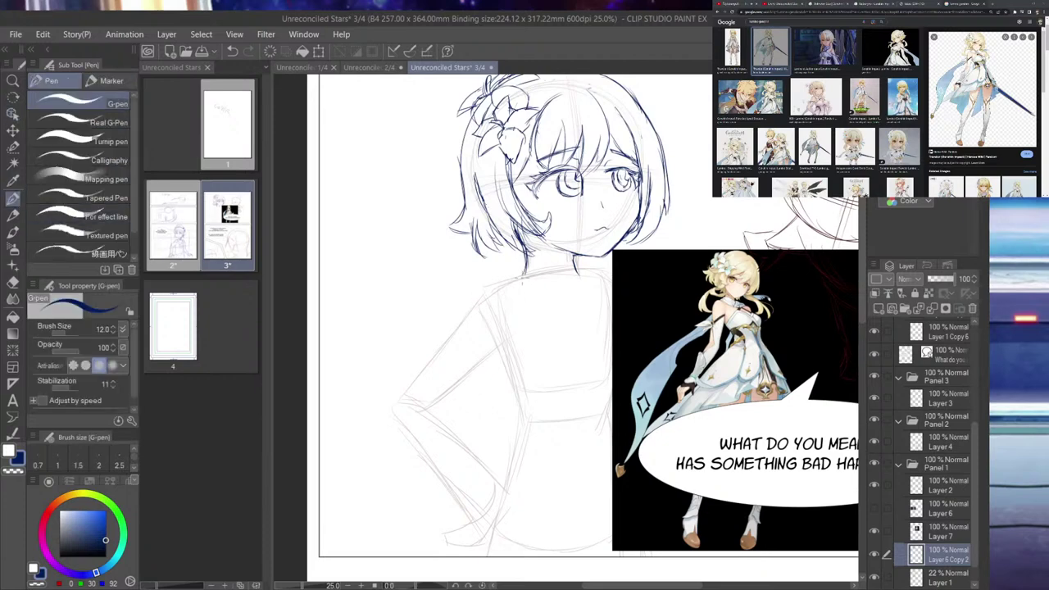
mouse_move(525, 269)
left_mouse_down()
mouse_move(475, 293)
mouse_move(437, 351)
left_mouse_up()
left_click_drag(469, 303, 400, 394)
mouse_move(444, 337)
left_mouse_down()
mouse_move(394, 399)
mouse_move(428, 347)
mouse_move(492, 283)
mouse_move(521, 281)
left_mouse_up()
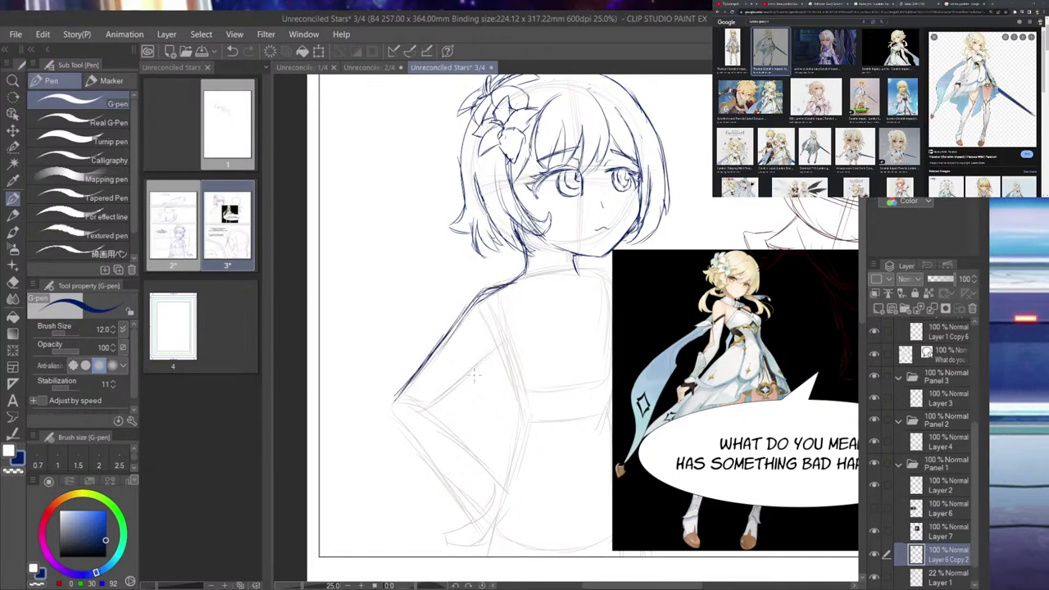
left_click_drag(426, 412, 508, 340)
left_click_drag(465, 379, 506, 341)
left_click_drag(385, 393, 434, 470)
left_click_drag(407, 436, 462, 505)
left_click_drag(428, 467, 466, 509)
left_click_drag(418, 401, 455, 434)
key("ctrl+z")
key("ctrl+z")
mouse_move(419, 403)
left_mouse_down()
mouse_move(450, 416)
mouse_move(486, 477)
left_mouse_up()
key("ctrl+z")
key("ctrl+z")
key("ctrl+z")
key("ctrl+z")
key("ctrl+z")
key("ctrl+z")
- Draw the outer and inner edges of the forearm from the elbow down to the wrist at the hip
left_click_drag(400, 429, 467, 498)
left_click_drag(414, 449, 460, 507)
left_click_drag(434, 474, 464, 510)
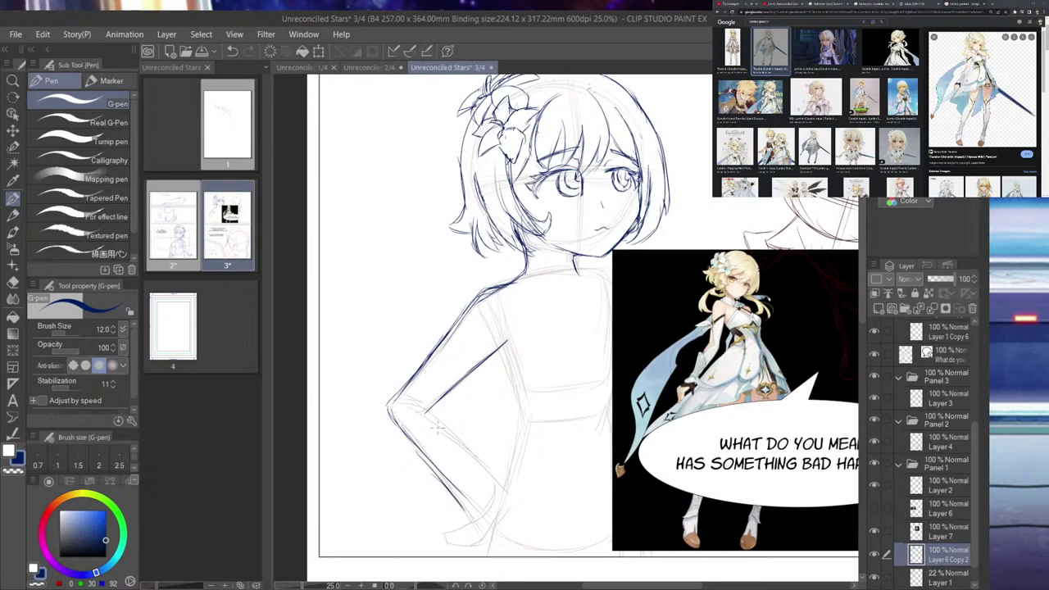
mouse_move(398, 403)
left_mouse_down()
mouse_move(425, 406)
mouse_move(496, 485)
left_mouse_up()
left_click_drag(443, 423, 486, 489)
left_click_drag(466, 453, 494, 495)
- Sketch the wrist and the hand resting on the hip, with the fingers pointing outward
mouse_move(437, 473)
left_mouse_down()
mouse_move(480, 514)
mouse_move(457, 528)
mouse_move(430, 518)
mouse_move(472, 535)
mouse_move(501, 516)
left_mouse_up()
mouse_move(497, 524)
left_mouse_down()
mouse_move(506, 487)
mouse_move(502, 495)
left_mouse_up()
left_click_drag(503, 489, 499, 514)
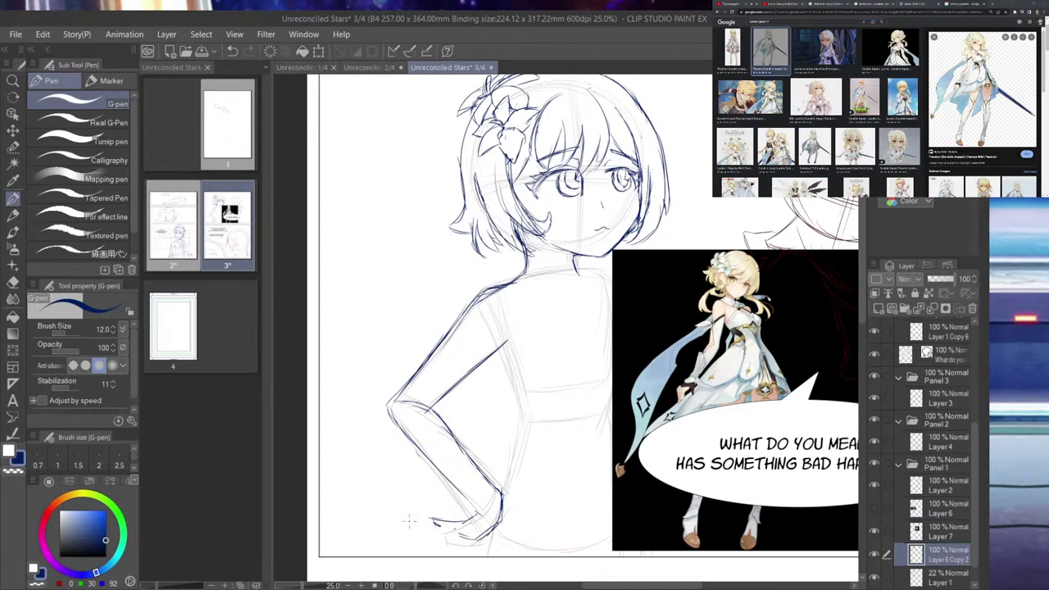
left_click_drag(432, 524, 455, 532)
- Draw the pointed arm guard along the forearm with its wrist cuff, and erase the overlapping lines near the elbow
scroll(485, 538, "down", 3)
scroll(485, 538, "up", 8)
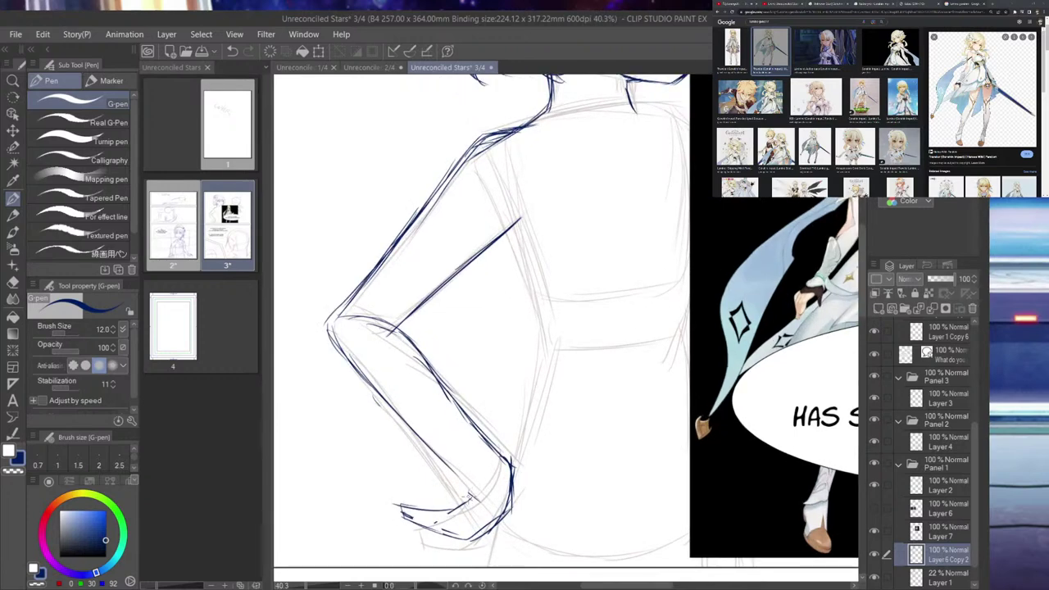
left_click_drag(468, 497, 512, 460)
mouse_move(512, 463)
left_mouse_down()
mouse_move(476, 485)
mouse_move(513, 460)
mouse_move(515, 469)
left_mouse_up()
mouse_move(472, 497)
left_mouse_down()
mouse_move(509, 467)
mouse_move(466, 419)
mouse_move(442, 346)
mouse_move(419, 355)
mouse_move(411, 387)
left_mouse_up()
left_click_drag(420, 351, 408, 398)
mouse_move(418, 352)
left_mouse_down()
mouse_move(416, 404)
mouse_move(459, 454)
left_mouse_up()
mouse_move(426, 416)
left_mouse_down()
mouse_move(450, 425)
mouse_move(431, 432)
mouse_move(424, 422)
mouse_move(469, 483)
left_mouse_up()
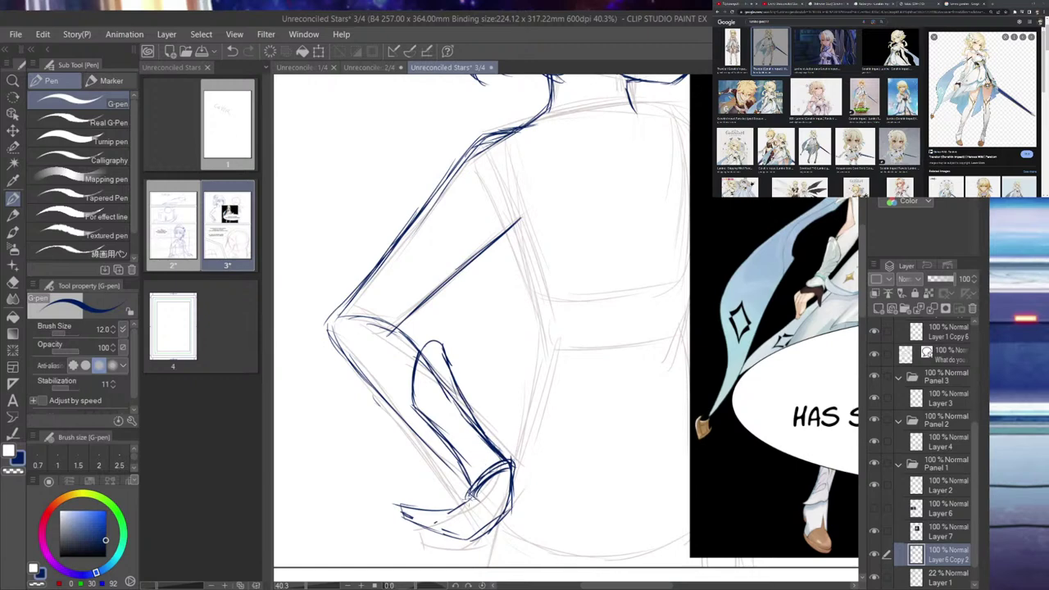
mouse_move(472, 490)
left_mouse_down()
mouse_move(490, 532)
mouse_move(510, 498)
mouse_move(509, 507)
left_mouse_up()
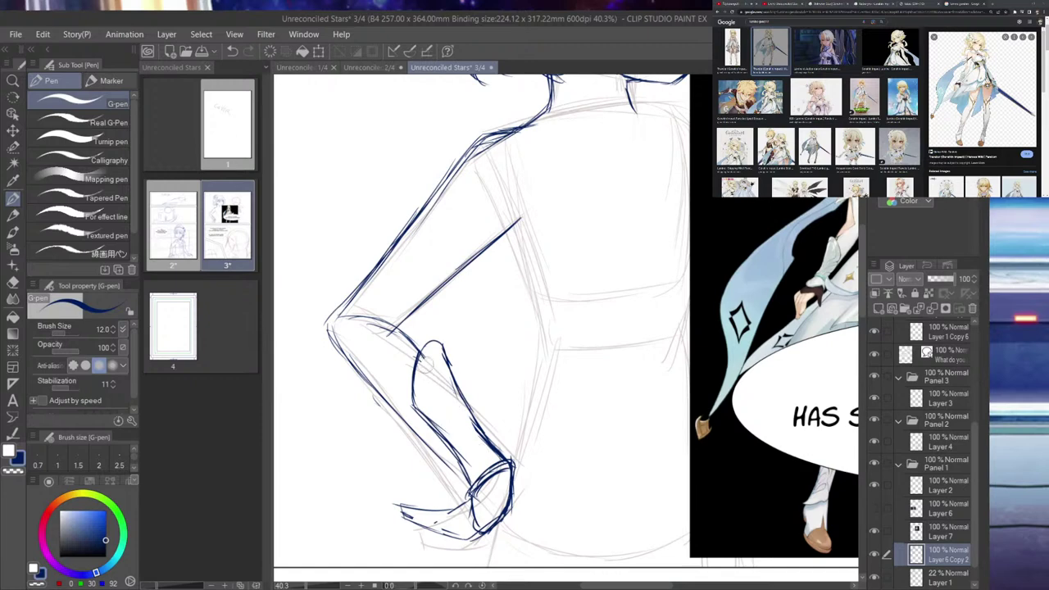
left_click_drag(359, 325, 385, 323)
- Select the arm guard's upper part with the Selection pen, shift it slightly up toward the elbow and clear the selection
key("m")
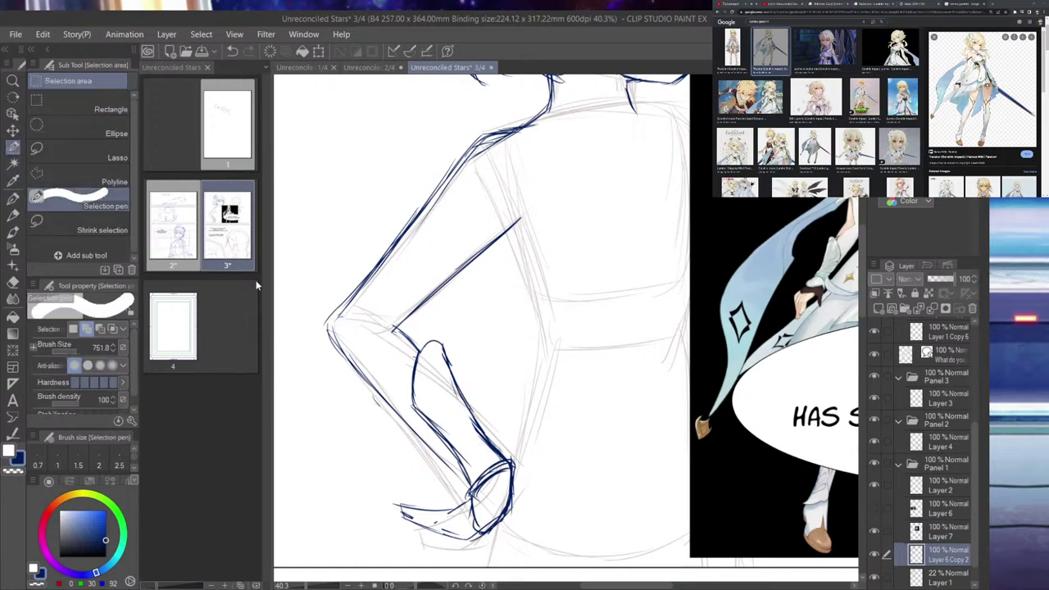
mouse_move(438, 410)
left_mouse_down()
mouse_move(432, 384)
mouse_move(444, 365)
mouse_move(452, 396)
mouse_move(429, 359)
mouse_move(442, 410)
left_mouse_up()
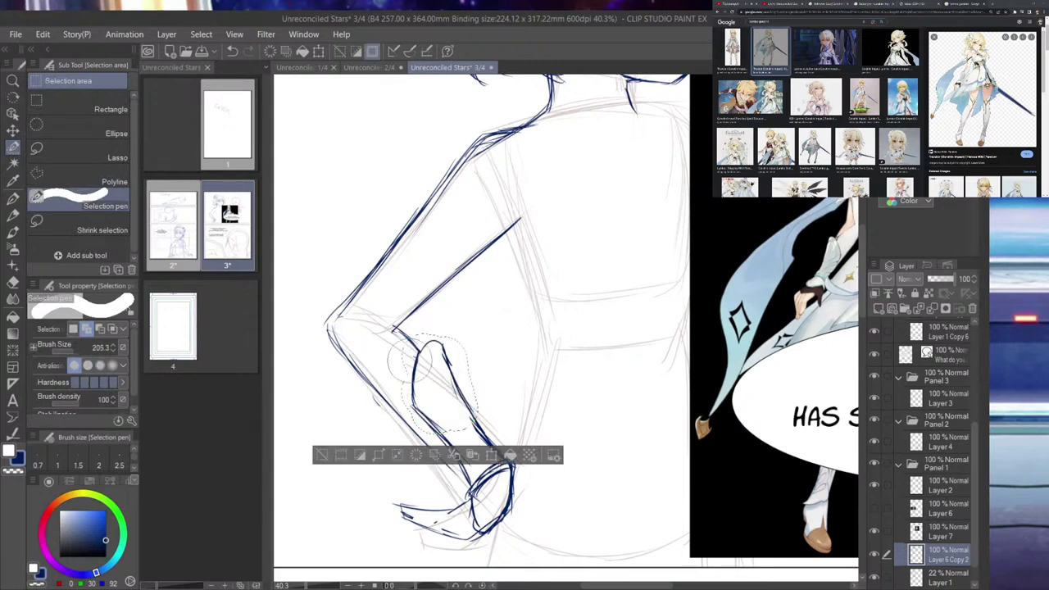
left_click(12, 131)
left_click_drag(437, 361, 430, 353)
key("p")
key("ctrl+d")
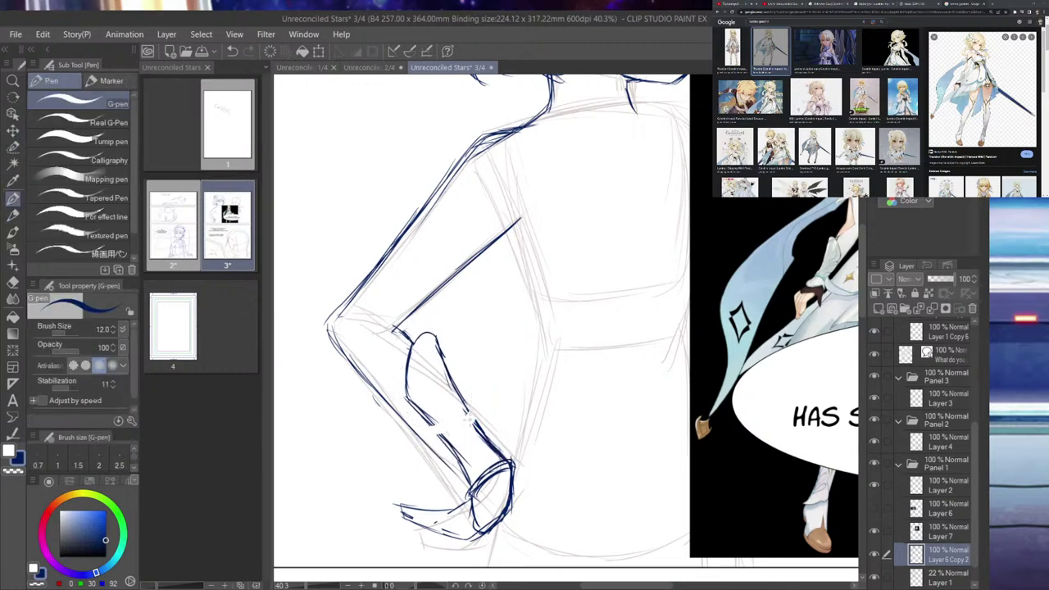
- Reconnect the arm guard's broken edges along the forearm and refine the fingers of the hand on the hip
left_click_drag(460, 402, 477, 427)
mouse_move(462, 406)
left_mouse_down()
mouse_move(480, 433)
mouse_move(439, 434)
mouse_move(449, 441)
left_mouse_up()
mouse_move(457, 528)
left_mouse_down()
mouse_move(423, 533)
mouse_move(398, 497)
mouse_move(421, 513)
mouse_move(464, 507)
mouse_move(439, 516)
mouse_move(459, 518)
mouse_move(464, 503)
left_mouse_up()
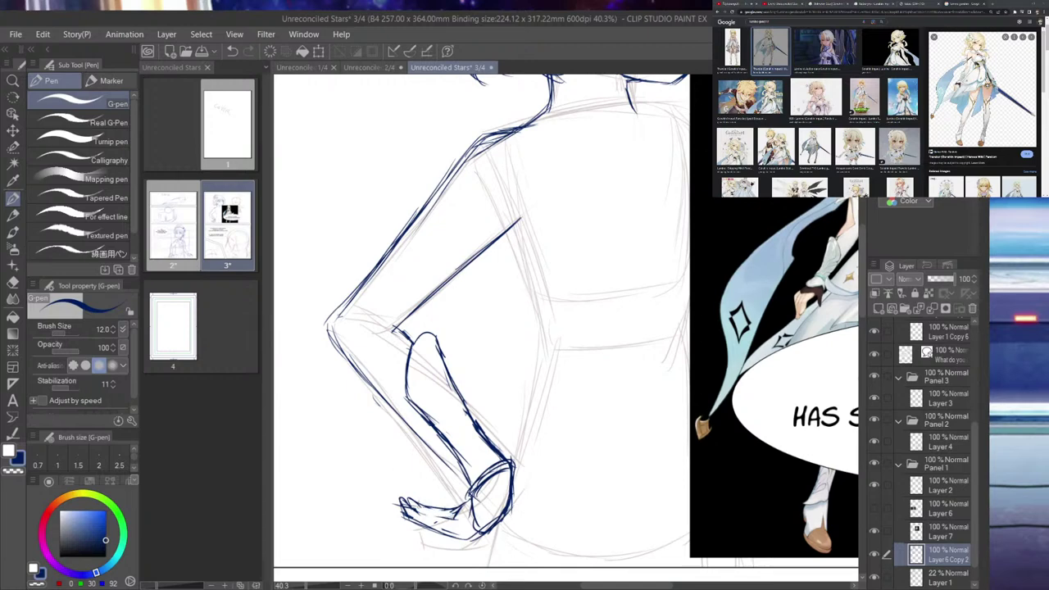
mouse_move(419, 520)
left_mouse_down()
mouse_move(444, 513)
mouse_move(429, 532)
mouse_move(456, 534)
left_mouse_up()
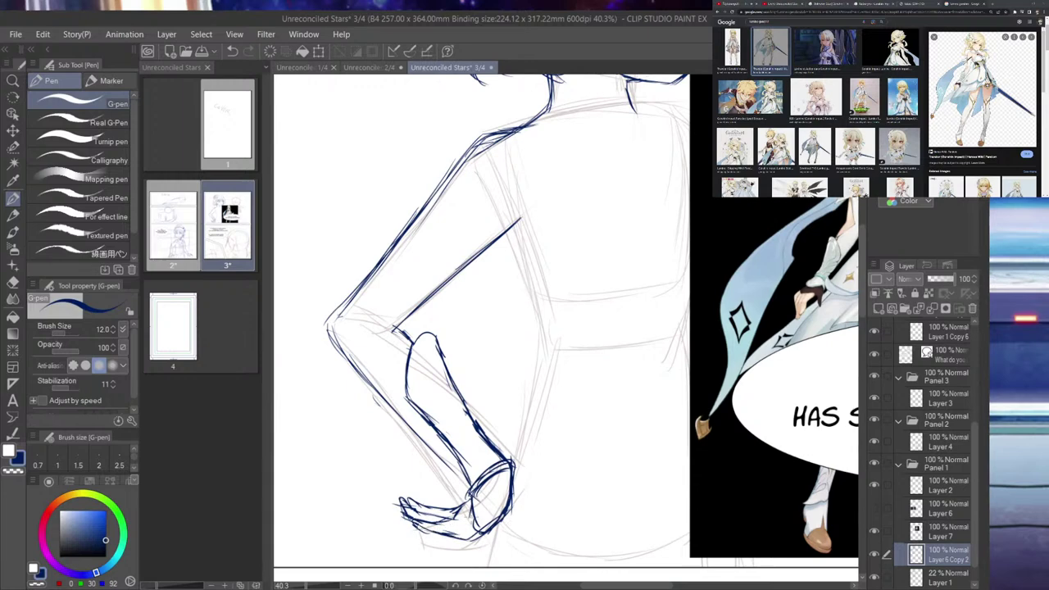
- Refine the edge of the hand on the hip and redraw the sleeve's inner line around the bent elbow
left_click_drag(457, 515, 473, 538)
scroll(393, 338, "down", 2)
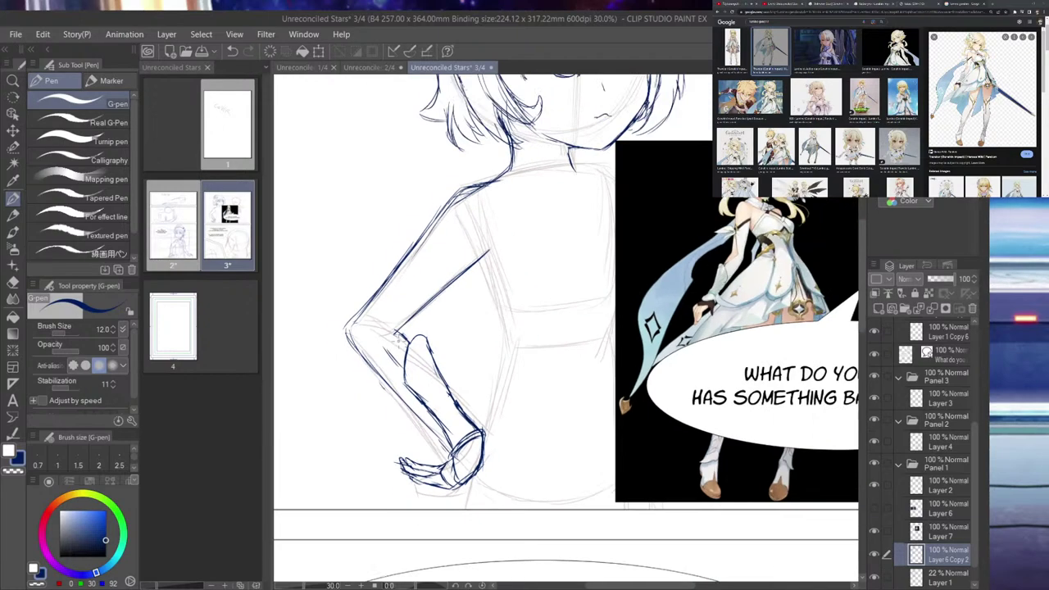
scroll(440, 303, "up", 1)
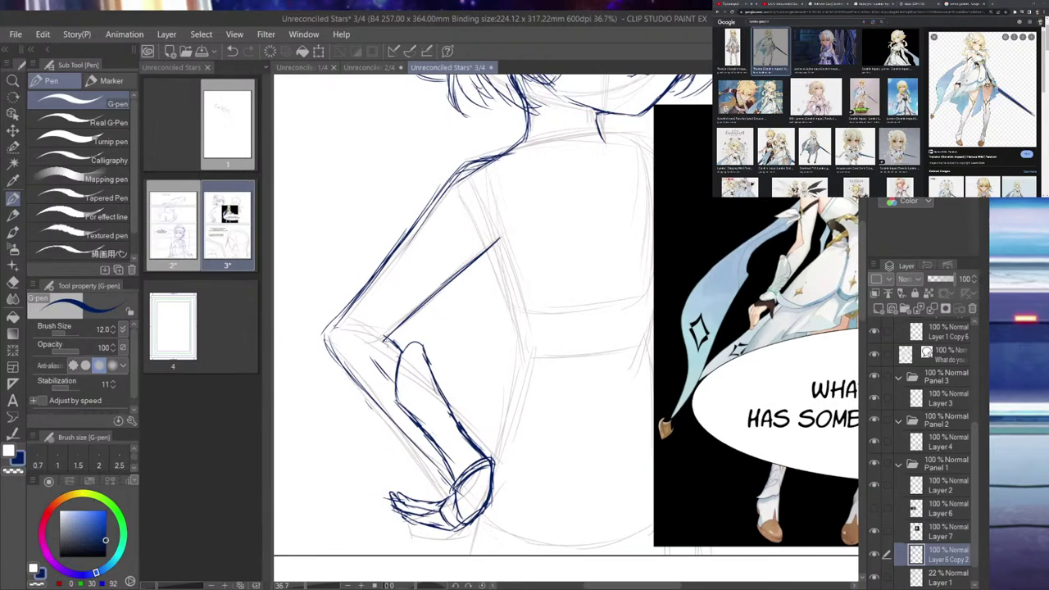
left_click_drag(372, 347, 390, 377)
mouse_move(367, 334)
left_mouse_down()
mouse_move(389, 375)
mouse_move(427, 292)
mouse_move(461, 270)
left_mouse_up()
left_click_drag(398, 302, 462, 260)
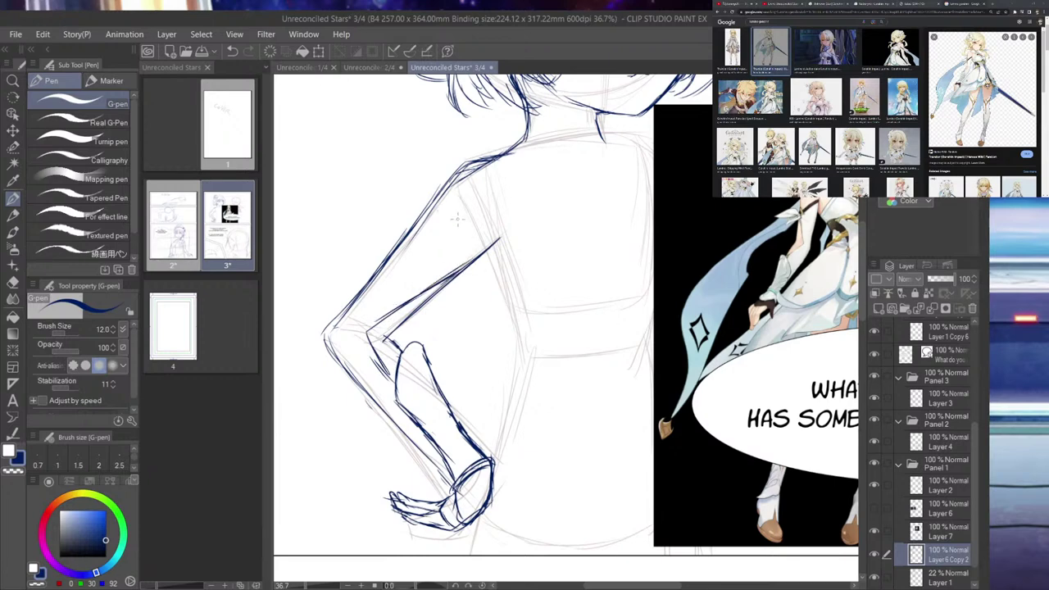
- Sketch the detached sleeve's top edge across the upper arm and add a small ribbon bow on its outer side
mouse_move(410, 222)
left_mouse_down()
mouse_move(497, 245)
mouse_move(497, 231)
left_mouse_up()
mouse_move(446, 221)
left_mouse_down()
mouse_move(498, 233)
mouse_move(485, 250)
left_mouse_up()
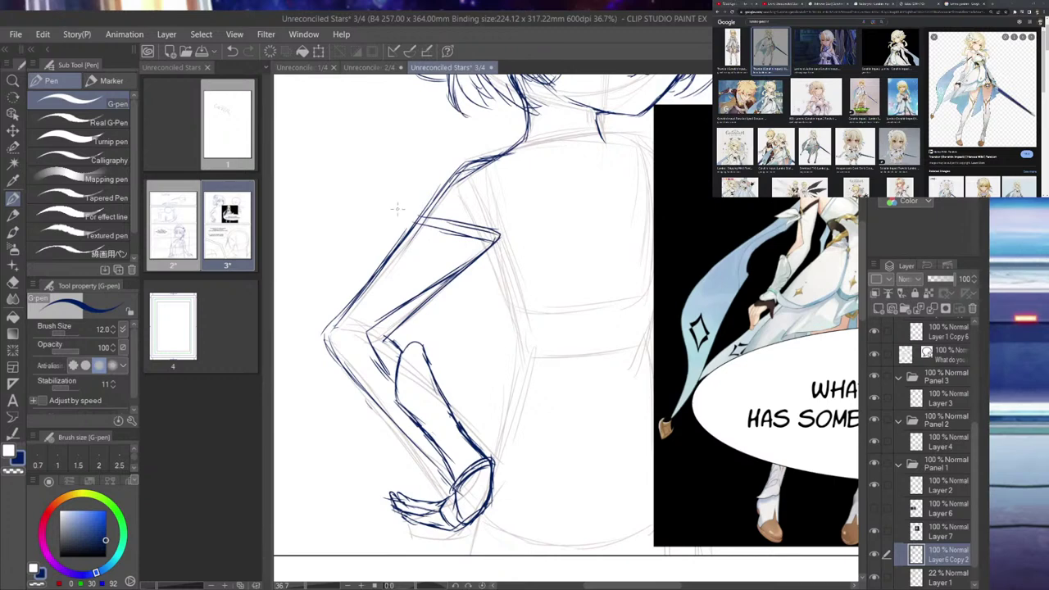
mouse_move(411, 215)
left_mouse_down()
mouse_move(421, 216)
mouse_move(401, 233)
mouse_move(409, 230)
mouse_move(357, 190)
left_mouse_up()
key("ctrl+z")
mouse_move(420, 215)
left_mouse_down()
mouse_move(351, 220)
mouse_move(406, 228)
mouse_move(355, 257)
left_mouse_up()
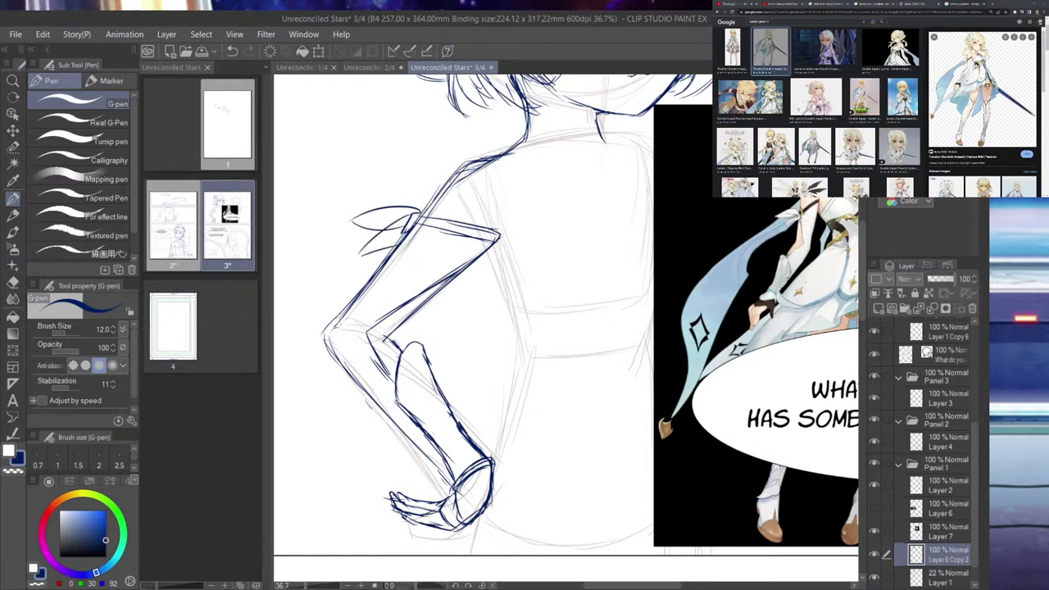
left_click_drag(339, 319, 330, 353)
- Move the full-body character reference image slightly to the right, away from the sketched torso
scroll(461, 260, "down", 4)
scroll(467, 247, "up", 3)
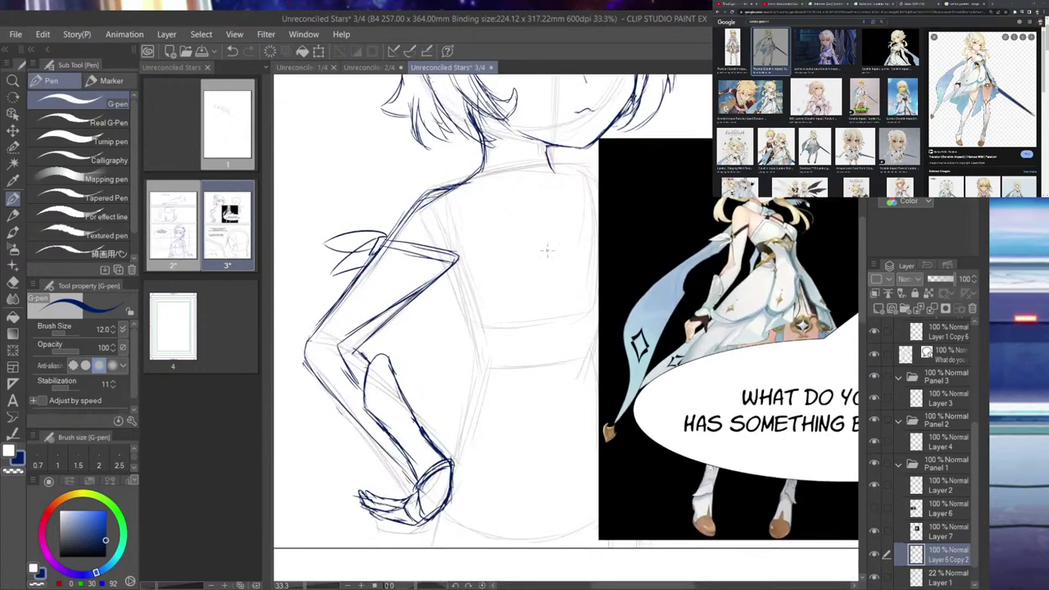
scroll(562, 273, "up", 2)
scroll(563, 273, "down", 3)
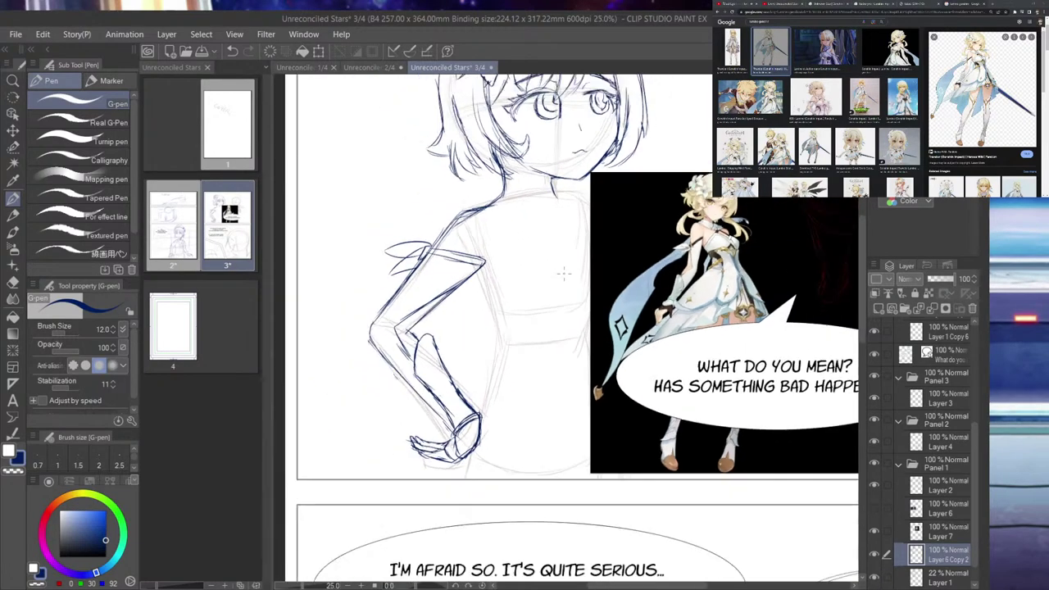
scroll(563, 273, "up", 2)
left_click(13, 115)
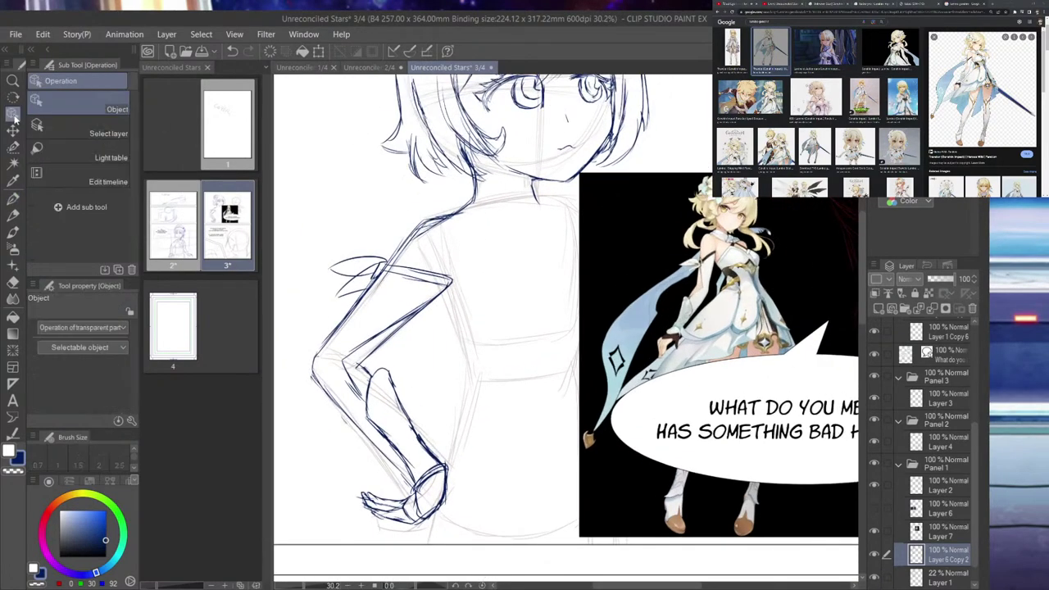
left_click_drag(648, 295, 703, 300)
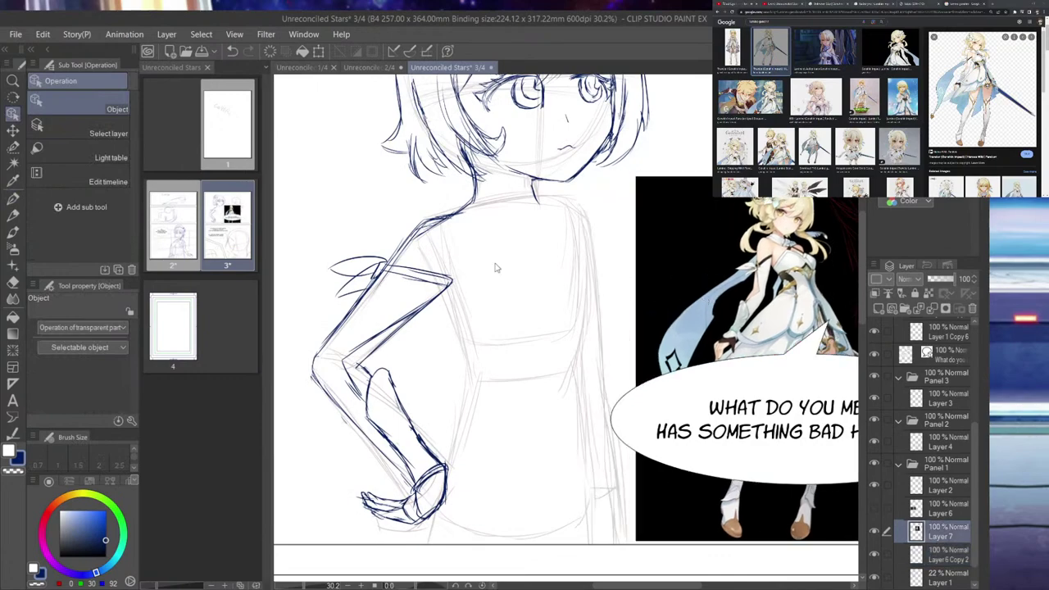
- Sketch the scarf's upper curve around the neck, its lower edge and the slanted fold line with the G-pen
left_click(11, 198)
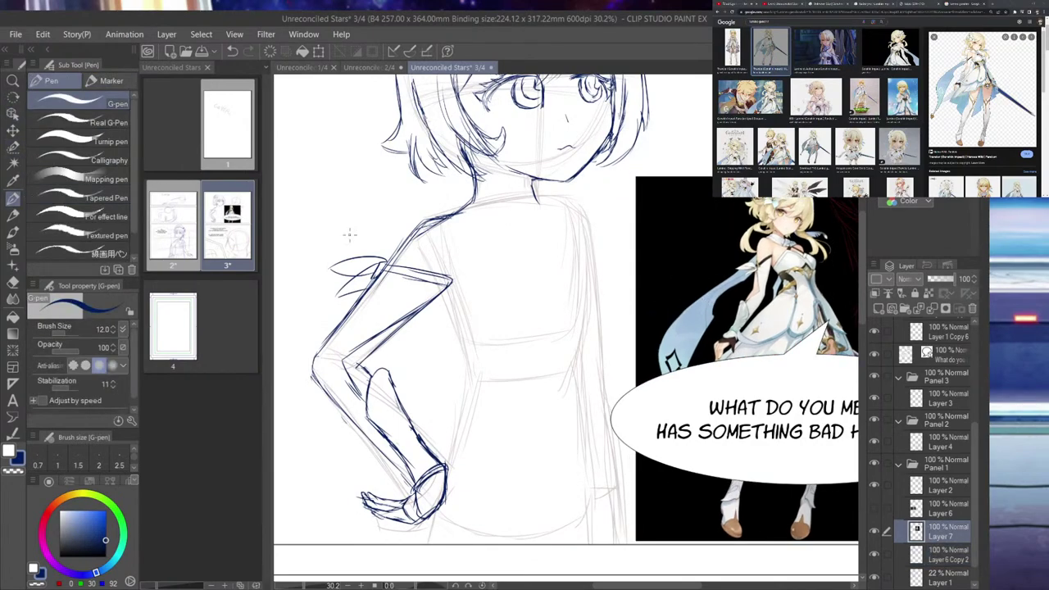
scroll(566, 311, "down", 3)
scroll(565, 311, "up", 2)
scroll(566, 187, "up", 5)
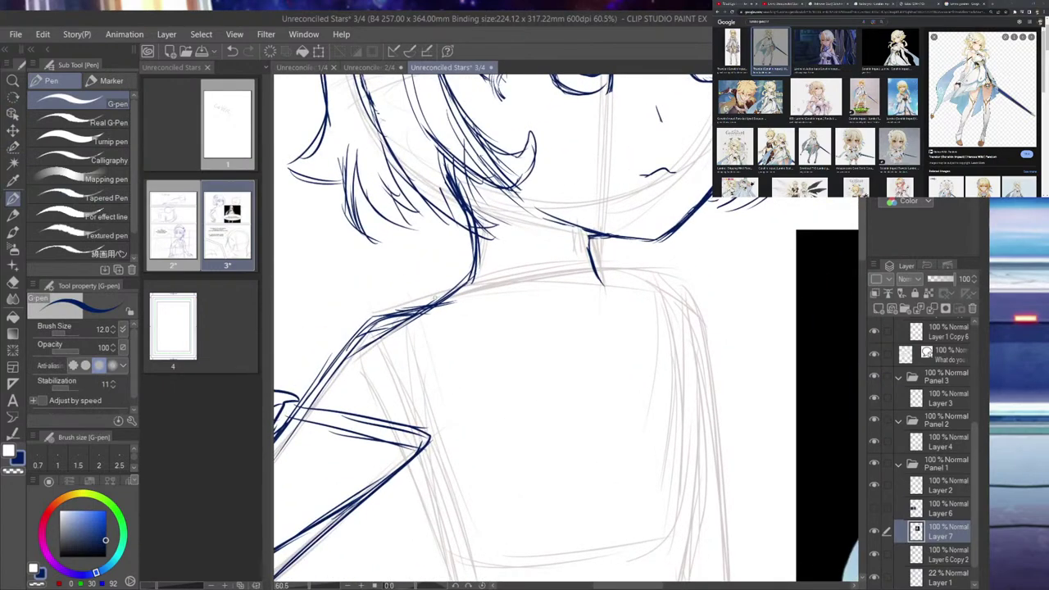
mouse_move(421, 308)
left_mouse_down()
mouse_move(457, 259)
mouse_move(605, 278)
mouse_move(563, 278)
mouse_move(624, 272)
left_mouse_up()
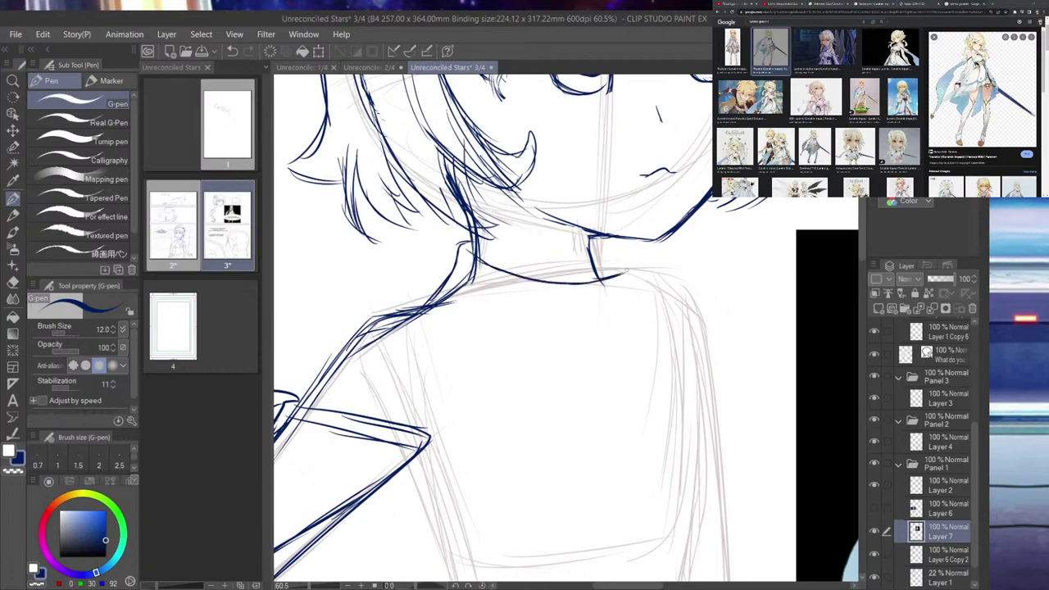
scroll(617, 269, "down", 5)
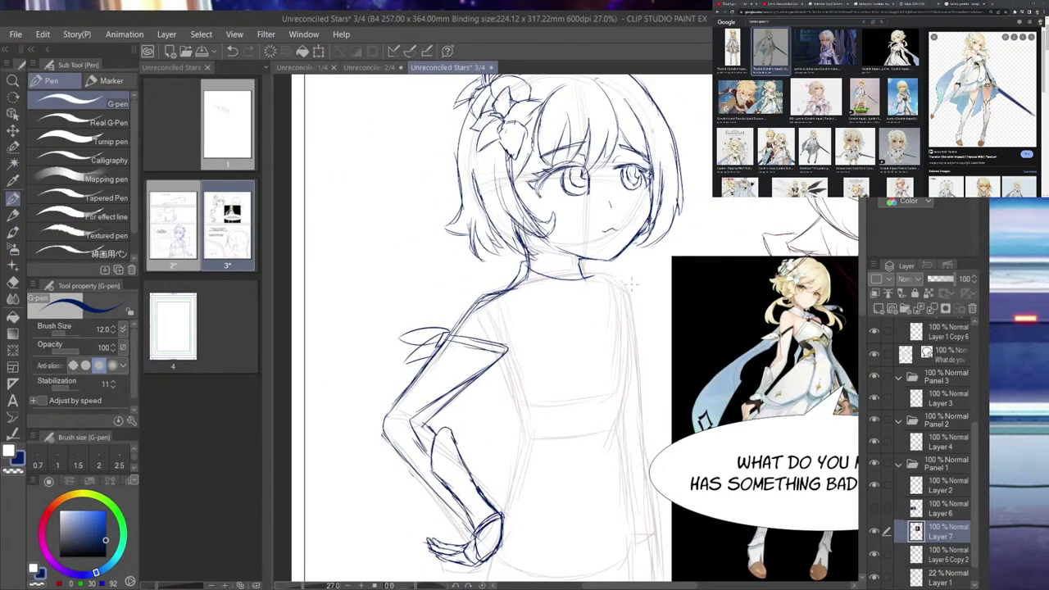
scroll(631, 285, "up", 5)
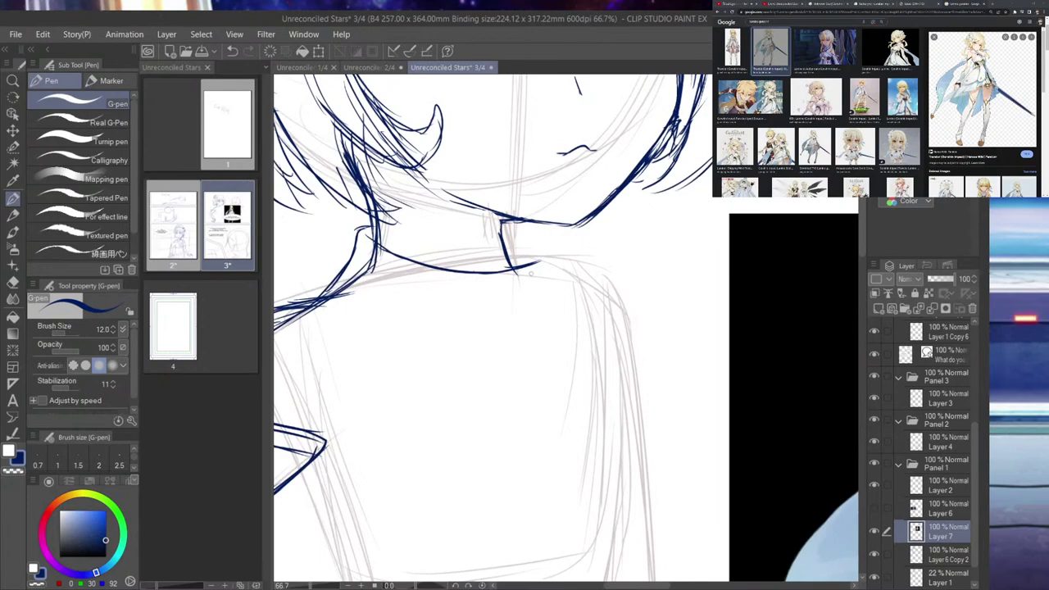
left_click_drag(508, 236, 435, 332)
left_click_drag(334, 297, 447, 320)
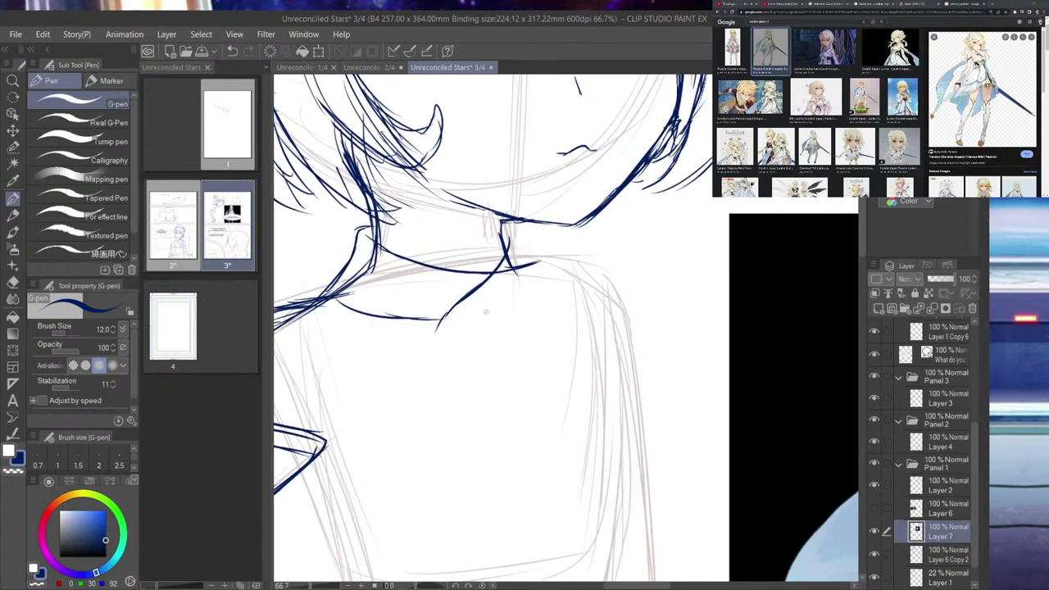
- Draw the scarf's overlapping band curving up beneath the chin, and erase the stray lines crossing its fold
scroll(449, 304, "down", 4)
scroll(729, 352, "up", 8)
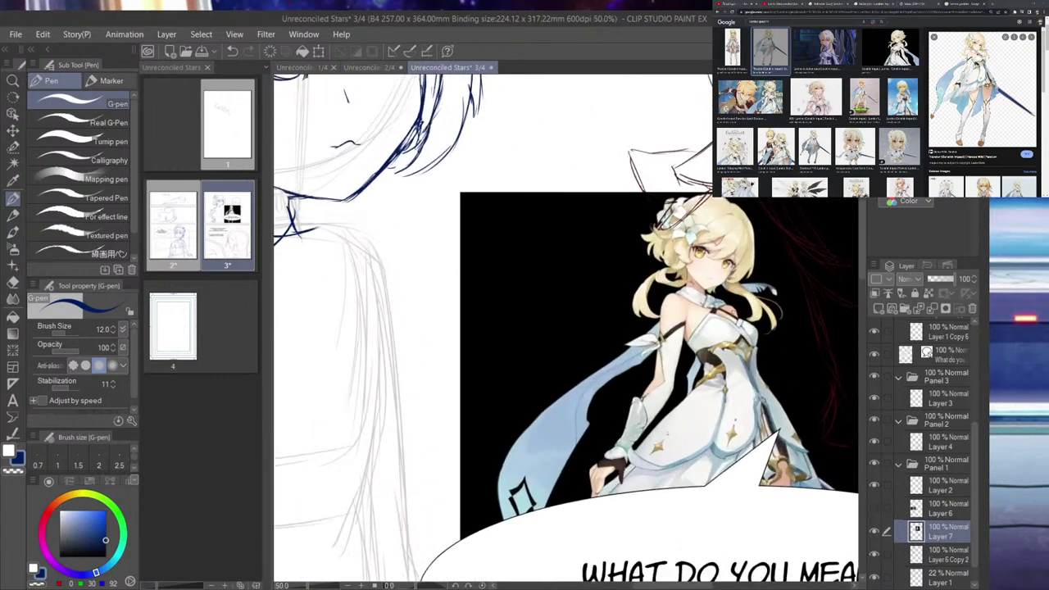
scroll(711, 322, "down", 8)
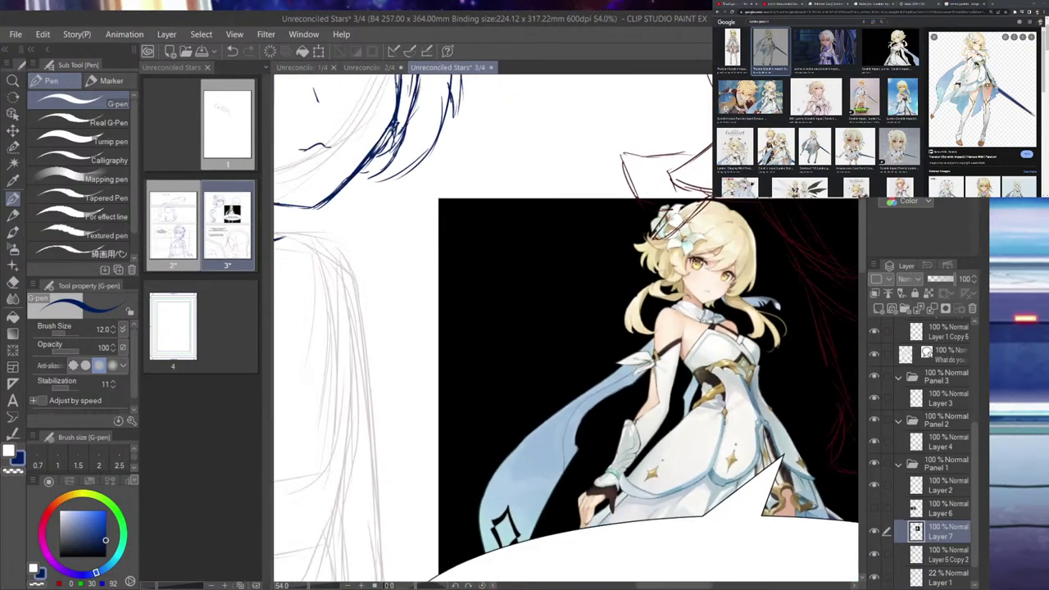
scroll(440, 308, "up", 4)
scroll(439, 307, "up", 2)
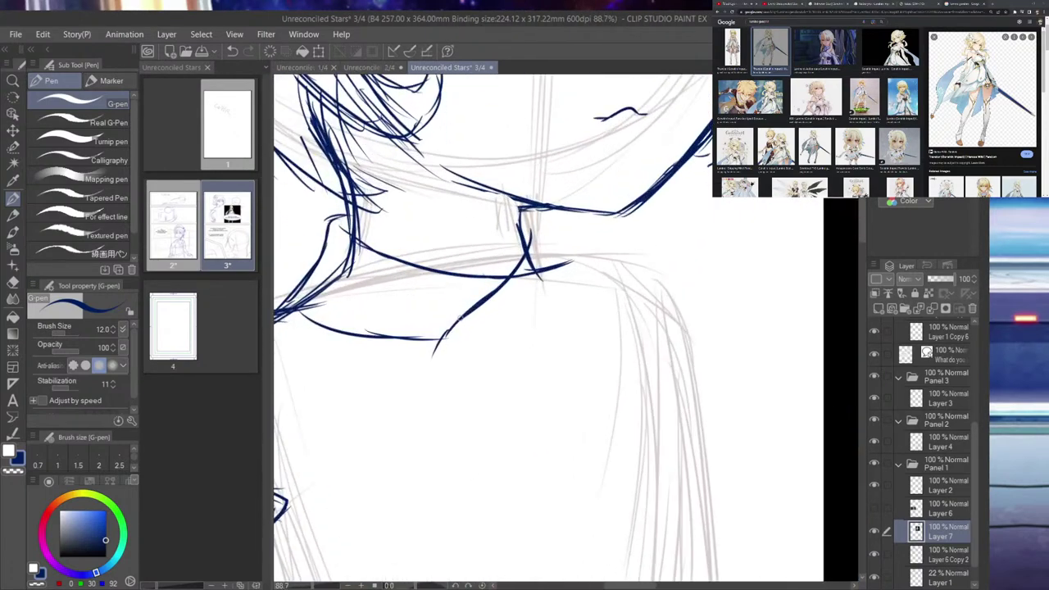
mouse_move(439, 341)
left_mouse_down()
mouse_move(579, 321)
mouse_move(616, 254)
mouse_move(603, 240)
left_mouse_up()
mouse_move(519, 209)
left_mouse_down()
mouse_move(608, 250)
mouse_move(611, 239)
left_mouse_up()
mouse_move(443, 336)
left_mouse_down()
mouse_move(523, 348)
mouse_move(498, 350)
mouse_move(572, 283)
left_mouse_up()
left_click_drag(528, 331, 612, 243)
mouse_move(524, 210)
left_mouse_down()
mouse_move(604, 231)
mouse_move(610, 251)
left_mouse_up()
left_click_drag(557, 276, 523, 287)
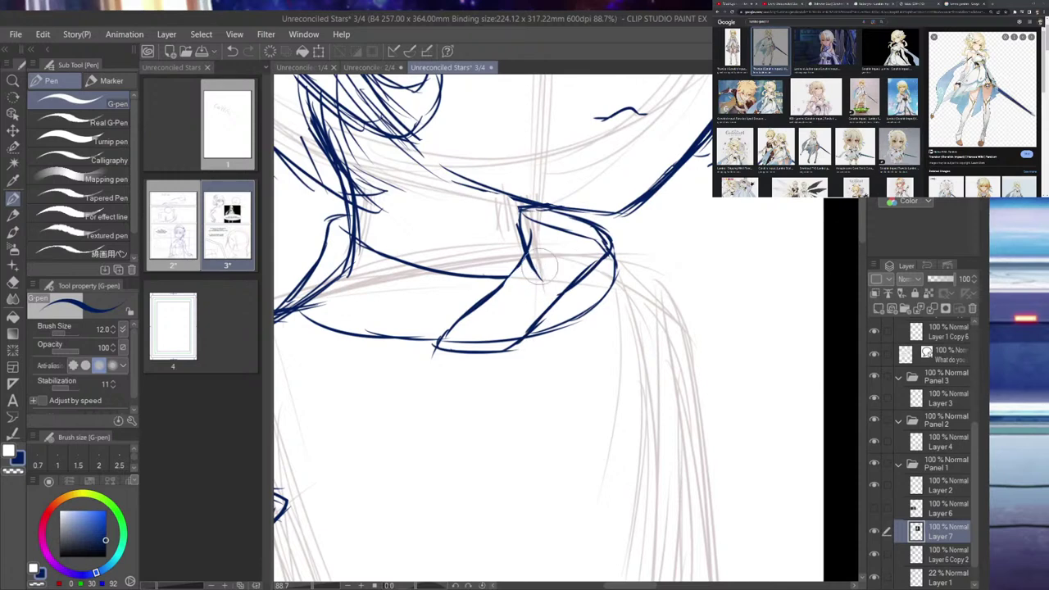
mouse_move(564, 246)
left_mouse_down()
mouse_move(538, 227)
mouse_move(610, 249)
left_mouse_up()
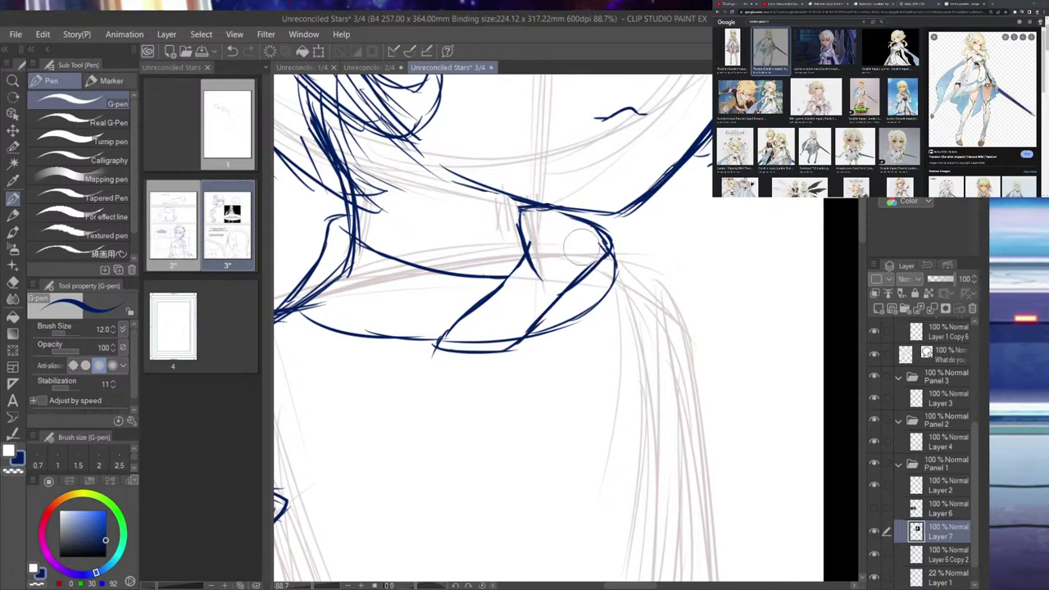
- Select the head and hair on Layer 6 Copy 2 with an enlarged Selection pen and move them to a separate layer
scroll(680, 238, "down", 6)
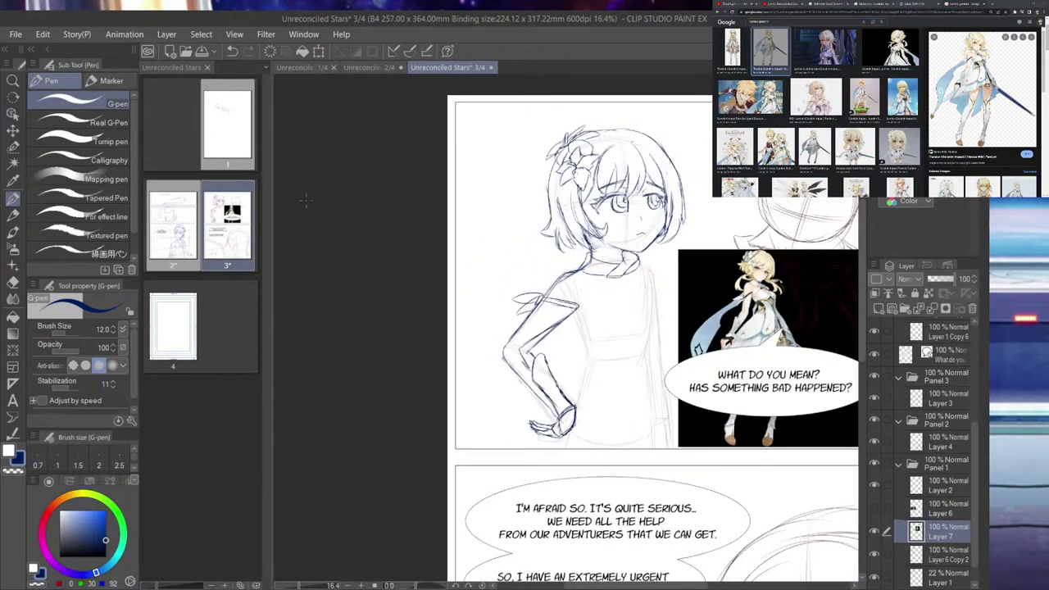
scroll(471, 183, "up", 1)
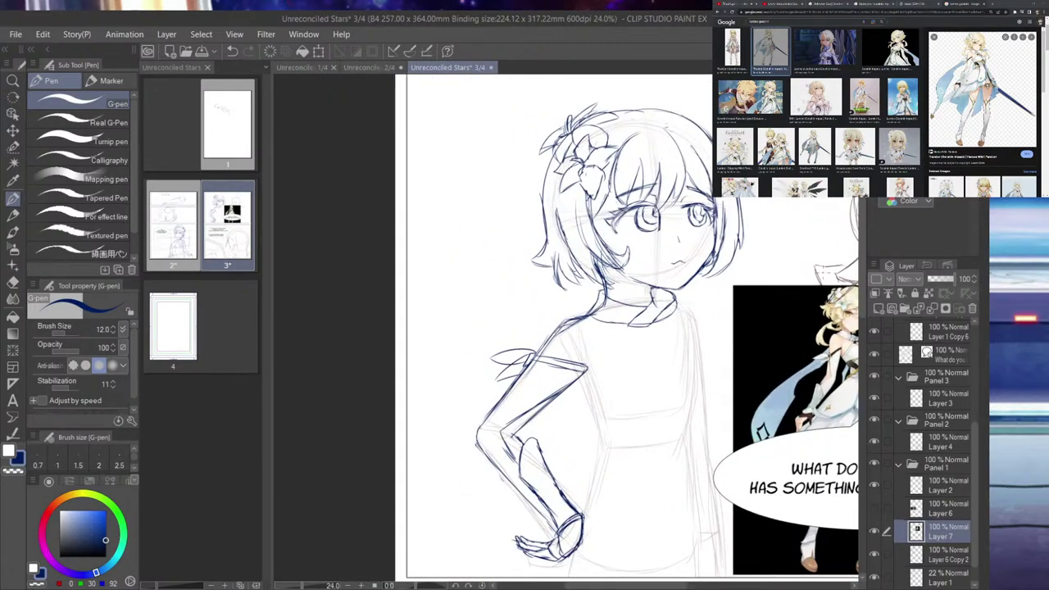
left_click(942, 557)
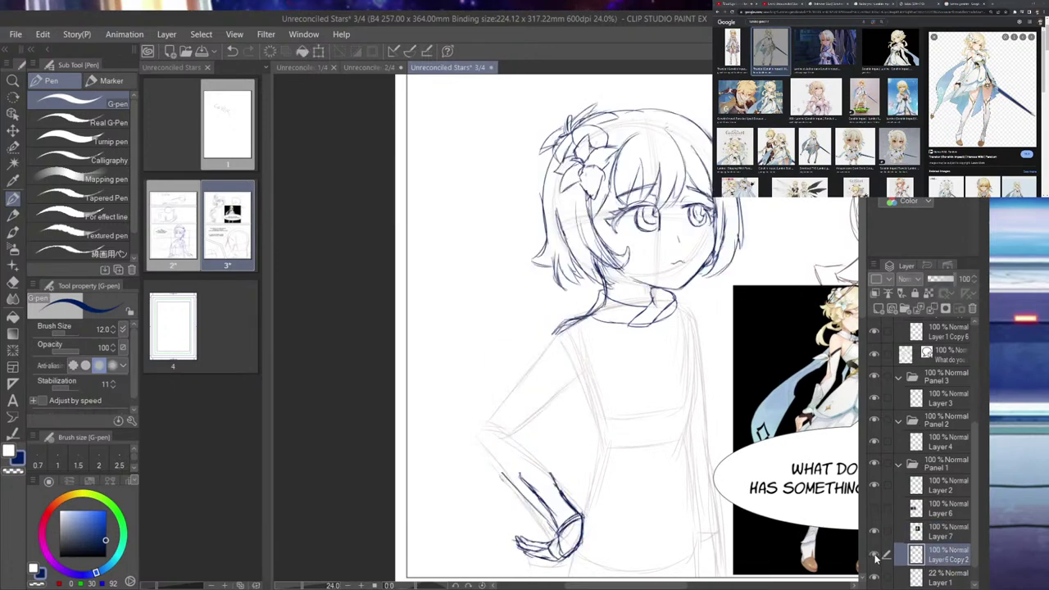
left_click(12, 146)
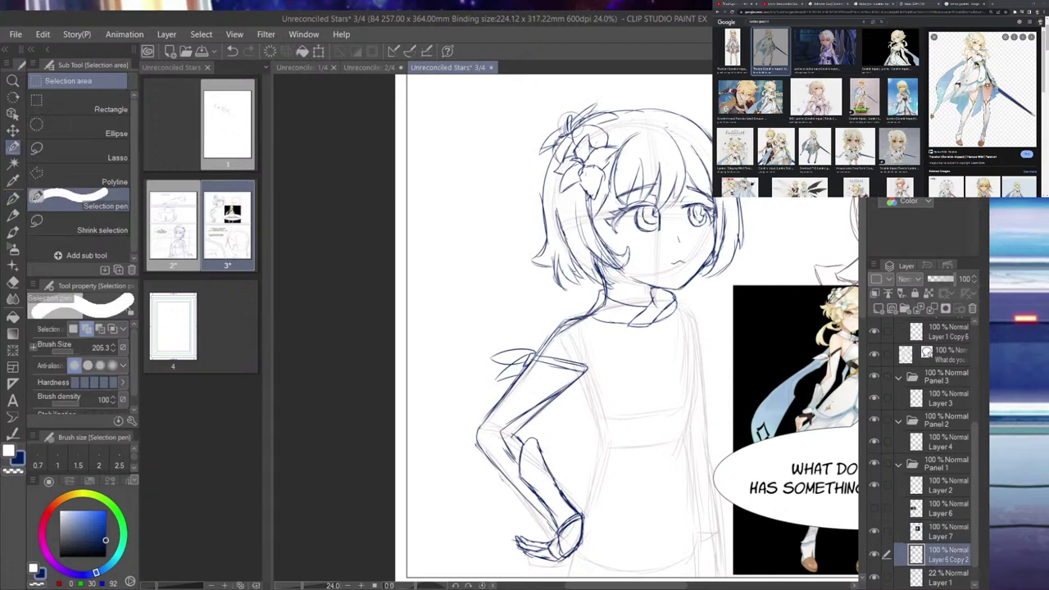
key("bracketright")
key("bracketright")
key("bracketright")
mouse_move(602, 168)
left_mouse_down()
mouse_move(726, 175)
mouse_move(578, 217)
left_mouse_up()
left_click(676, 335)
- Try scaling the selected head down toward the neck, and undo the transformation
scroll(599, 219, "down", 2)
key("ctrl+t")
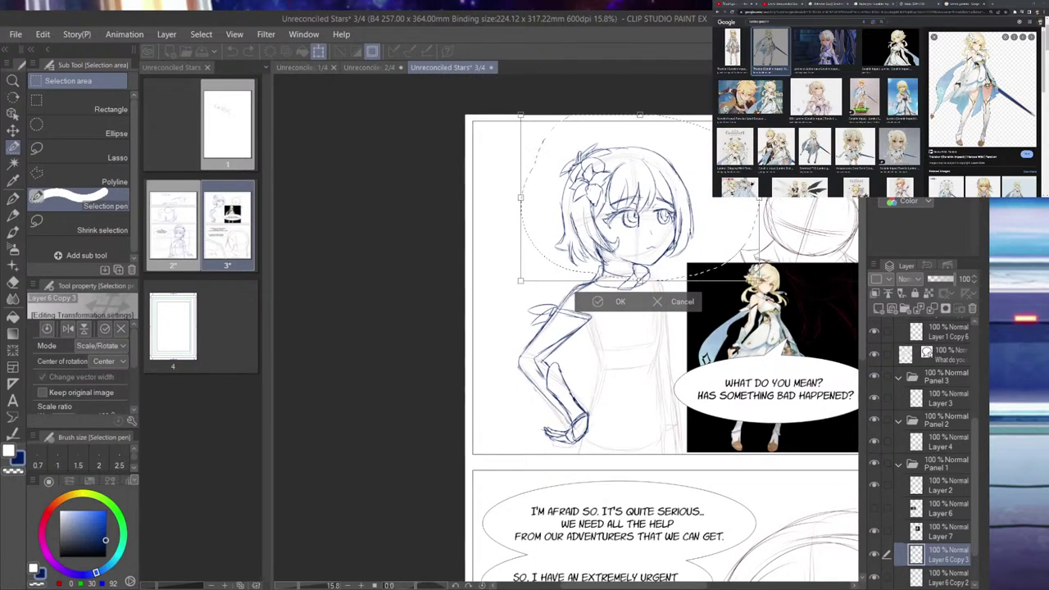
left_click_drag(759, 115, 708, 149)
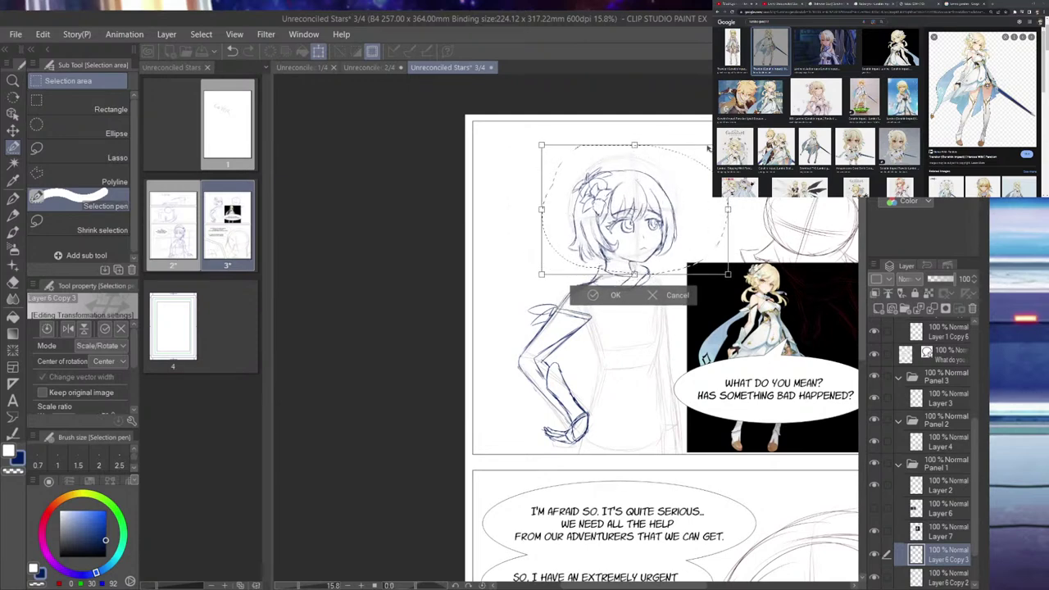
left_click(610, 294)
scroll(746, 229, "down", 2)
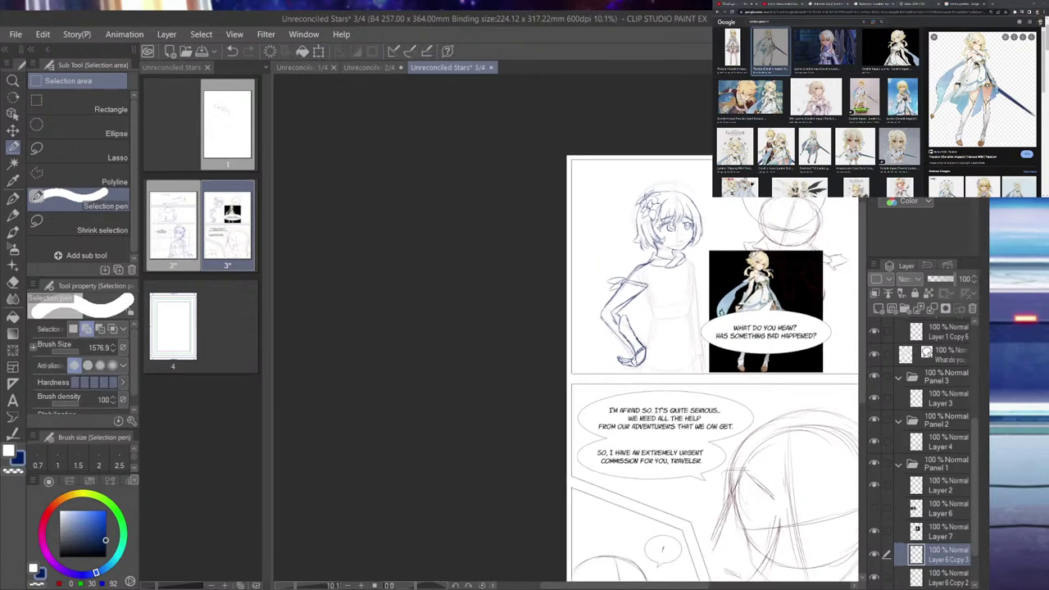
key("ctrl+z")
key("ctrl+z")
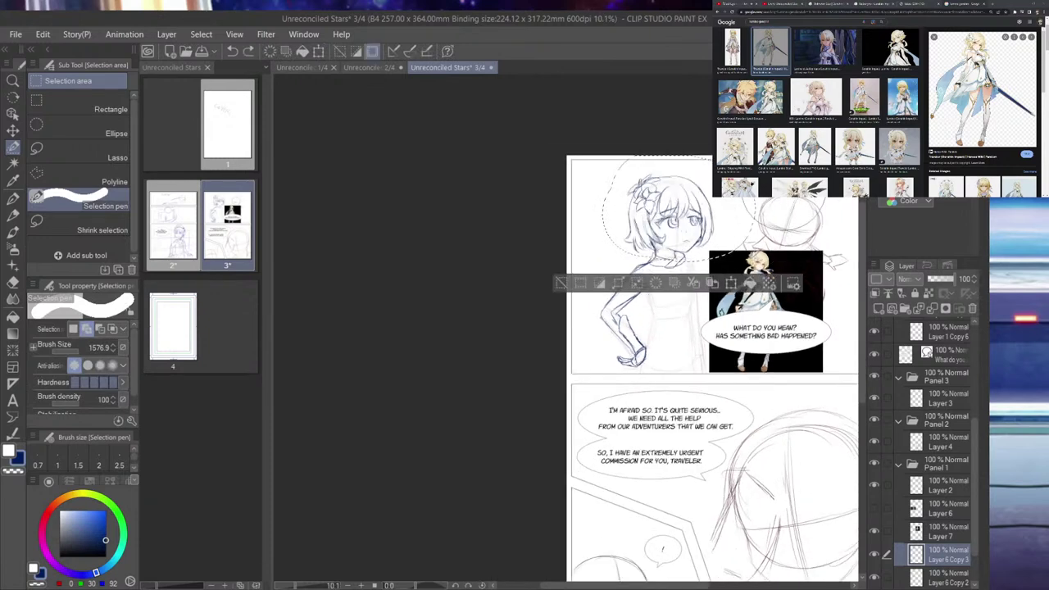
- Scale the selected head down slightly so it fits the body's proportions, and clear the selection
key("ctrl+t")
scroll(763, 160, "up", 1)
mouse_move(753, 156)
left_mouse_down()
mouse_move(711, 179)
mouse_move(721, 176)
left_mouse_up()
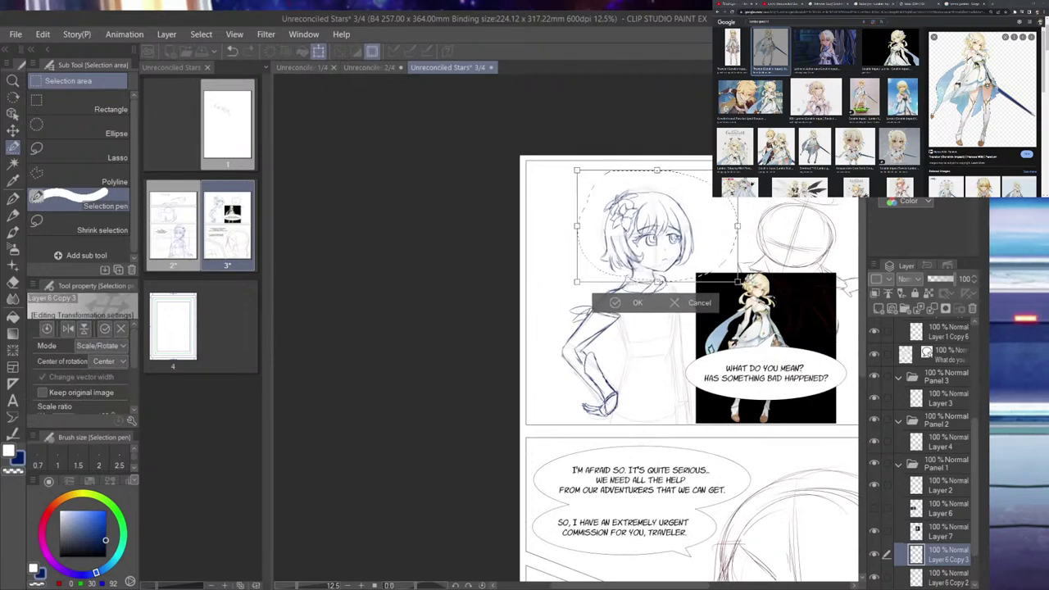
left_click(627, 302)
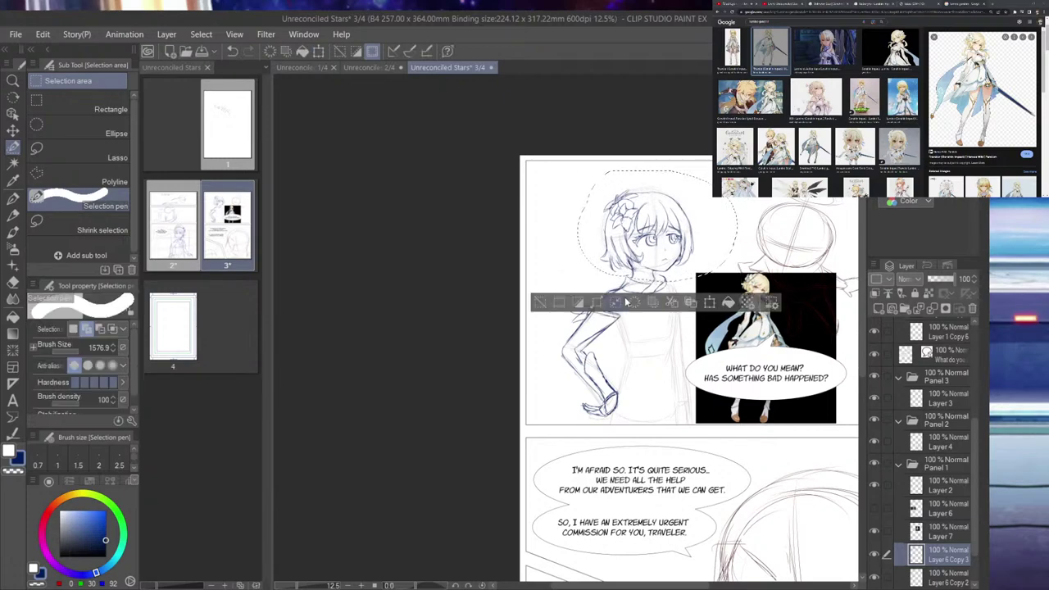
scroll(655, 274, "up", 2)
scroll(654, 273, "up", 2)
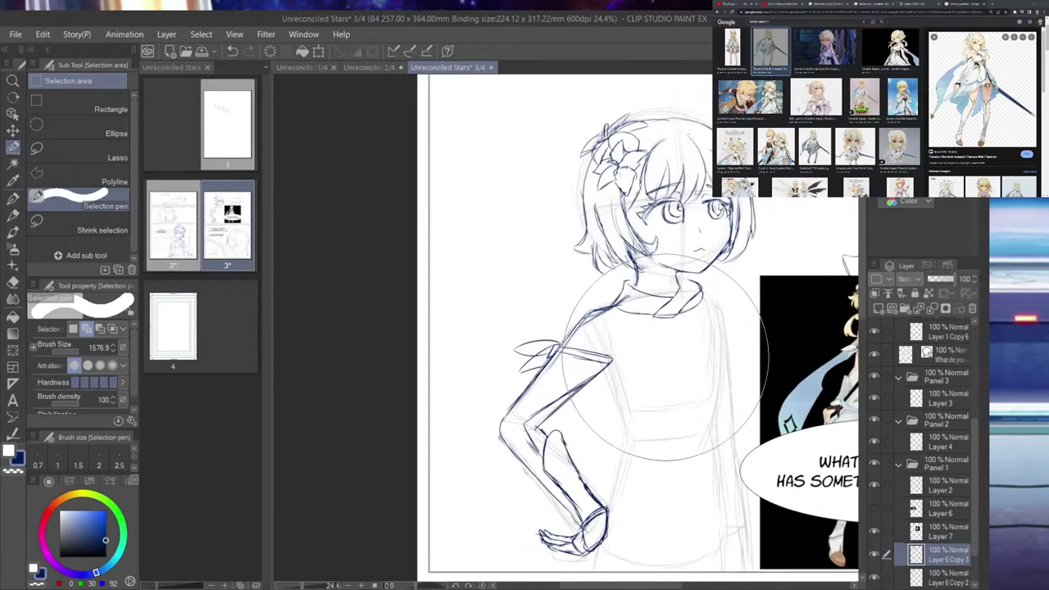
- Select the whole head with the Selection pen, shift it slightly left above the scarf and clear the selection
scroll(655, 274, "up", 1)
scroll(655, 274, "up", 1)
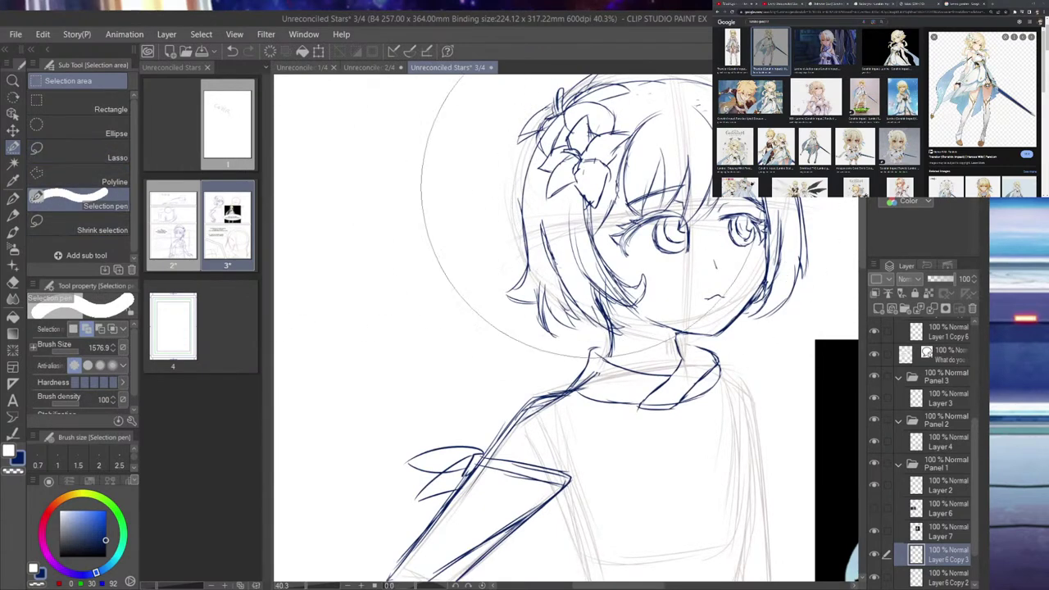
left_click_drag(627, 177, 545, 180)
mouse_move(573, 245)
left_mouse_down()
mouse_move(590, 255)
mouse_move(614, 172)
mouse_move(729, 164)
left_mouse_up()
mouse_move(738, 205)
left_mouse_down()
mouse_move(737, 279)
mouse_move(656, 316)
mouse_move(643, 276)
mouse_move(641, 287)
left_mouse_up()
key("k")
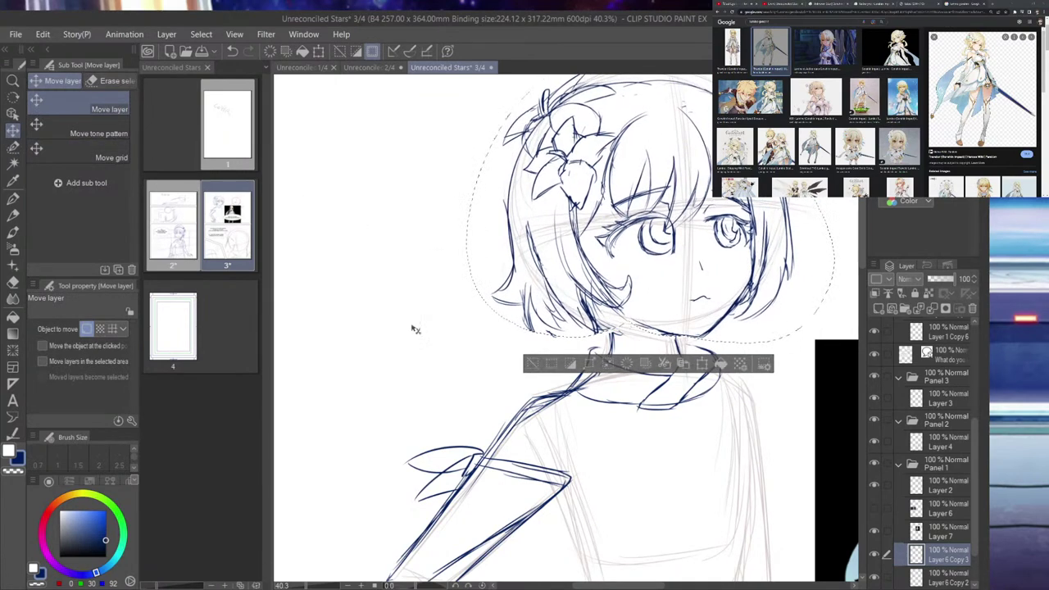
key("ctrl+d")
- Redraw the back of the neck with the G-pen to connect the hair to the scarf
key("p")
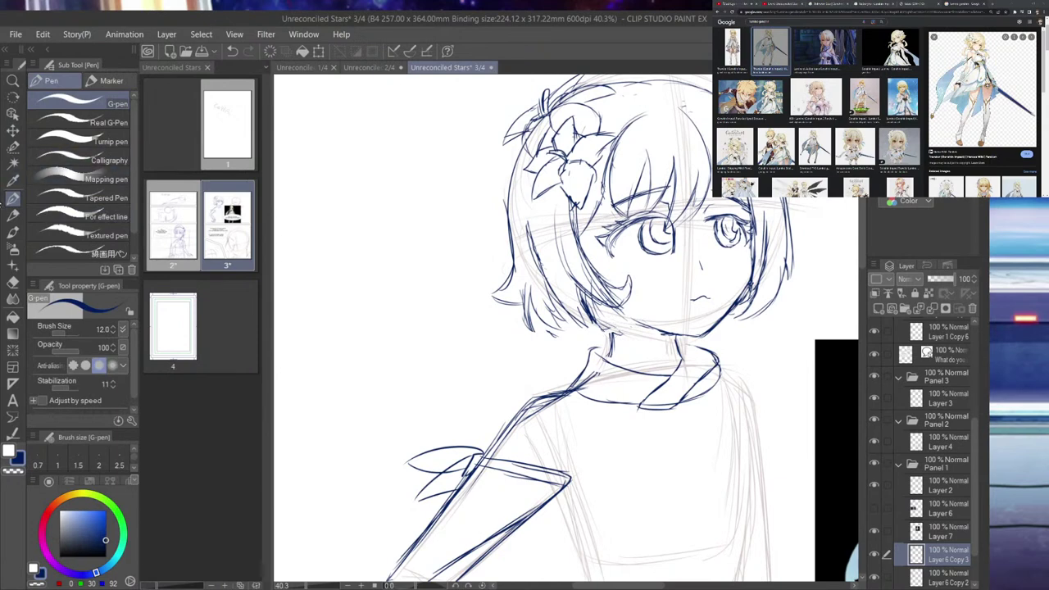
mouse_move(599, 314)
left_mouse_down()
mouse_move(610, 353)
mouse_move(586, 354)
left_mouse_up()
scroll(610, 339, "down", 6)
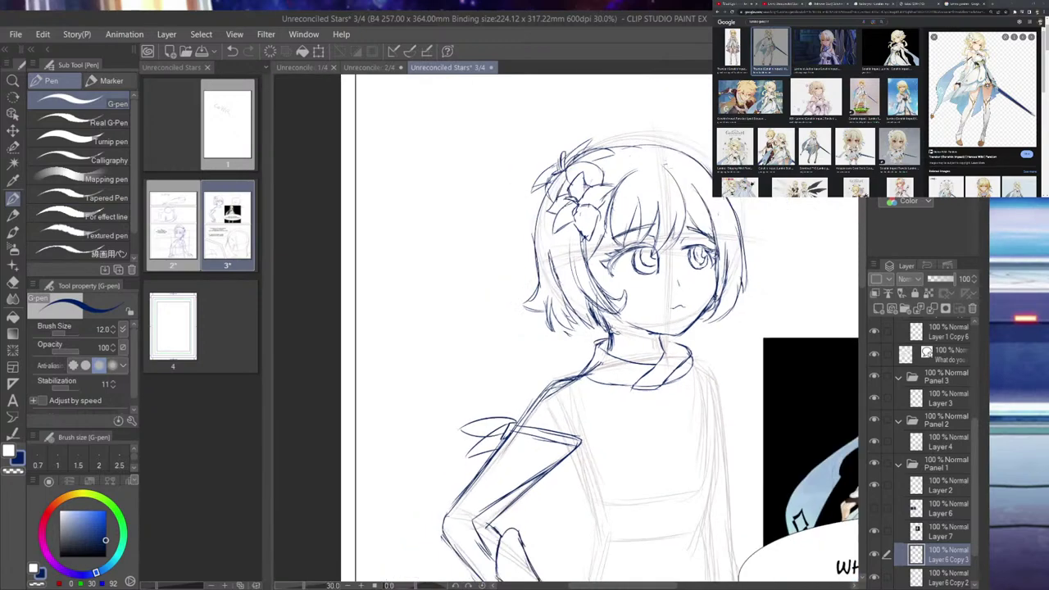
- Try to sketch the far side of the torso and the near side below the arm with the G-pen
scroll(705, 425, "up", 4)
scroll(635, 290, "up", 1)
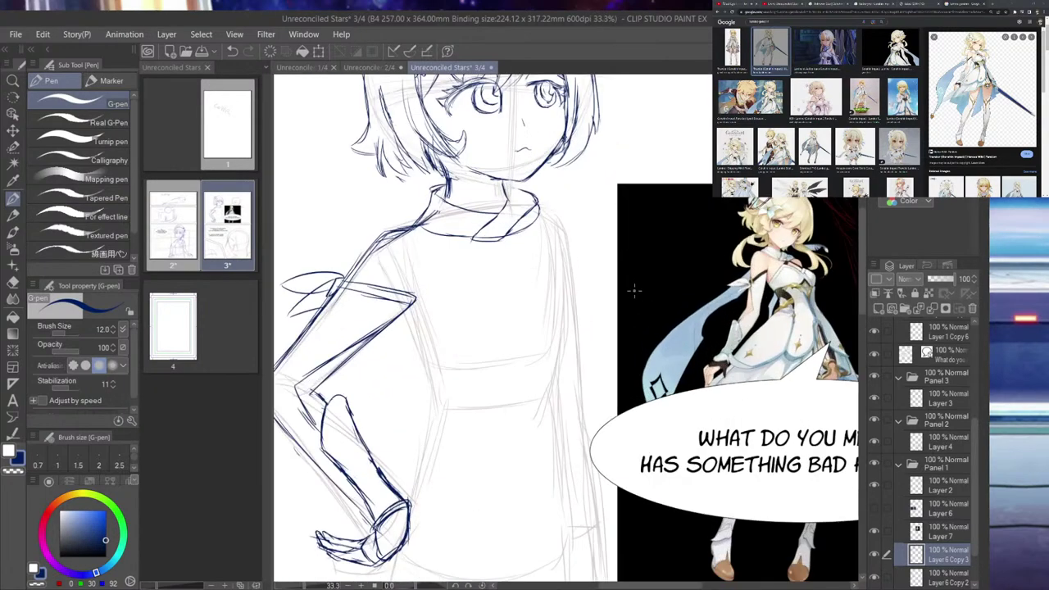
scroll(634, 290, "down", 1)
scroll(633, 293, "up", 1)
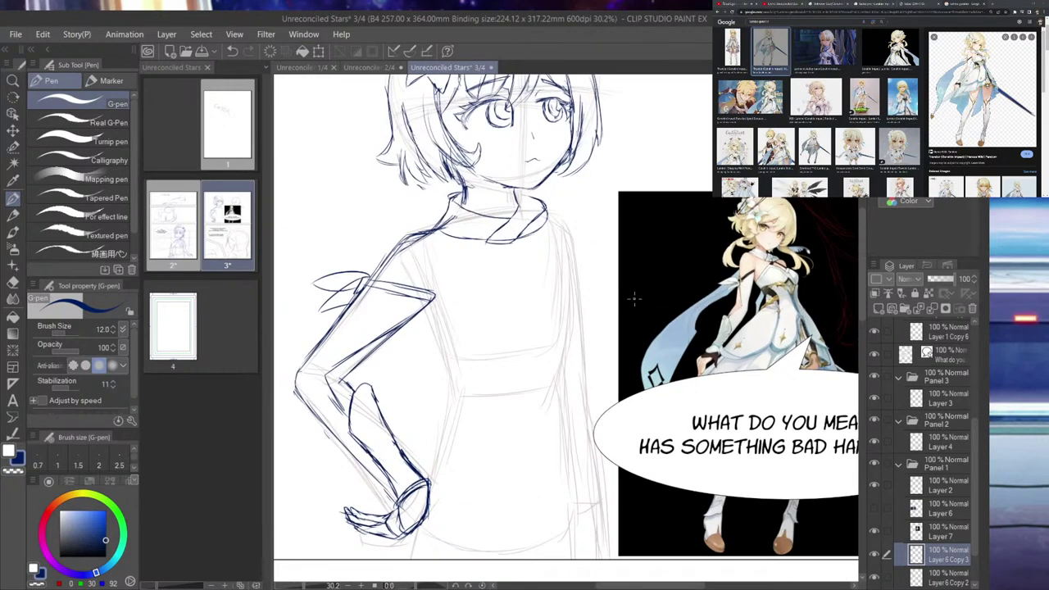
mouse_move(550, 223)
left_mouse_down()
mouse_move(580, 286)
mouse_move(569, 307)
mouse_move(582, 285)
mouse_move(564, 332)
mouse_move(565, 393)
left_mouse_up()
left_click_drag(563, 343, 564, 394)
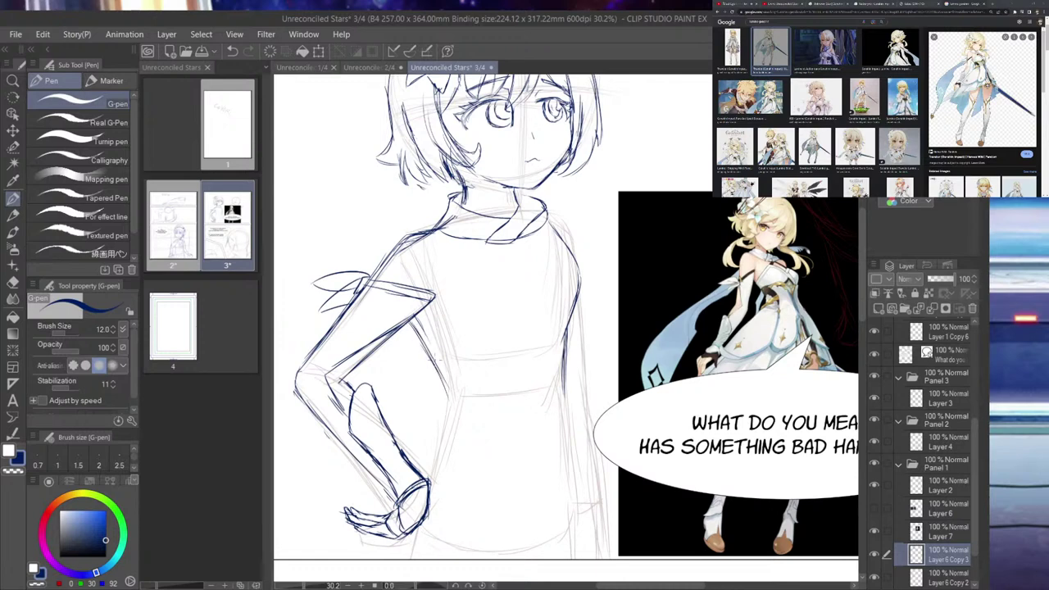
left_click_drag(416, 316, 437, 375)
left_click_drag(419, 338, 445, 403)
left_click_drag(413, 317, 432, 390)
left_click_drag(430, 352, 440, 395)
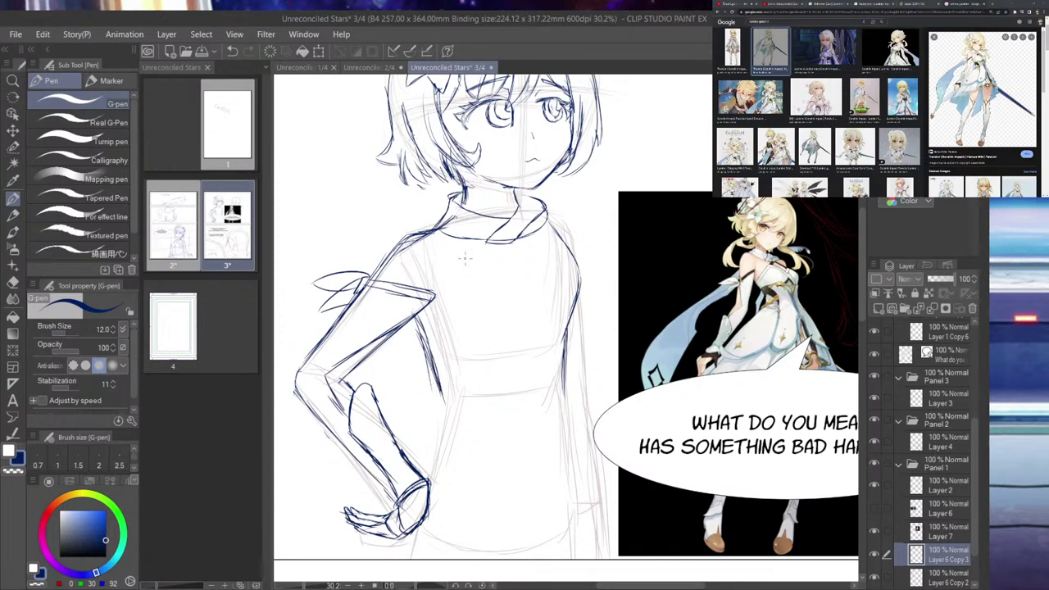
- Try to sketch a peaked bodice line across the chest and rework the torso's far contour
mouse_move(435, 298)
left_mouse_down()
mouse_move(484, 268)
mouse_move(498, 276)
left_mouse_up()
key("ctrl+z")
key("ctrl+z")
key("ctrl+z")
key("ctrl+z")
mouse_move(428, 338)
left_mouse_down()
mouse_move(493, 269)
mouse_move(535, 290)
mouse_move(510, 270)
mouse_move(551, 308)
mouse_move(546, 284)
mouse_move(588, 290)
left_mouse_up()
left_click_drag(583, 251, 567, 330)
mouse_move(585, 292)
left_mouse_down()
mouse_move(567, 334)
mouse_move(564, 416)
left_mouse_up()
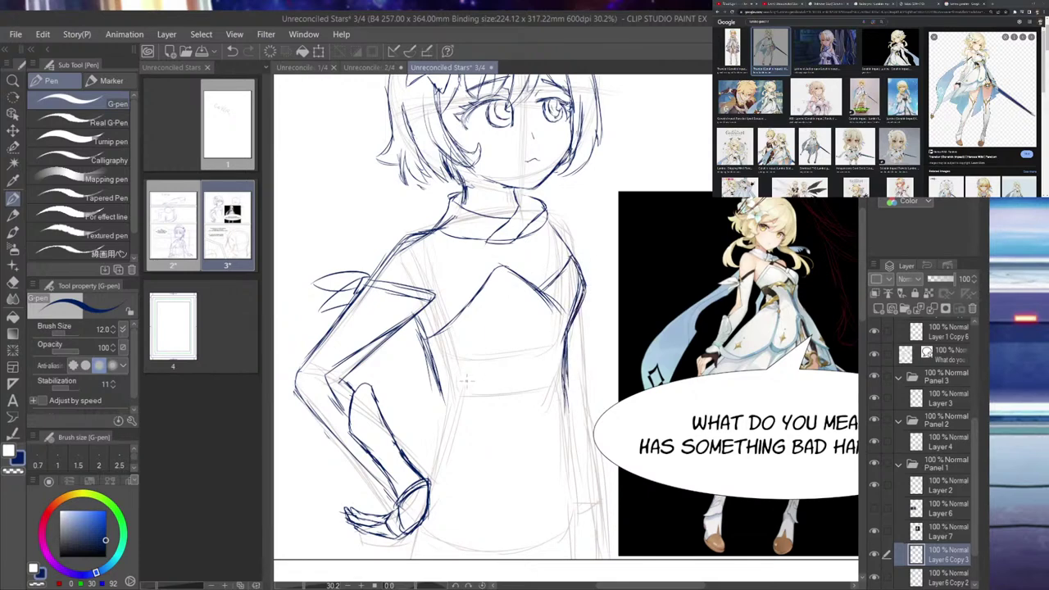
- Try to sketch the narrowed waist and the skirt edges flaring down toward the panel border
left_click_drag(431, 353, 447, 411)
mouse_move(443, 376)
left_mouse_down()
mouse_move(450, 408)
mouse_move(431, 458)
left_mouse_up()
left_click_drag(449, 395, 420, 471)
left_click_drag(446, 403, 413, 475)
left_click_drag(557, 388, 585, 513)
mouse_move(574, 451)
left_mouse_down()
mouse_move(592, 548)
mouse_move(572, 457)
left_mouse_up()
left_click_drag(580, 496, 598, 549)
left_click_drag(570, 450, 580, 495)
left_click_drag(581, 500, 594, 537)
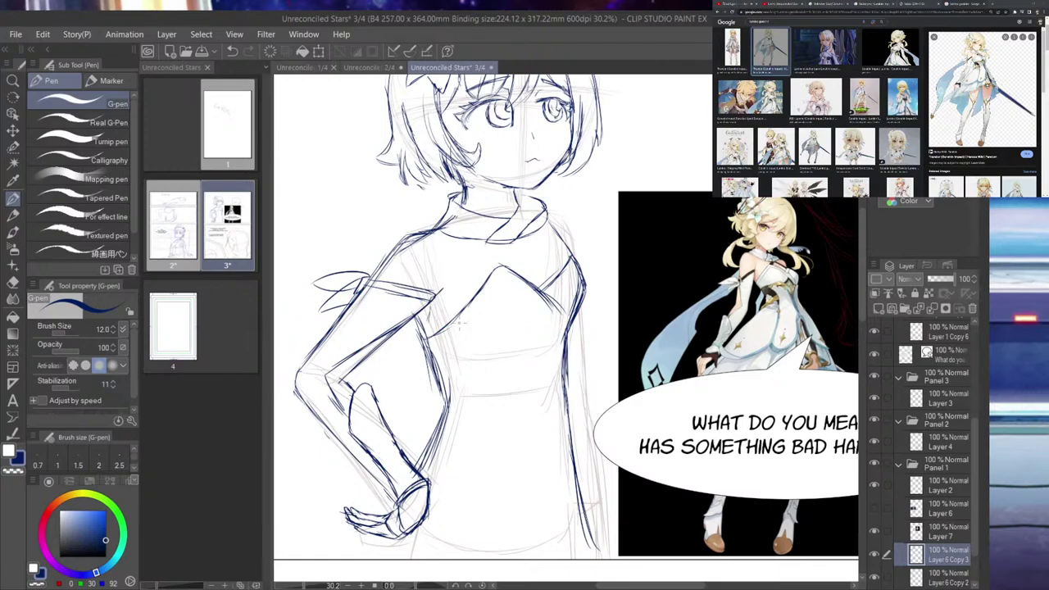
scroll(508, 319, "down", 4)
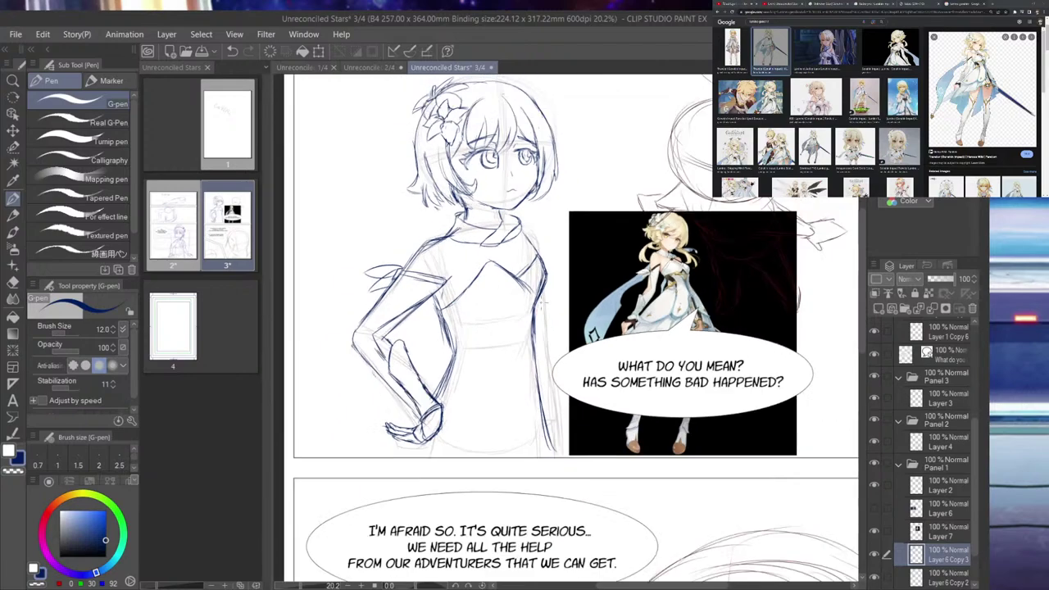
- Undo the torso, chest and skirt strokes back to the bare body guidelines below the scarf
scroll(541, 330, "up", 3)
left_click_drag(450, 305, 458, 378)
key("ctrl+z")
key("ctrl+z")
key("ctrl+z")
key("ctrl+z")
key("ctrl+z")
key("ctrl+z")
key("ctrl+z")
key("ctrl+z")
key("ctrl+z")
key("ctrl+z")
key("ctrl+z")
key("ctrl+z")
- Redraw both sides of the torso from the shoulders down to a pointed lower edge
left_click_drag(535, 209, 539, 215)
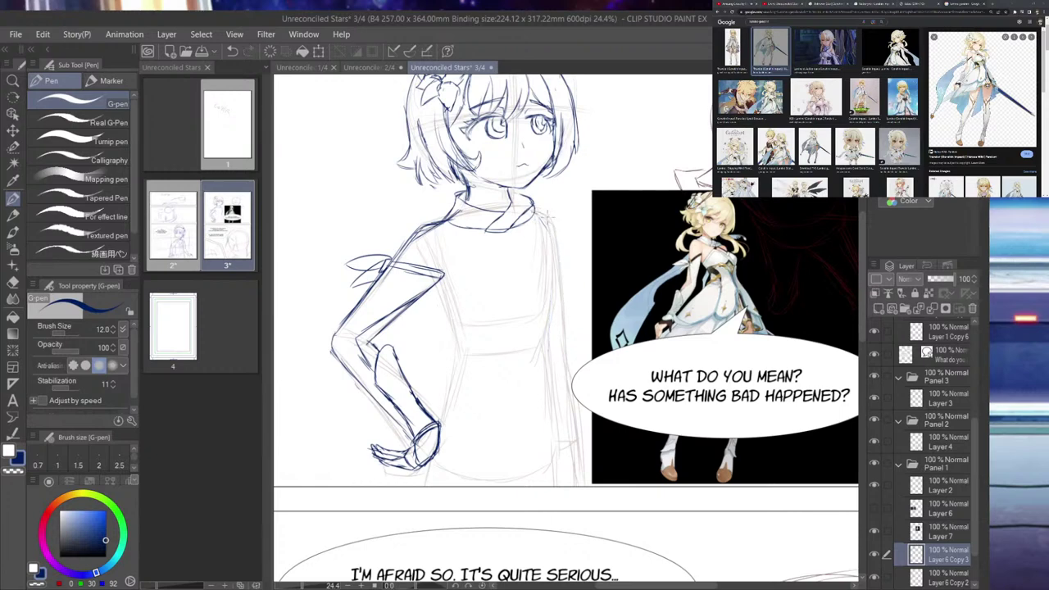
mouse_move(440, 294)
left_mouse_down()
mouse_move(454, 353)
mouse_move(434, 296)
mouse_move(446, 351)
mouse_move(468, 380)
mouse_move(481, 375)
mouse_move(463, 377)
mouse_move(459, 362)
mouse_move(522, 393)
mouse_move(552, 339)
mouse_move(563, 226)
left_mouse_up()
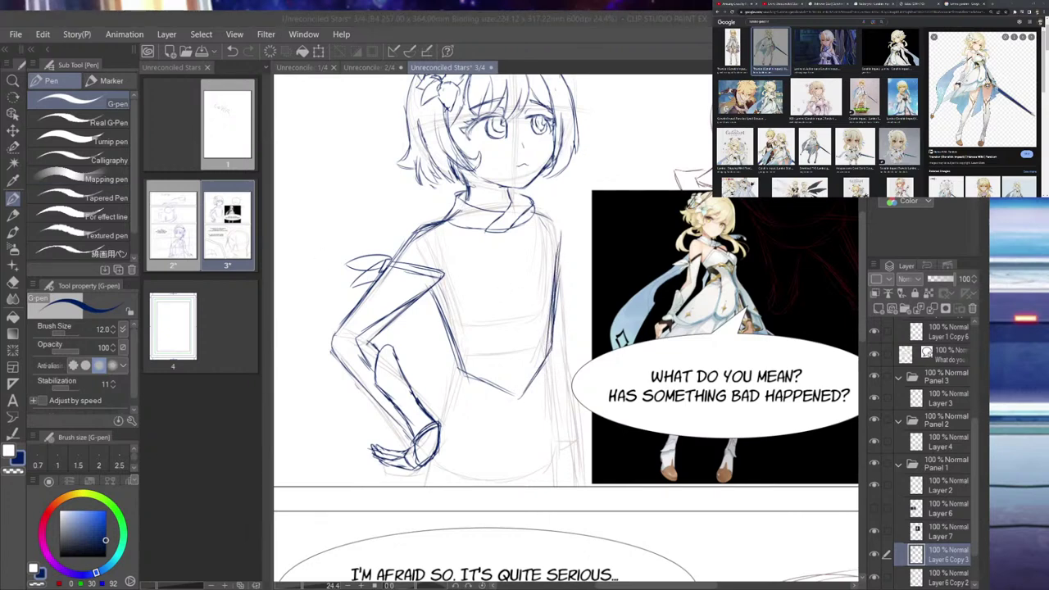
- Switch to the YouTube tab in the browser, skip to the next song and return to the drawing
left_click(735, 4)
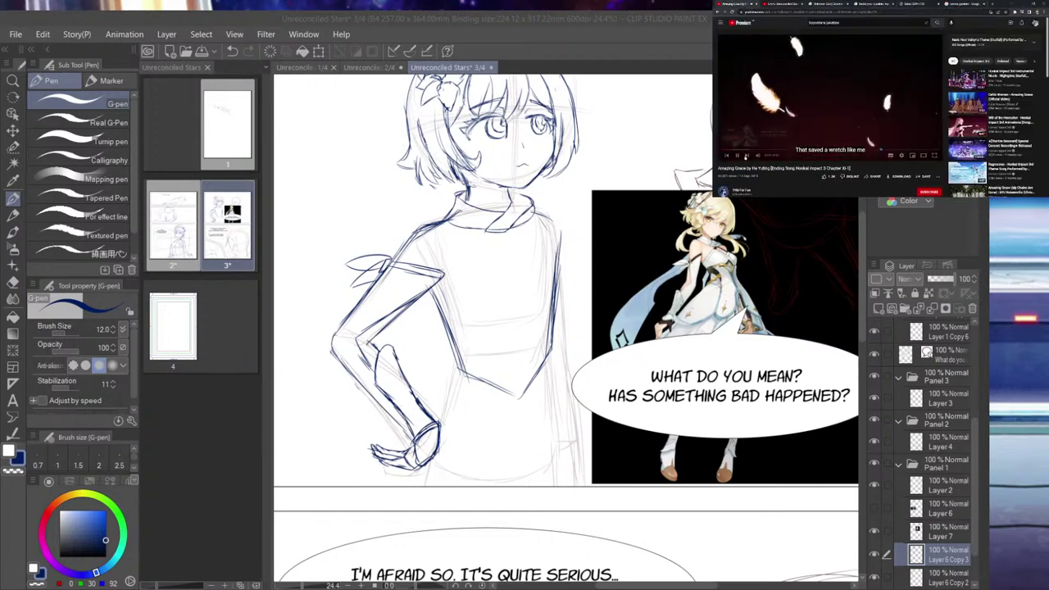
left_click(747, 157)
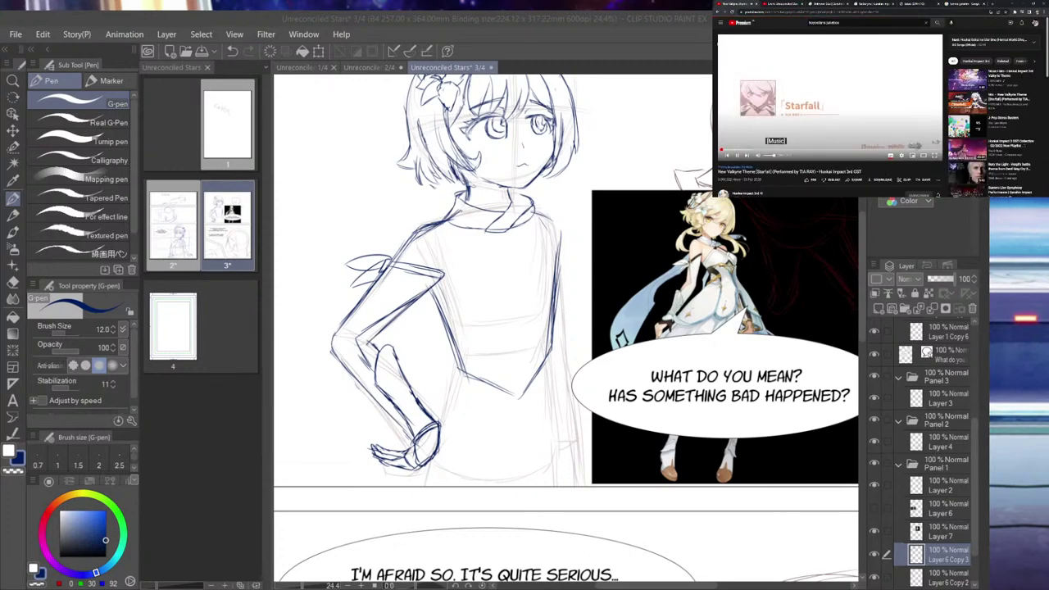
key("alt+Tab")
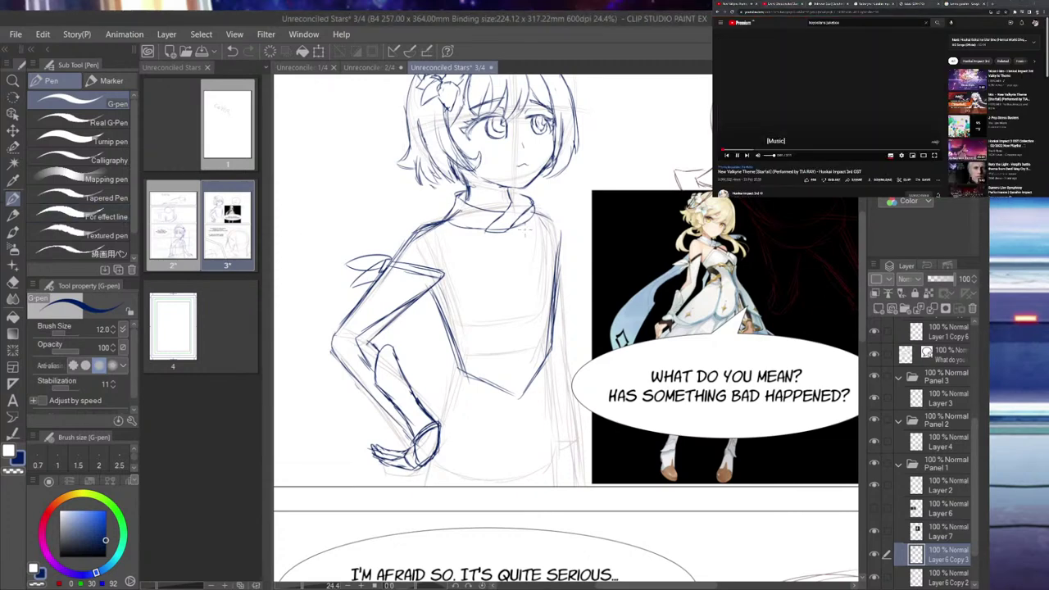
- Rework the torso so both sides narrow to the waist, and draw a waistline between them
mouse_move(555, 230)
left_mouse_down()
mouse_move(563, 257)
mouse_move(544, 337)
left_mouse_up()
left_click_drag(452, 387, 429, 435)
left_click_drag(457, 365, 434, 419)
mouse_move(434, 292)
left_mouse_down()
mouse_move(472, 362)
mouse_move(478, 349)
mouse_move(551, 331)
left_mouse_up()
mouse_move(557, 292)
left_mouse_down()
mouse_move(537, 375)
mouse_move(501, 393)
mouse_move(450, 351)
mouse_move(484, 381)
left_mouse_up()
mouse_move(443, 313)
left_mouse_down()
mouse_move(455, 350)
mouse_move(434, 301)
left_mouse_up()
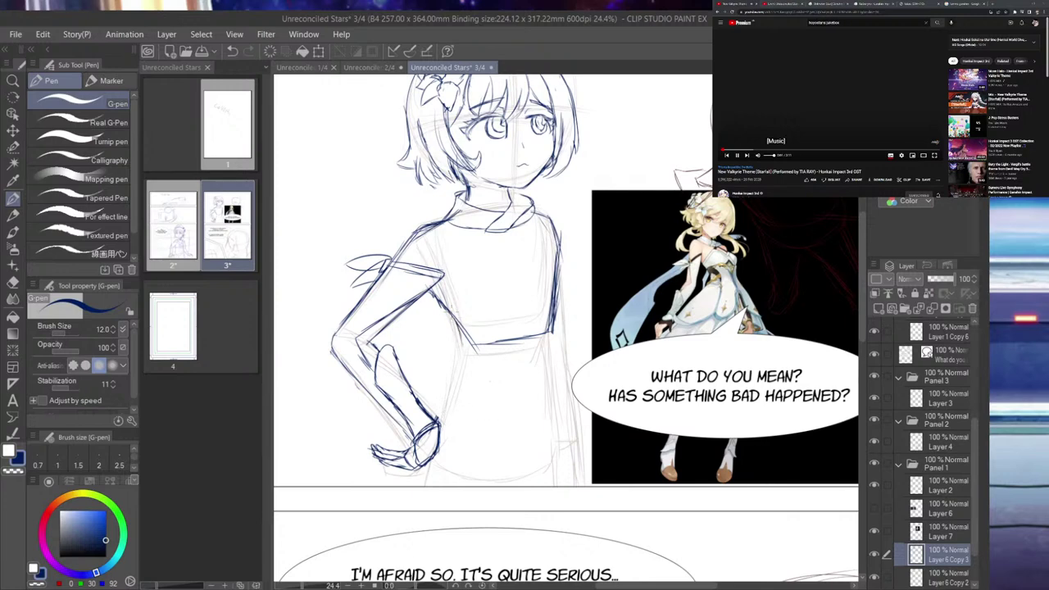
- Sketch the skirt's side edges from the waist down past the hand on the hip to the panel border
left_click_drag(469, 338, 446, 408)
left_click_drag(467, 359, 442, 423)
mouse_move(556, 323)
left_mouse_down()
mouse_move(572, 397)
mouse_move(572, 464)
left_mouse_up()
left_click_drag(566, 409, 571, 478)
left_click_drag(570, 433, 579, 484)
left_click_drag(569, 398, 577, 467)
left_click_drag(566, 370, 583, 457)
left_click_drag(580, 421, 591, 484)
left_click_drag(552, 293, 562, 331)
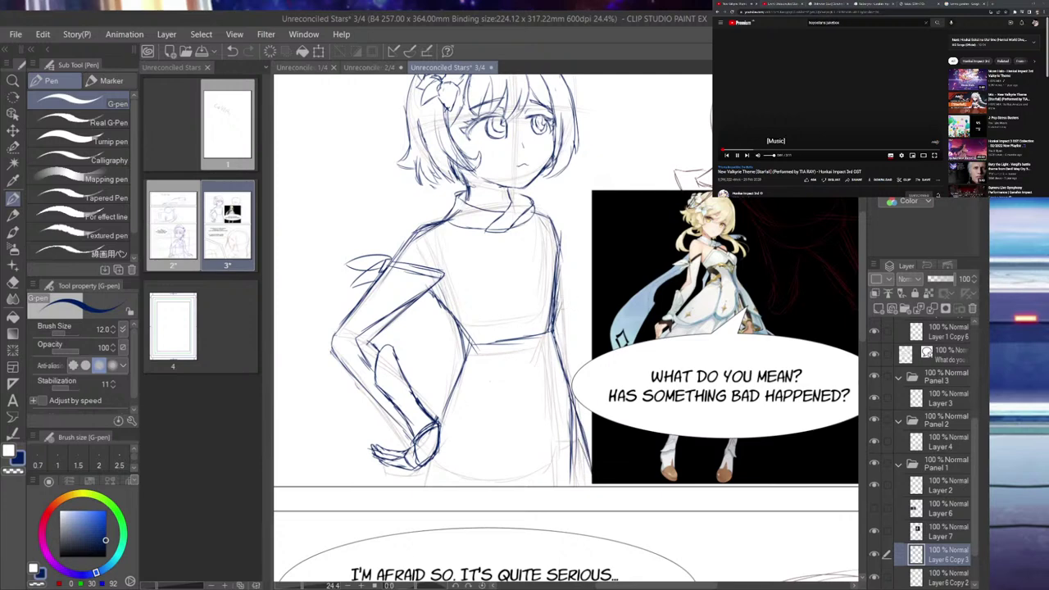
- Sketch the far shoulder and upper side contour from the scarf down to the waist
mouse_move(544, 218)
left_mouse_down()
mouse_move(574, 263)
mouse_move(564, 306)
left_mouse_up()
mouse_move(571, 280)
left_mouse_down()
mouse_move(558, 332)
mouse_move(567, 302)
left_mouse_up()
left_click_drag(569, 300, 555, 337)
left_click_drag(544, 223, 559, 244)
mouse_move(562, 251)
left_mouse_down()
mouse_move(576, 267)
mouse_move(564, 306)
left_mouse_up()
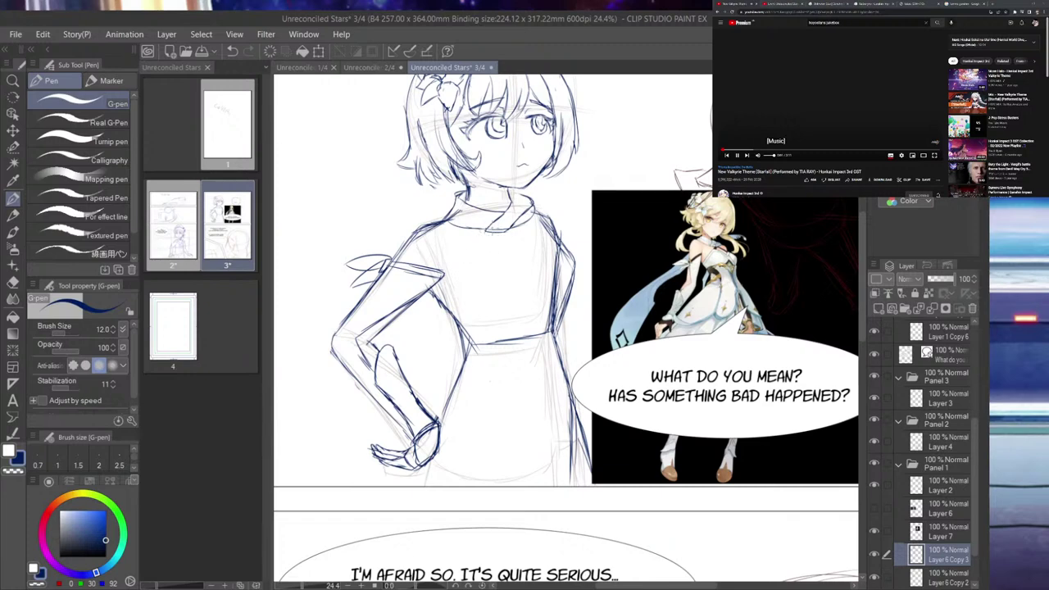
- Draw the diagonal bodice lines from the scarf across the chest to the far side and the near underarm
left_click_drag(492, 231, 485, 251)
left_click_drag(537, 230, 554, 244)
mouse_move(491, 245)
left_mouse_down()
mouse_move(553, 274)
mouse_move(561, 267)
left_mouse_up()
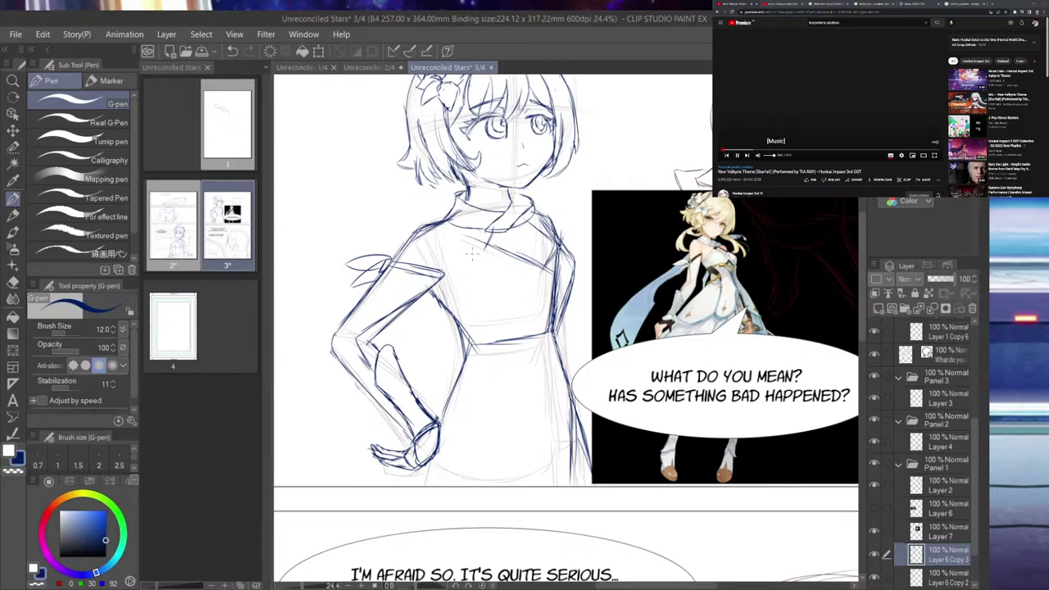
left_click_drag(488, 248, 439, 303)
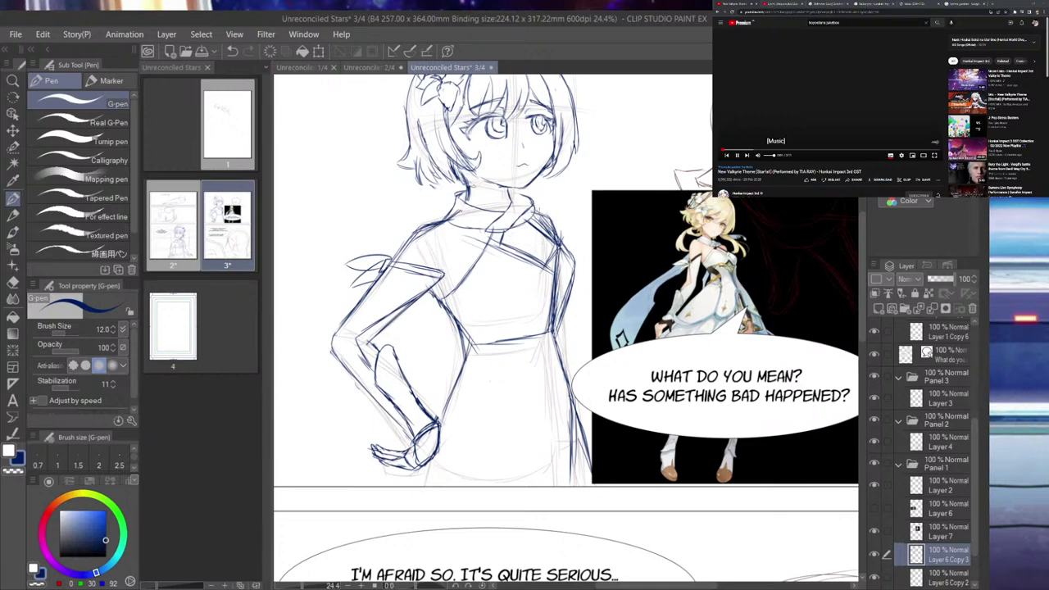
- Erase the surplus inner line along the torso's far side and extend the near skirt edge to the panel border
left_click_drag(558, 326, 570, 383)
left_click_drag(558, 329, 573, 410)
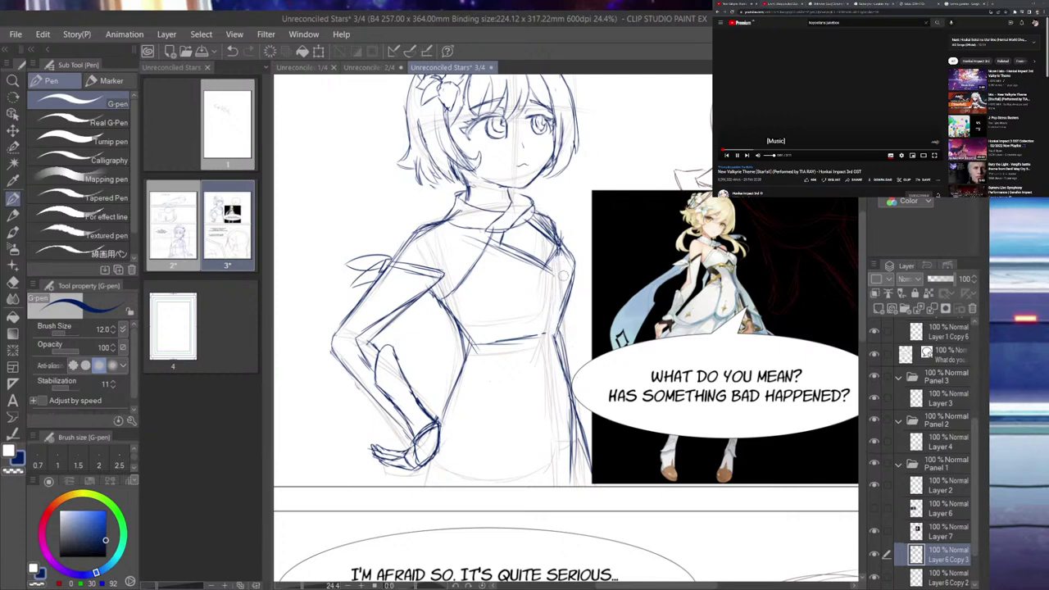
left_click_drag(537, 261, 567, 285)
scroll(554, 313, "down", 2)
scroll(566, 348, "up", 4)
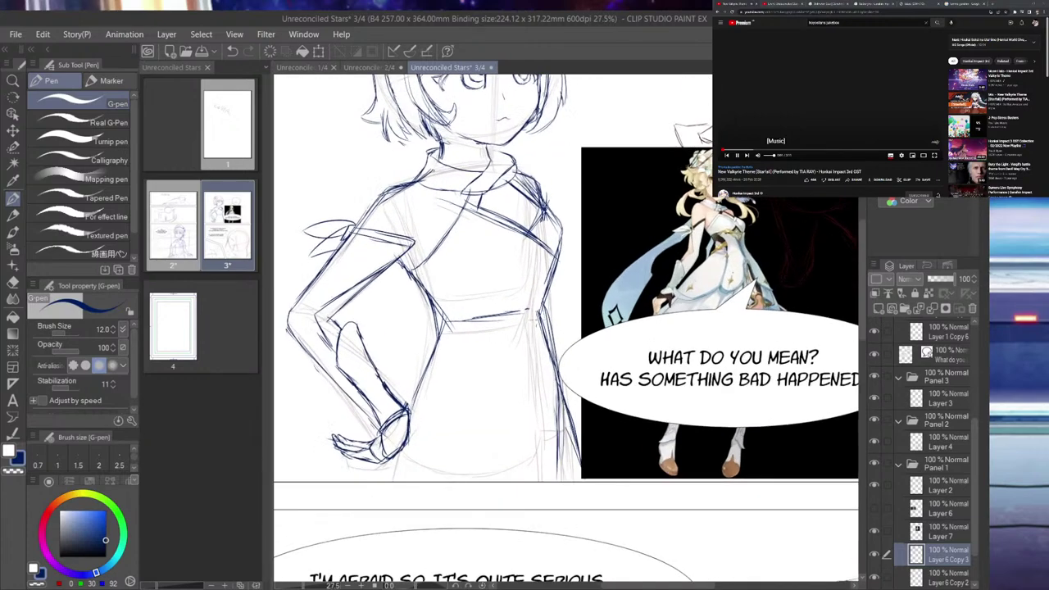
mouse_move(434, 302)
left_mouse_down()
mouse_move(433, 328)
mouse_move(427, 292)
mouse_move(421, 349)
mouse_move(356, 515)
left_mouse_up()
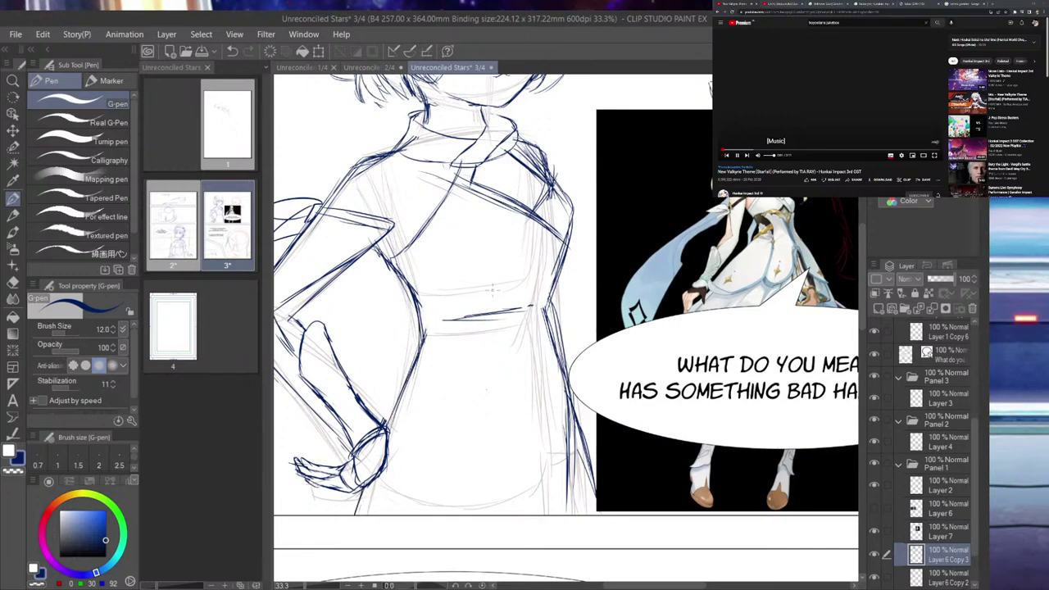
- Double the diagonal bodice lines below the scarf to form a band across the chest
left_click_drag(458, 200, 561, 242)
left_click_drag(496, 212, 564, 253)
mouse_move(467, 193)
left_mouse_down()
mouse_move(413, 264)
mouse_move(482, 189)
mouse_move(455, 182)
left_mouse_up()
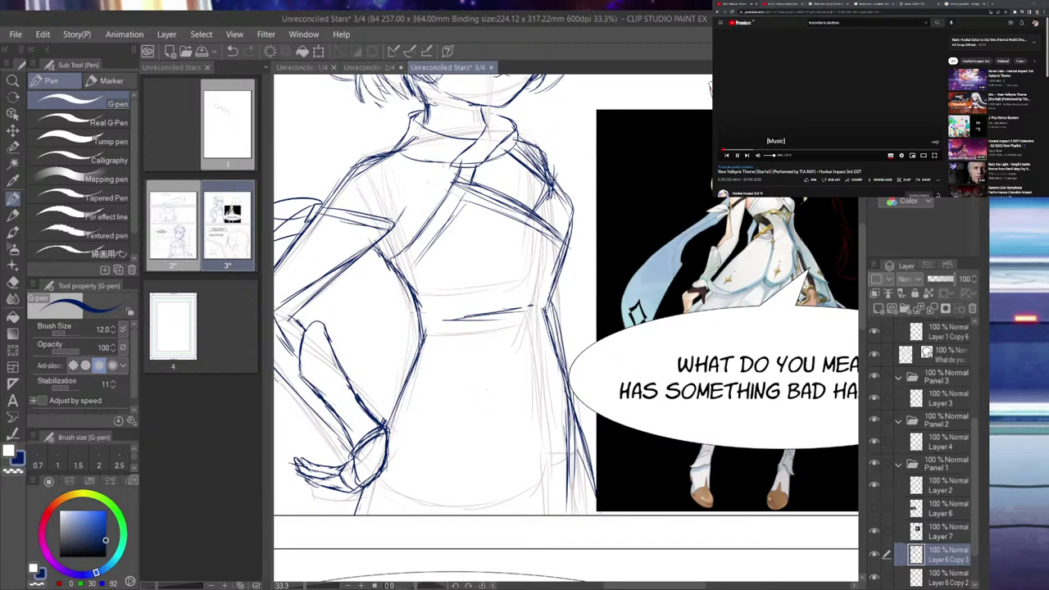
- Redraw the far side of the waist and hip, and erase the overlapping skirt edge strokes
left_click_drag(562, 266, 558, 358)
left_click_drag(554, 289, 592, 464)
left_click_drag(545, 285, 564, 388)
left_click_drag(552, 349, 600, 497)
left_click_drag(564, 415, 571, 491)
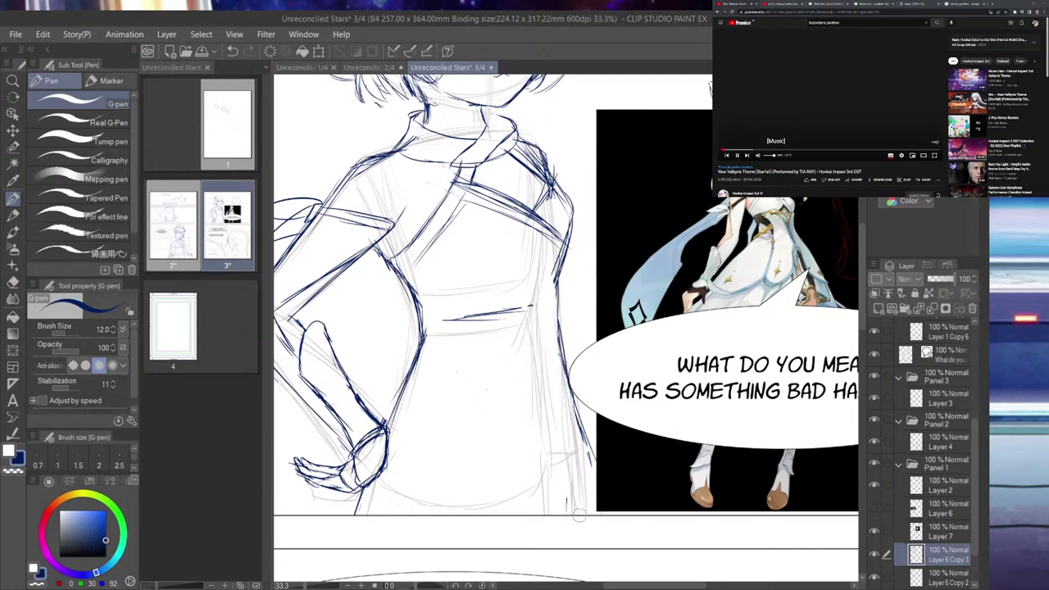
mouse_move(563, 391)
left_mouse_down()
mouse_move(550, 332)
mouse_move(563, 341)
mouse_move(597, 480)
left_mouse_up()
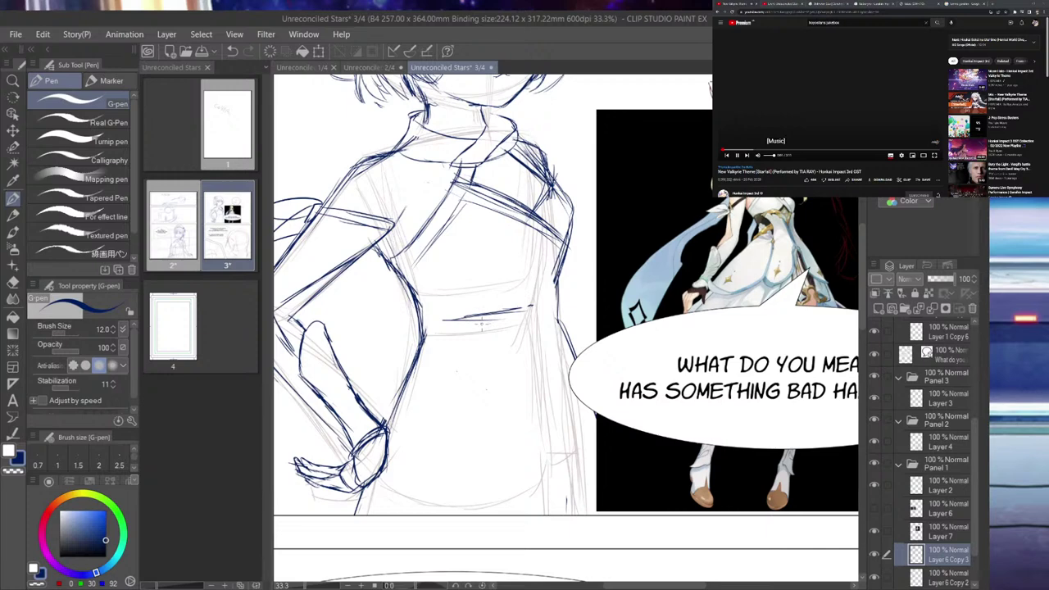
- Draw a curved waistline, undo the pointed side detail and replace it with slanted panel lines below the chest band
mouse_move(424, 320)
left_mouse_down()
mouse_move(500, 287)
mouse_move(469, 300)
mouse_move(527, 293)
mouse_move(517, 299)
mouse_move(550, 309)
mouse_move(562, 290)
mouse_move(541, 262)
mouse_move(557, 285)
left_mouse_up()
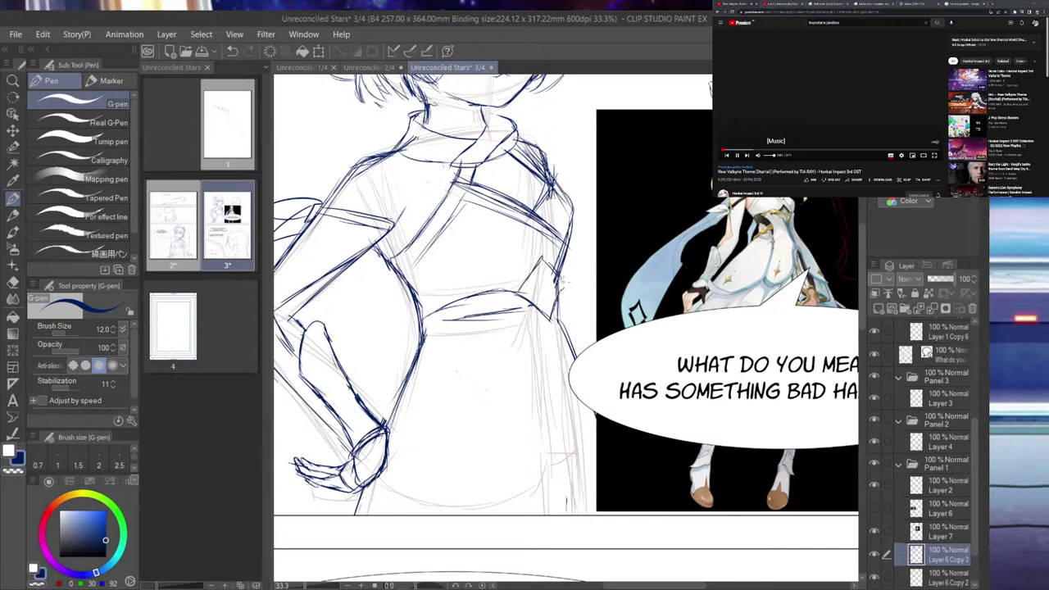
key("ctrl+z")
key("ctrl+z")
key("ctrl+z")
key("ctrl+z")
key("ctrl+z")
mouse_move(507, 289)
left_mouse_down()
mouse_move(536, 239)
mouse_move(562, 248)
mouse_move(557, 264)
mouse_move(521, 272)
mouse_move(512, 292)
left_mouse_up()
left_click_drag(540, 250, 520, 286)
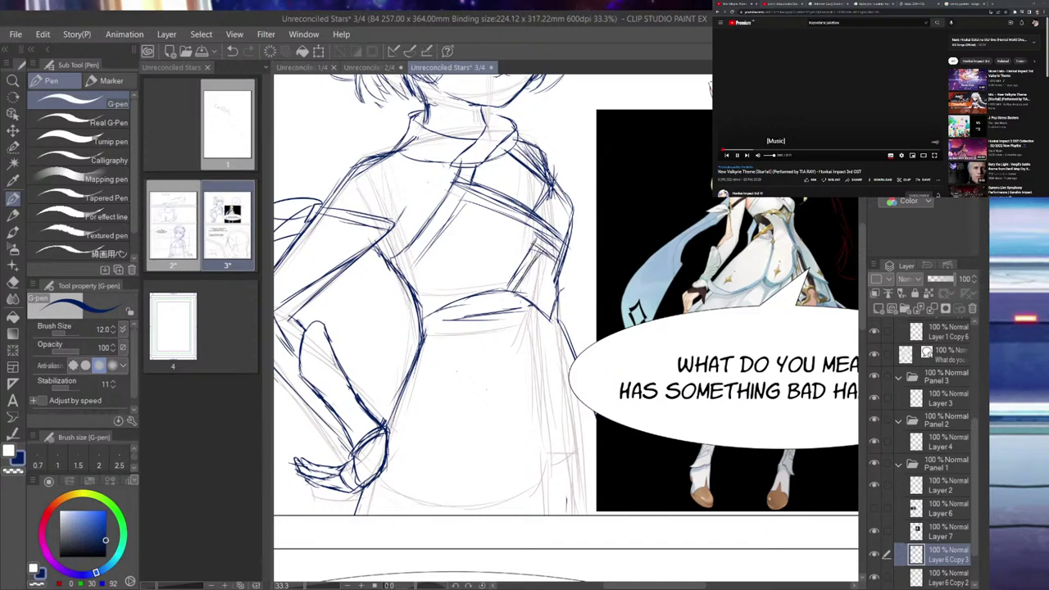
- Undo the first fold strokes under the waistline and draw a curved, pointed fold hanging over the skirt
left_click_drag(435, 318, 457, 393)
left_click_drag(449, 339, 462, 411)
key("ctrl+z")
key("ctrl+z")
left_click_drag(444, 321, 482, 392)
left_click_drag(470, 348, 483, 408)
left_click_drag(425, 338, 477, 407)
left_click_drag(462, 354, 482, 405)
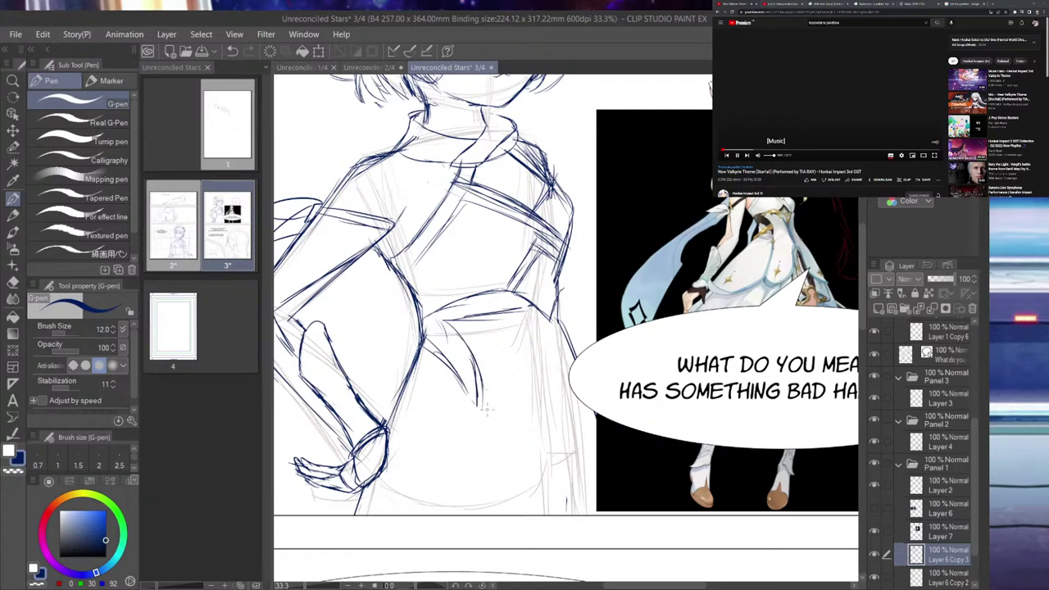
- Draw the skirt's far edge flaring down from the waist beside the speech bubble
scroll(586, 326, "down", 4)
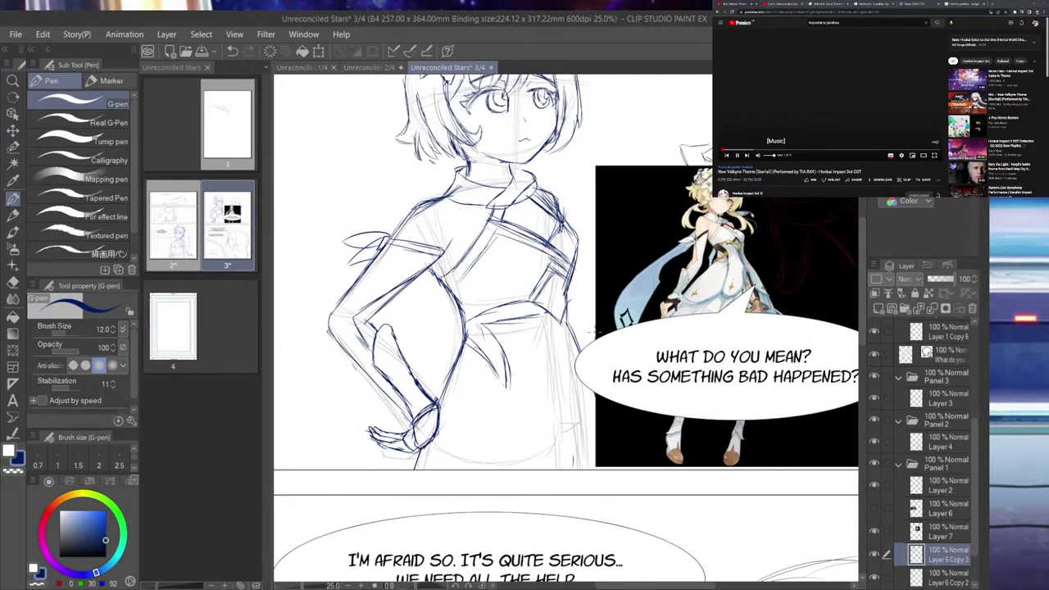
scroll(557, 304, "up", 2)
scroll(563, 306, "up", 1)
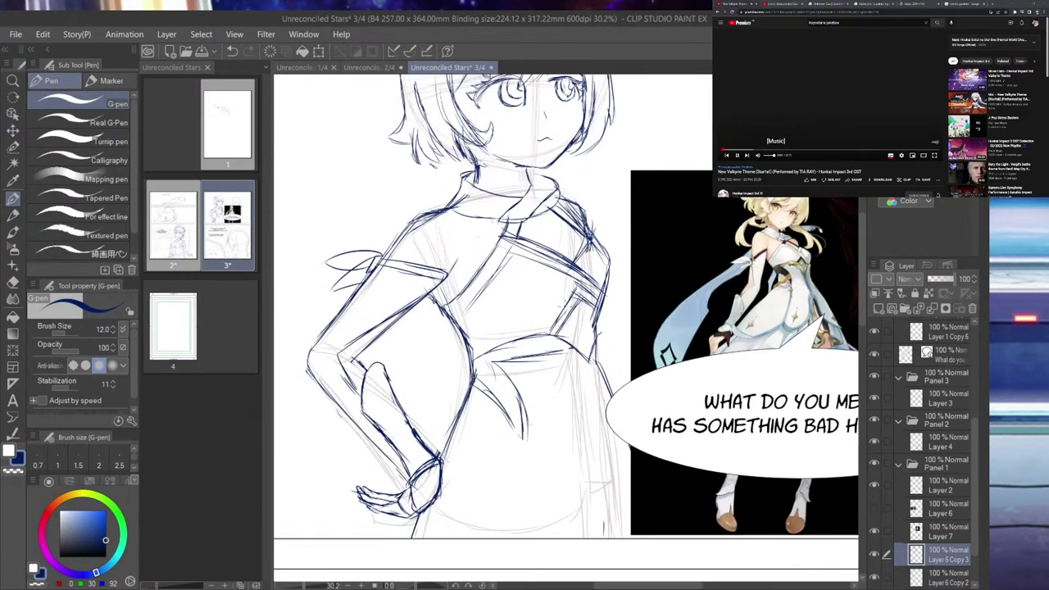
left_click_drag(597, 314, 632, 435)
- Select Layer 7 and toggle its visibility to check which sketch strokes sit on the reference image layer
scroll(580, 376, "down", 3)
left_click(12, 114)
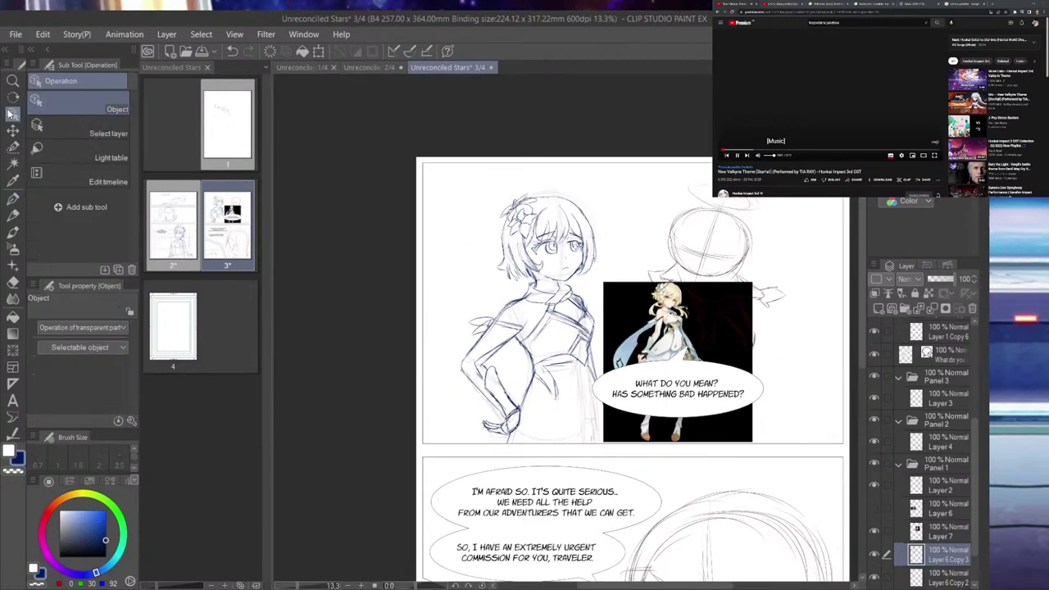
left_click(934, 531)
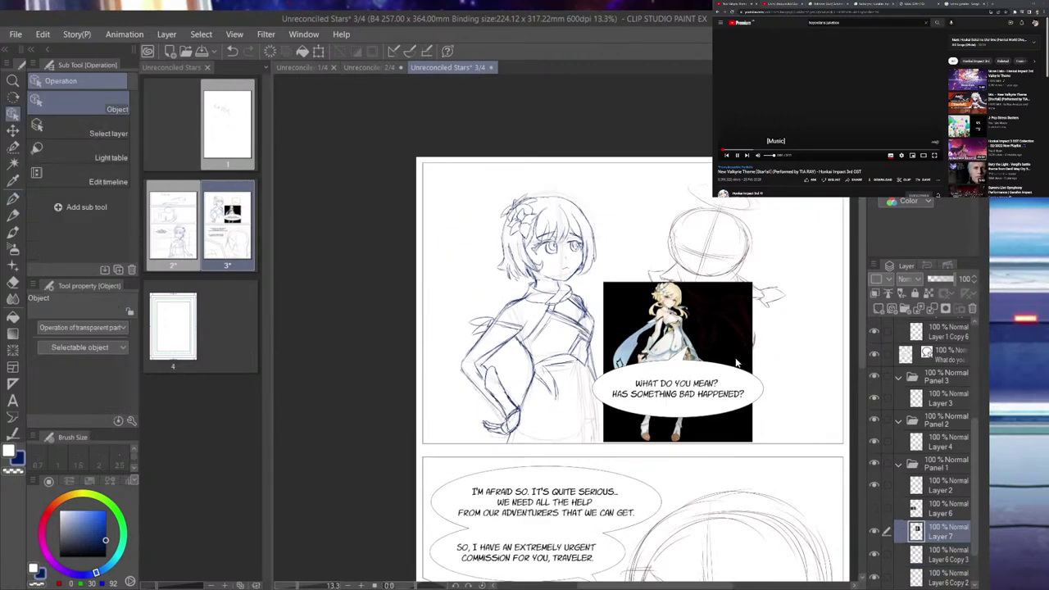
left_click(875, 532)
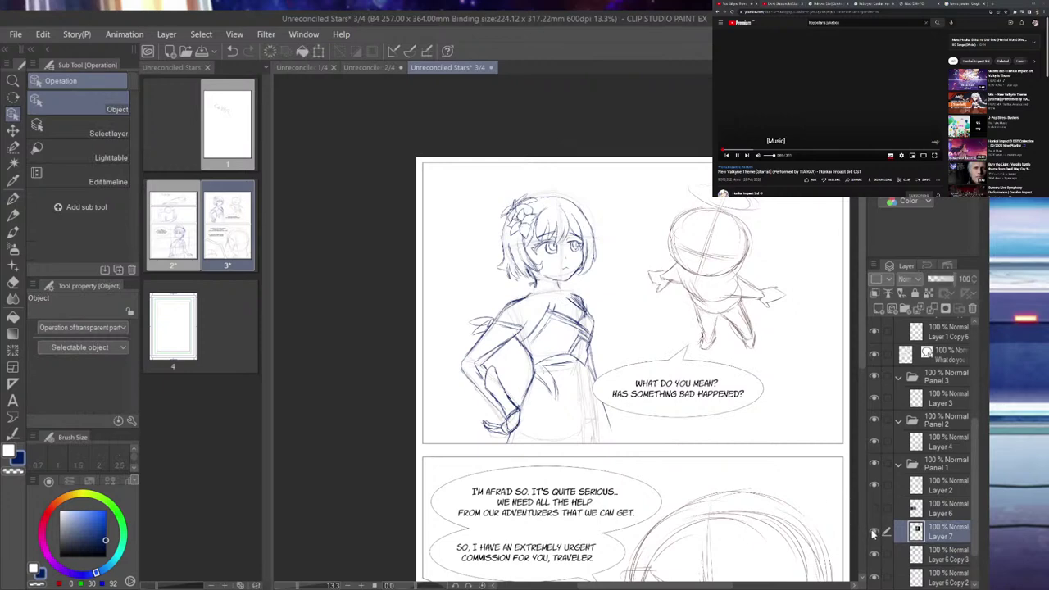
left_click(873, 532)
- Move the scarf strokes from Layer 7 to a separate layer merged with Layer 6 Copy 3, then hide Layer 7 and clear the selection
left_click(13, 148)
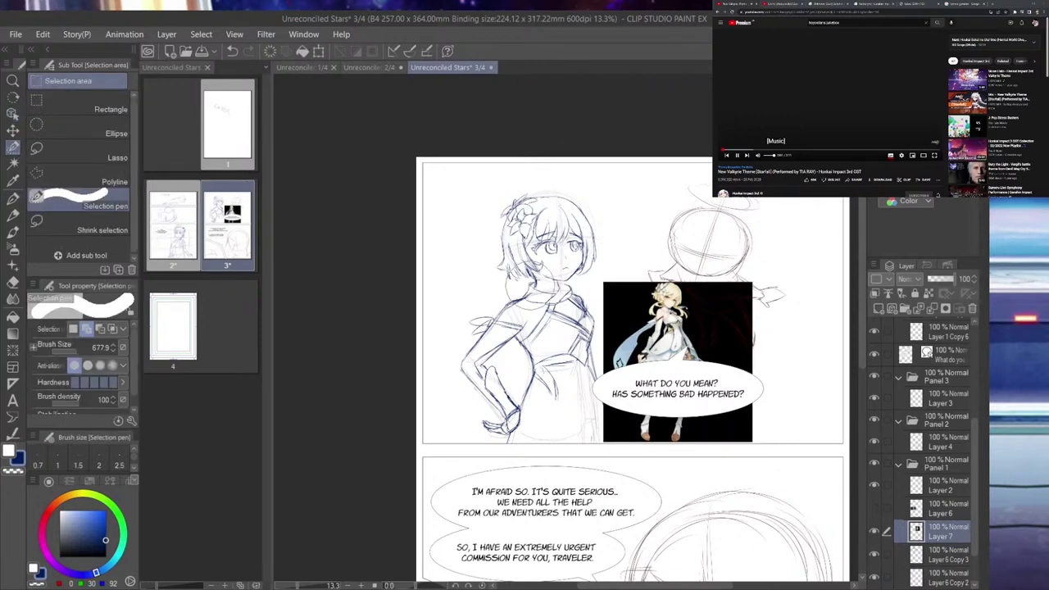
mouse_move(513, 262)
left_mouse_down()
mouse_move(574, 287)
mouse_move(549, 307)
left_mouse_up()
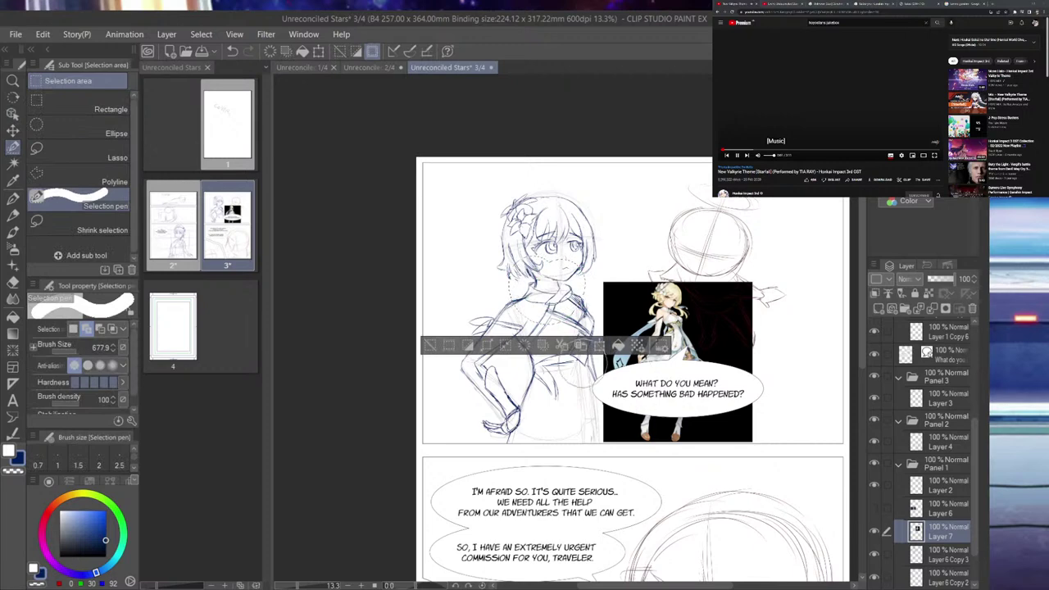
left_click(562, 344)
left_click_drag(917, 539, 940, 570)
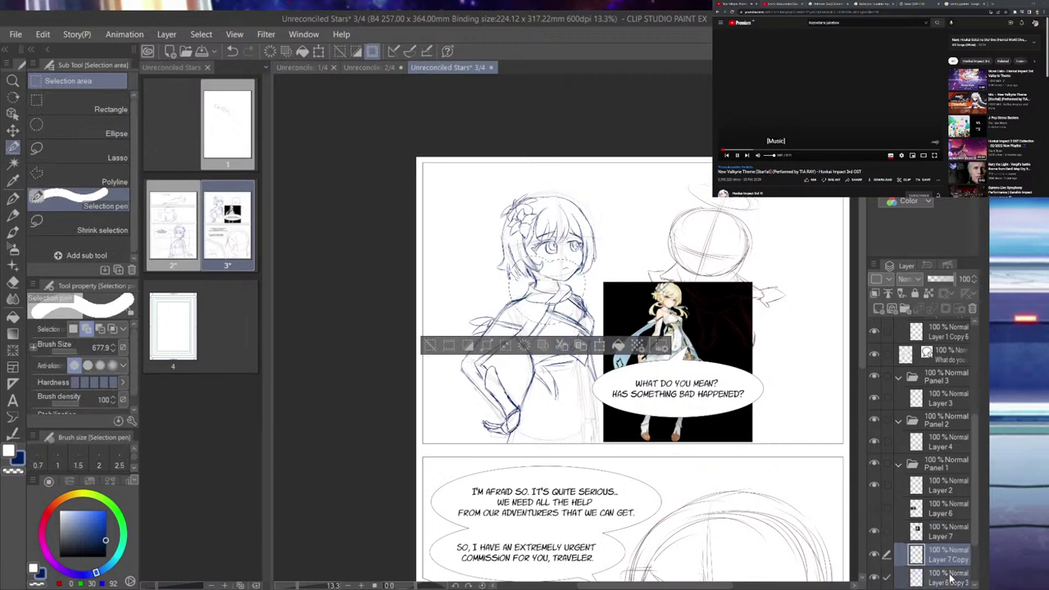
left_click(874, 533)
key("ctrl+d")
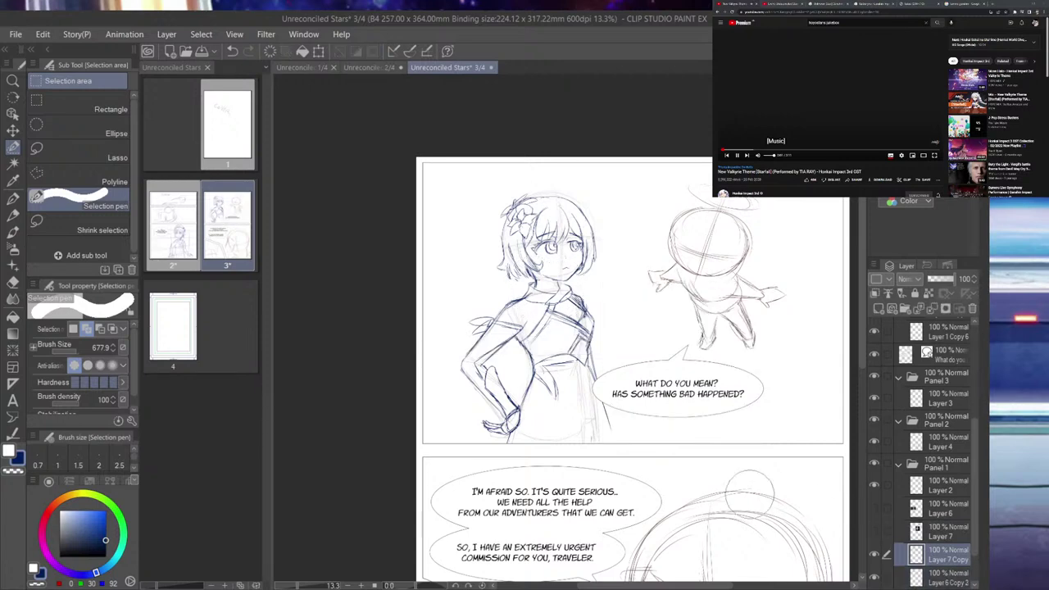
- Extend the skirt's far edge below the speech bubble to the panel's lower border with the G-pen
scroll(667, 467, "up", 3)
scroll(878, 573, "down", 2)
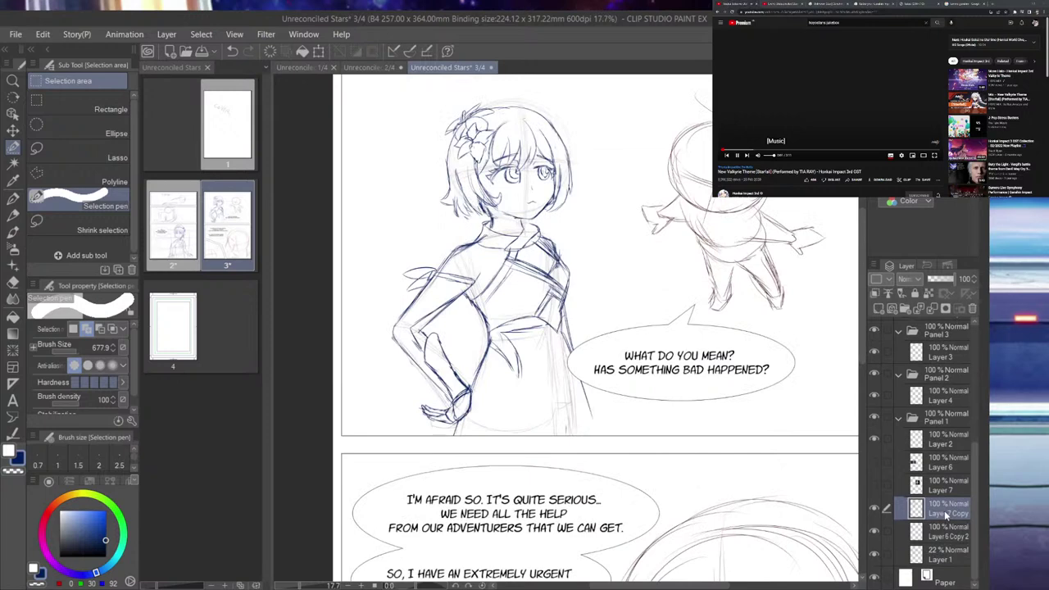
left_click(11, 200)
left_click_drag(584, 397, 593, 437)
left_click_drag(584, 401, 595, 436)
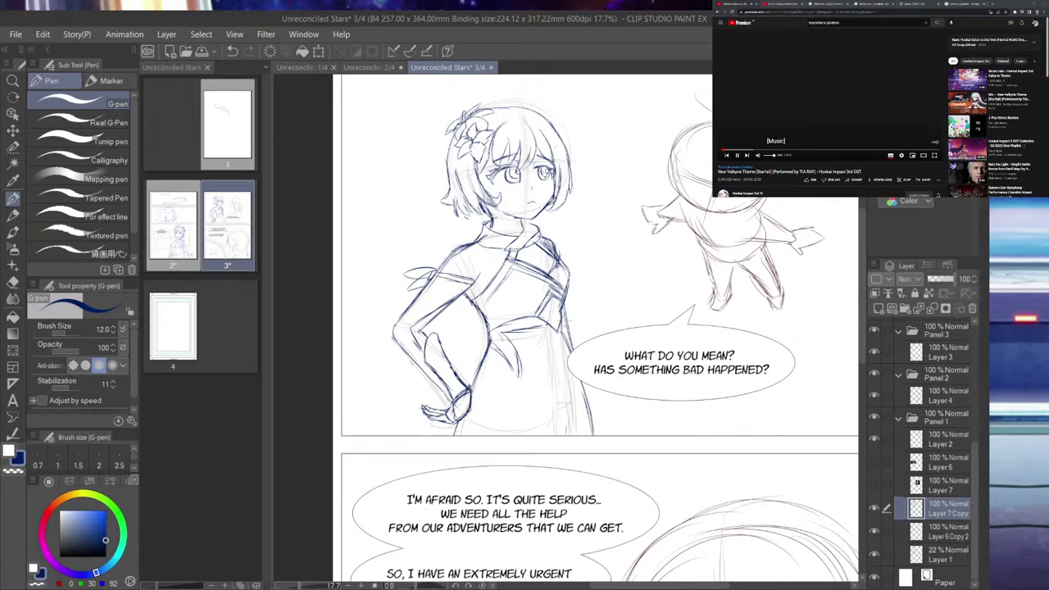
- Compare the contents of Layer 7 Copy and Layer 6 Copy 2 by toggling their visibility, and merge the two layers
left_click(875, 530)
left_click(875, 531)
left_click(875, 509)
left_click(874, 511)
left_click(874, 531)
left_click(875, 531)
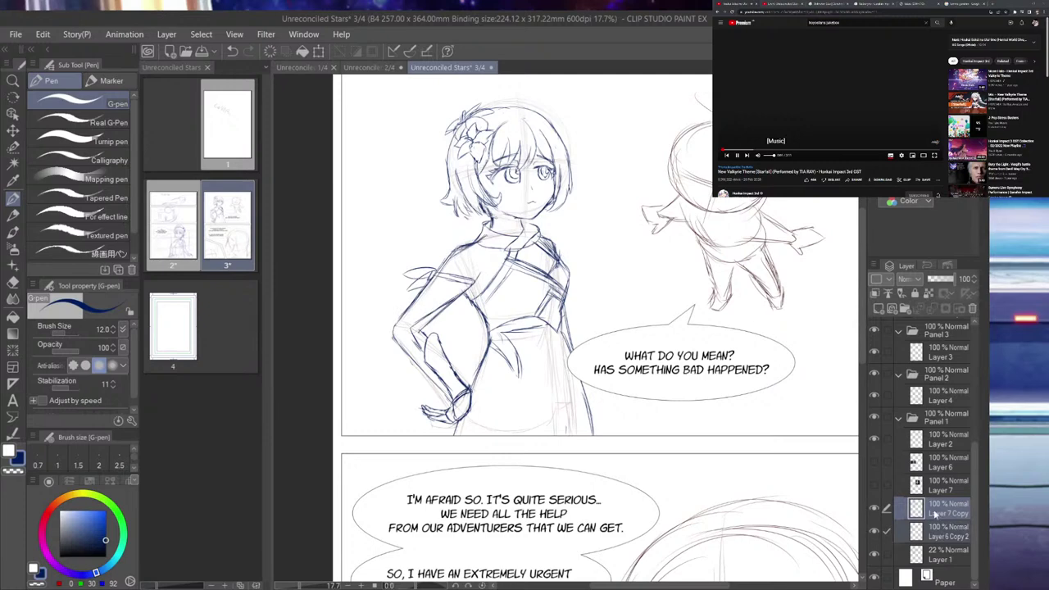
key("shift+alt+e")
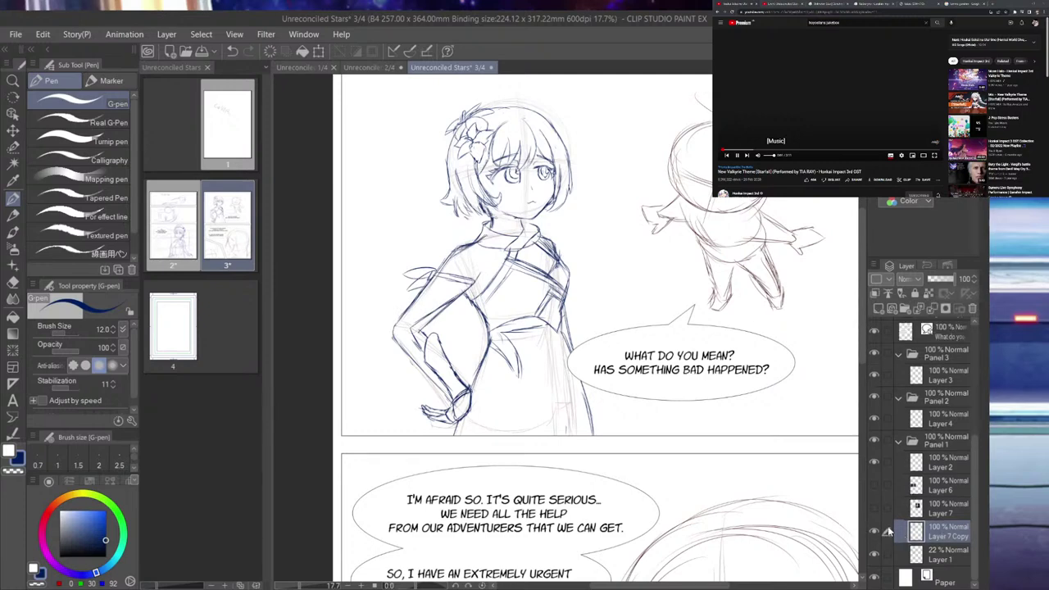
left_click(874, 531)
left_click(874, 531)
- Draw the long fold down the skirt's middle and a pointed opening near its hem, checking the reference image on Layer 7
left_click(874, 508)
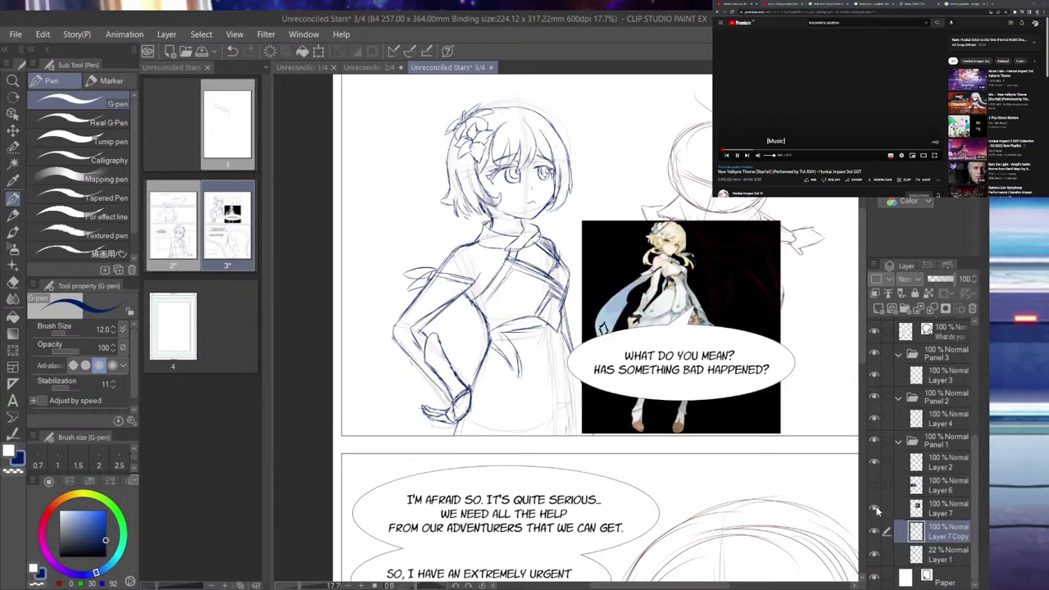
left_click(875, 507)
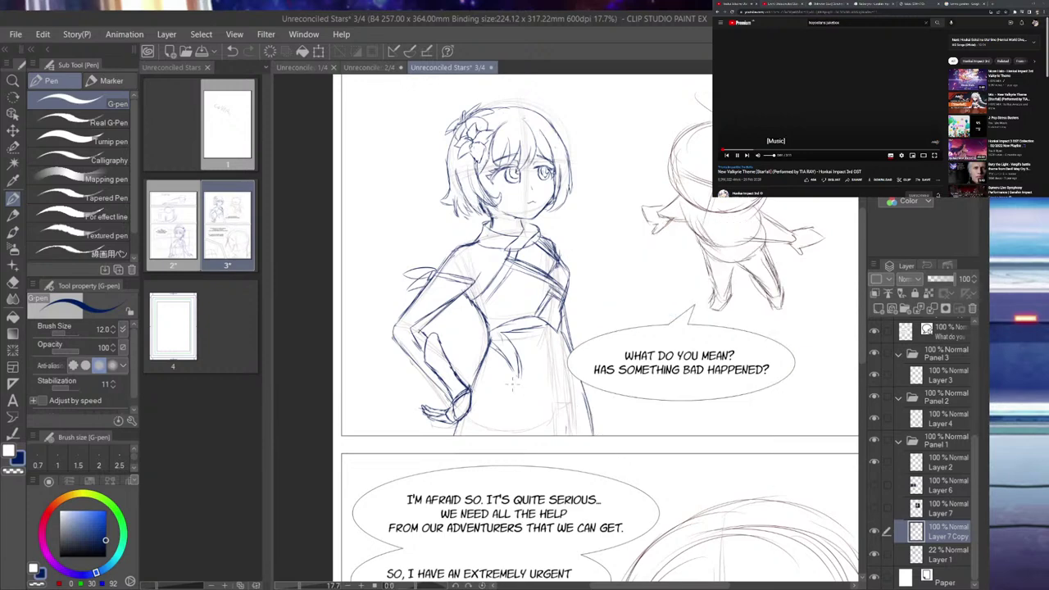
left_click_drag(497, 362, 522, 430)
left_click_drag(520, 375, 524, 425)
left_click_drag(492, 349, 499, 360)
left_click(875, 508)
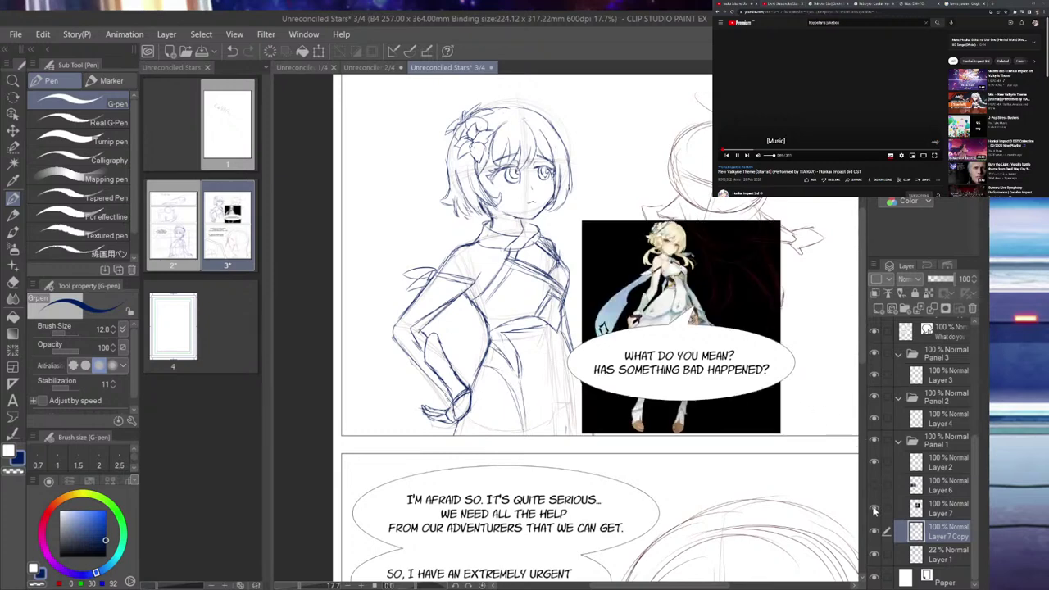
left_click(875, 509)
mouse_move(554, 438)
left_mouse_down()
mouse_move(556, 408)
mouse_move(573, 408)
left_mouse_up()
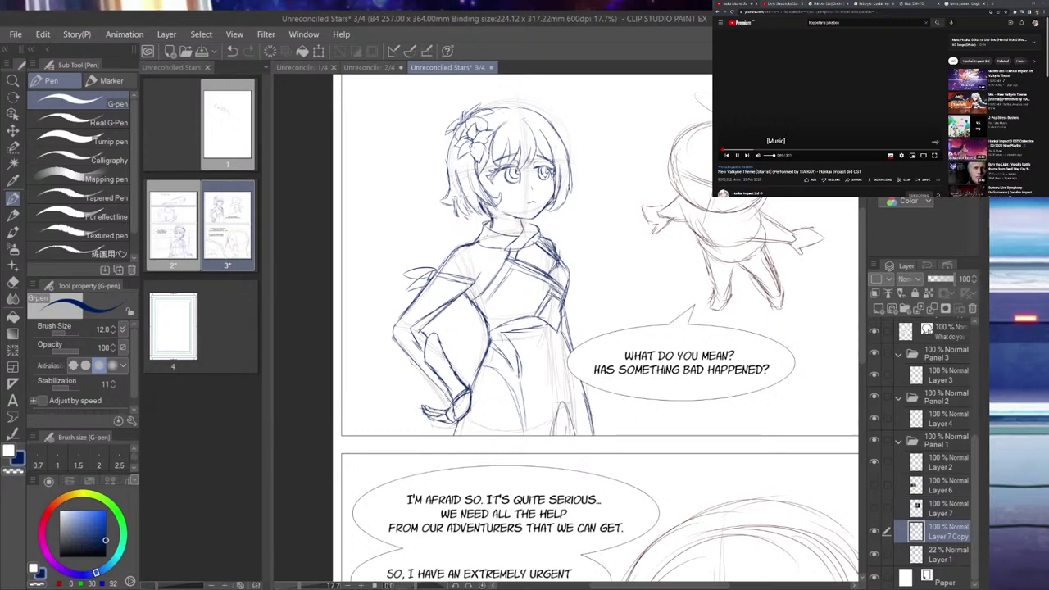
- Draw a long lock of hair falling over the shoulder of the bent arm, checking the Layer 7 reference
left_click(873, 509)
left_click(873, 509)
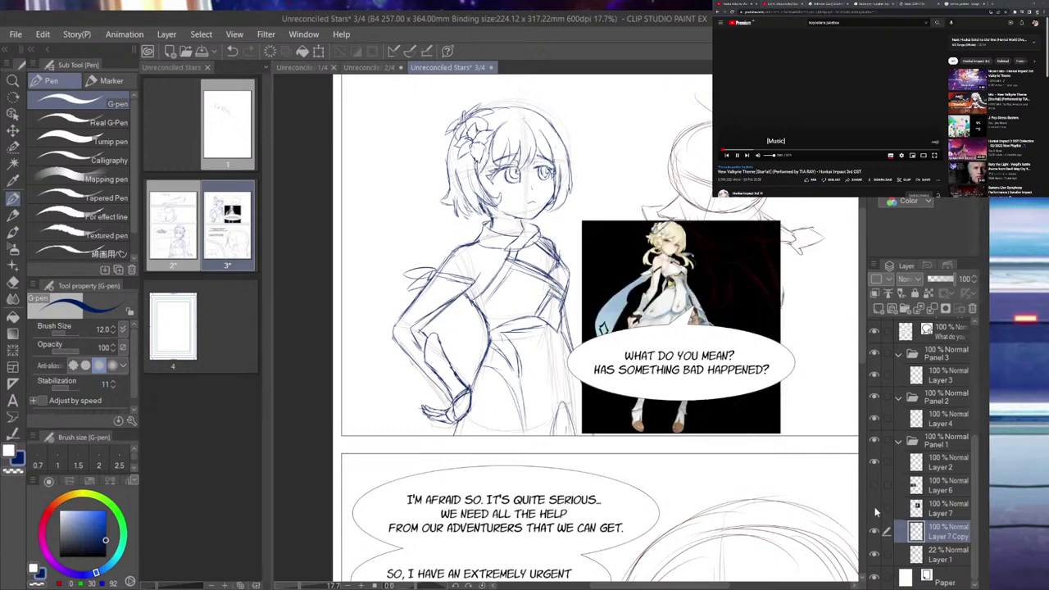
left_click_drag(470, 212, 461, 289)
key("ctrl+z")
left_click_drag(471, 209, 478, 288)
mouse_move(470, 244)
left_mouse_down()
mouse_move(479, 288)
mouse_move(469, 262)
mouse_move(481, 290)
mouse_move(496, 294)
mouse_move(469, 252)
mouse_move(472, 205)
mouse_move(472, 222)
left_mouse_up()
key("ctrl+z")
key("ctrl+z")
left_click_drag(482, 262, 462, 231)
key("ctrl+z")
key("ctrl+z")
key("ctrl+z")
mouse_move(472, 244)
left_mouse_down()
mouse_move(497, 269)
mouse_move(467, 251)
mouse_move(462, 260)
mouse_move(492, 286)
left_mouse_up()
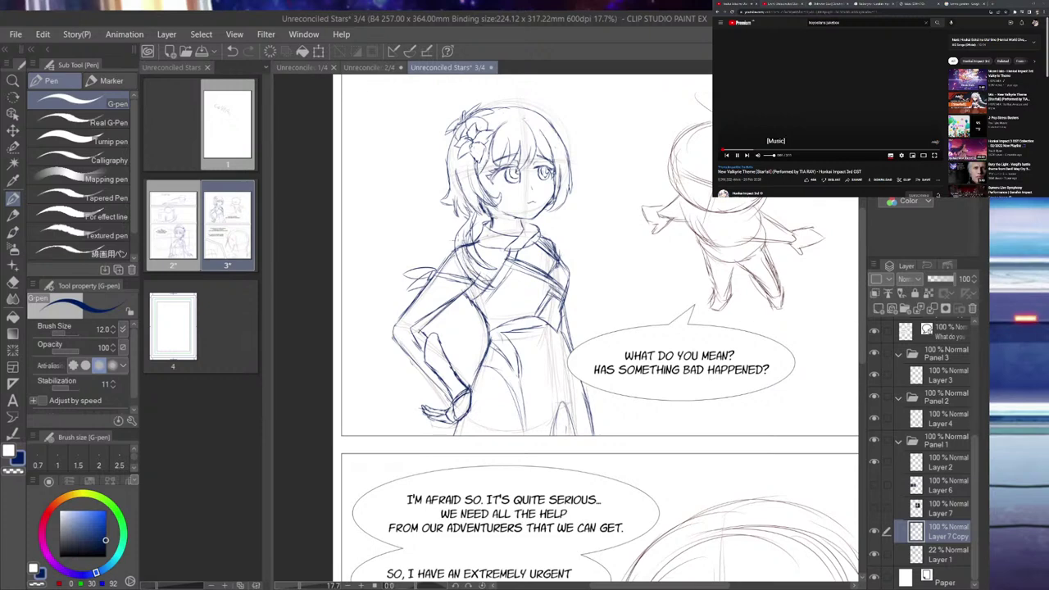
mouse_move(457, 240)
left_mouse_down()
mouse_move(450, 261)
mouse_move(452, 250)
left_mouse_up()
- Draw the matching long hair lock hanging over the far shoulder beside the scarf
mouse_move(548, 210)
left_mouse_down()
mouse_move(554, 228)
mouse_move(561, 221)
mouse_move(558, 256)
left_mouse_up()
key("ctrl+z")
left_click_drag(554, 268, 549, 278)
mouse_move(554, 230)
left_mouse_down()
mouse_move(550, 268)
mouse_move(551, 246)
left_mouse_up()
mouse_move(544, 203)
left_mouse_down()
mouse_move(548, 228)
mouse_move(560, 224)
left_mouse_up()
mouse_move(555, 213)
left_mouse_down()
mouse_move(569, 249)
mouse_move(558, 227)
mouse_move(547, 230)
mouse_move(551, 257)
left_mouse_up()
key("ctrl+z")
key("ctrl+z")
left_click_drag(536, 254, 547, 268)
mouse_move(547, 247)
left_mouse_down()
mouse_move(552, 260)
mouse_move(555, 240)
mouse_move(558, 248)
left_mouse_up()
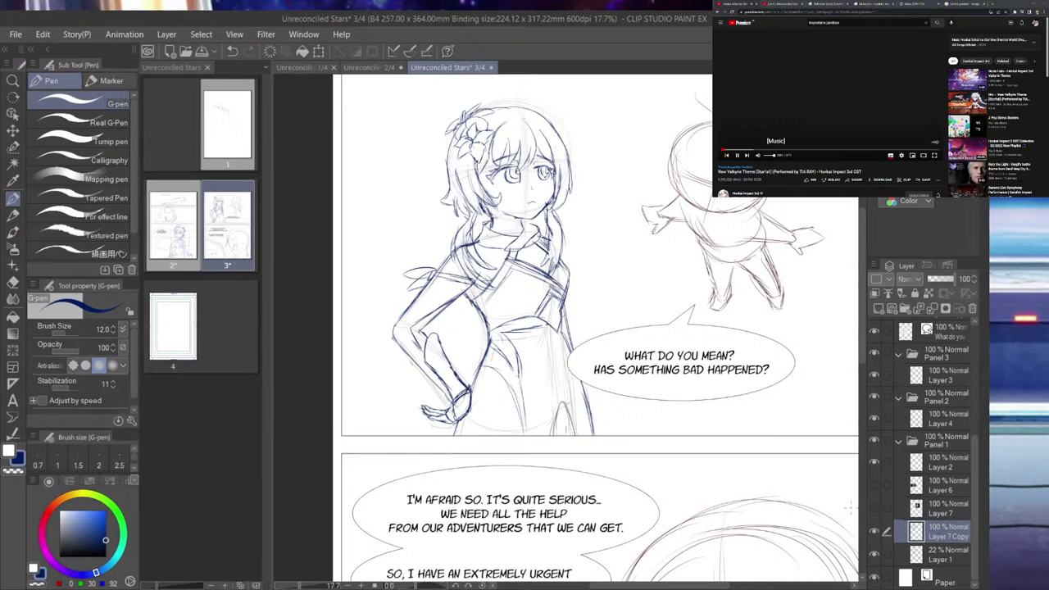
- Add outer strands to the far hair lock after comparing it with the Layer 7 reference
left_click(875, 508)
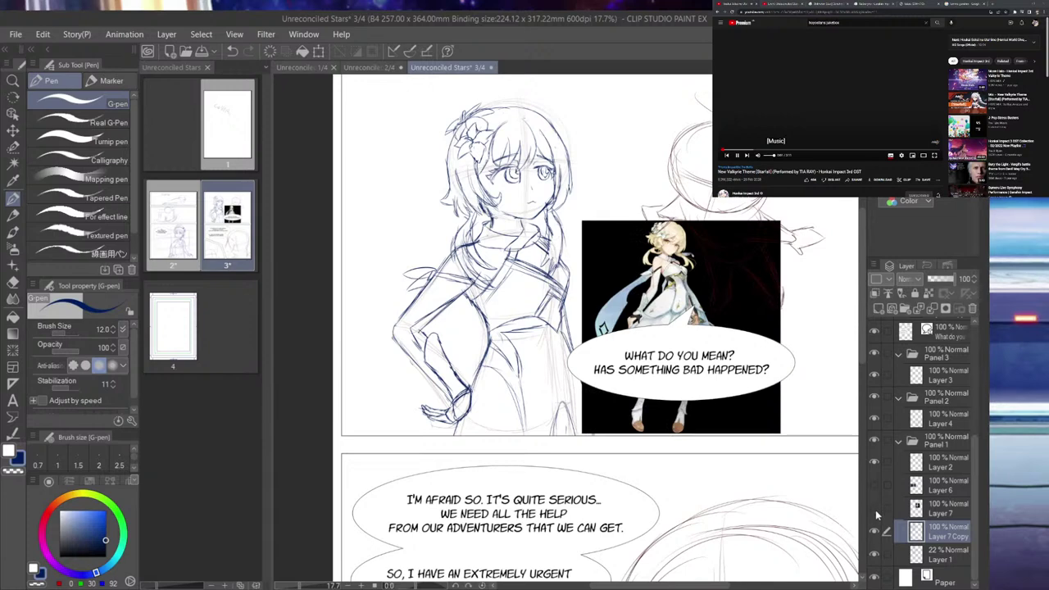
left_click(875, 508)
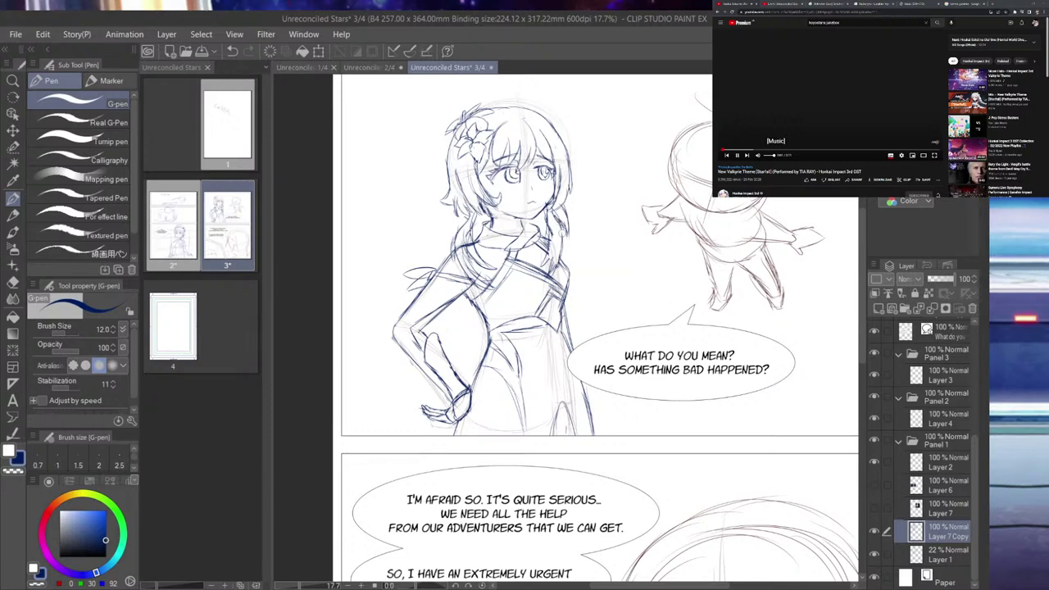
left_click_drag(555, 213, 563, 235)
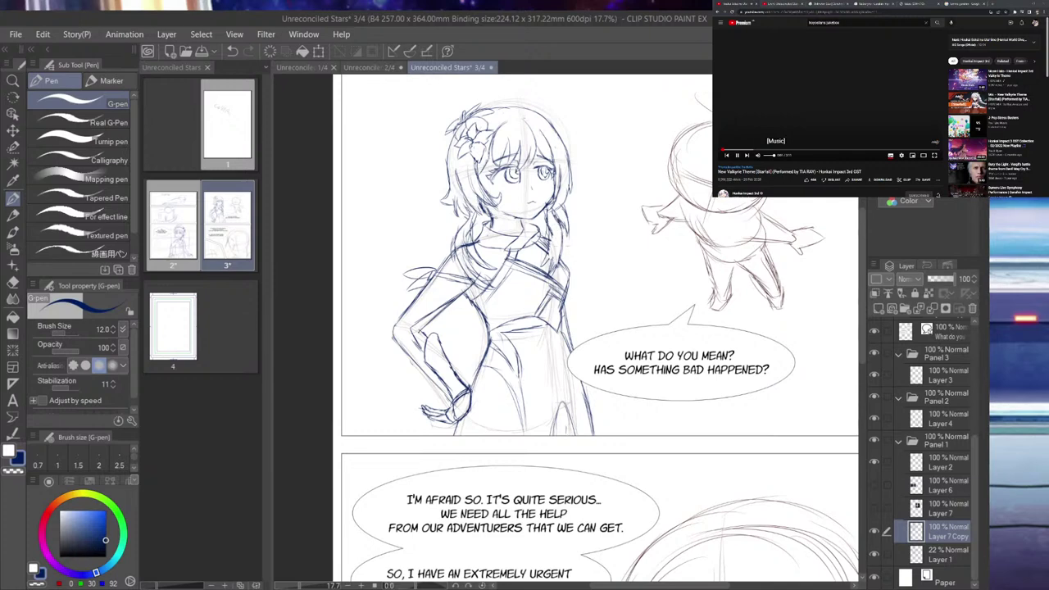
left_click(874, 509)
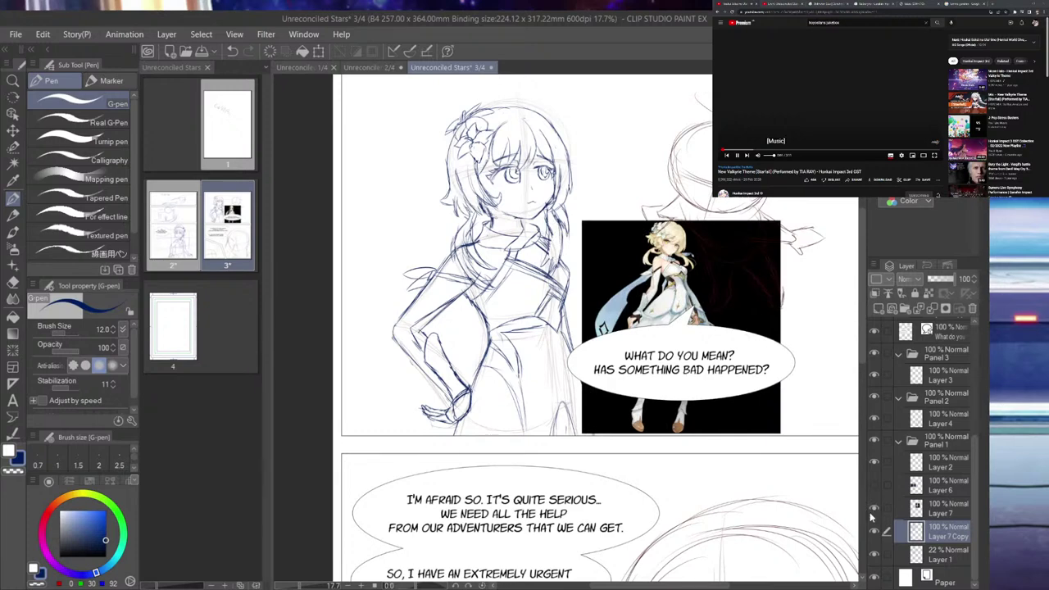
left_click(875, 514)
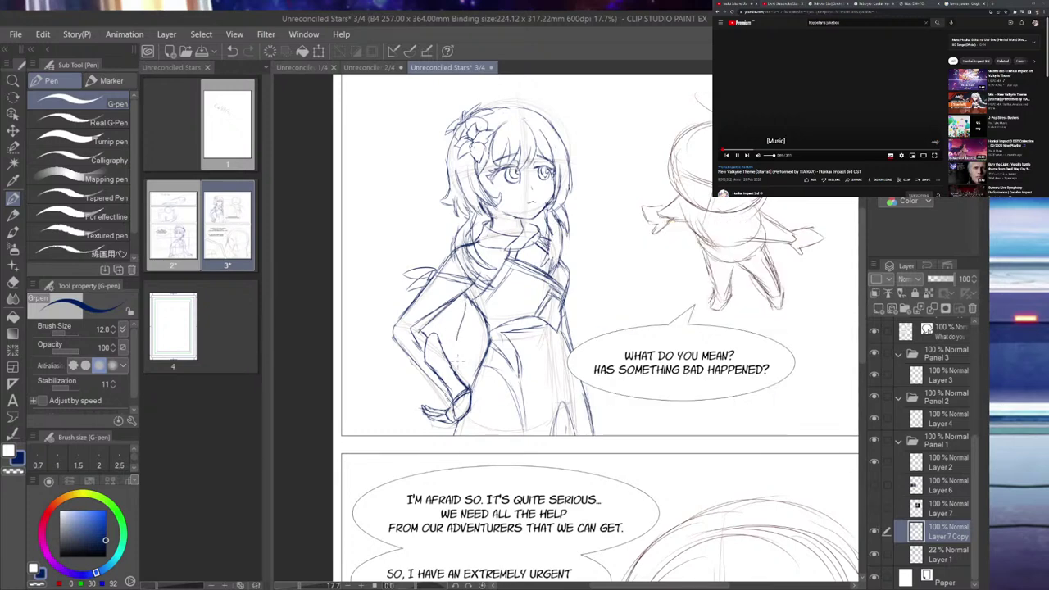
left_click_drag(451, 338, 451, 359)
key("ctrl+z")
mouse_move(466, 300)
left_mouse_down()
mouse_move(458, 368)
mouse_move(476, 331)
mouse_move(483, 376)
left_mouse_up()
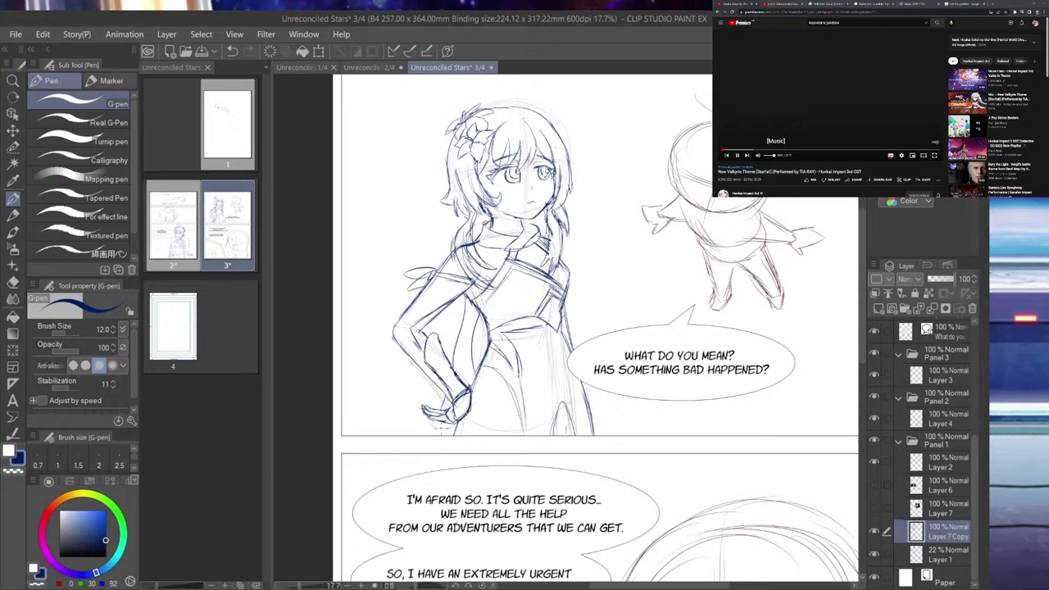
left_click_drag(450, 368, 456, 336)
key("ctrl+z")
key("ctrl+z")
key("ctrl+z")
- Draw the cloth hanging behind the bent arm from the torso down past the hand, and save the page
left_click_drag(465, 298, 442, 432)
key("ctrl+z")
left_click_drag(468, 296, 433, 434)
left_click_drag(484, 310, 479, 347)
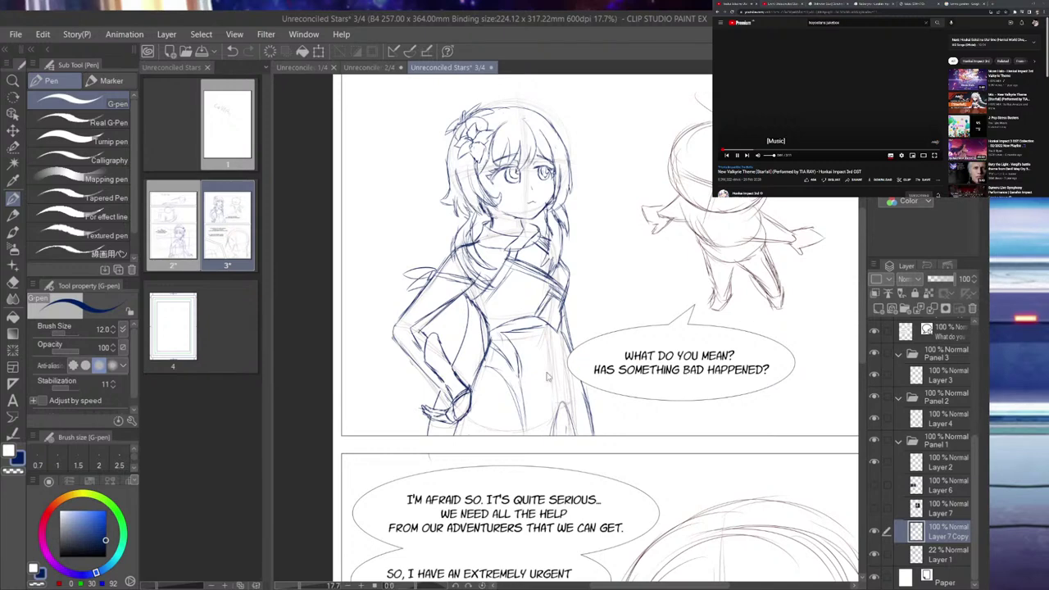
key("ctrl+s")
left_click_drag(439, 382, 447, 396)
key("ctrl+s")
- Examine the whole comic page and its lower panels to judge the finished figure sketch
scroll(488, 387, "down", 2)
scroll(492, 378, "down", 3)
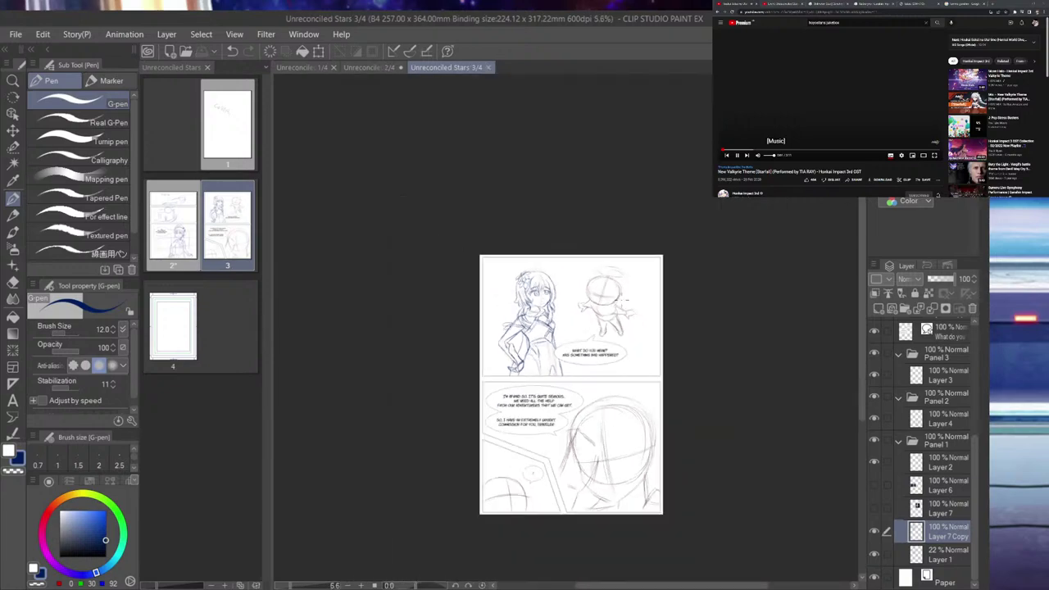
scroll(623, 296, "up", 4)
scroll(623, 296, "down", 3)
scroll(623, 295, "up", 2)
scroll(624, 295, "down", 3)
scroll(547, 443, "up", 3)
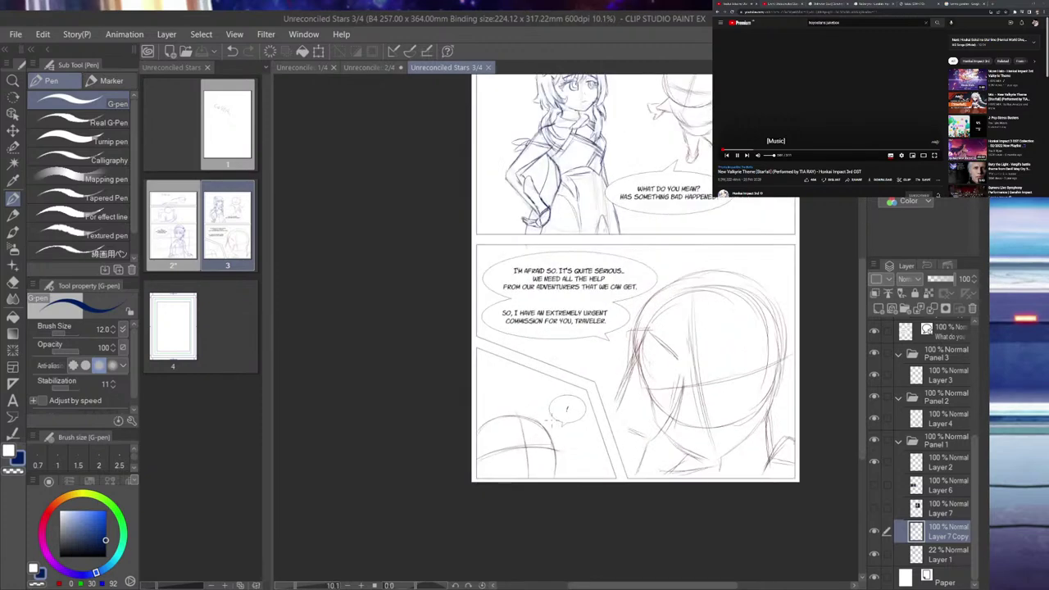
scroll(548, 421, "up", 2)
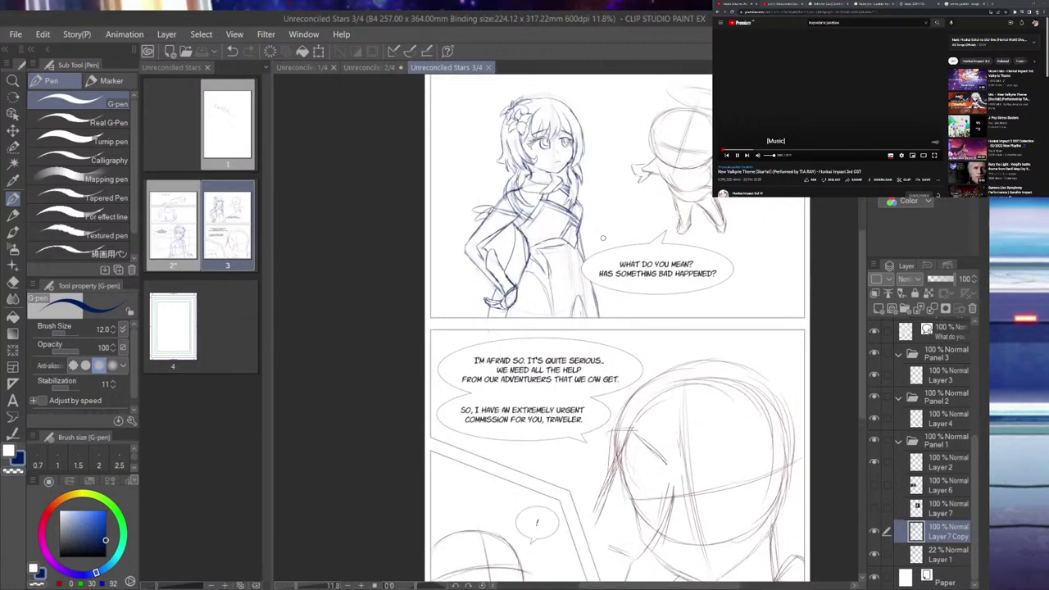
- Touch up the hair lock beside the scarf on the first panel's character
left_click_drag(509, 190, 506, 196)
key("ctrl+z")
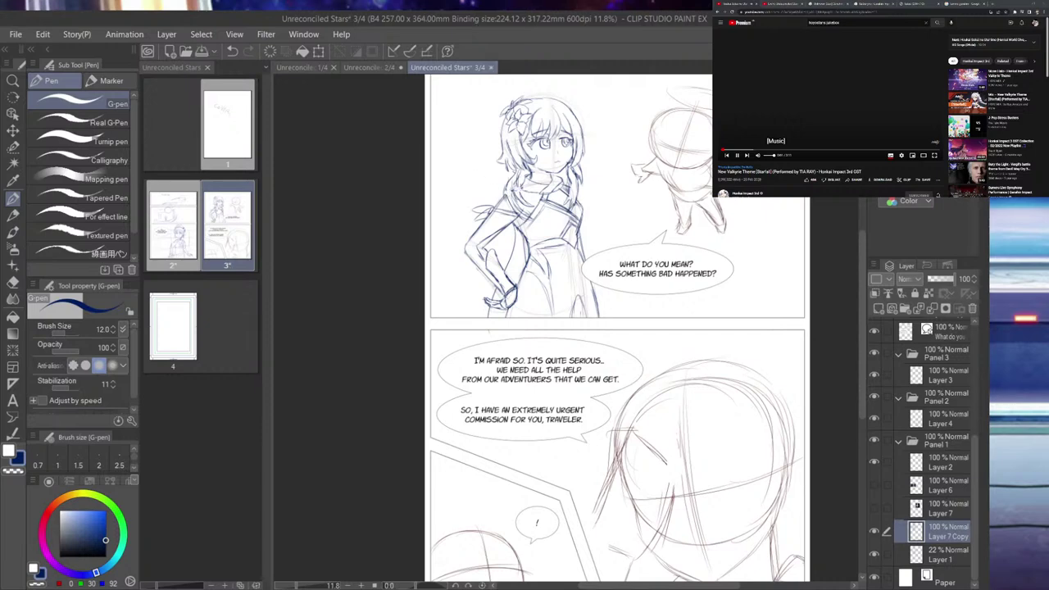
left_click_drag(523, 184, 518, 203)
- Lower the opacity of Layer 3 in Panel 3 to 42% and add a new layer above it
scroll(633, 202, "down", 4)
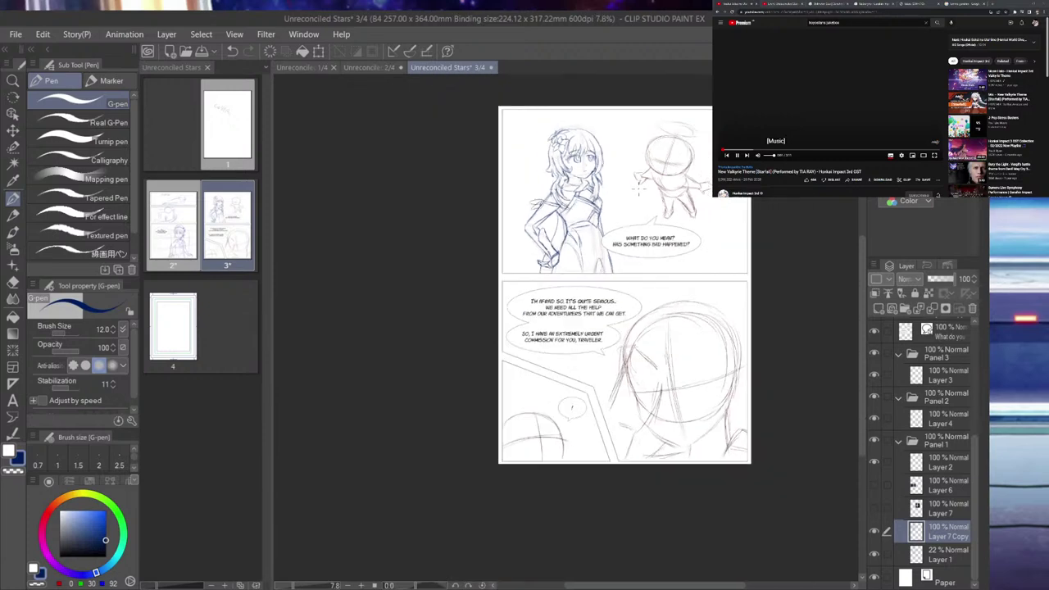
scroll(582, 359, "up", 6)
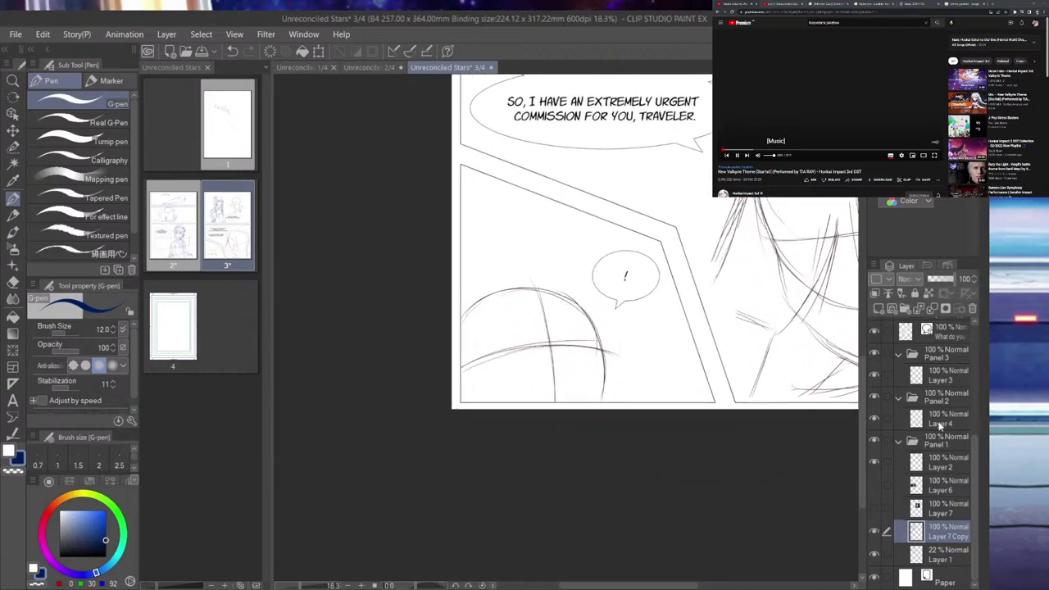
left_click(949, 376)
key("ctrl+s")
left_click_drag(948, 279, 939, 280)
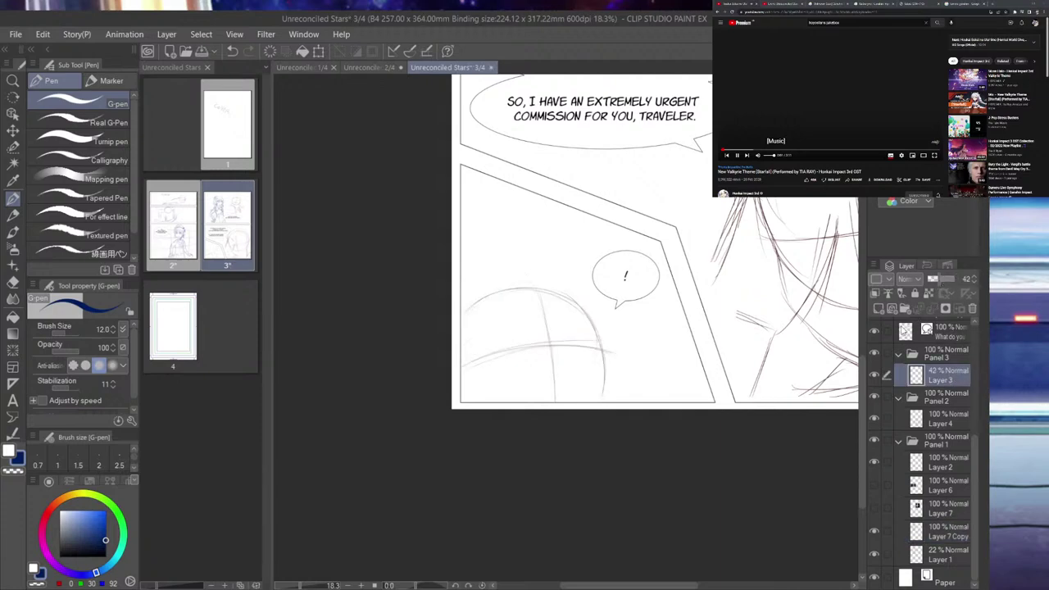
left_click(880, 308)
scroll(680, 361, "up", 1)
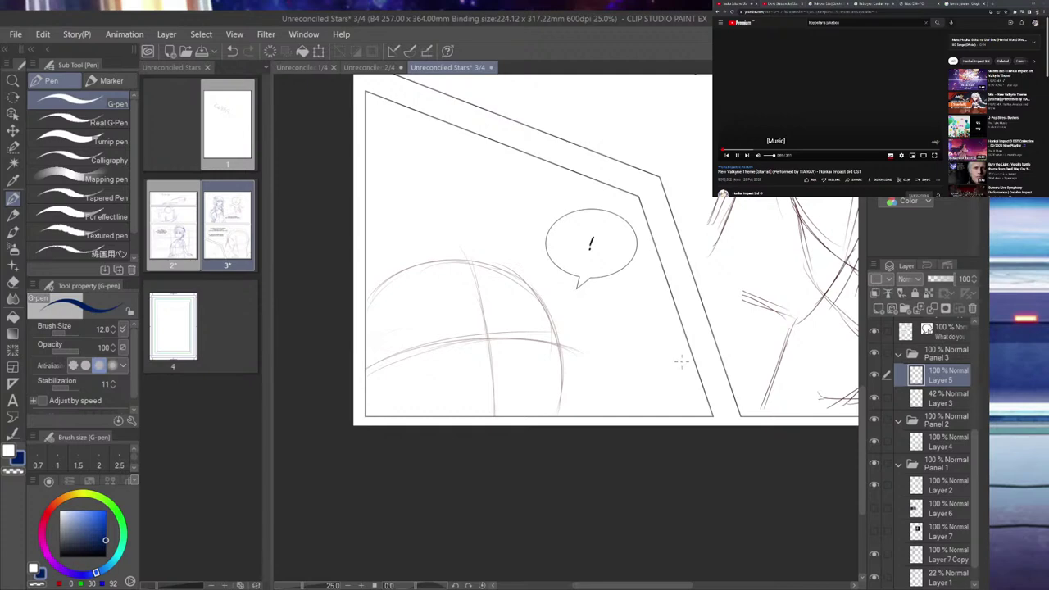
left_click_drag(476, 400, 506, 400)
key("ctrl+z")
left_click_drag(419, 309, 464, 322)
key("ctrl+z")
key("ctrl+z")
- Sketch the head's outer curve and the cheek contour over the rough circle in the third panel
mouse_move(563, 346)
left_mouse_down()
mouse_move(577, 392)
mouse_move(571, 374)
mouse_move(569, 413)
left_mouse_up()
mouse_move(555, 349)
left_mouse_down()
mouse_move(533, 272)
mouse_move(549, 294)
mouse_move(505, 257)
left_mouse_up()
mouse_move(383, 272)
left_mouse_down()
mouse_move(444, 274)
mouse_move(446, 249)
mouse_move(466, 279)
mouse_move(525, 264)
mouse_move(555, 341)
left_mouse_up()
left_click_drag(417, 355, 469, 329)
key("ctrl+z")
mouse_move(412, 353)
left_mouse_down()
mouse_move(438, 353)
mouse_move(471, 330)
left_mouse_up()
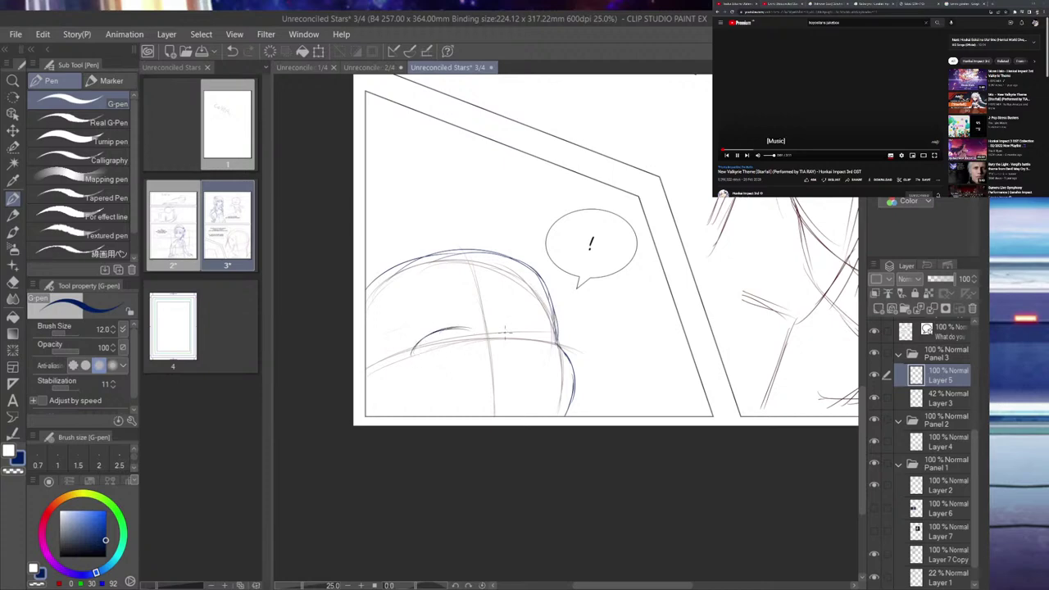
key("ctrl+z")
mouse_move(401, 354)
left_mouse_down()
mouse_move(544, 330)
mouse_move(530, 325)
mouse_move(557, 344)
left_mouse_up()
mouse_move(418, 378)
left_mouse_down()
mouse_move(469, 375)
mouse_move(490, 344)
mouse_move(477, 349)
left_mouse_up()
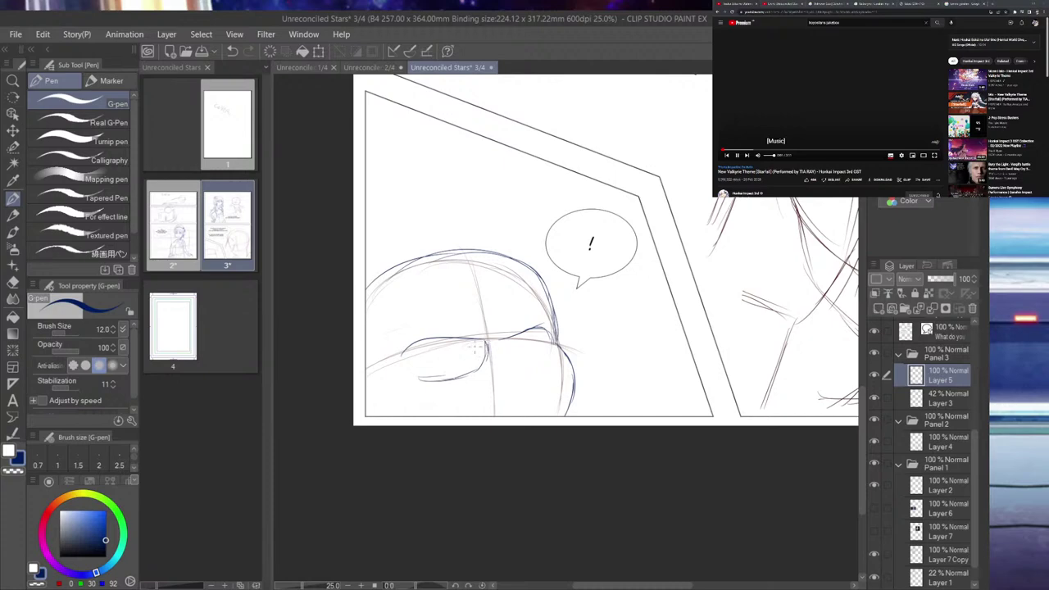
left_click_drag(407, 350, 424, 377)
left_click_drag(518, 369, 548, 351)
key("ctrl+z")
key("ctrl+z")
key("ctrl+z")
key("ctrl+z")
key("ctrl+z")
key("ctrl+z")
key("ctrl+z")
key("ctrl+z")
key("ctrl+z")
key("ctrl+z")
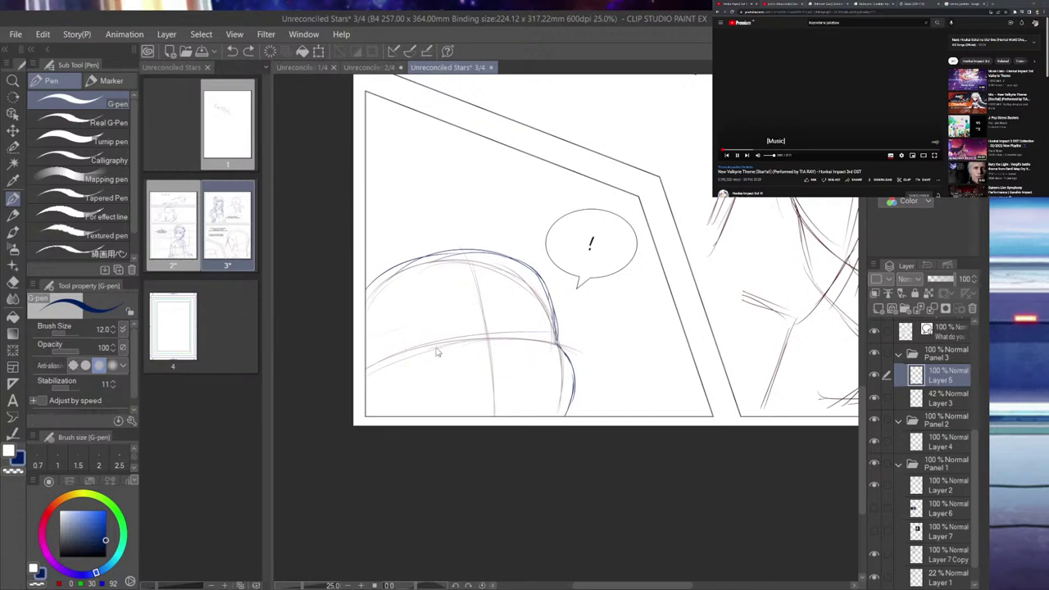
- Draw both eyes along the face guideline, with rounded outlines, irises, pupils and upper lashes
mouse_move(415, 345)
left_mouse_down()
mouse_move(438, 329)
mouse_move(403, 357)
mouse_move(467, 332)
mouse_move(419, 337)
mouse_move(435, 350)
mouse_move(475, 334)
mouse_move(544, 330)
mouse_move(529, 321)
mouse_move(550, 339)
left_mouse_up()
mouse_move(408, 359)
left_mouse_down()
mouse_move(451, 378)
mouse_move(468, 370)
mouse_move(475, 341)
mouse_move(511, 345)
mouse_move(499, 338)
mouse_move(517, 359)
mouse_move(551, 343)
left_mouse_up()
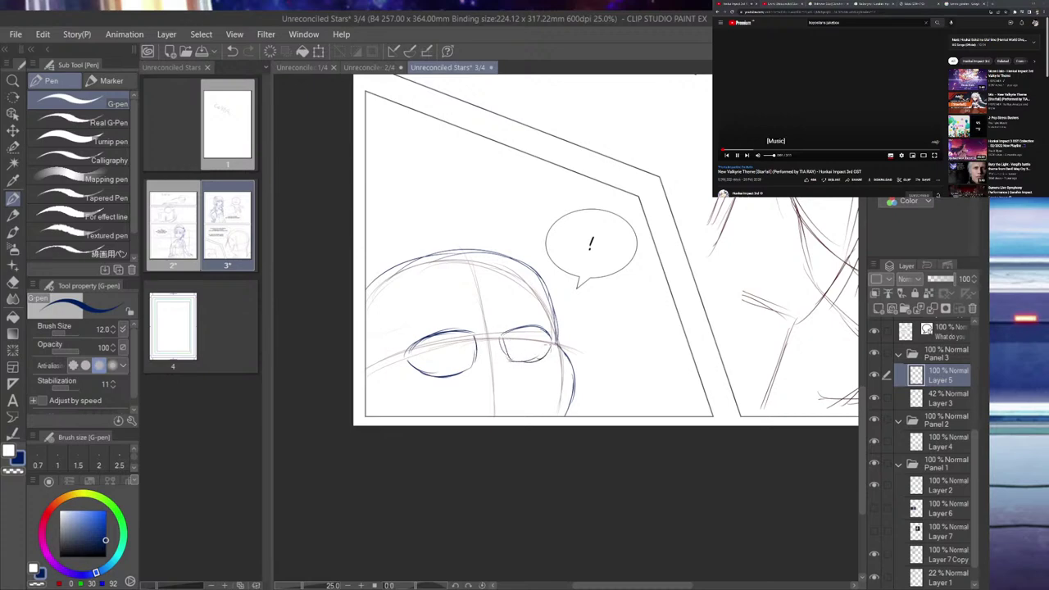
mouse_move(444, 339)
left_mouse_down()
mouse_move(434, 354)
mouse_move(455, 334)
mouse_move(461, 362)
mouse_move(540, 349)
mouse_move(513, 354)
mouse_move(542, 335)
mouse_move(457, 349)
mouse_move(472, 357)
mouse_move(472, 341)
mouse_move(542, 339)
left_mouse_up()
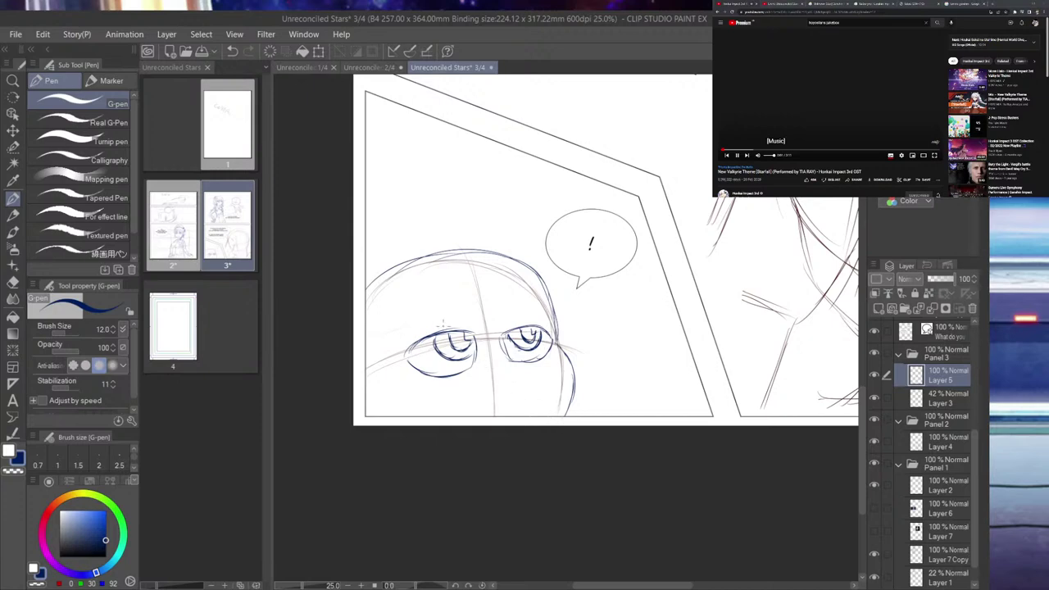
mouse_move(427, 331)
left_mouse_down()
mouse_move(390, 347)
mouse_move(401, 366)
mouse_move(408, 359)
left_mouse_up()
mouse_move(508, 331)
left_mouse_down()
mouse_move(554, 329)
mouse_move(544, 357)
left_mouse_up()
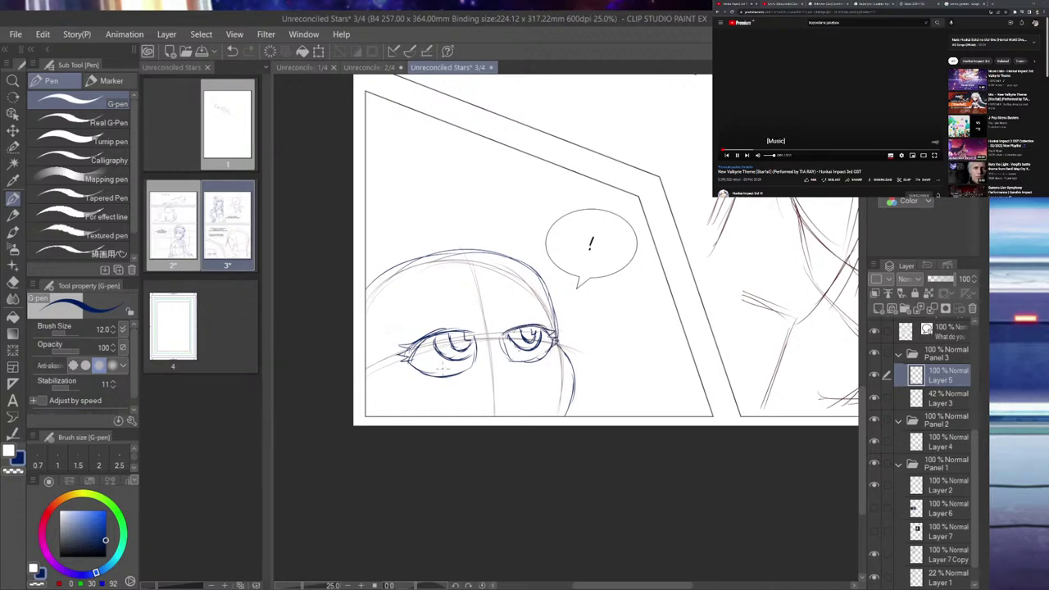
- Refine the lower edges of the eyes and draw a small frowning mouth beneath them
mouse_move(428, 357)
left_mouse_down()
mouse_move(414, 372)
mouse_move(435, 378)
mouse_move(480, 349)
left_mouse_up()
mouse_move(489, 399)
left_mouse_down()
mouse_move(500, 386)
mouse_move(525, 392)
left_mouse_up()
key("ctrl+z")
key("ctrl+z")
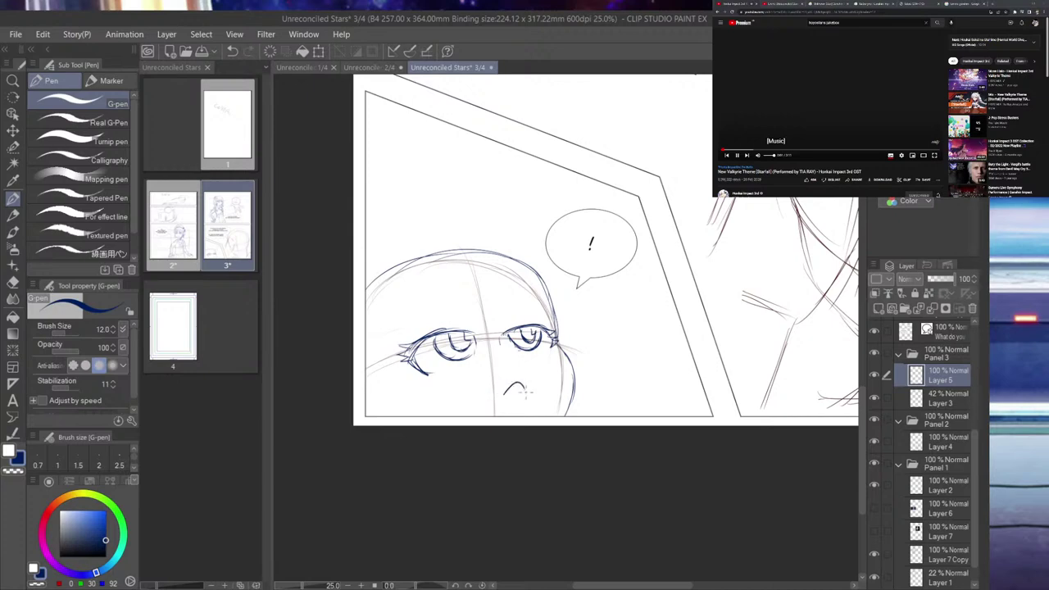
left_click_drag(500, 344, 522, 388)
key("ctrl+z")
left_click_drag(500, 343, 510, 354)
- Sketch the bangs over the third panel character's forehead, falling between and around the eyes
scroll(537, 325, "down", 10)
scroll(540, 157, "up", 4)
scroll(537, 373, "up", 2)
scroll(538, 373, "down", 3)
scroll(538, 373, "up", 3)
scroll(538, 373, "up", 2)
mouse_move(435, 432)
left_mouse_down()
mouse_move(431, 474)
mouse_move(453, 476)
left_mouse_up()
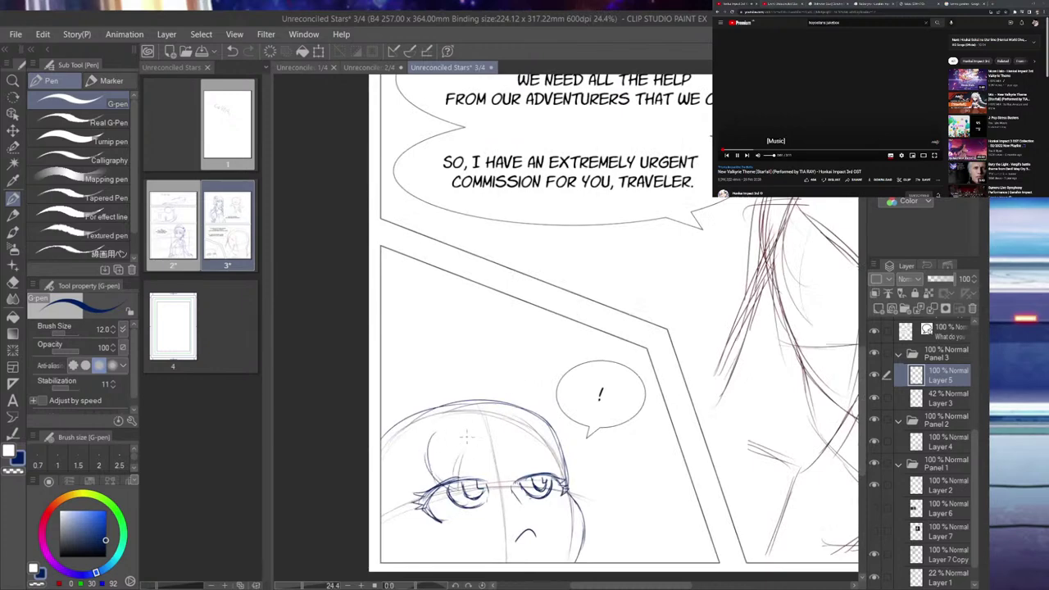
left_click_drag(524, 422, 505, 500)
mouse_move(508, 446)
left_mouse_down()
mouse_move(498, 483)
mouse_move(494, 475)
left_mouse_up()
mouse_move(494, 482)
left_mouse_down()
mouse_move(495, 440)
mouse_move(498, 470)
left_mouse_up()
scroll(509, 453, "up", 3)
scroll(509, 453, "down", 3)
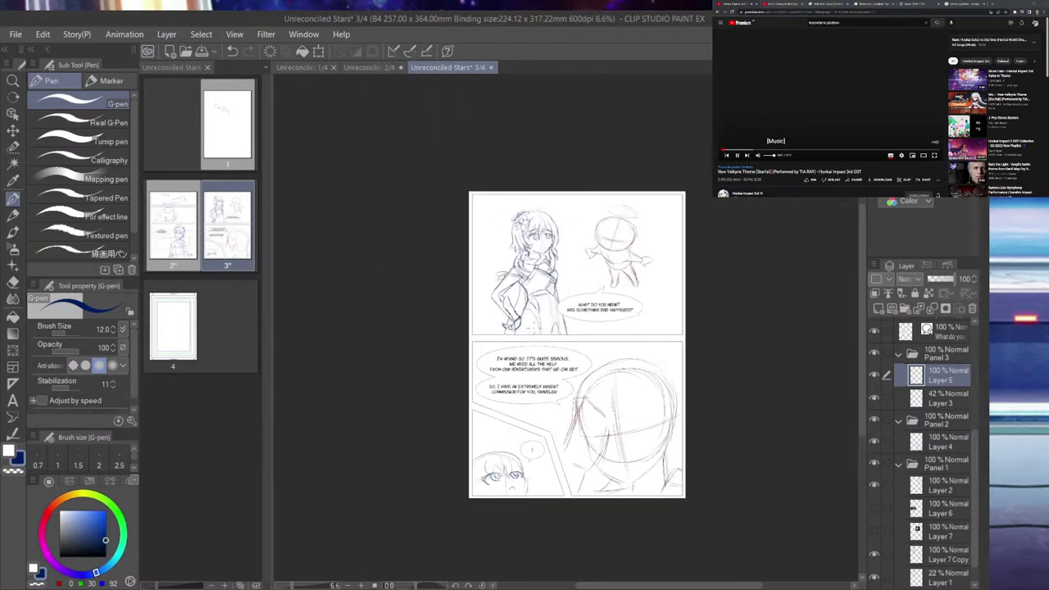
- Sketch the long hair lock running down beside the third panel character's outer eye to the panel's bottom edge
scroll(509, 453, "up", 2)
scroll(548, 218, "down", 5)
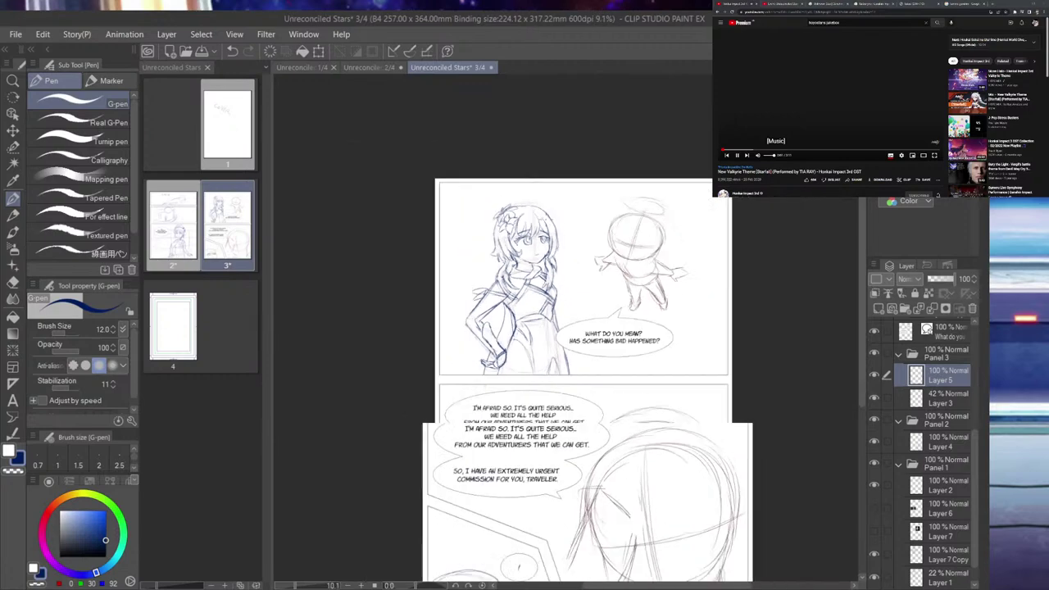
scroll(496, 474, "up", 3)
scroll(510, 453, "up", 3)
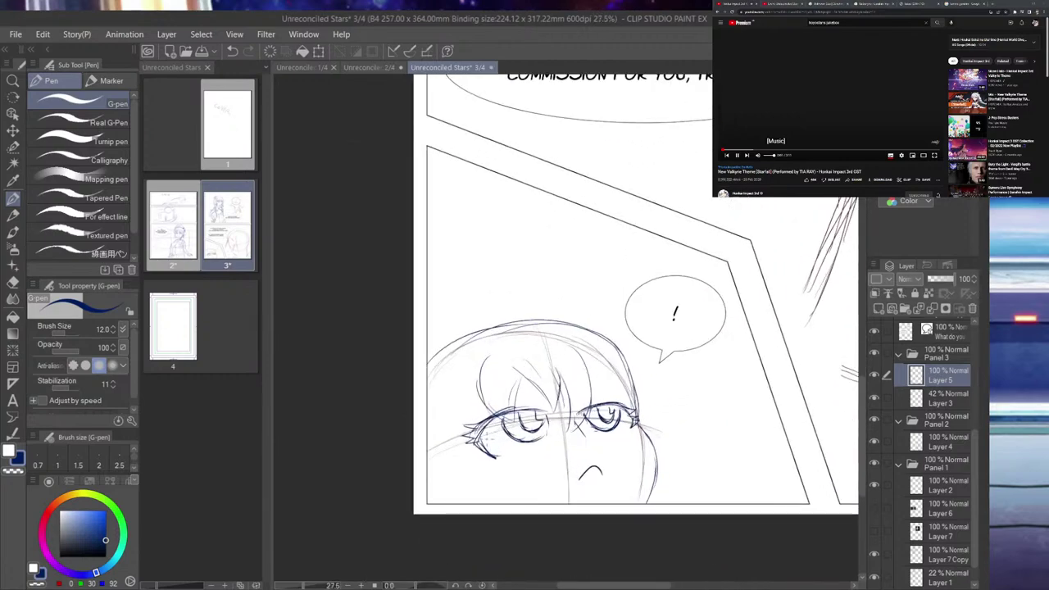
left_click_drag(476, 381, 455, 419)
left_click_drag(454, 372, 444, 502)
left_click_drag(455, 398, 448, 503)
left_click_drag(472, 439, 443, 503)
- Sketch the hair falling along the far side of the third panel character's face, past the cheek to the panel border
left_click_drag(612, 373, 641, 413)
left_click_drag(610, 332, 653, 427)
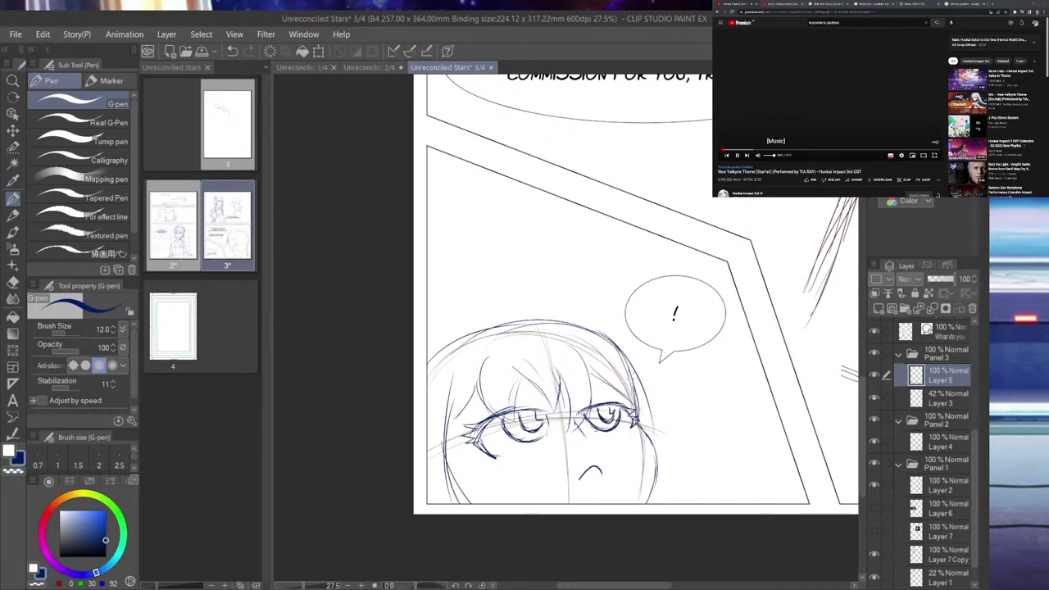
left_click_drag(635, 387, 647, 434)
mouse_move(634, 345)
left_mouse_down()
mouse_move(683, 503)
mouse_move(668, 503)
left_mouse_up()
- Sketch a higher crown outline over the third panel head, and add the pointed flower ornament at the panel's edge
mouse_move(485, 310)
left_mouse_down()
mouse_move(611, 322)
mouse_move(637, 348)
left_mouse_up()
mouse_move(496, 306)
left_mouse_down()
mouse_move(436, 315)
mouse_move(443, 385)
mouse_move(486, 344)
mouse_move(449, 382)
left_mouse_up()
left_click_drag(492, 343, 457, 365)
left_click_drag(573, 331, 618, 367)
left_click_drag(572, 334, 630, 376)
mouse_move(431, 364)
left_mouse_down()
mouse_move(477, 340)
mouse_move(585, 338)
mouse_move(522, 322)
mouse_move(625, 356)
mouse_move(669, 431)
left_mouse_up()
mouse_move(426, 318)
left_mouse_down()
mouse_move(450, 307)
mouse_move(435, 352)
mouse_move(449, 351)
mouse_move(432, 356)
mouse_move(424, 375)
mouse_move(425, 407)
mouse_move(436, 396)
mouse_move(424, 453)
left_mouse_up()
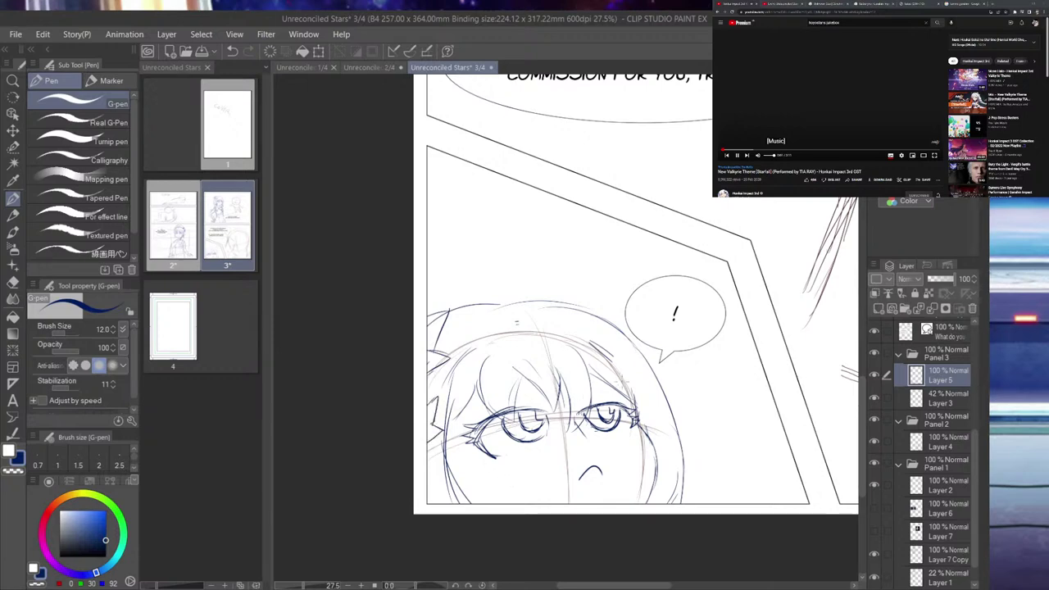
- Draw the slanted eyebrows above both eyes of the third panel character and save the page
mouse_move(529, 397)
left_mouse_down()
mouse_move(498, 400)
mouse_move(620, 386)
left_mouse_up()
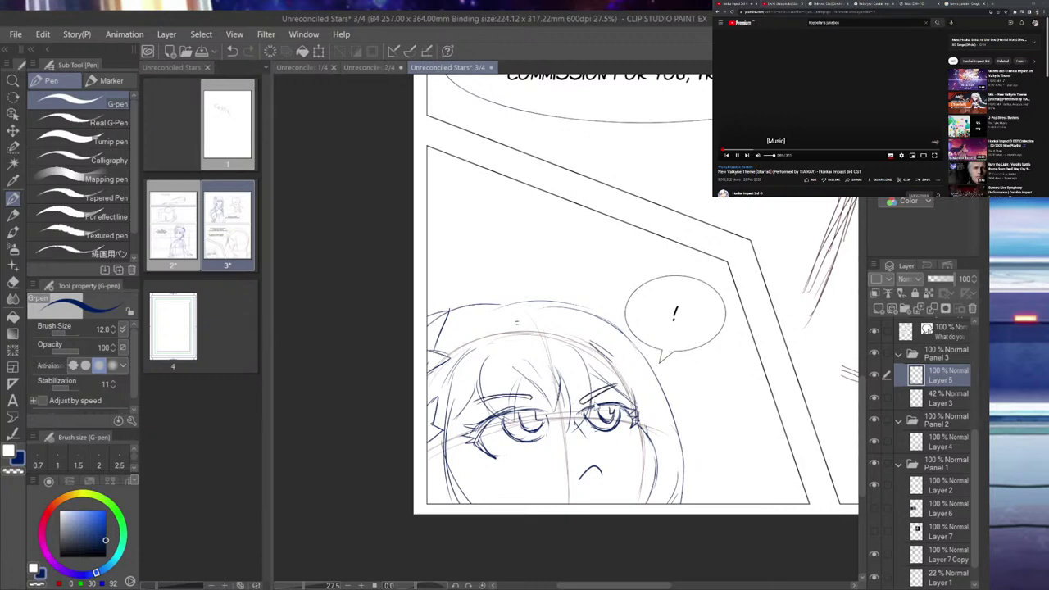
key("ctrl+s")
- Lower the opacity of the first panel's rough sketch, Layer 2, to 42% and add a new layer above it
scroll(587, 402, "down", 18)
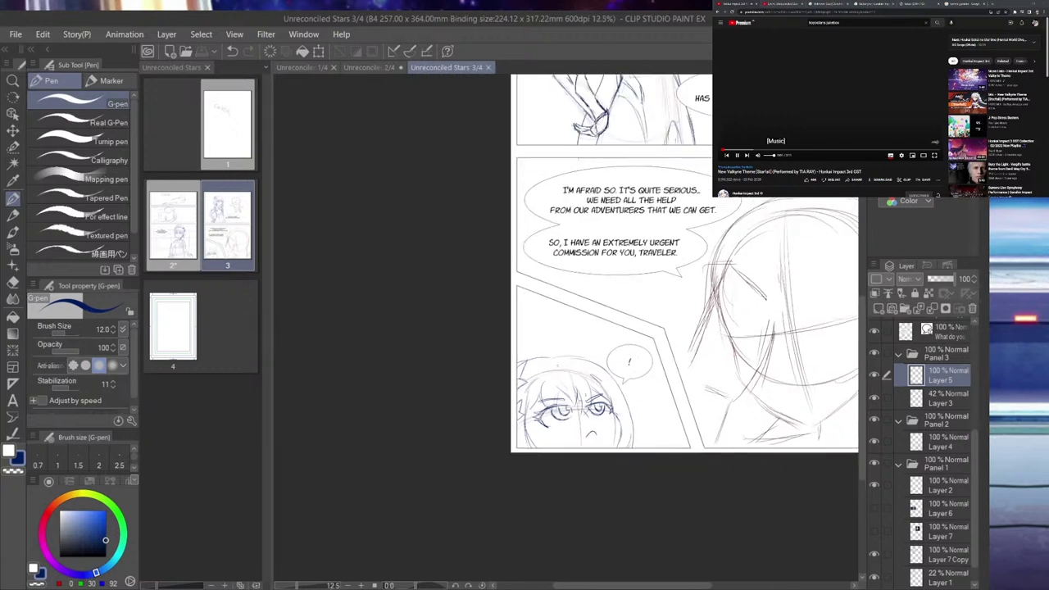
scroll(676, 348, "up", 4)
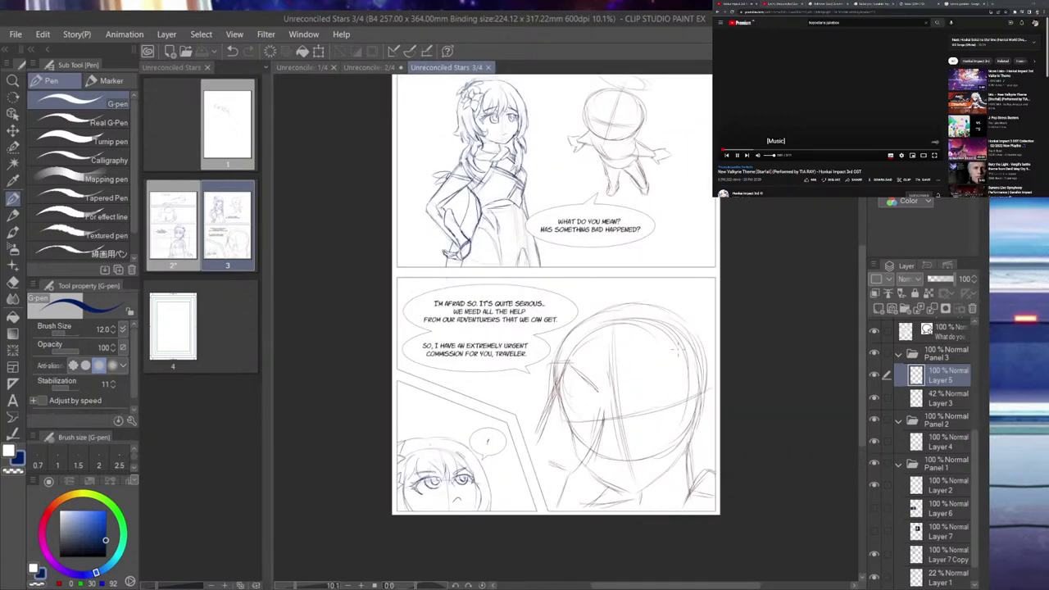
scroll(676, 348, "up", 1)
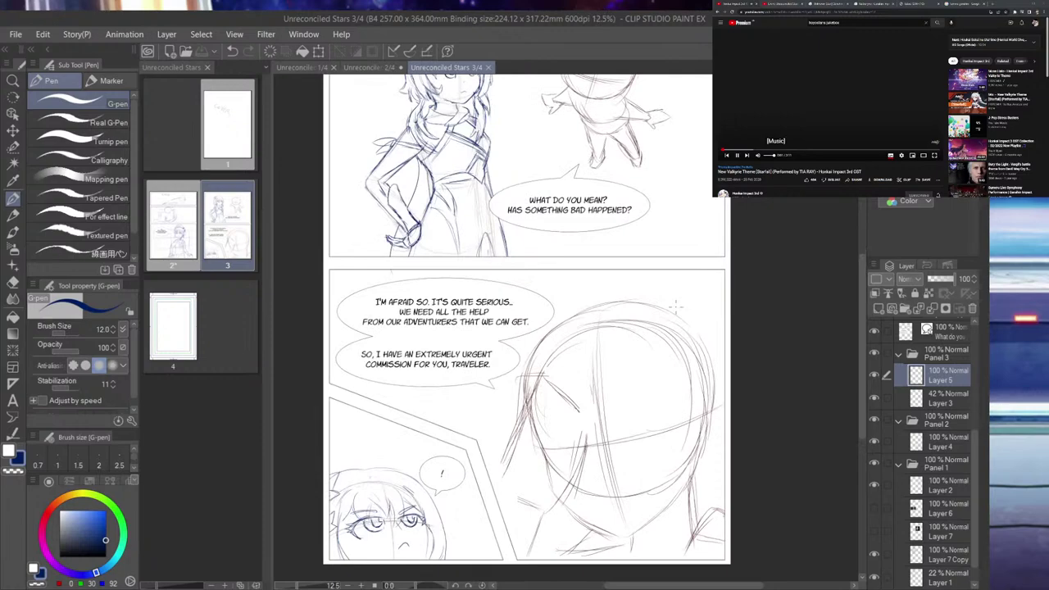
scroll(676, 307, "down", 3)
scroll(693, 148, "up", 4)
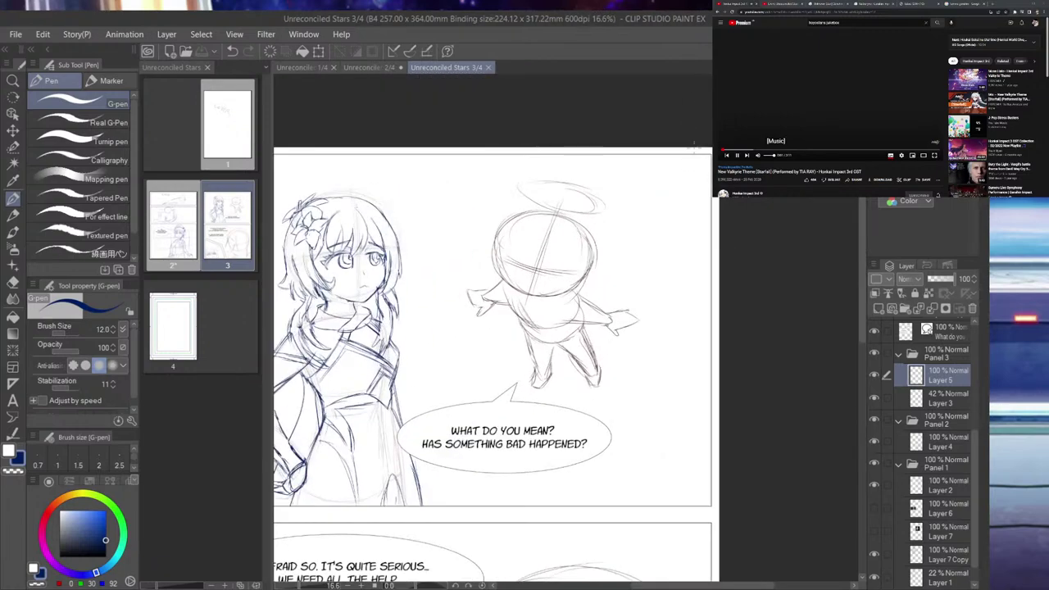
scroll(692, 147, "up", 1)
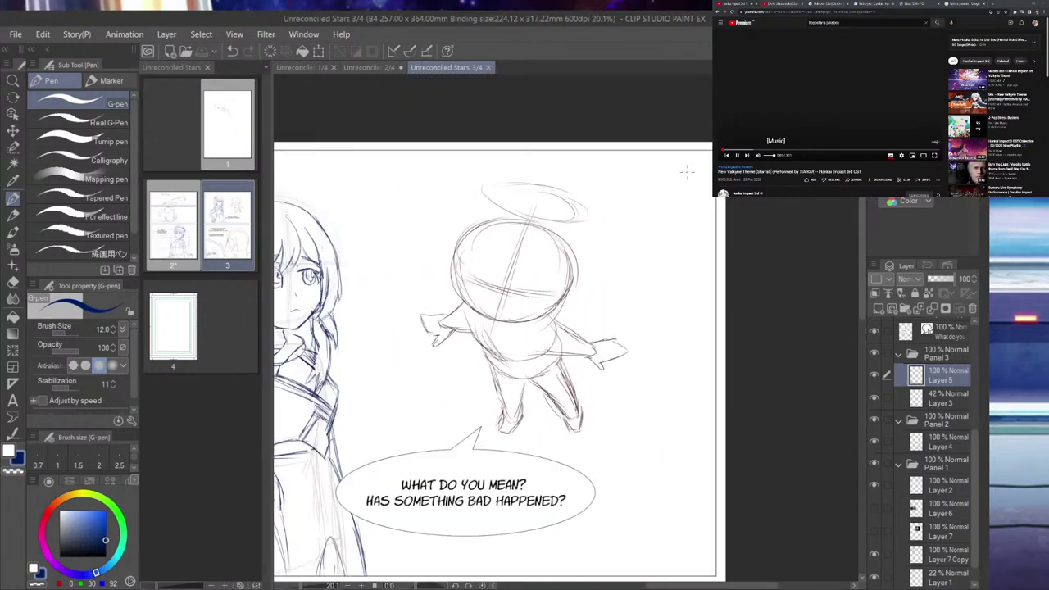
left_click(12, 113)
left_click(564, 299)
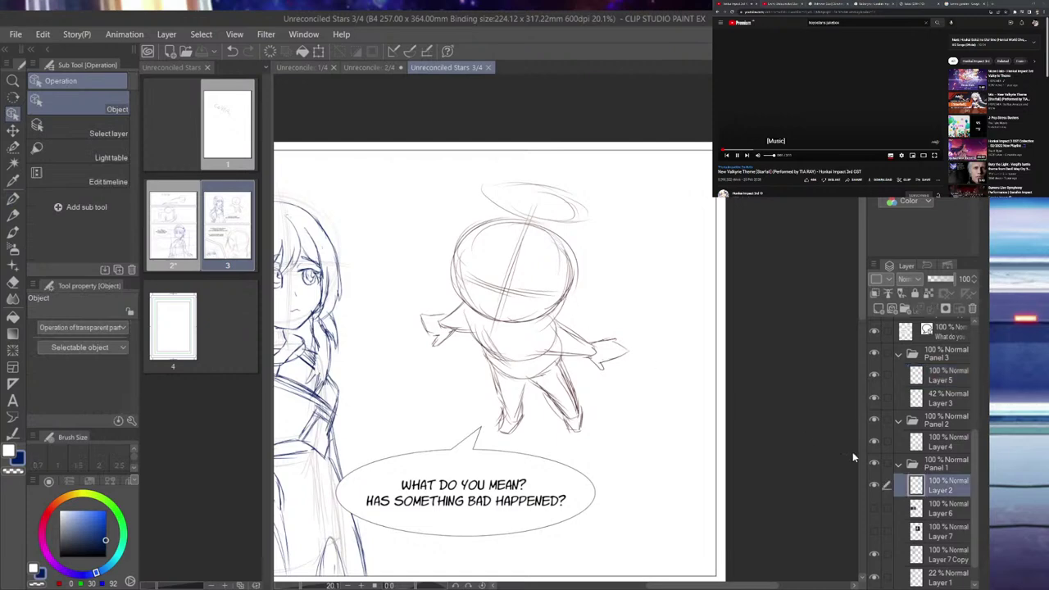
left_click(875, 489)
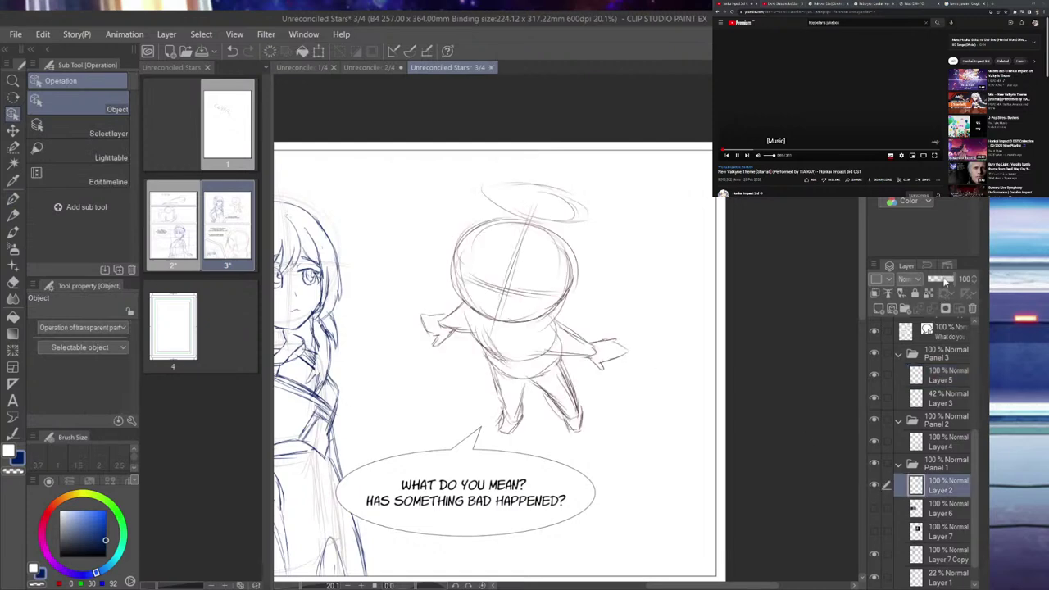
left_click_drag(945, 280, 940, 281)
left_click(878, 309)
scroll(597, 286, "down", 2)
scroll(596, 286, "up", 2)
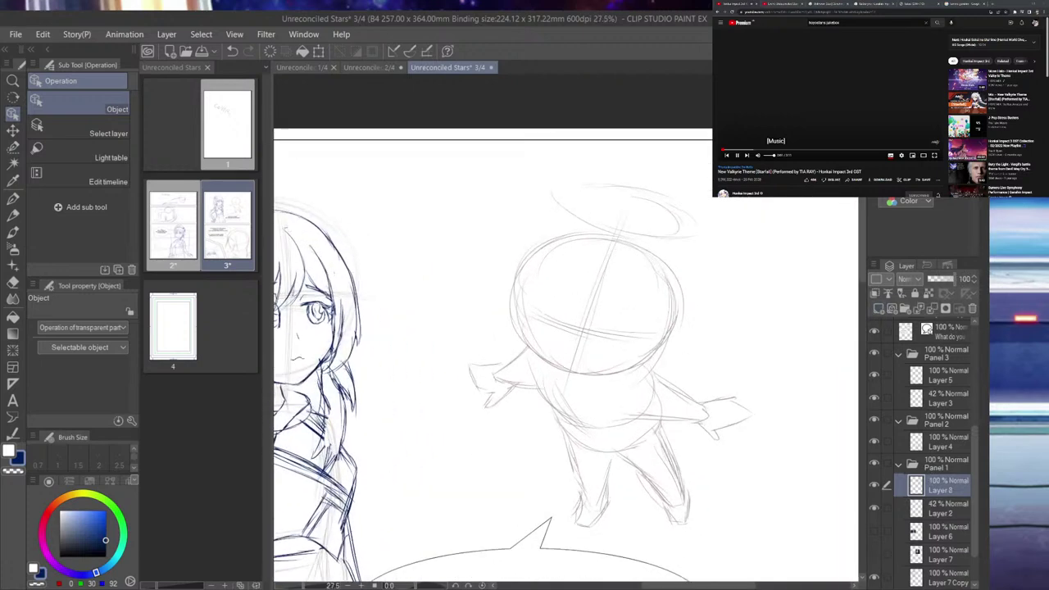
- Skip to the next music video in the browser, and save the page with the G-pen ready for the floating figure
left_click(746, 155)
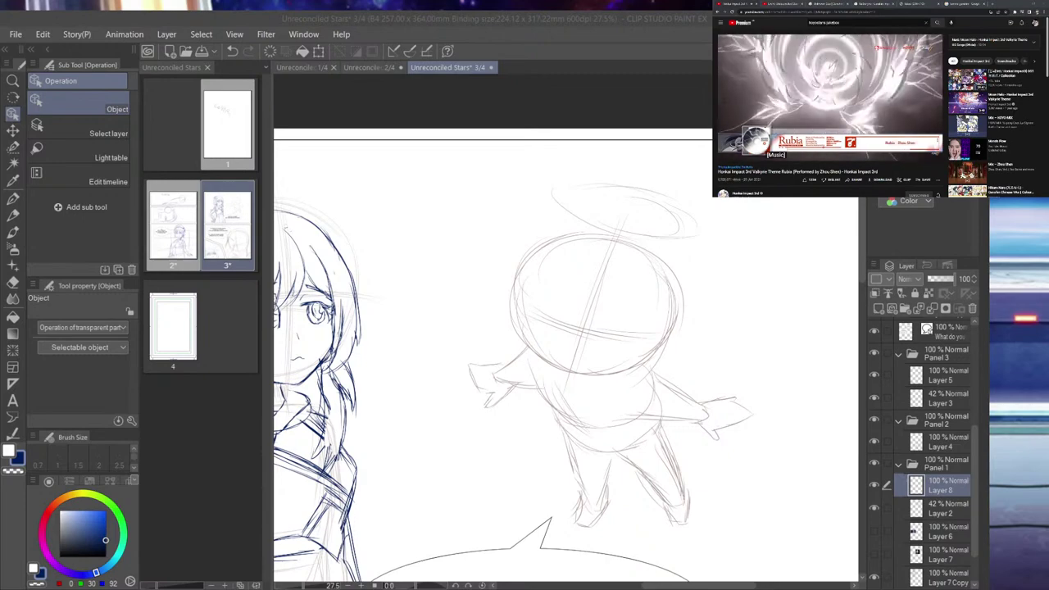
scroll(571, 264, "down", 3)
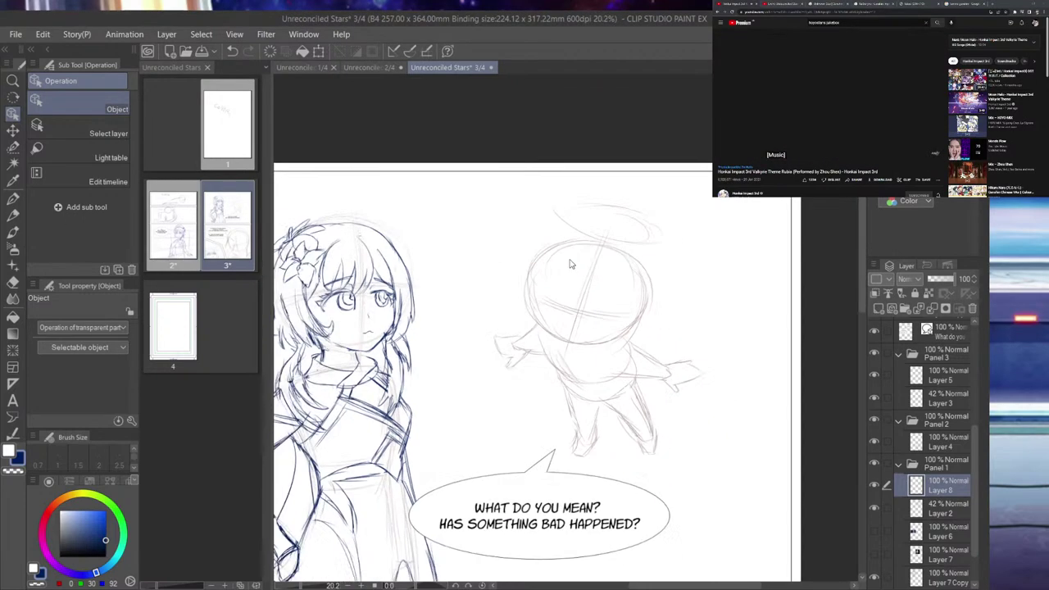
scroll(571, 264, "down", 2)
scroll(571, 264, "up", 5)
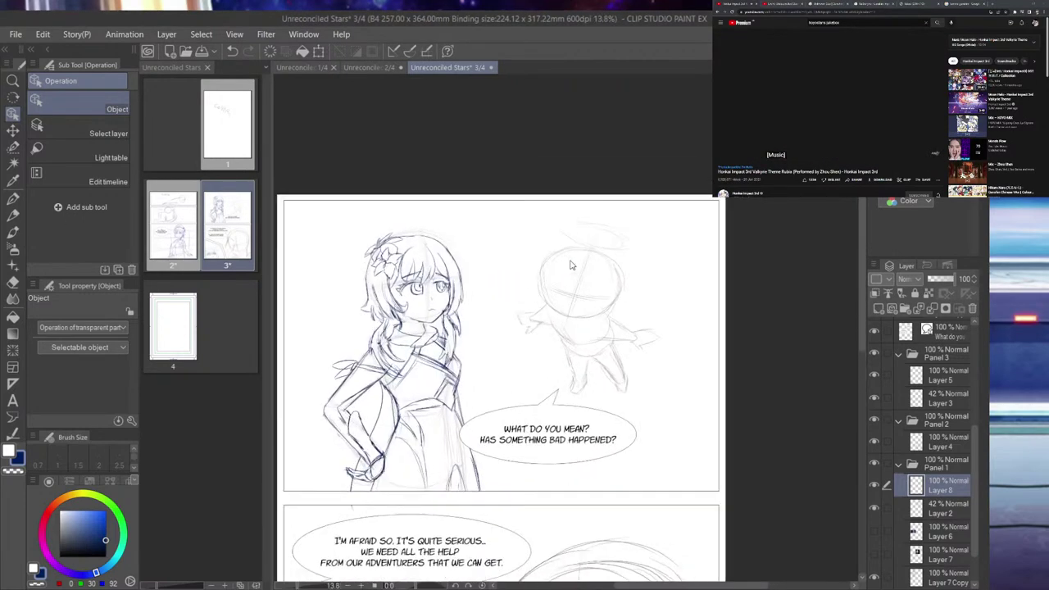
key("p")
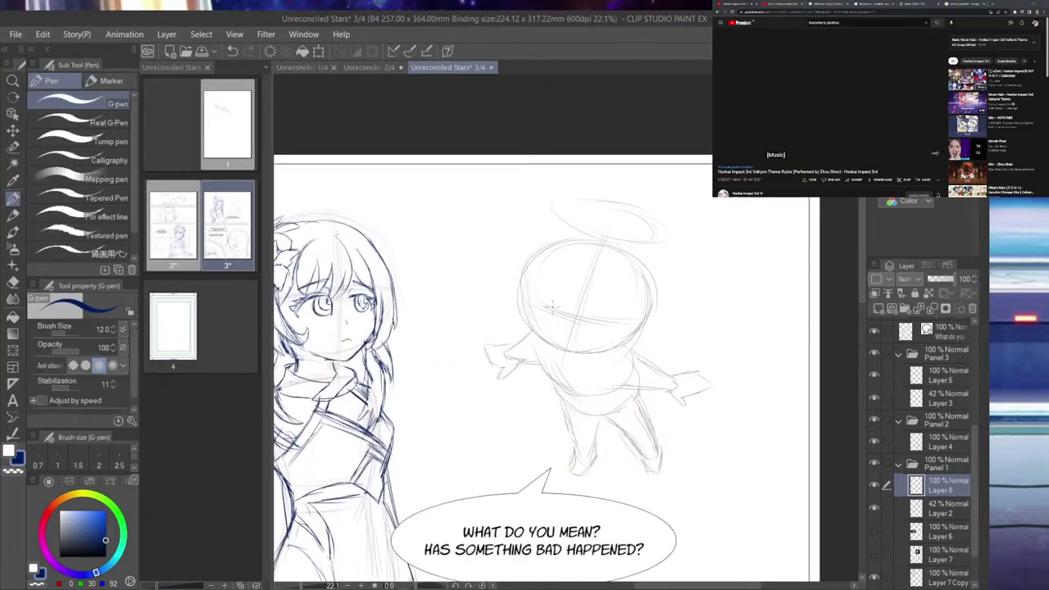
scroll(555, 304, "up", 3)
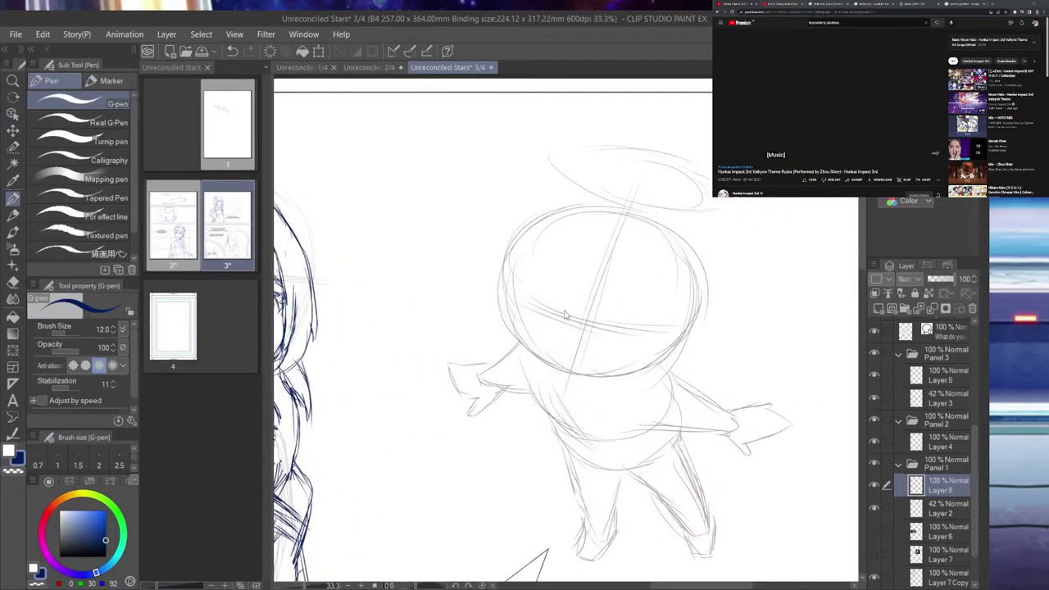
key("ctrl+s")
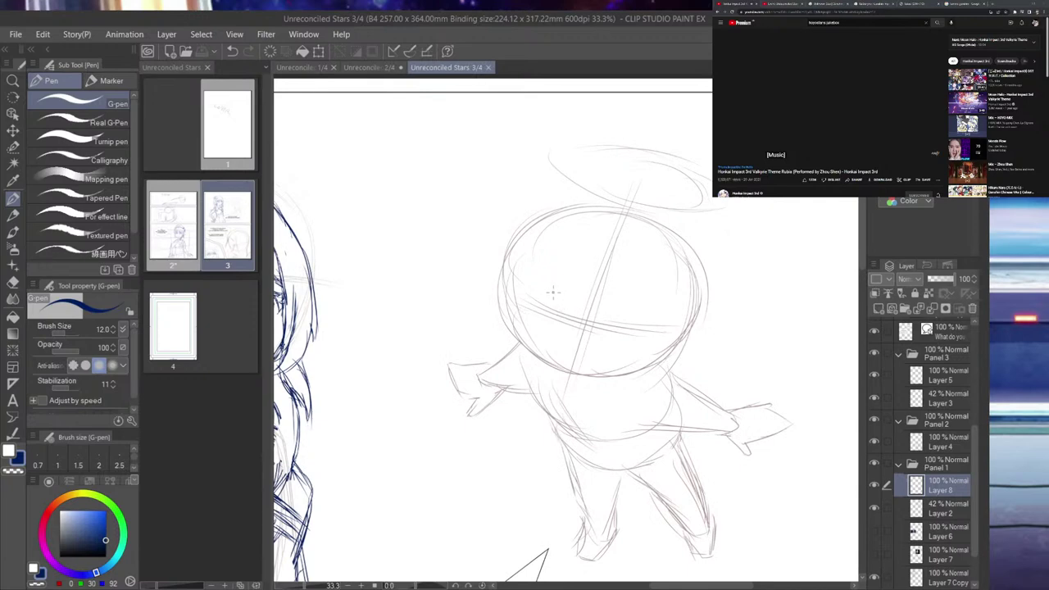
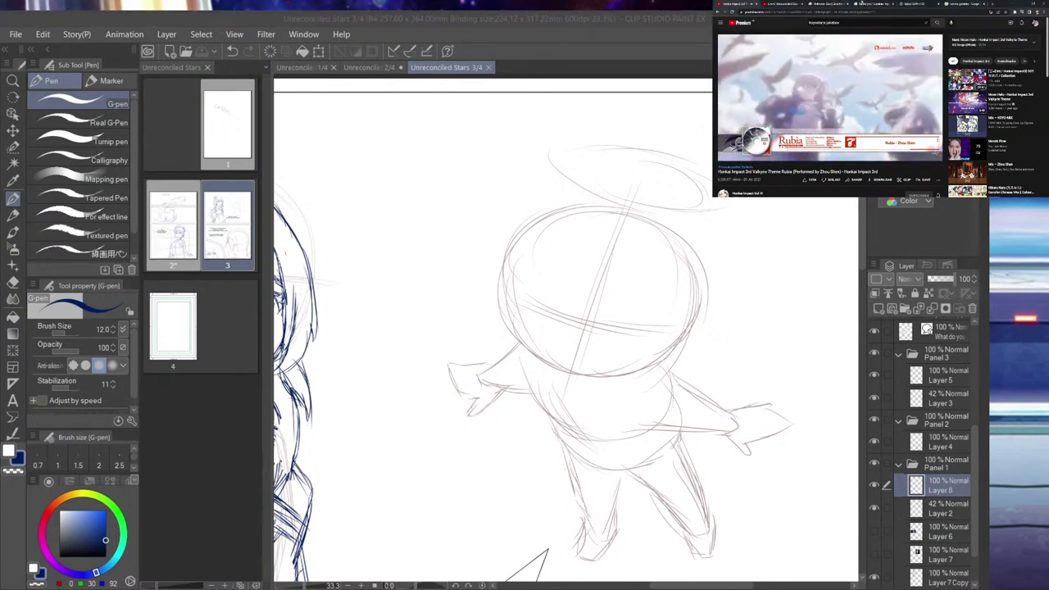
- Close the old reference tab in the browser, search images for "paimon genshin" and open the first result
left_click(877, 4)
left_click(893, 5)
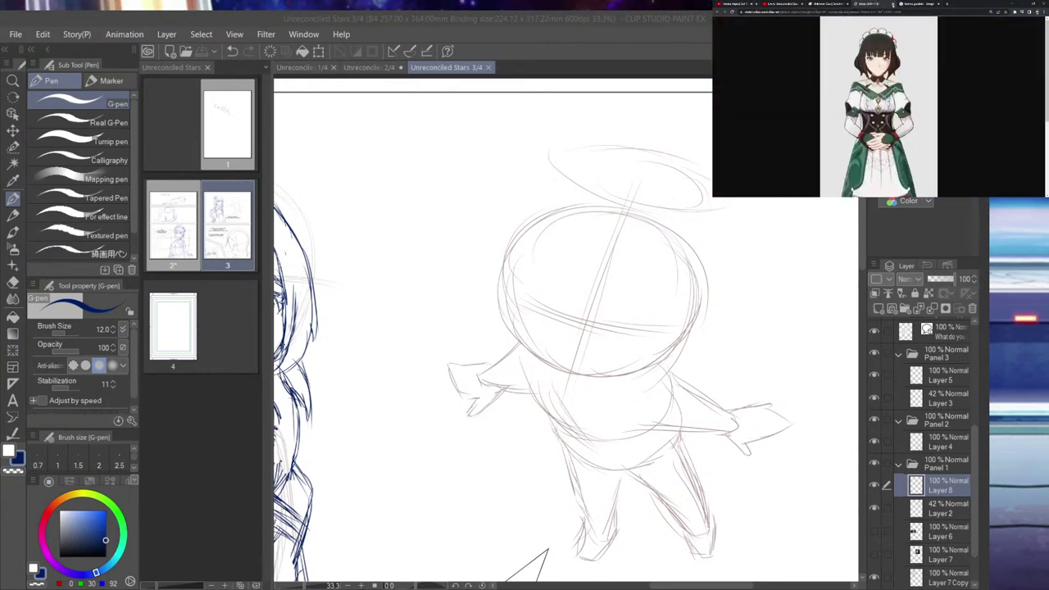
key("ctrl+w")
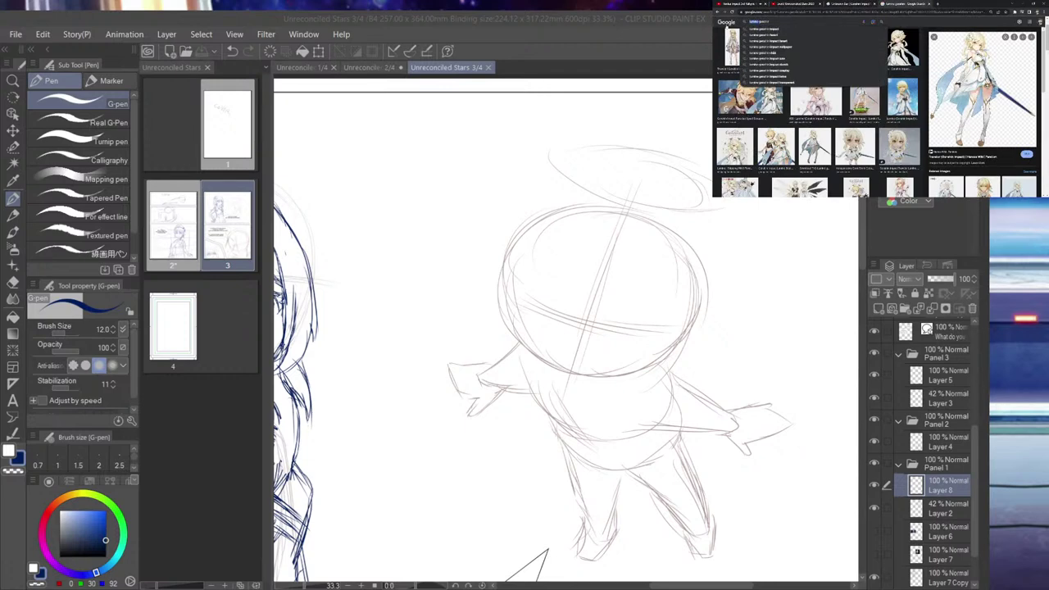
type("paimon")
key("Return")
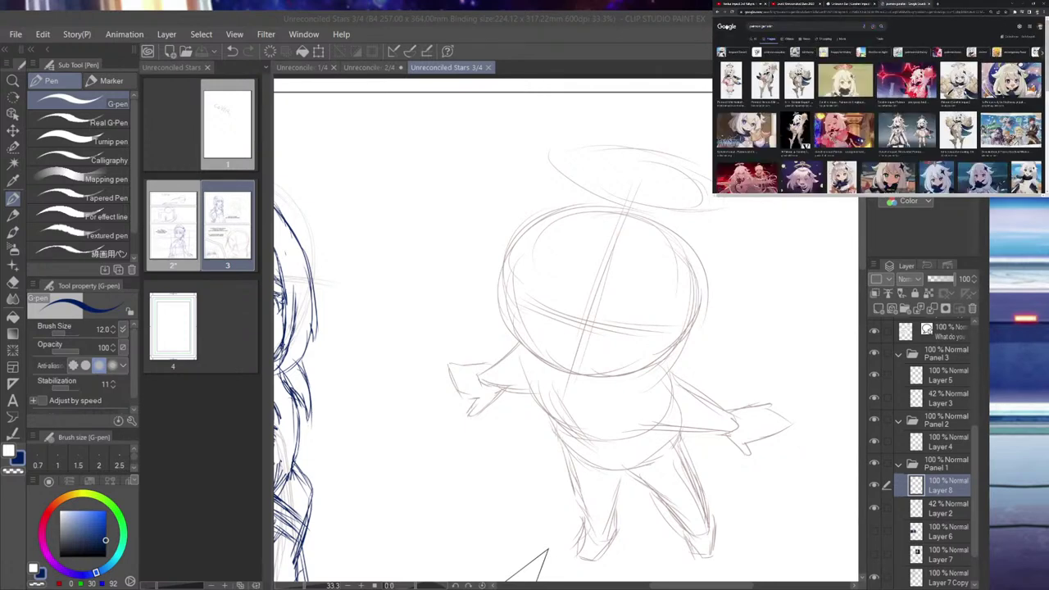
left_click(734, 79)
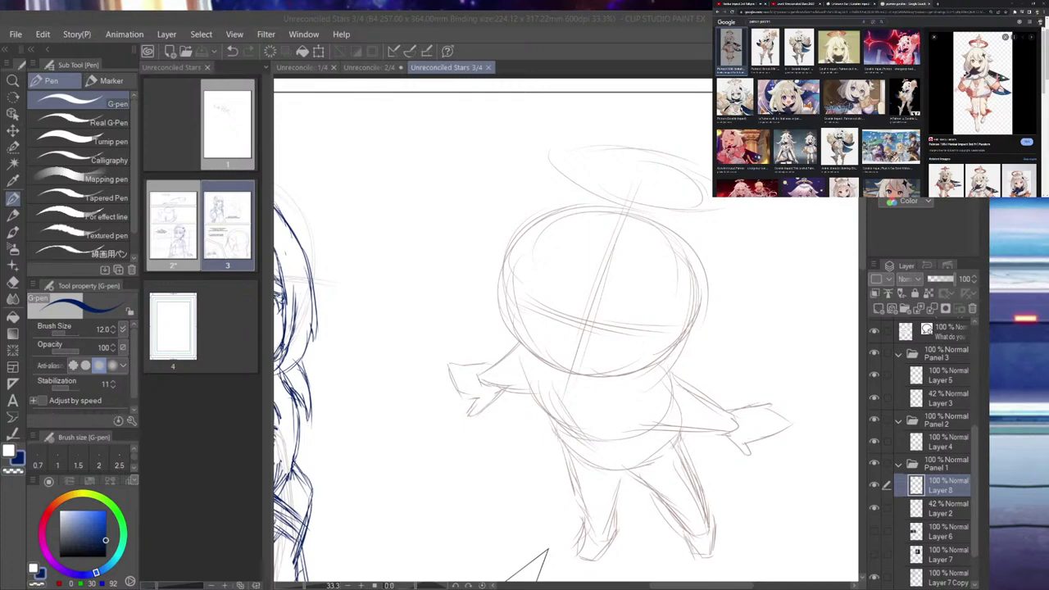
- Paste the Paimon picture onto the page and enlarge it over the blonde character in the first panel
left_click(8, 227)
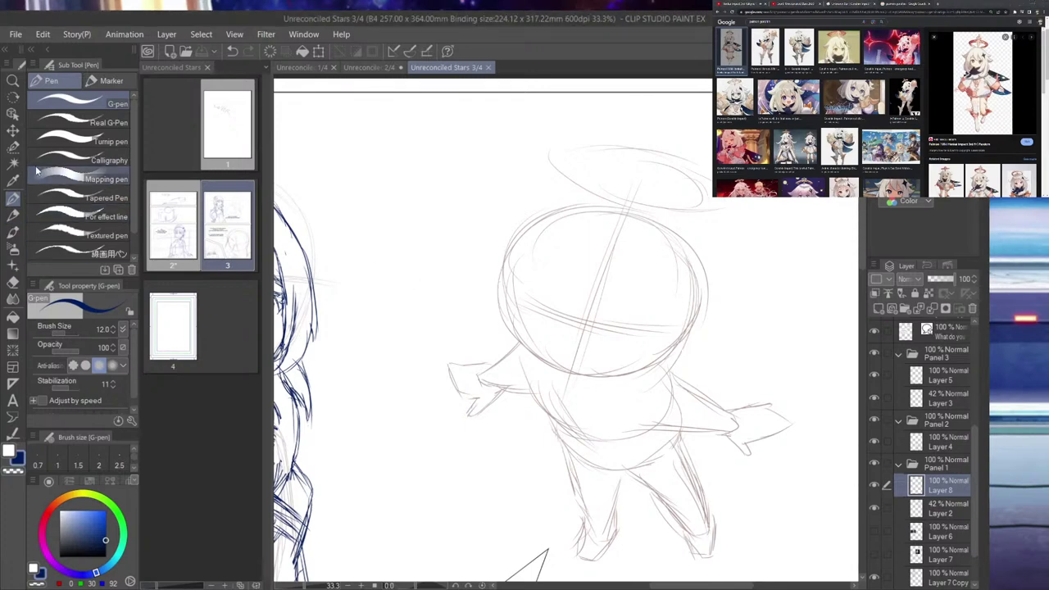
left_click(1034, 49)
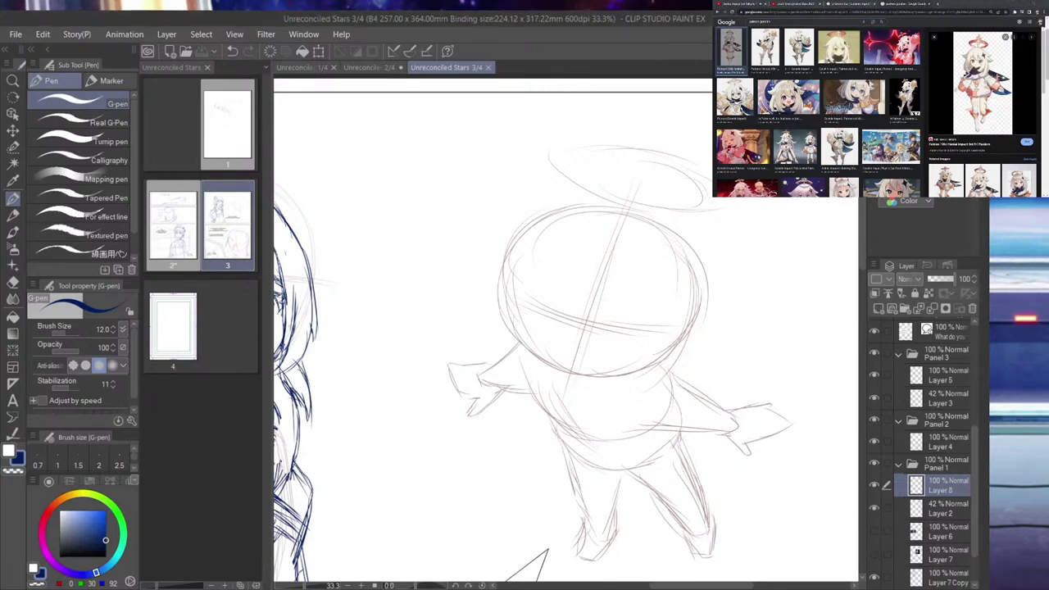
scroll(570, 207, "down", 2)
scroll(569, 209, "down", 2)
key("o")
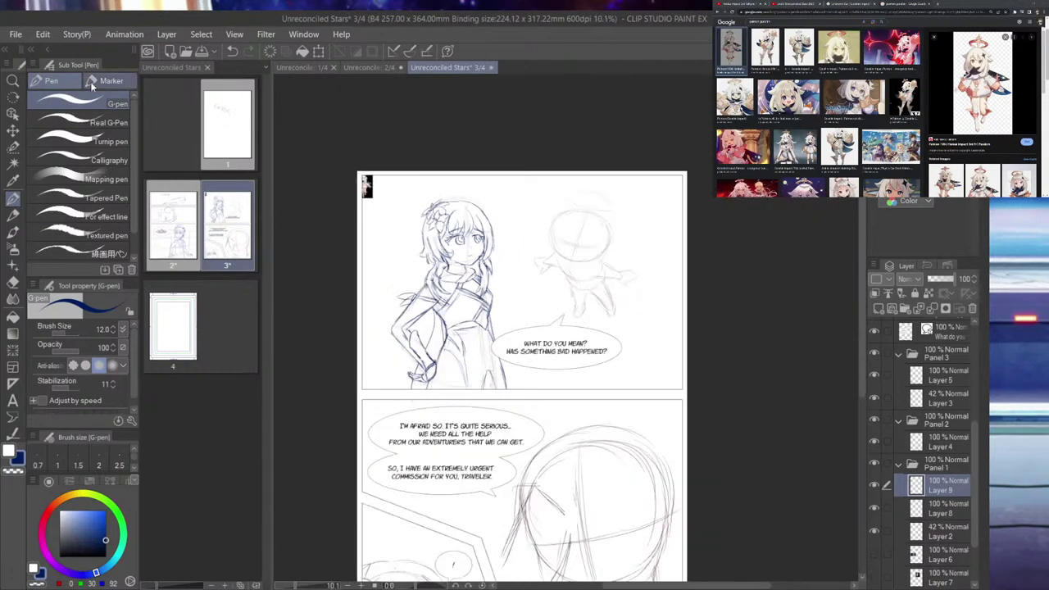
mouse_move(353, 193)
left_mouse_down()
mouse_move(493, 269)
mouse_move(515, 299)
mouse_move(568, 210)
mouse_move(472, 243)
mouse_move(494, 228)
left_mouse_up()
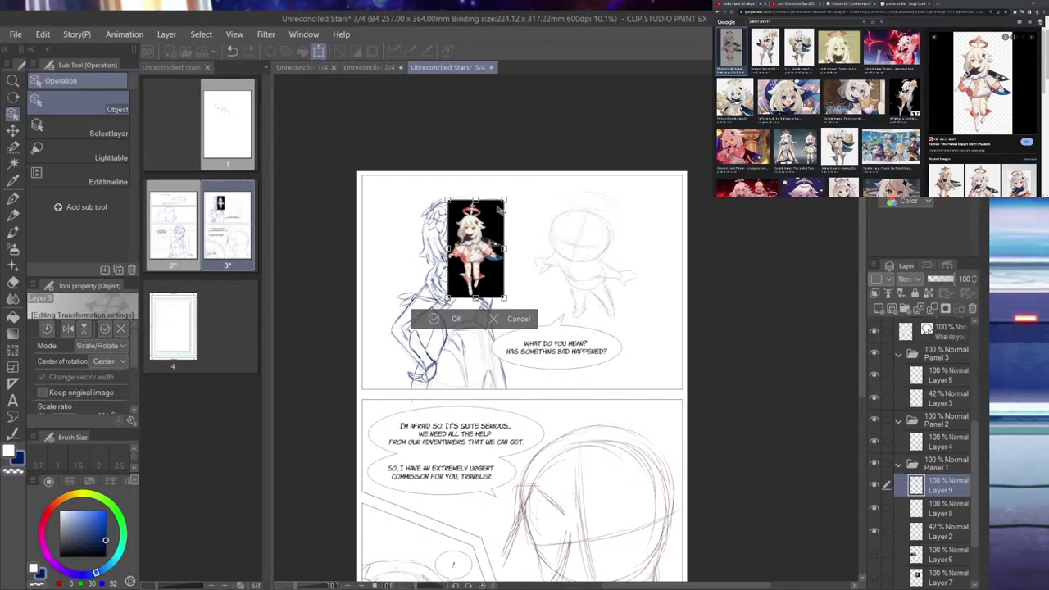
scroll(503, 214, "up", 5)
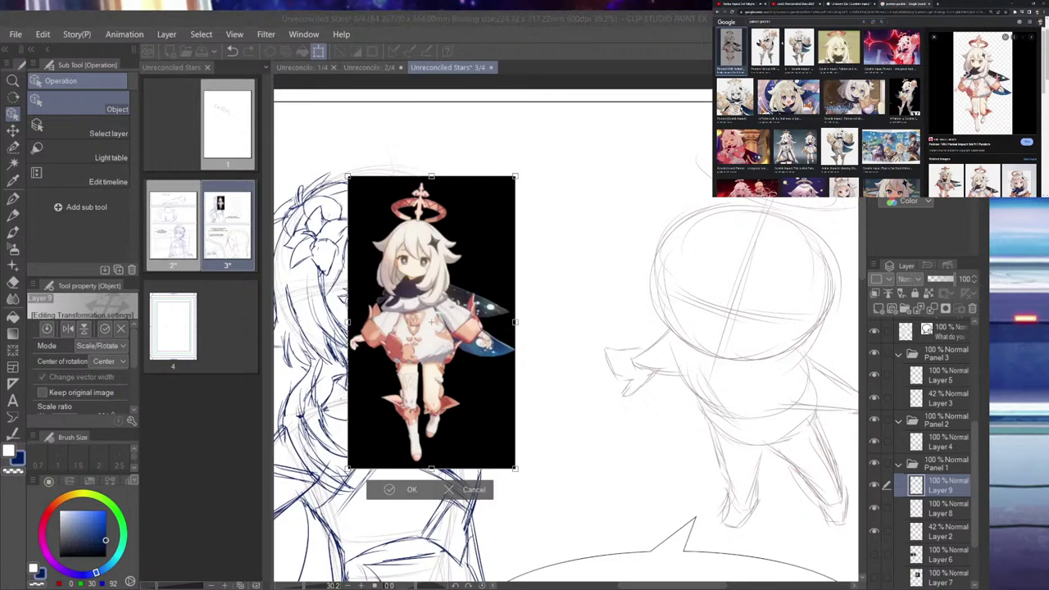
- Open the third Paimon image result in the browser and apply the enlargement of the reference picture already on the page
left_click(798, 47)
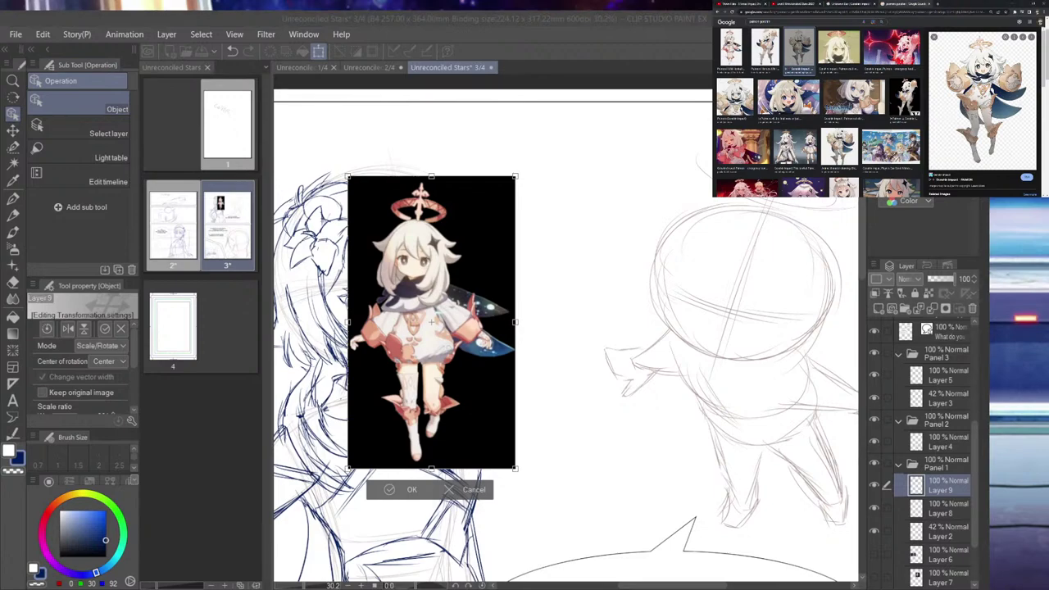
scroll(635, 241, "down", 2)
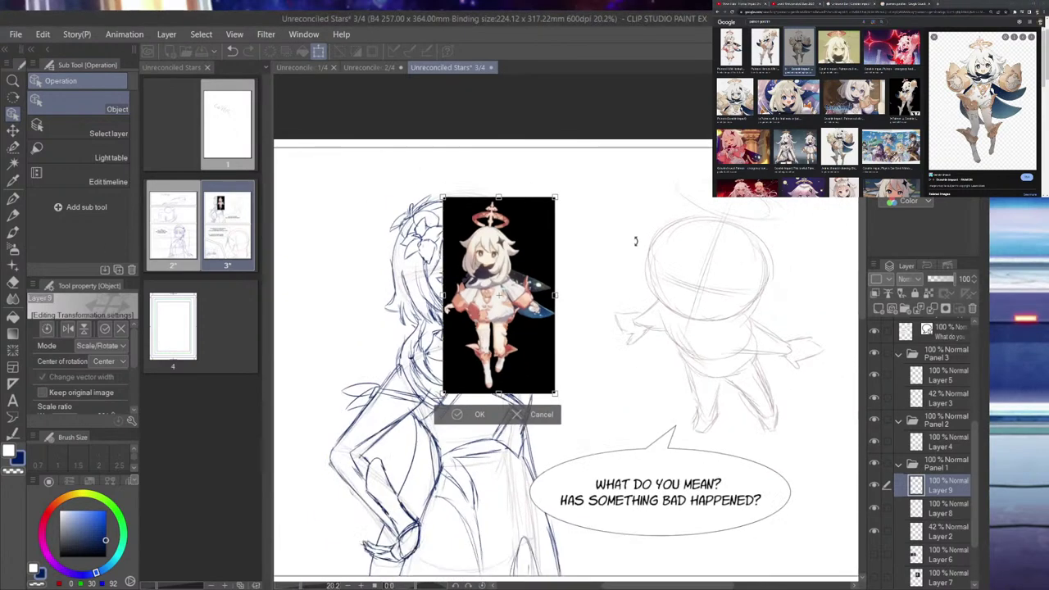
scroll(635, 241, "down", 3)
left_click(521, 361)
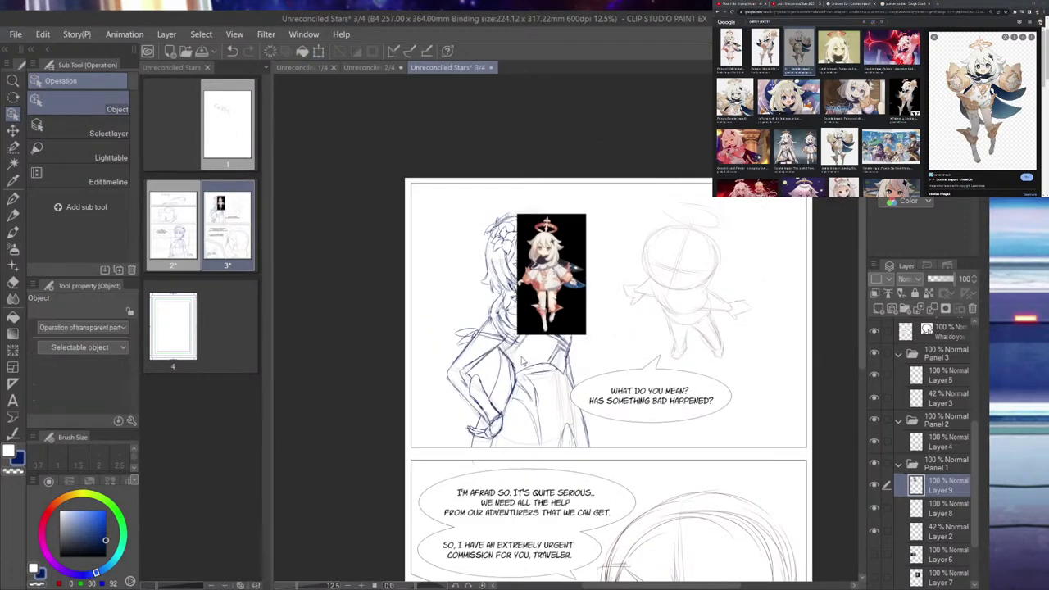
- Paste the second Paimon picture and place it over the lower part of the first reference, enlarging it slightly
key("ctrl+v")
left_click_drag(427, 217, 537, 298)
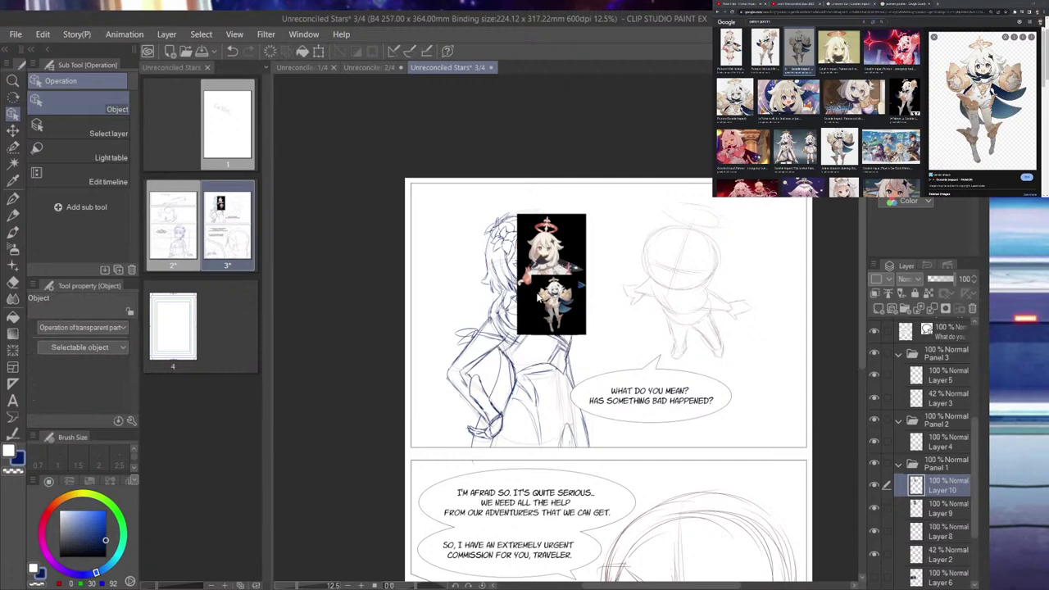
key("ctrl+t")
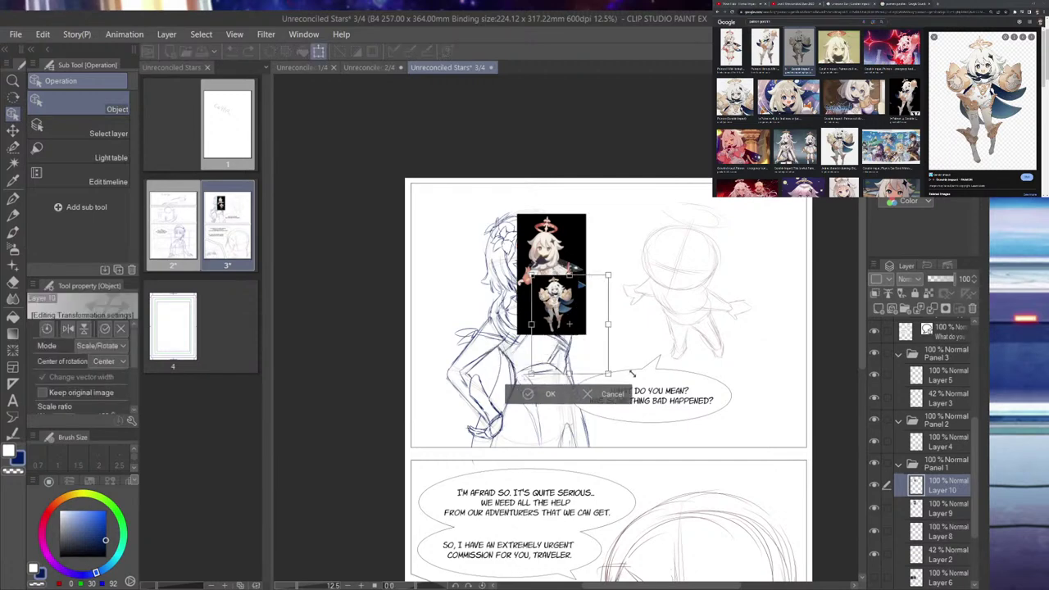
scroll(703, 260, "up", 4)
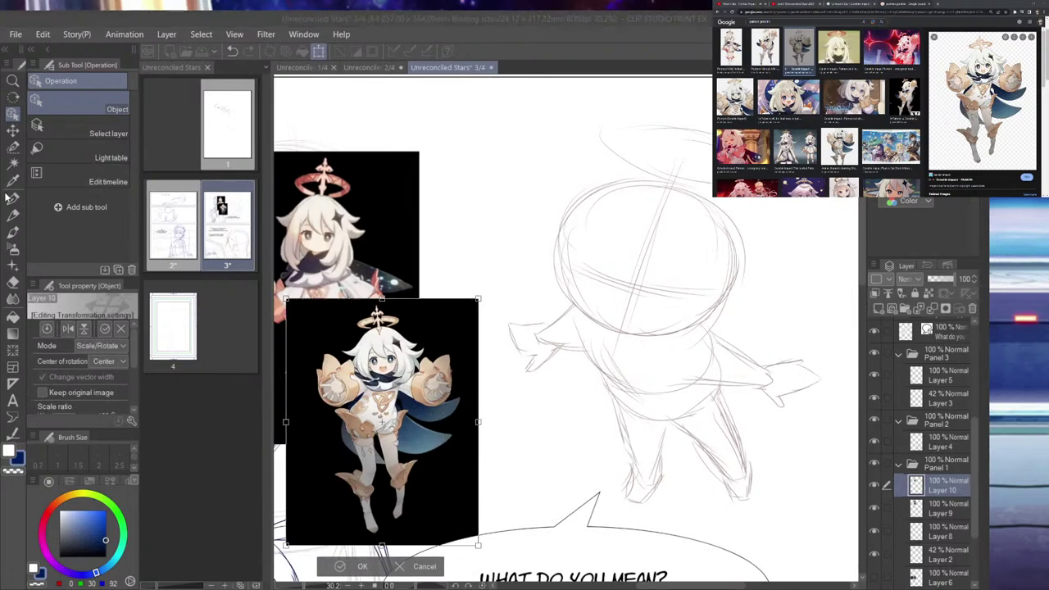
key("Return")
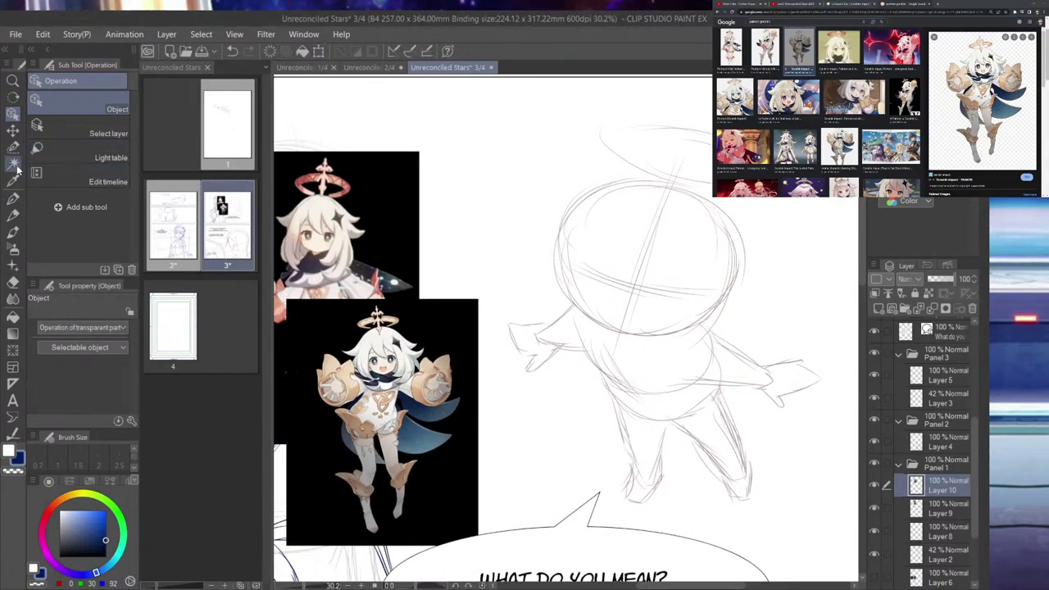
- Draw the floating figure's two wide eyes with round irises on Layer 8, using the G-pen over the rough head
left_click(13, 198)
scroll(943, 449, "down", 3)
left_click(938, 459)
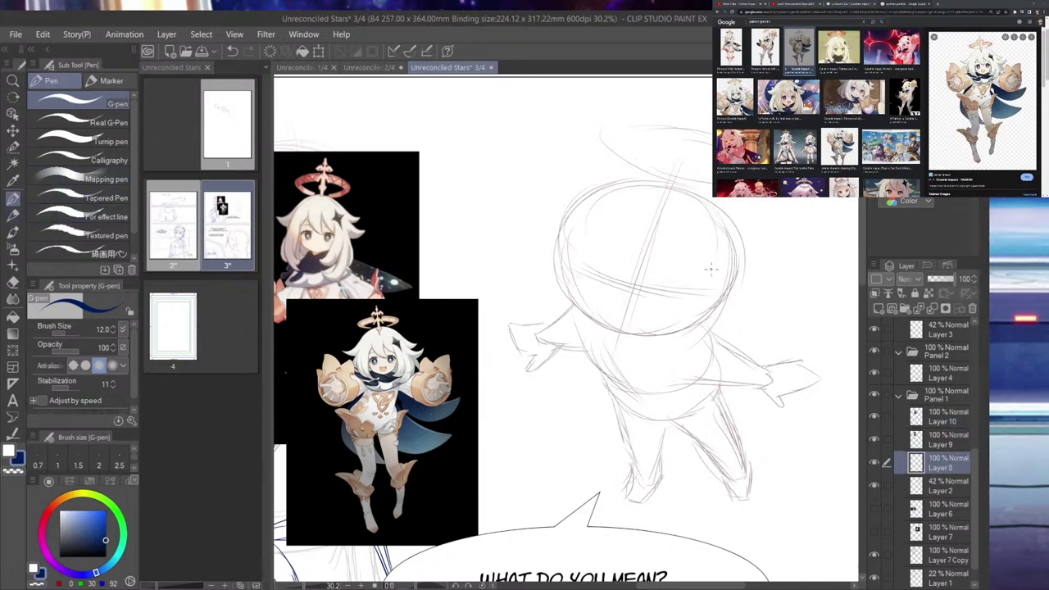
mouse_move(651, 264)
left_mouse_down()
mouse_move(696, 282)
mouse_move(688, 262)
mouse_move(699, 291)
left_mouse_up()
key("ctrl+z")
mouse_move(575, 254)
left_mouse_down()
mouse_move(632, 256)
mouse_move(626, 289)
mouse_move(685, 280)
mouse_move(665, 290)
left_mouse_up()
key("ctrl+z")
key("ctrl+z")
key("ctrl+z")
left_click_drag(602, 272, 603, 258)
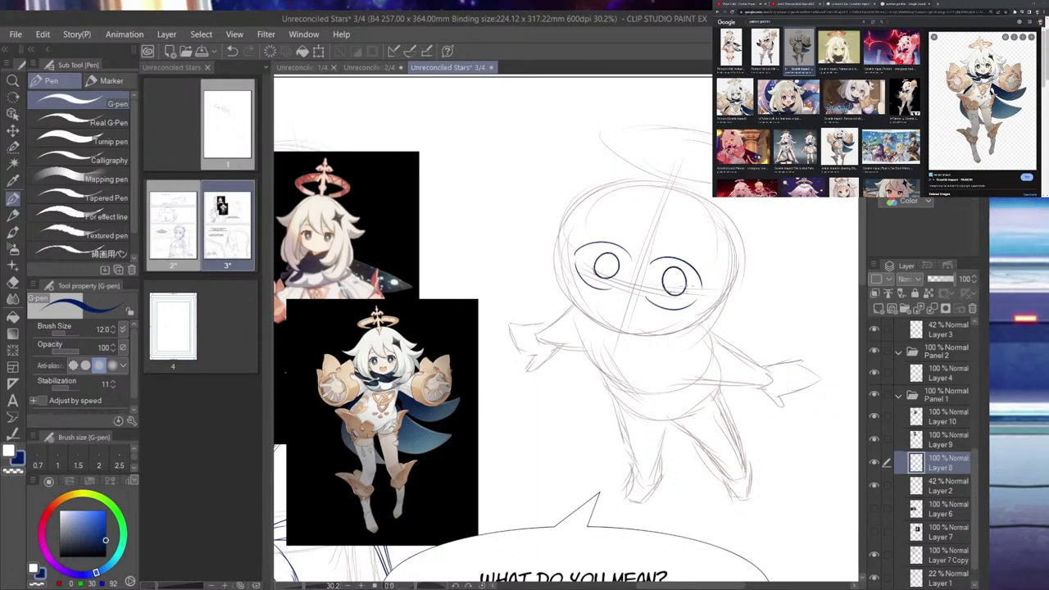
- Add oval pupils, outer eyelashes and a small round mouth to the face, and clear the lower eyelid lines
left_click_drag(675, 276, 670, 288)
left_click_drag(606, 259, 614, 264)
mouse_move(631, 314)
left_mouse_down()
mouse_move(634, 330)
mouse_move(620, 315)
mouse_move(632, 329)
left_mouse_up()
key("ctrl+z")
key("ctrl+z")
mouse_move(695, 265)
left_mouse_down()
mouse_move(680, 261)
mouse_move(707, 281)
left_mouse_up()
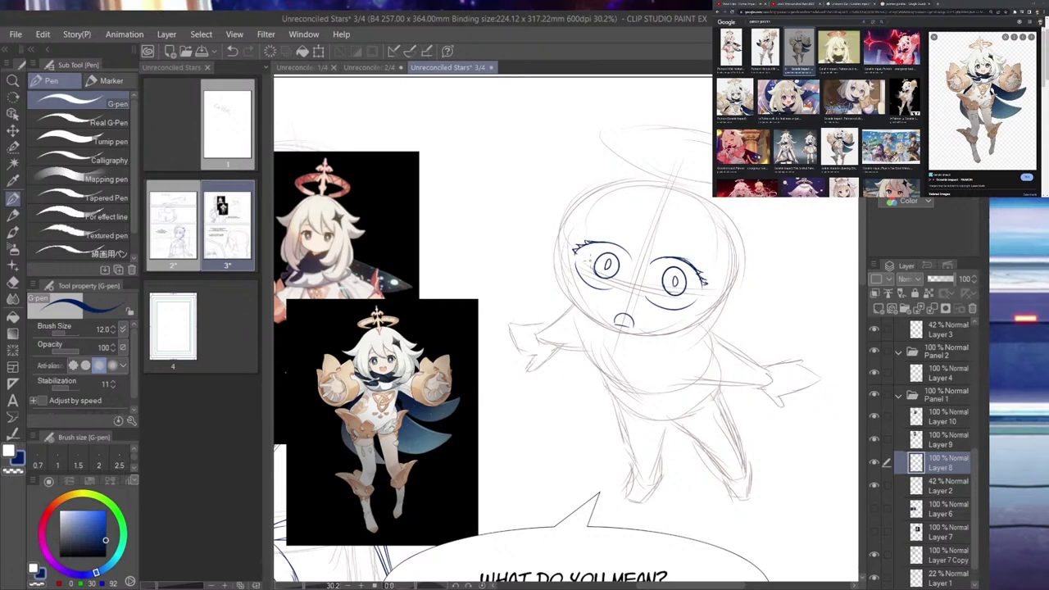
left_click_drag(646, 298, 696, 303)
- Draw the pointed bangs falling across the forehead between and beside the eyes
left_click_drag(624, 206, 646, 271)
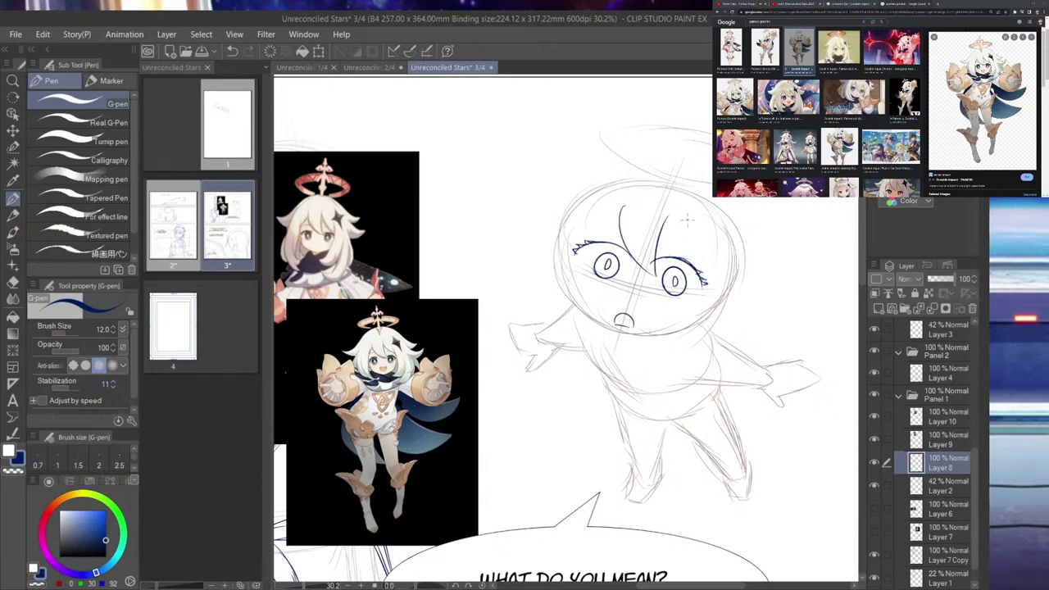
left_click_drag(668, 217, 701, 272)
left_click_drag(622, 211, 587, 250)
key("ctrl+z")
mouse_move(621, 207)
left_mouse_down()
mouse_move(572, 247)
mouse_move(566, 305)
left_mouse_up()
key("ctrl+z")
- Draw the rounded jaw and cheek outline along the rough head circle from one side of the face to the other
mouse_move(564, 264)
left_mouse_down()
mouse_move(567, 303)
mouse_move(608, 334)
left_mouse_up()
key("ctrl+z")
left_click_drag(565, 295, 607, 334)
key("ctrl+z")
mouse_move(570, 306)
left_mouse_down()
mouse_move(617, 336)
mouse_move(671, 335)
mouse_move(709, 314)
left_mouse_up()
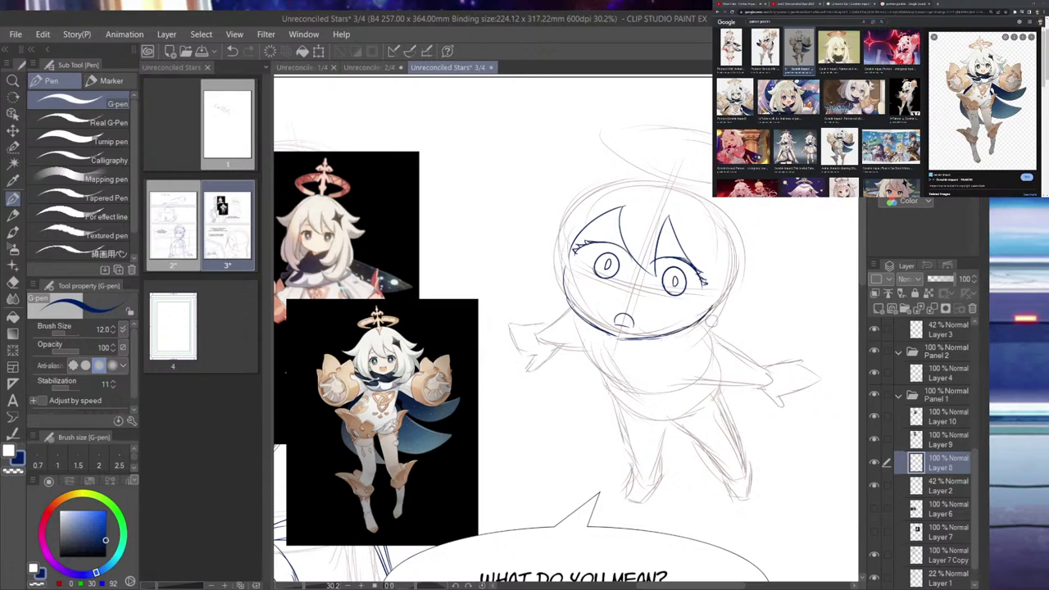
left_click_drag(610, 334, 666, 340)
- Sketch the long, layered hair locks hanging beside the face above the shorter outstretched arm
left_click_drag(565, 253, 613, 203)
mouse_move(576, 236)
left_mouse_down()
mouse_move(618, 221)
mouse_move(587, 229)
mouse_move(544, 333)
left_mouse_up()
key("ctrl+z")
key("ctrl+z")
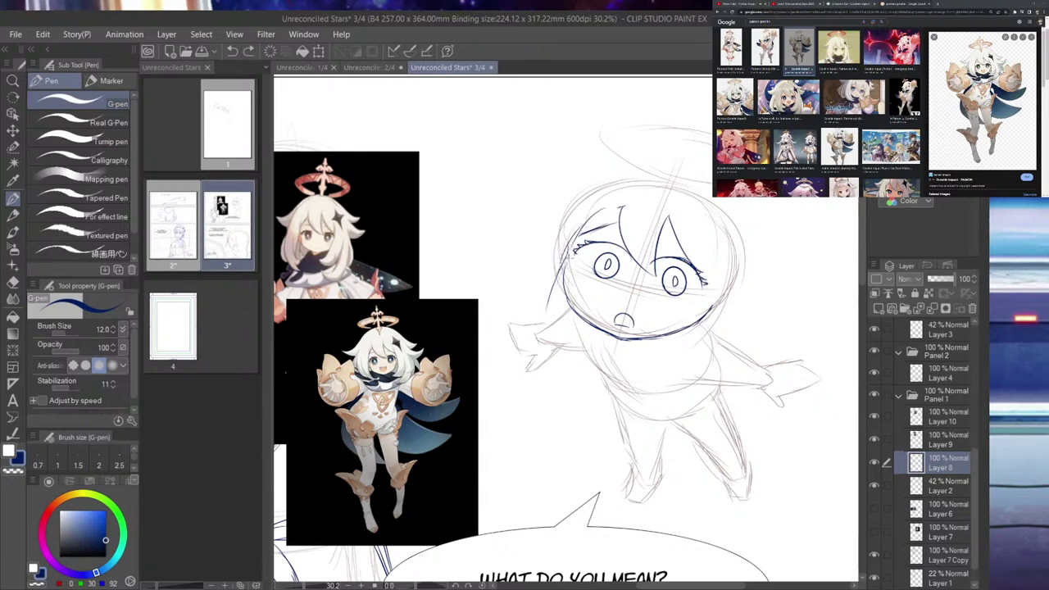
left_click_drag(567, 266, 548, 308)
mouse_move(561, 242)
left_mouse_down()
mouse_move(547, 317)
mouse_move(560, 333)
mouse_move(544, 316)
mouse_move(540, 335)
left_mouse_up()
left_click_drag(537, 282, 526, 331)
left_click_drag(545, 251, 524, 300)
mouse_move(569, 233)
left_mouse_down()
mouse_move(531, 275)
mouse_move(580, 211)
mouse_move(509, 269)
left_mouse_up()
left_click_drag(524, 263, 514, 287)
key("ctrl+z")
key("ctrl+z")
left_click_drag(554, 230, 525, 286)
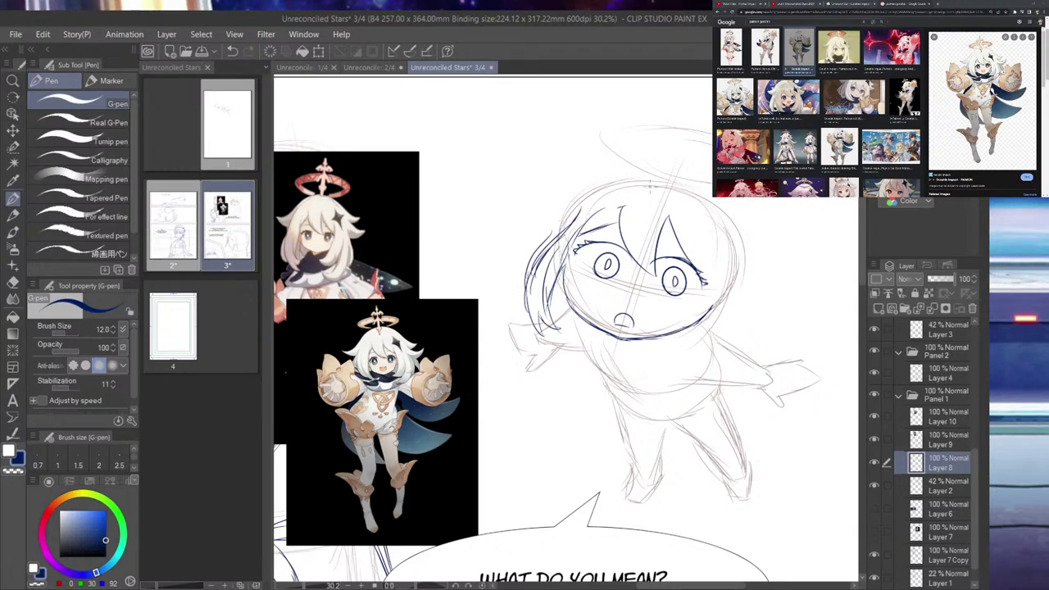
- Draw the crown of the hair over the top of the head and the outward-flicking tips on the opposite side
left_click_drag(650, 176, 552, 211)
key("ctrl+z")
mouse_move(652, 174)
left_mouse_down()
mouse_move(574, 193)
mouse_move(560, 219)
mouse_move(576, 191)
mouse_move(533, 227)
mouse_move(554, 213)
mouse_move(516, 225)
mouse_move(542, 246)
left_mouse_up()
mouse_move(578, 204)
left_mouse_down()
mouse_move(533, 228)
mouse_move(638, 170)
mouse_move(711, 187)
mouse_move(744, 271)
left_mouse_up()
mouse_move(731, 212)
left_mouse_down()
mouse_move(777, 284)
mouse_move(749, 288)
mouse_move(770, 274)
mouse_move(749, 285)
mouse_move(769, 307)
mouse_move(727, 314)
left_mouse_up()
key("ctrl+z")
key("ctrl+z")
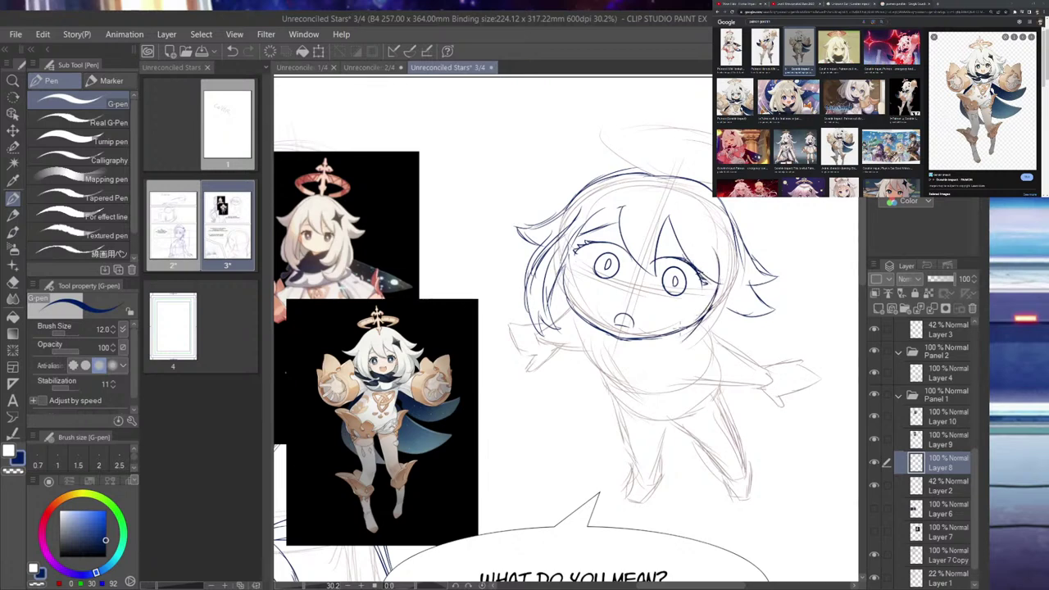
- Draw the hair locks curving beneath the jaw and shoulder below the outward-flicking tips
mouse_move(677, 339)
left_mouse_down()
mouse_move(646, 352)
mouse_move(716, 344)
mouse_move(726, 317)
left_mouse_up()
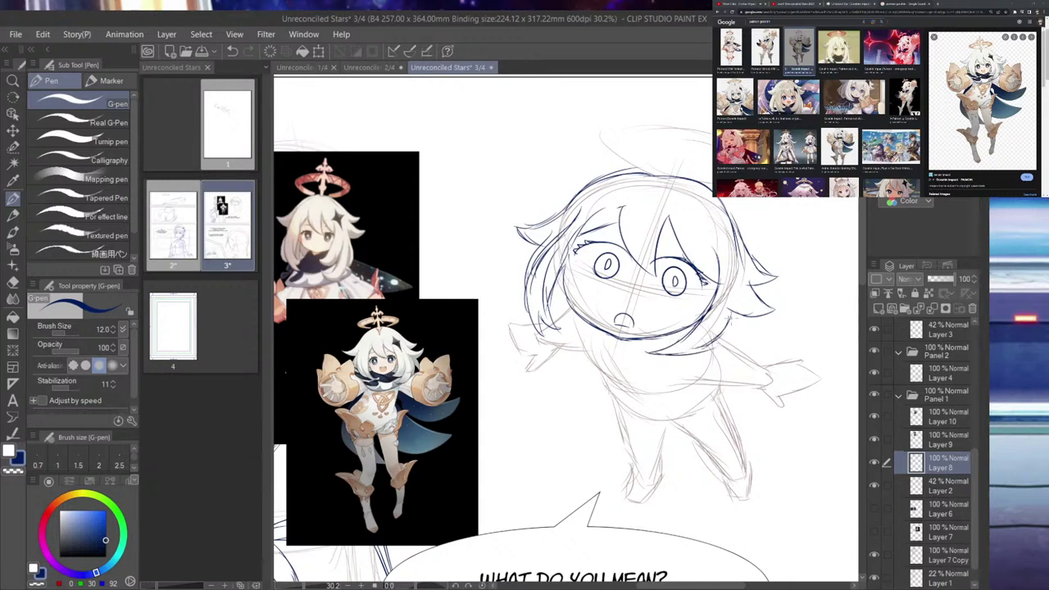
mouse_move(701, 353)
left_mouse_down()
mouse_move(672, 380)
mouse_move(737, 325)
mouse_move(733, 337)
mouse_move(744, 297)
mouse_move(736, 327)
left_mouse_up()
left_click_drag(739, 284, 739, 311)
left_click_drag(745, 266, 736, 329)
mouse_move(742, 288)
left_mouse_down()
mouse_move(744, 342)
mouse_move(721, 361)
left_mouse_up()
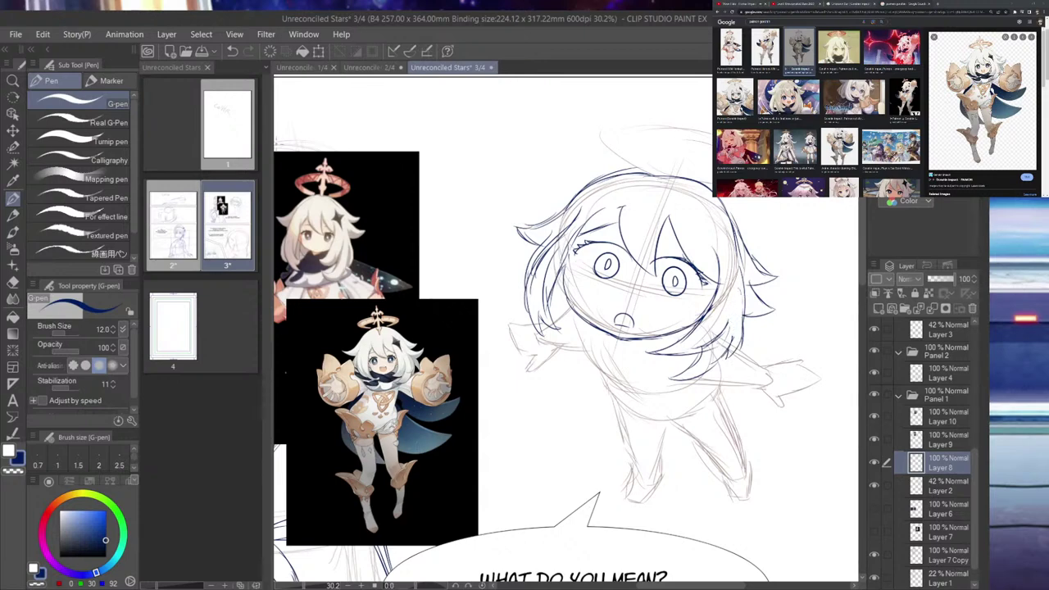
- Select the outward-flicking side of the hair with the Selection pen at size 217.5, and rotate and reposition it
left_click(13, 147)
left_click(102, 205)
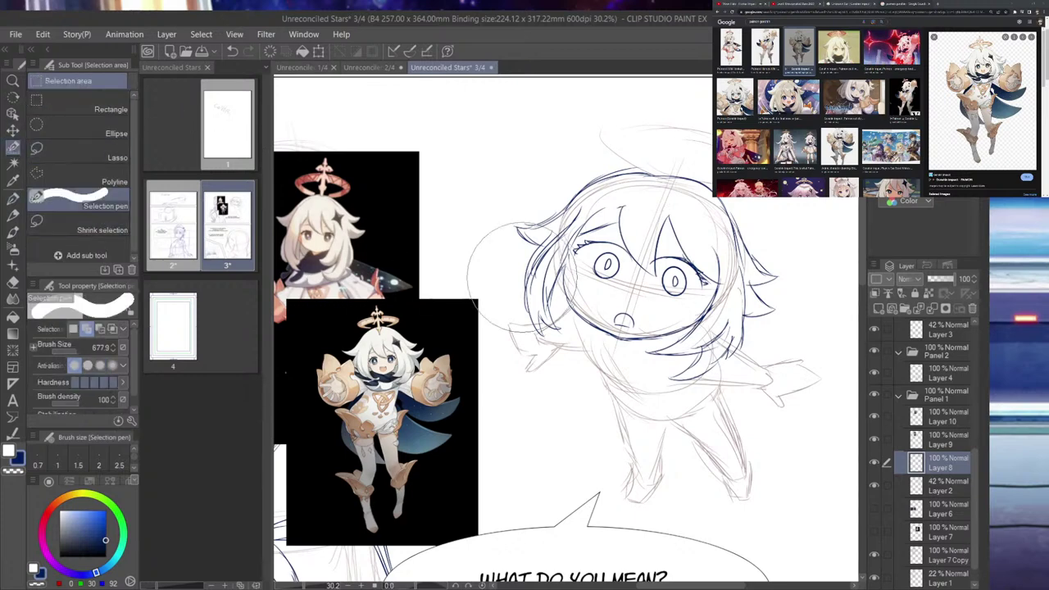
key("[")
key("[")
key("[")
key("[")
key("[")
key("[")
key("[")
mouse_move(647, 361)
left_mouse_down()
mouse_move(742, 328)
mouse_move(758, 262)
mouse_move(680, 344)
mouse_move(746, 245)
mouse_move(721, 250)
mouse_move(738, 250)
mouse_move(749, 226)
mouse_move(738, 212)
left_mouse_up()
key("ctrl+t")
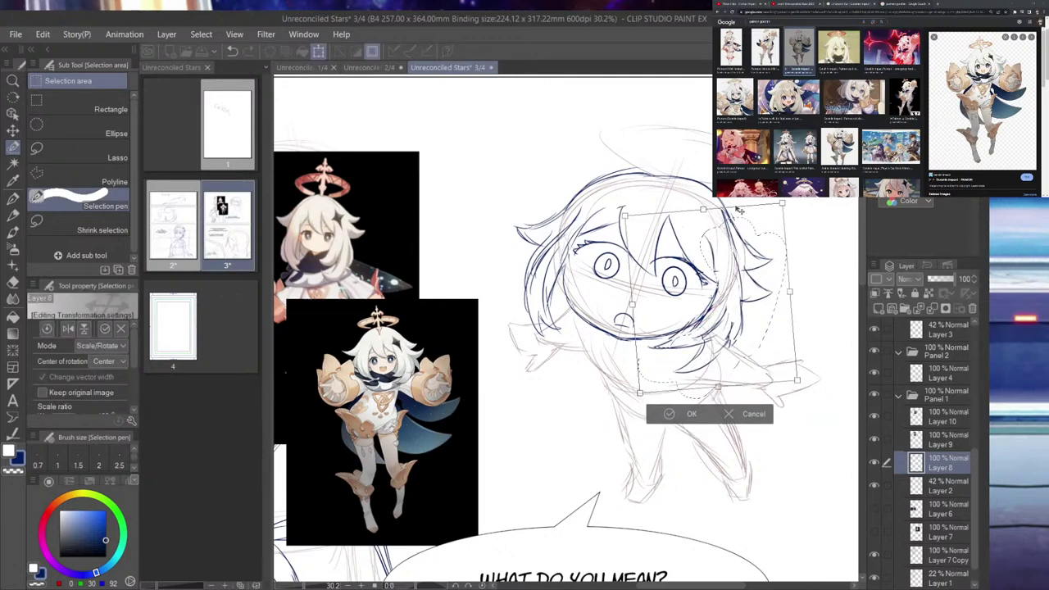
left_click(688, 415)
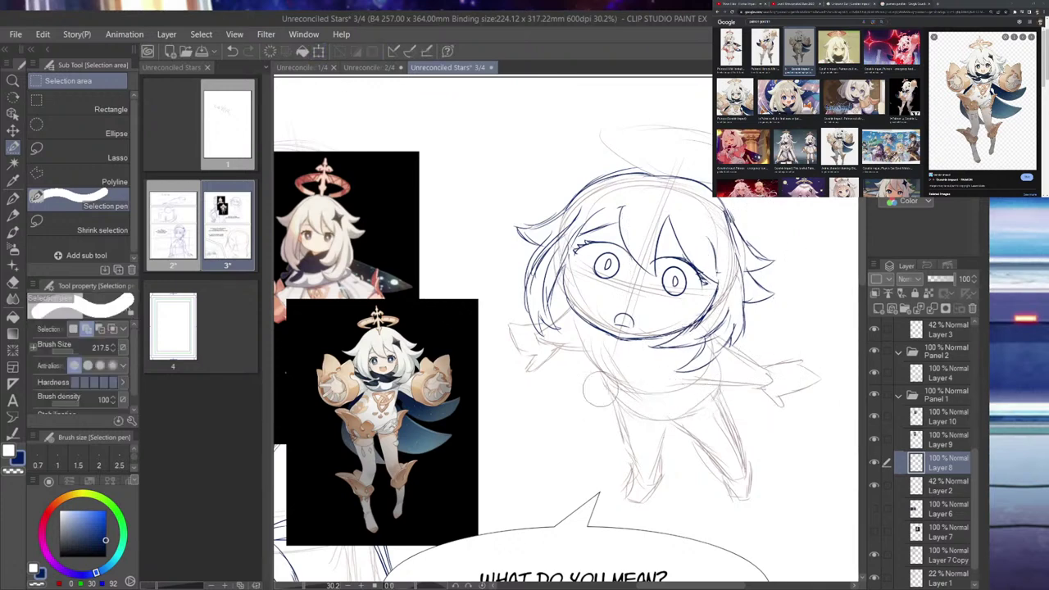
- Draw the scarf wrapping around the neck below the jaw with the G-pen
left_click(13, 197)
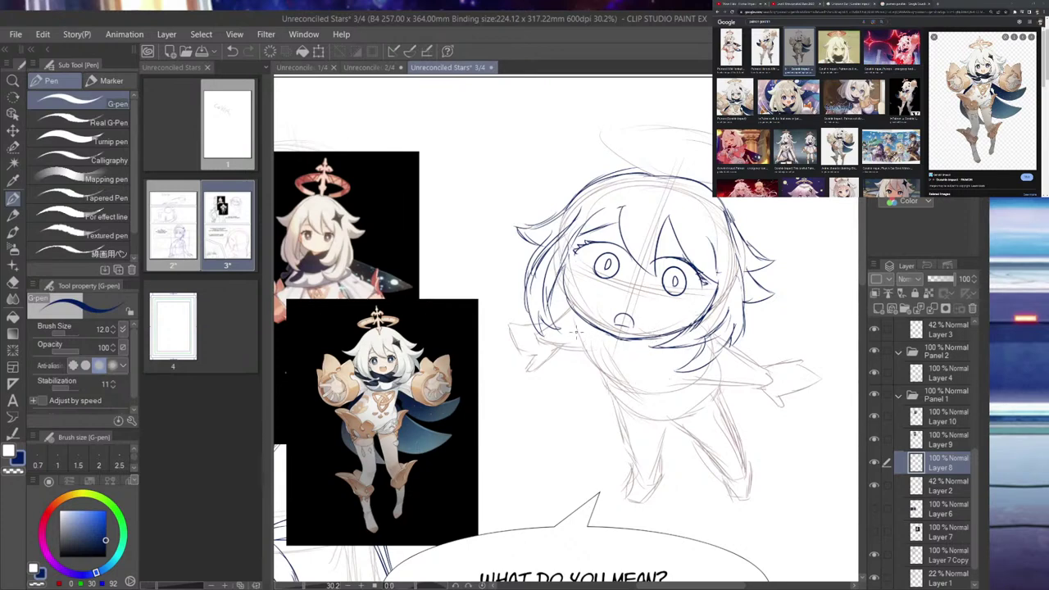
mouse_move(566, 324)
left_mouse_down()
mouse_move(602, 347)
mouse_move(666, 338)
left_mouse_up()
left_click_drag(561, 322, 642, 362)
key("ctrl+z")
mouse_move(558, 331)
left_mouse_down()
mouse_move(643, 374)
mouse_move(666, 373)
mouse_move(693, 347)
left_mouse_up()
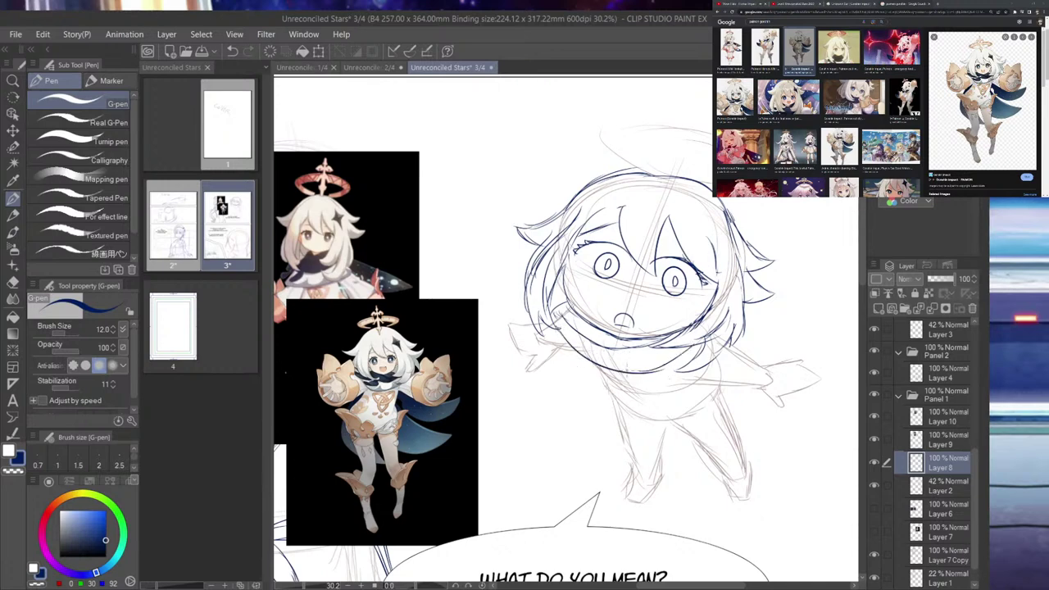
- Outline the lower torso and draw the flared, pointed shorts cuffs at the top of both legs
mouse_move(597, 364)
left_mouse_down()
mouse_move(613, 402)
mouse_move(643, 418)
mouse_move(704, 411)
mouse_move(721, 384)
left_mouse_up()
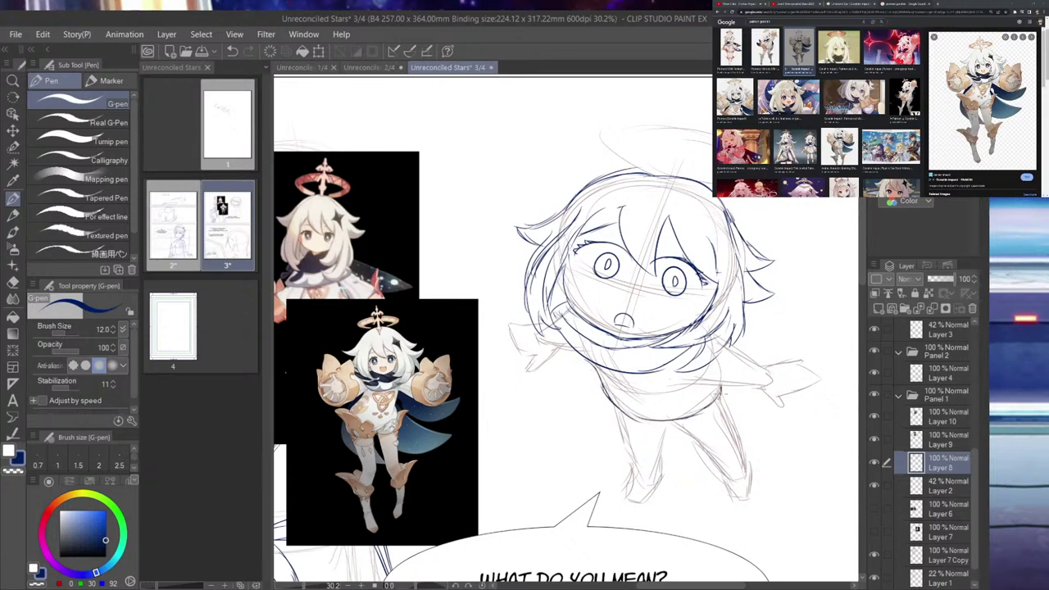
mouse_move(615, 425)
left_mouse_down()
mouse_move(584, 388)
mouse_move(595, 375)
mouse_move(628, 402)
mouse_move(628, 418)
mouse_move(637, 408)
mouse_move(660, 432)
mouse_move(672, 422)
mouse_move(605, 421)
left_mouse_up()
mouse_move(675, 419)
left_mouse_down()
mouse_move(694, 395)
mouse_move(719, 414)
mouse_move(734, 391)
mouse_move(709, 410)
mouse_move(738, 388)
mouse_move(716, 402)
mouse_move(729, 419)
mouse_move(678, 431)
mouse_move(702, 428)
left_mouse_up()
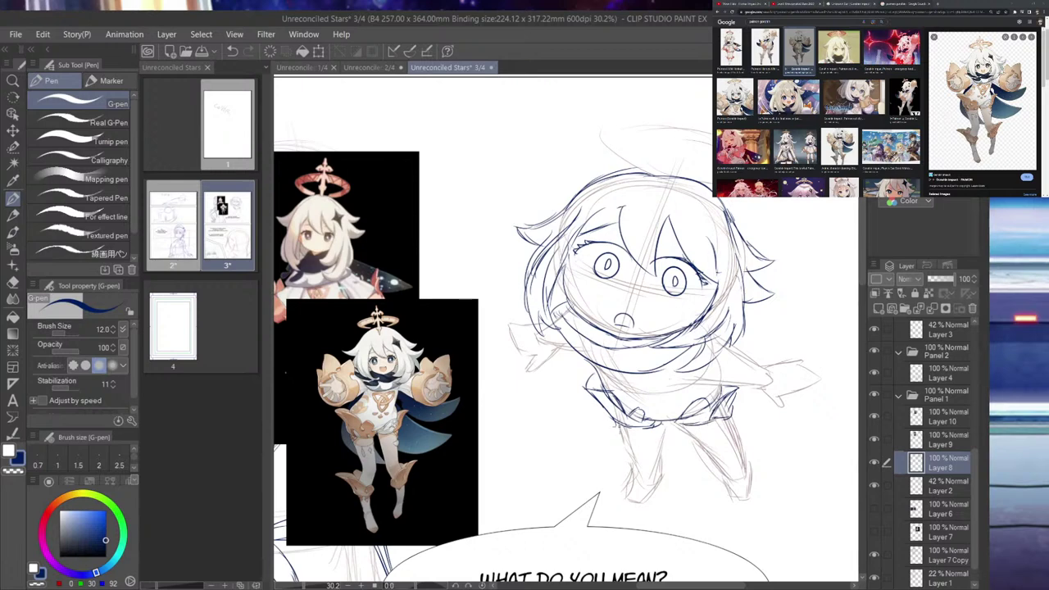
- Draw the leg nearer the blonde character, with its winged boot cuff and pointed foot
mouse_move(623, 426)
left_mouse_down()
mouse_move(640, 470)
mouse_move(639, 460)
mouse_move(662, 483)
mouse_move(668, 474)
left_mouse_up()
left_click_drag(654, 449, 673, 478)
mouse_move(659, 421)
left_mouse_down()
mouse_move(672, 467)
mouse_move(652, 472)
mouse_move(631, 439)
left_mouse_up()
left_click_drag(667, 463, 673, 478)
left_click_drag(614, 424, 632, 452)
key("ctrl+z")
left_click_drag(623, 433, 637, 475)
left_click_drag(632, 467, 633, 481)
mouse_move(657, 447)
left_mouse_down()
mouse_move(659, 480)
mouse_move(611, 484)
mouse_move(606, 471)
mouse_move(609, 459)
mouse_move(644, 482)
mouse_move(649, 490)
mouse_move(634, 485)
mouse_move(652, 523)
mouse_move(649, 514)
left_mouse_up()
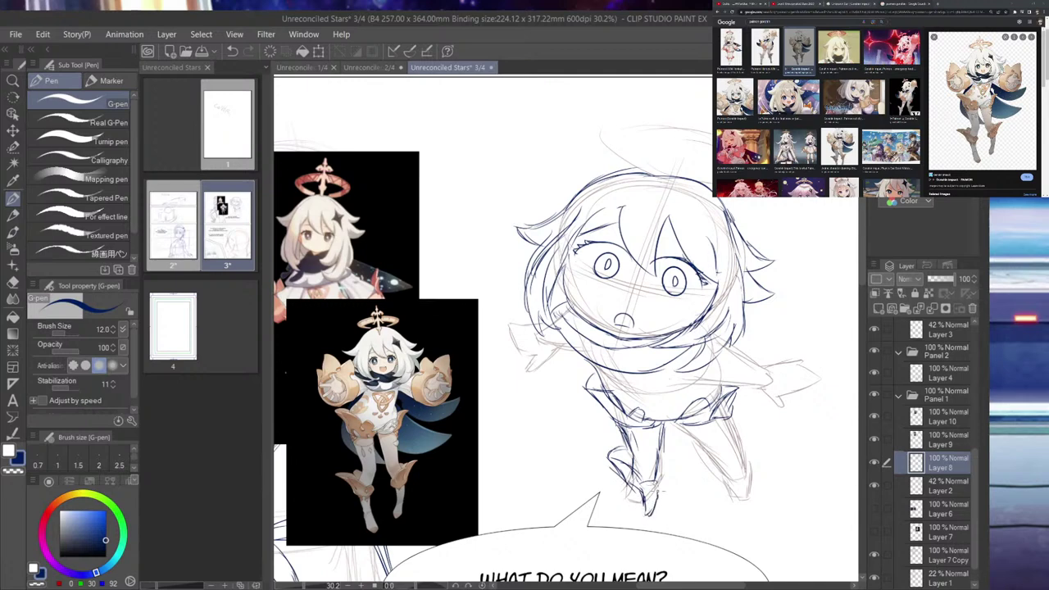
mouse_move(642, 492)
left_mouse_down()
mouse_move(651, 526)
mouse_move(657, 480)
left_mouse_up()
mouse_move(621, 434)
left_mouse_down()
mouse_move(659, 436)
mouse_move(661, 451)
left_mouse_up()
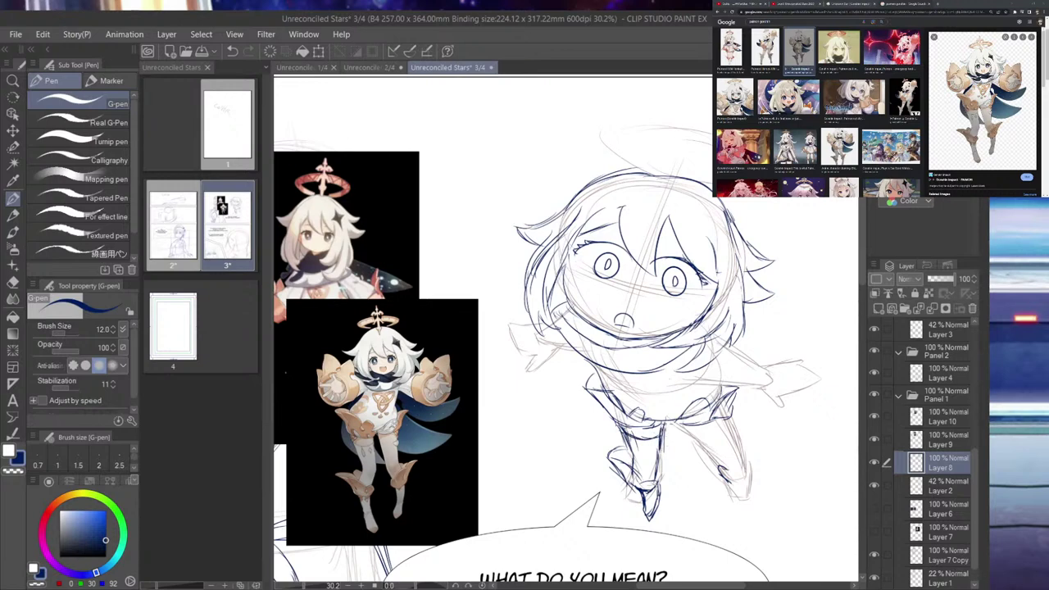
- Draw the second leg with a matching winged boot cuff and pointed foot
left_click_drag(692, 429, 721, 466)
mouse_move(728, 416)
left_mouse_down()
mouse_move(747, 473)
mouse_move(716, 487)
mouse_move(744, 447)
mouse_move(738, 468)
mouse_move(752, 475)
mouse_move(749, 461)
mouse_move(761, 451)
mouse_move(763, 469)
mouse_move(751, 486)
mouse_move(725, 493)
left_mouse_up()
mouse_move(734, 487)
left_mouse_down()
mouse_move(733, 501)
mouse_move(750, 513)
mouse_move(744, 492)
left_mouse_up()
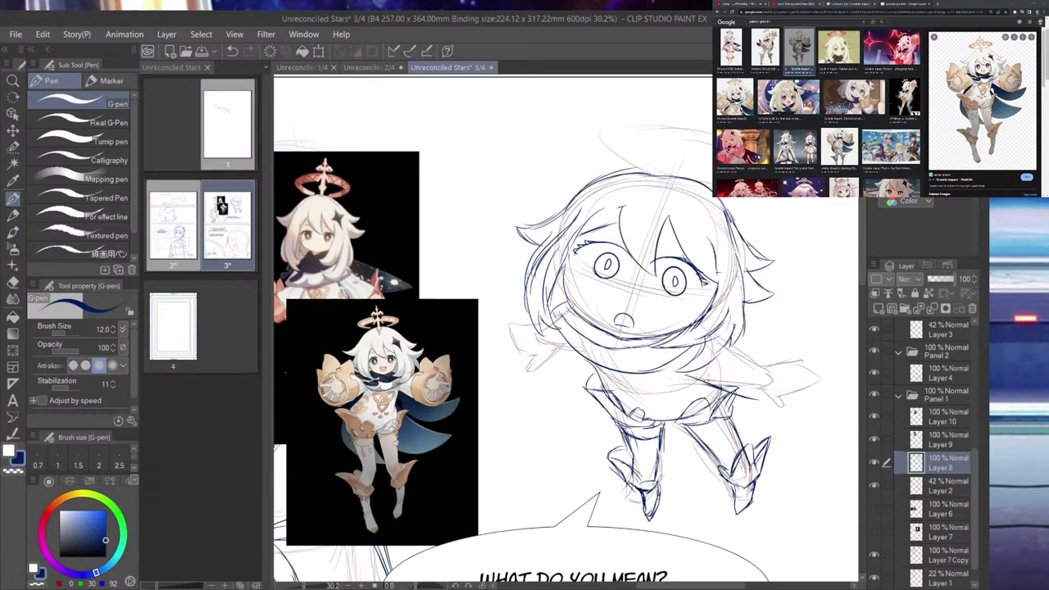
- Draw both outstretched arms with cuffed sleeves and spread-fingered hands
mouse_move(689, 378)
left_mouse_down()
mouse_move(753, 405)
mouse_move(774, 375)
mouse_move(758, 352)
mouse_move(763, 360)
left_mouse_up()
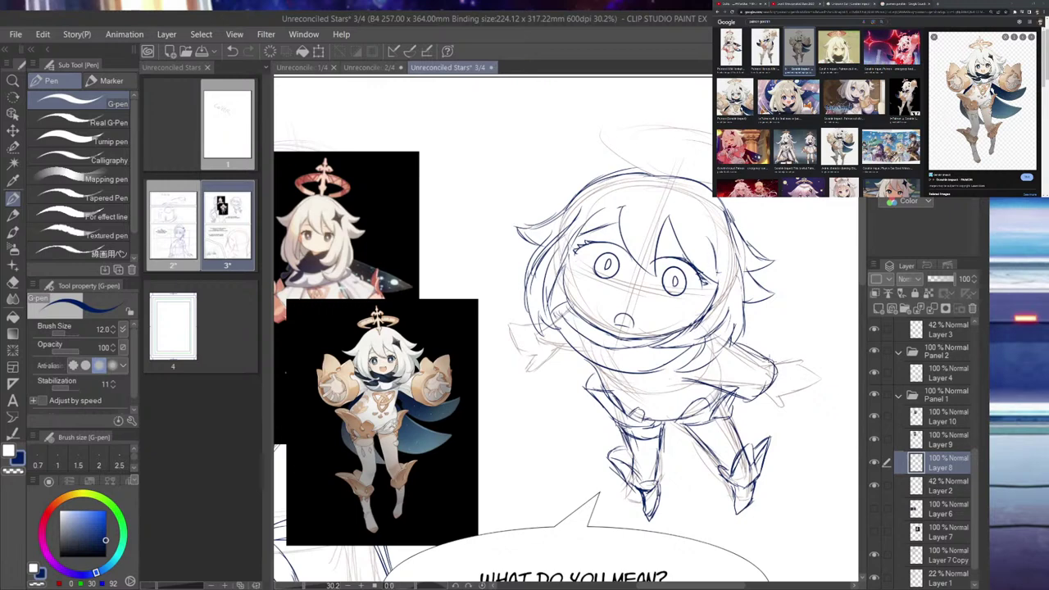
mouse_move(526, 334)
left_mouse_down()
mouse_move(552, 355)
mouse_move(576, 351)
left_mouse_up()
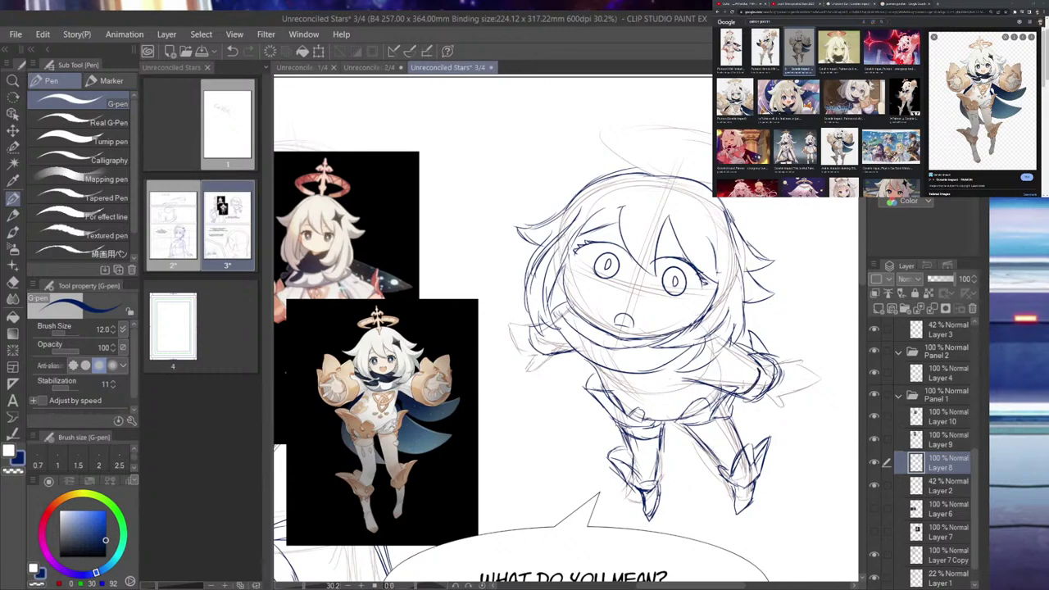
left_click_drag(516, 321, 543, 330)
mouse_move(780, 413)
left_mouse_down()
mouse_move(801, 346)
mouse_move(793, 360)
mouse_move(810, 356)
mouse_move(815, 375)
mouse_move(777, 398)
left_mouse_up()
mouse_move(542, 355)
left_mouse_down()
mouse_move(528, 365)
mouse_move(517, 334)
left_mouse_up()
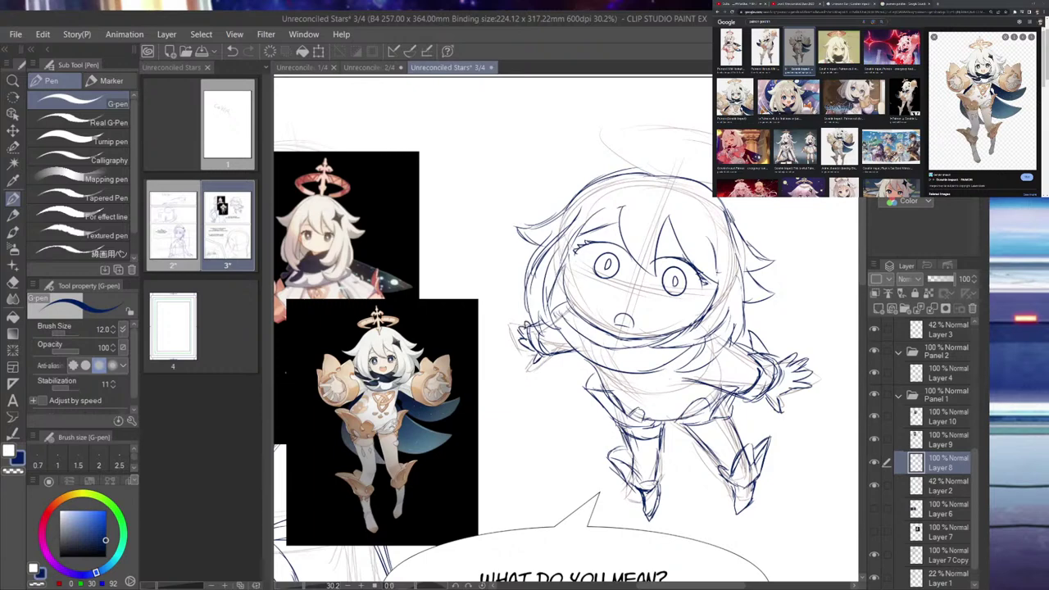
- Rework the cheek and inner hair edge beside the face, and add worried eyebrows above the eyes
left_click_drag(570, 258, 570, 318)
left_click_drag(583, 279, 573, 316)
left_click_drag(653, 315, 651, 318)
key("ctrl+z")
mouse_move(589, 232)
left_mouse_down()
mouse_move(627, 230)
mouse_move(699, 257)
left_mouse_up()
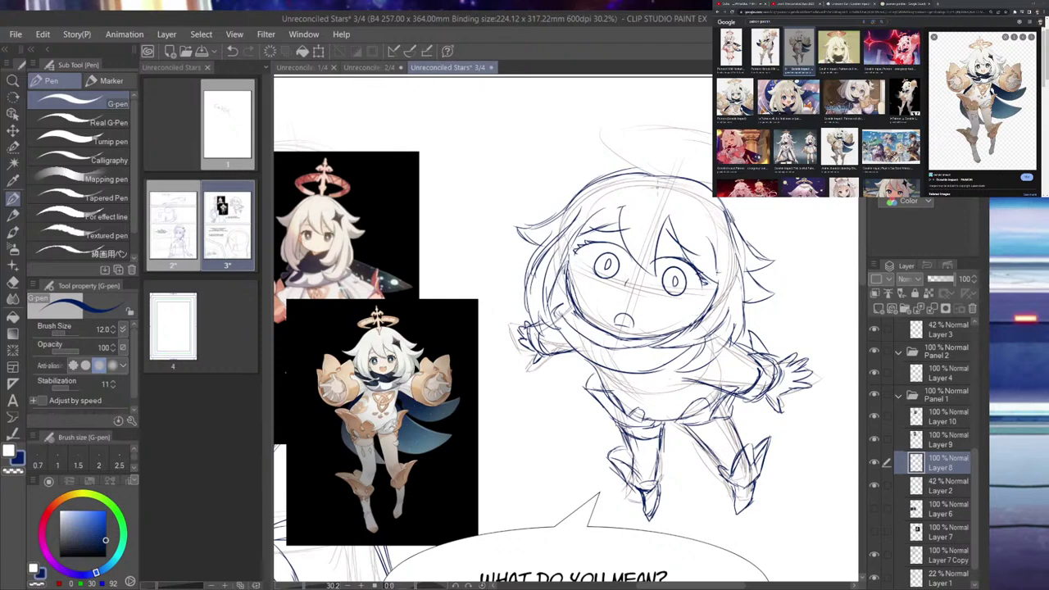
- Draw the tilted halo ring above the head as a double ellipse
left_click_drag(595, 140, 712, 188)
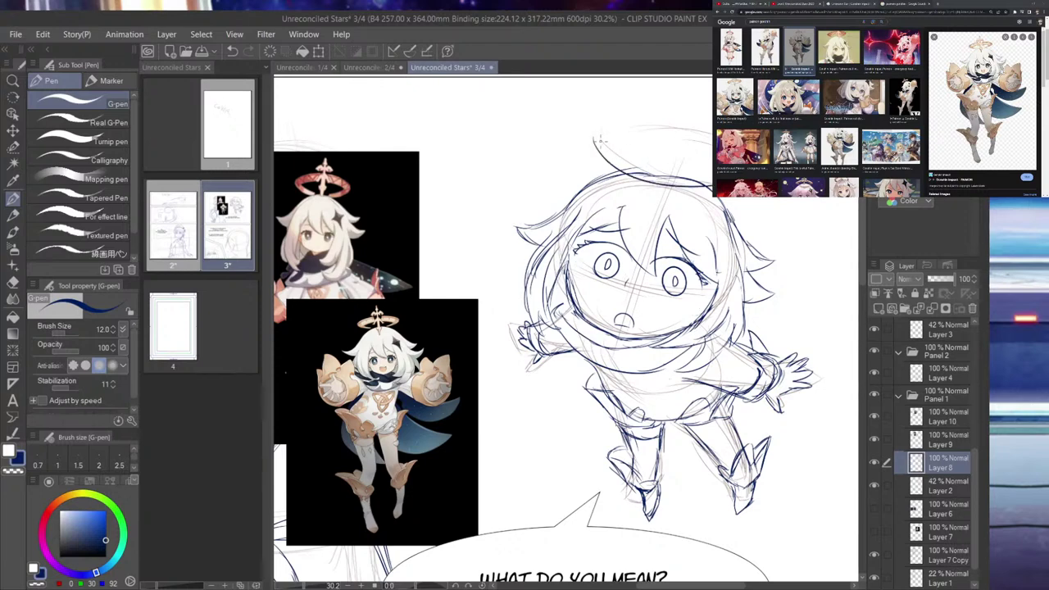
left_click_drag(599, 141, 713, 133)
left_click_drag(613, 140, 713, 174)
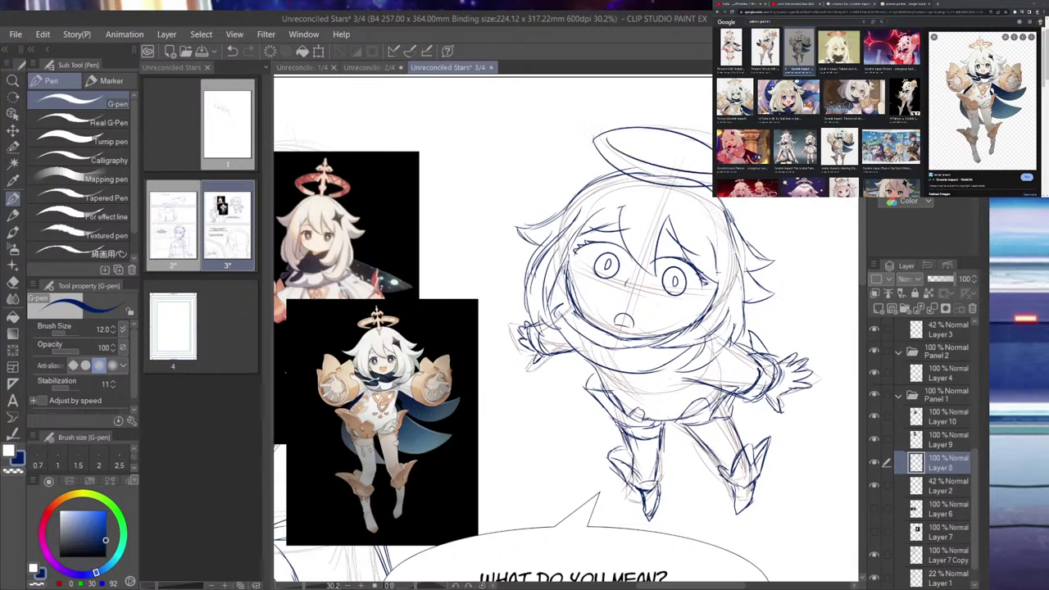
left_click_drag(615, 126, 595, 141)
- Draw the pointed crown ornament rising from the middle of the halo
left_click_drag(648, 162, 647, 128)
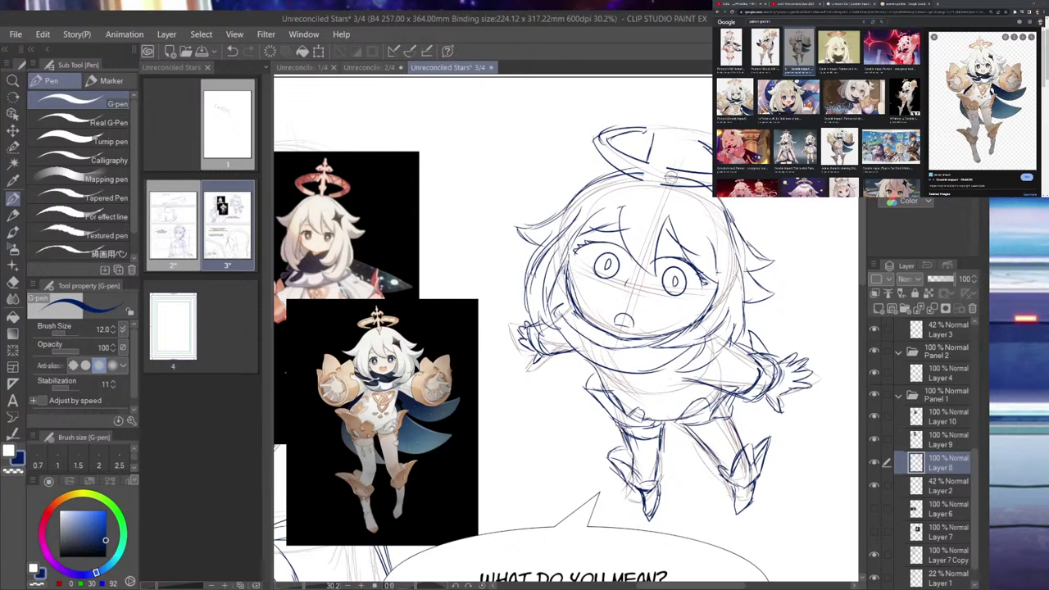
mouse_move(668, 140)
left_mouse_down()
mouse_move(664, 162)
mouse_move(648, 162)
mouse_move(658, 169)
mouse_move(649, 143)
left_mouse_up()
mouse_move(641, 139)
left_mouse_down()
mouse_move(676, 104)
mouse_move(682, 143)
left_mouse_up()
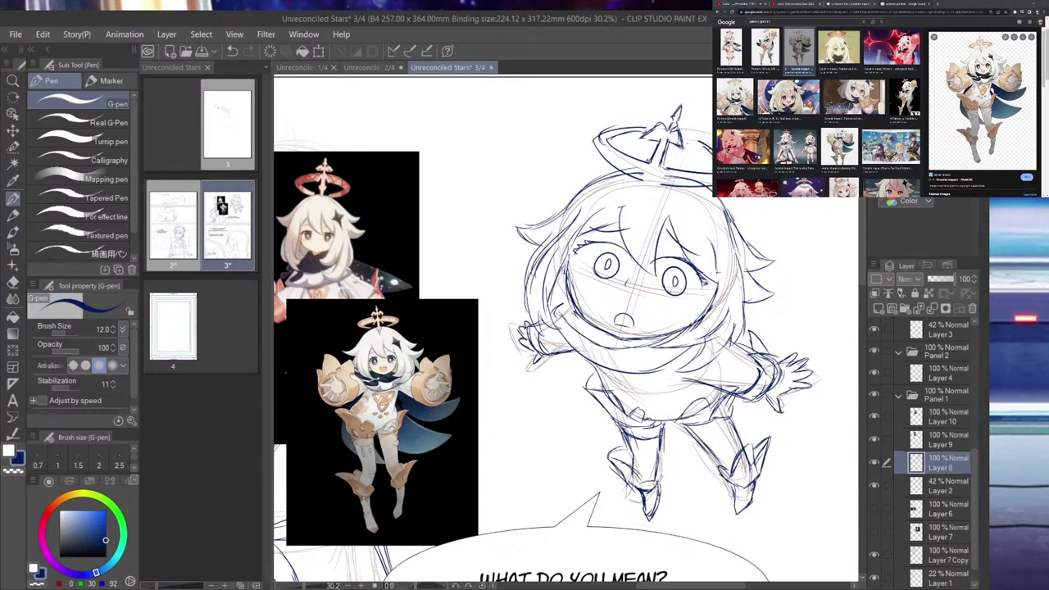
- Draw the lower part of the halo's ornament, ending in a downward-pointing tip above the forehead
mouse_move(665, 152)
left_mouse_down()
mouse_move(669, 177)
mouse_move(648, 163)
left_mouse_up()
left_click_drag(644, 151, 655, 163)
left_click_drag(650, 168, 649, 188)
mouse_move(656, 174)
left_mouse_down()
mouse_move(653, 191)
mouse_move(660, 185)
left_mouse_up()
left_click_drag(670, 175, 641, 205)
left_click_drag(660, 185, 647, 200)
scroll(711, 164, "down", 7)
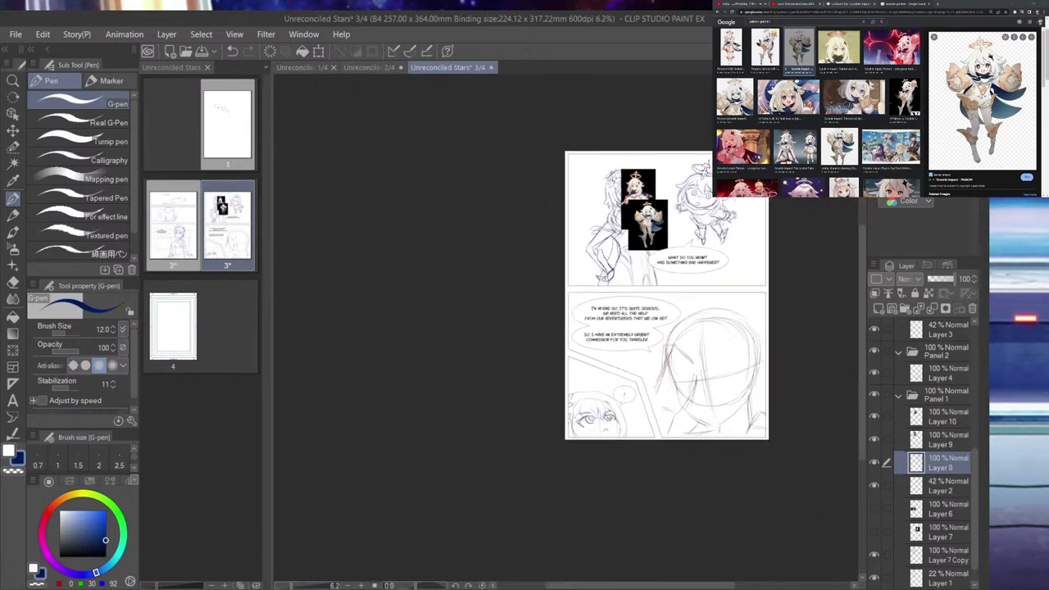
- Select both eyes and their lashes with the Selection pen at brush size 66, and transform them to sit lower on the face
scroll(711, 213, "up", 3)
scroll(699, 176, "up", 6)
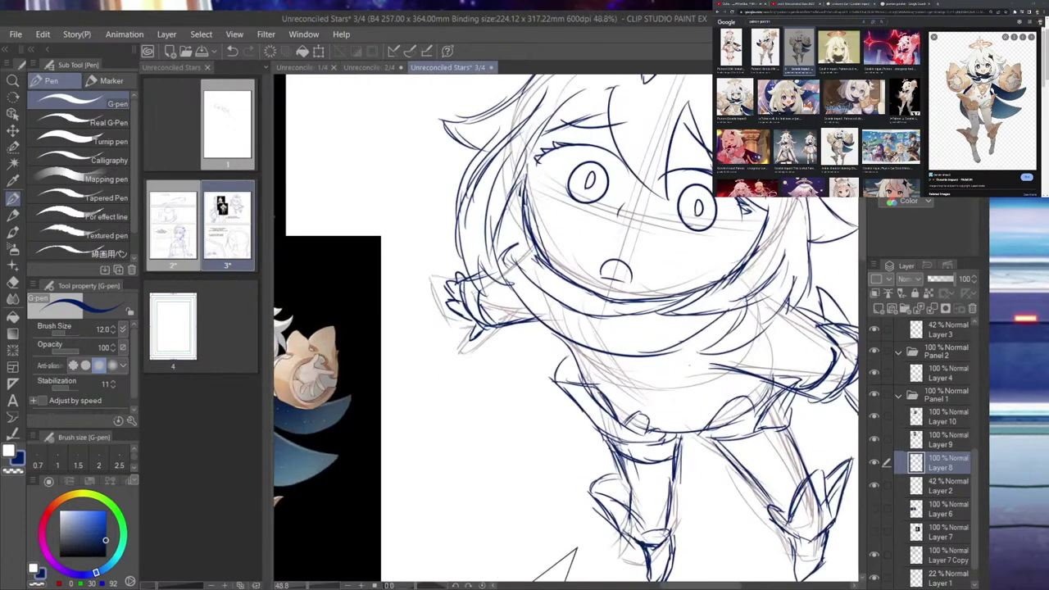
left_click(13, 148)
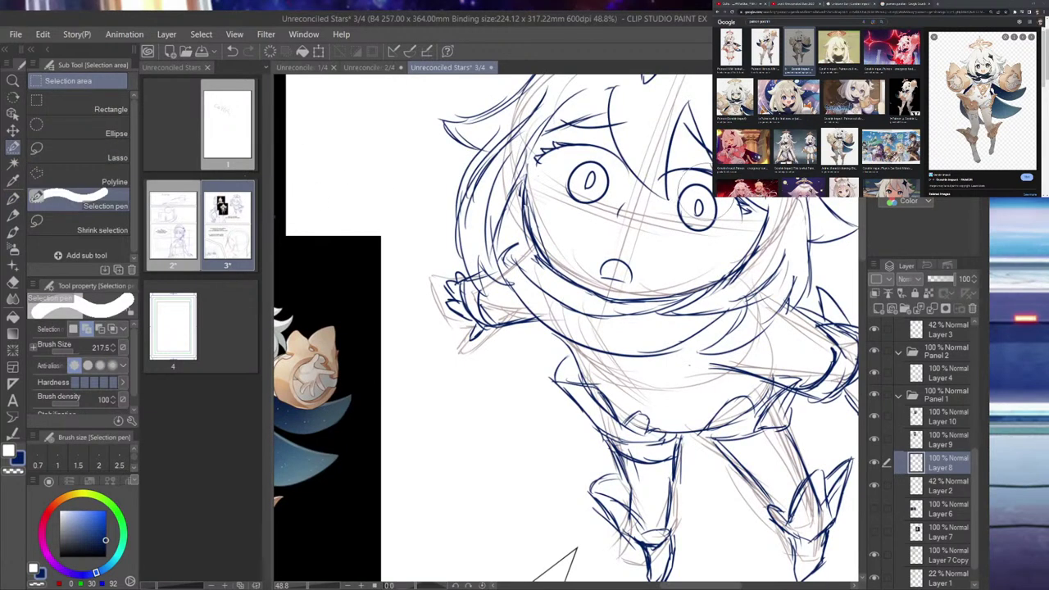
mouse_move(686, 201)
left_mouse_down()
mouse_move(692, 216)
mouse_move(733, 215)
mouse_move(689, 164)
mouse_move(684, 190)
left_mouse_up()
key("bracketleft")
key("bracketleft")
key("bracketleft")
left_click_drag(688, 125, 688, 142)
mouse_move(575, 151)
left_mouse_down()
mouse_move(595, 196)
mouse_move(591, 152)
mouse_move(539, 152)
mouse_move(558, 148)
mouse_move(618, 174)
mouse_move(608, 221)
left_mouse_up()
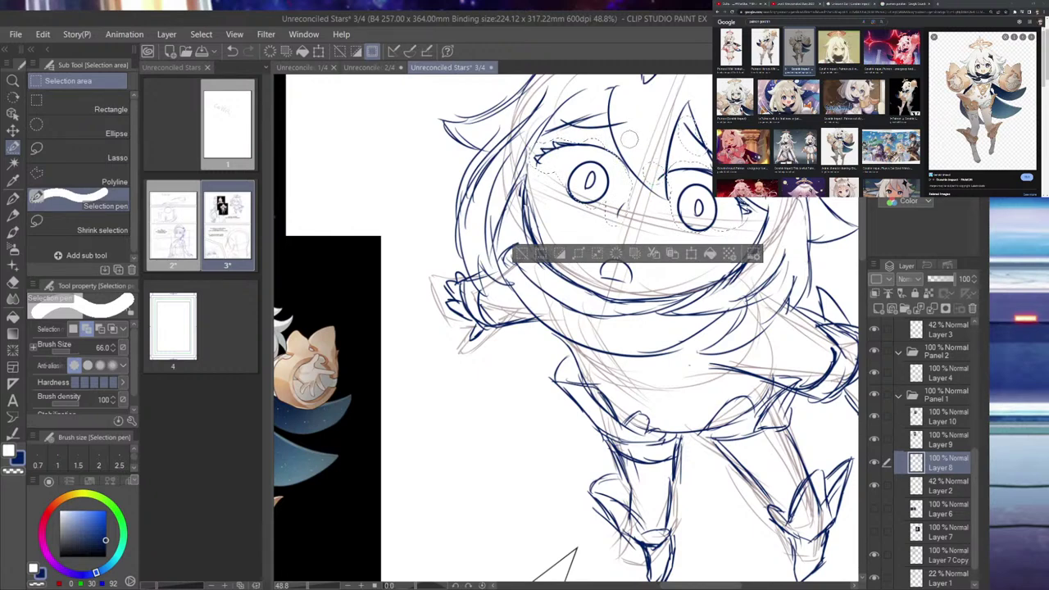
key("ctrl+t")
left_click_drag(530, 116, 629, 143)
left_click(610, 267)
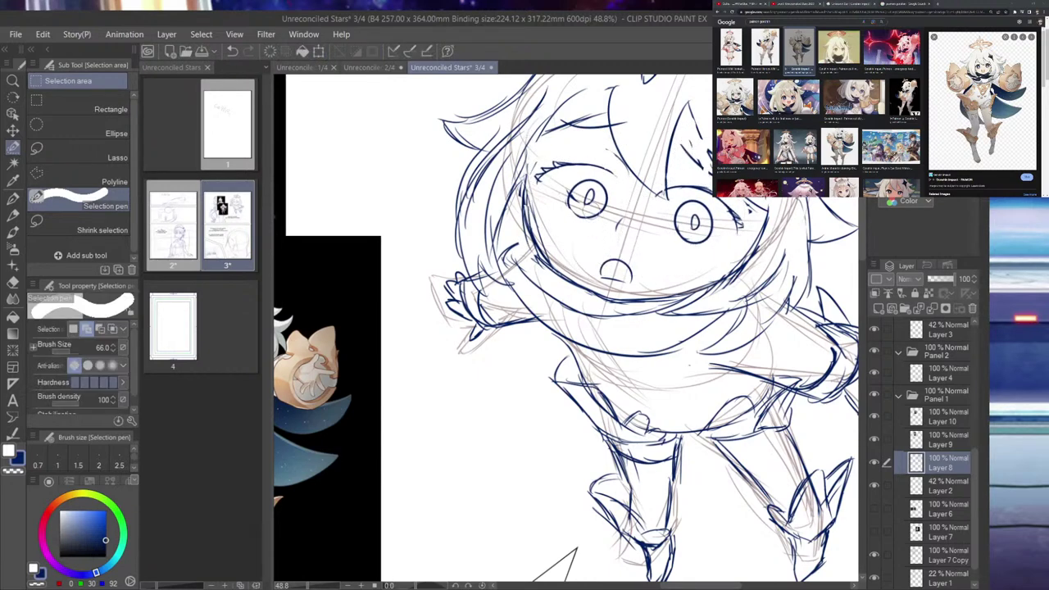
key("p")
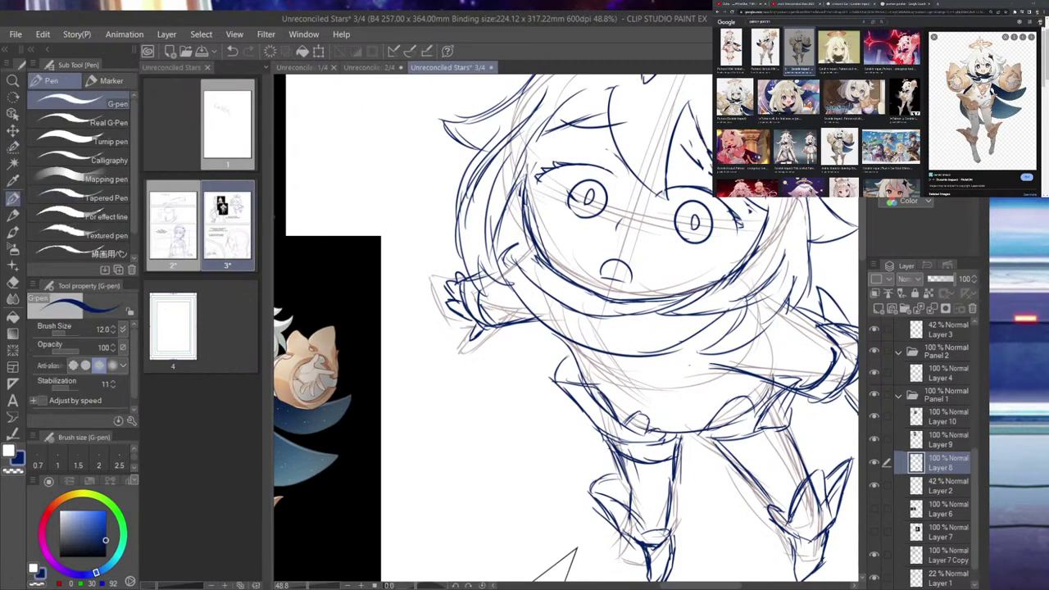
- Select each iris in turn with the Selection pen and move it slightly upward with the Move layer tool
key("m")
mouse_move(686, 223)
left_mouse_down()
mouse_move(699, 235)
mouse_move(709, 217)
left_mouse_up()
left_click(13, 130)
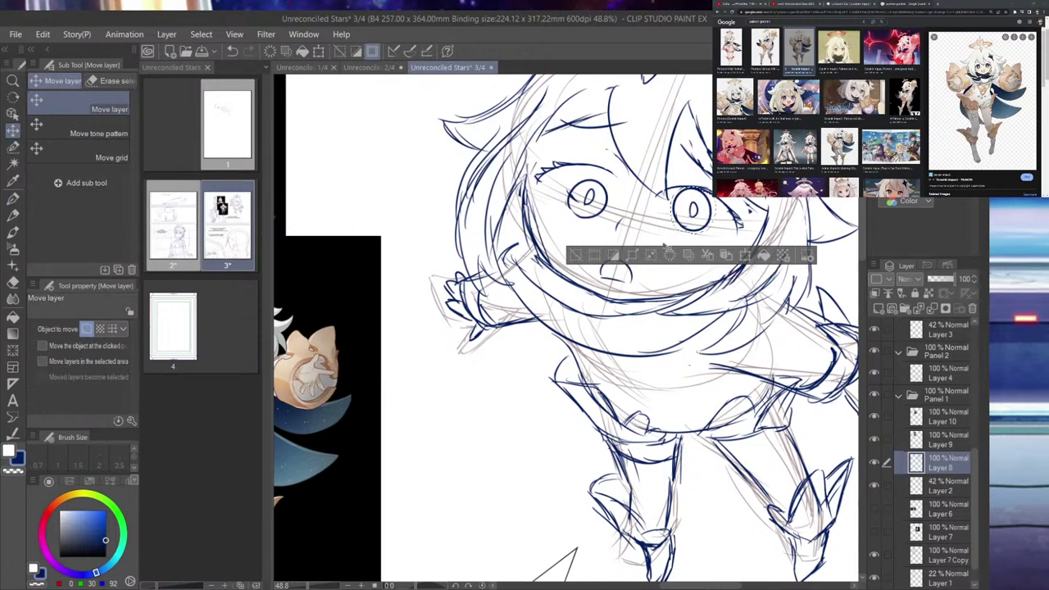
left_click(13, 148)
key("ctrl+d")
left_click_drag(596, 187, 603, 211)
left_click(13, 129)
left_click_drag(515, 206, 515, 194)
key("ctrl+d")
- Redraw the pupils with highlight shapes inside both irises using the G-pen
key("p")
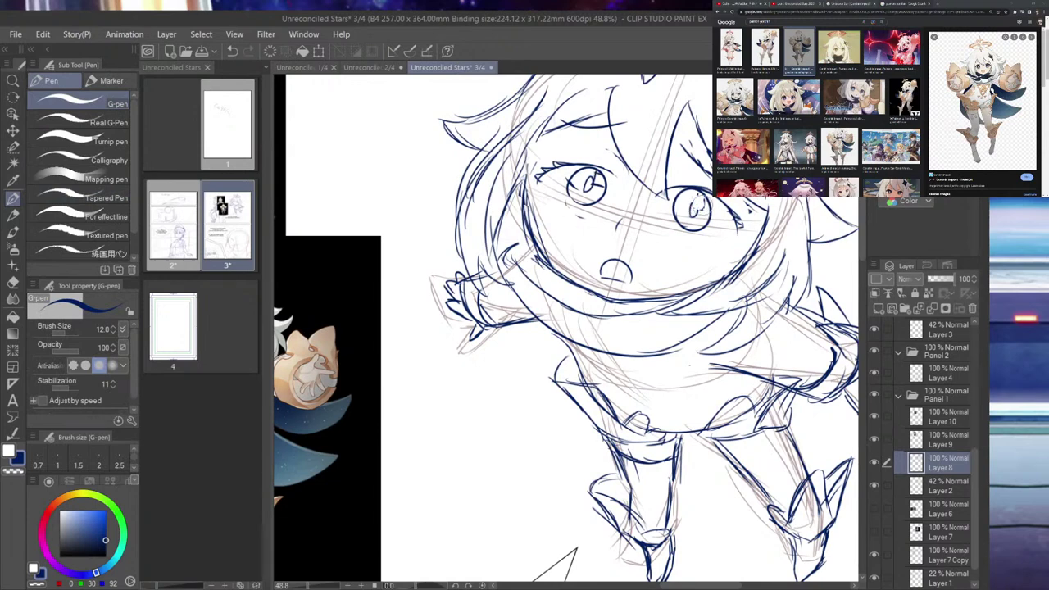
left_click_drag(603, 181, 600, 175)
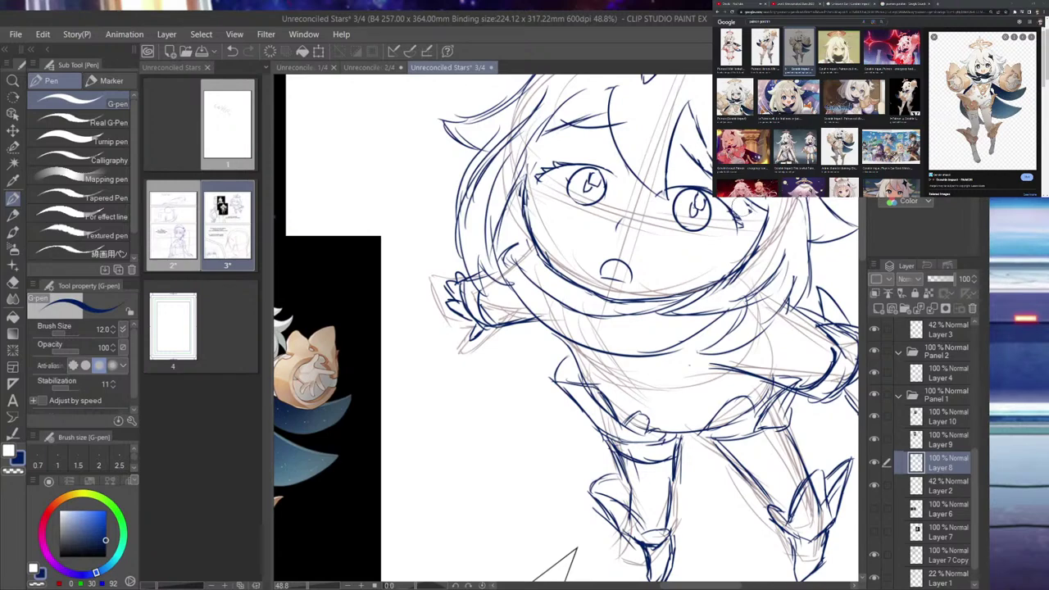
scroll(744, 210, "down", 10)
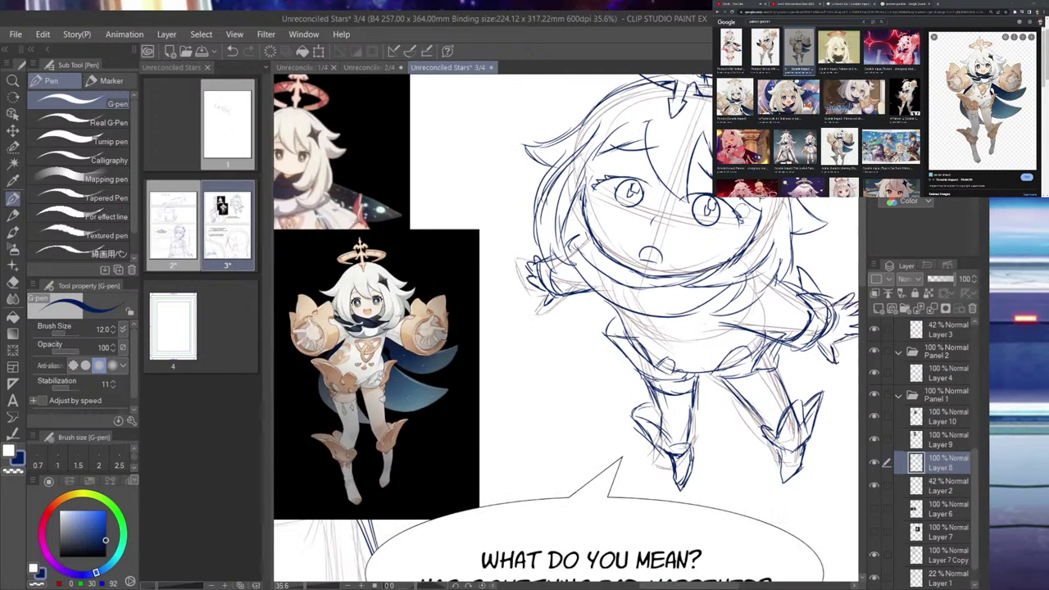
scroll(719, 302, "down", 1)
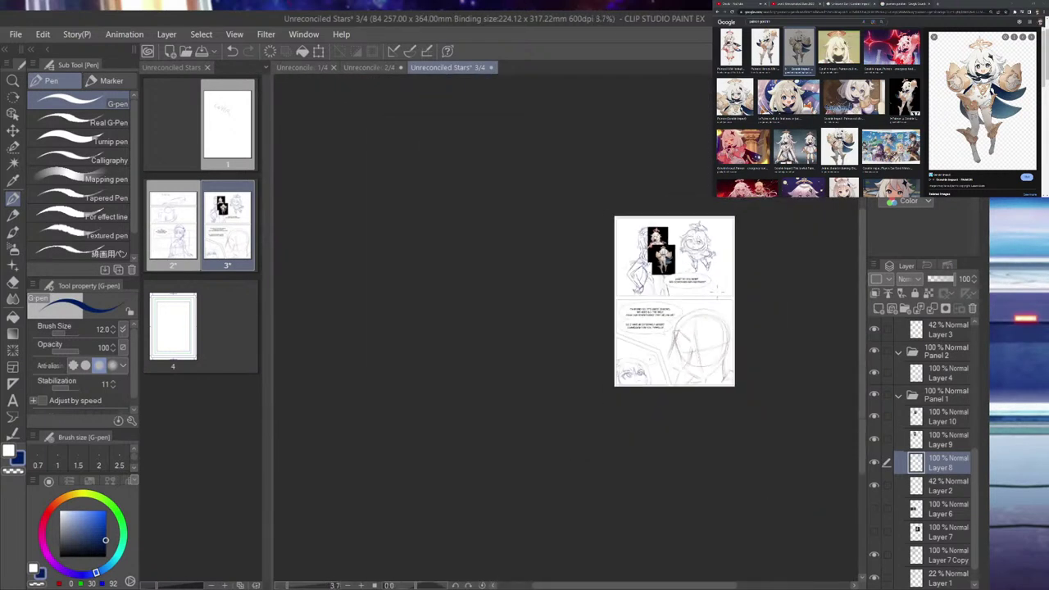
scroll(718, 301, "up", 2)
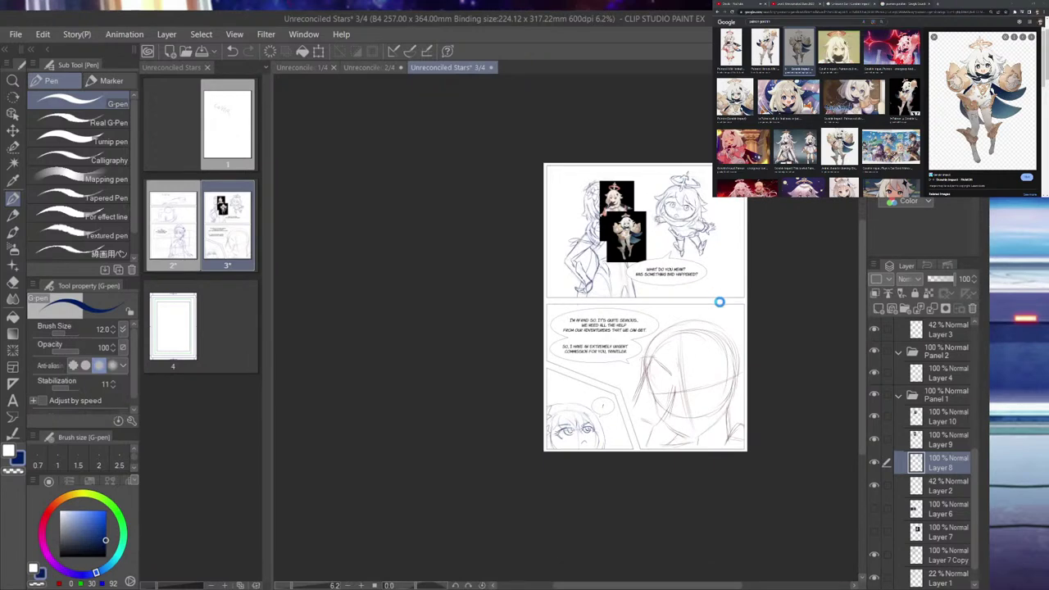
scroll(719, 301, "up", 3)
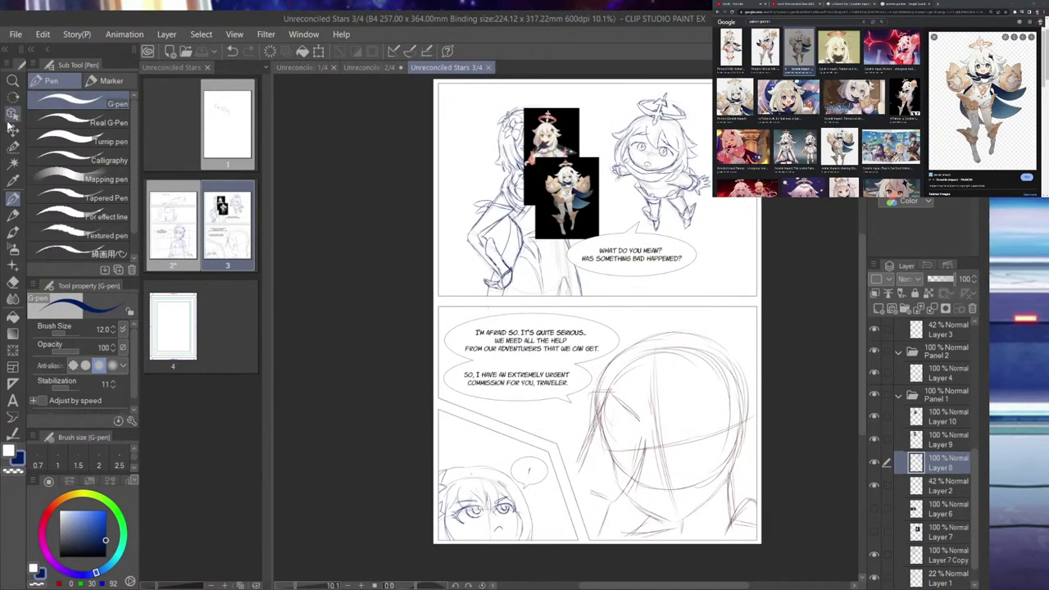
- Hide the two reference image layers, Layer 10 and Layer 9, in the Panel 1 folder
left_click(12, 128)
left_click(955, 418)
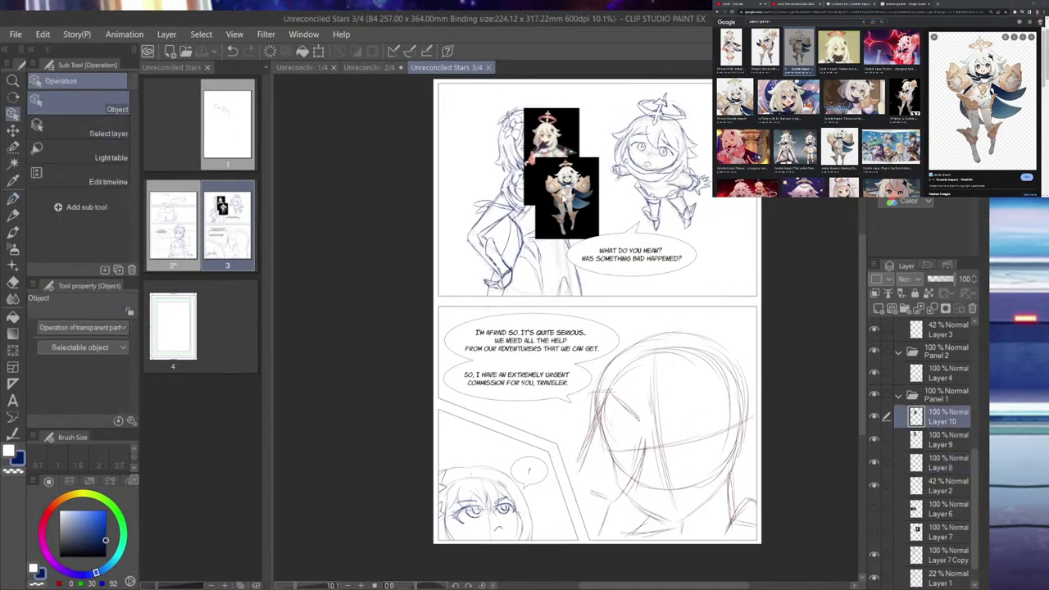
left_click(874, 418)
left_click(881, 441)
left_click(881, 441)
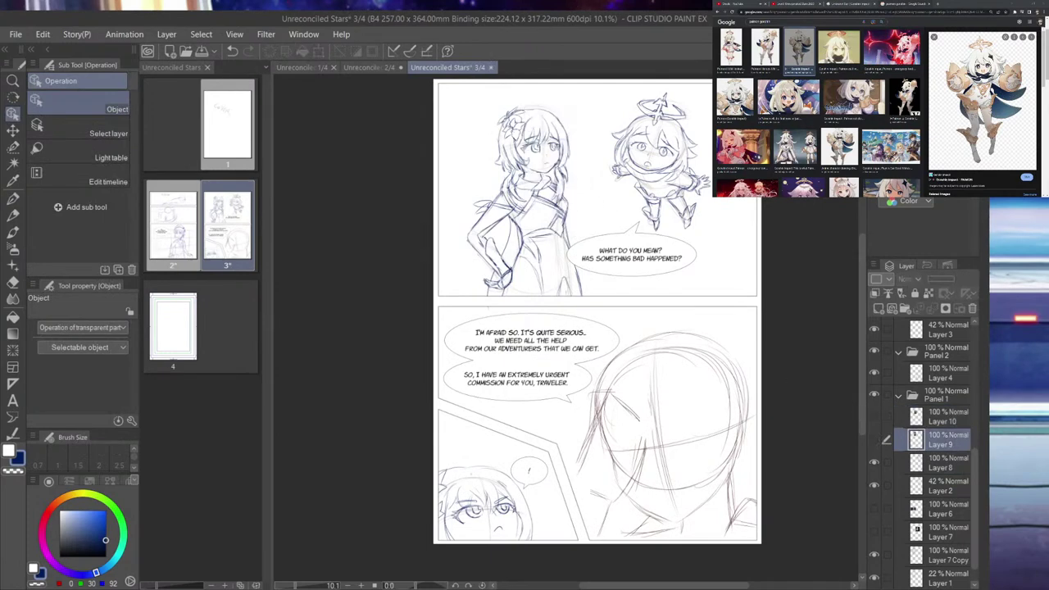
left_click(12, 198)
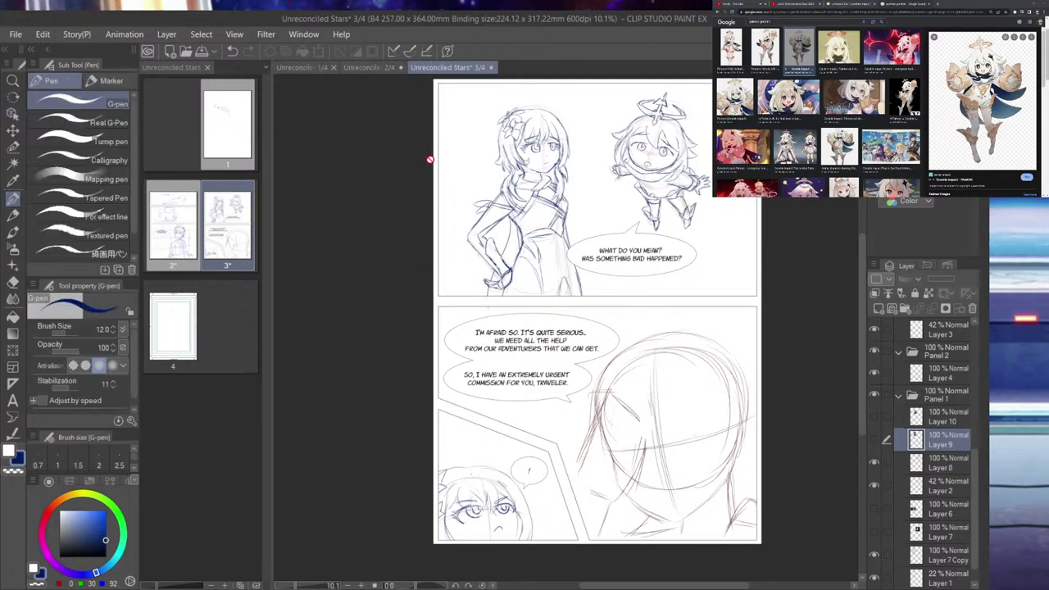
- Make Layer 8 active and rework the outline of Paimon's cheek and jaw above the scarf
scroll(570, 153, "up", 4)
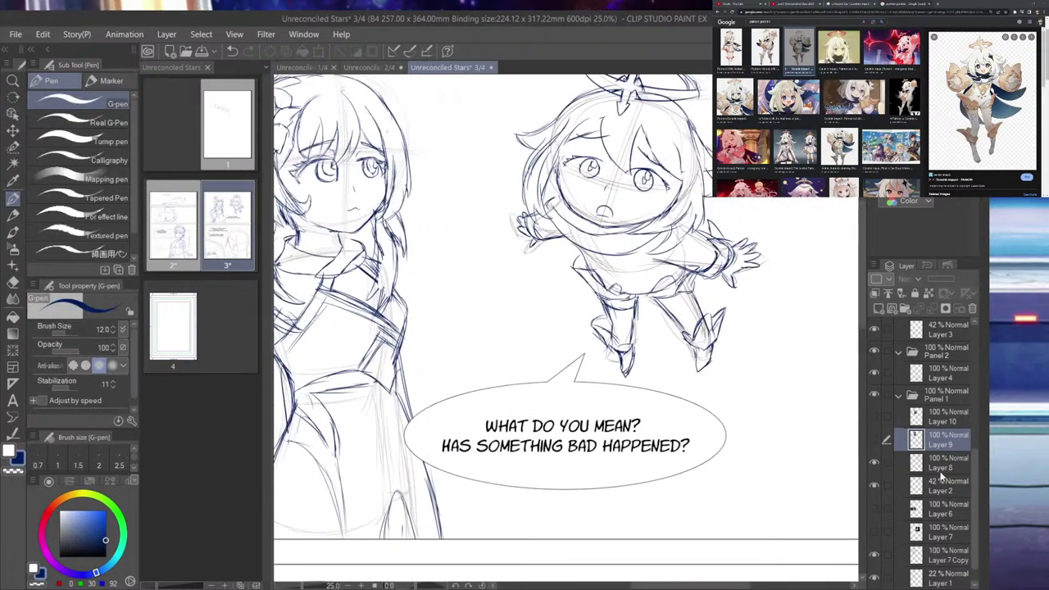
left_click(924, 465)
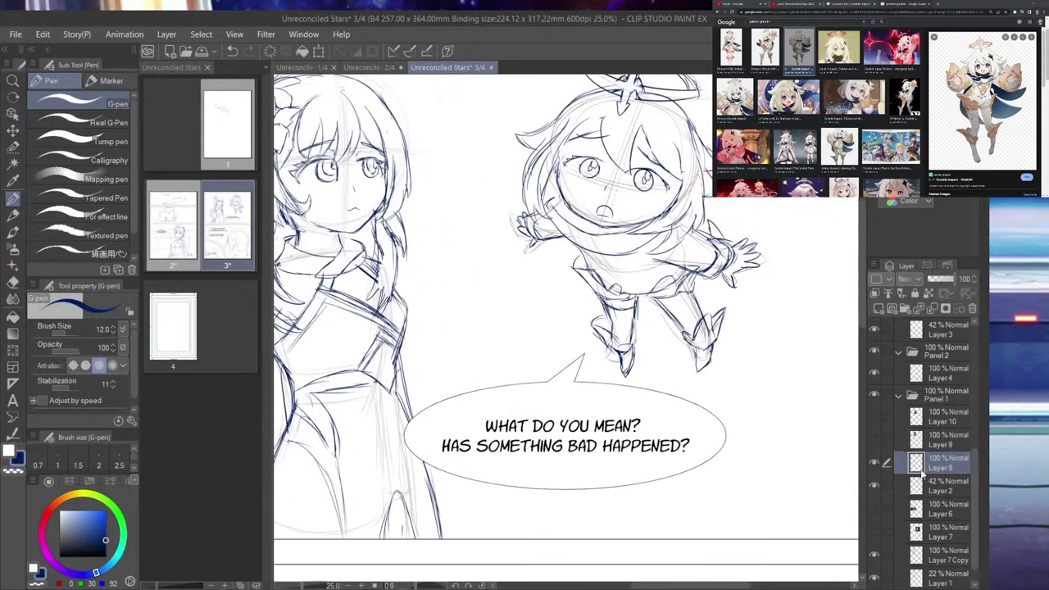
left_click(873, 464)
left_click(874, 464)
scroll(663, 156, "up", 2)
scroll(665, 157, "up", 1)
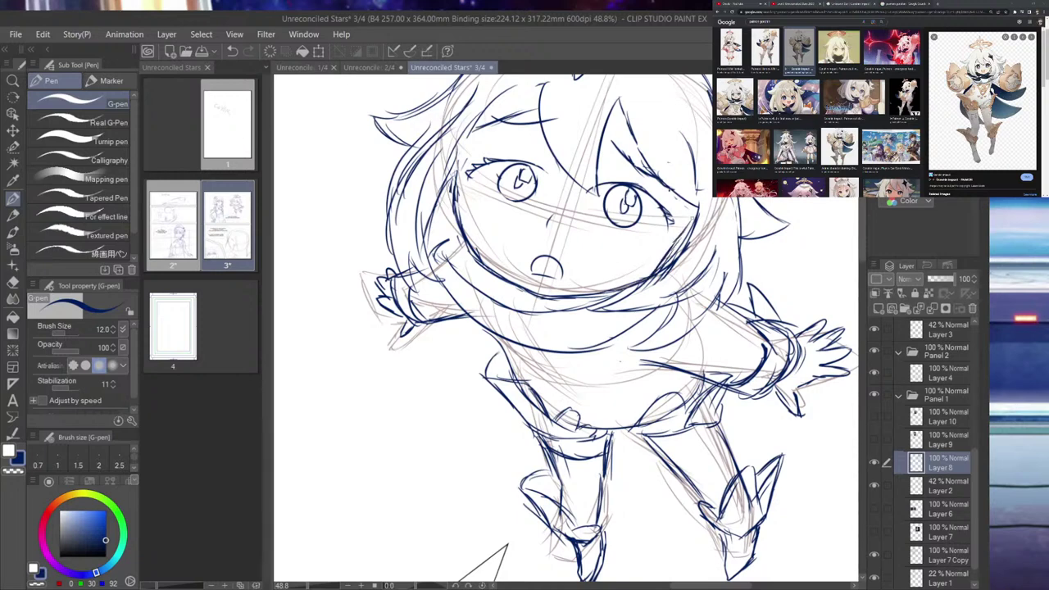
left_click_drag(455, 182, 464, 136)
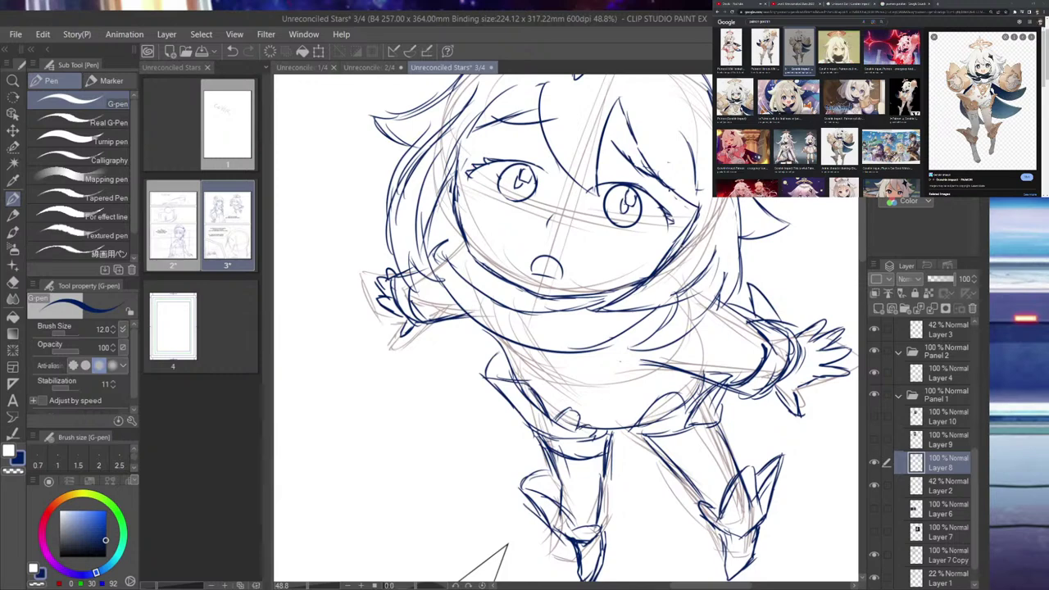
left_click_drag(460, 136, 471, 262)
mouse_move(492, 267)
left_mouse_down()
mouse_move(511, 284)
mouse_move(550, 299)
left_mouse_up()
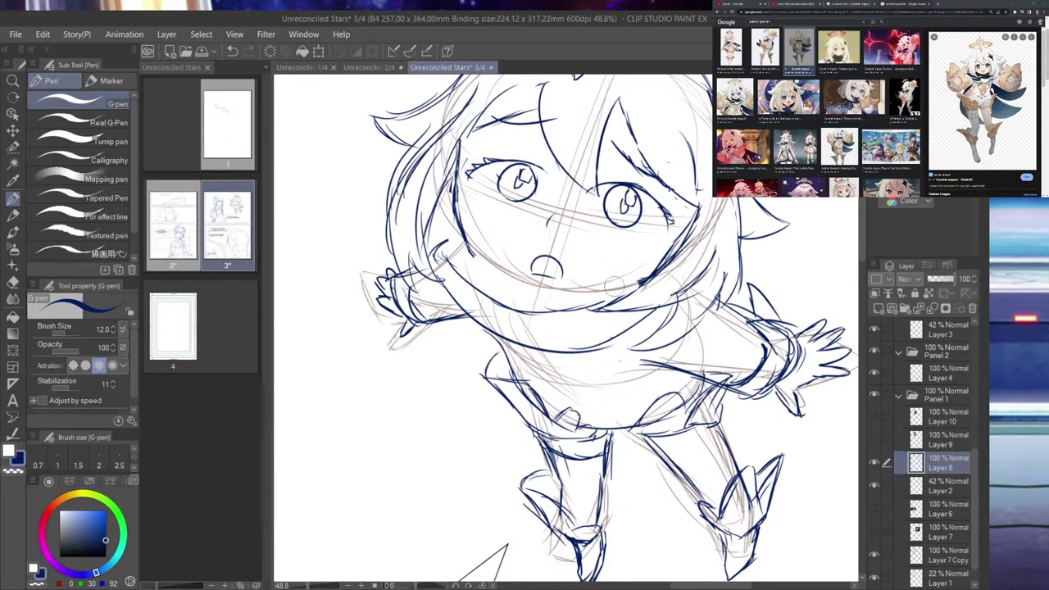
- Redraw the chin curve and the cheek line beside the outer eye, undoing unsatisfactory strokes
mouse_move(459, 233)
left_mouse_down()
mouse_move(503, 280)
mouse_move(545, 293)
left_mouse_up()
key("ctrl+z")
key("ctrl+z")
mouse_move(472, 253)
left_mouse_down()
mouse_move(524, 285)
mouse_move(596, 291)
left_mouse_up()
key("ctrl+z")
mouse_move(531, 293)
left_mouse_down()
mouse_move(602, 300)
mouse_move(631, 285)
left_mouse_up()
key("ctrl+z")
key("ctrl+z")
left_click_drag(536, 297, 632, 287)
key("ctrl+z")
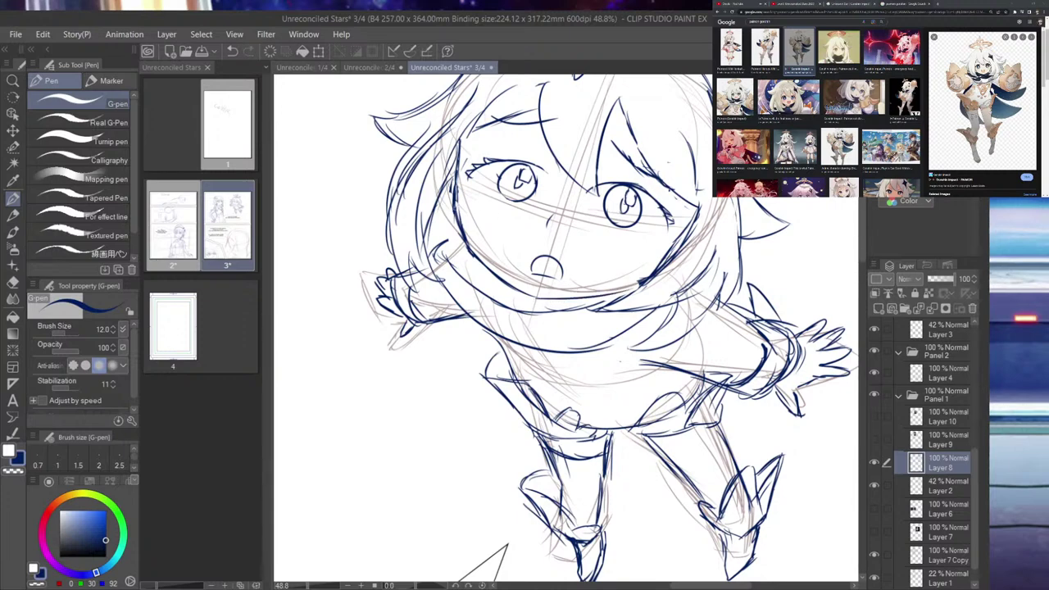
mouse_move(470, 245)
left_mouse_down()
mouse_move(458, 200)
mouse_move(464, 249)
left_mouse_up()
key("ctrl+z")
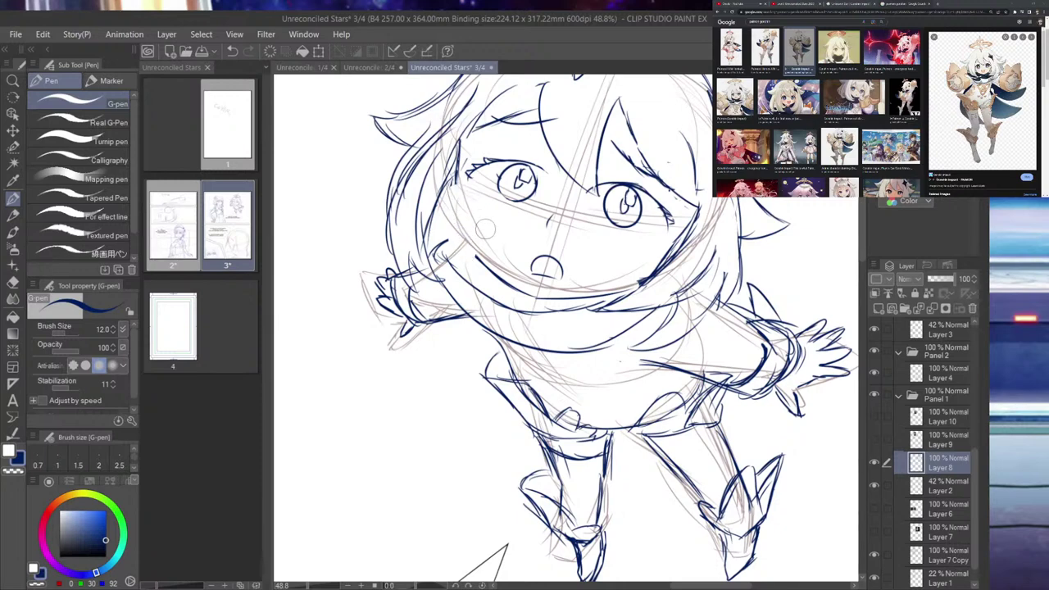
mouse_move(457, 181)
left_mouse_down()
mouse_move(454, 223)
mouse_move(476, 255)
mouse_move(465, 234)
left_mouse_up()
- Examine the Paimon sketch close up and on the whole page, comparing it with the rough by toggling Layer 8's visibility
key("ctrl+minus")
key("ctrl+minus")
key("ctrl+minus")
key("ctrl+minus")
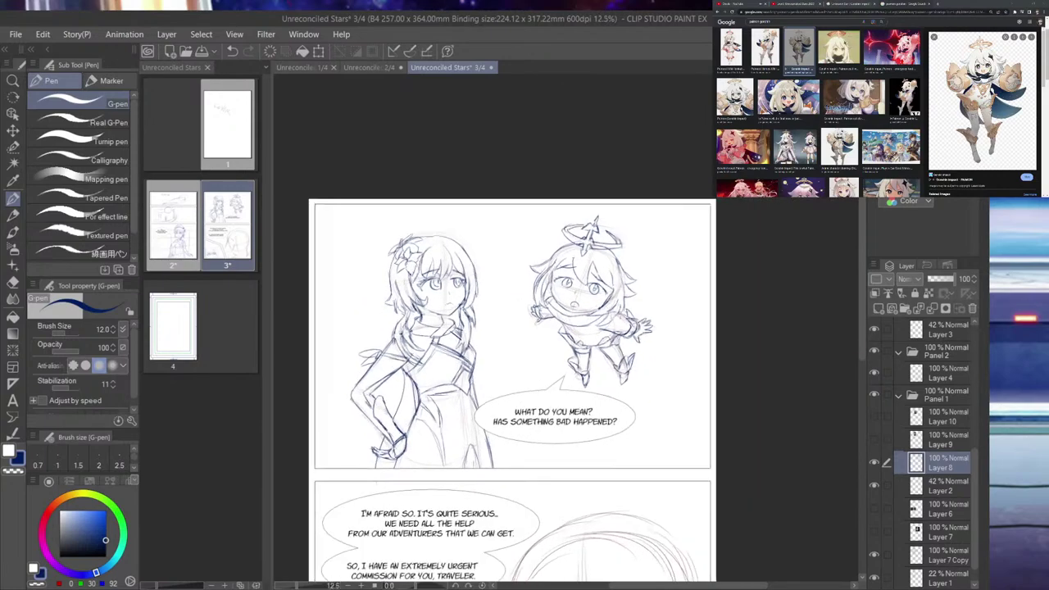
key("ctrl+plus")
key("ctrl+plus")
scroll(583, 291, "up", 4)
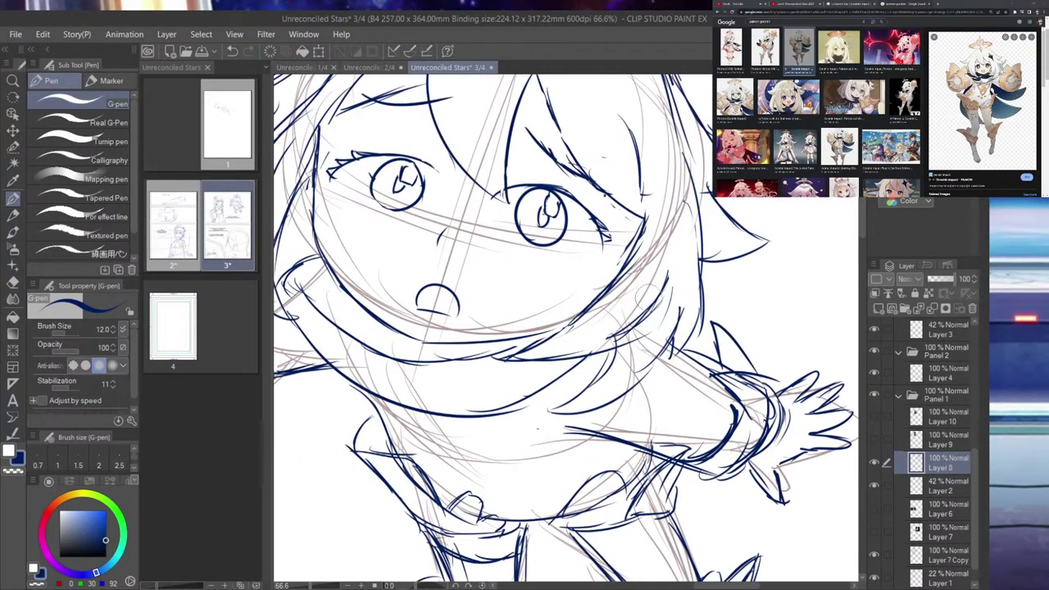
left_click(874, 462)
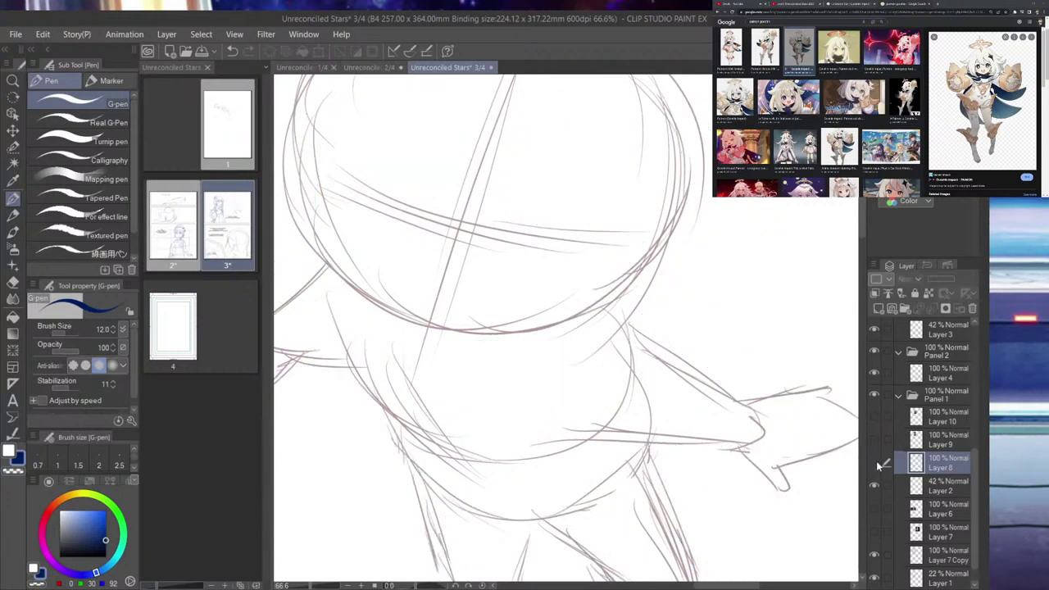
left_click(875, 460)
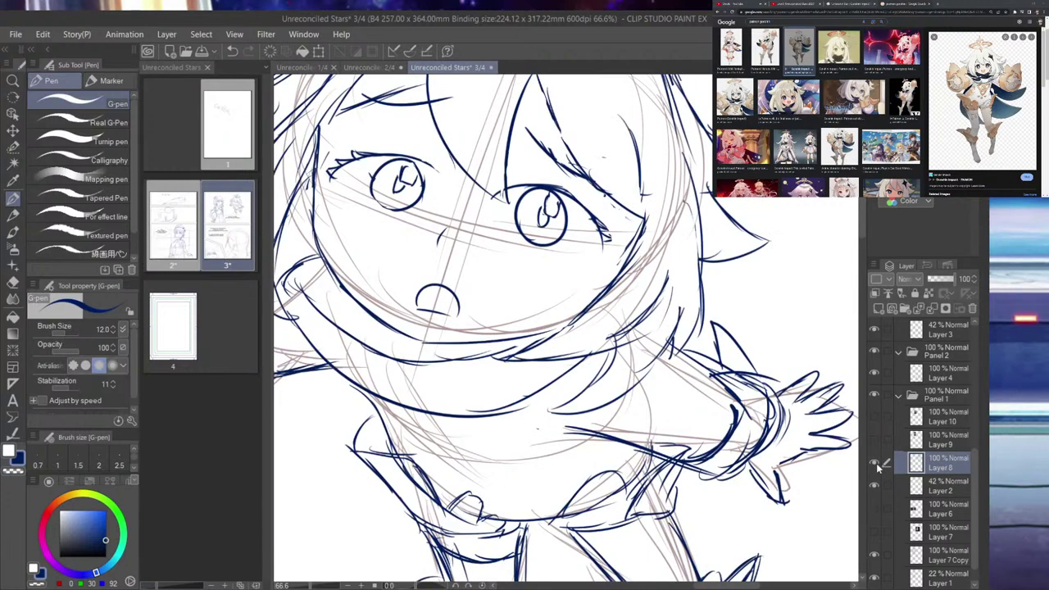
scroll(644, 392, "down", 8)
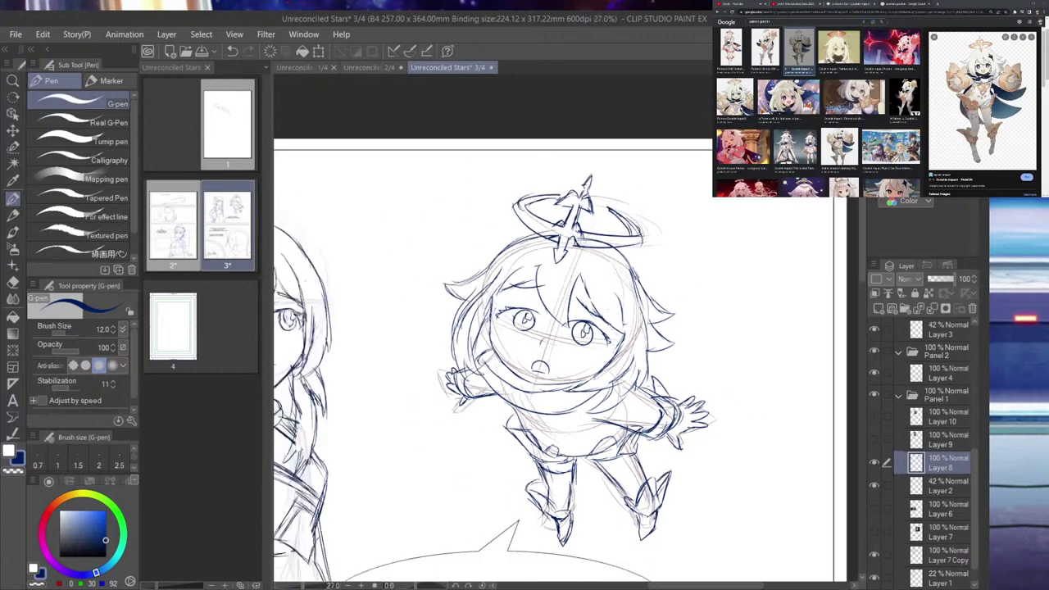
scroll(653, 388, "down", 3)
scroll(661, 502, "up", 3)
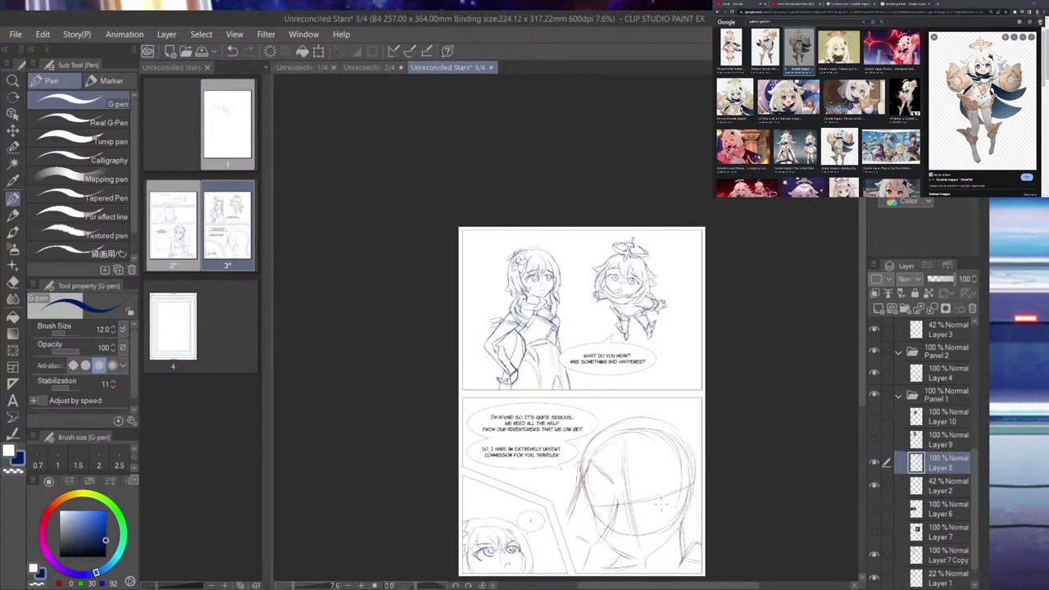
scroll(661, 487, "down", 2)
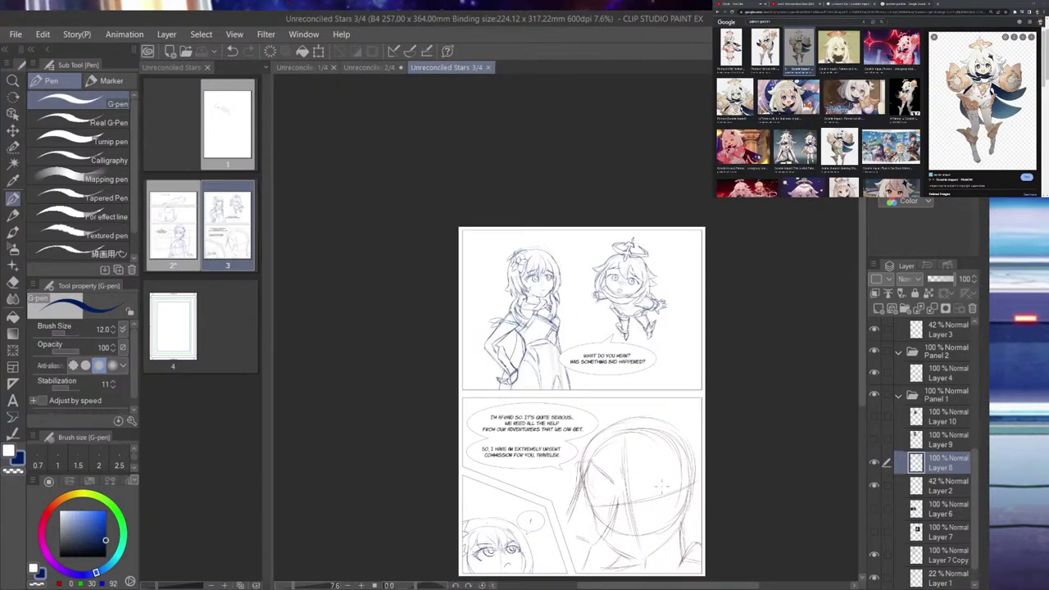
- Identify the large head rough in Panel 2 as Layer 4 and add a new layer above it for G-pen drawing
scroll(662, 532, "up", 5)
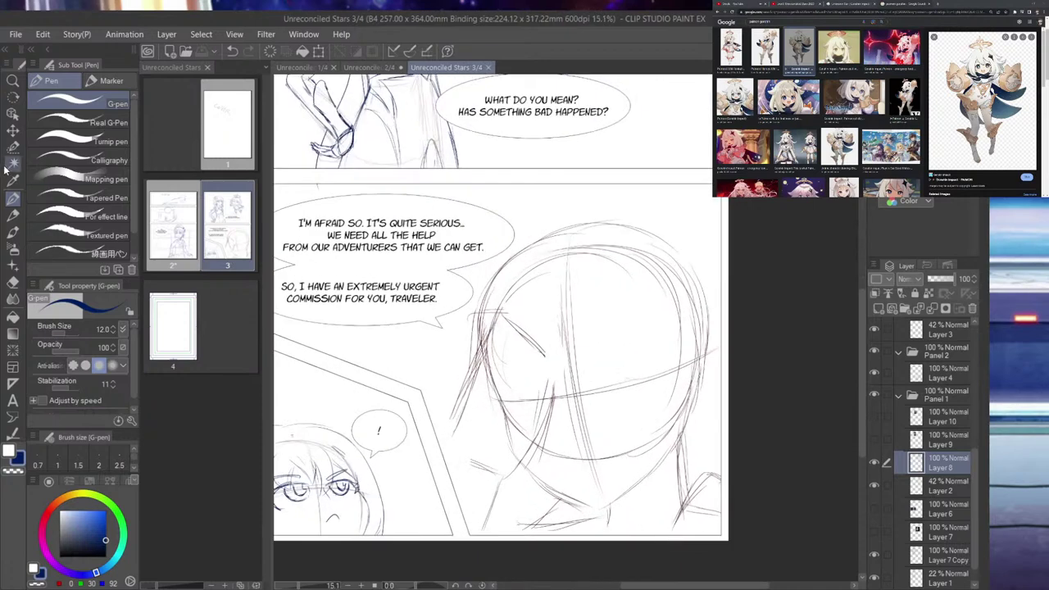
key("o")
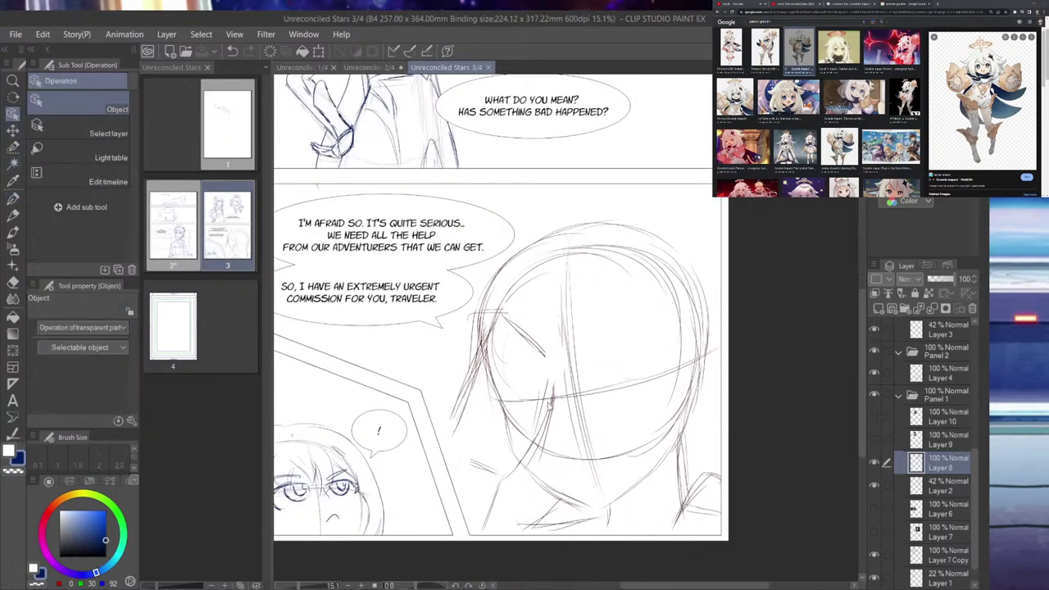
left_click(555, 405)
left_click(874, 374)
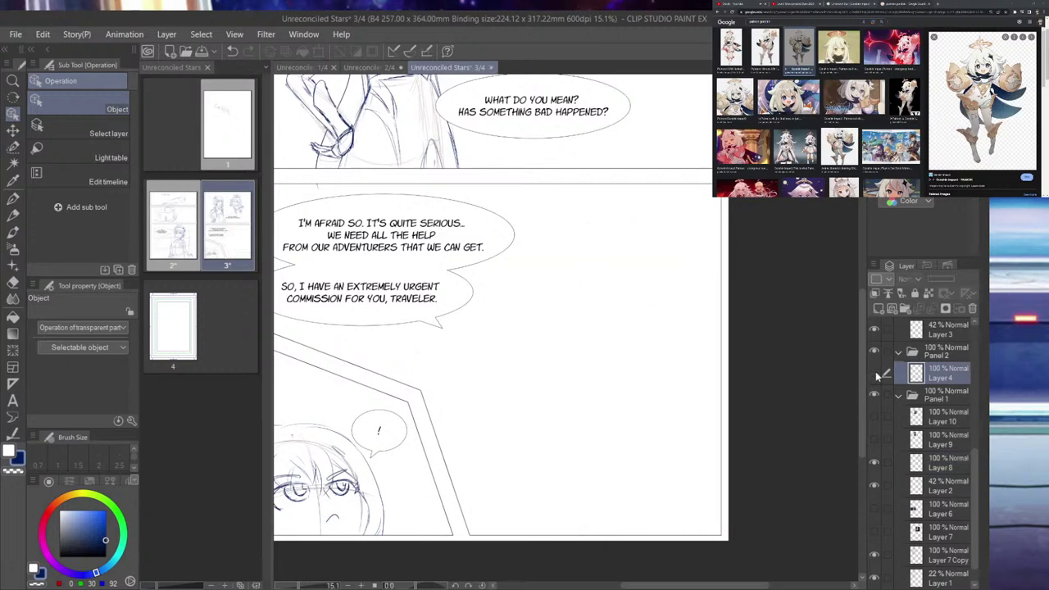
left_click(875, 375)
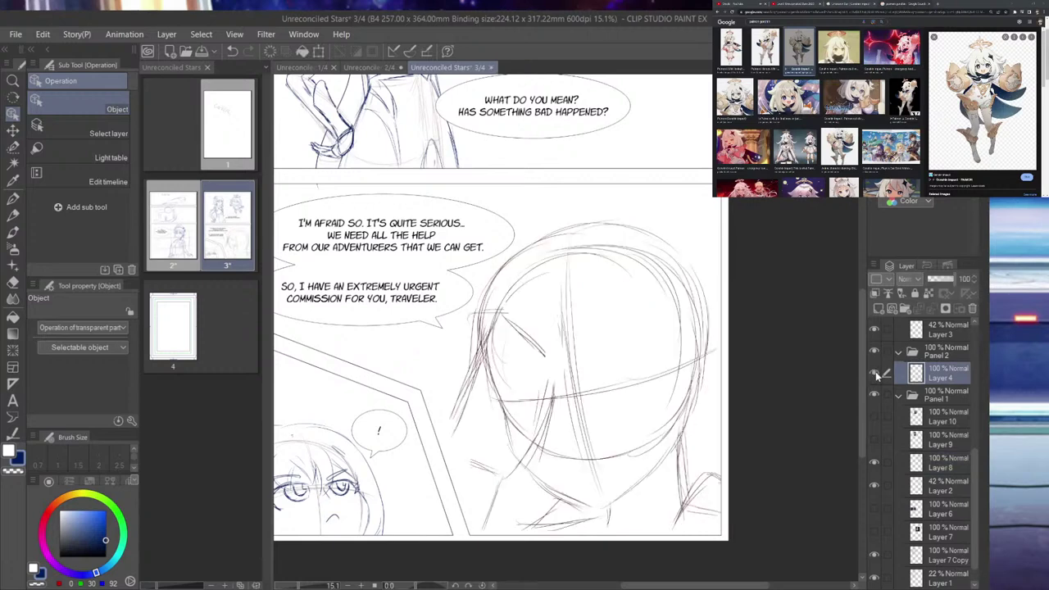
left_click(879, 309)
left_click(15, 199)
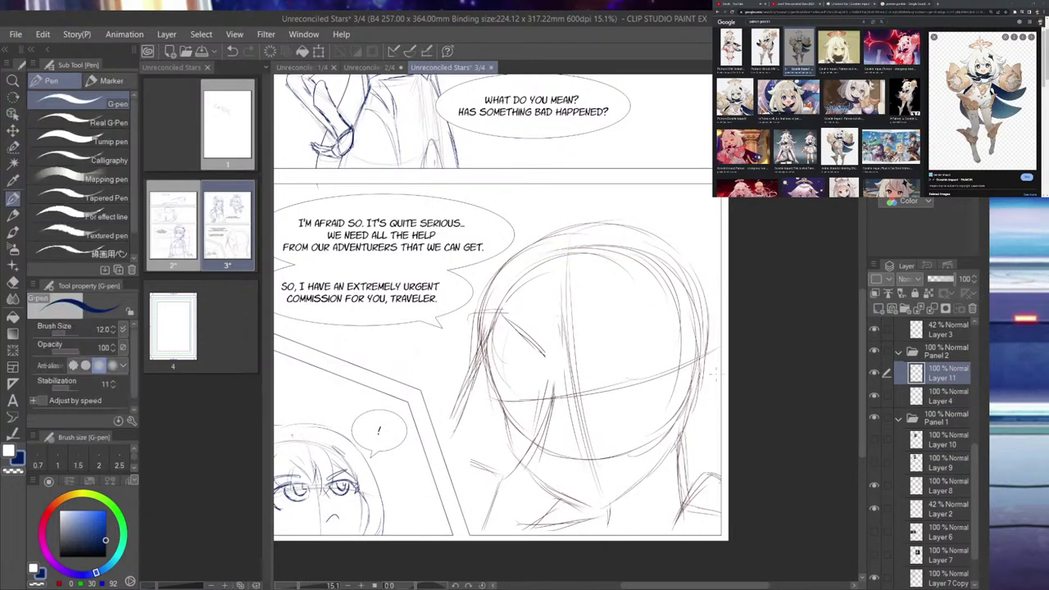
- Compare the head rough with the maid character drawn on page 2 and return to page 3's second panel
scroll(711, 375, "down", 4)
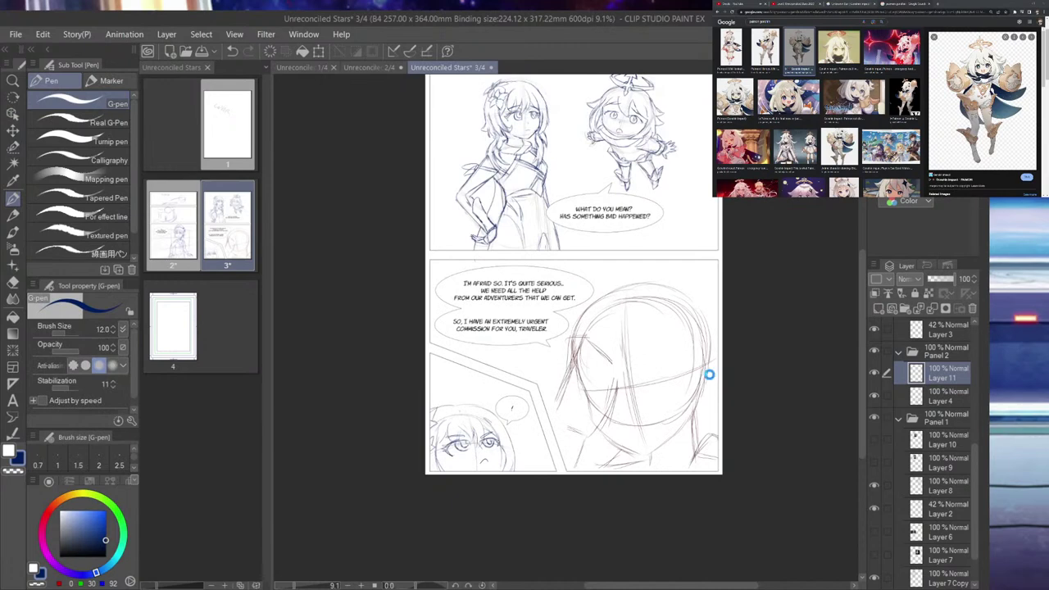
scroll(708, 374, "up", 3)
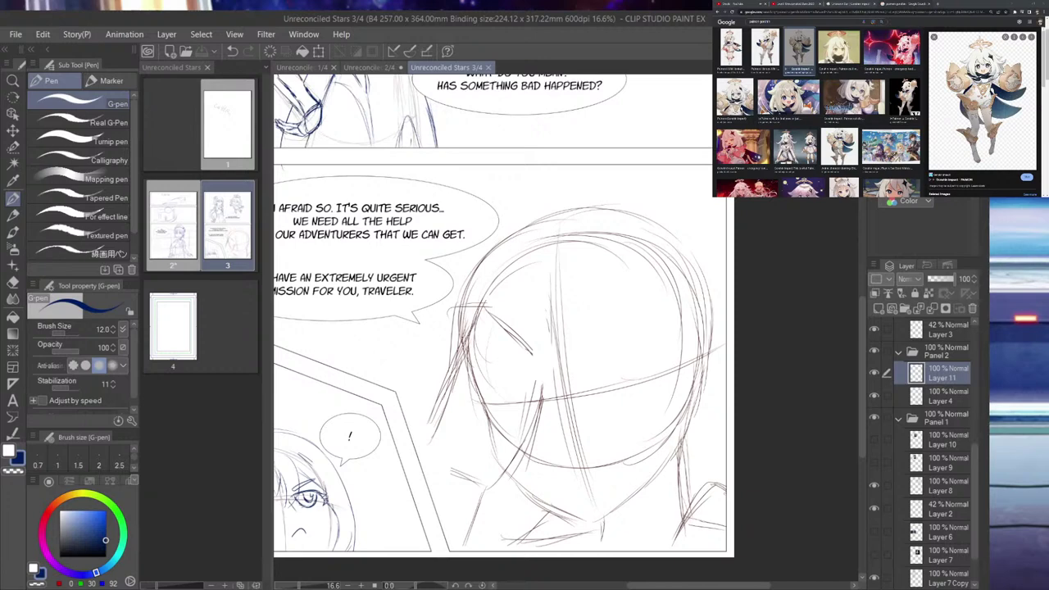
double_click(175, 236)
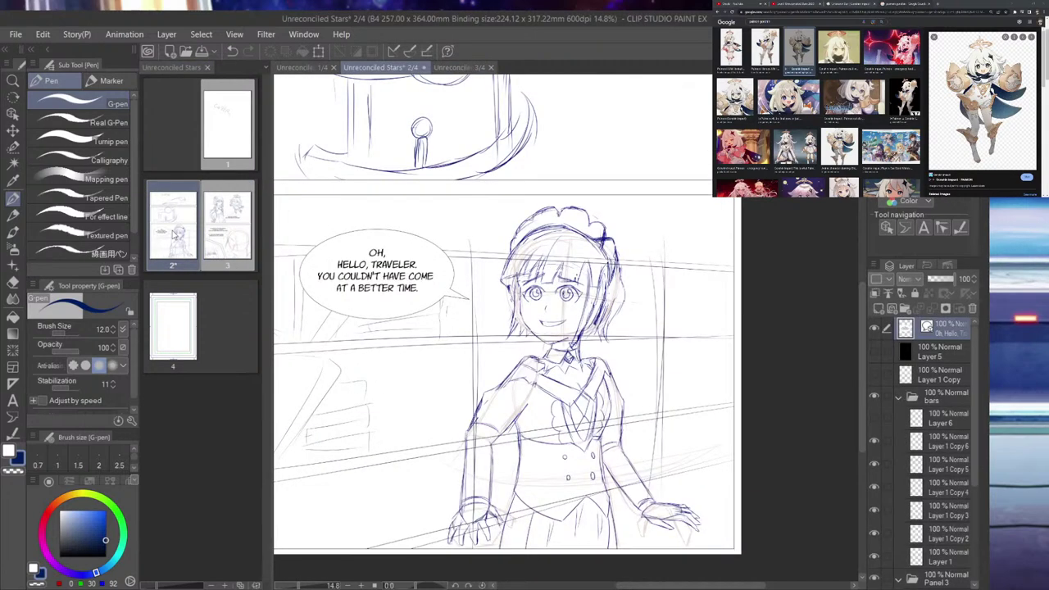
double_click(228, 234)
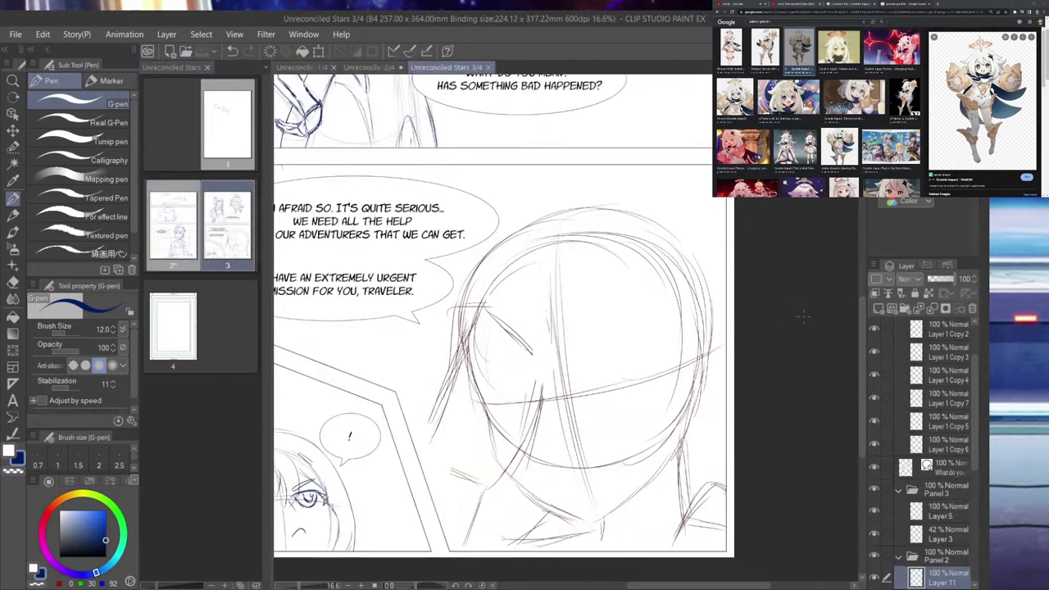
scroll(767, 406, "up", 5)
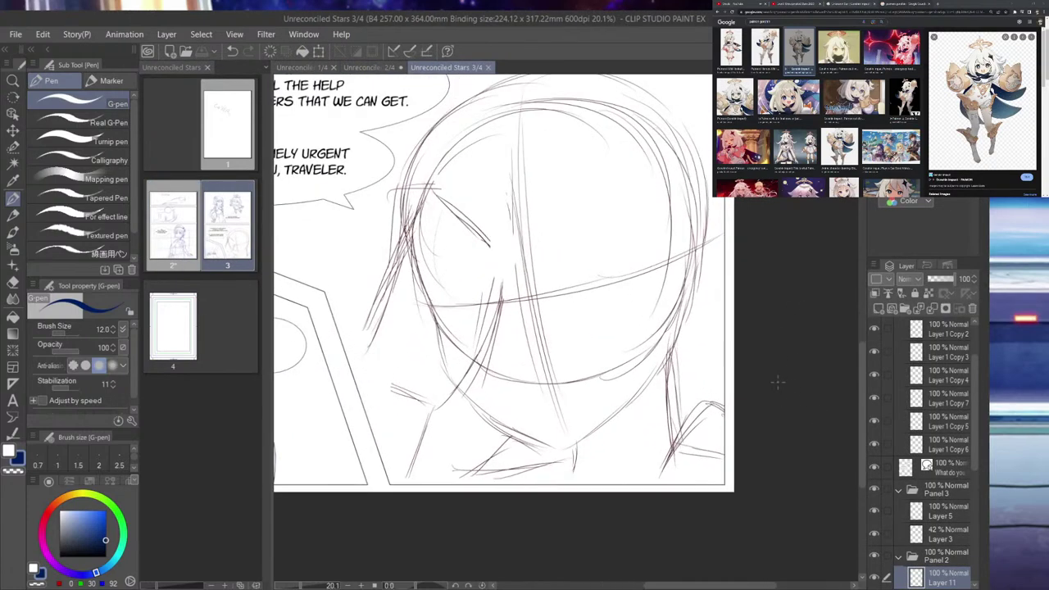
- Toggle the visibility of Layer 11 and Layer 4 in Panel 2 to identify the head rough, keeping Layer 11 active
left_click(874, 578)
left_click(874, 579)
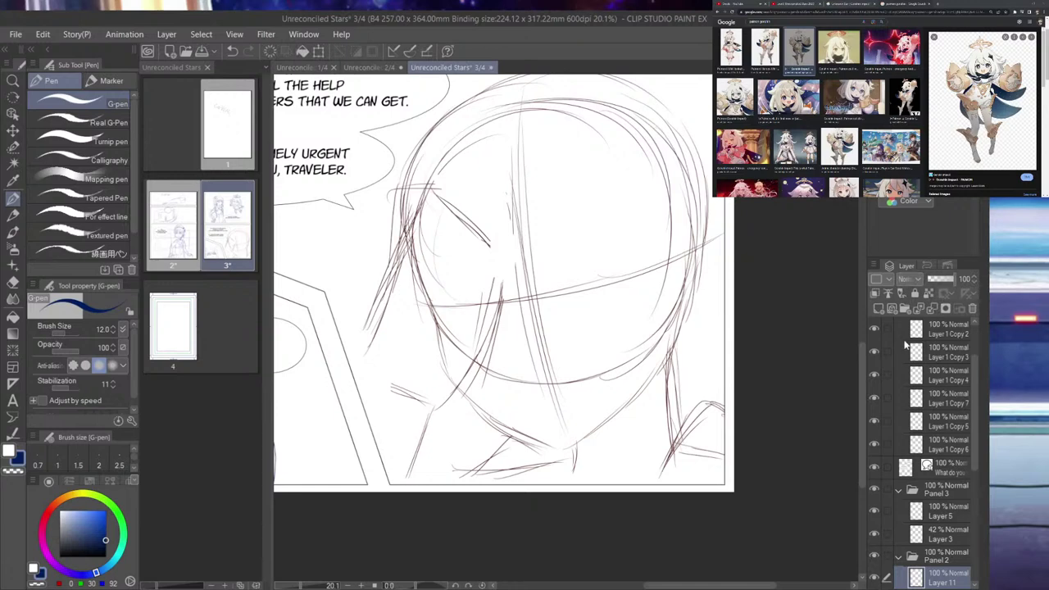
left_click(970, 397)
scroll(972, 406, "down", 5)
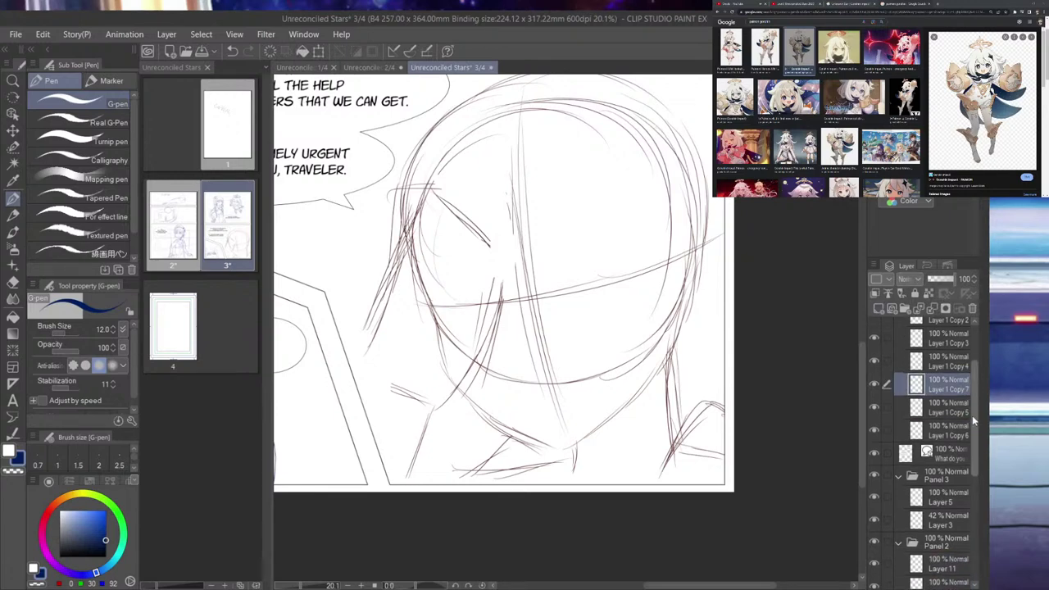
left_click(897, 465)
left_click(873, 487)
left_click(873, 487)
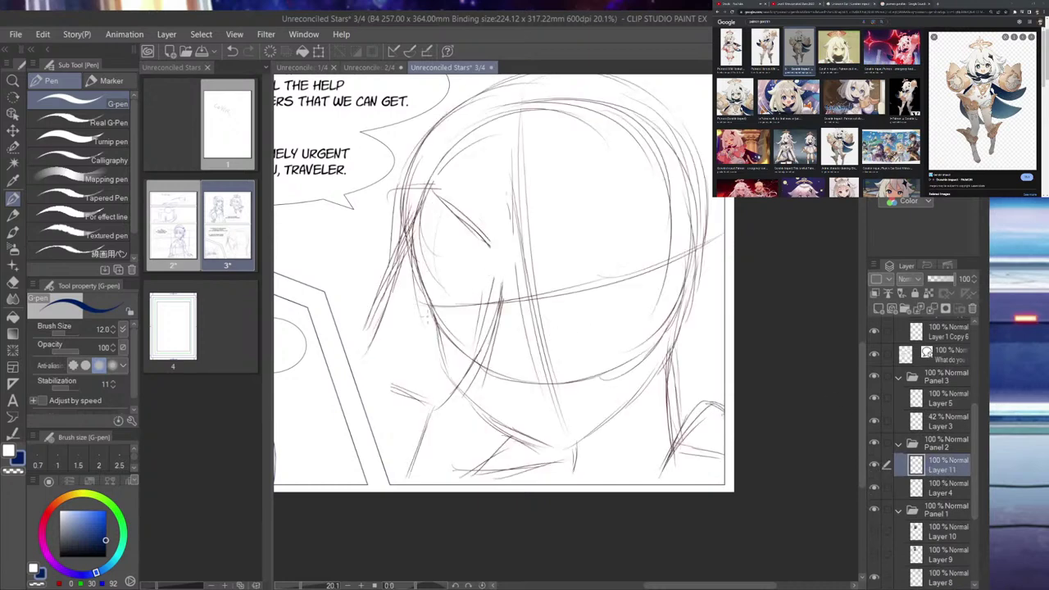
left_click_drag(429, 305, 431, 349)
key("ctrl+z")
mouse_move(431, 304)
left_mouse_down()
mouse_move(427, 349)
mouse_move(477, 403)
left_mouse_up()
key("ctrl+z")
key("ctrl+z")
- Glance at pages 1 and 2, return to page 3 and draw the head's left cheek and jaw line down to the chin
left_click(324, 69)
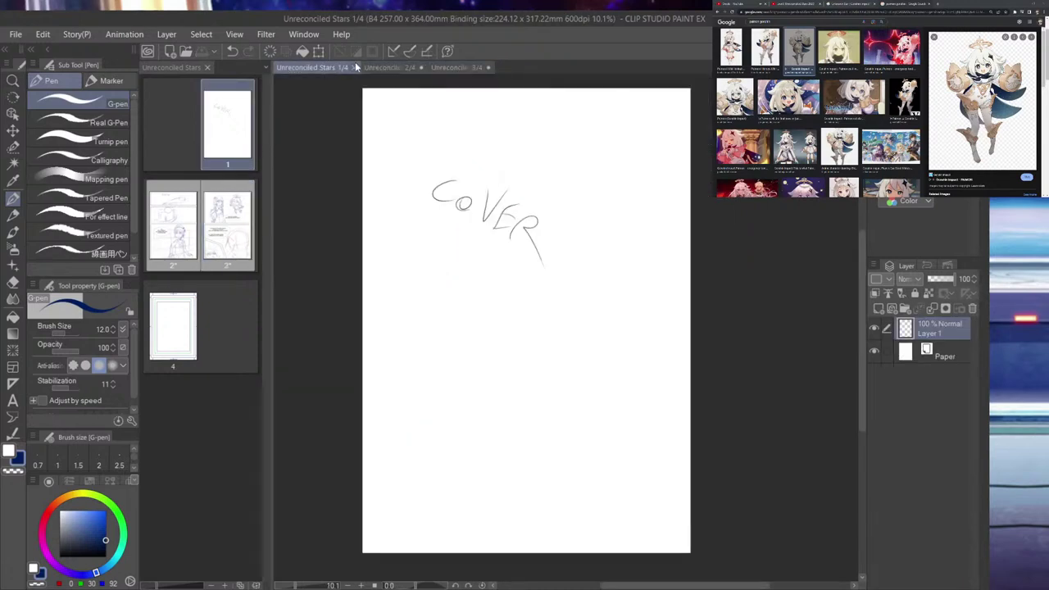
left_click(390, 67)
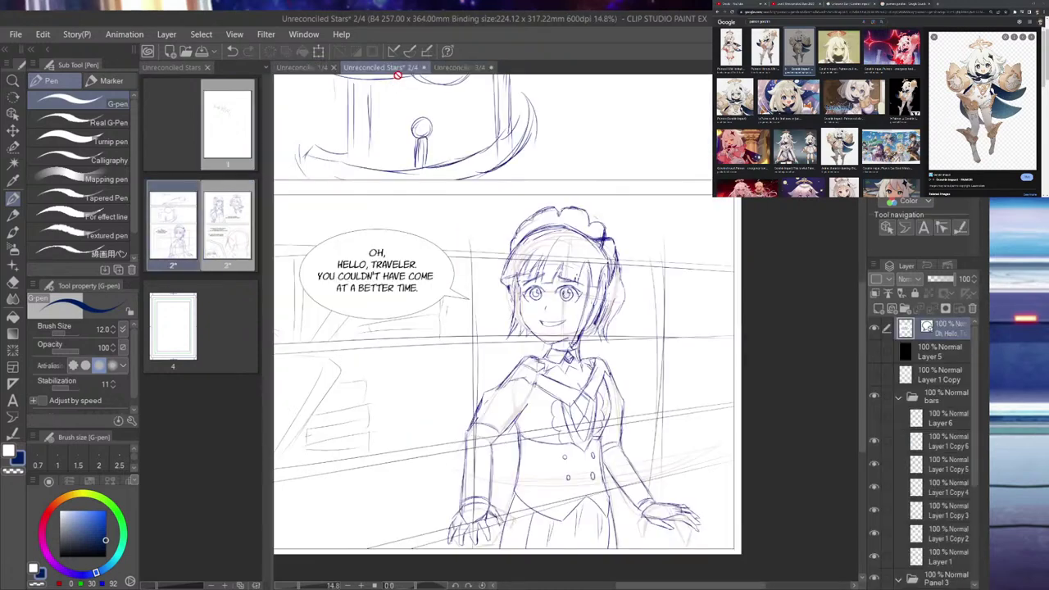
left_click(446, 68)
mouse_move(419, 305)
left_mouse_down()
mouse_move(440, 367)
mouse_move(470, 392)
mouse_move(449, 386)
mouse_move(555, 446)
mouse_move(644, 390)
left_mouse_up()
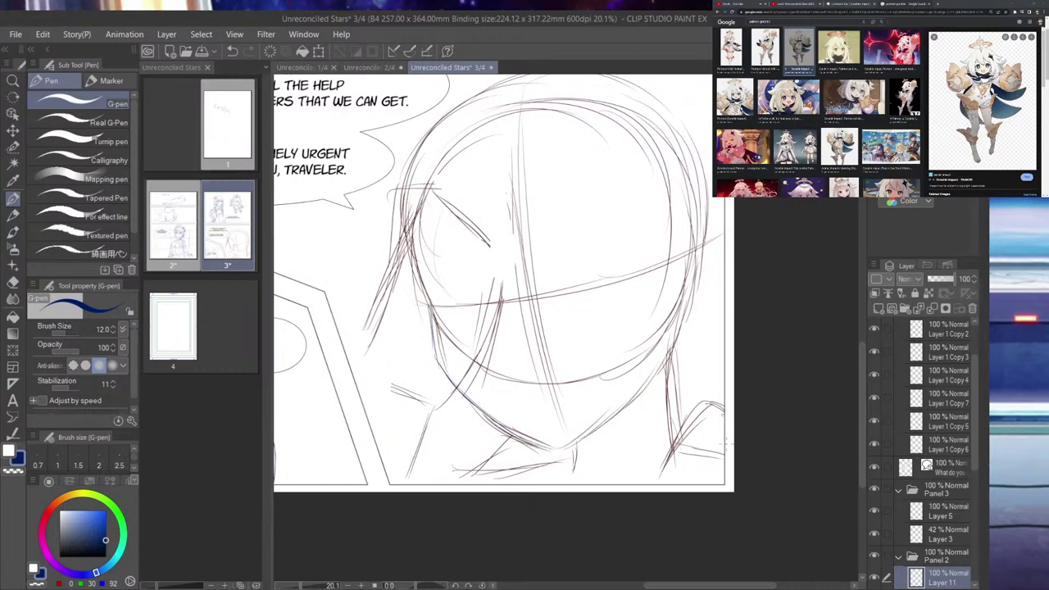
- Lower the opacity of the rough on Layer 4 to 22% and make Layer 11 active again
scroll(979, 492, "down", 3)
left_click(951, 520)
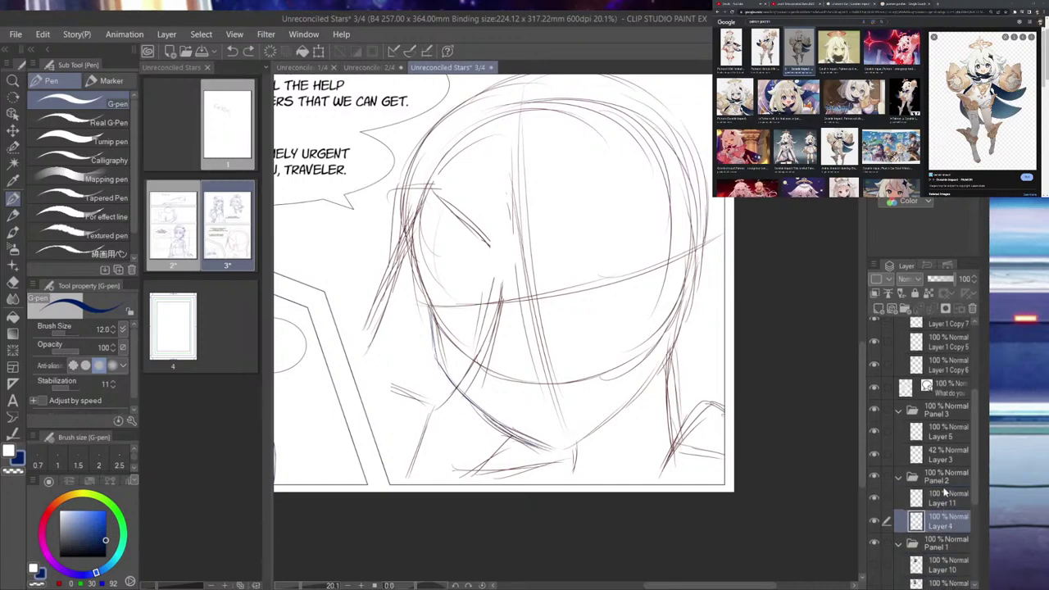
left_click_drag(937, 281, 933, 280)
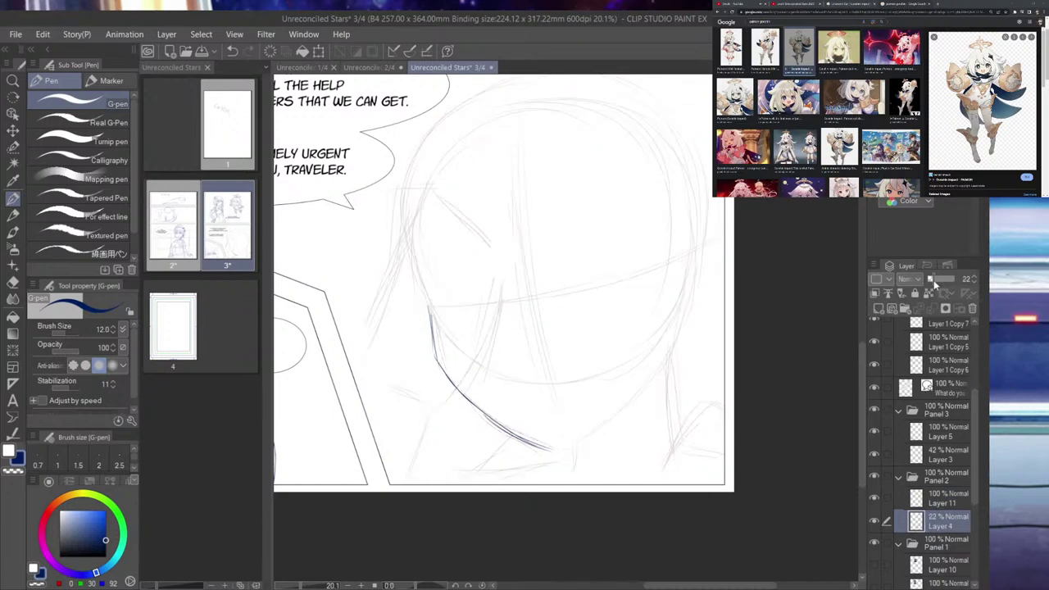
left_click(948, 498)
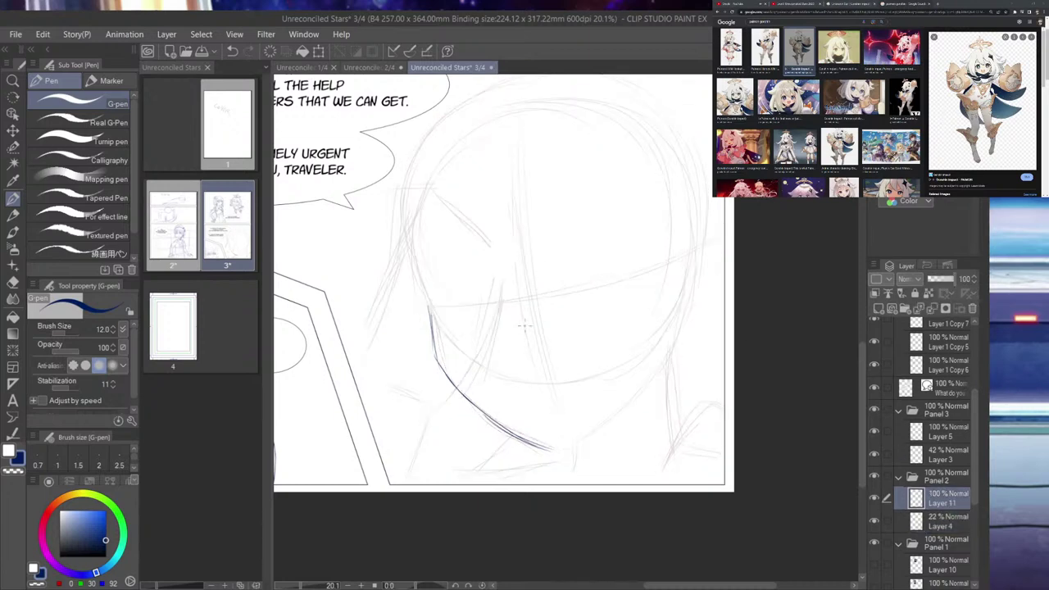
- Draw the right side of the chin and the angled outline along the right side of the head and neck
left_click_drag(554, 449, 639, 391)
key("ctrl+z")
left_click_drag(555, 449, 602, 427)
left_click_drag(678, 454, 670, 391)
key("ctrl+z")
mouse_move(687, 447)
left_mouse_down()
mouse_move(668, 361)
mouse_move(703, 236)
left_mouse_up()
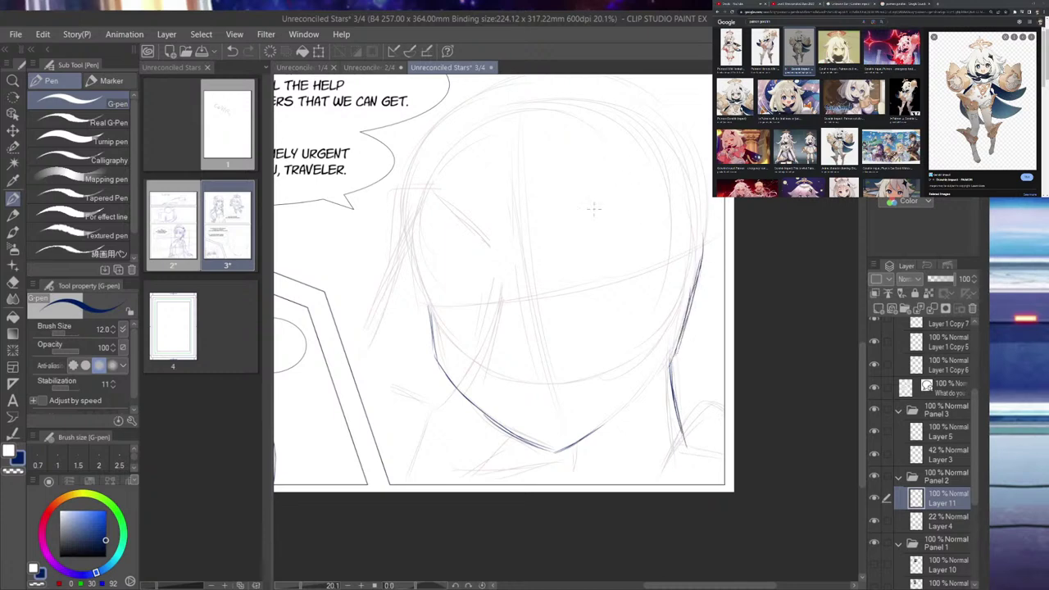
- Draw a long curved hair strand down the right side of the face to the panel's lower edge
left_click_drag(611, 178, 627, 394)
key("ctrl+z")
left_click_drag(631, 187, 654, 323)
left_click_drag(654, 323, 628, 477)
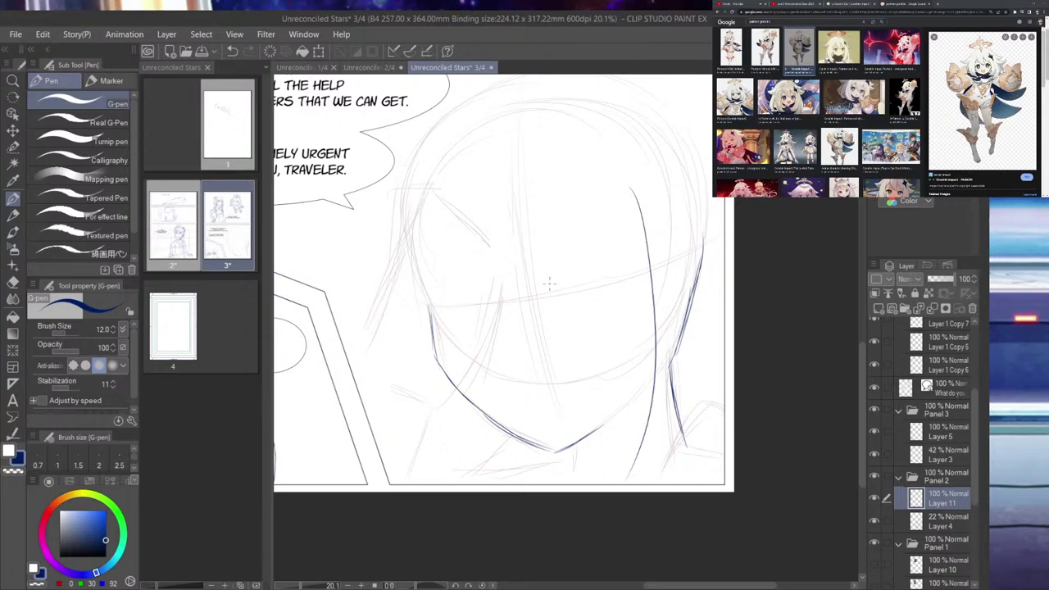
- Sketch arched upper eyelid lines for both eyes along the horizontal guide
mouse_move(535, 296)
left_mouse_down()
mouse_move(582, 281)
mouse_move(611, 288)
left_mouse_up()
mouse_move(537, 296)
left_mouse_down()
mouse_move(602, 268)
mouse_move(591, 268)
mouse_move(620, 272)
left_mouse_up()
left_click_drag(449, 310, 501, 298)
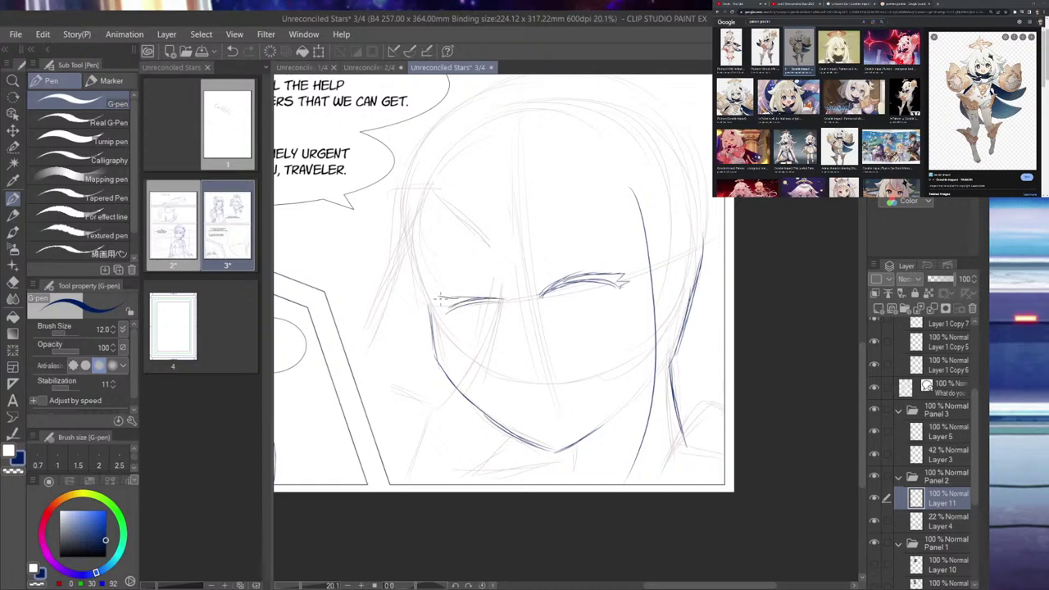
- Sketch two slanted worried eyebrows above the eyes and a tilted open mouth near the chin
left_click_drag(534, 210, 613, 251)
left_click_drag(534, 208, 598, 238)
key("ctrl+z")
left_click_drag(534, 202, 608, 253)
left_click_drag(448, 273, 490, 239)
mouse_move(493, 233)
left_mouse_down()
mouse_move(444, 279)
mouse_move(478, 256)
mouse_move(494, 236)
left_mouse_up()
mouse_move(540, 408)
left_mouse_down()
mouse_move(568, 391)
mouse_move(587, 393)
mouse_move(558, 416)
mouse_move(598, 396)
mouse_move(553, 416)
left_mouse_up()
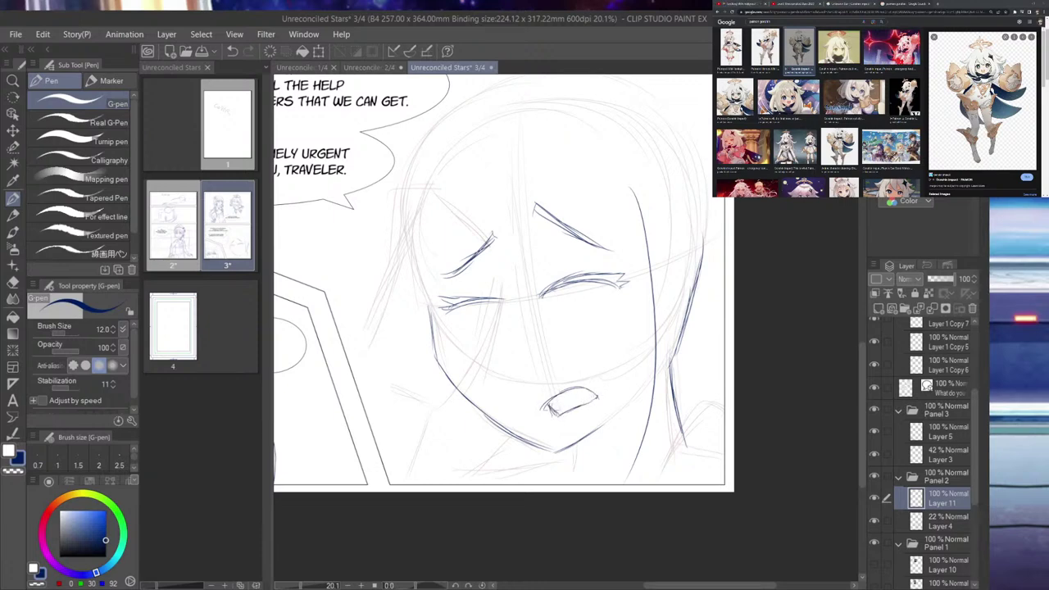
- Undo the mouth strokes and draw half-lowered irises beneath both eyelids, undoing trial strokes
key("ctrl+z")
key("ctrl+z")
key("ctrl+z")
key("ctrl+z")
key("ctrl+z")
key("ctrl+z")
mouse_move(580, 287)
left_mouse_down()
mouse_move(588, 306)
mouse_move(603, 304)
mouse_move(608, 287)
mouse_move(551, 299)
mouse_move(573, 309)
mouse_move(588, 287)
left_mouse_up()
key("ctrl+z")
key("ctrl+z")
key("ctrl+z")
key("ctrl+z")
key("ctrl+z")
left_click_drag(467, 308, 496, 318)
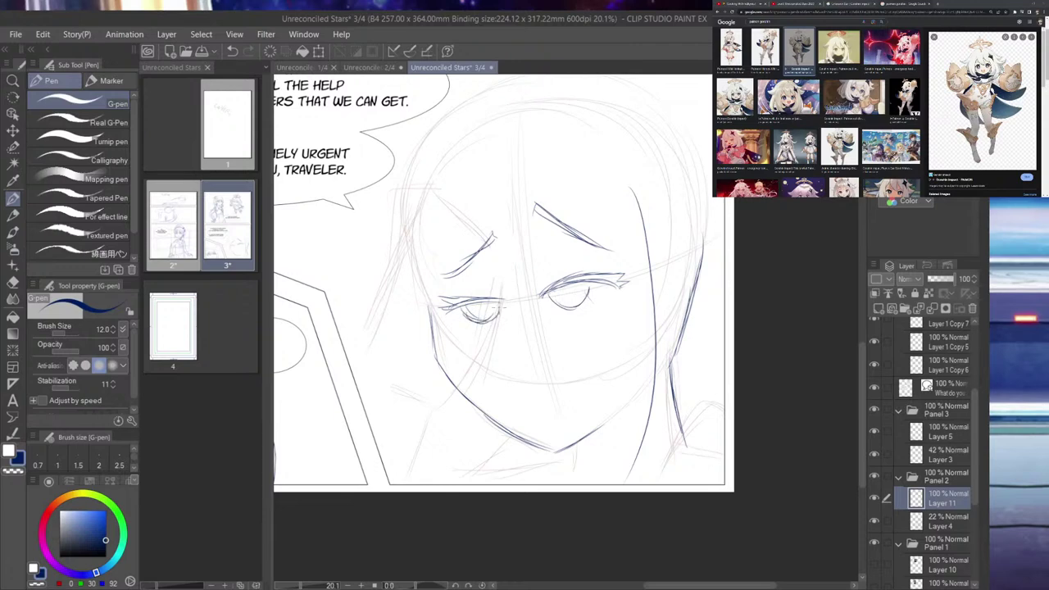
- Redraw the mouth as a narrow tilted opening and erase both eyebrows and both eyes
left_click_drag(544, 393, 592, 382)
mouse_move(538, 410)
left_mouse_down()
mouse_move(542, 395)
mouse_move(596, 383)
left_mouse_up()
mouse_move(488, 244)
left_mouse_down()
mouse_move(463, 269)
mouse_move(483, 244)
left_mouse_up()
mouse_move(548, 218)
left_mouse_down()
mouse_move(521, 203)
mouse_move(590, 241)
left_mouse_up()
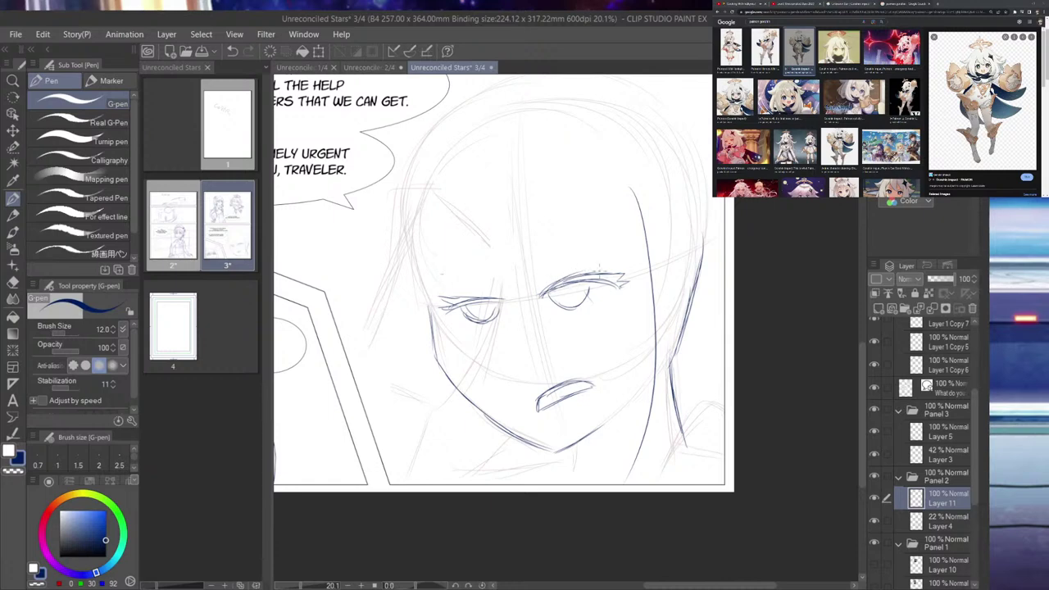
mouse_move(529, 297)
left_mouse_down()
mouse_move(575, 266)
mouse_move(560, 297)
mouse_move(581, 292)
mouse_move(554, 310)
mouse_move(602, 277)
mouse_move(593, 305)
mouse_move(634, 275)
mouse_move(524, 324)
mouse_move(494, 301)
mouse_move(495, 324)
mouse_move(488, 291)
mouse_move(482, 313)
mouse_move(467, 310)
mouse_move(461, 285)
mouse_move(448, 315)
mouse_move(441, 303)
mouse_move(469, 308)
left_mouse_up()
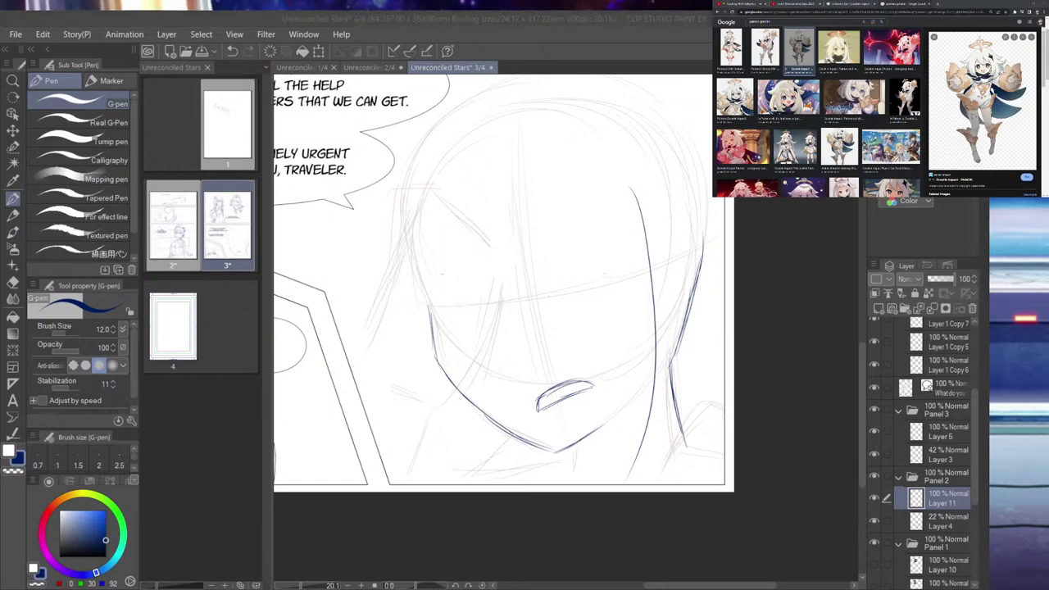
- Bring up the Unreconciled Stars event video in the browser as reference, erase the mouth and find the frame with the hand on the face
left_click(800, 5)
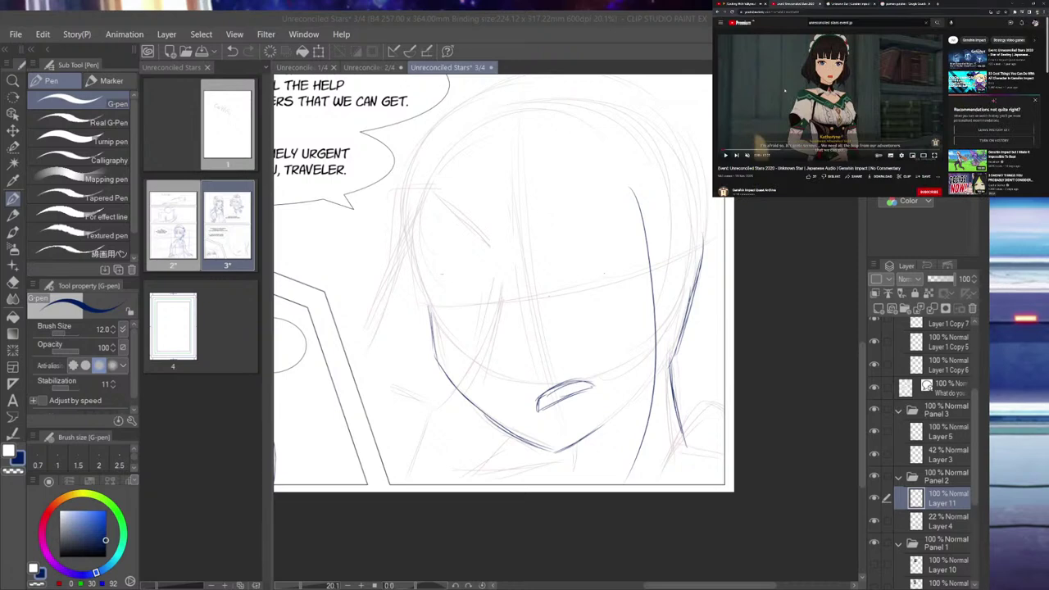
key("alt+Tab")
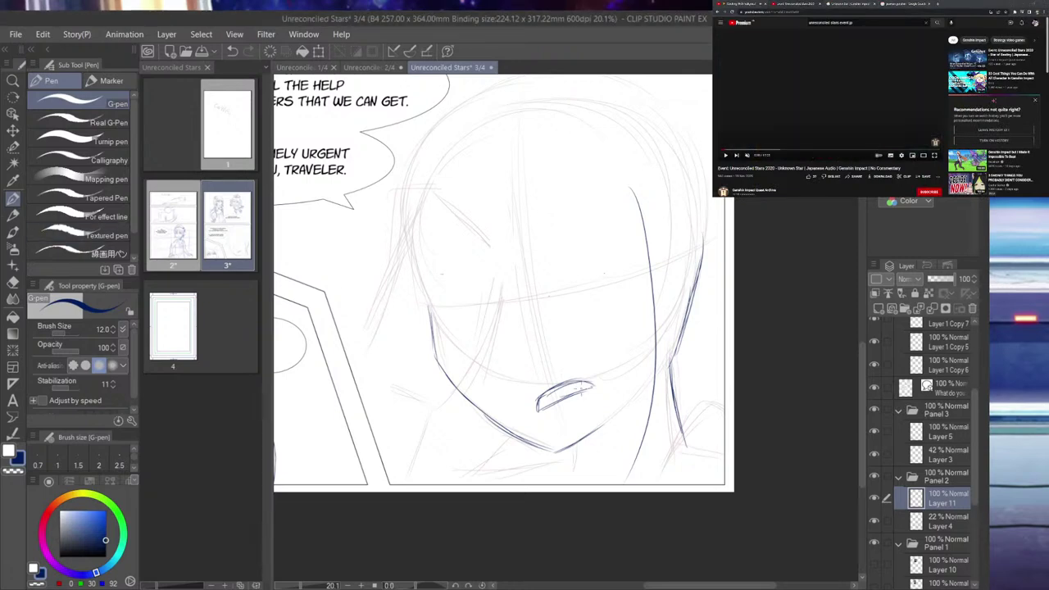
mouse_move(528, 399)
left_mouse_down()
mouse_move(554, 394)
mouse_move(555, 381)
mouse_move(564, 397)
mouse_move(616, 374)
left_mouse_up()
key("alt+Tab")
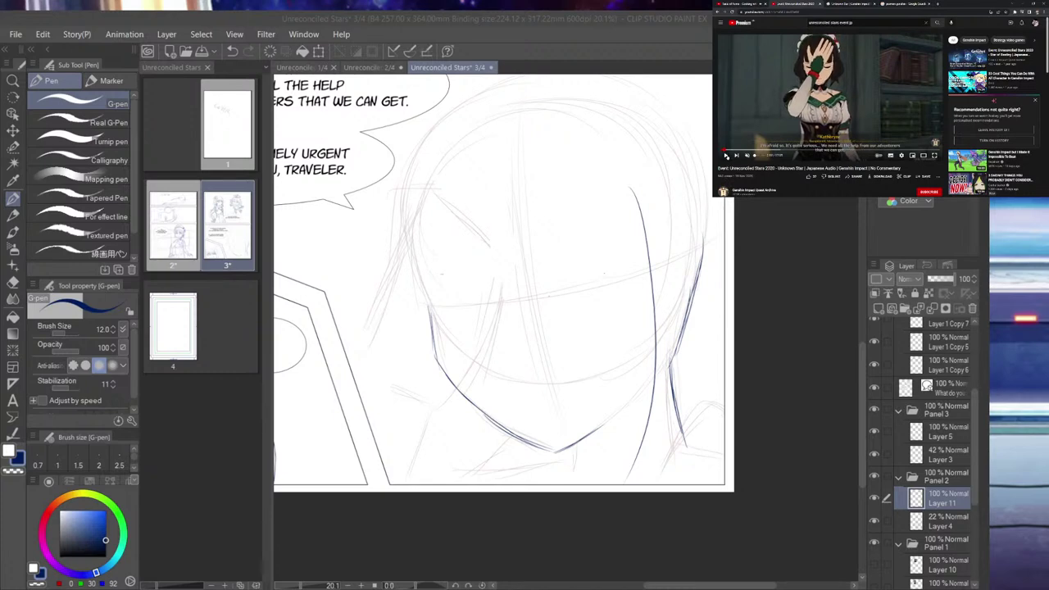
- Return to Clip Studio Paint and draw both eyes closed with downward-curved lash lines on the horizontal guide
left_click(549, 300)
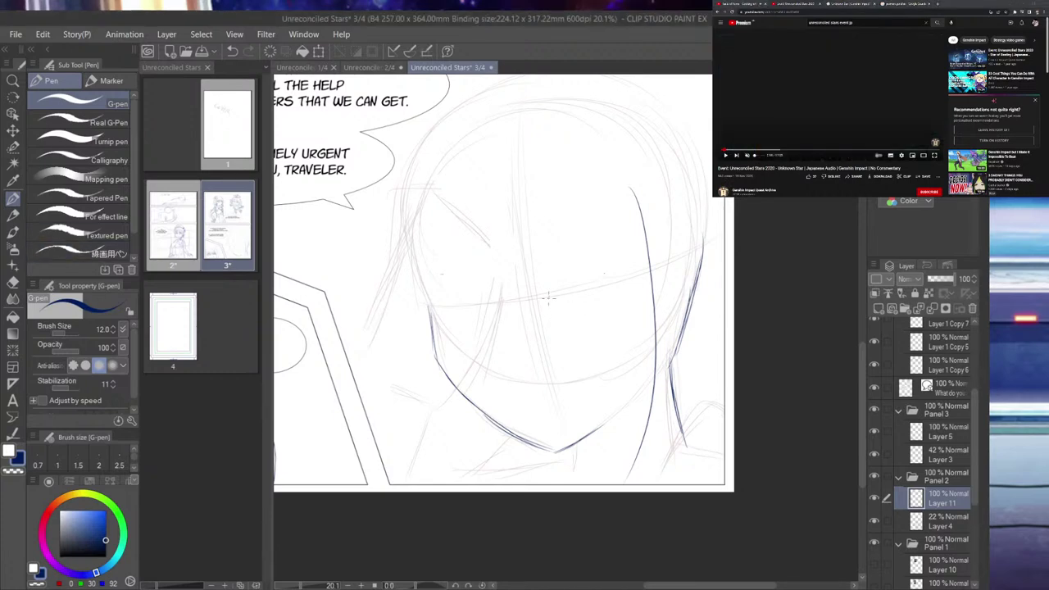
left_click_drag(541, 291, 619, 293)
key("ctrl+z")
left_click_drag(549, 301, 610, 308)
left_click_drag(549, 299, 620, 299)
mouse_move(444, 308)
left_mouse_down()
mouse_move(496, 306)
mouse_move(441, 307)
mouse_move(464, 316)
left_mouse_up()
left_click_drag(462, 318, 498, 302)
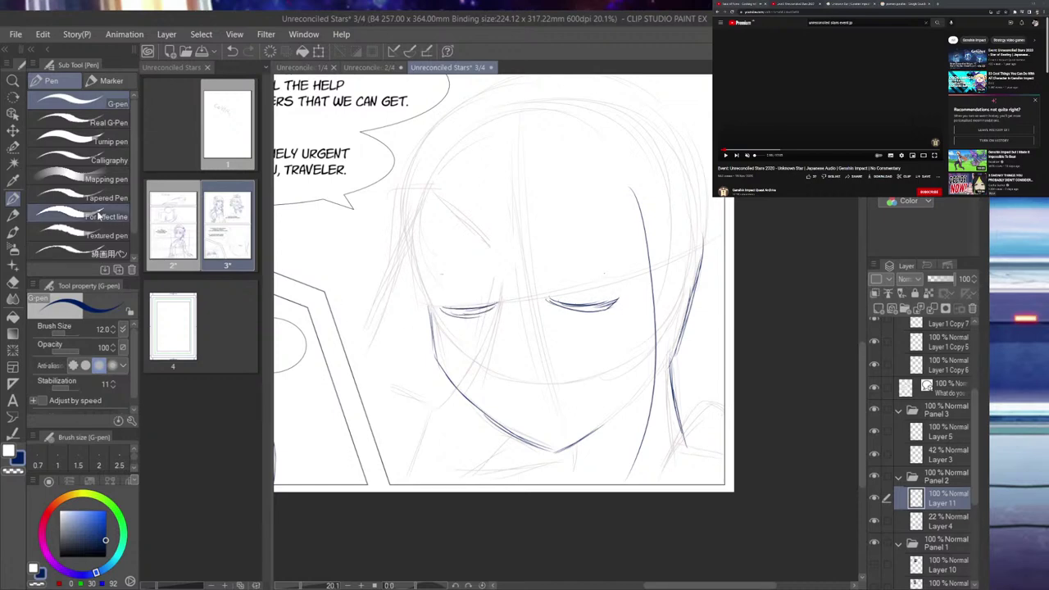
- Check the paused video frame and draw two sloping worried eyebrows above the closed eyes
key("alt+Tab")
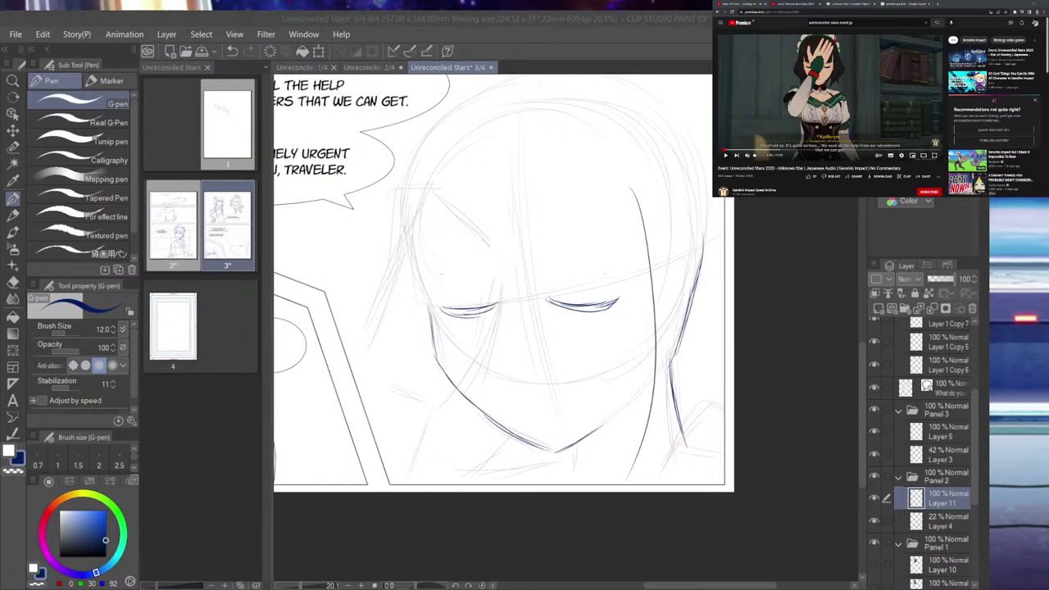
left_click(569, 241)
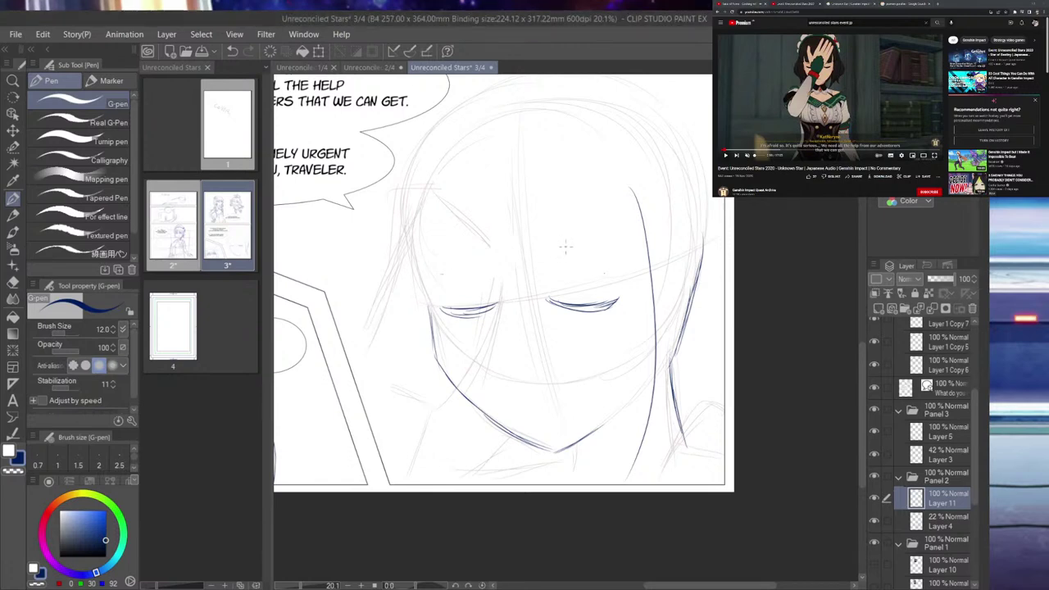
left_click_drag(553, 244, 616, 264)
left_click_drag(545, 239, 615, 264)
mouse_move(443, 277)
left_mouse_down()
mouse_move(502, 242)
mouse_move(443, 273)
mouse_move(474, 267)
left_mouse_up()
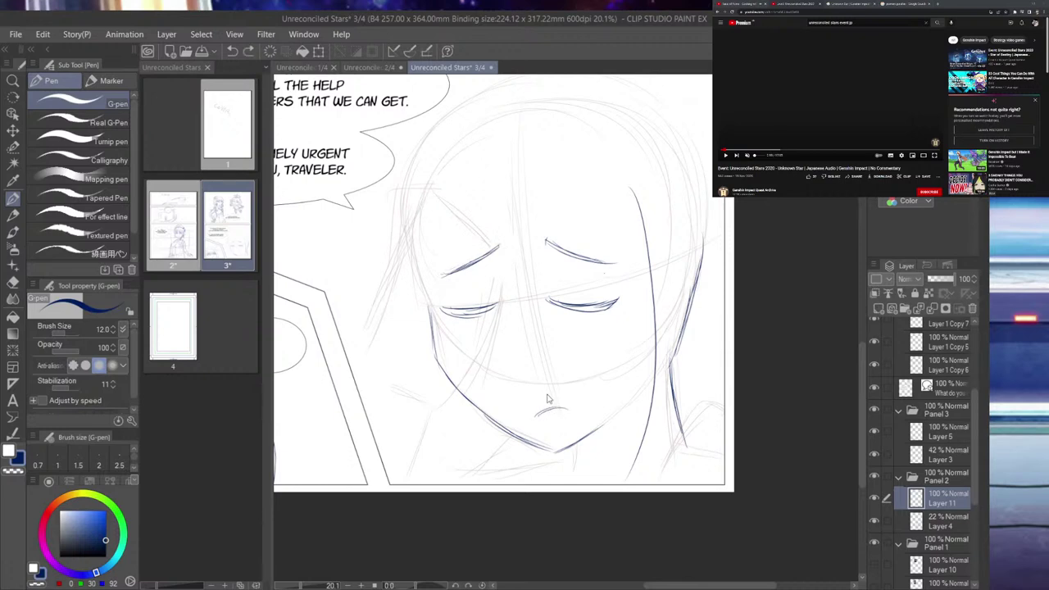
- Sketch a small open mouth, the nose and a neck line, and erase the long hair strand beside the face
mouse_move(528, 407)
left_mouse_down()
mouse_move(559, 398)
mouse_move(569, 415)
mouse_move(529, 419)
mouse_move(570, 399)
left_mouse_up()
left_click_drag(509, 321, 510, 342)
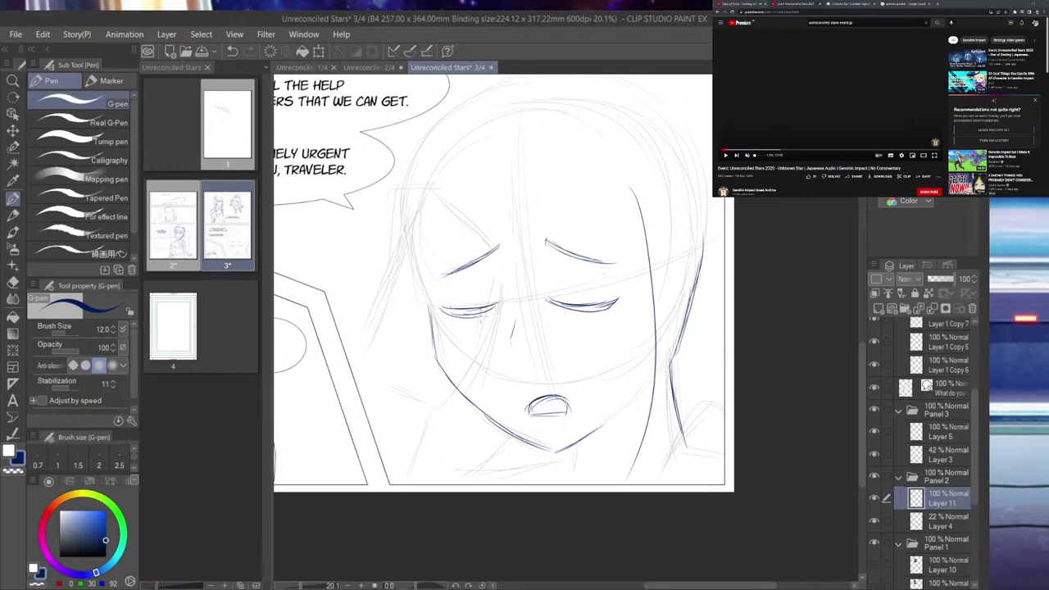
left_click_drag(572, 446, 562, 483)
mouse_move(648, 387)
left_mouse_down()
mouse_move(652, 285)
mouse_move(628, 175)
left_mouse_up()
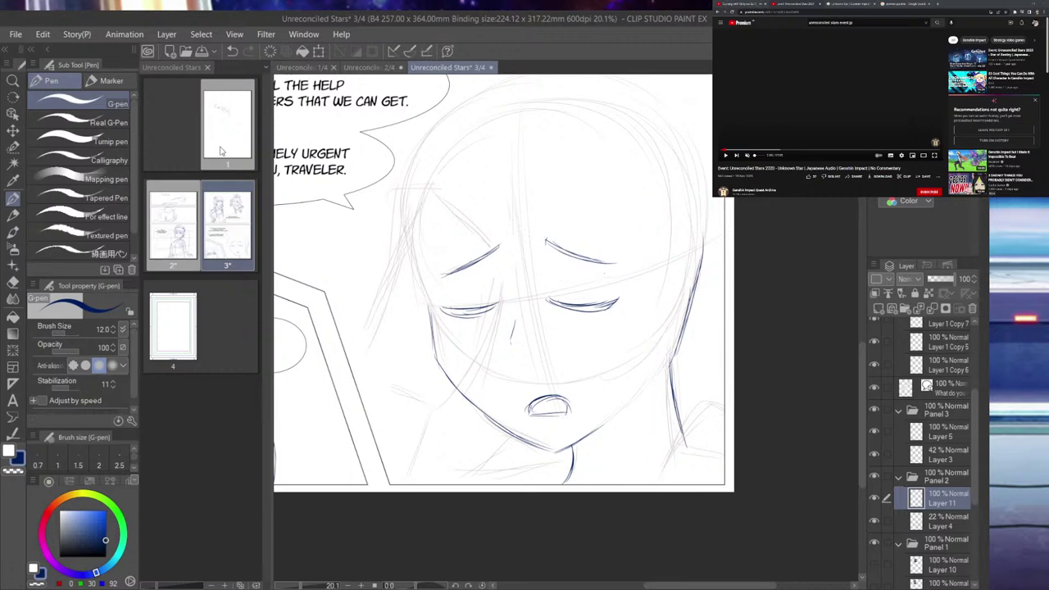
- Check the outfit in the video and draw the raised collar and shoulder line at the right of the neck
key("alt+Tab")
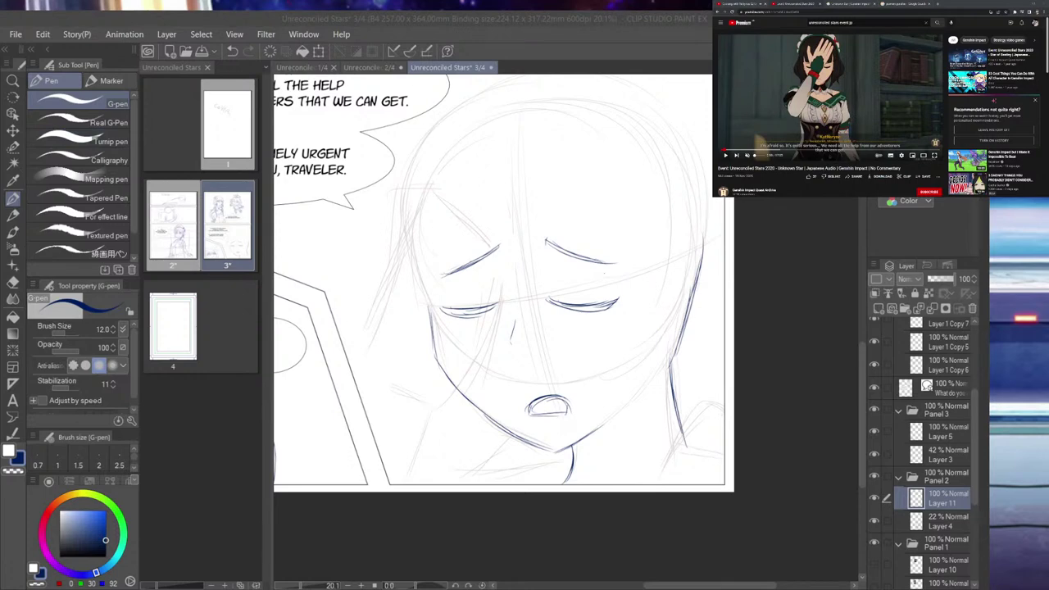
key("alt+Tab")
mouse_move(593, 483)
left_mouse_down()
mouse_move(605, 464)
mouse_move(601, 449)
mouse_move(611, 484)
left_mouse_up()
mouse_move(604, 451)
left_mouse_down()
mouse_move(615, 485)
mouse_move(656, 414)
mouse_move(652, 426)
mouse_move(680, 405)
mouse_move(668, 428)
mouse_move(680, 410)
mouse_move(703, 449)
left_mouse_up()
left_click_drag(687, 401, 691, 411)
key("ctrl+z")
key("ctrl+z")
mouse_move(670, 484)
left_mouse_down()
mouse_move(696, 446)
mouse_move(690, 422)
mouse_move(705, 461)
mouse_move(695, 462)
mouse_move(724, 442)
left_mouse_up()
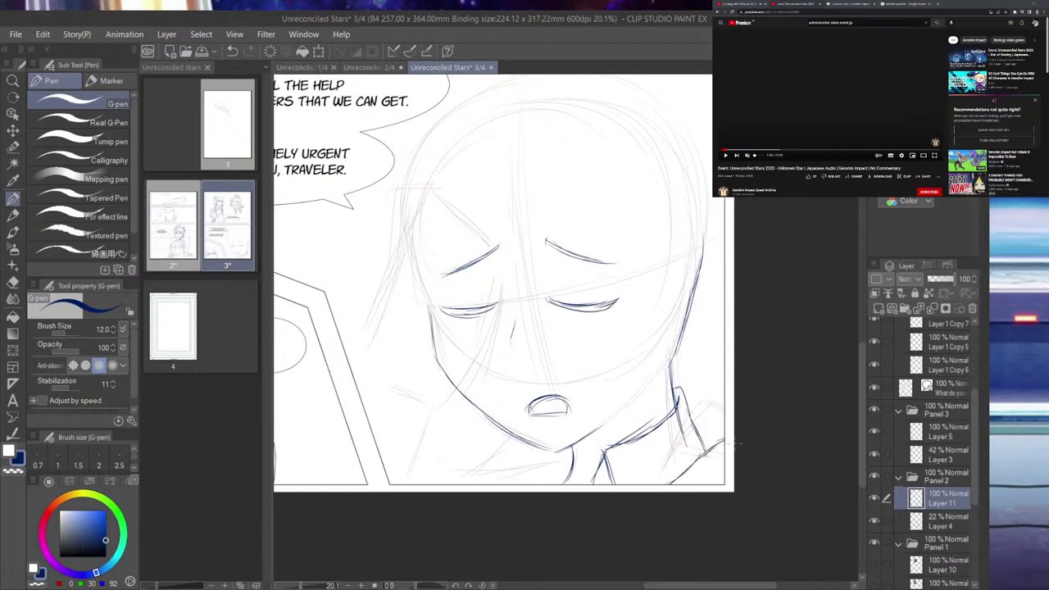
- Sketch the pointed collar front and the small ornament at the base of the maid's neck, clearing the overlapping neck lines
mouse_move(556, 447)
left_mouse_down()
mouse_move(538, 483)
mouse_move(572, 453)
mouse_move(566, 488)
mouse_move(591, 470)
left_mouse_up()
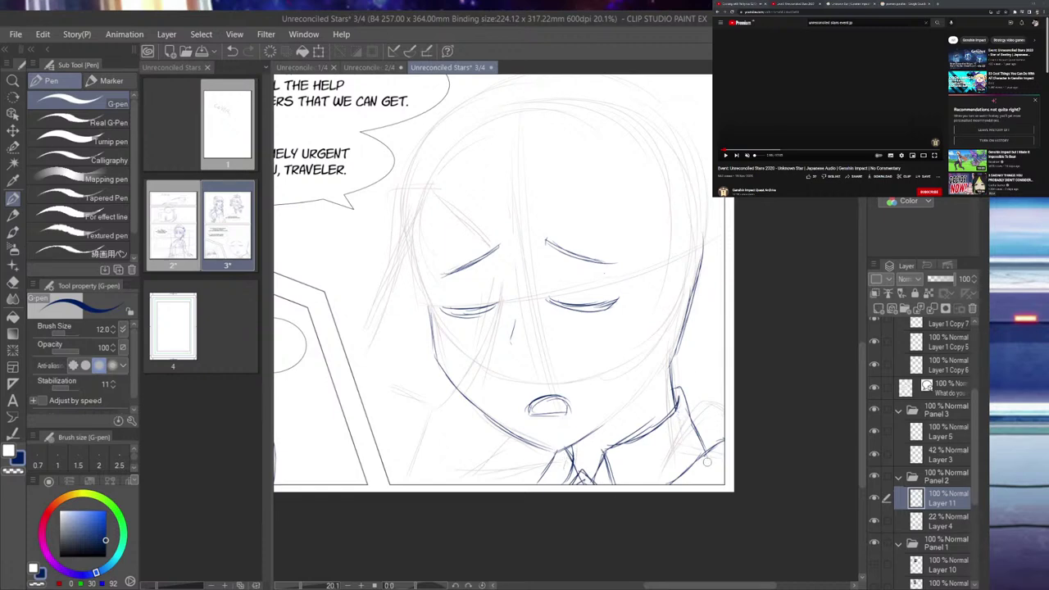
left_click_drag(567, 460, 581, 489)
mouse_move(562, 448)
left_mouse_down()
mouse_move(580, 456)
mouse_move(584, 476)
left_mouse_up()
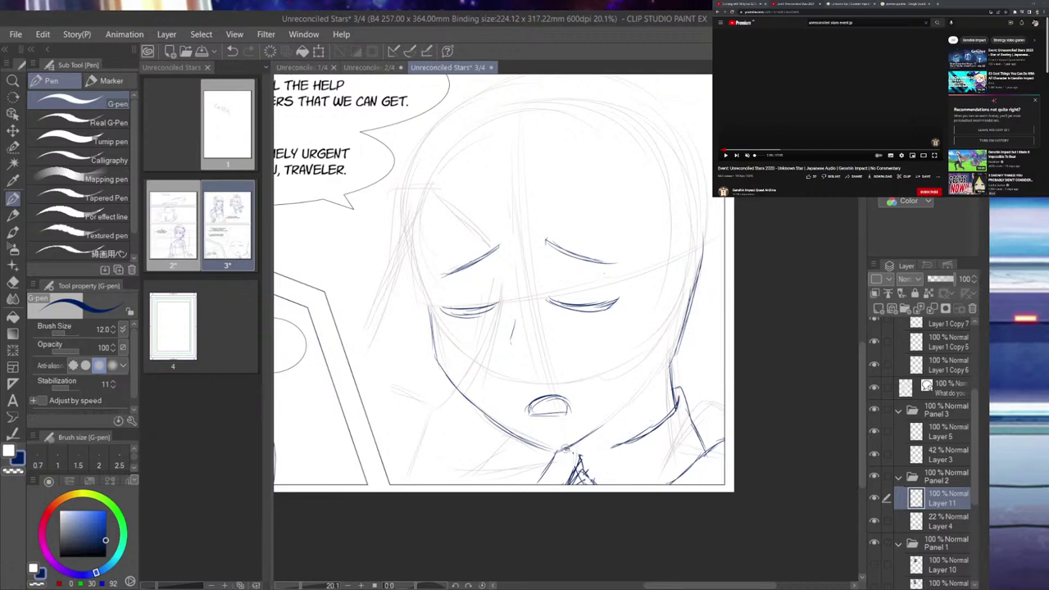
- Redraw the jaw line meeting the collar and strengthen the collar's right side and the left neck edge
mouse_move(566, 449)
left_mouse_down()
mouse_move(590, 456)
mouse_move(604, 490)
mouse_move(591, 461)
mouse_move(626, 444)
left_mouse_up()
mouse_move(686, 387)
left_mouse_down()
mouse_move(686, 404)
mouse_move(679, 391)
mouse_move(697, 430)
left_mouse_up()
left_click_drag(678, 396, 707, 459)
left_click_drag(688, 404, 700, 459)
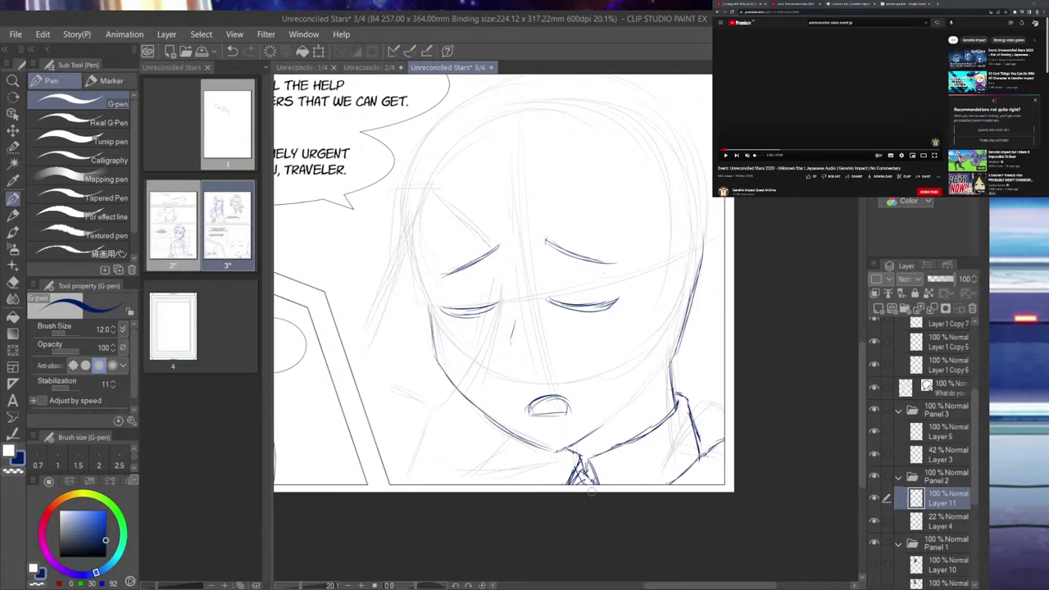
mouse_move(557, 449)
left_mouse_down()
mouse_move(549, 483)
mouse_move(539, 484)
left_mouse_up()
- Draw the head outline curving up from the left cheek past the temple toward the crown
mouse_move(429, 311)
left_mouse_down()
mouse_move(403, 239)
mouse_move(424, 305)
mouse_move(402, 186)
left_mouse_up()
left_click_drag(403, 236, 413, 143)
left_click_drag(407, 188, 446, 131)
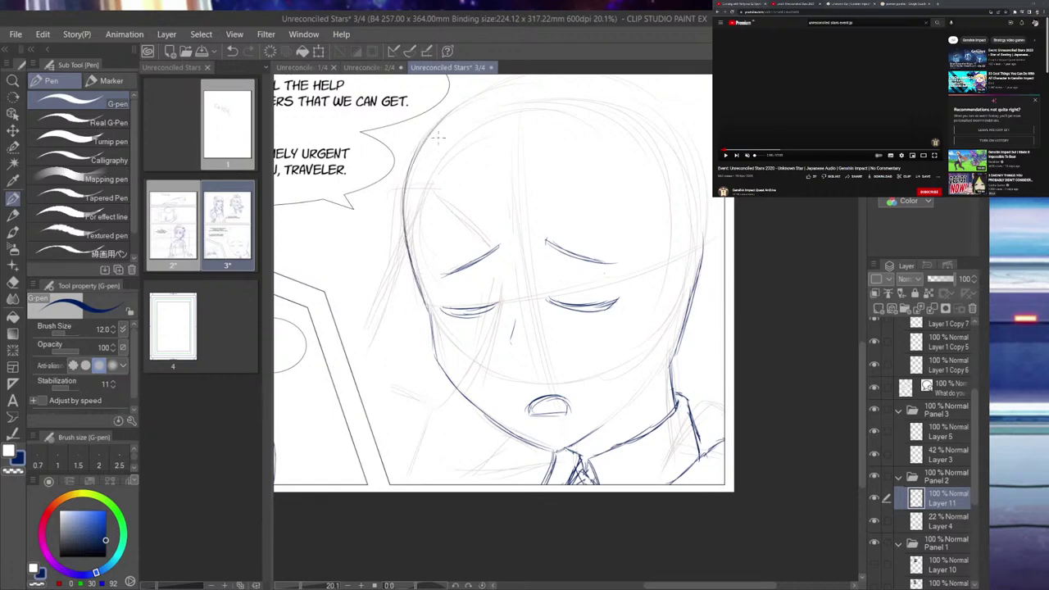
scroll(860, 350, "up", 4)
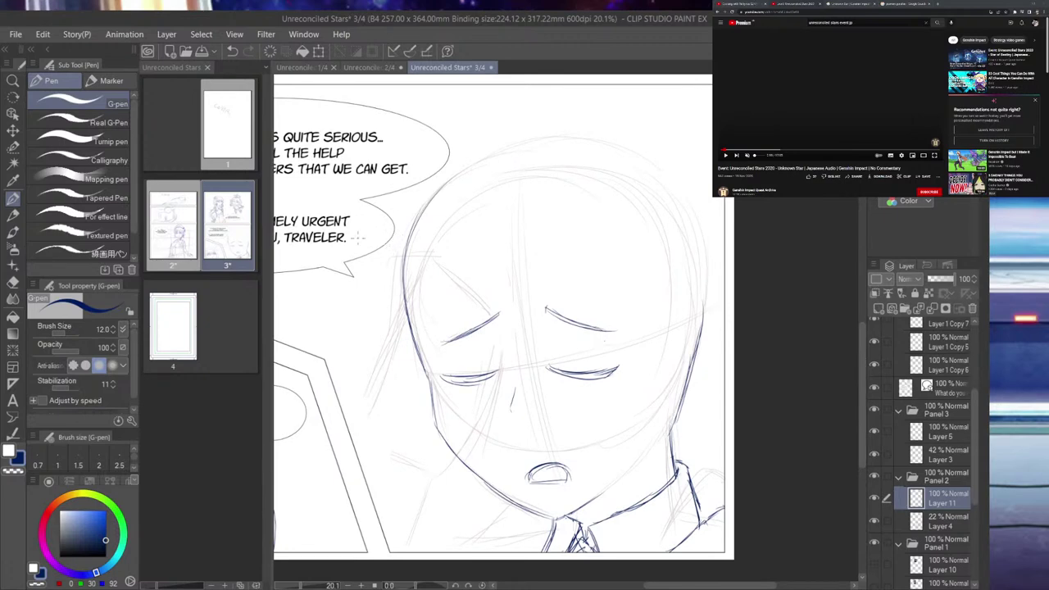
- Check the maid's hair on page 2 and draw the outer hair contour along the left side of the head on page 3
left_click(303, 68)
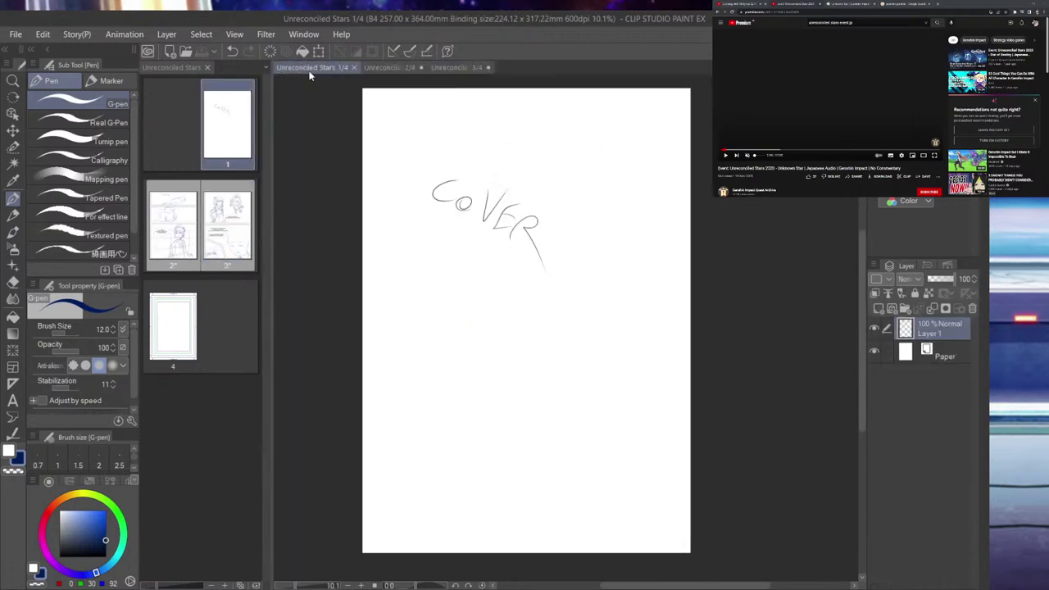
left_click(380, 67)
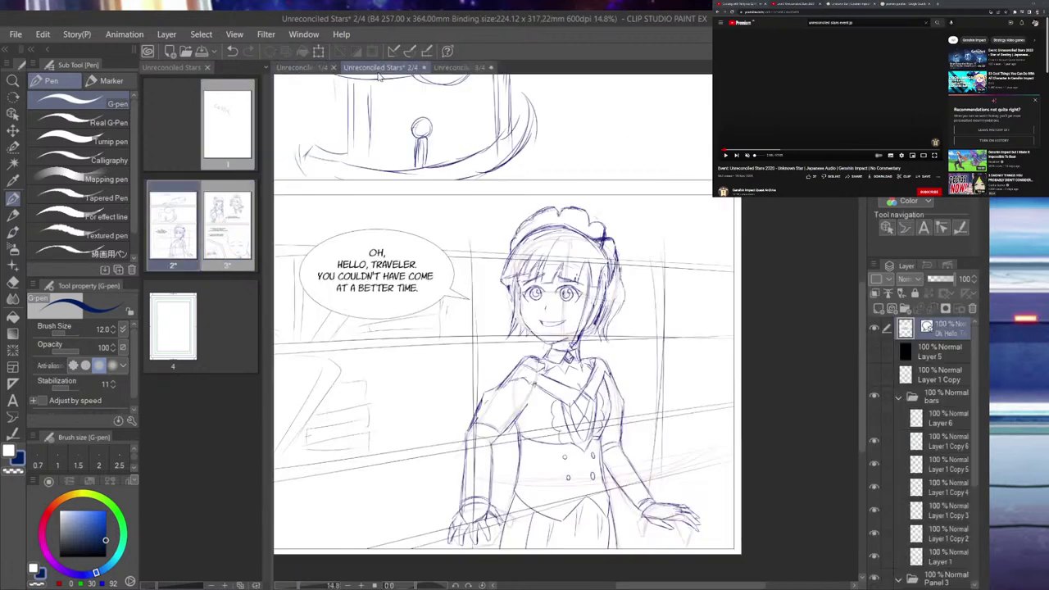
left_click(459, 69)
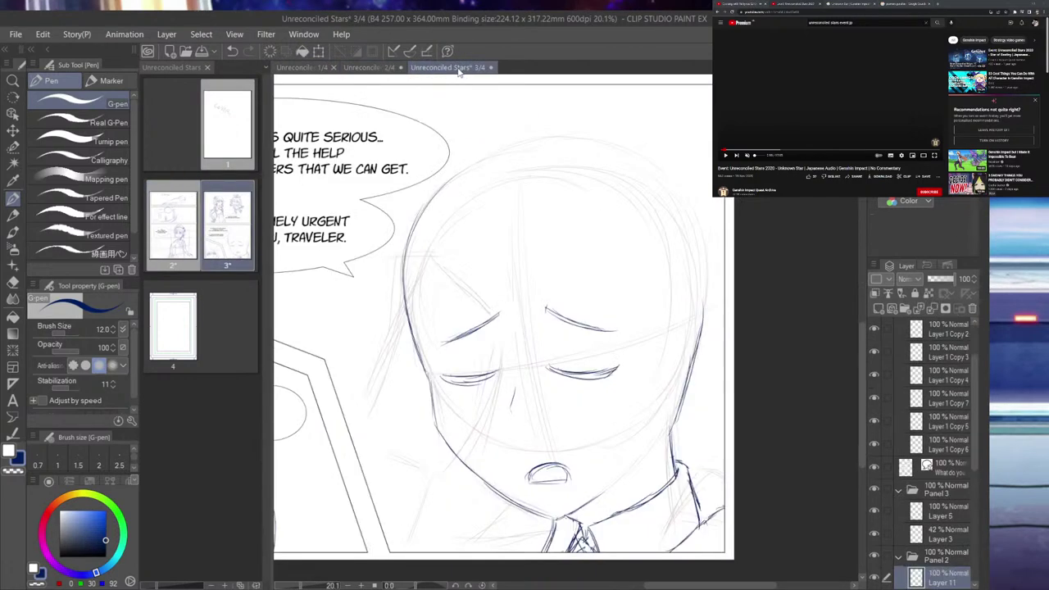
left_click_drag(427, 179, 376, 306)
key("ctrl+z")
mouse_move(557, 131)
left_mouse_down()
mouse_move(540, 131)
mouse_move(404, 276)
left_mouse_up()
mouse_move(469, 159)
left_mouse_down()
mouse_move(414, 210)
mouse_move(382, 351)
mouse_move(505, 146)
mouse_move(446, 182)
mouse_move(542, 120)
left_mouse_up()
mouse_move(389, 242)
left_mouse_down()
mouse_move(391, 361)
mouse_move(389, 353)
mouse_move(407, 364)
mouse_move(435, 300)
left_mouse_up()
- Draw the curved lower fringe line across the forehead and a long hair lock beside the left cheek
left_click_drag(381, 351, 498, 276)
key("ctrl+z")
key("ctrl+z")
left_click_drag(385, 344, 505, 289)
left_click_drag(419, 337, 598, 281)
left_click_drag(465, 307, 641, 289)
left_click_drag(541, 285, 662, 310)
left_click_drag(593, 292, 660, 331)
left_click_drag(629, 297, 676, 339)
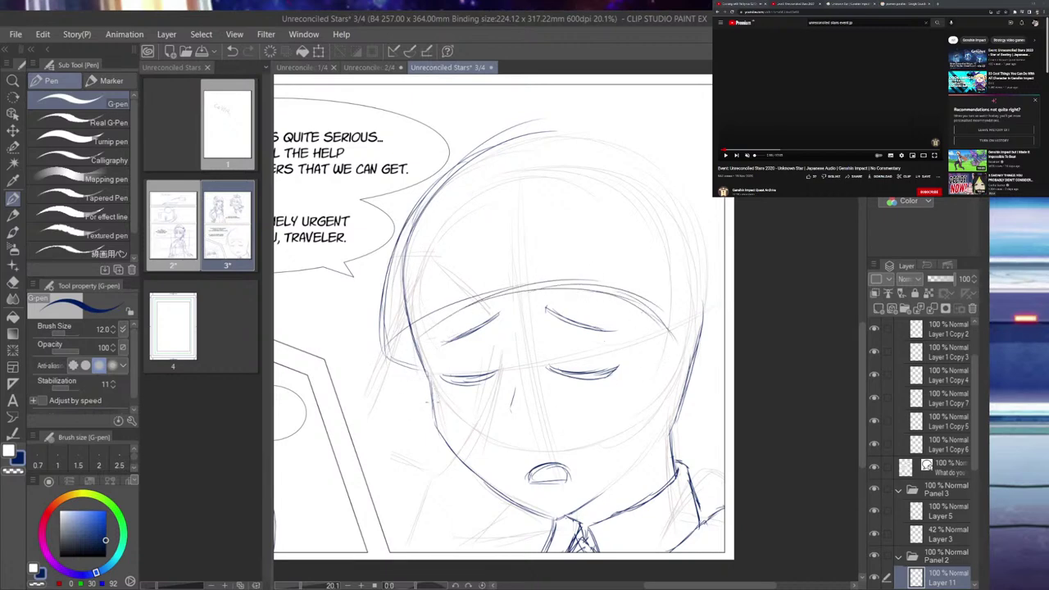
mouse_move(421, 374)
left_mouse_down()
mouse_move(419, 439)
mouse_move(430, 417)
mouse_move(409, 533)
mouse_move(414, 497)
mouse_move(449, 474)
left_mouse_up()
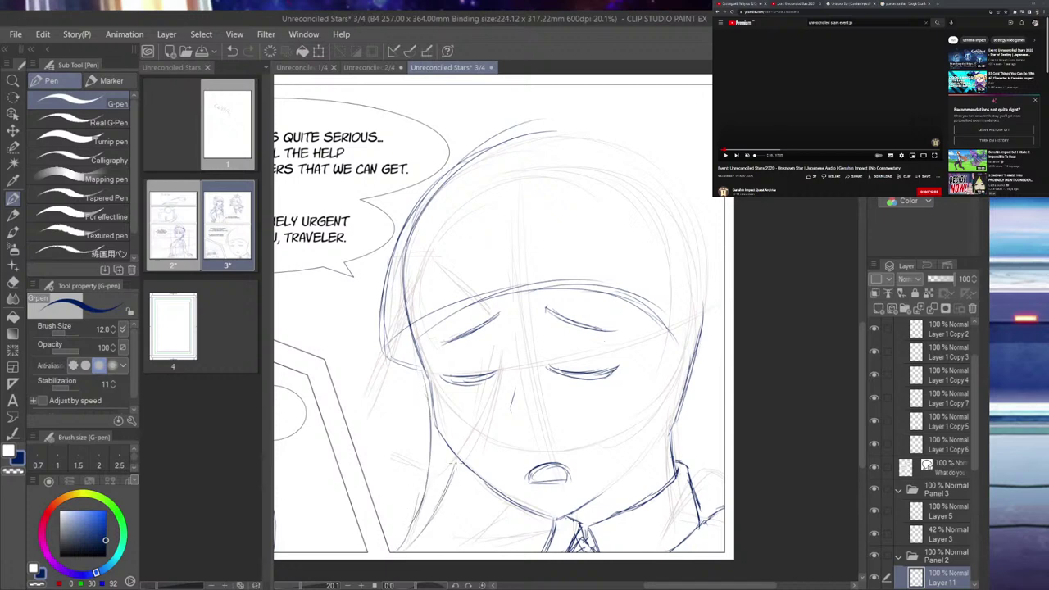
left_click_drag(441, 514, 482, 470)
left_click_drag(675, 293, 680, 403)
left_click_drag(673, 354, 674, 463)
key("ctrl+z")
key("ctrl+z")
mouse_move(665, 301)
left_mouse_down()
mouse_move(640, 489)
mouse_move(658, 417)
mouse_move(624, 549)
left_mouse_up()
left_click_drag(666, 456, 629, 538)
key("ctrl+z")
key("ctrl+z")
key("ctrl+z")
key("ctrl+z")
- Draw the long lock falling past the right cheek and the outer hair contour at the right of the face
left_click_drag(656, 281, 643, 480)
left_click_drag(645, 372, 620, 552)
left_click_drag(635, 509, 622, 553)
mouse_move(658, 495)
left_mouse_down()
mouse_move(626, 552)
mouse_move(635, 541)
left_mouse_up()
left_click_drag(678, 408, 647, 501)
left_click_drag(685, 370, 680, 406)
mouse_move(697, 314)
left_mouse_down()
mouse_move(681, 444)
mouse_move(708, 382)
mouse_move(717, 320)
left_mouse_up()
mouse_move(716, 314)
left_mouse_down()
mouse_move(710, 360)
mouse_move(674, 448)
mouse_move(725, 478)
left_mouse_up()
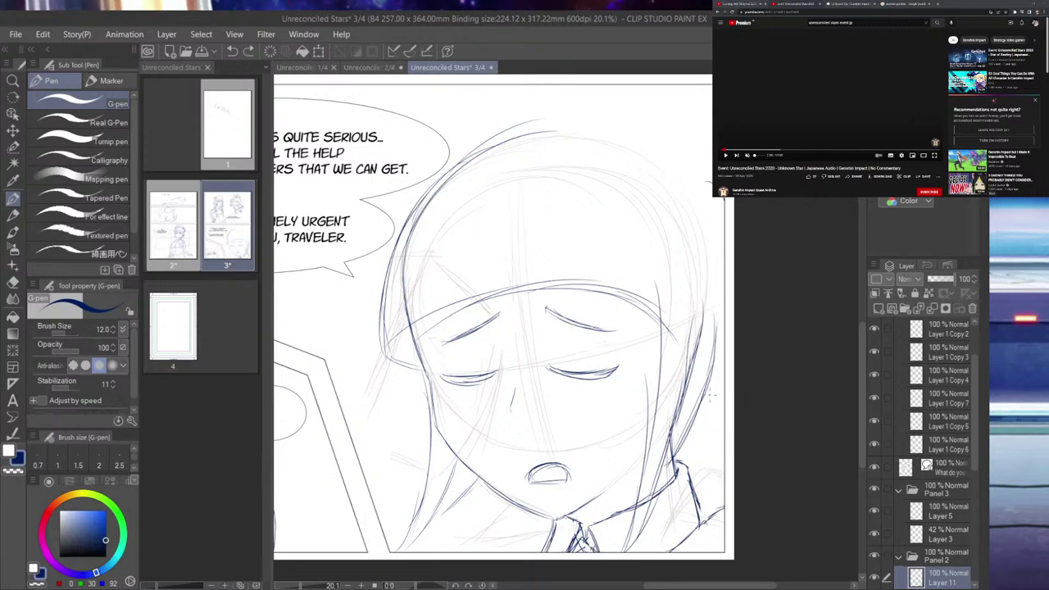
- Compare with the maid's close-up on page 2, then add loose strands near the neck and clean up the right end of the fringe
scroll(711, 395, "down", 2)
scroll(699, 378, "up", 1)
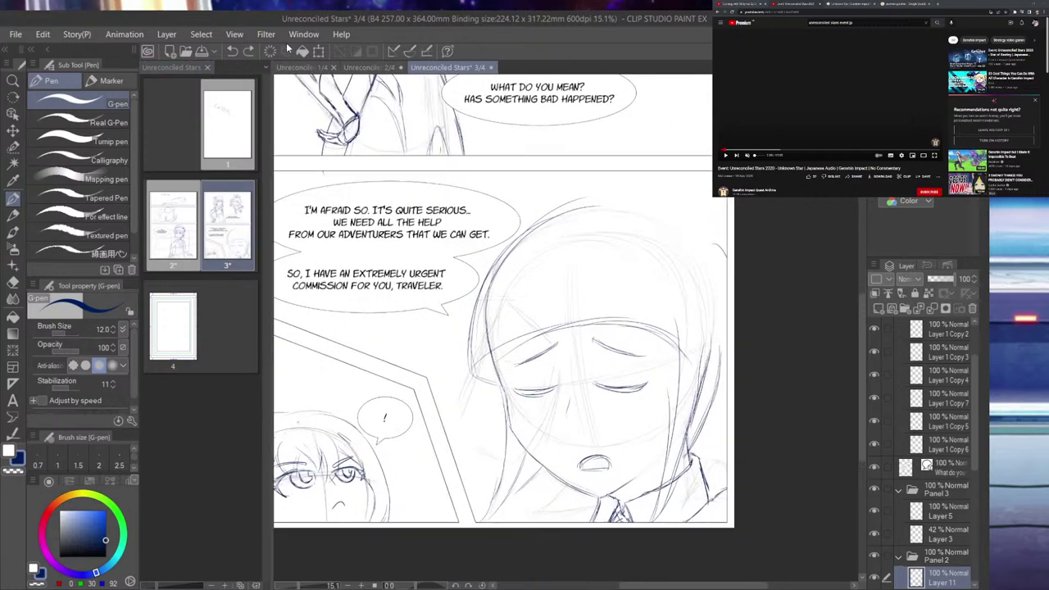
left_click(305, 67)
left_click(374, 66)
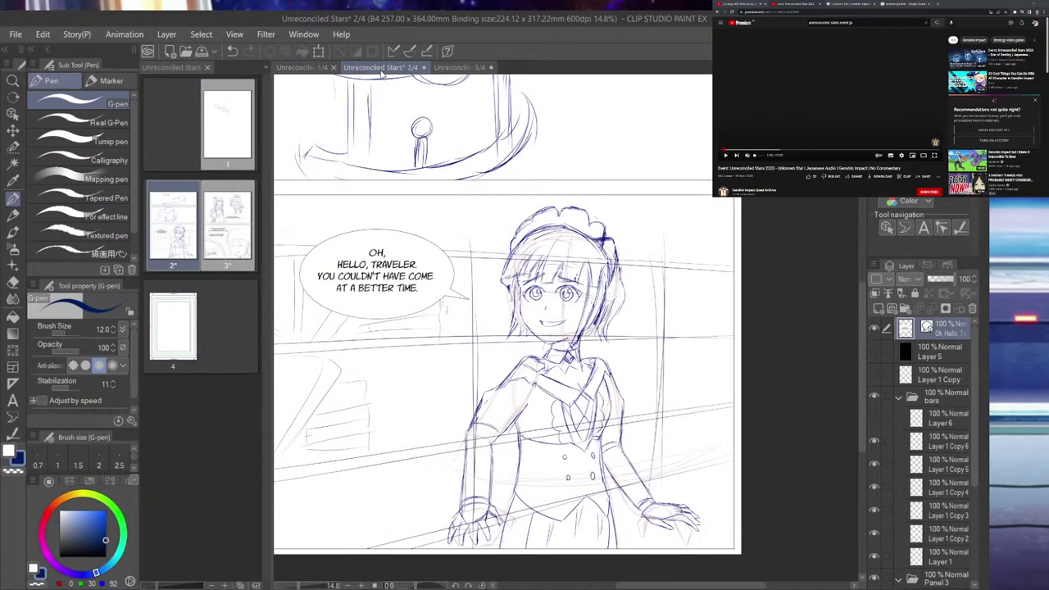
scroll(632, 231, "up", 3)
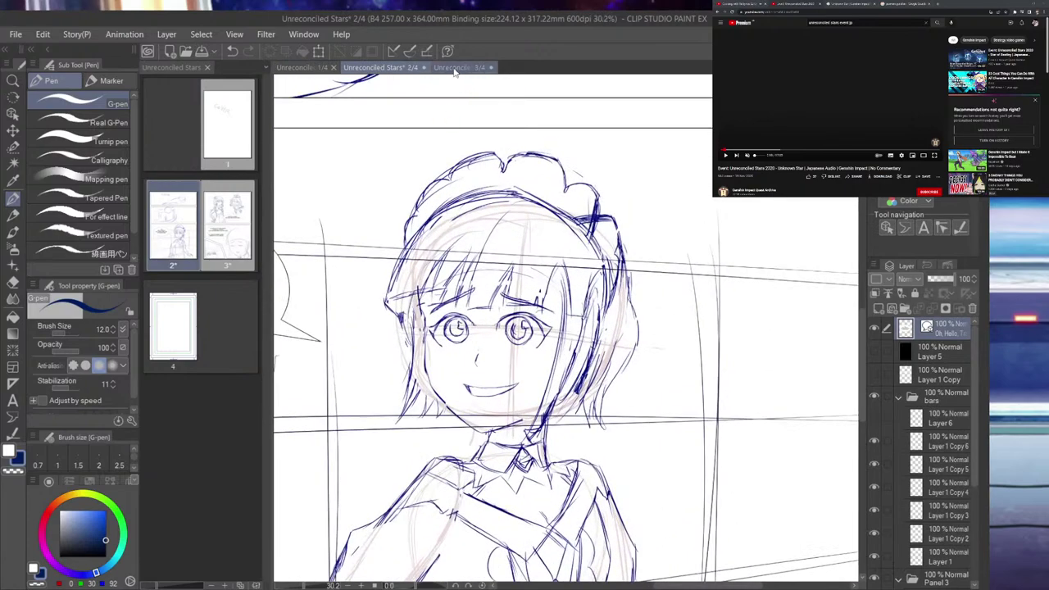
left_click(448, 68)
scroll(737, 409, "up", 2)
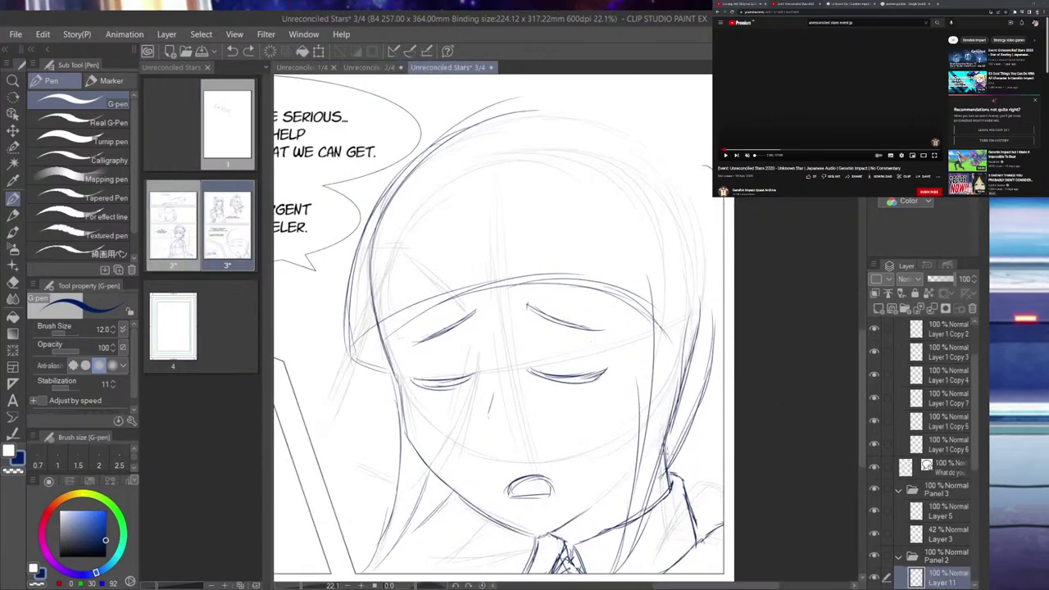
left_click_drag(695, 473, 720, 377)
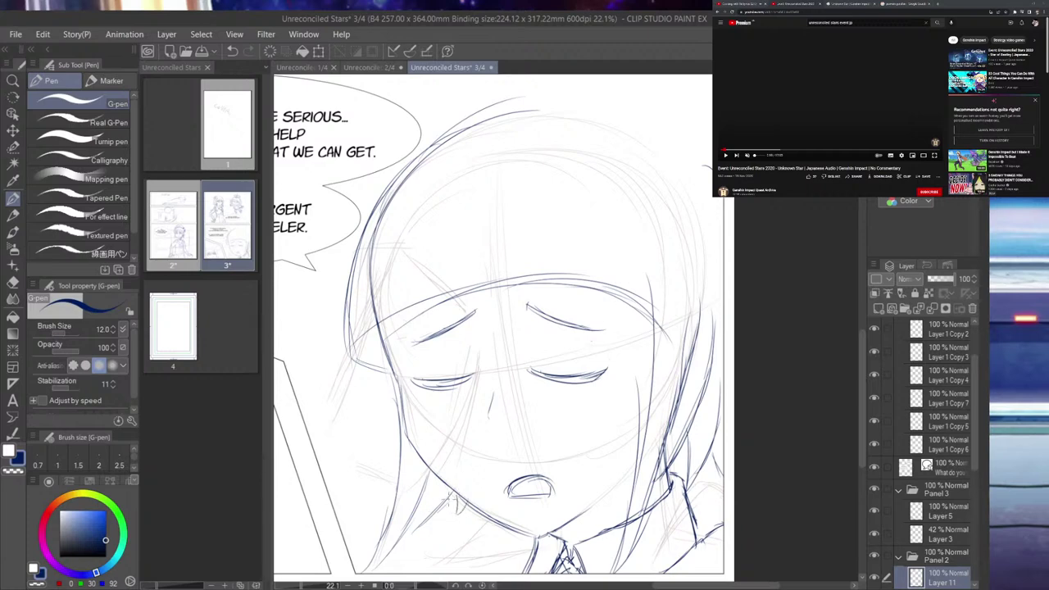
left_click_drag(418, 518, 429, 497)
mouse_move(643, 270)
left_mouse_down()
mouse_move(675, 336)
mouse_move(673, 284)
left_mouse_up()
left_click_drag(670, 344, 668, 250)
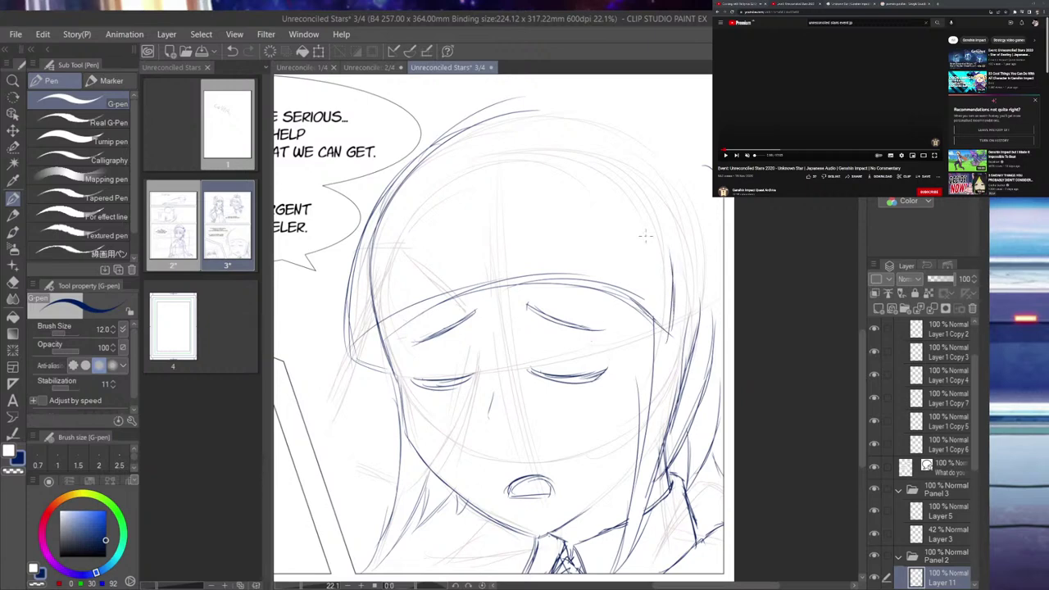
- View the maid's fringe on page 2, close the cover page and return to page 3
left_click(311, 67)
left_click(350, 71)
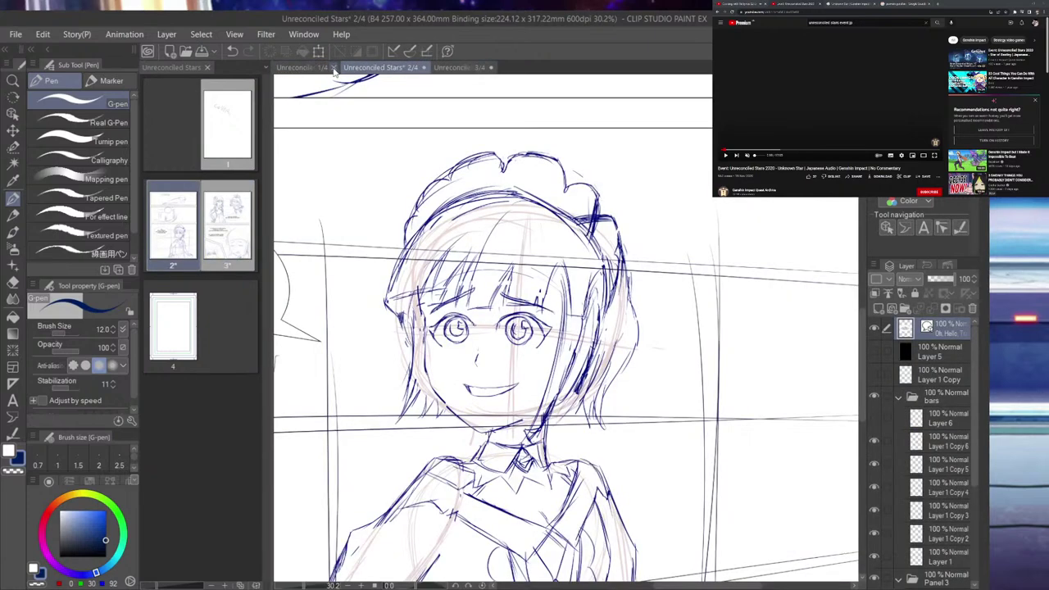
left_click(334, 67)
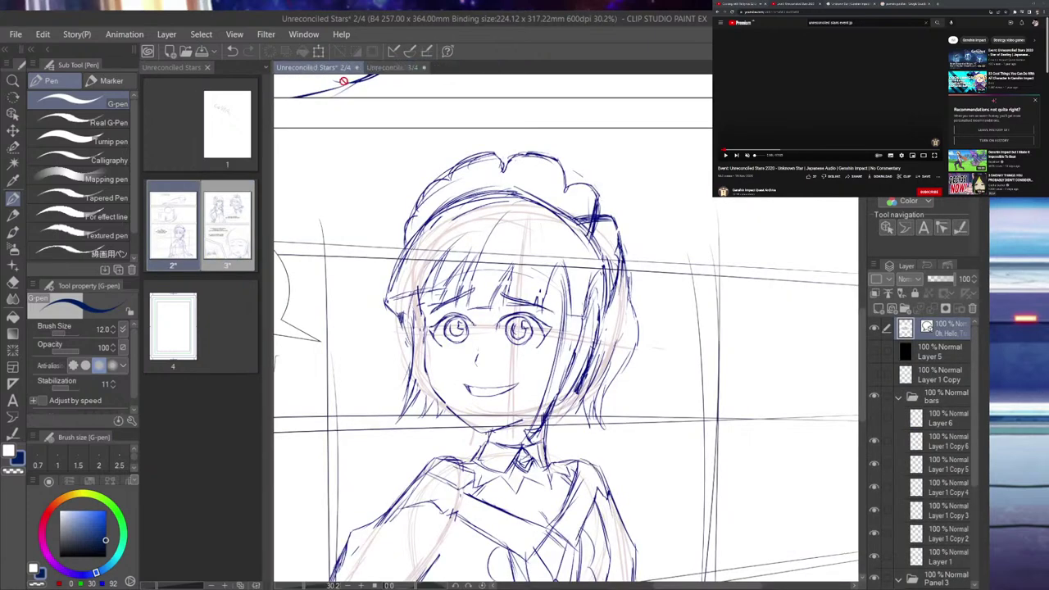
left_click(393, 69)
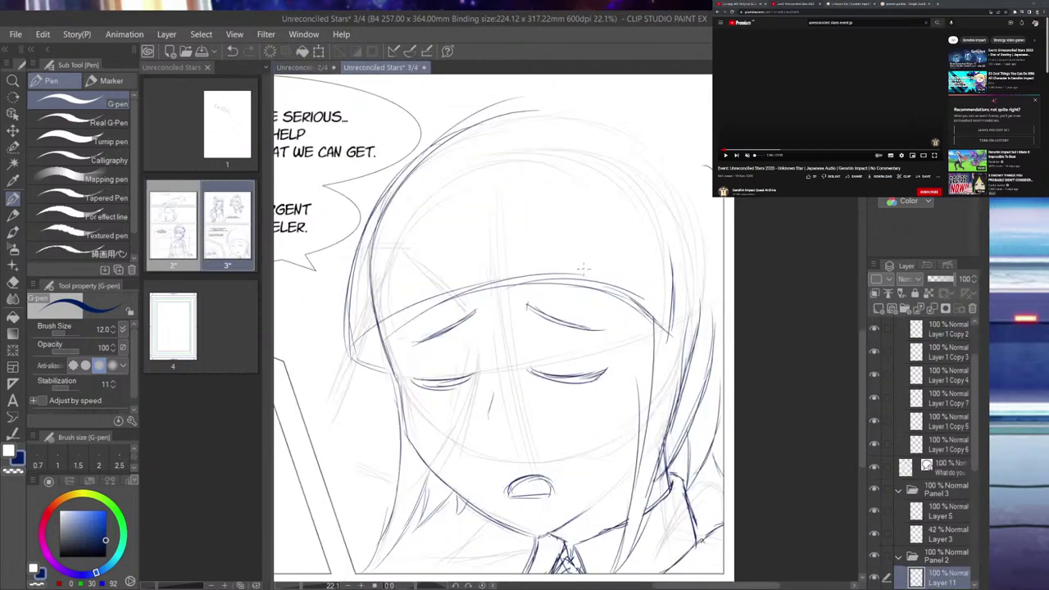
- Draw pointed splits between the fringe strands at the center and right of the forehead
left_click_drag(637, 230, 630, 302)
mouse_move(622, 232)
left_mouse_down()
mouse_move(608, 277)
mouse_move(636, 212)
left_mouse_up()
mouse_move(609, 293)
left_mouse_down()
mouse_move(525, 286)
mouse_move(548, 231)
left_mouse_up()
left_click_drag(541, 288, 545, 246)
left_click_drag(559, 207, 536, 283)
left_click_drag(516, 233, 497, 290)
mouse_move(546, 190)
left_mouse_down()
mouse_move(502, 275)
mouse_move(535, 266)
left_mouse_up()
- Check the fringe on page 2 again, then draw the slanted strands at the left and a small notch at the right
left_click(303, 68)
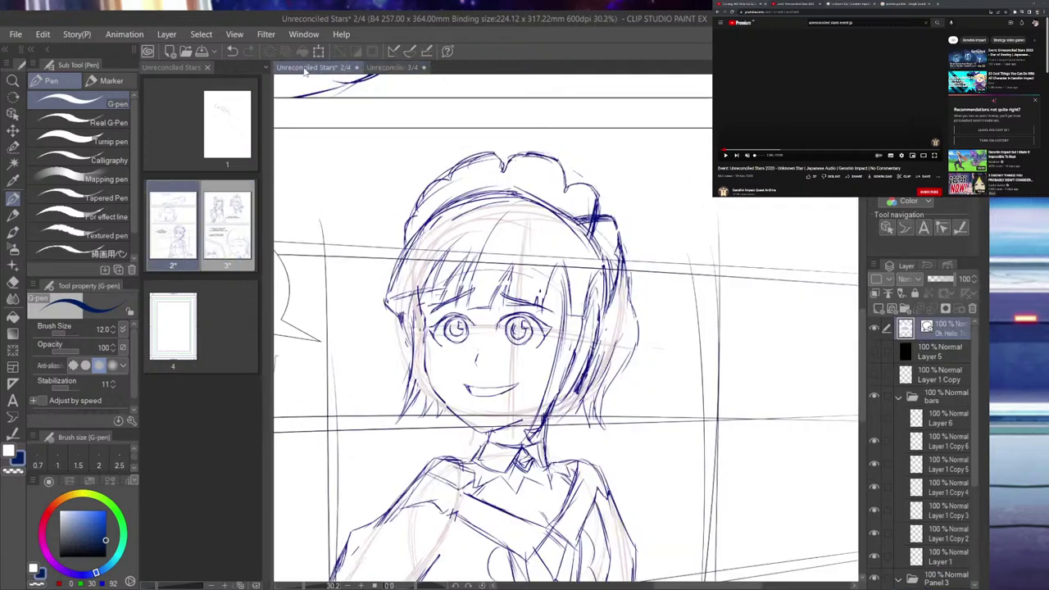
left_click(384, 69)
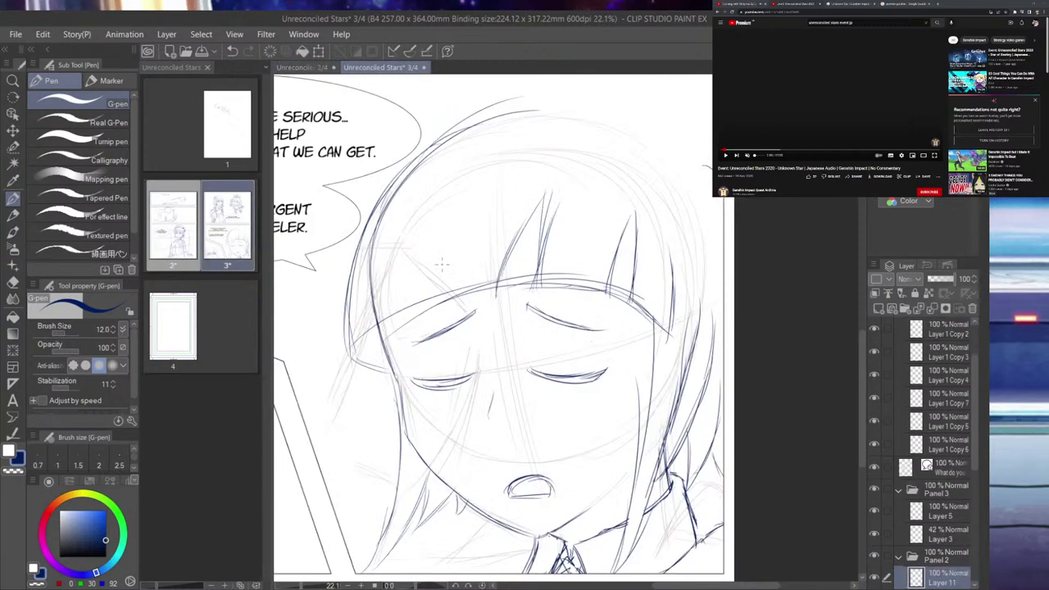
left_click_drag(394, 311, 449, 210)
mouse_move(403, 289)
left_mouse_down()
mouse_move(452, 205)
mouse_move(419, 303)
left_mouse_up()
left_click_drag(451, 221, 419, 300)
left_click_drag(464, 205, 435, 305)
left_click_drag(463, 242, 439, 302)
left_click_drag(476, 223, 439, 313)
mouse_move(485, 204)
left_mouse_down()
mouse_move(458, 305)
mouse_move(493, 295)
left_mouse_up()
mouse_move(581, 290)
left_mouse_down()
mouse_move(590, 272)
mouse_move(597, 290)
mouse_move(578, 293)
left_mouse_up()
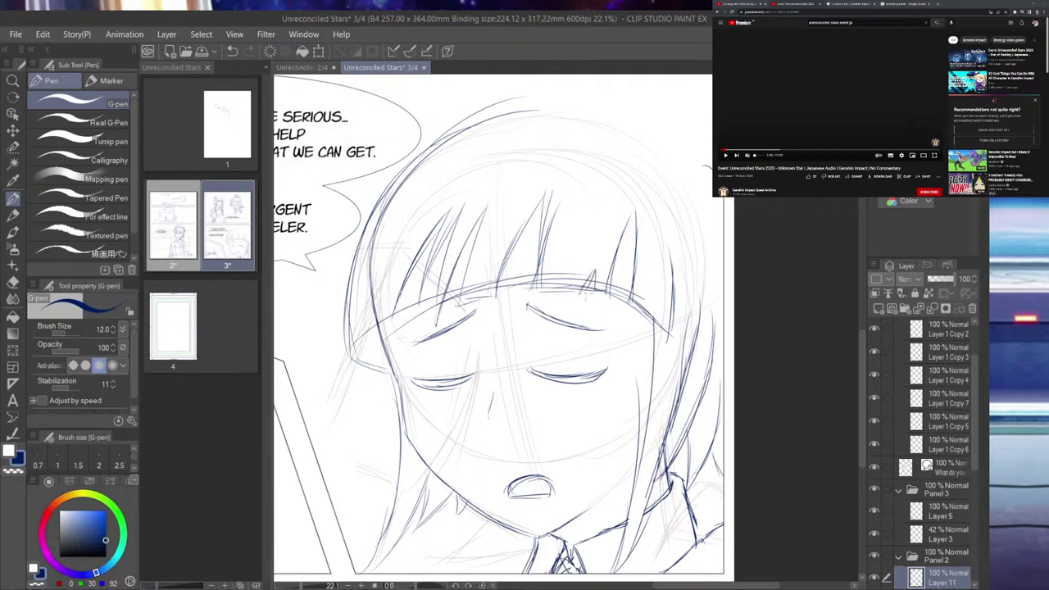
- Erase the face outline showing through the hair and draw the curved headband with the frill's outer arc over the head
left_click_drag(347, 322, 353, 364)
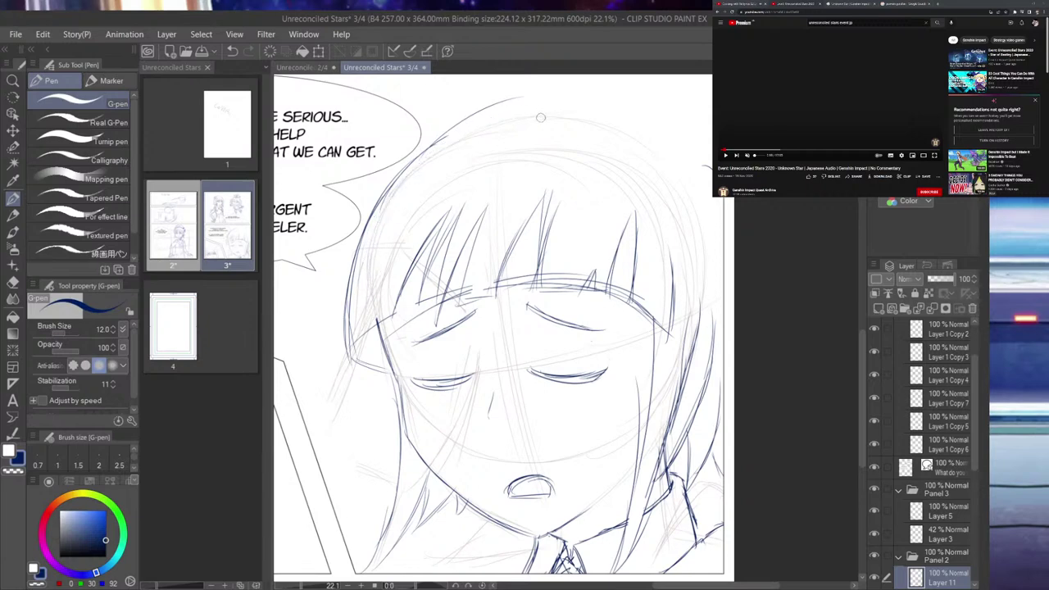
mouse_move(383, 198)
left_mouse_down()
mouse_move(499, 143)
mouse_move(544, 148)
left_mouse_up()
mouse_move(438, 165)
left_mouse_down()
mouse_move(481, 142)
mouse_move(676, 184)
left_mouse_up()
left_click_drag(621, 153, 702, 279)
left_click_drag(670, 197, 712, 327)
left_click_drag(699, 250, 707, 353)
mouse_move(445, 146)
left_mouse_down()
mouse_move(530, 122)
mouse_move(619, 129)
mouse_move(688, 168)
mouse_move(718, 271)
mouse_move(721, 361)
left_mouse_up()
left_click_drag(364, 208, 356, 177)
left_click_drag(402, 108, 461, 73)
scroll(632, 109, "down", 4)
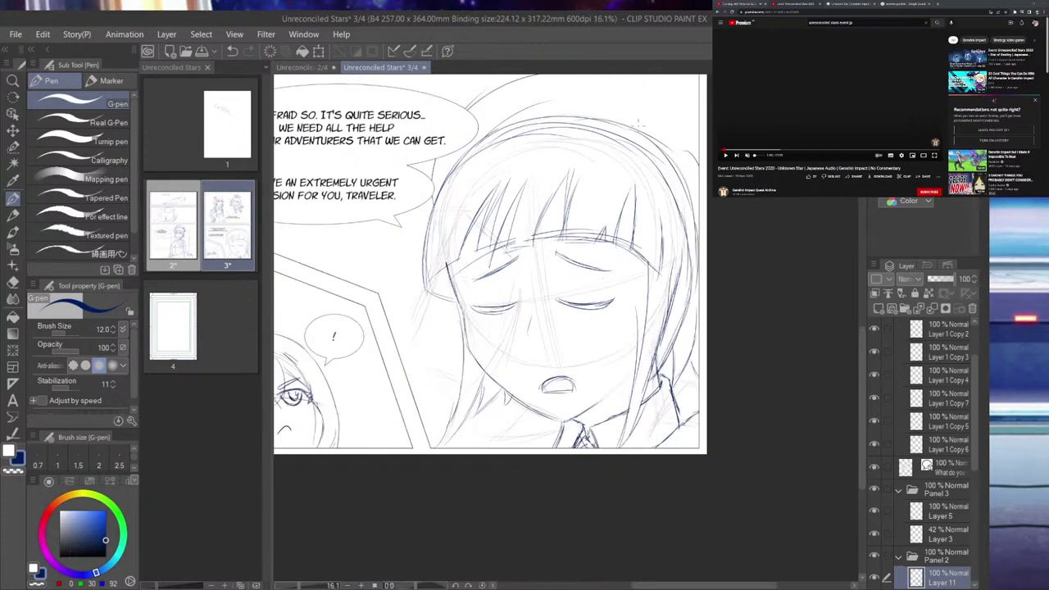
scroll(619, 104, "up", 2)
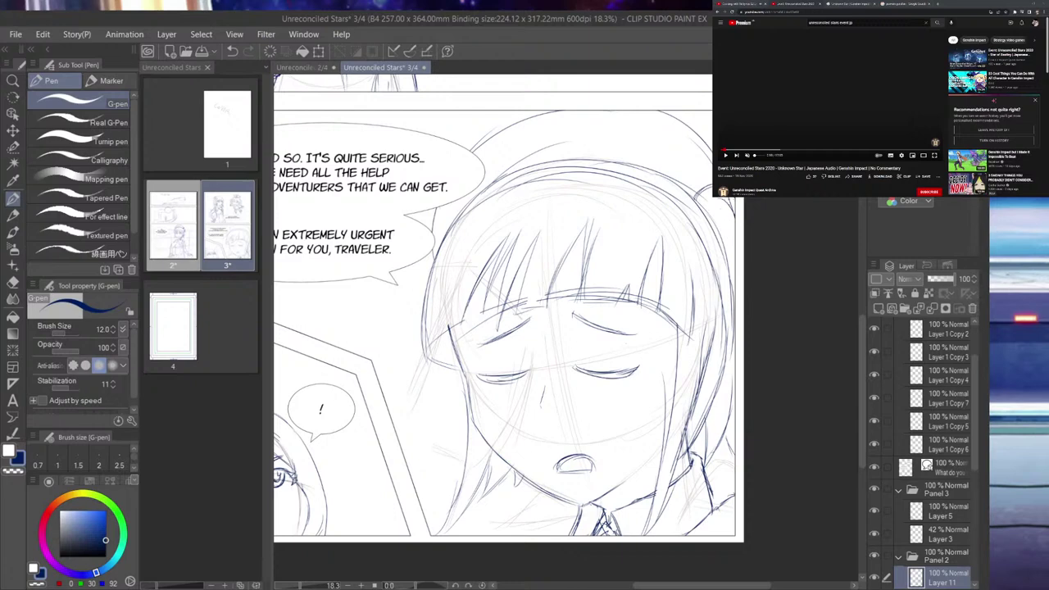
mouse_move(635, 161)
left_mouse_down()
mouse_move(659, 122)
mouse_move(696, 127)
mouse_move(703, 187)
left_mouse_up()
left_click_drag(583, 143, 610, 111)
left_click_drag(630, 111, 625, 146)
key("ctrl+z")
key("ctrl+z")
key("ctrl+z")
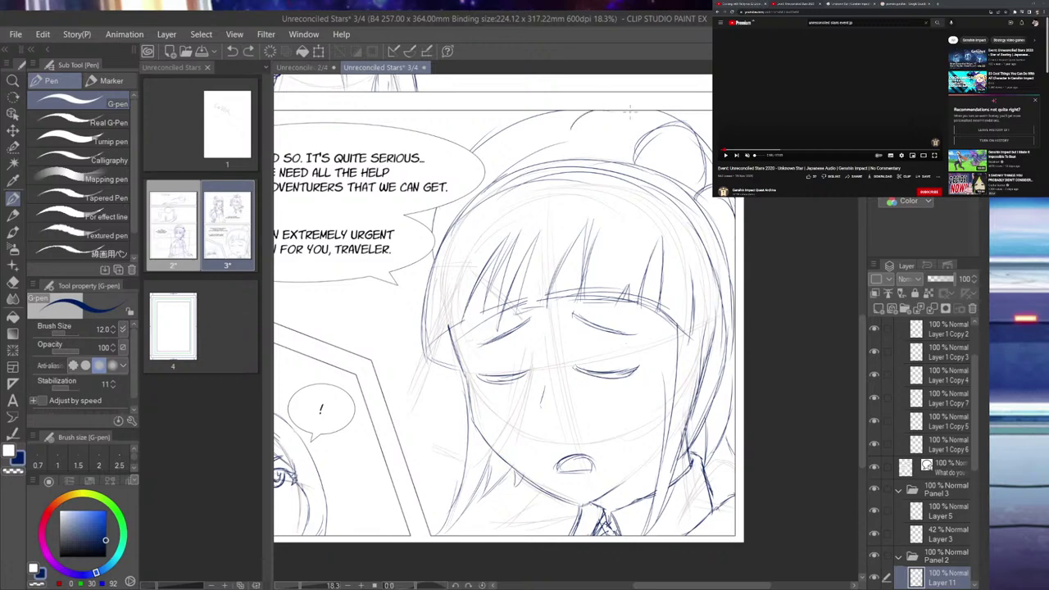
- Draw the scalloped frill along the headband and the knot at its right end, then save the page
mouse_move(501, 138)
left_mouse_down()
mouse_move(527, 113)
mouse_move(564, 133)
left_mouse_up()
left_click_drag(636, 115, 653, 149)
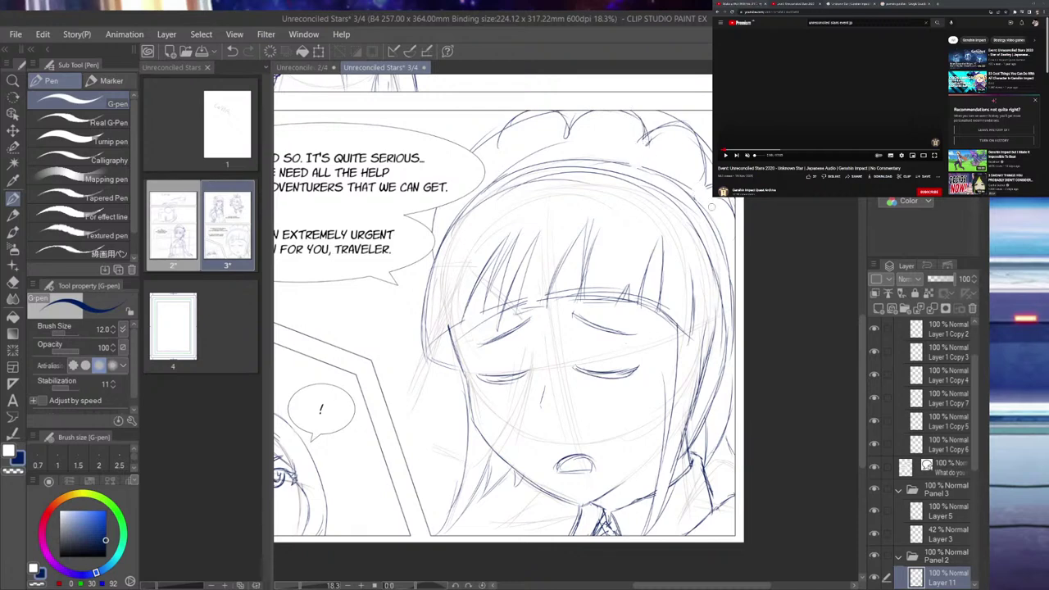
left_click_drag(494, 139, 469, 151)
left_click_drag(447, 204, 433, 229)
key("ctrl+z")
left_click_drag(682, 173, 698, 187)
mouse_move(699, 149)
left_mouse_down()
mouse_move(704, 223)
mouse_move(712, 218)
left_mouse_up()
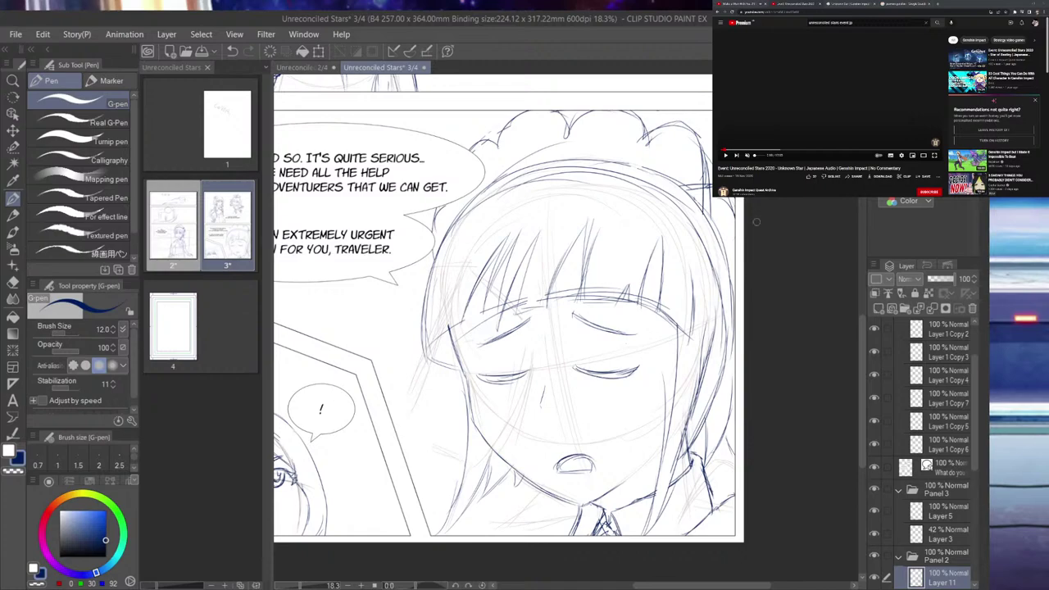
scroll(756, 221, "down", 10)
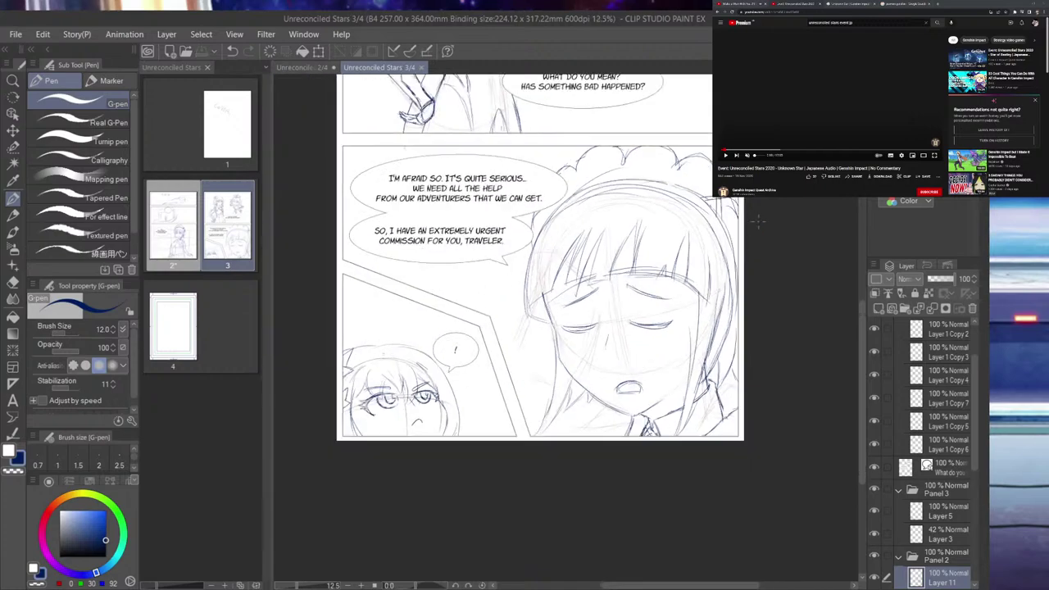
scroll(721, 236, "up", 8)
scroll(641, 303, "up", 2)
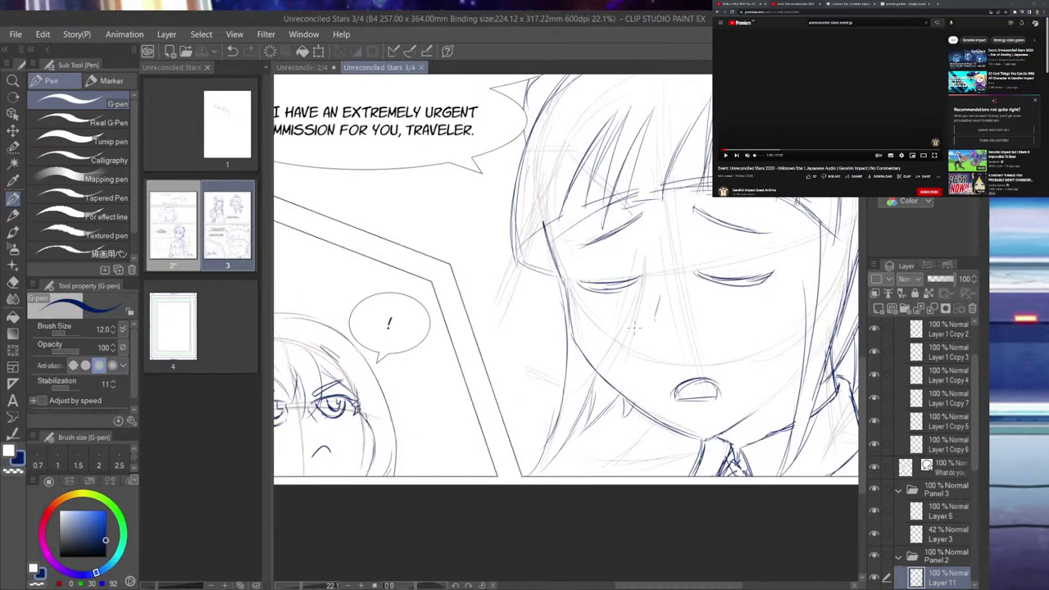
left_click_drag(482, 340, 521, 244)
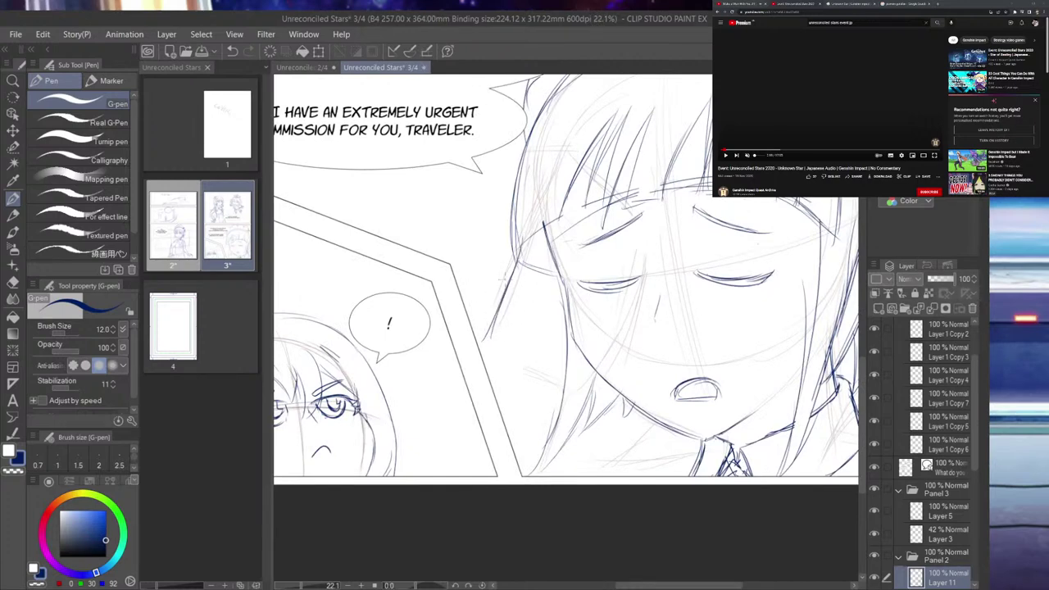
key("ctrl+z")
key("ctrl+z")
- Add a new layer above Layer 11 in Panel 2 and sketch the raised hand's palm, wrist and sleeve cuff beside the face
scroll(971, 414, "down", 3)
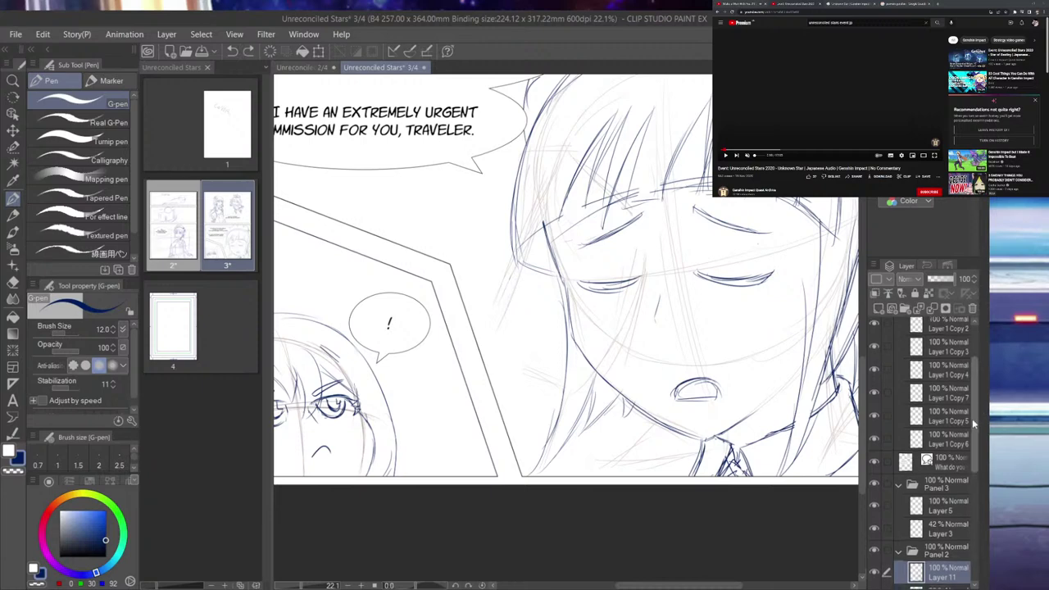
left_click(879, 308)
left_click_drag(482, 346, 562, 203)
mouse_move(508, 264)
left_mouse_down()
mouse_move(583, 172)
mouse_move(609, 230)
left_mouse_up()
mouse_move(590, 190)
left_mouse_down()
mouse_move(629, 265)
mouse_move(587, 335)
left_mouse_up()
left_click_drag(627, 273, 566, 361)
left_click_drag(590, 328, 554, 376)
mouse_move(487, 344)
left_mouse_down()
mouse_move(492, 374)
mouse_move(524, 384)
mouse_move(544, 370)
mouse_move(533, 458)
left_mouse_up()
left_click_drag(542, 400, 526, 473)
left_click_drag(490, 344, 482, 364)
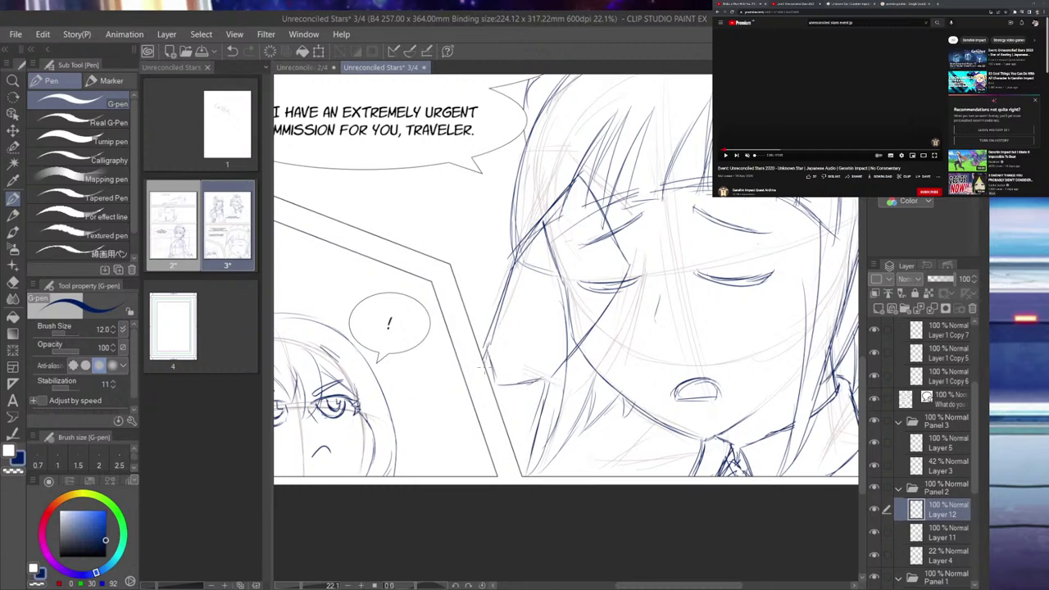
- Draw the first long fingers of the raised hand reaching up over the left side of the fringe
left_click_drag(526, 228, 499, 285)
left_click_drag(532, 200, 515, 250)
left_click_drag(576, 149, 526, 213)
mouse_move(605, 126)
left_mouse_down()
mouse_move(538, 201)
mouse_move(561, 168)
left_mouse_up()
left_click_drag(619, 107, 578, 148)
left_click_drag(636, 83, 577, 180)
mouse_move(616, 138)
left_mouse_down()
mouse_move(570, 192)
mouse_move(621, 149)
left_mouse_up()
- Draw the remaining fingers over the forehead and reinforce the palm's edge down to the wrist
mouse_move(584, 179)
left_mouse_down()
mouse_move(654, 119)
mouse_move(621, 180)
mouse_move(583, 213)
left_mouse_up()
mouse_move(642, 153)
left_mouse_down()
mouse_move(589, 213)
mouse_move(606, 200)
left_mouse_up()
mouse_move(675, 136)
left_mouse_down()
mouse_move(631, 182)
mouse_move(672, 152)
mouse_move(657, 182)
left_mouse_up()
left_click_drag(677, 159, 603, 241)
mouse_move(652, 209)
left_mouse_down()
mouse_move(606, 246)
mouse_move(635, 221)
left_mouse_up()
mouse_move(696, 182)
left_mouse_down()
mouse_move(640, 216)
mouse_move(655, 230)
mouse_move(620, 265)
mouse_move(598, 323)
left_mouse_up()
mouse_move(619, 265)
left_mouse_down()
mouse_move(591, 336)
mouse_move(549, 385)
left_mouse_up()
left_click_drag(592, 341, 557, 377)
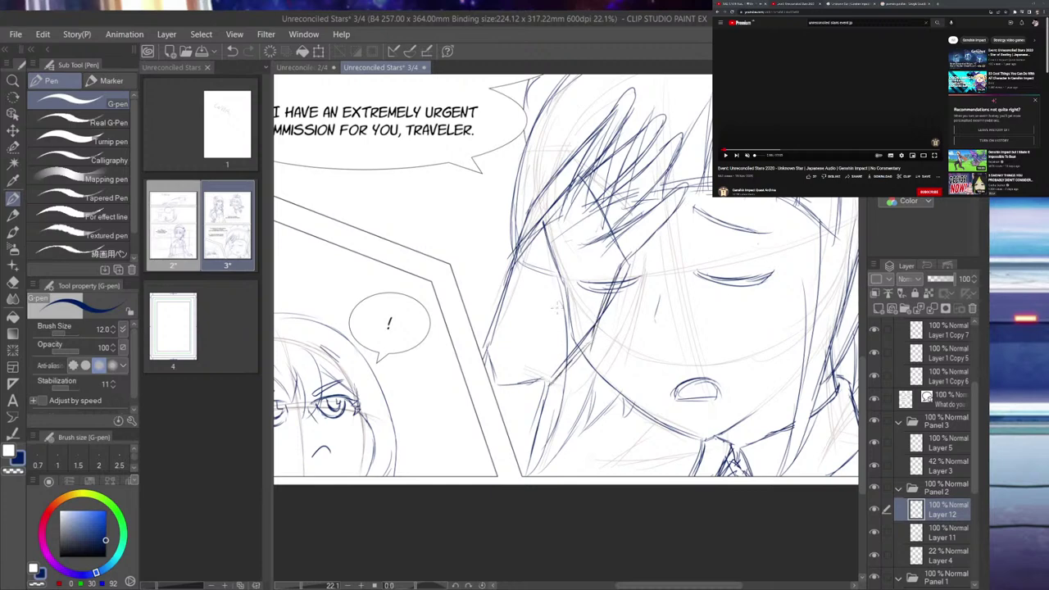
- Redraw the raised forearm's outline on Layer 12 with a slanted cuff line across the wrist and a rounded, doubled lower end
mouse_move(484, 357)
left_mouse_down()
mouse_move(490, 292)
mouse_move(528, 227)
left_mouse_up()
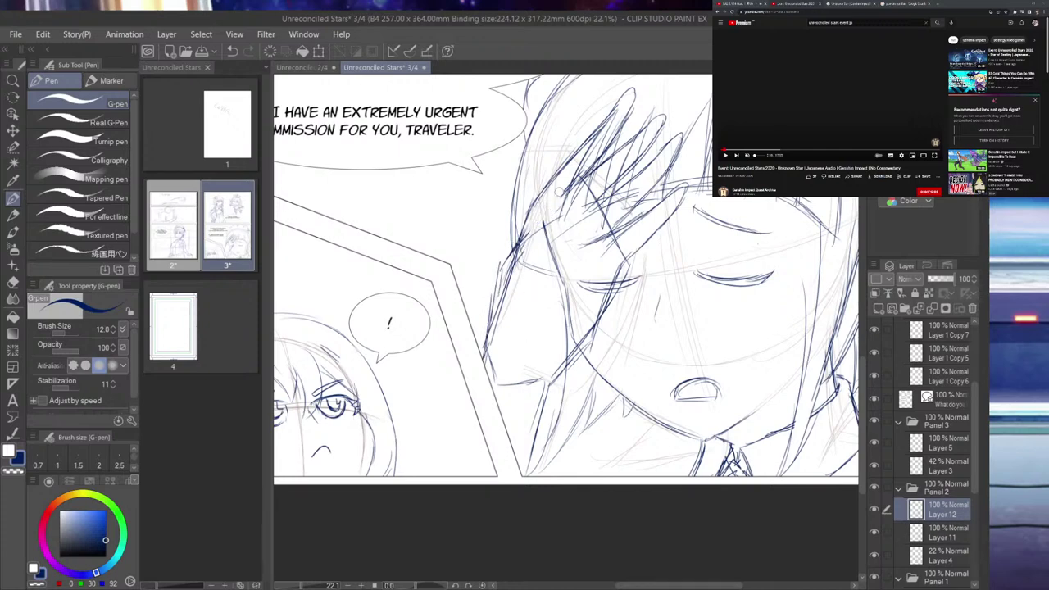
key("ctrl+z")
mouse_move(531, 386)
left_mouse_down()
mouse_move(540, 367)
mouse_move(508, 399)
mouse_move(542, 355)
left_mouse_up()
mouse_move(520, 239)
left_mouse_down()
mouse_move(580, 209)
mouse_move(570, 317)
left_mouse_up()
mouse_move(578, 251)
left_mouse_down()
mouse_move(571, 364)
mouse_move(551, 385)
left_mouse_up()
mouse_move(496, 361)
left_mouse_down()
mouse_move(537, 375)
mouse_move(496, 392)
mouse_move(529, 425)
mouse_move(530, 473)
left_mouse_up()
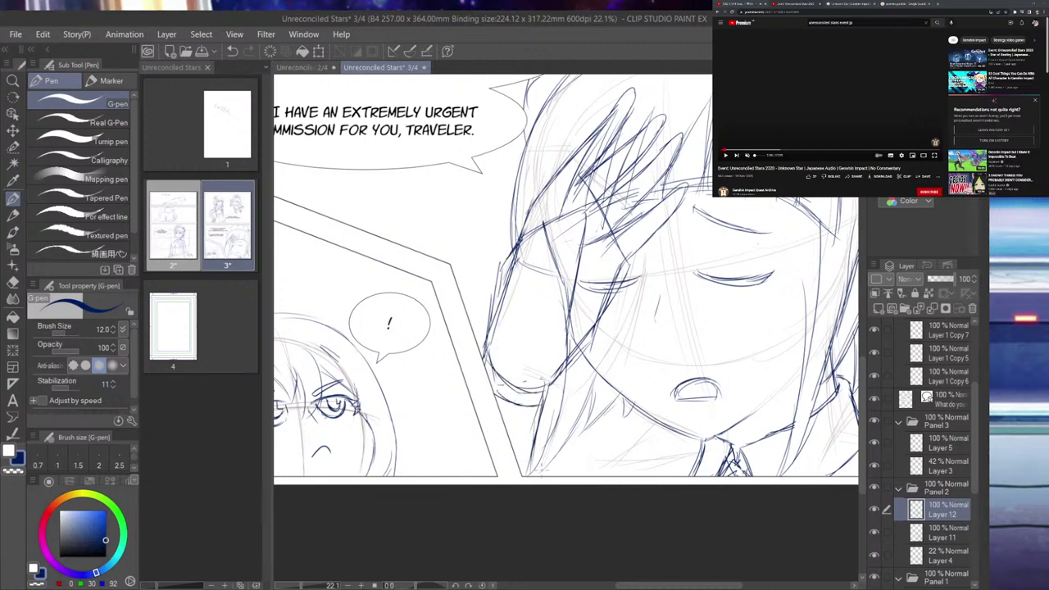
- Clear the face and hair lines crossing the raised arm on Layer 11 and the overlapping lines between the fingers and palm
left_click(951, 537)
mouse_move(543, 227)
left_mouse_down()
mouse_move(522, 271)
mouse_move(536, 238)
mouse_move(568, 225)
mouse_move(550, 302)
left_mouse_up()
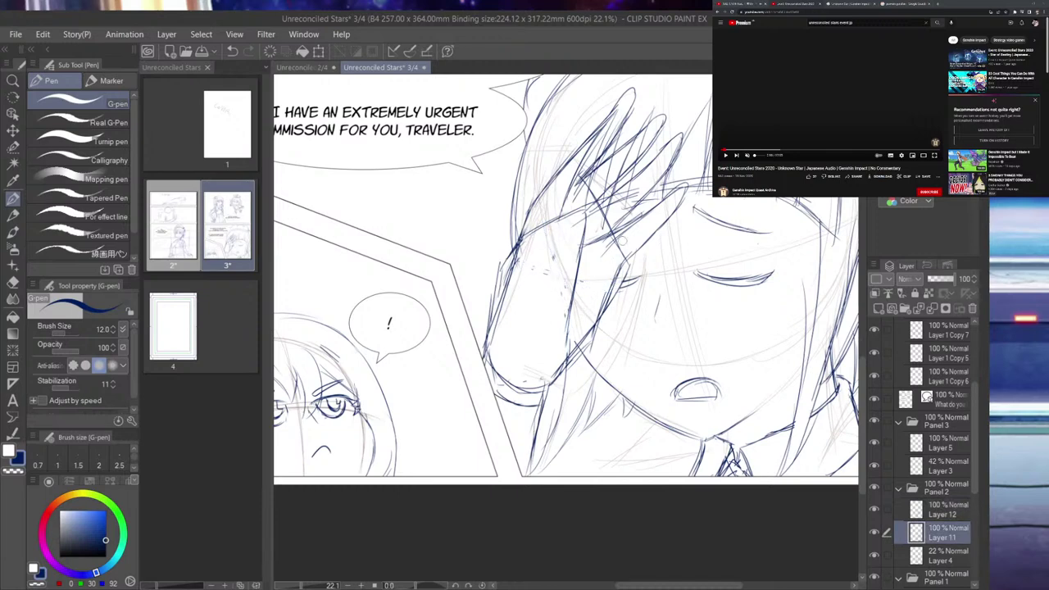
left_click(951, 510)
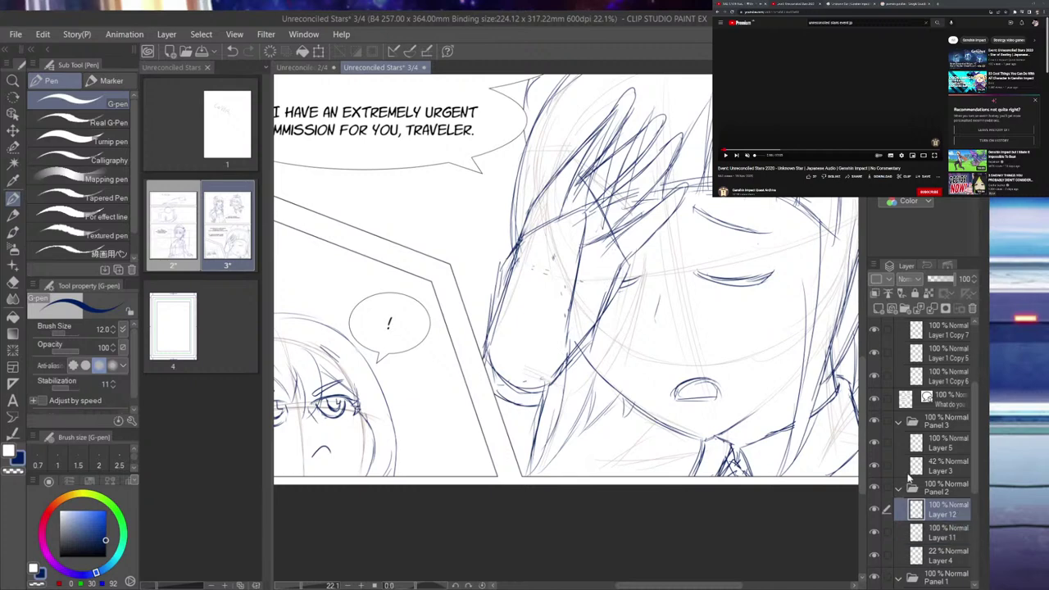
mouse_move(600, 207)
left_mouse_down()
mouse_move(622, 253)
mouse_move(626, 243)
left_mouse_up()
key("ctrl+z")
left_click(963, 550)
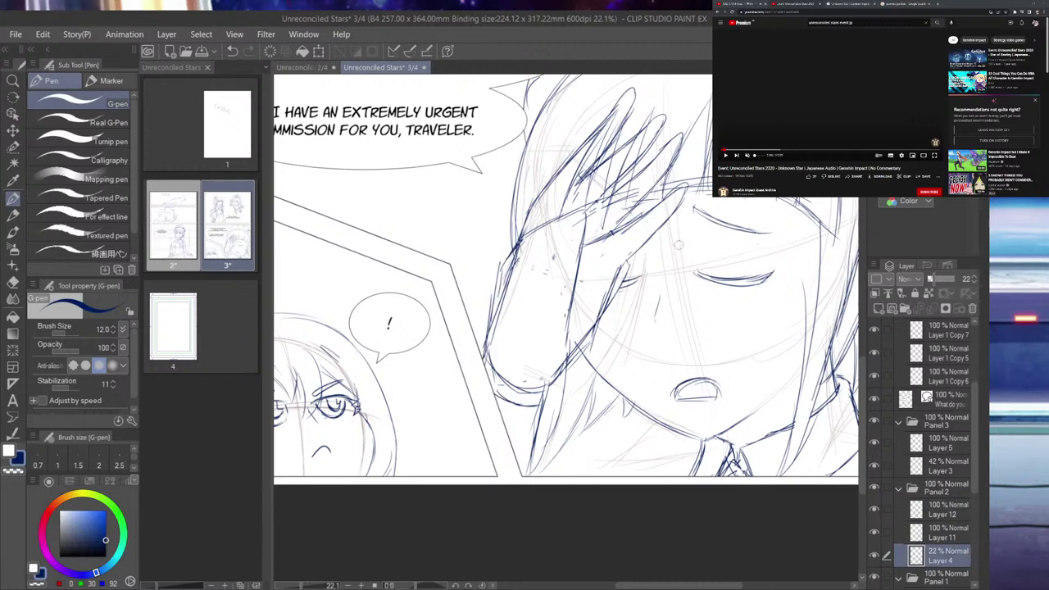
left_click(944, 533)
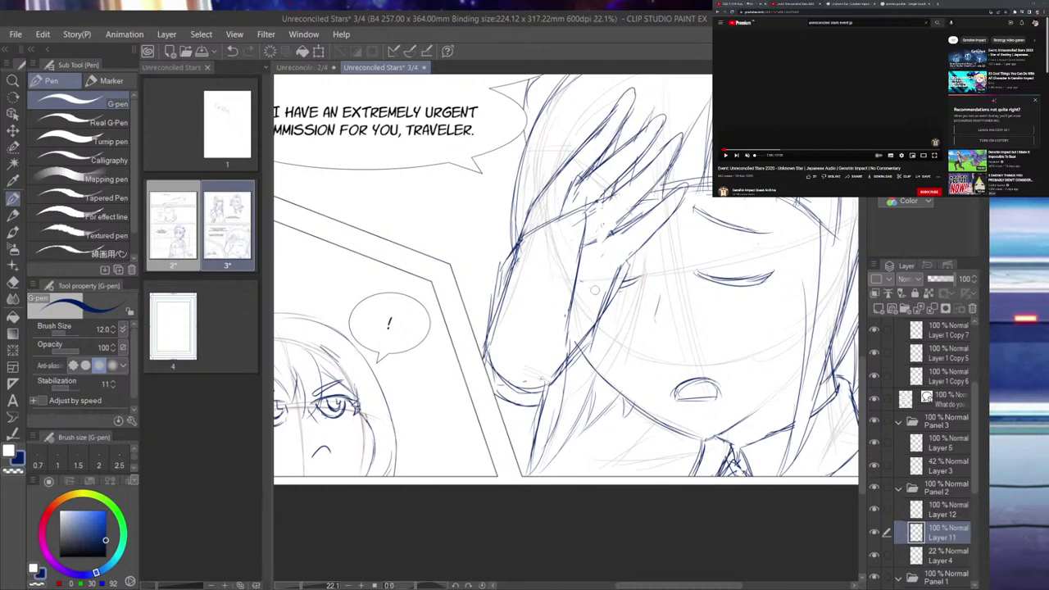
- Reinforce the maid's jaw line from below the raised hand down to the chin on Layer 11
scroll(602, 283, "down", 2)
scroll(602, 283, "down", 5)
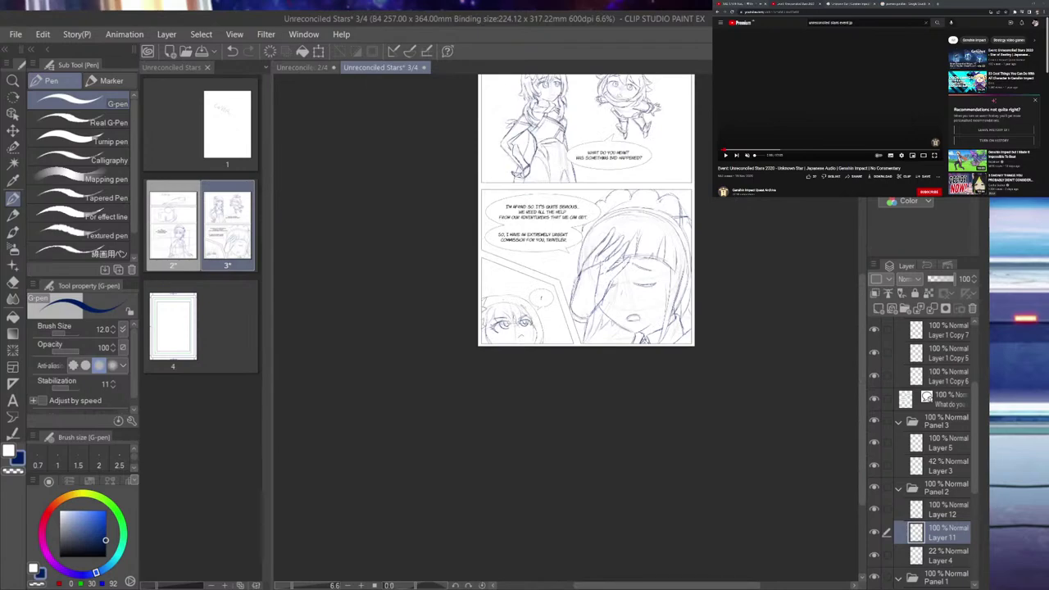
scroll(613, 262, "up", 6)
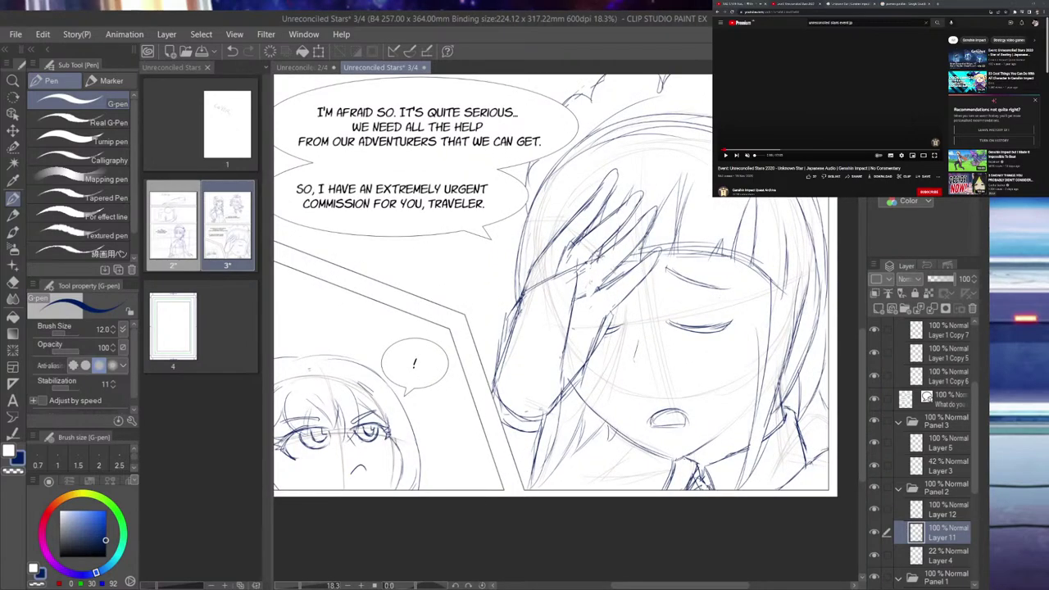
scroll(667, 341, "down", 2)
scroll(619, 367, "up", 3)
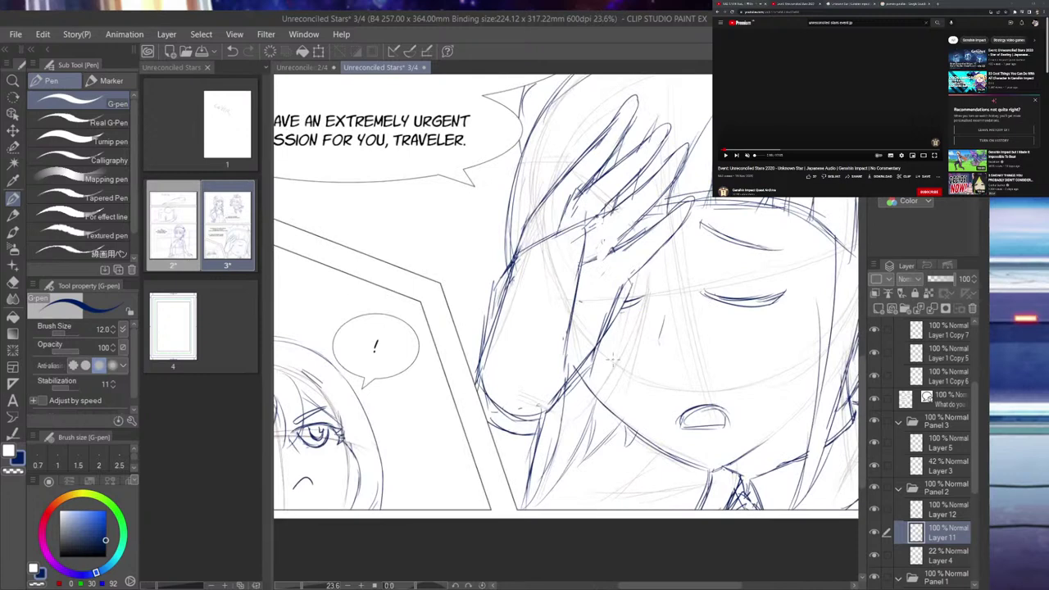
left_click(946, 509)
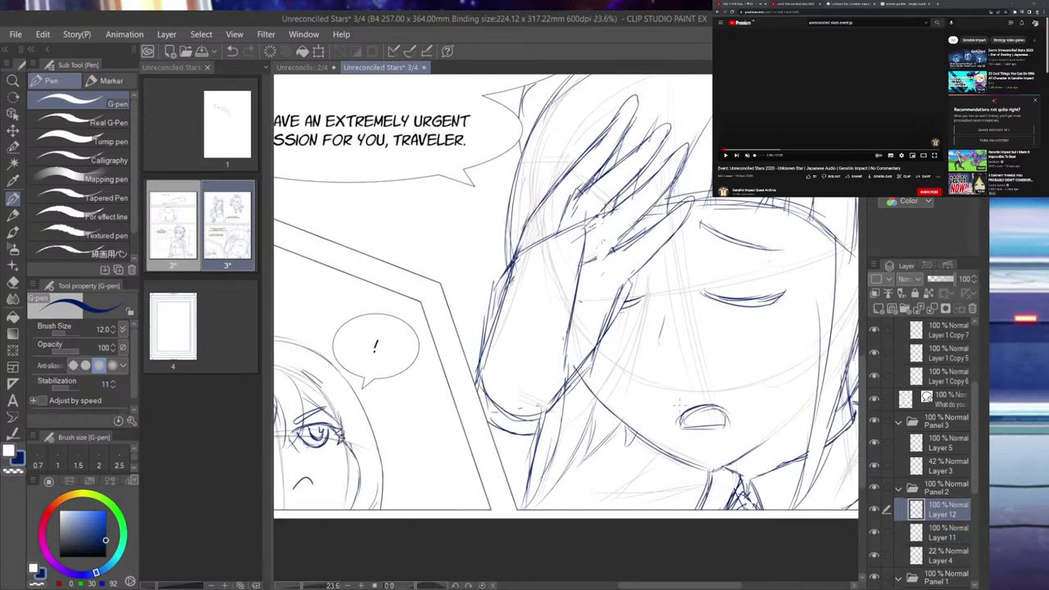
left_click(948, 532)
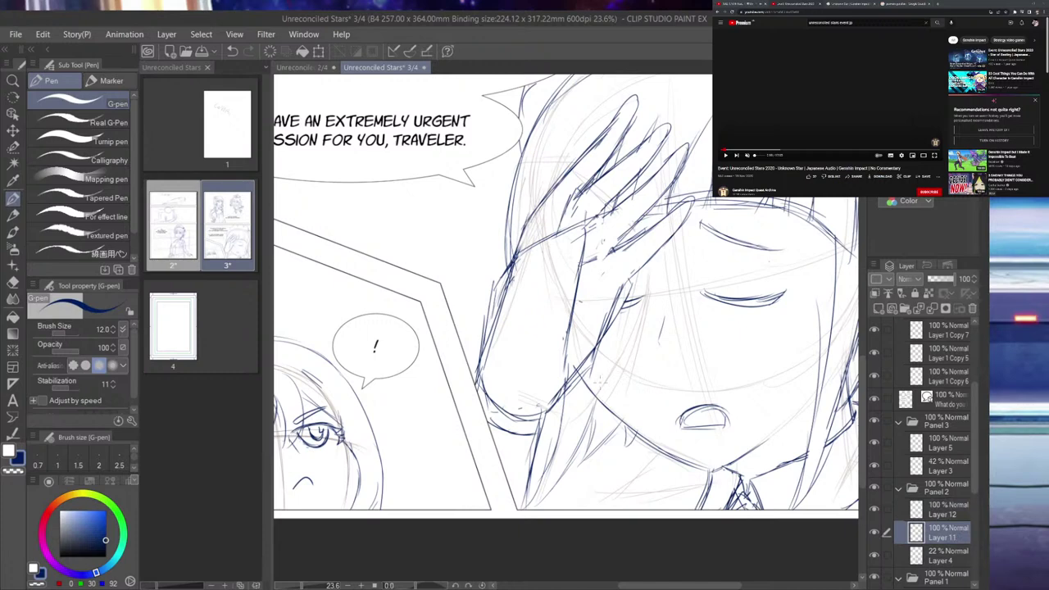
mouse_move(585, 363)
left_mouse_down()
mouse_move(598, 394)
mouse_move(588, 393)
mouse_move(664, 454)
left_mouse_up()
key("ctrl+z")
left_click_drag(612, 421, 685, 465)
- Erase the maid's mouth, redraw it as a small, slightly tilted open mouth, and save page 3
mouse_move(682, 420)
left_mouse_down()
mouse_move(721, 409)
mouse_move(709, 418)
left_mouse_up()
mouse_move(696, 422)
left_mouse_down()
mouse_move(714, 419)
mouse_move(691, 413)
mouse_move(700, 401)
mouse_move(691, 427)
mouse_move(714, 435)
mouse_move(743, 409)
left_mouse_up()
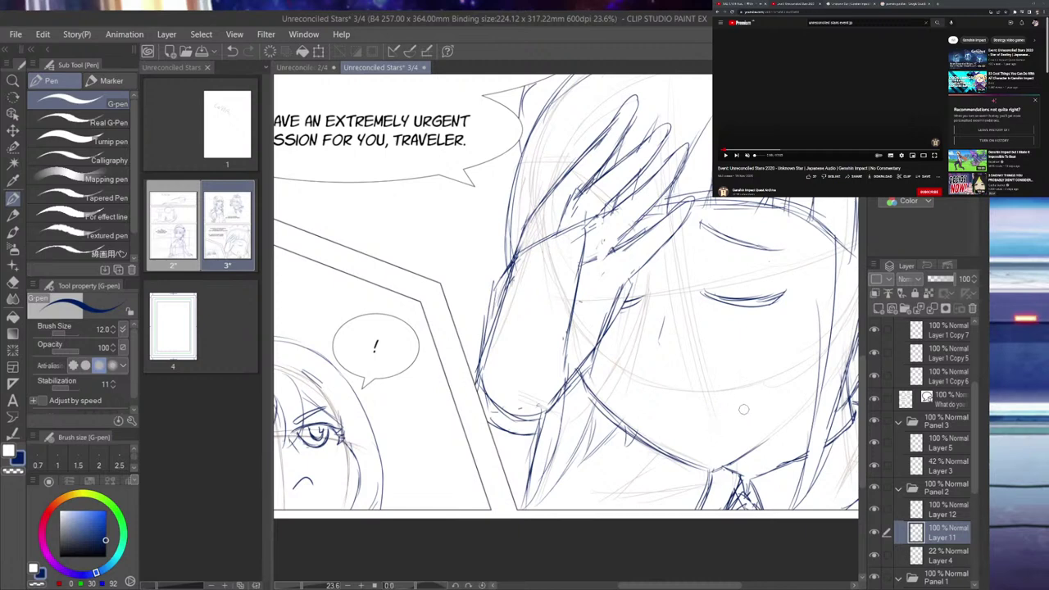
mouse_move(688, 427)
left_mouse_down()
mouse_move(687, 410)
mouse_move(713, 401)
mouse_move(731, 425)
mouse_move(716, 433)
mouse_move(725, 430)
mouse_move(713, 424)
mouse_move(724, 422)
mouse_move(711, 411)
mouse_move(719, 406)
left_mouse_up()
key("ctrl+z")
key("ctrl+z")
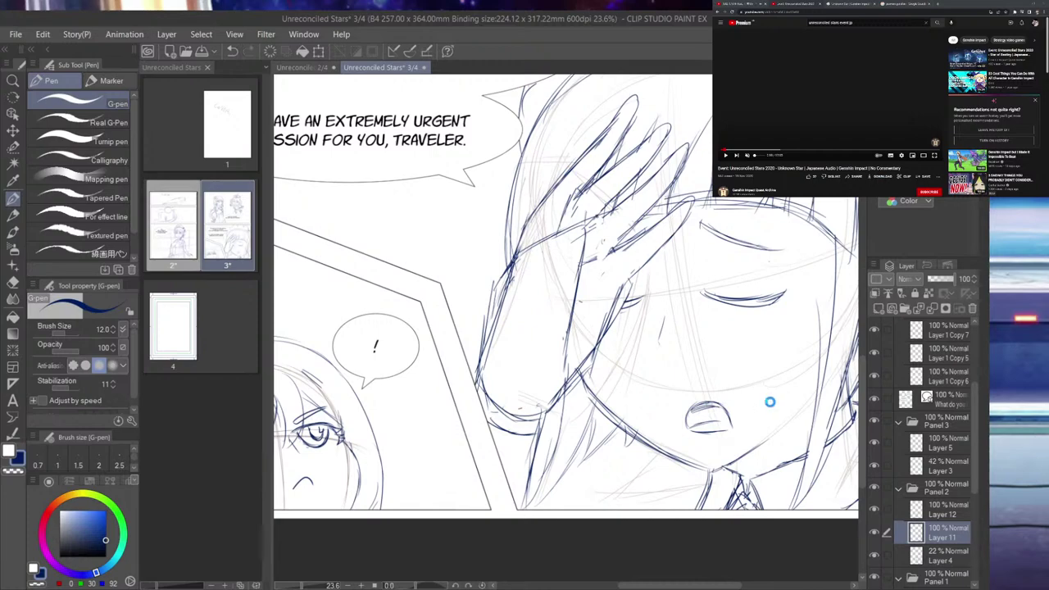
- Examine page 3 as a whole and up close to check how both panels' sketches read
scroll(772, 406, "down", 4)
scroll(764, 402, "down", 1)
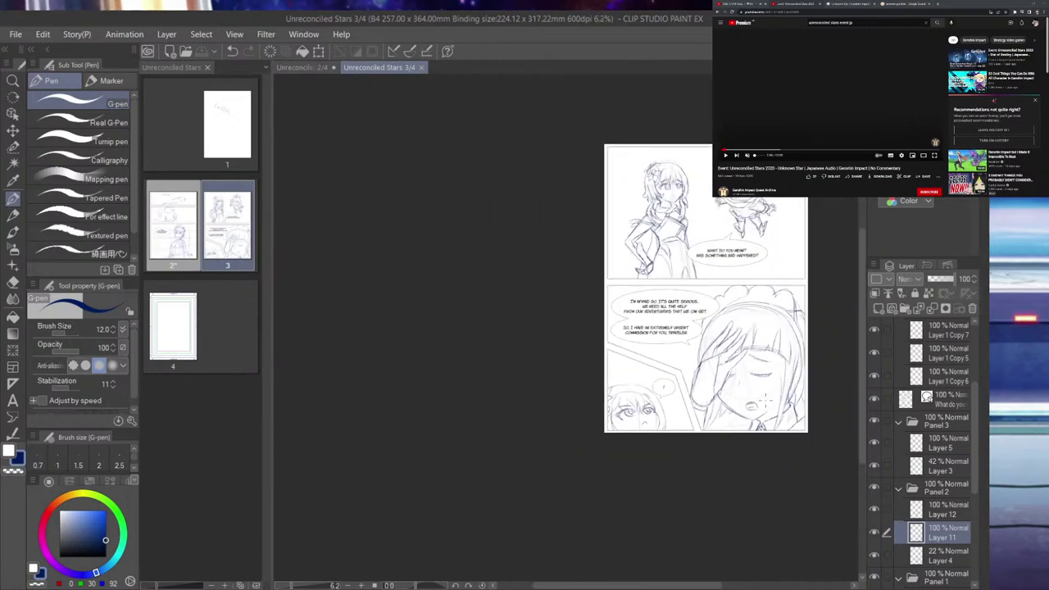
scroll(765, 399, "up", 2)
scroll(783, 324, "down", 2)
scroll(821, 279, "up", 2)
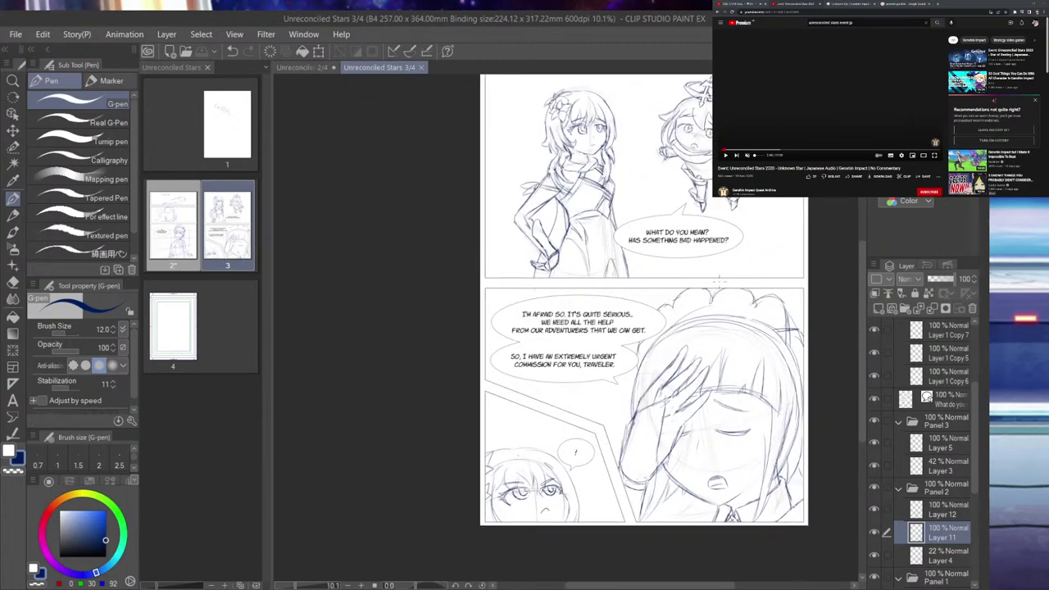
scroll(733, 256, "up", 2)
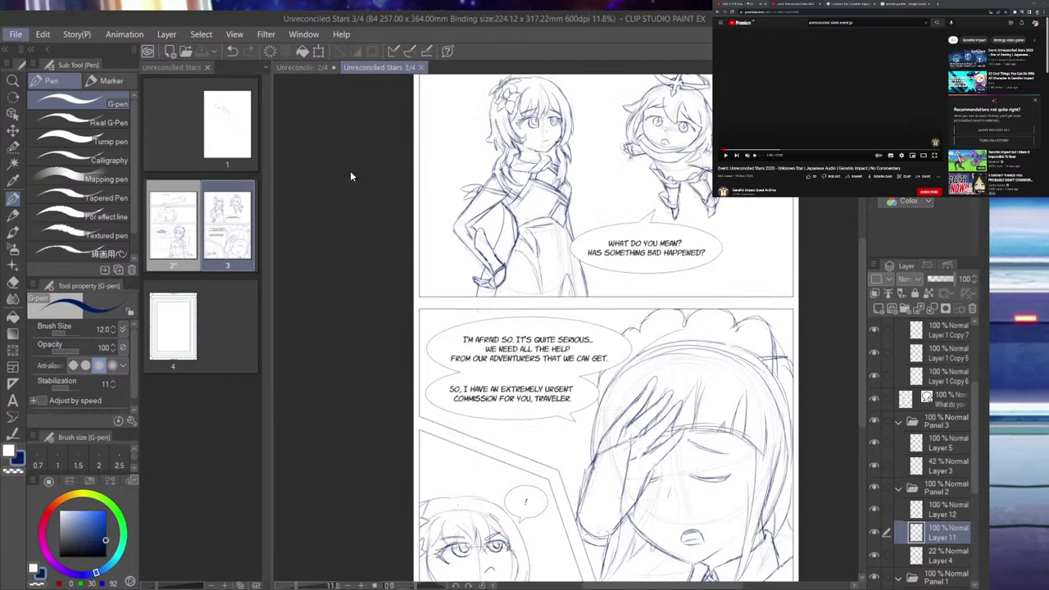
scroll(559, 171, "down", 4)
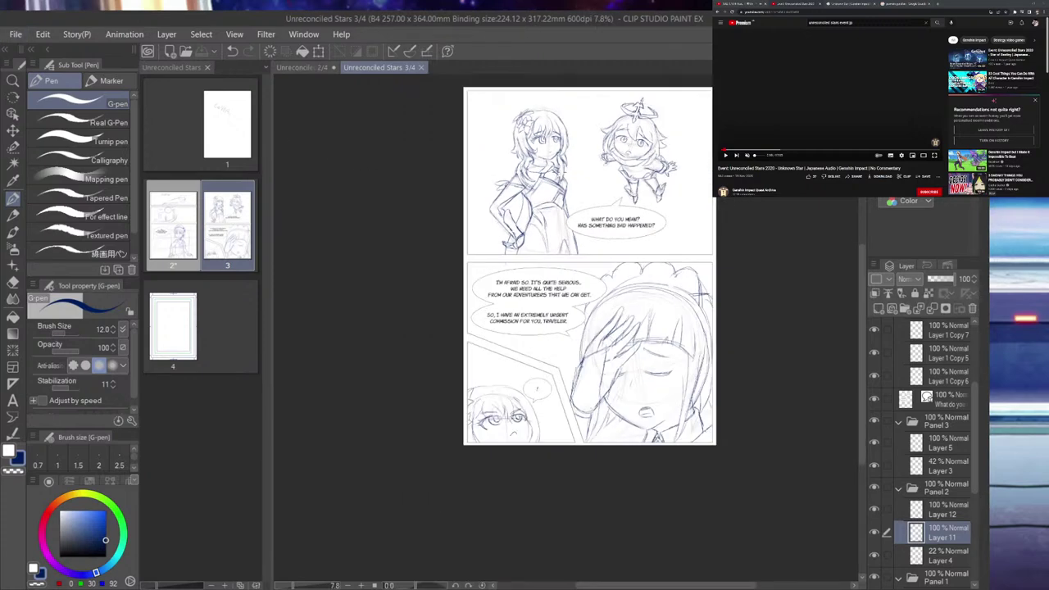
key("ctrl+plus")
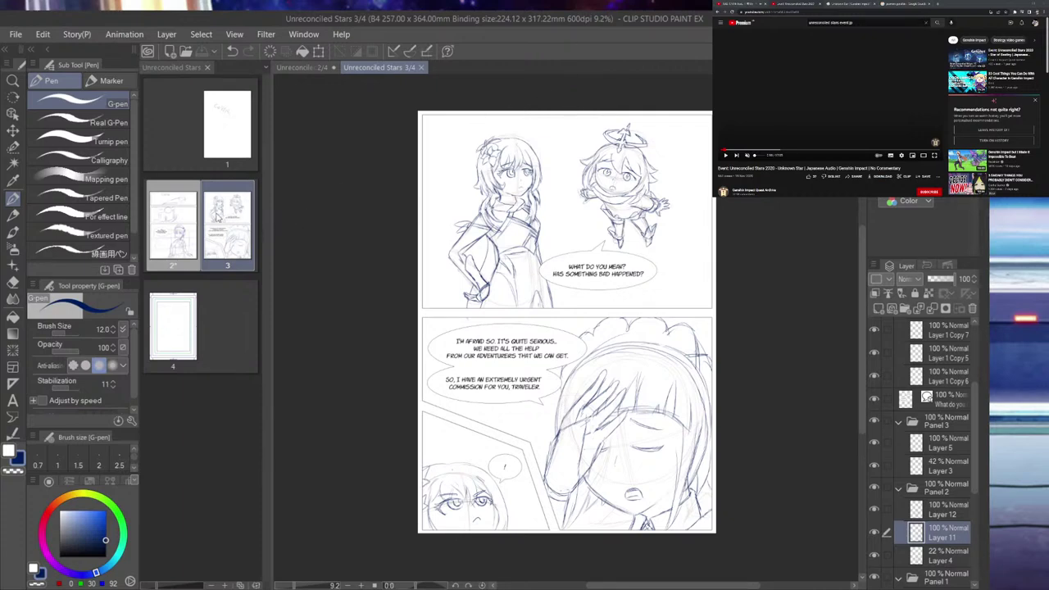
- Open page 2 of the comic, save it, and view its panels
double_click(193, 221)
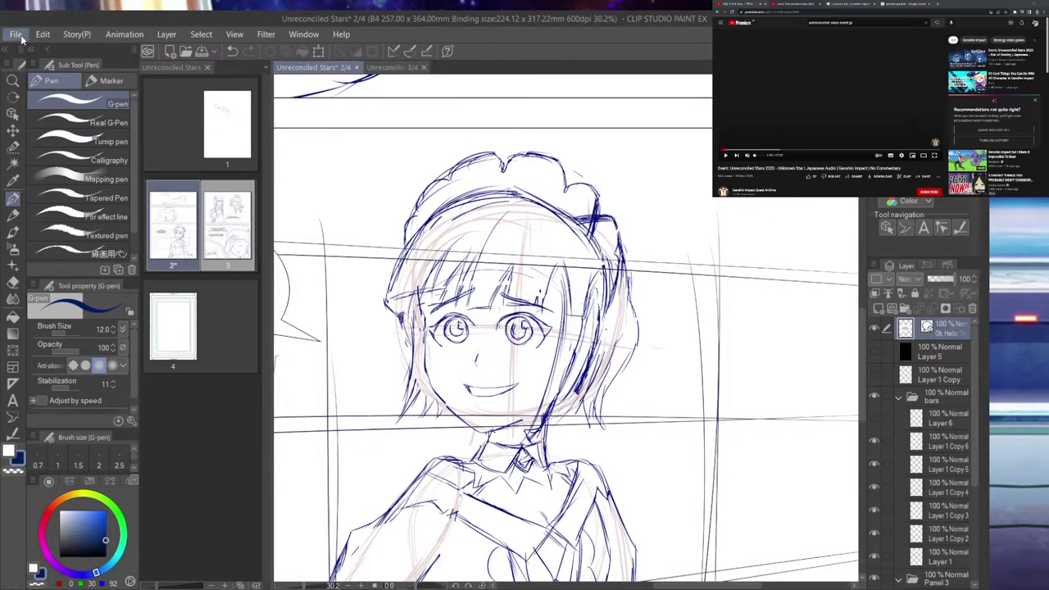
scroll(539, 208, "down", 7)
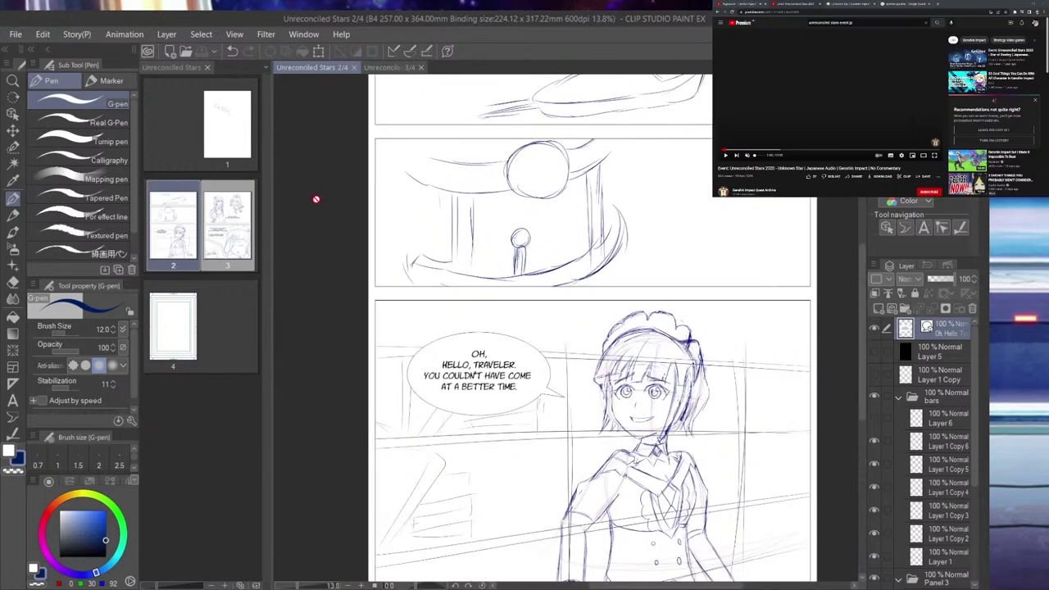
- Reopen page 3 and look over the full page layout
double_click(223, 238)
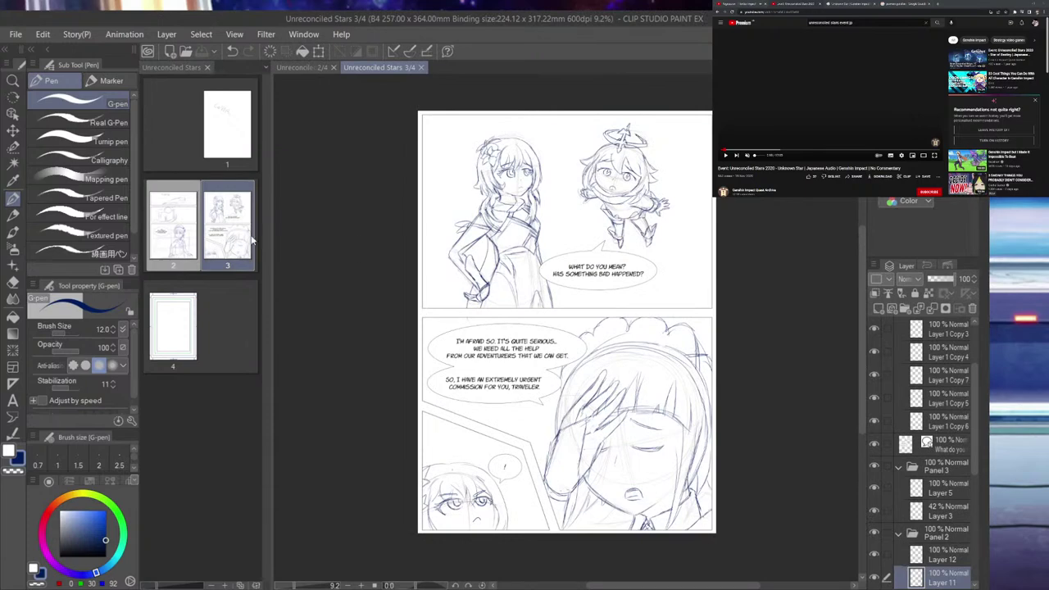
scroll(521, 229, "up", 1)
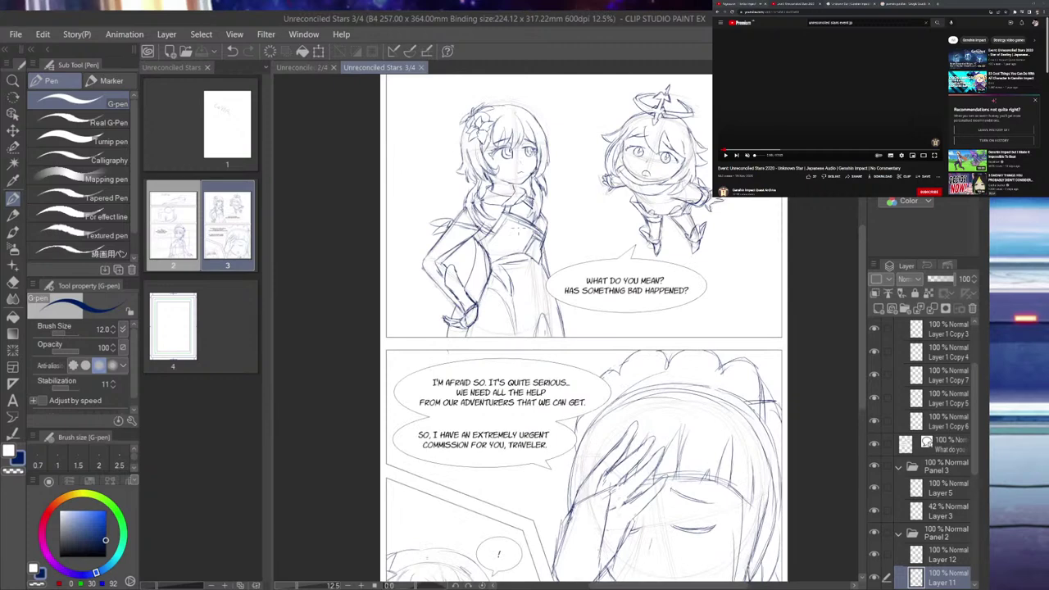
scroll(518, 235, "down", 1)
scroll(525, 242, "down", 1)
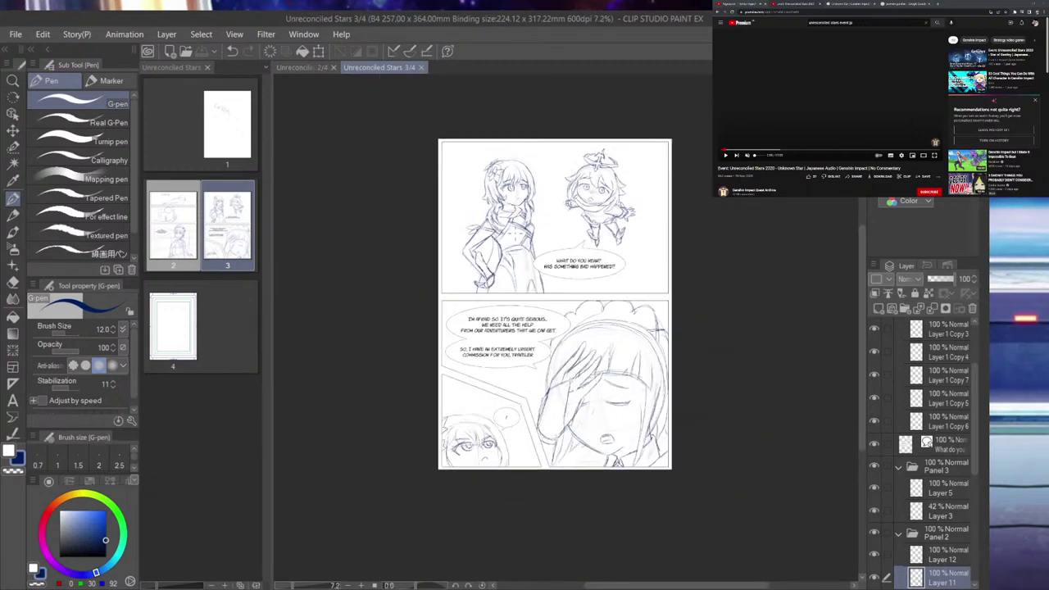